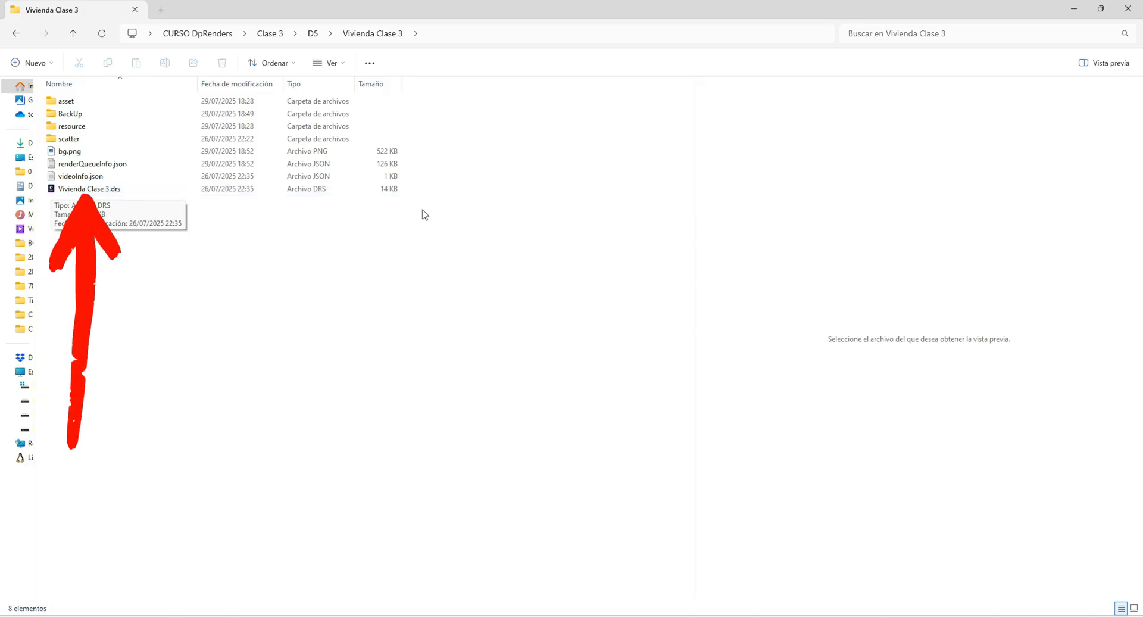
Start D5 Render with a new empty project and view its list of recent projects
click(1073, 8)
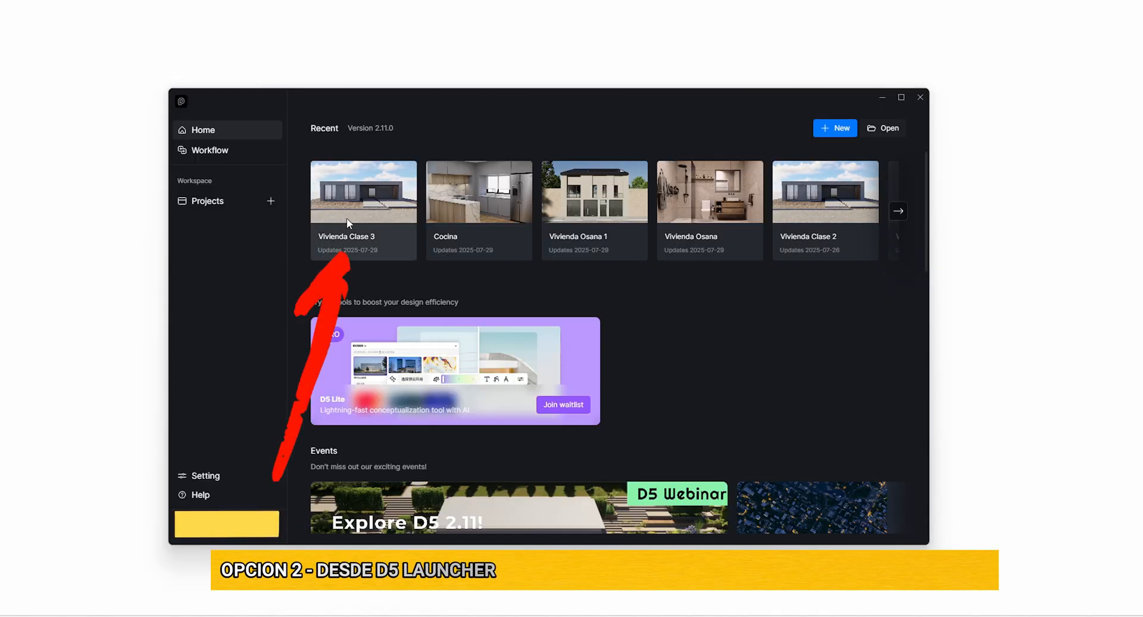
click(922, 98)
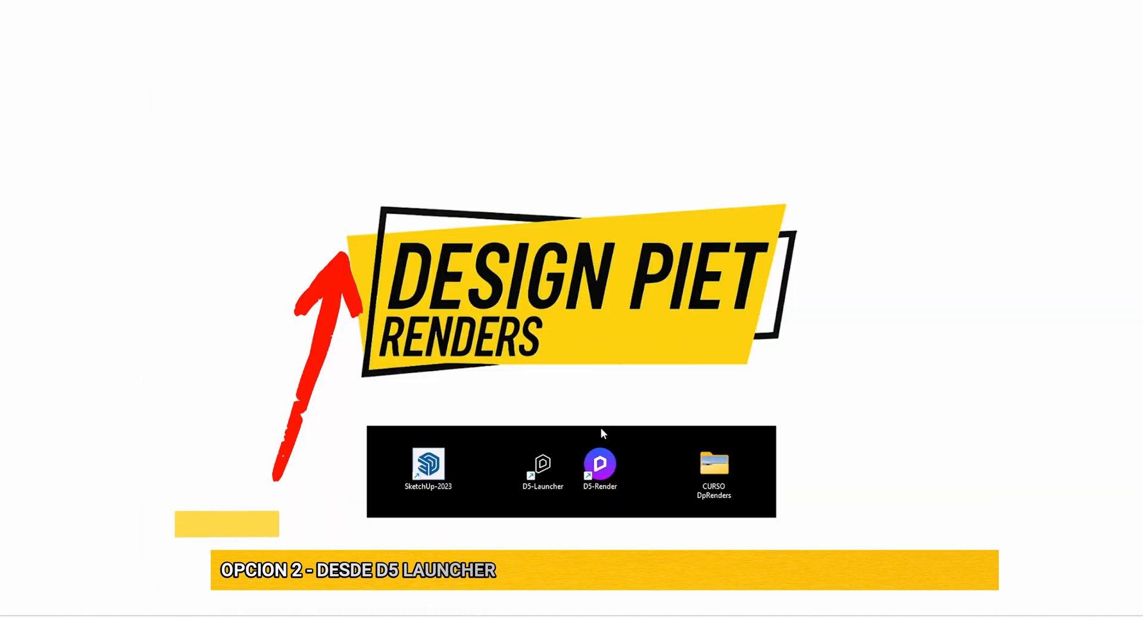
double_click(603, 474)
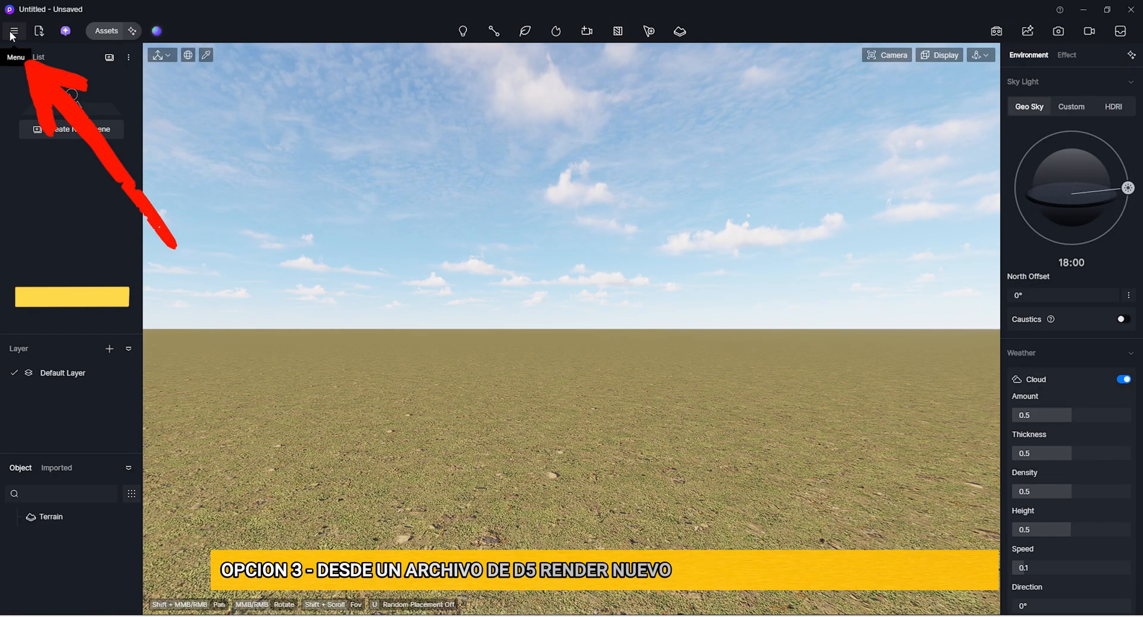
click(15, 31)
mouse_move(22, 59)
mouse_move(203, 116)
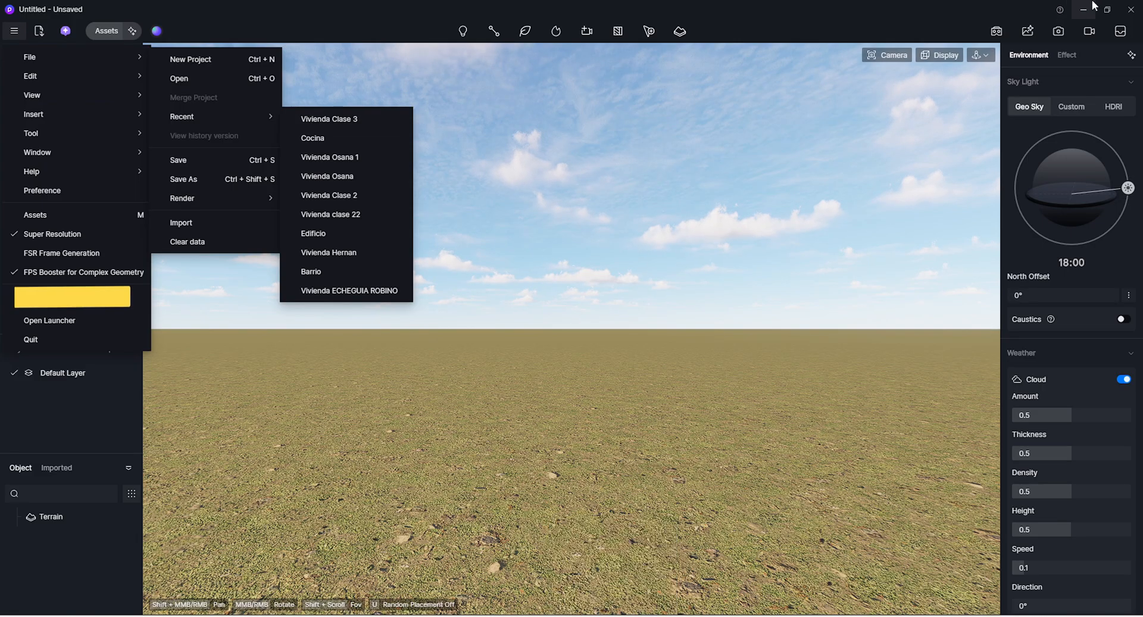
click(1132, 7)
click(585, 323)
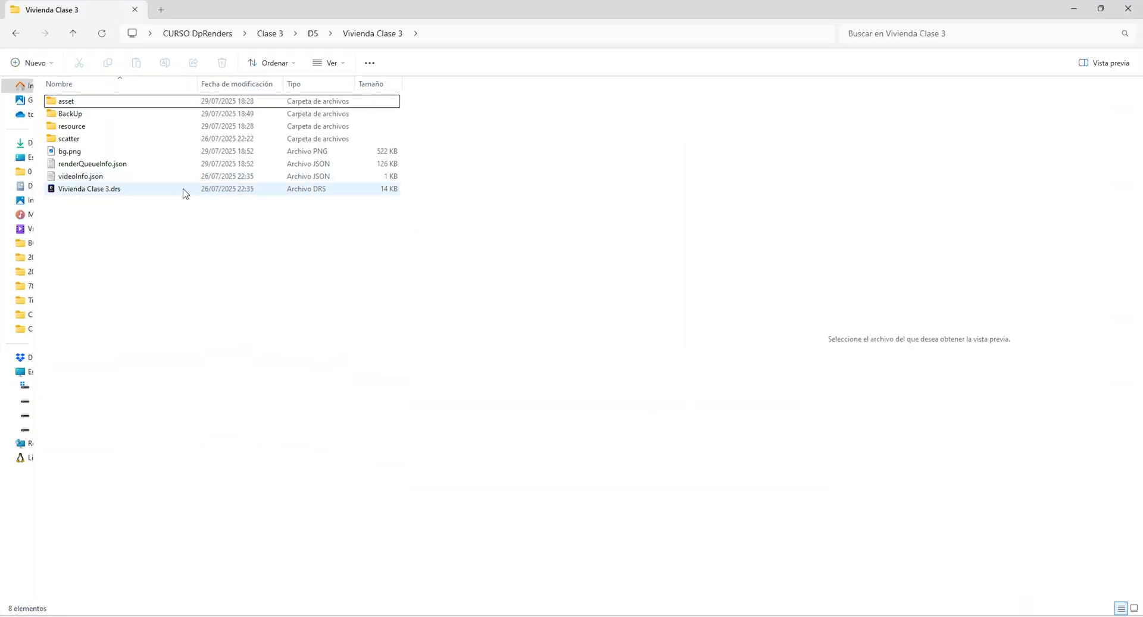
Open the project file Vivienda Clase 3.drs from the Vivienda Clase 3 folder
click(185, 189)
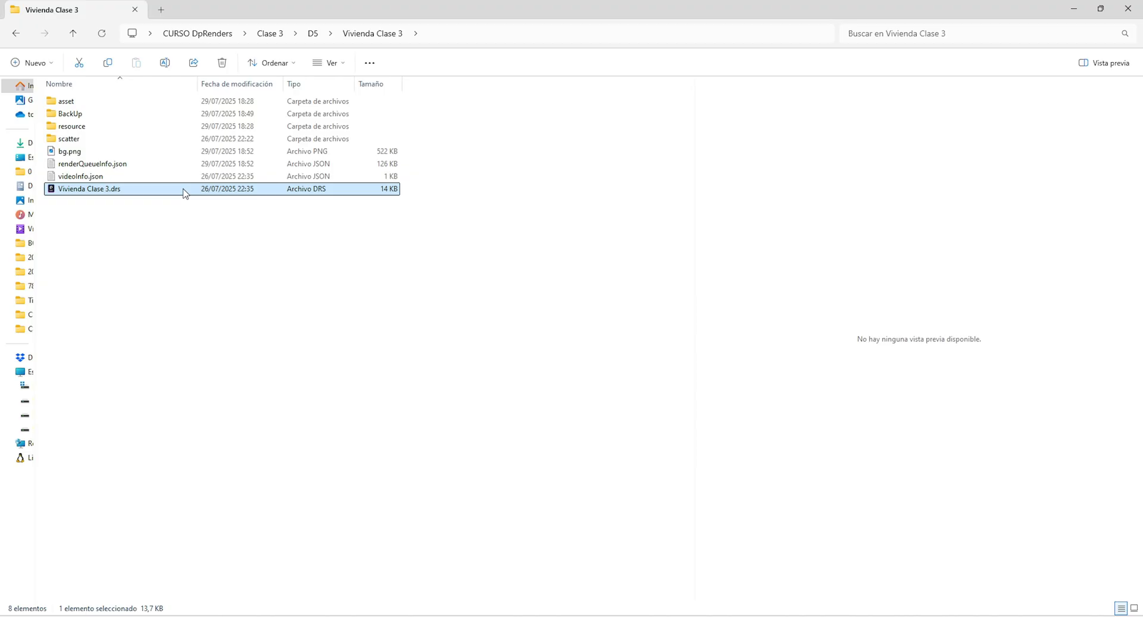
double_click(184, 189)
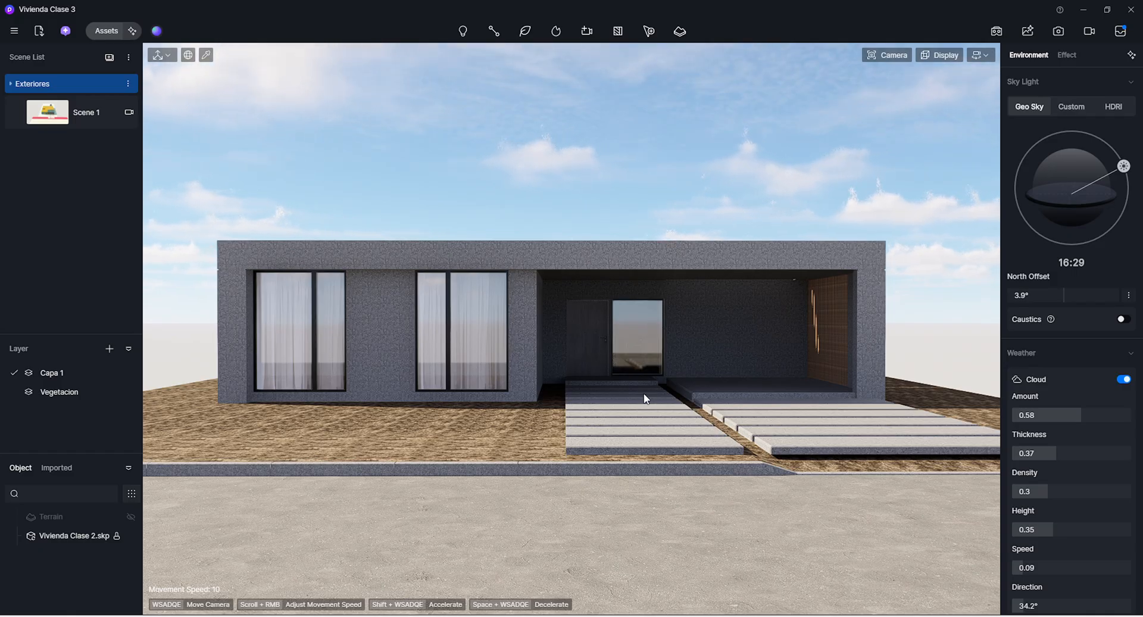
Switch to SketchUp and sync its model to D5 Render, replacing the linked Vivienda Clase 2.skp while inheriting its light and material data
key(alt+Tab)
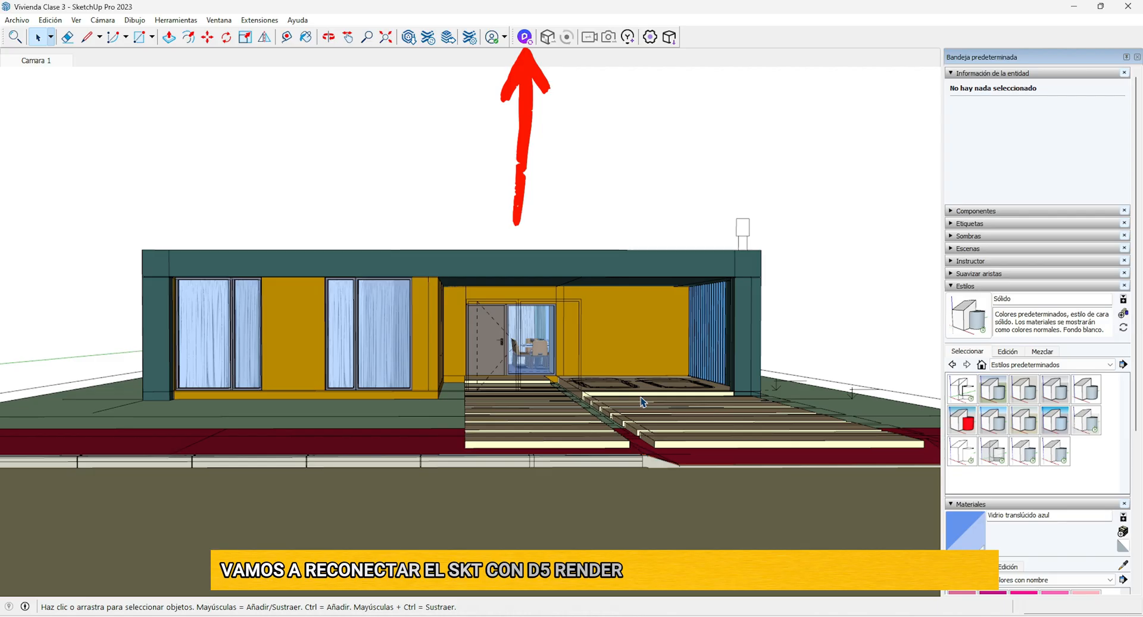
click(525, 38)
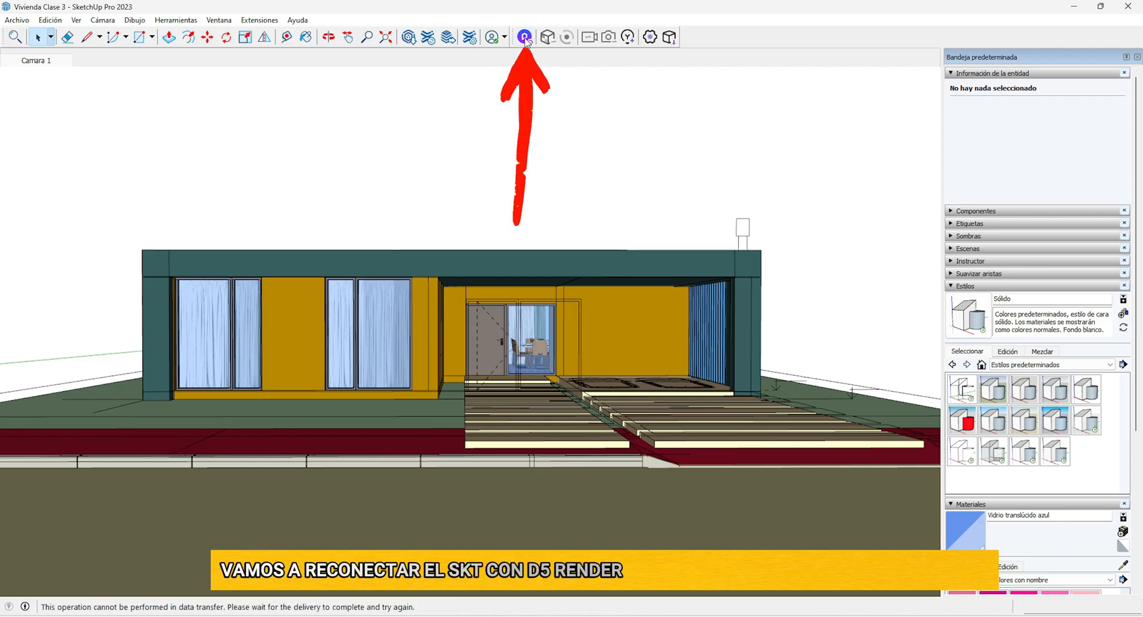
click(526, 39)
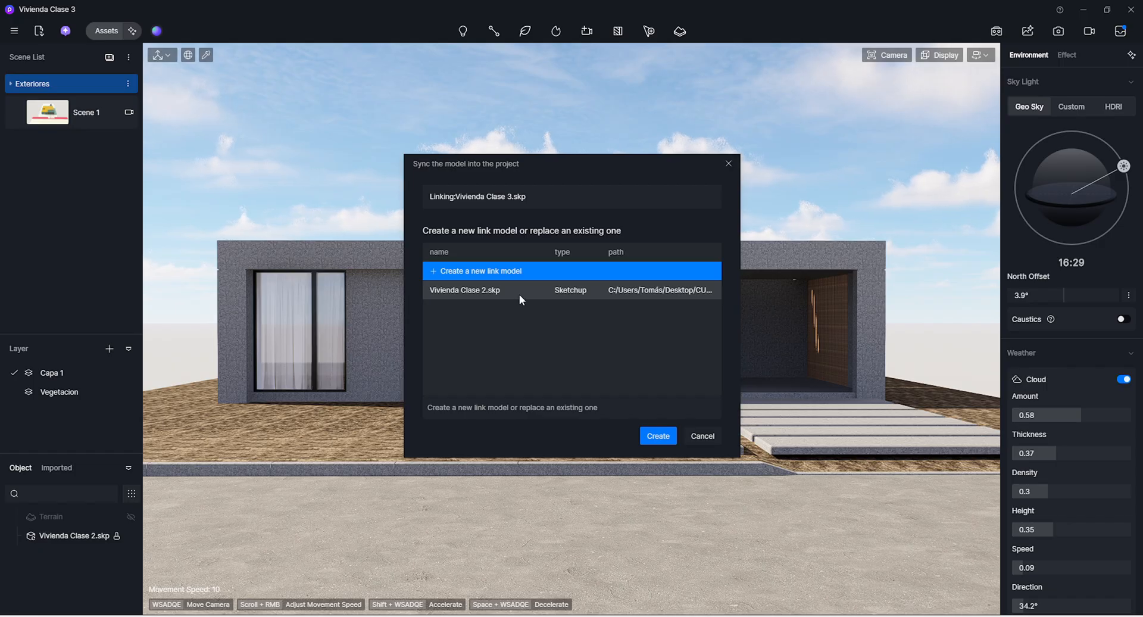
click(492, 291)
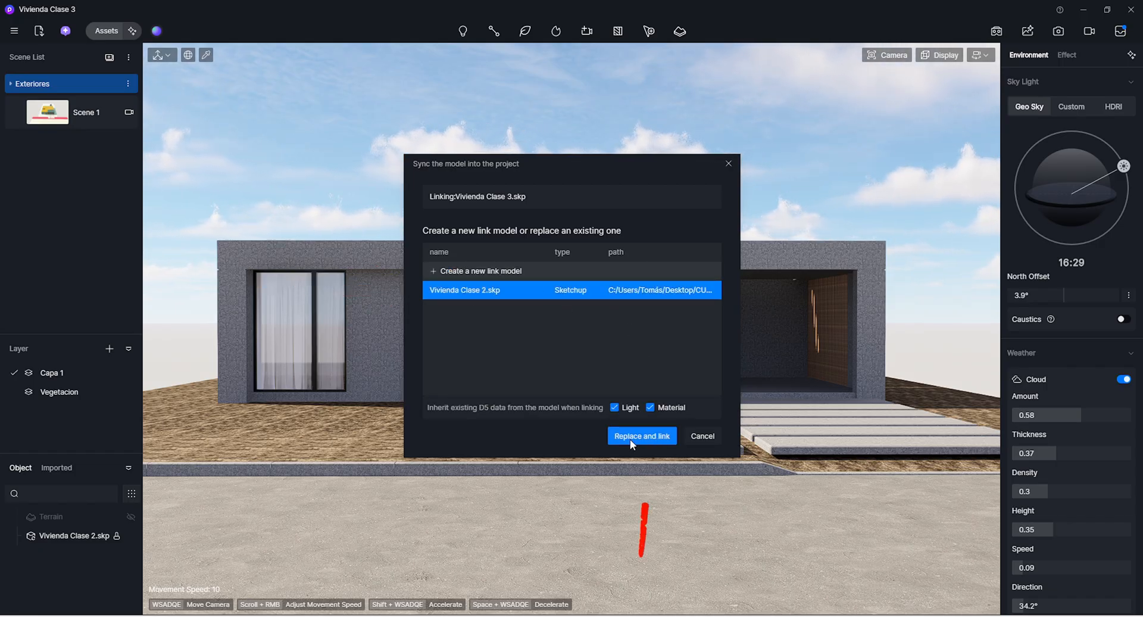
click(665, 435)
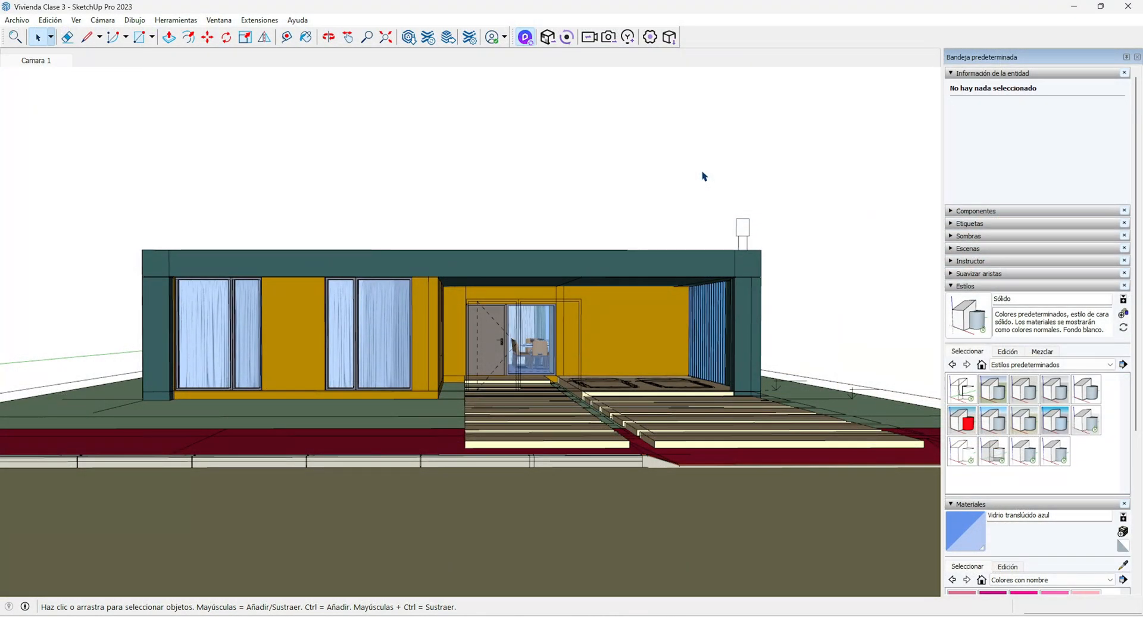
click(525, 41)
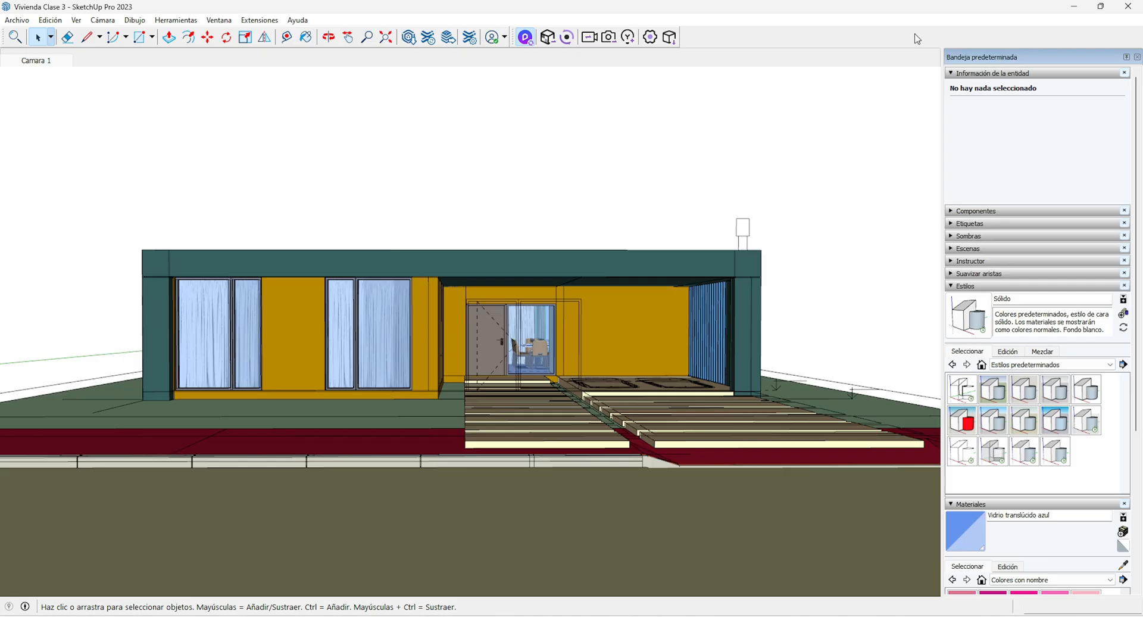
click(1099, 6)
click(774, 11)
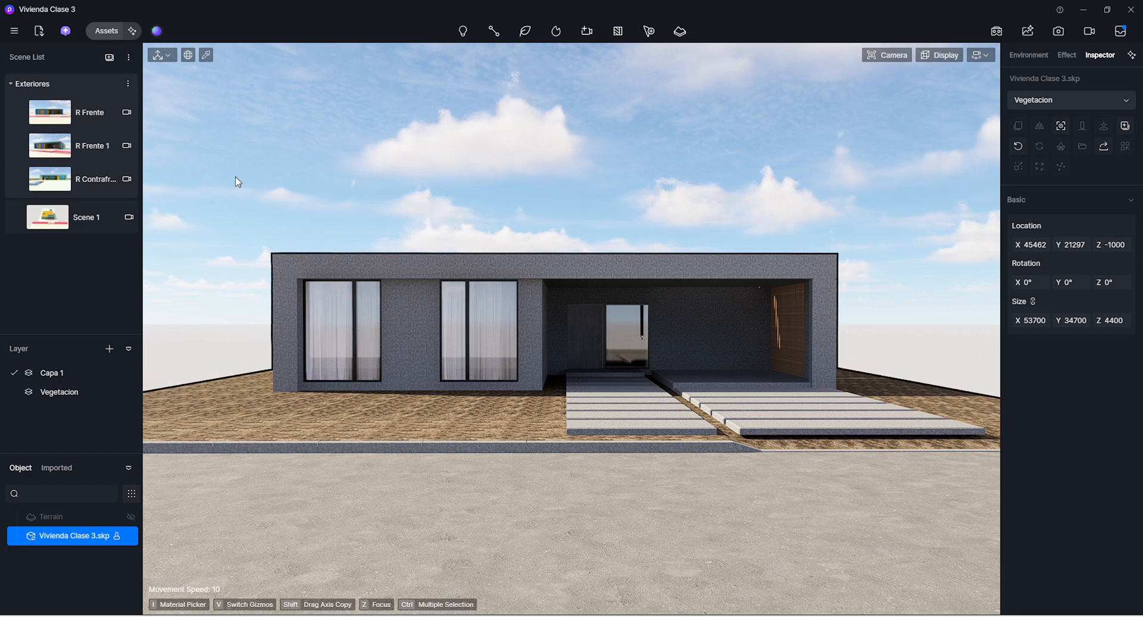
Compare the views and camera settings of the R Frente and R Frente 1 scenes, ending on the R Frente camera
click(87, 117)
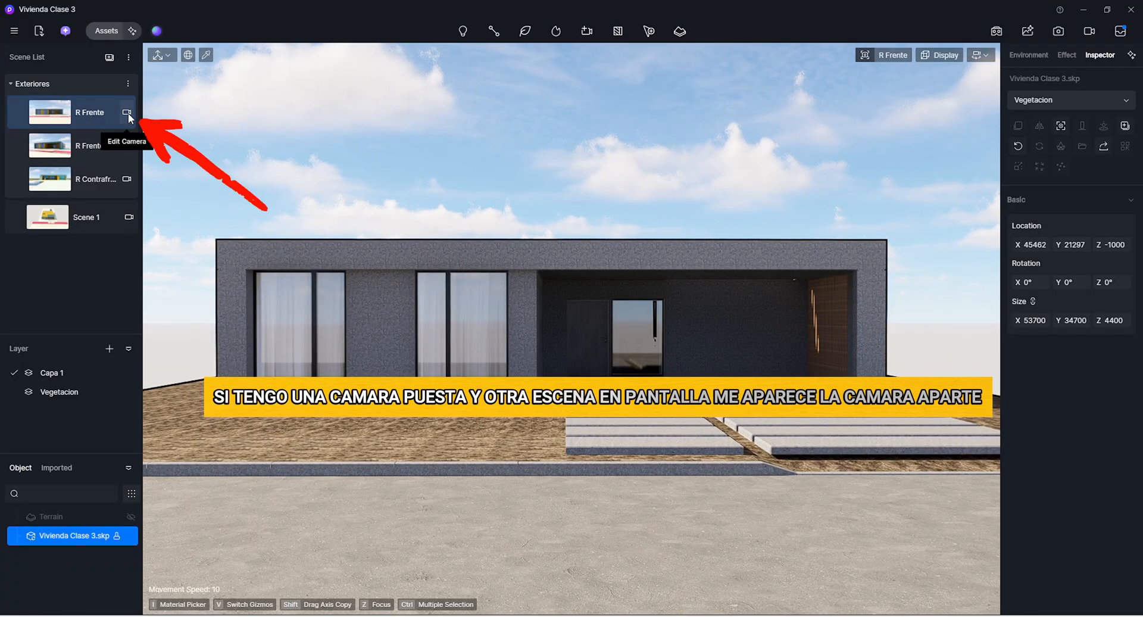
click(127, 113)
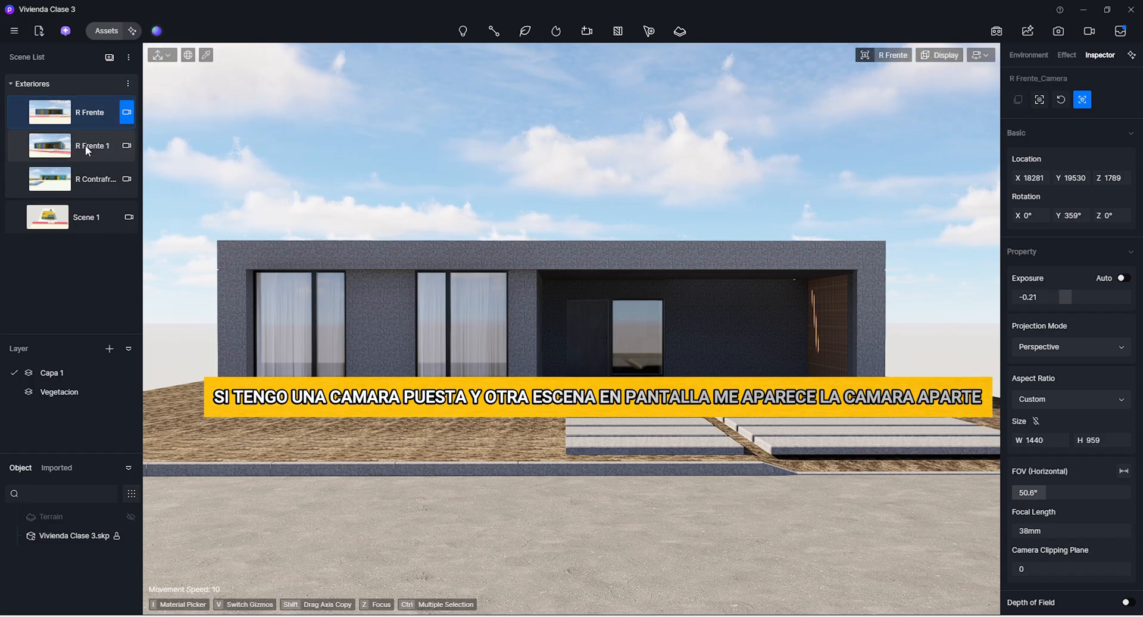
click(85, 146)
click(126, 113)
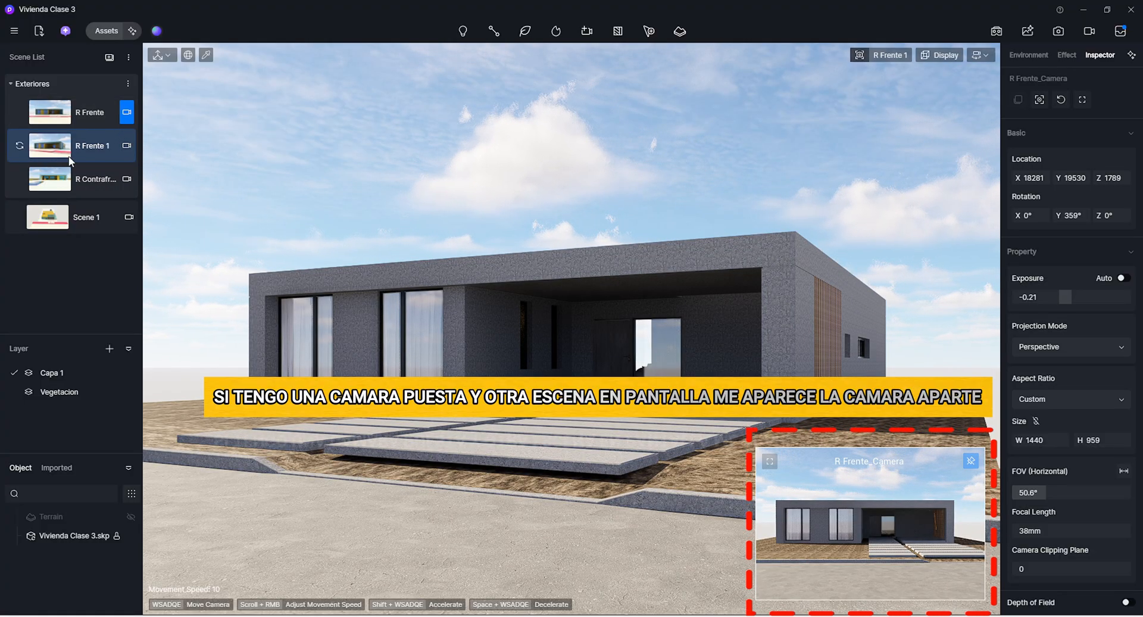
click(127, 146)
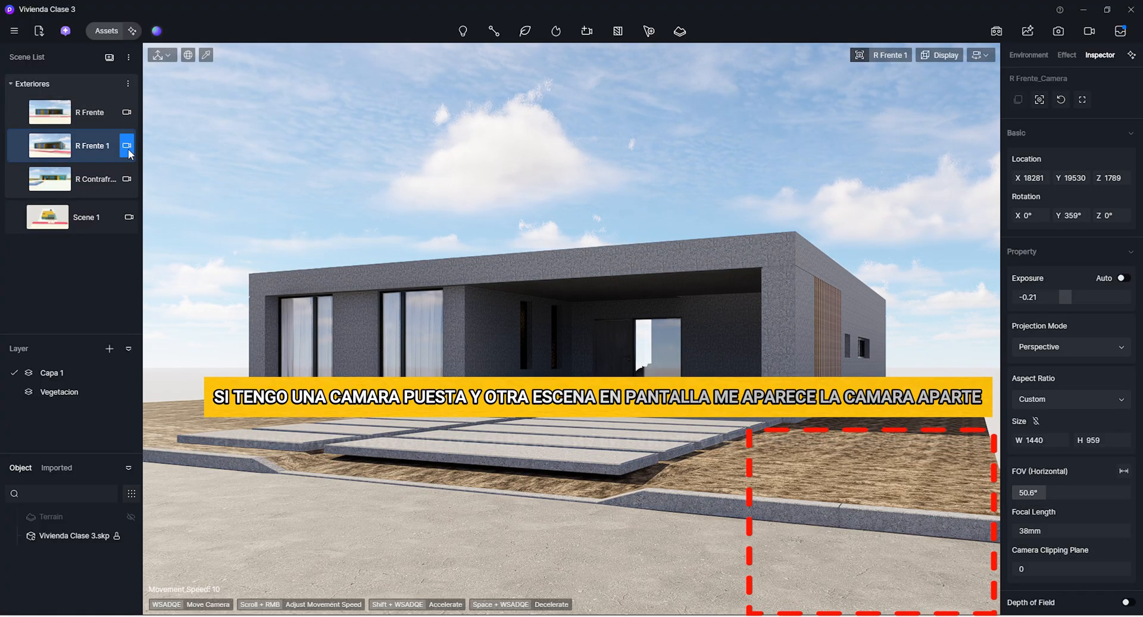
click(97, 110)
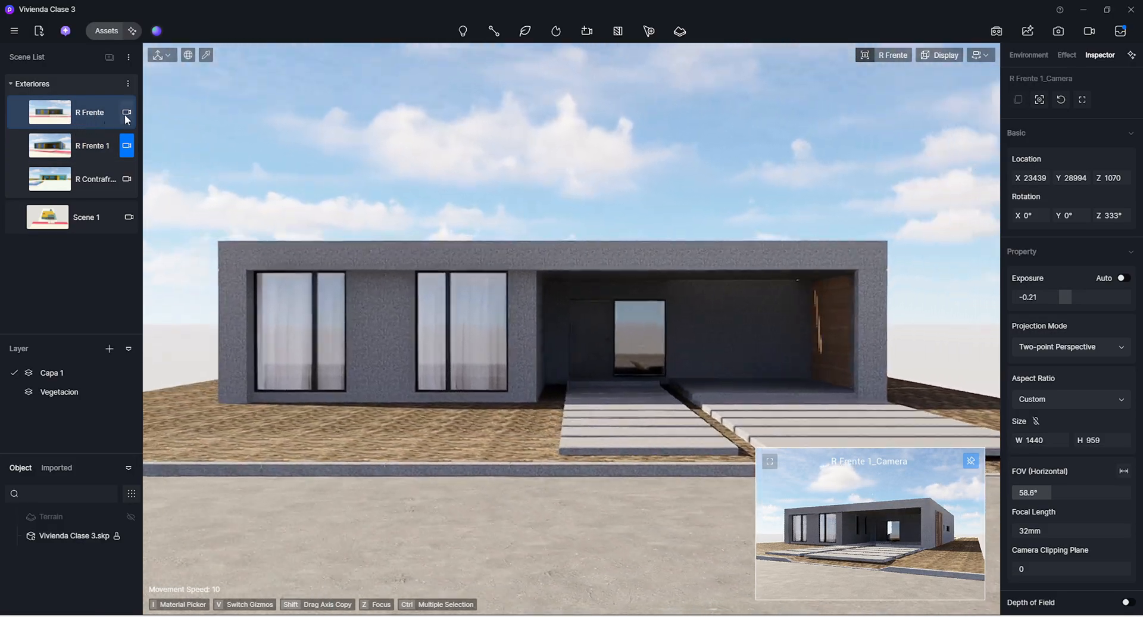
click(125, 114)
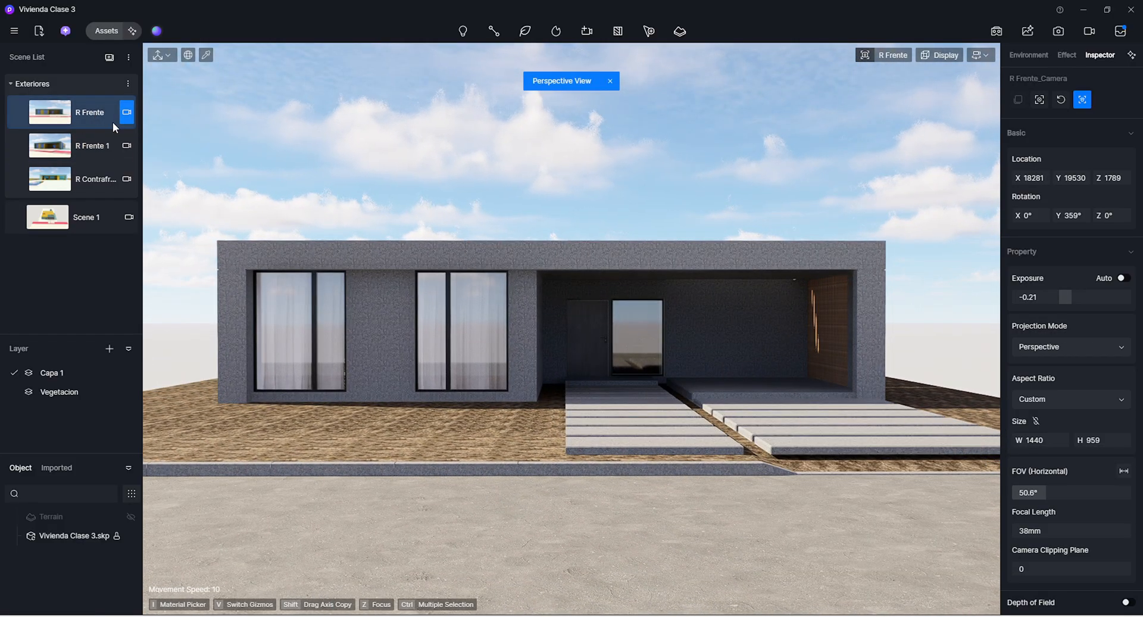
Shift the R Frente camera's location to about X 16506 and Y 19312
click(1034, 57)
click(1068, 55)
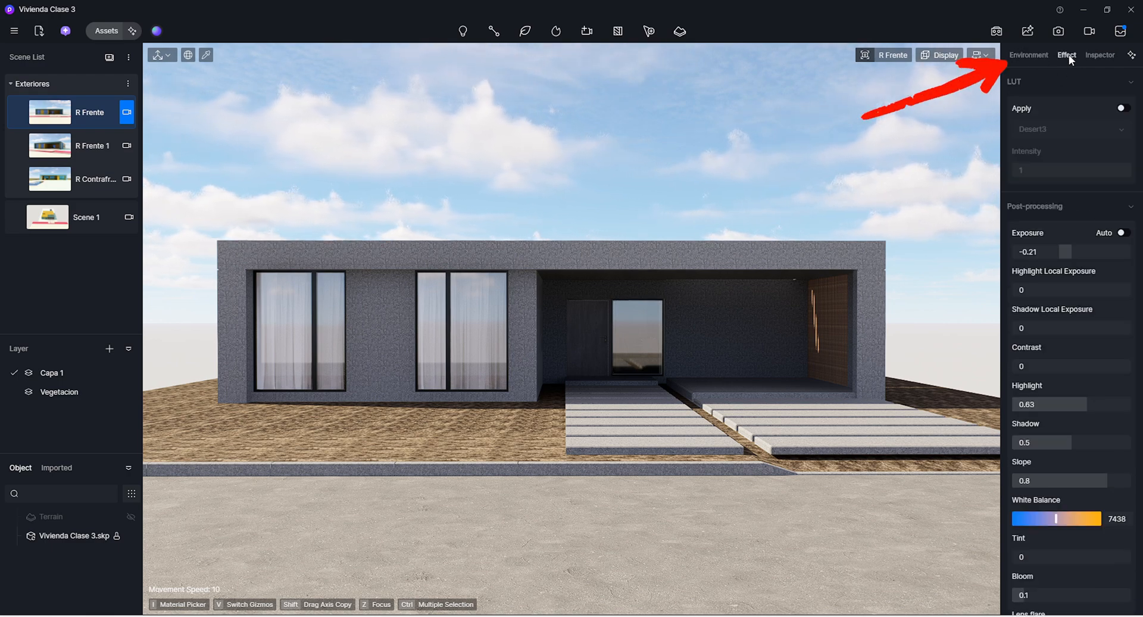
click(1092, 55)
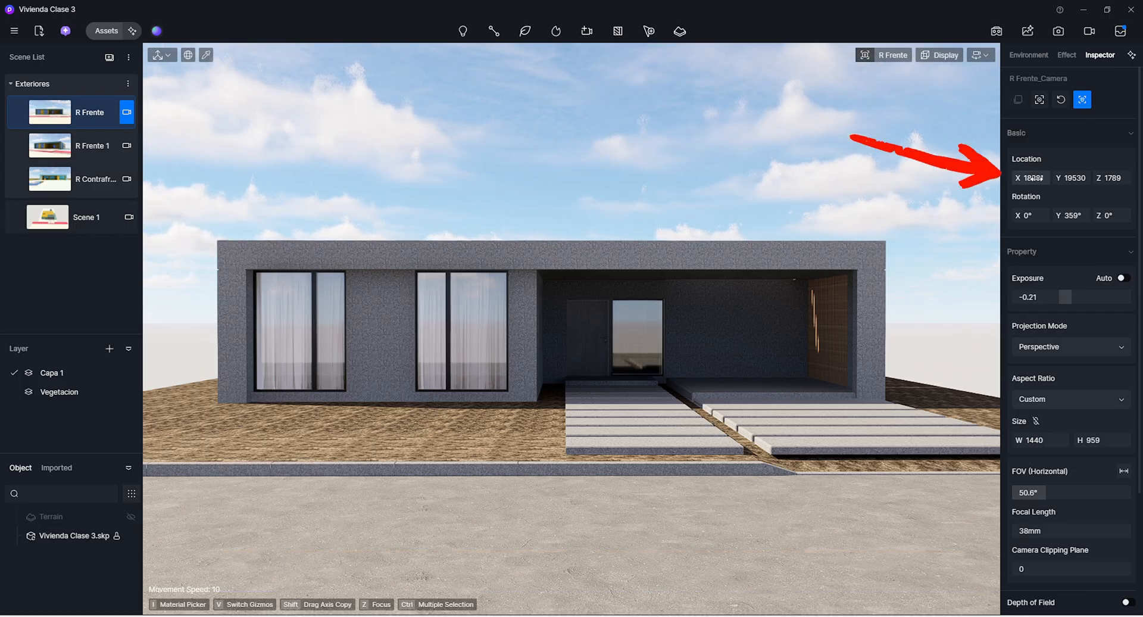
drag(1032, 178, 1076, 179)
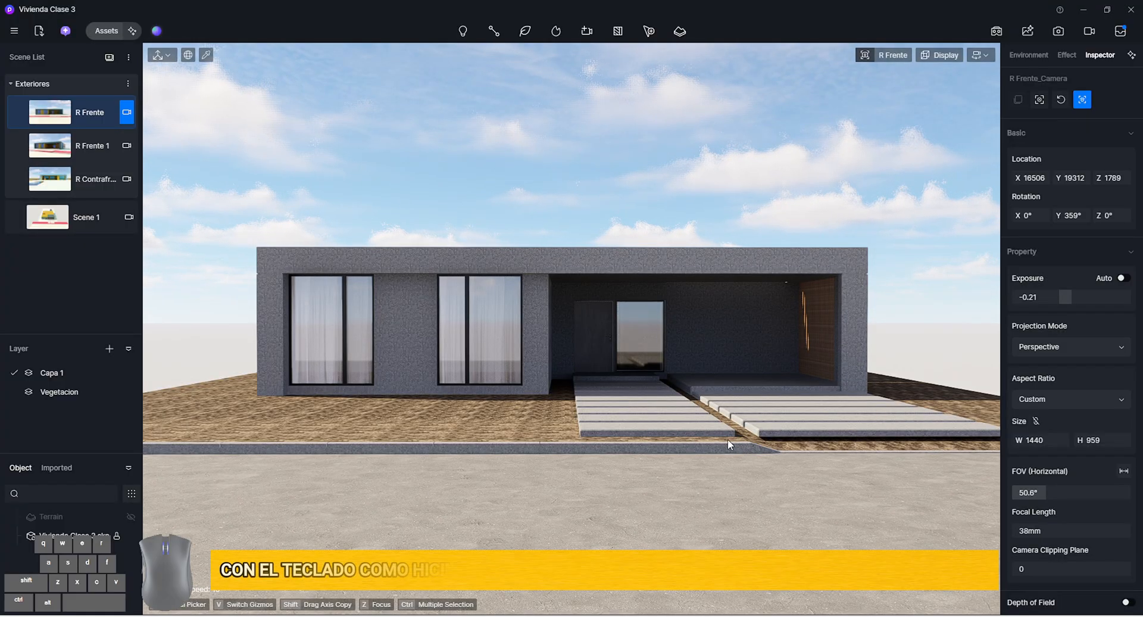
Try moving and turning the R Frente camera freely in front of the house, and restore the saved scene view
key(w)
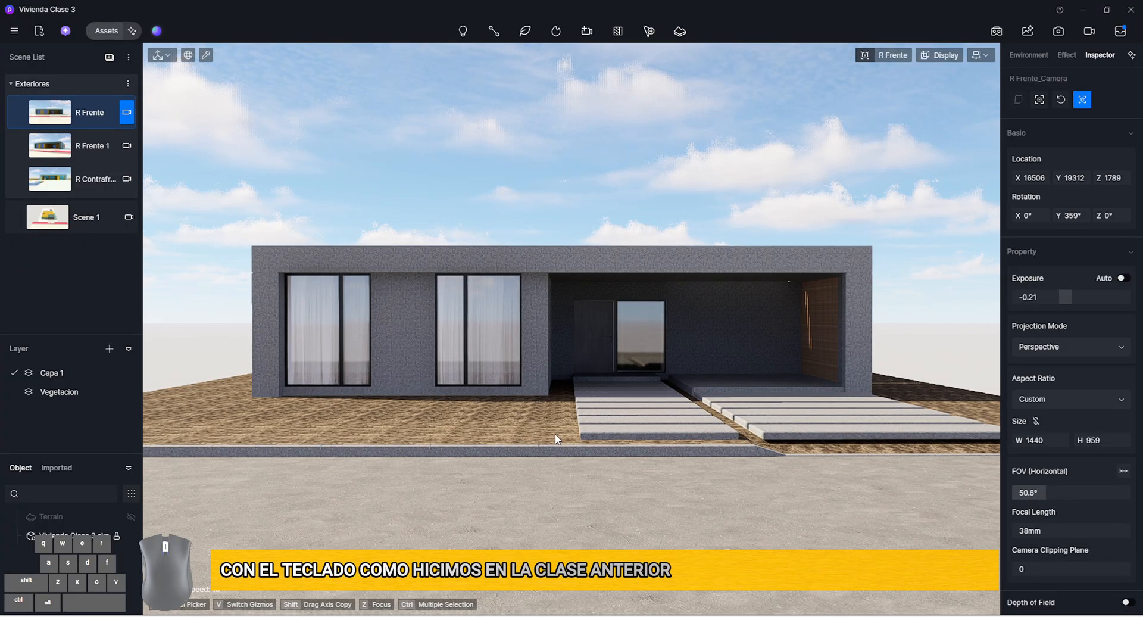
key(s)
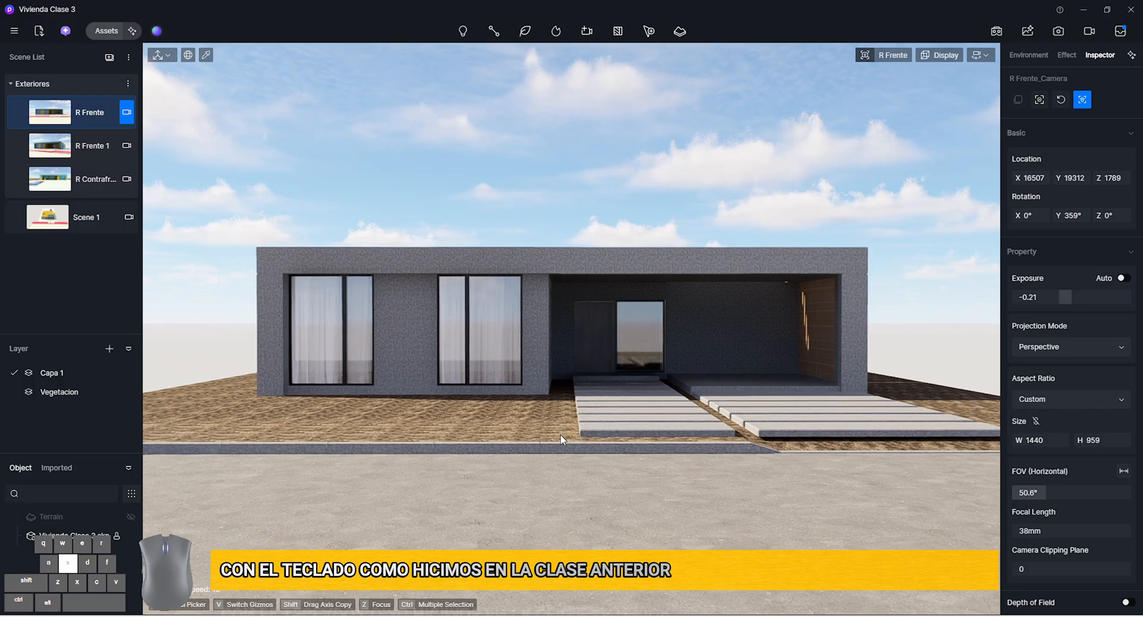
key(a)
key(w)
key(d)
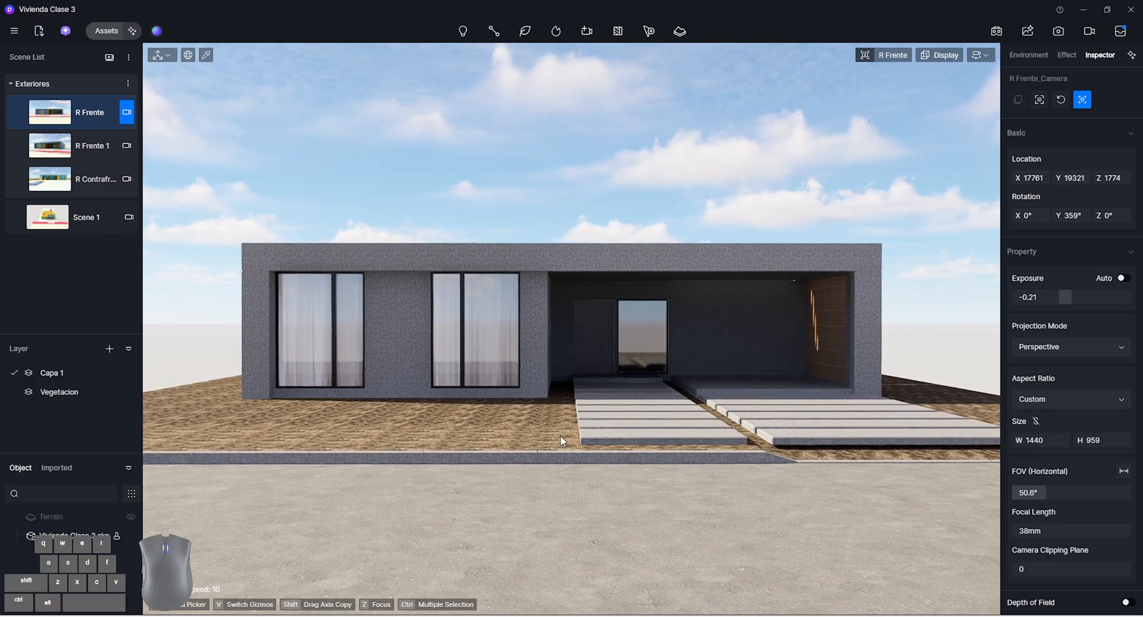
mouse_move(503, 352)
right_down()
mouse_move(381, 309)
mouse_move(508, 358)
right_up()
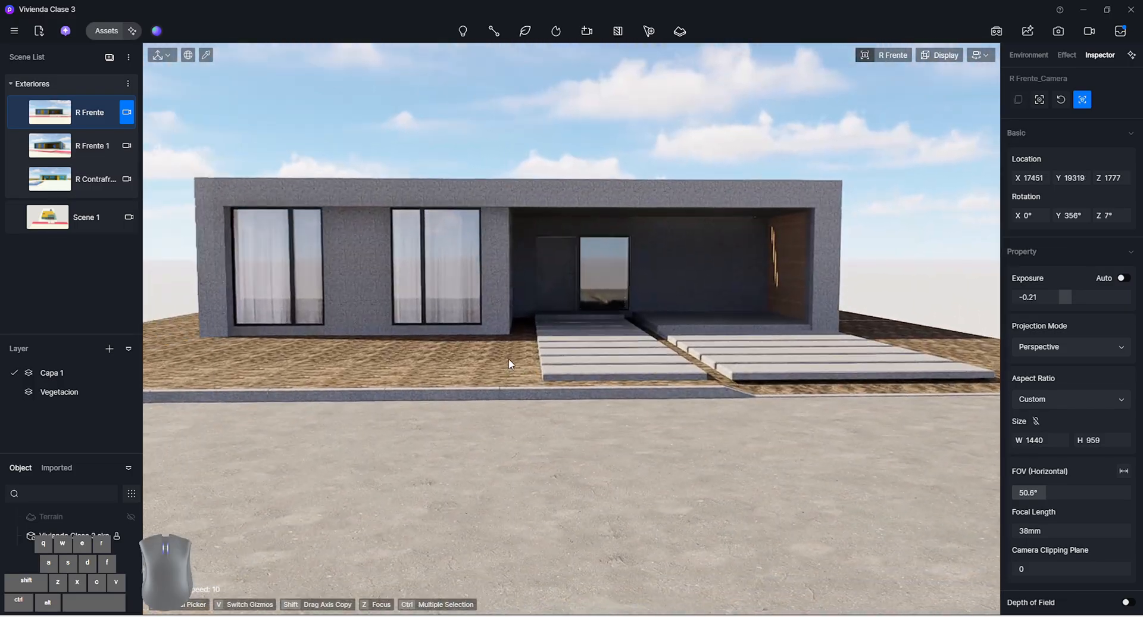
click(101, 114)
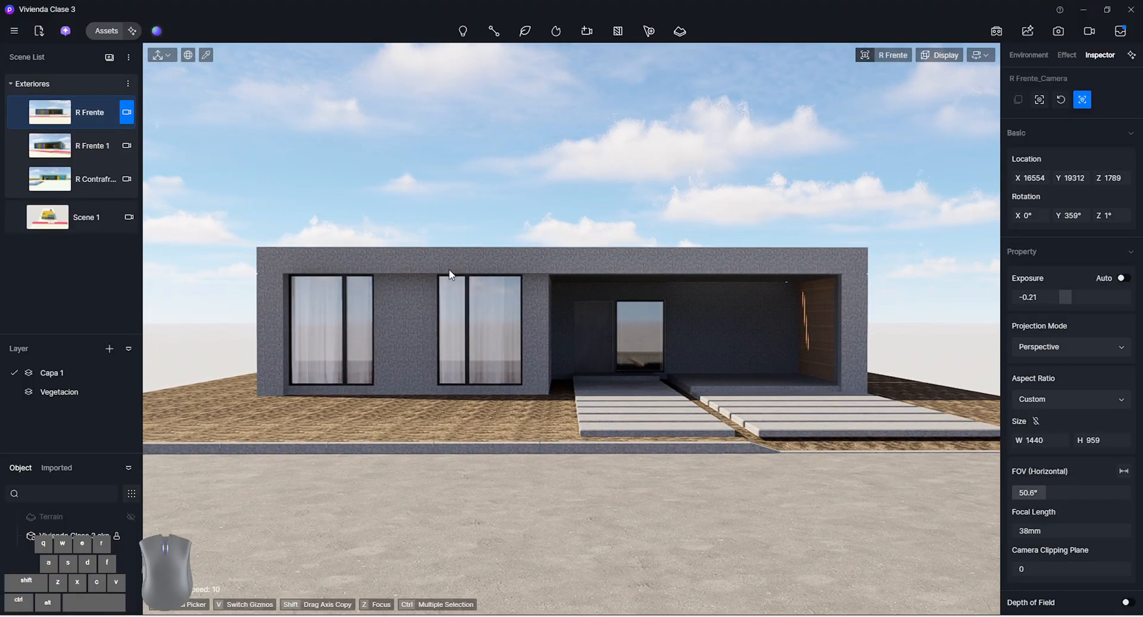
Try flying the R Frente camera up close to the front windows, and return to the saved scene view
key(d)
mouse_move(579, 352)
right_down()
mouse_move(536, 366)
mouse_move(334, 353)
mouse_move(578, 340)
mouse_move(657, 320)
right_up()
key(w)
key(a)
key(e)
key(q)
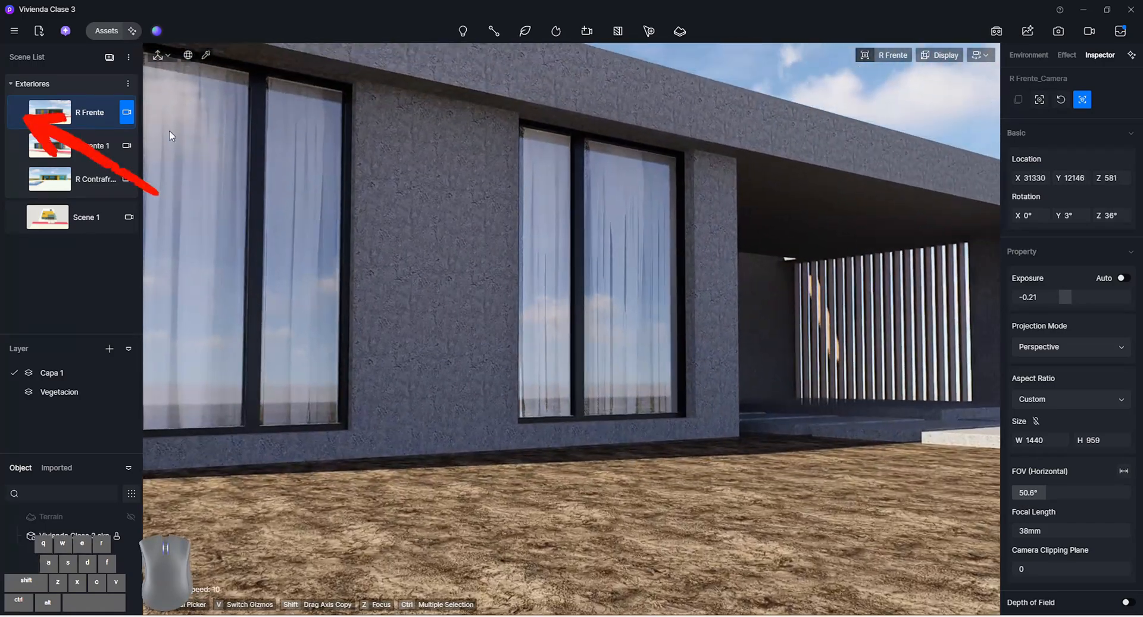
mouse_move(22, 119)
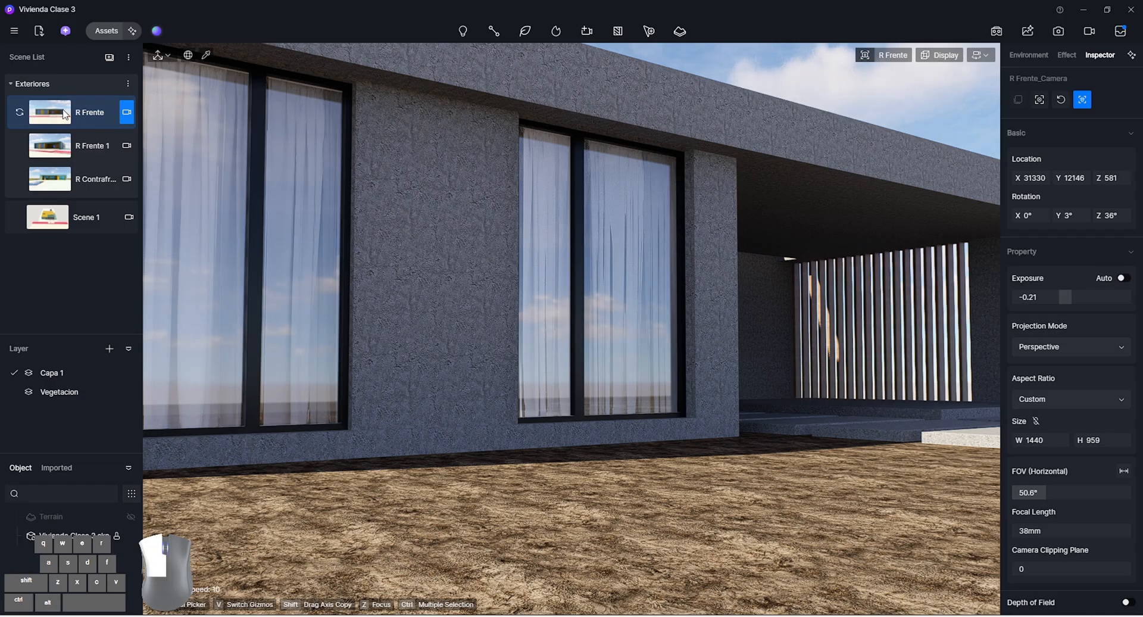
click(66, 115)
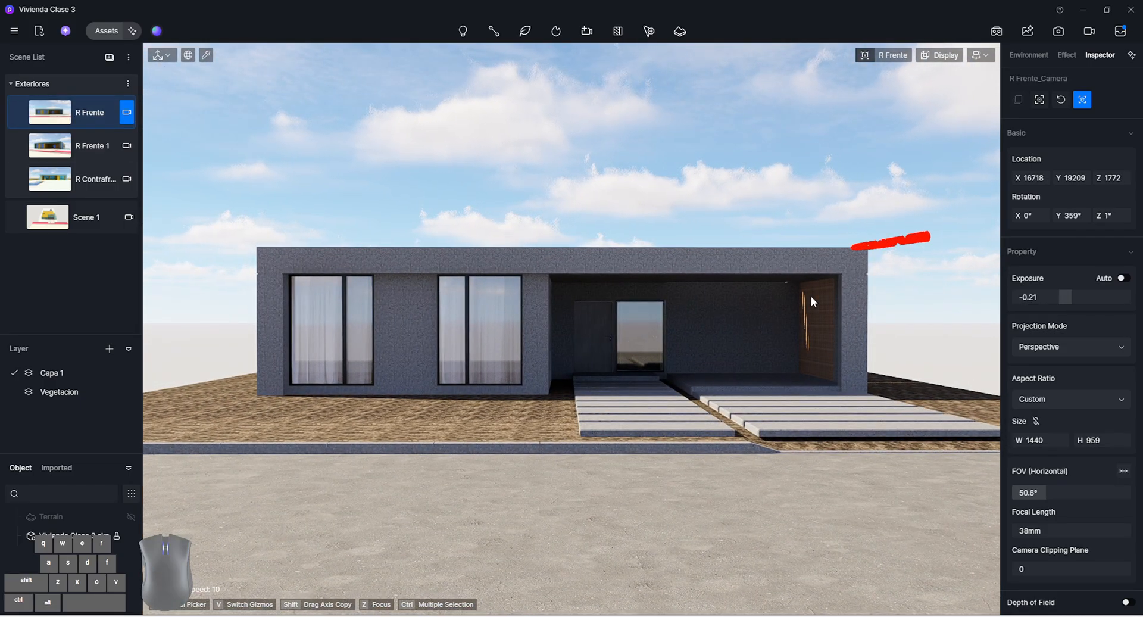
Set the R Frente camera's rotation to 0° on the X, Y and Z axes
drag(1030, 216, 1127, 217)
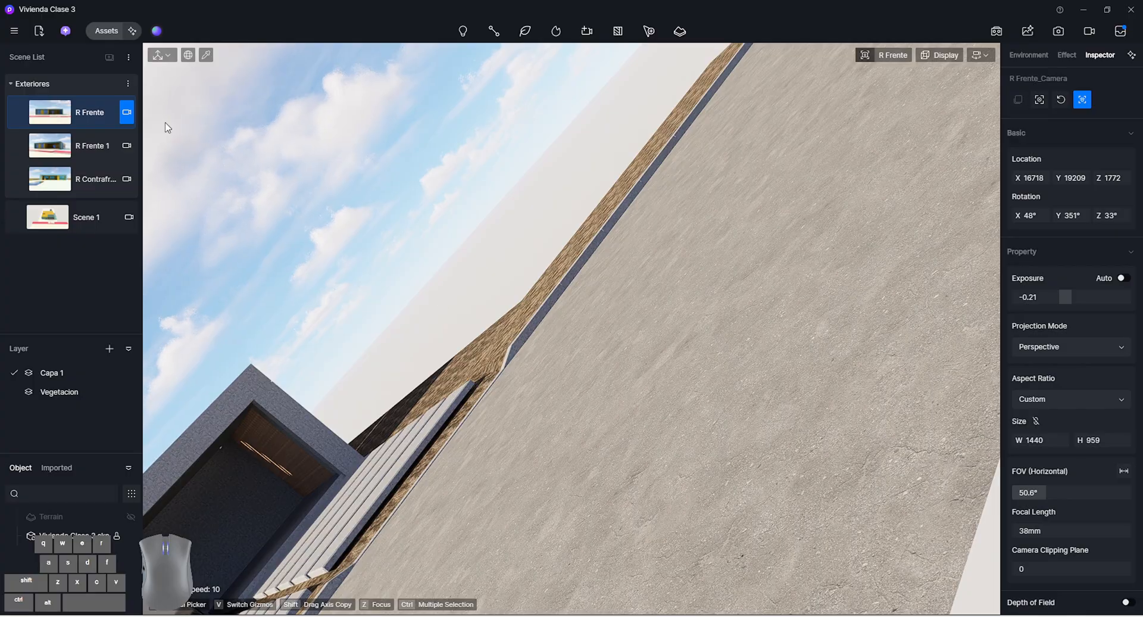
click(1041, 218)
text(0)
key(Return)
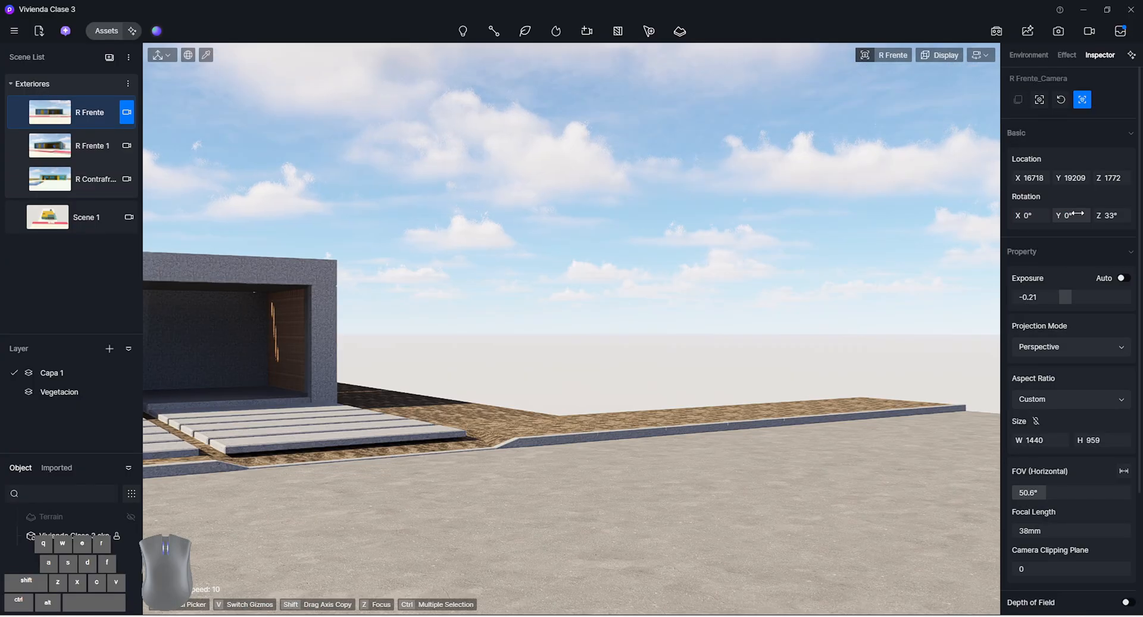
click(1104, 215)
text(0)
key(Return)
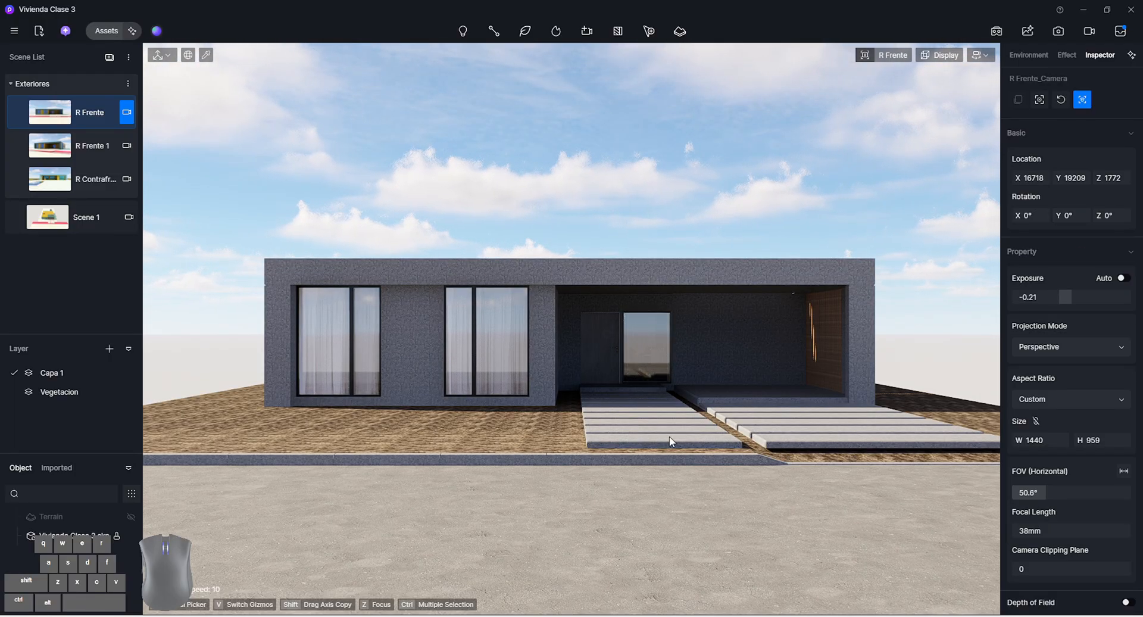
Try moving the levelled R Frente camera closer to the house facade and back
key(w)
key(e)
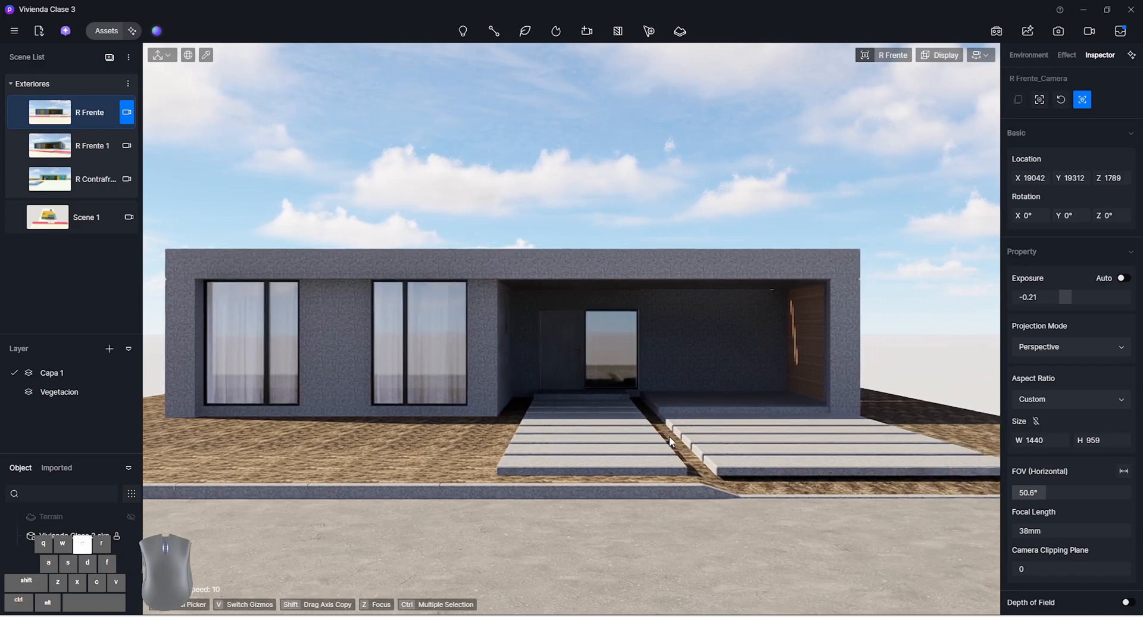
scroll(669, 436, up, 2)
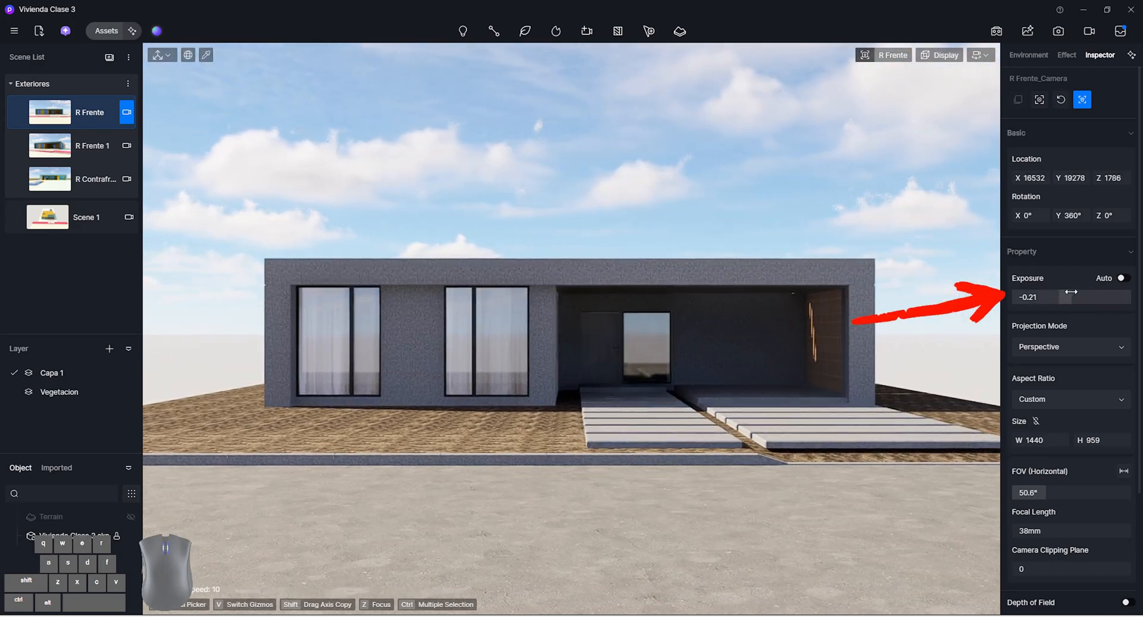
Check the exposure value in the effect and viewport camera settings, and set the R Frente camera's exposure to -0.24
click(1071, 59)
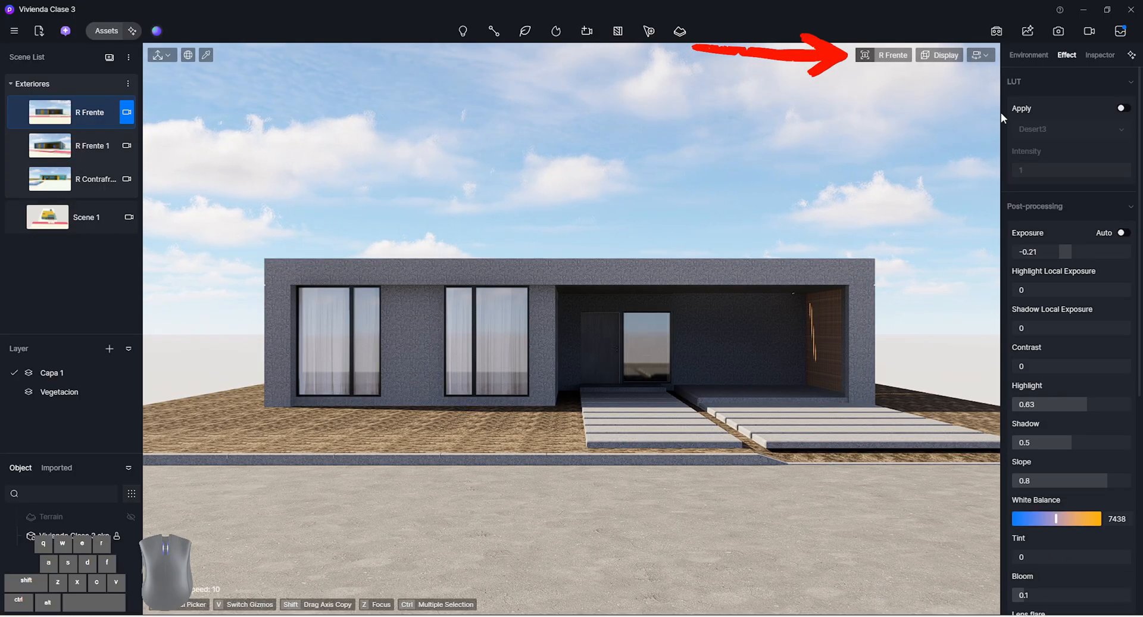
click(881, 60)
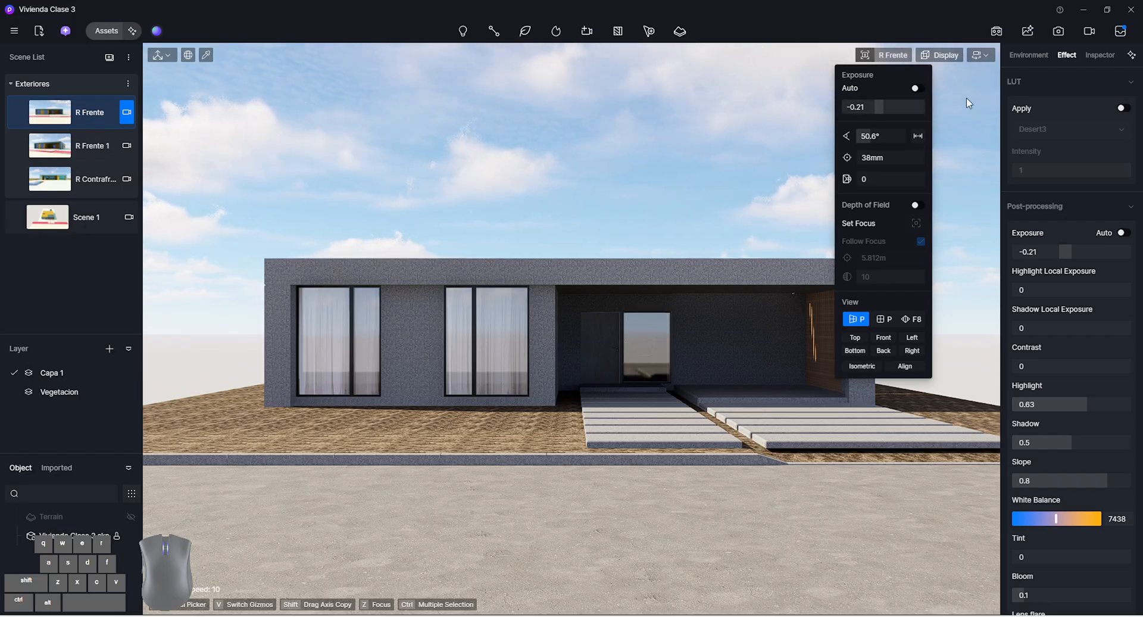
click(1100, 54)
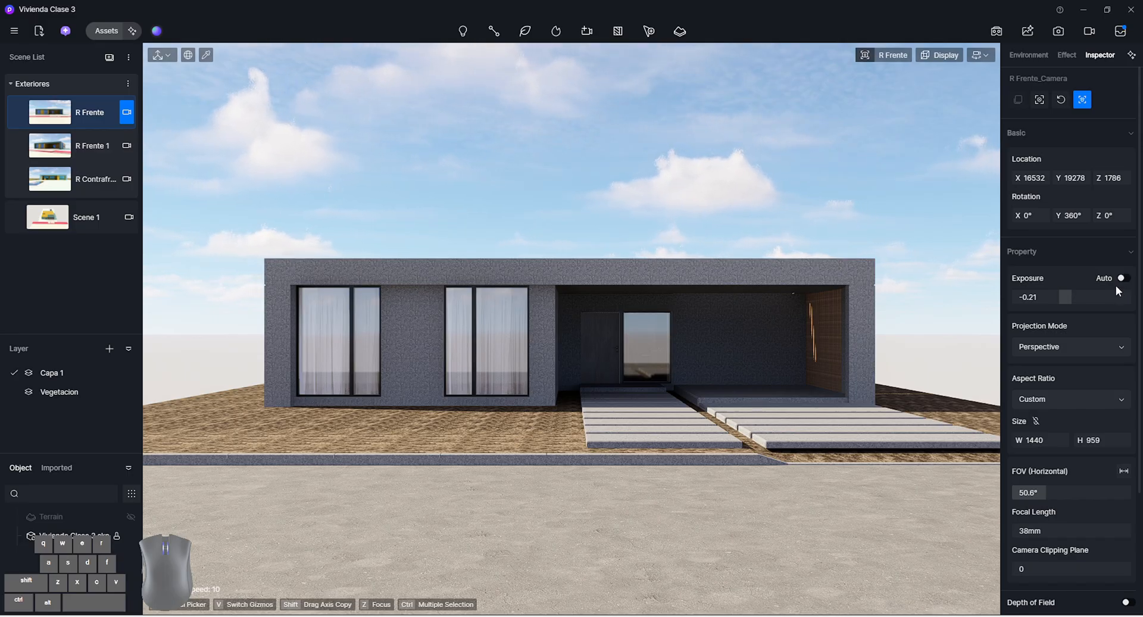
drag(1093, 295, 1070, 295)
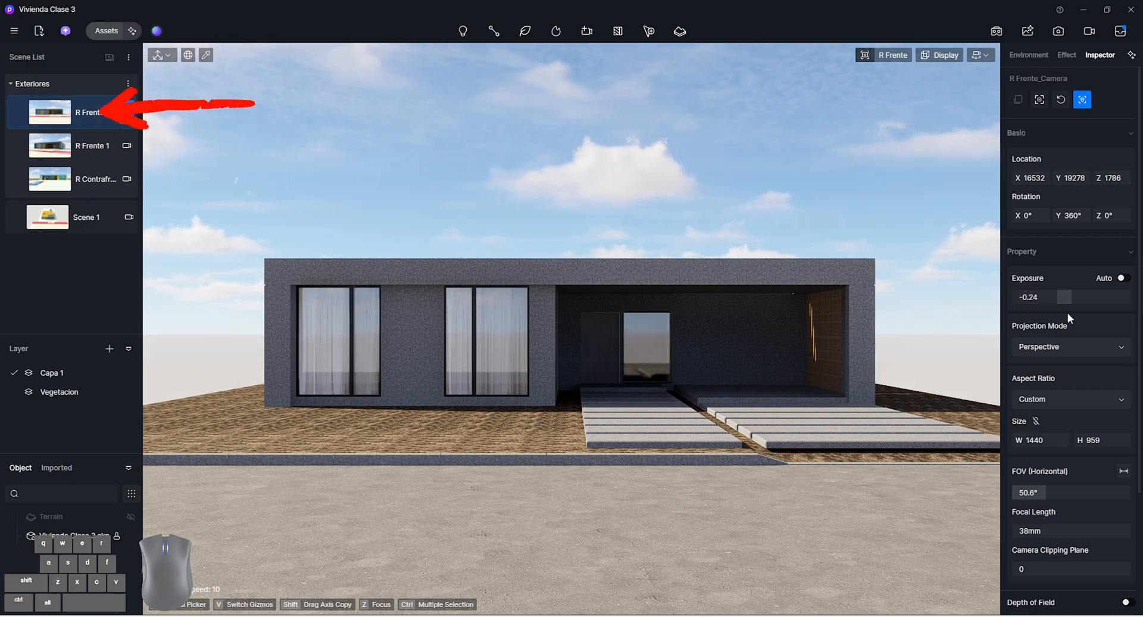
View the projection mode options and try moving the R Frente camera in Perspective to a low corner view showing the slatted side wall
click(1105, 347)
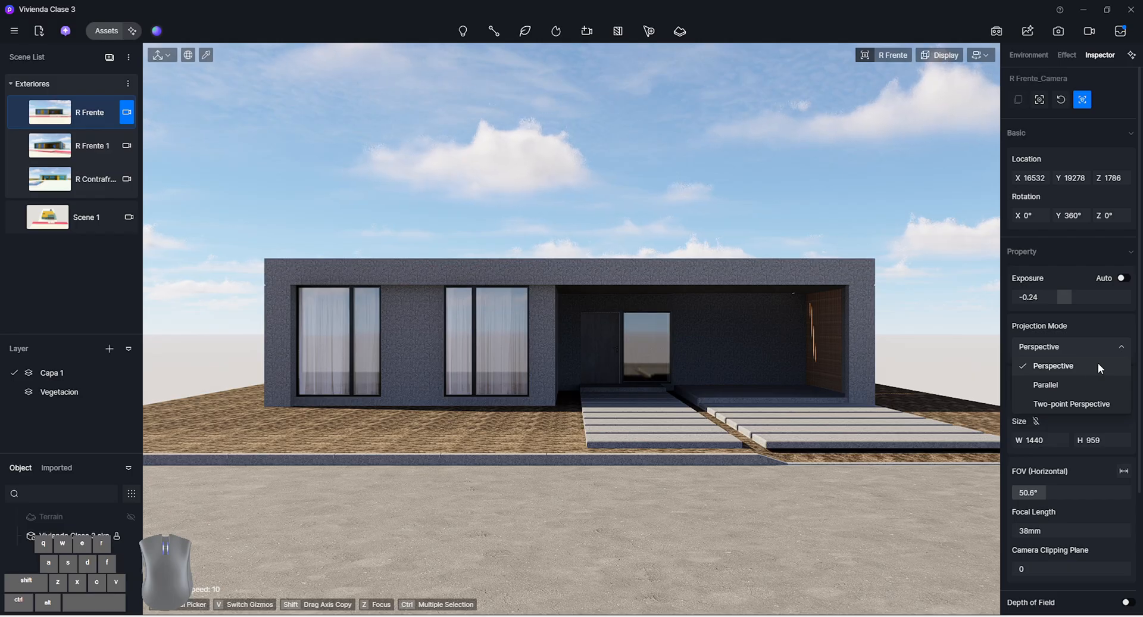
key(q)
mouse_move(690, 342)
right_down()
mouse_move(693, 410)
mouse_move(750, 422)
mouse_move(720, 461)
mouse_move(729, 446)
mouse_move(702, 318)
mouse_move(536, 303)
mouse_move(694, 347)
mouse_move(684, 347)
right_up()
key(a)
key(w)
key(s)
key(d)
key(d)
key(a)
mouse_move(39, 123)
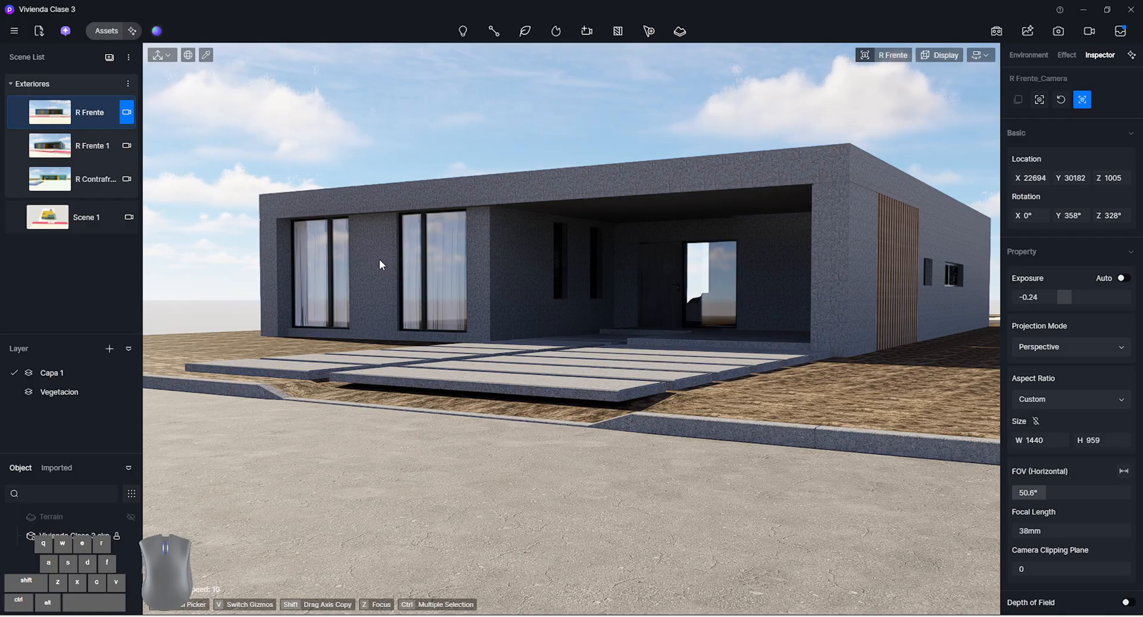
Switch to the R Frente 1 scene, open its camera for editing and try moving it in two-point perspective
click(123, 144)
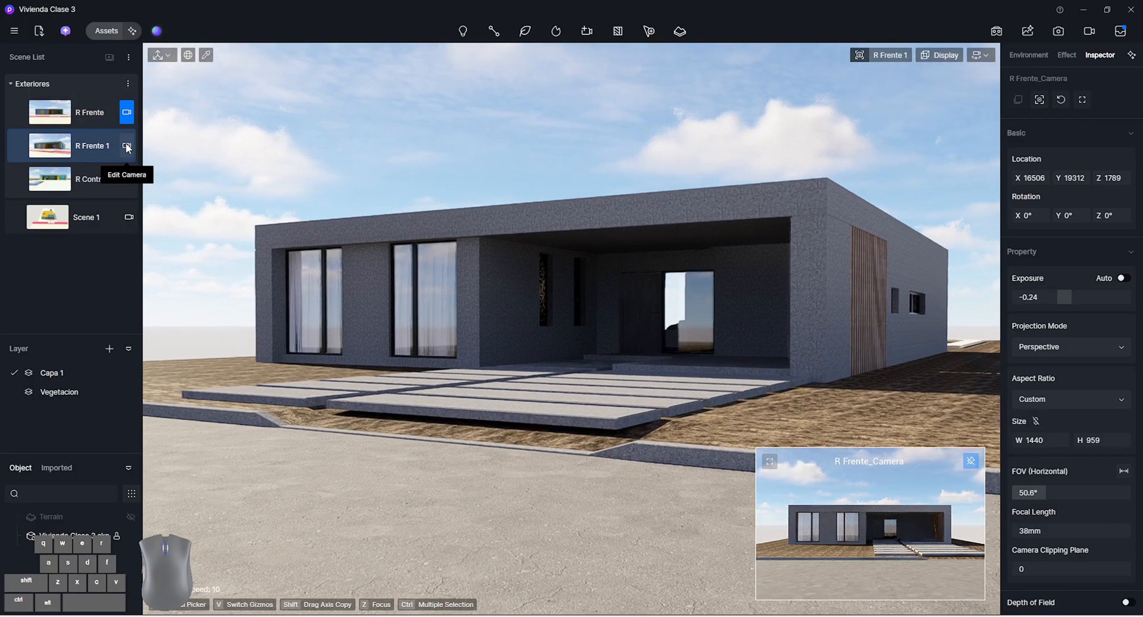
click(126, 145)
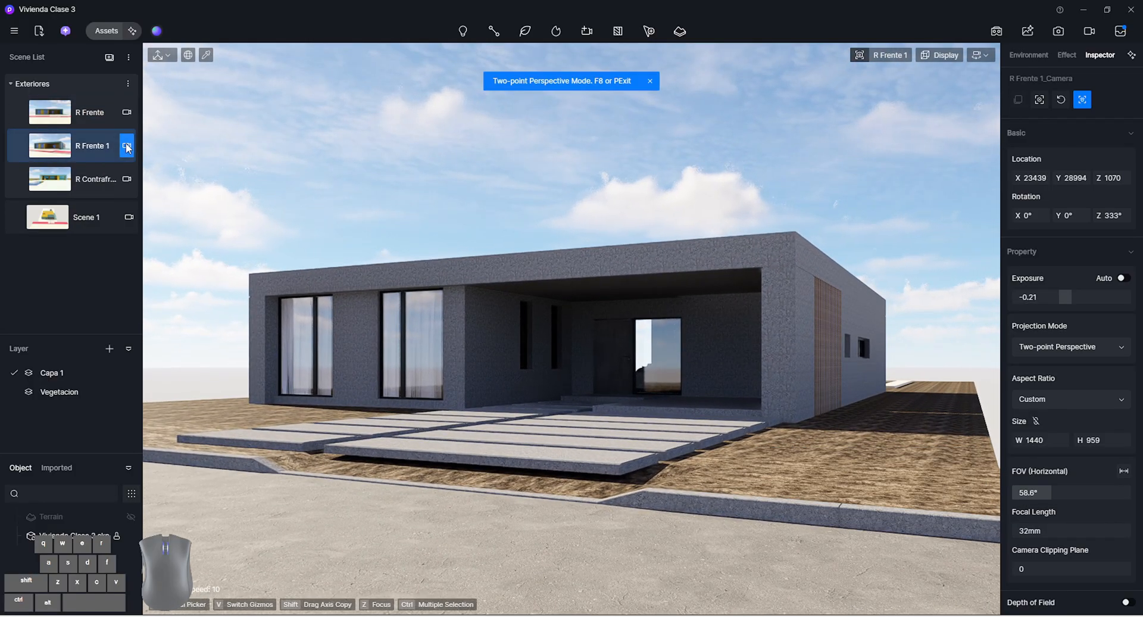
key(w)
right_drag(776, 370, 790, 385)
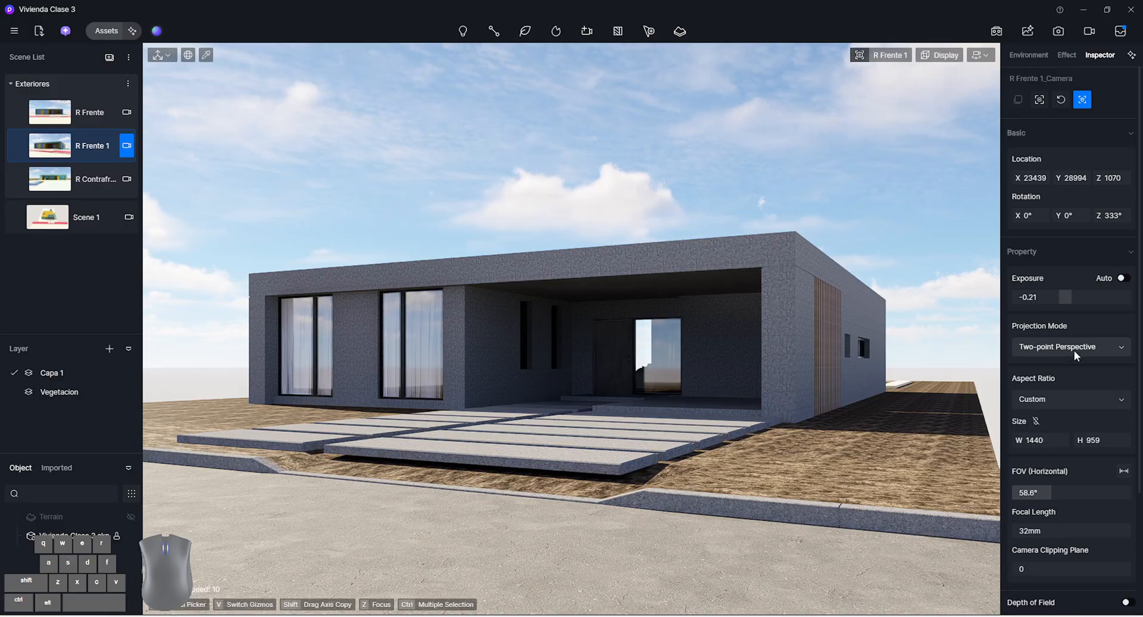
Try the Perspective projection on the R Frente 1 camera, recall the scene and set it back to Two-point Perspective
click(1073, 349)
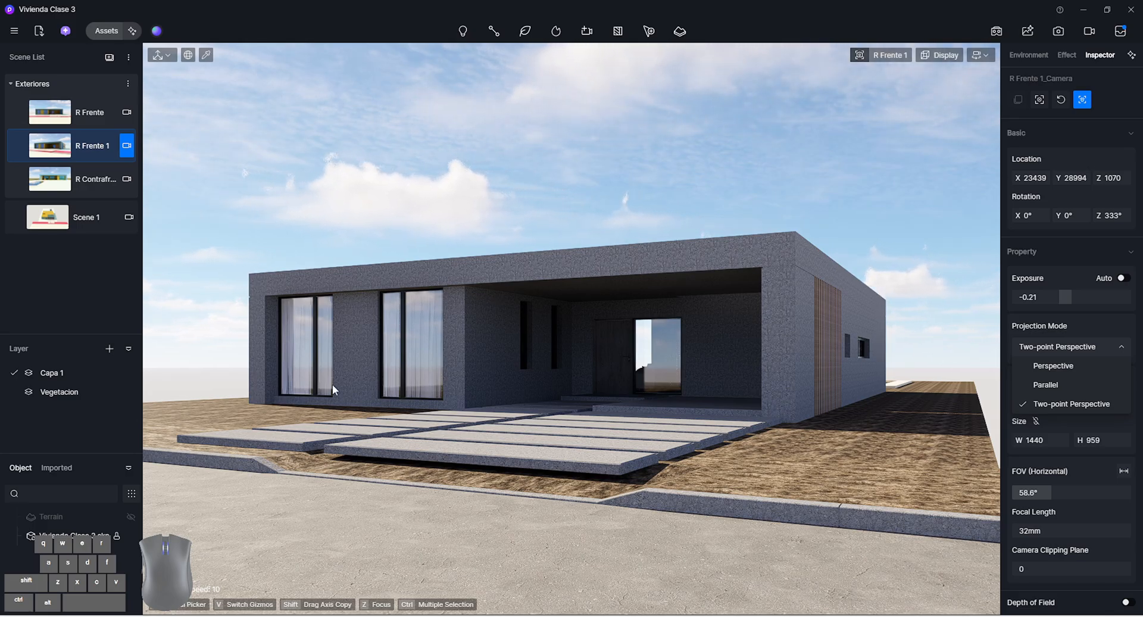
click(1086, 365)
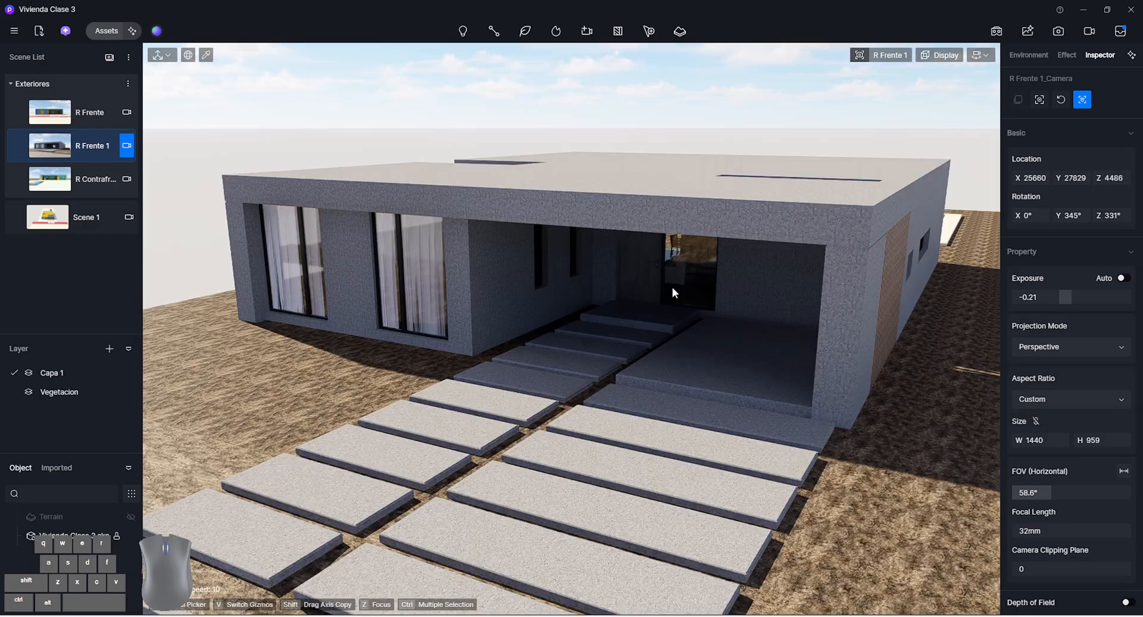
click(103, 149)
click(1081, 346)
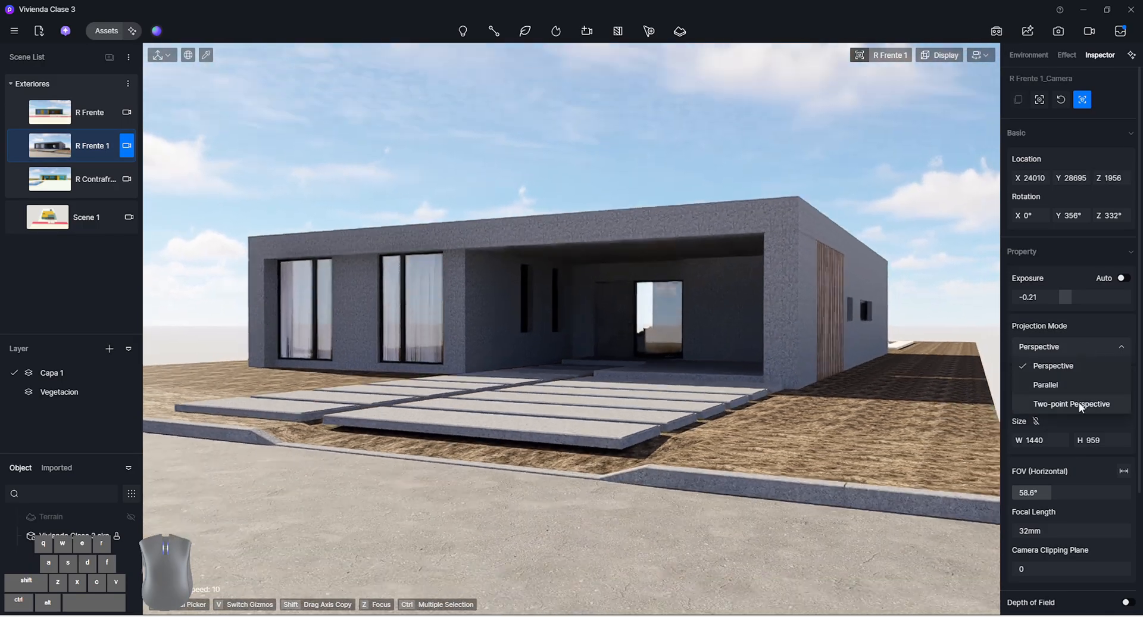
click(1071, 404)
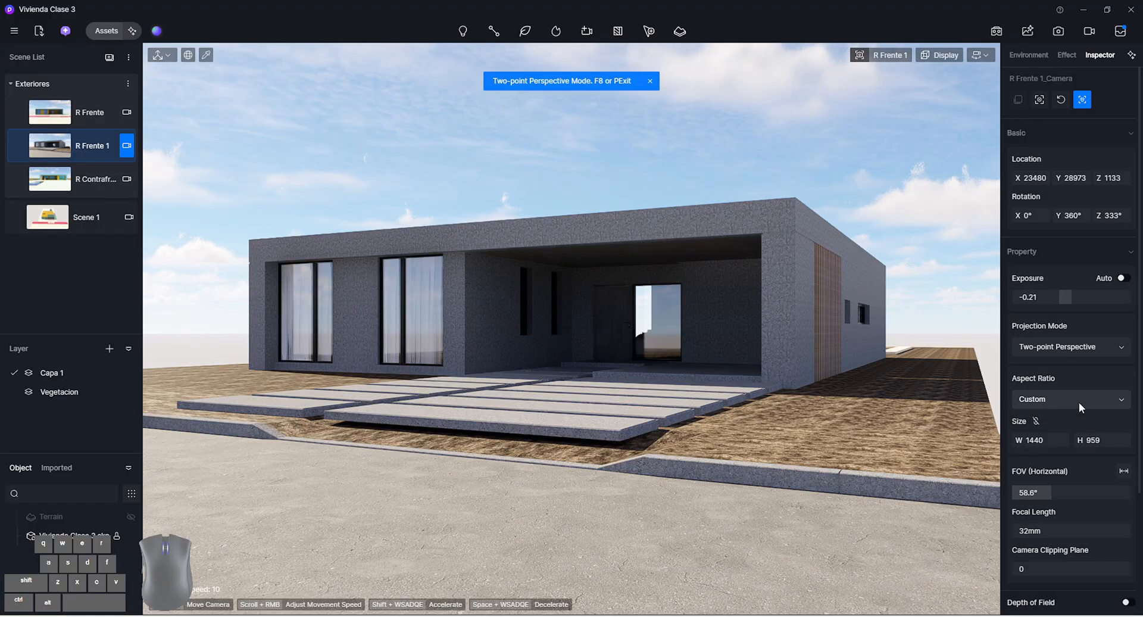
Move the R Frente 1 camera closer to the house and lower it to about Z 492
scroll(836, 353, up, 4)
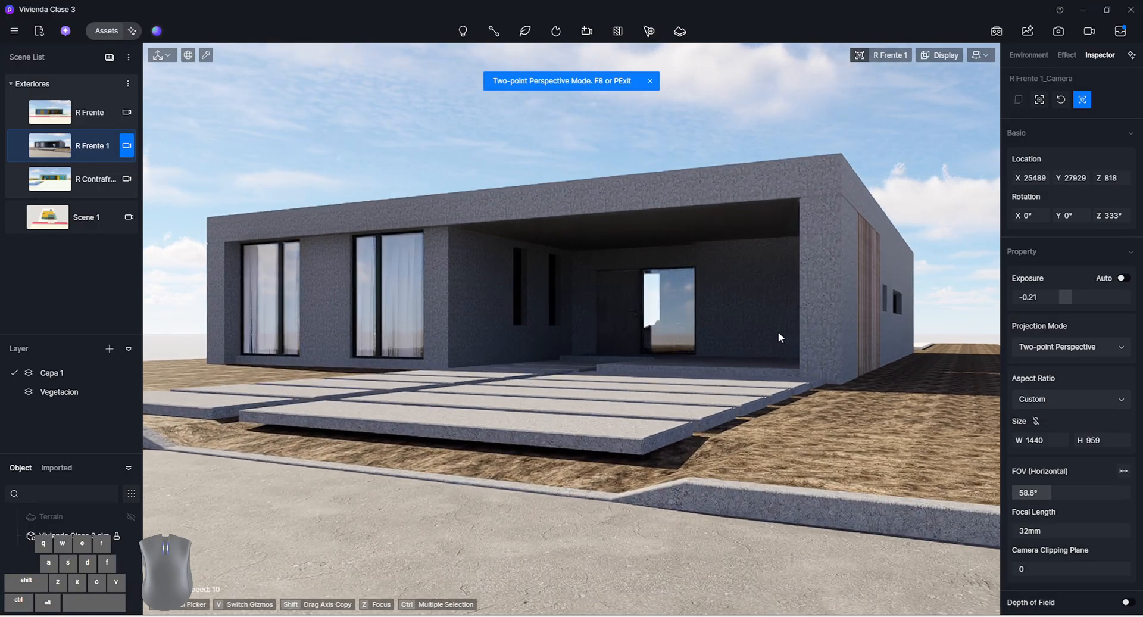
key(e)
right_drag(777, 331, 787, 270)
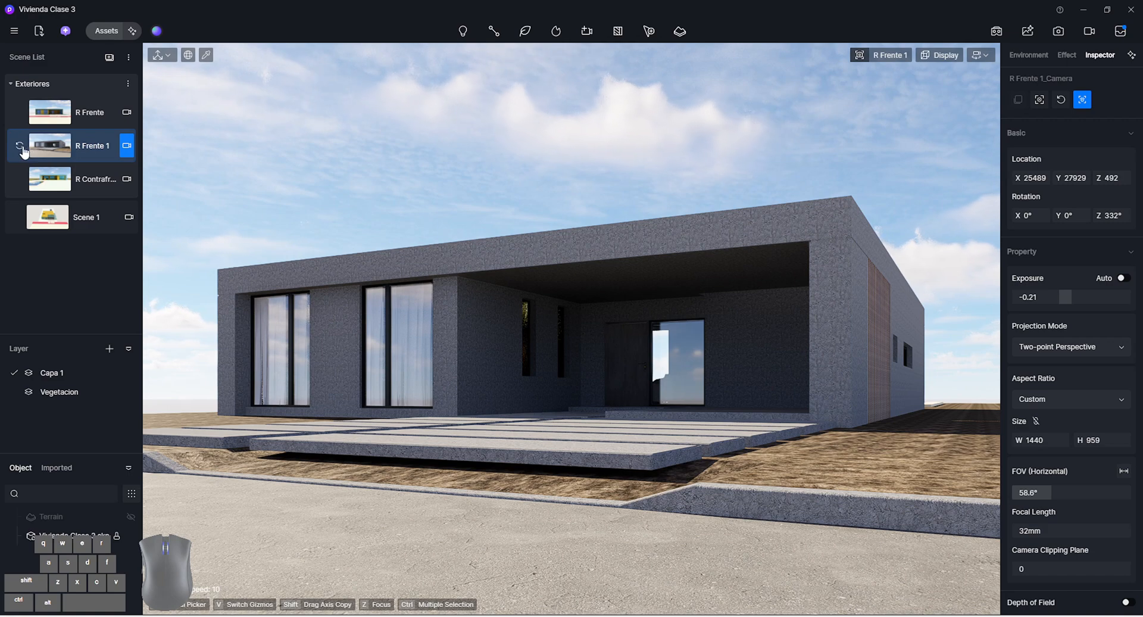
Switch to the R Frente scene and move its camera closer and lower, to about X 18711, Y 19522, Z 1159
click(102, 115)
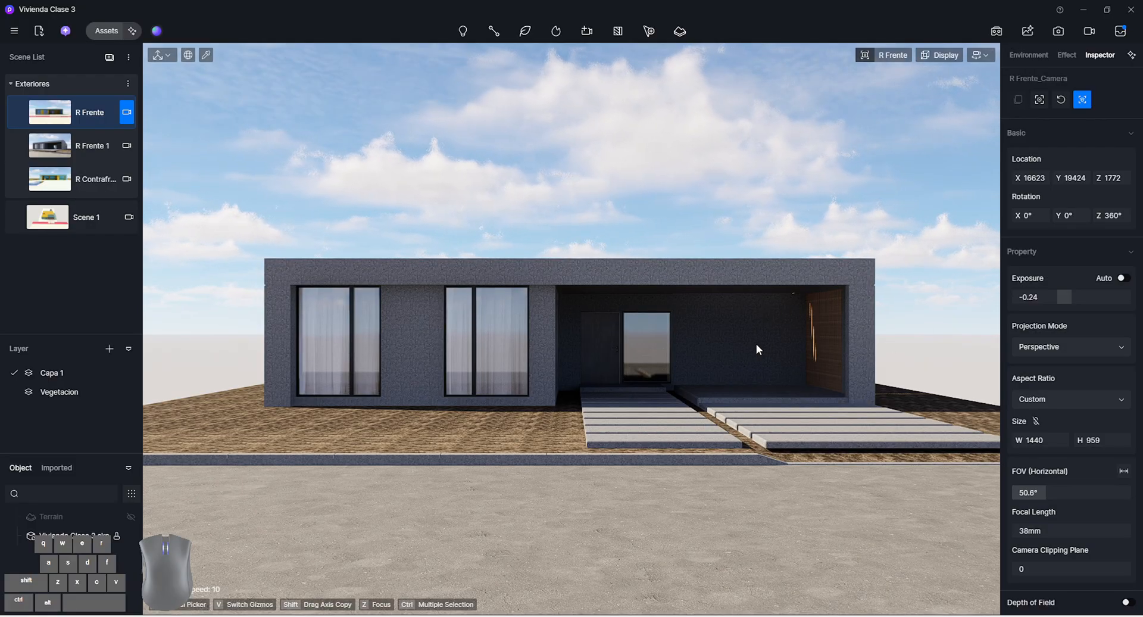
key(d)
key(q)
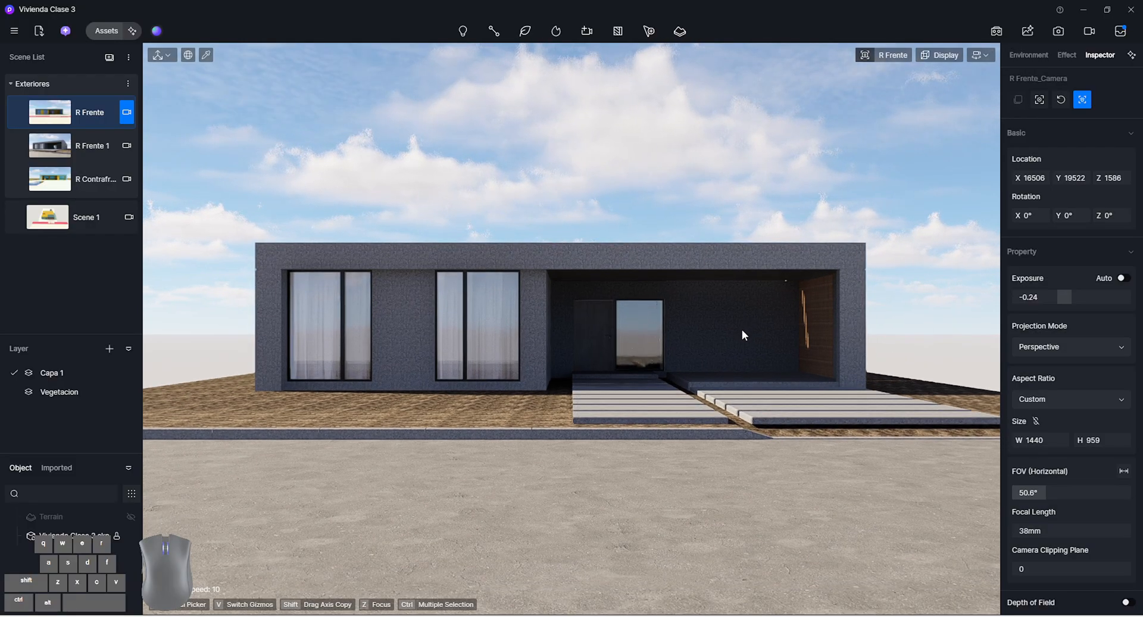
key(q)
key(w)
right_drag(737, 317, 823, 341)
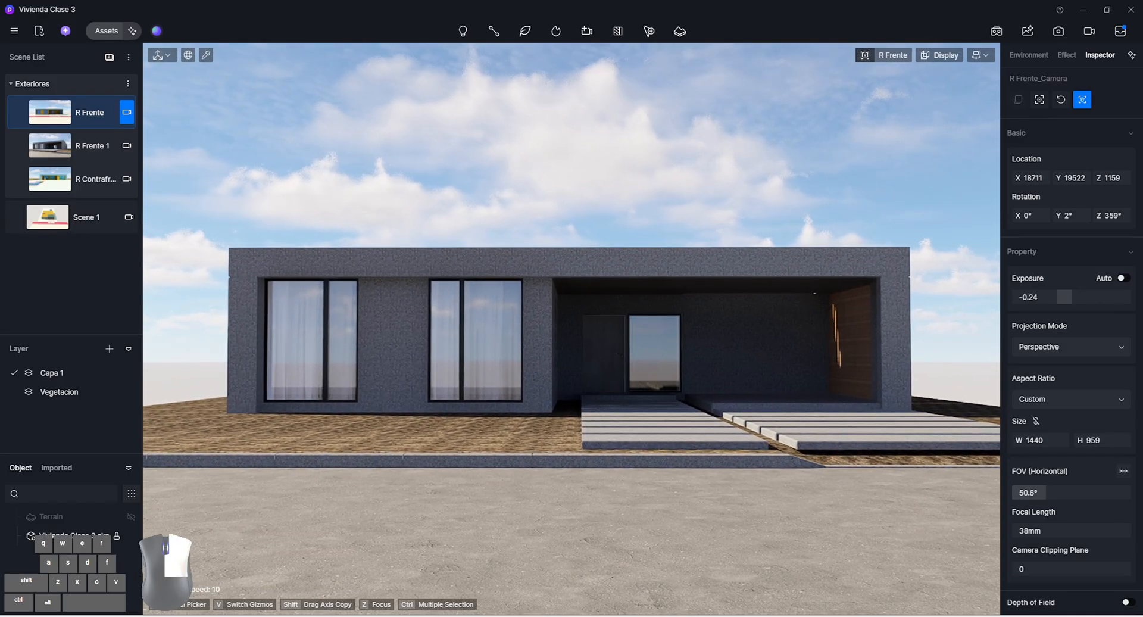
Set the R Frente camera's projection mode to Two-point Perspective and update the saved scene
click(1072, 351)
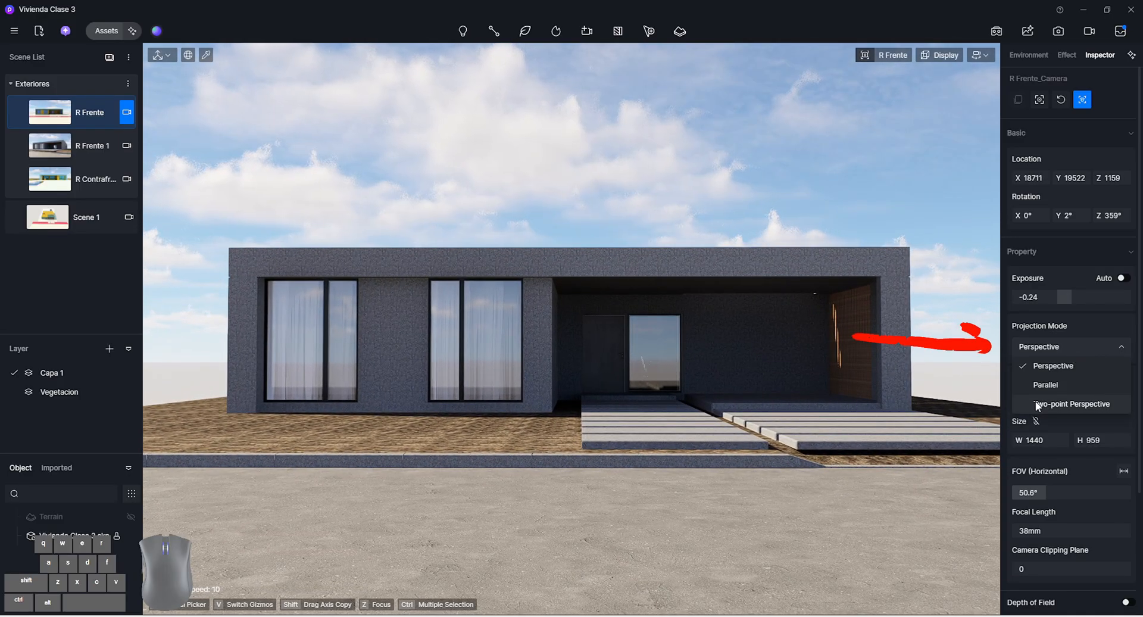
click(1056, 403)
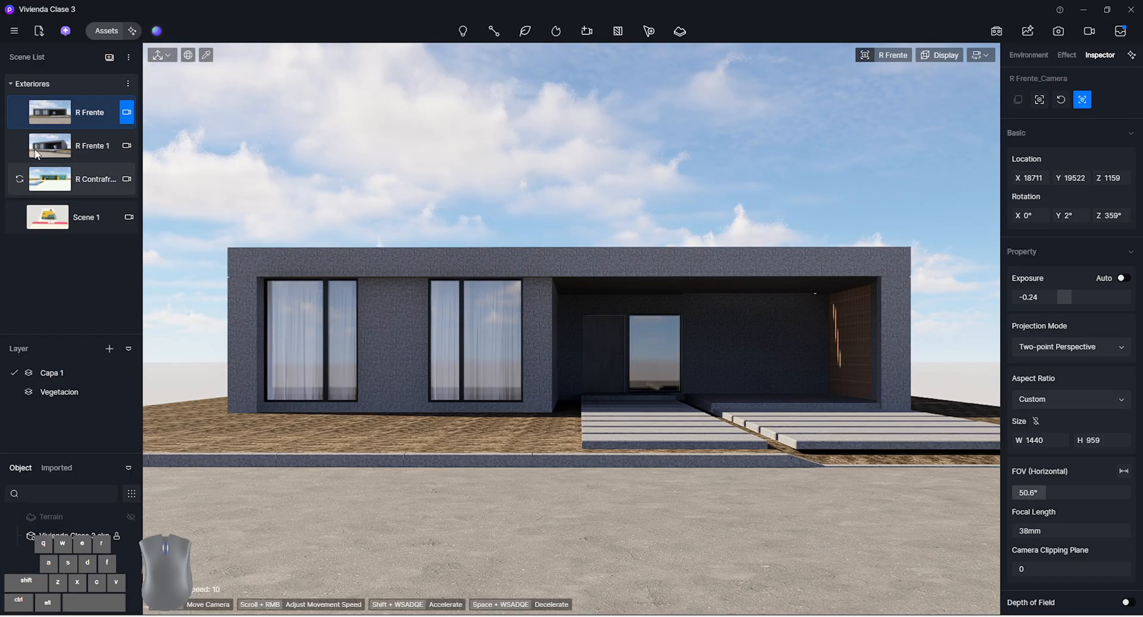
click(21, 119)
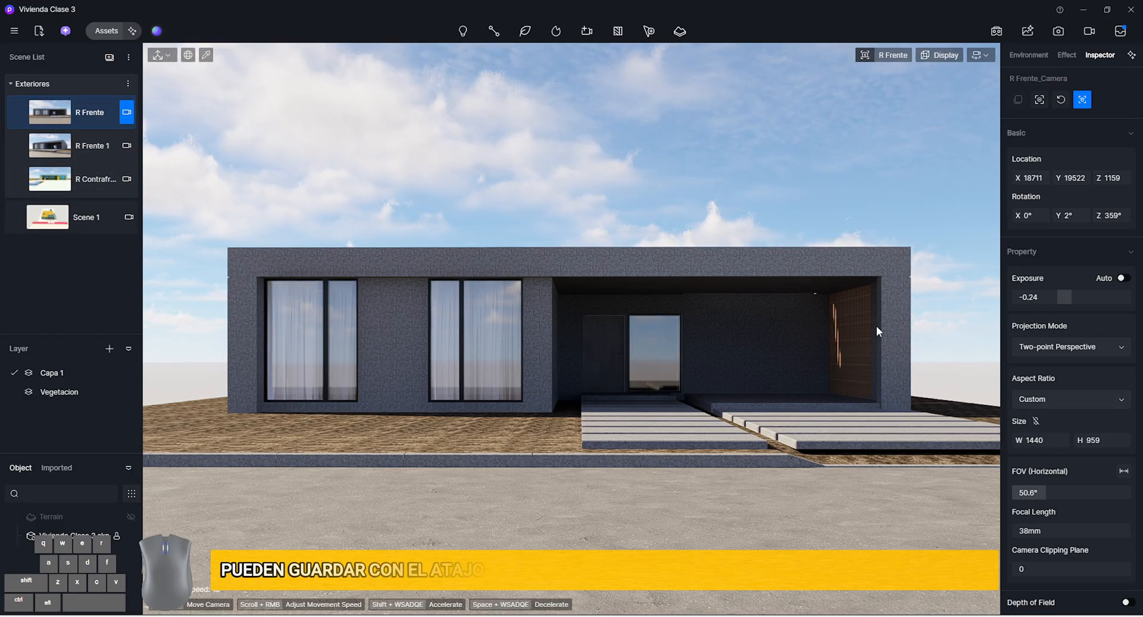
Compare the projection options with the viewport camera settings, and try the Parallel projection on the R Frente camera
click(1080, 347)
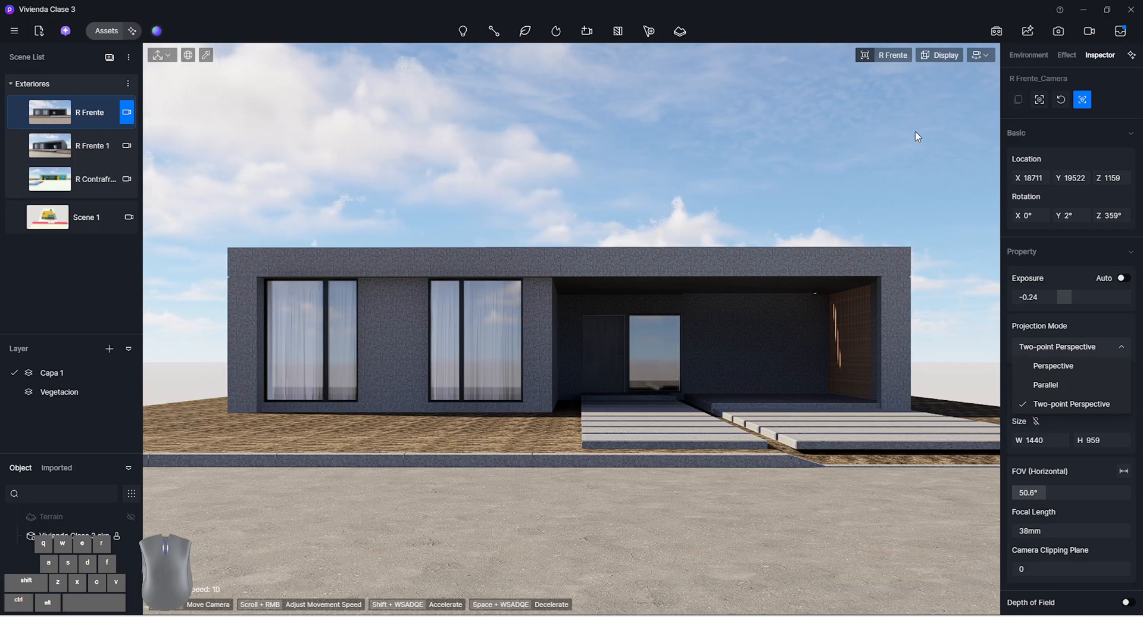
click(880, 56)
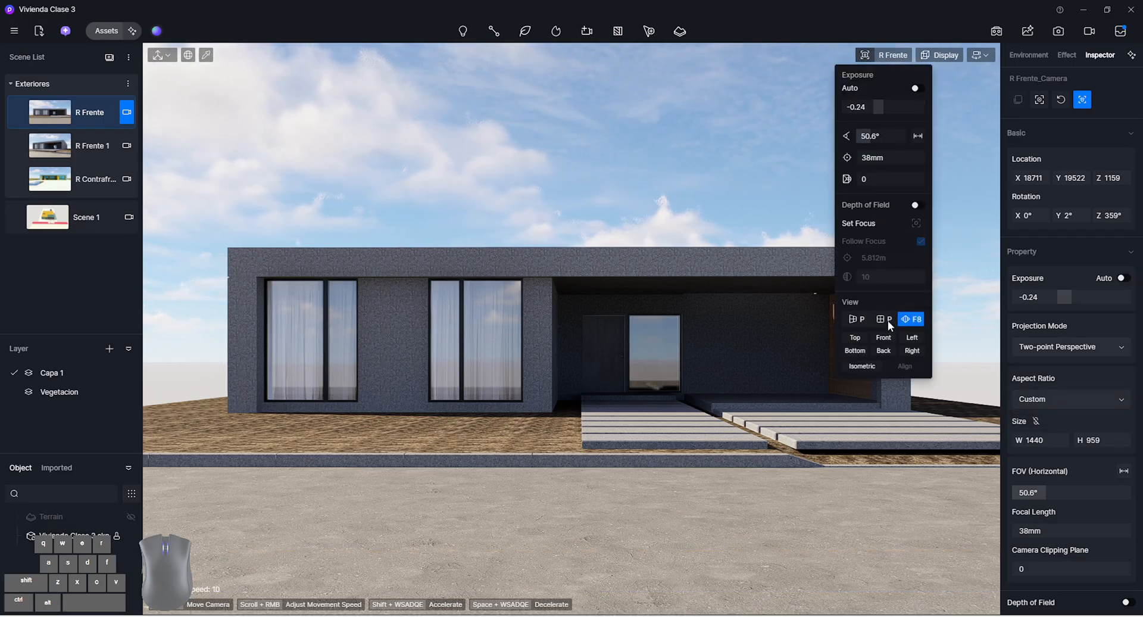
click(1036, 397)
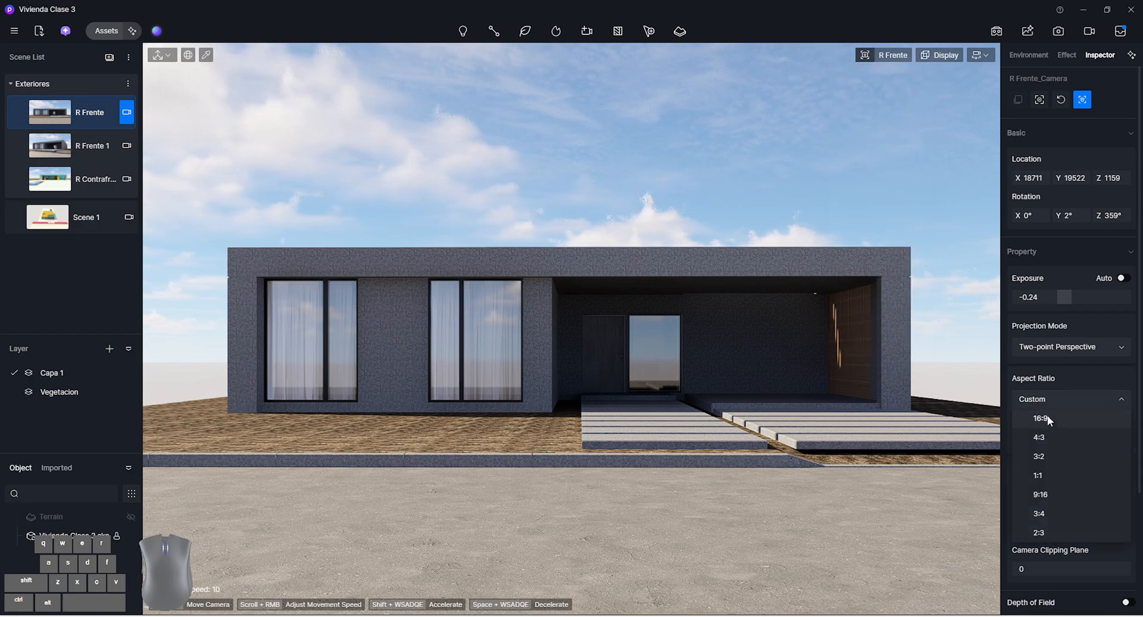
click(1063, 348)
click(1063, 380)
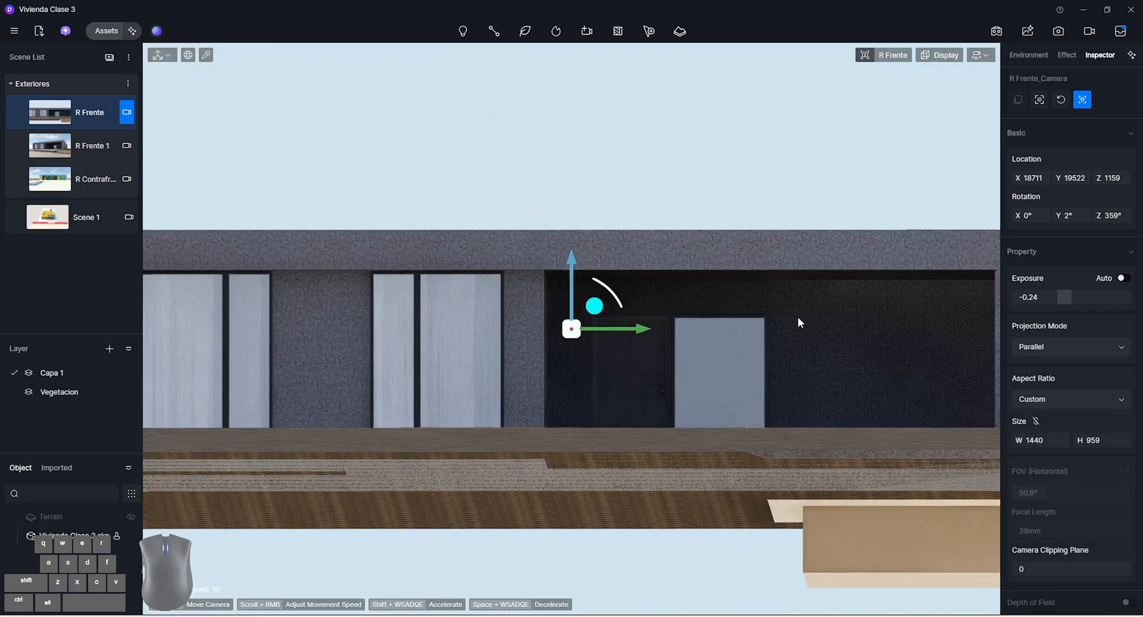
Try flying the parallel R Frente camera to an aerial corner view of the house, and return to the scene view
key(q)
mouse_move(798, 317)
right_down()
mouse_move(786, 357)
mouse_move(726, 370)
mouse_move(719, 384)
mouse_move(805, 333)
right_up()
key(shift+d)
key(q)
key(s)
key(q)
key(w)
key(q)
key(q)
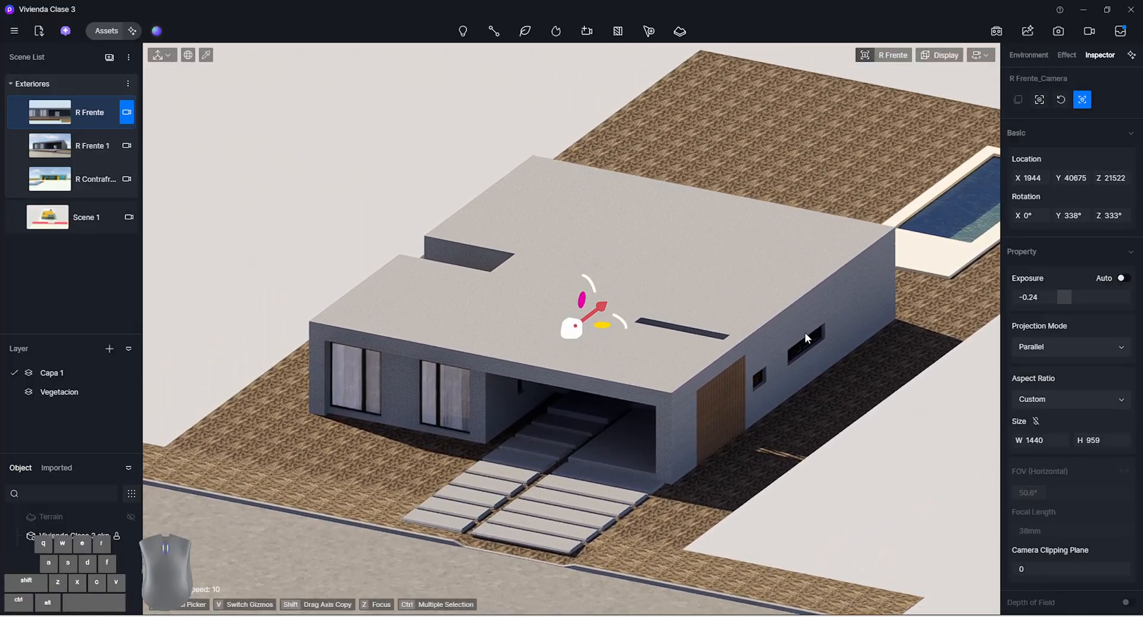
click(100, 125)
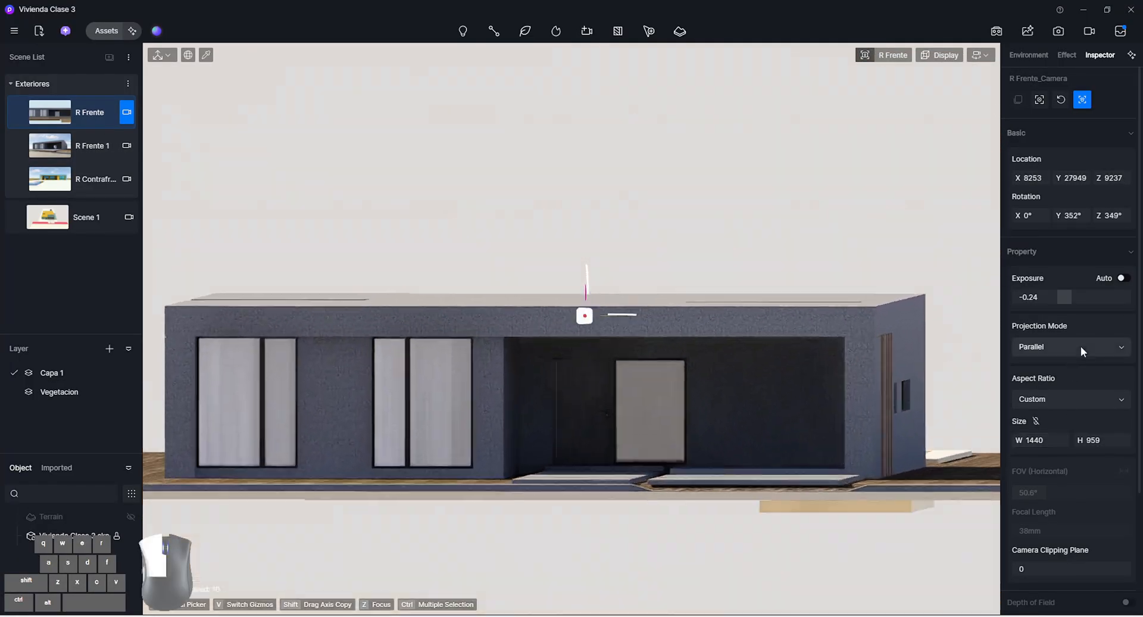
Set the R Frente camera's projection mode back to Two-point Perspective and recall its scene view
click(1081, 345)
click(1087, 401)
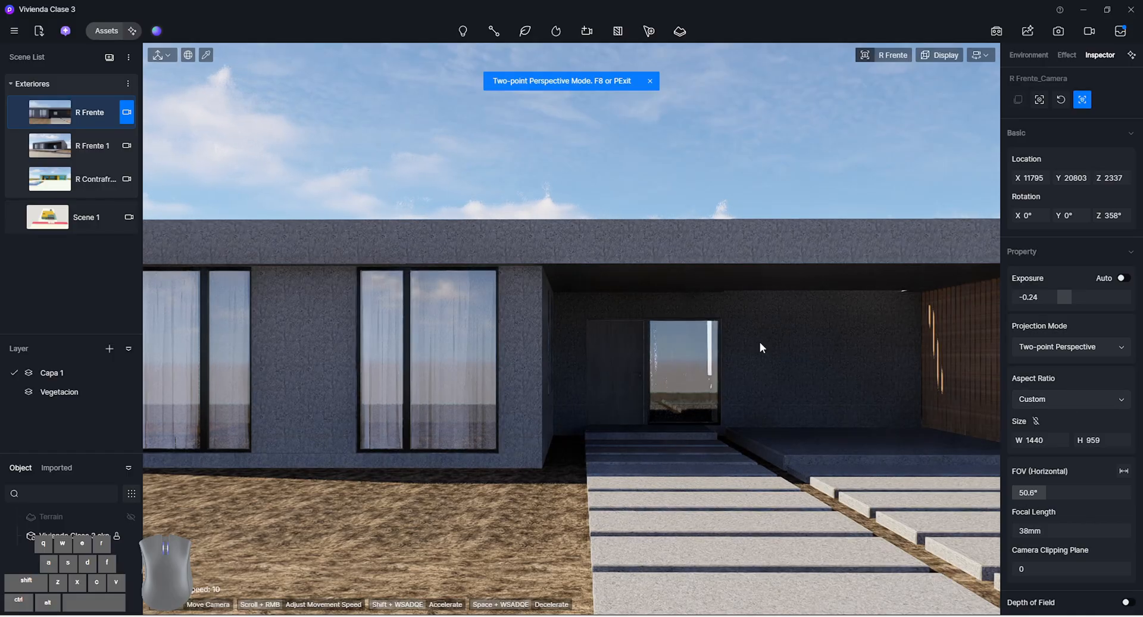
click(72, 112)
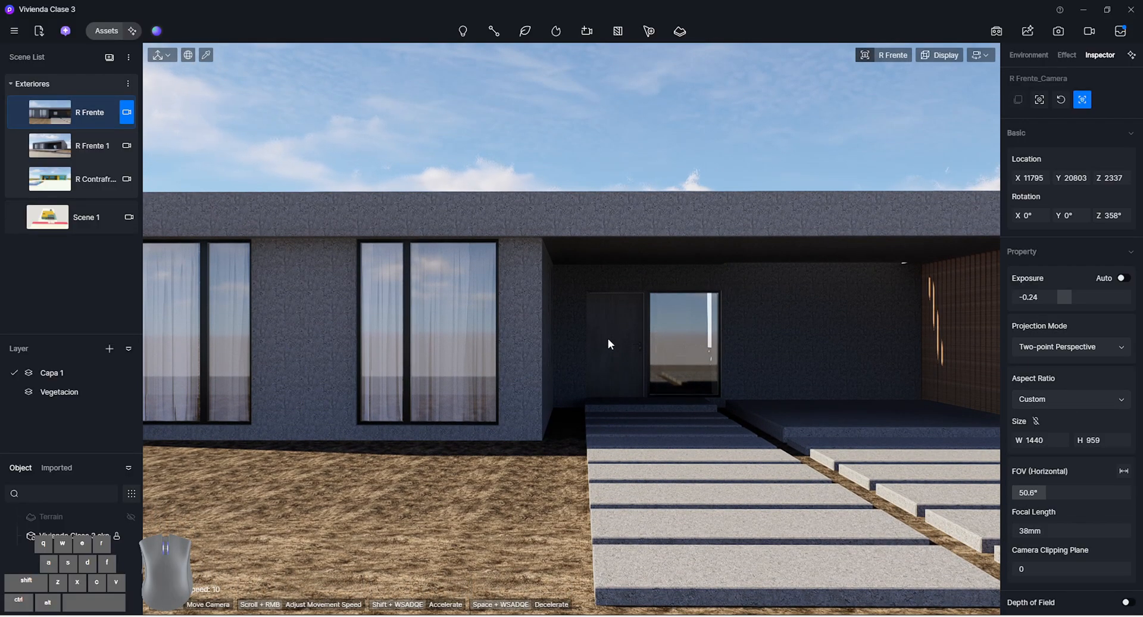
Move the R Frente camera back to frame the whole front facade, at about X 18631, Y 19523, Z 1388
key(s)
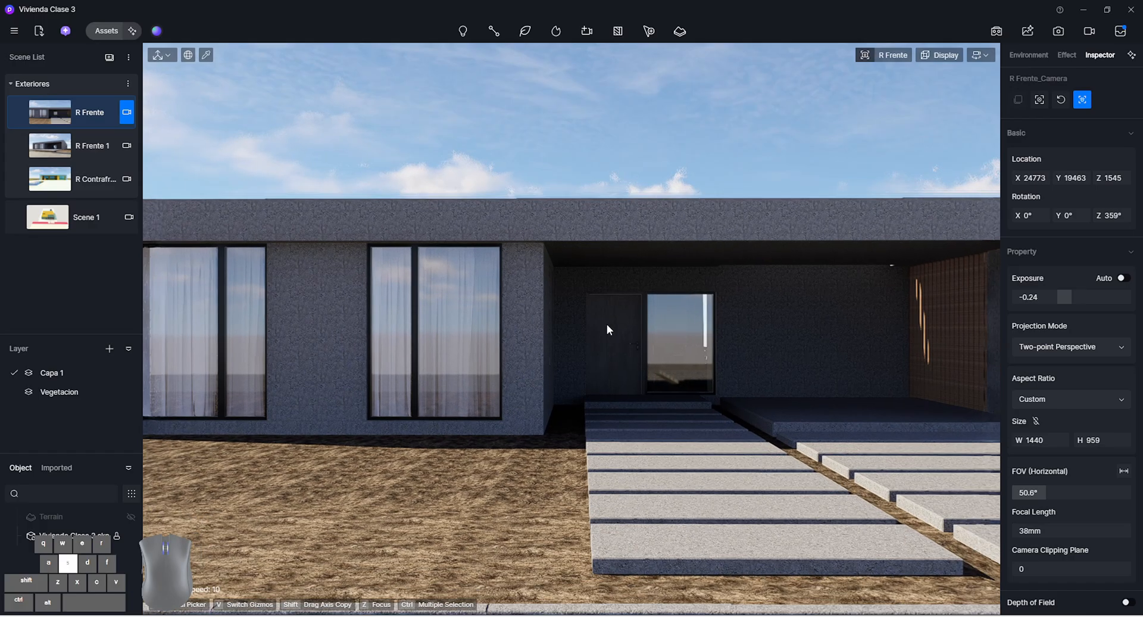
key(a)
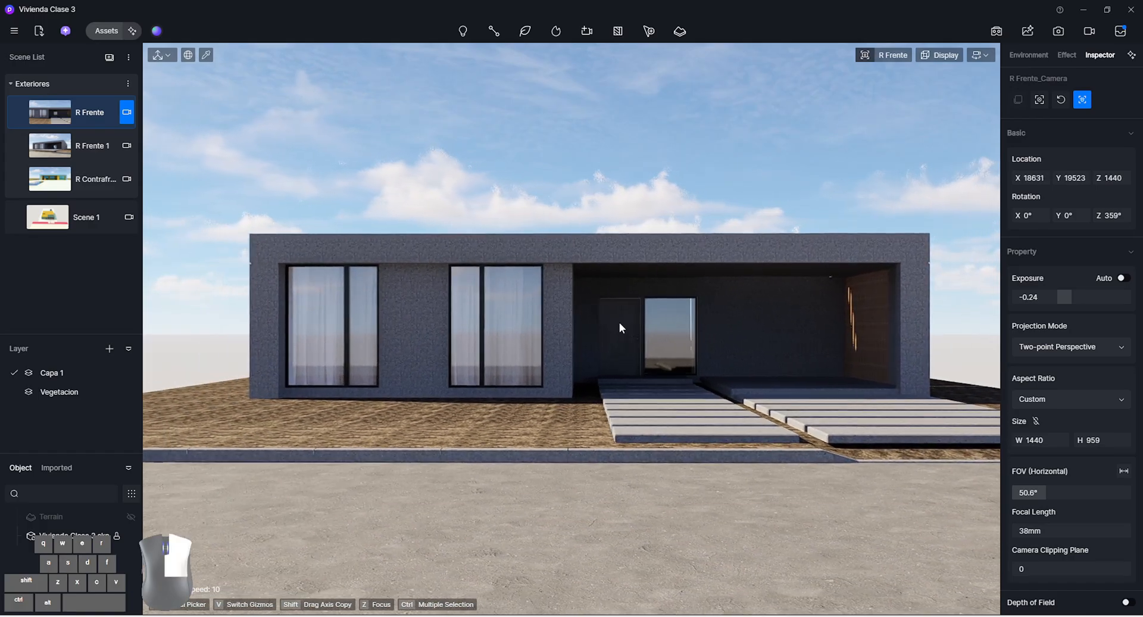
key(q)
key(d)
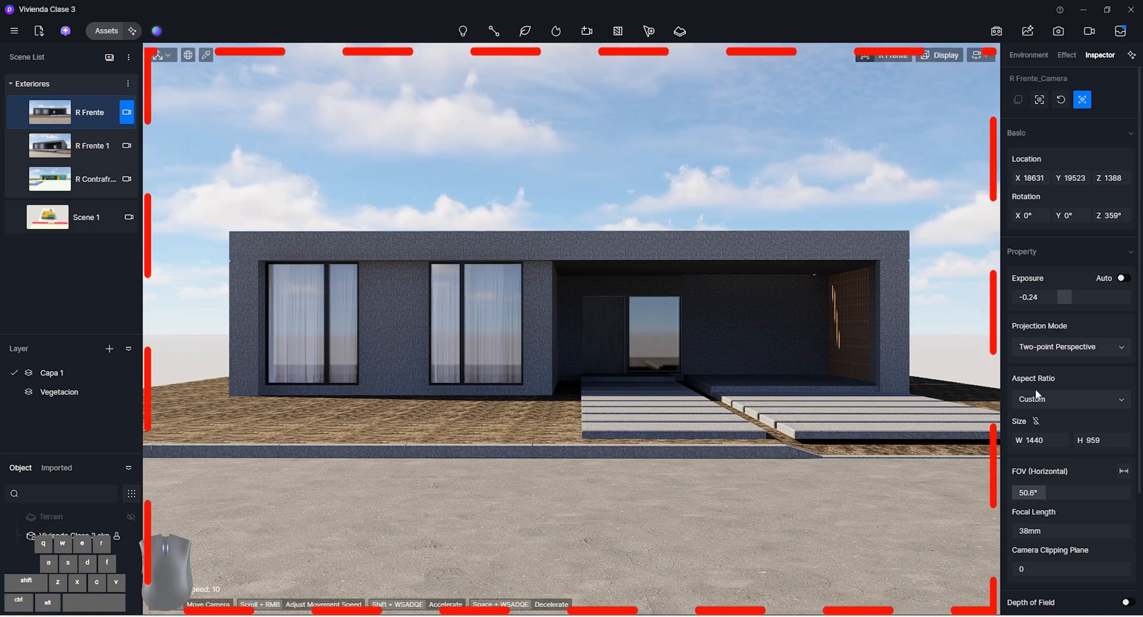
Compare the 16:9, 1:1 and 9:16 aspect ratios on the R Frente camera and leave it set to 16:9
click(1048, 399)
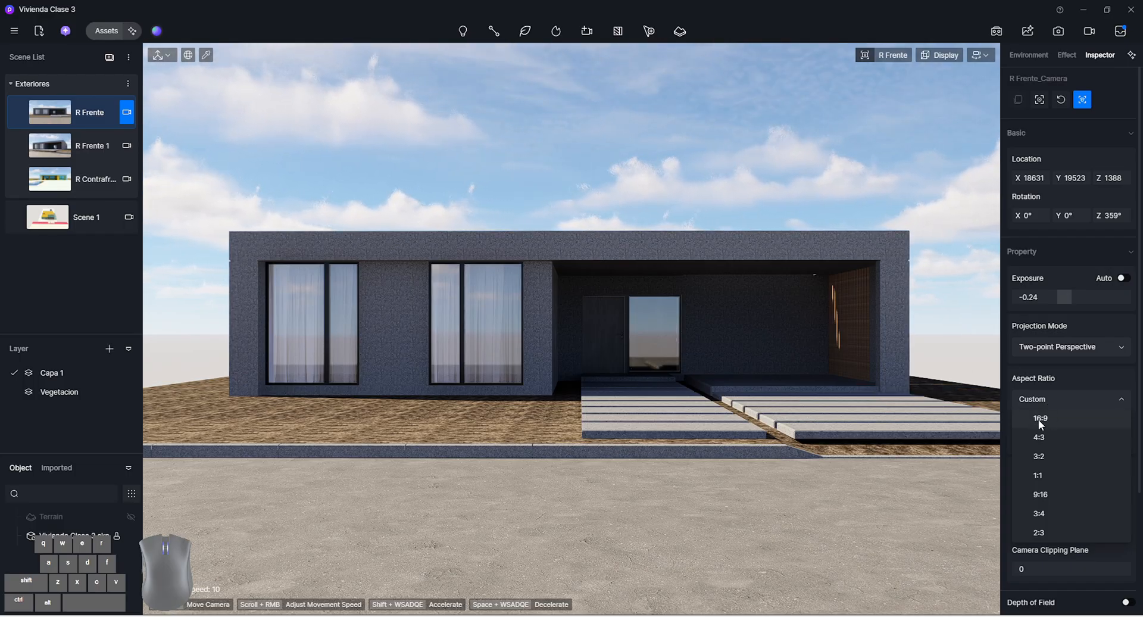
click(1038, 419)
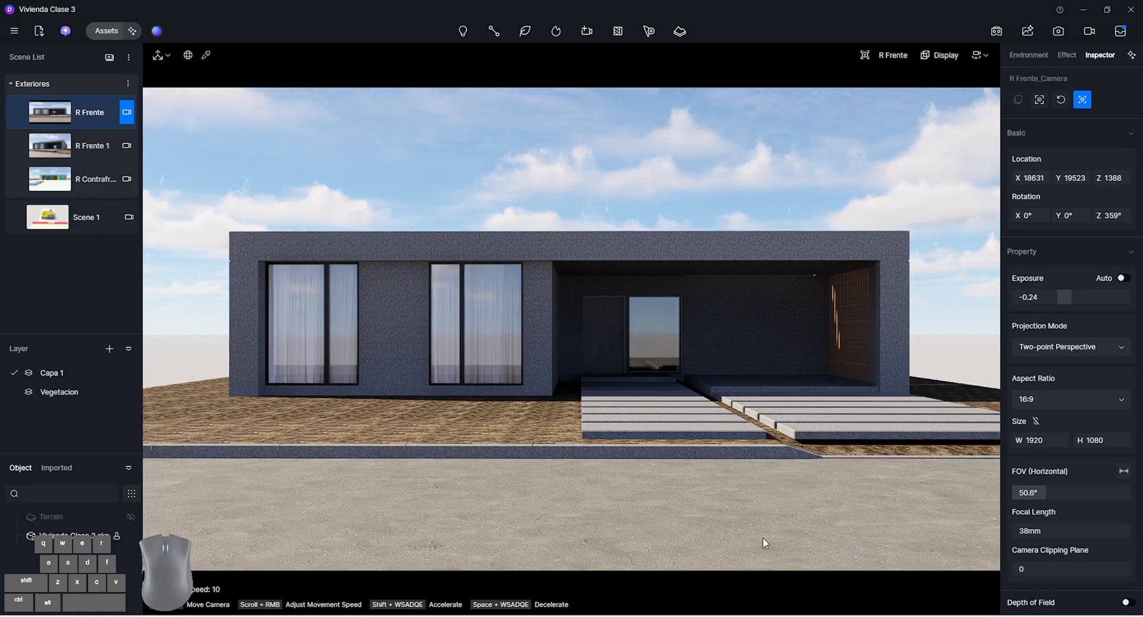
click(1041, 397)
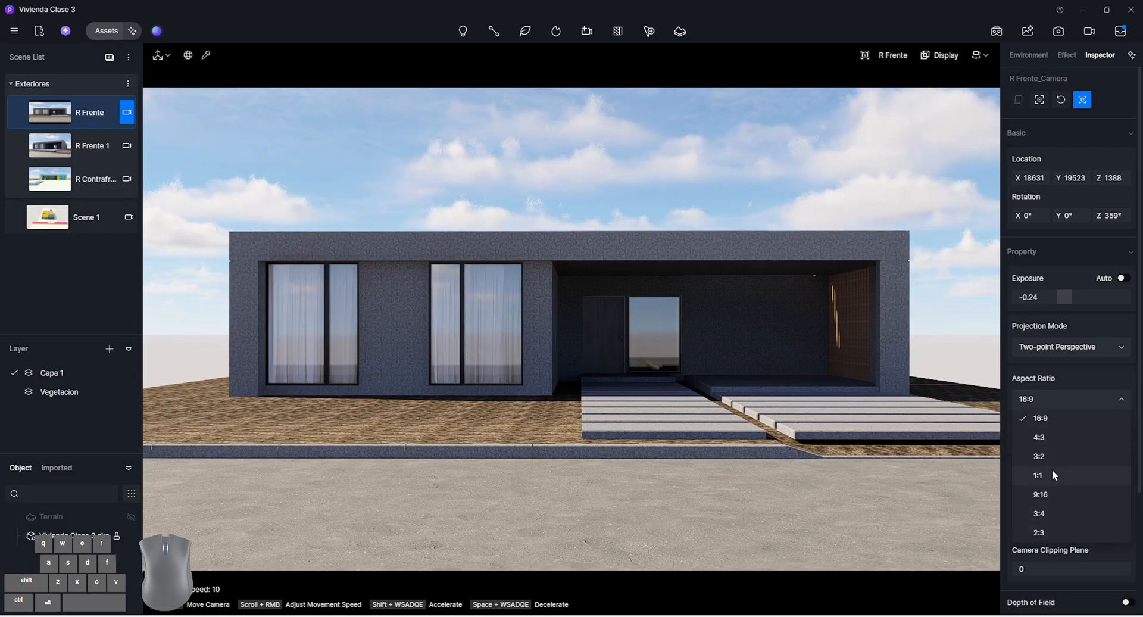
click(1052, 470)
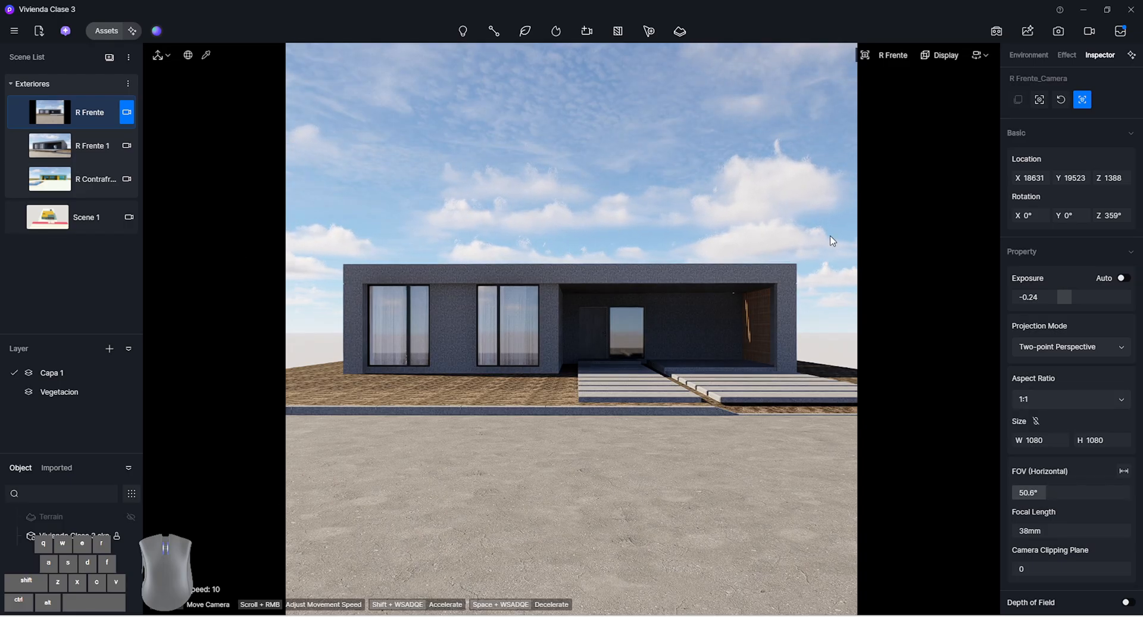
click(1097, 400)
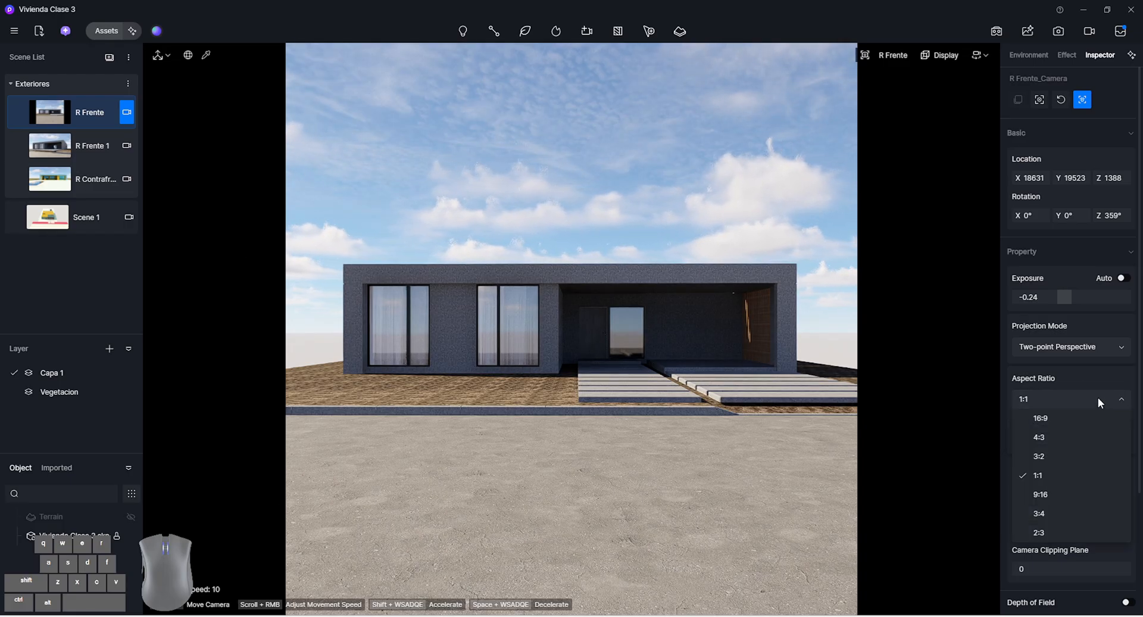
click(1049, 495)
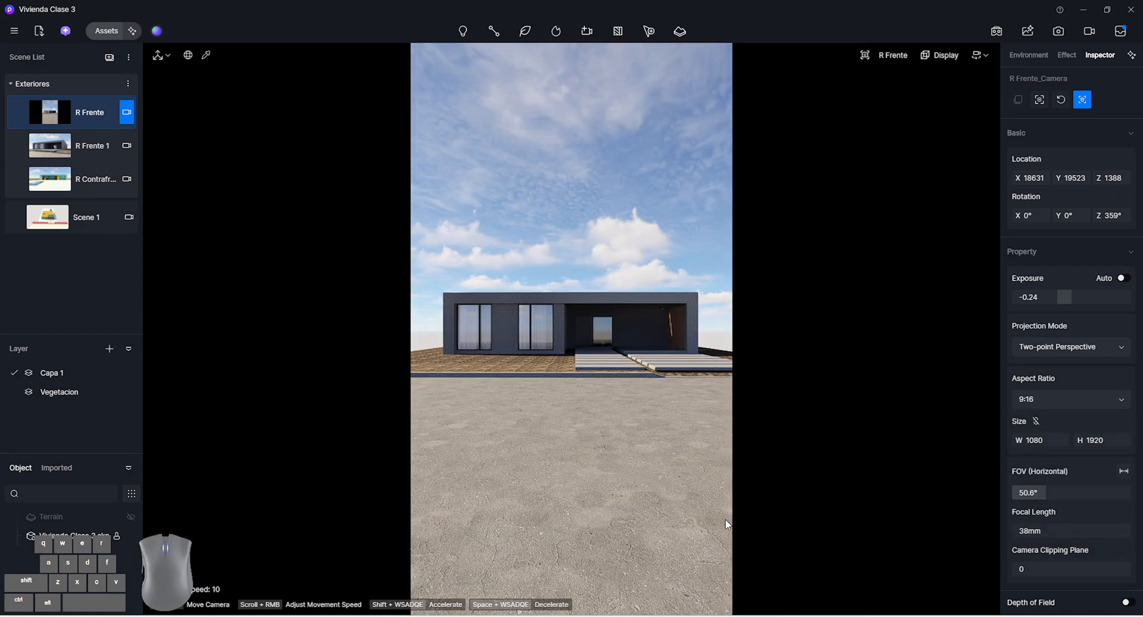
click(1052, 401)
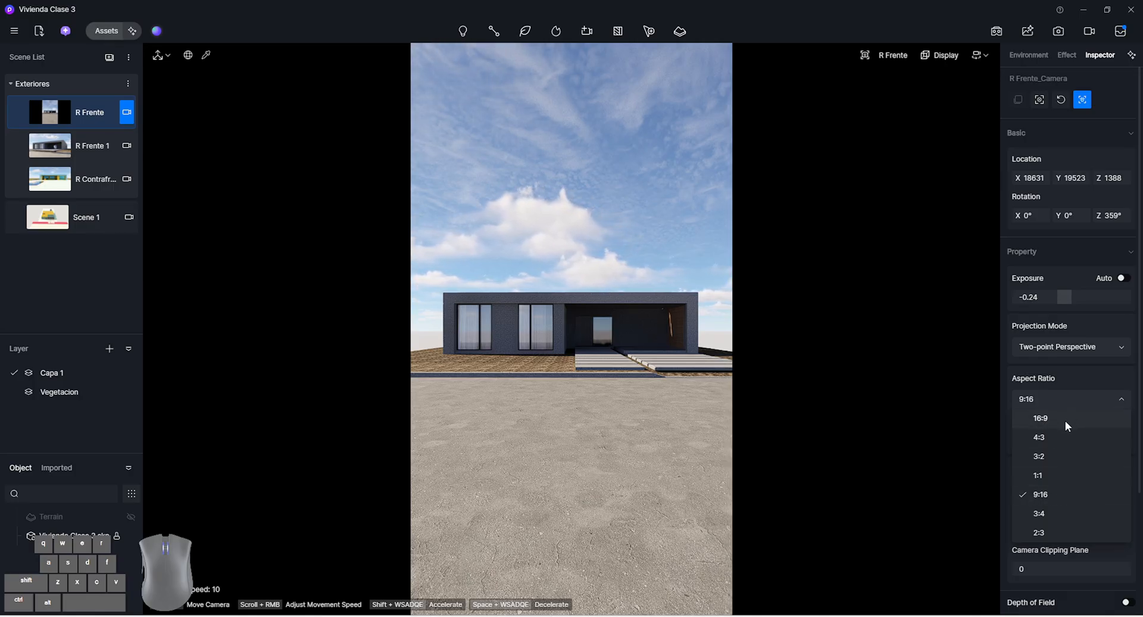
click(1065, 420)
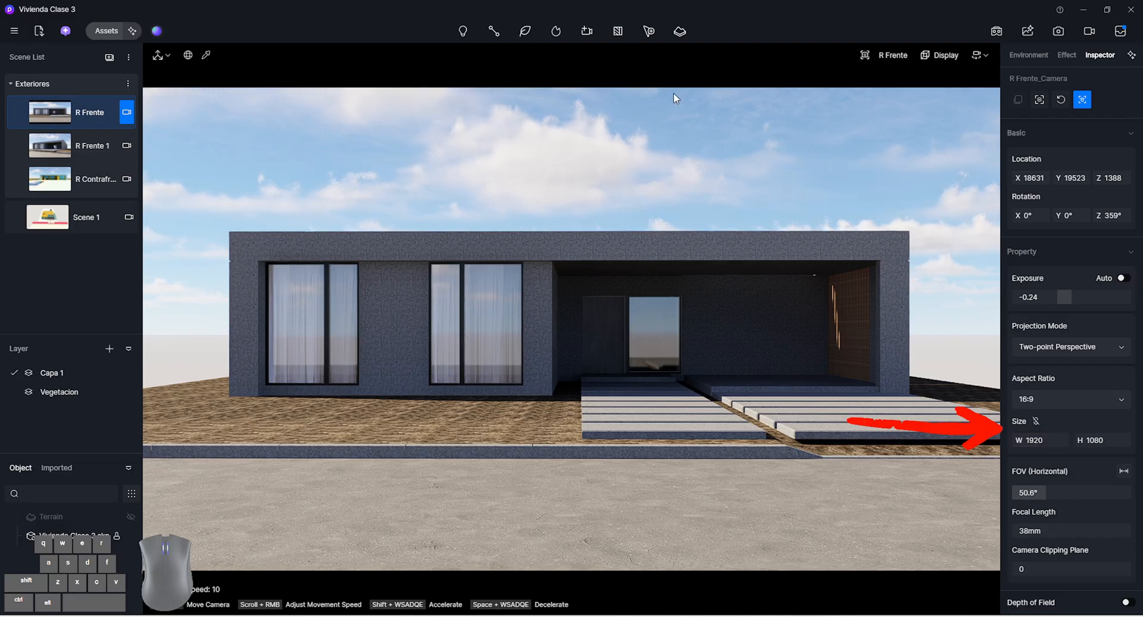
Try a custom frame width of 2415 on the R Frente camera and return the aspect ratio to 16:9
drag(1026, 438, 1065, 439)
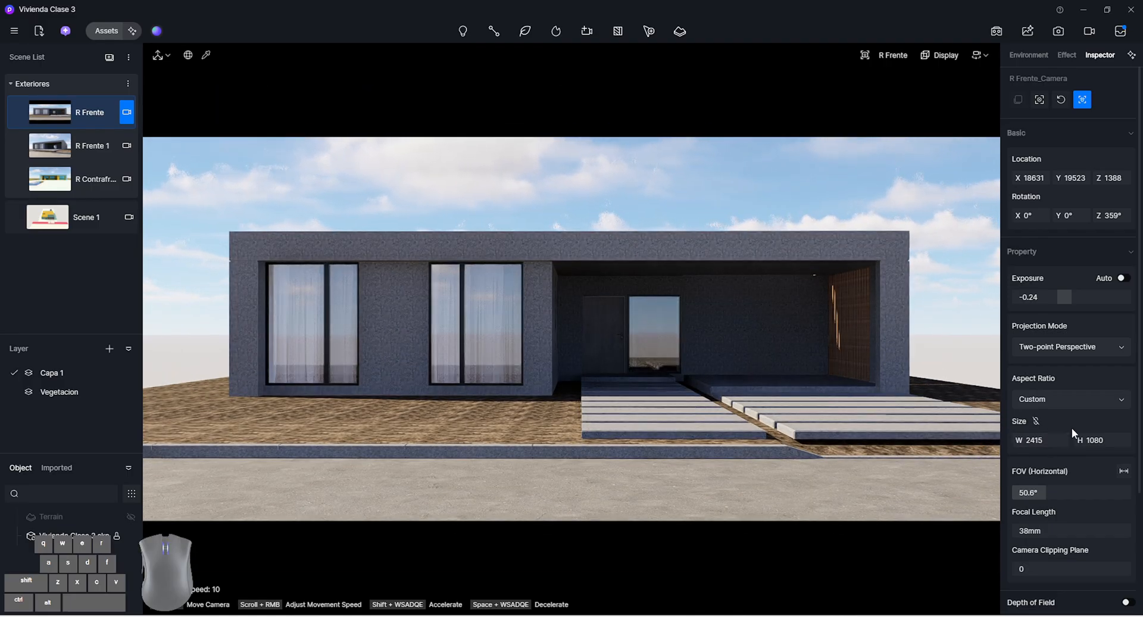
scroll(1071, 427, down, 1)
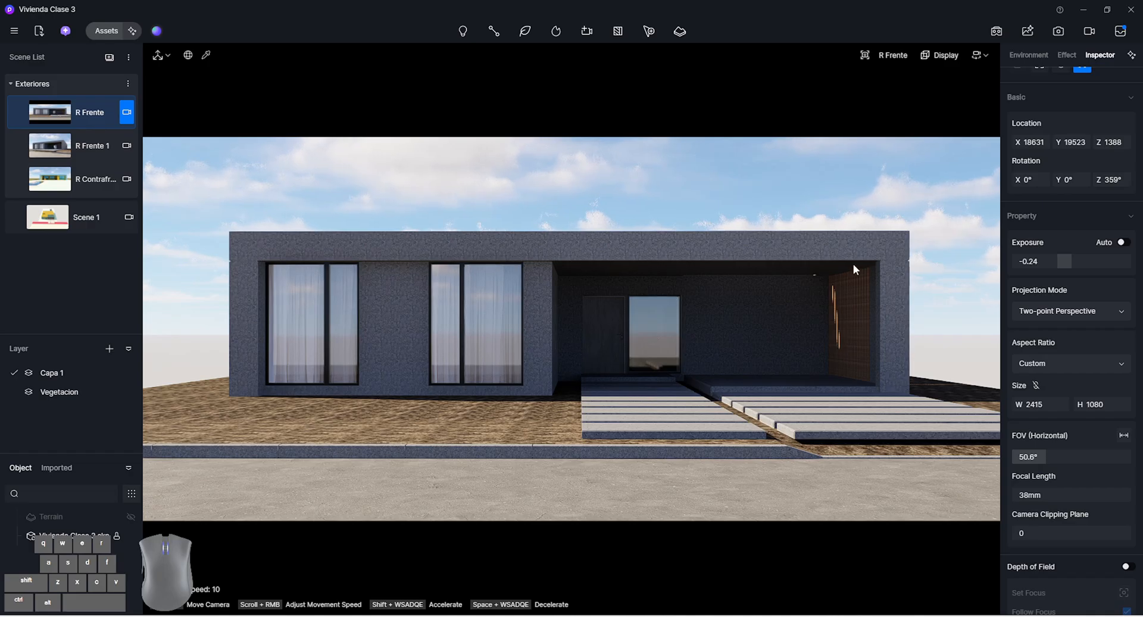
click(1057, 367)
click(1063, 379)
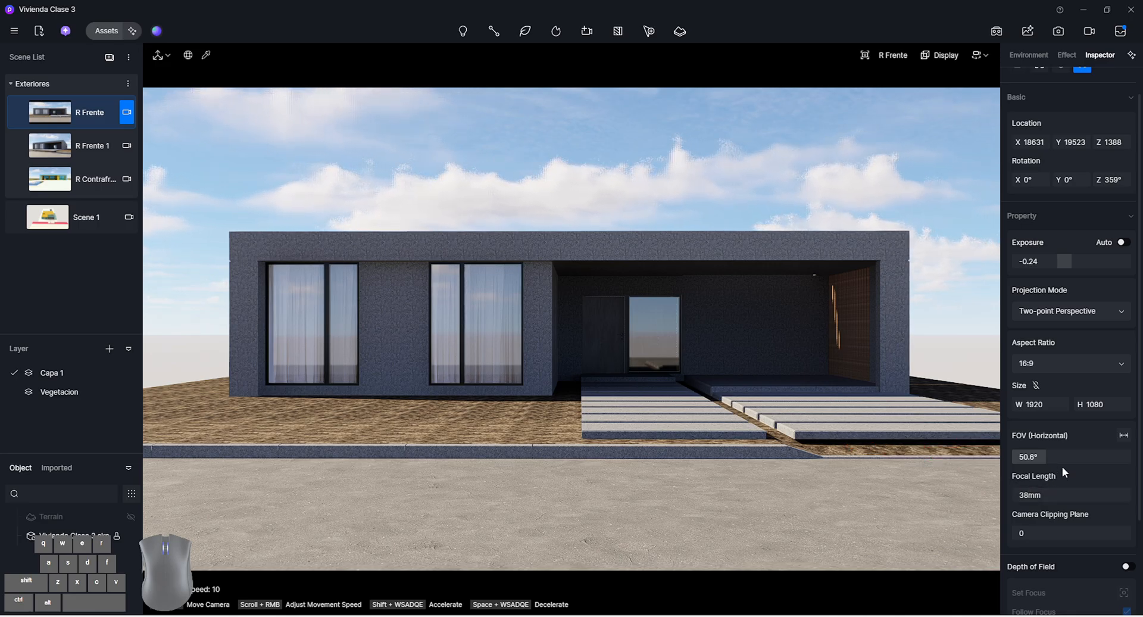
Try different field of view and focal length values on the R Frente camera, ending at a 43 mm focal length
drag(1054, 457, 1076, 457)
mouse_move(1045, 496)
mouse_down()
mouse_move(1083, 493)
mouse_move(1060, 490)
mouse_up()
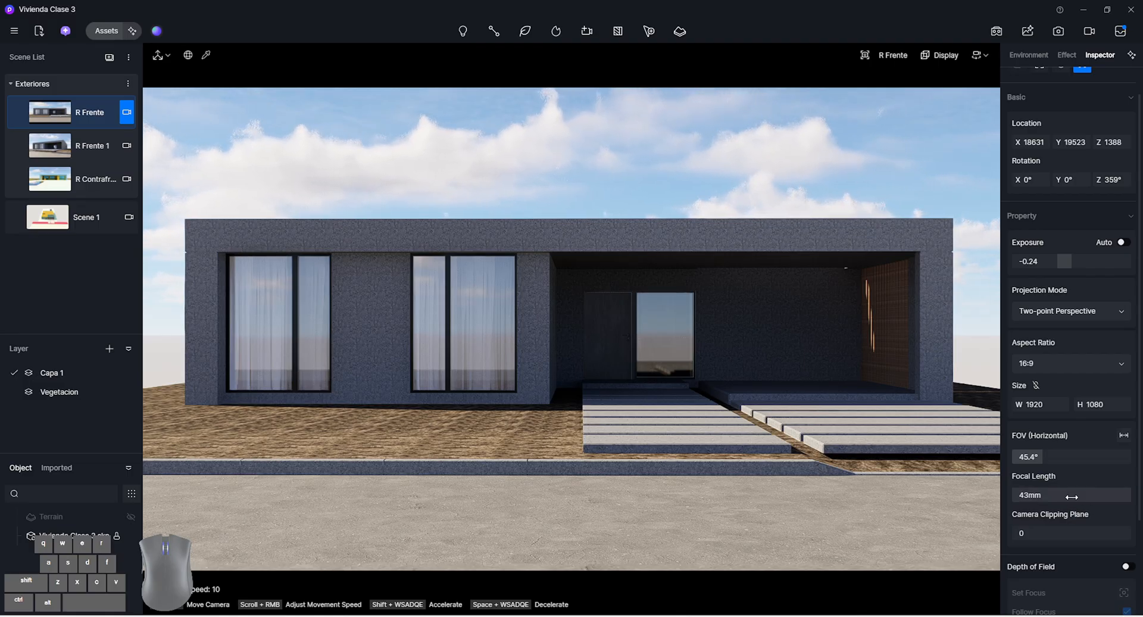
click(1074, 495)
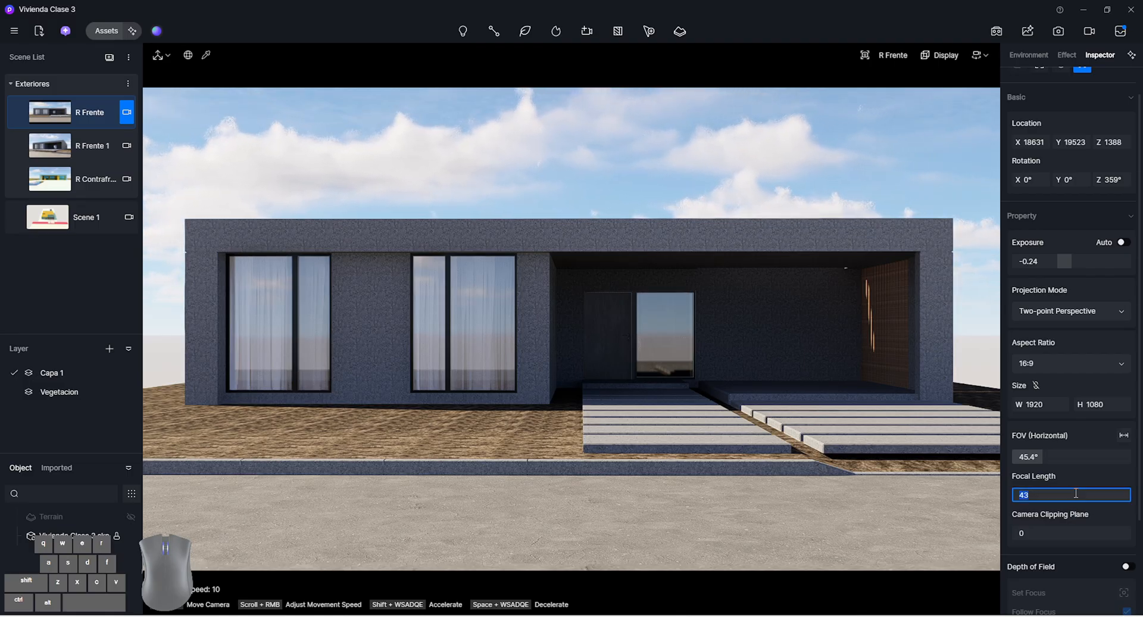
click(1066, 468)
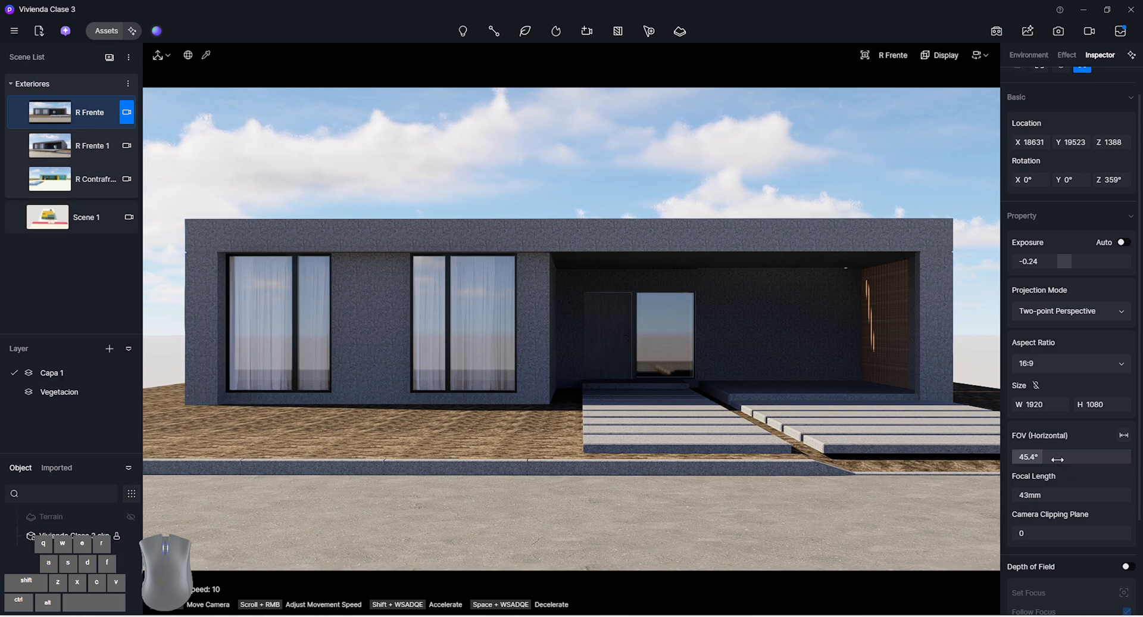
Set the R Frente camera's horizontal FOV to 55° and update the scene with it
drag(1056, 459, 1063, 459)
click(1054, 453)
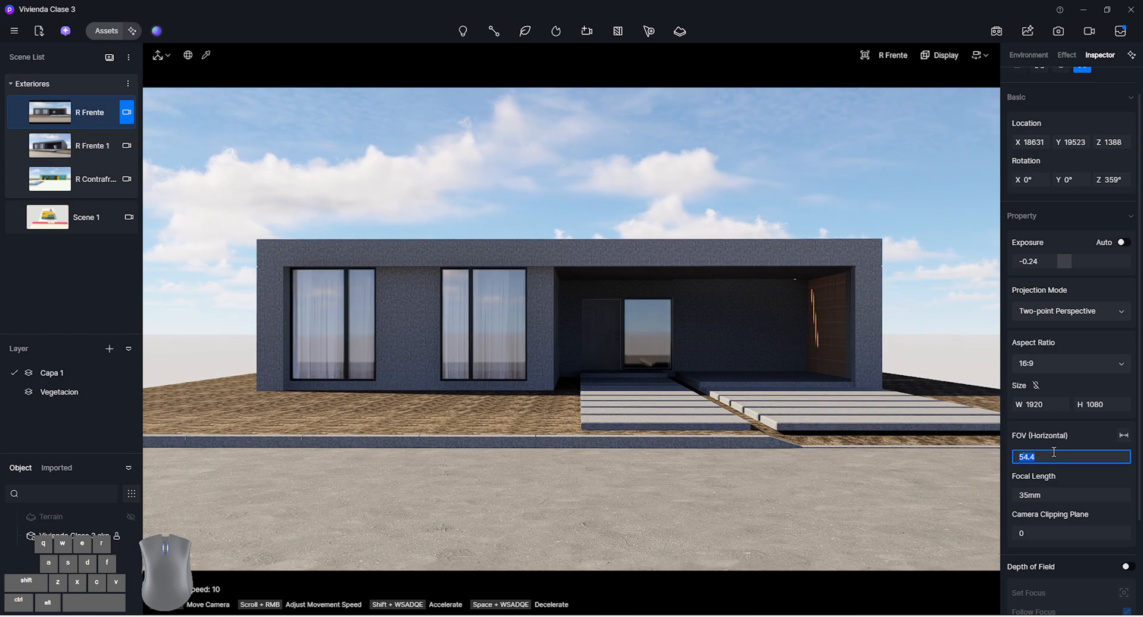
text(55)
key(Return)
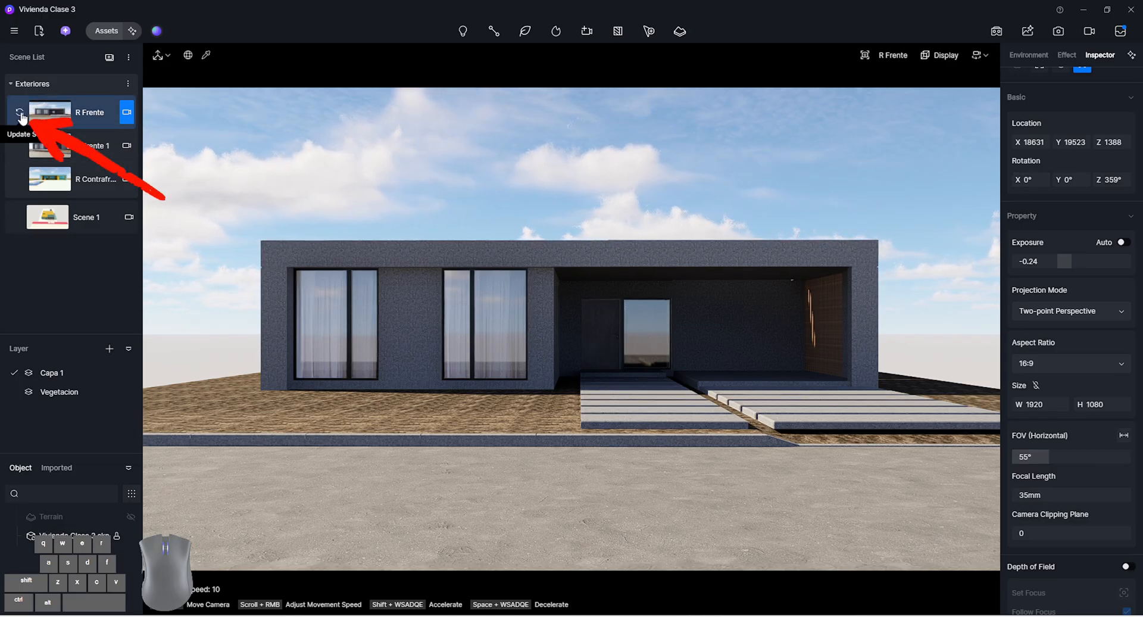
click(21, 117)
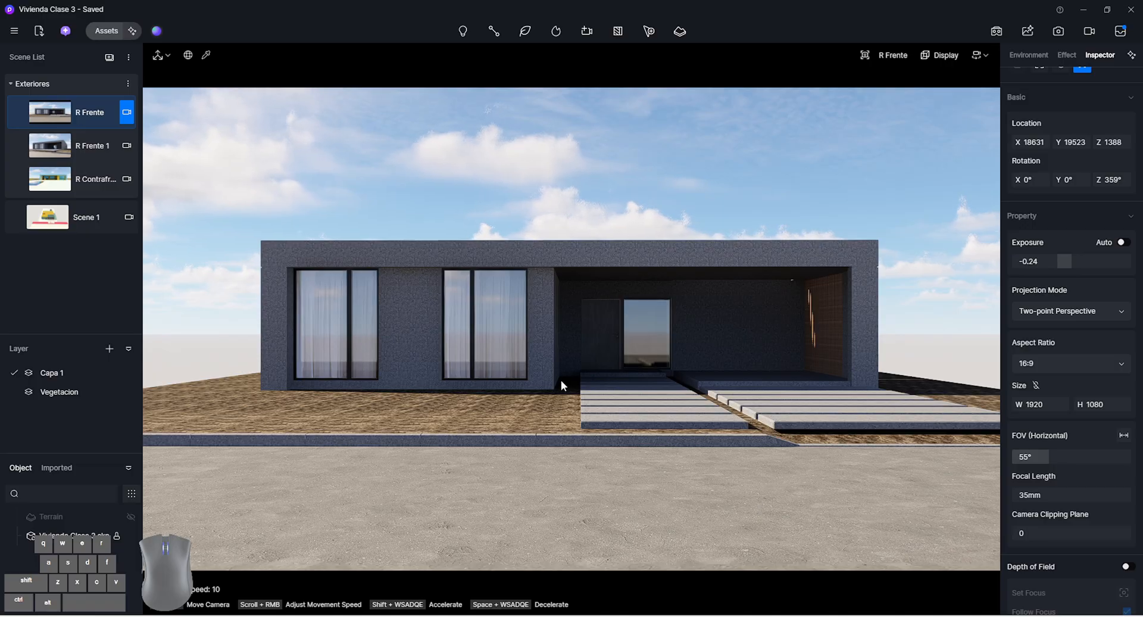
Fly the camera up to the entrance porch, angled toward the front door, at about X 34460, Y 25945, Z 968
key(w)
key(d)
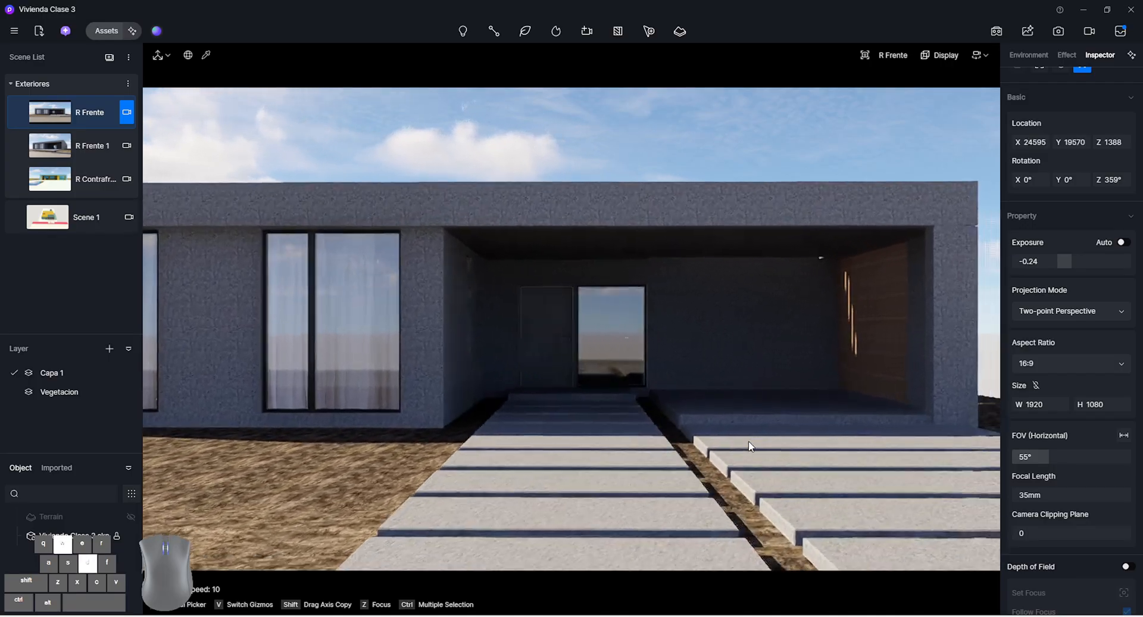
key(e)
key(d)
right_drag(736, 451, 712, 454)
key(w)
key(d)
key(w)
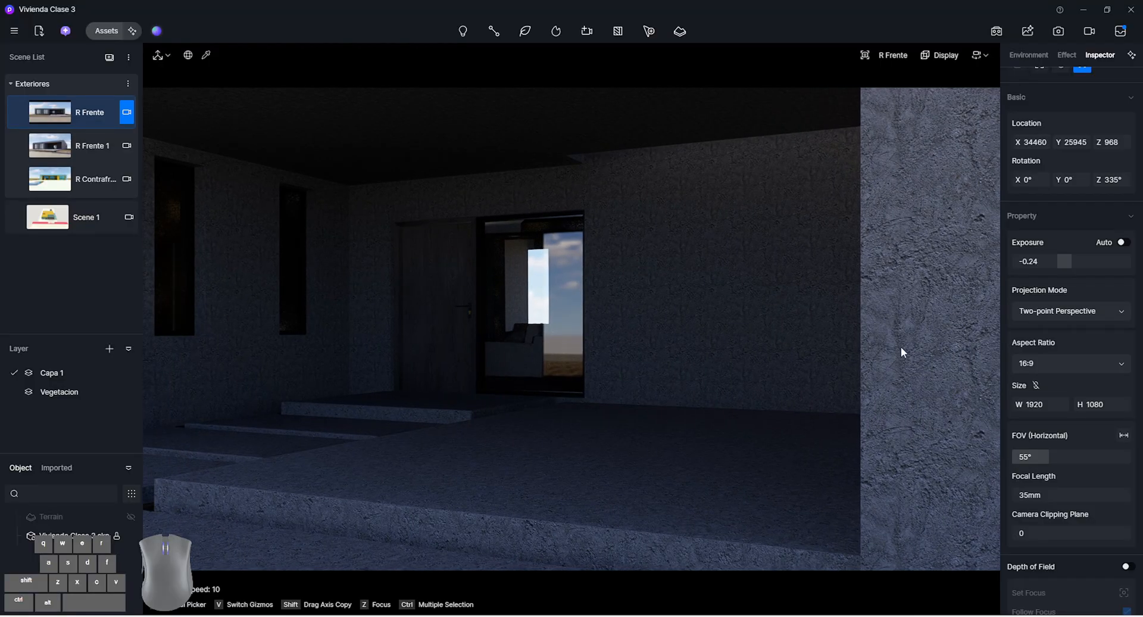
Try camera clipping plane values of 320 and 310 to cut through the porch's side wall, turning the view slightly
click(1036, 533)
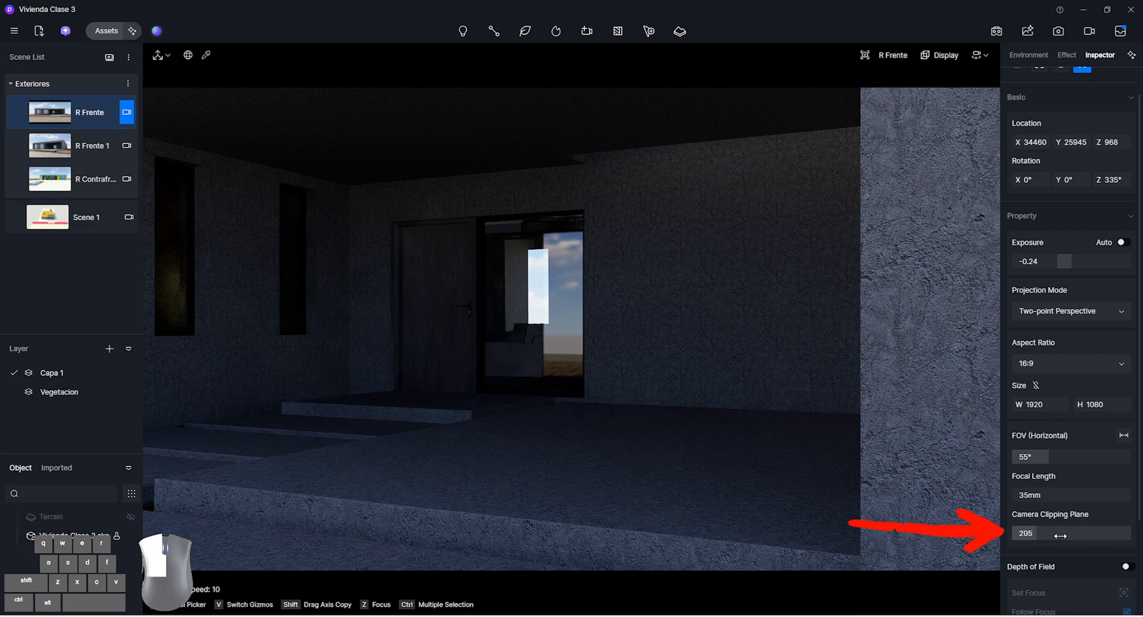
drag(1060, 535, 1113, 535)
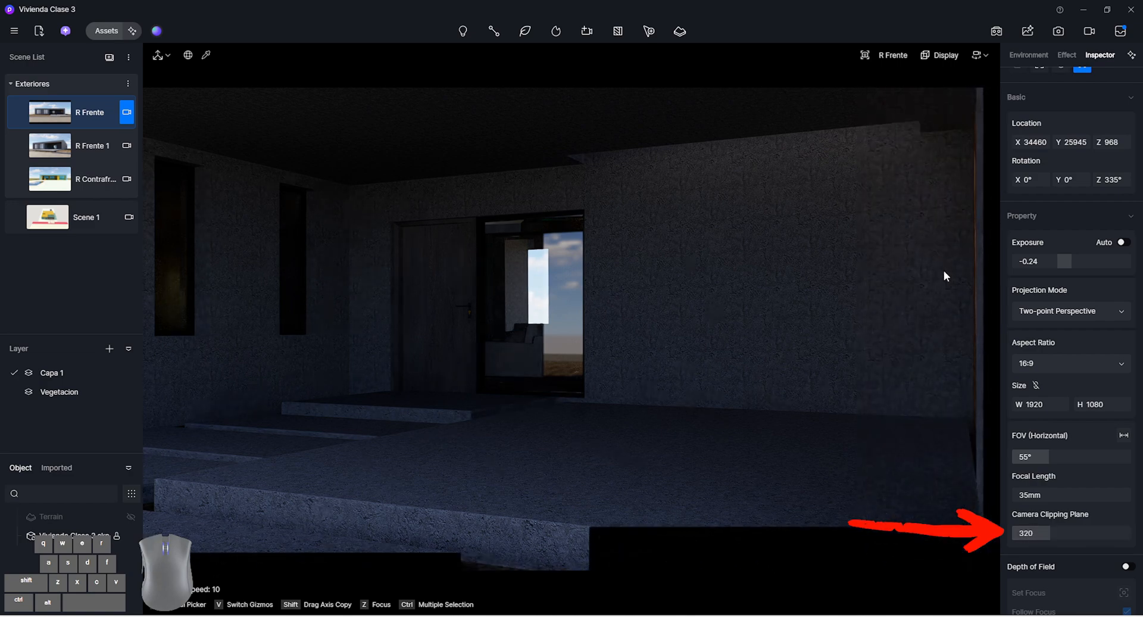
right_drag(921, 271, 882, 293)
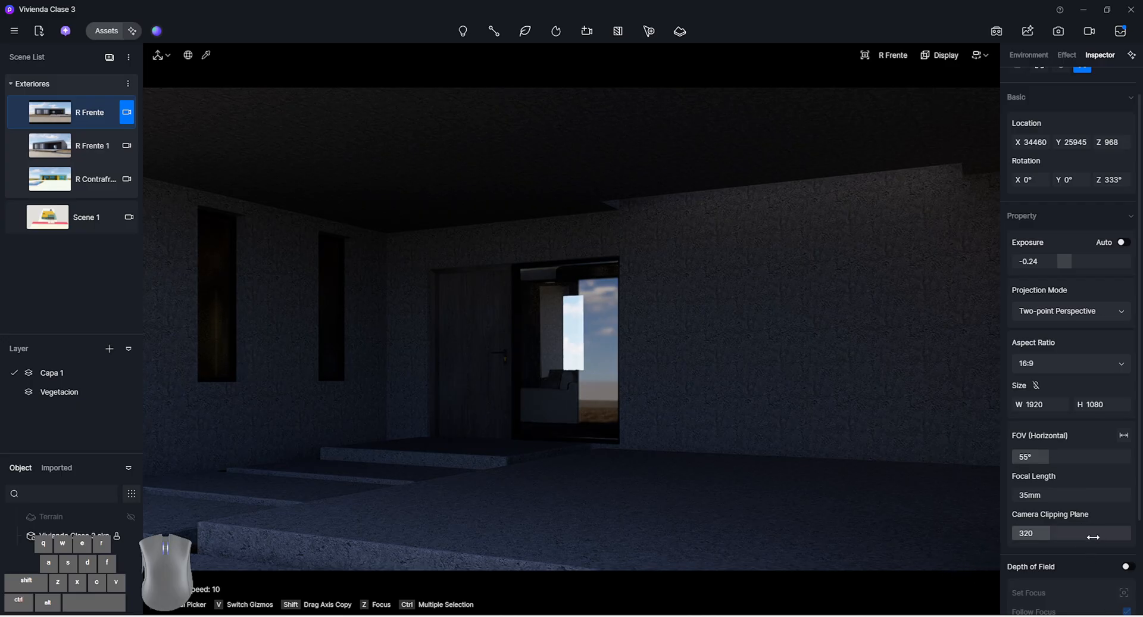
mouse_move(1089, 537)
mouse_down()
mouse_move(1076, 535)
mouse_move(1097, 538)
mouse_up()
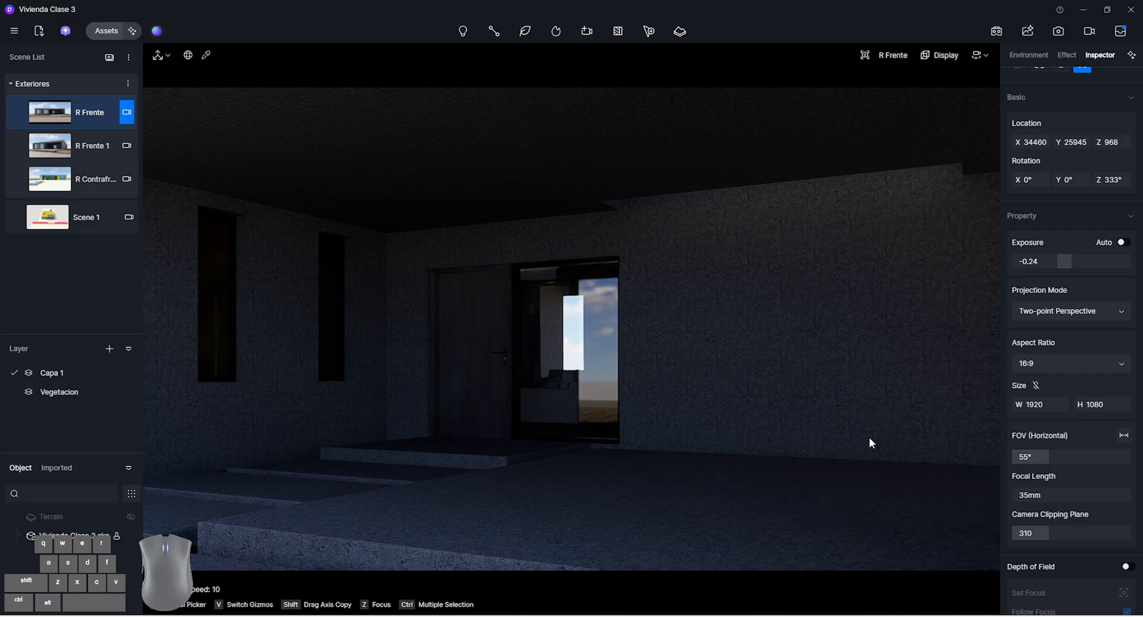
Recall the R Frente scene view and set its camera clipping plane back to 0
click(87, 121)
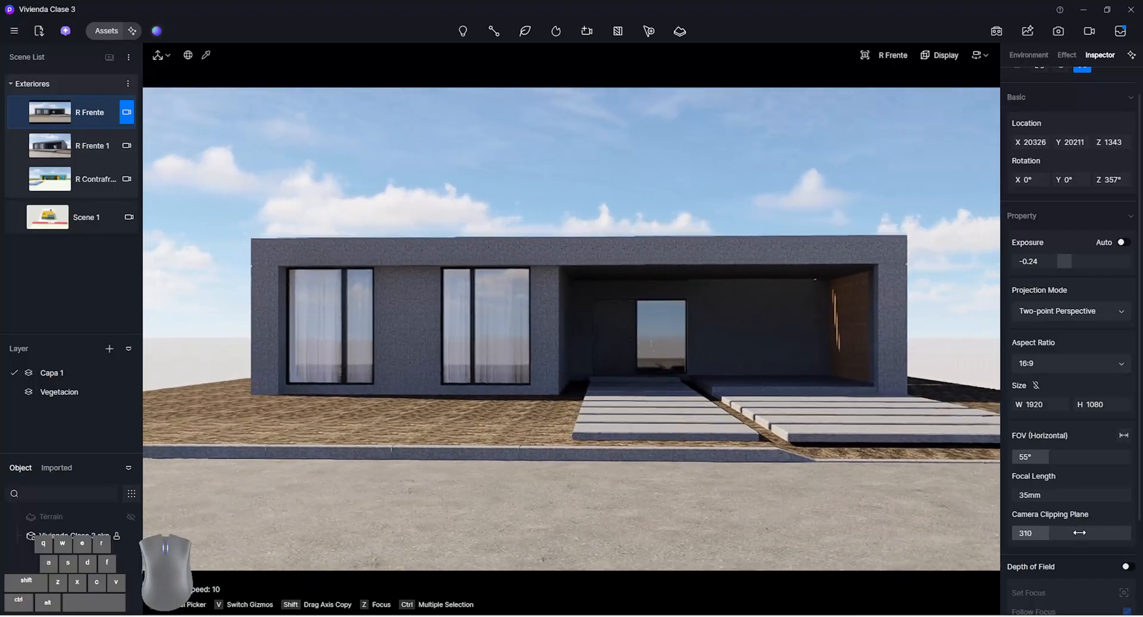
drag(1070, 534, 1019, 534)
scroll(1074, 543, down, 3)
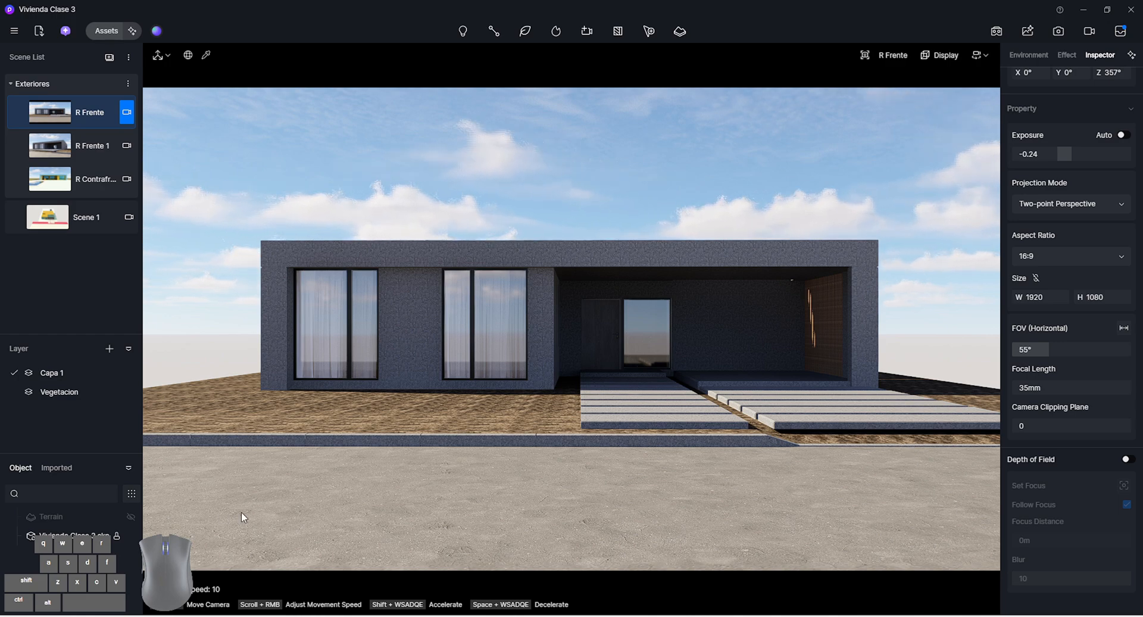
Turn on depth of field for the R Frente camera and move in close to the curb in front of the facade
key(w)
key(w)
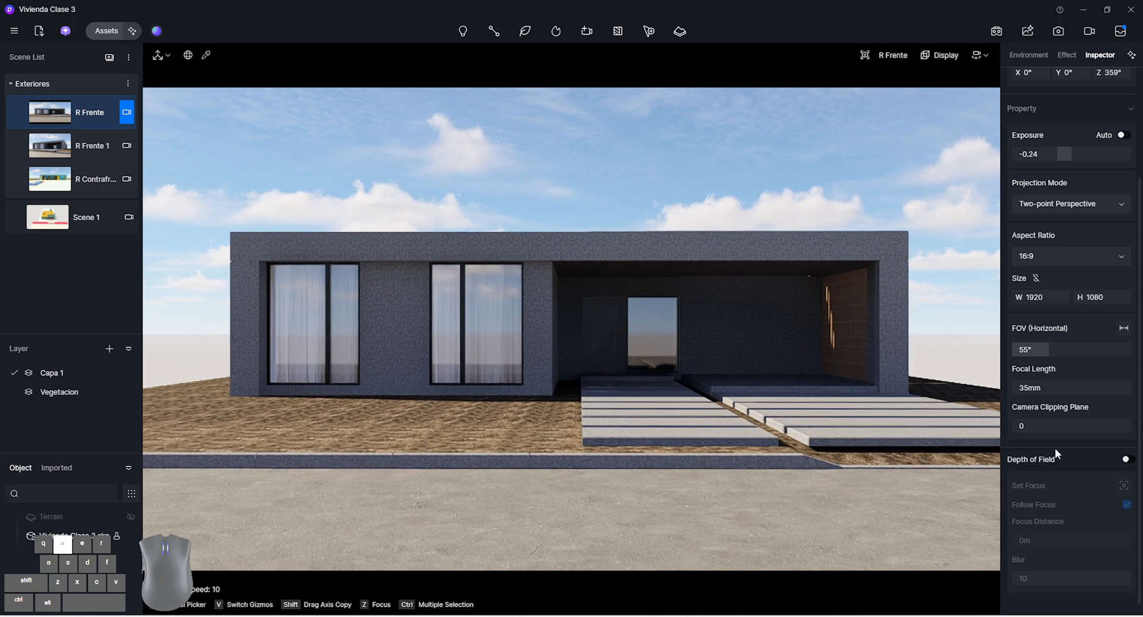
click(1128, 460)
key(e)
key(w)
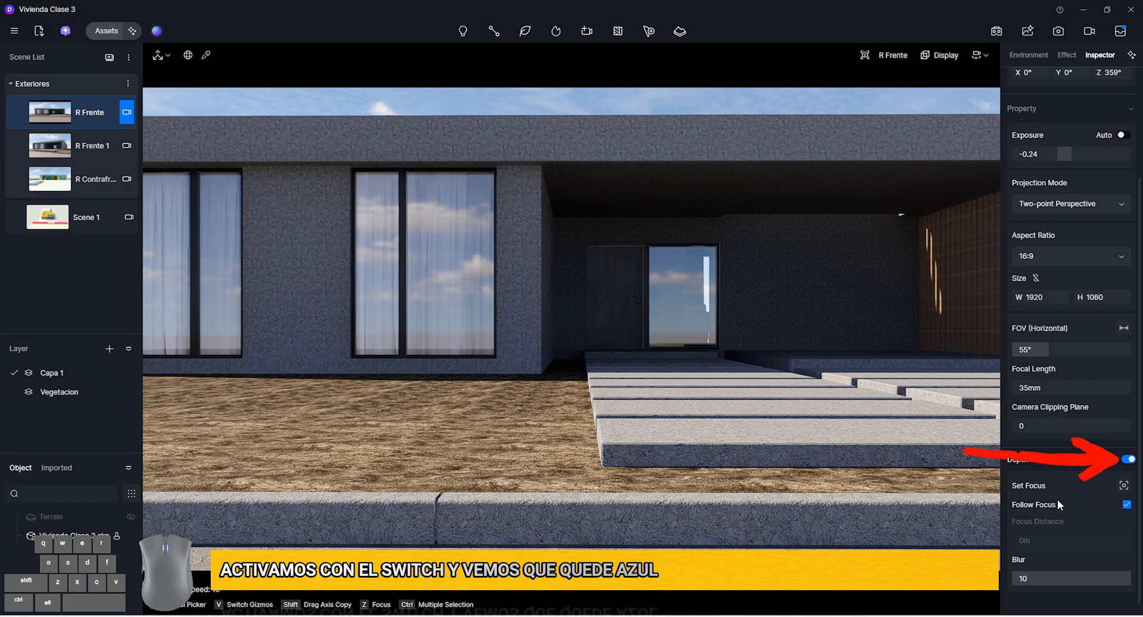
key(w)
key(e)
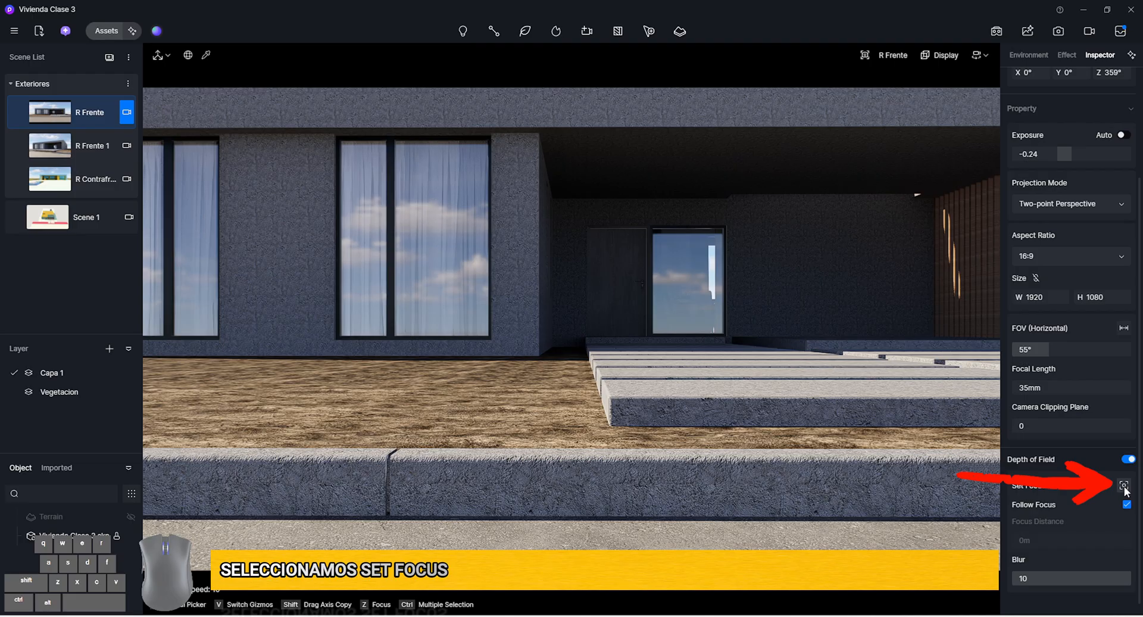
Try the depth of field focus point on the curb and on the recessed wall by the front door
click(1124, 485)
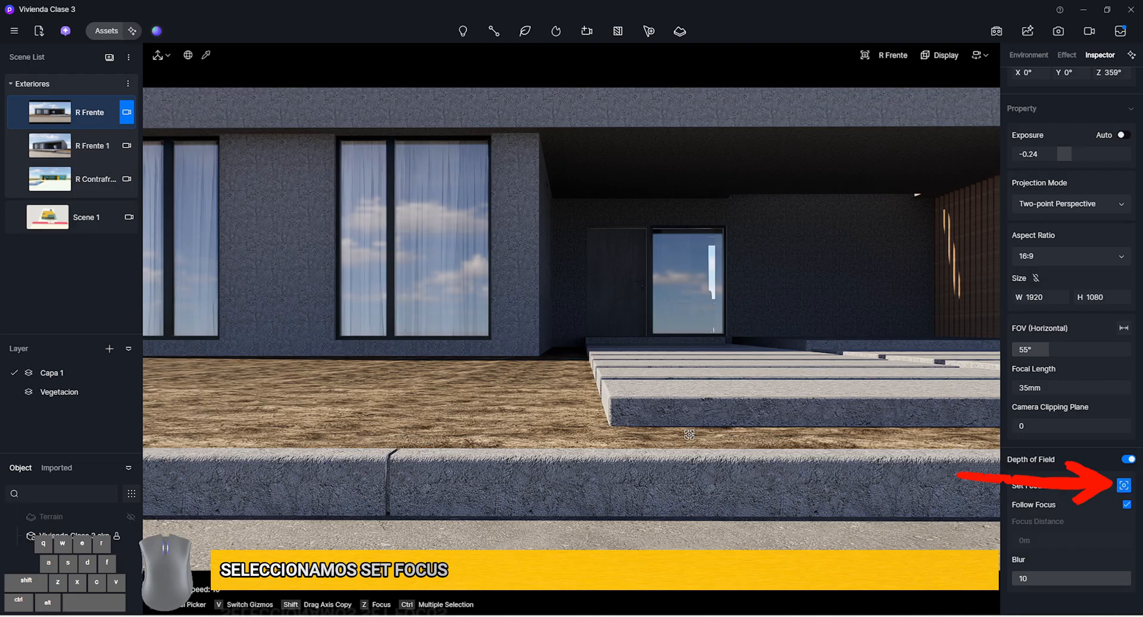
click(571, 465)
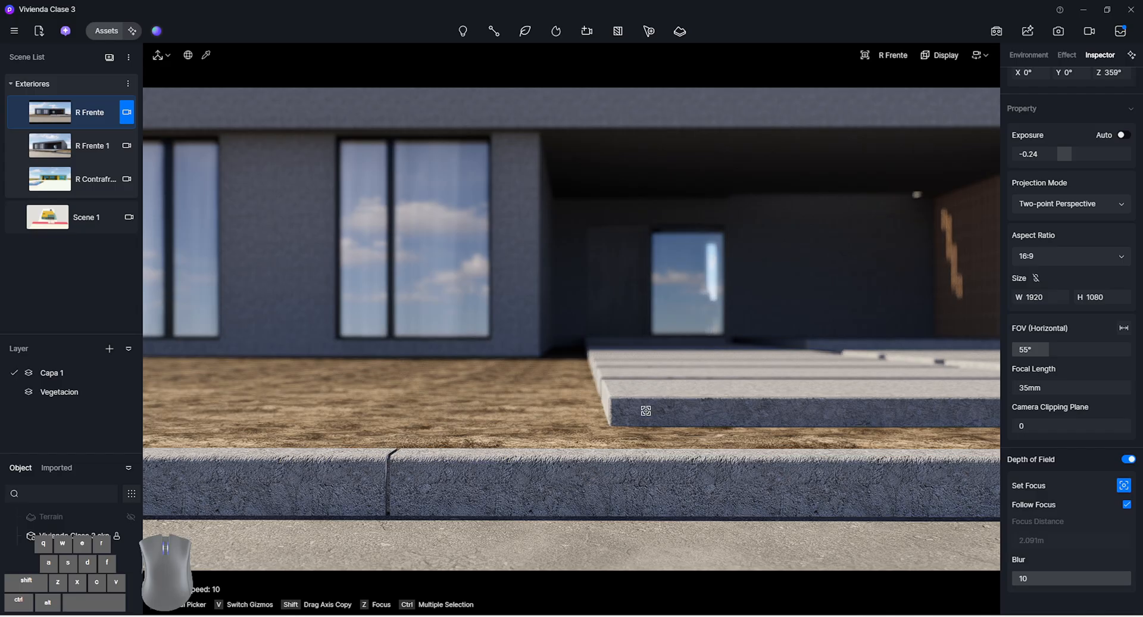
right_drag(555, 356, 547, 314)
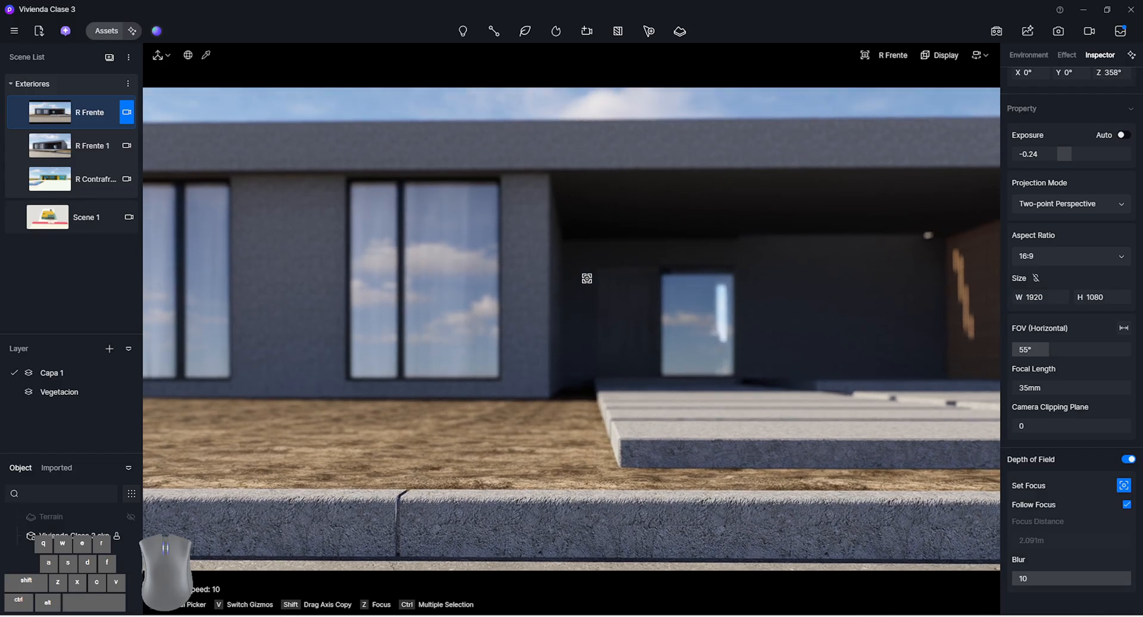
click(586, 278)
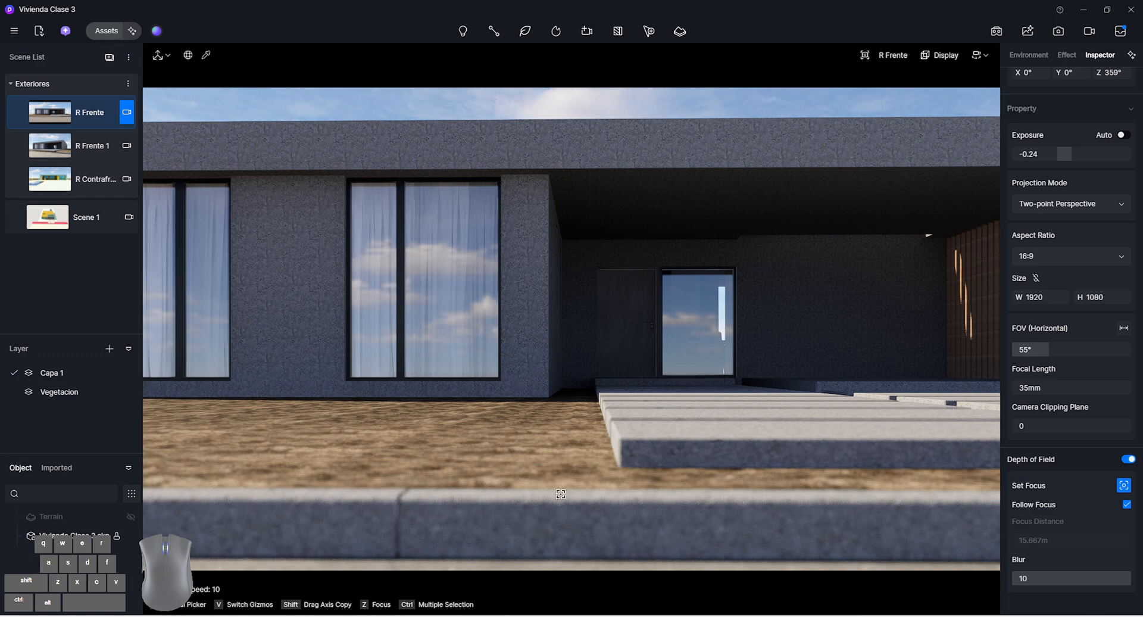
From the full front view, set the focus point on the facade wall beside the entrance porch and set the blur to 6
click(1128, 486)
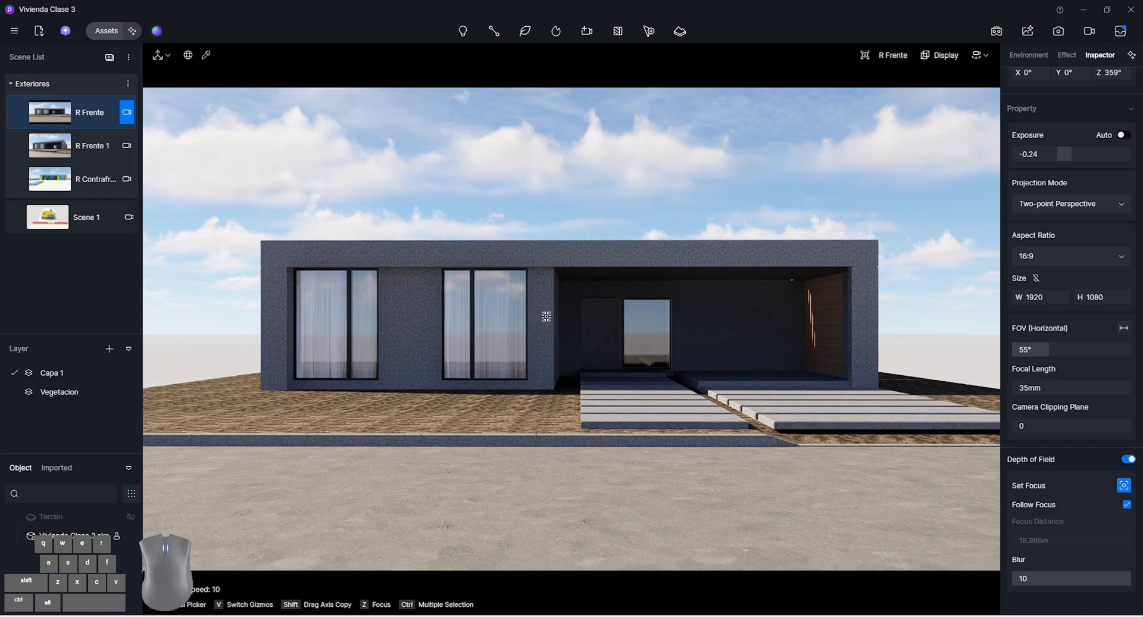
click(546, 316)
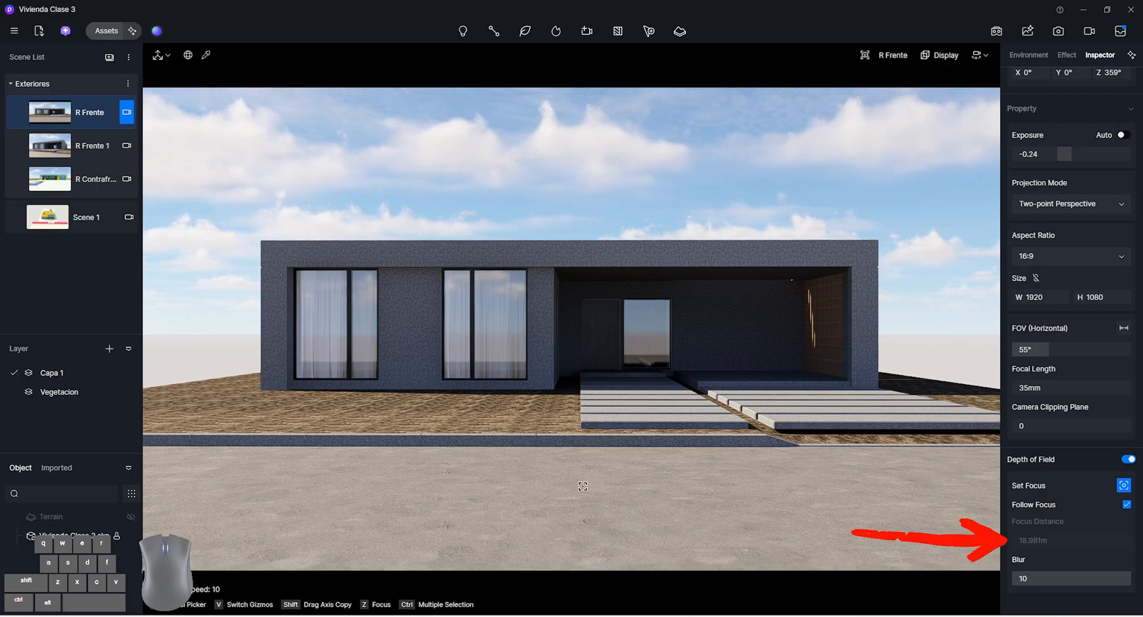
click(1079, 582)
text(6)
key(Return)
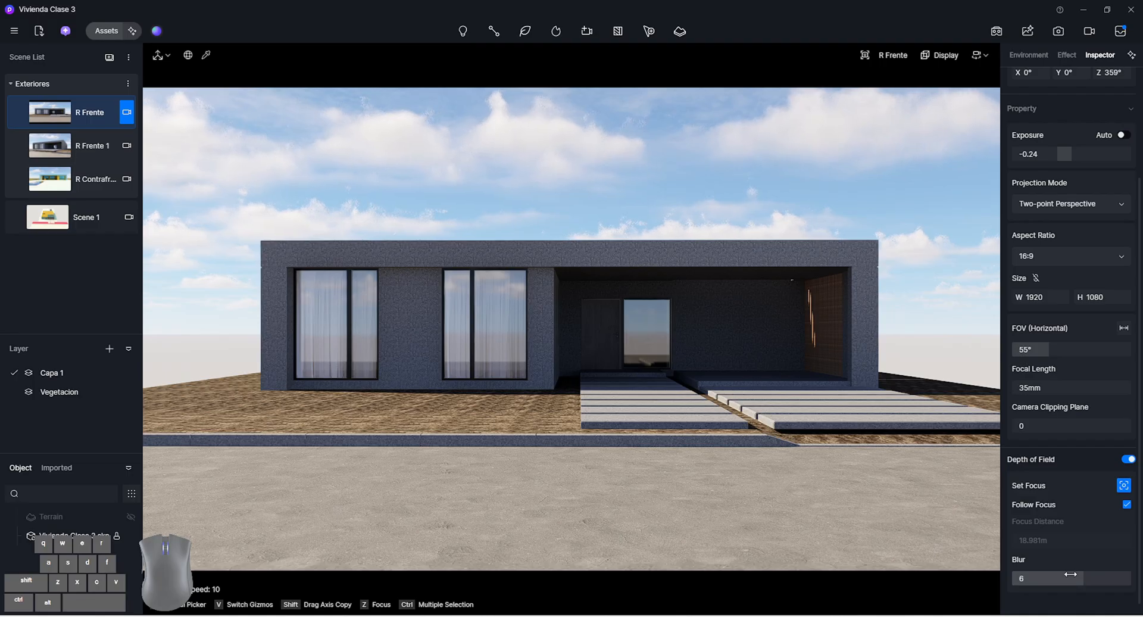
Update the R Frente scene with the current camera settings and save the project
click(19, 115)
click(427, 177)
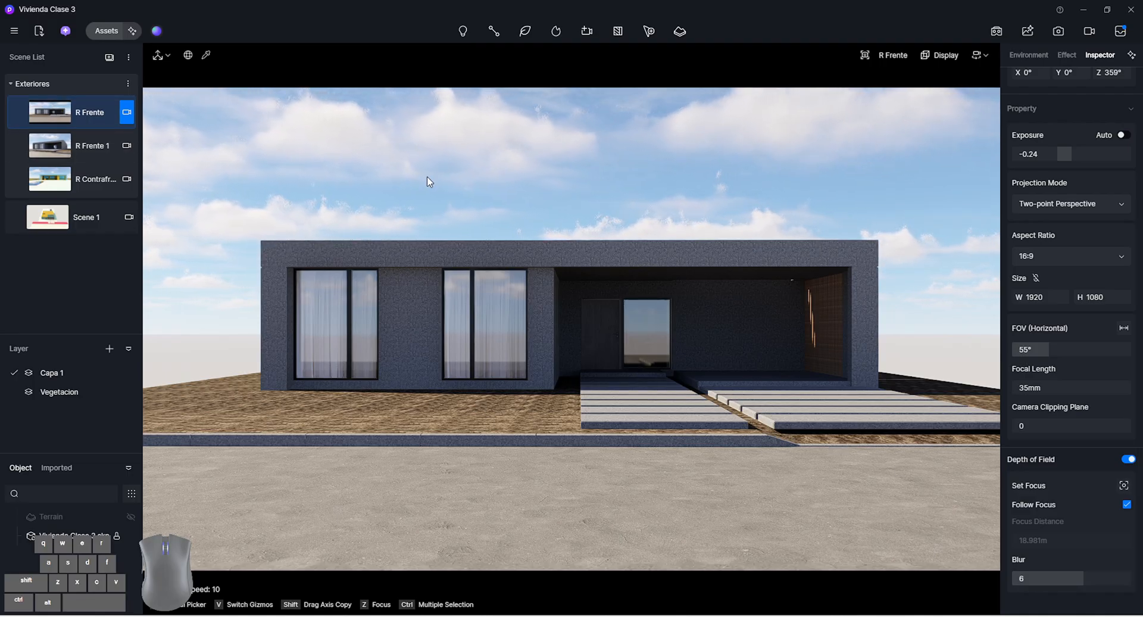
key(ctrl)
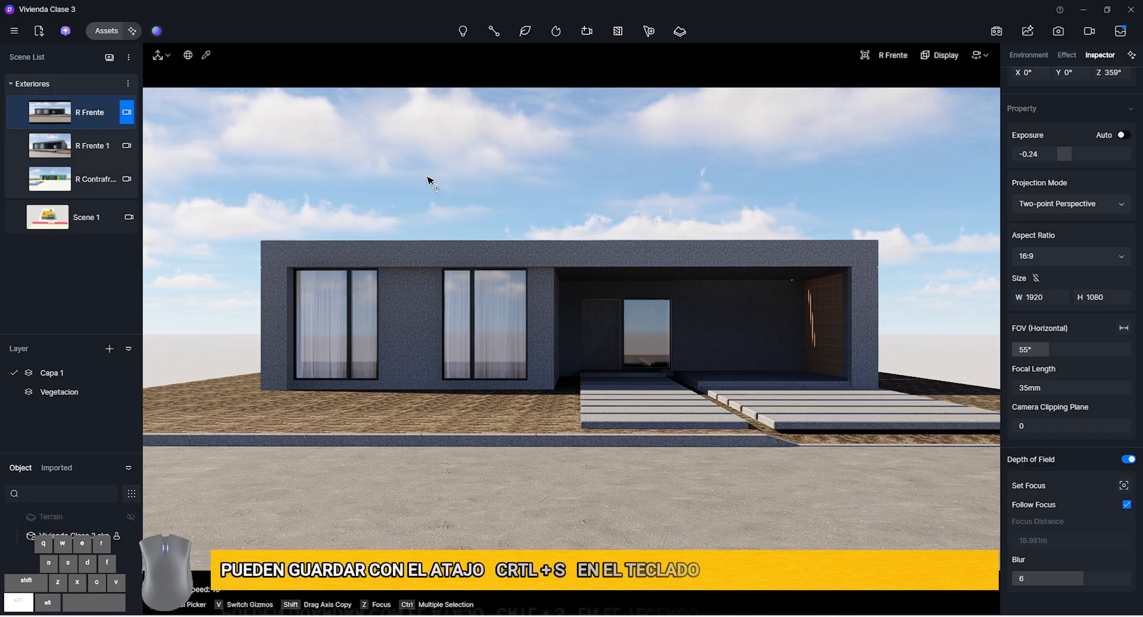
key(ctrl+s)
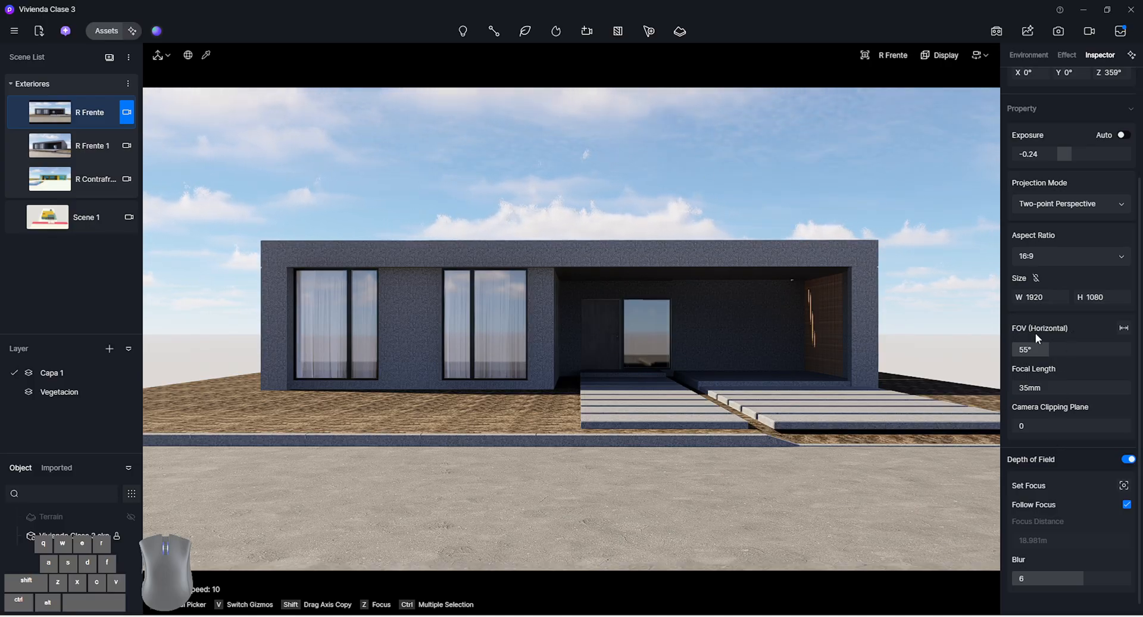
Finish editing the R Frente camera and recall the aerial Scene 1 view
scroll(1078, 386, up, 2)
scroll(1078, 385, up, 1)
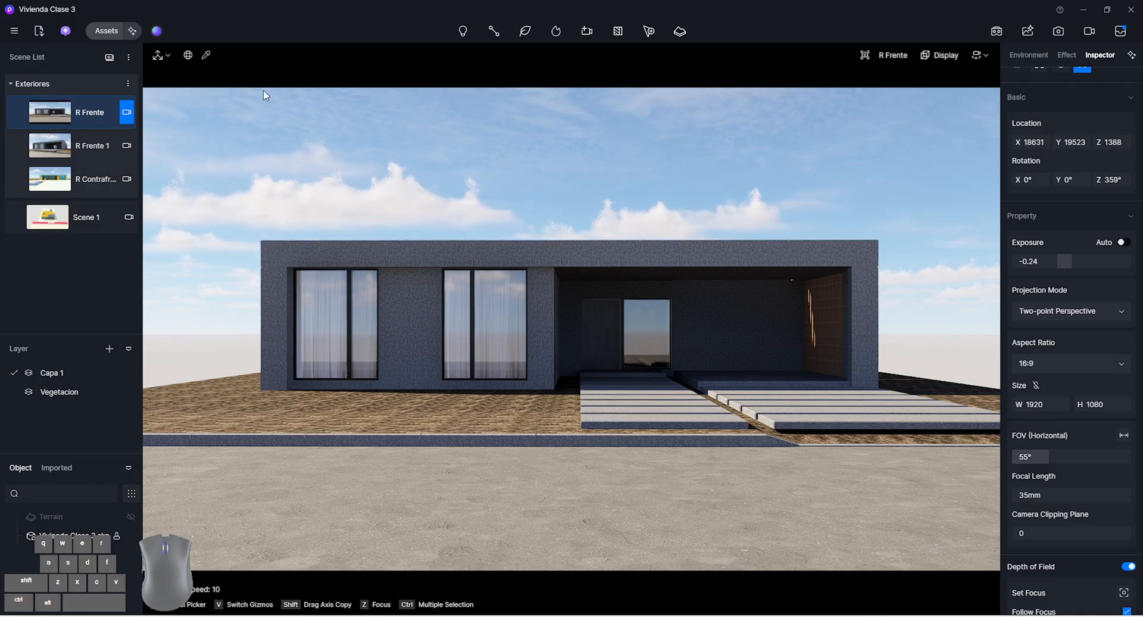
click(126, 115)
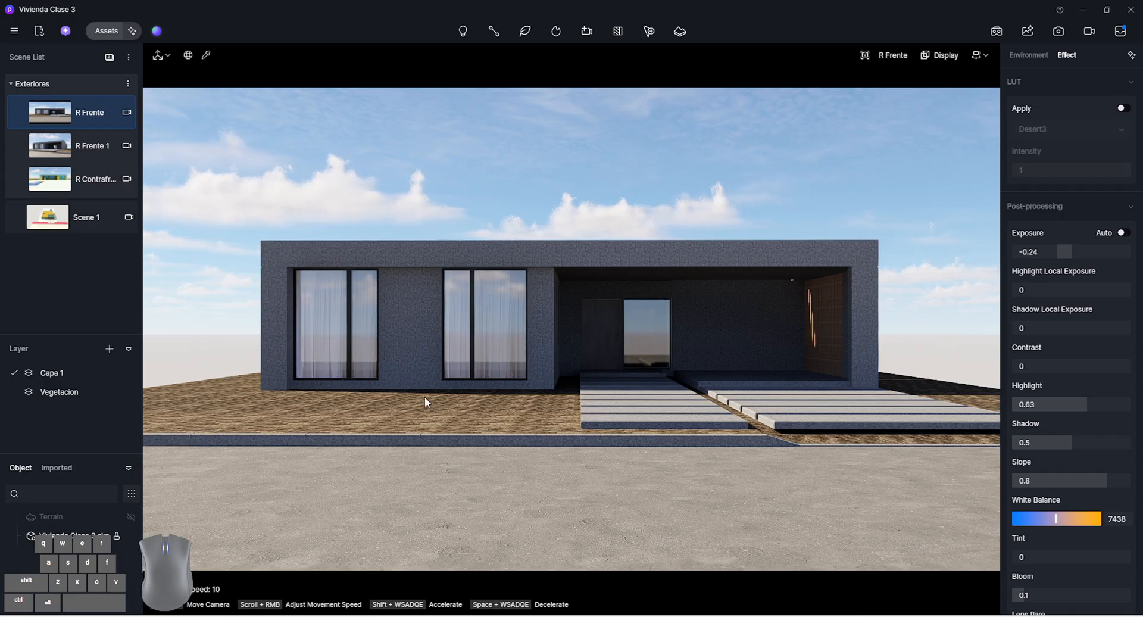
click(99, 217)
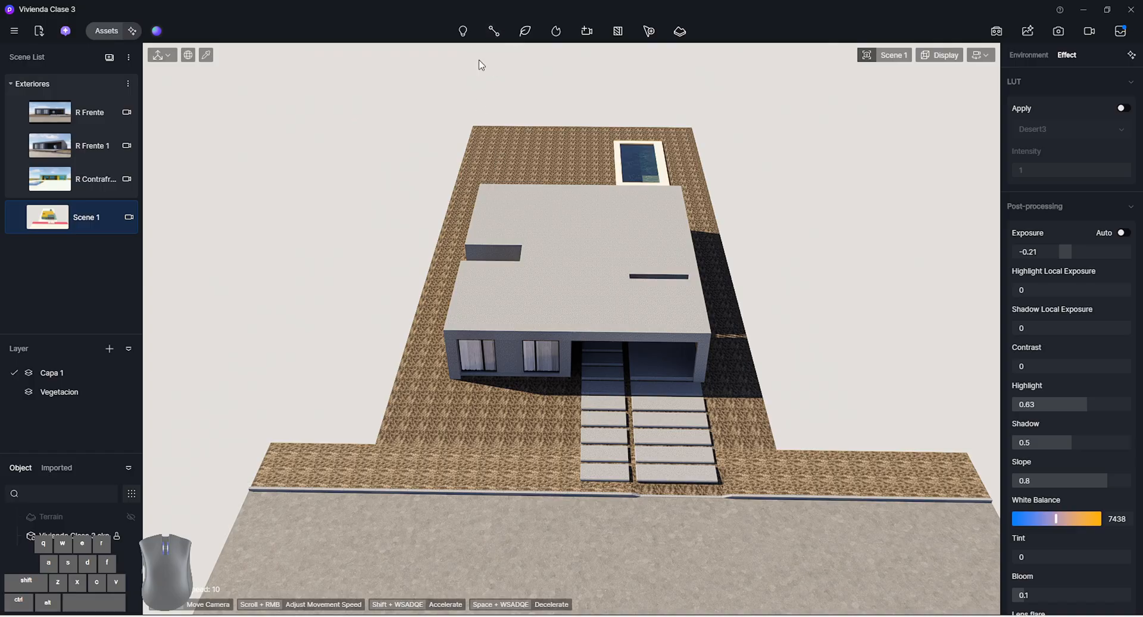
Draw a linear vegetation path with four nodes around both sides and the back of the lot, leaving the street side open
click(499, 30)
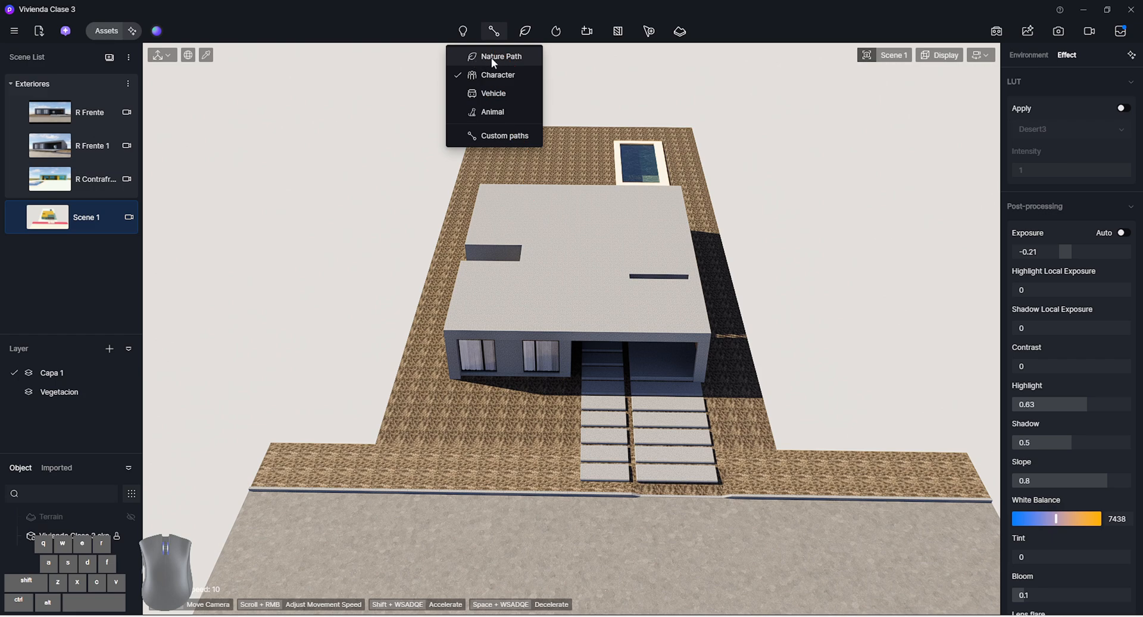
click(527, 32)
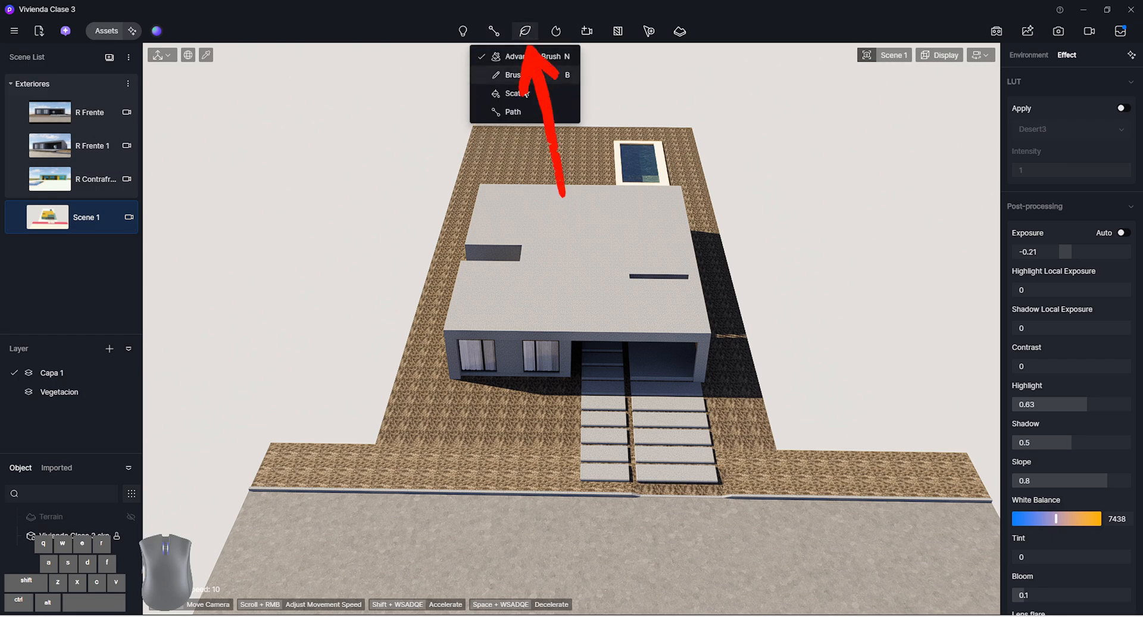
click(513, 112)
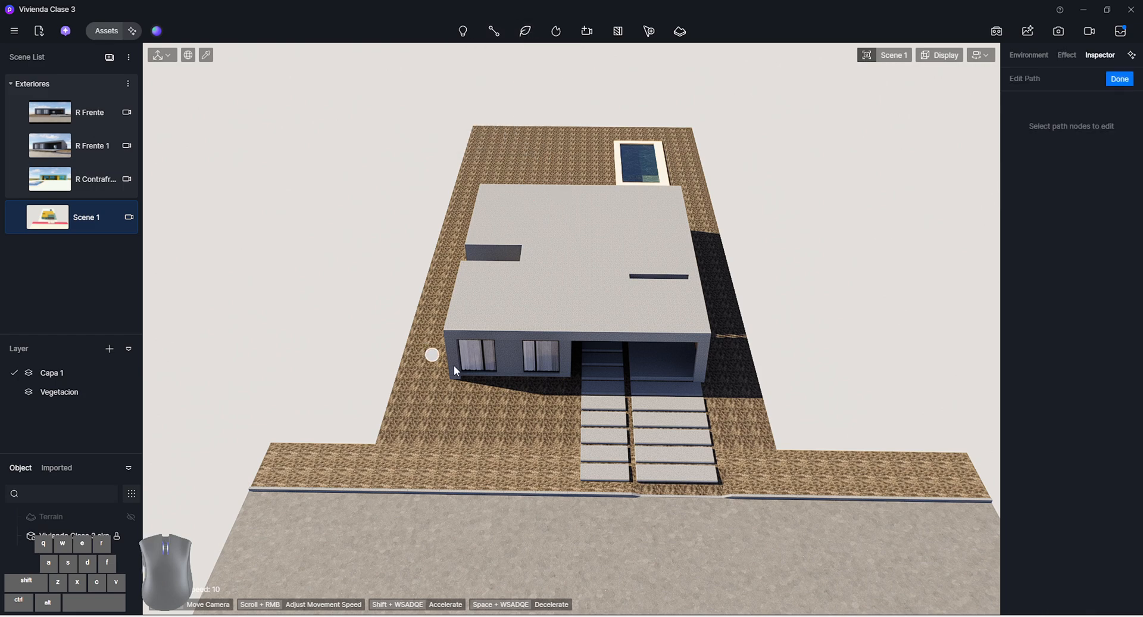
scroll(662, 407, down, 1)
scroll(664, 411, down, 5)
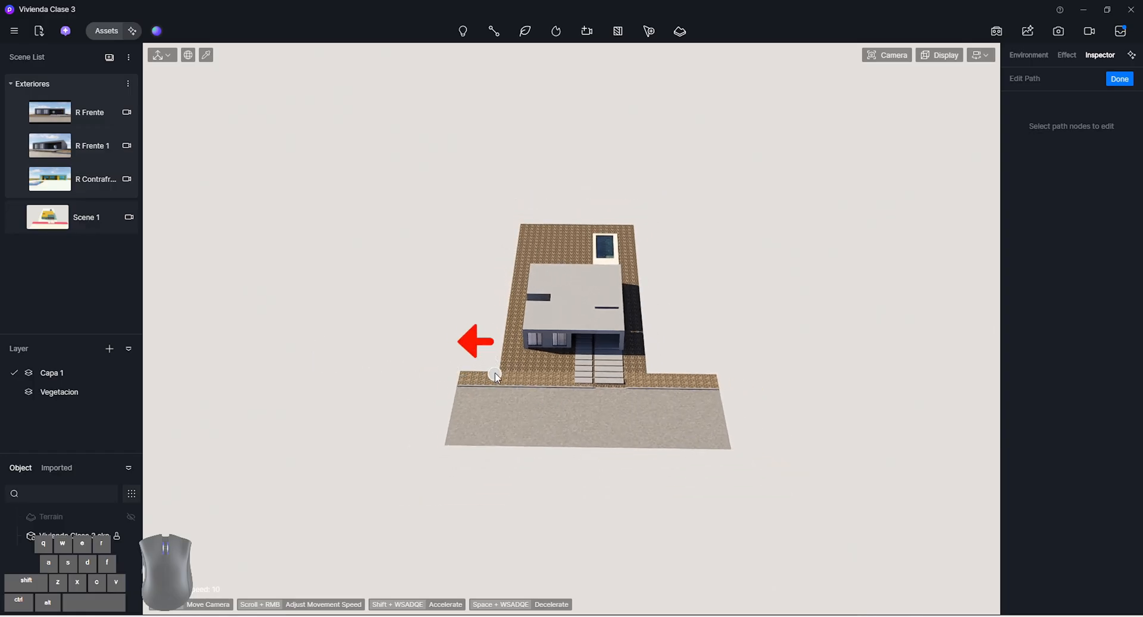
click(349, 359)
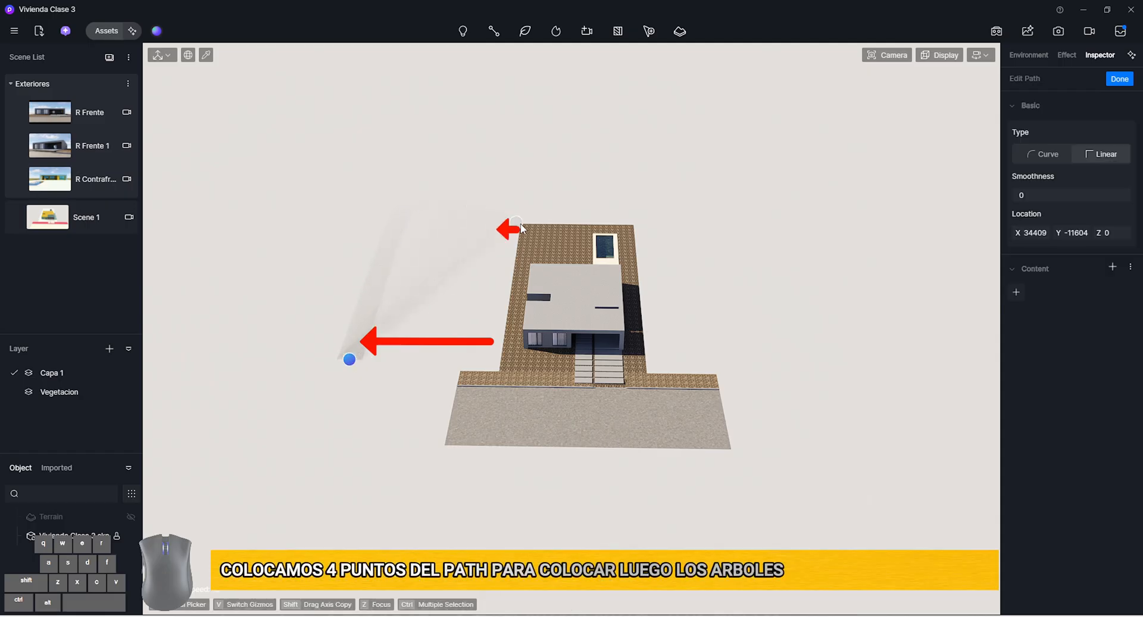
click(426, 138)
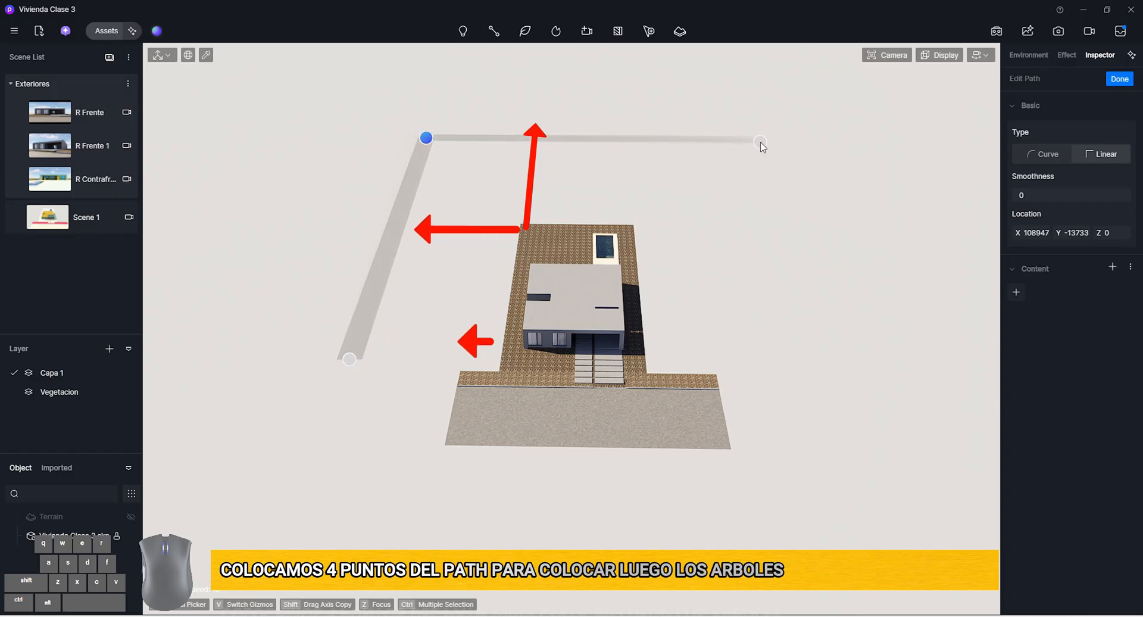
click(760, 142)
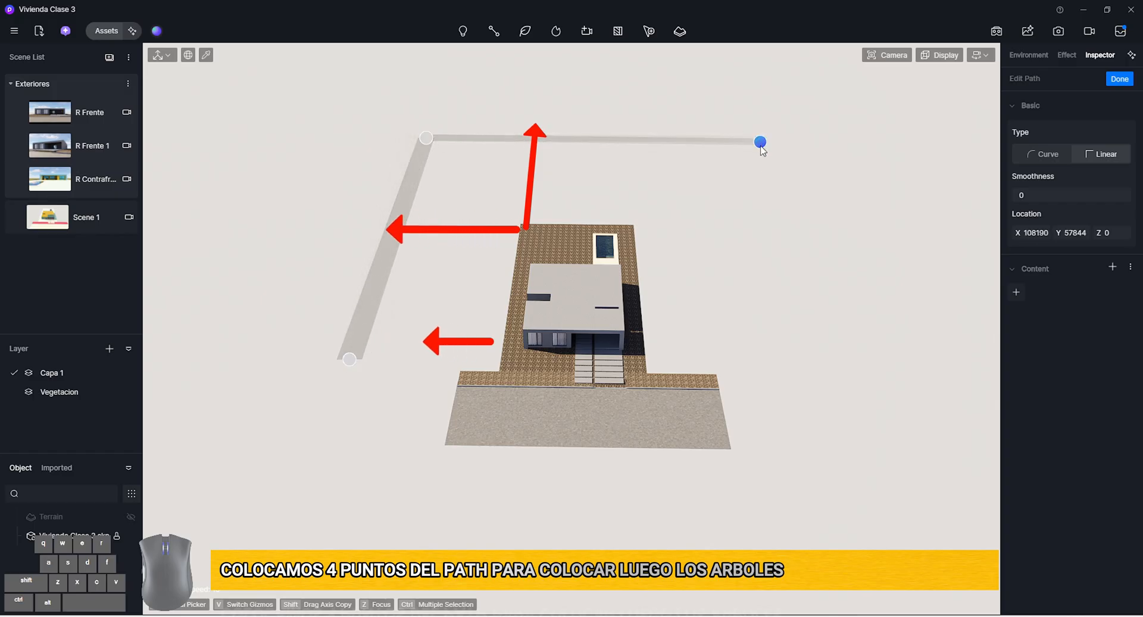
click(831, 380)
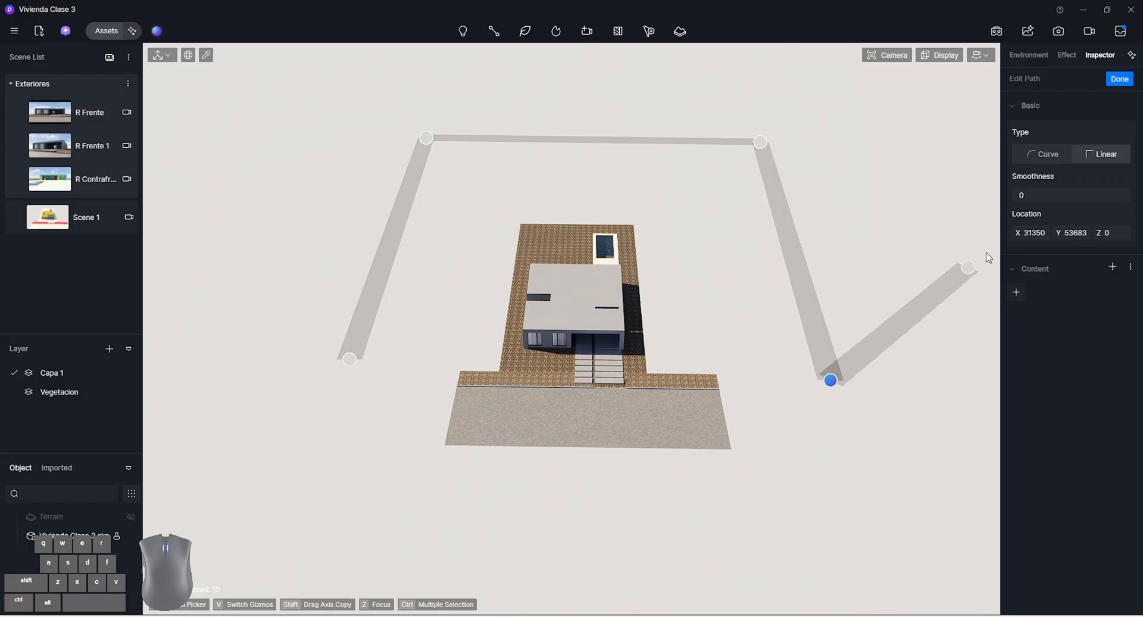
click(1126, 81)
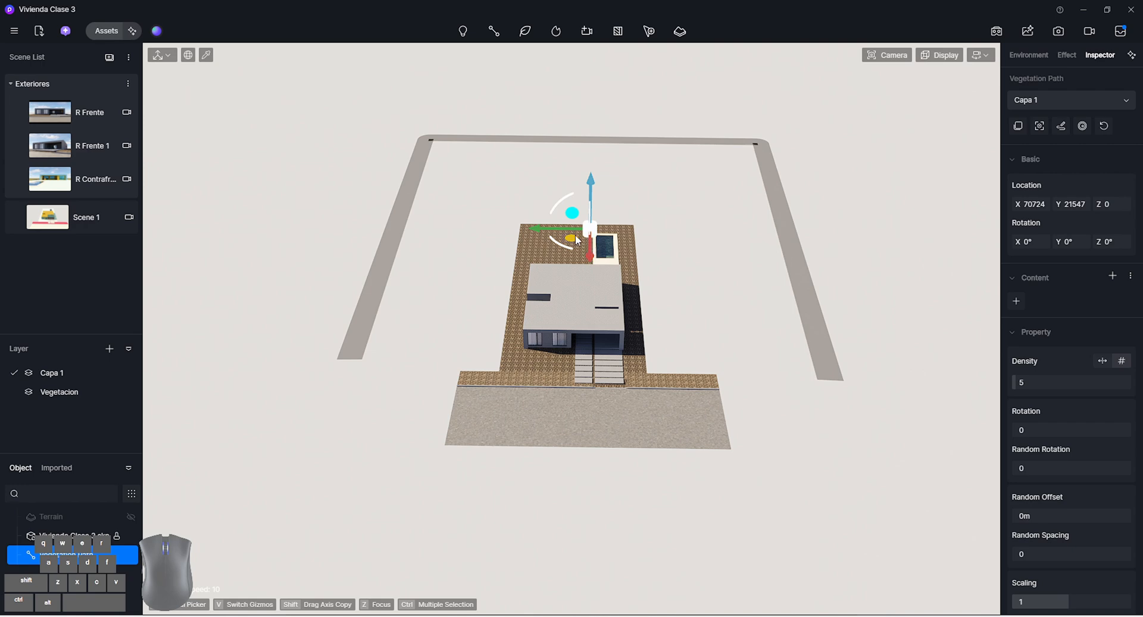
Shift the vegetation path sideways to about X 71081, Y 19167 and assign it to the Vegetacion layer
drag(591, 261, 438, 288)
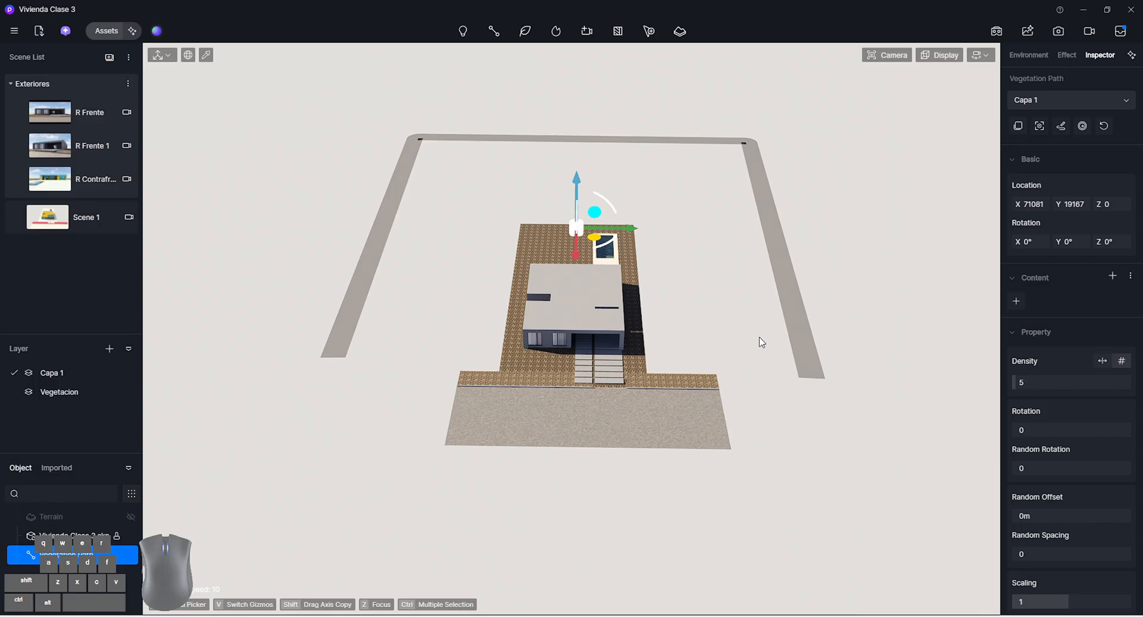
click(1037, 99)
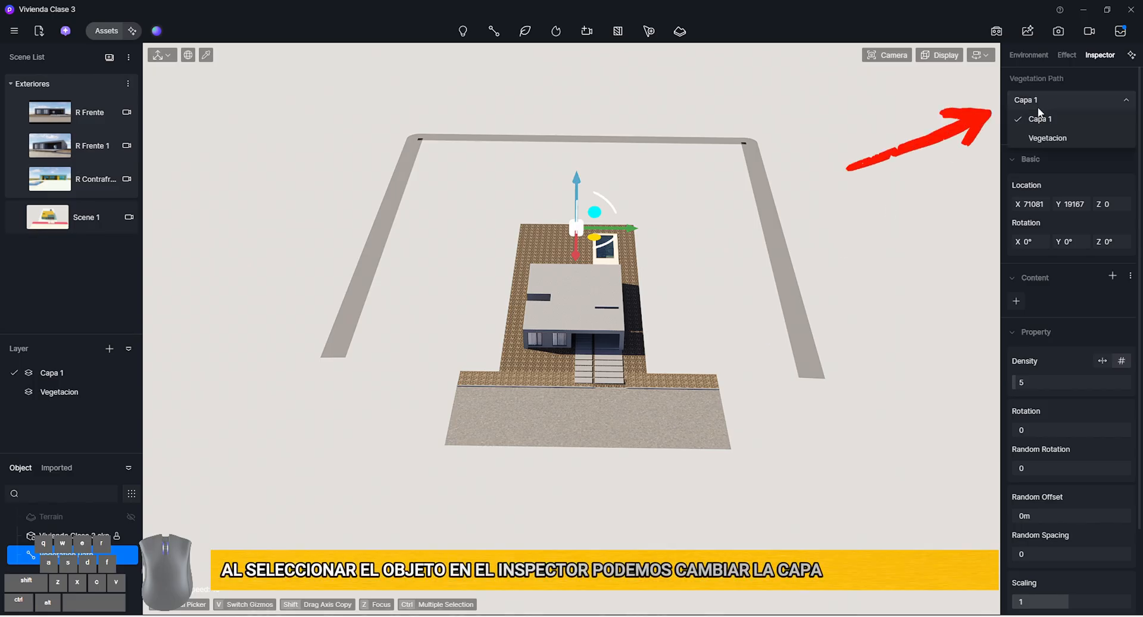
click(1042, 135)
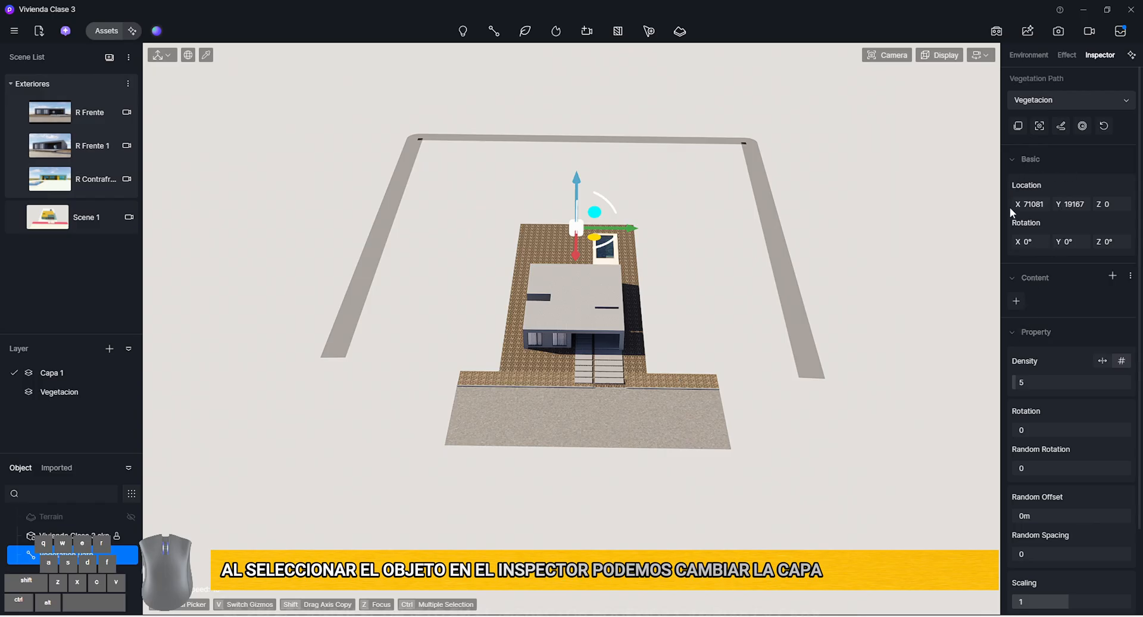
Open the online Nature models for the path's content and filter them to Free Only
click(1030, 159)
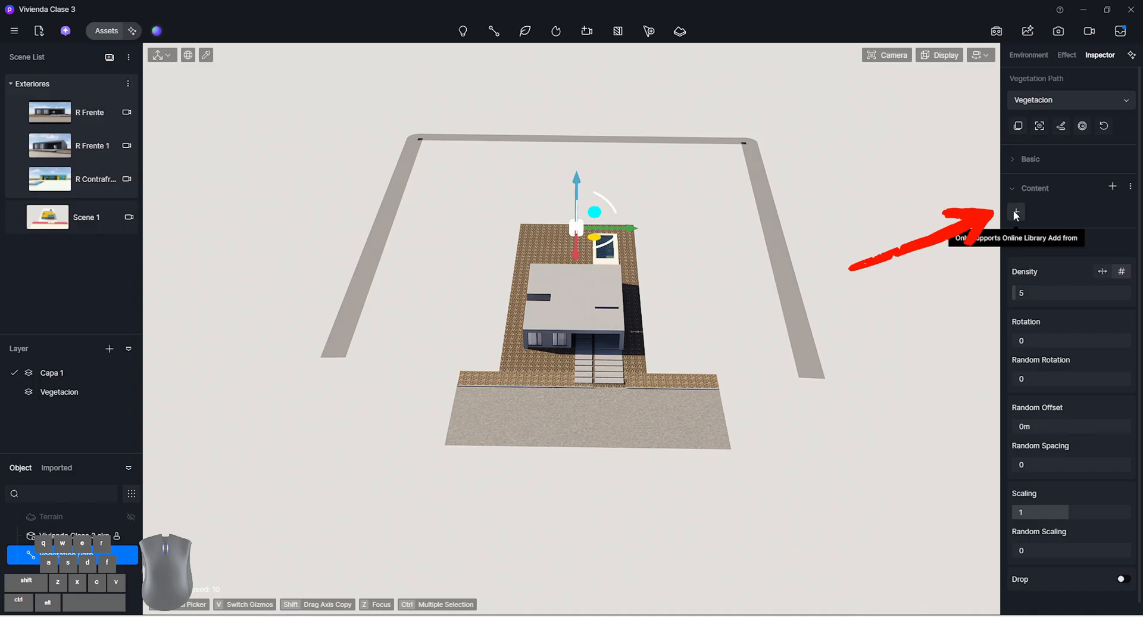
click(1016, 213)
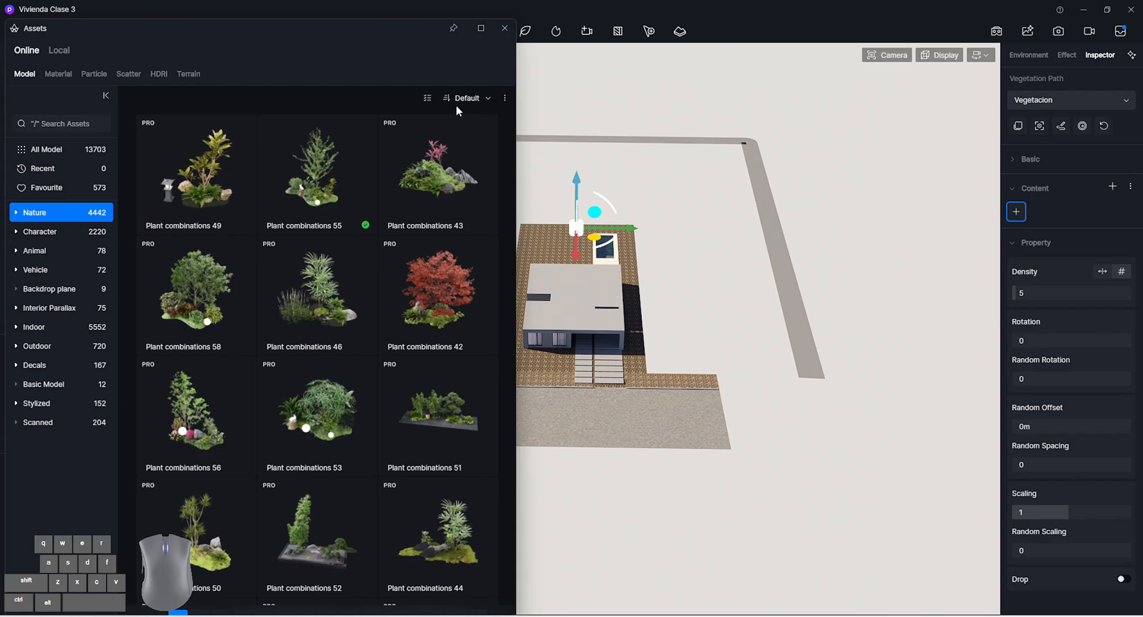
click(426, 98)
click(419, 141)
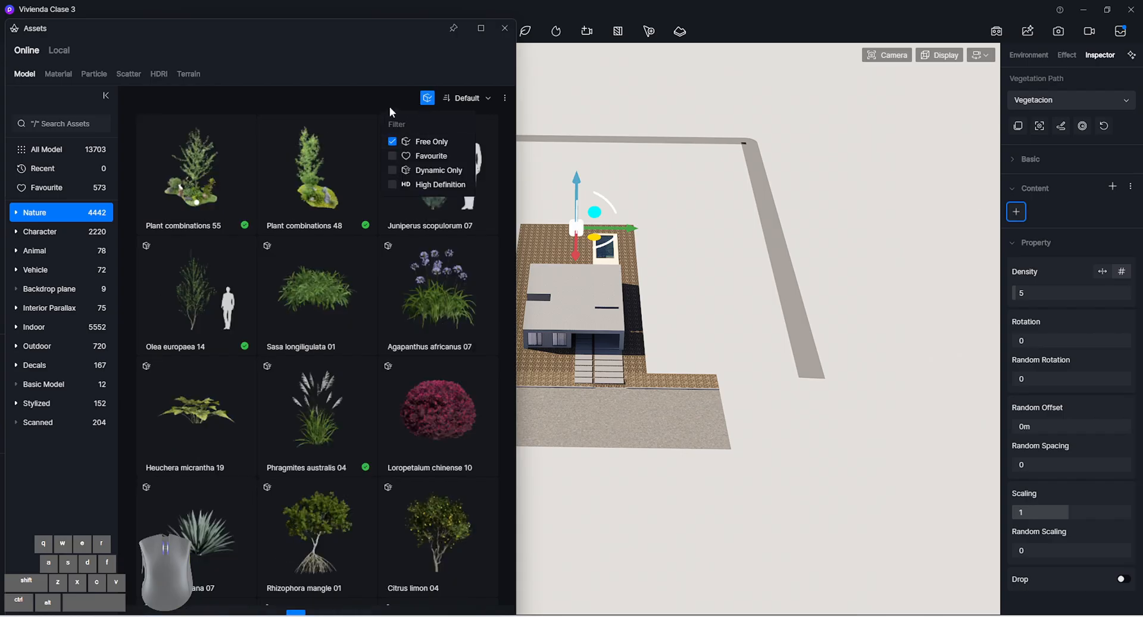
scroll(324, 351, down, 10)
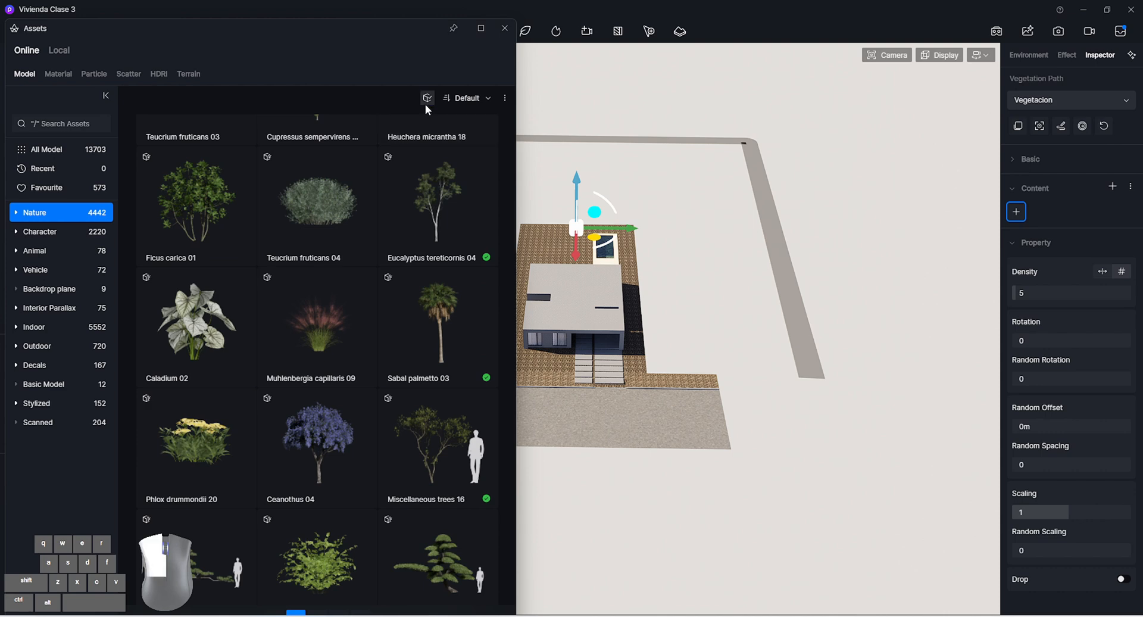
Filter the Nature models by Favourite instead and add the Broadleaf 51 tree to the path's content
click(426, 98)
click(434, 156)
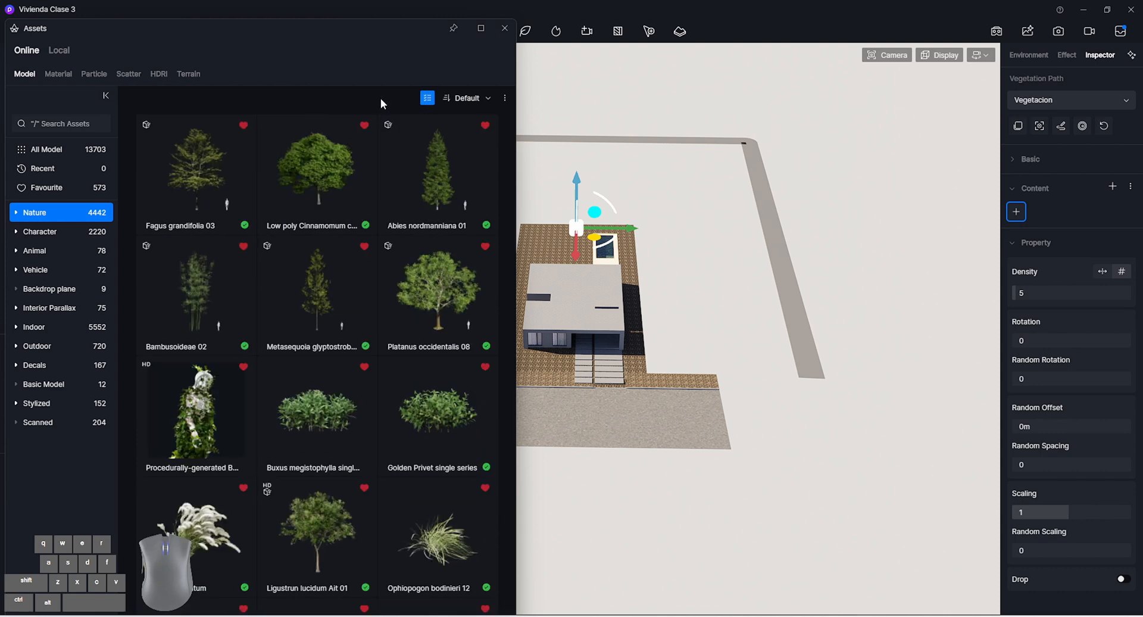
scroll(398, 233, down, 10)
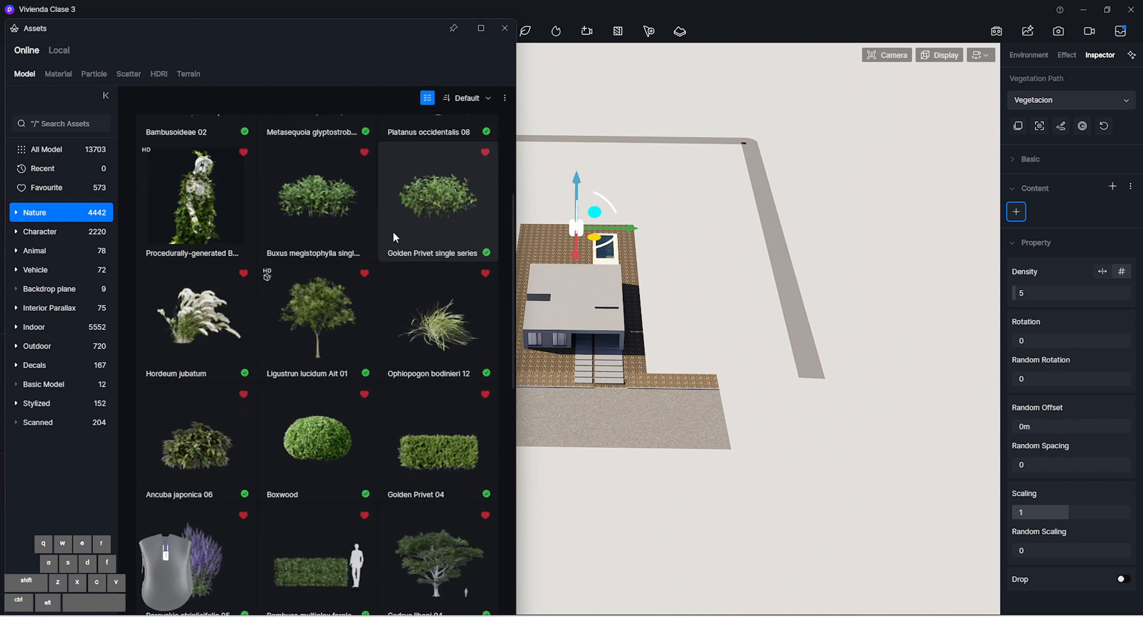
scroll(370, 335, down, 5)
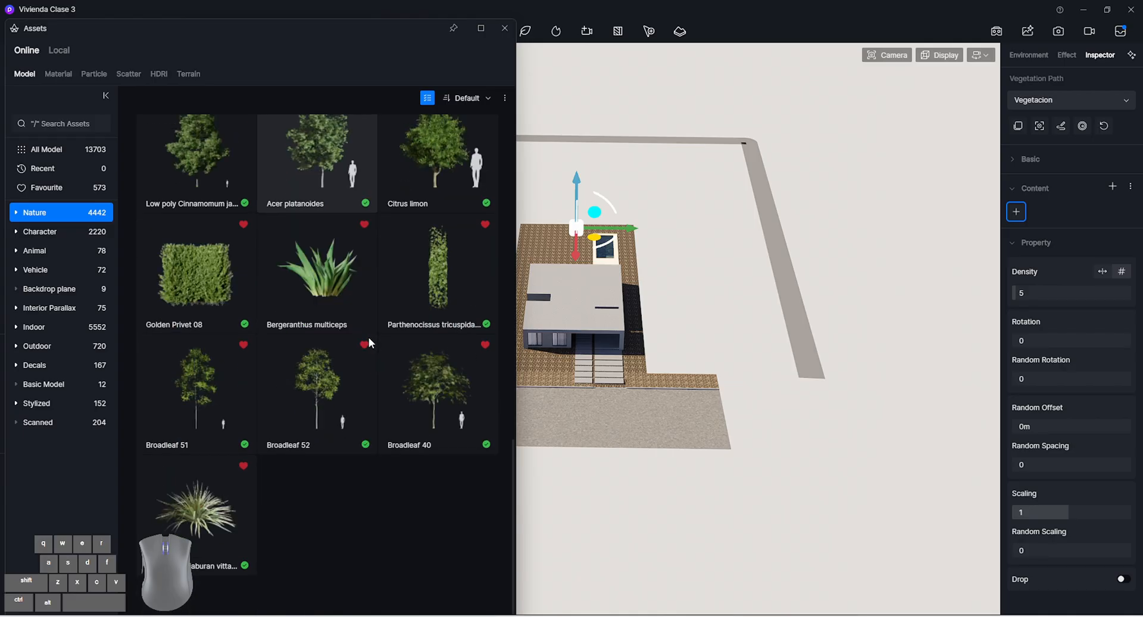
scroll(369, 337, up, 1)
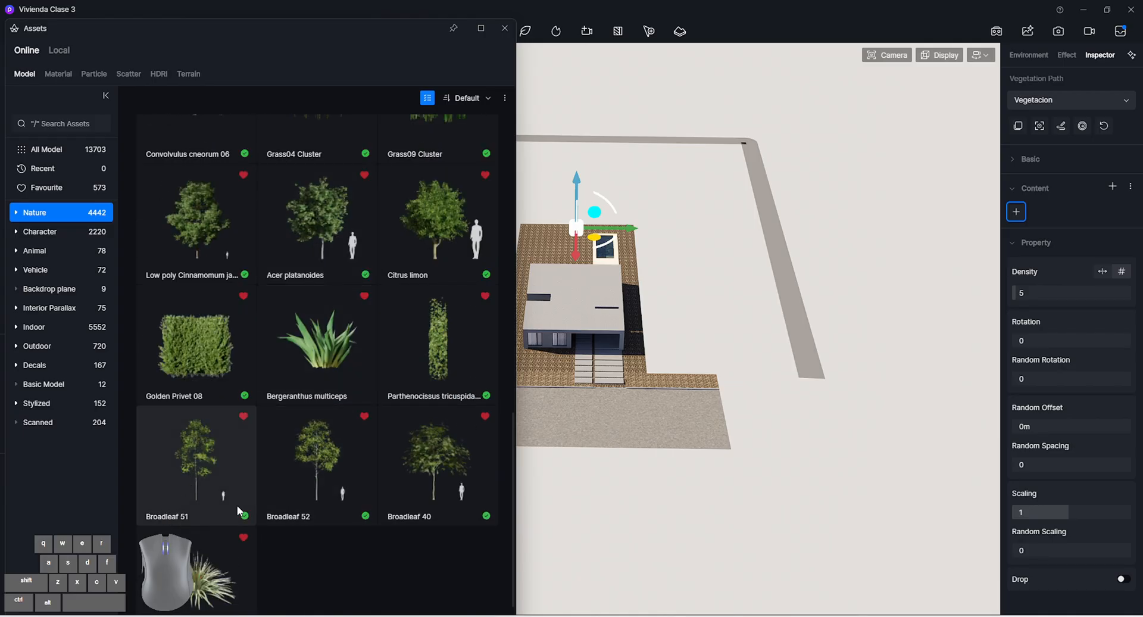
click(213, 475)
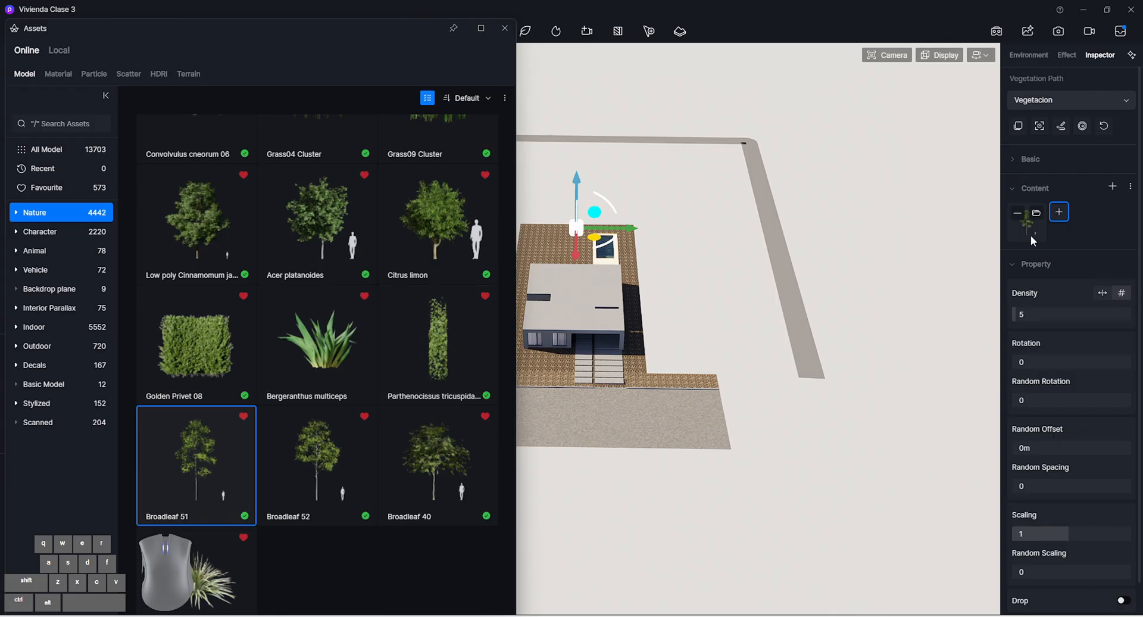
Add Low poly Cinnamomum japonicum 01, the favourite Metasequoia and Fagus grandifolia 03 to the path's content, and close the asset library
click(1058, 211)
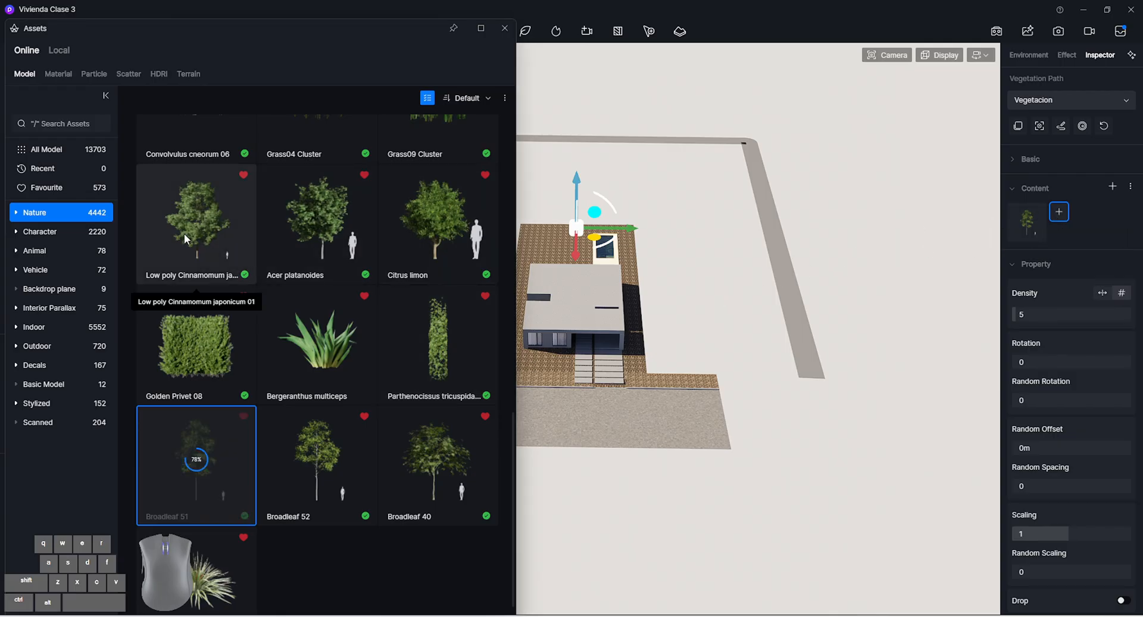
click(214, 226)
scroll(214, 226, up, 4)
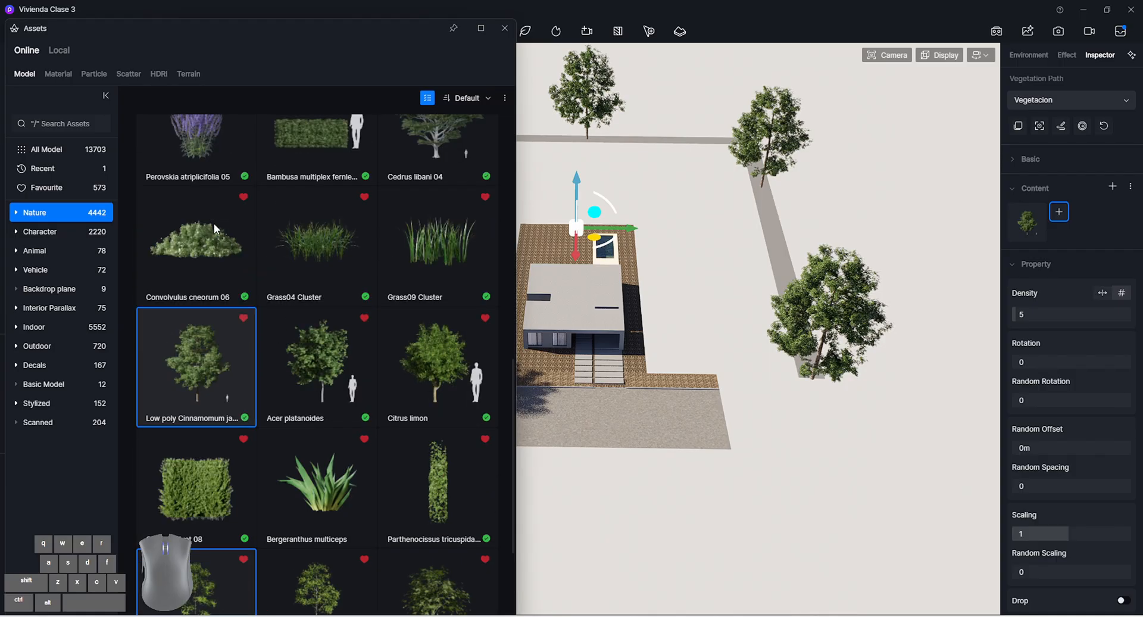
scroll(235, 238, up, 4)
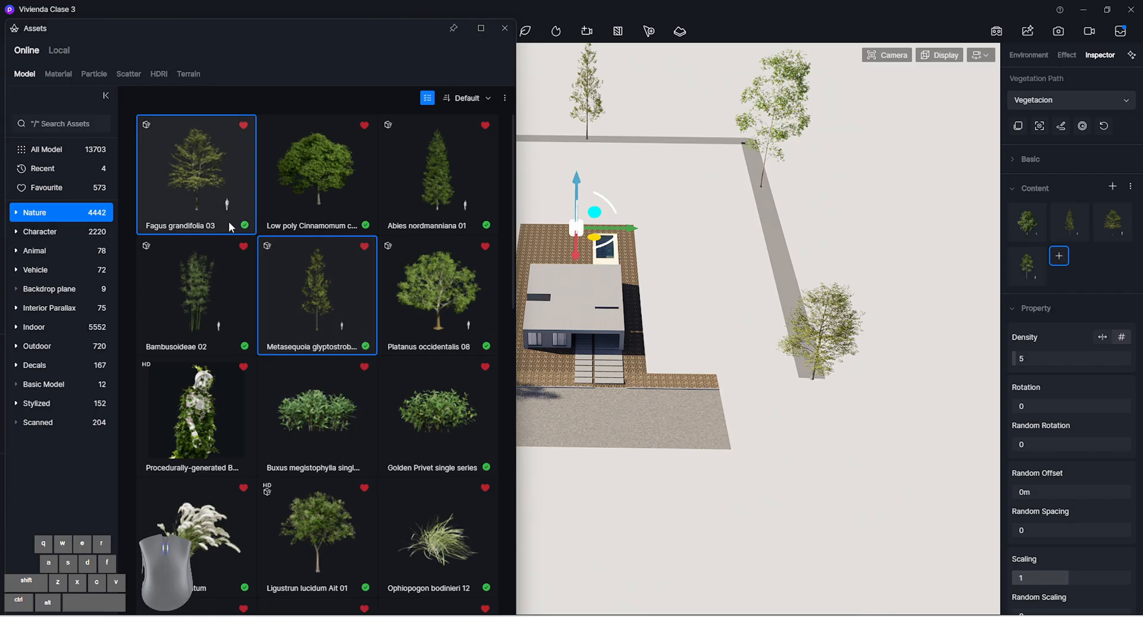
scroll(226, 209, down, 3)
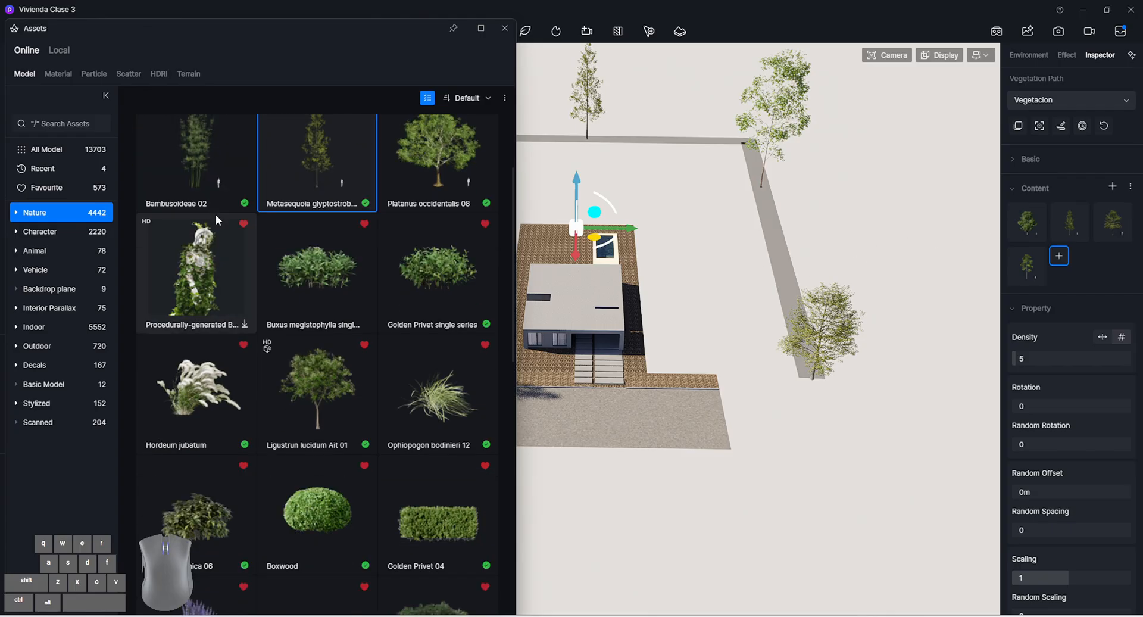
scroll(305, 287, down, 8)
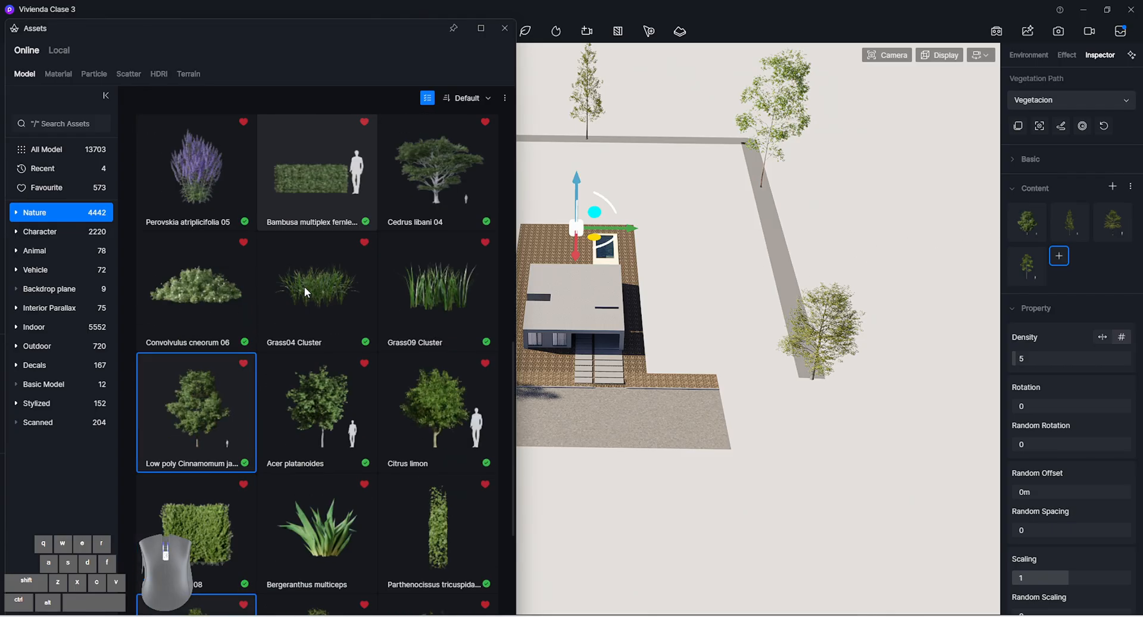
click(504, 28)
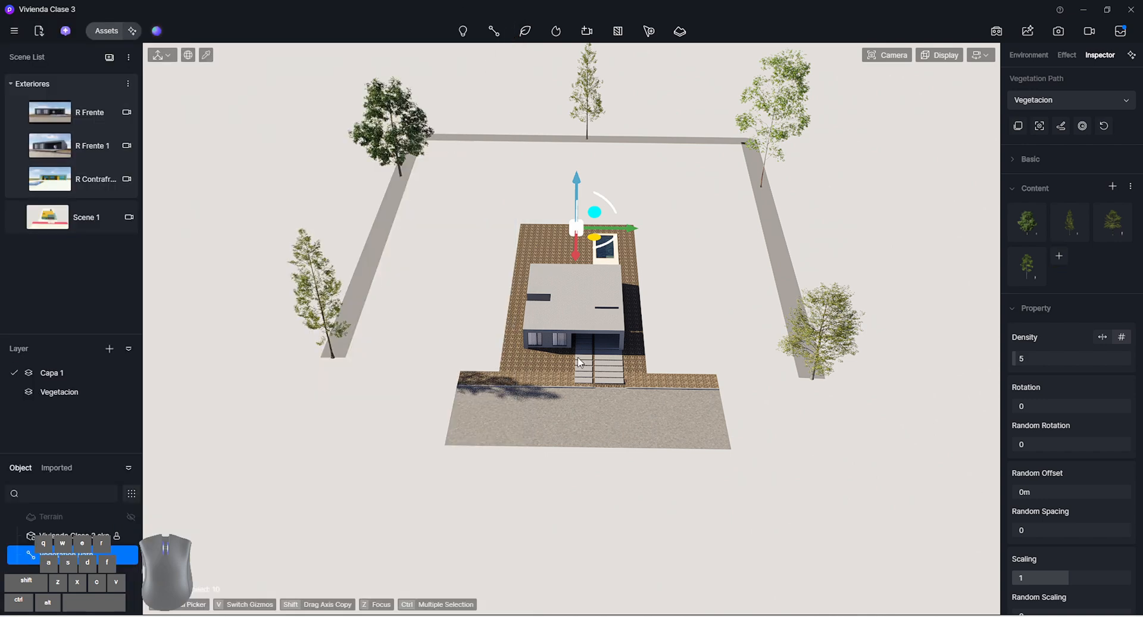
Set the vegetation path's density by spacing to 10 m
right_drag(577, 357, 564, 347)
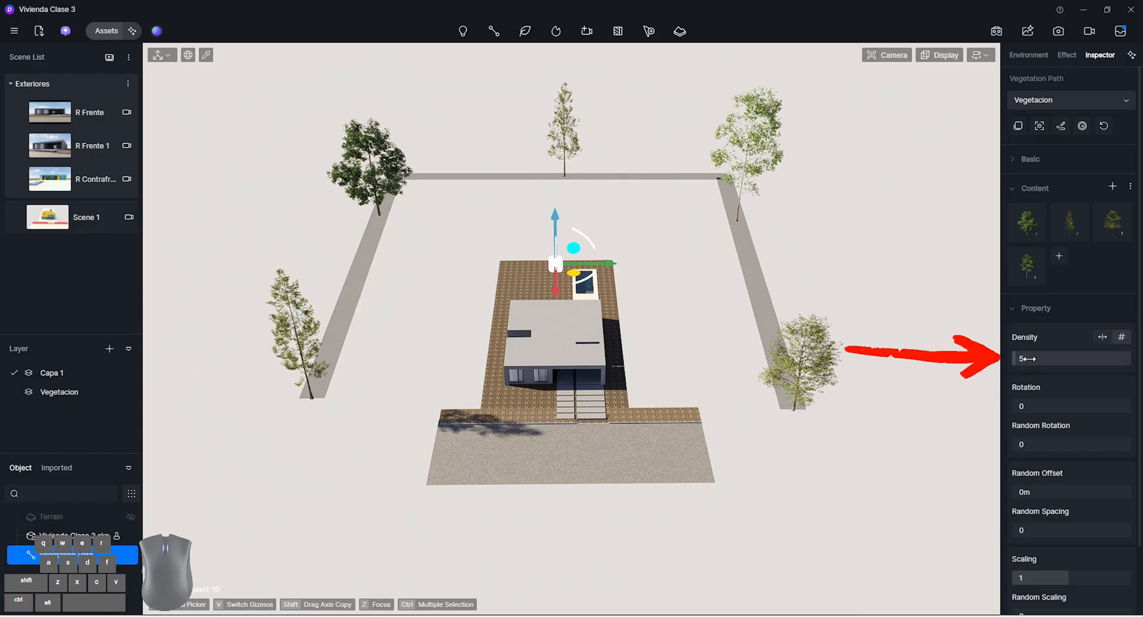
click(1103, 337)
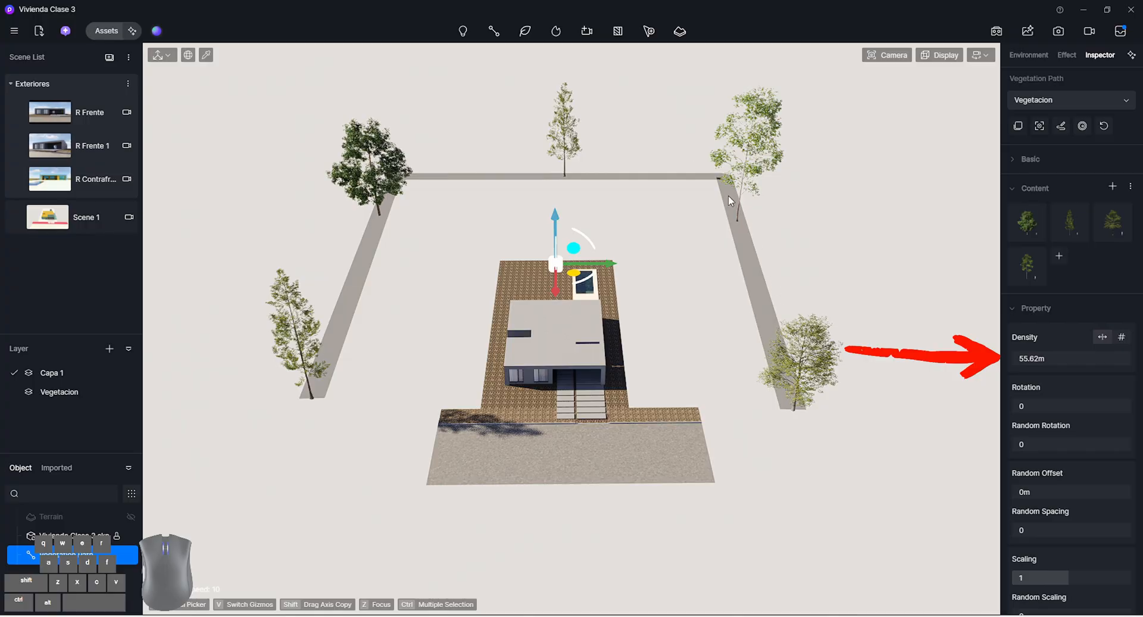
click(1023, 352)
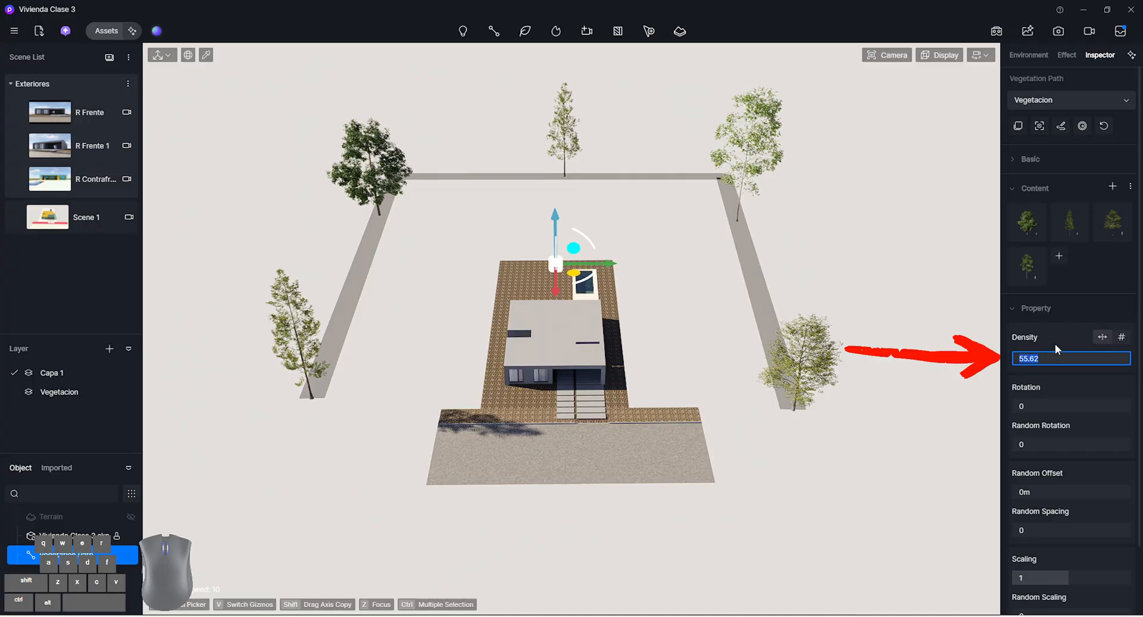
text(10)
key(Return)
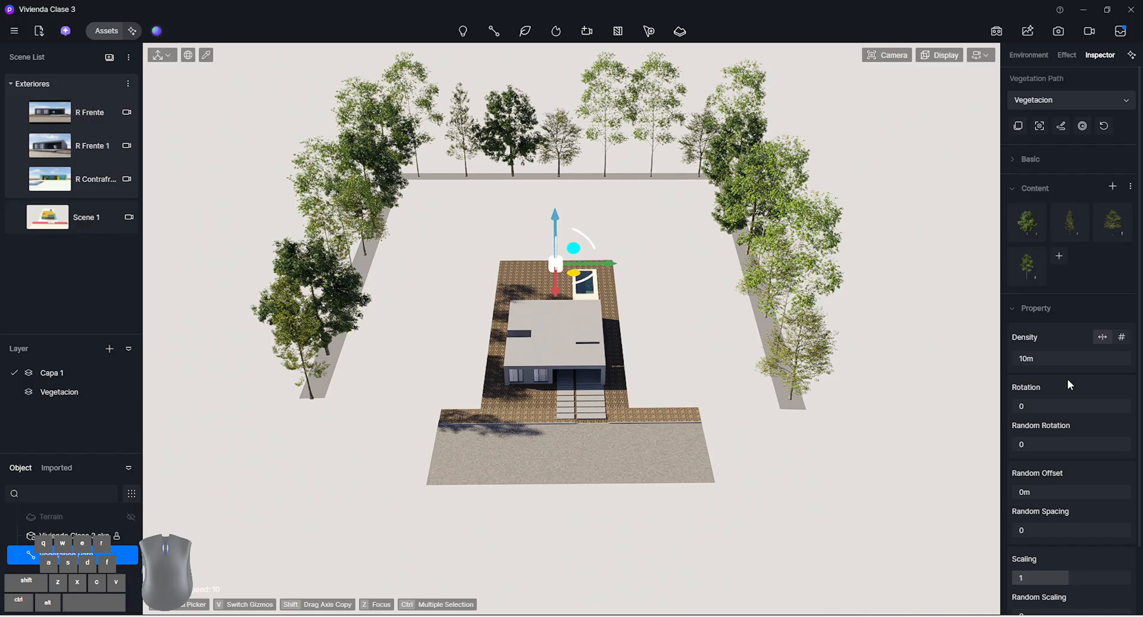
Switch the vegetation path's density to By Quantity and raise it to 80 trees
click(1121, 336)
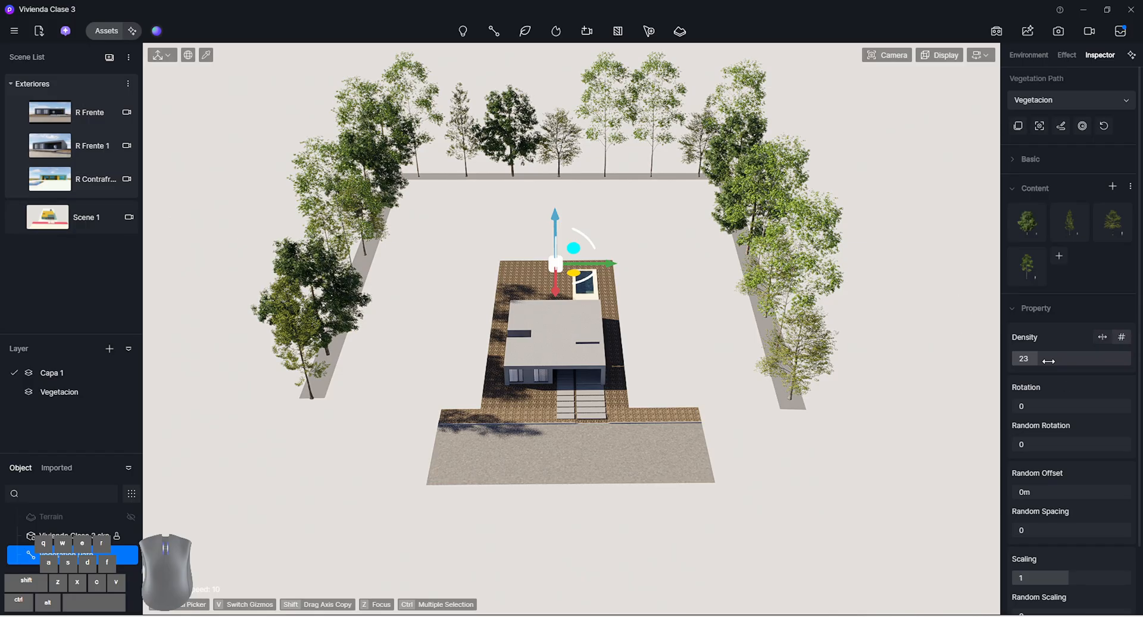
click(1107, 337)
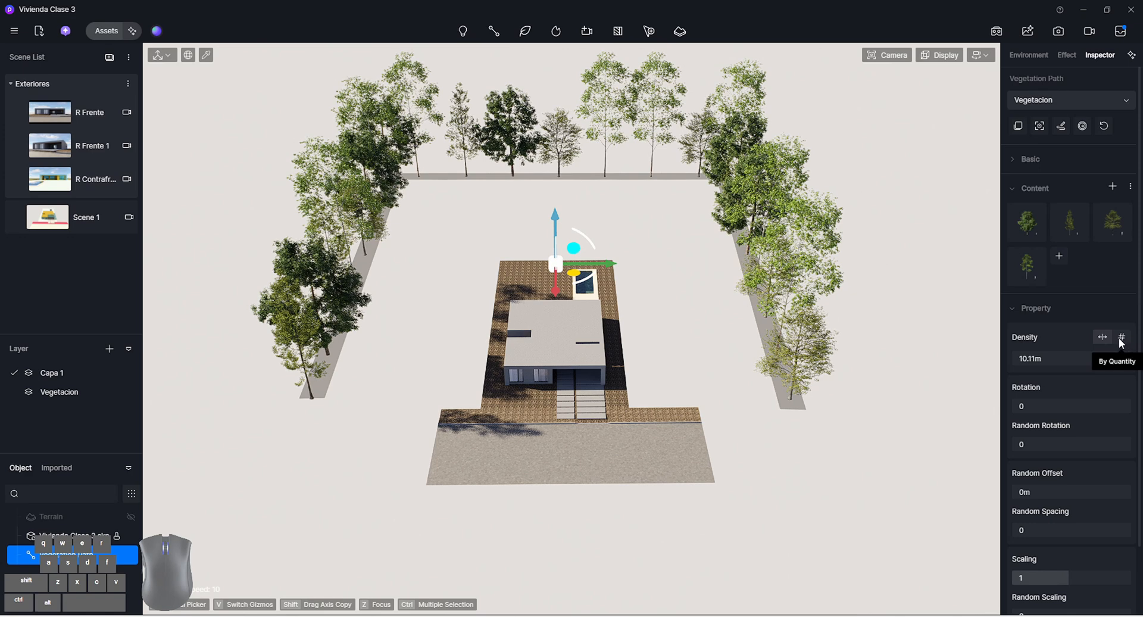
click(1121, 337)
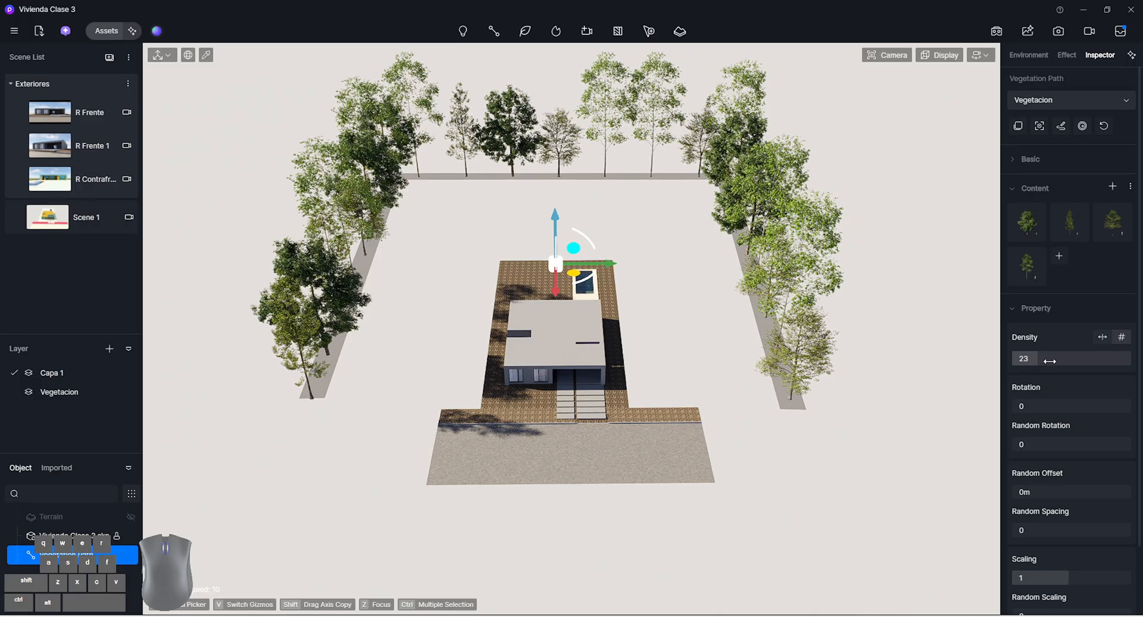
drag(1049, 360, 1120, 360)
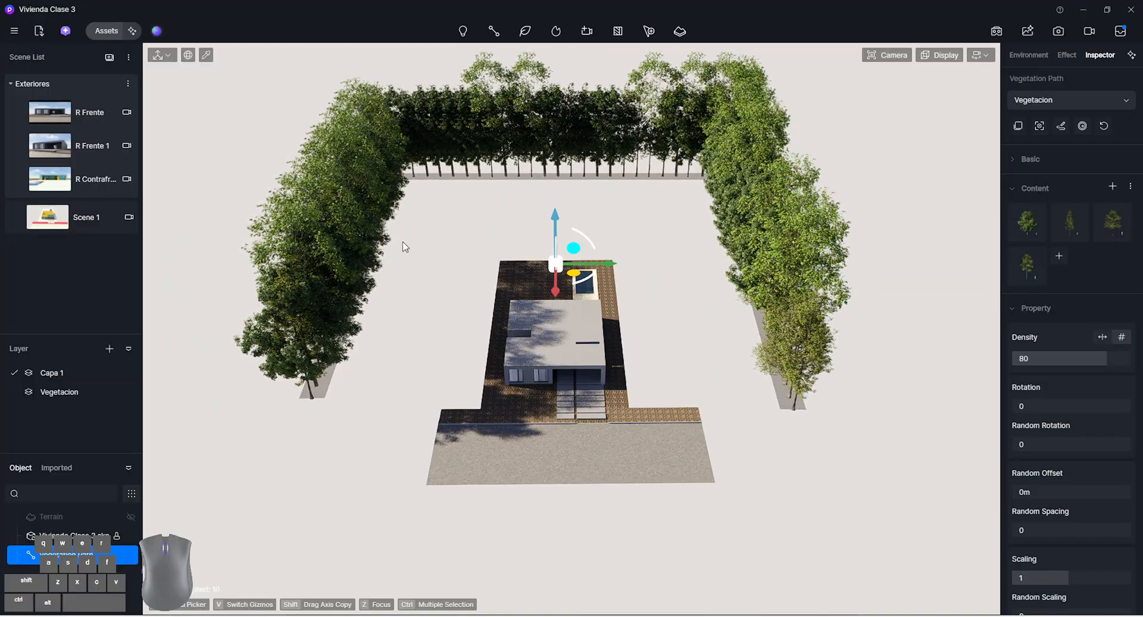
right_drag(455, 315, 457, 309)
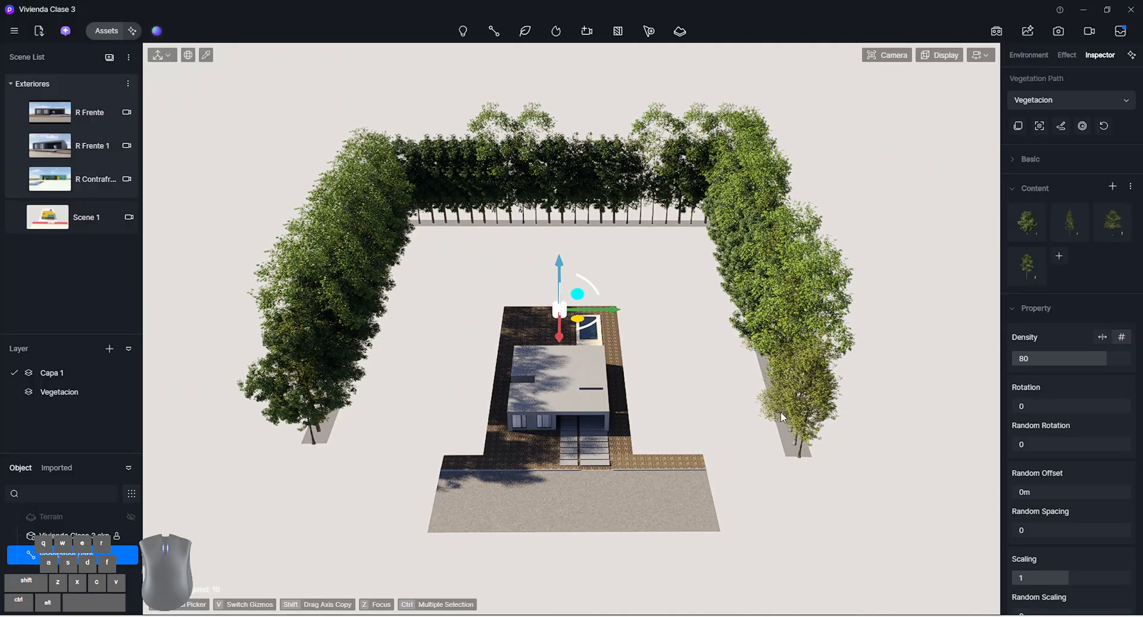
right_drag(781, 412, 756, 391)
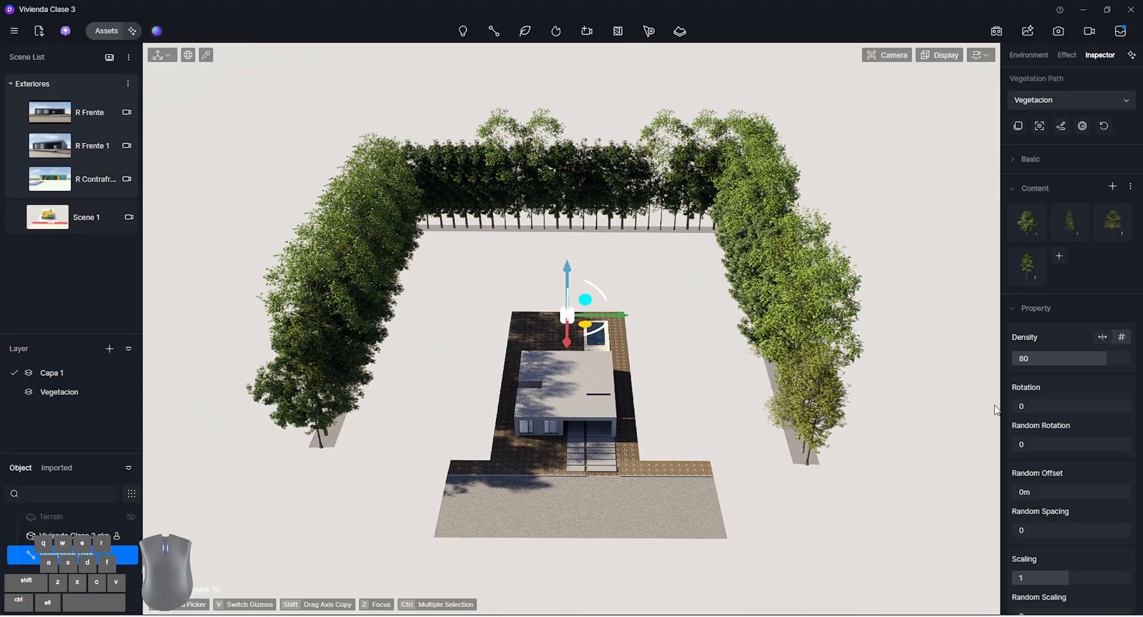
Set the vegetation path's rotation to 180 and its random rotation to 1
click(1082, 411)
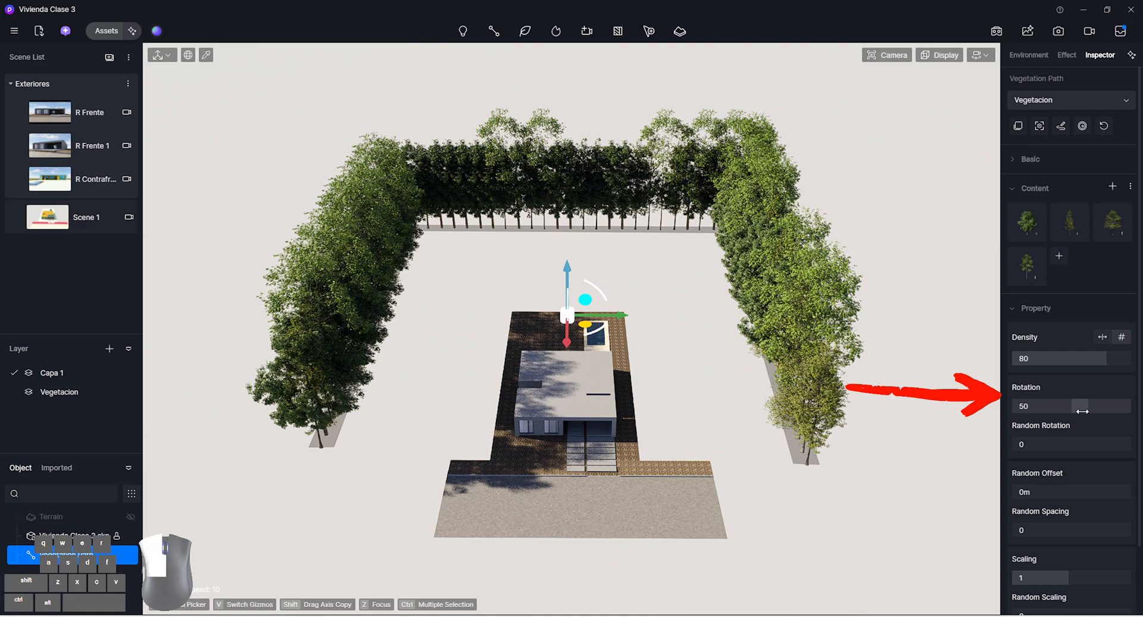
drag(1082, 410, 1140, 411)
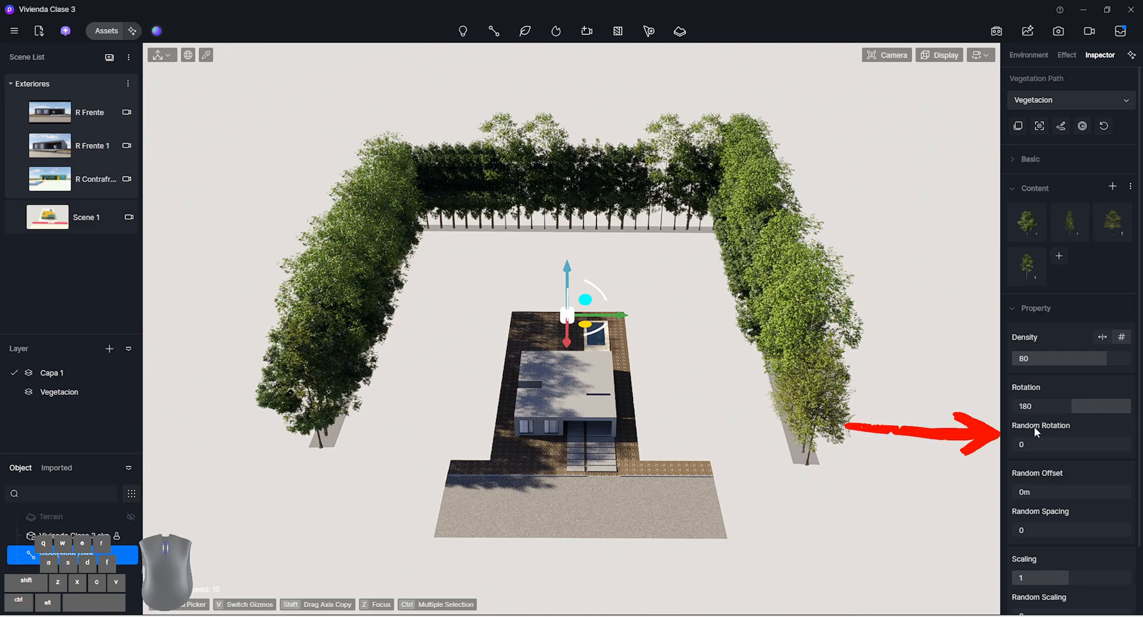
drag(1022, 444, 1114, 450)
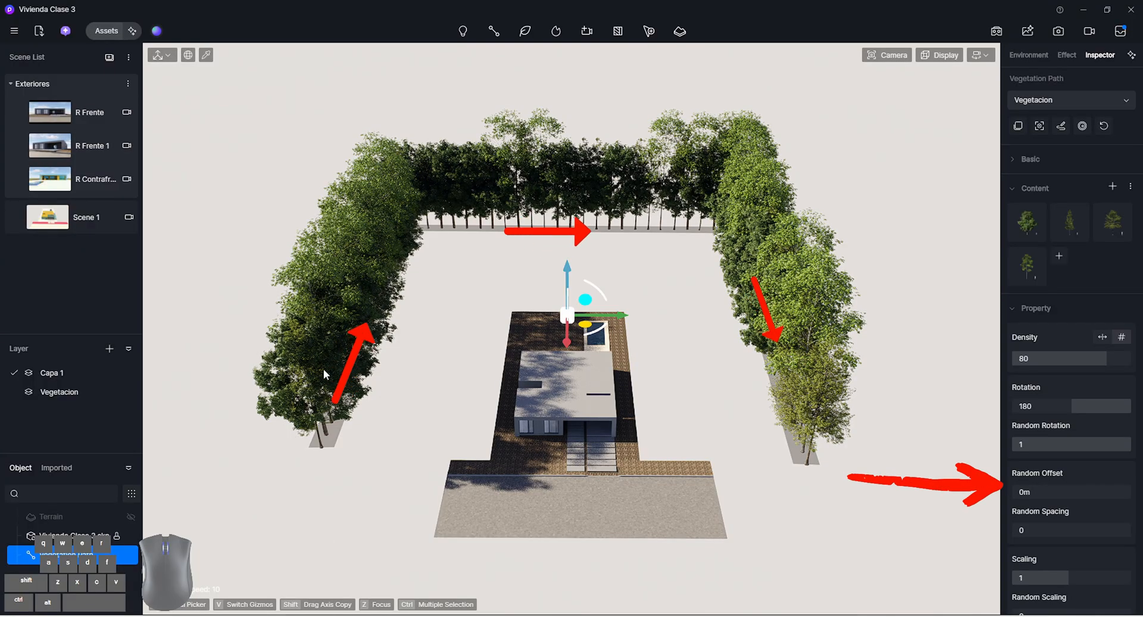
Try a random offset of 5 m on the vegetation path and reset it to 0 m
click(1041, 494)
key(Return)
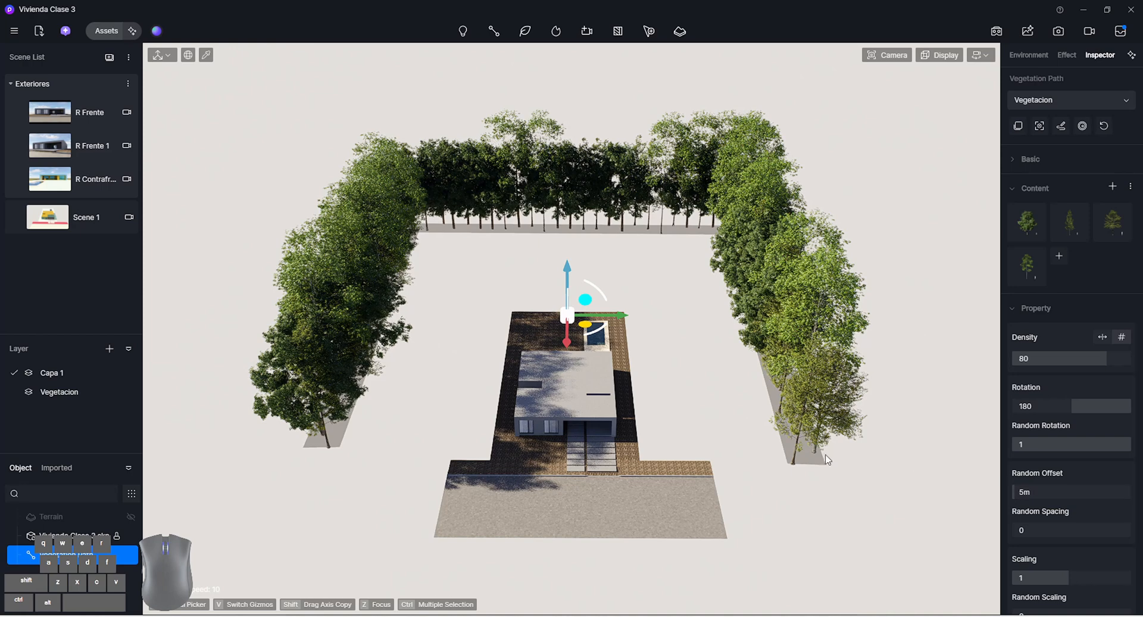
drag(1080, 489, 1047, 490)
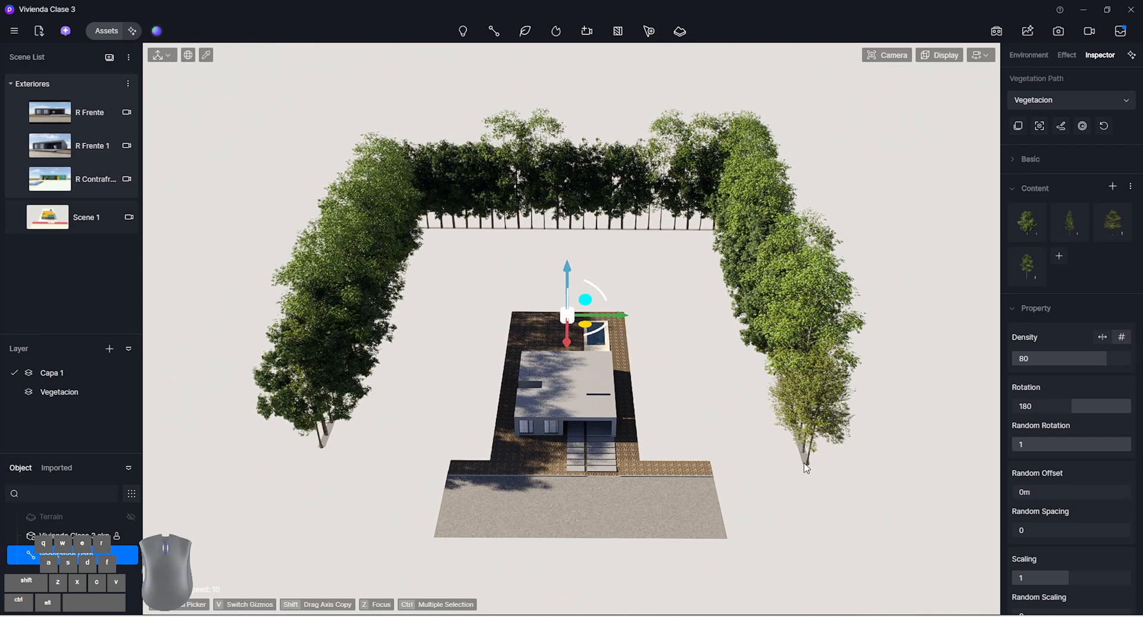
Set the vegetation path's random offset to 5 m and increase it to about 39.48 m
click(1029, 489)
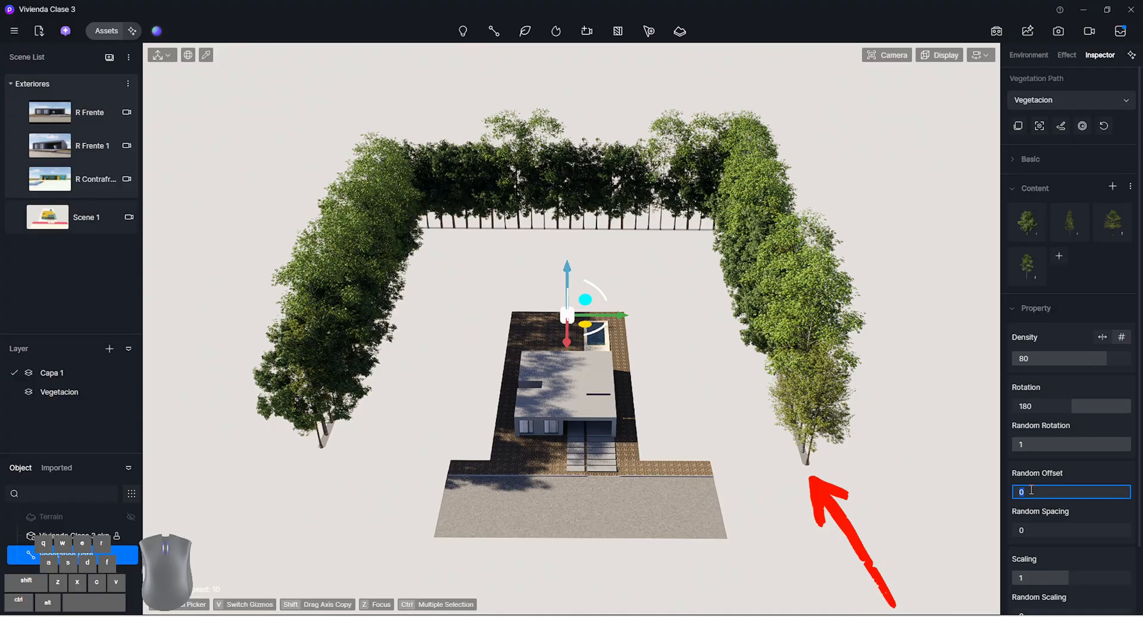
text(5)
key(Return)
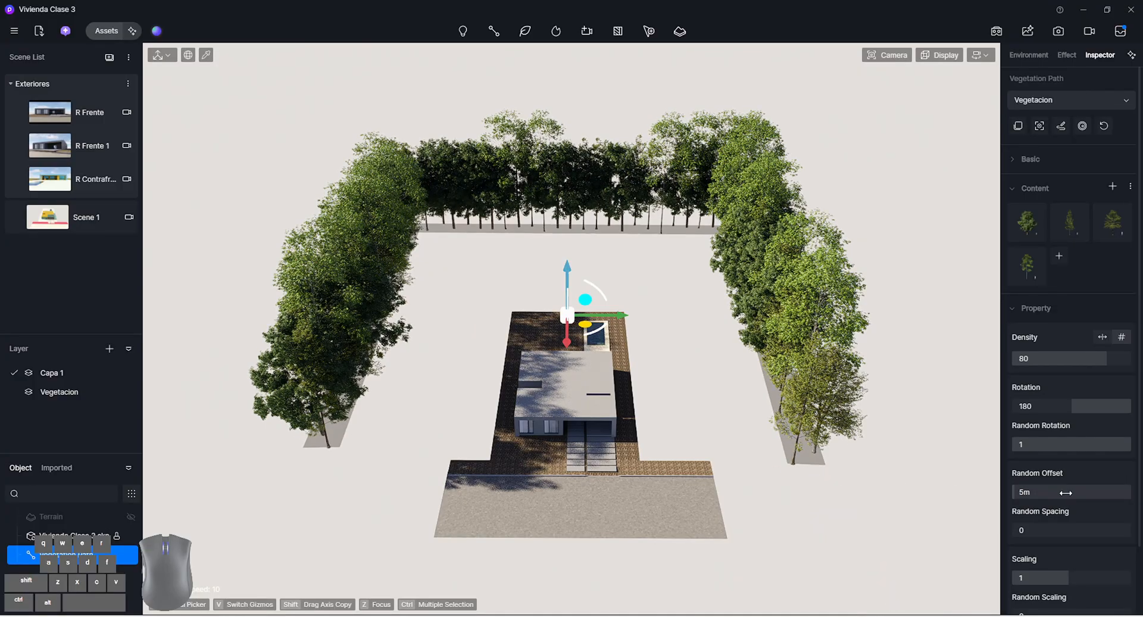
drag(1025, 491, 1049, 493)
drag(587, 332, 582, 333)
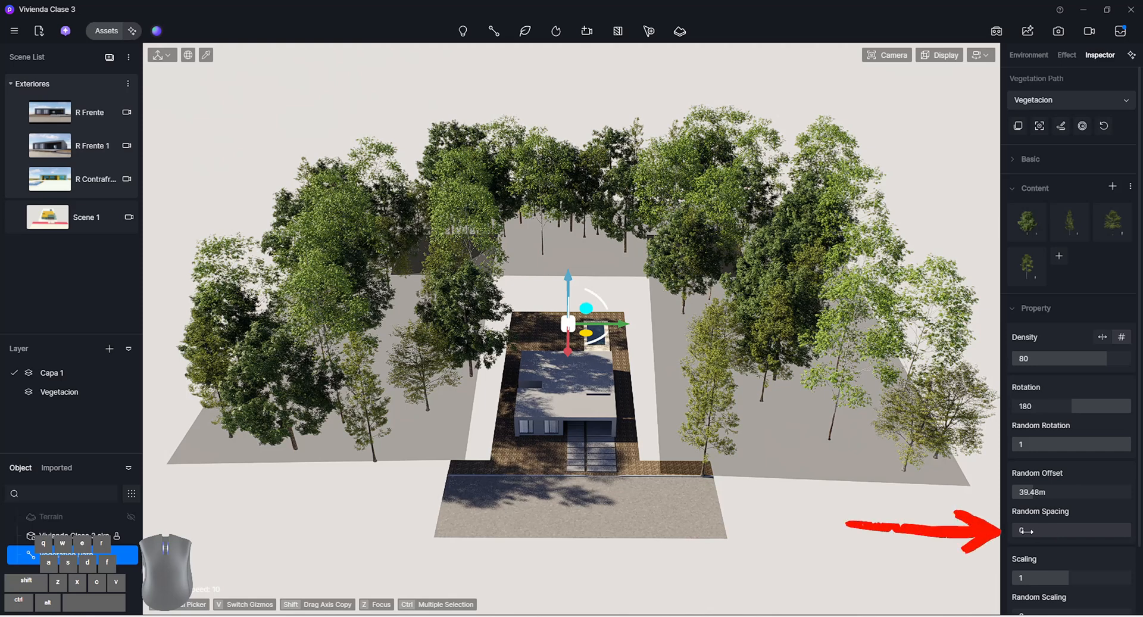
Try a random spacing of 1 on the path, and reset both random offset and random spacing to 0
drag(1023, 531, 1047, 530)
drag(1125, 529, 1122, 529)
drag(1085, 496, 1062, 497)
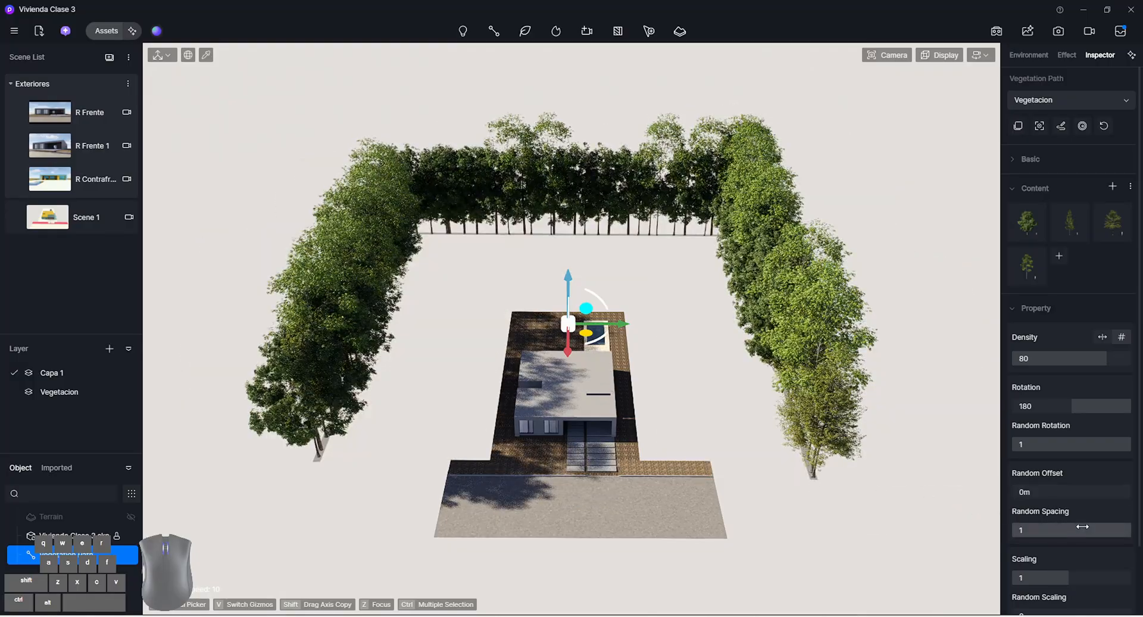
drag(1024, 529, 880, 520)
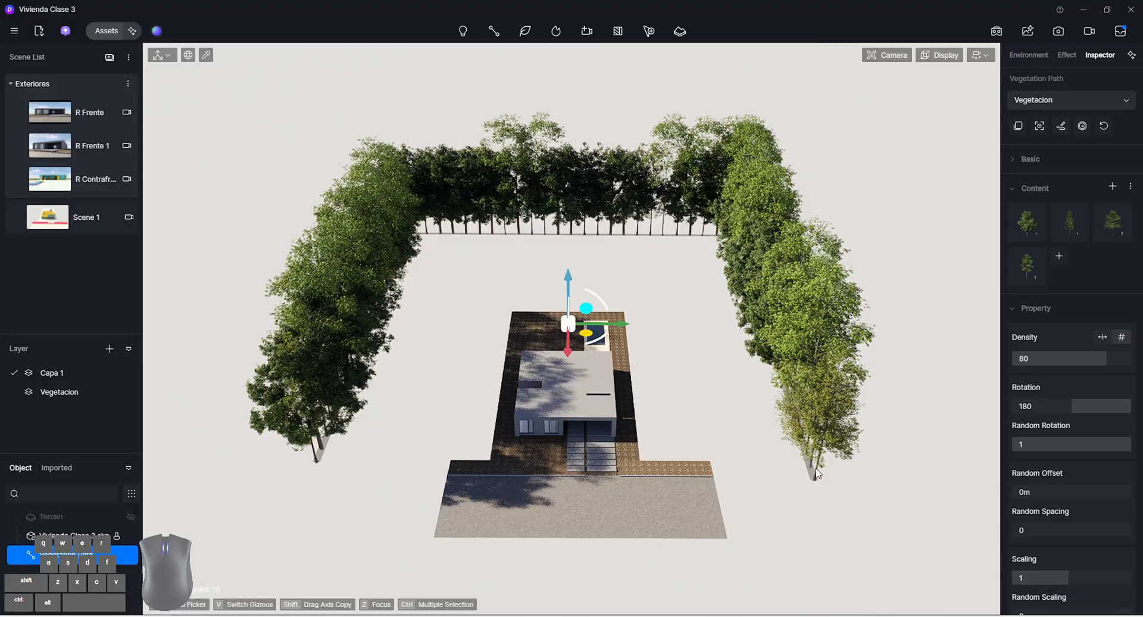
Keep the path's density set By Quantity and set its random spacing to 1
click(1106, 340)
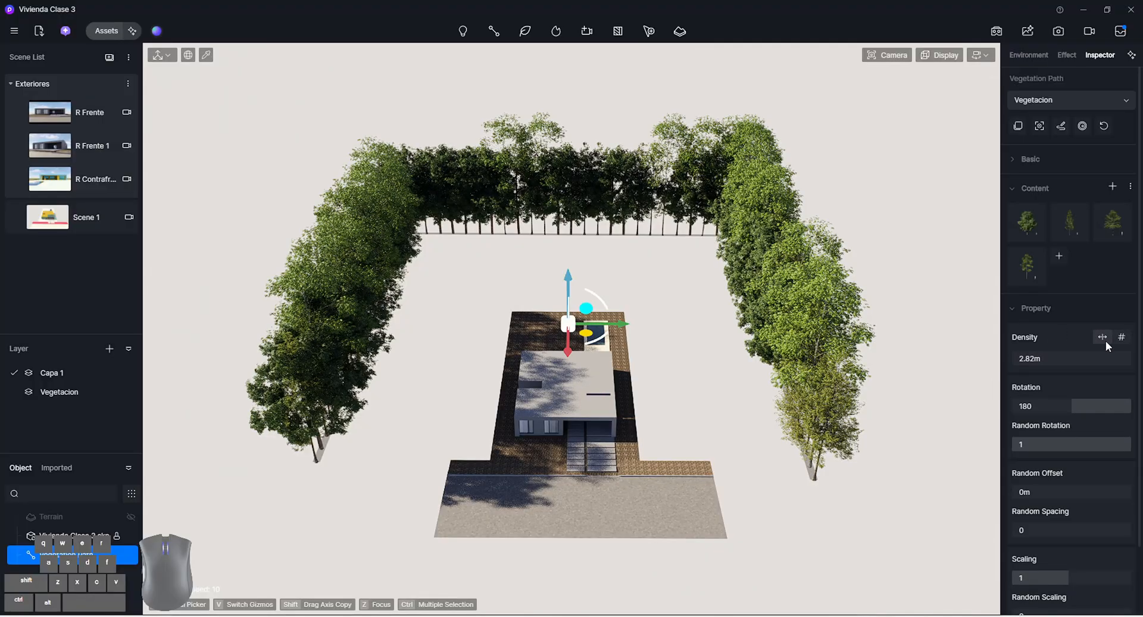
click(1116, 340)
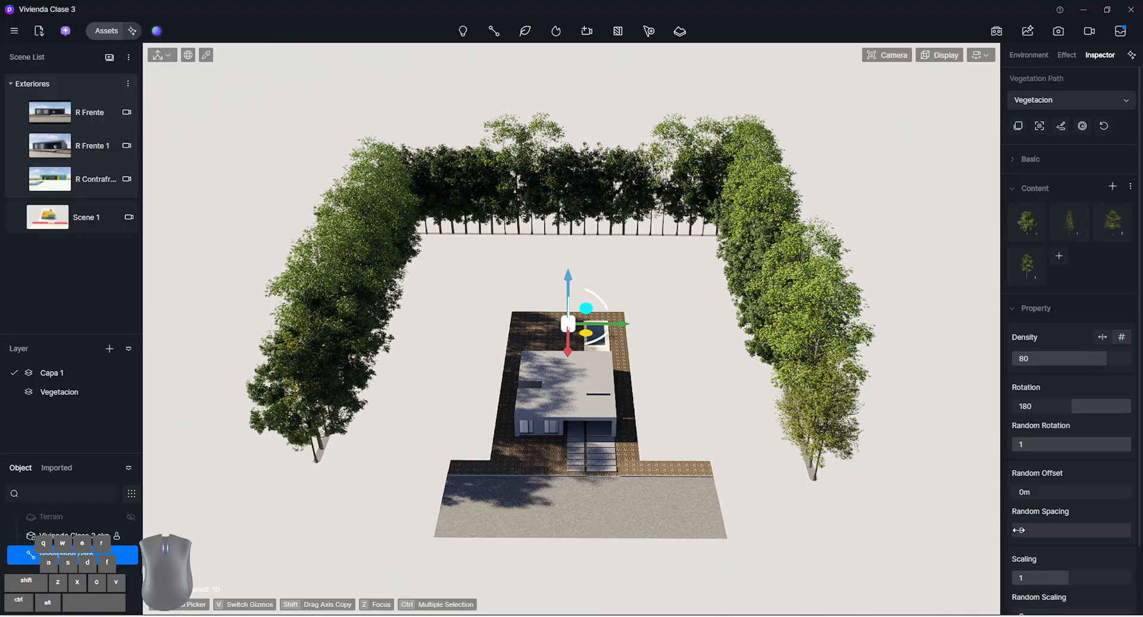
drag(1018, 530, 1142, 530)
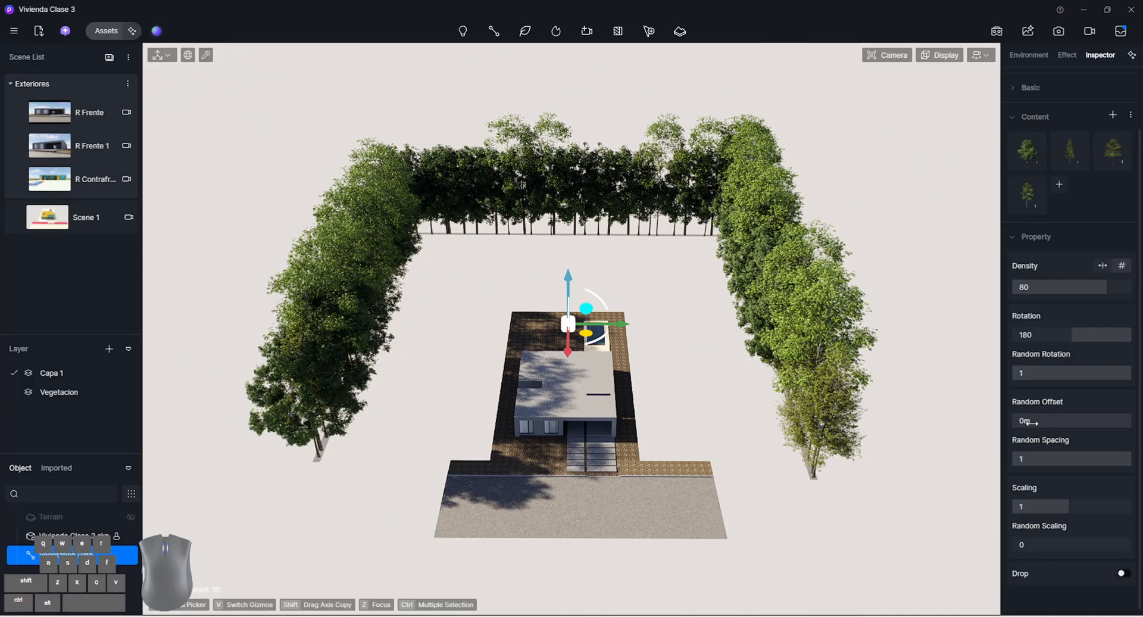
Set the vegetation path's random offset to 40 m
drag(1028, 421, 1049, 420)
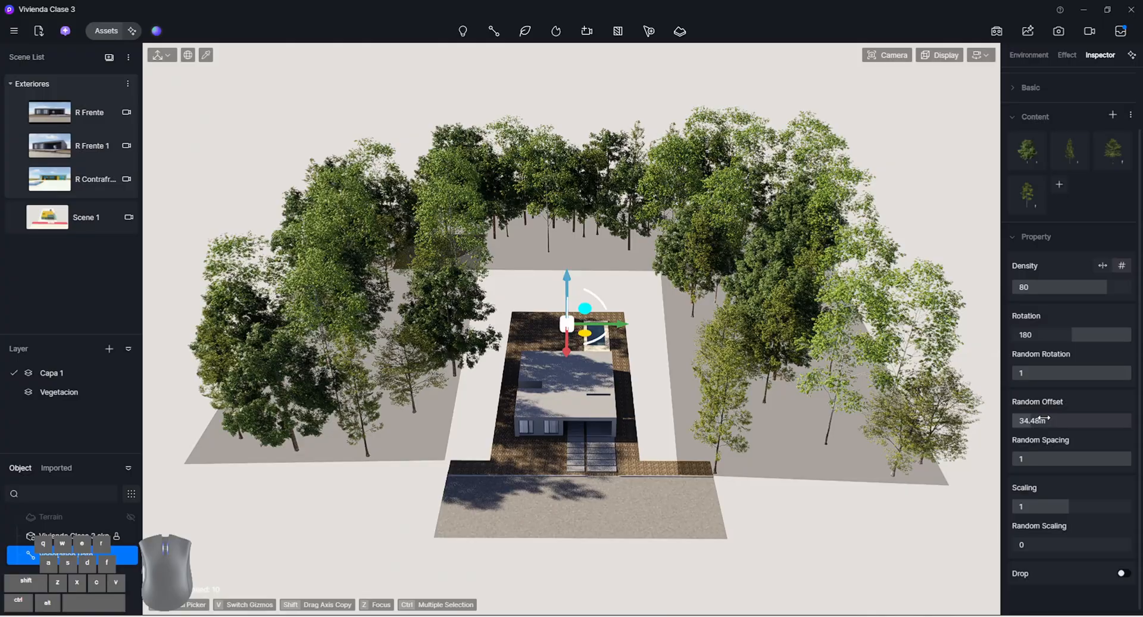
drag(1045, 420, 1047, 420)
click(1038, 422)
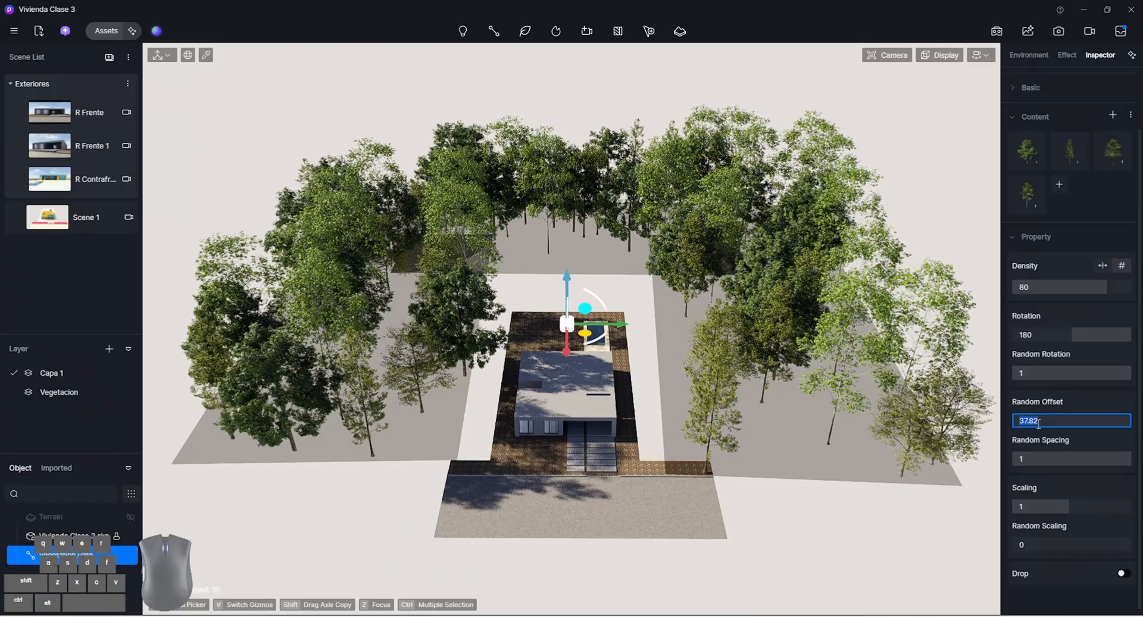
text(40)
key(Return)
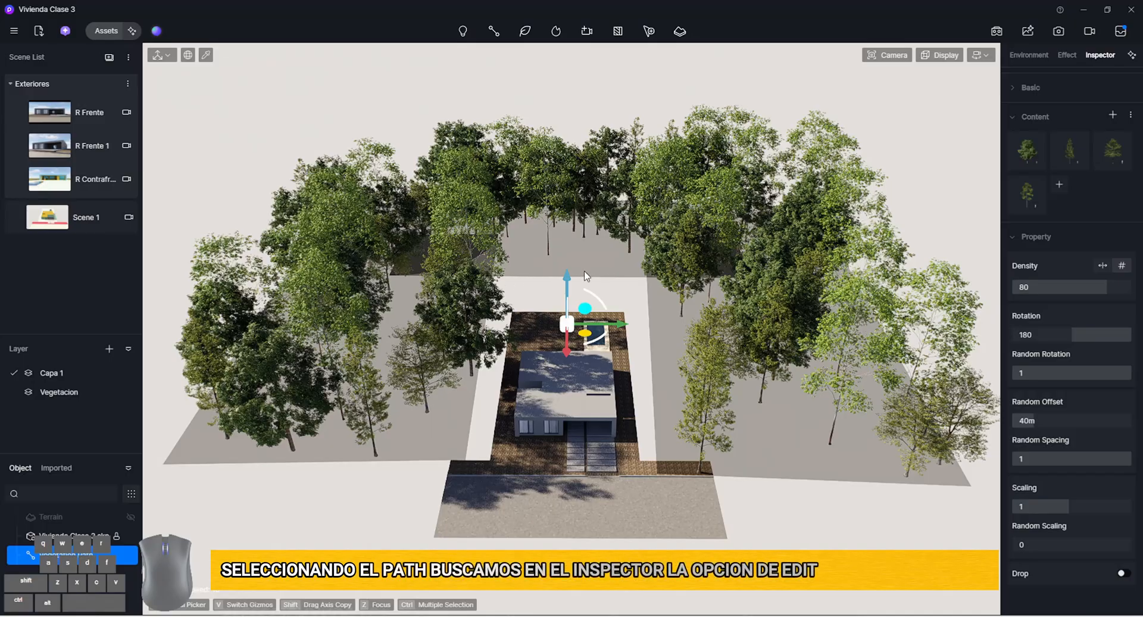
Edit the vegetation path by moving its front end node near the street to about X 28719, Y 51290, and finish editing
scroll(1064, 169, up, 2)
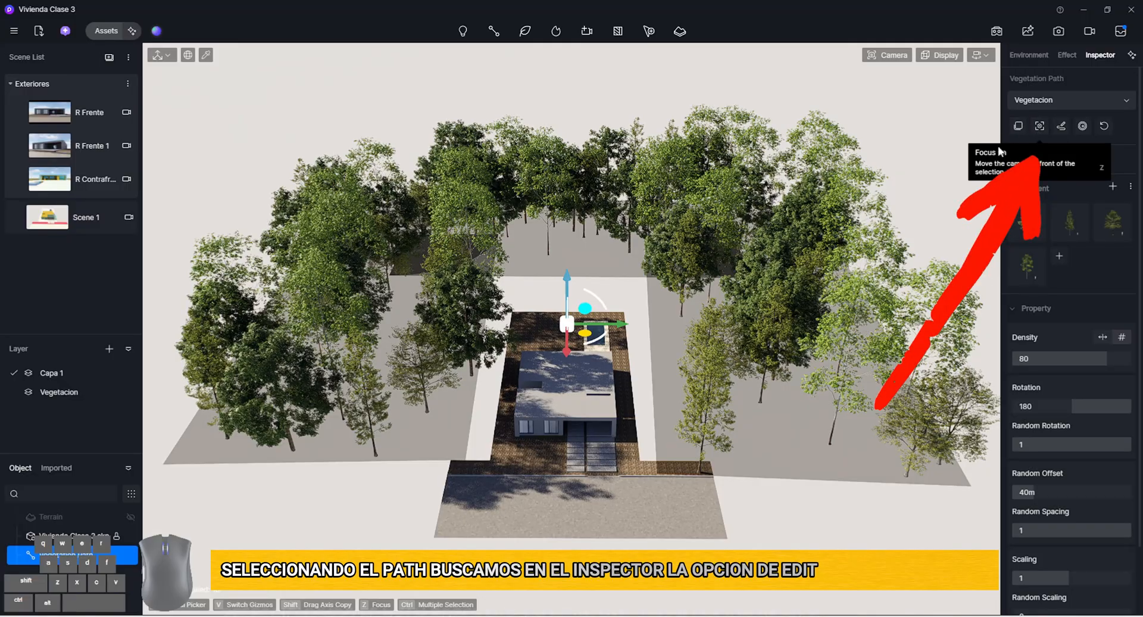
click(1039, 126)
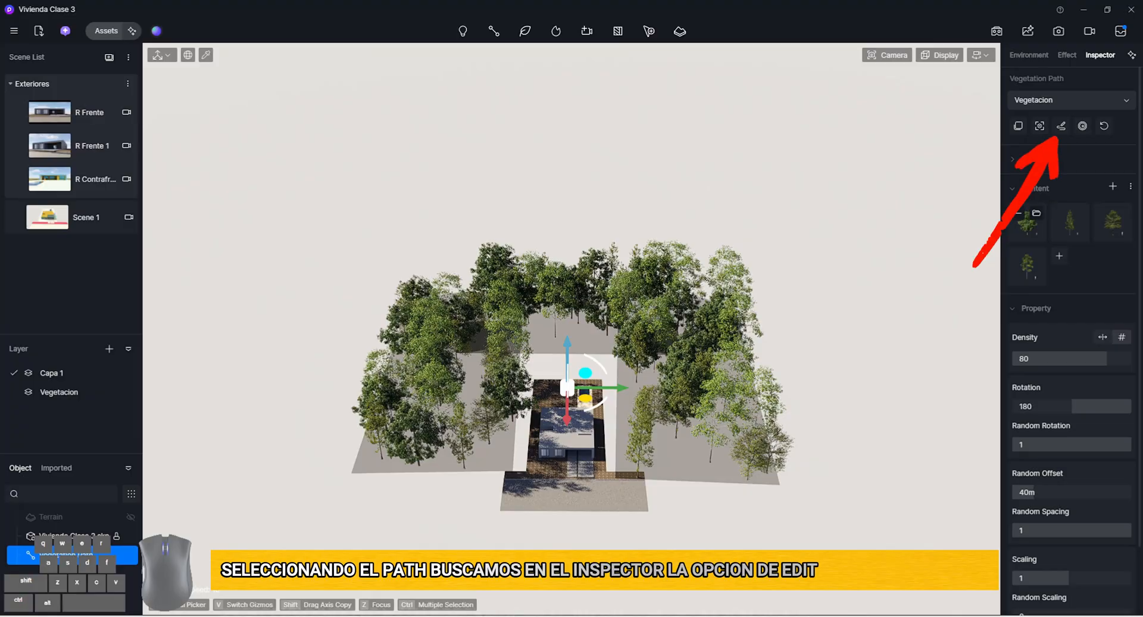
click(1063, 125)
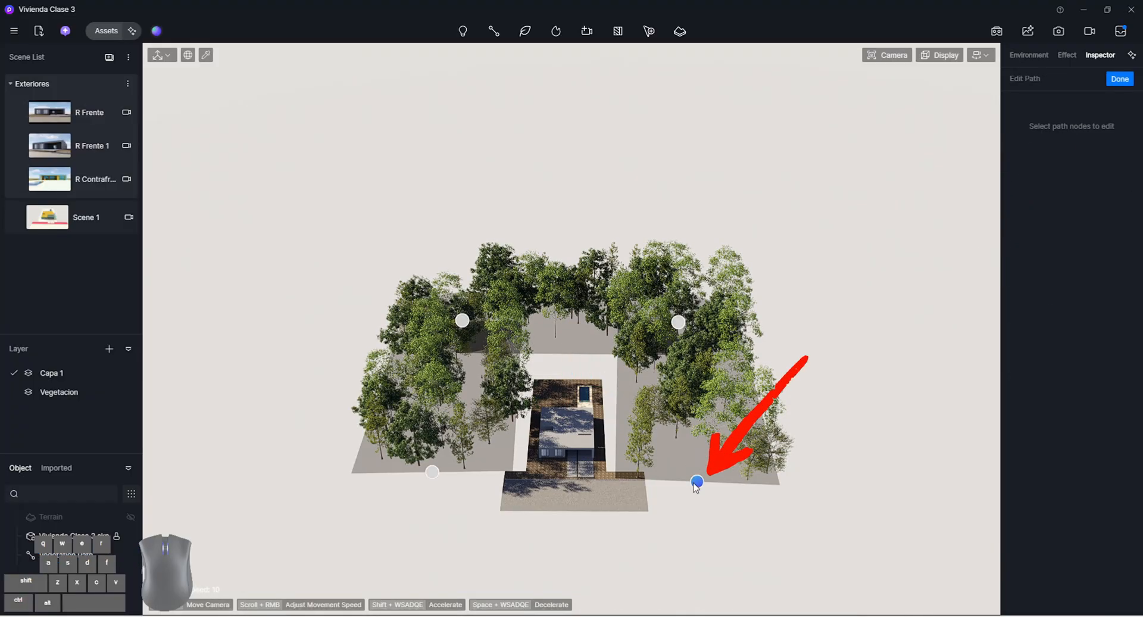
drag(694, 483, 710, 471)
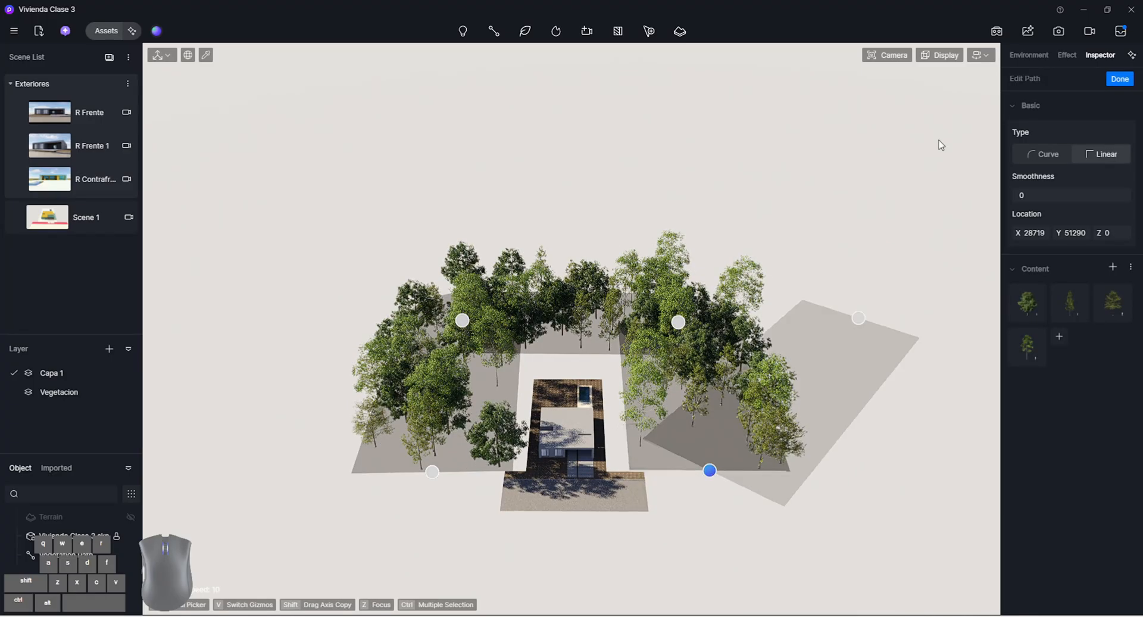
click(1119, 79)
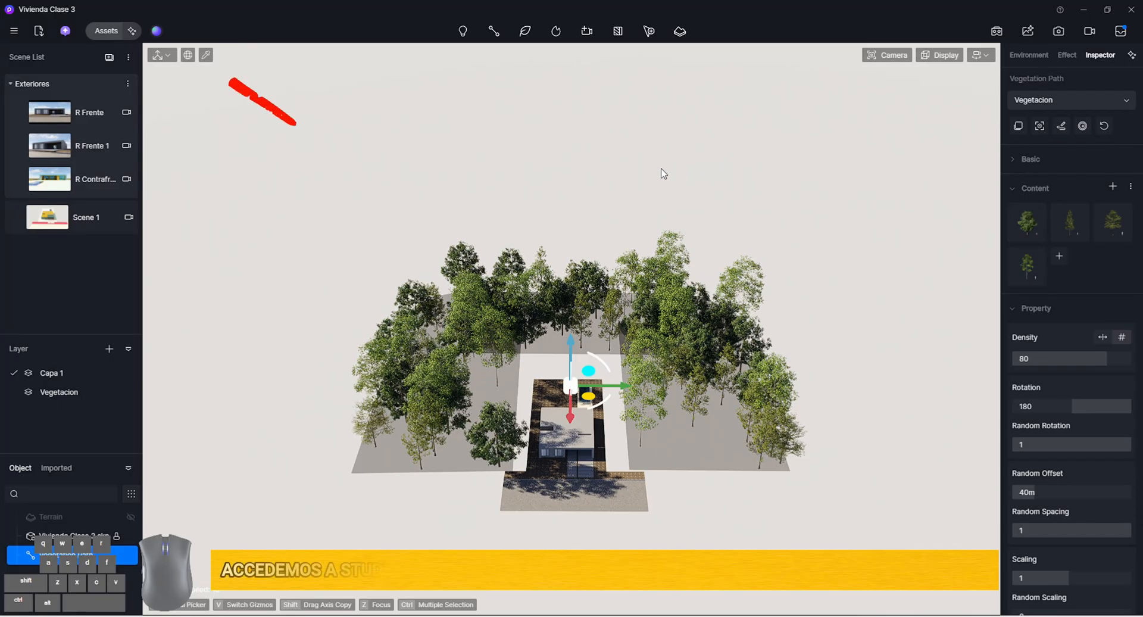
Open the Path folder of the My Space presets in Studio and look through its saved presets
click(157, 31)
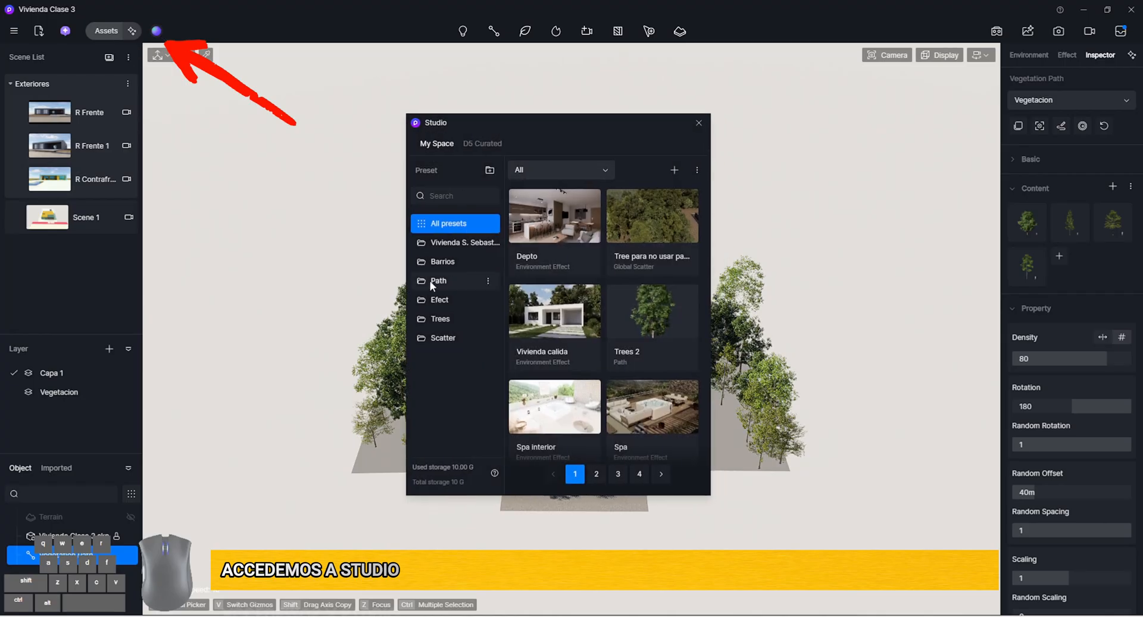
click(430, 281)
drag(559, 127, 507, 120)
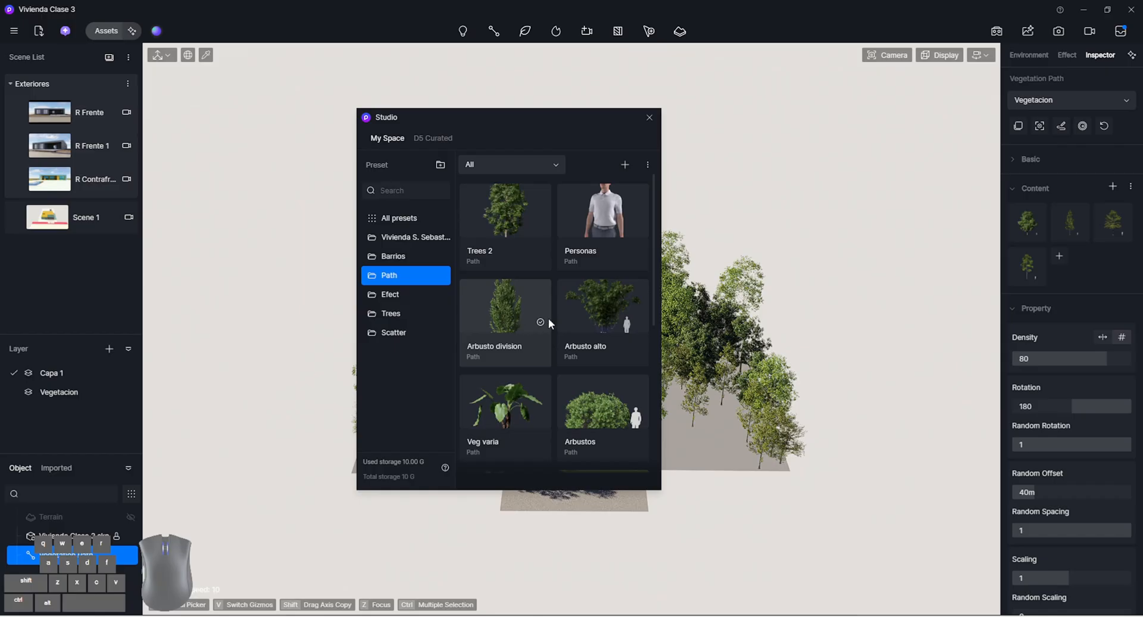
scroll(631, 308, down, 3)
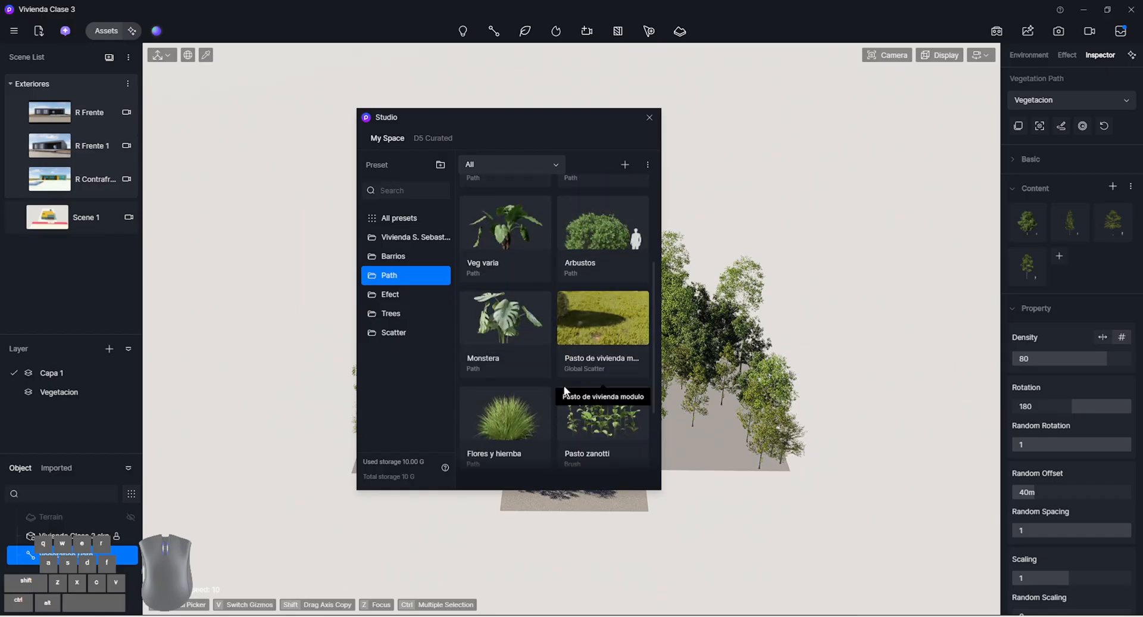
scroll(511, 416, down, 3)
scroll(574, 384, up, 5)
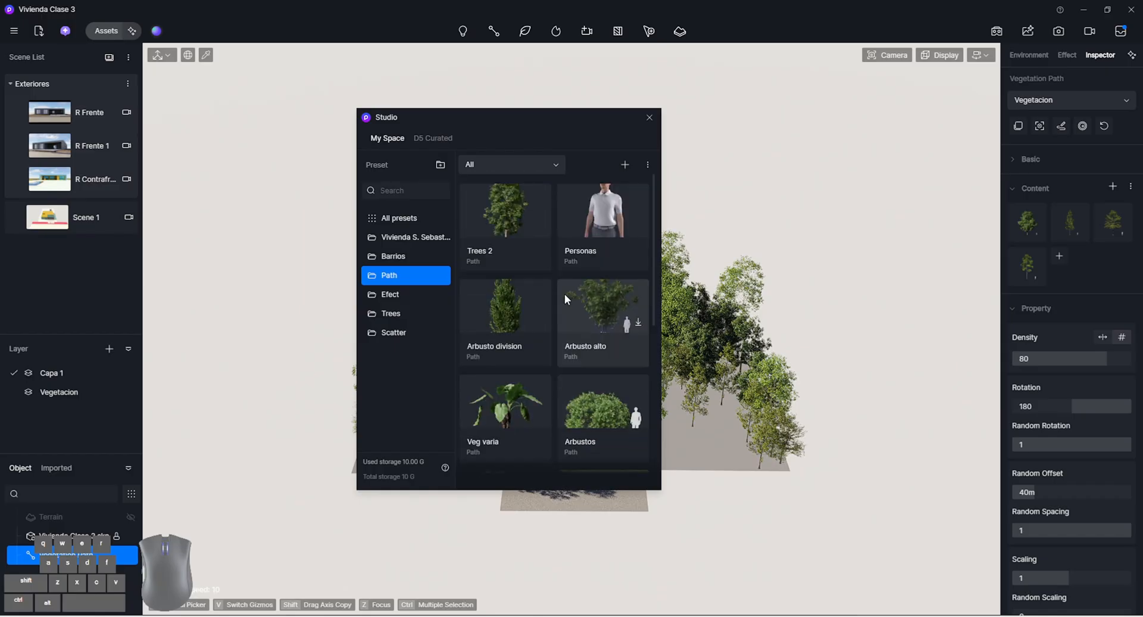
Draw a second vegetation path from the Trees 2 preset as a straight row behind the house and finish editing it
drag(505, 116, 341, 95)
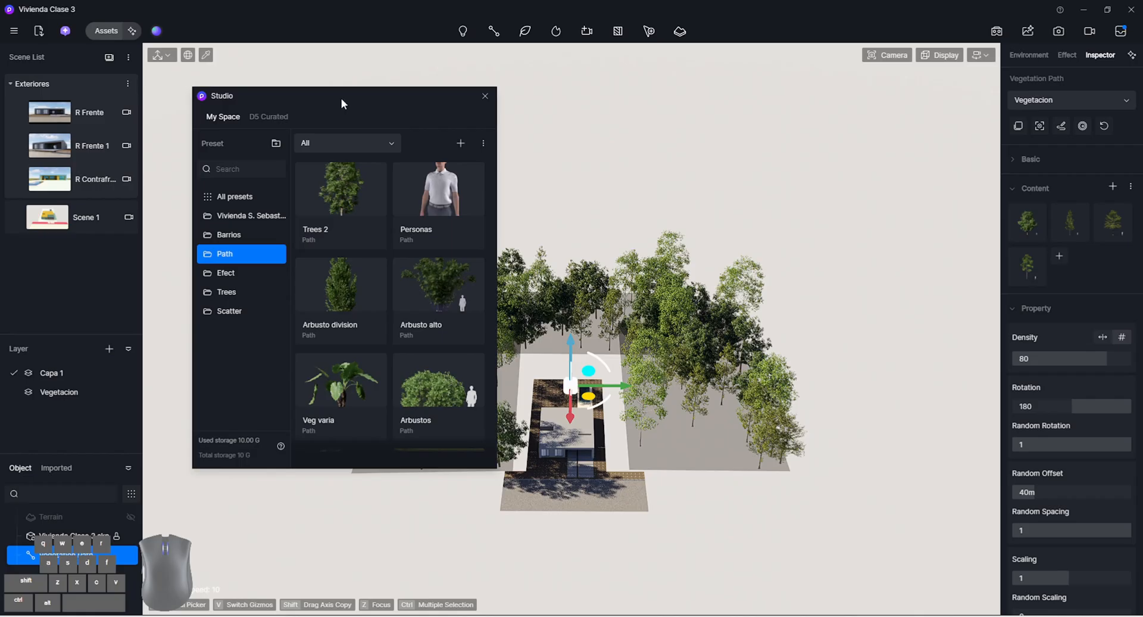
click(352, 180)
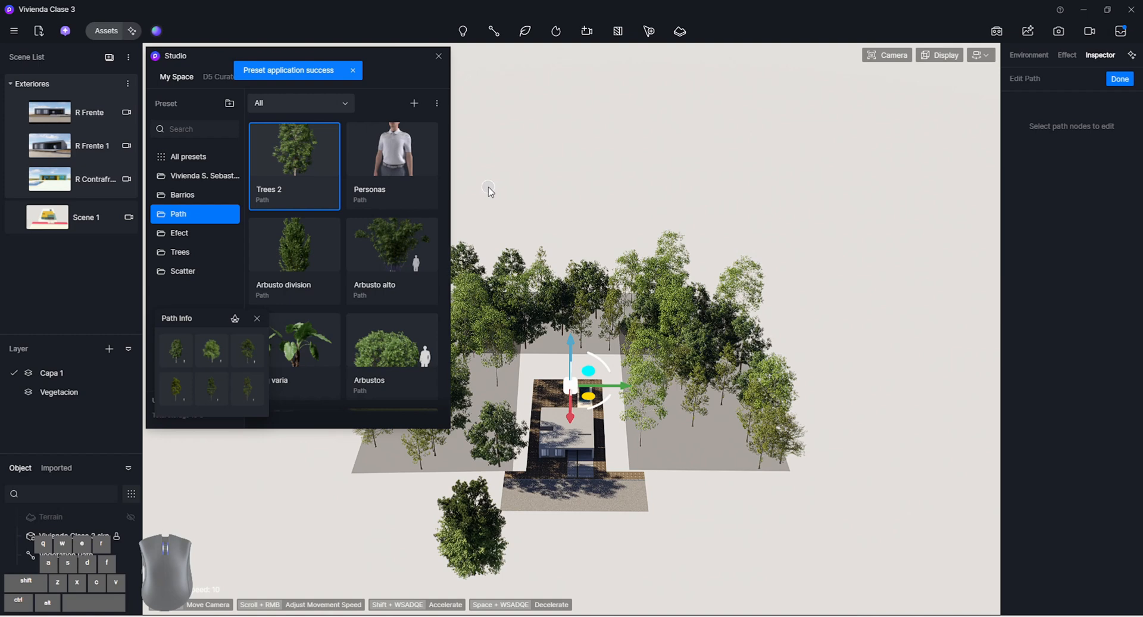
click(488, 187)
click(835, 191)
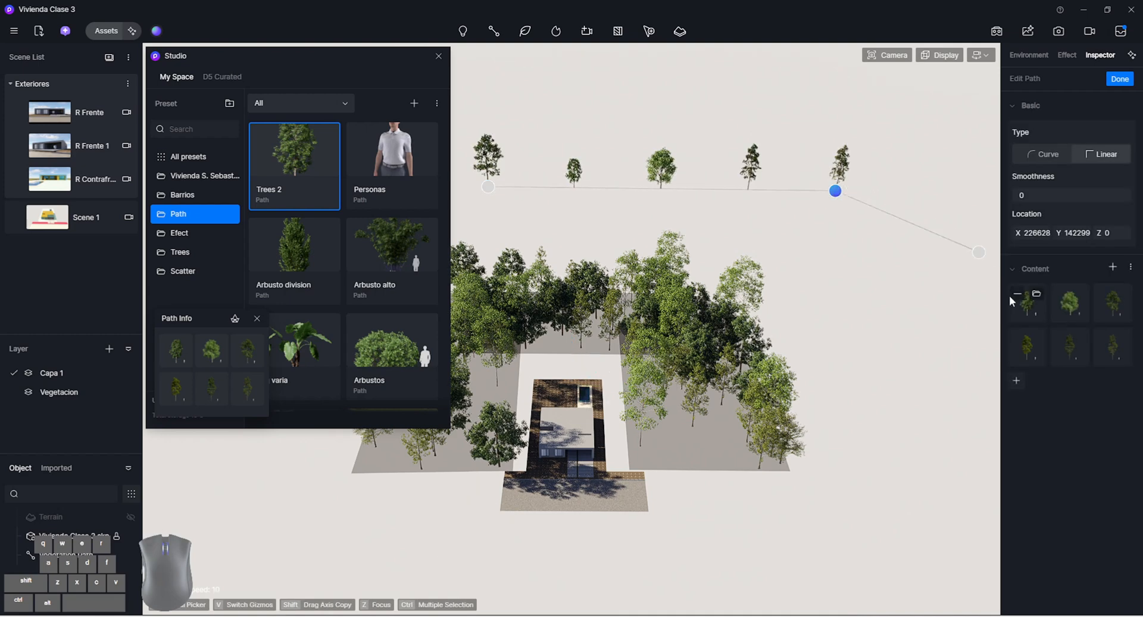
click(1119, 79)
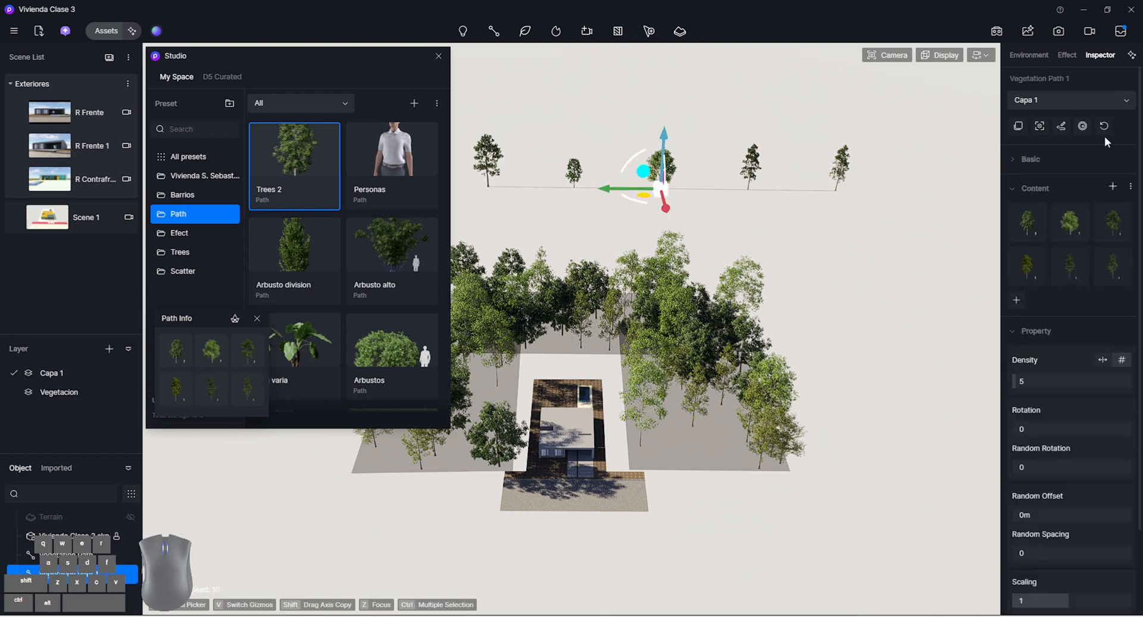
Set the second path to density 33, rotation 153, random rotation 0.42, random offset 74.68 m, scaling 1.26 and random scaling 0.55
drag(1017, 381, 1049, 380)
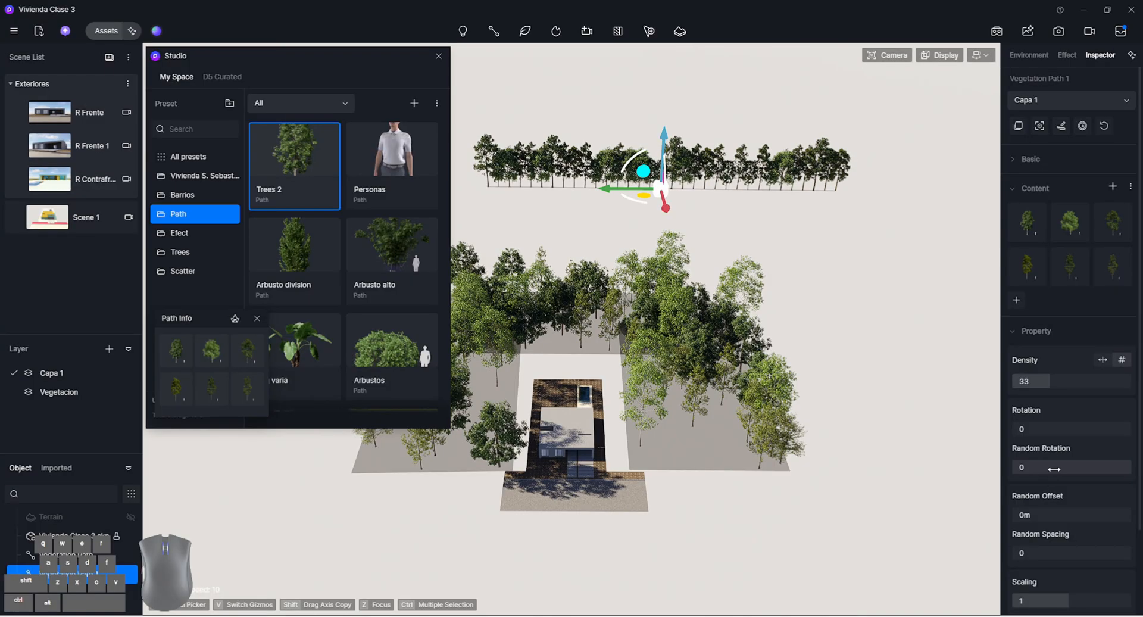
drag(1053, 469, 1061, 466)
drag(1036, 429, 1071, 428)
drag(1036, 514, 1076, 539)
scroll(1087, 538, down, 2)
drag(1068, 500, 1083, 500)
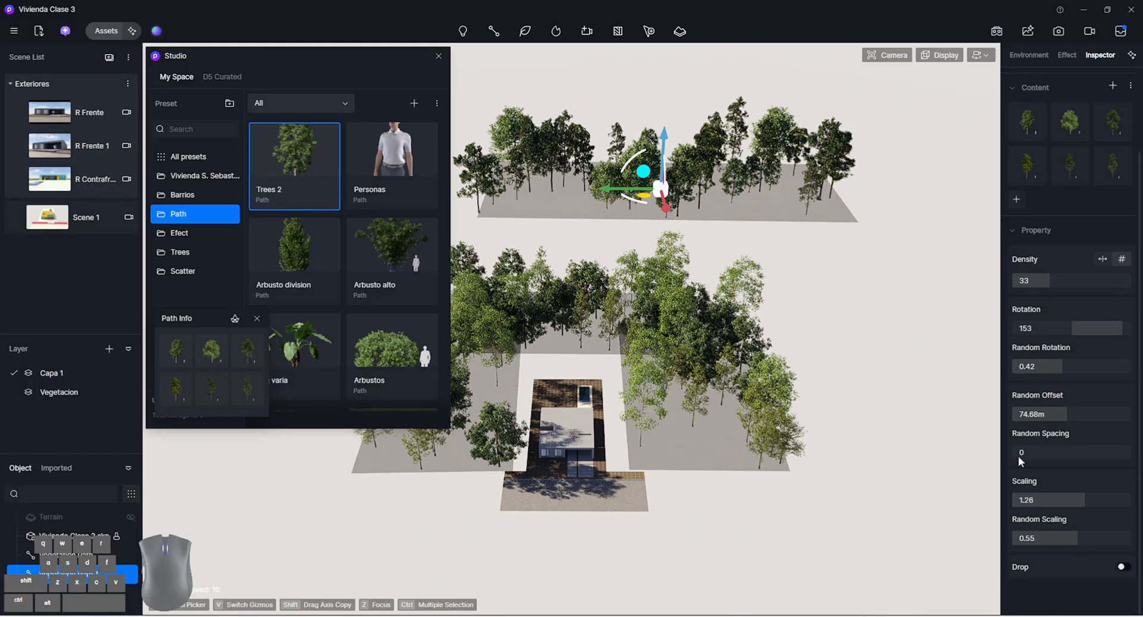
Examine the spread and variety of the second path's trees up close, and close Studio
key(shift+w)
mouse_move(677, 299)
right_down()
mouse_move(691, 271)
mouse_move(676, 286)
right_up()
key(shift+w)
key(shift+q)
scroll(641, 282, up, 2)
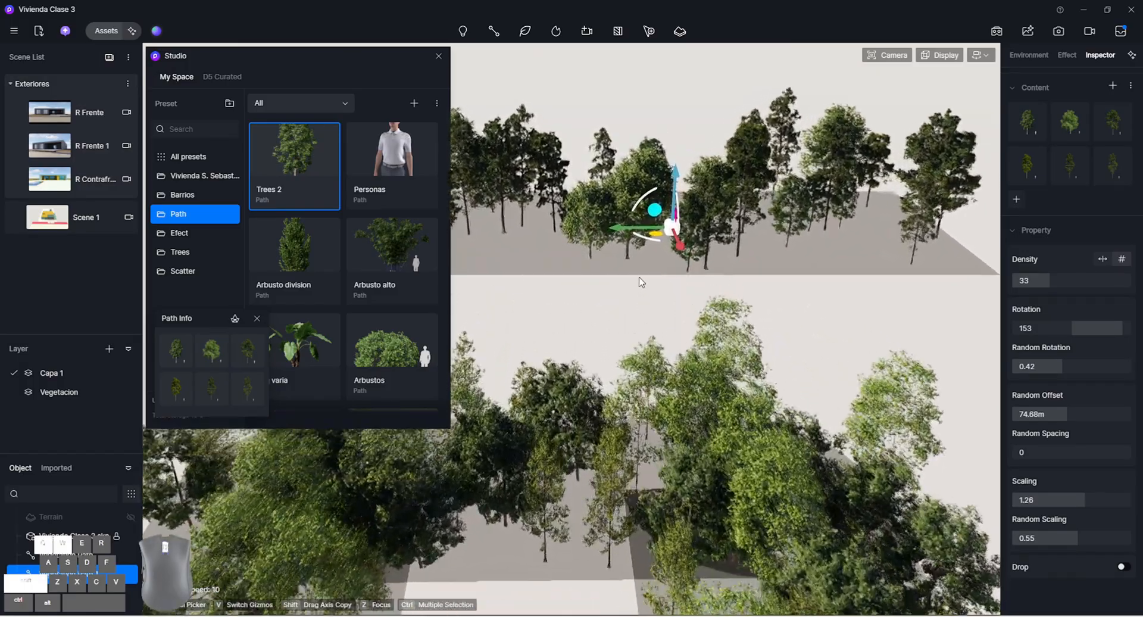
key(shift+w)
right_drag(626, 244, 703, 290)
key(s)
key(e)
key(w)
scroll(630, 261, down, 2)
key(s)
click(439, 56)
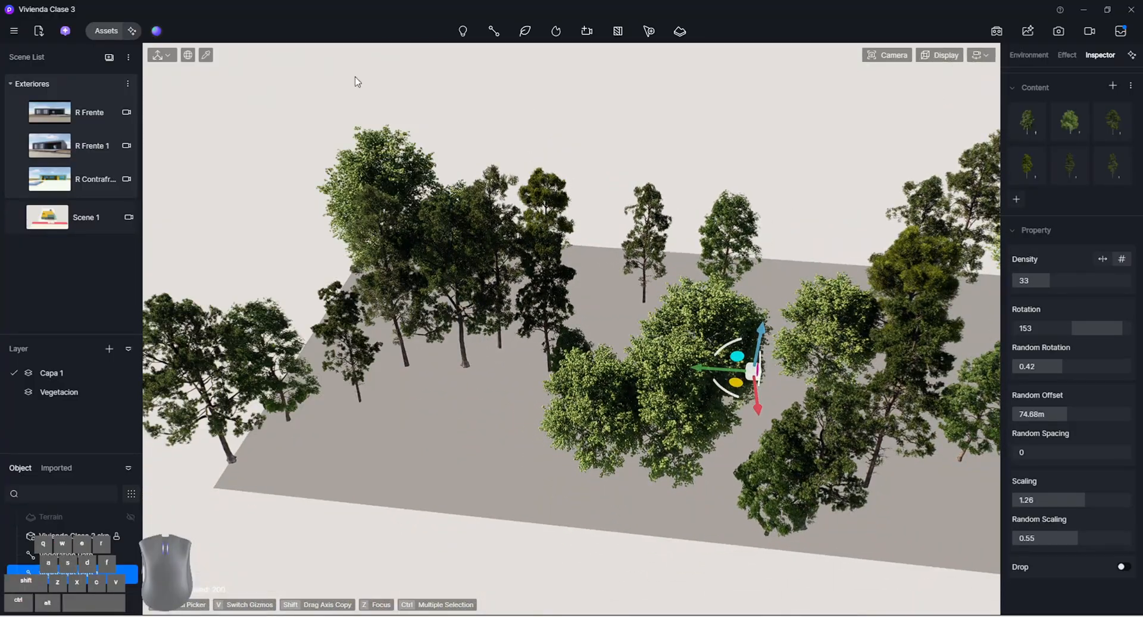
click(75, 217)
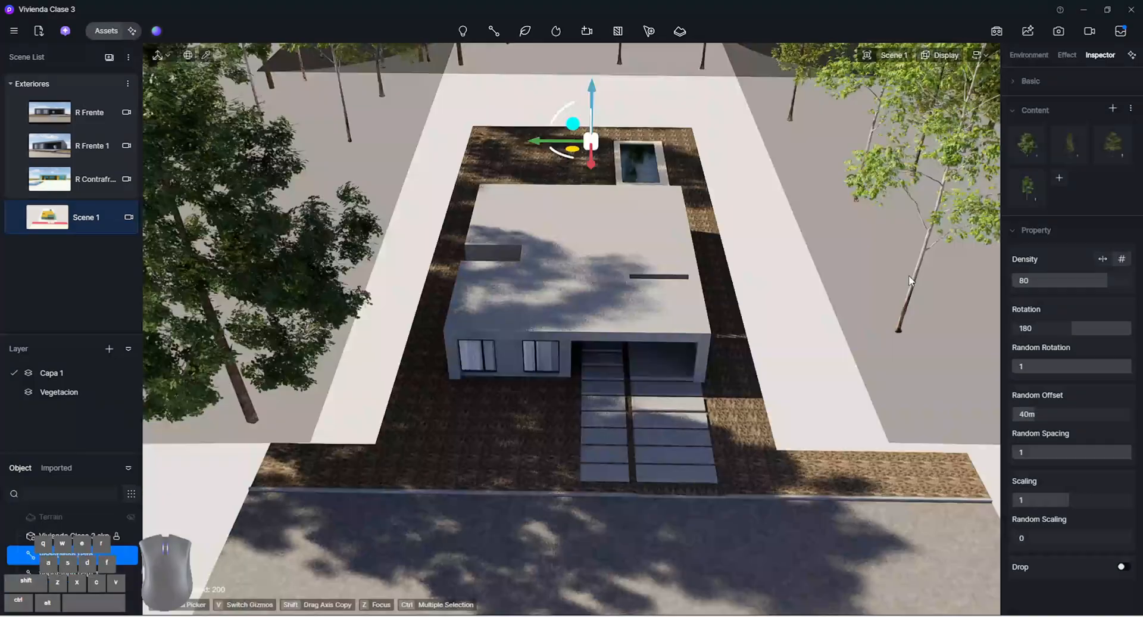
click(108, 31)
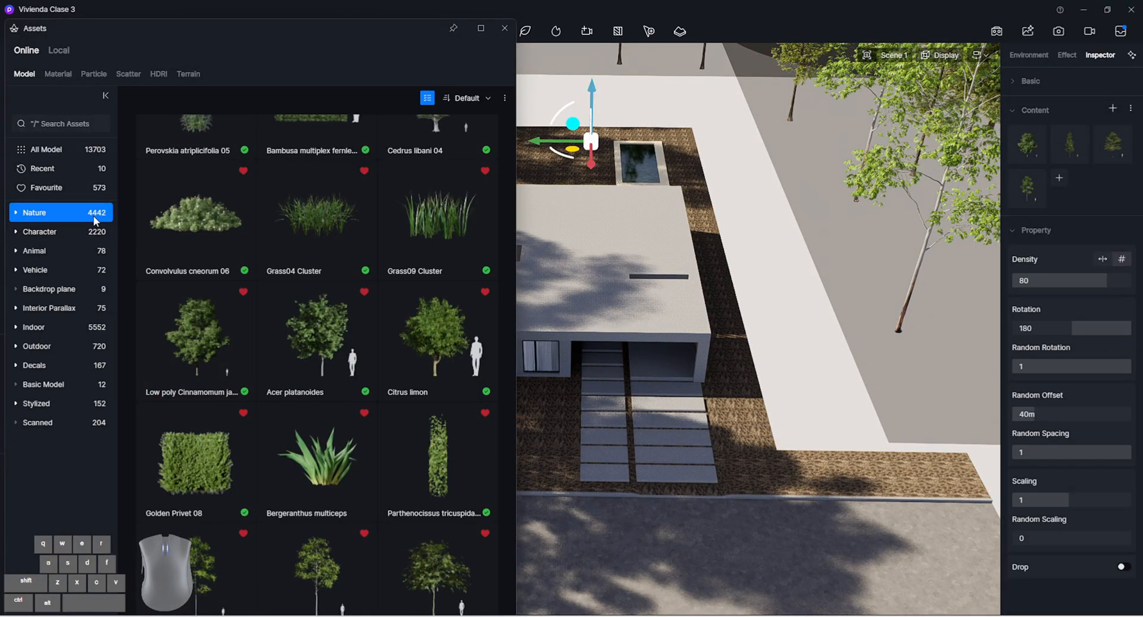
click(504, 28)
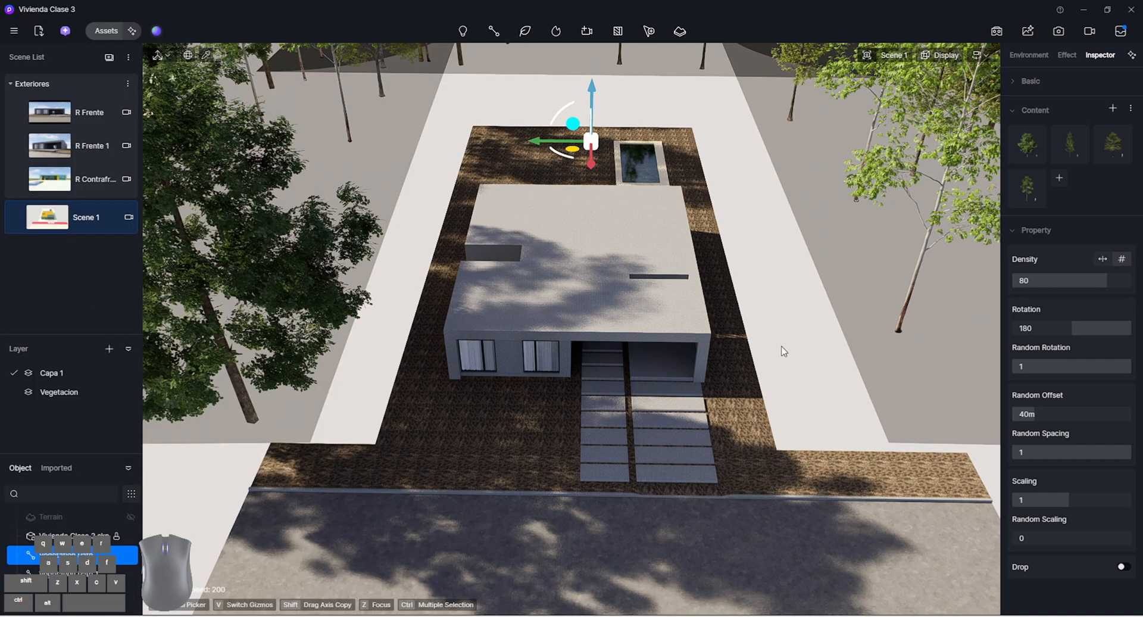
Focus the view on the house's vegetation path and delete the second tree path behind it
scroll(889, 327, down, 2)
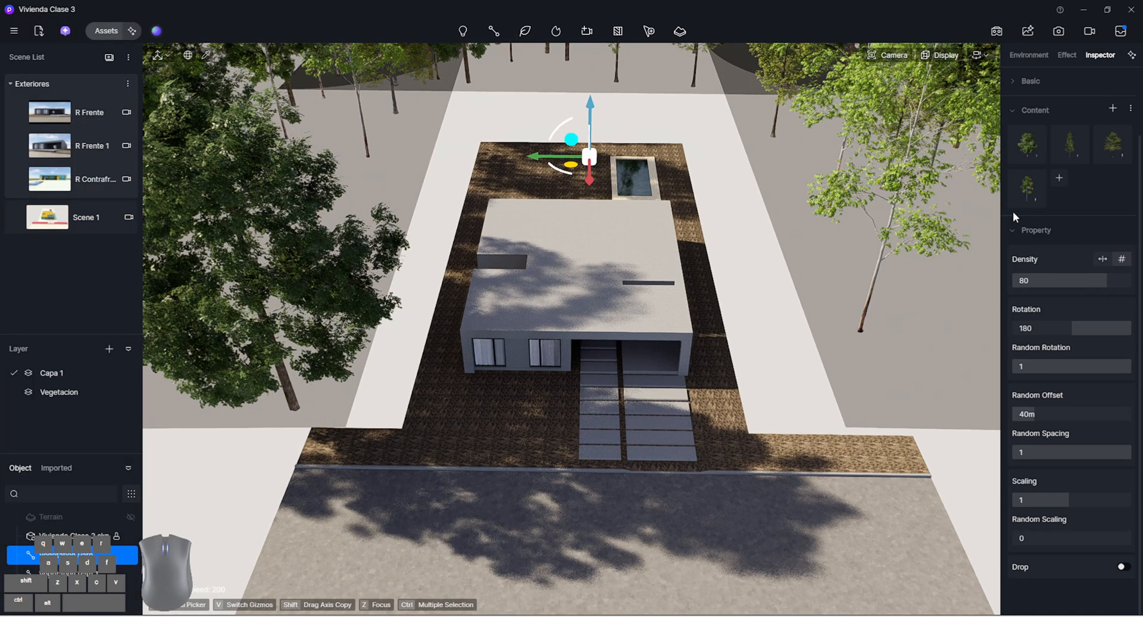
click(936, 243)
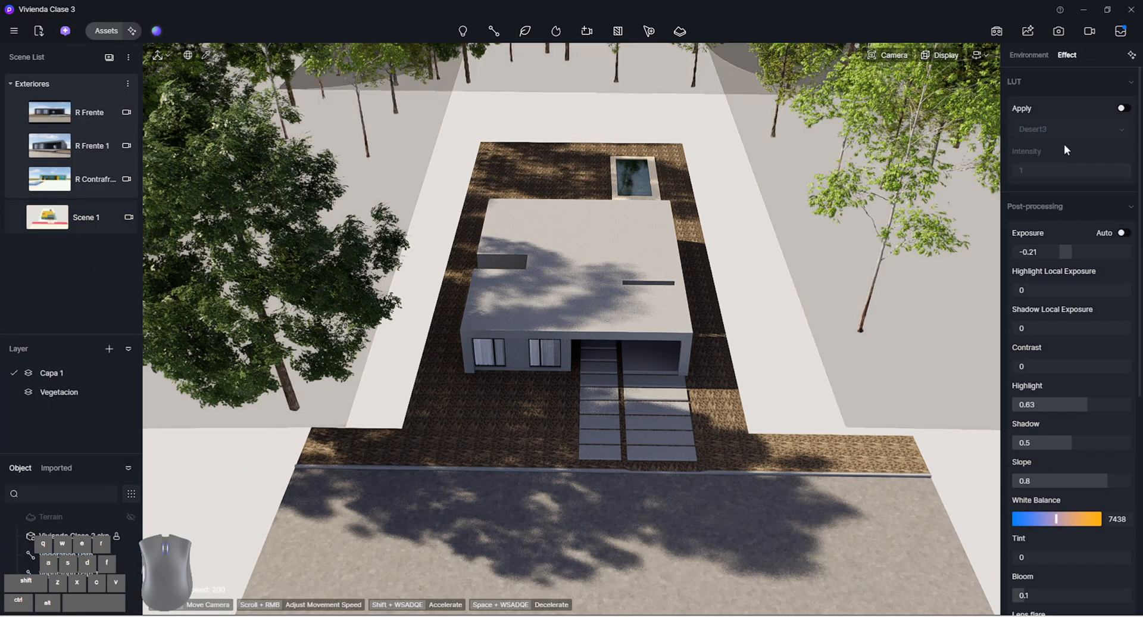
click(881, 245)
scroll(1081, 109, up, 1)
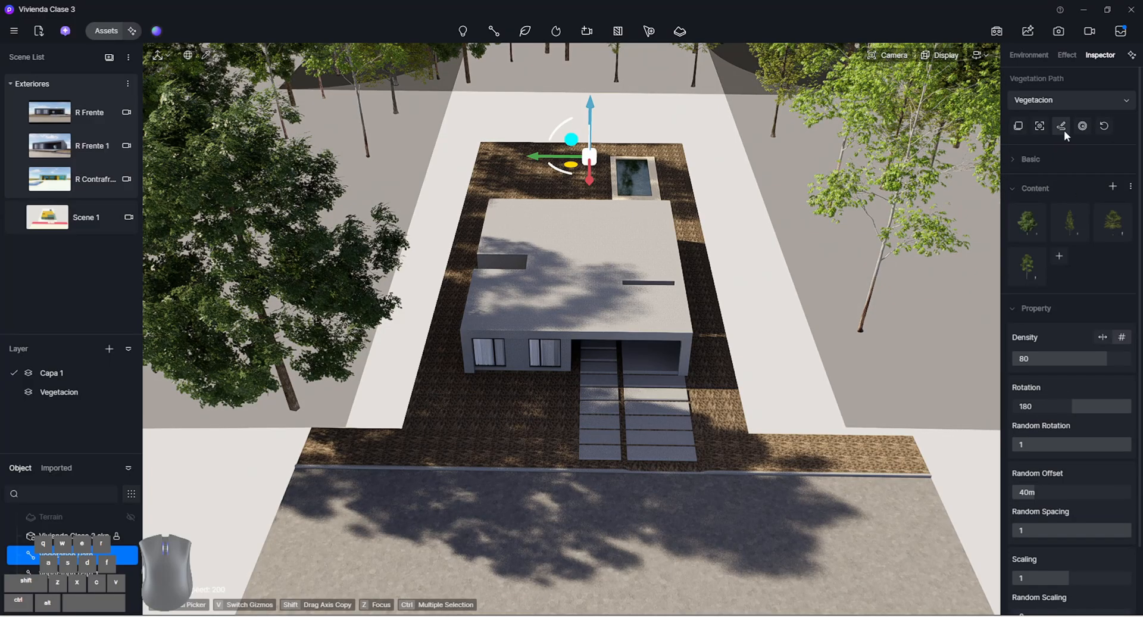
click(1041, 126)
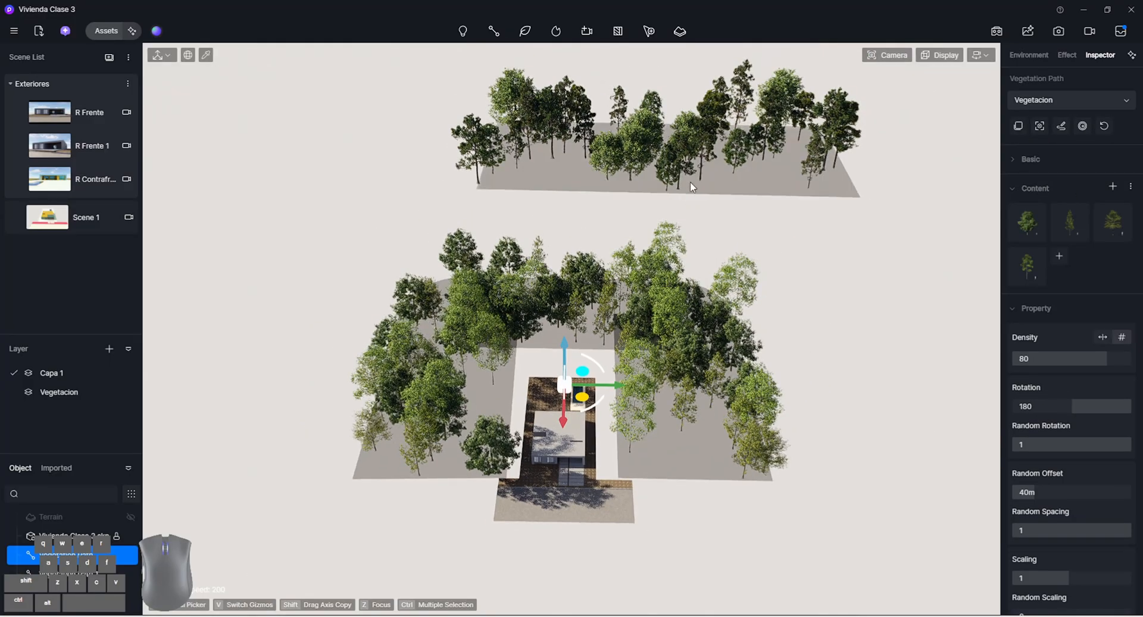
click(691, 177)
key(Delete)
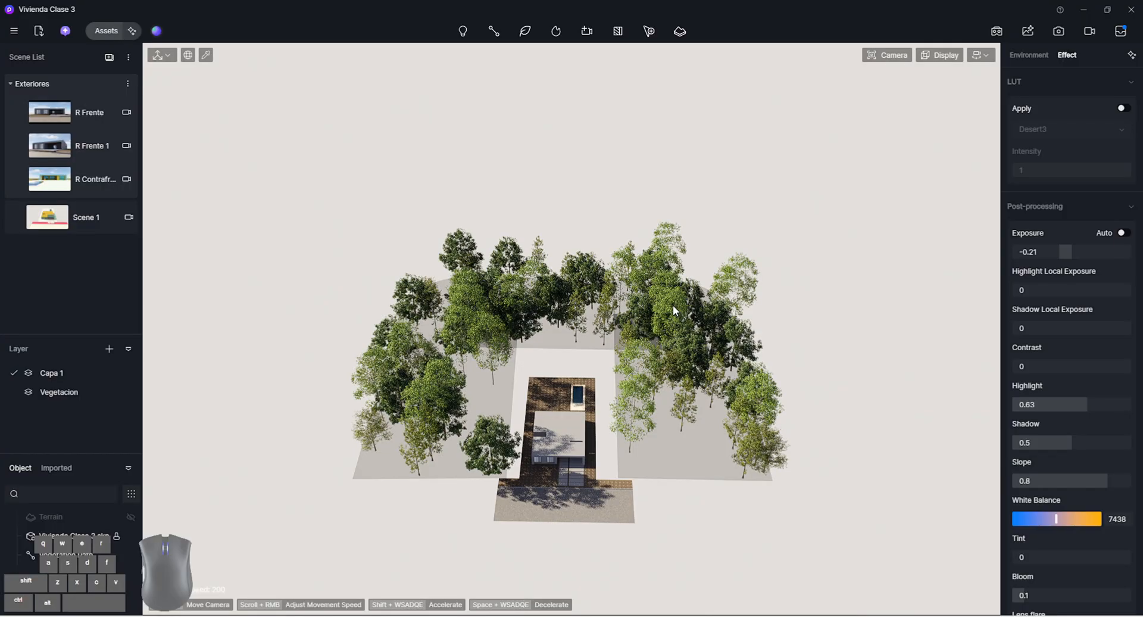
In the R Frente scene, set the house's vegetation path to scaling 0.49 and random scaling 0.83
click(673, 305)
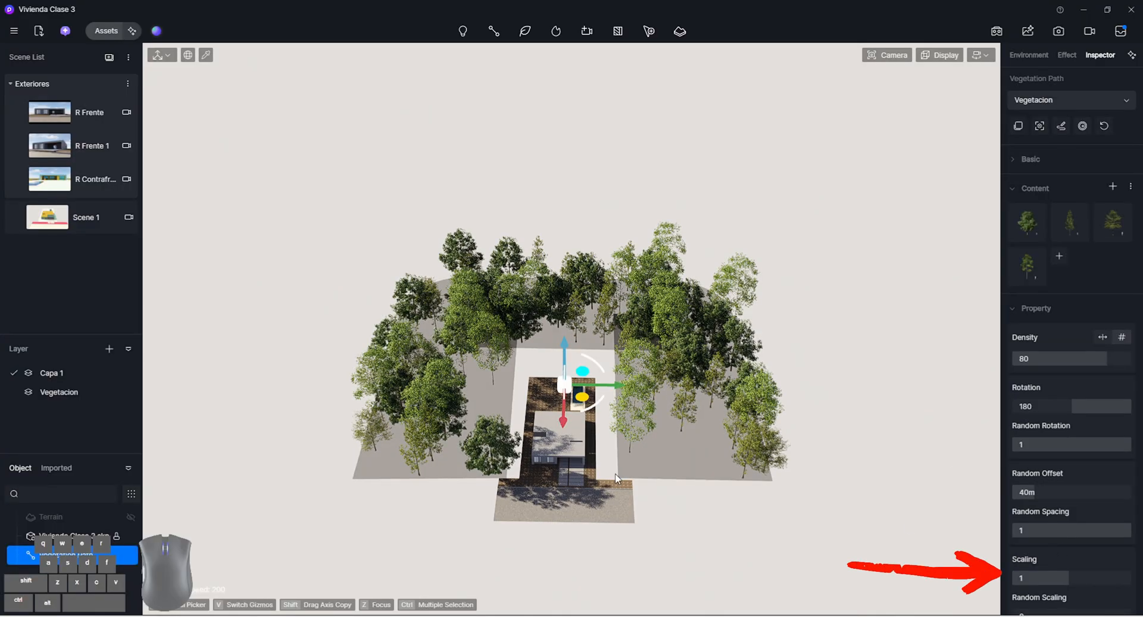
scroll(1106, 562, down, 1)
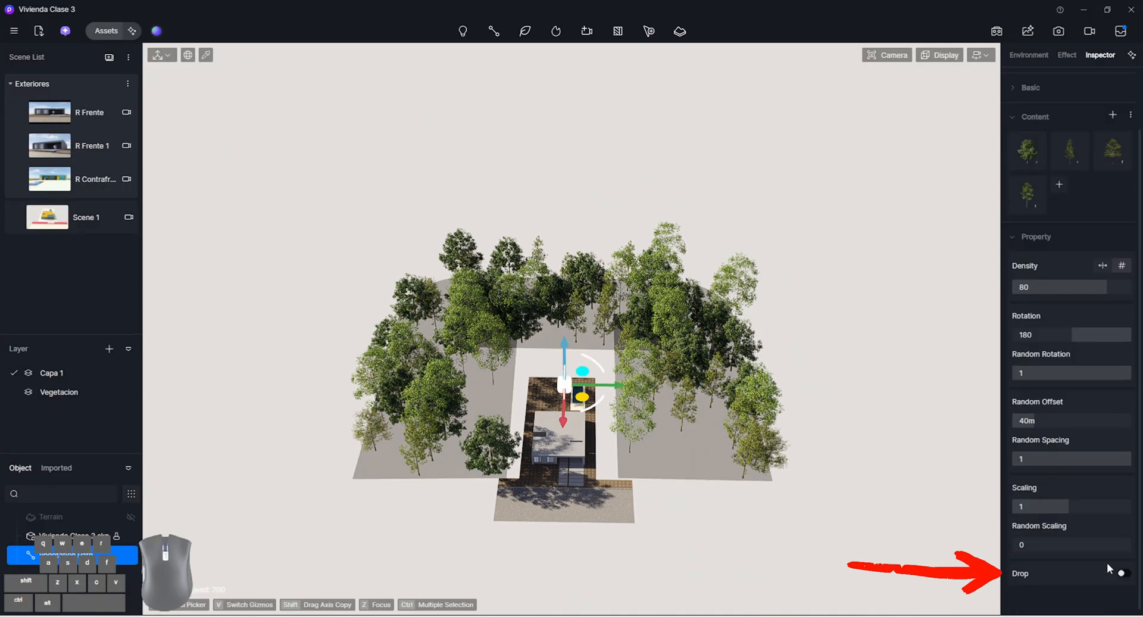
click(87, 119)
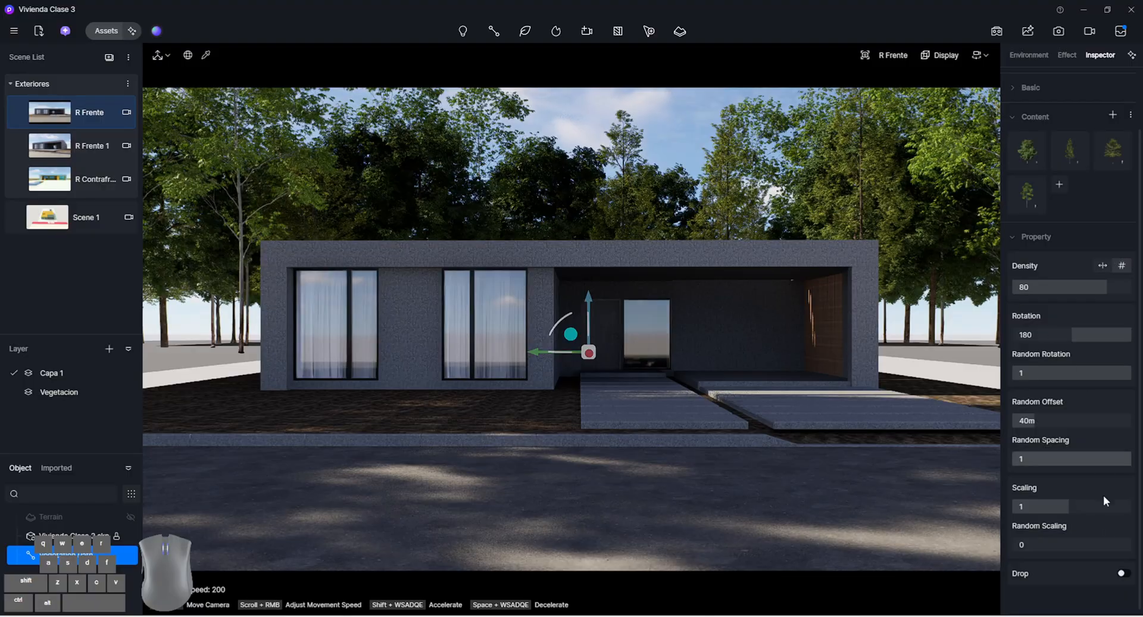
drag(1107, 508, 1083, 511)
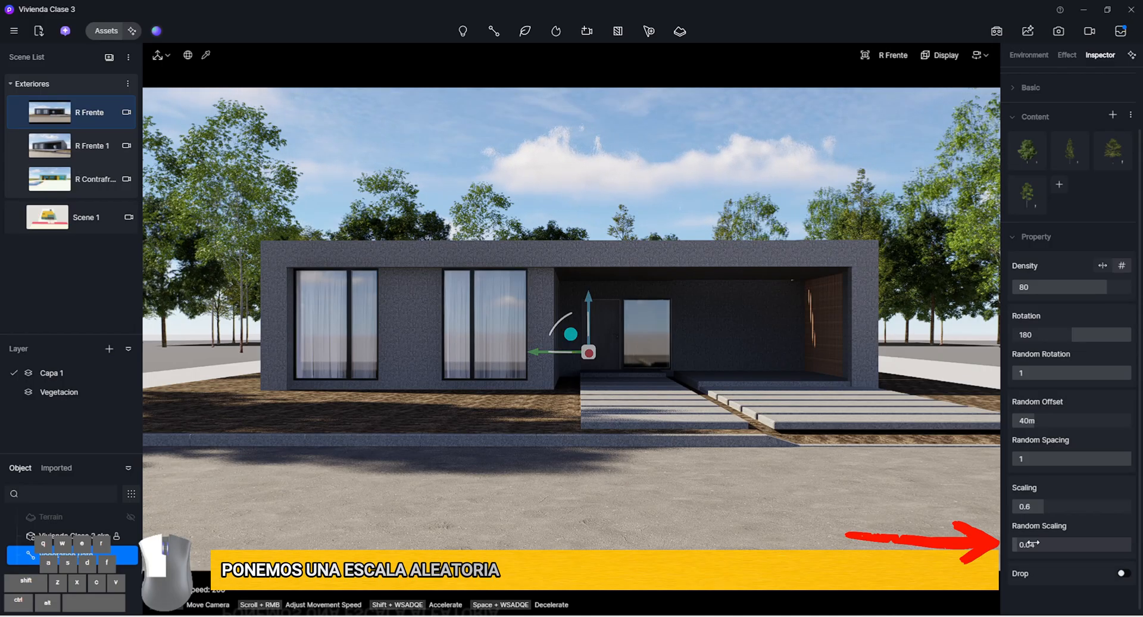
drag(1024, 543, 1119, 555)
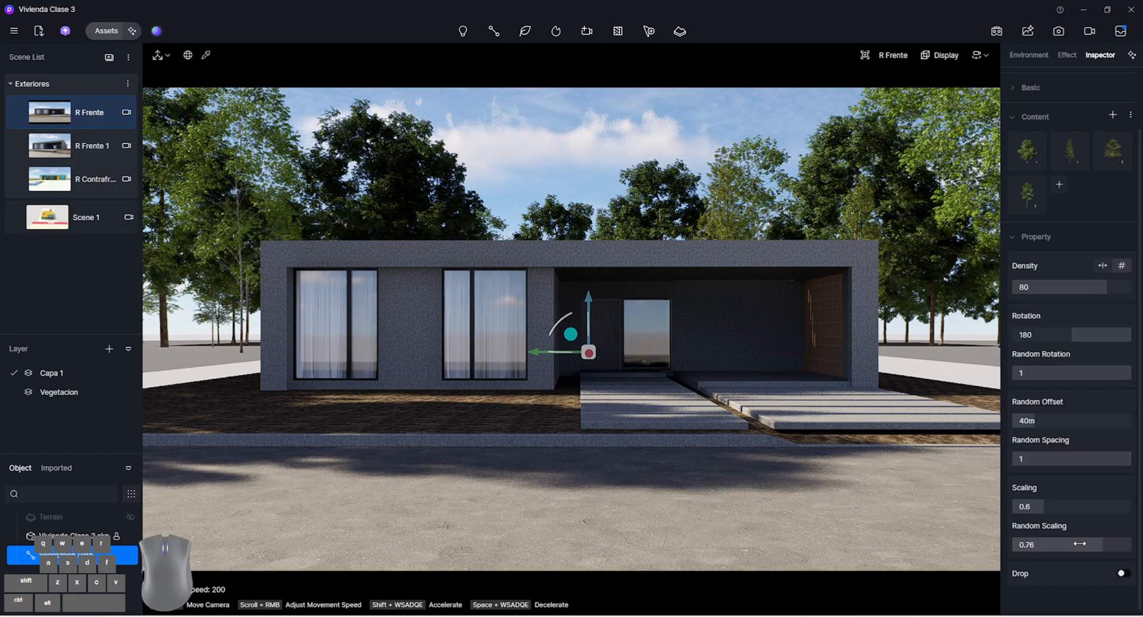
drag(1085, 510, 1103, 544)
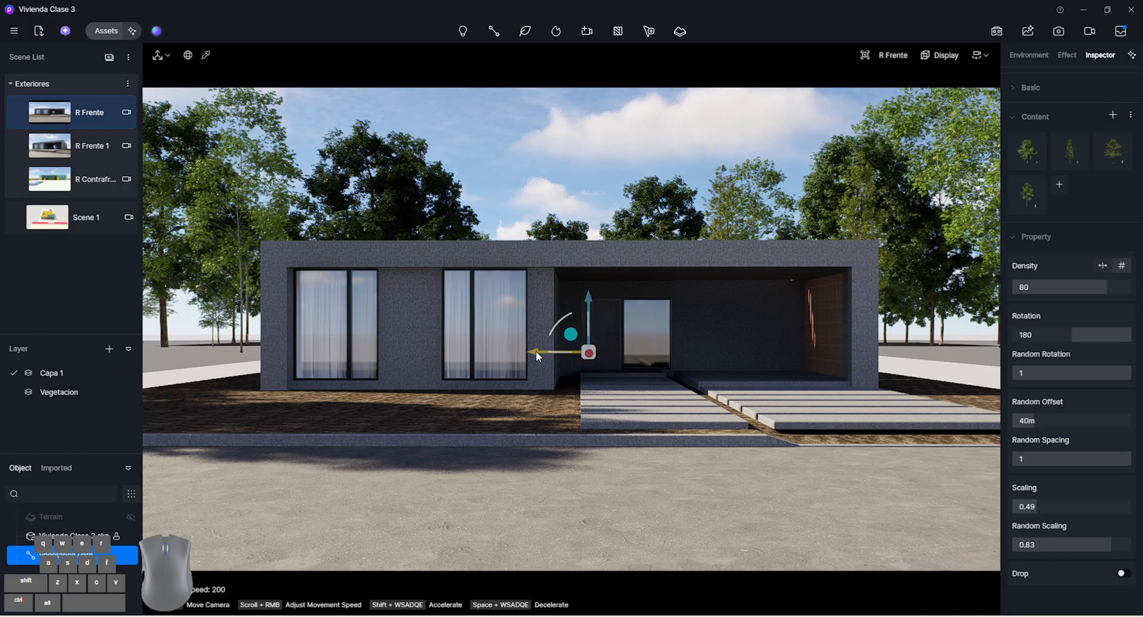
Try the Drop option on the vegetation path while shifting it sideways and raising it, and return the path to the ground around the house
drag(539, 351, 854, 360)
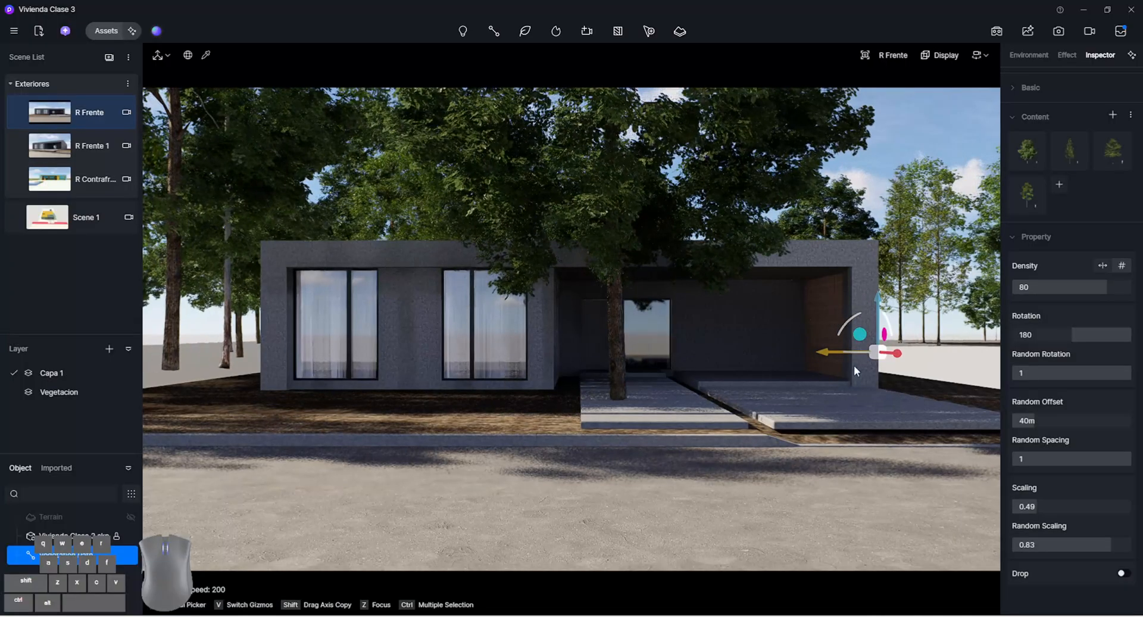
drag(874, 272, 876, 225)
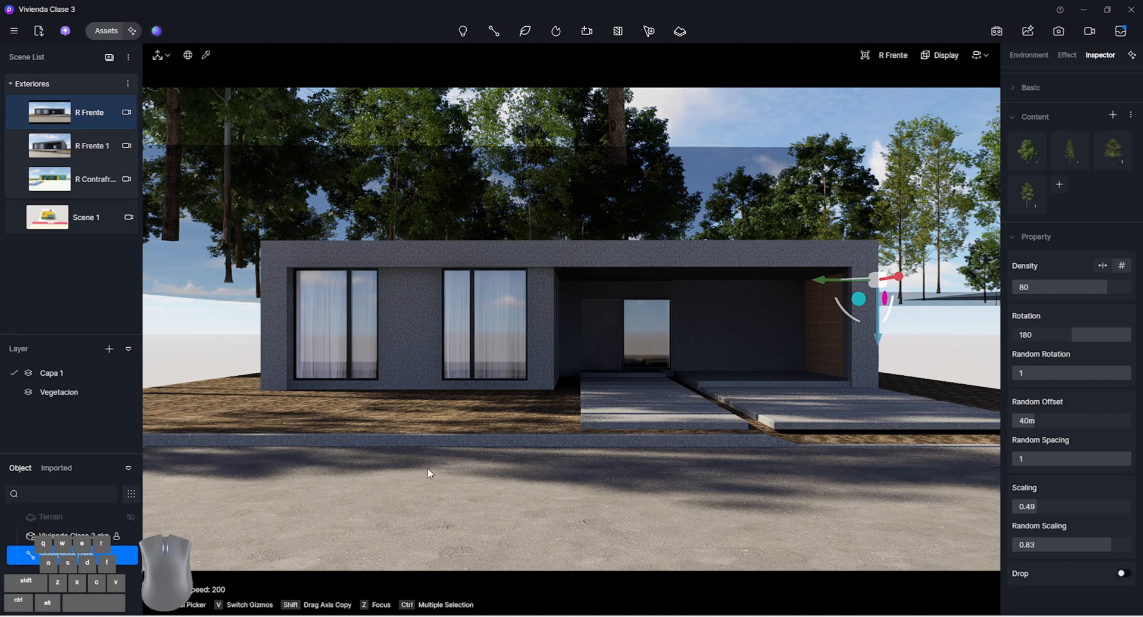
click(1123, 573)
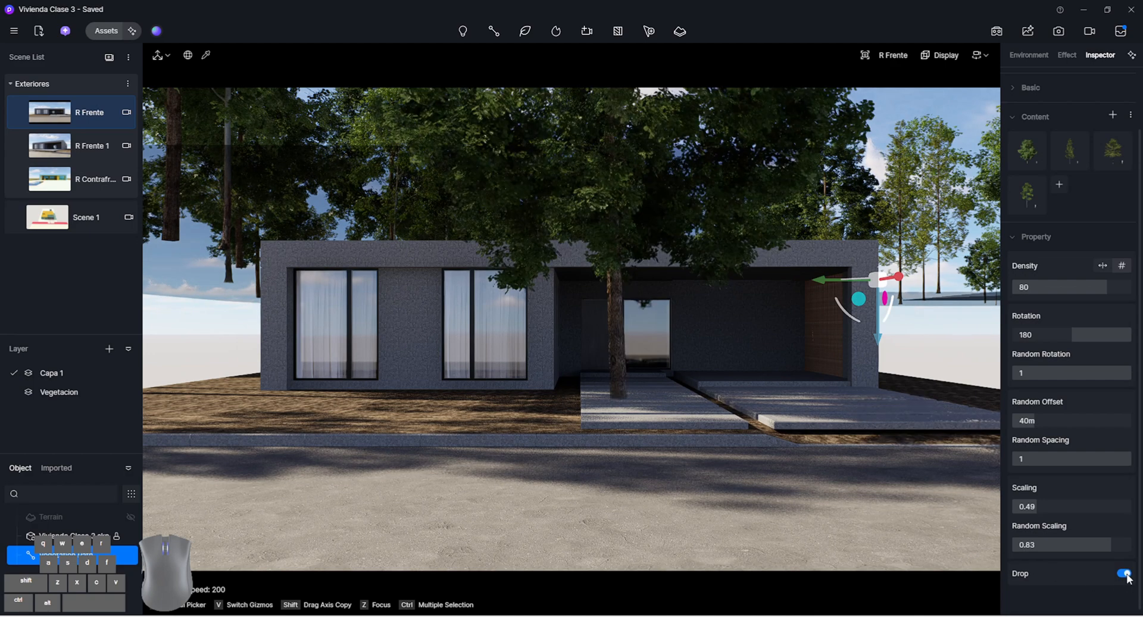
drag(828, 281, 943, 294)
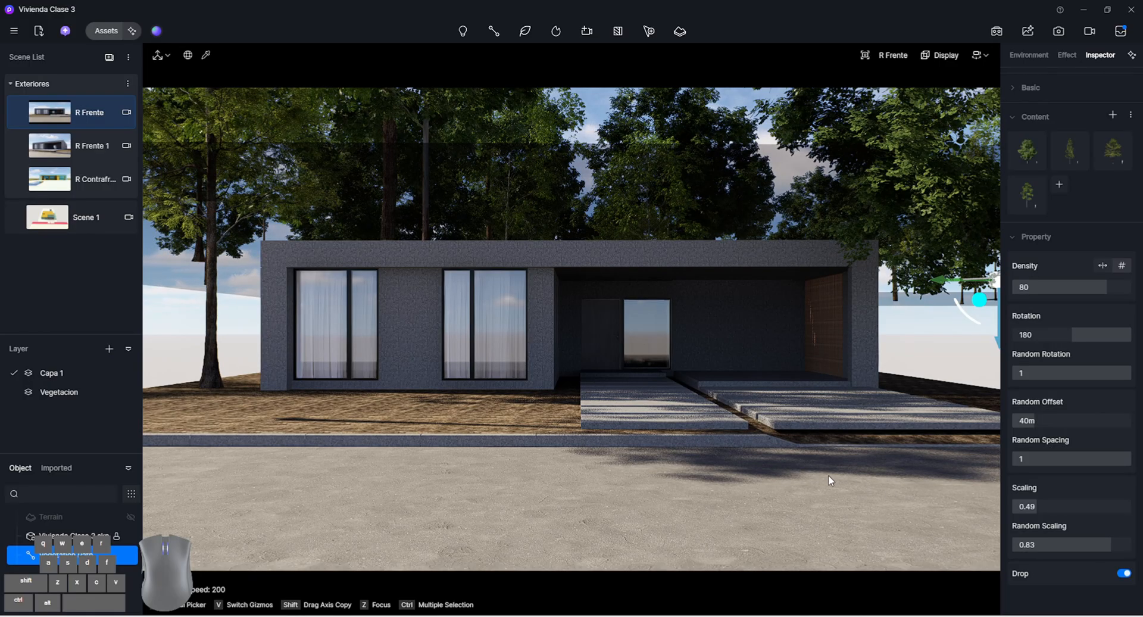
drag(940, 279, 580, 295)
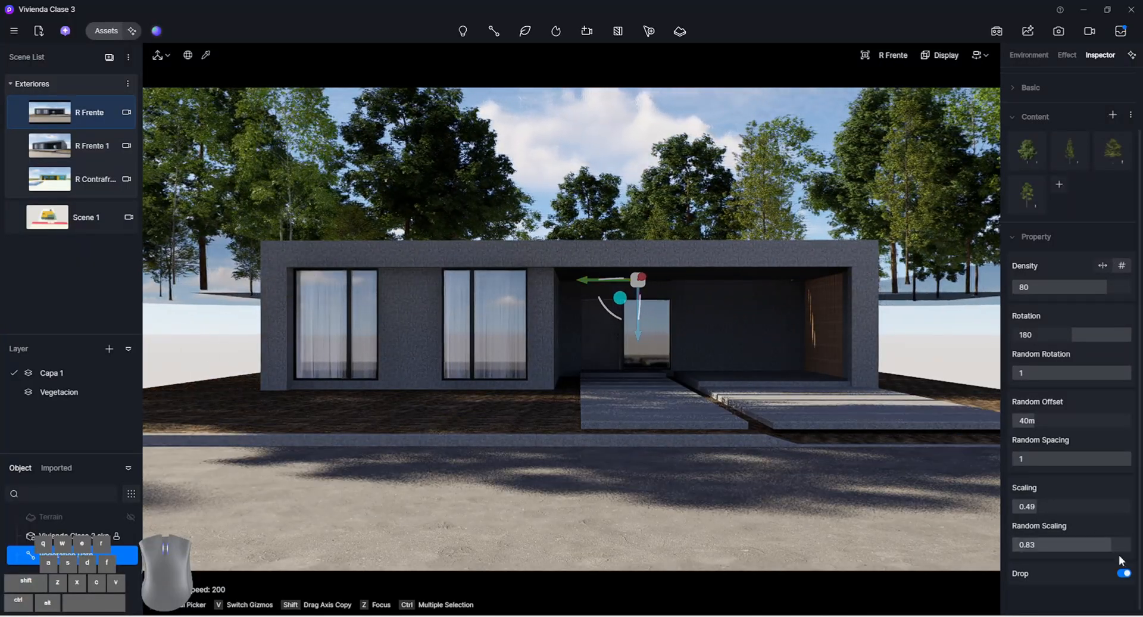
click(1125, 574)
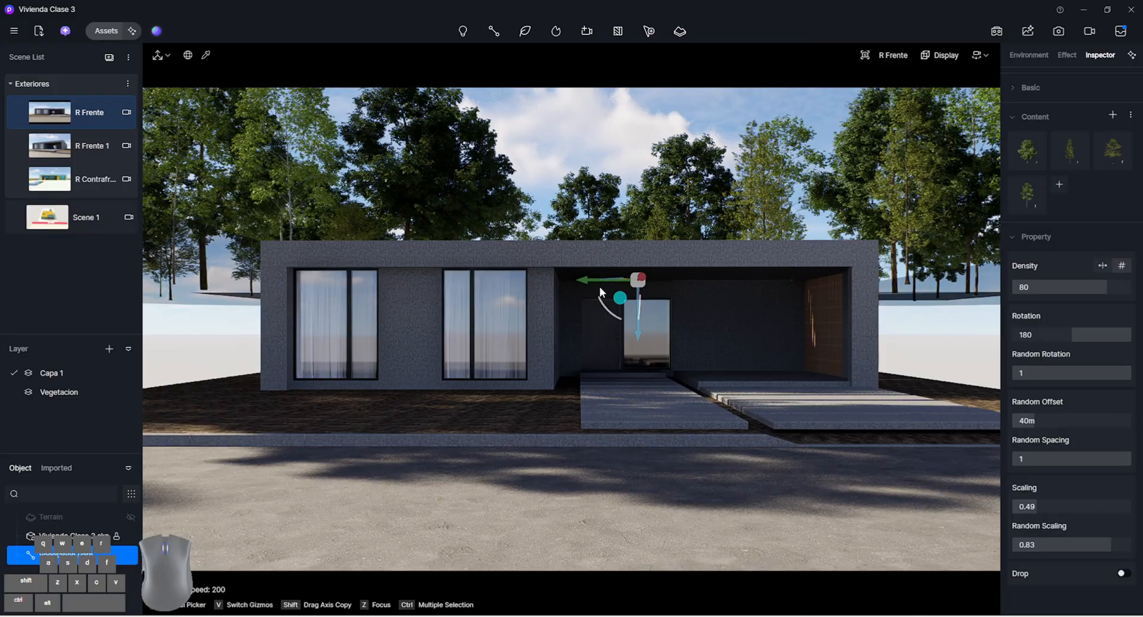
drag(616, 294, 566, 345)
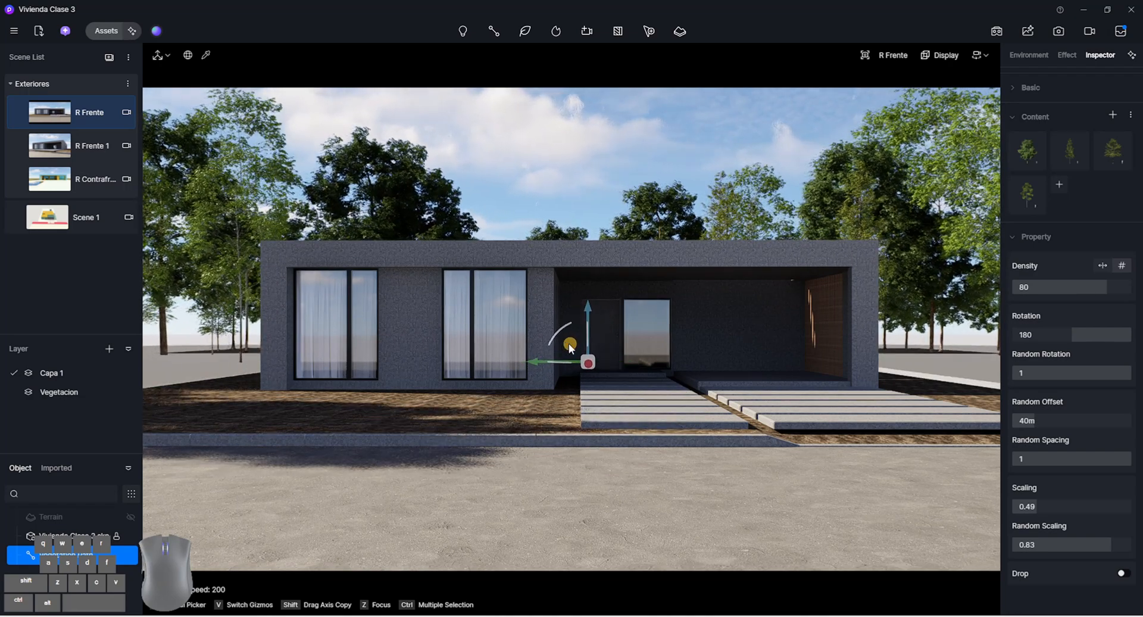
Deselect the vegetation path and save the project
click(578, 161)
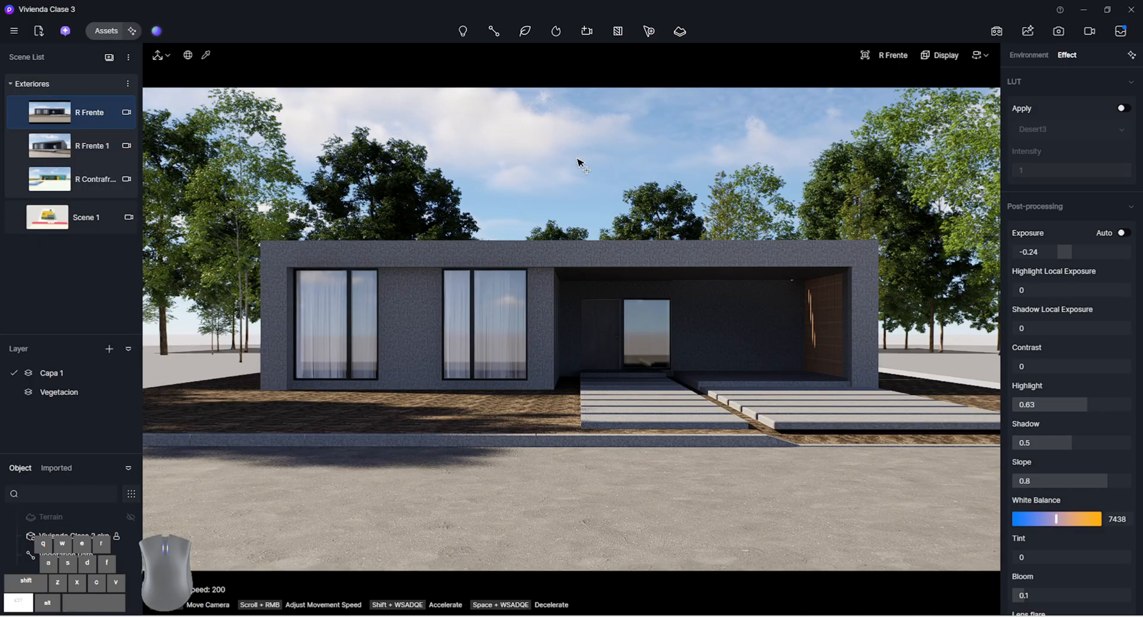
key(ctrl+s)
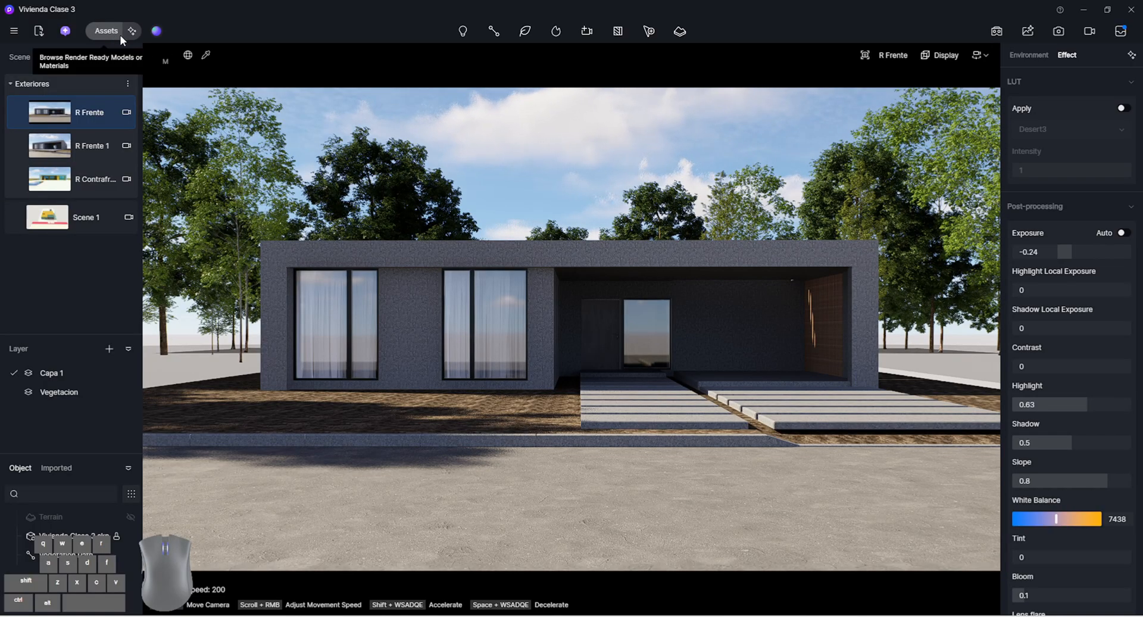
Return to Scene 1 and list the asset library's Nature models with only the Free Only filter, removing the Favourite filter
click(86, 218)
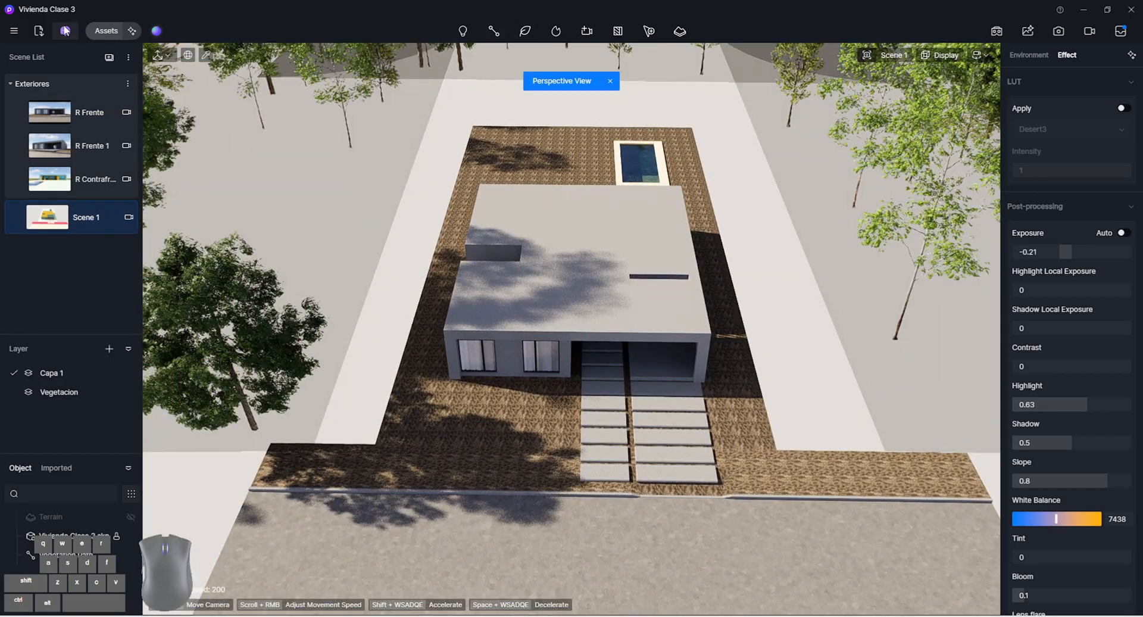
click(106, 30)
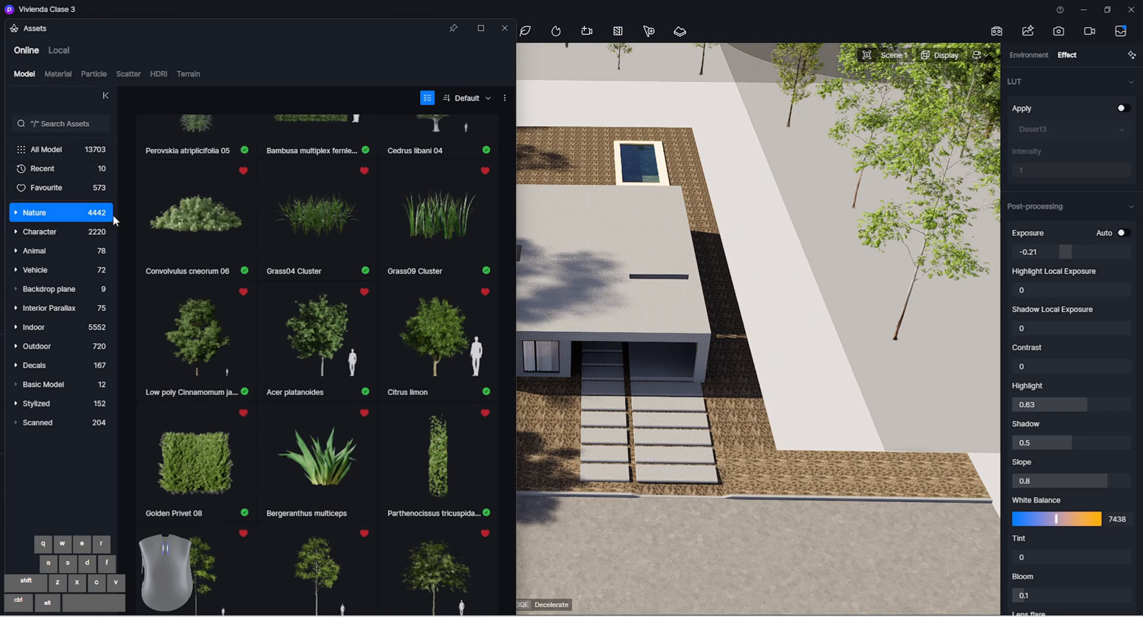
click(427, 98)
click(437, 170)
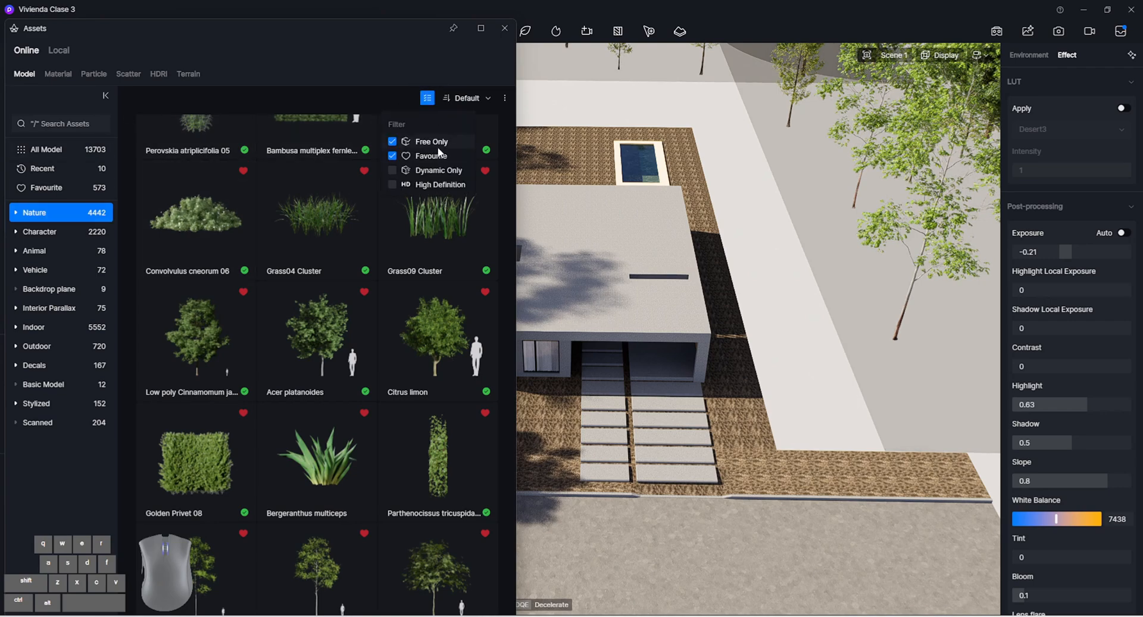
scroll(341, 464, down, 5)
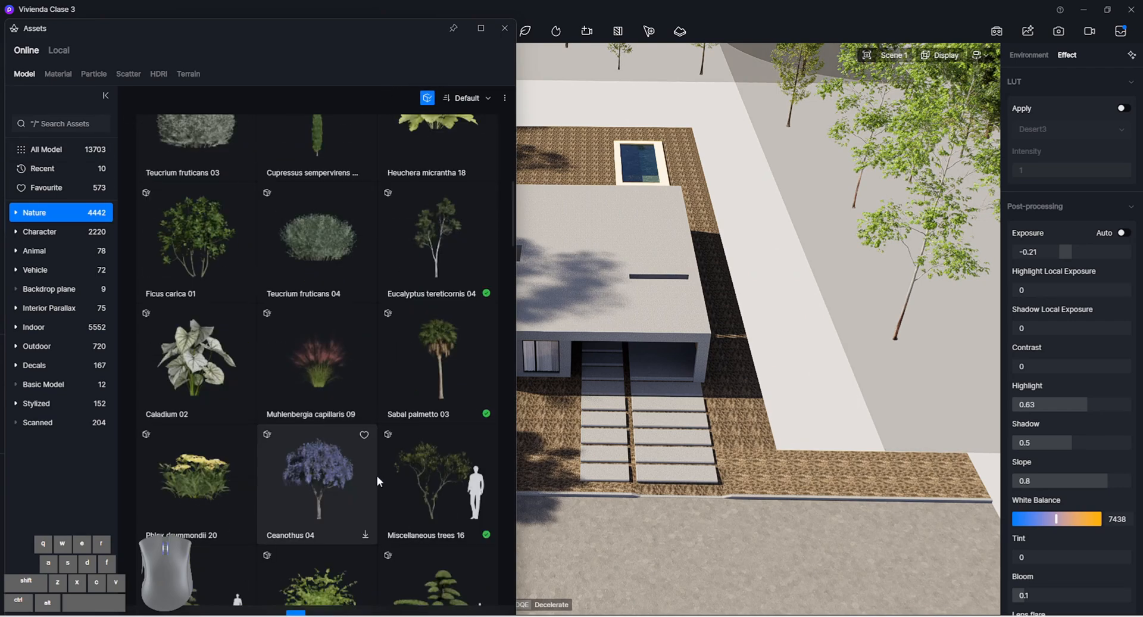
Look through more of the Nature models and close the asset library
scroll(334, 422, down, 6)
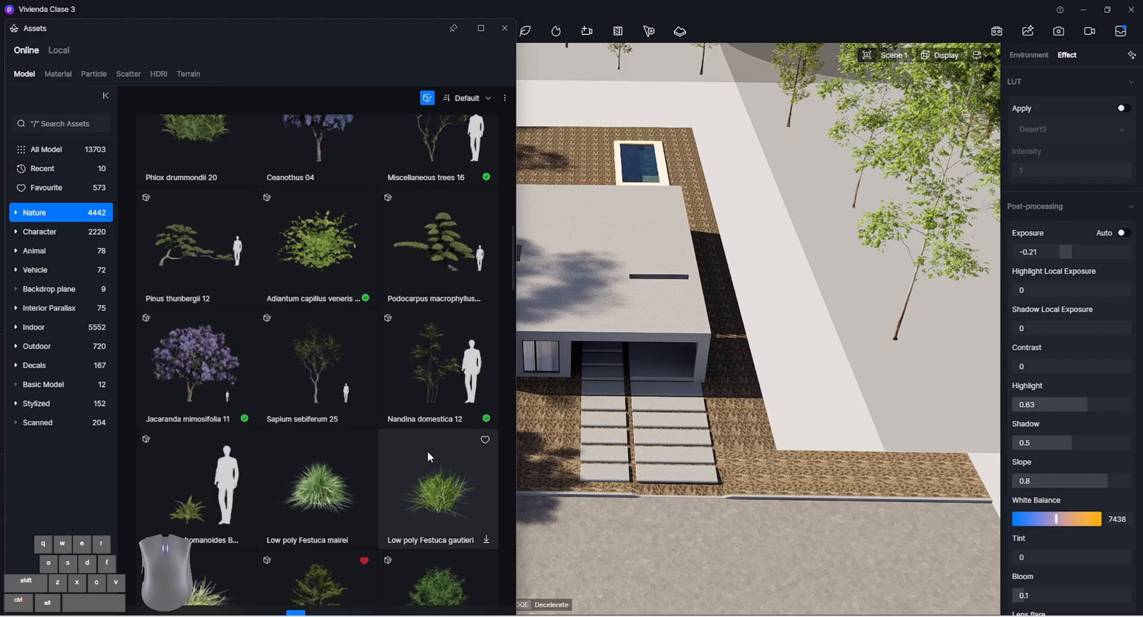
scroll(427, 451, down, 5)
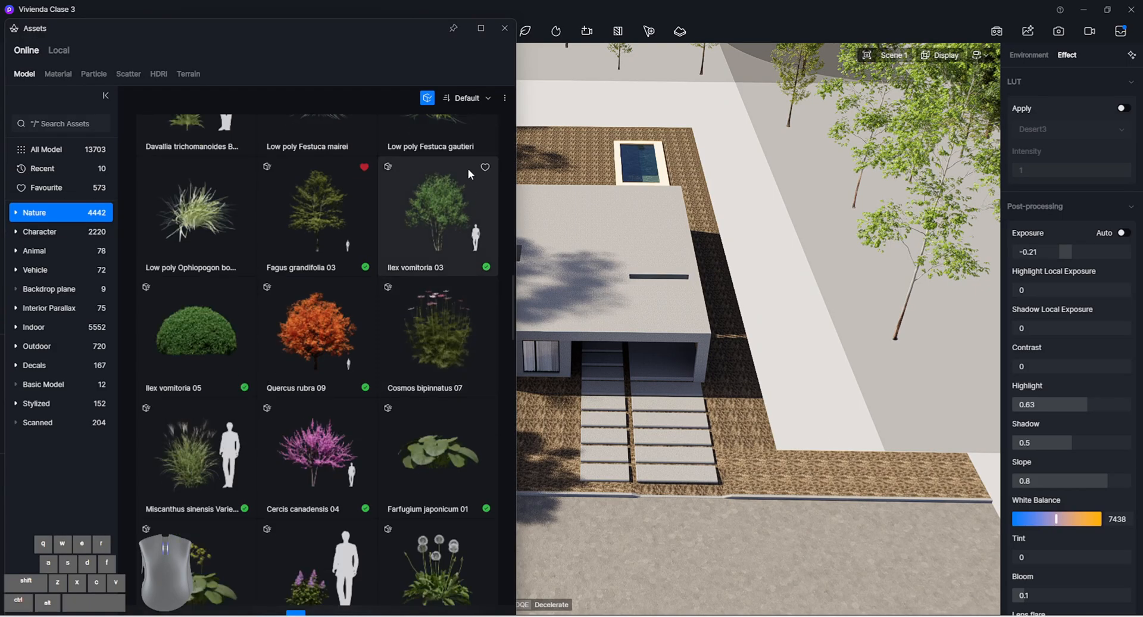
click(505, 28)
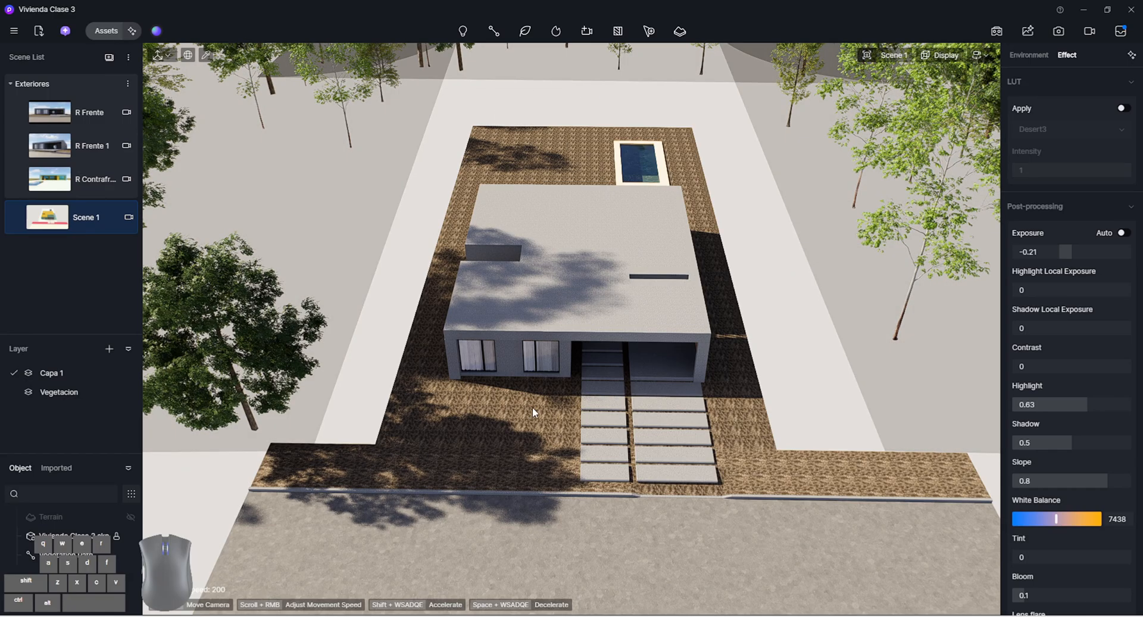
In the R Frente scene, import the Boxwood FBX file from the Boxwood folder and place it on the street in front of the house
click(88, 120)
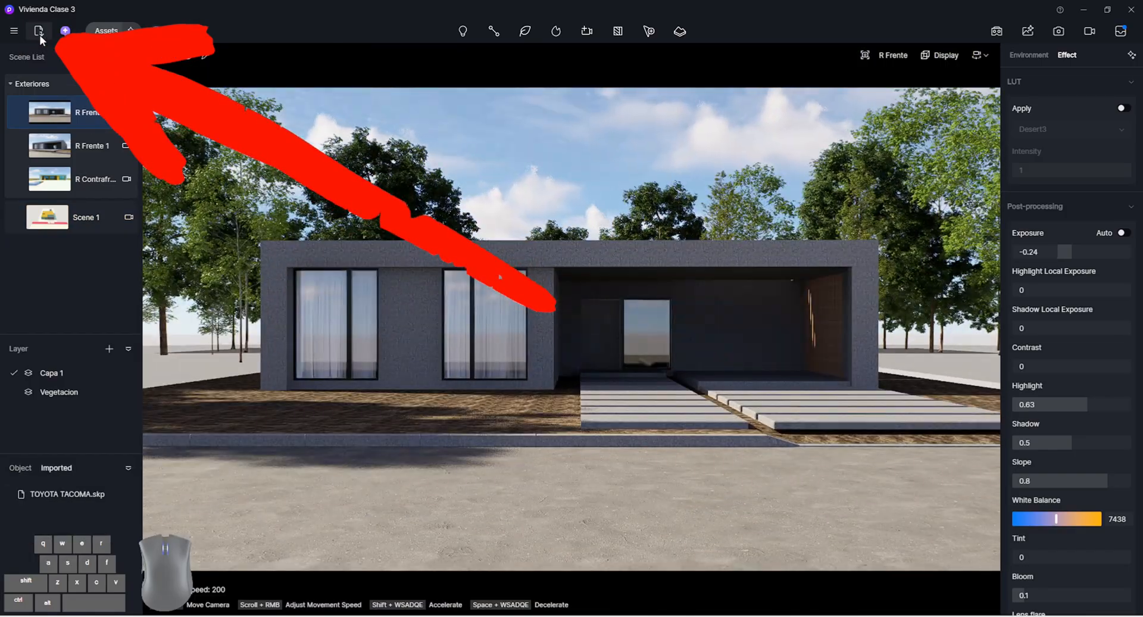
click(39, 34)
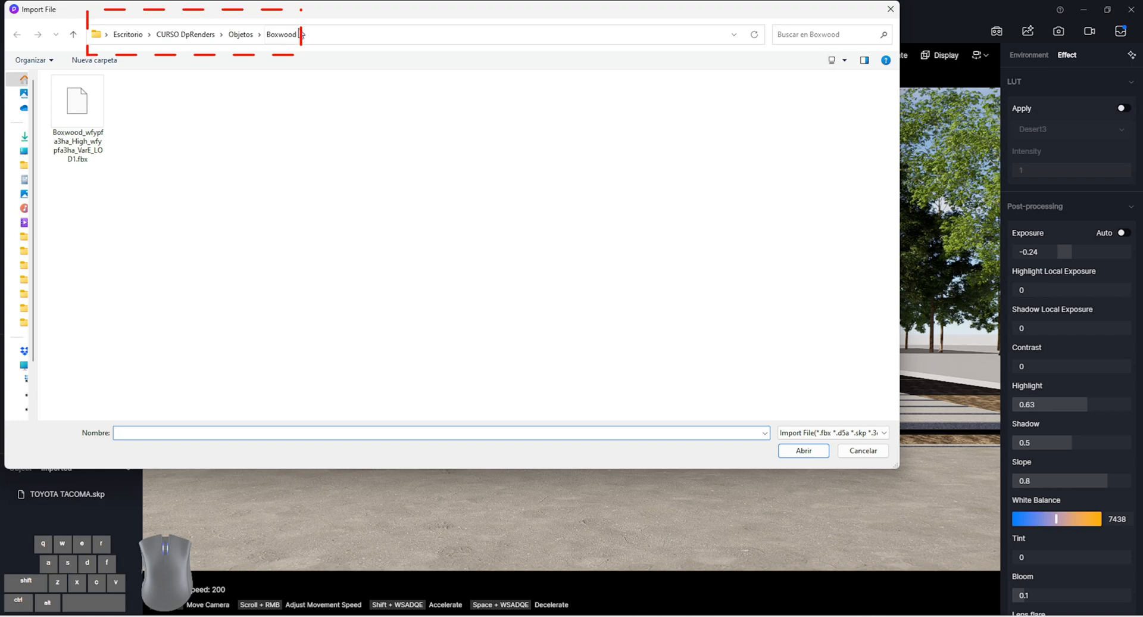
double_click(93, 144)
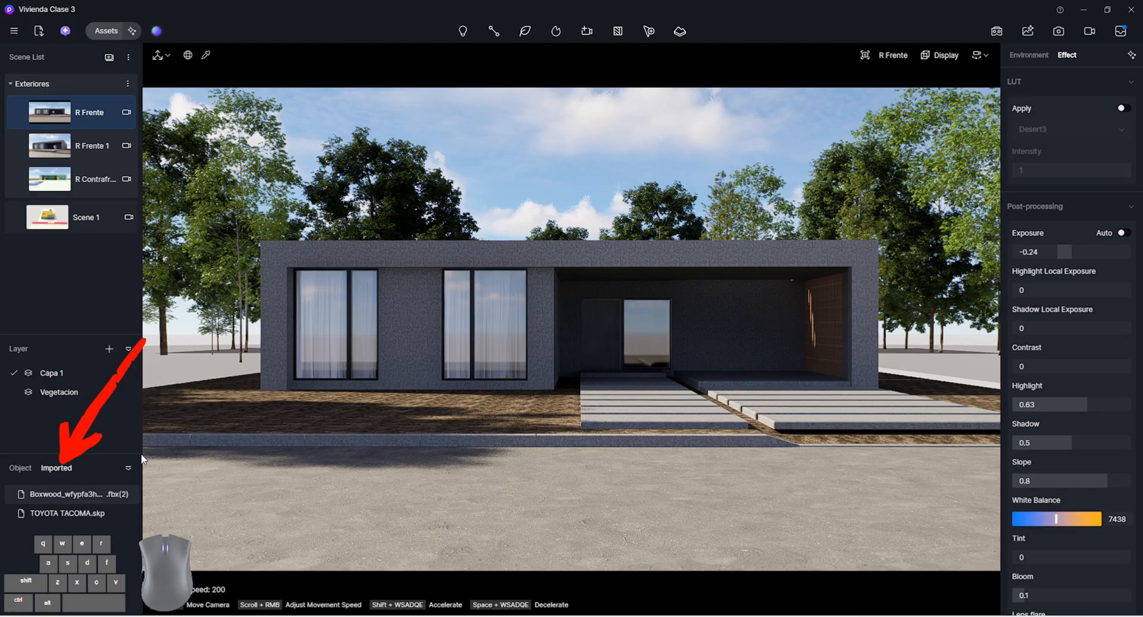
click(82, 499)
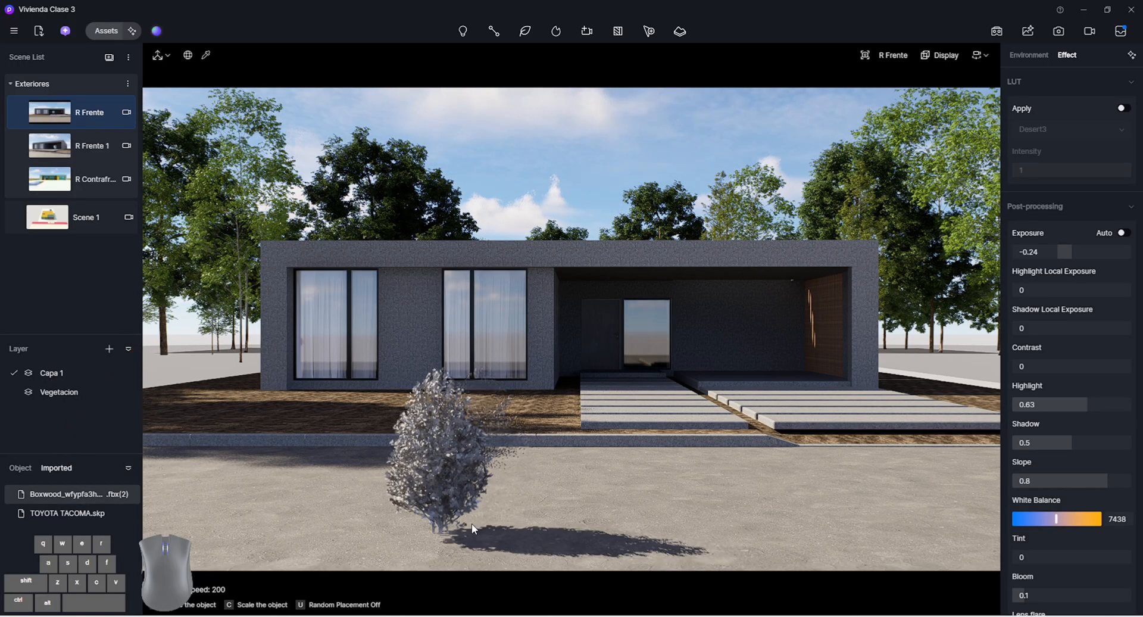
click(508, 531)
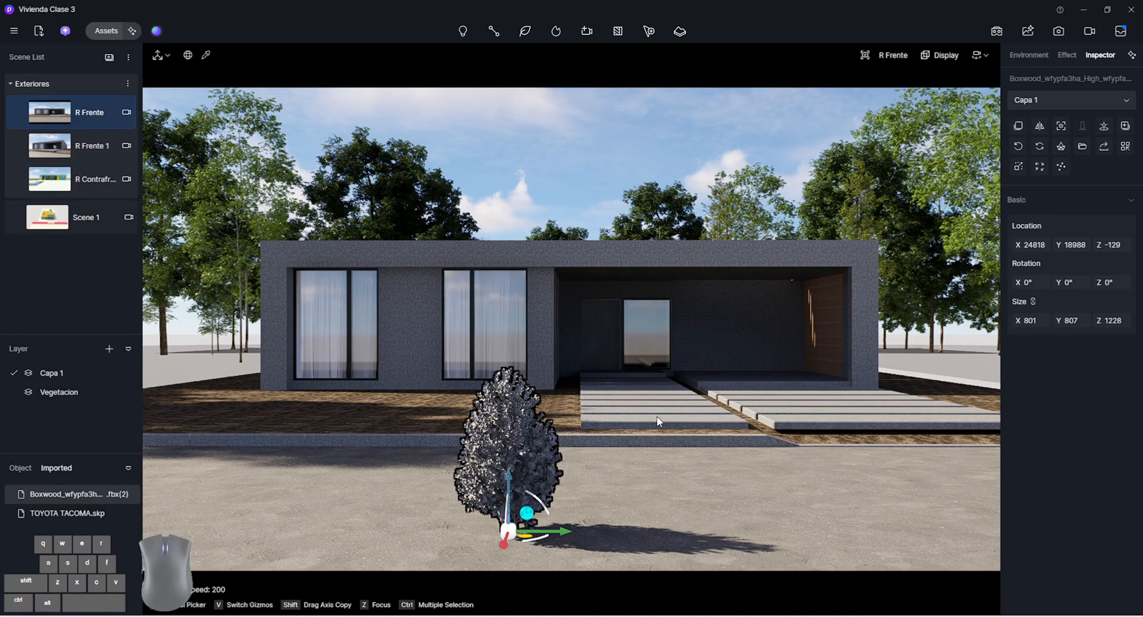
scroll(527, 445, up, 5)
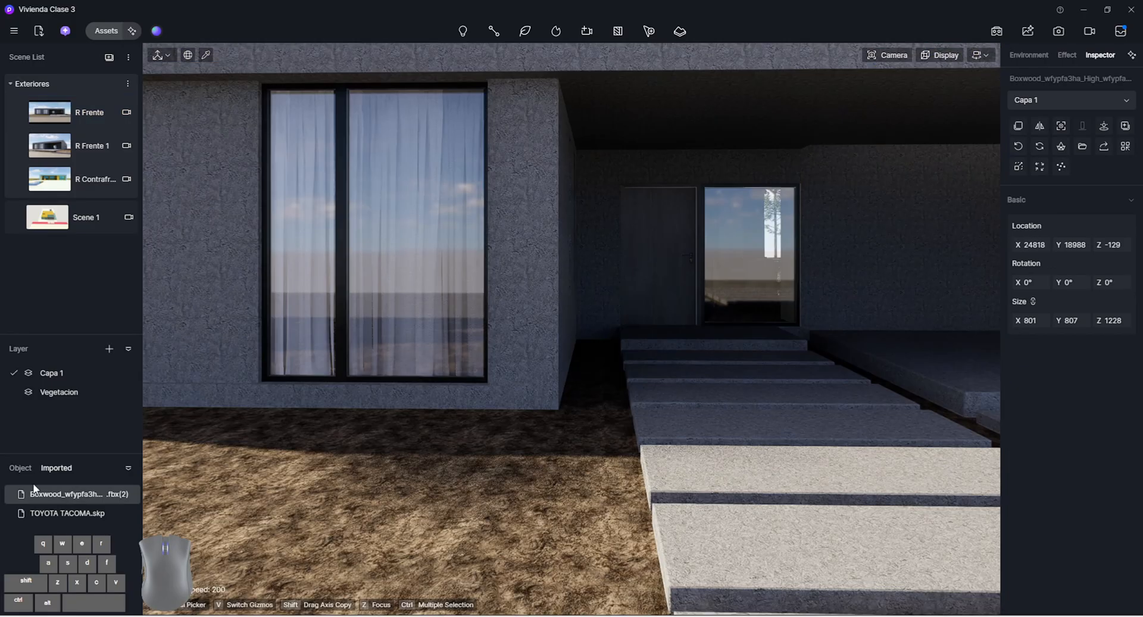
click(71, 119)
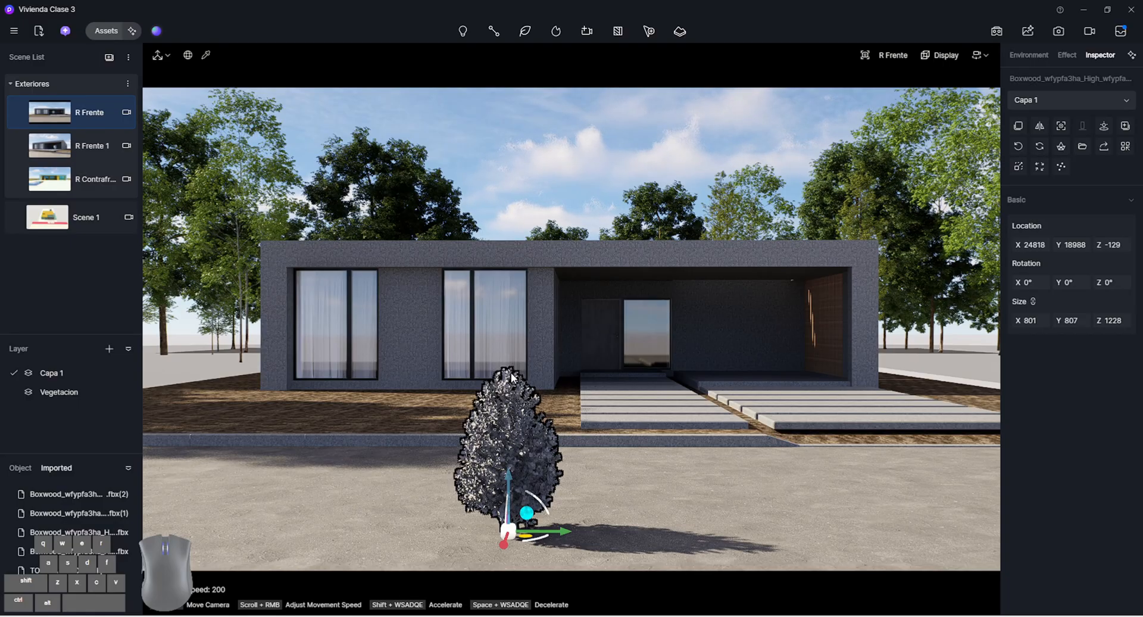
right_drag(633, 377, 560, 449)
key(w)
key(s)
click(104, 114)
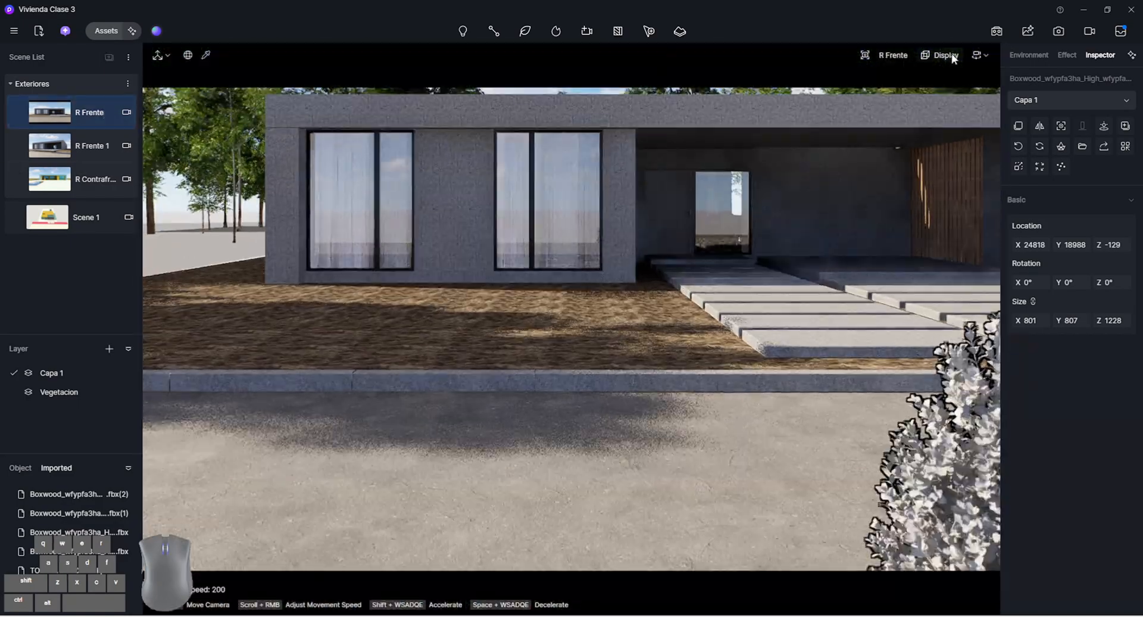
Set the fly navigation speed to 1 and move the camera close to the boxwood on the street
click(980, 54)
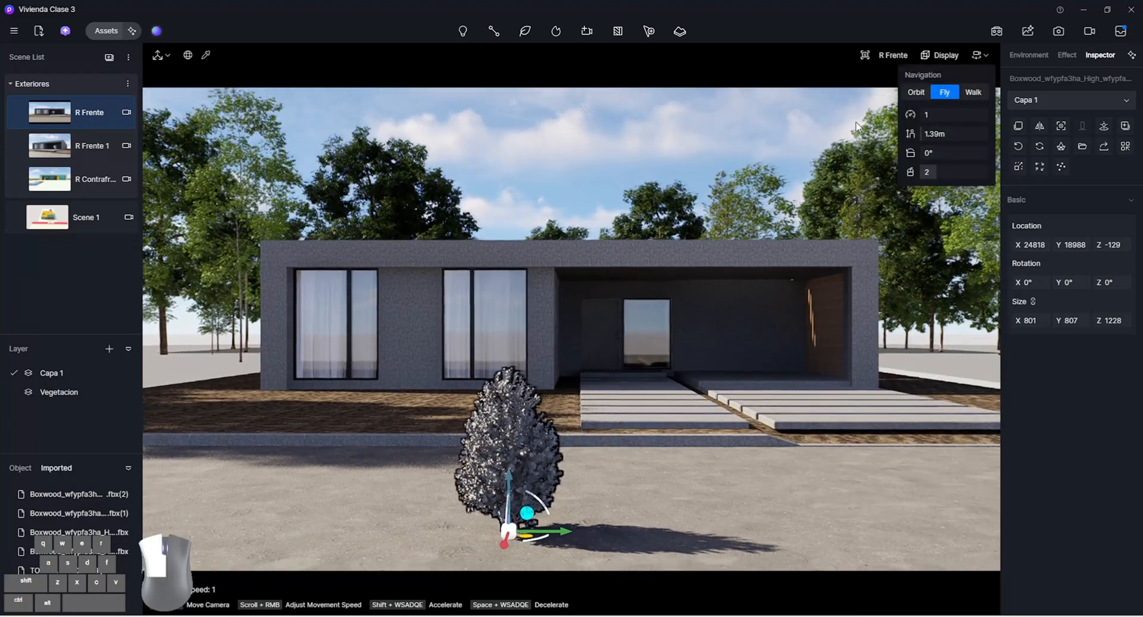
click(856, 126)
right_drag(636, 270, 839, 162)
key(w)
key(shift+w)
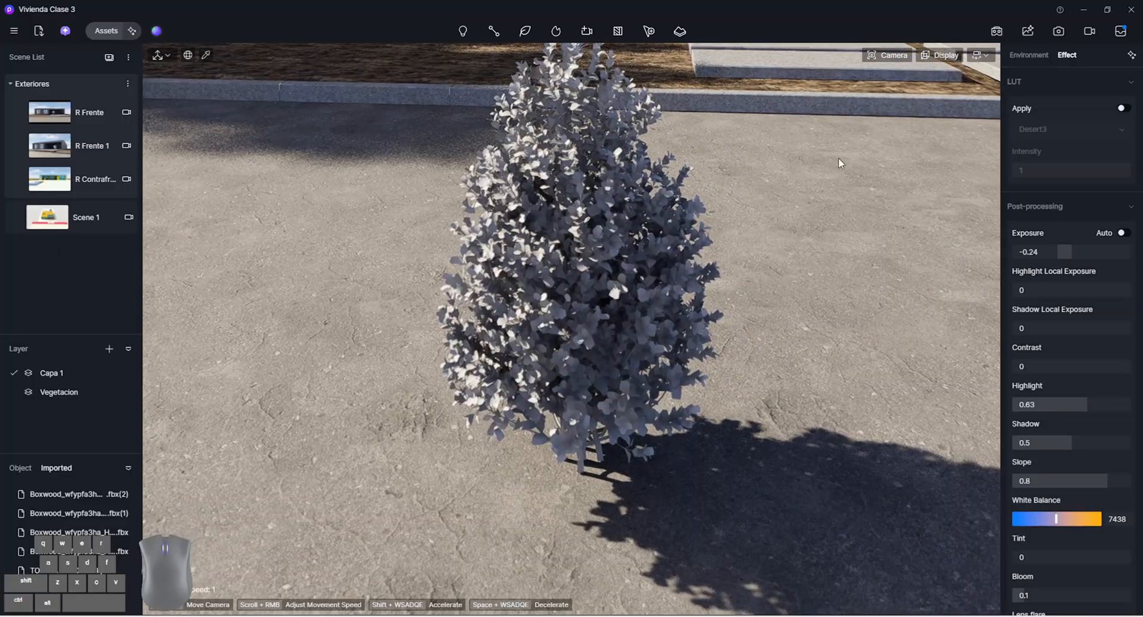
Switch the camera from two-point perspective to normal perspective and frame the whole boxwood
click(902, 56)
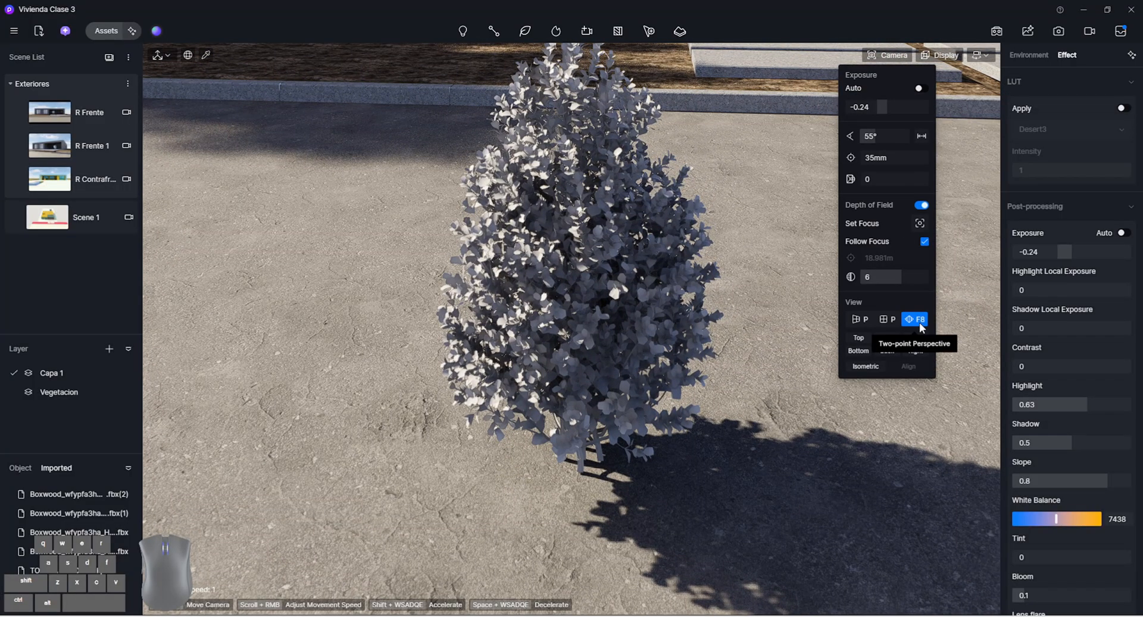
click(865, 321)
right_drag(750, 321, 631, 313)
key(q)
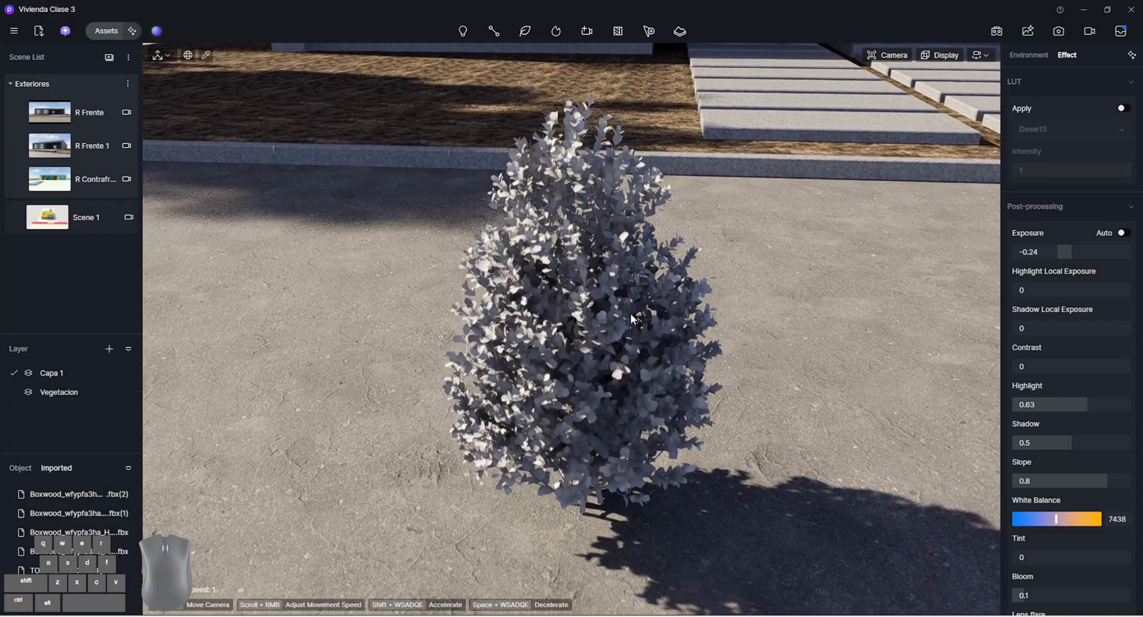
scroll(612, 332, up, 3)
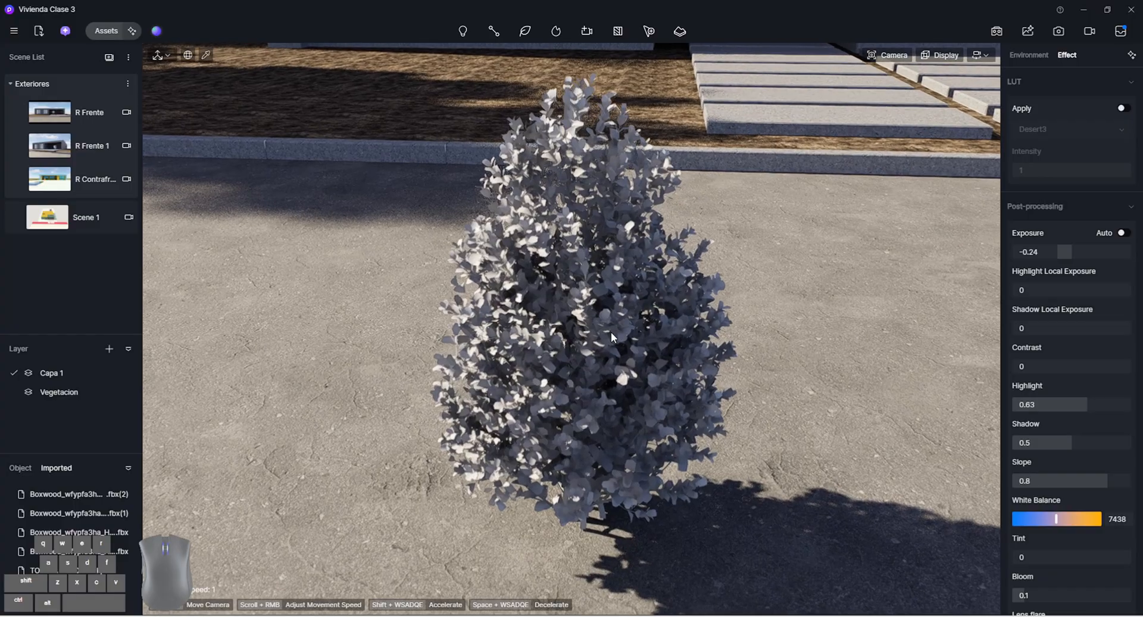
Pick the boxwood's leaf material and set its base color to pure white (H 0, S 0, V 100)
key(i)
click(624, 326)
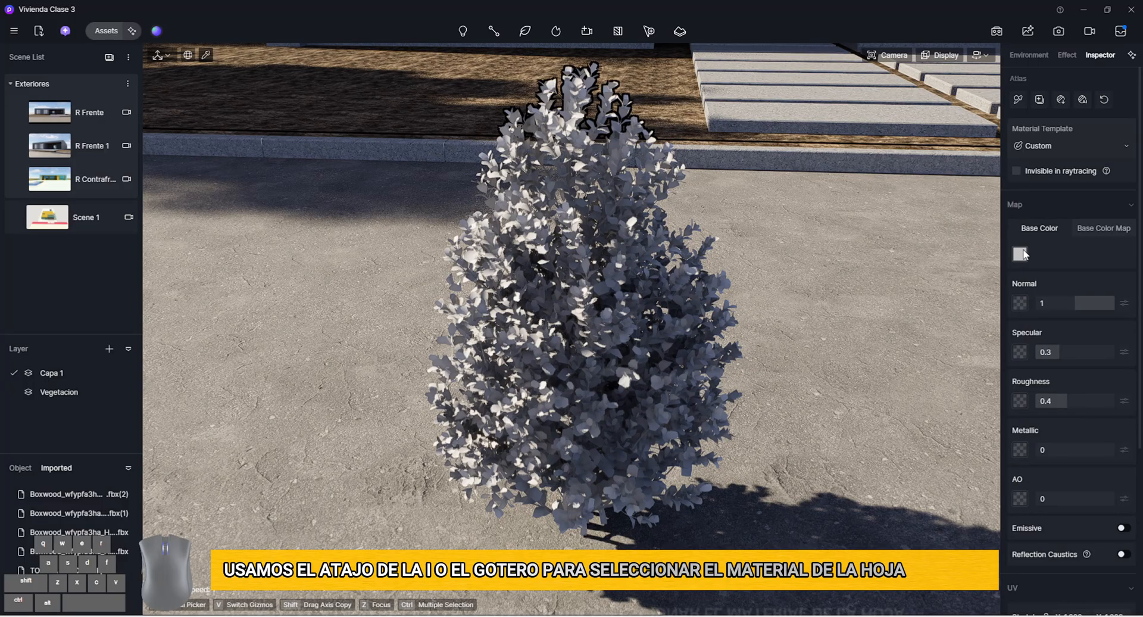
click(1023, 254)
drag(1026, 309, 1016, 288)
click(1066, 254)
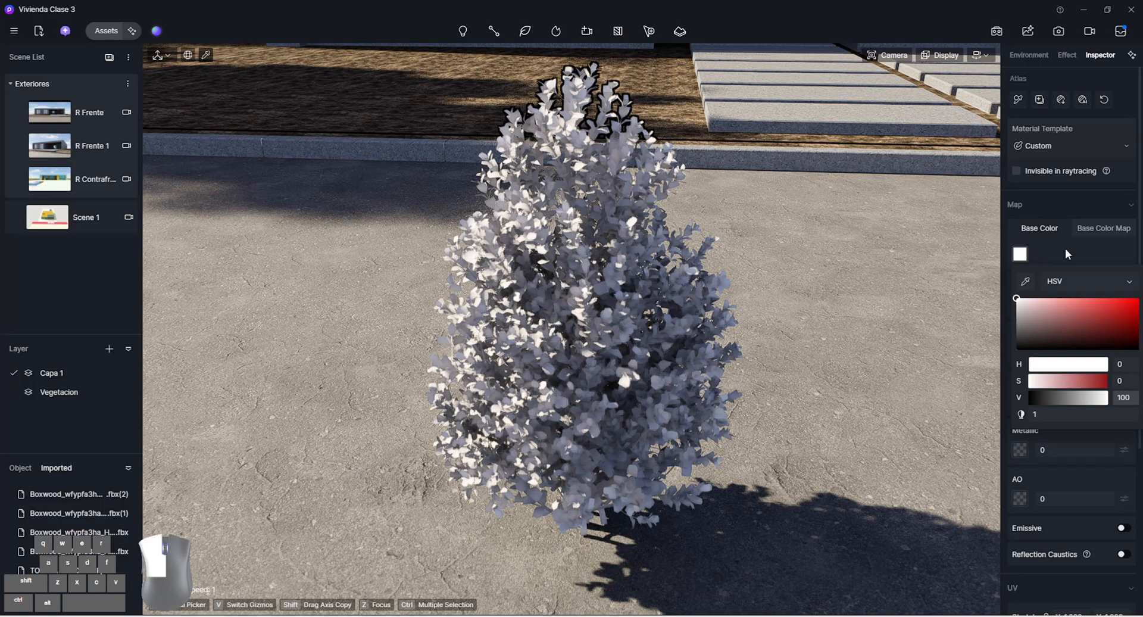
Load BaseColor.jpg from the Boxwood folder as the leaf material's base color map
click(1091, 226)
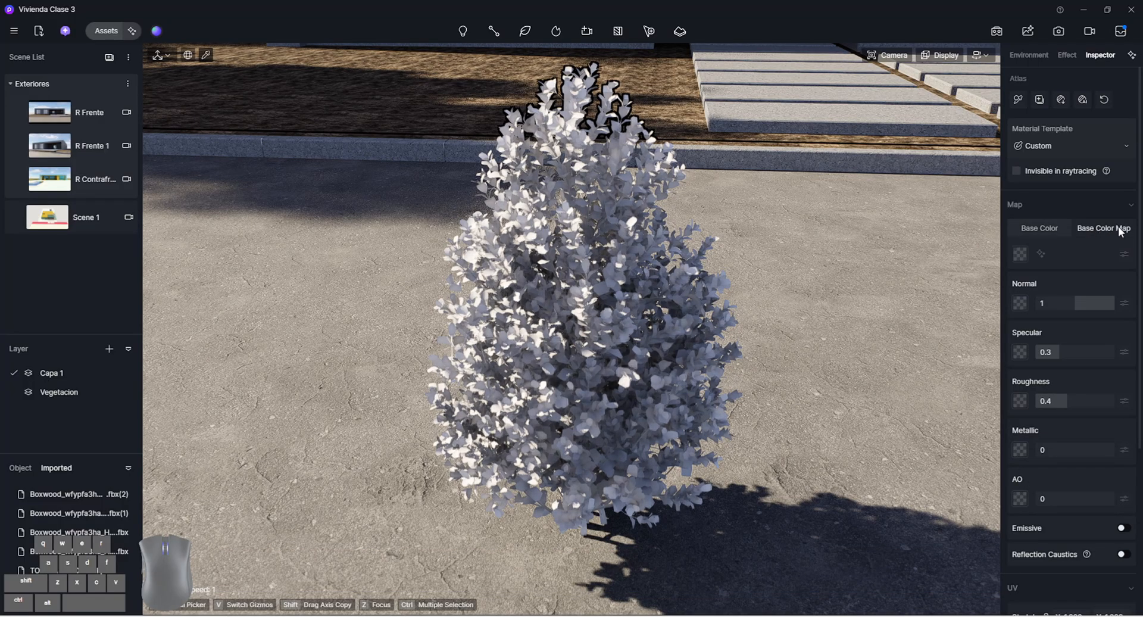
click(1023, 256)
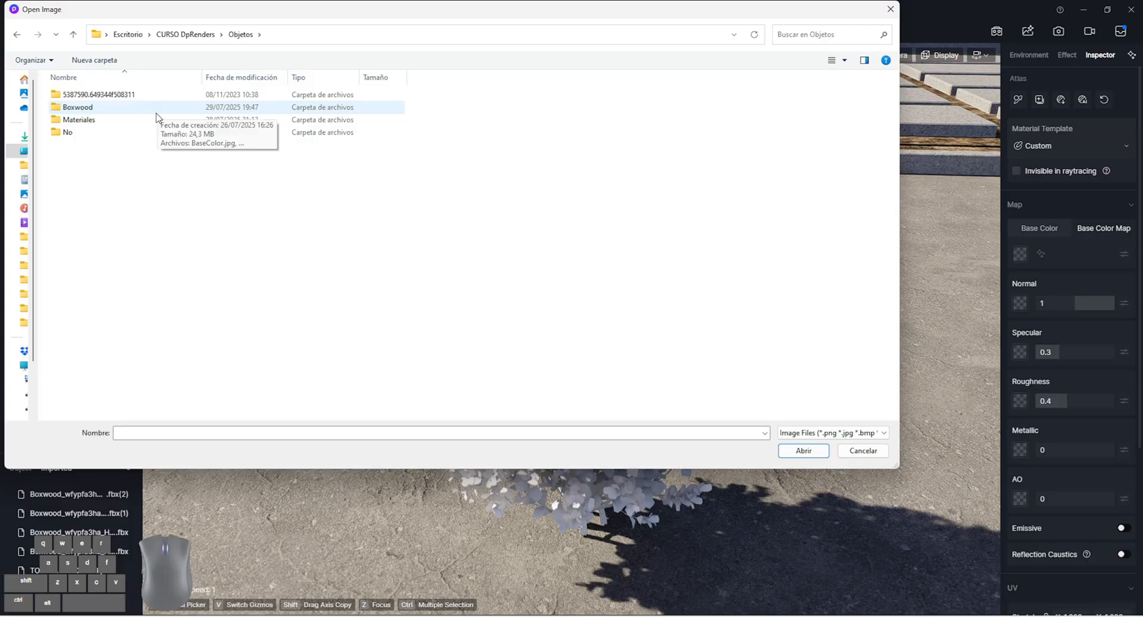
double_click(149, 106)
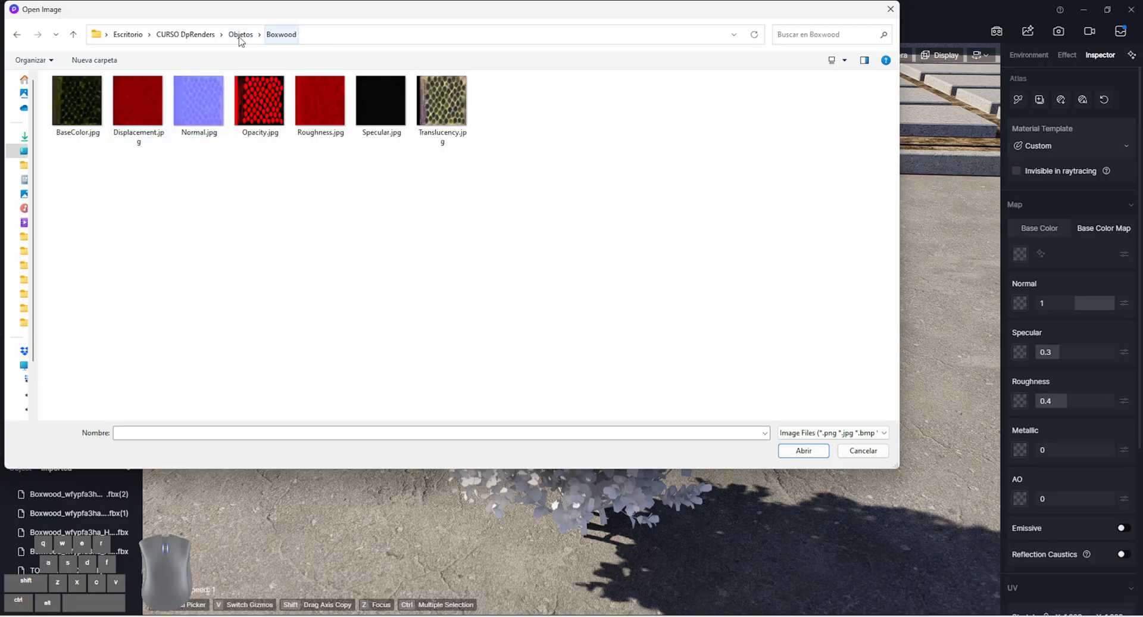
double_click(82, 132)
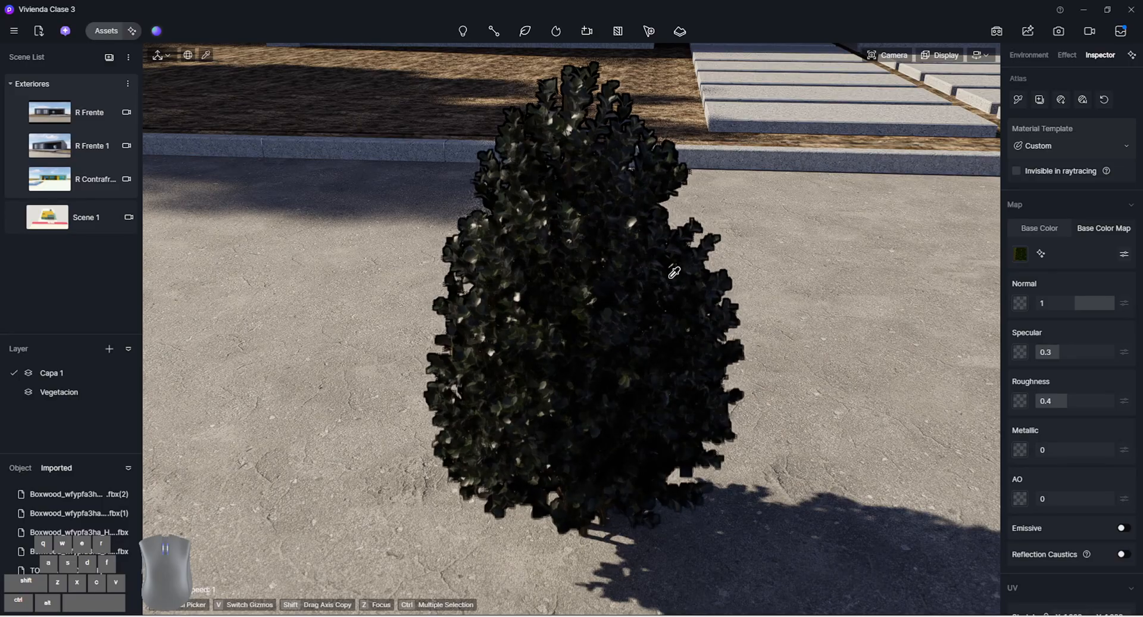
Turn off the camera's Depth of Field for a close view of the boxwood leaves
scroll(642, 273, up, 5)
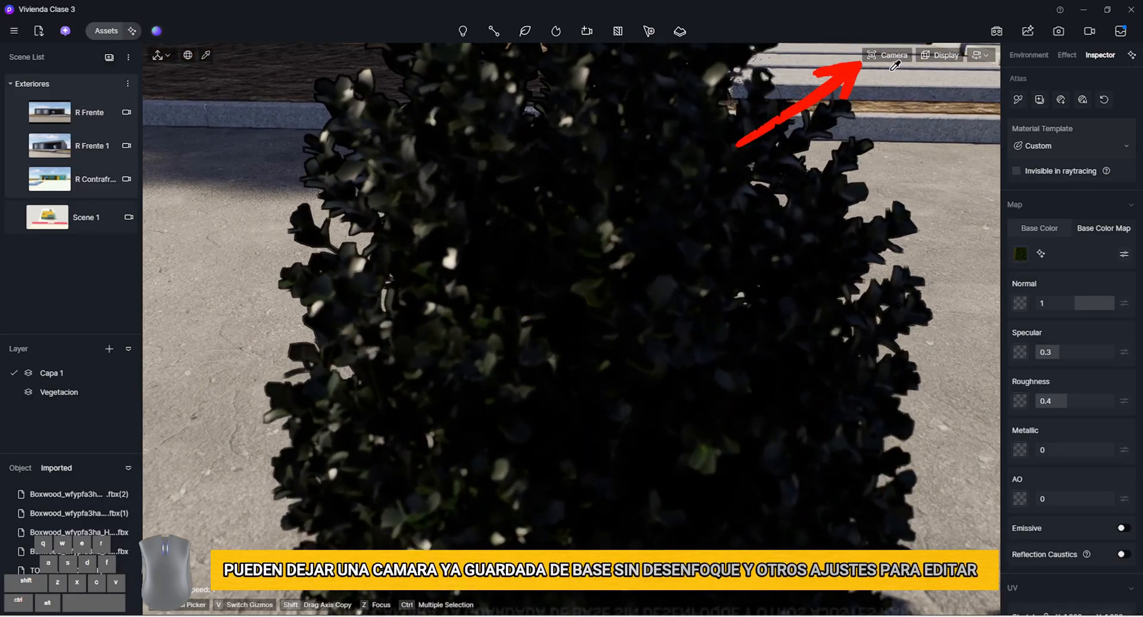
click(887, 55)
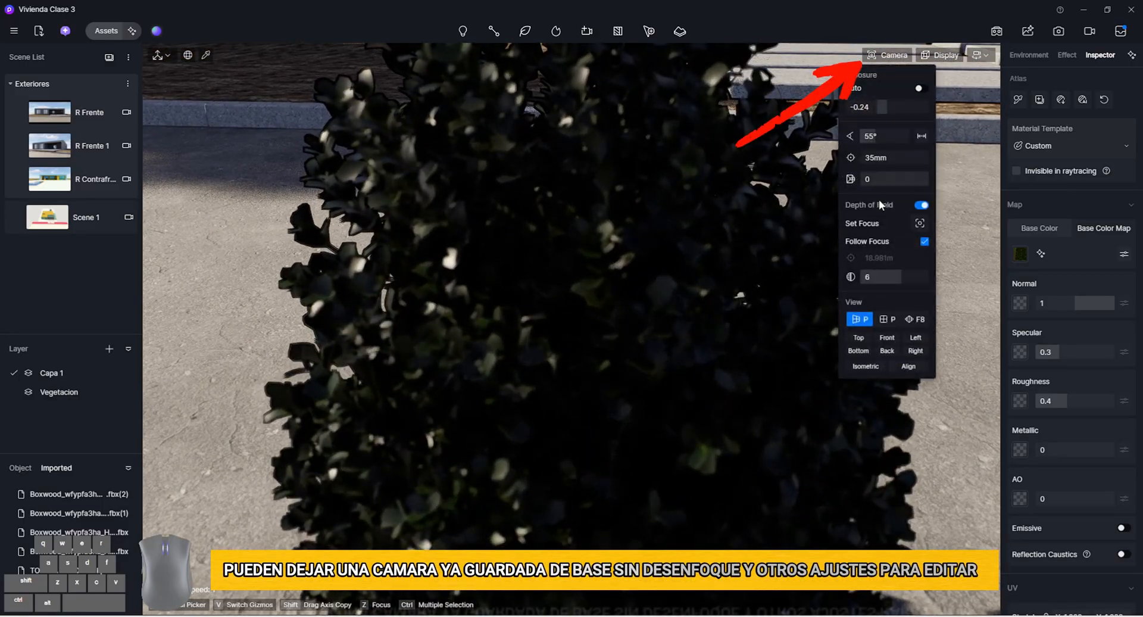
click(923, 204)
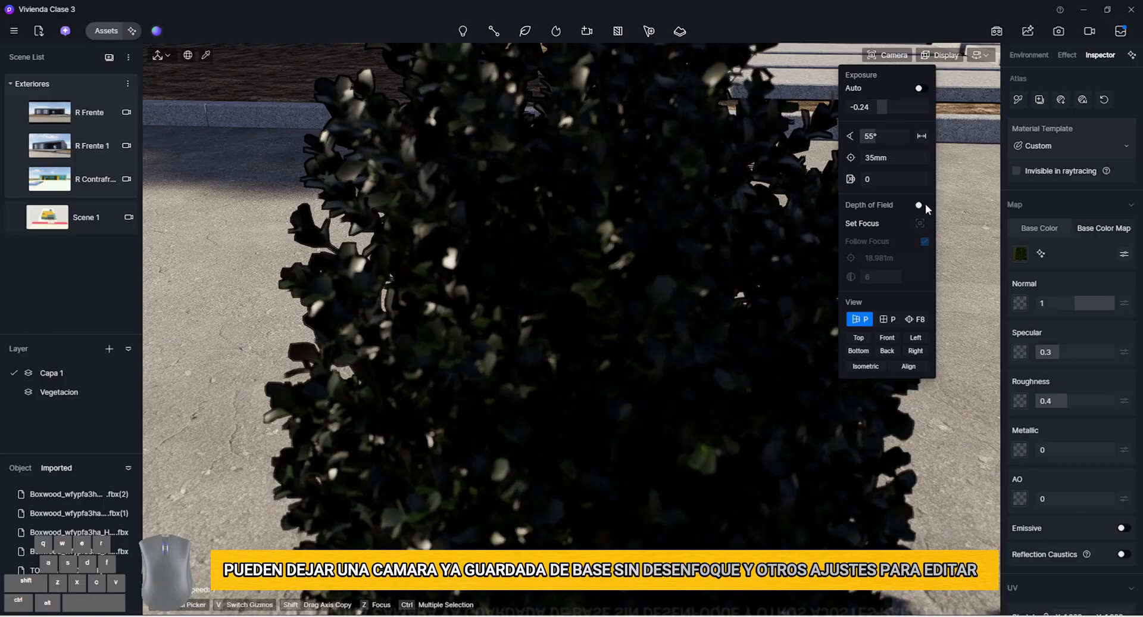
click(462, 303)
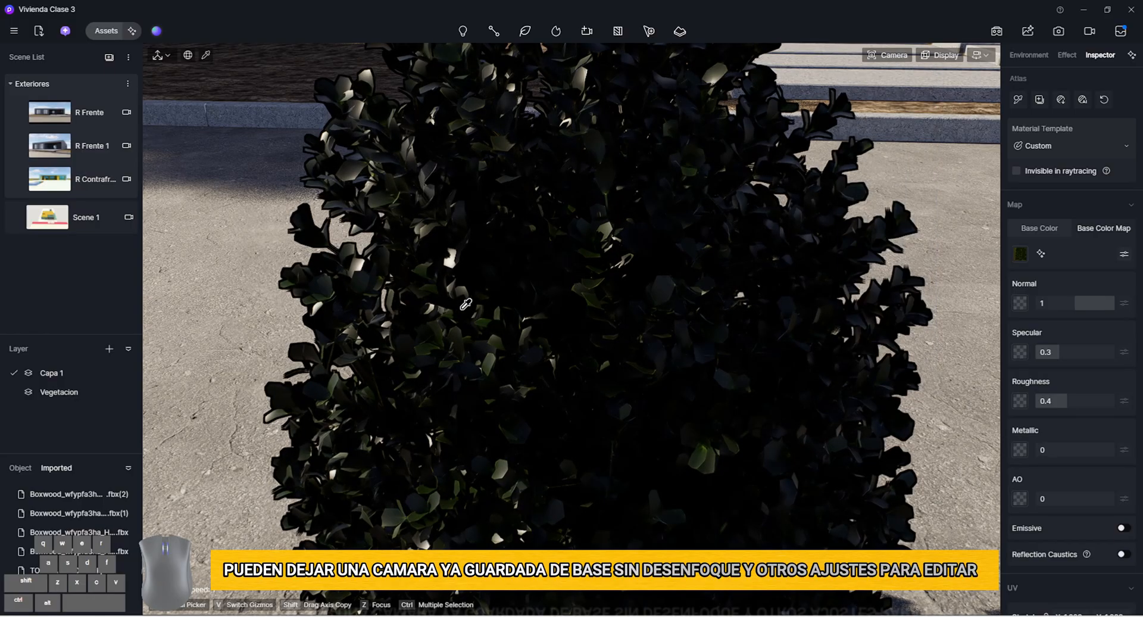
Load Normal.jpg, Specular.jpg and Roughness.jpg as the leaf material's normal, specular and roughness maps
click(1020, 304)
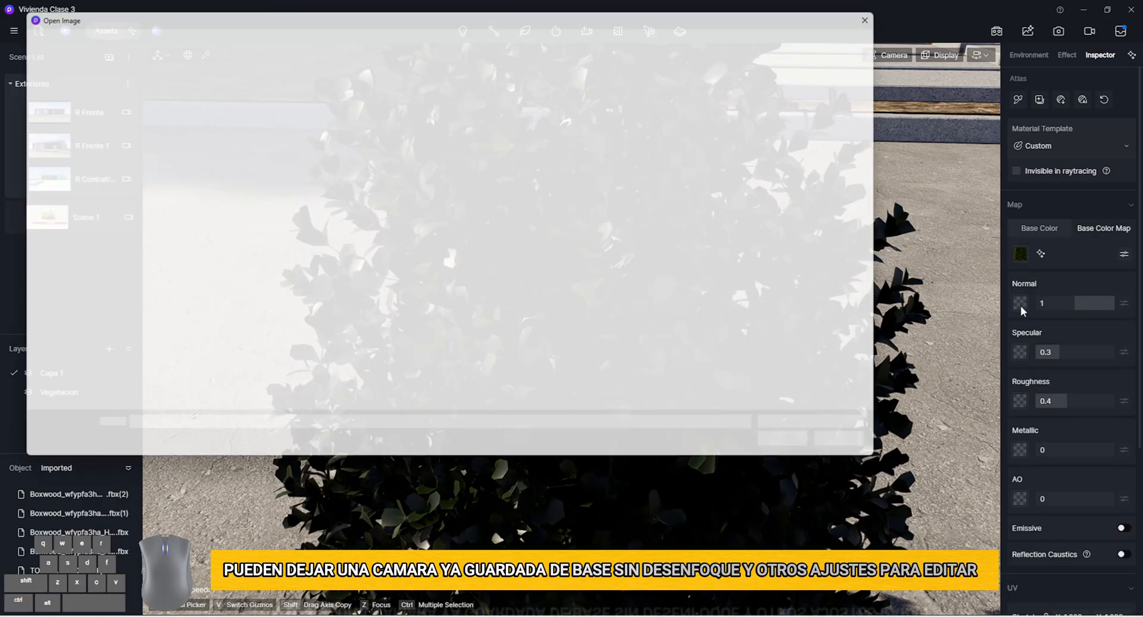
double_click(192, 118)
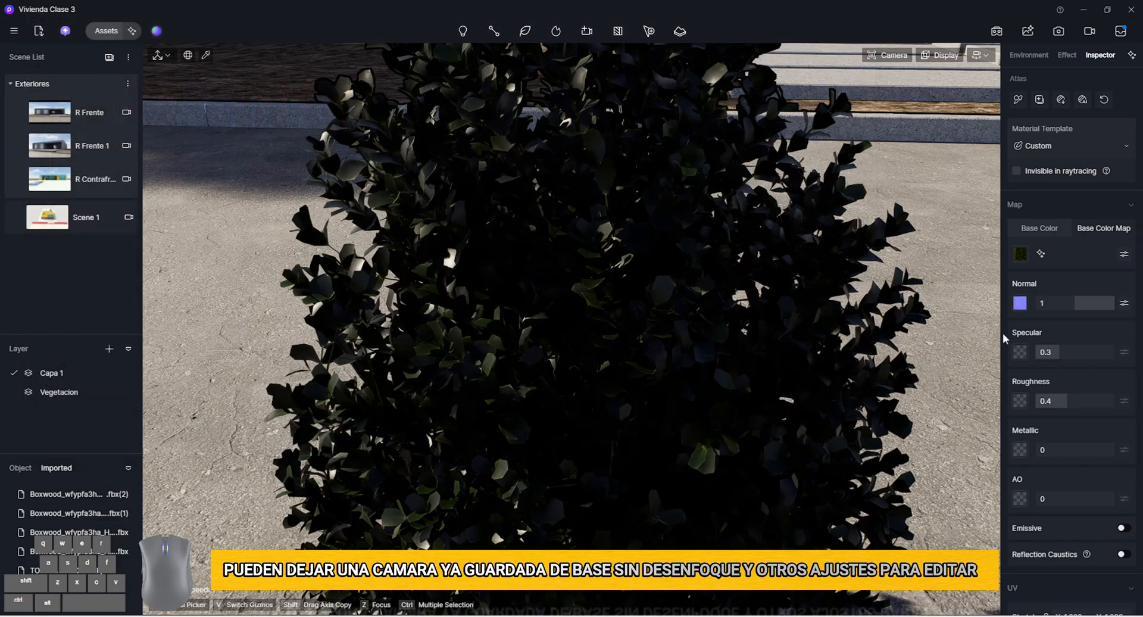
click(1021, 351)
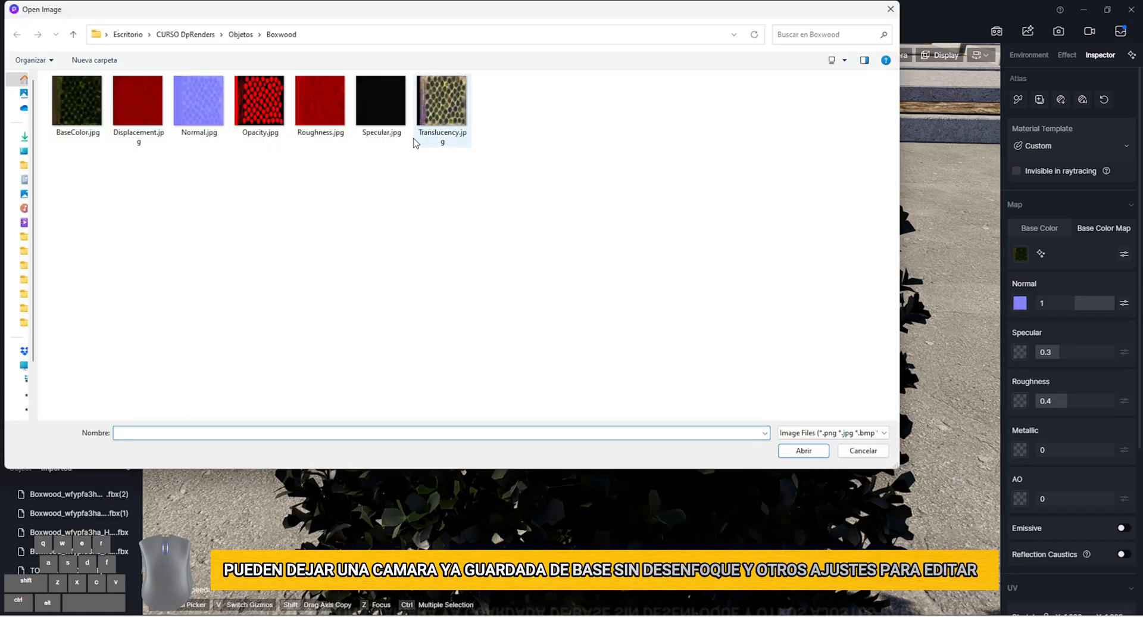
double_click(383, 116)
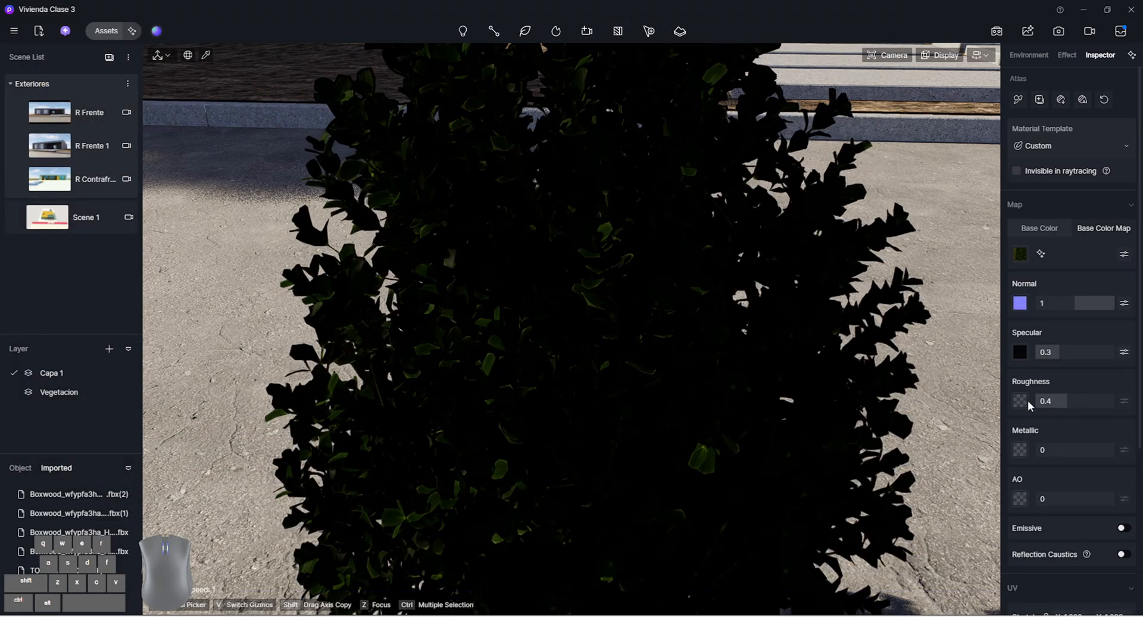
click(1023, 399)
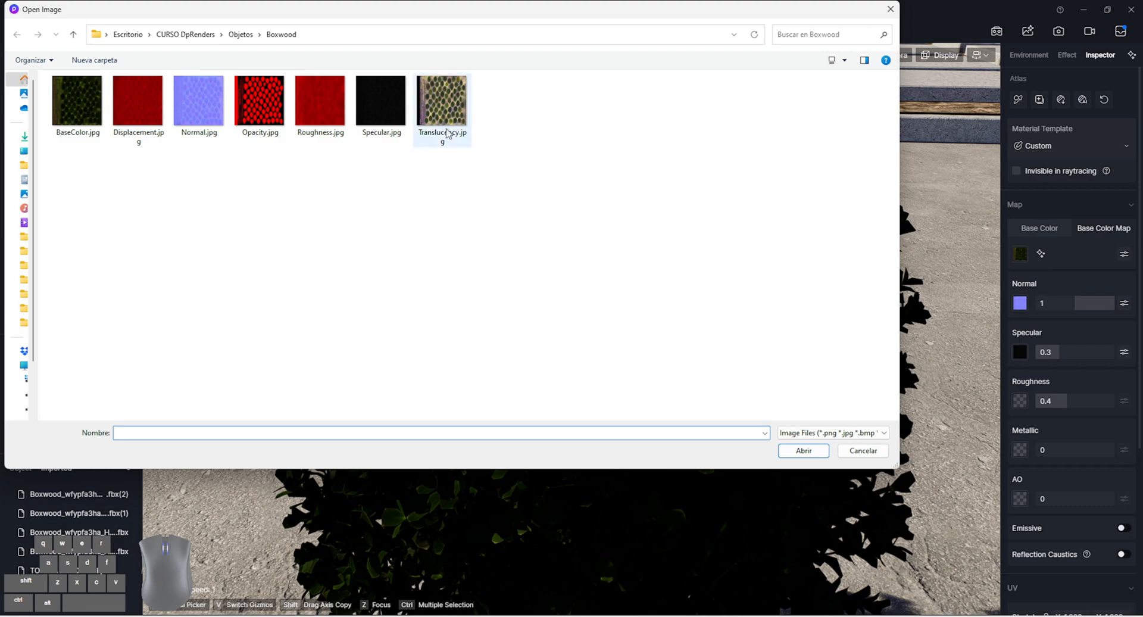
double_click(321, 116)
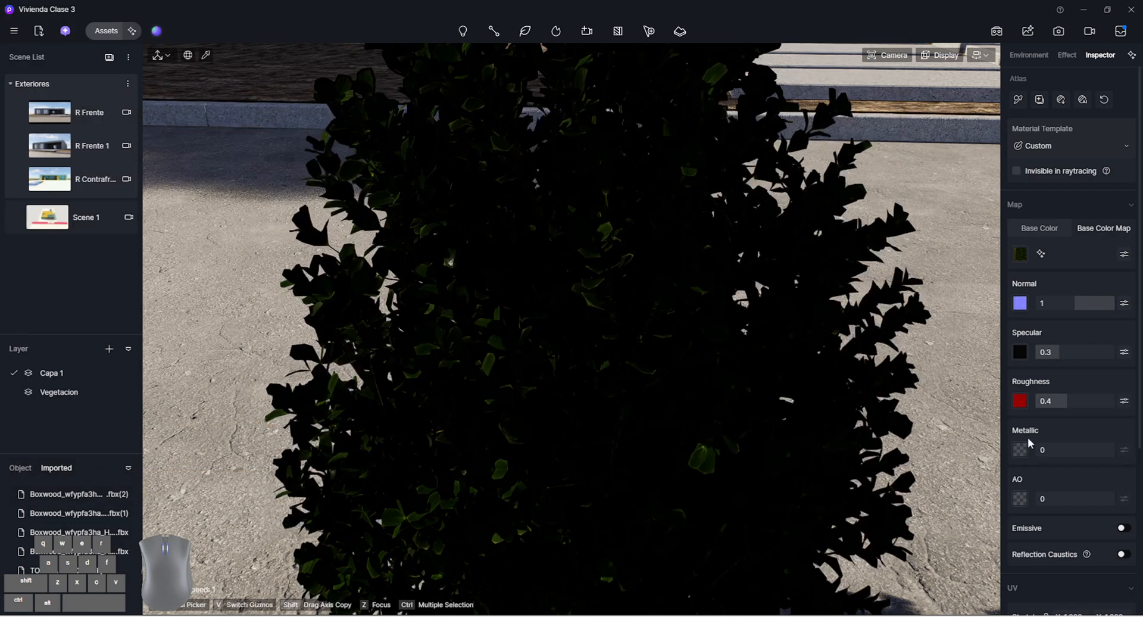
Change the leaf material's template from Custom to Foliage
scroll(608, 253, down, 4)
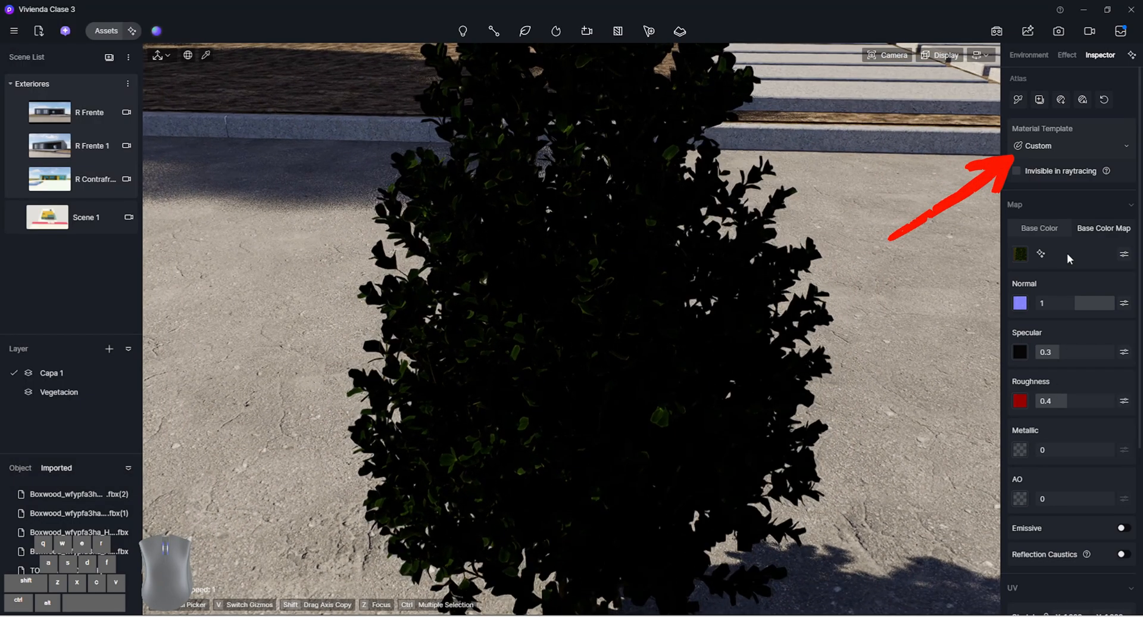
click(1050, 144)
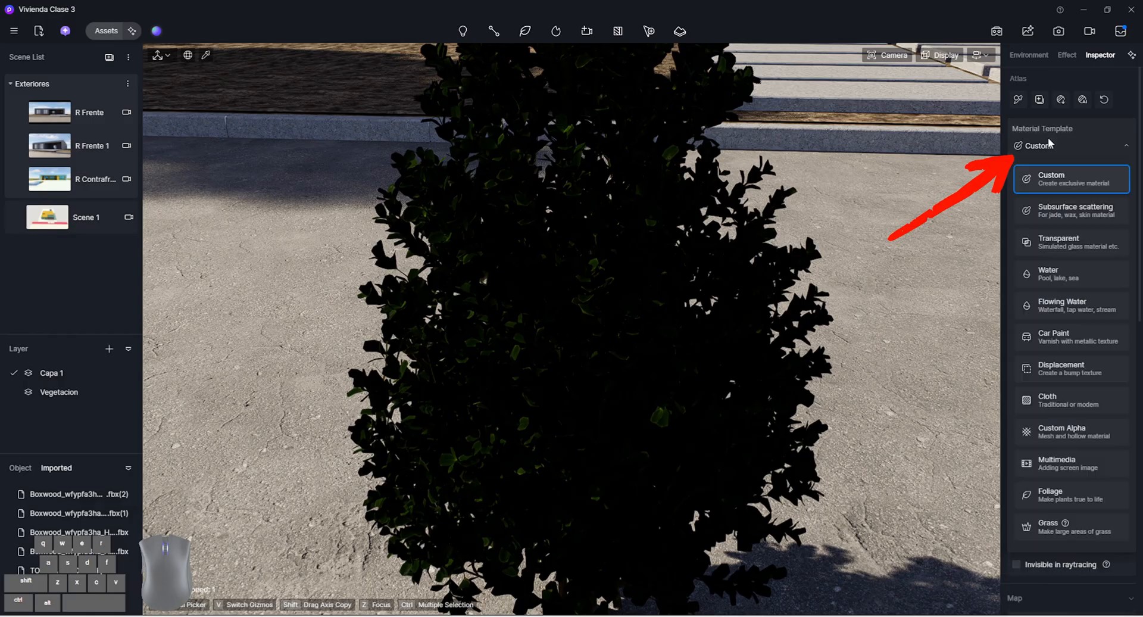
click(1082, 499)
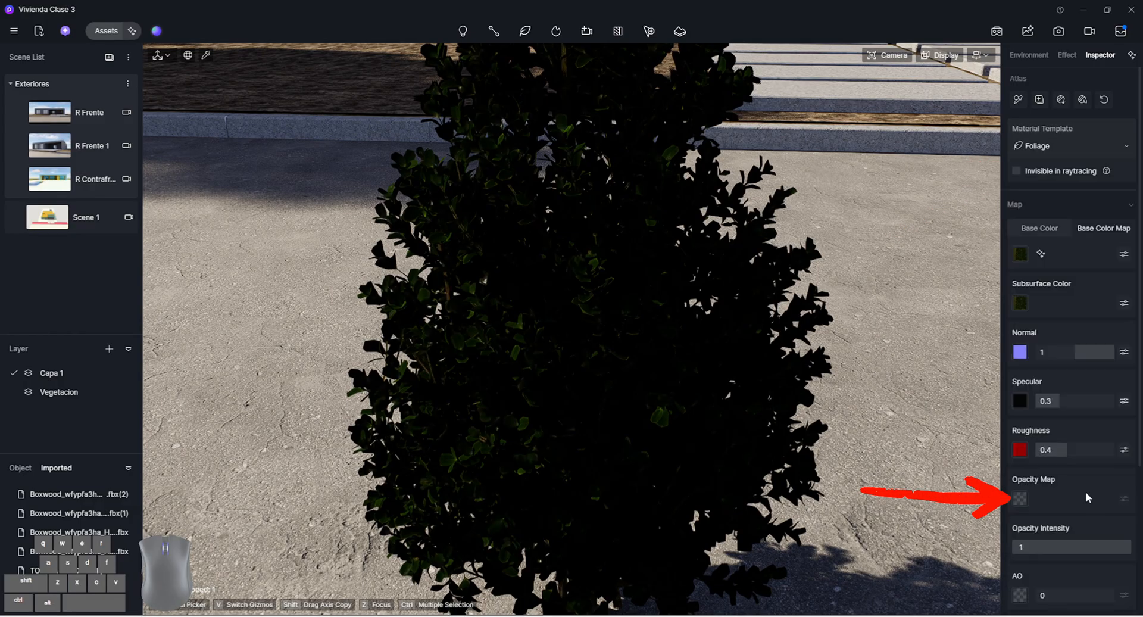
Load Opacity.jpg from the Boxwood folder as the leaf material's opacity map
scroll(600, 279, up, 5)
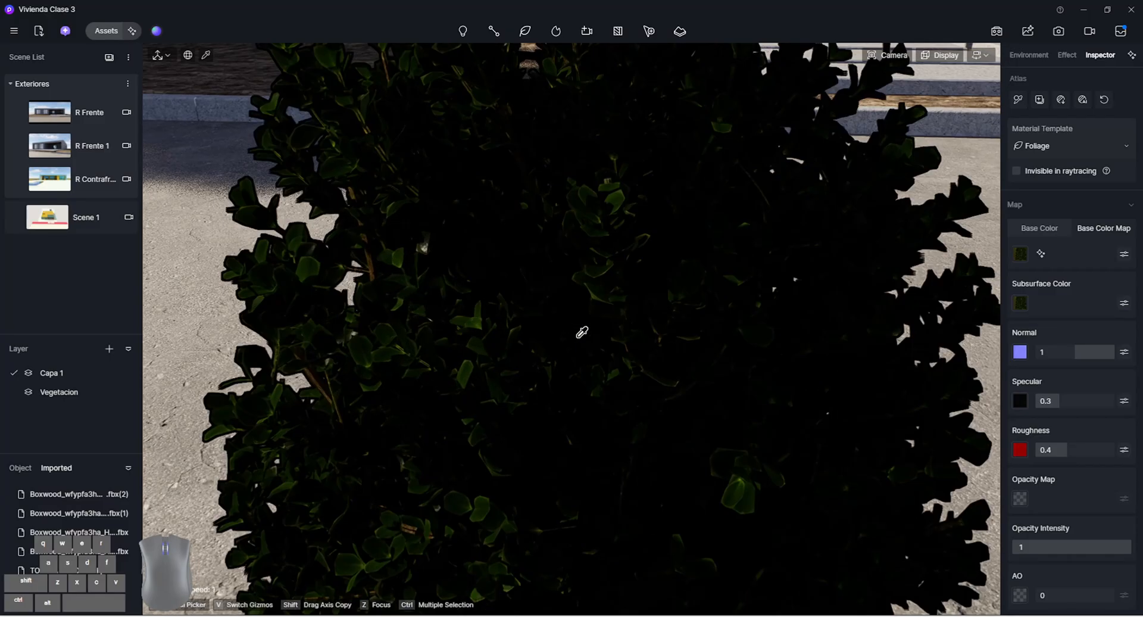
mouse_move(582, 332)
right_down()
mouse_move(542, 345)
mouse_move(717, 351)
mouse_move(575, 335)
right_up()
key(w)
key(a)
key(w)
key(w)
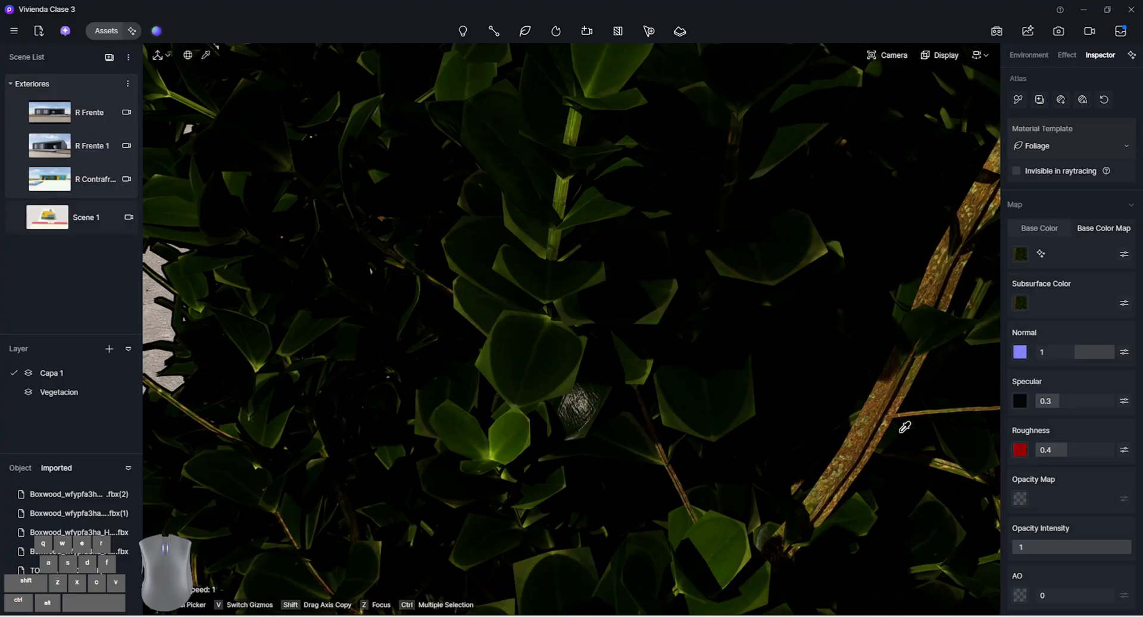
click(1020, 498)
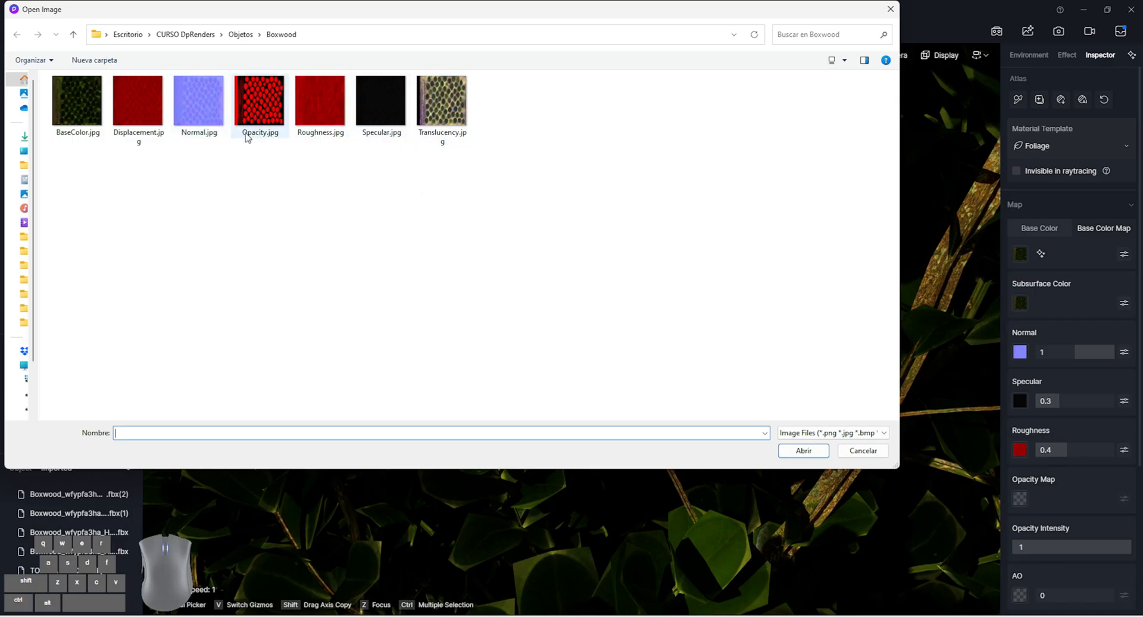
double_click(263, 128)
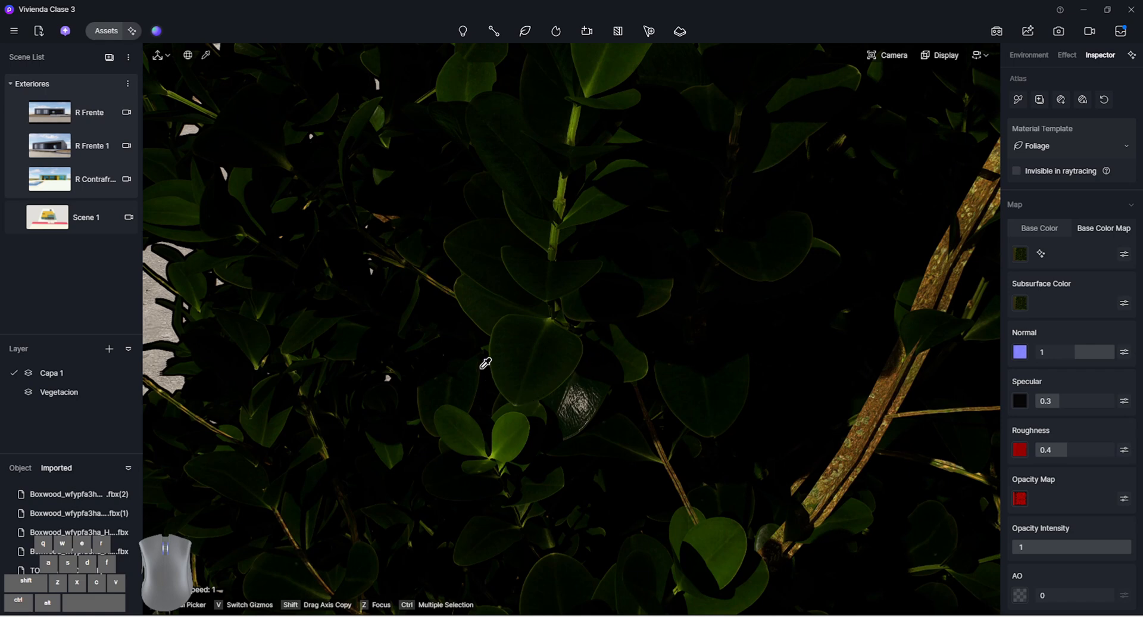
Load Translucency.jpg from the Boxwood folder as the leaf material's subsurface color map
scroll(1042, 548, down, 1)
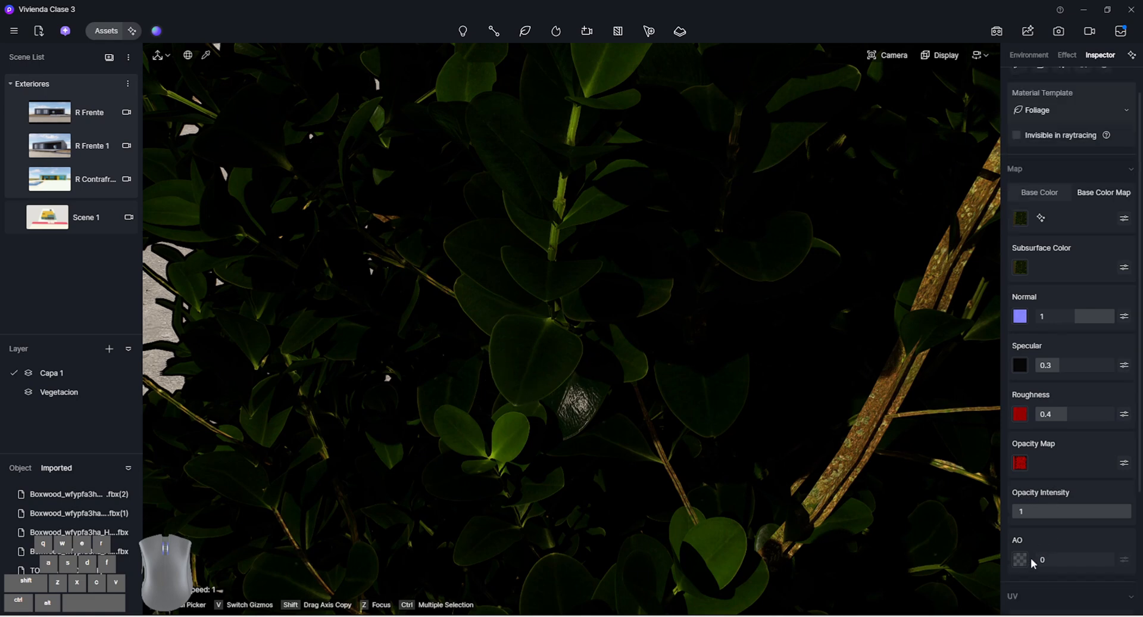
click(1020, 267)
double_click(460, 127)
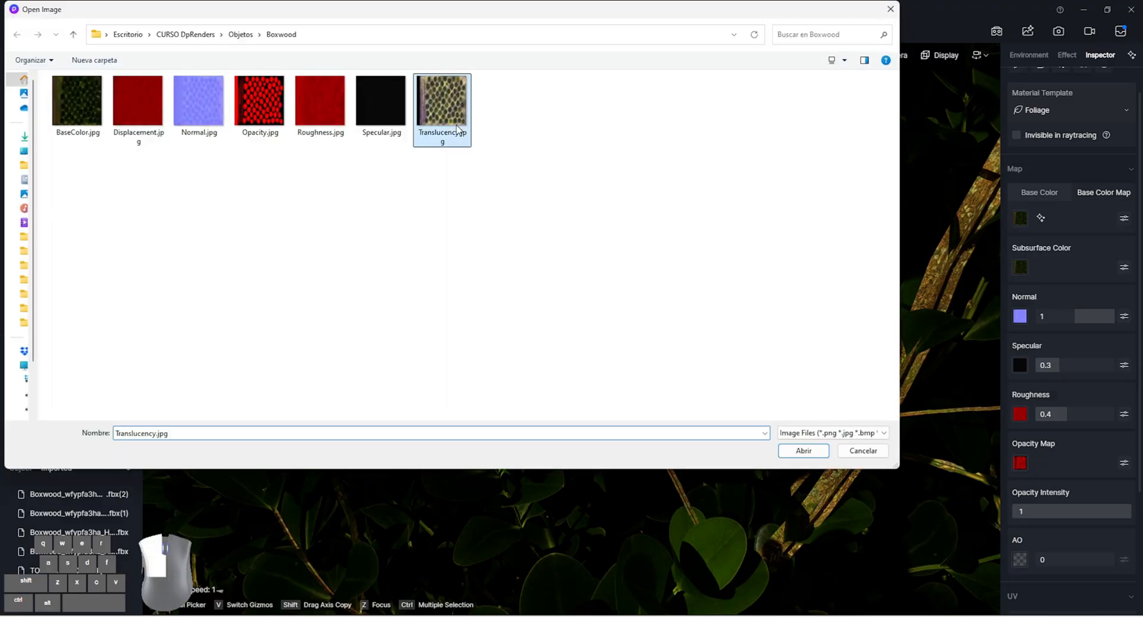
scroll(463, 340, down, 6)
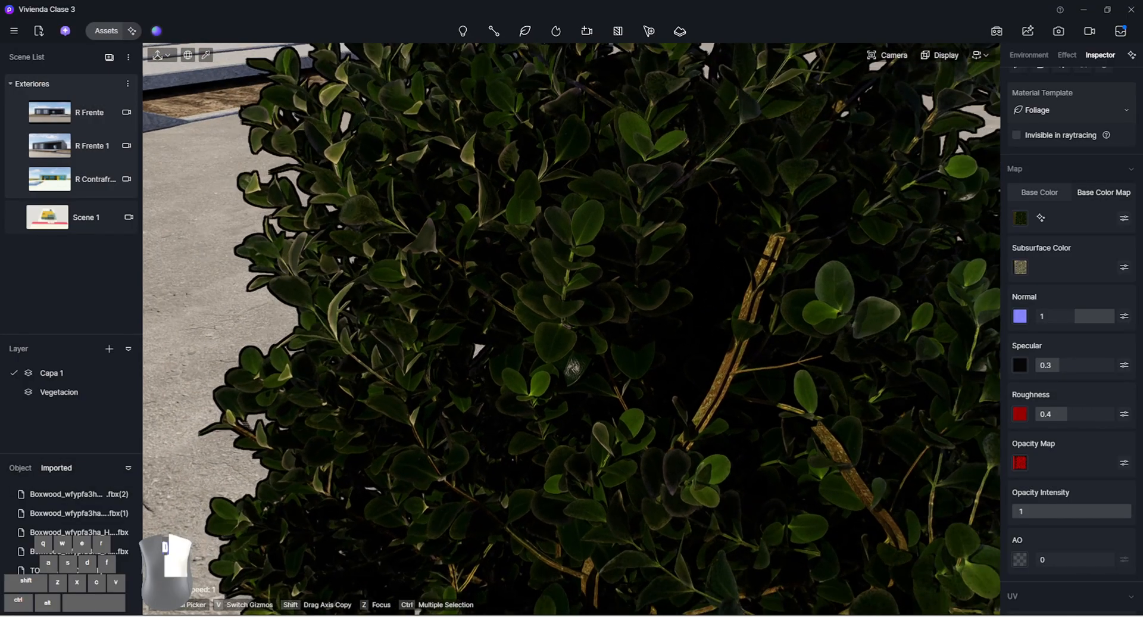
Examine the textured boxwood foliage up close, from several angles and as a whole shrub
key(d)
right_drag(477, 351, 327, 405)
key(s)
key(w)
key(s)
key(d)
key(q)
key(a)
right_drag(571, 357, 633, 423)
key(w)
click(617, 361)
key(shift+s)
key(shift+w)
key(shift+a)
key(w)
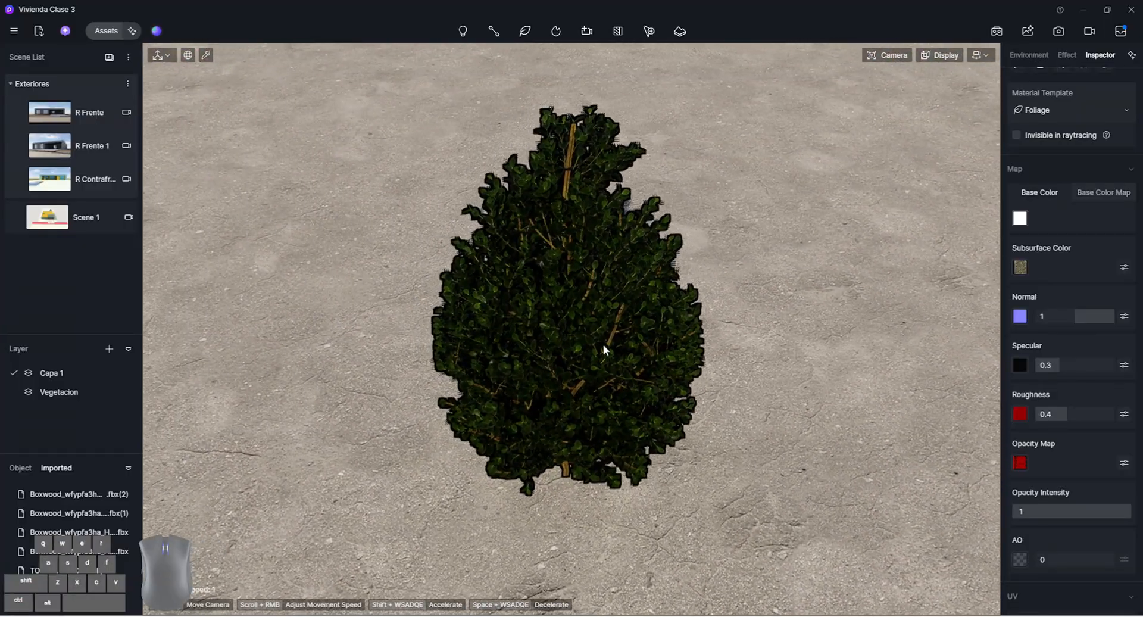
Add the boxwood shrub to the local asset library and display the local models
key(Escape)
click(552, 452)
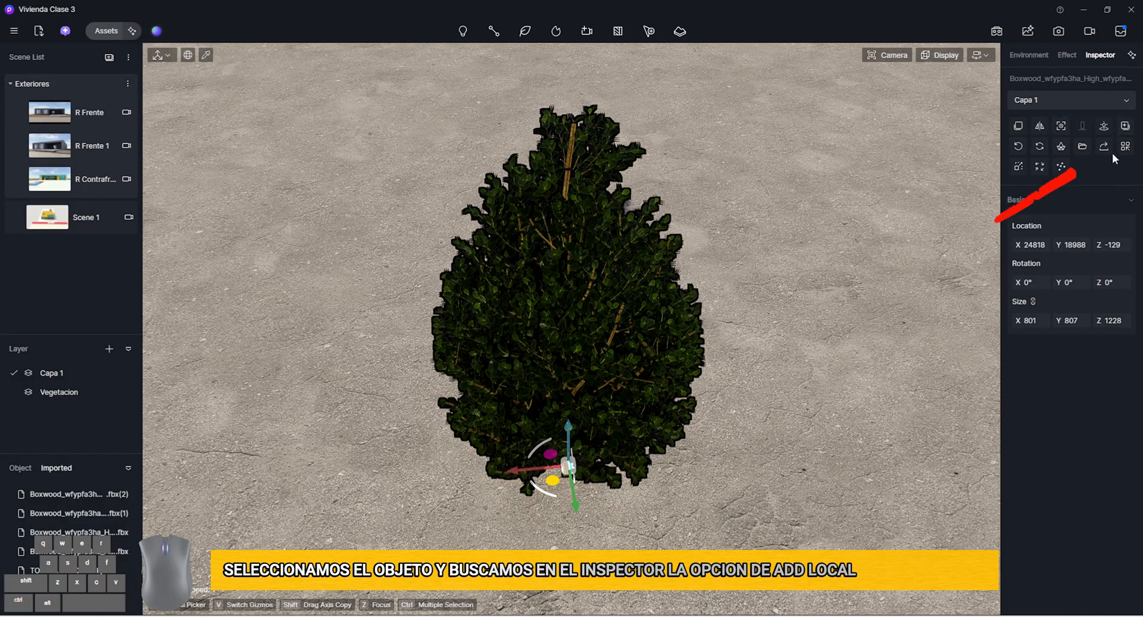
click(1125, 126)
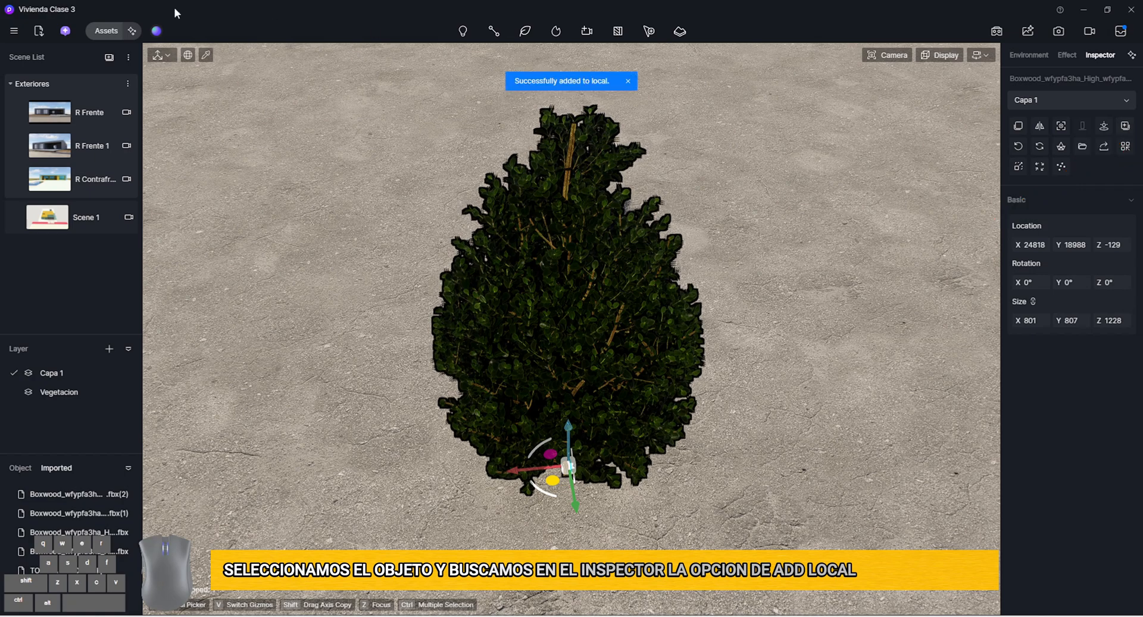
click(131, 31)
click(59, 50)
click(56, 73)
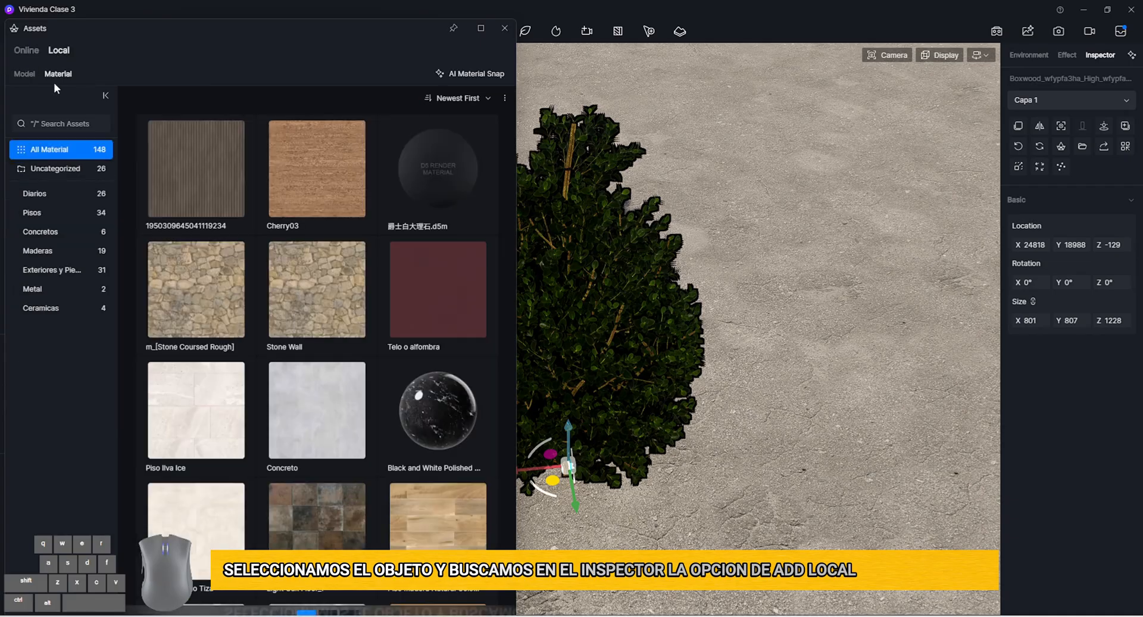
click(33, 78)
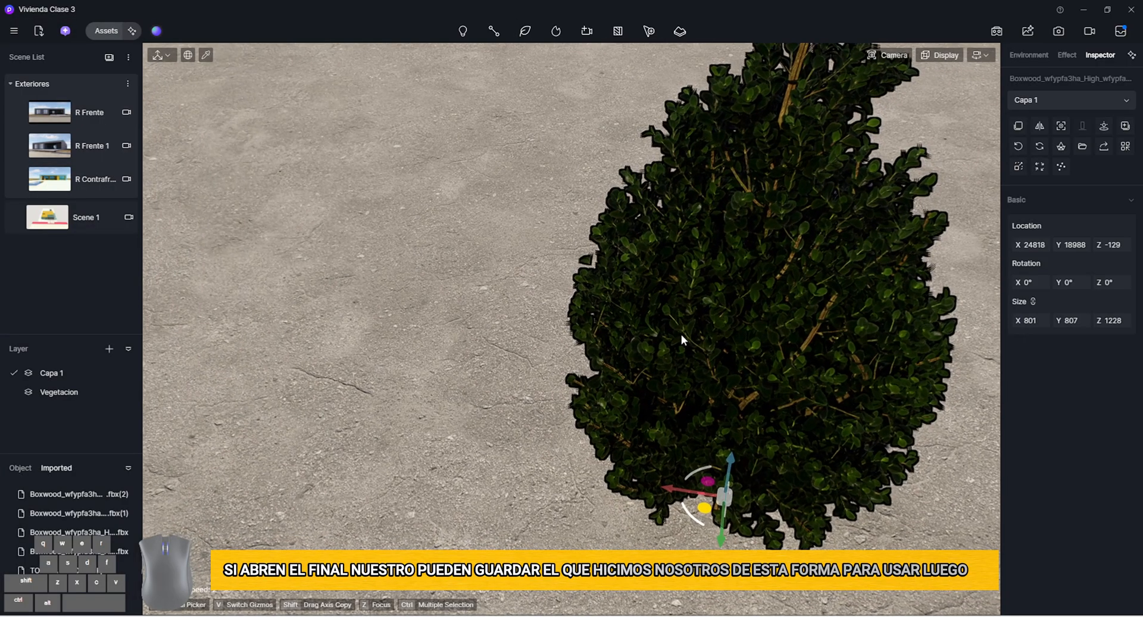
Remove the boxwood shrub from the street in front of the house and return to the Scene 1 view
key(ctrl+z)
key(ctrl+z)
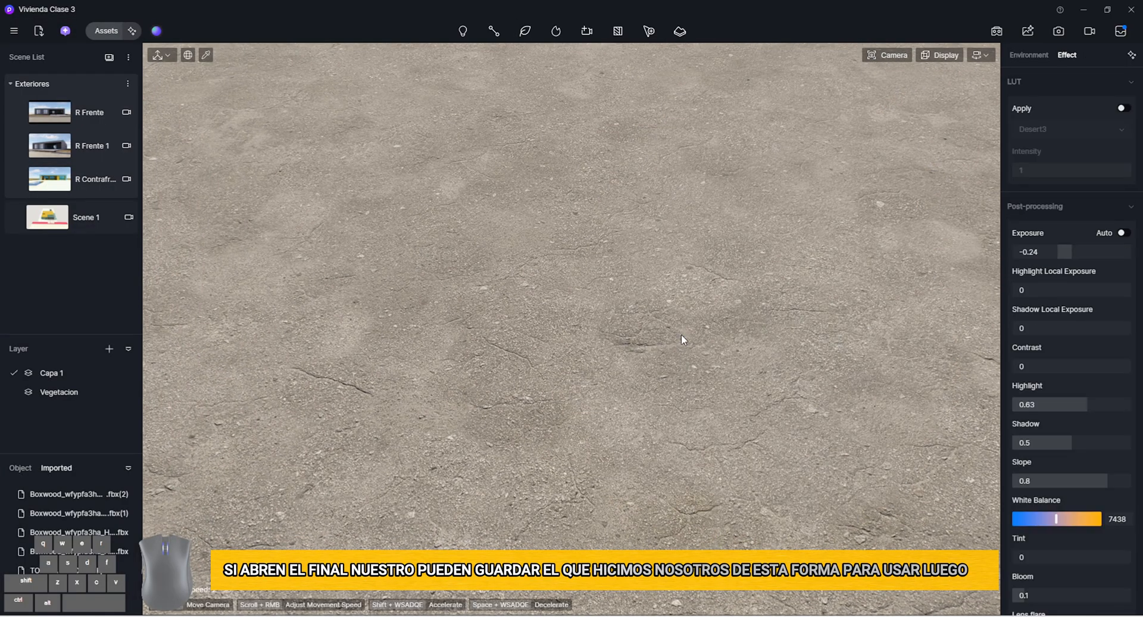
key(s)
key(d)
right_drag(693, 330, 219, 254)
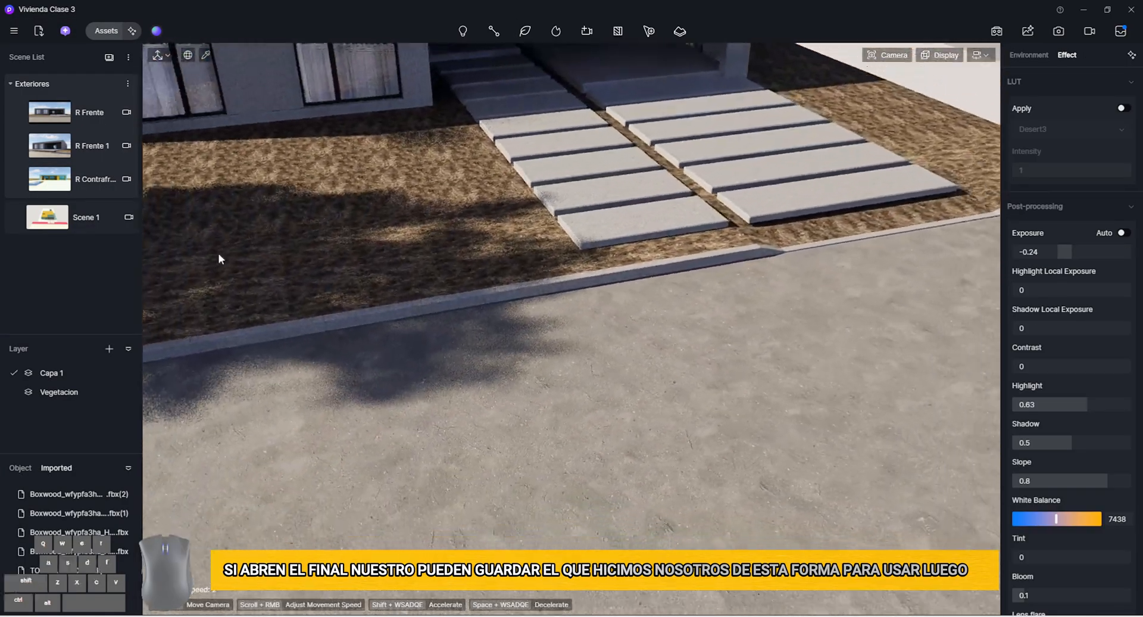
click(71, 218)
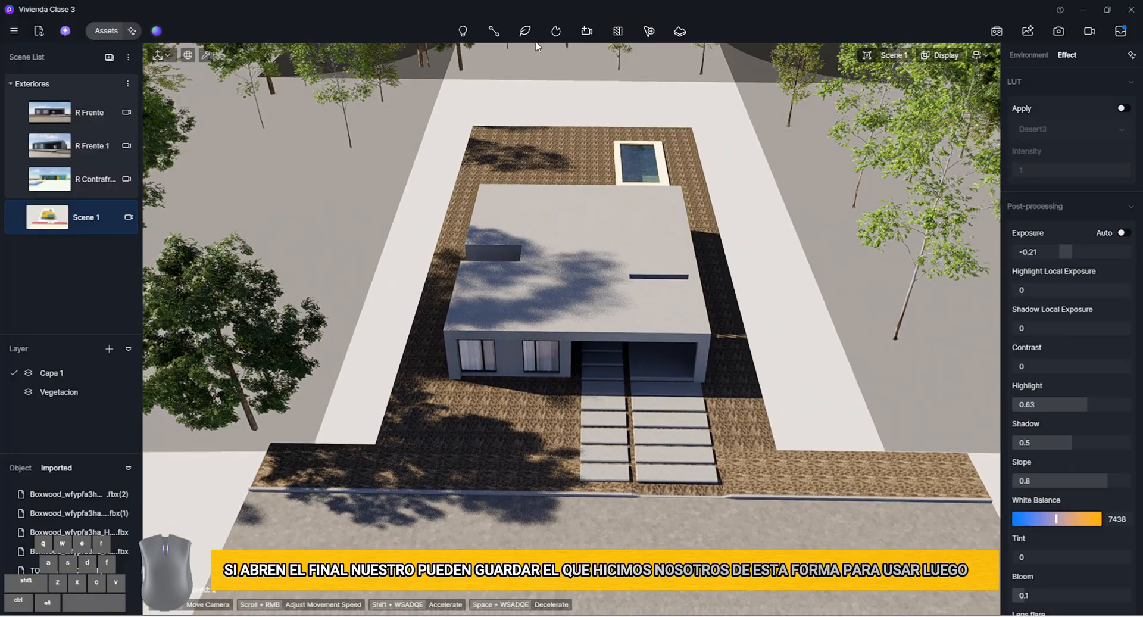
Draw a linear custom path with four nodes at the lot's corners, running along its two sides and back edge
click(493, 31)
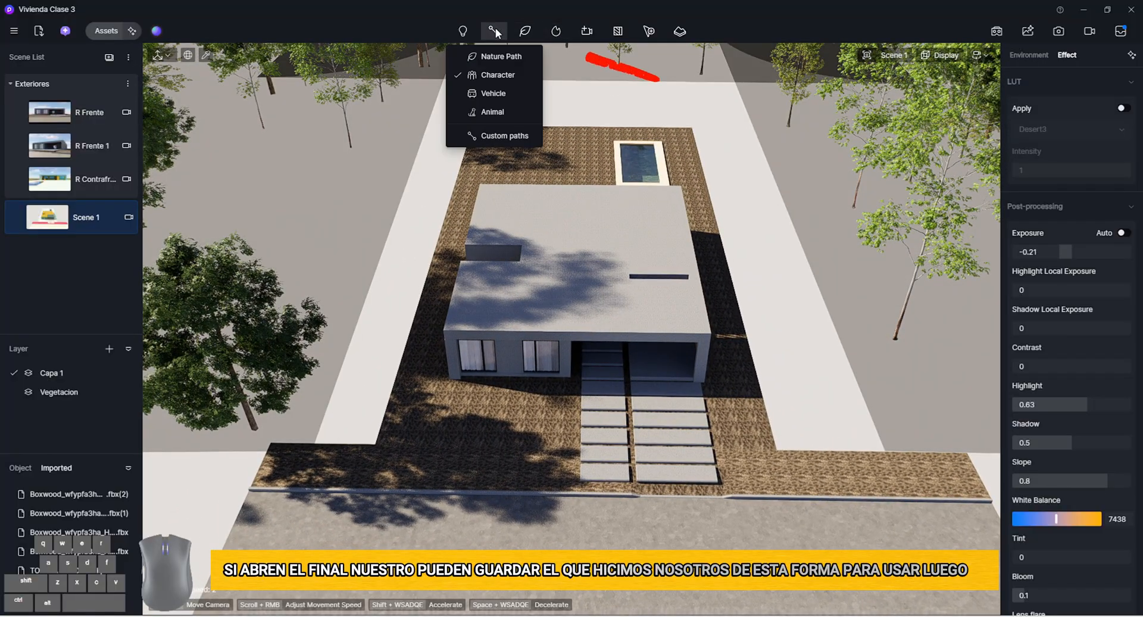
click(493, 135)
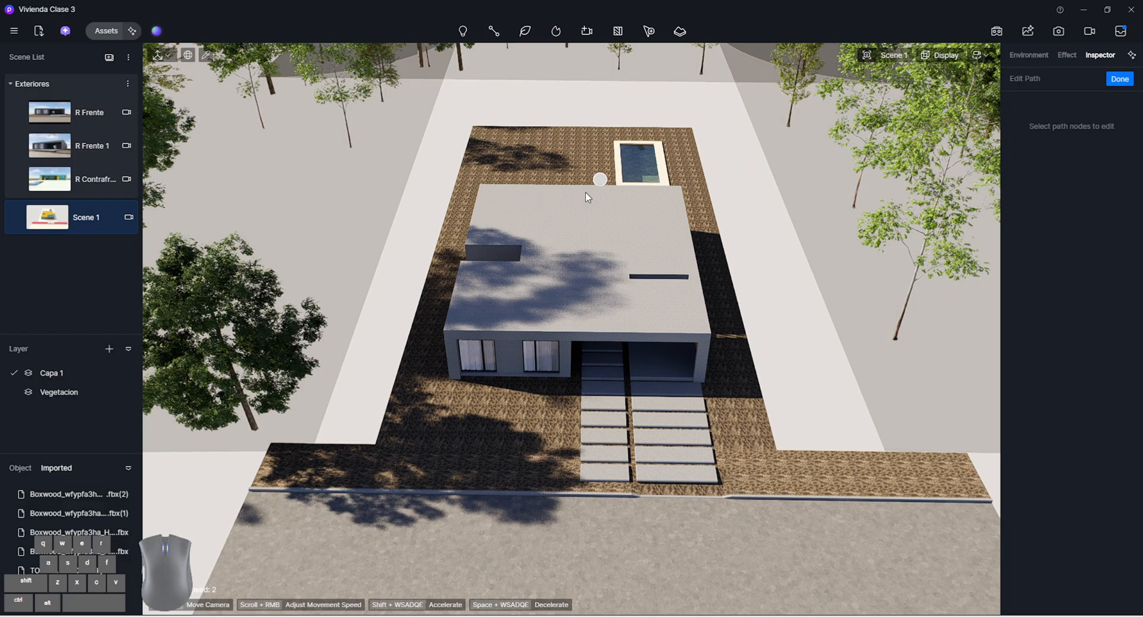
click(381, 440)
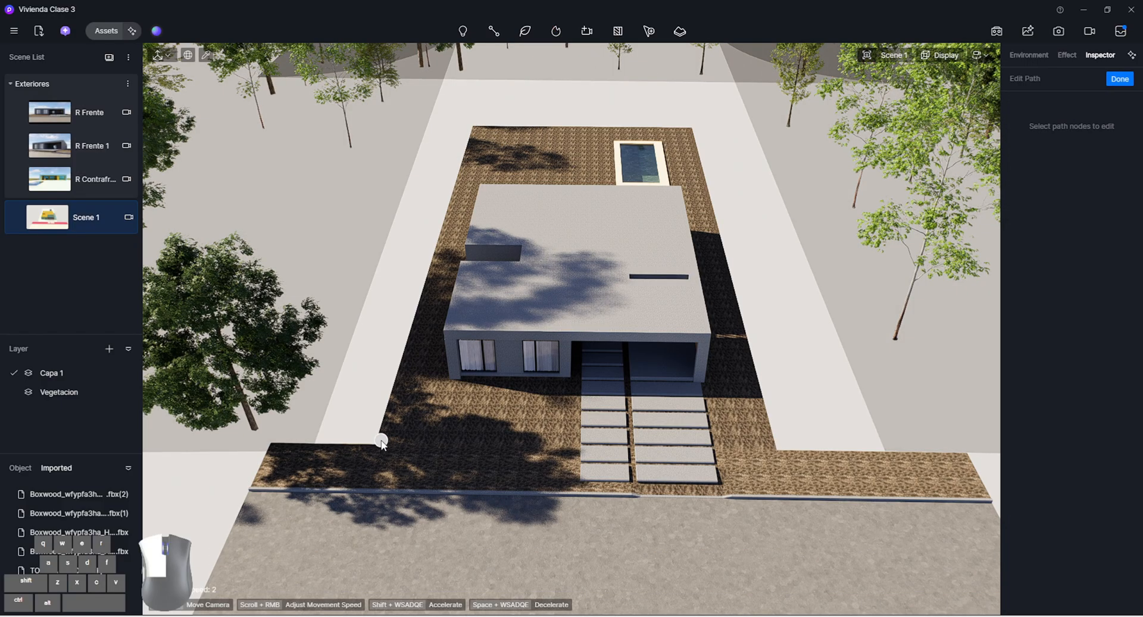
click(477, 129)
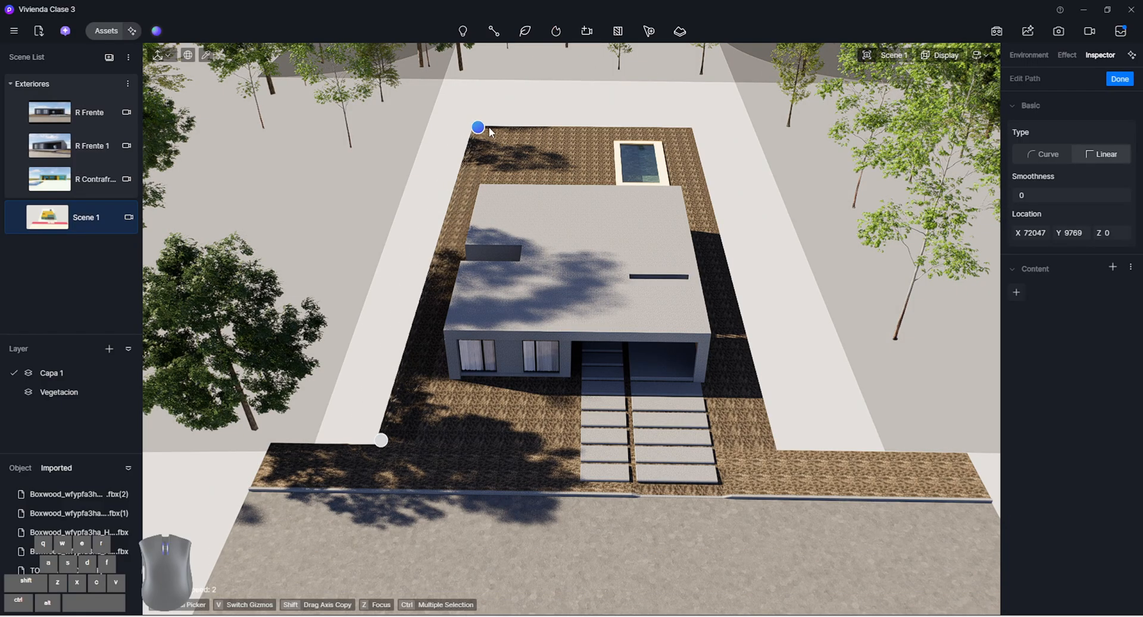
click(689, 131)
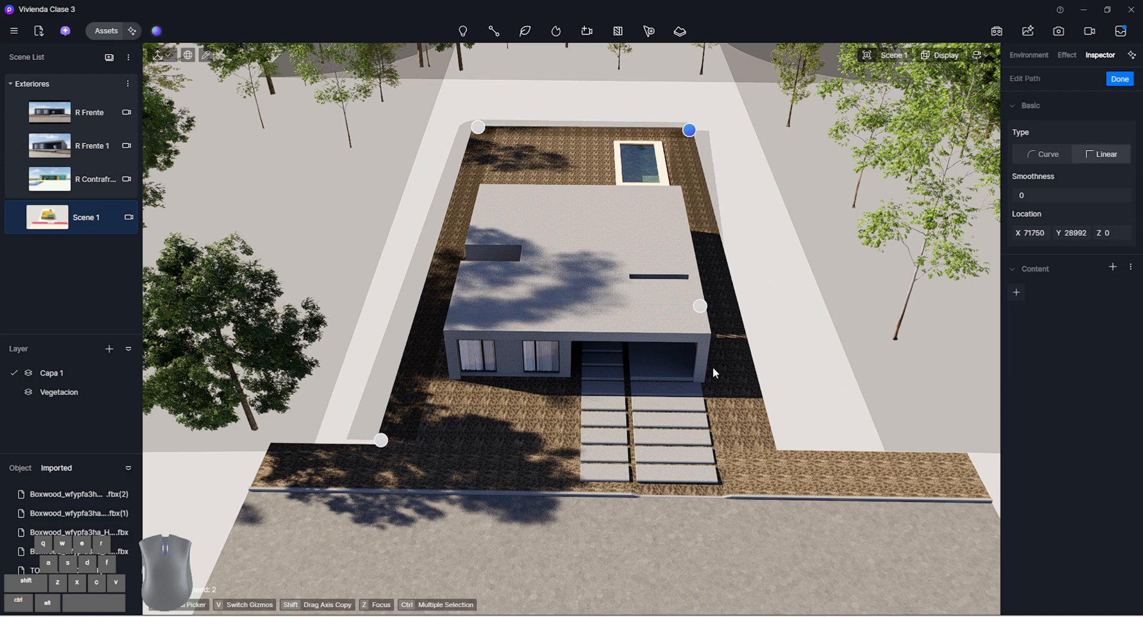
click(772, 448)
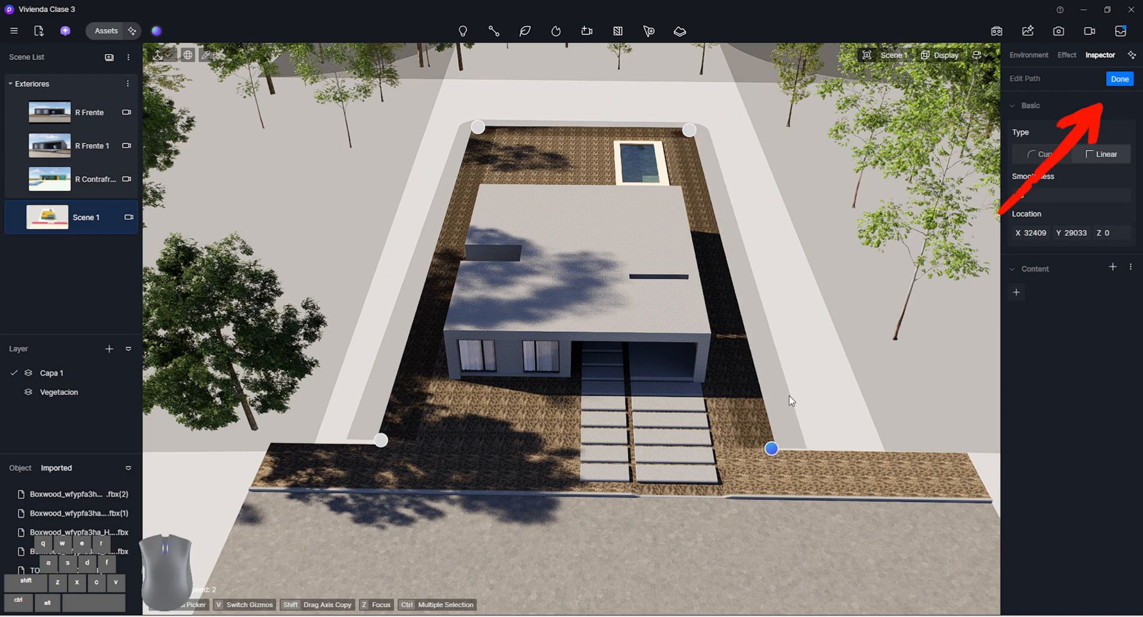
click(1119, 80)
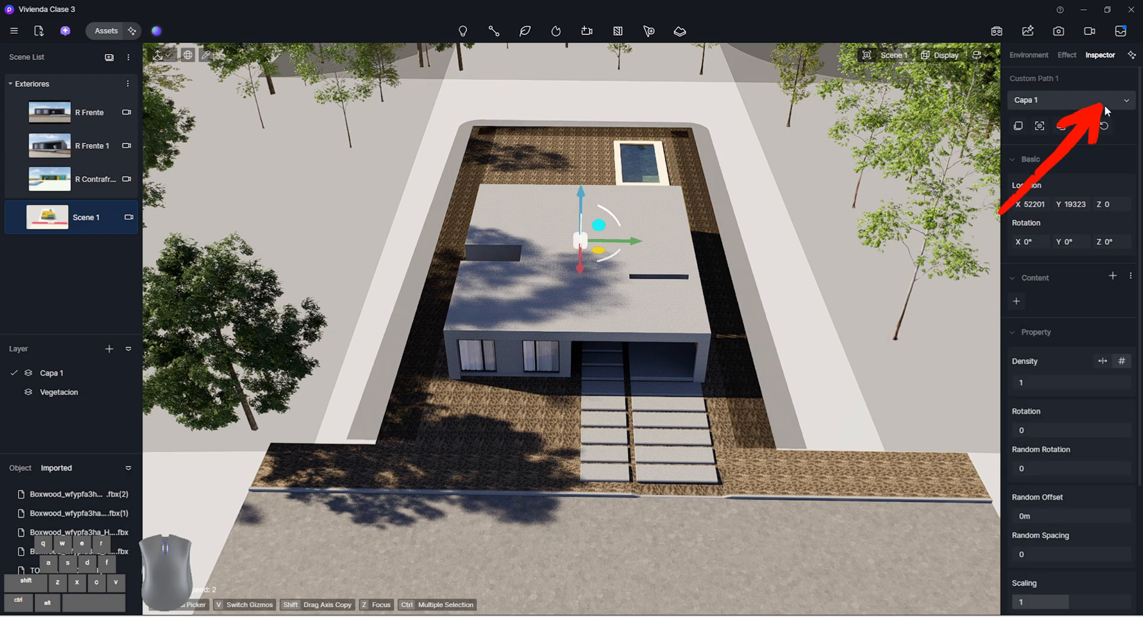
Add the locally saved boxwood model as the content of the custom path
click(1016, 301)
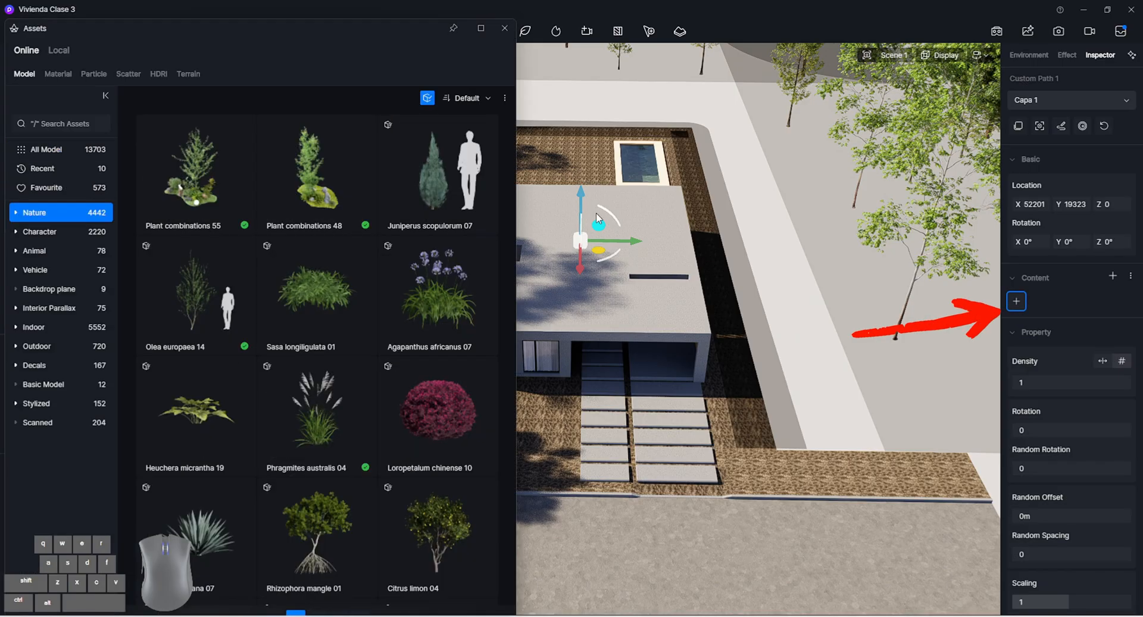
click(65, 52)
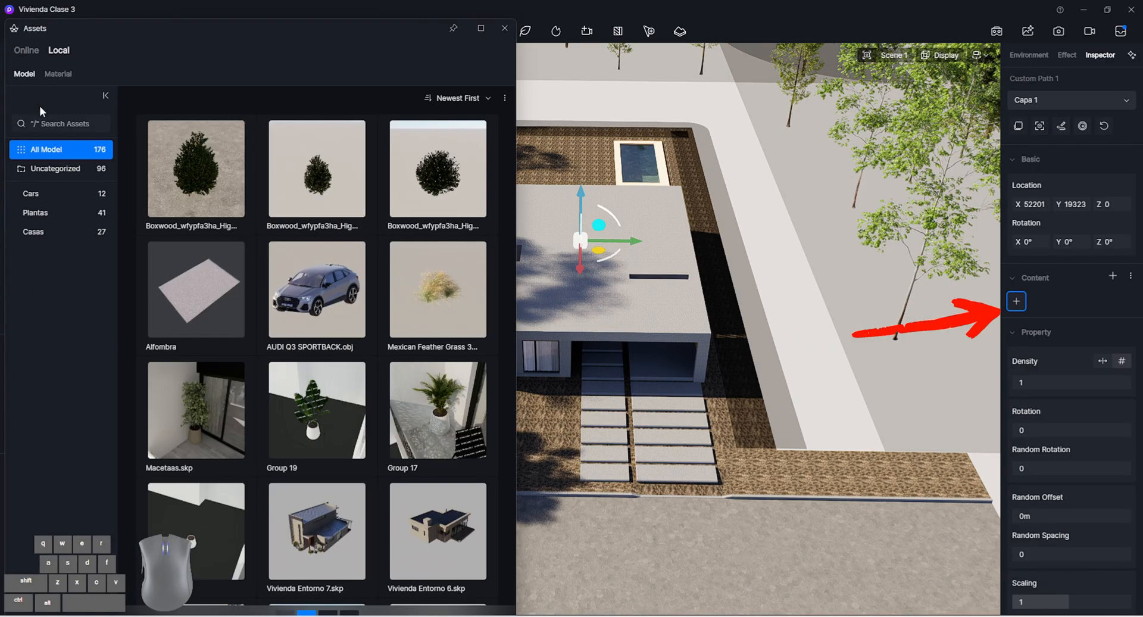
click(213, 223)
Rename the newest local boxwood model to Arbusto and close the asset library
right_click(210, 229)
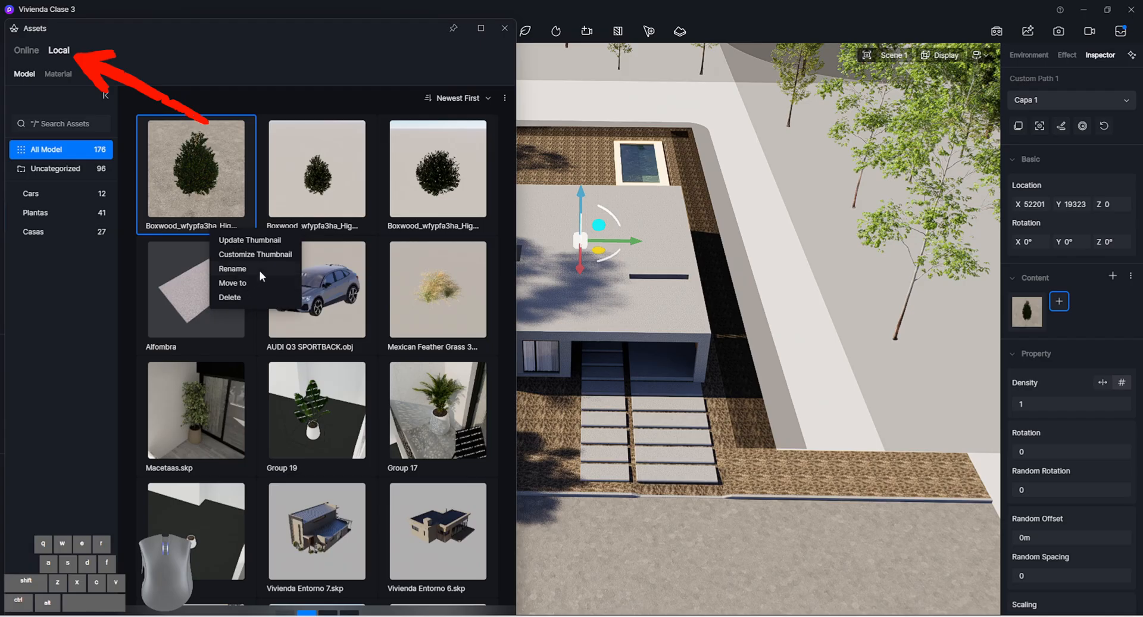
click(259, 271)
click(190, 231)
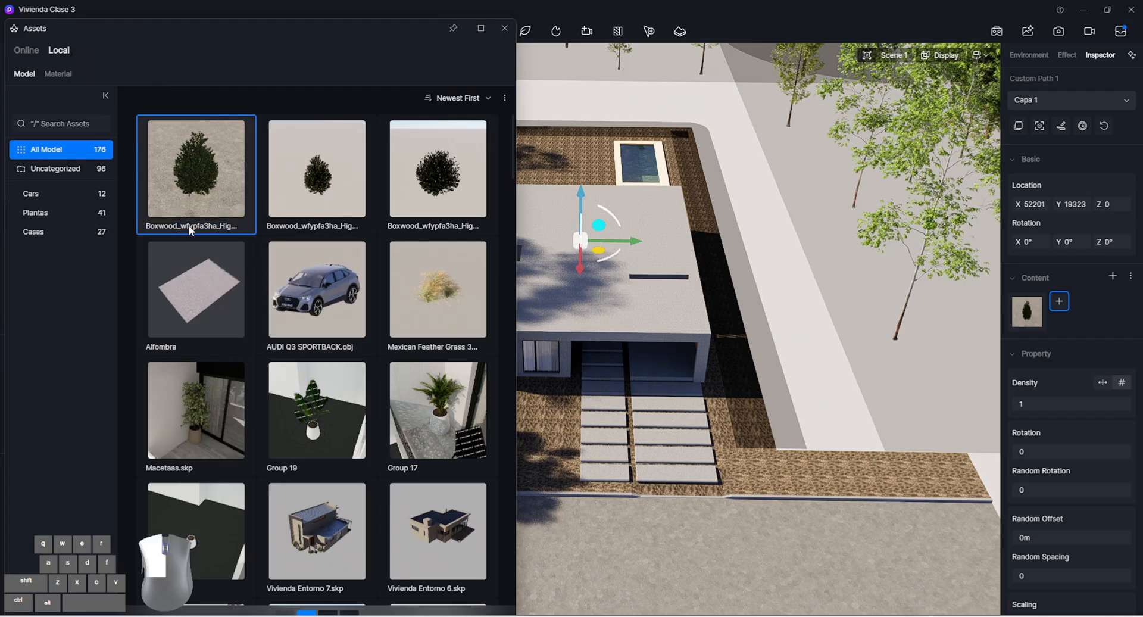
right_click(189, 228)
click(225, 271)
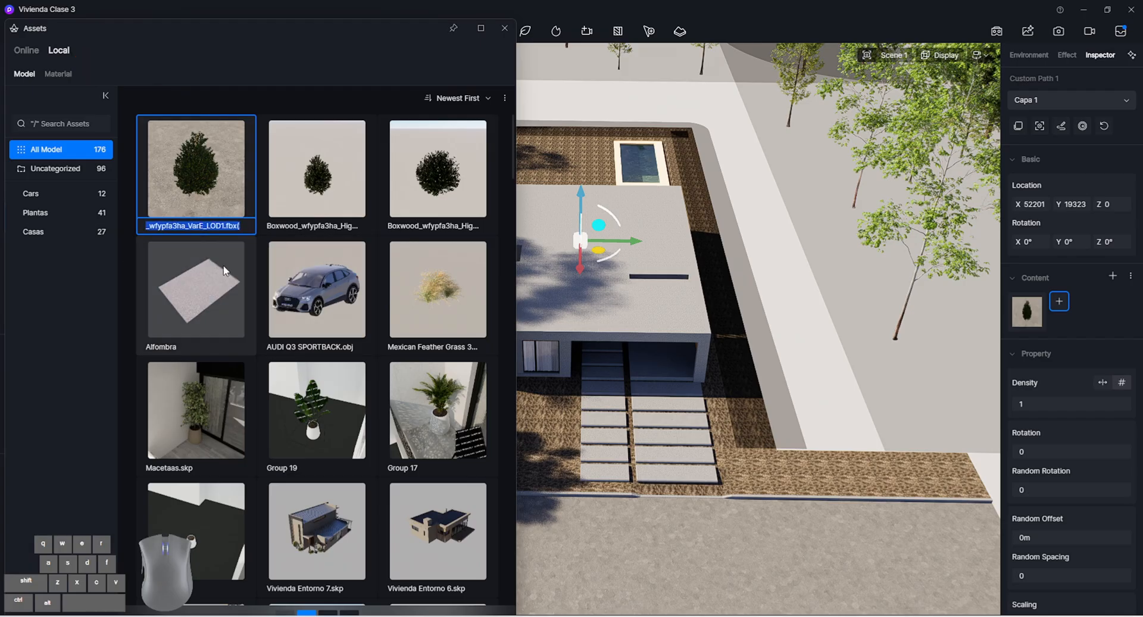
click(188, 226)
key(BackSpace)
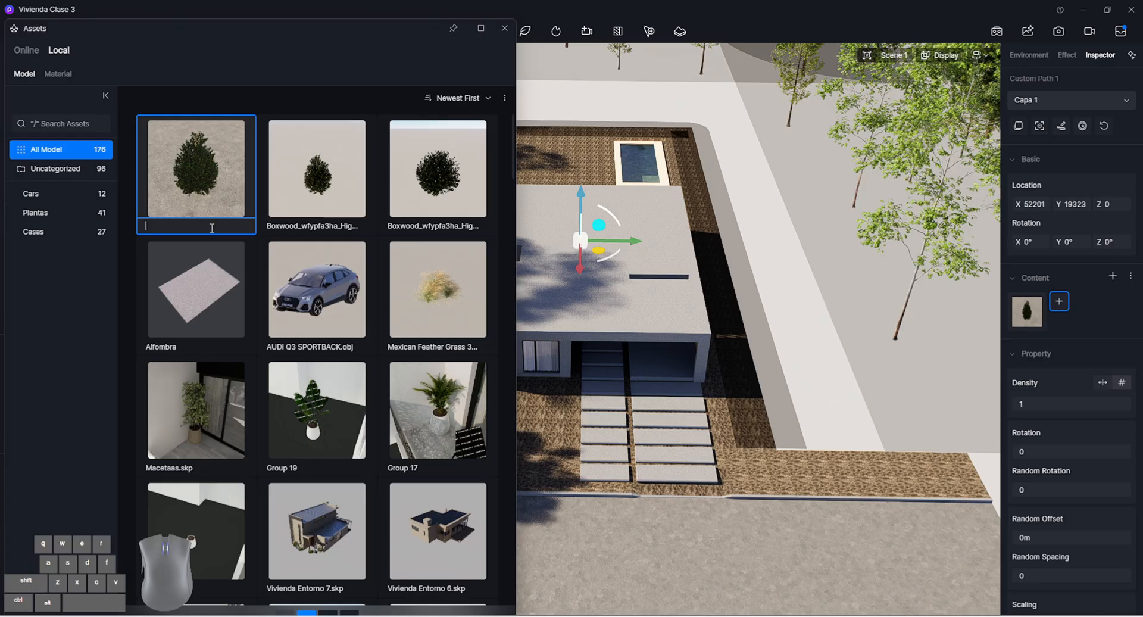
text(Arbusto)
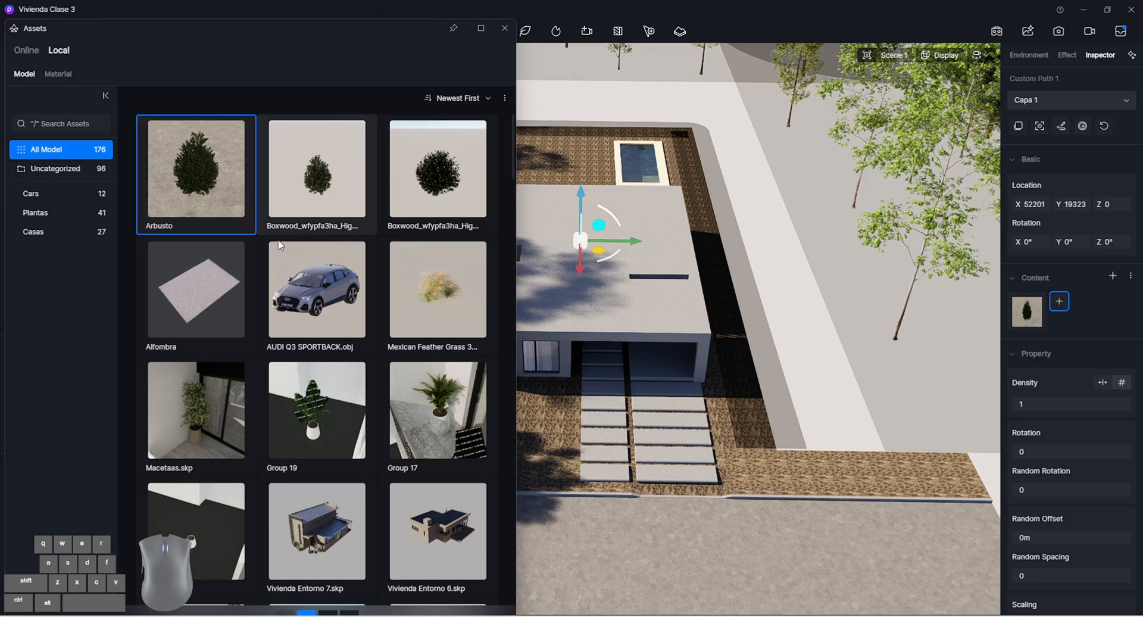
mouse_move(1042, 316)
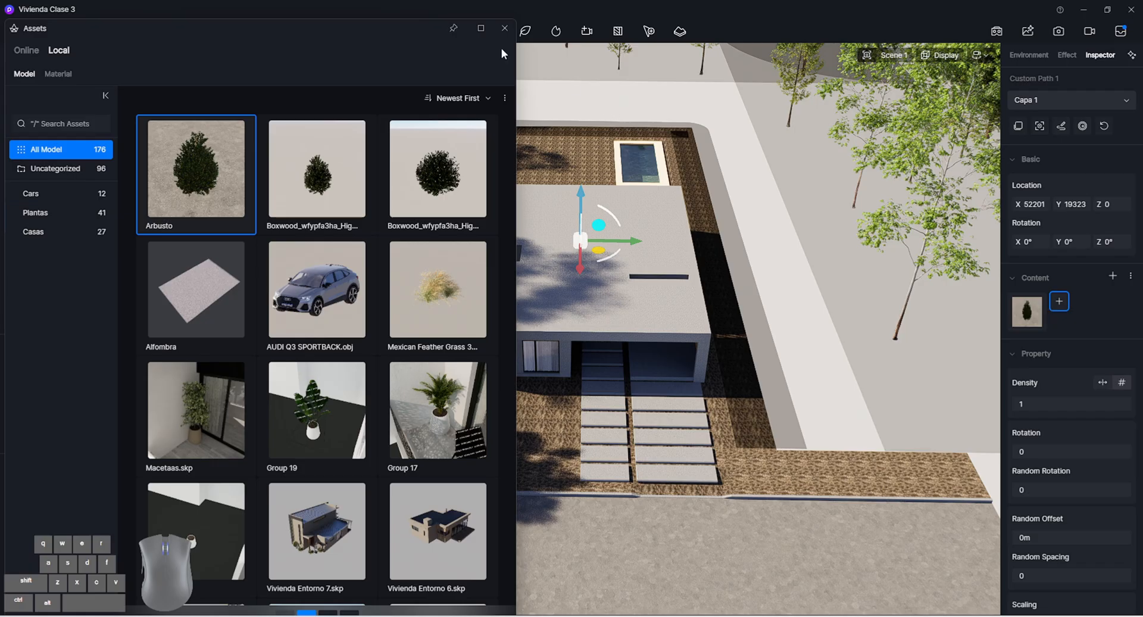
click(505, 29)
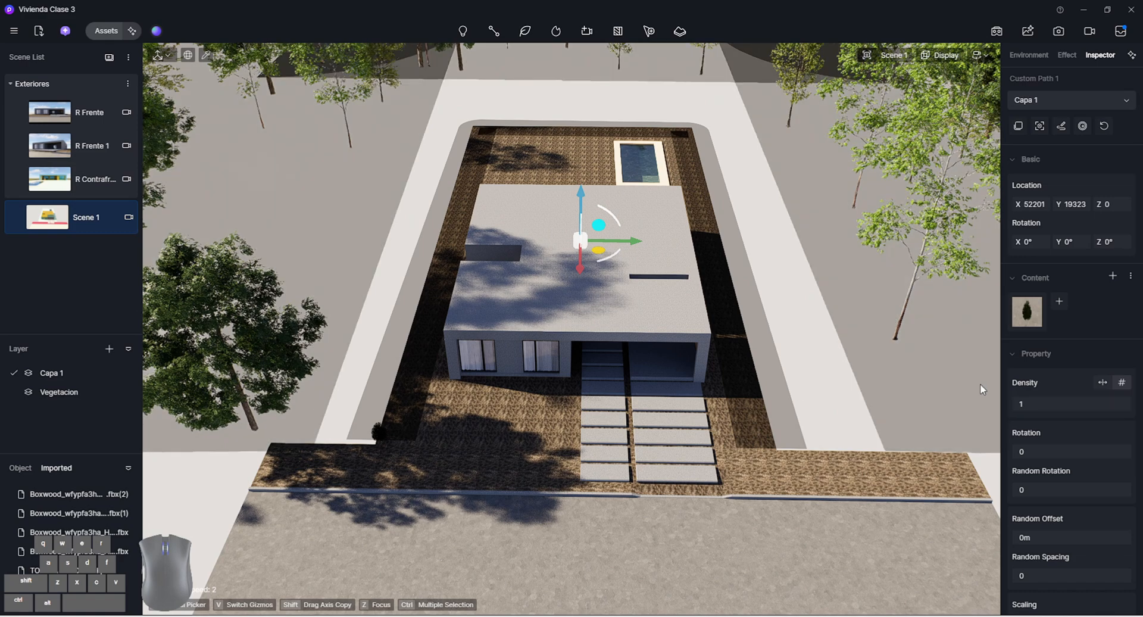
Set the boxwood path's density to 100 and, in the R Frente view, its random rotation to 0.95
drag(1066, 405, 1131, 406)
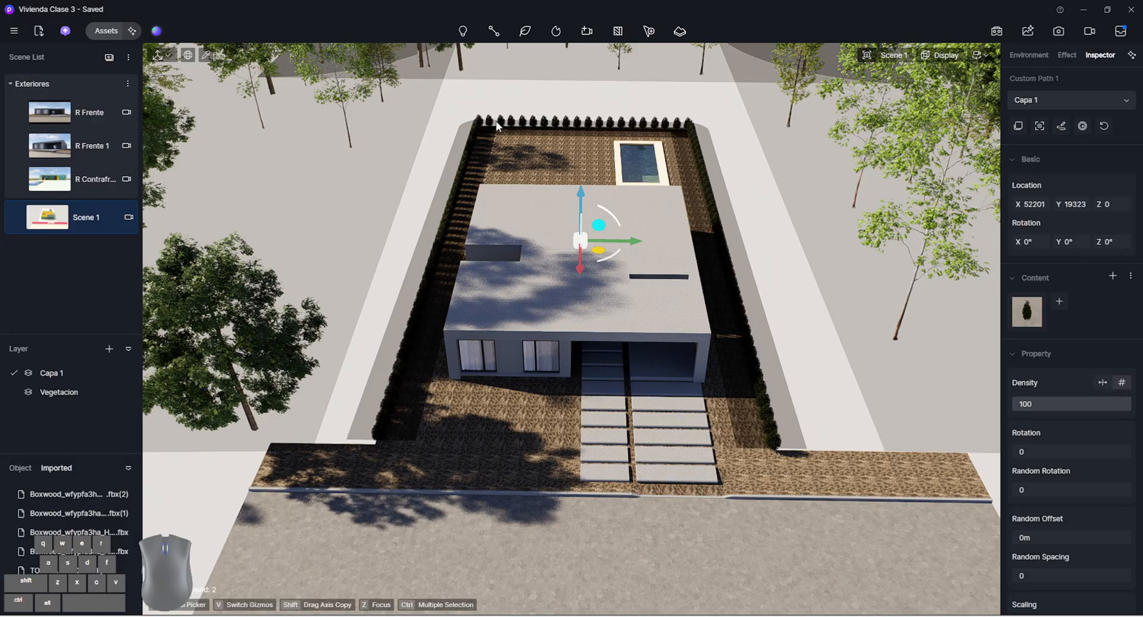
click(90, 113)
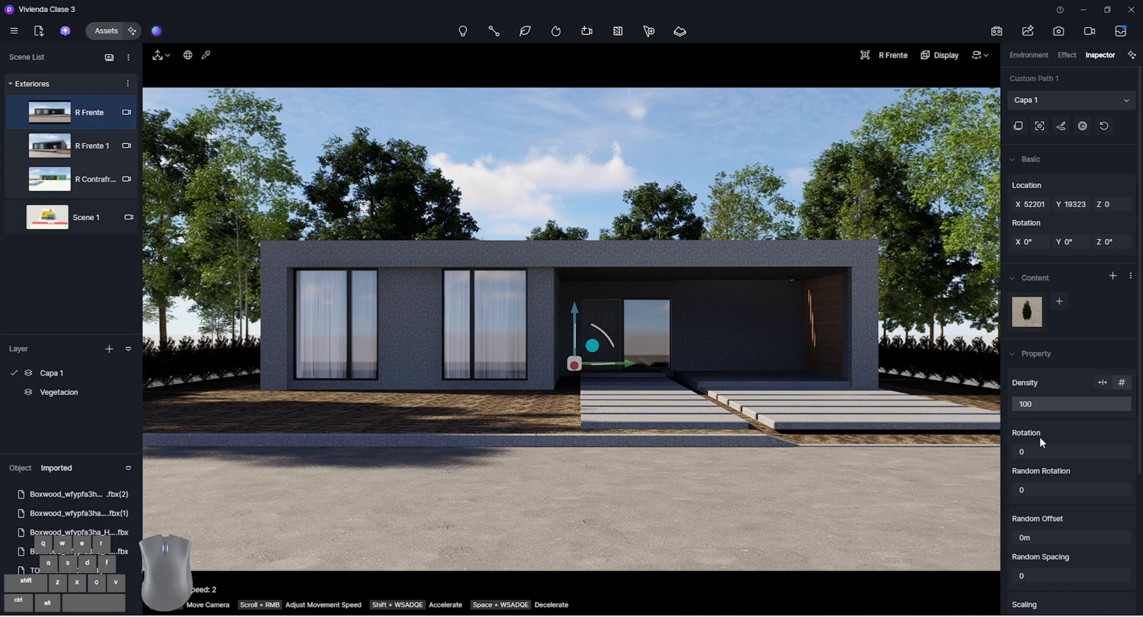
drag(1020, 490, 1128, 491)
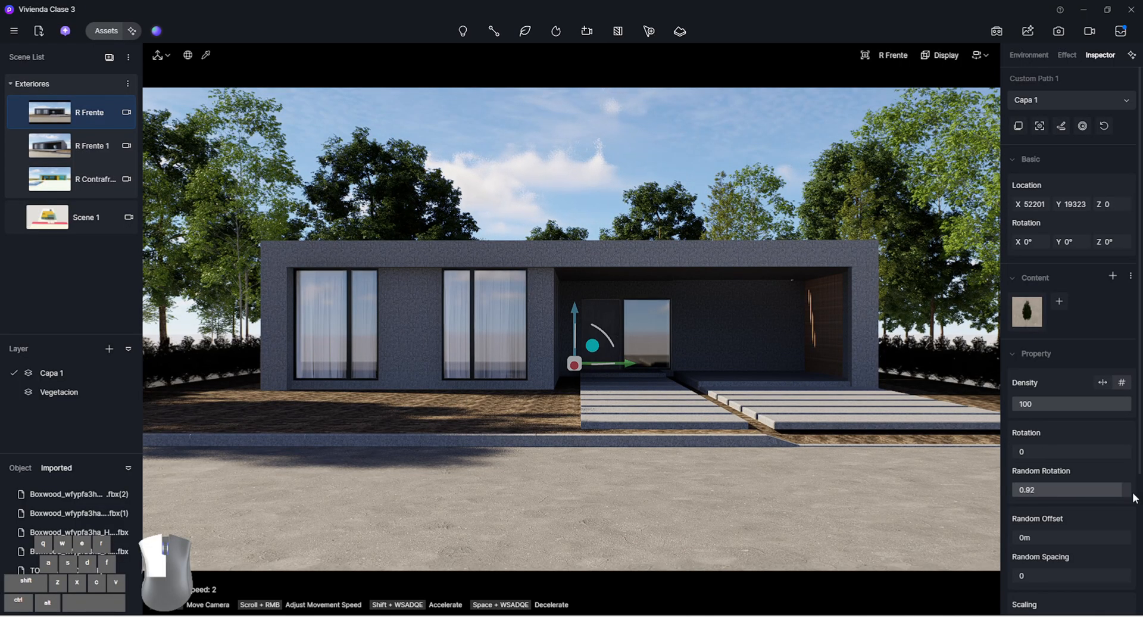
scroll(1037, 540, down, 2)
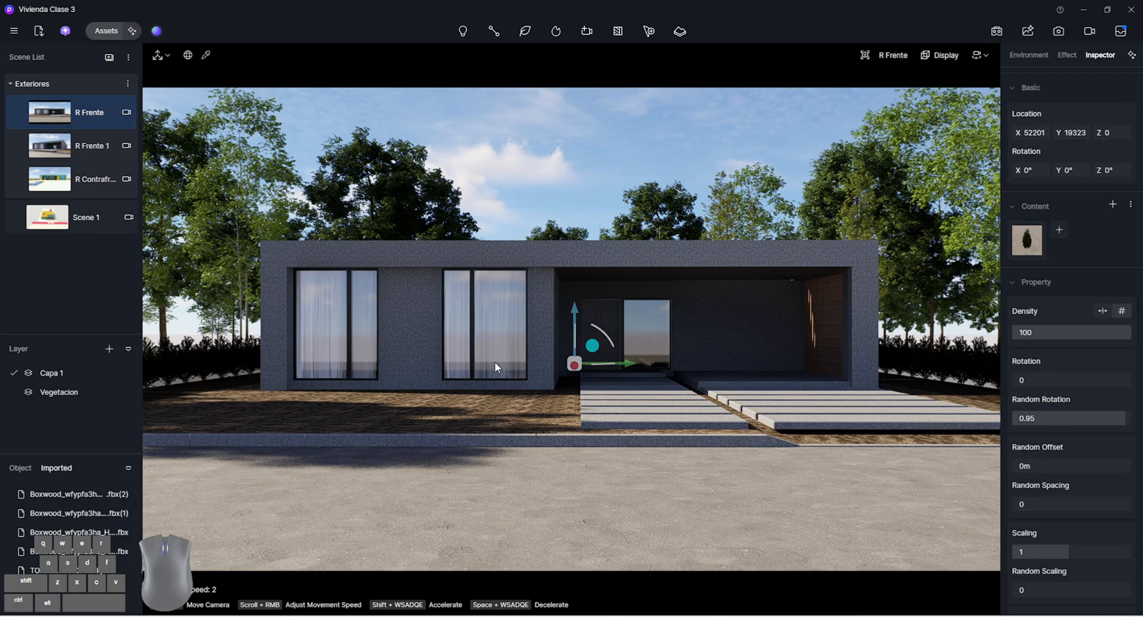
drag(1025, 465, 1051, 466)
click(1055, 464)
text(0)
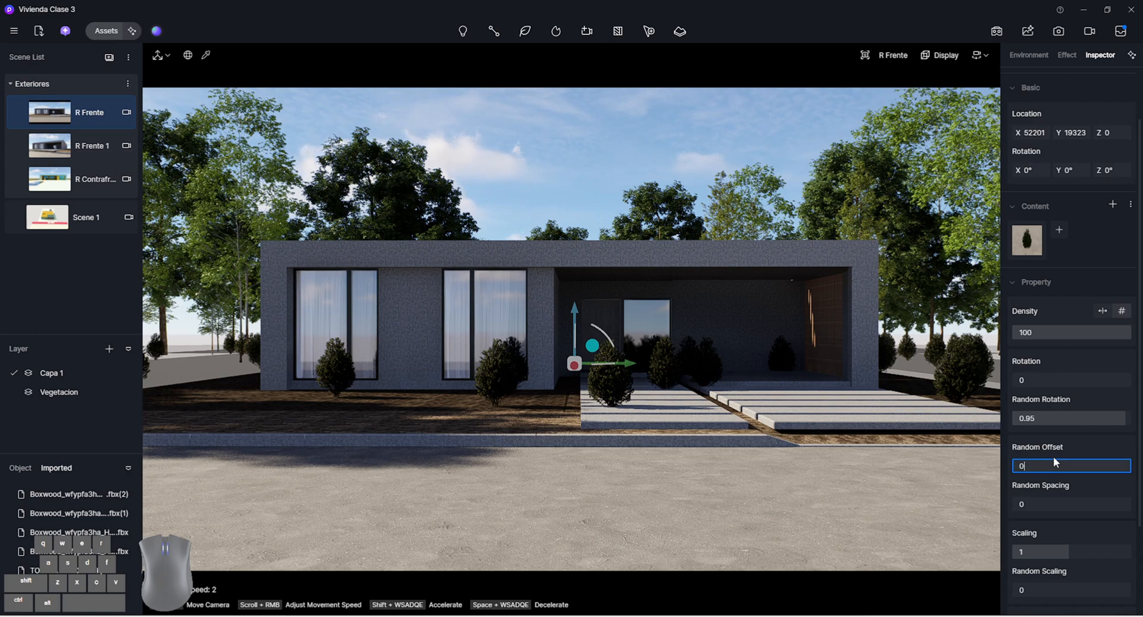
key(Return)
Set the boxwood path's random spacing to 0.66, scaling to 1.88 and random scaling to 0.45, and lower the path slightly
drag(1025, 502, 1090, 517)
scroll(1066, 512, down, 2)
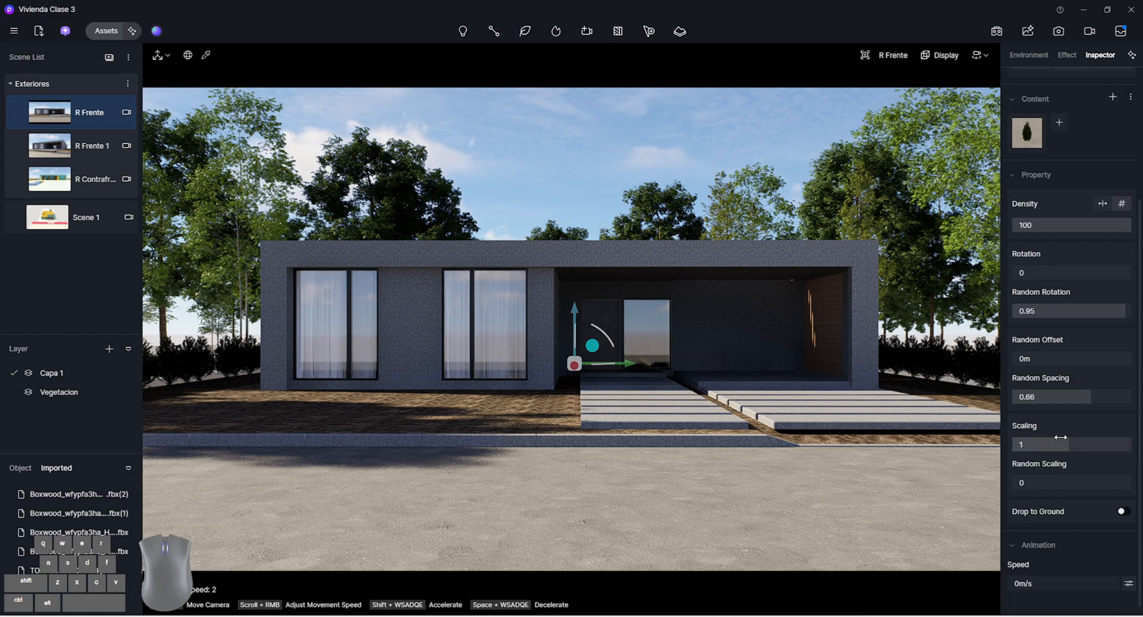
drag(1063, 444, 1119, 445)
drag(1045, 482, 1099, 481)
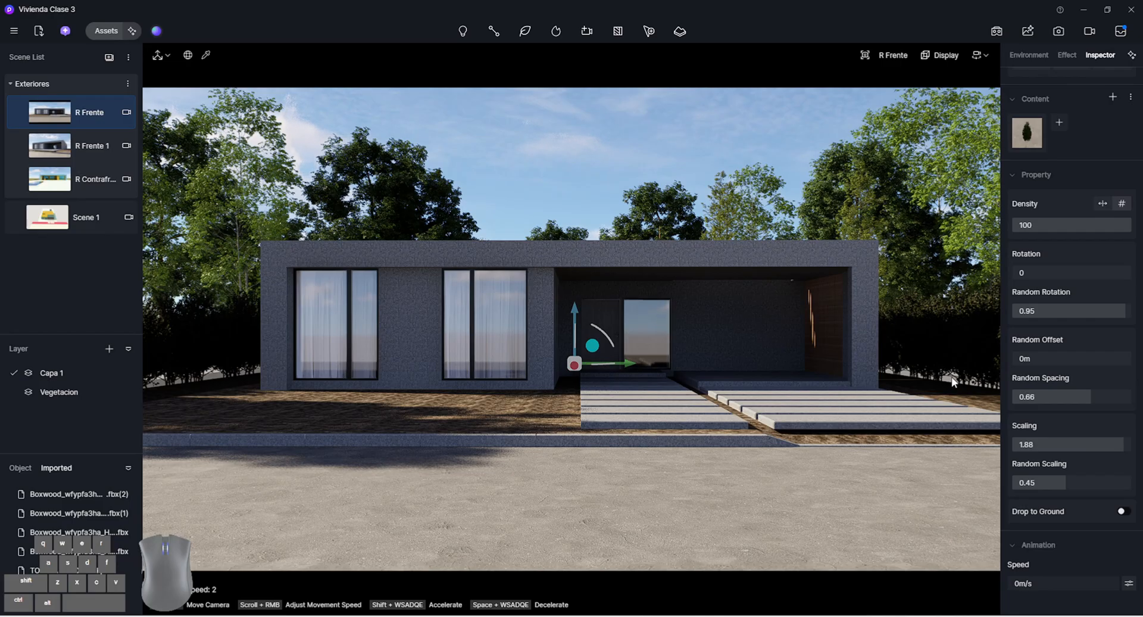
drag(576, 310, 575, 315)
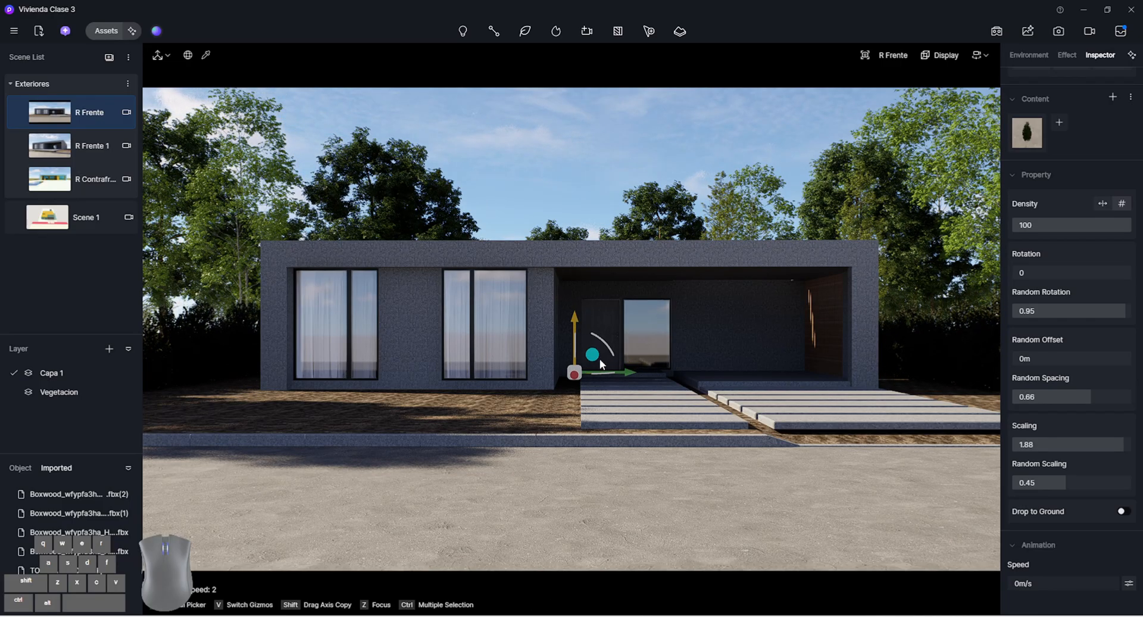
click(940, 364)
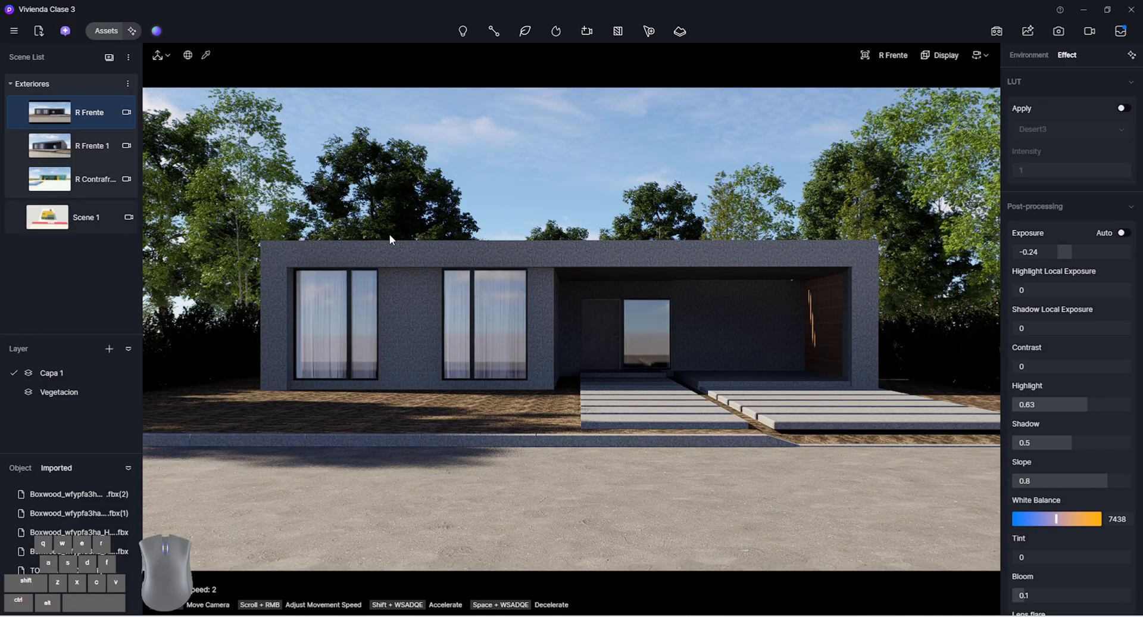
Set the Geo Sky north offset to -84.2° to light the front facade and update the R Frente scene
click(1034, 53)
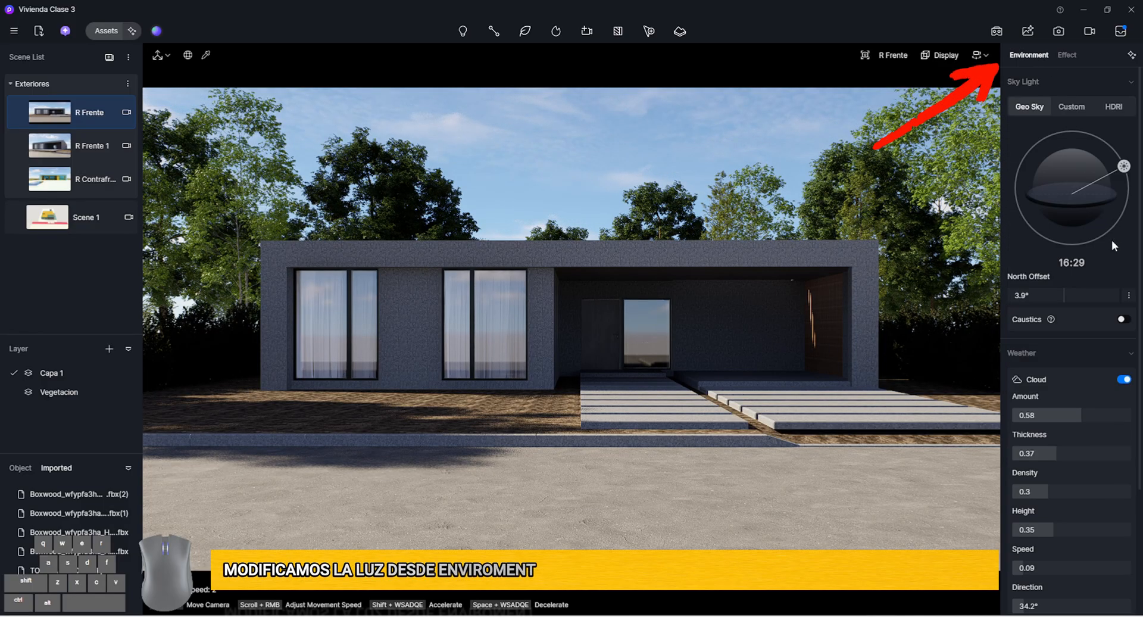
drag(1065, 295, 1050, 296)
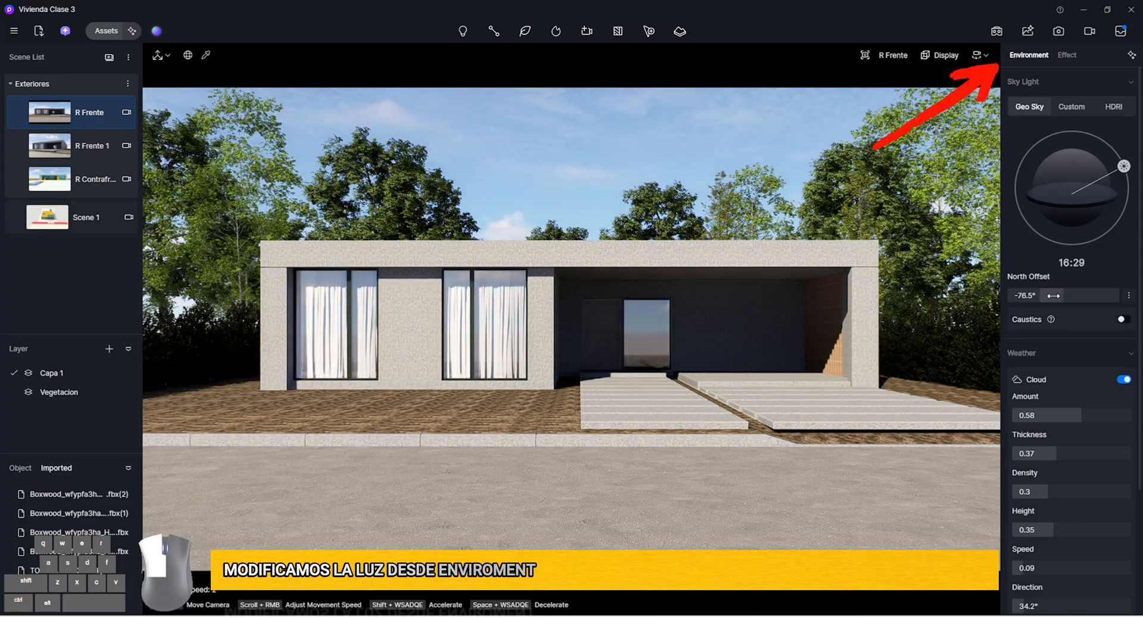
click(19, 112)
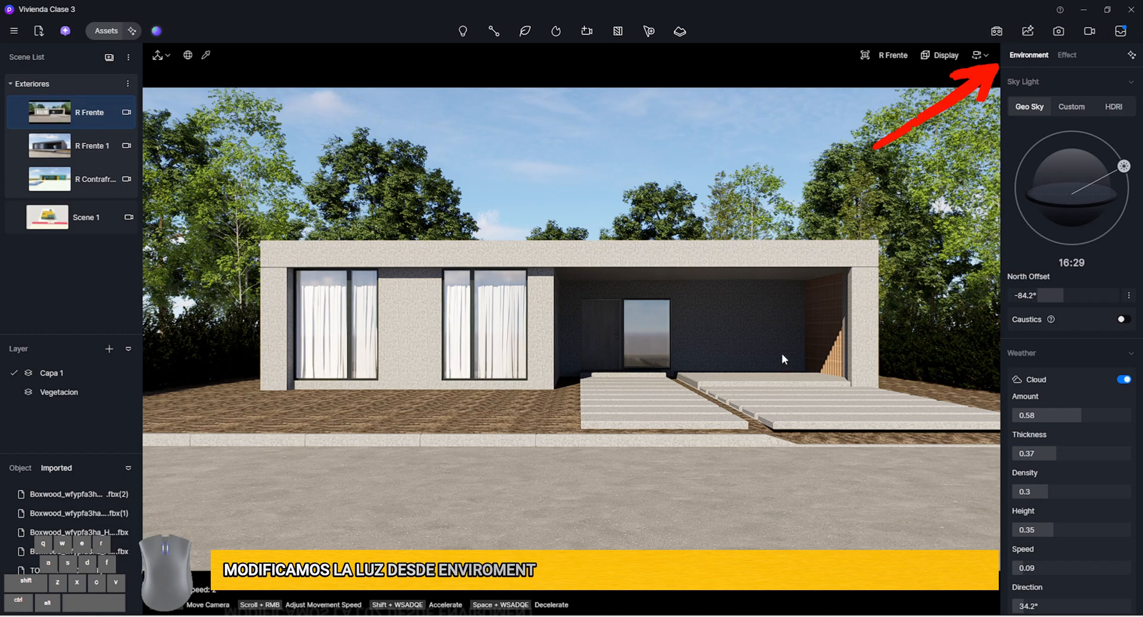
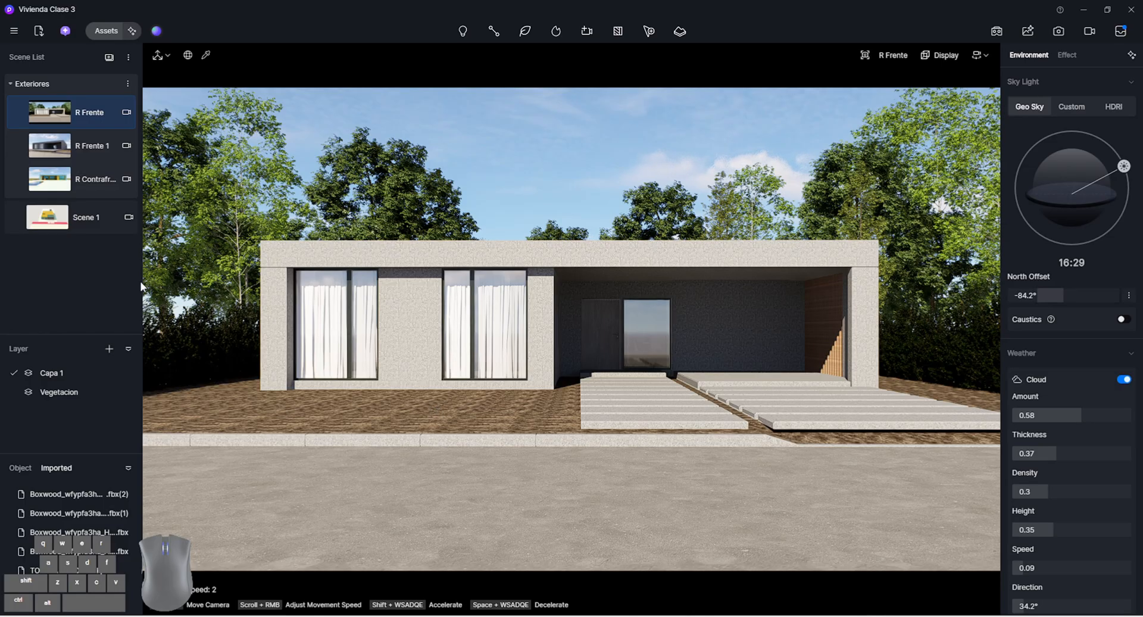
In the Scene 1 view, create a scatter area from the ground material surrounding the house
click(83, 215)
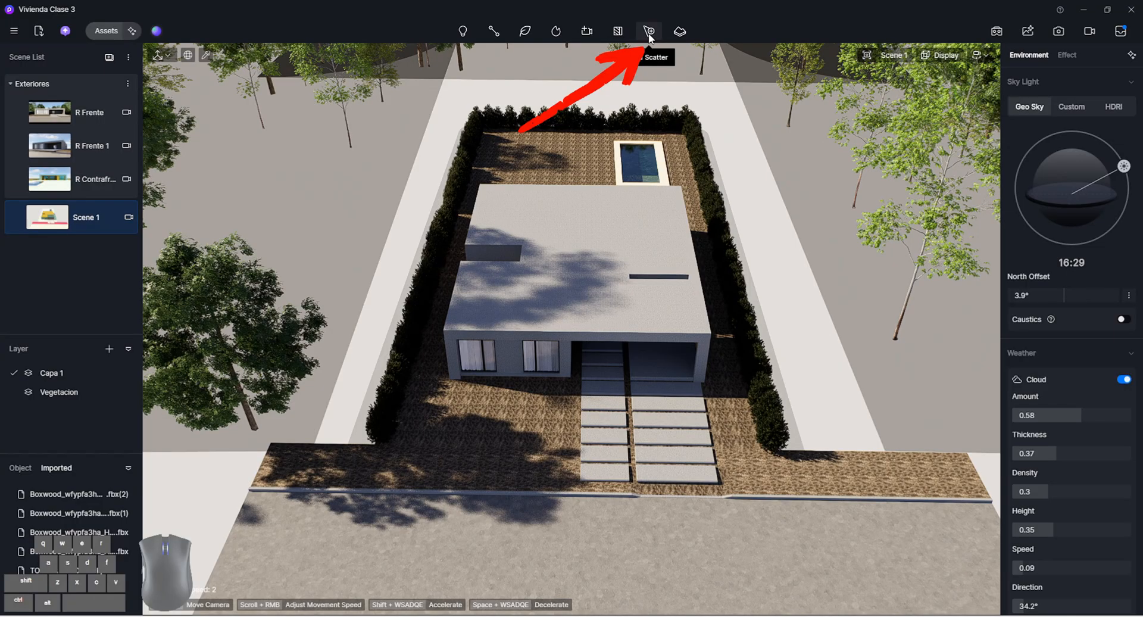
click(649, 33)
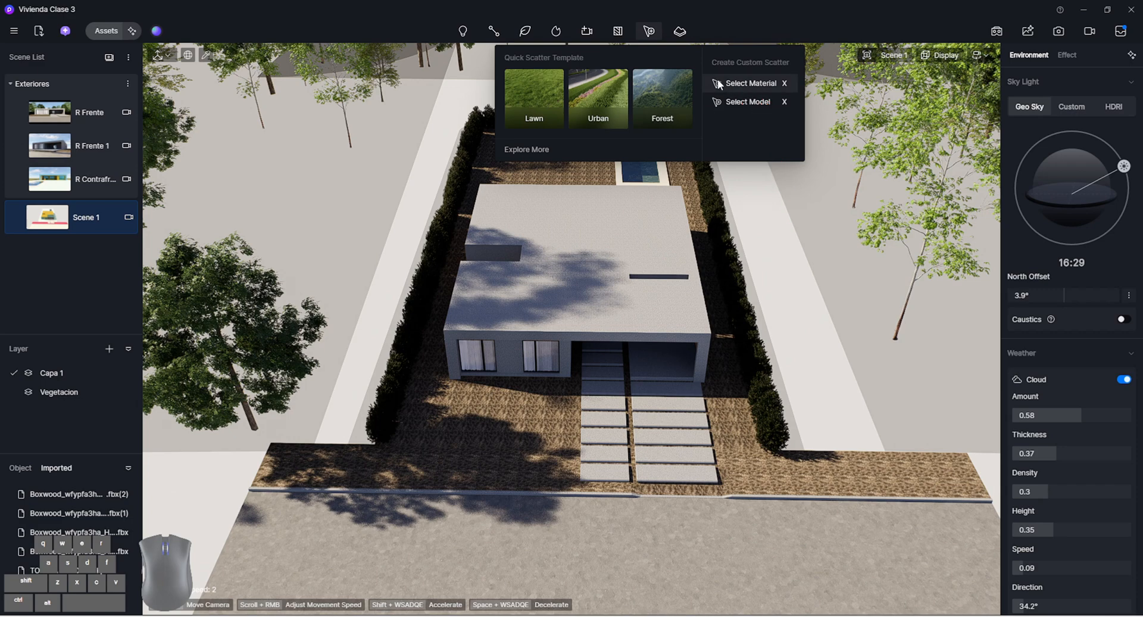
click(752, 84)
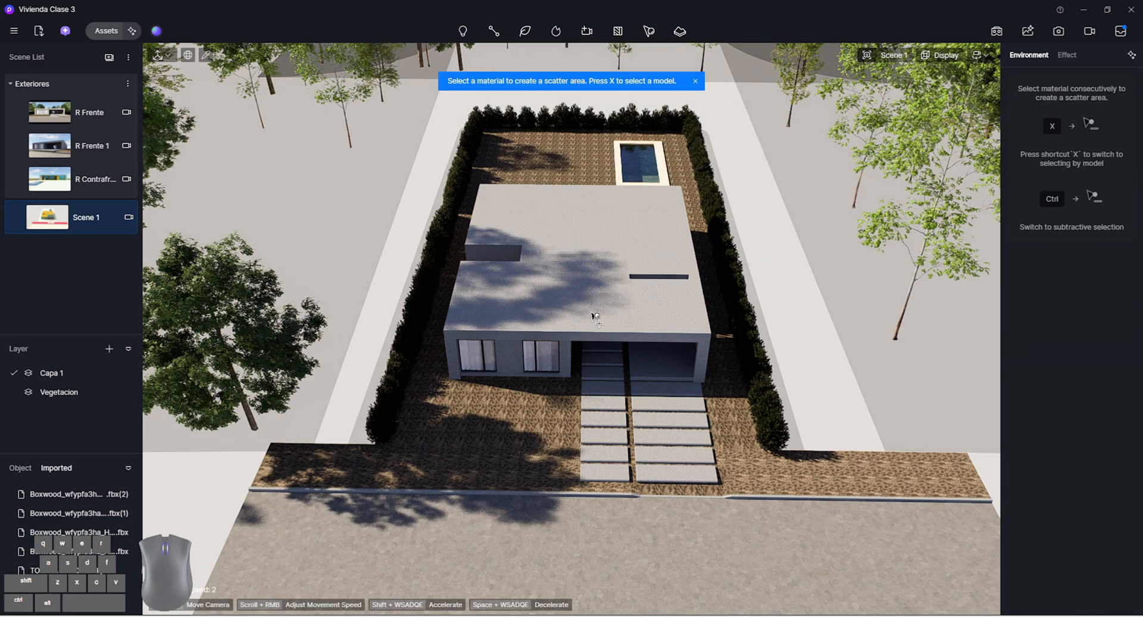
click(555, 406)
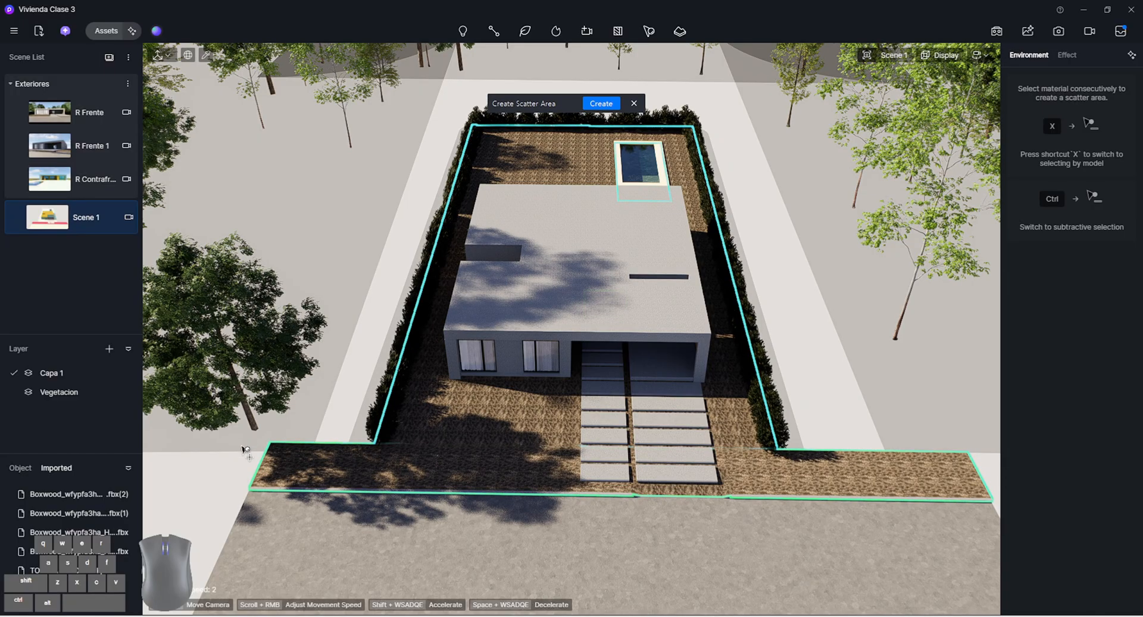
click(600, 103)
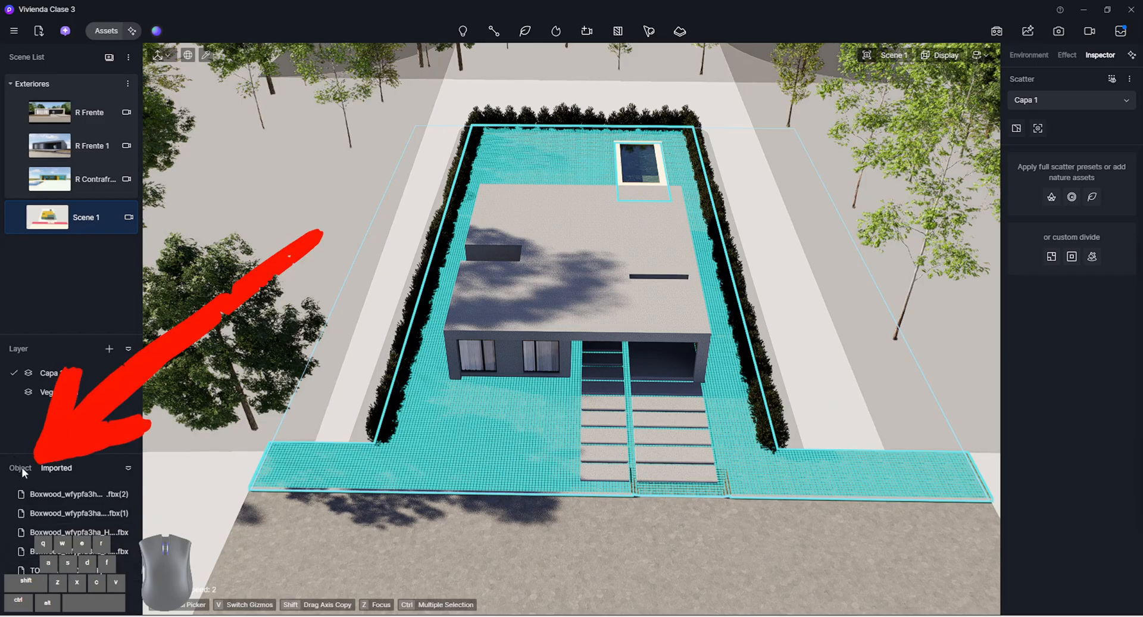
Rename the new scatter object in the object list as Pasto
click(21, 467)
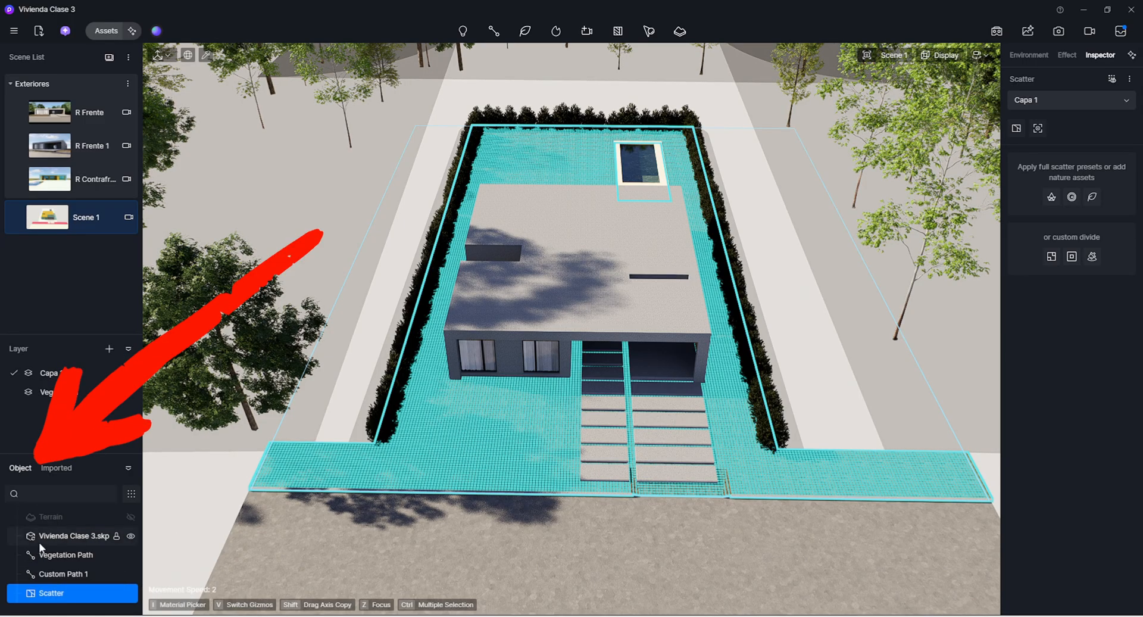
double_click(51, 592)
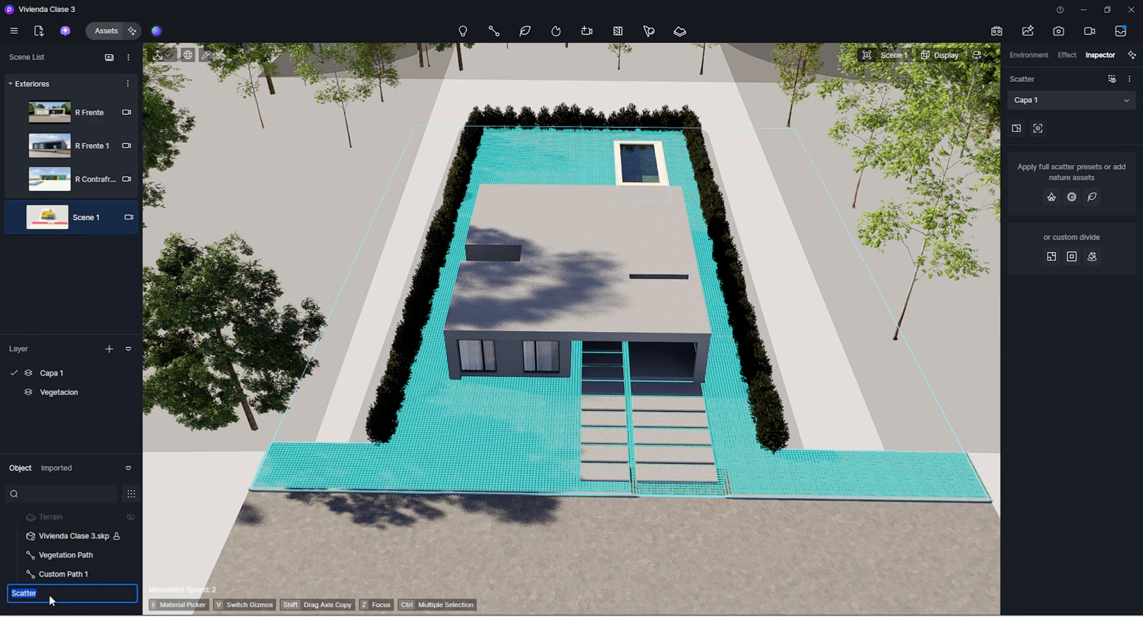
text(Pasto)
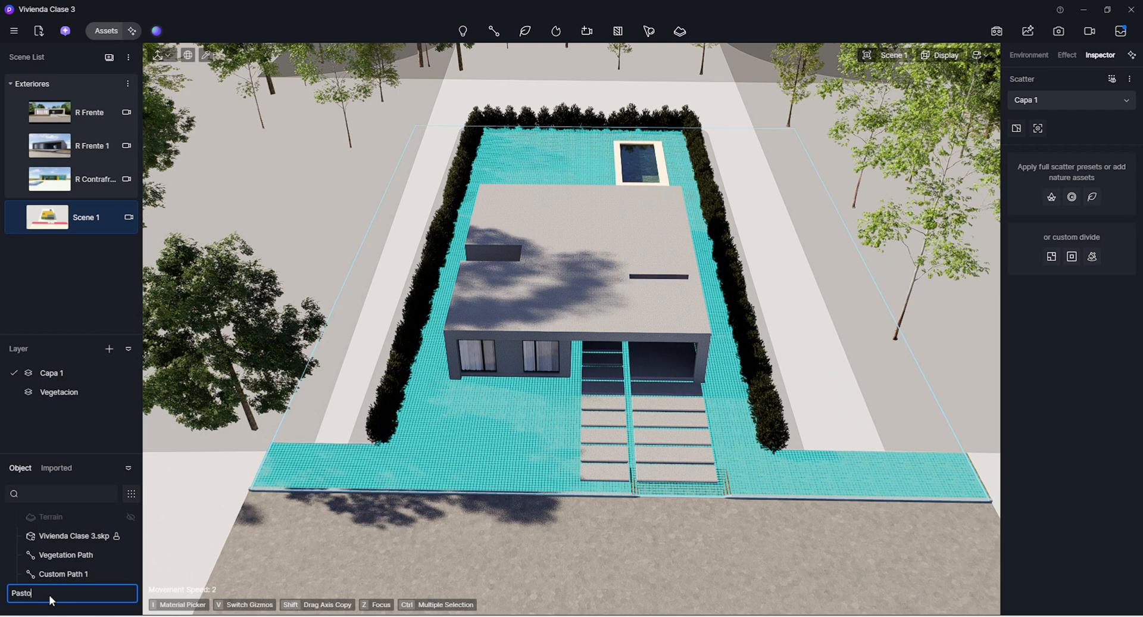
key(Return)
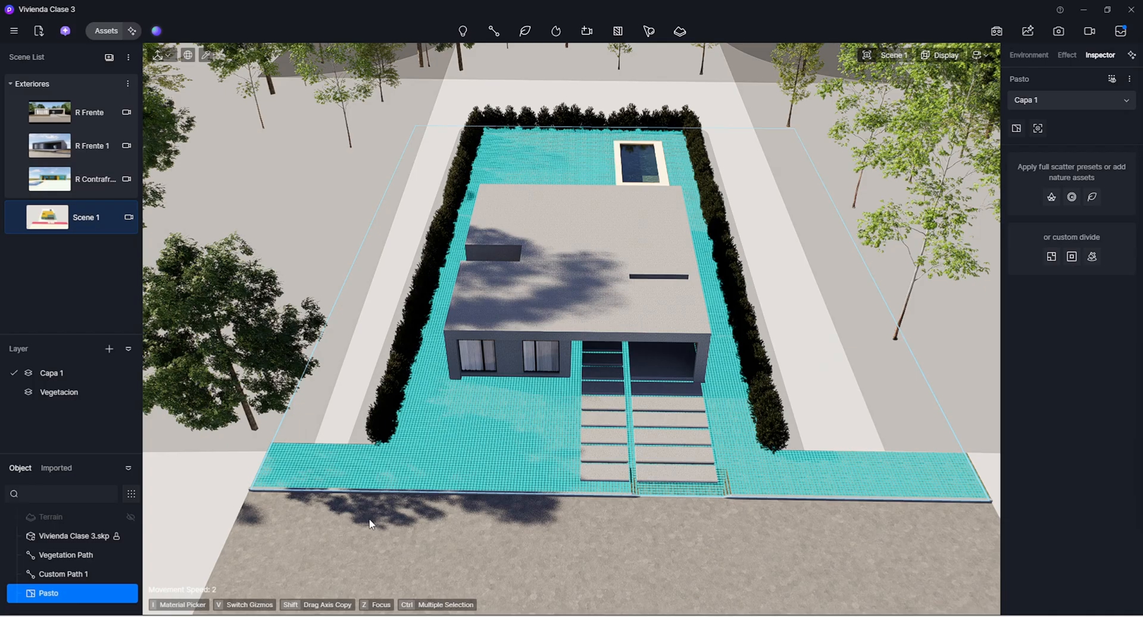
In the R Frente view, deselect the scatter and change the front ground strip's material template to Grass
click(83, 112)
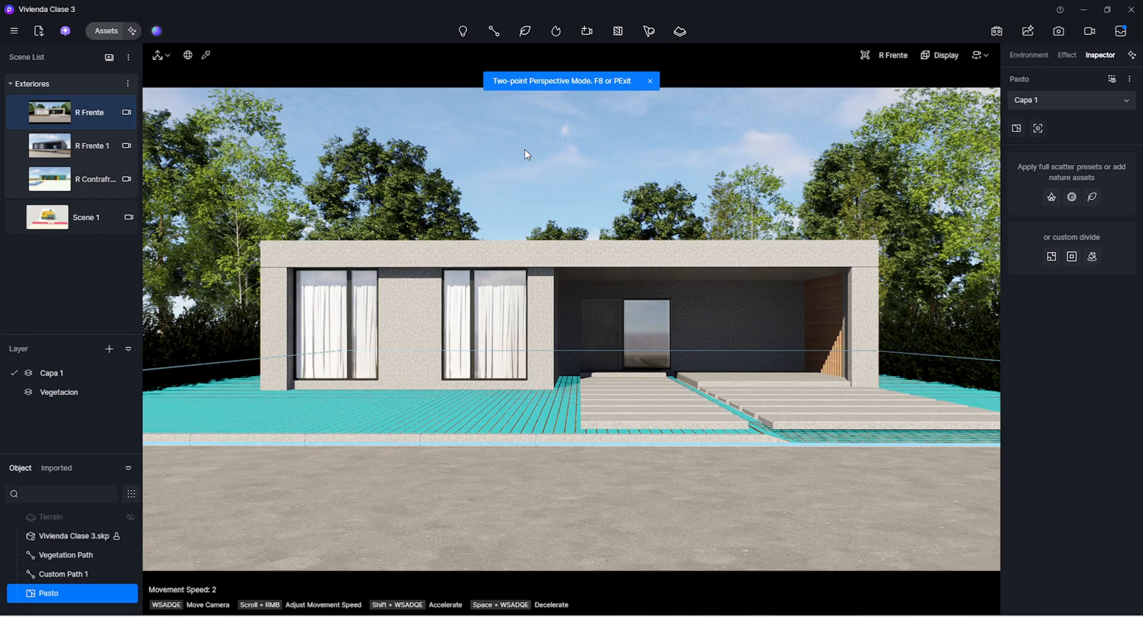
click(524, 149)
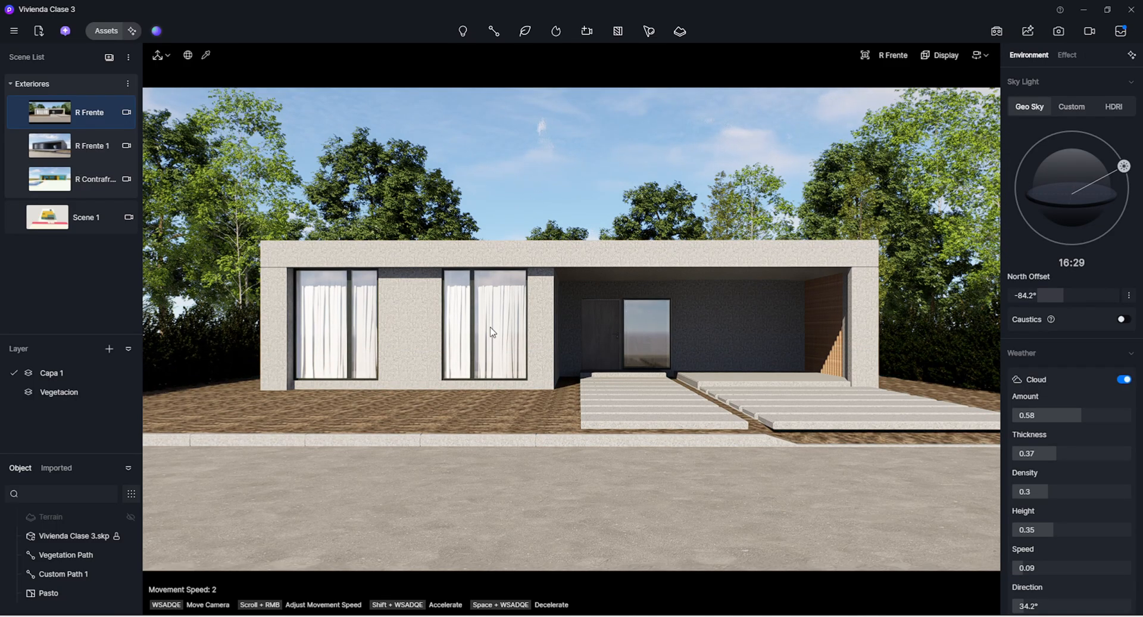
key(i)
click(449, 414)
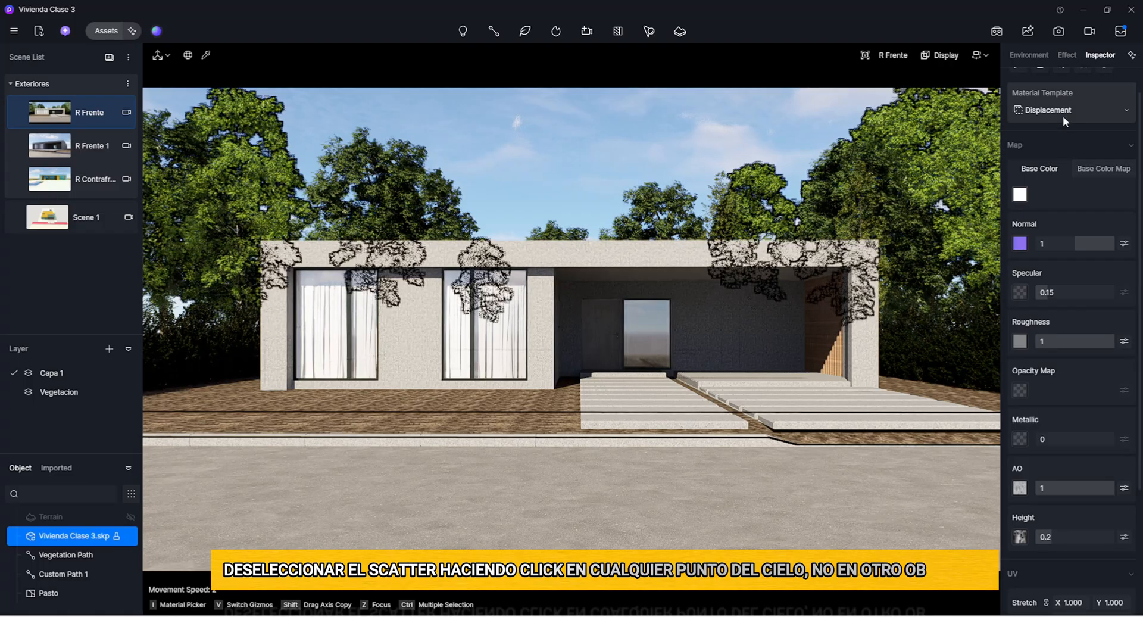
click(1063, 111)
click(1073, 492)
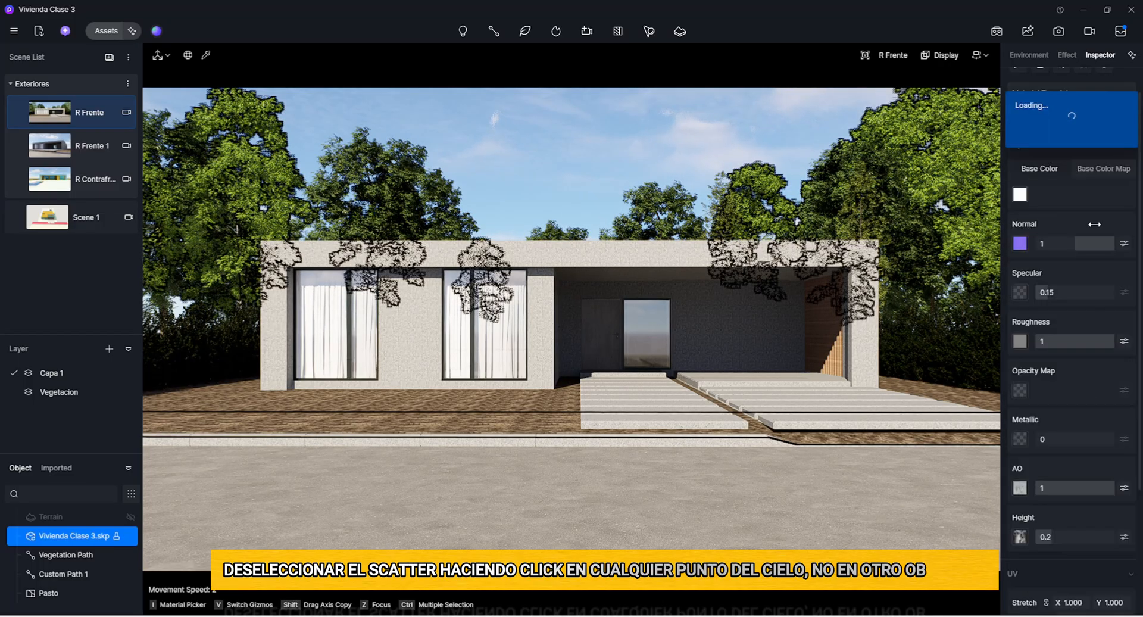
scroll(1068, 284, up, 1)
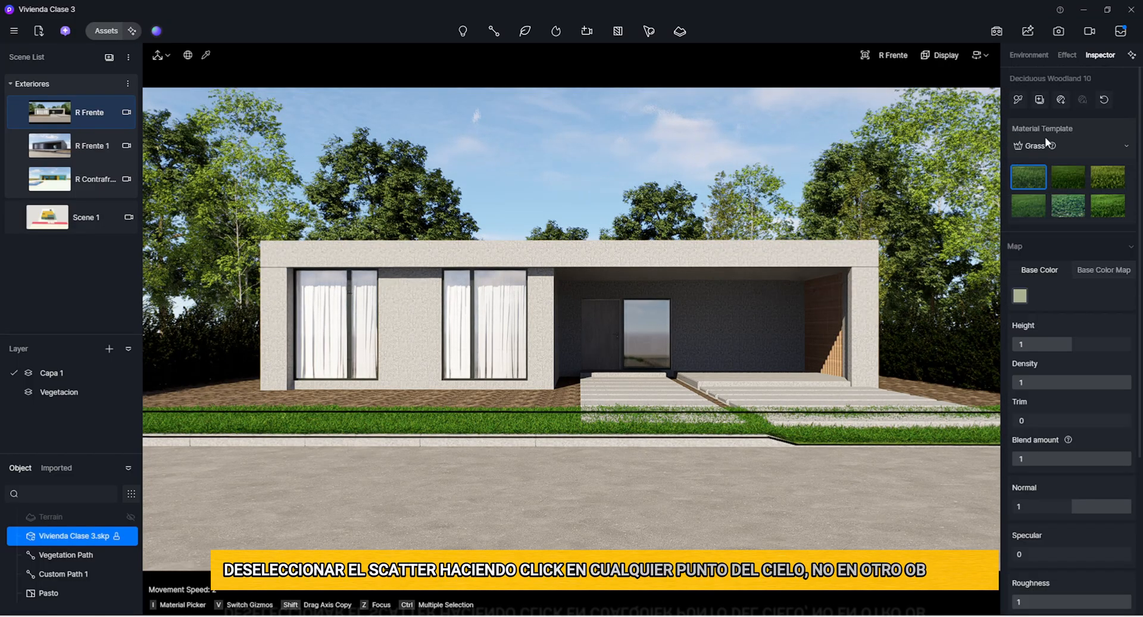
Copy the front strip's Grass material onto the remaining ground around the house
click(1018, 100)
click(532, 387)
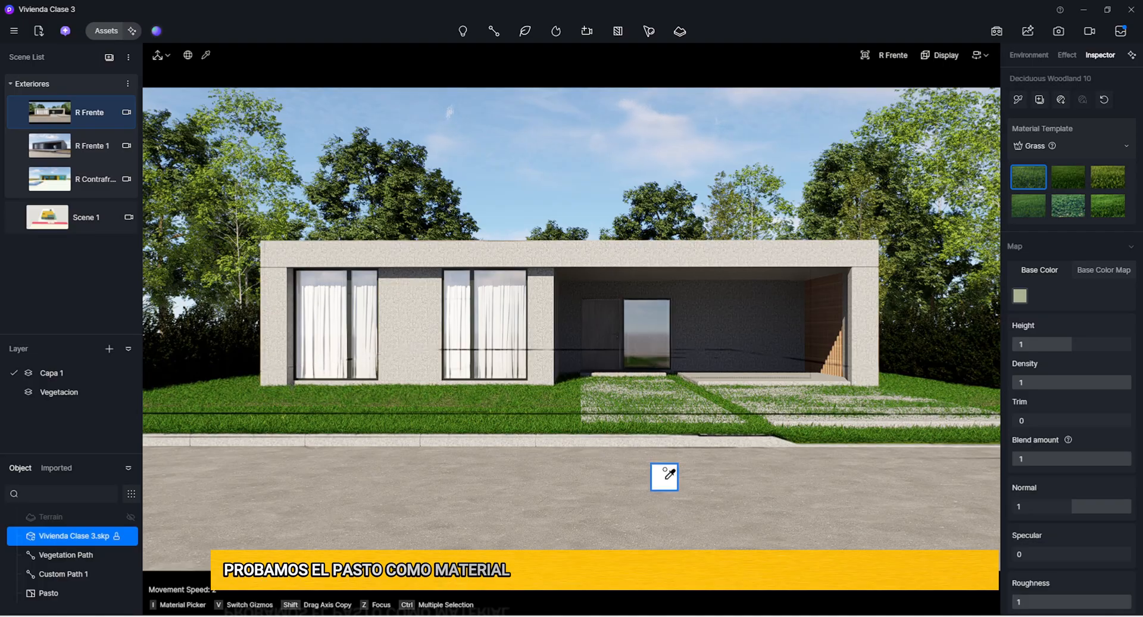
key(w)
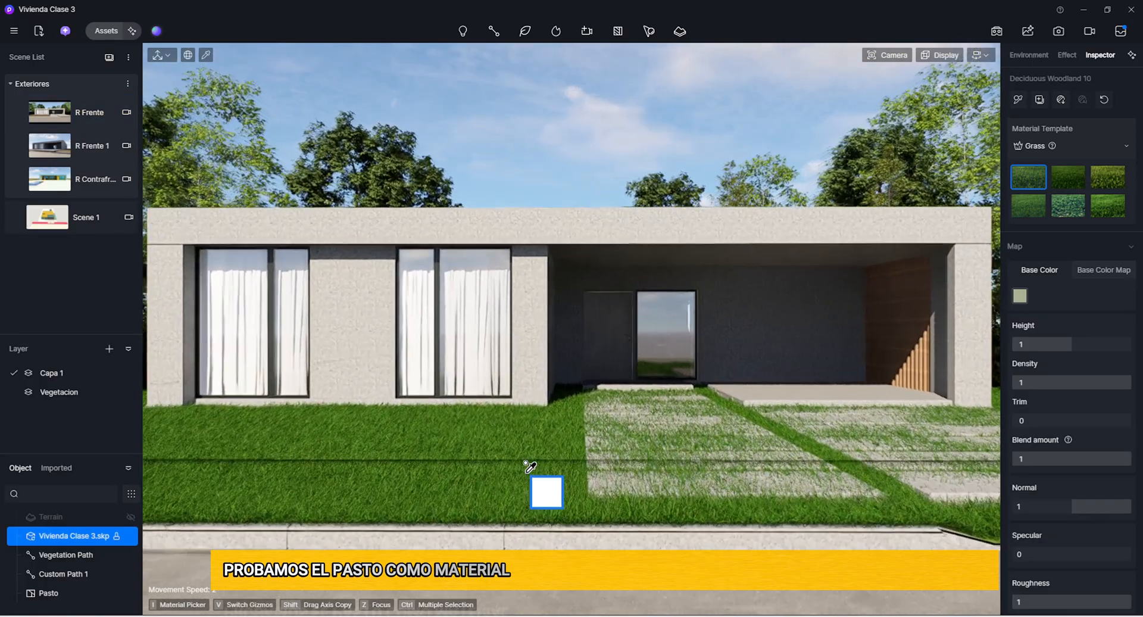
Try the second Grass preset on the ground with a height of 1.97 and check it in the R Frente view
click(1067, 176)
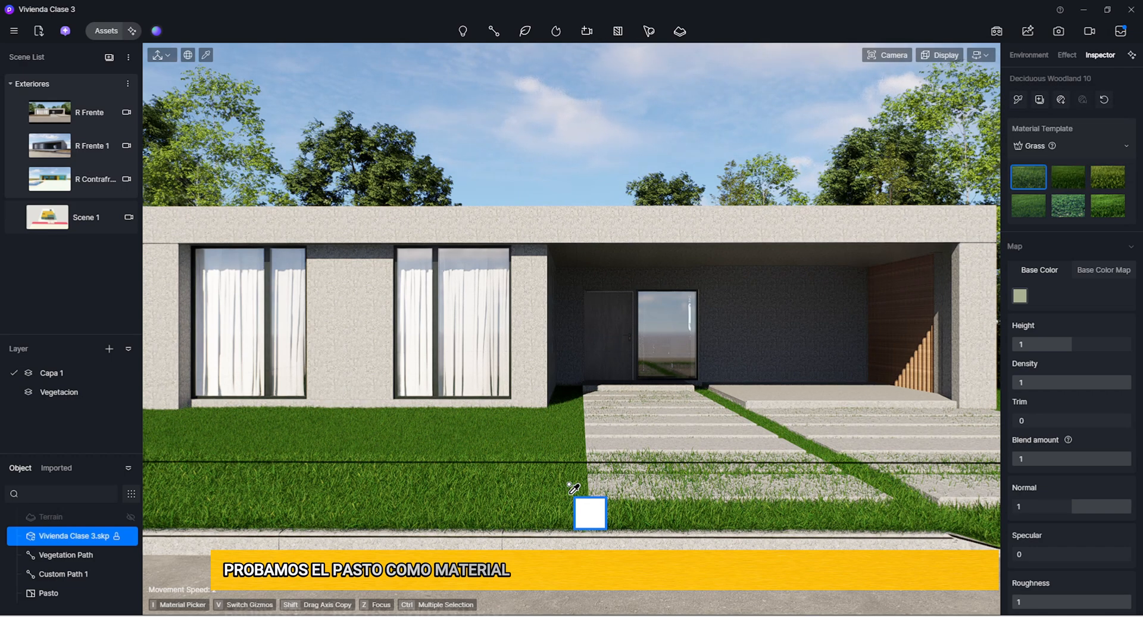
click(1068, 178)
scroll(637, 464, up, 2)
right_drag(635, 479, 566, 479)
scroll(640, 542, up, 2)
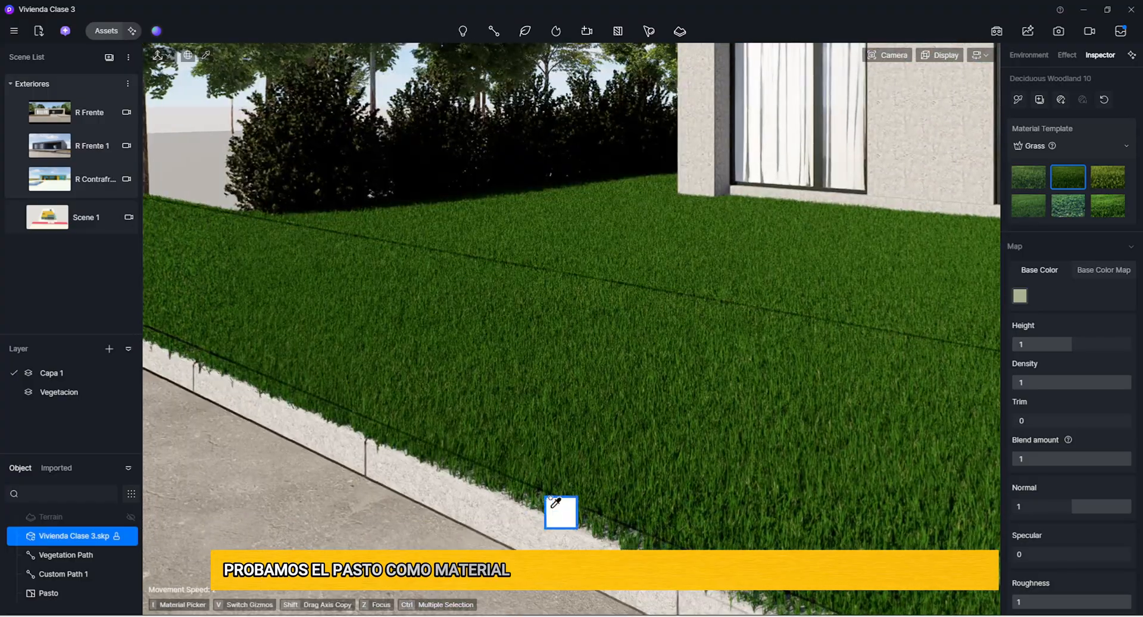
right_drag(476, 491, 498, 438)
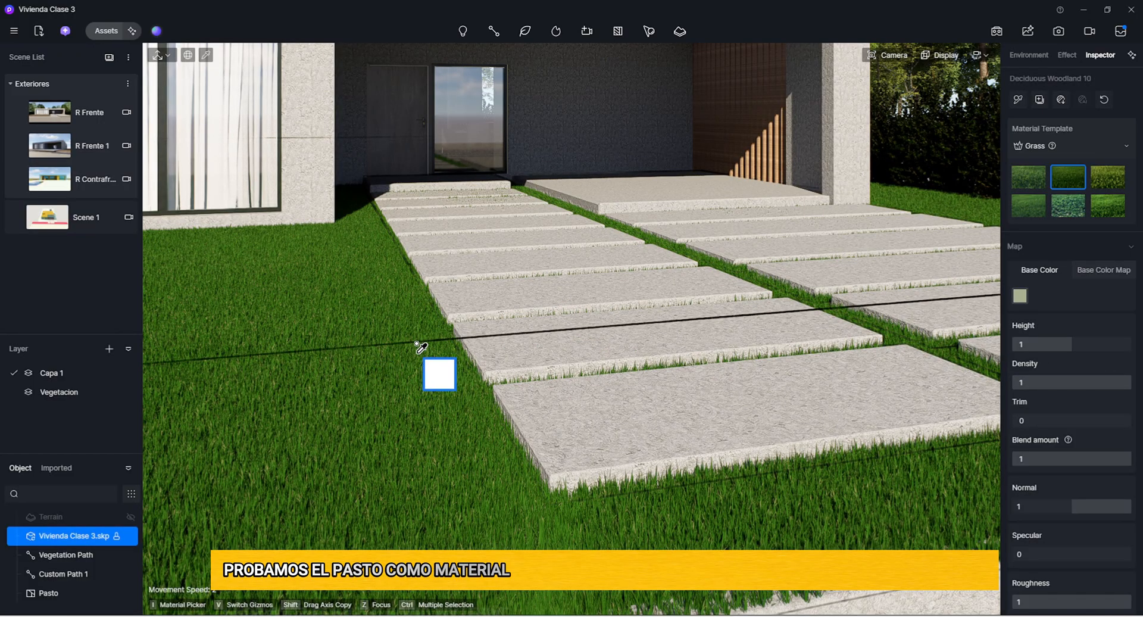
drag(1061, 345, 1119, 342)
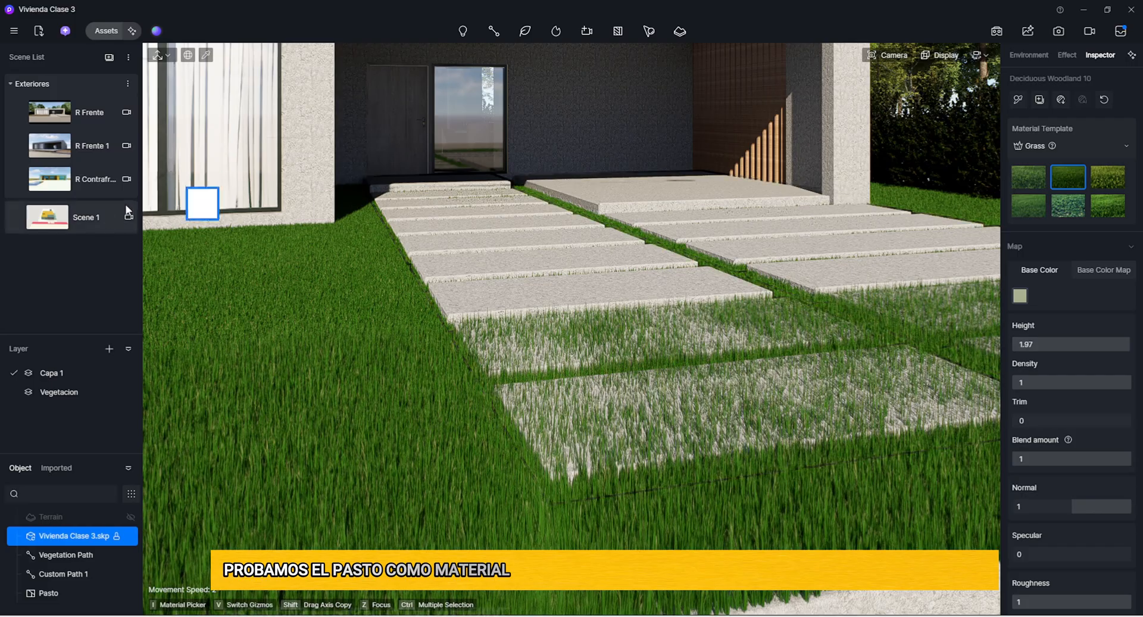
click(95, 117)
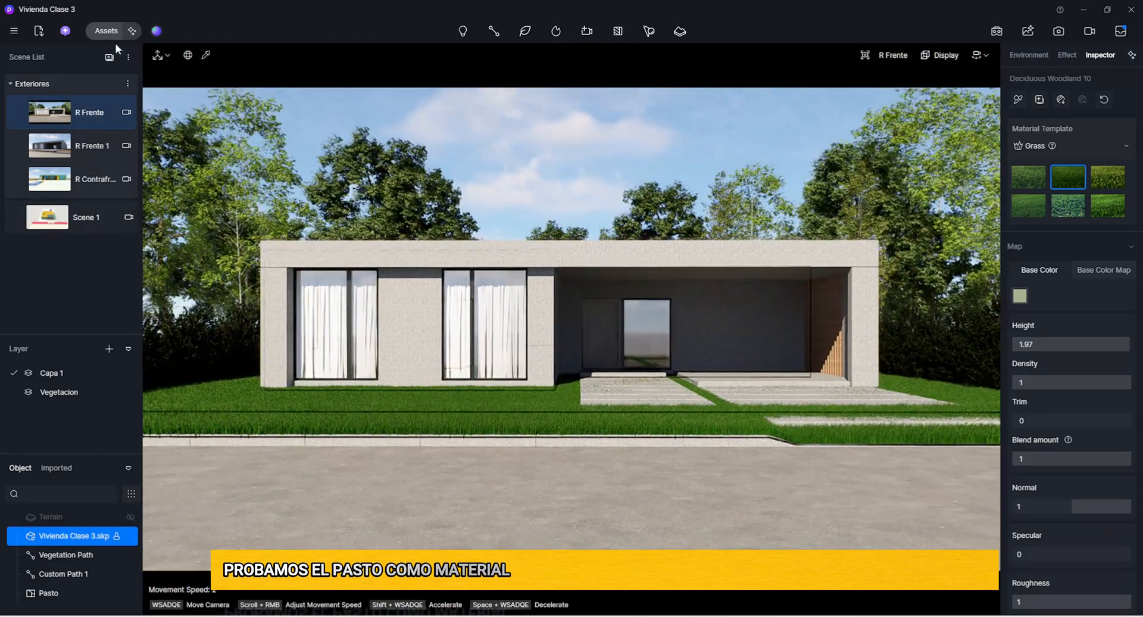
Replace the ground's grass with the Road surface 40 material from the online material library
click(106, 31)
click(26, 50)
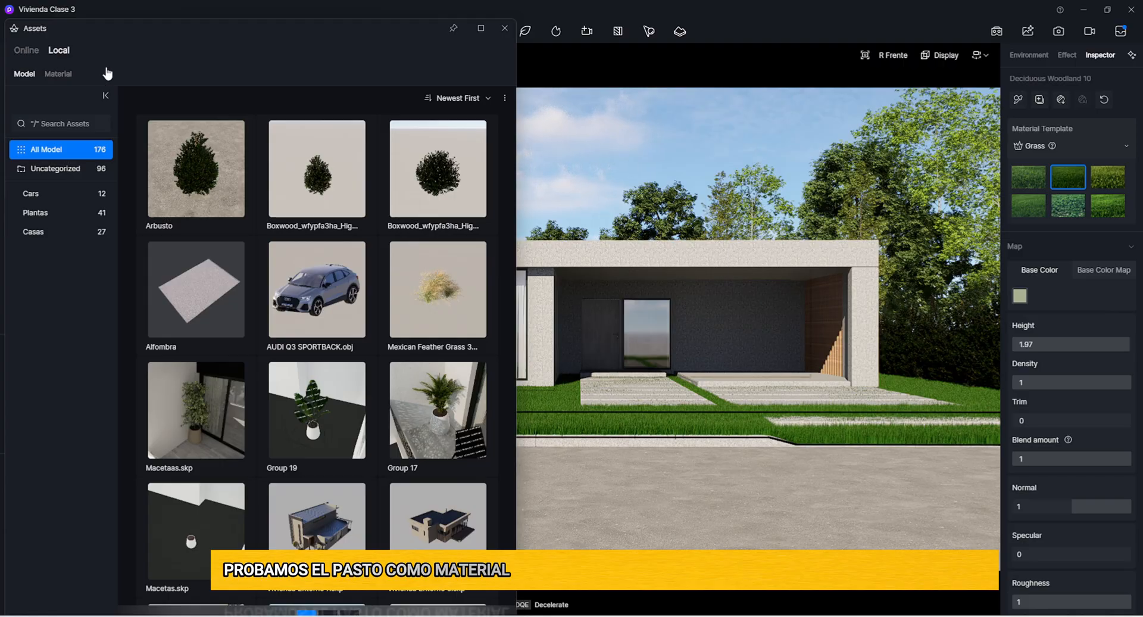
click(68, 78)
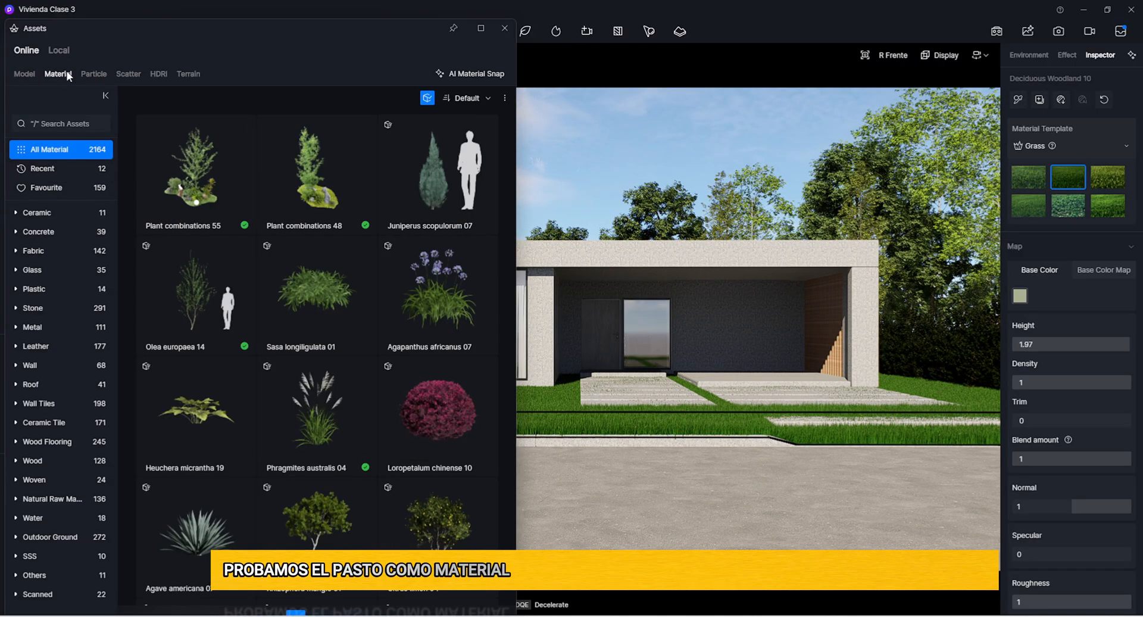
drag(316, 404, 461, 406)
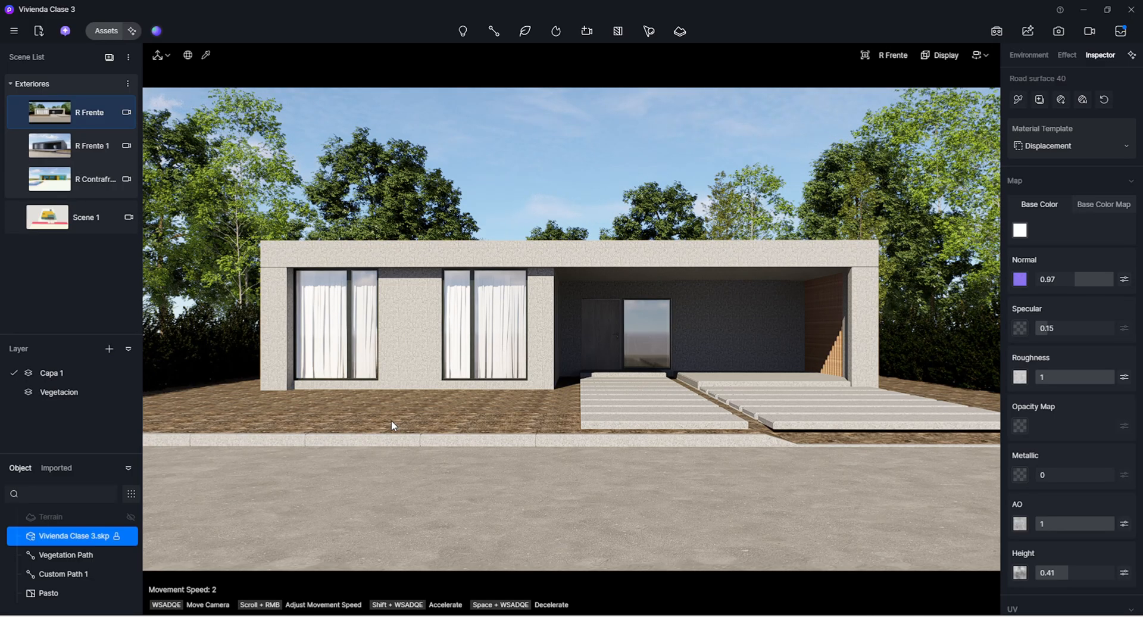
Switch to the Scene 1 view and open the online scatter presets in the asset library
click(88, 221)
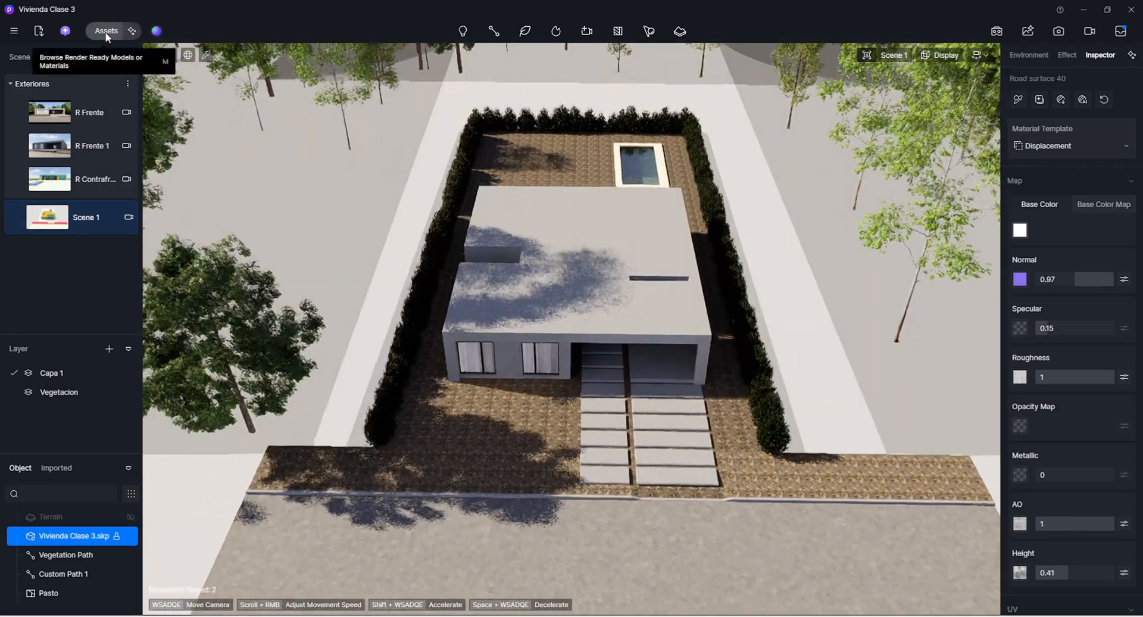
click(130, 29)
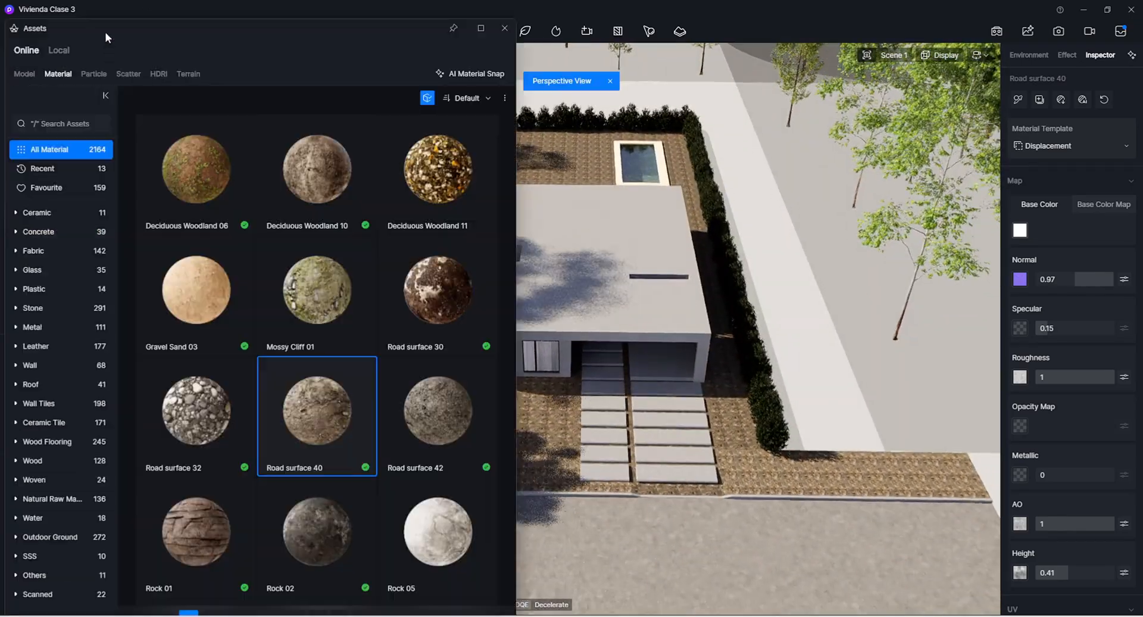
click(126, 76)
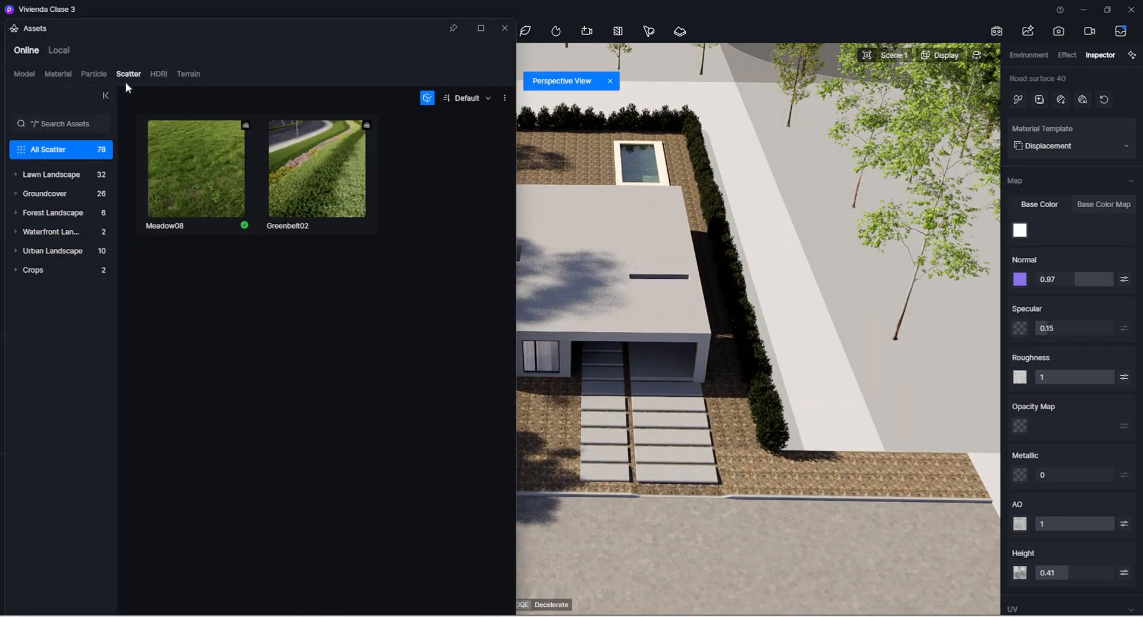
Examine the Lawn Landscape scatter presets without the Free Only filter, and restore the filter
click(426, 99)
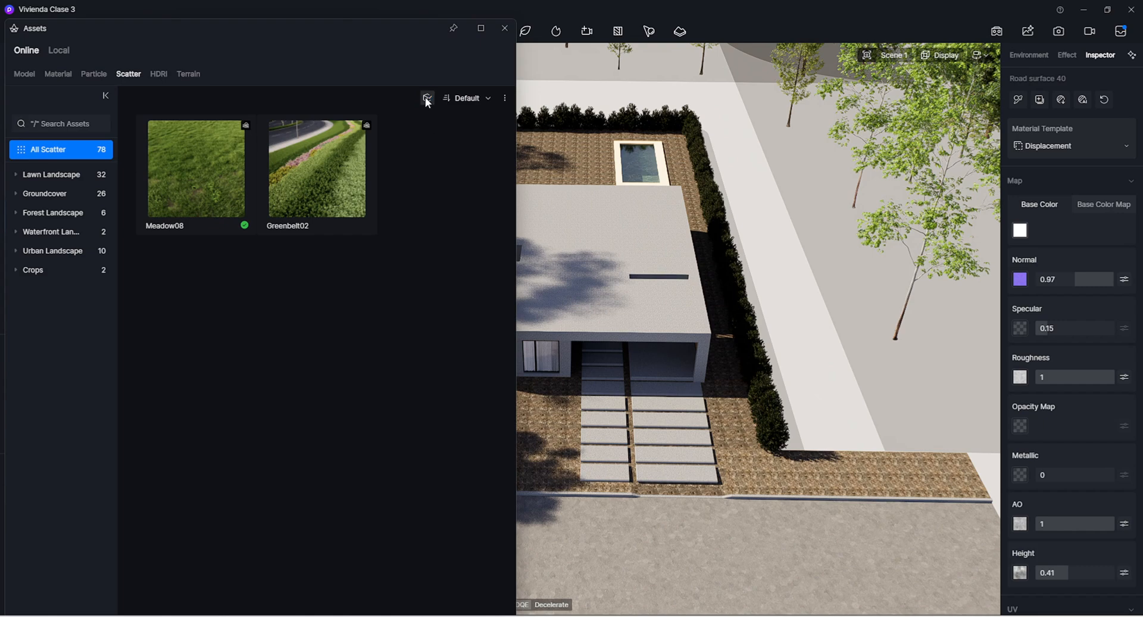
mouse_move(428, 107)
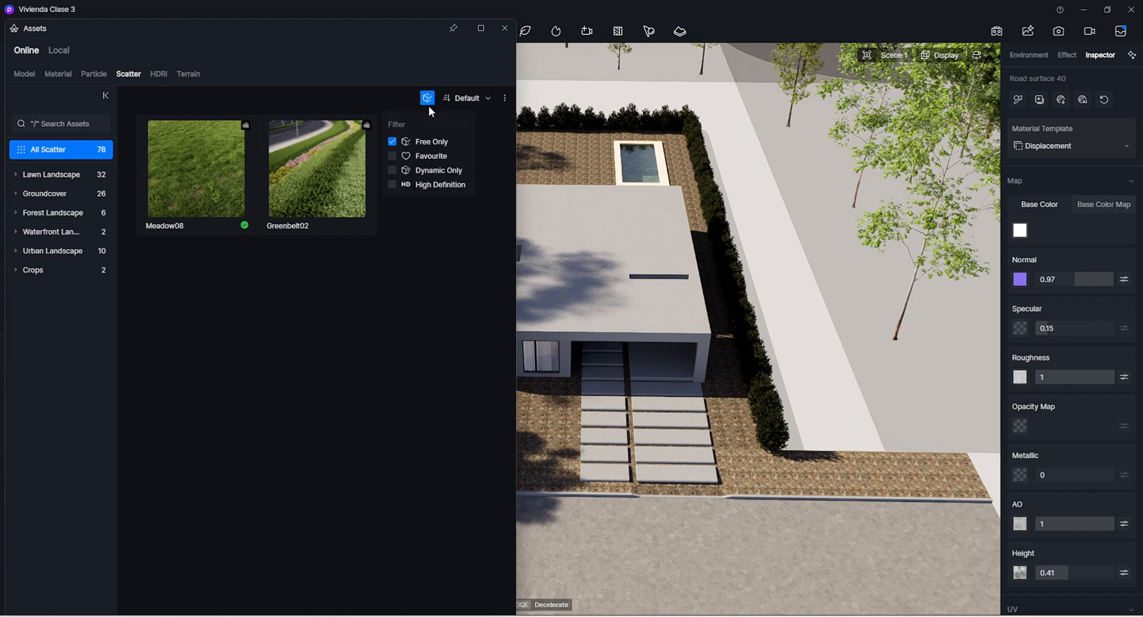
click(430, 142)
scroll(402, 233, down, 5)
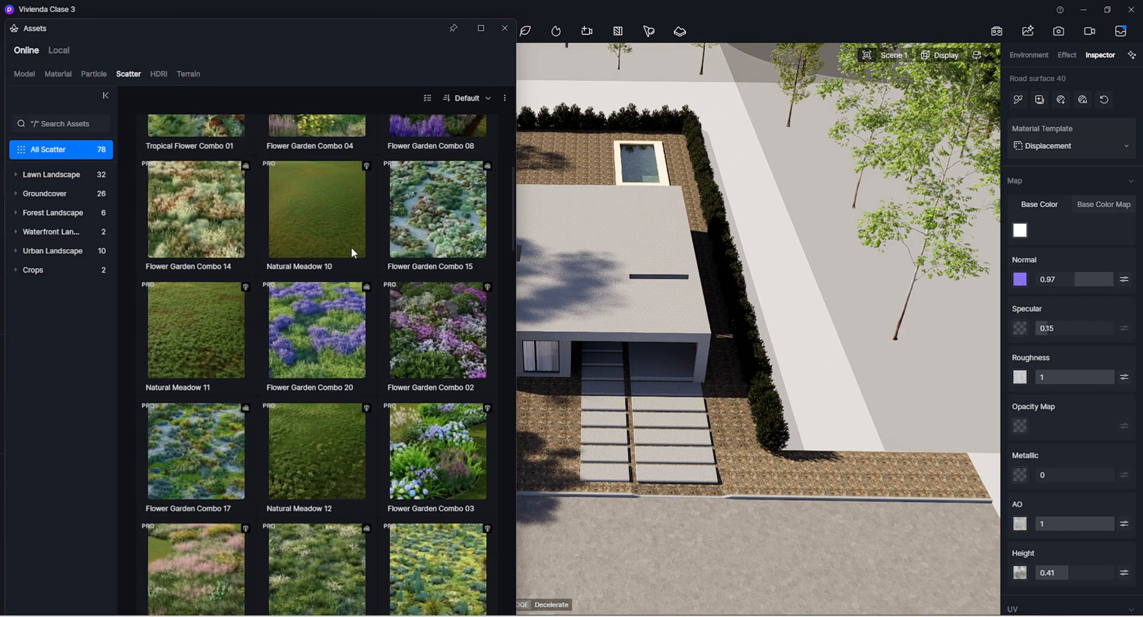
click(51, 174)
scroll(327, 292, down, 2)
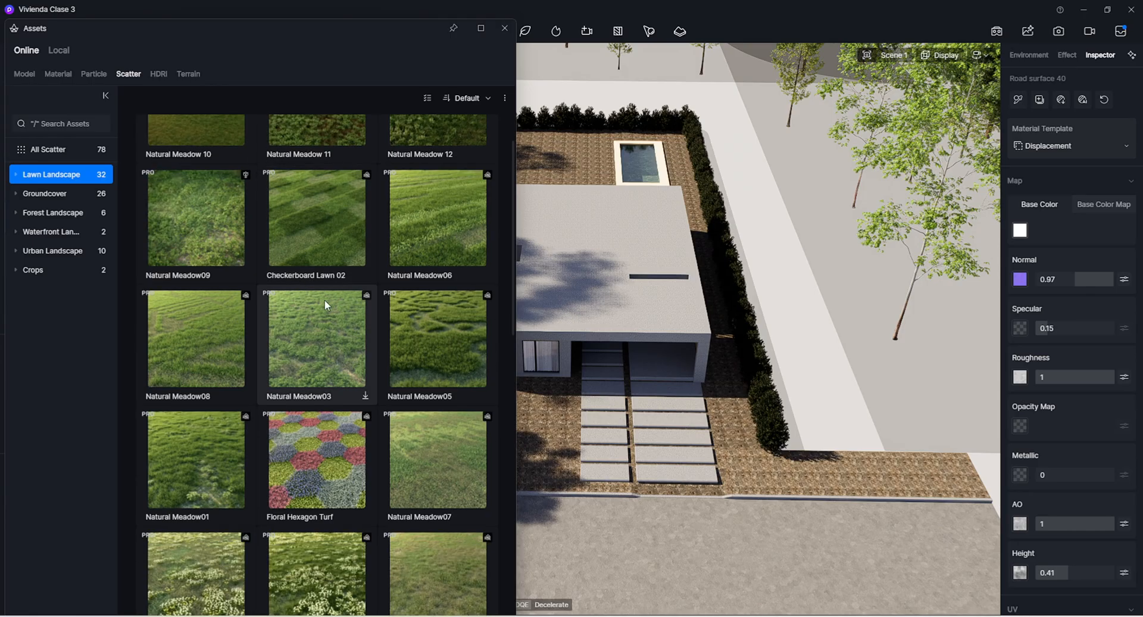
scroll(324, 298, down, 3)
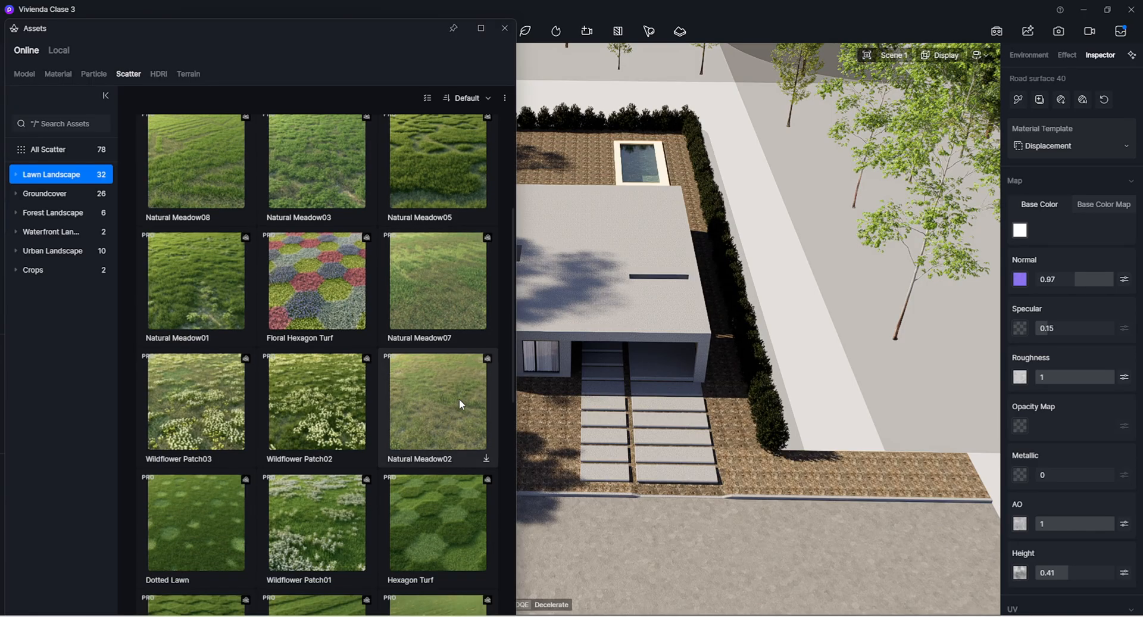
scroll(226, 423, down, 5)
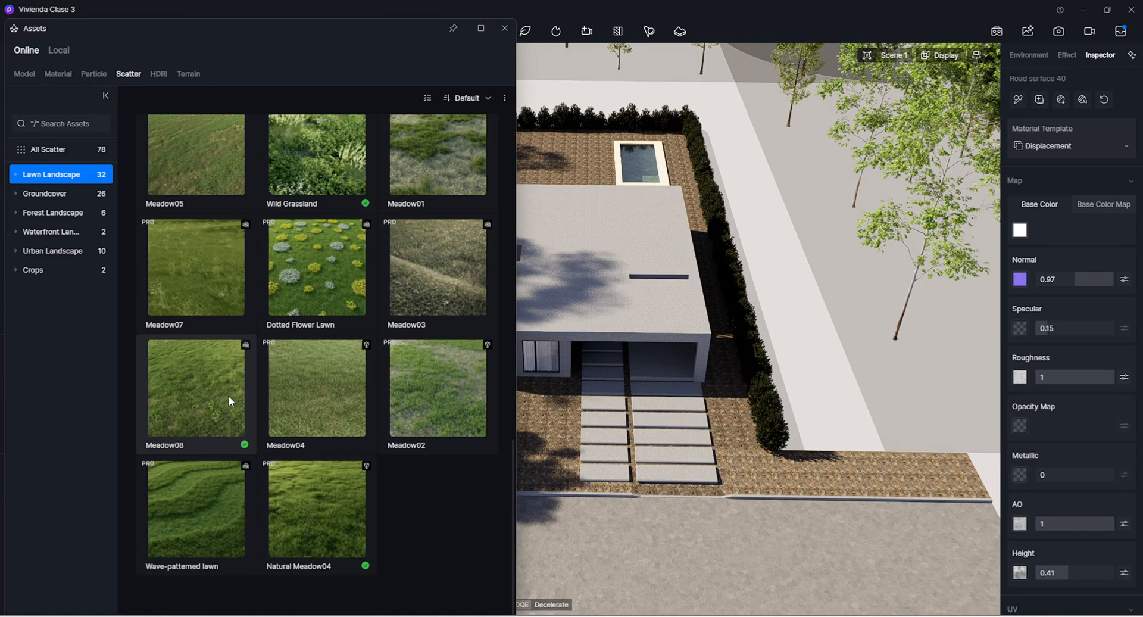
scroll(213, 392, up, 8)
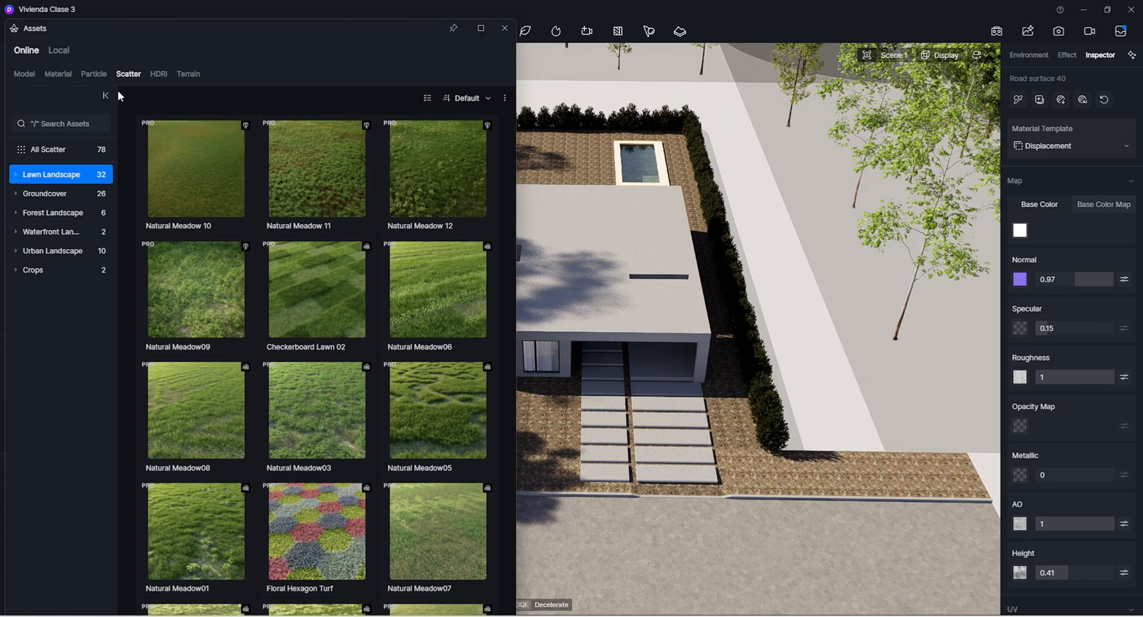
click(432, 97)
click(431, 141)
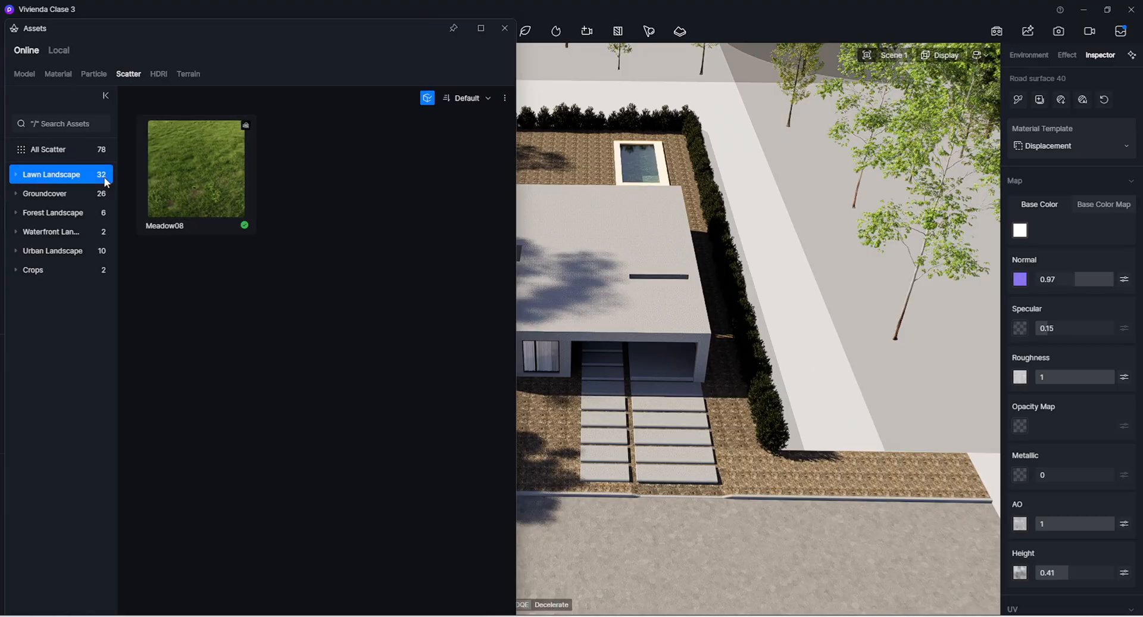
Pick the Meadow08 preset from the full list of online scatter presets for placement and close the asset library
click(90, 148)
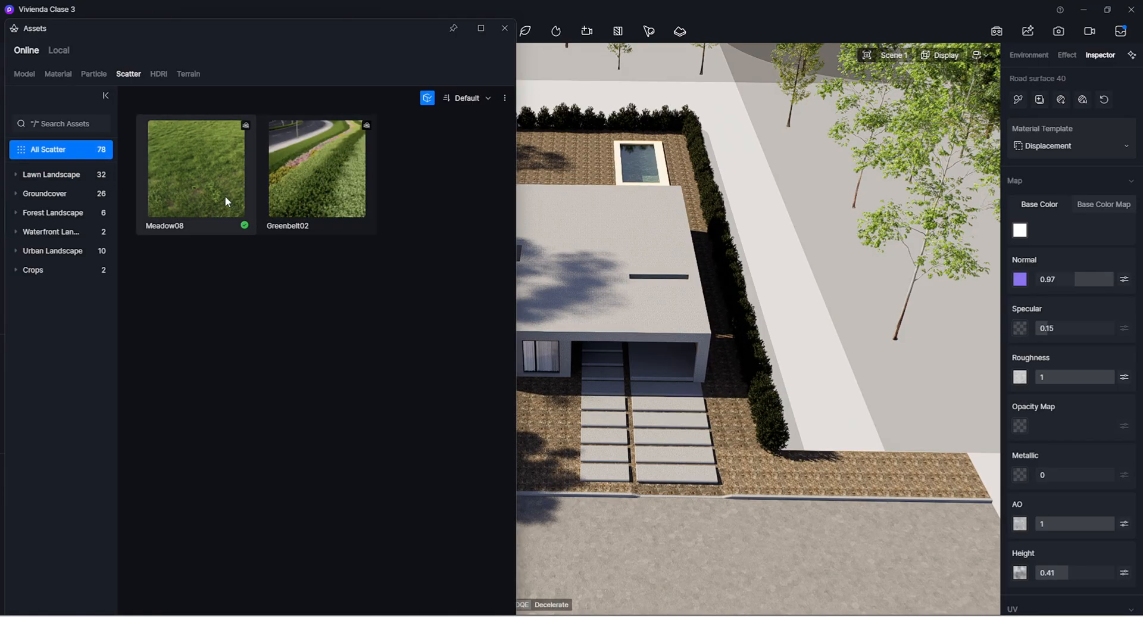
click(225, 232)
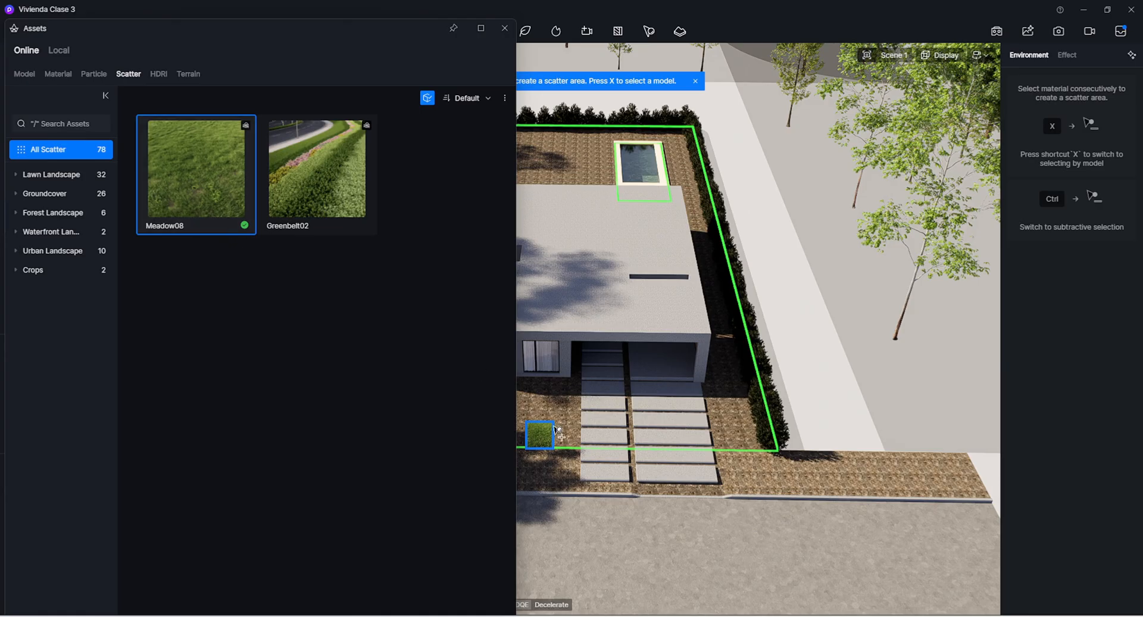
click(505, 29)
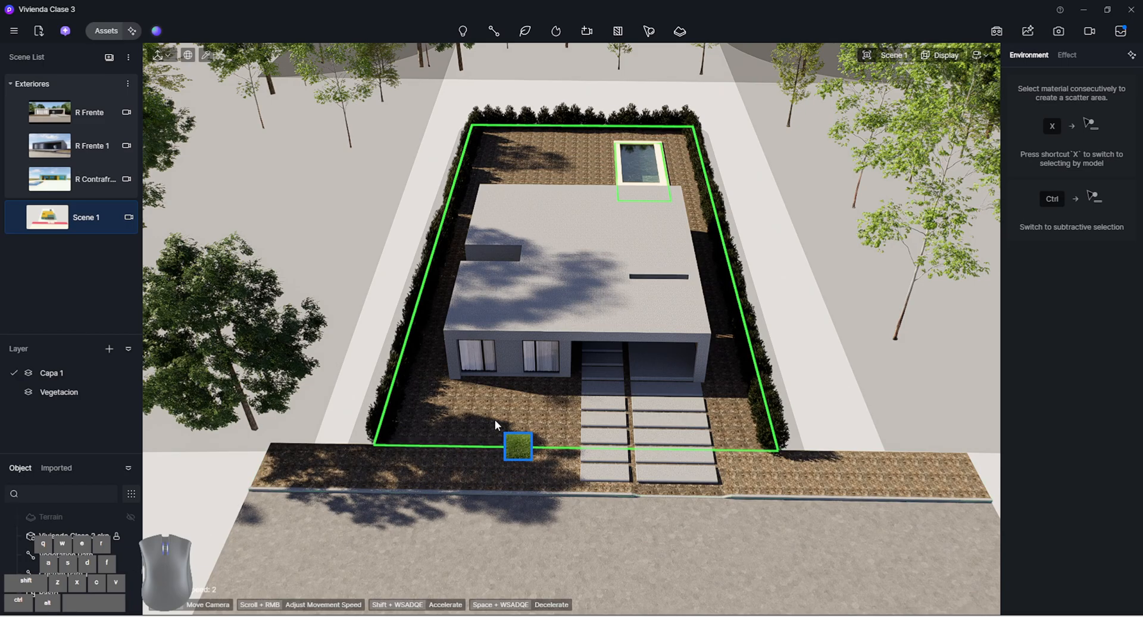
Switch the scatter area selection between model and material mode, leaving it on selecting by material
right_drag(496, 419, 505, 420)
key(x)
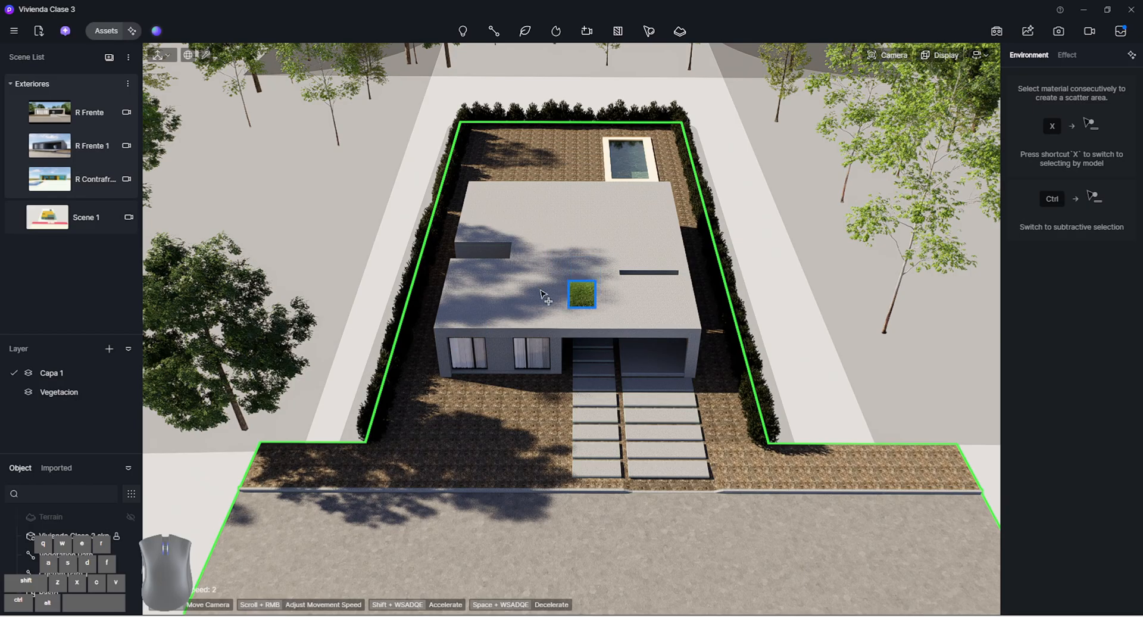
key(x)
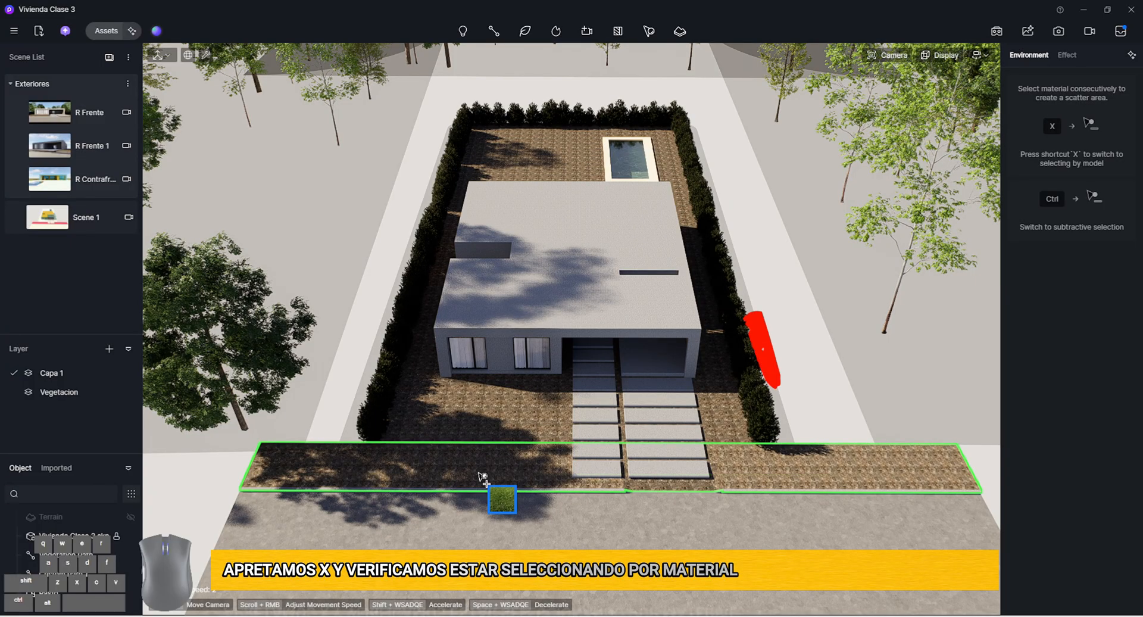
click(652, 28)
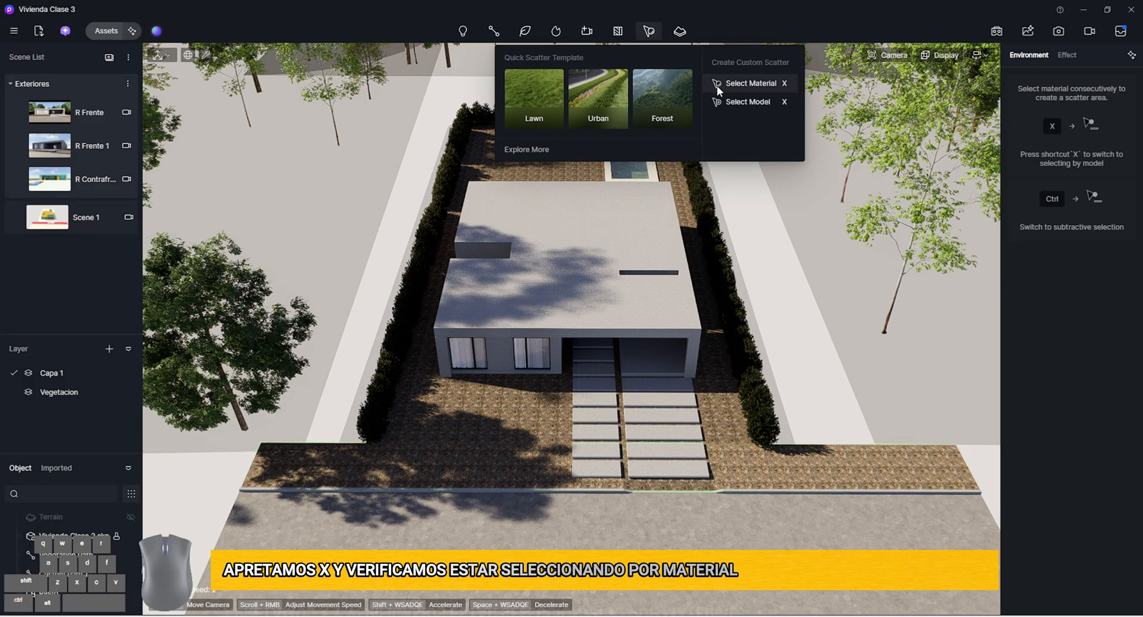
click(654, 28)
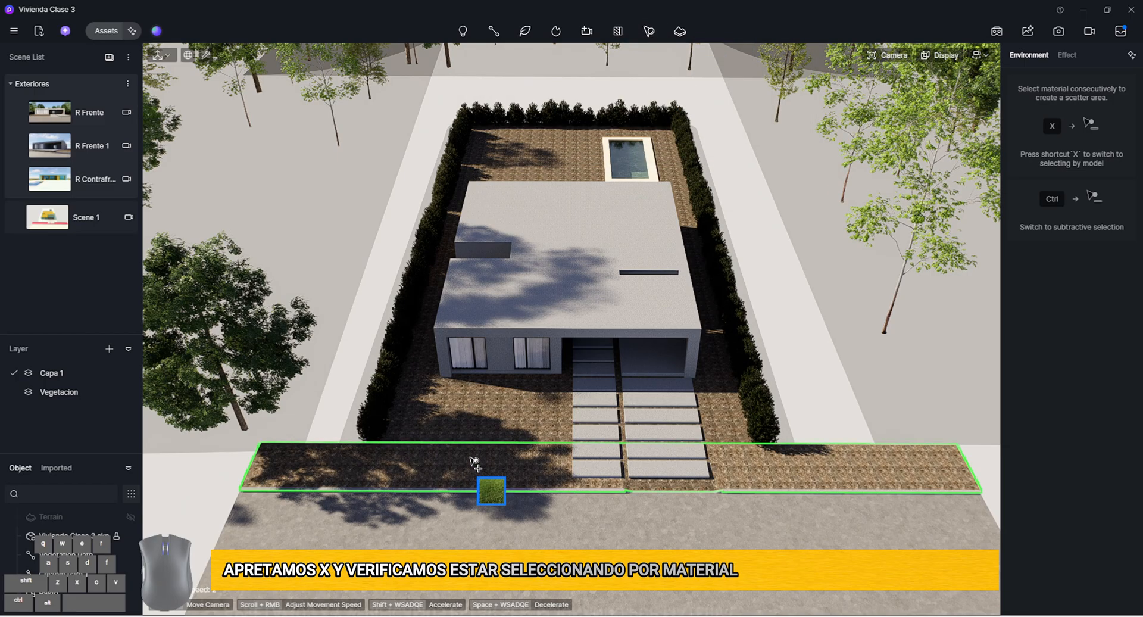
key(x)
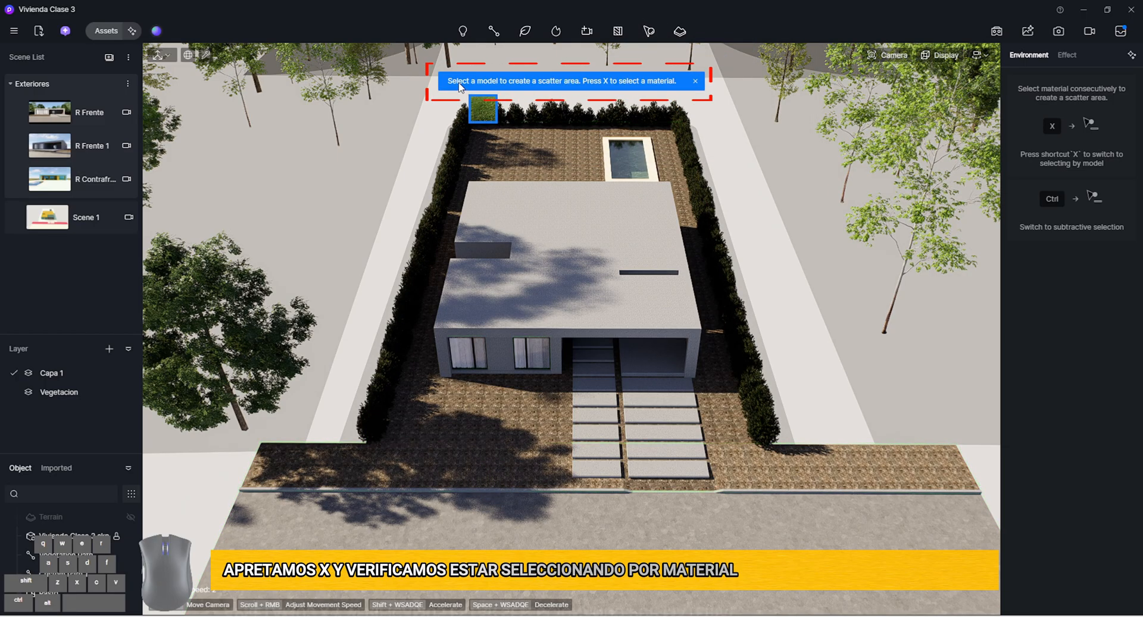
key(x)
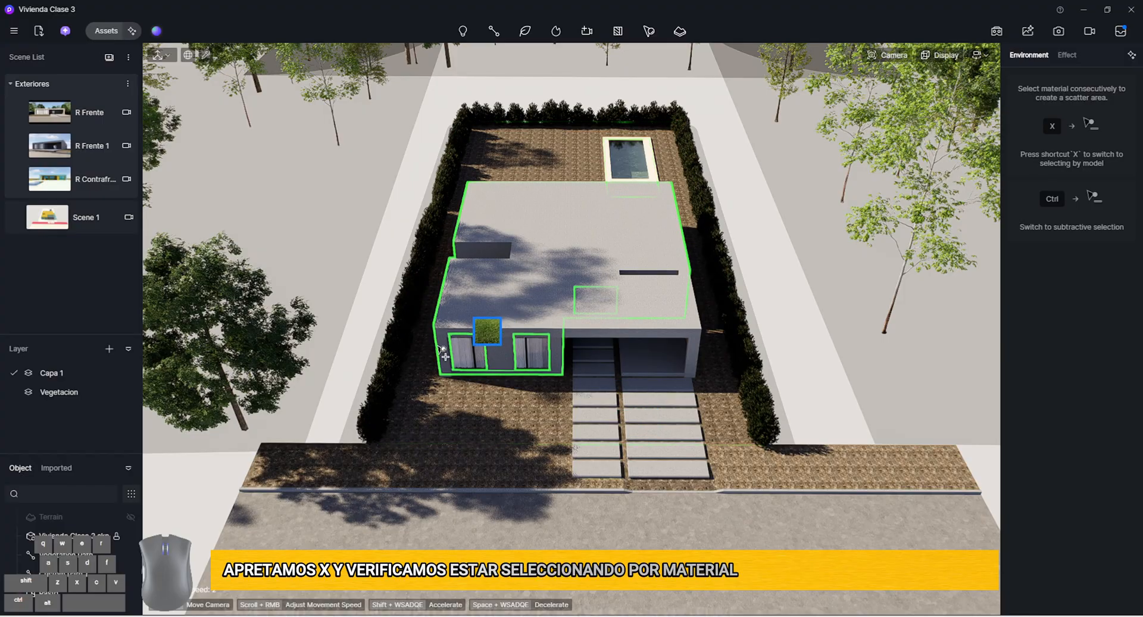
Create a Meadow08 scatter area covering the ground around the house and the strip along the street
click(494, 424)
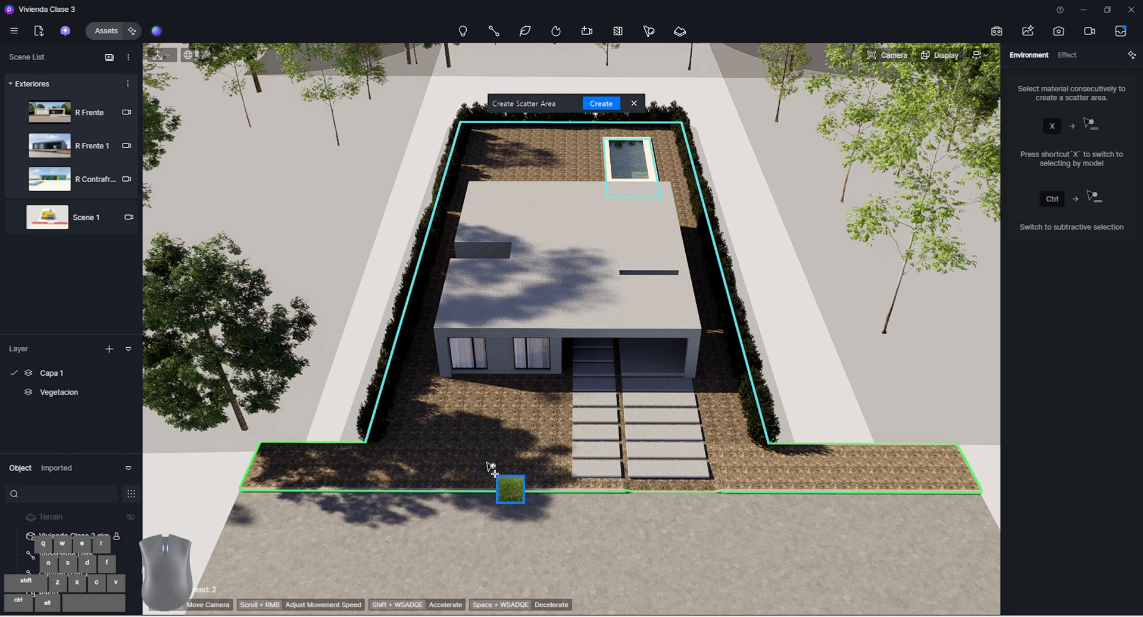
key(ctrl)
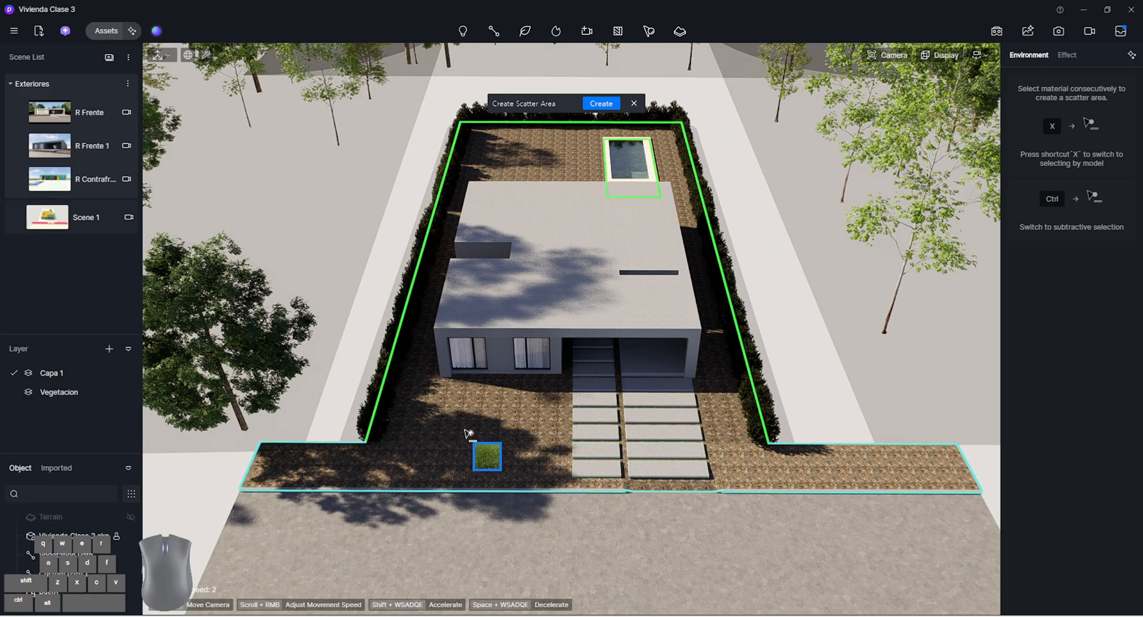
click(484, 431)
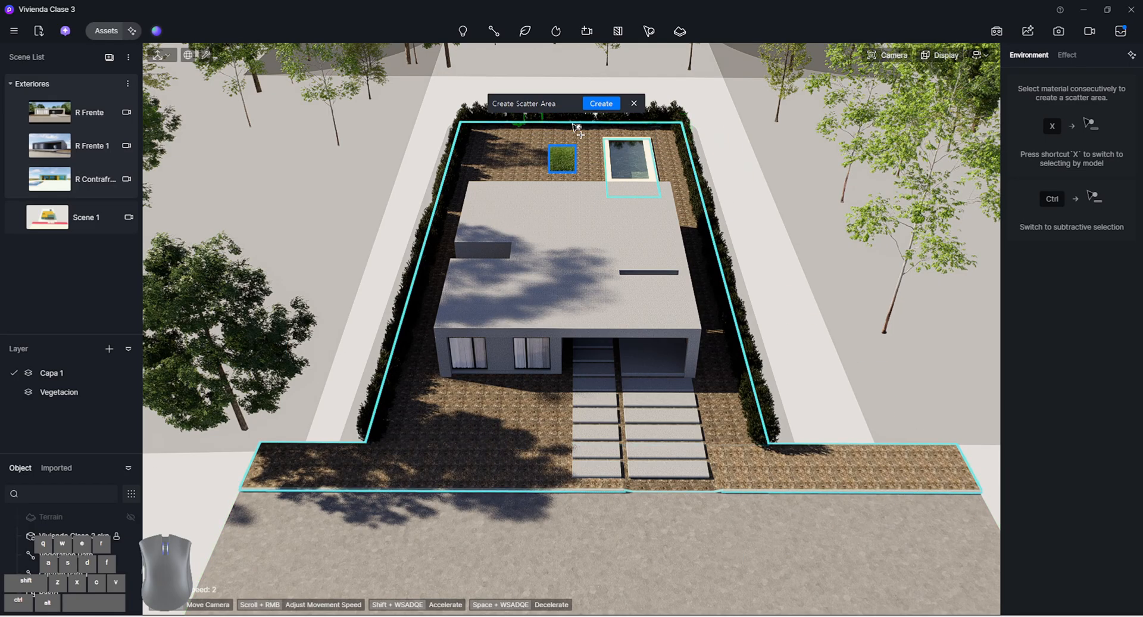
click(602, 104)
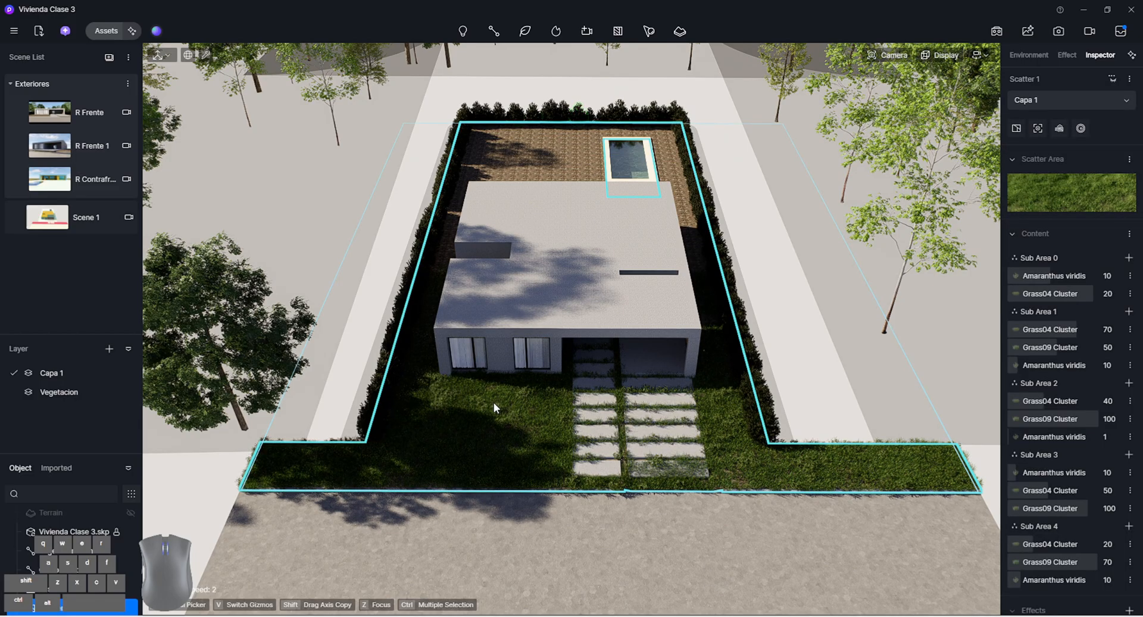
Check the Meadow08 scatter from above and in the R Frente view, and delete it
scroll(556, 473, up, 2)
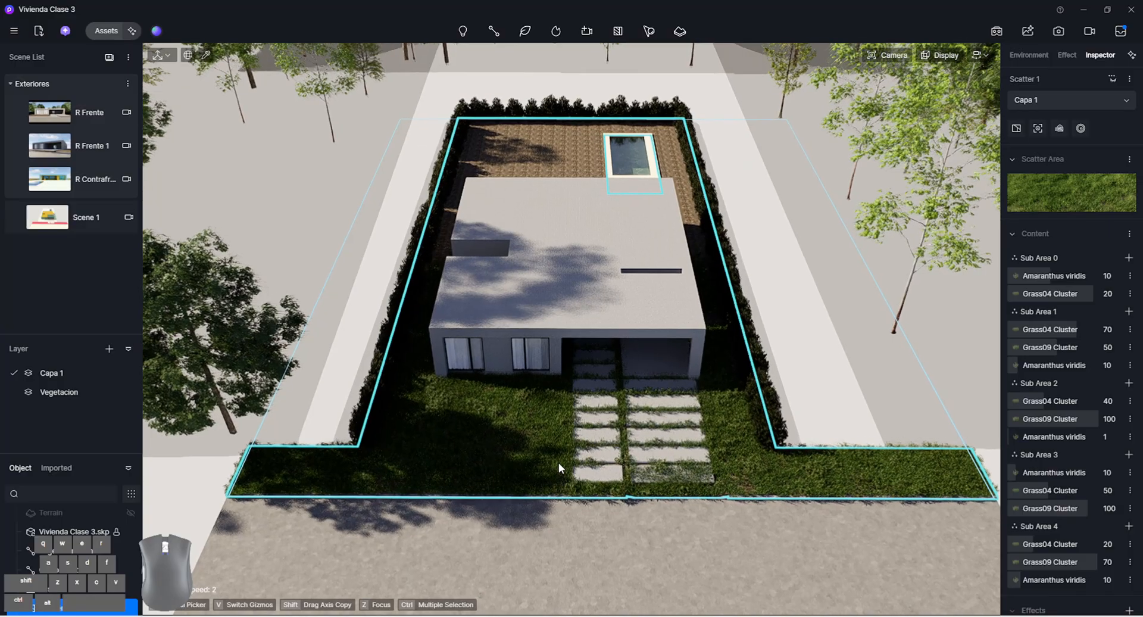
scroll(559, 463, up, 5)
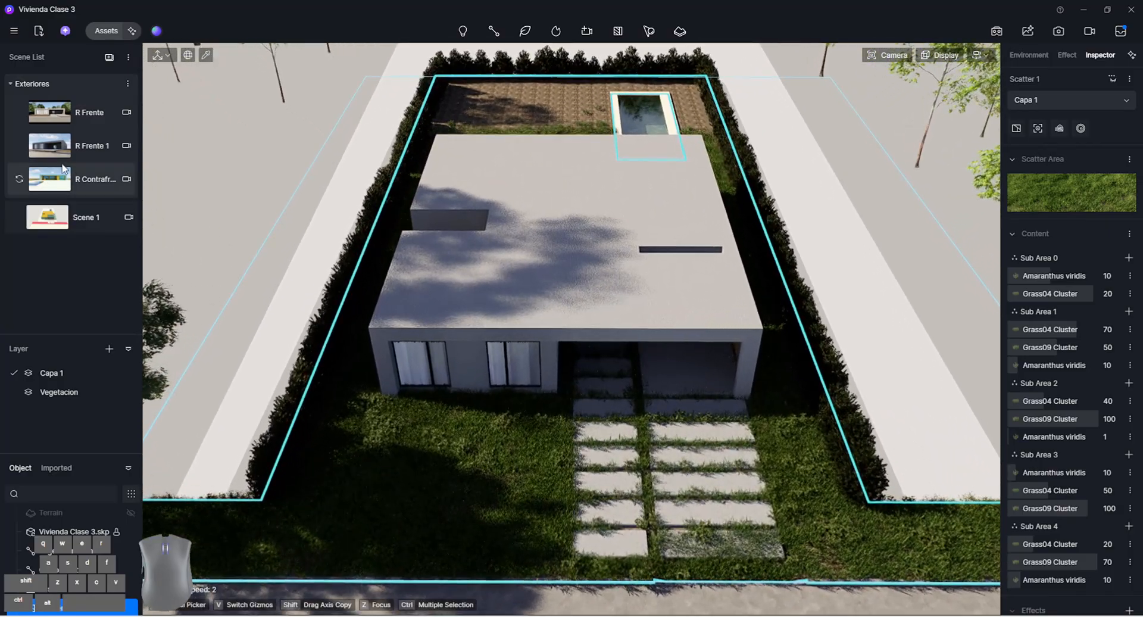
click(51, 112)
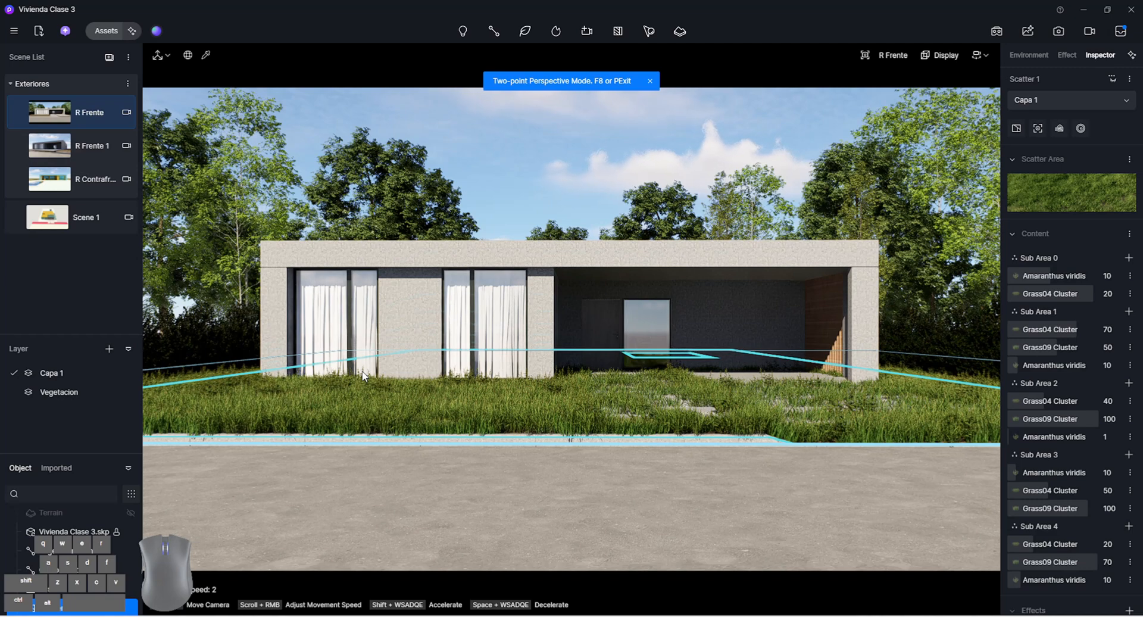
scroll(1059, 231, down, 2)
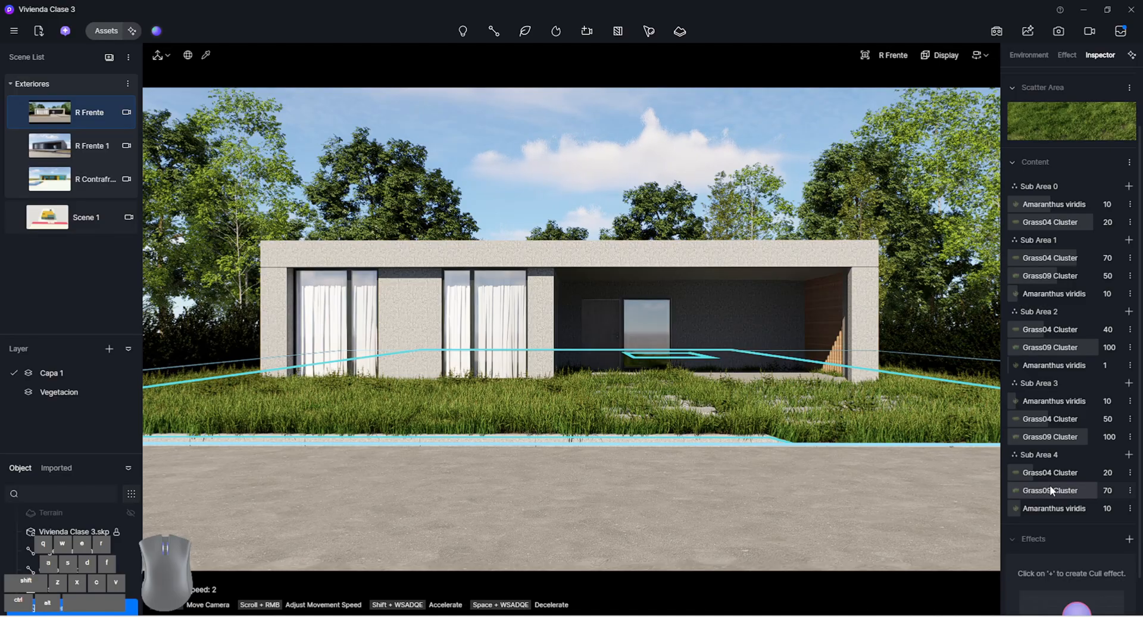
right_click(60, 611)
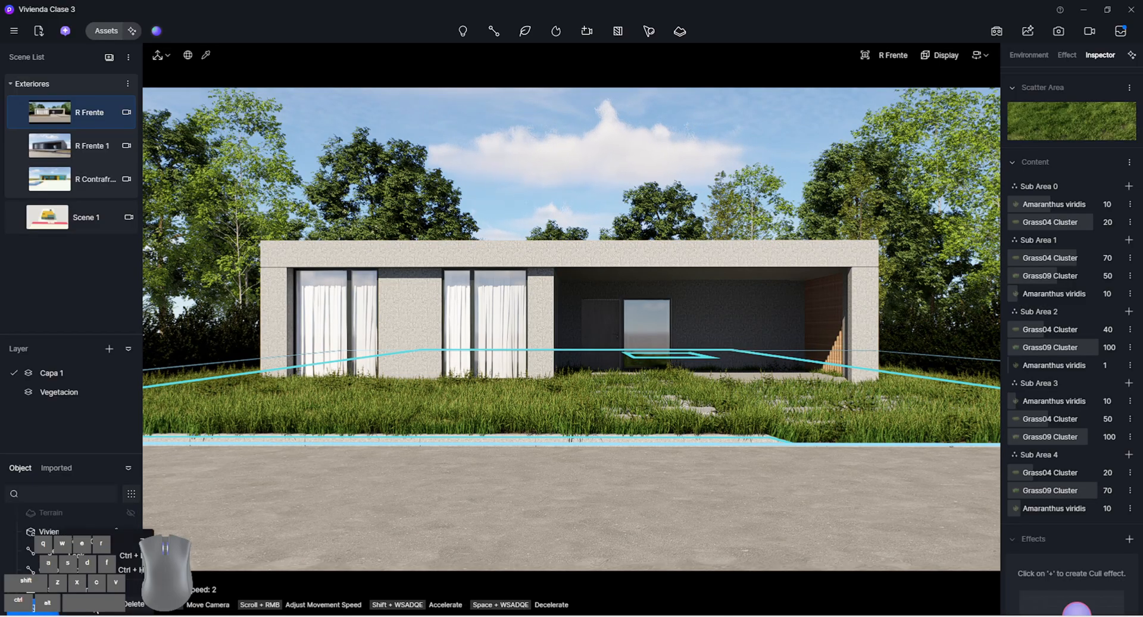
click(95, 607)
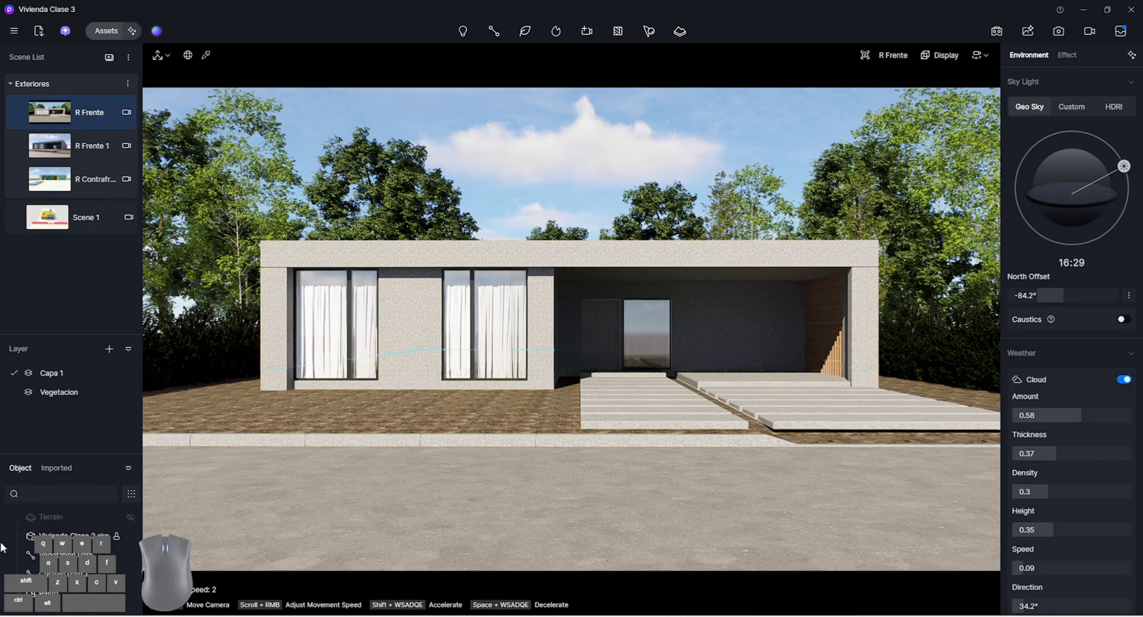
Return to the empty Pasto scatter and select it in the Scene 1 view
key(ctrl+z)
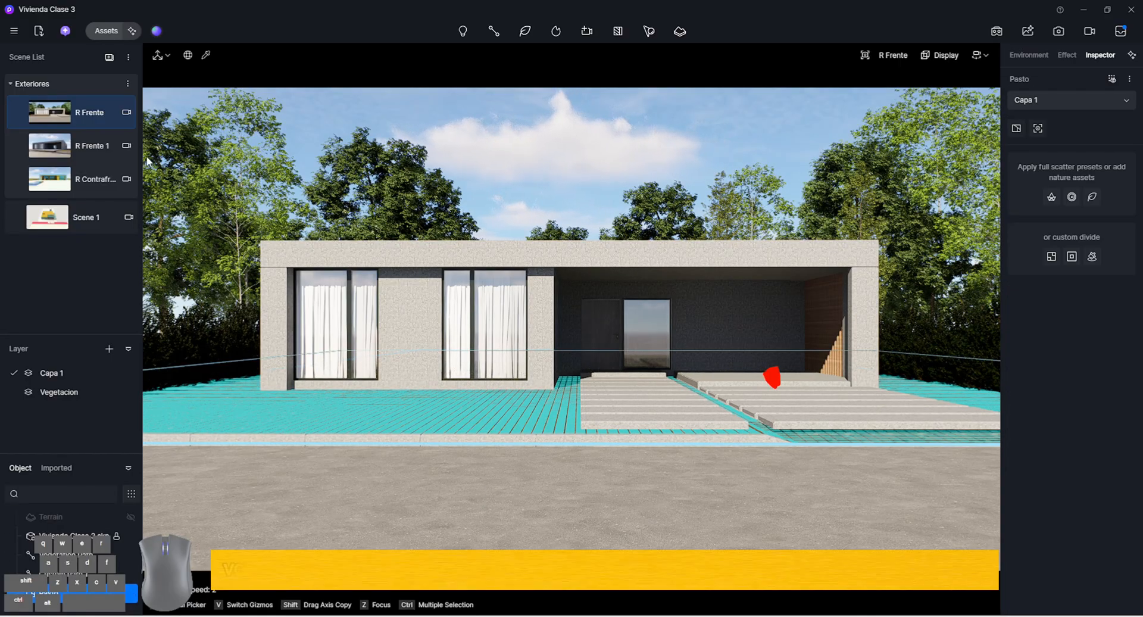
click(85, 220)
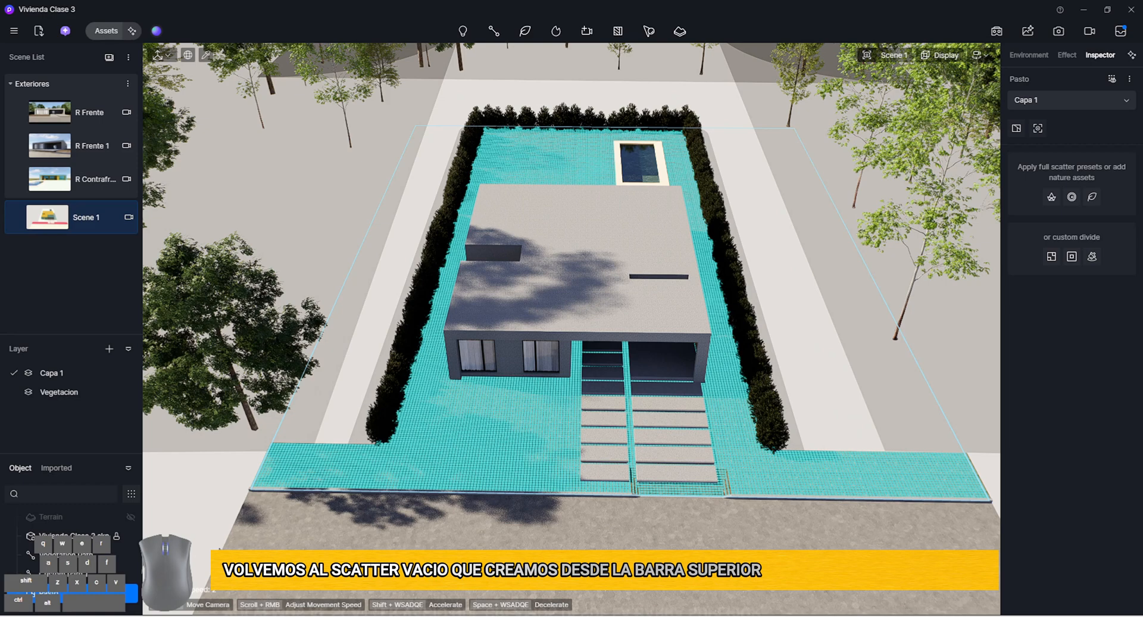
right_click(61, 594)
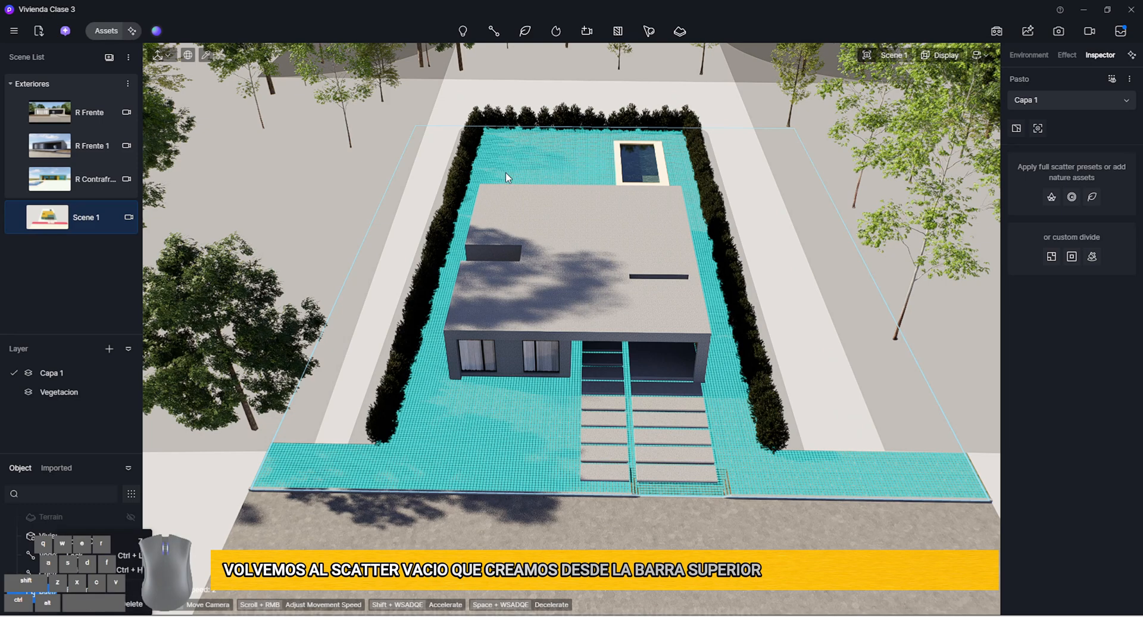
click(649, 31)
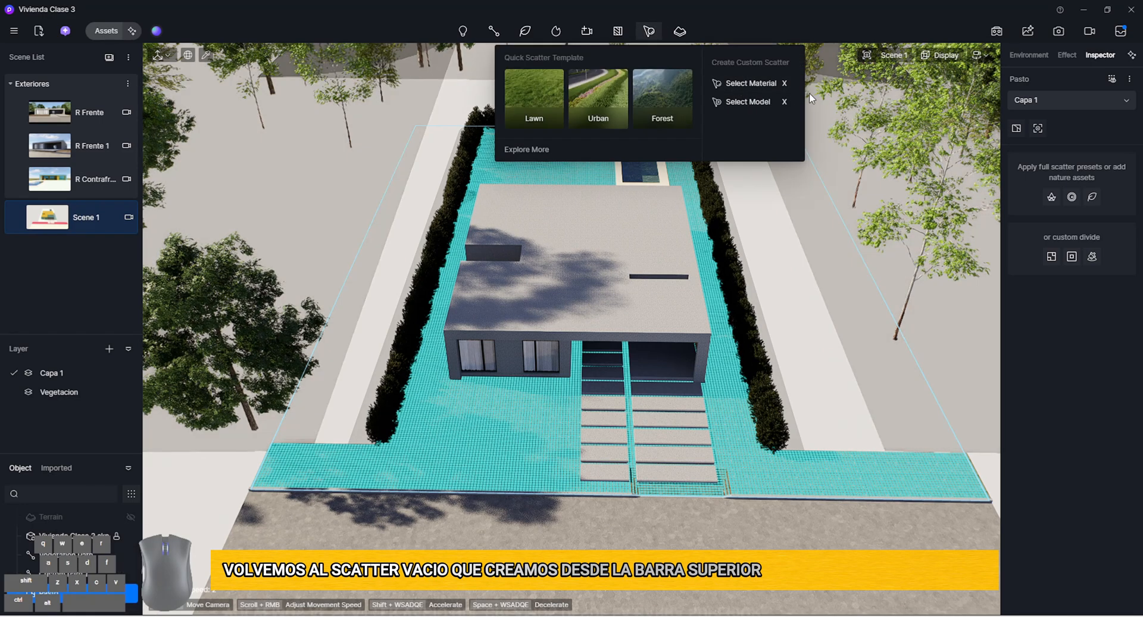
click(103, 591)
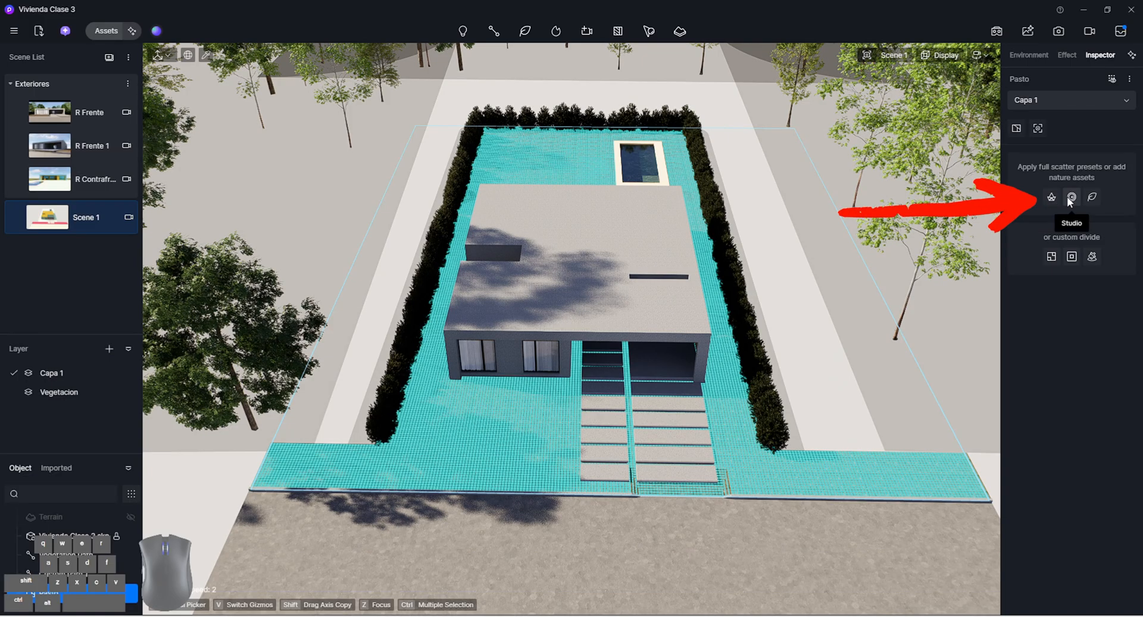
Try the Grass preset from the Studio's Scatter folder on the Pasto scatter in the R Frente view, and delete that scatter
click(1070, 199)
click(259, 318)
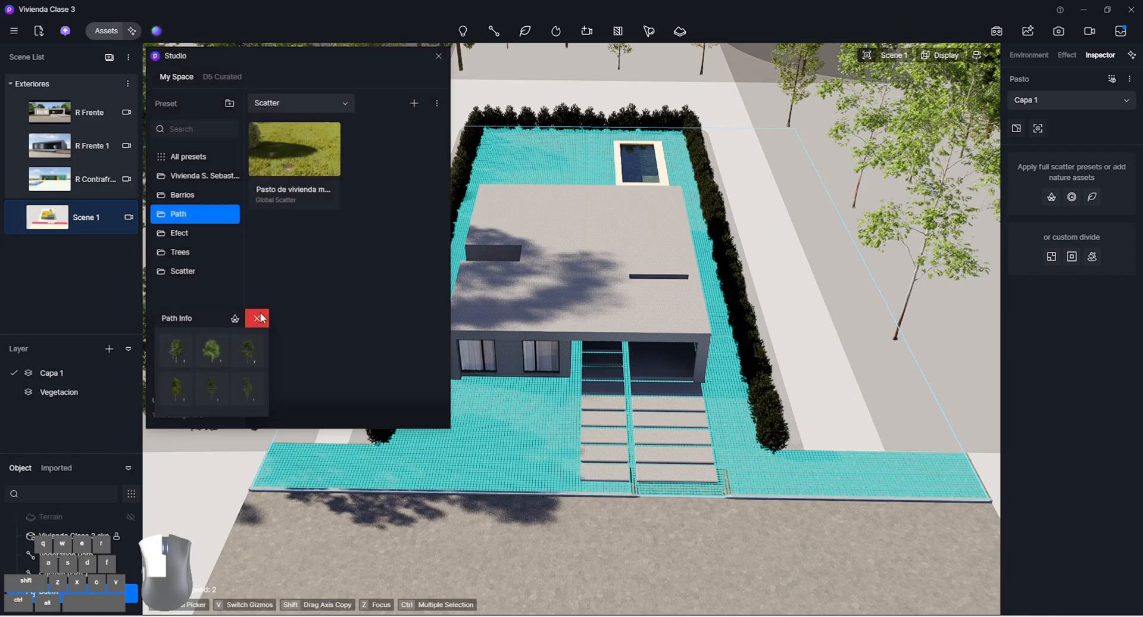
click(202, 274)
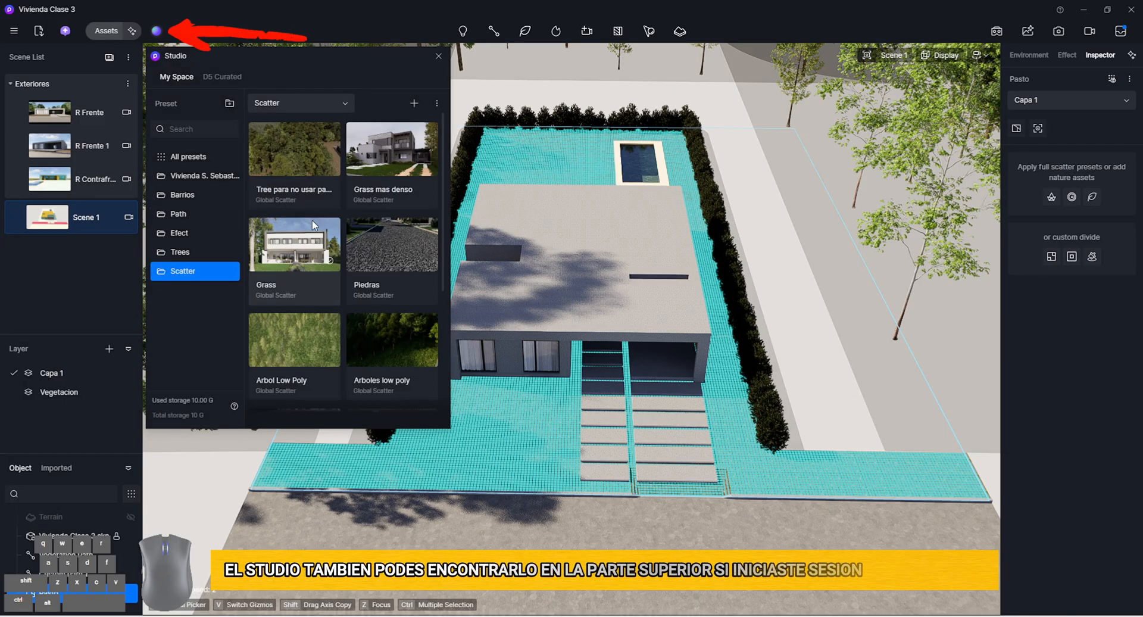
click(298, 255)
click(437, 57)
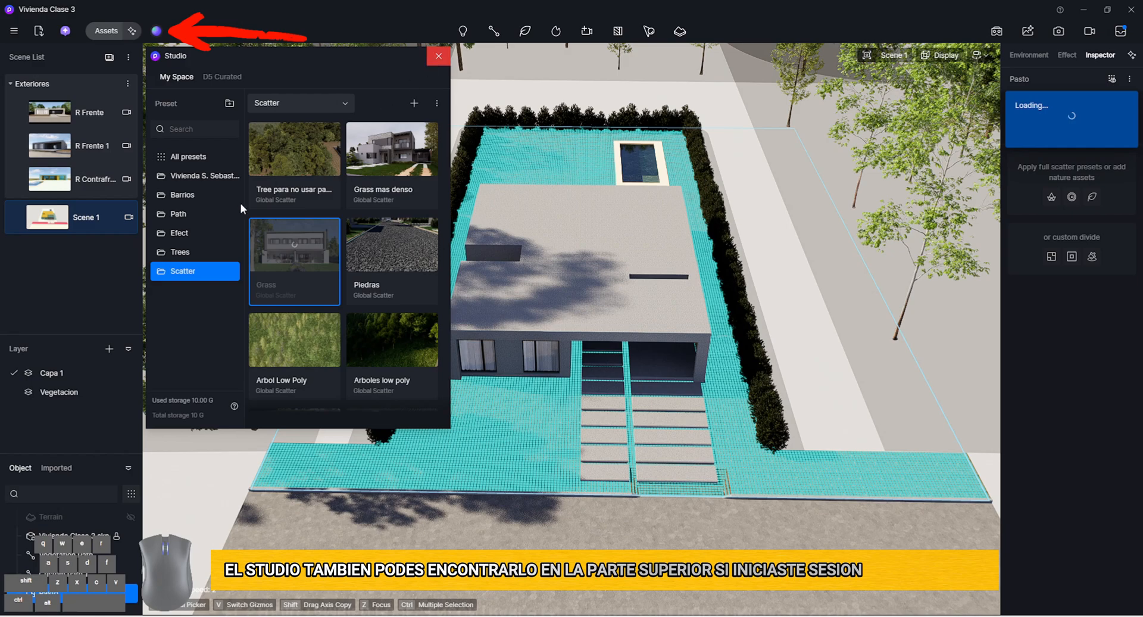
click(100, 110)
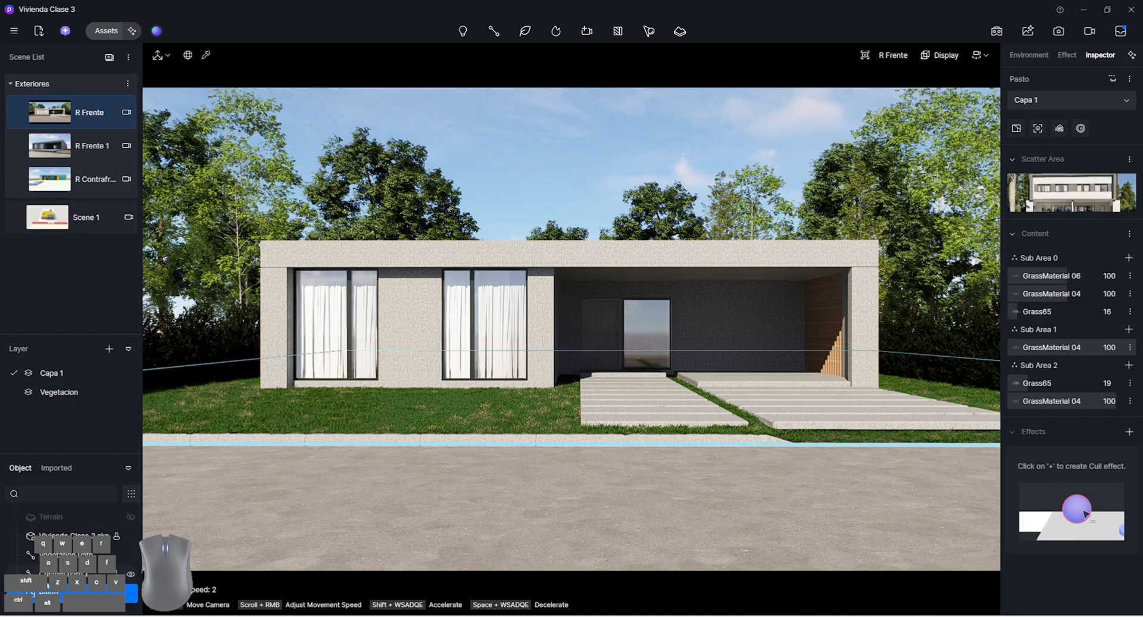
right_click(47, 590)
click(62, 603)
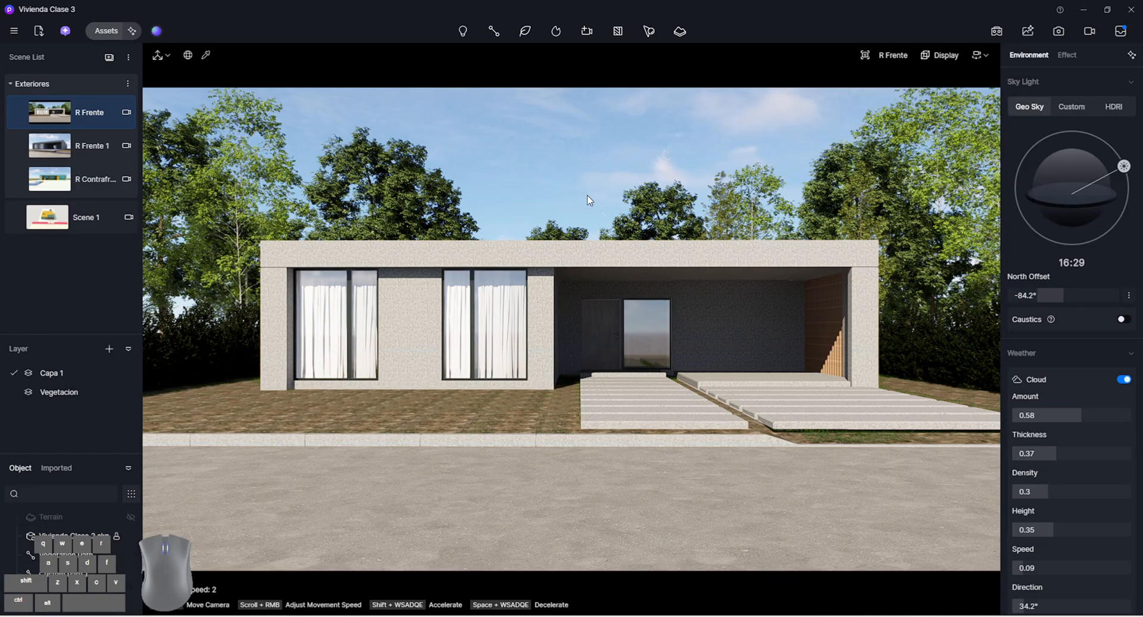
Create an empty custom scatter area by material on the ground around the house and the front strip
click(648, 33)
click(726, 84)
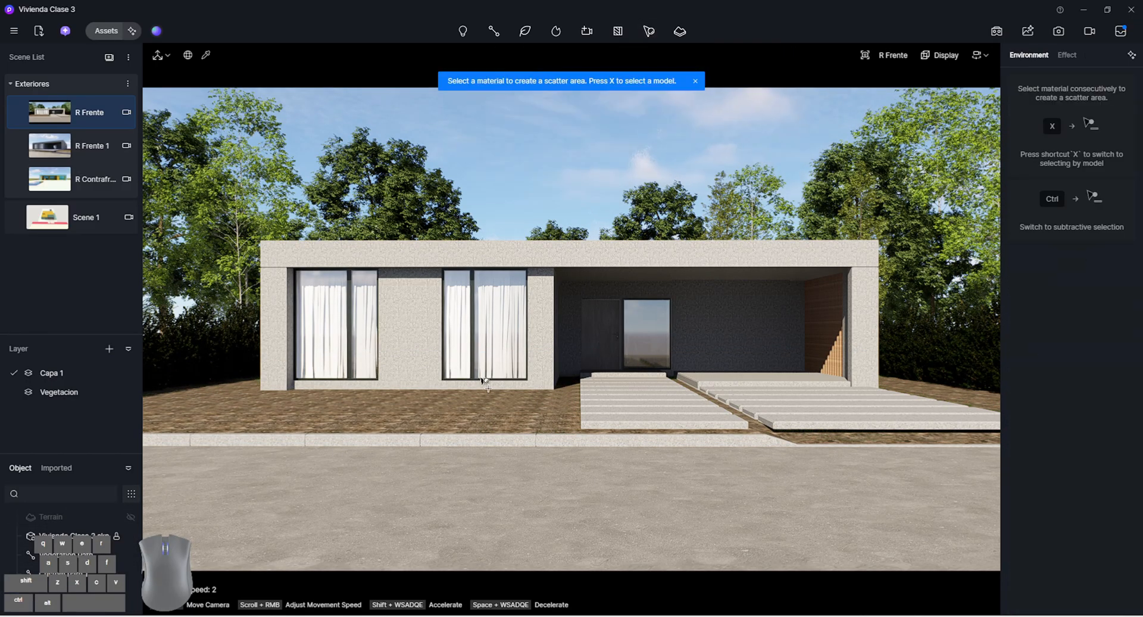
click(478, 413)
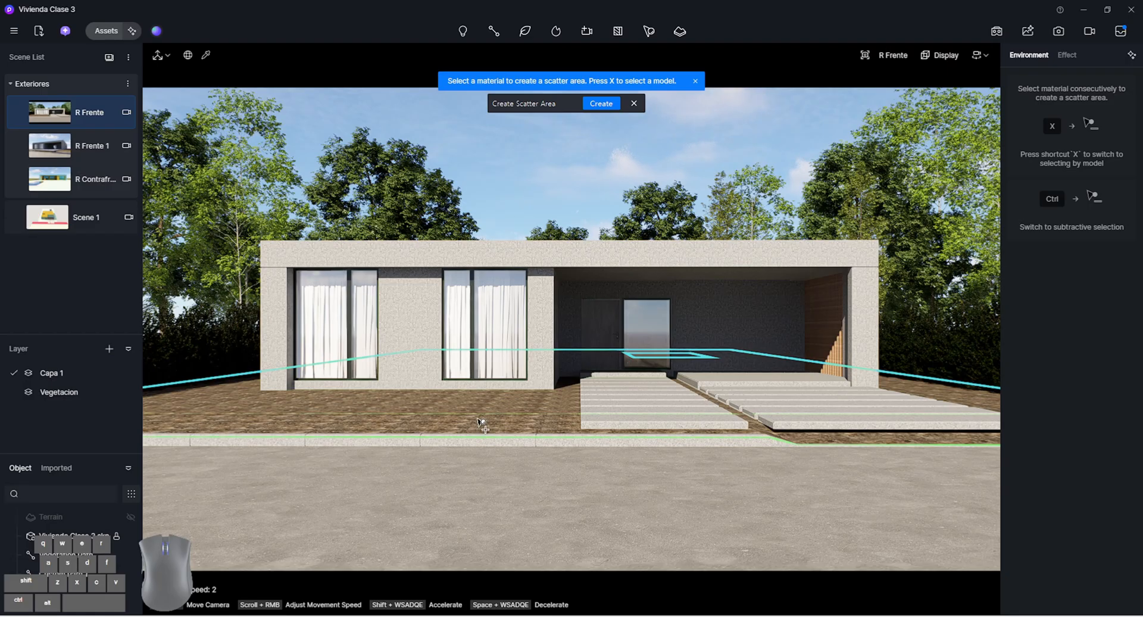
click(601, 103)
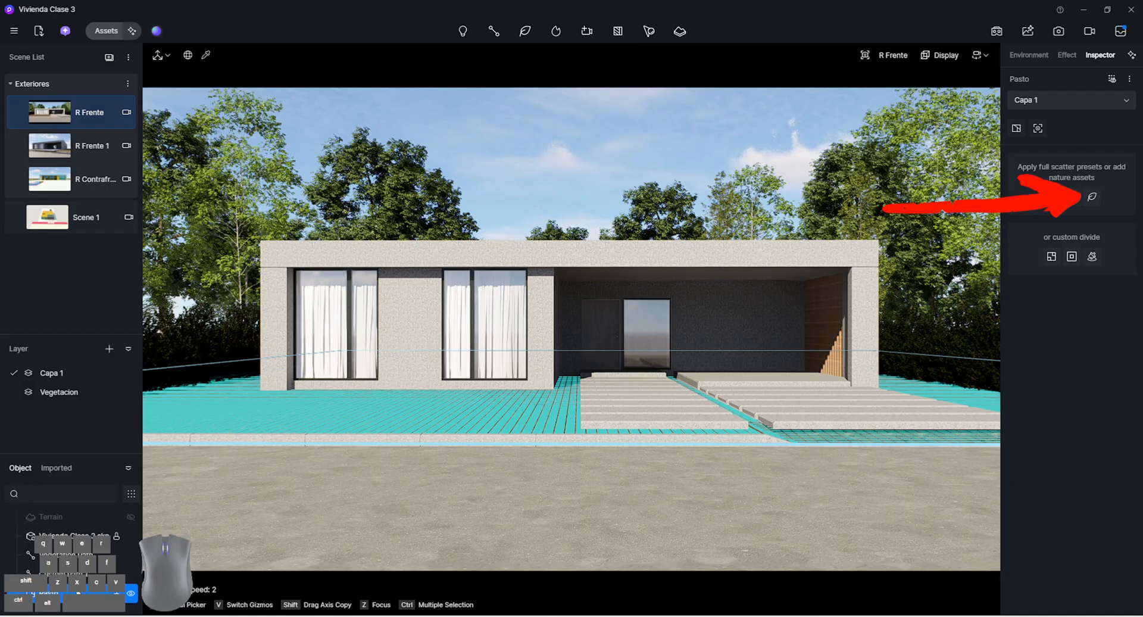
Search the model assets for grass and add Grass04 Cluster and Grass09 Cluster to the Pasto scatter
click(1093, 197)
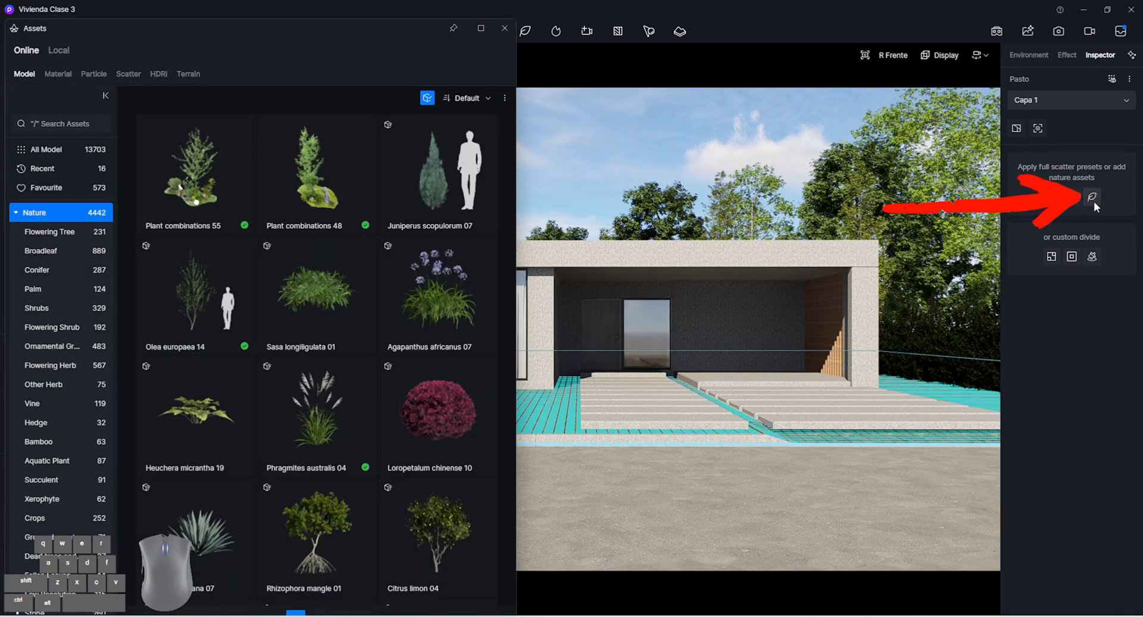
click(427, 99)
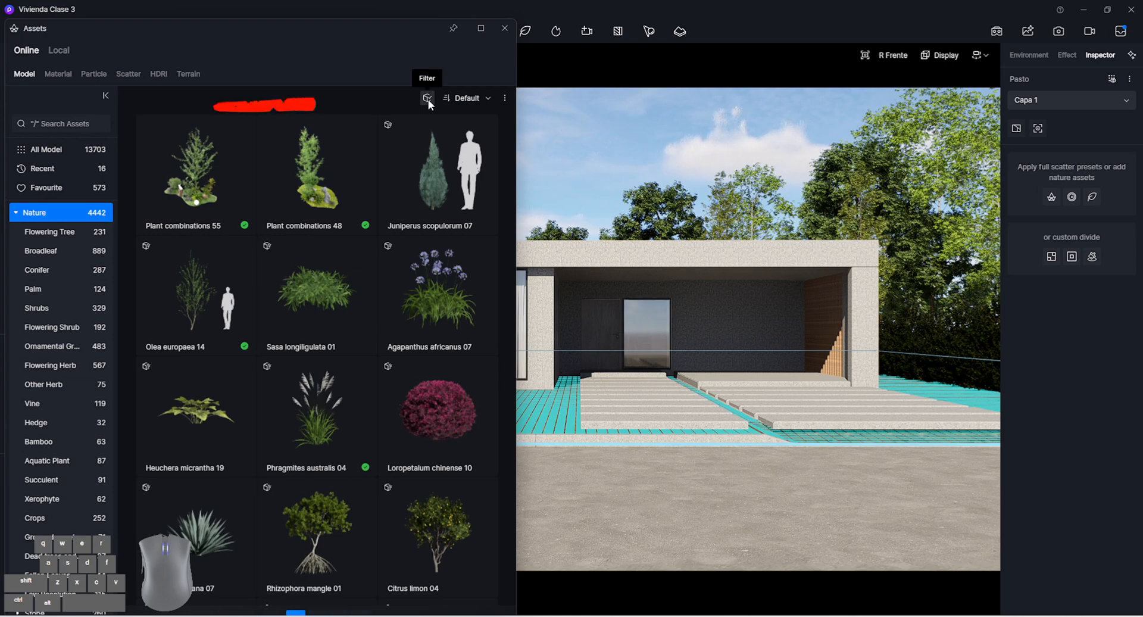
click(427, 98)
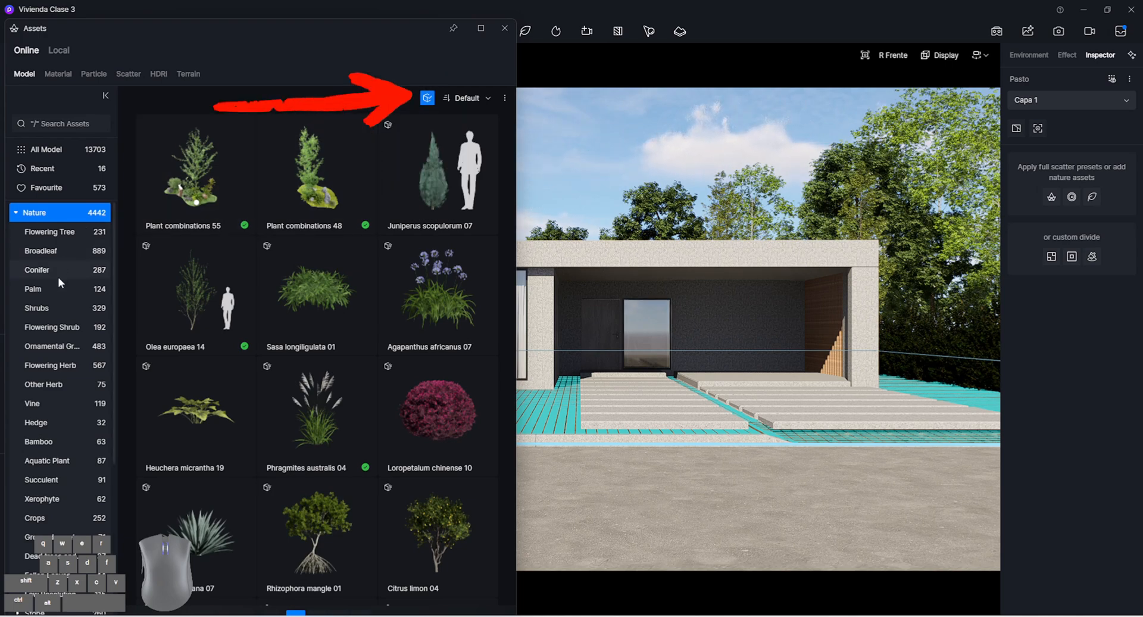
click(70, 125)
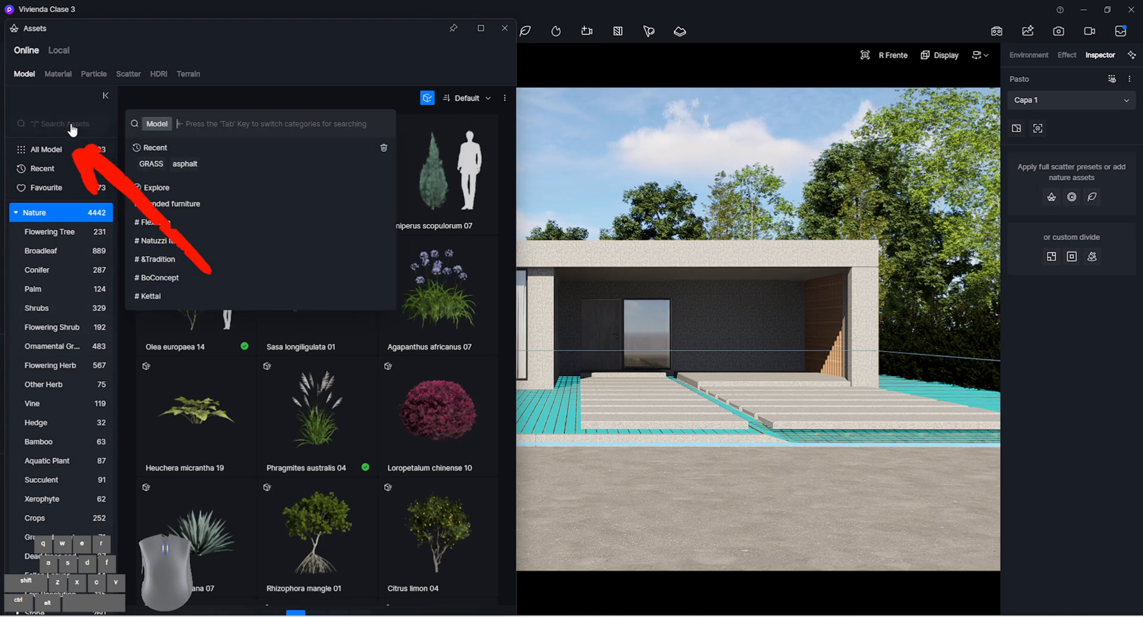
text(grass)
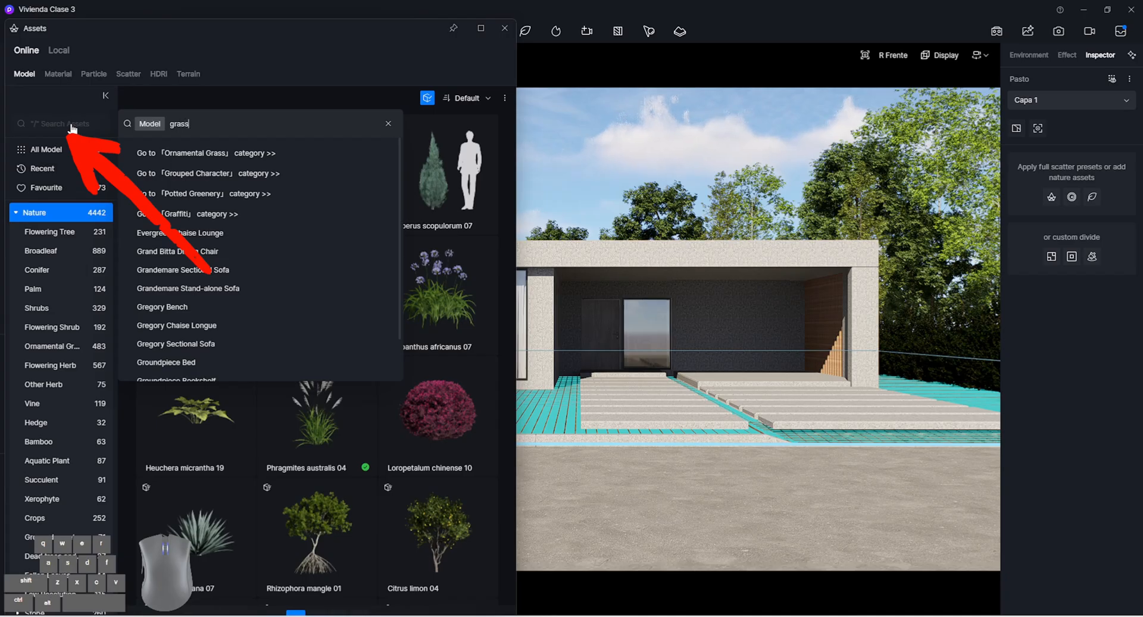
key(Return)
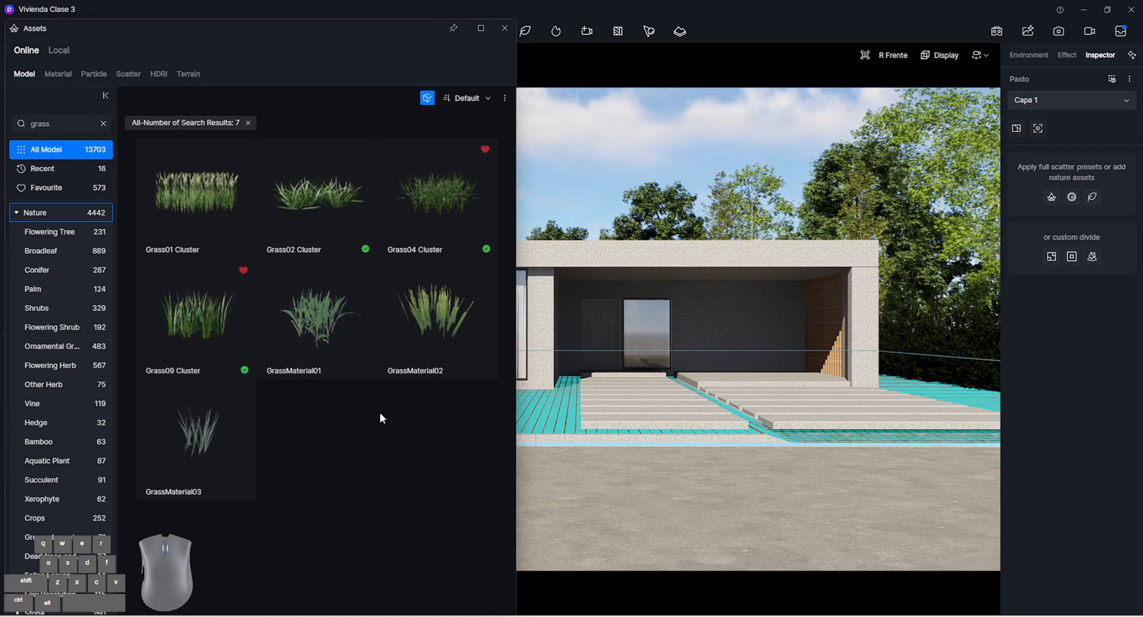
click(438, 214)
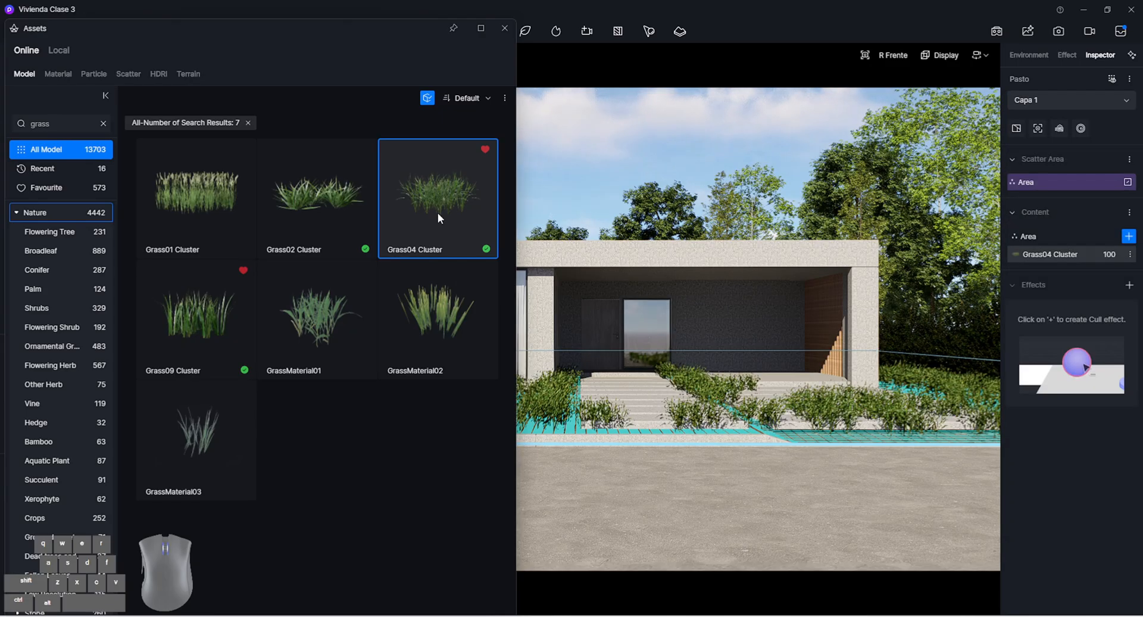
click(198, 331)
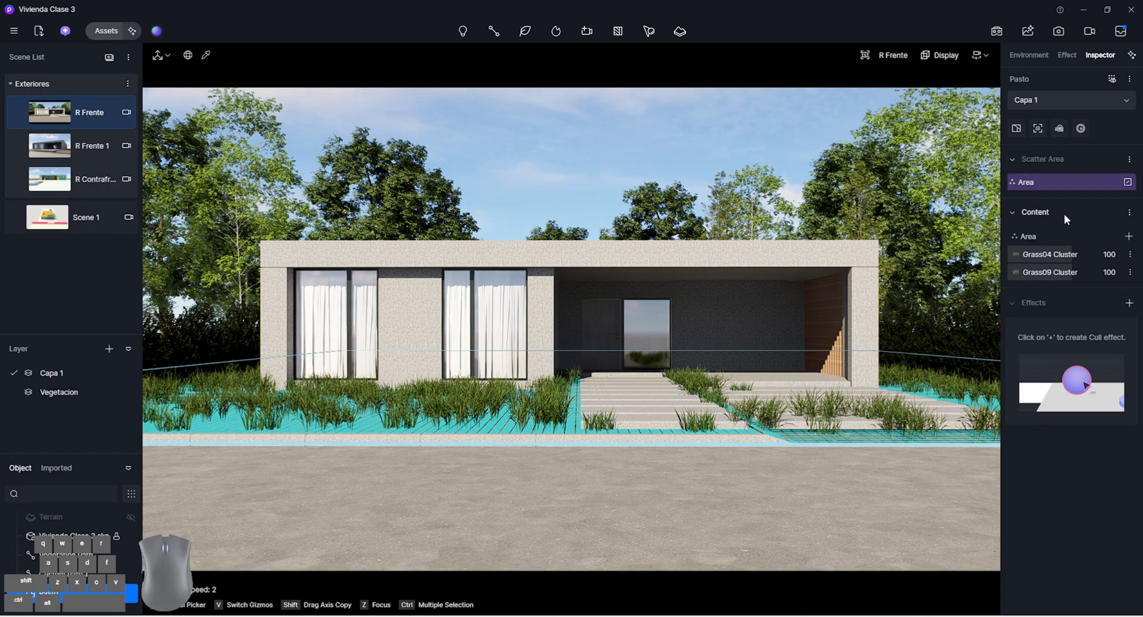
Set the Pasto scatter area's distribution density to 1000pt/100m²
click(1030, 237)
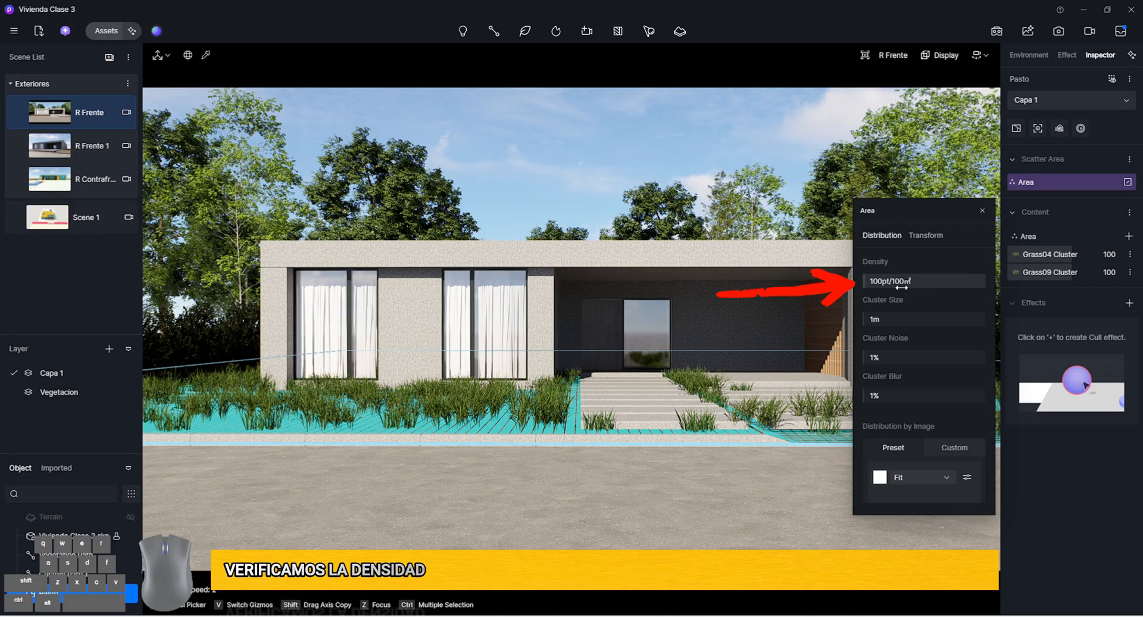
scroll(569, 440, up, 3)
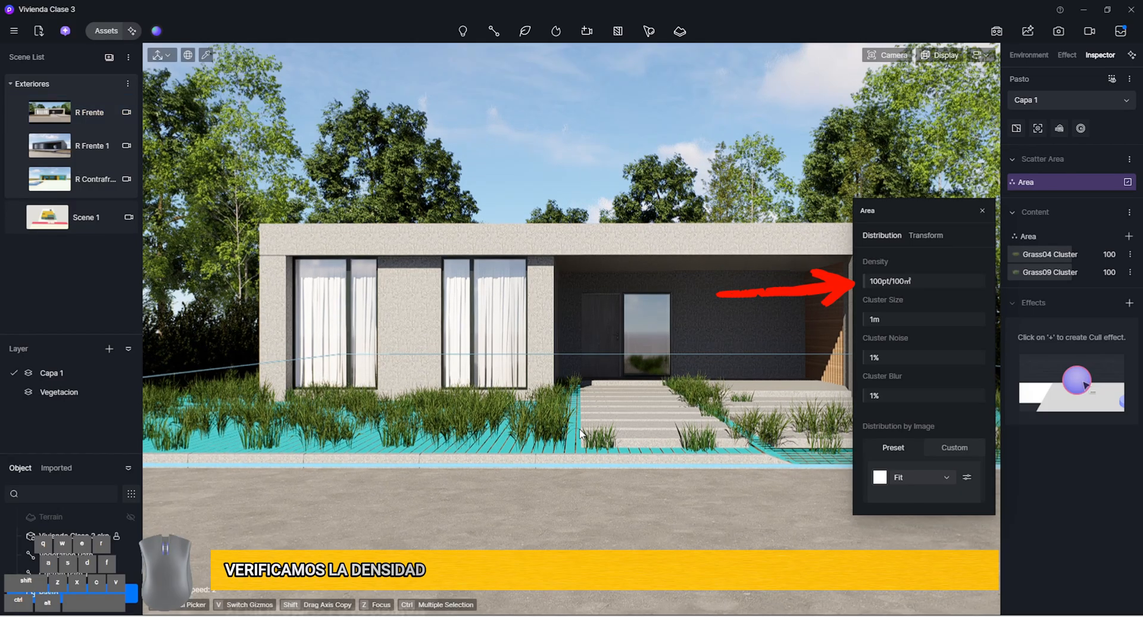
scroll(569, 440, up, 3)
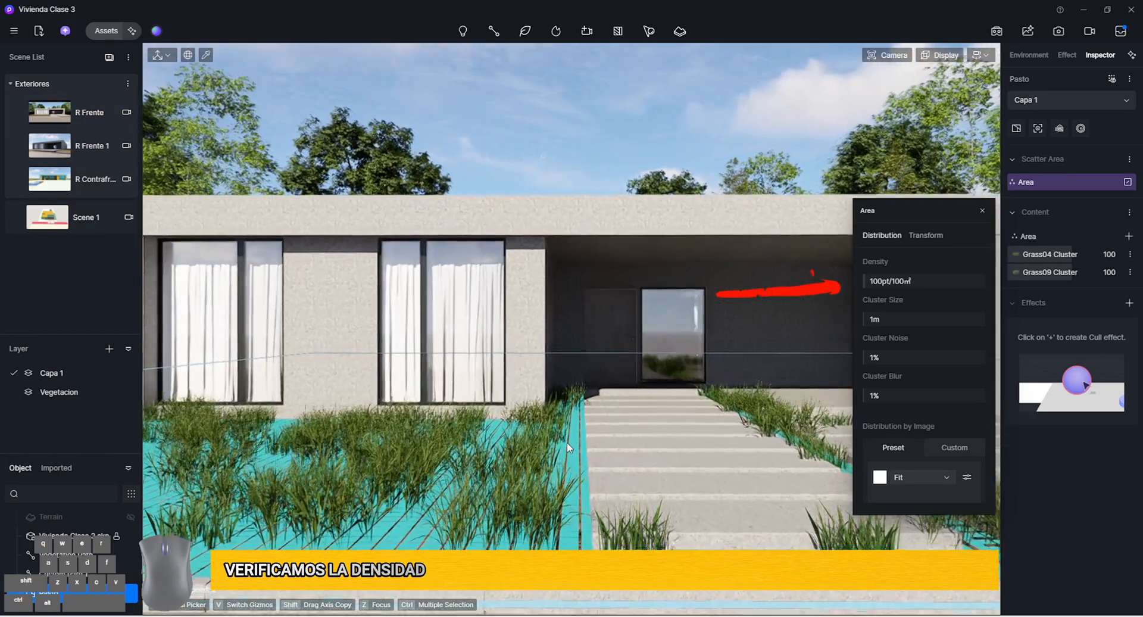
right_drag(636, 407, 538, 418)
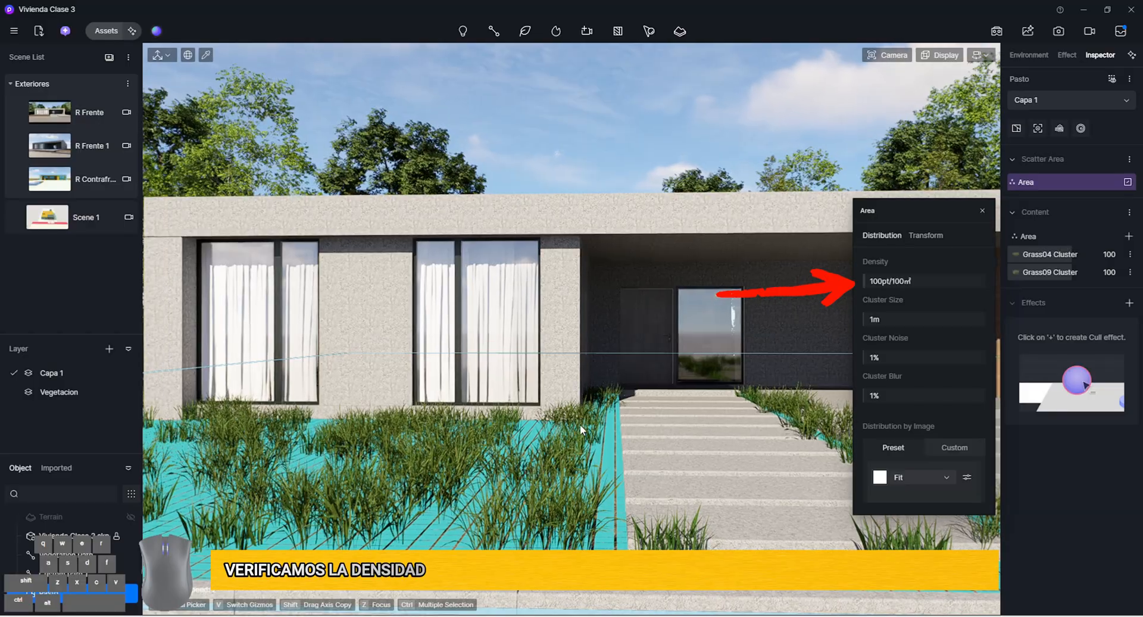
right_drag(752, 408, 680, 449)
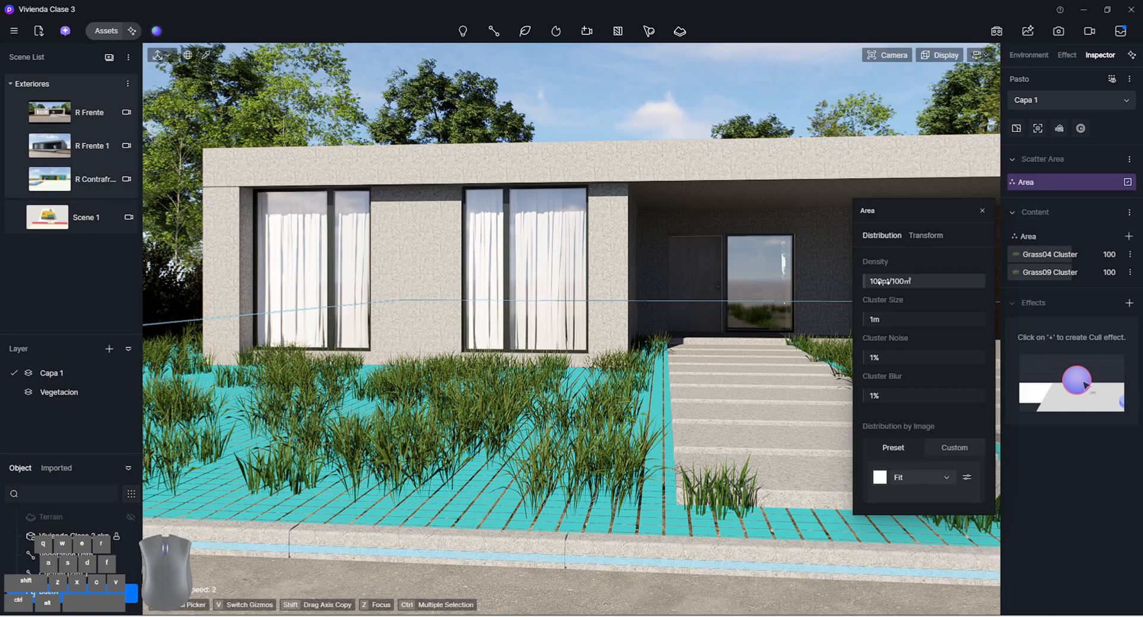
click(899, 279)
text(00)
key(Return)
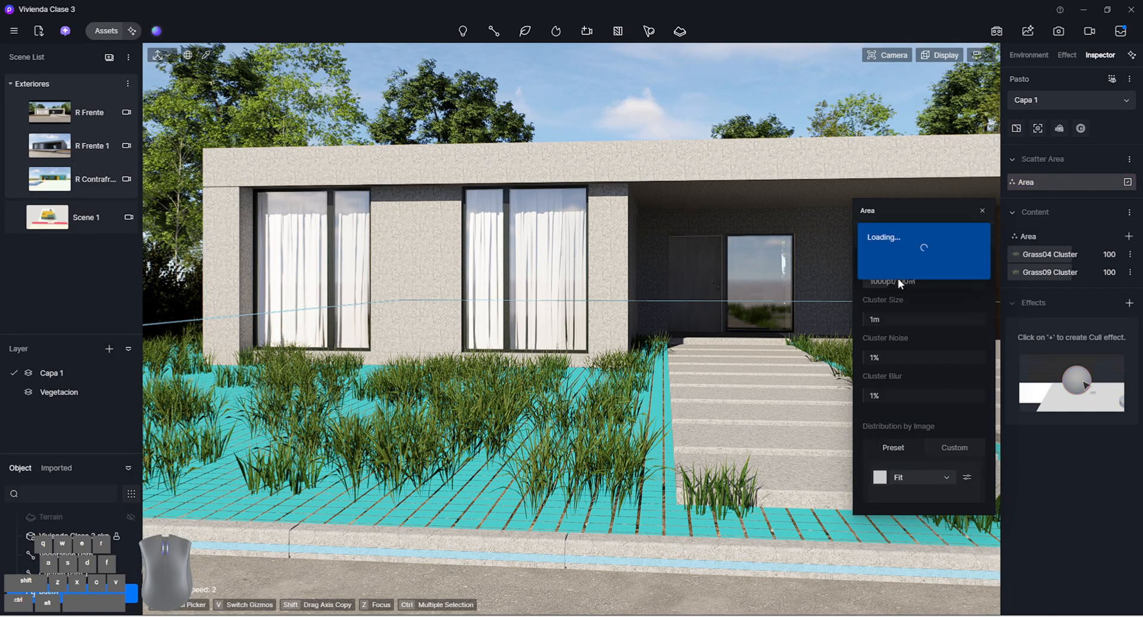
right_drag(476, 346, 305, 334)
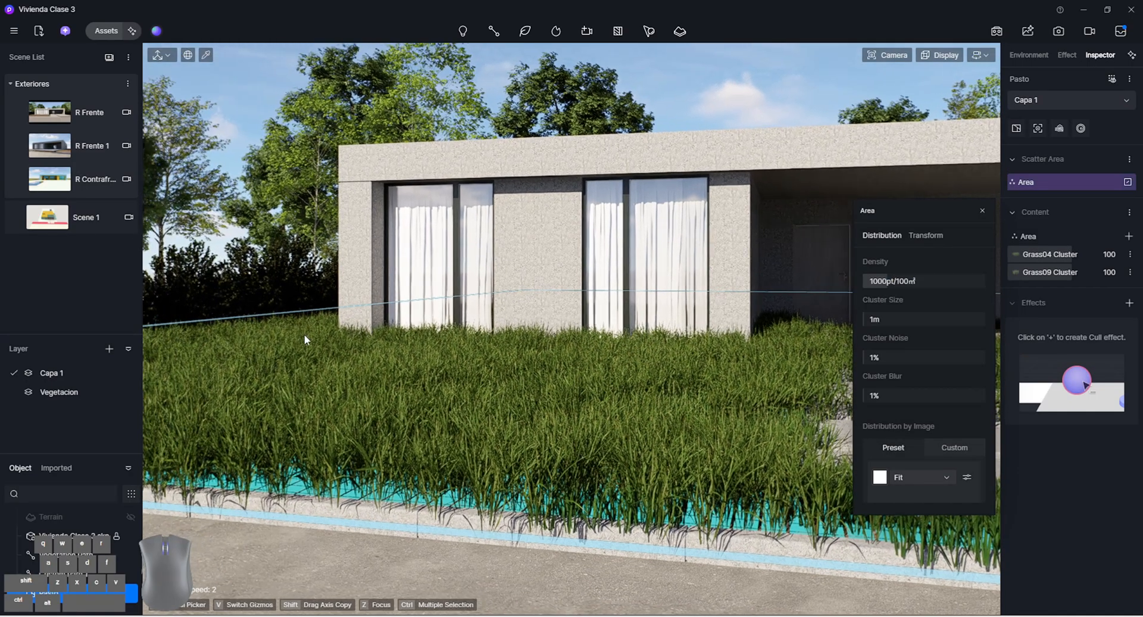
right_drag(569, 448, 506, 415)
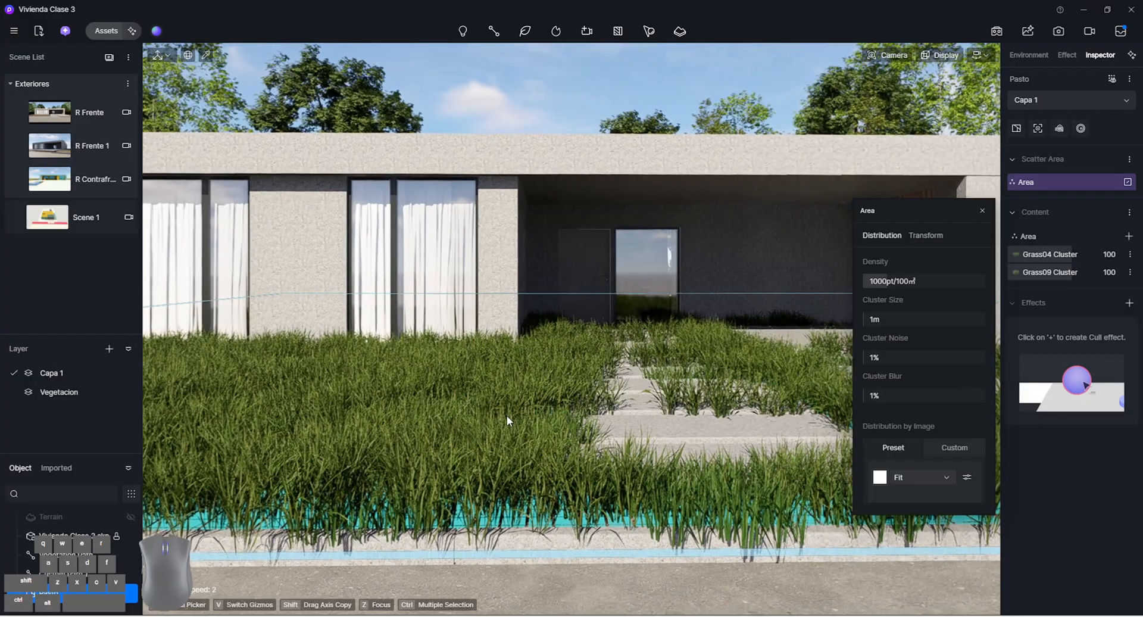
click(983, 211)
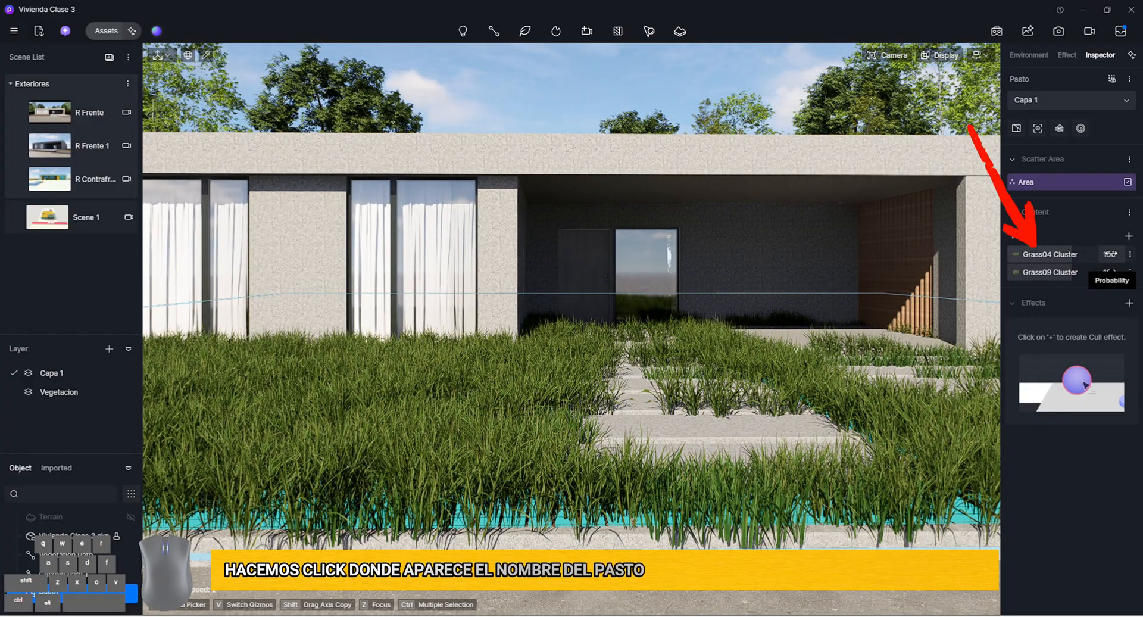
Set the scaling of both Grass04 Cluster and Grass09 Cluster in the Pasto scatter to 30
click(1013, 257)
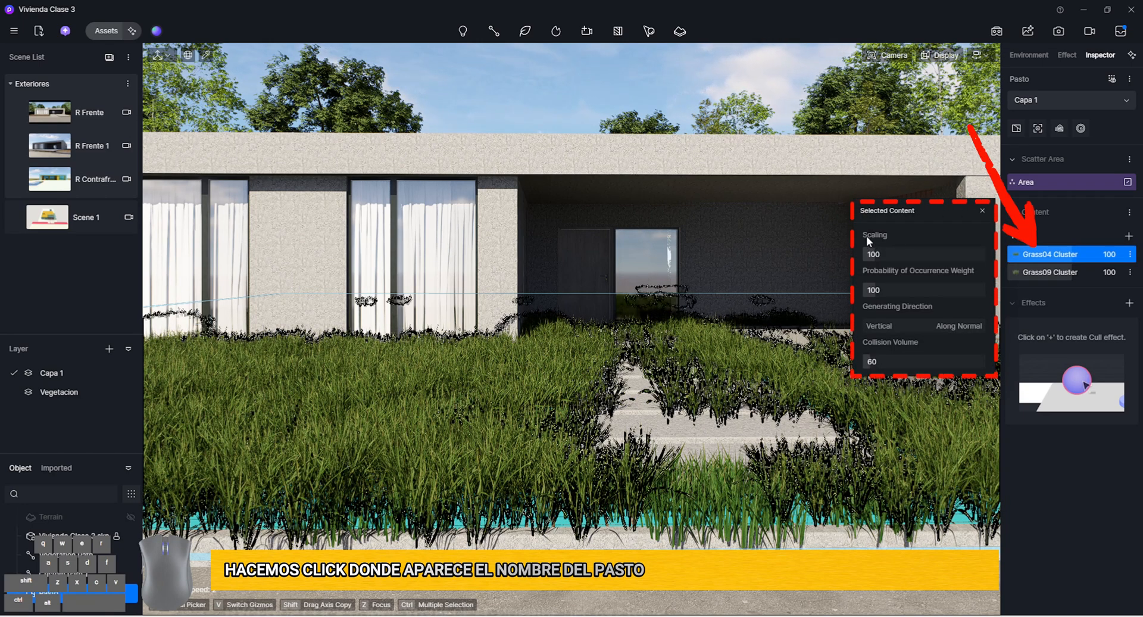
click(903, 253)
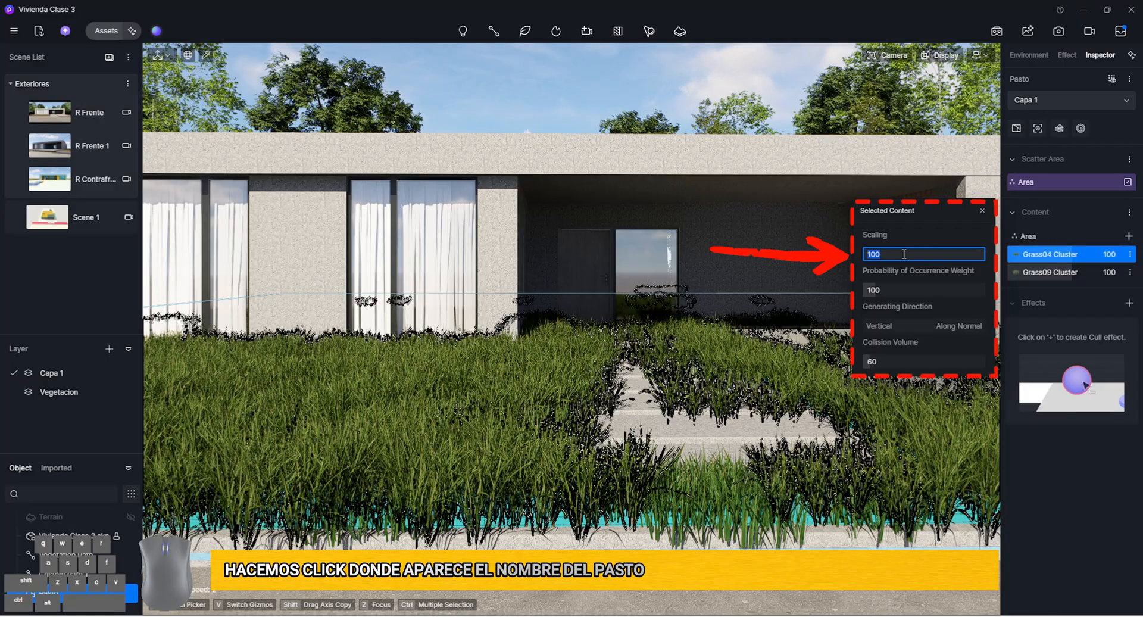
text(30)
key(Return)
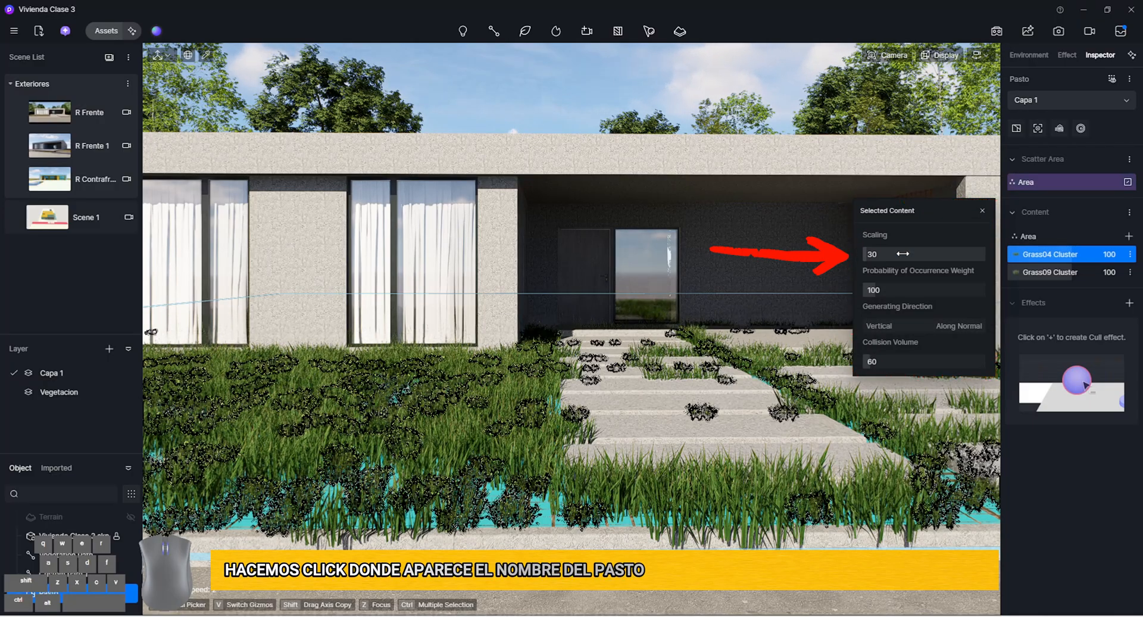
click(1020, 273)
click(953, 251)
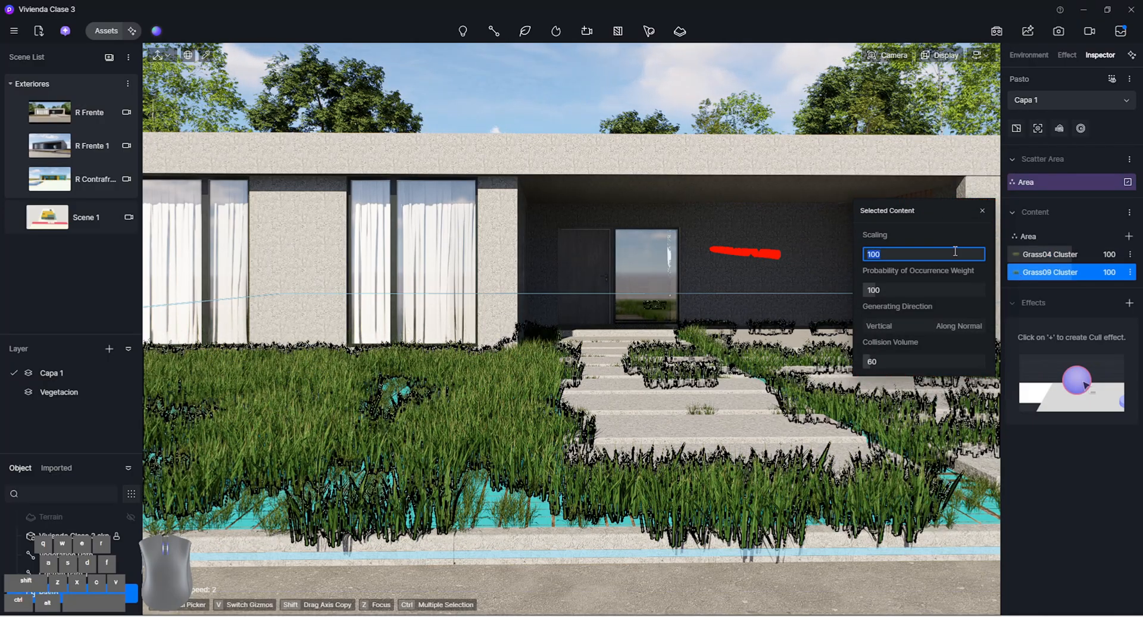
text(30)
click(767, 141)
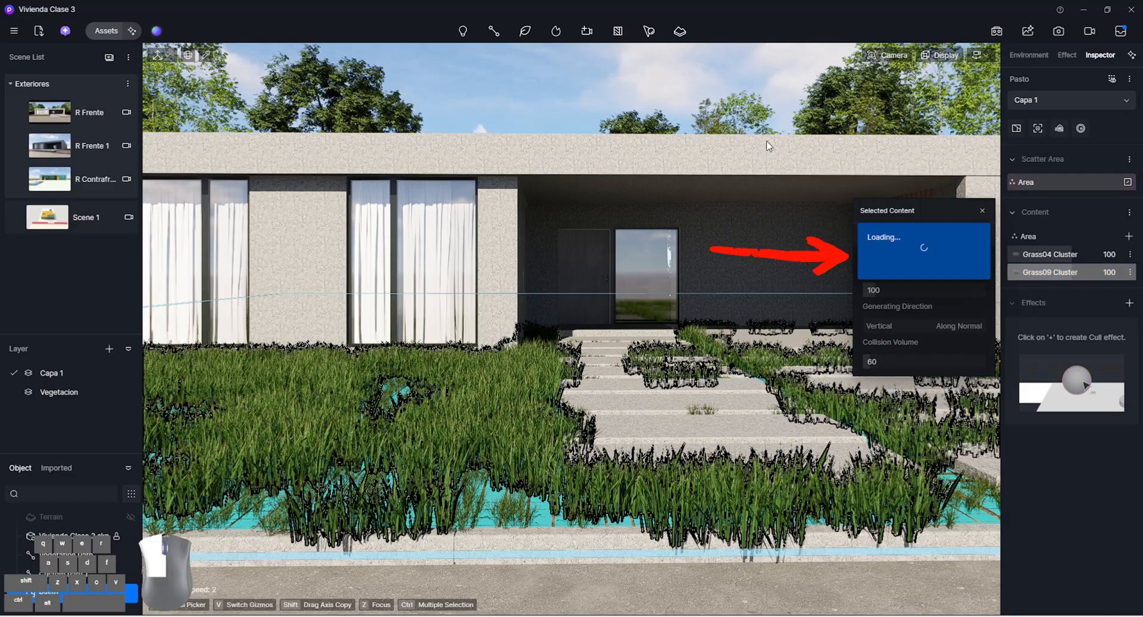
Examine the grass coverage of the front lawn up close between the house and the curb
right_drag(684, 353, 612, 376)
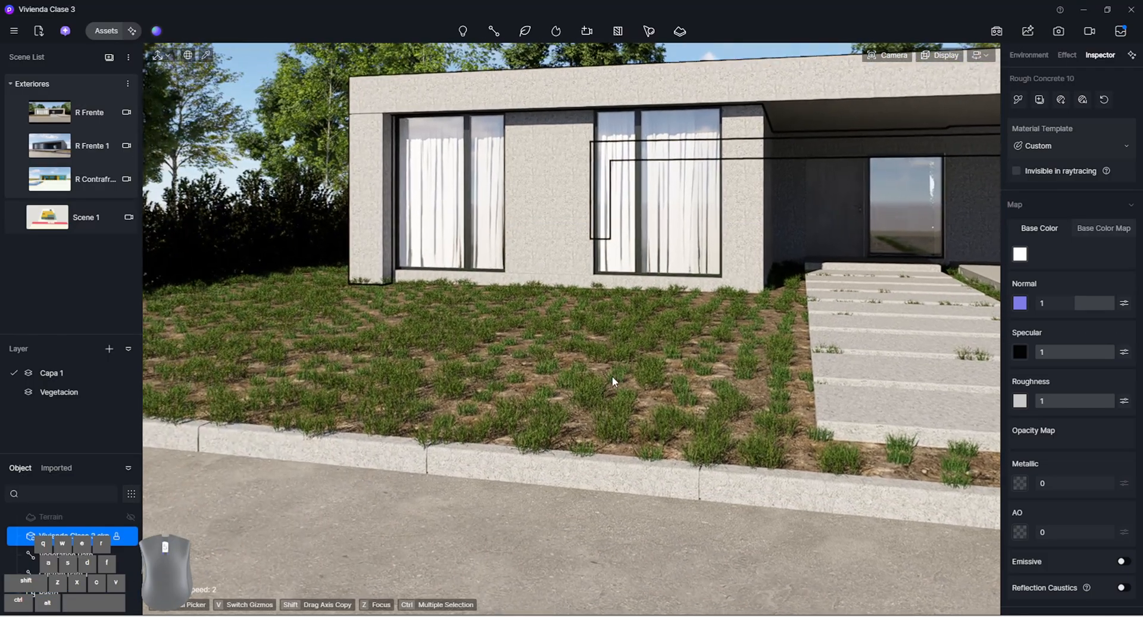
scroll(592, 403, up, 5)
mouse_move(900, 54)
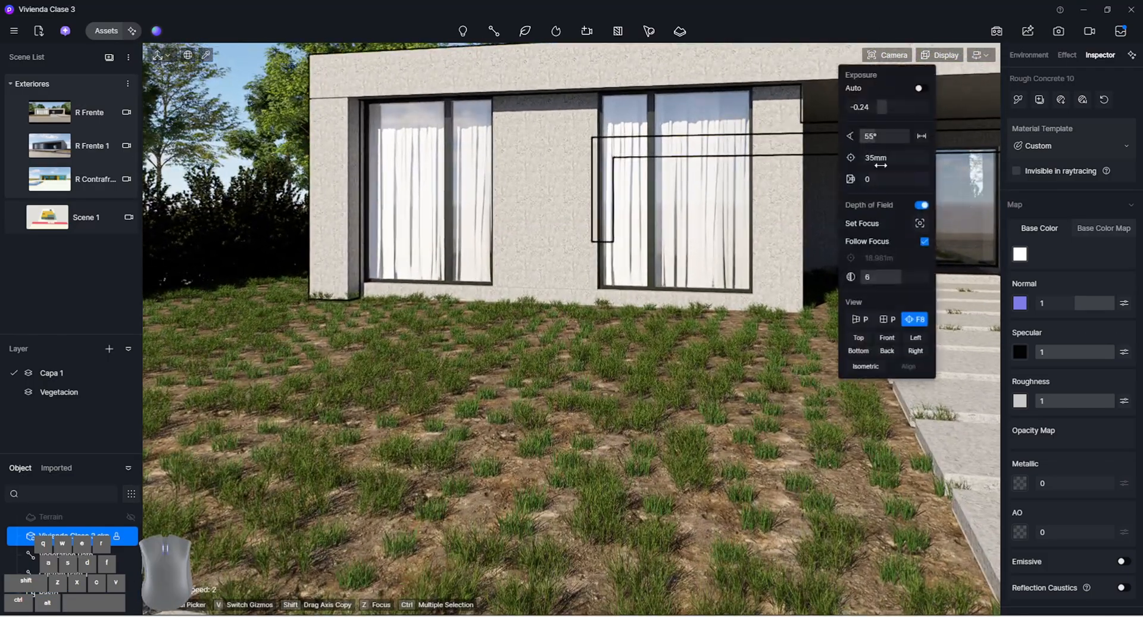
click(851, 313)
right_drag(768, 333, 638, 423)
scroll(768, 383, up, 2)
scroll(706, 316, down, 2)
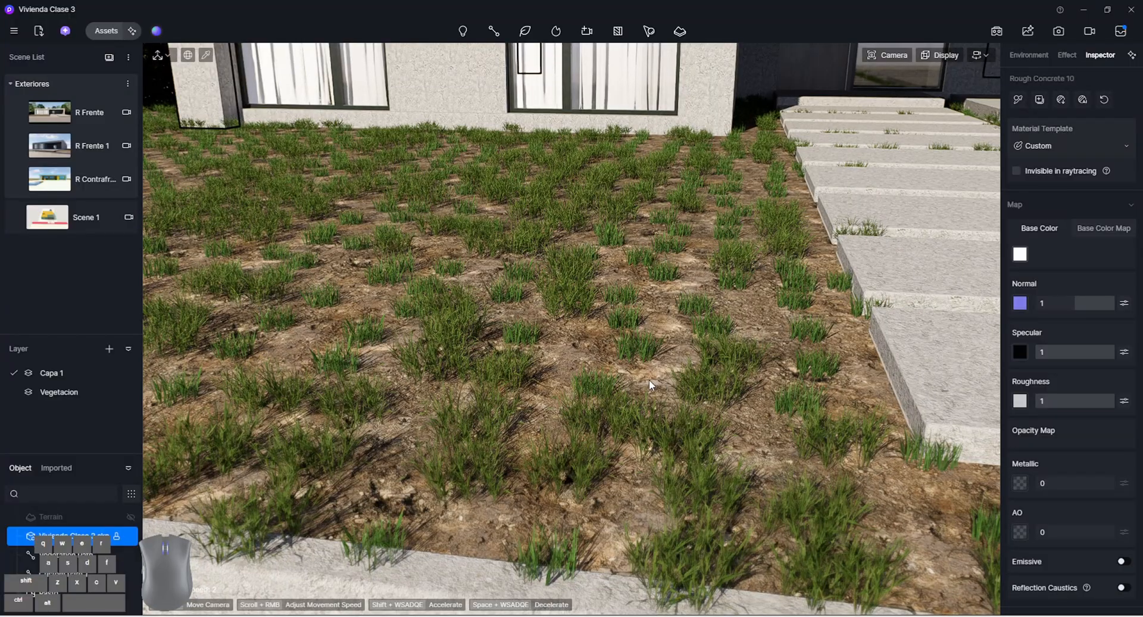
Reselect the Pasto scatter and set the collision volume of Grass04 Cluster and Grass09 Cluster to 0
click(60, 593)
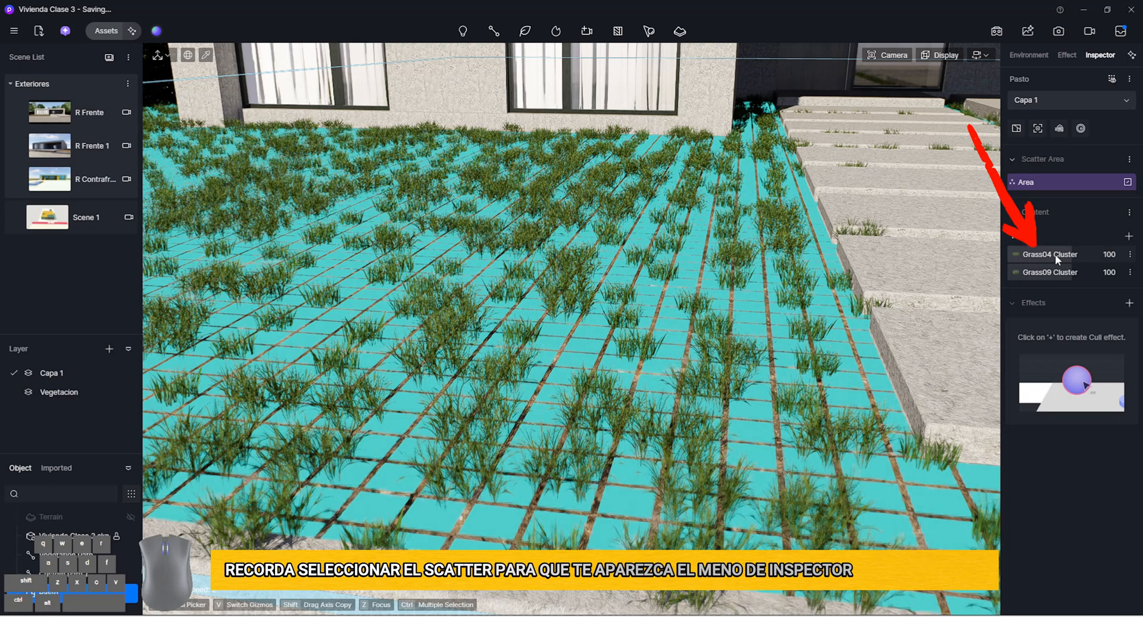
click(1055, 254)
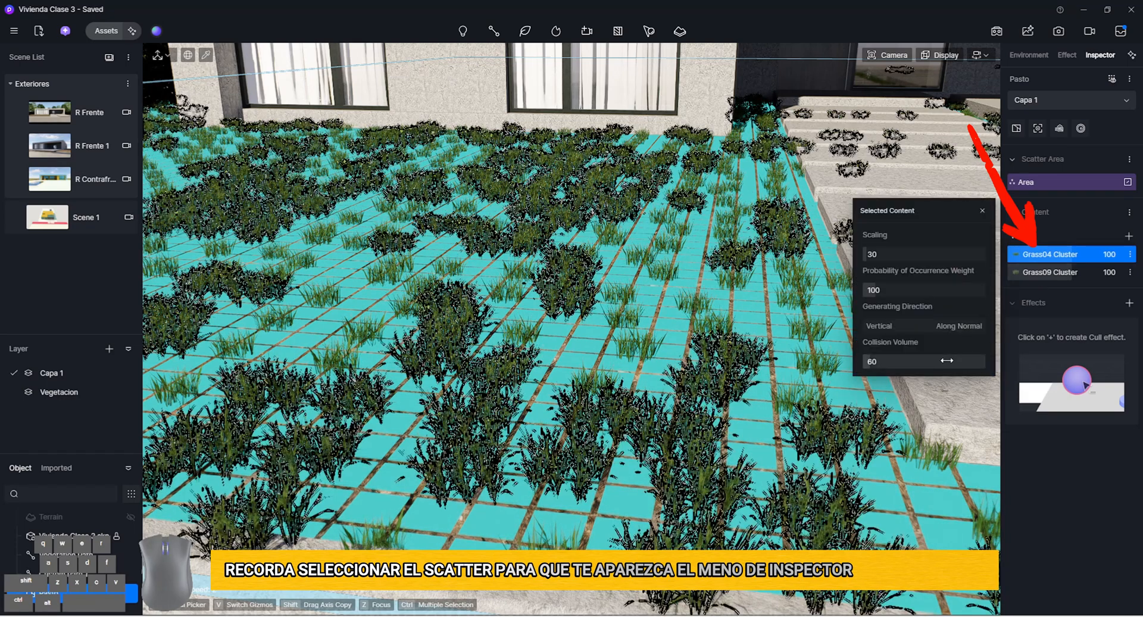
drag(947, 360, 863, 361)
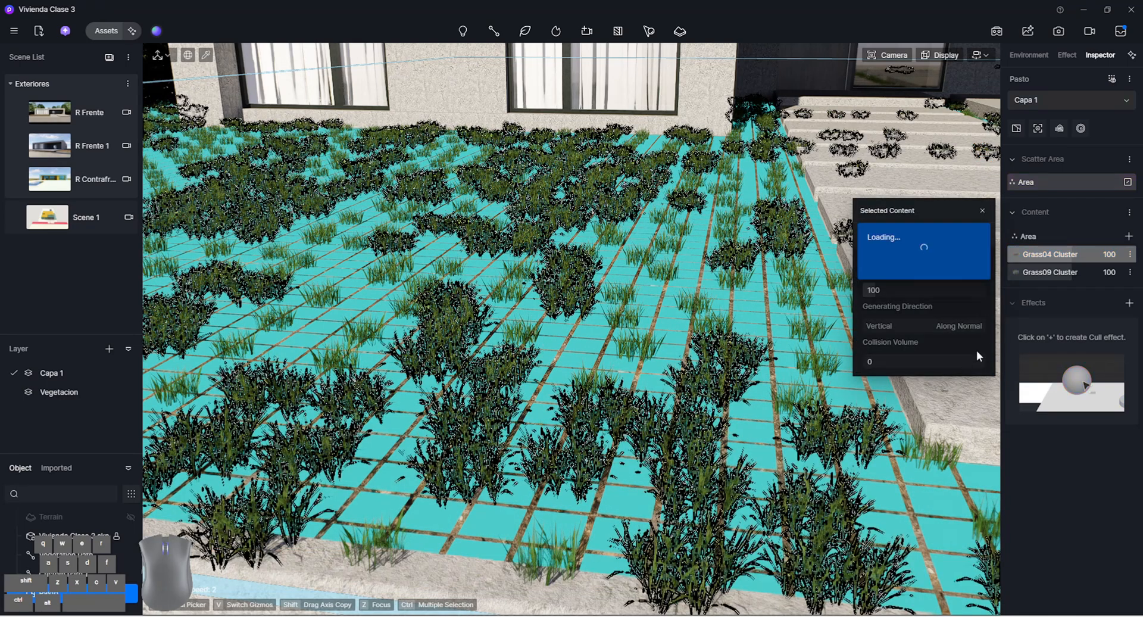
click(1054, 273)
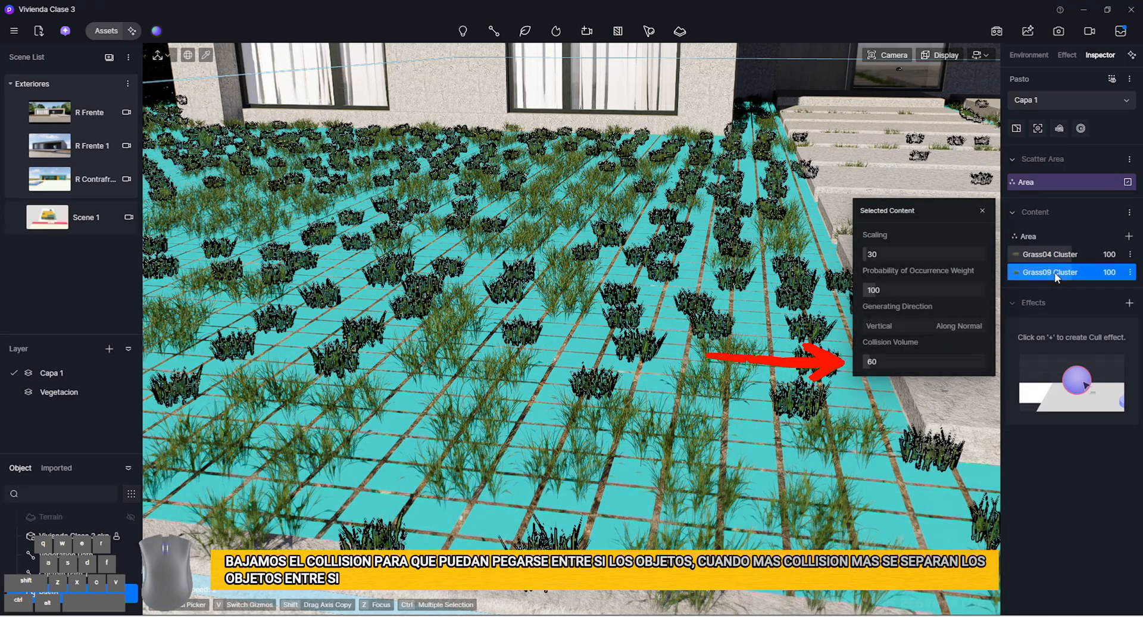
Raise the Pasto area's density to 3000 and then 4000pt/100m², deselect the scatter and check the lawn near the curb
click(1024, 237)
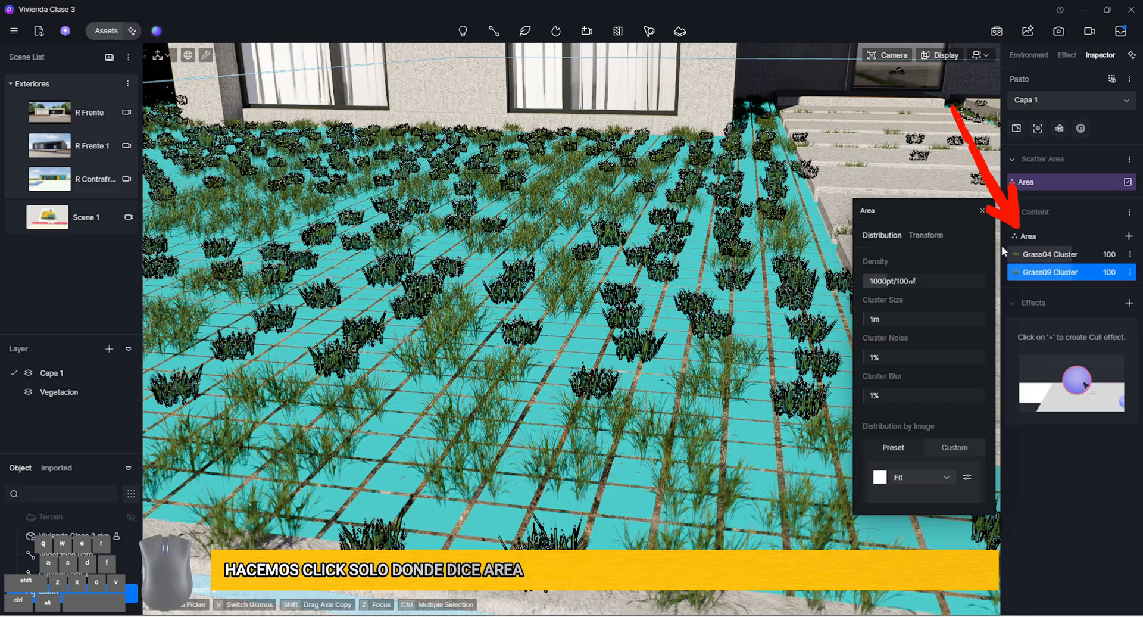
click(870, 280)
text(1000)
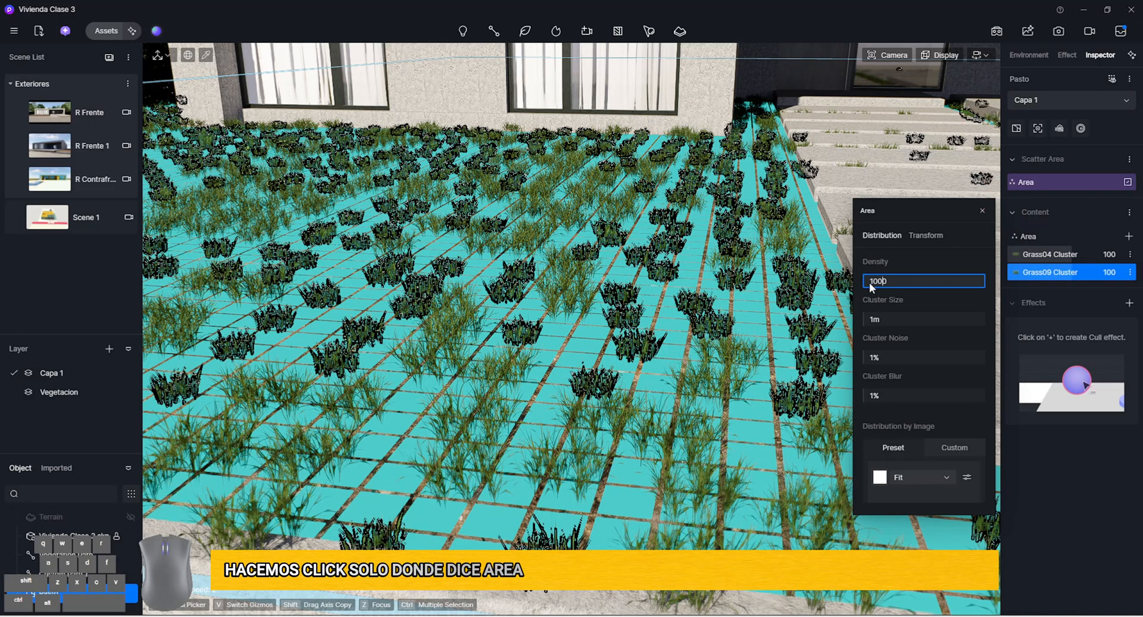
key(Return)
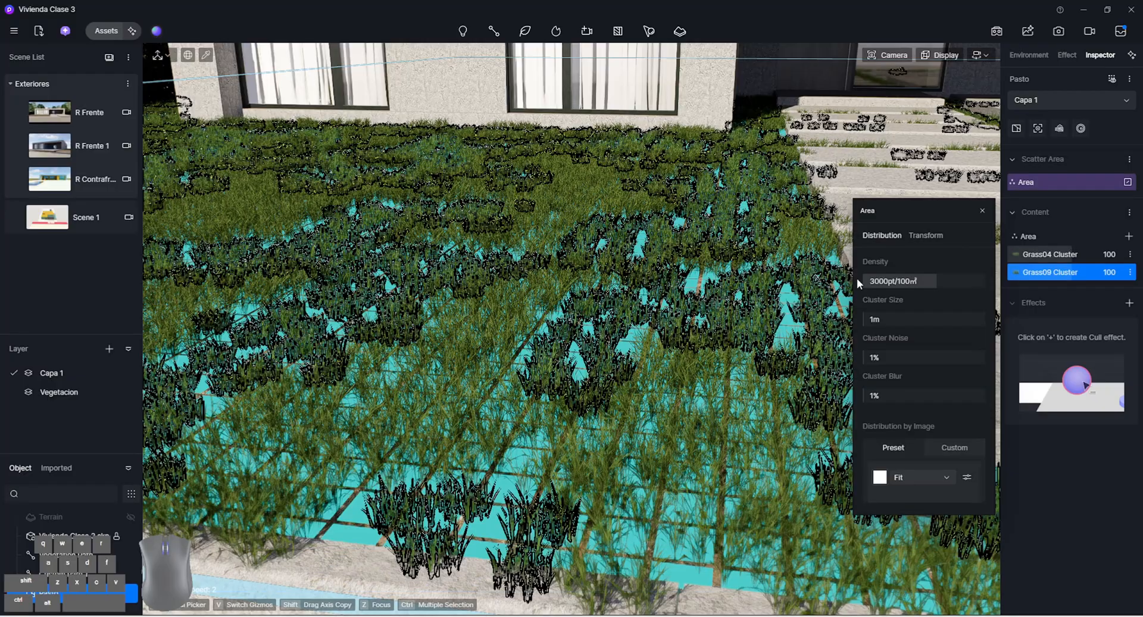
click(875, 281)
text(4000)
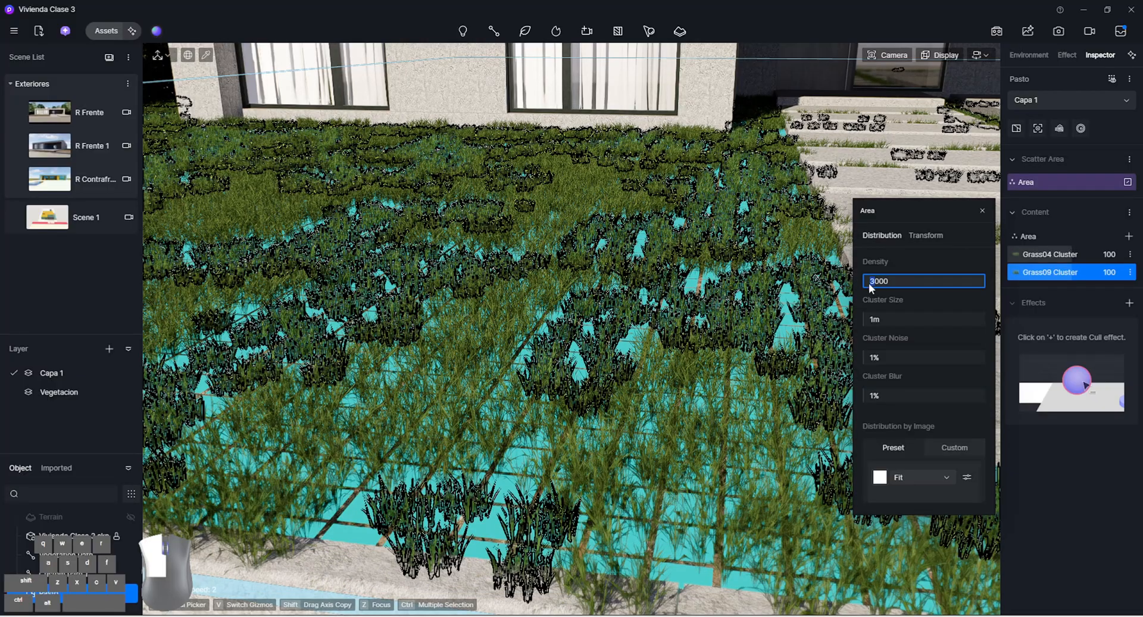
key(Return)
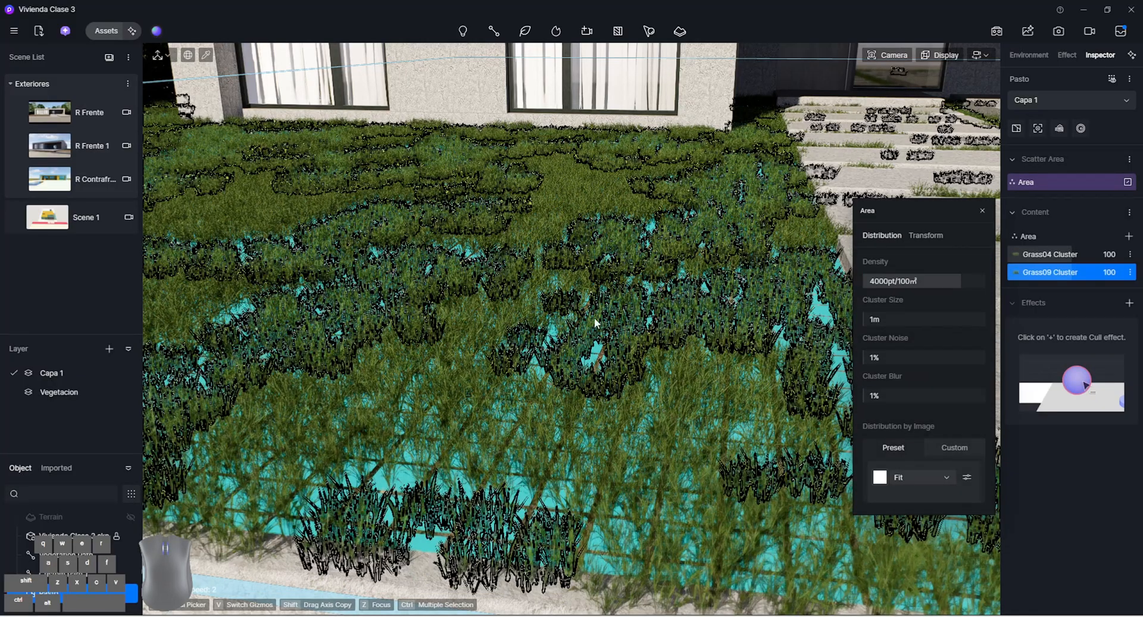
key(Escape)
right_drag(594, 321, 445, 276)
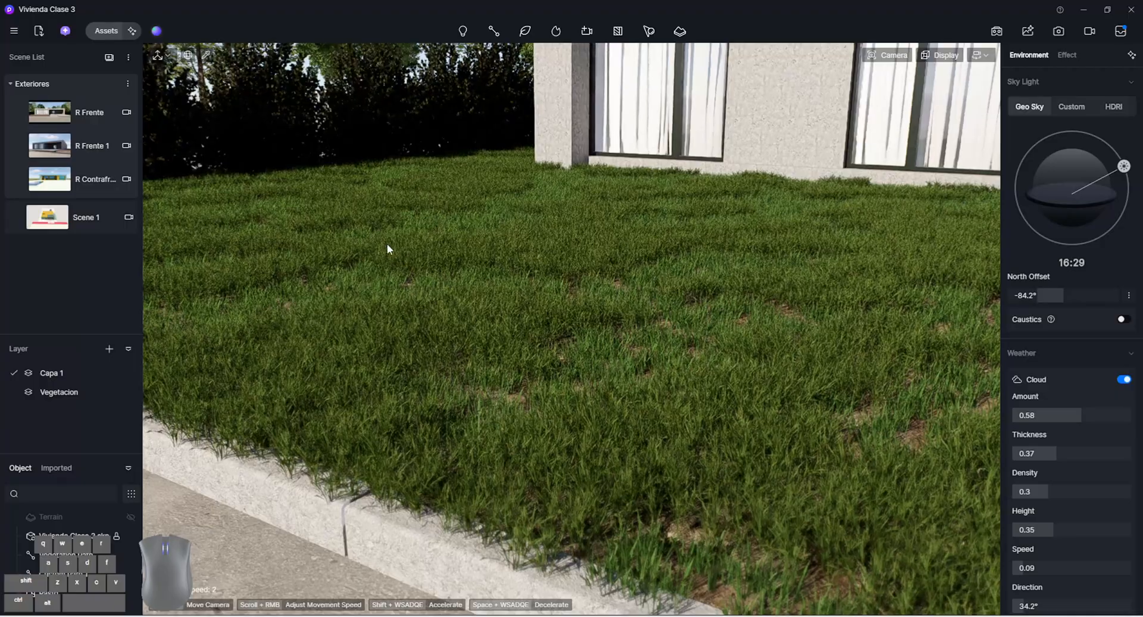
Reselect the Pasto scatter and raise its area density to 4500pt/100m²
right_drag(448, 316, 490, 377)
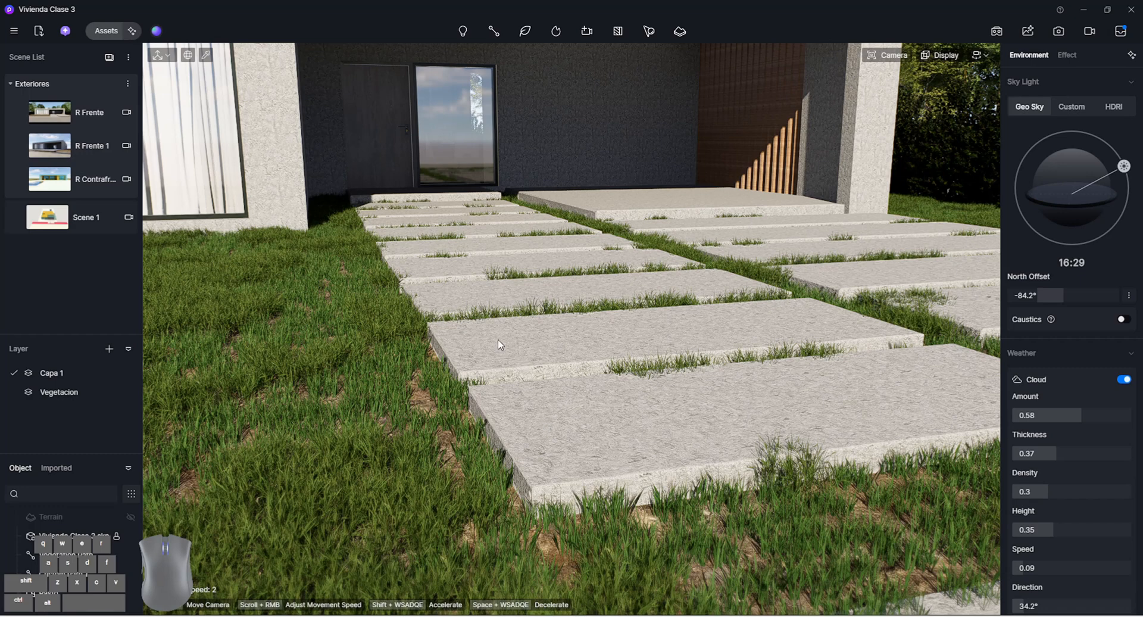
right_drag(722, 428, 631, 415)
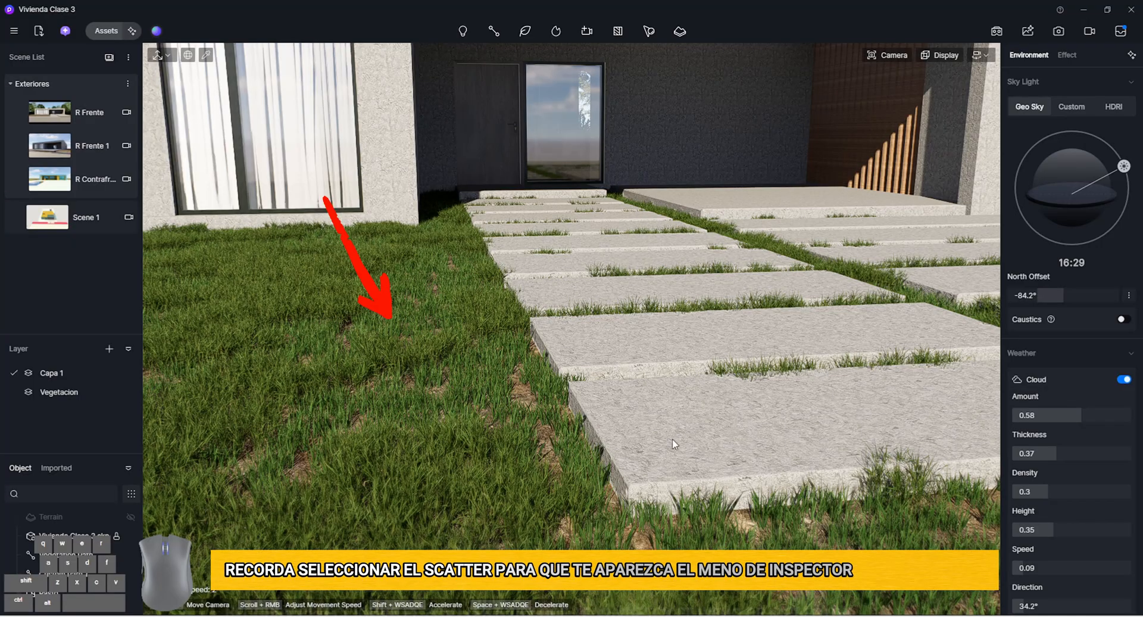
right_drag(673, 438, 533, 421)
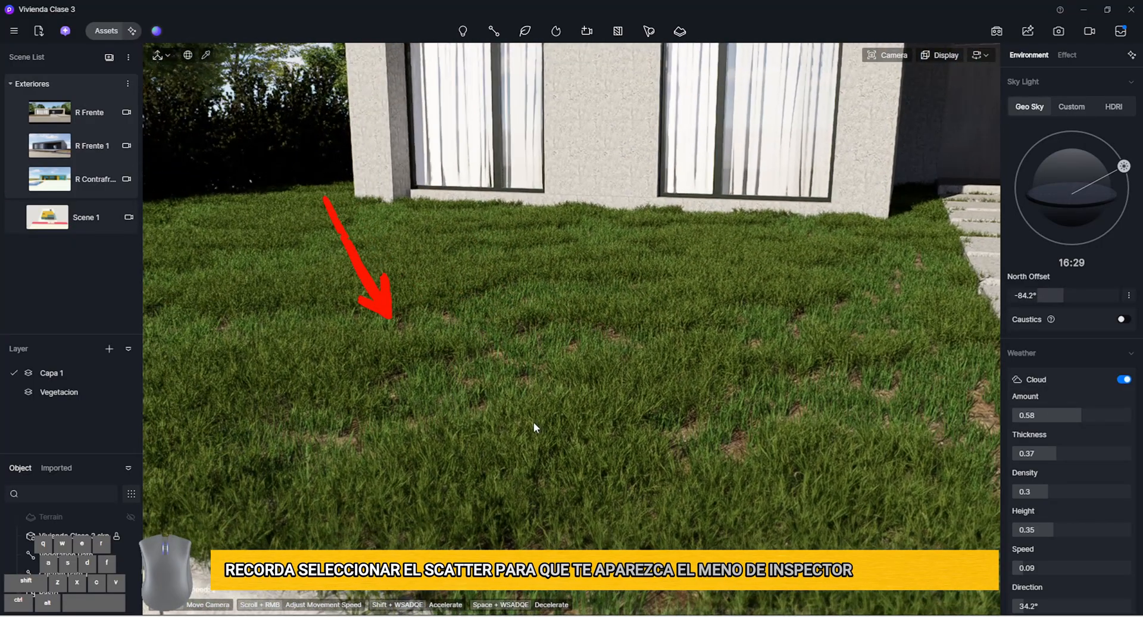
click(402, 294)
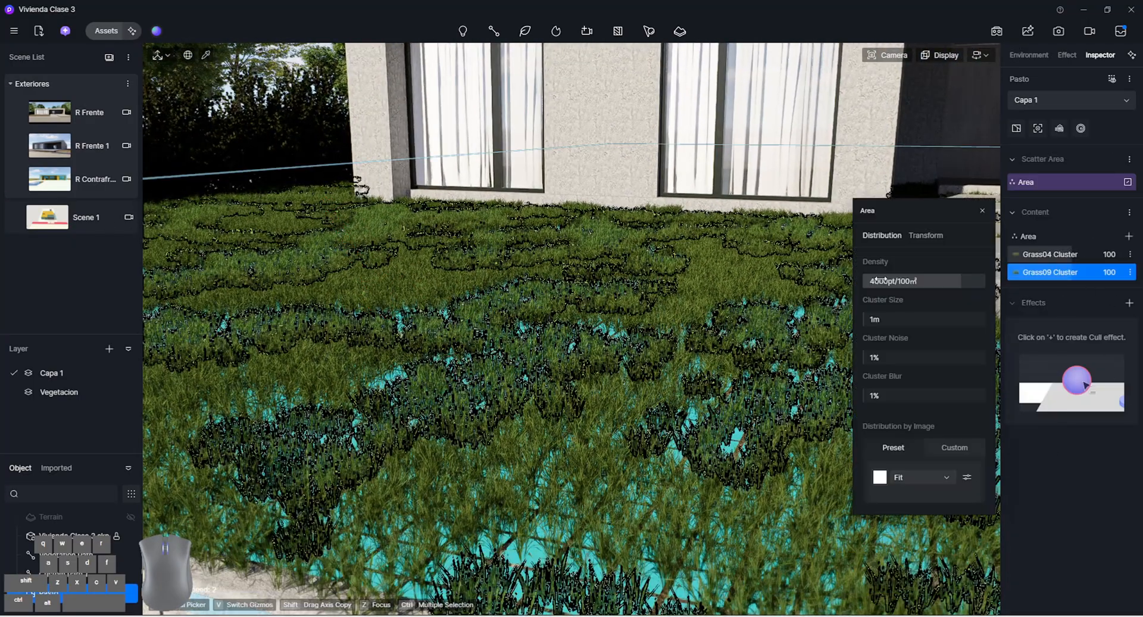
click(881, 281)
click(879, 282)
drag(879, 281, 874, 282)
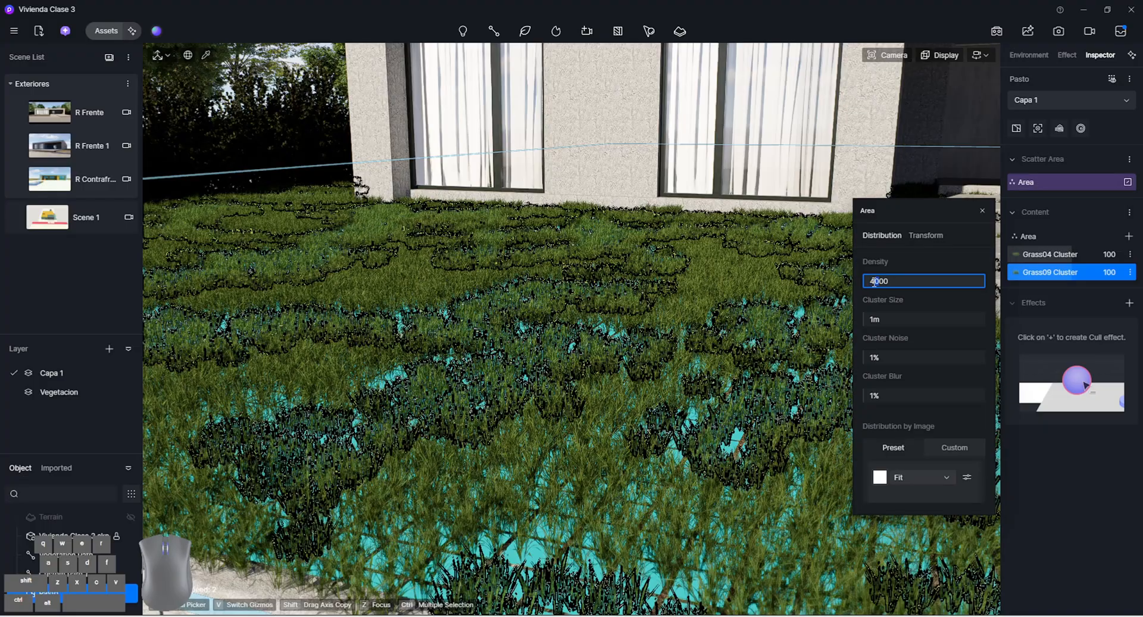
text(5)
key(Return)
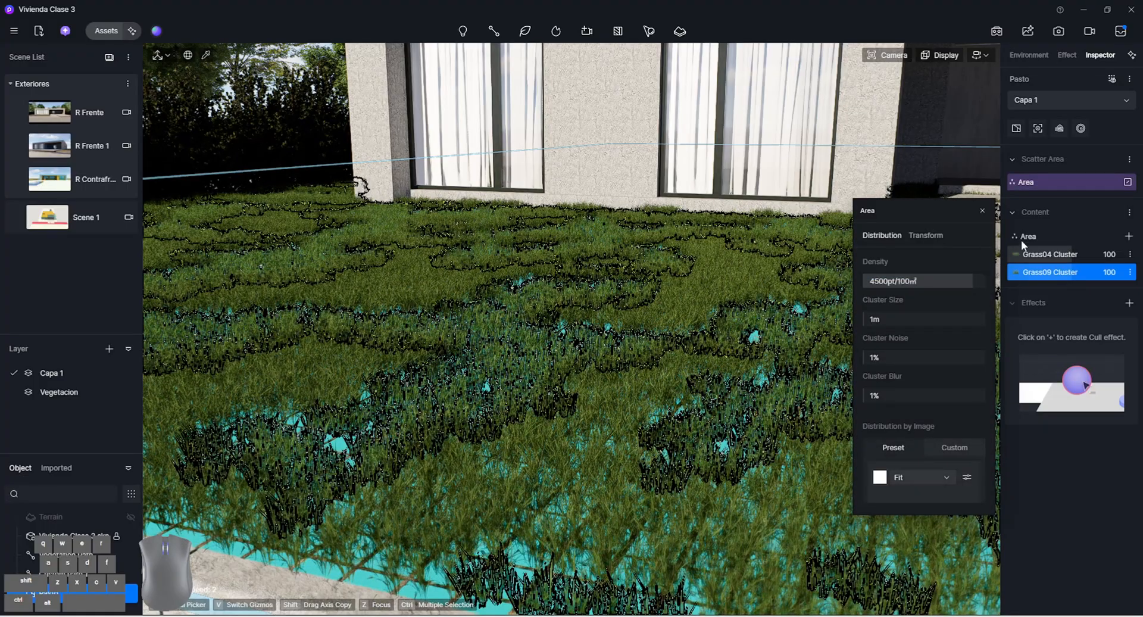
Set the scaling of Grass04 Cluster in the Pasto scatter to 25
click(1045, 260)
click(943, 260)
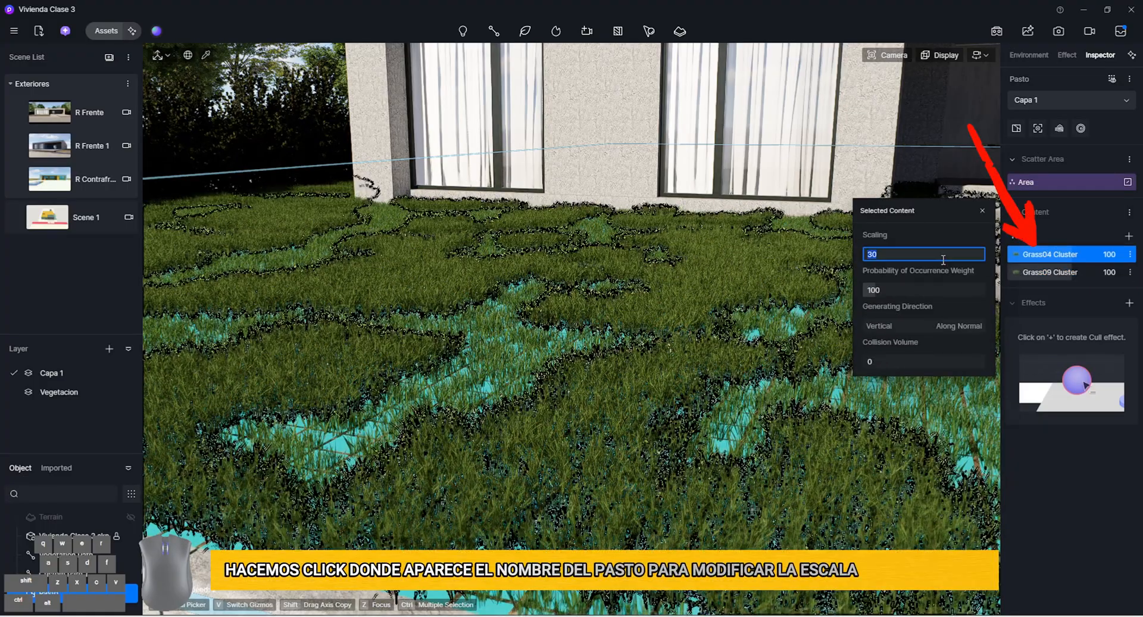
key(BackSpace)
key(BackSpace)
text(25)
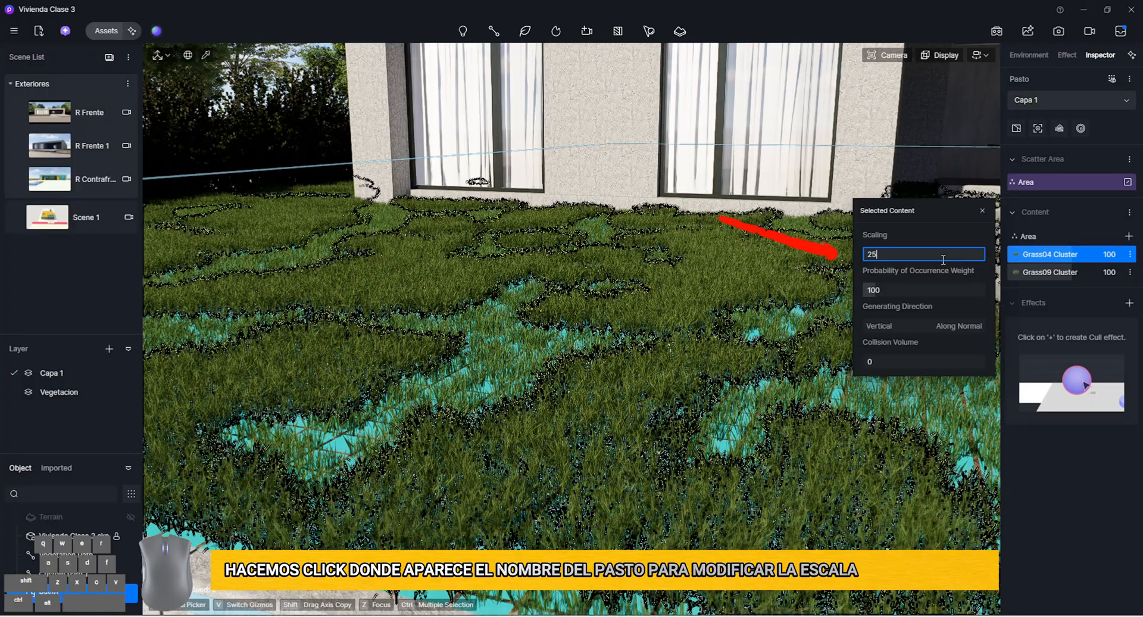
key(Return)
Set the scaling of Grass09 Cluster to 20, then deselect the scatter and check the lawn
click(1063, 275)
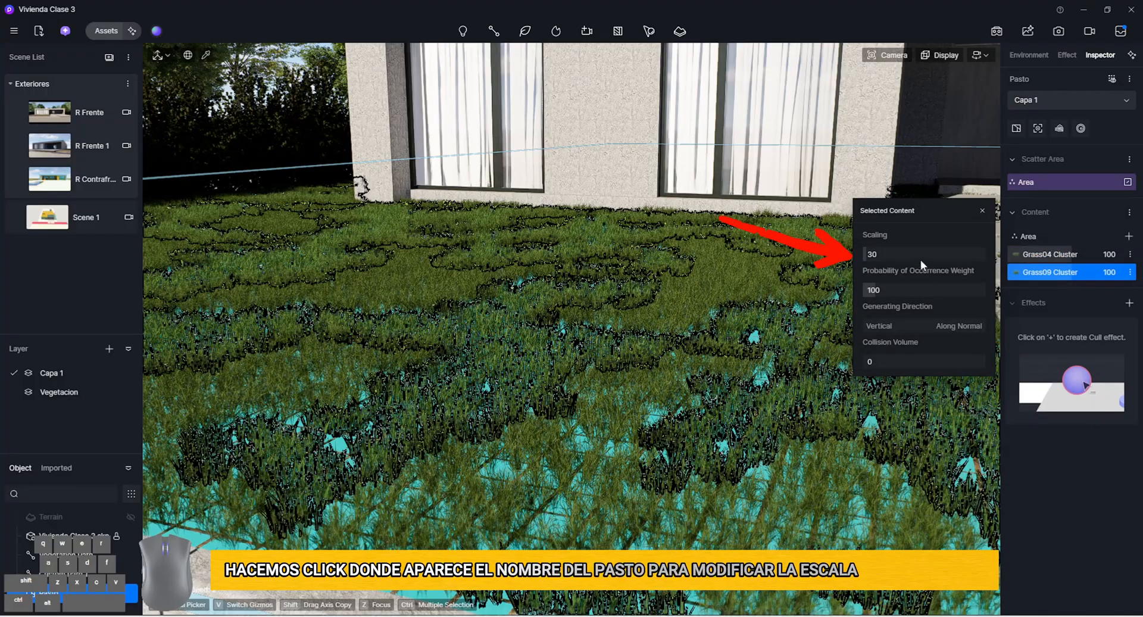
click(921, 258)
text(20)
key(Return)
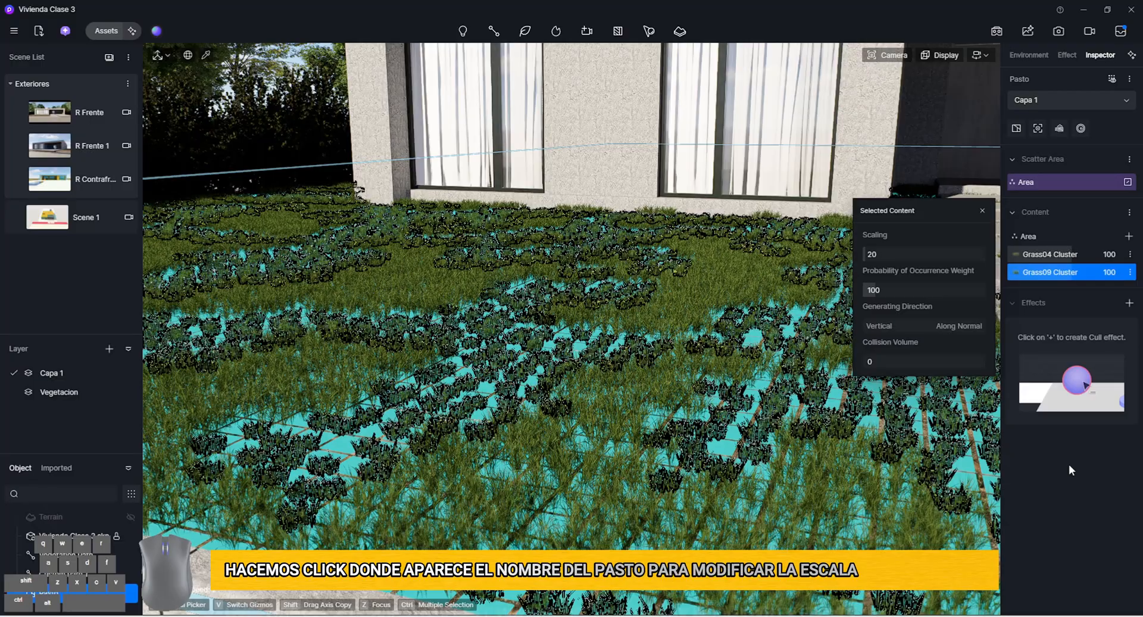
click(874, 452)
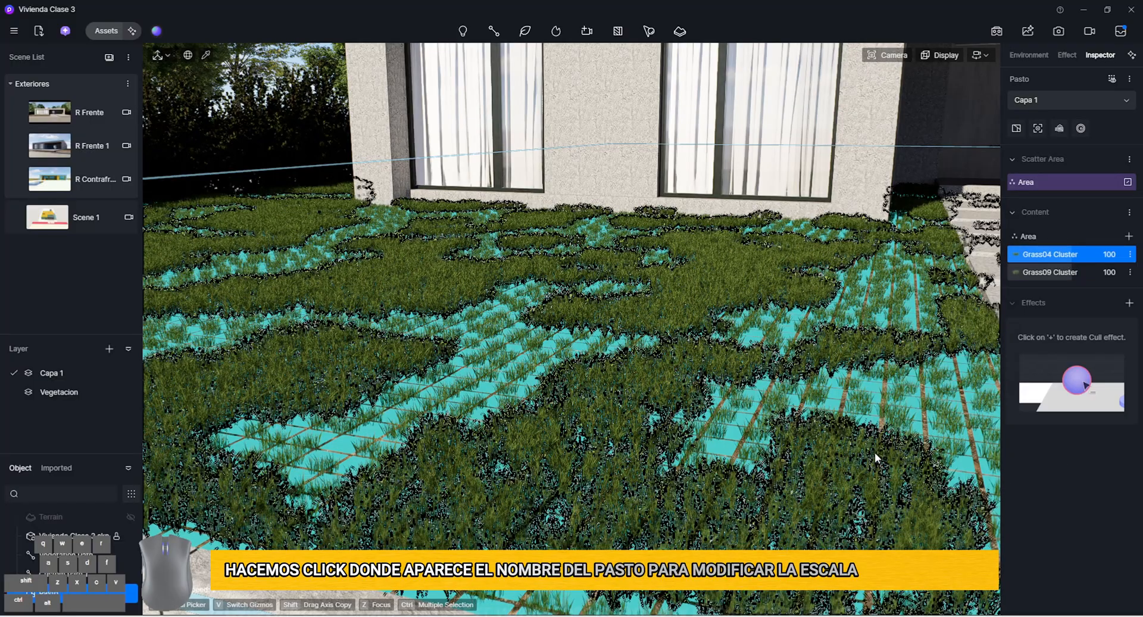
click(620, 192)
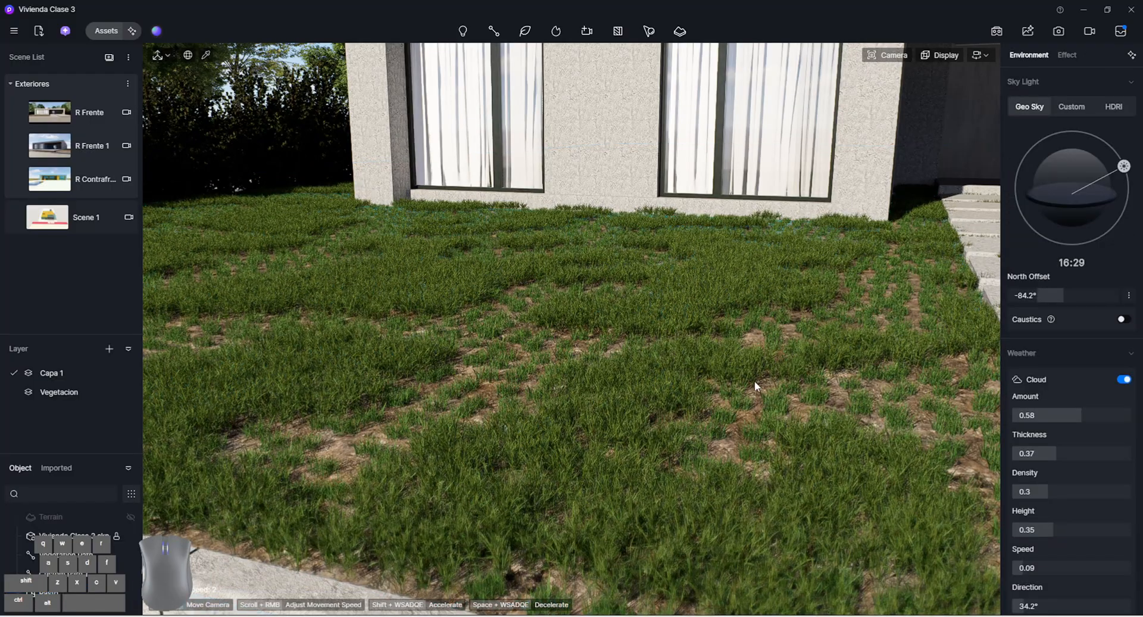
right_drag(755, 382, 501, 431)
scroll(687, 375, up, 2)
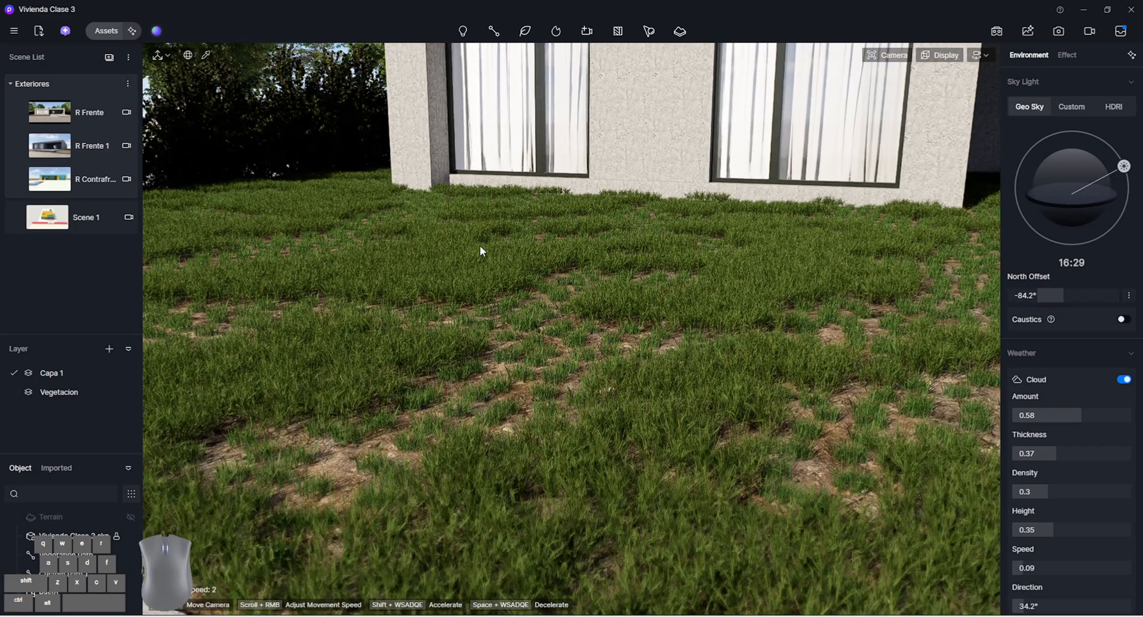
Reselect the Pasto scatter, try a cluster size of 3 m on its area and return it to 1 m
click(636, 298)
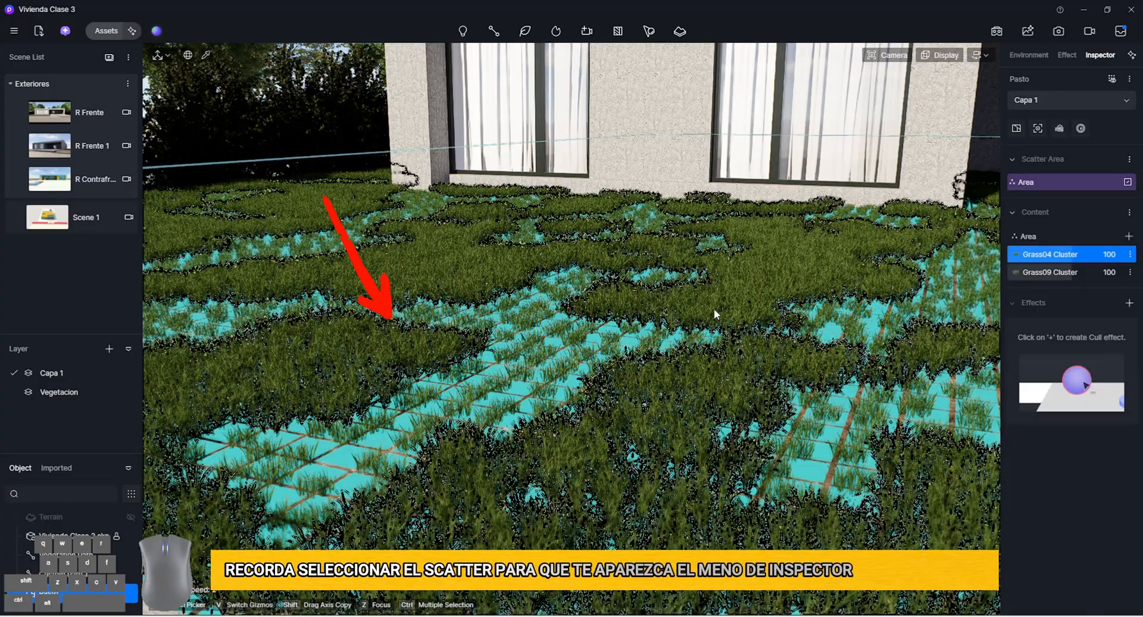
click(1031, 237)
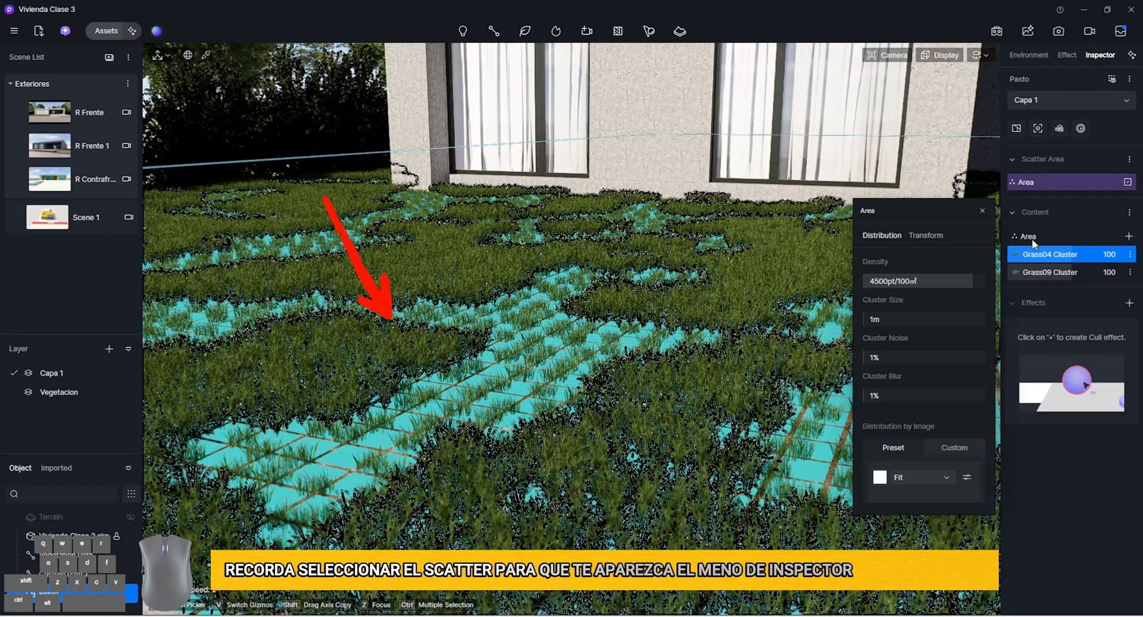
click(903, 321)
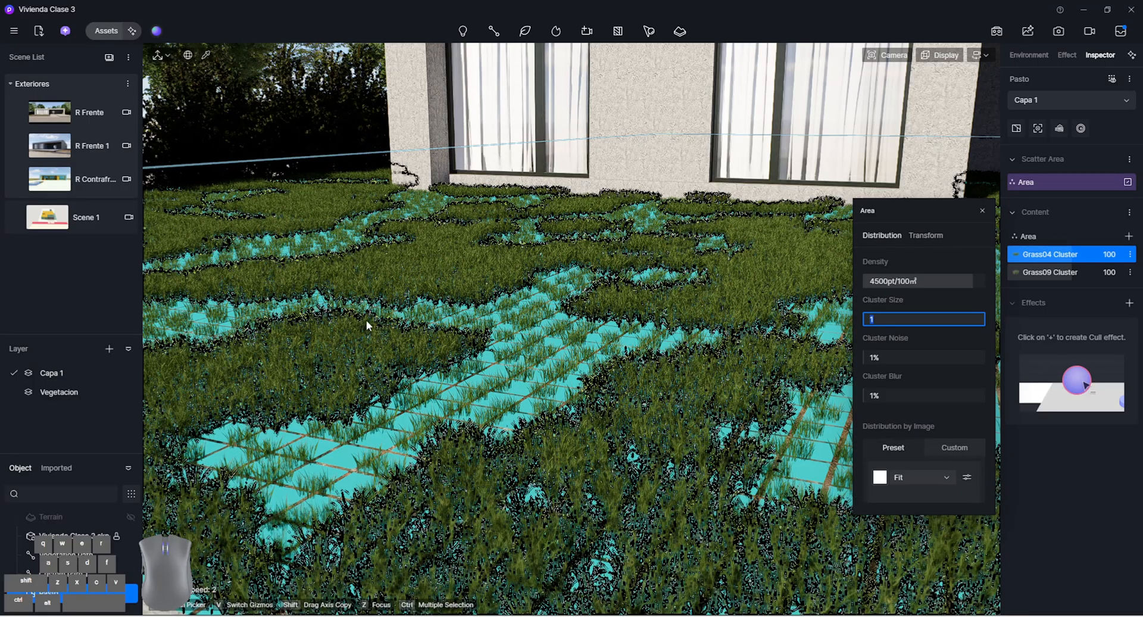
text(3)
key(Return)
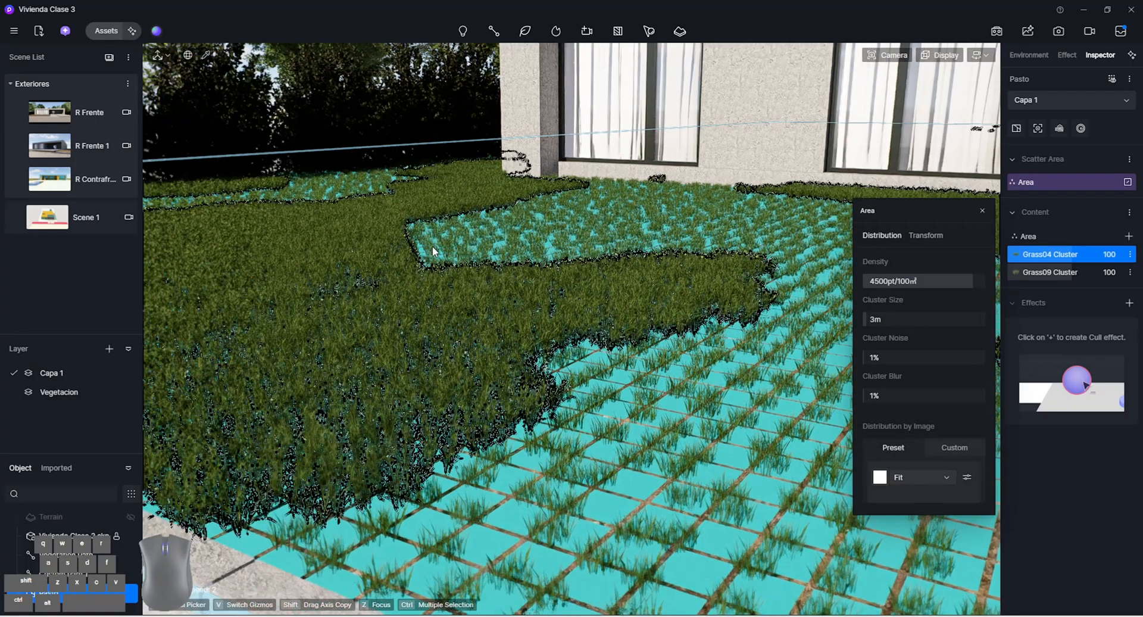
right_drag(433, 251, 390, 245)
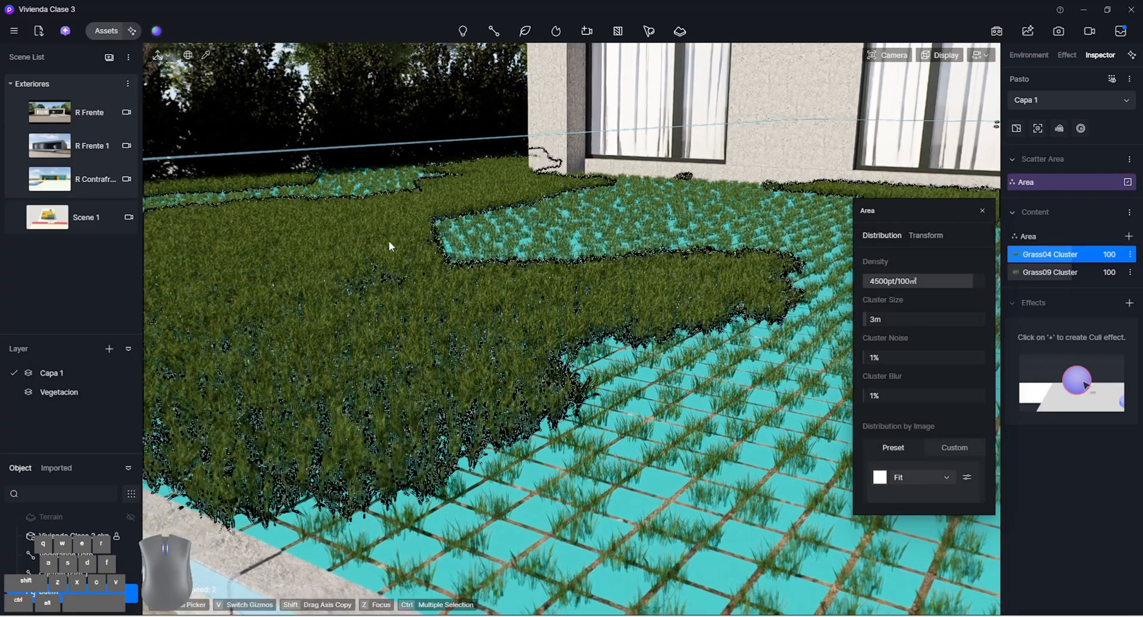
click(902, 318)
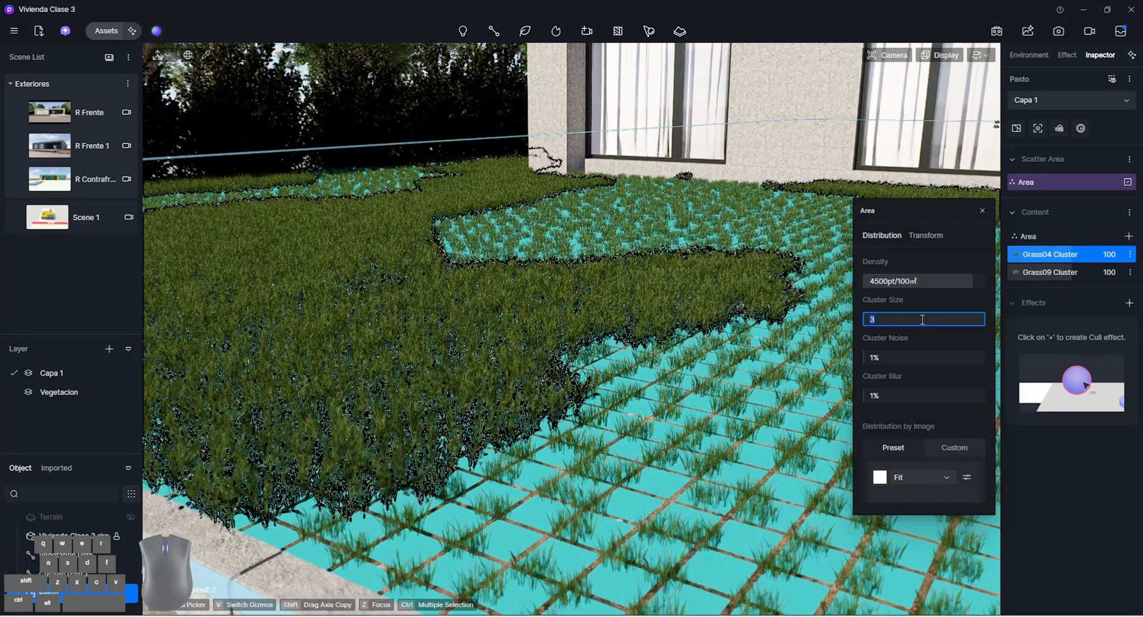
key(Return)
right_drag(768, 325, 818, 326)
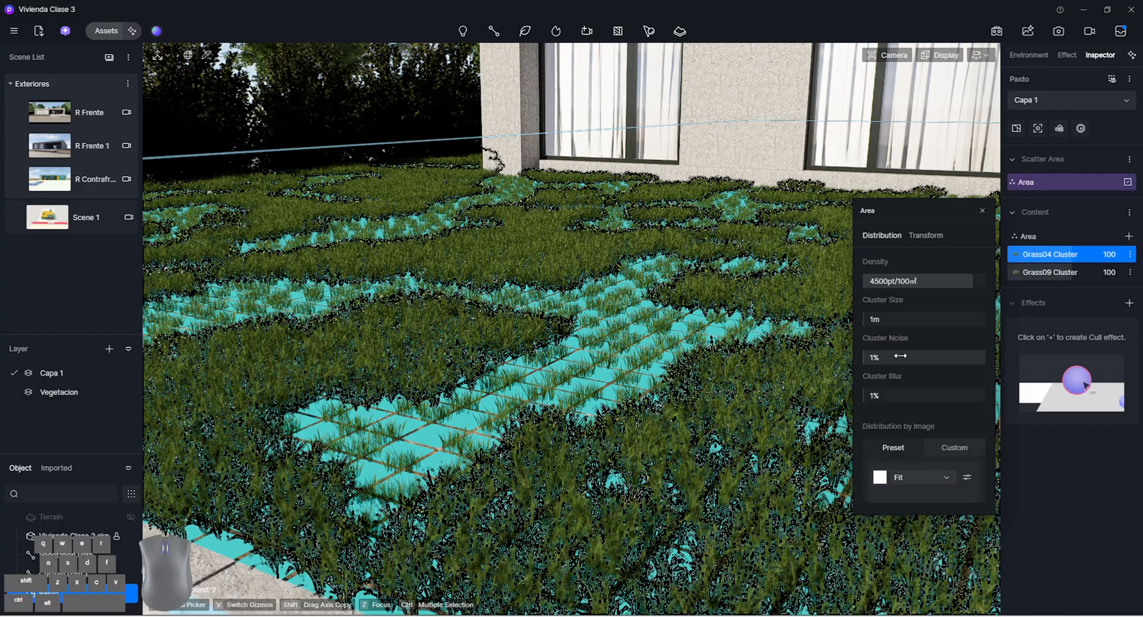
Set the Pasto area's cluster noise to about 76% and cluster blur to about 66%, then deselect the scatter to check the lawn
drag(900, 355, 958, 356)
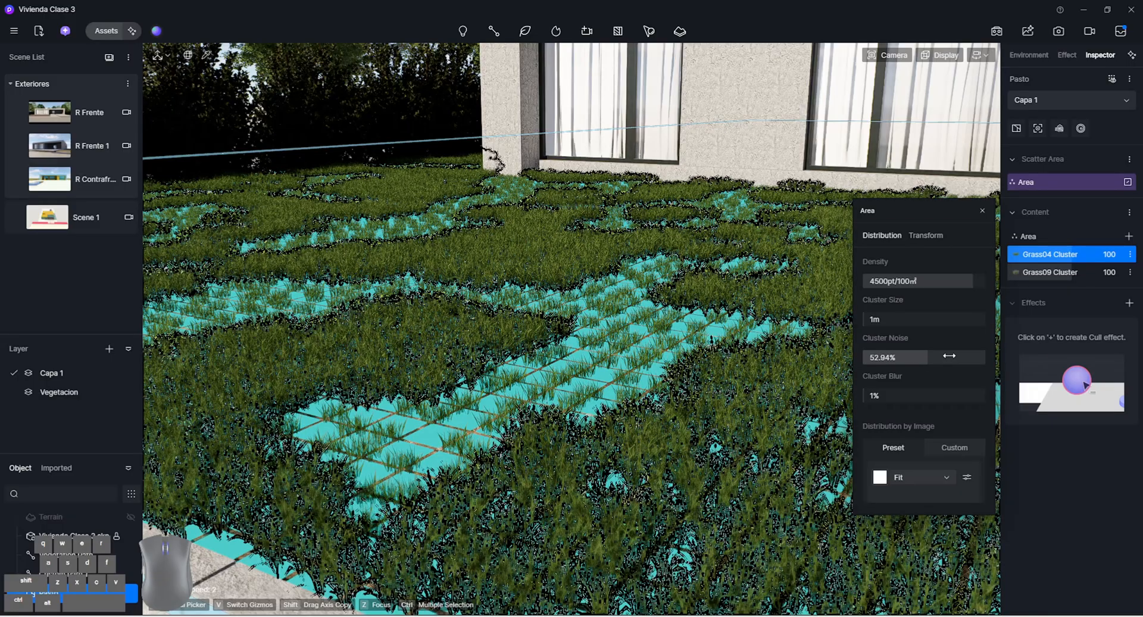
drag(576, 299, 753, 370)
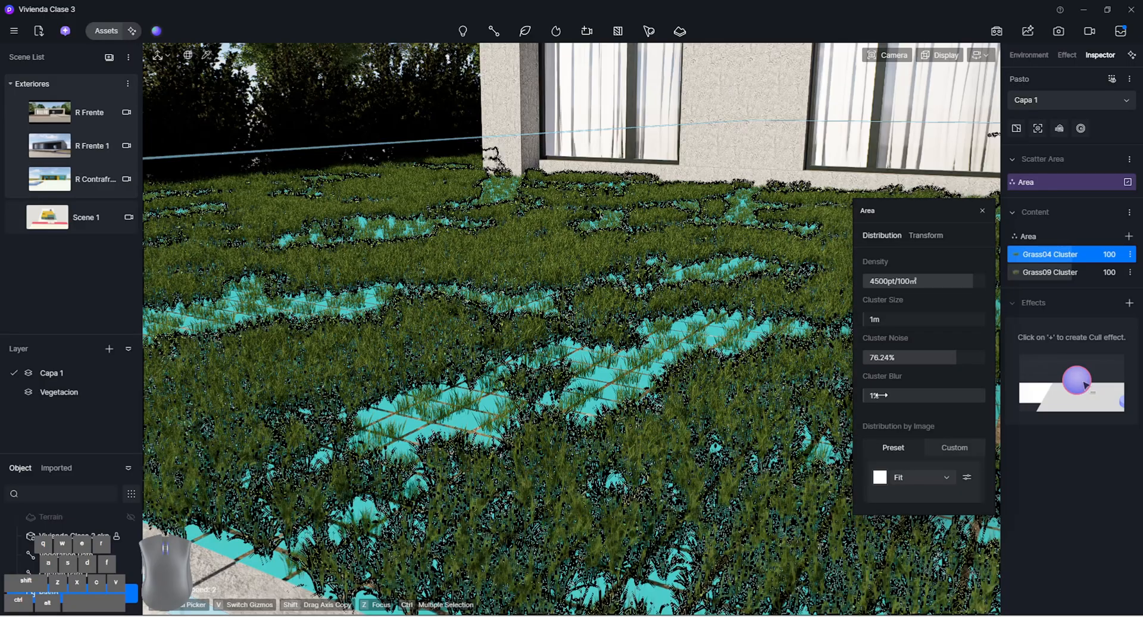
drag(879, 395, 957, 396)
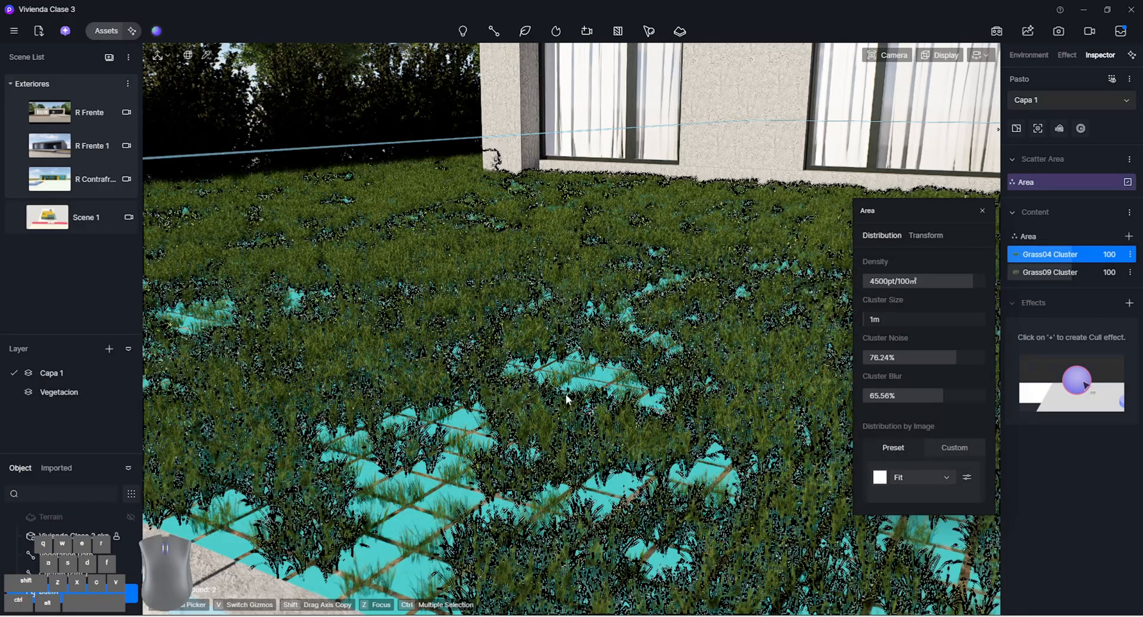
right_drag(566, 399, 578, 377)
key(Escape)
right_drag(466, 235, 494, 226)
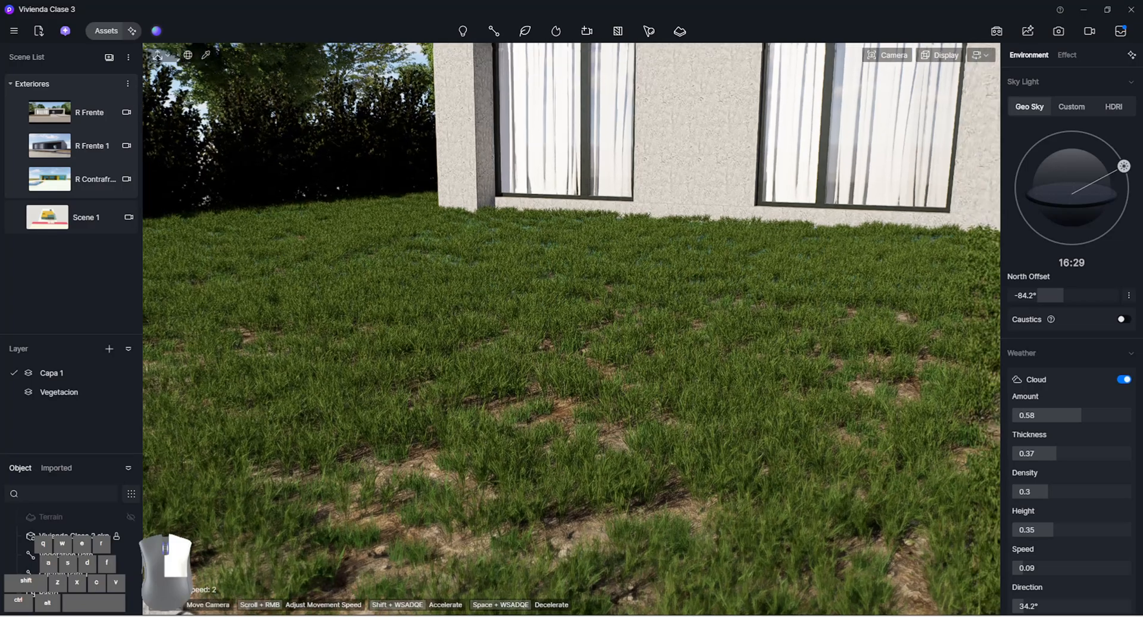
right_drag(494, 326, 563, 326)
Reselect the Pasto scatter, raise its area density to 6500pt/100m², and deselect it to check the grass up close
click(563, 326)
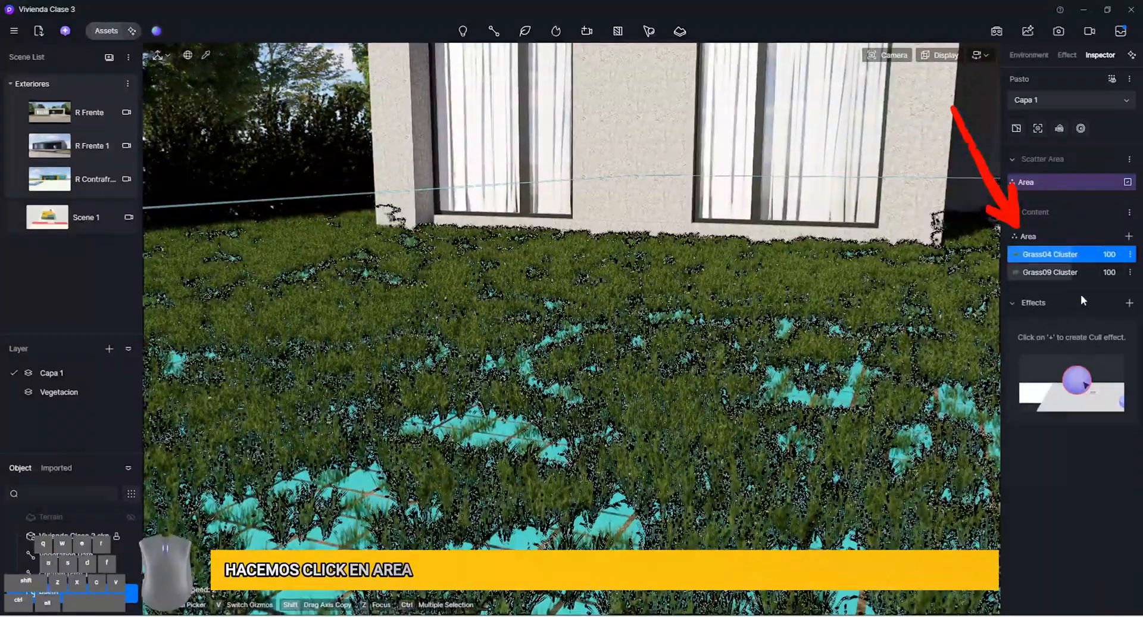
click(1028, 236)
double_click(883, 281)
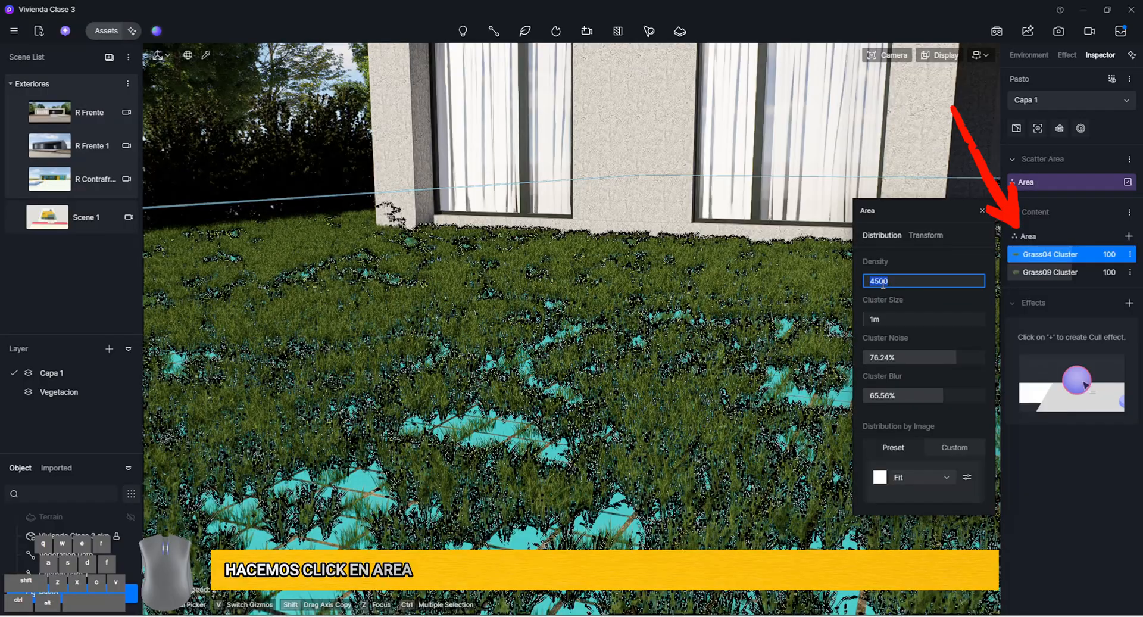
click(872, 281)
key(Return)
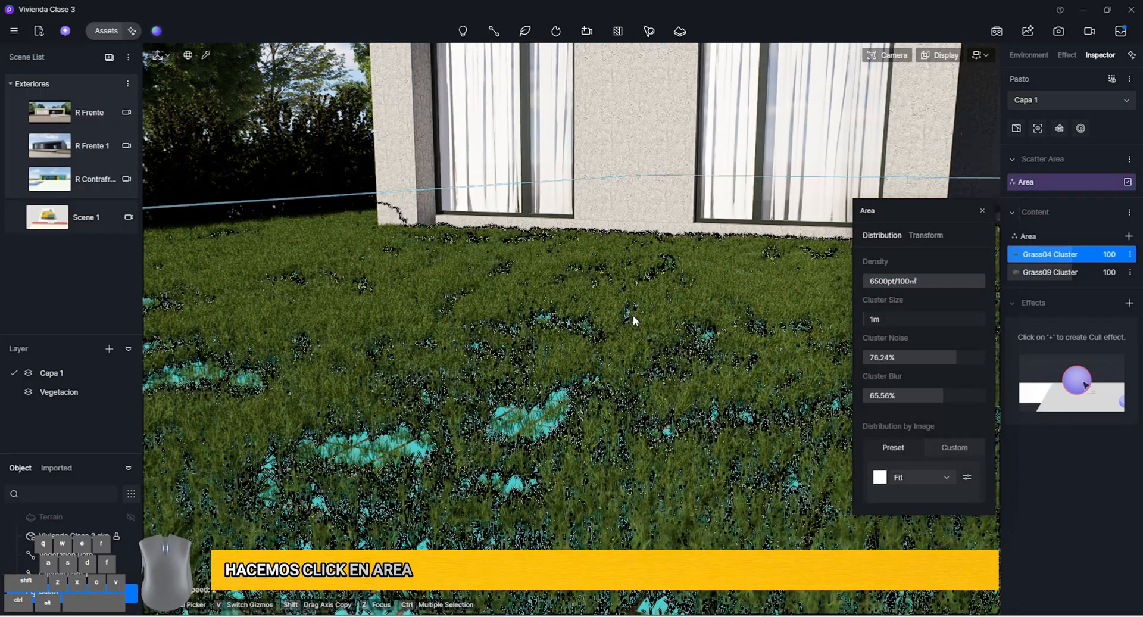
key(Escape)
right_drag(655, 394, 533, 438)
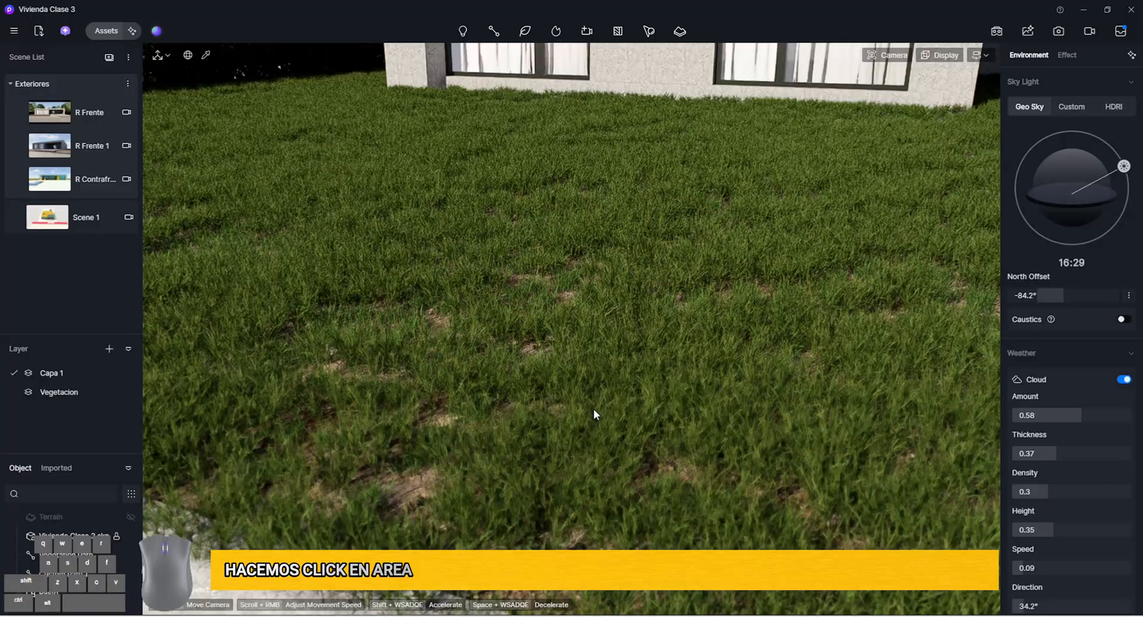
right_drag(594, 409, 560, 455)
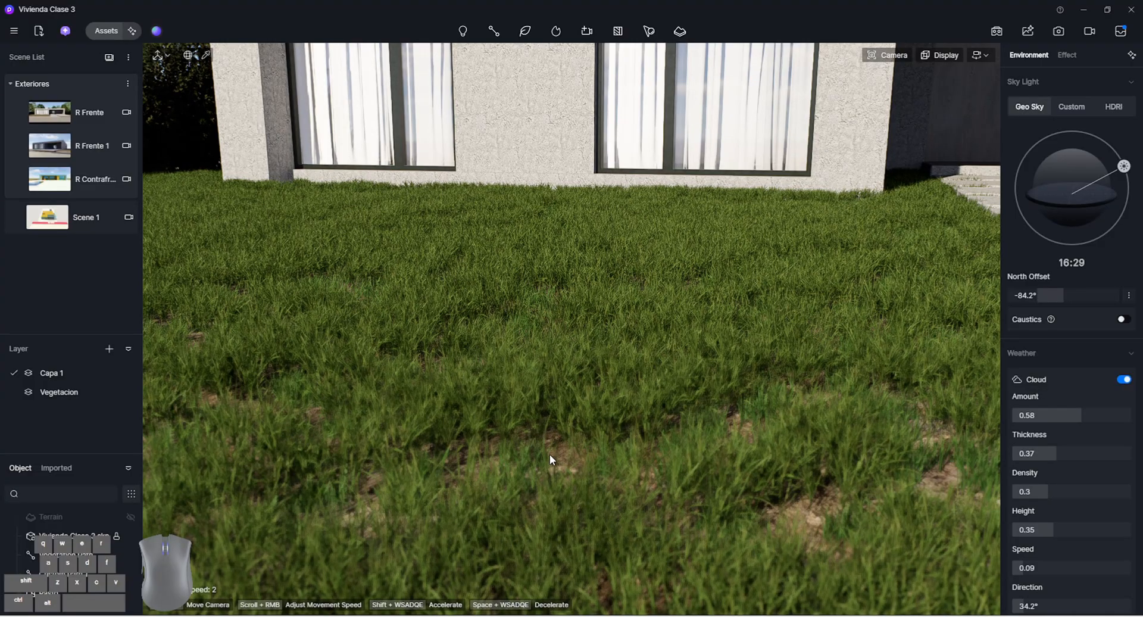
Load the R Frente scene, select the Pasto scatter, and examine the grass coverage from the facade view up to the curb
click(76, 116)
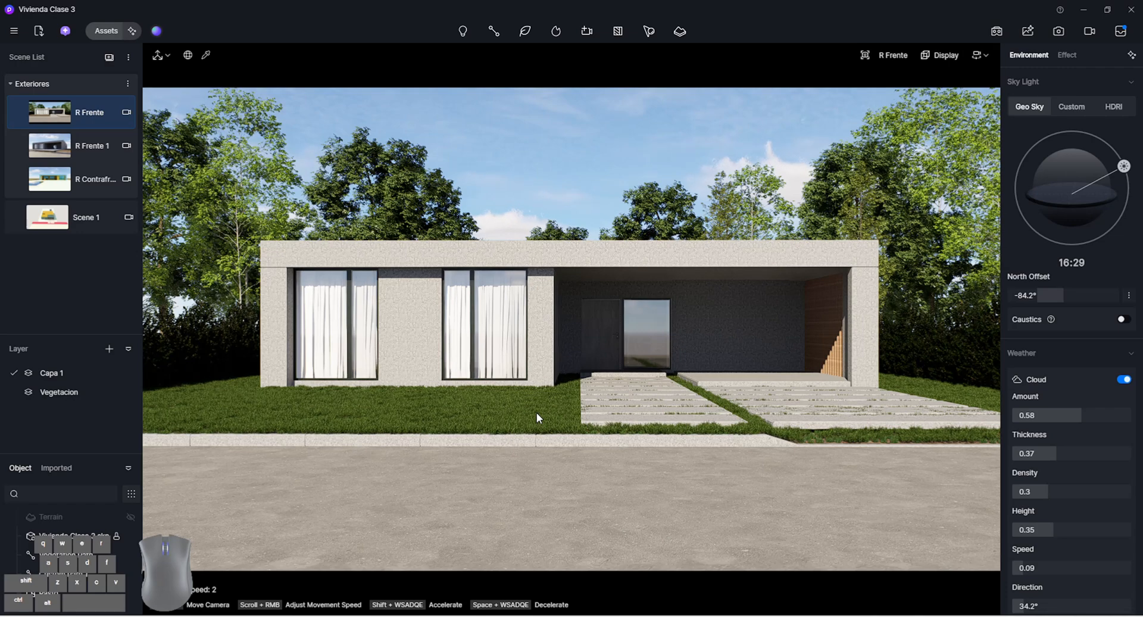
click(50, 593)
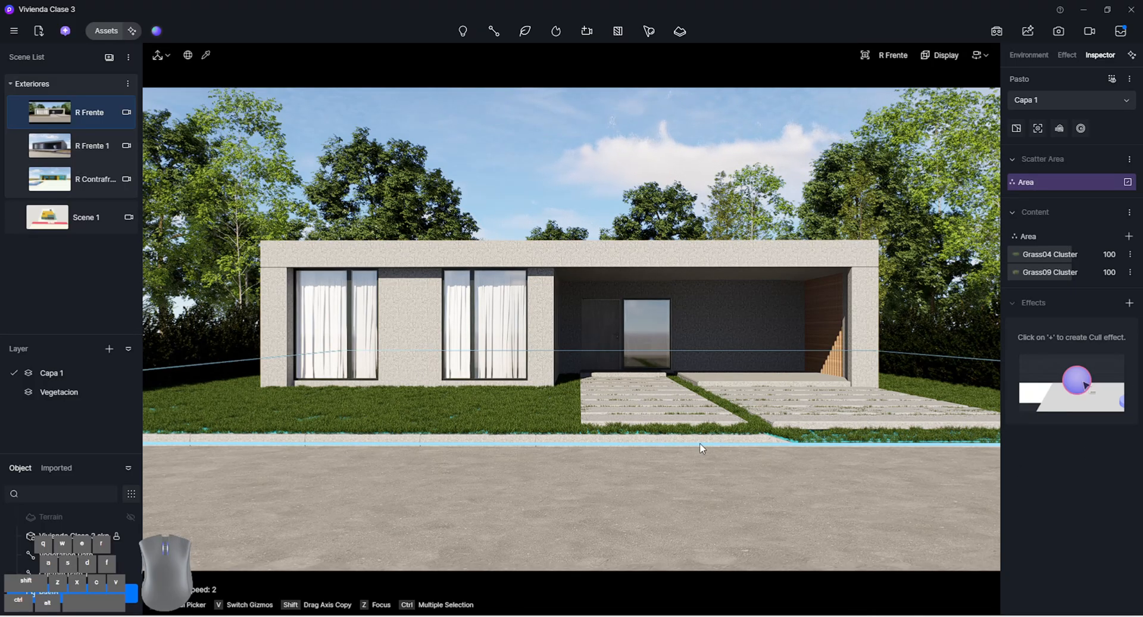
scroll(698, 442, up, 1)
scroll(697, 451, up, 6)
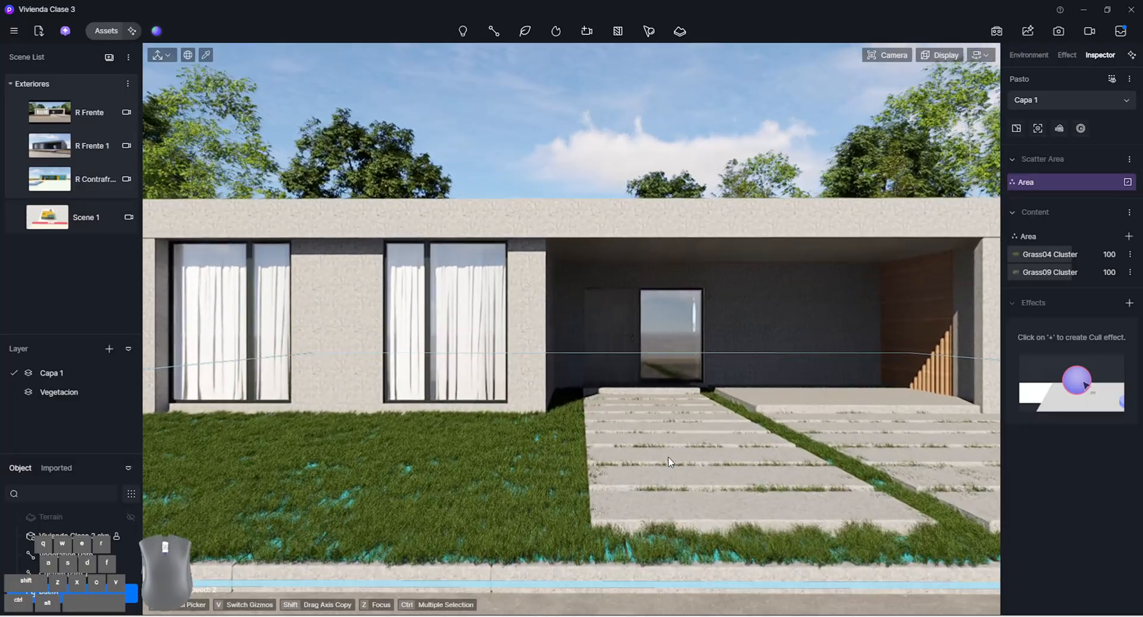
scroll(668, 455, up, 2)
right_drag(668, 456, 627, 458)
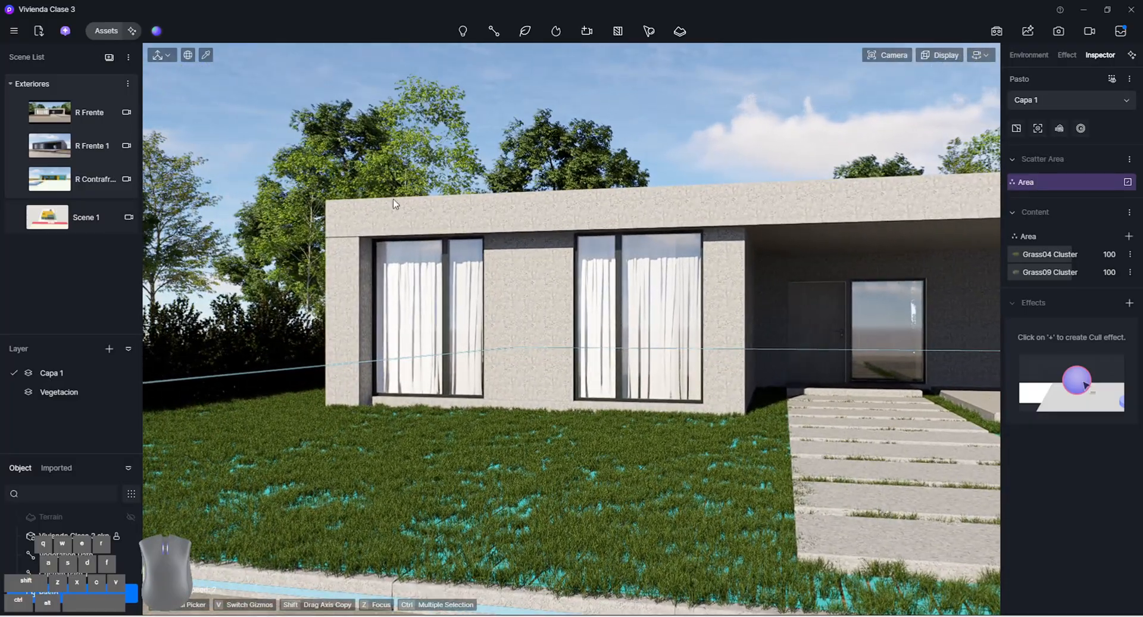
right_drag(569, 396, 581, 462)
scroll(563, 405, up, 4)
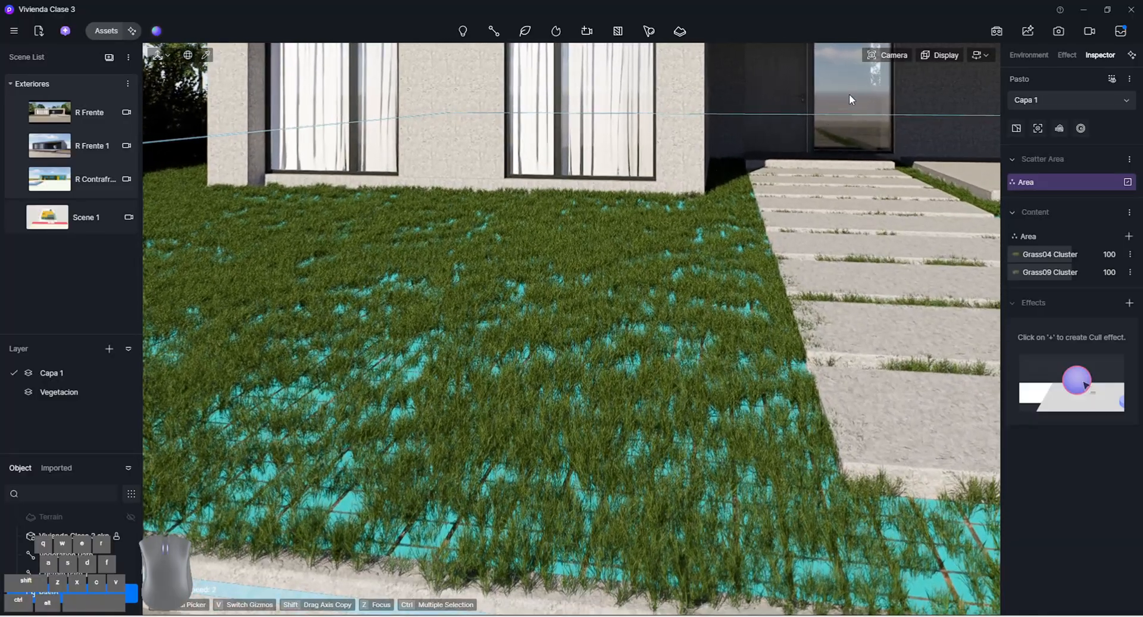
Switch the camera projection to perspective and frame the front lawn from above the curb
click(887, 54)
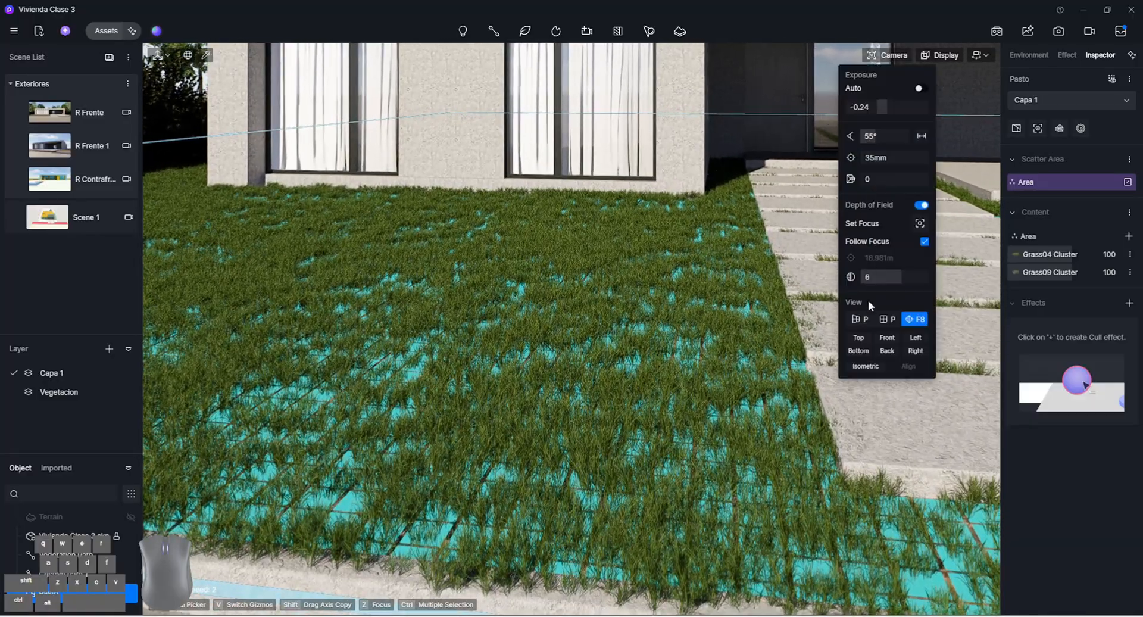
click(858, 319)
right_drag(645, 229, 619, 276)
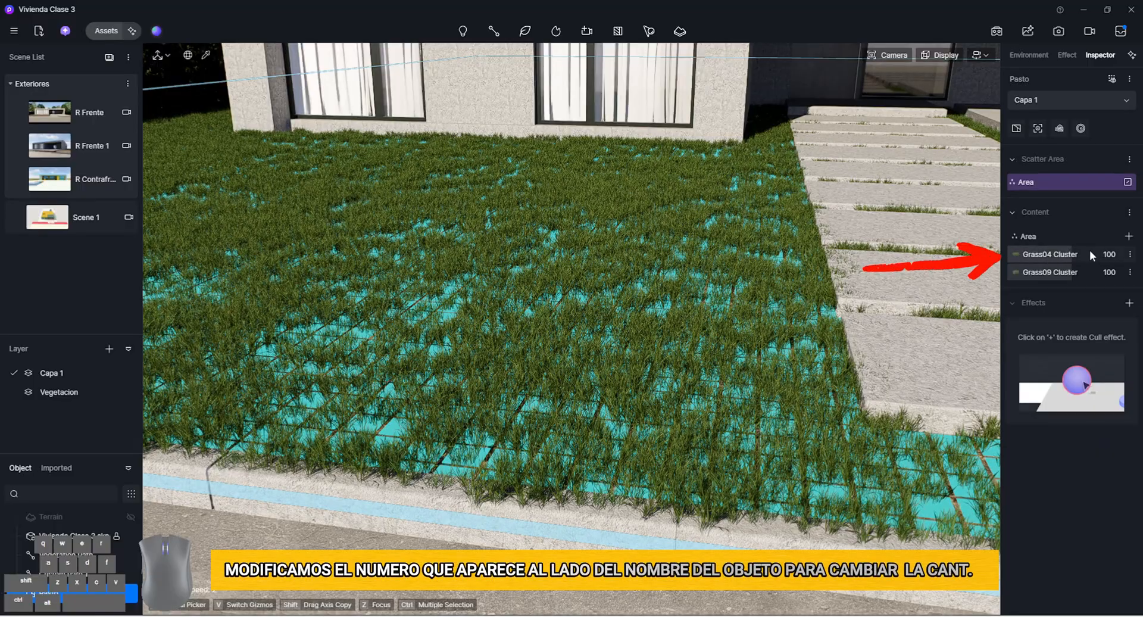
Try the Grass04 Cluster amount at 0, set it to 168, and hide the Pasto scatter highlights
drag(1110, 254, 1006, 255)
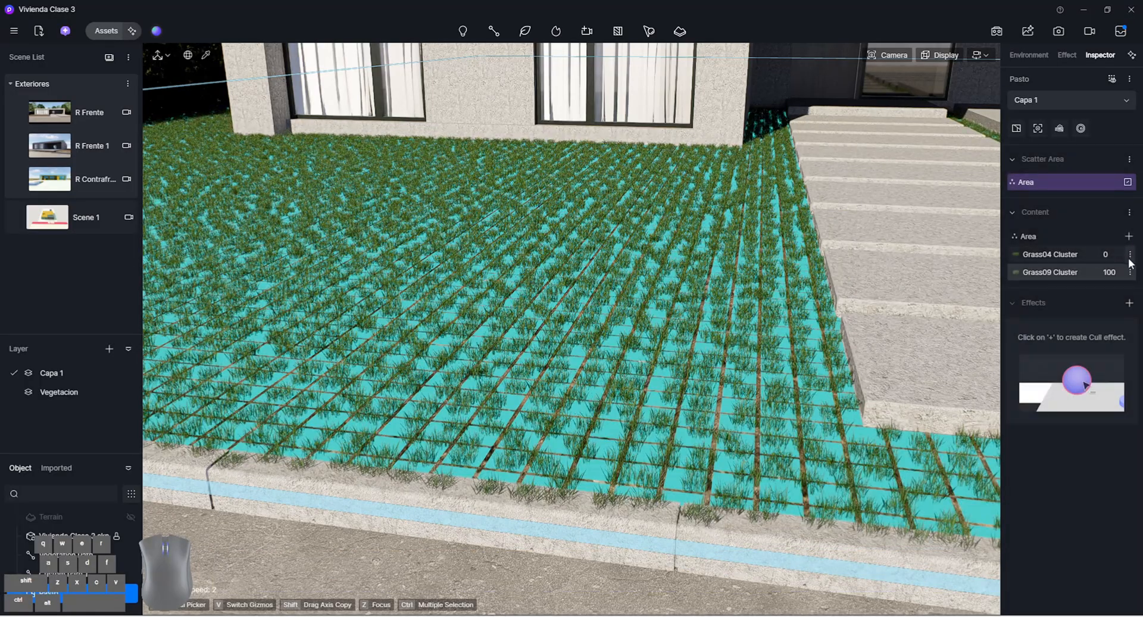
drag(1106, 254, 1112, 254)
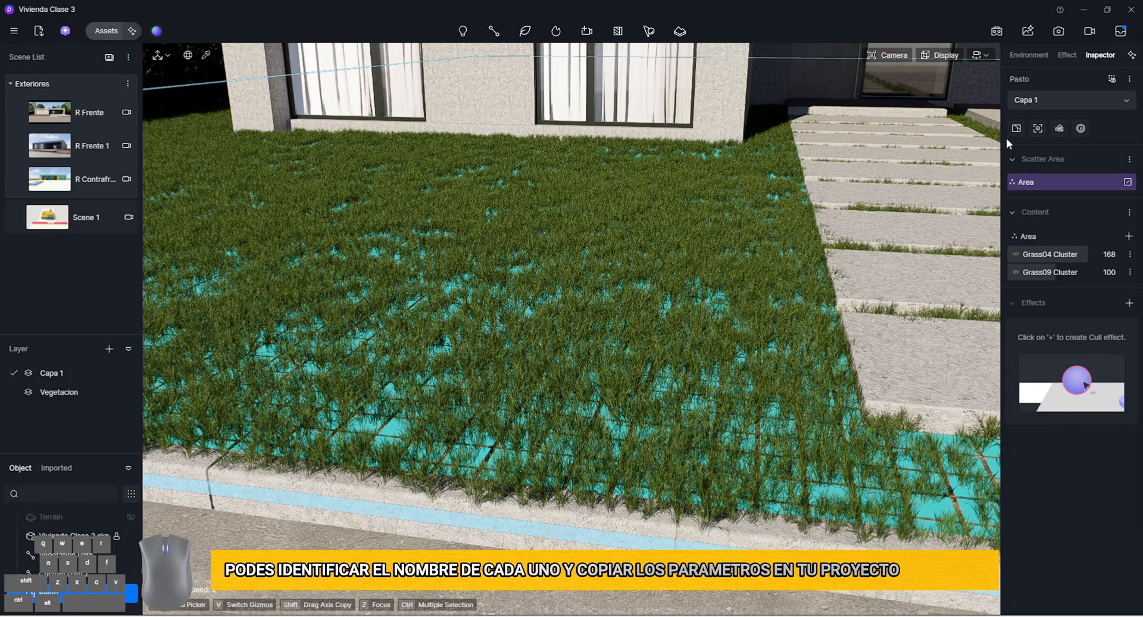
click(1114, 79)
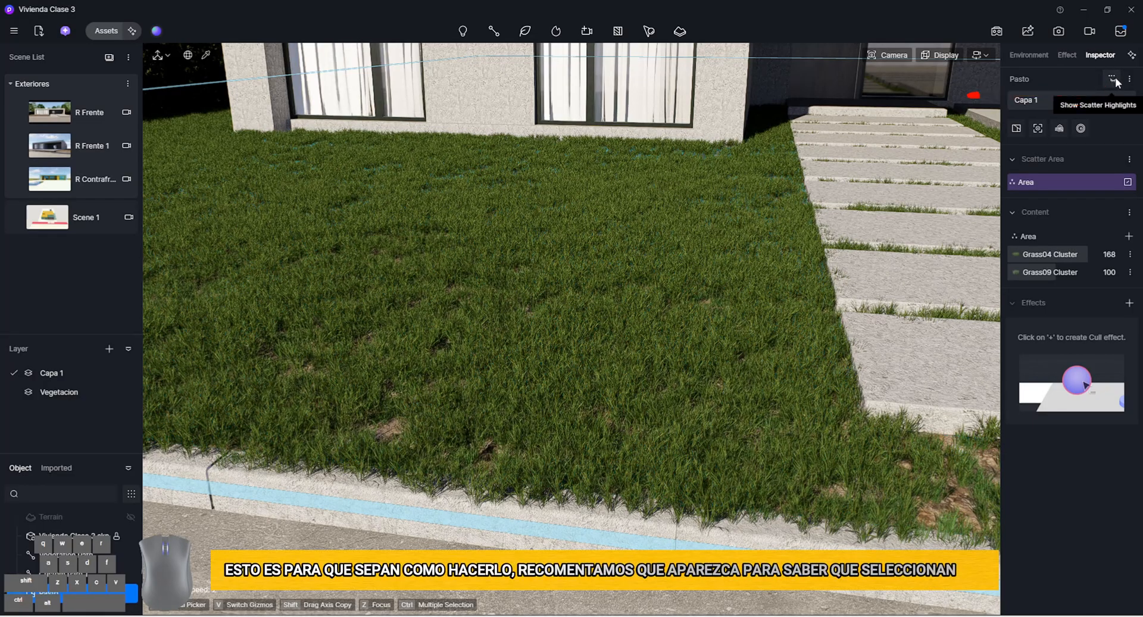
click(1117, 77)
click(1117, 80)
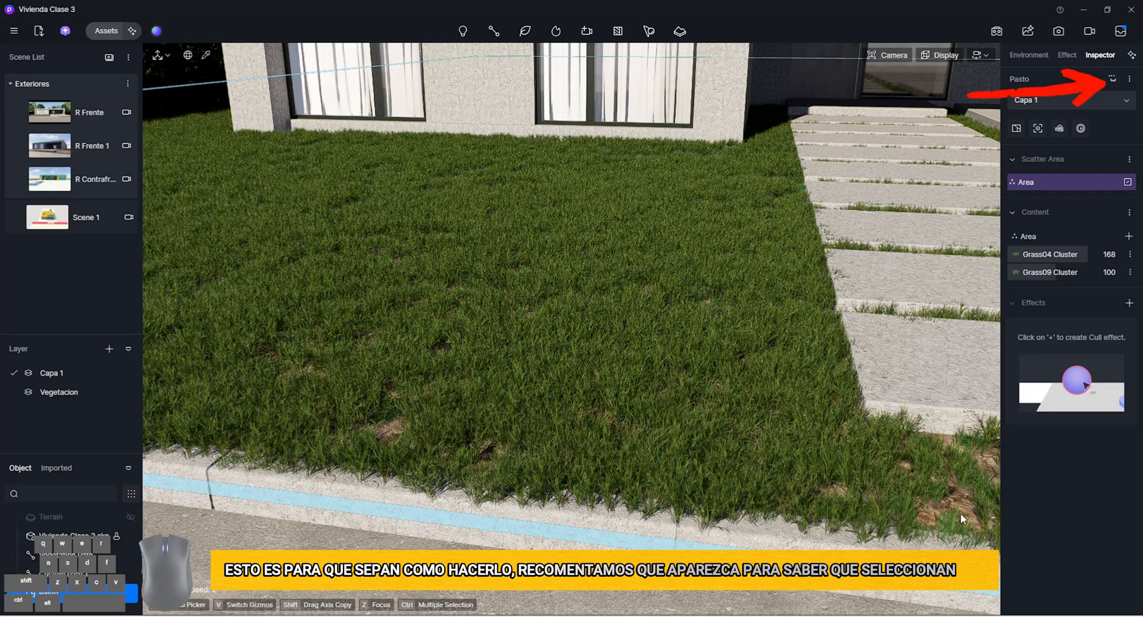
Set the Pasto area's random scaling, random rotation and random offset to 1, then deselect the scatter
click(1021, 255)
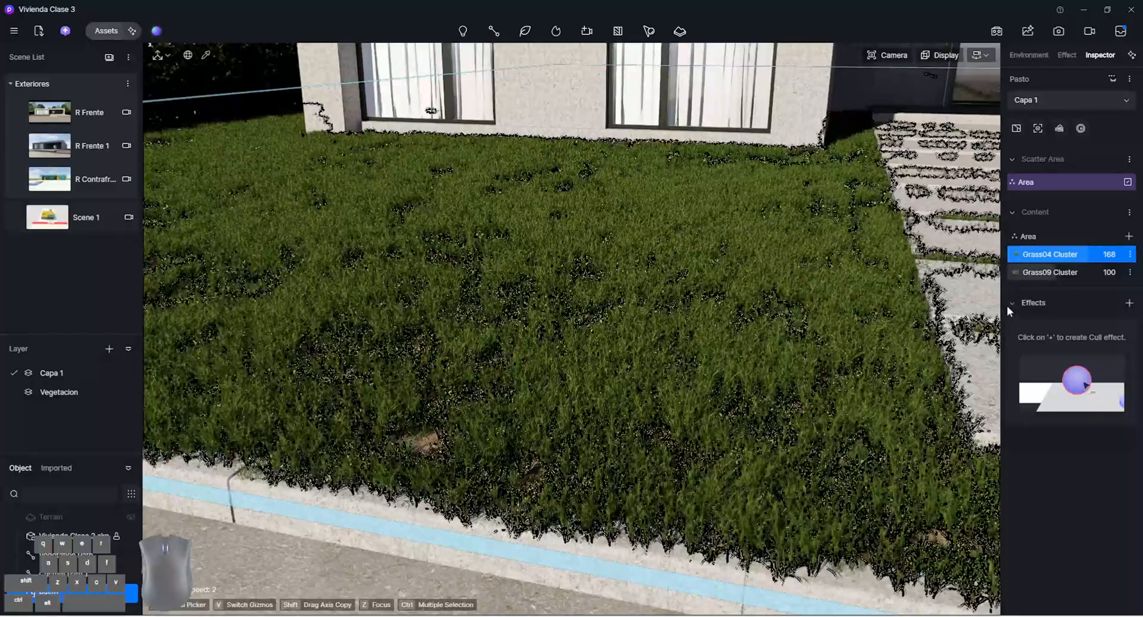
click(1033, 235)
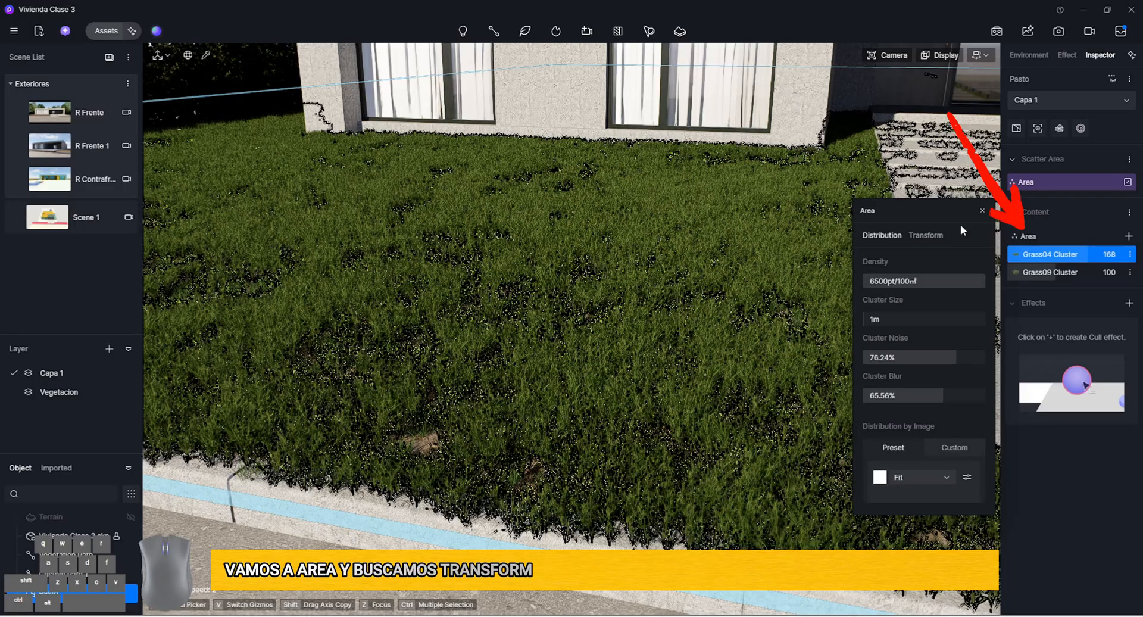
click(924, 236)
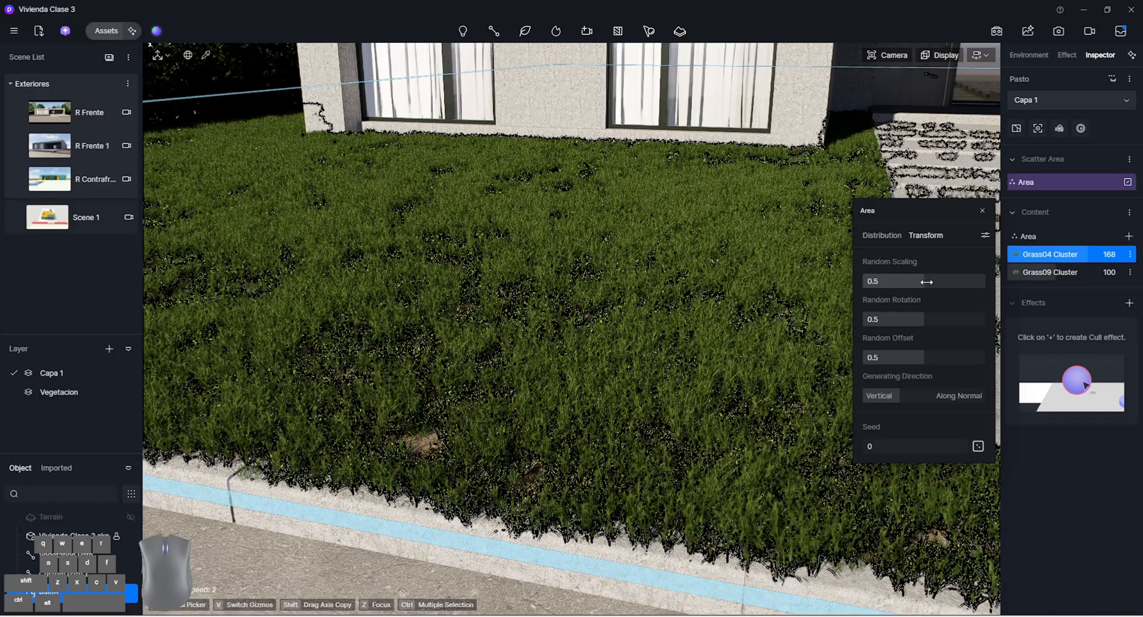
drag(926, 281, 992, 285)
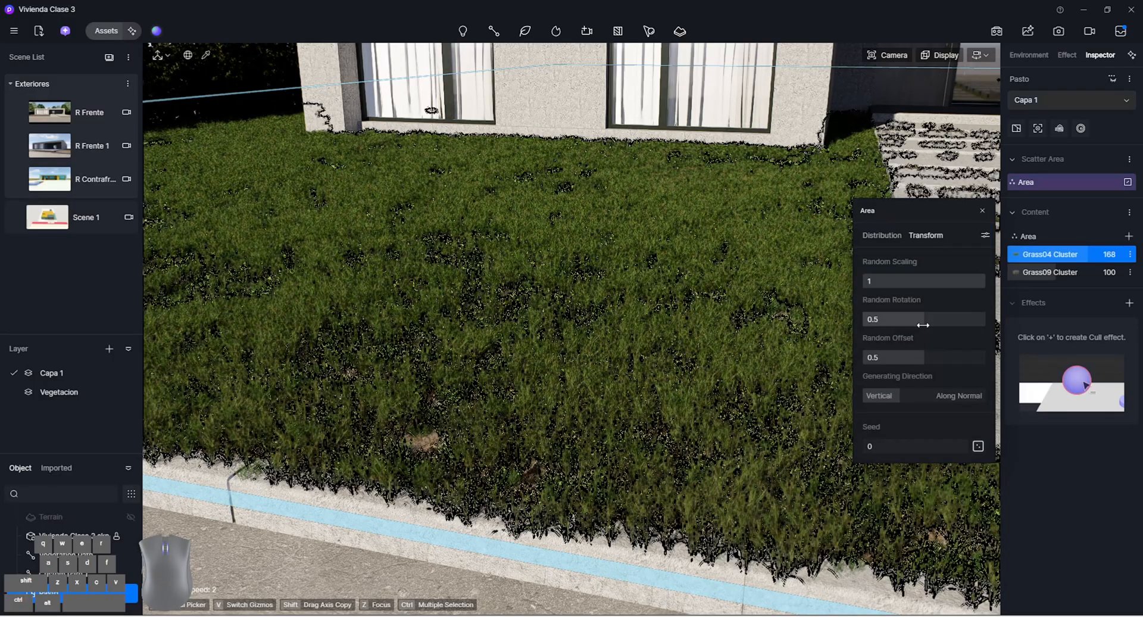
drag(922, 324, 1005, 324)
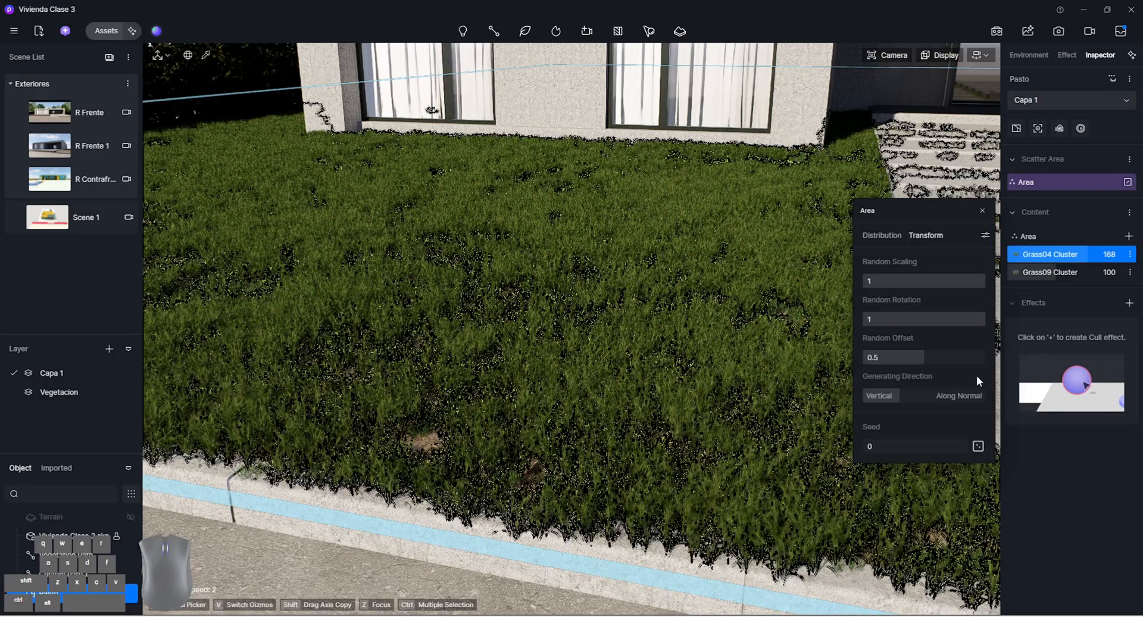
drag(933, 363, 1006, 362)
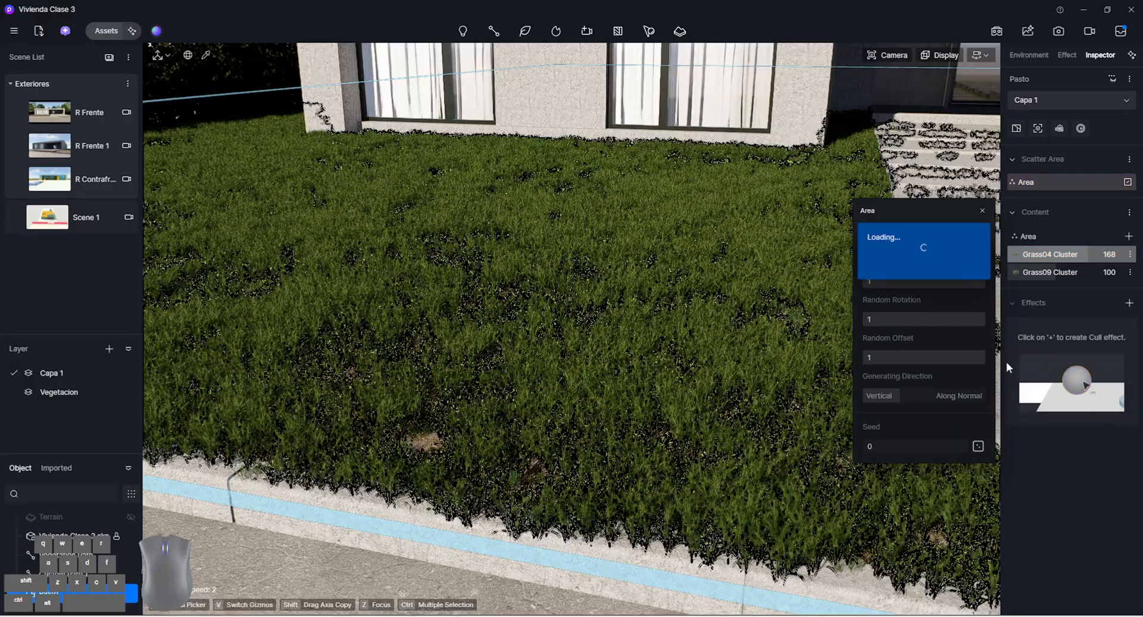
click(563, 427)
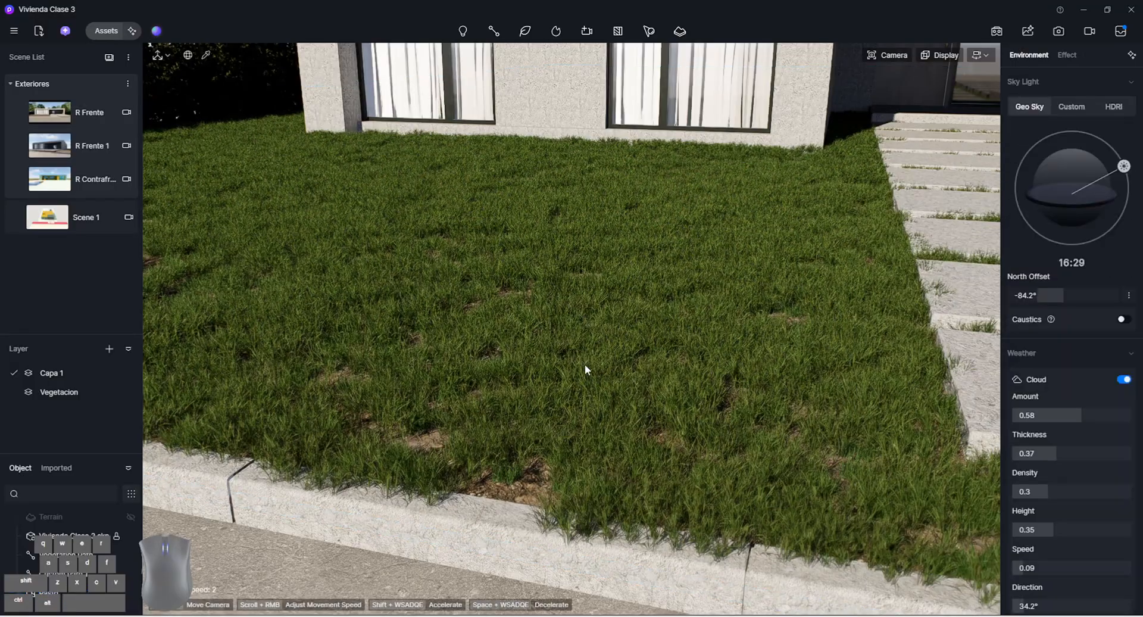
Examine the randomized grass up close, including where it overlaps the curb and the stepping slabs
scroll(625, 355, up, 6)
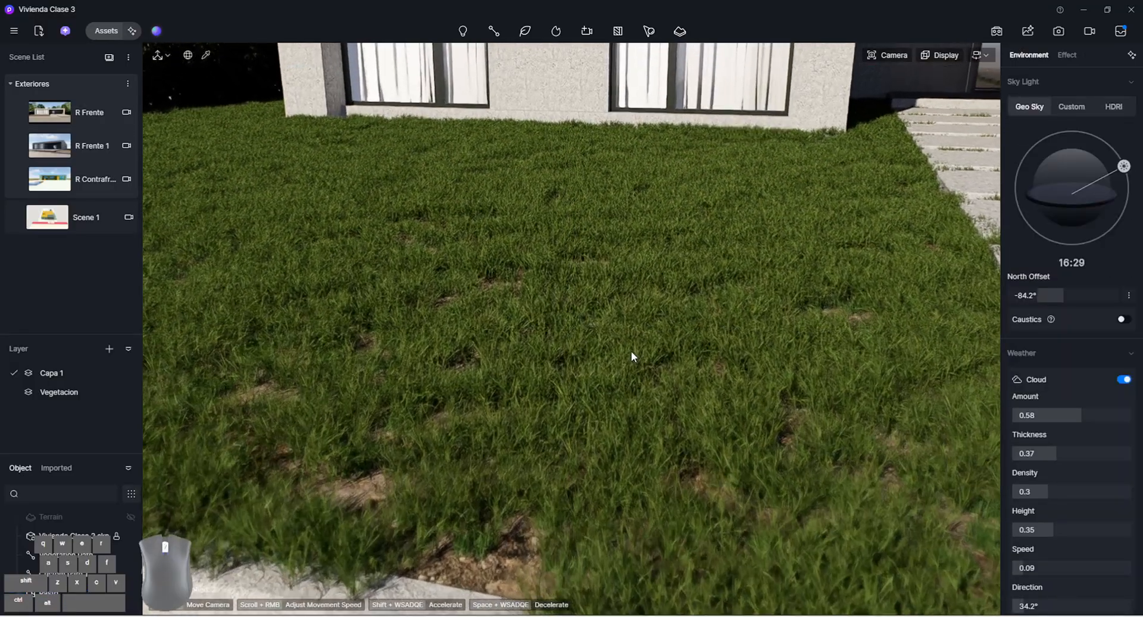
right_drag(631, 351, 610, 328)
scroll(631, 350, up, 1)
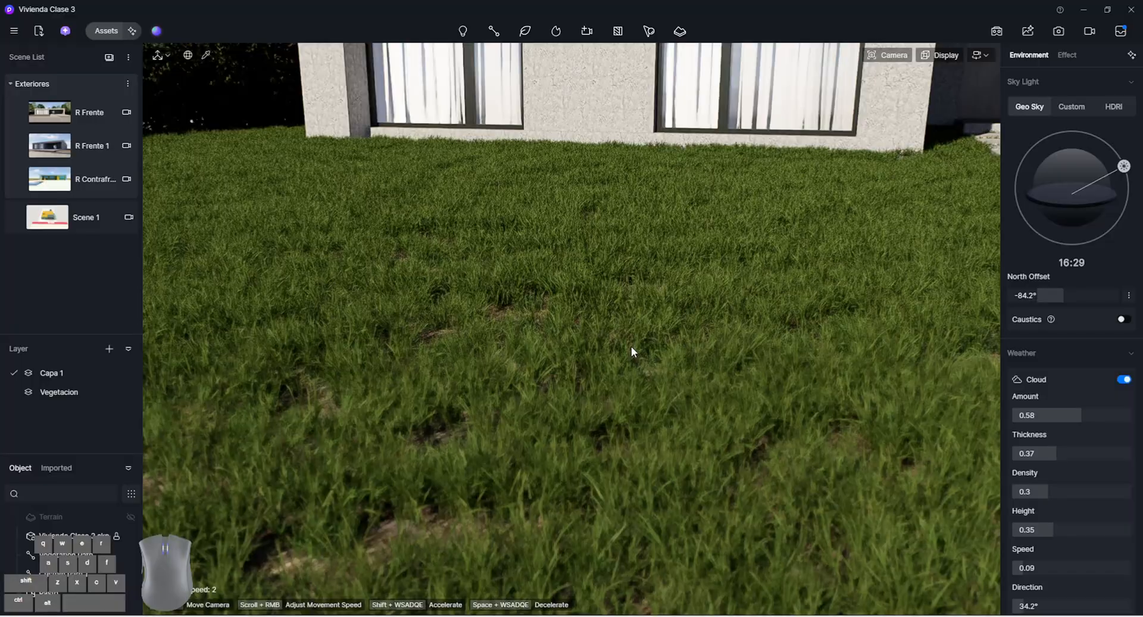
scroll(675, 292, down, 1)
scroll(674, 291, down, 4)
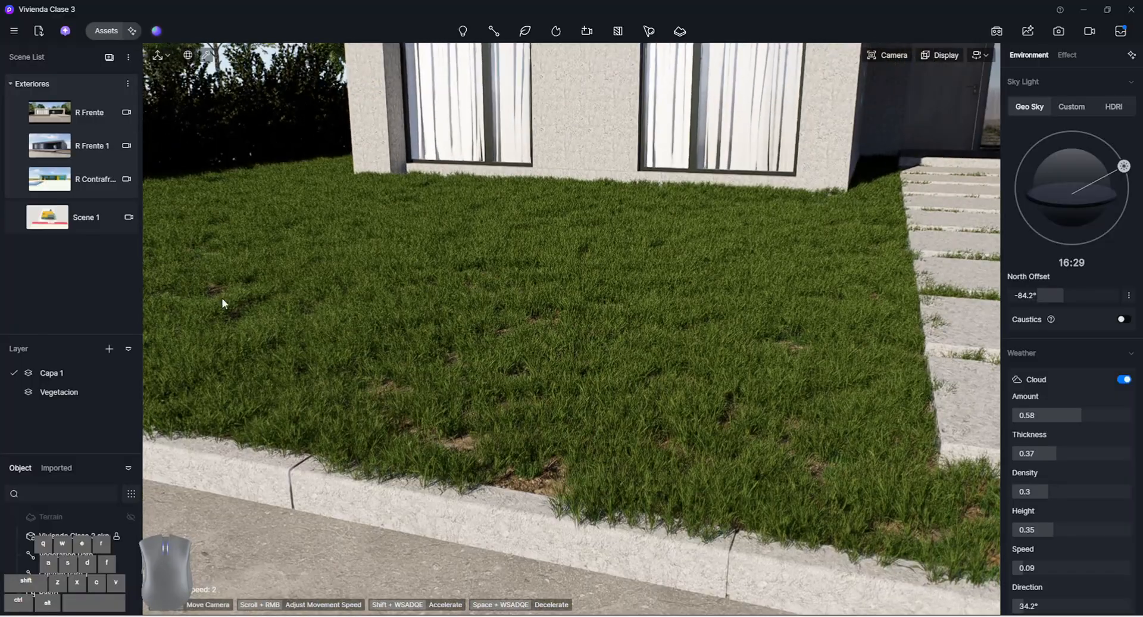
right_drag(531, 376, 627, 377)
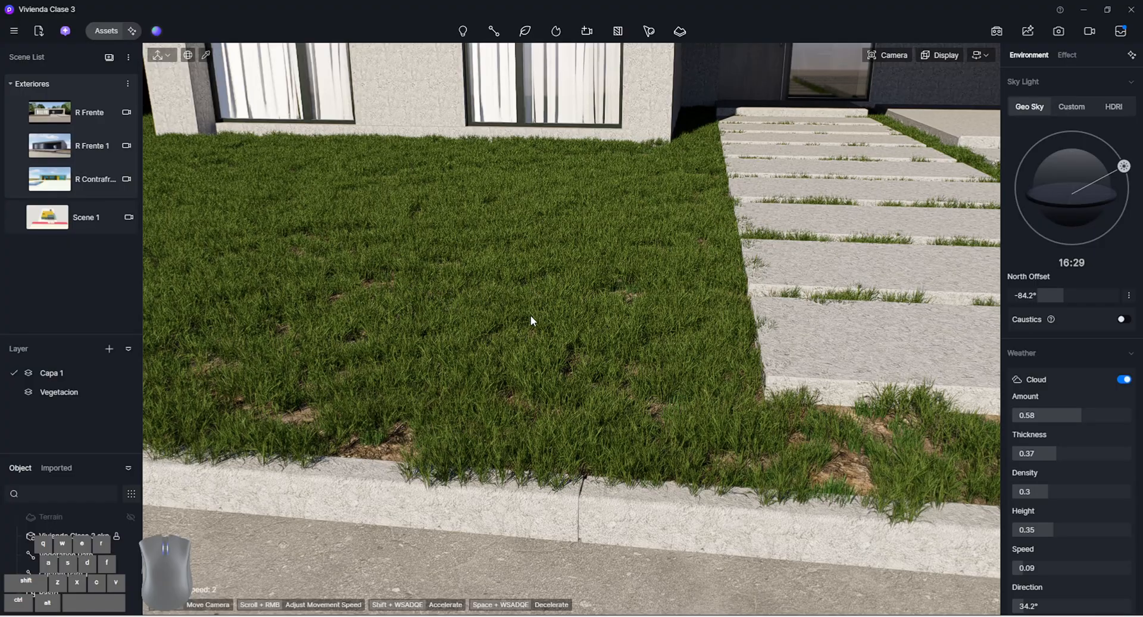
right_drag(723, 479, 659, 481)
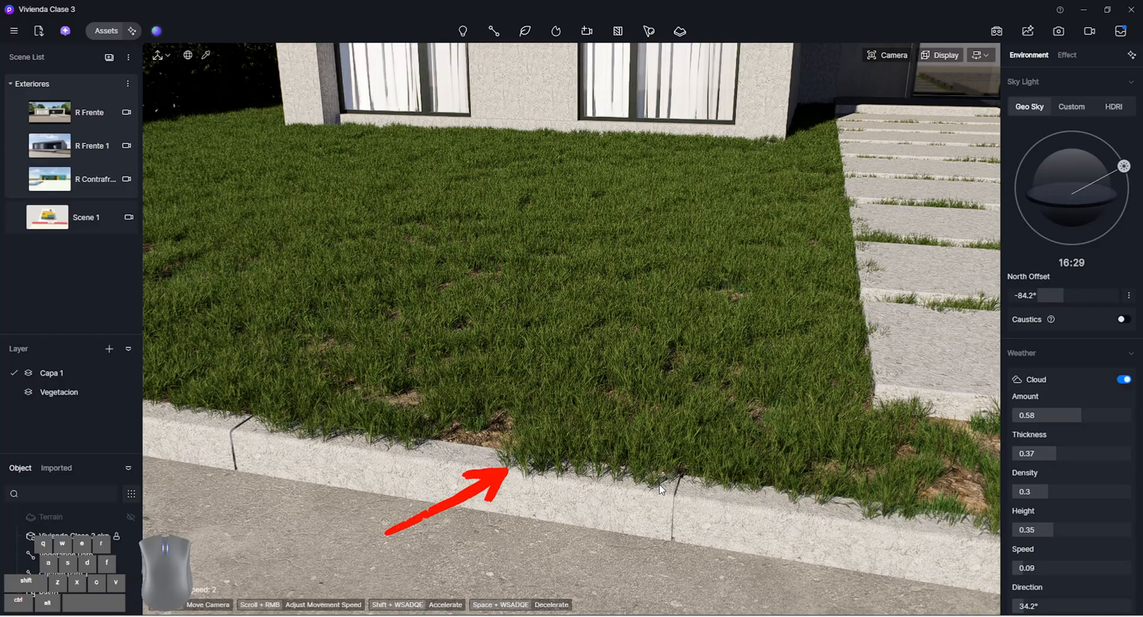
right_drag(659, 486, 686, 479)
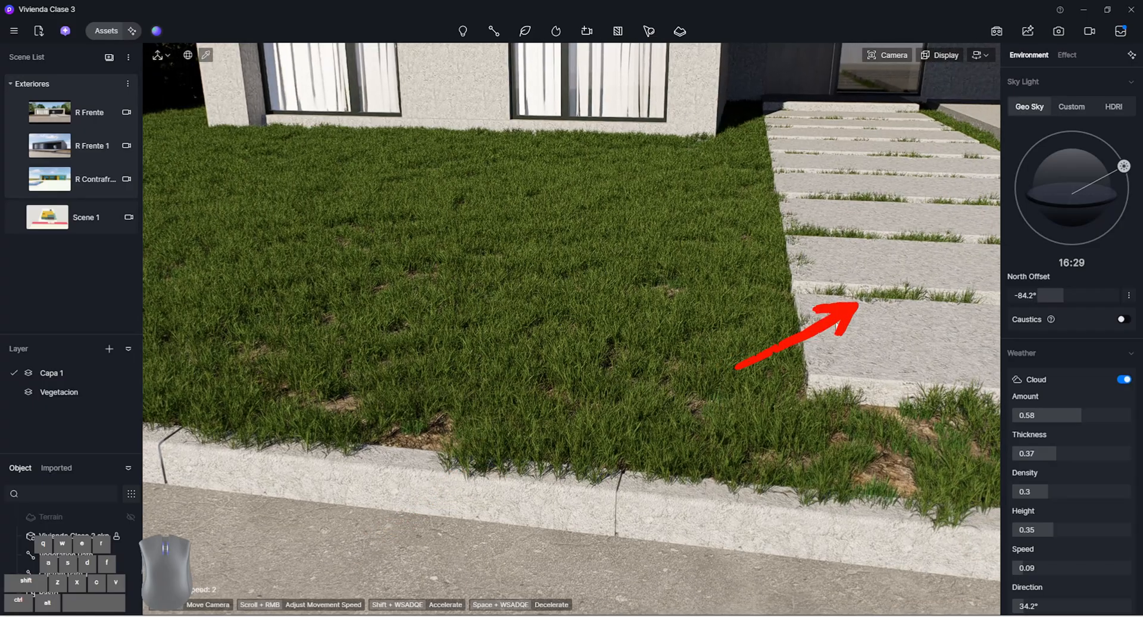
right_drag(836, 326, 860, 331)
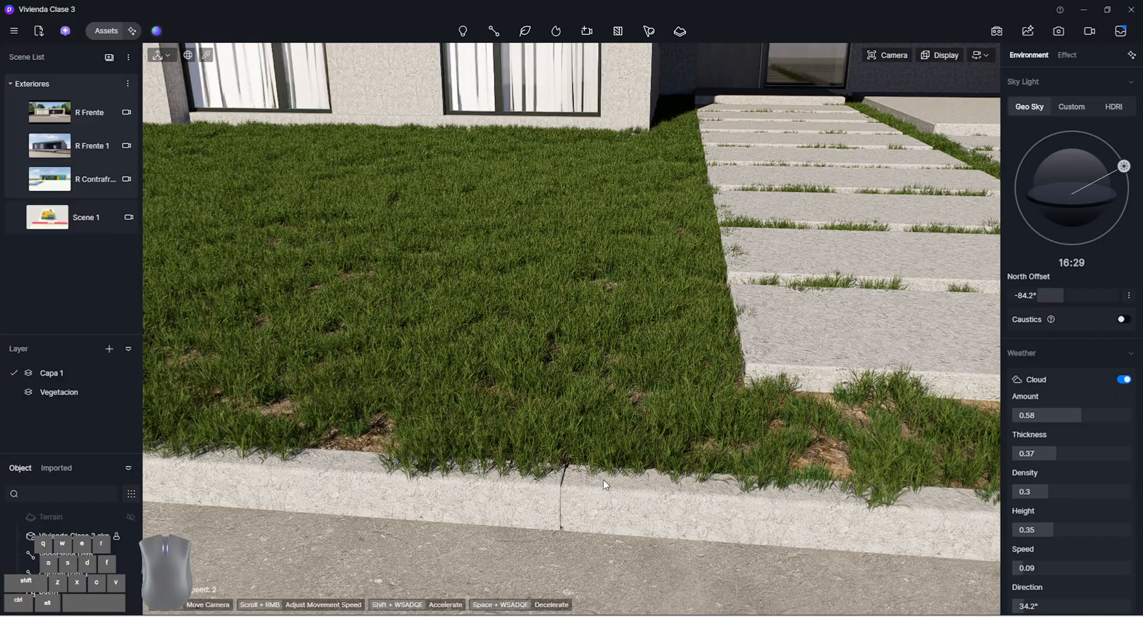
right_drag(602, 479, 560, 437)
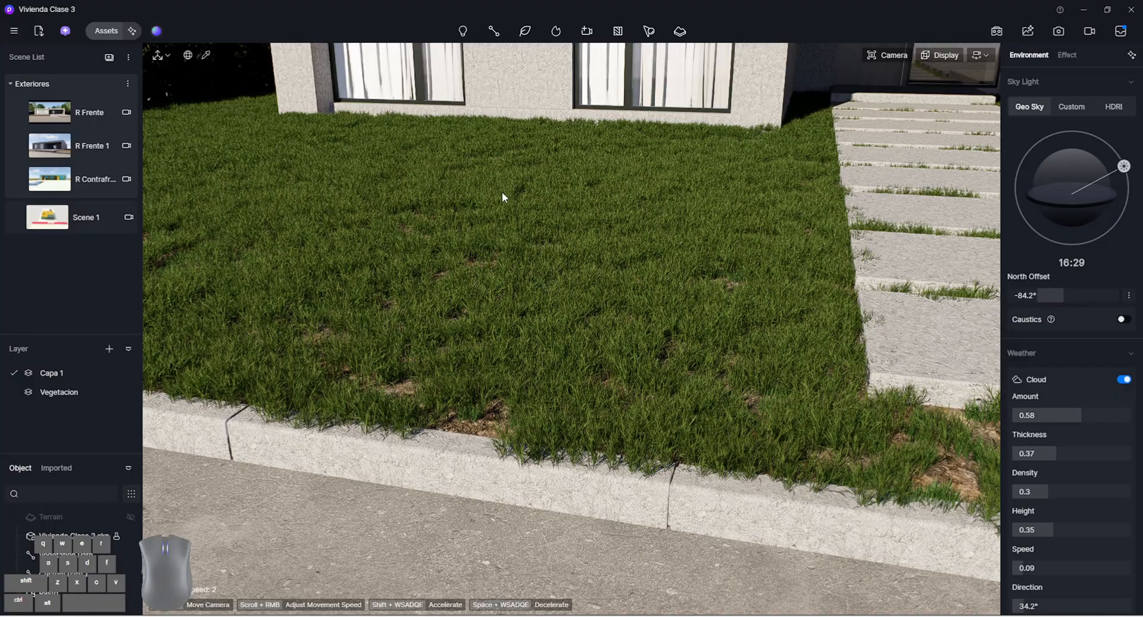
Reselect the Pasto scatter and create a Cull effect on it using the curb and the entrance path slabs
click(503, 228)
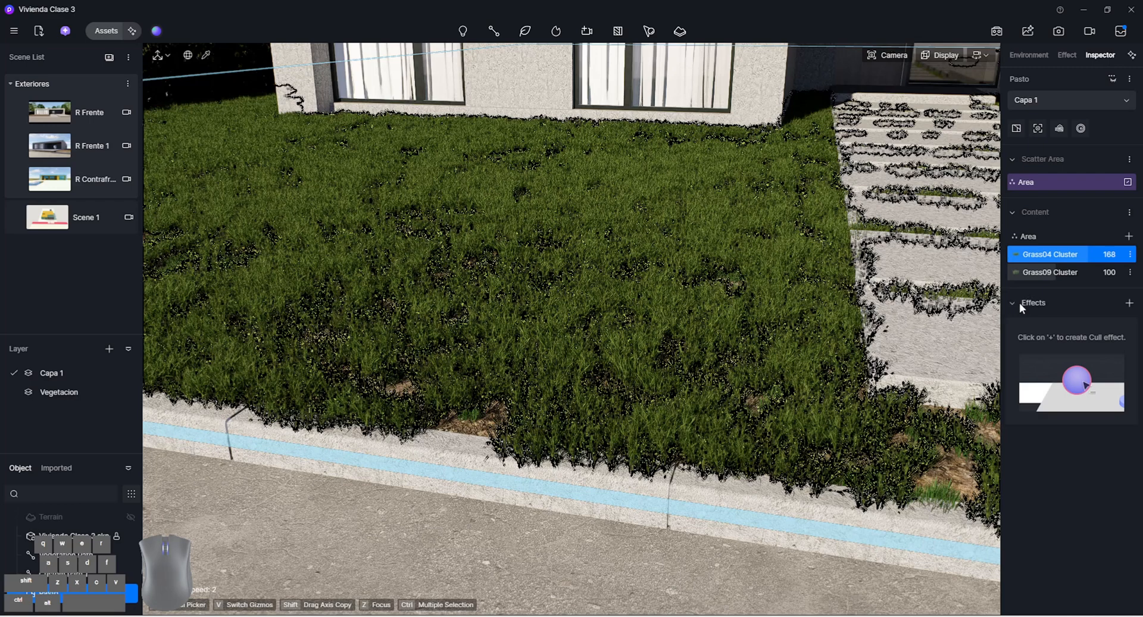
click(1129, 303)
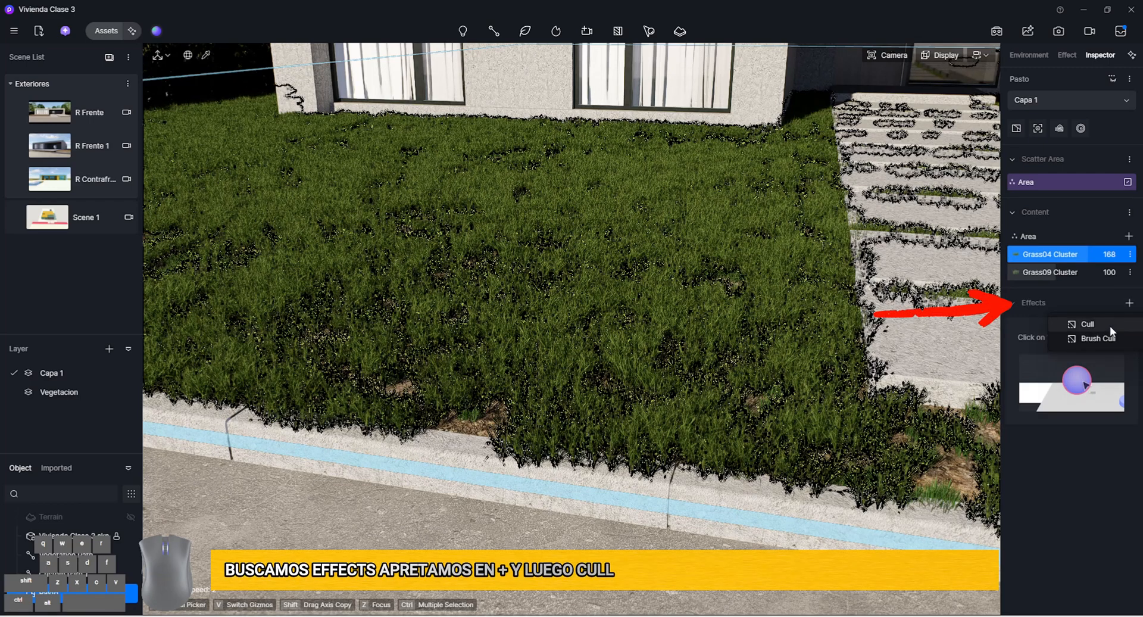
click(1109, 325)
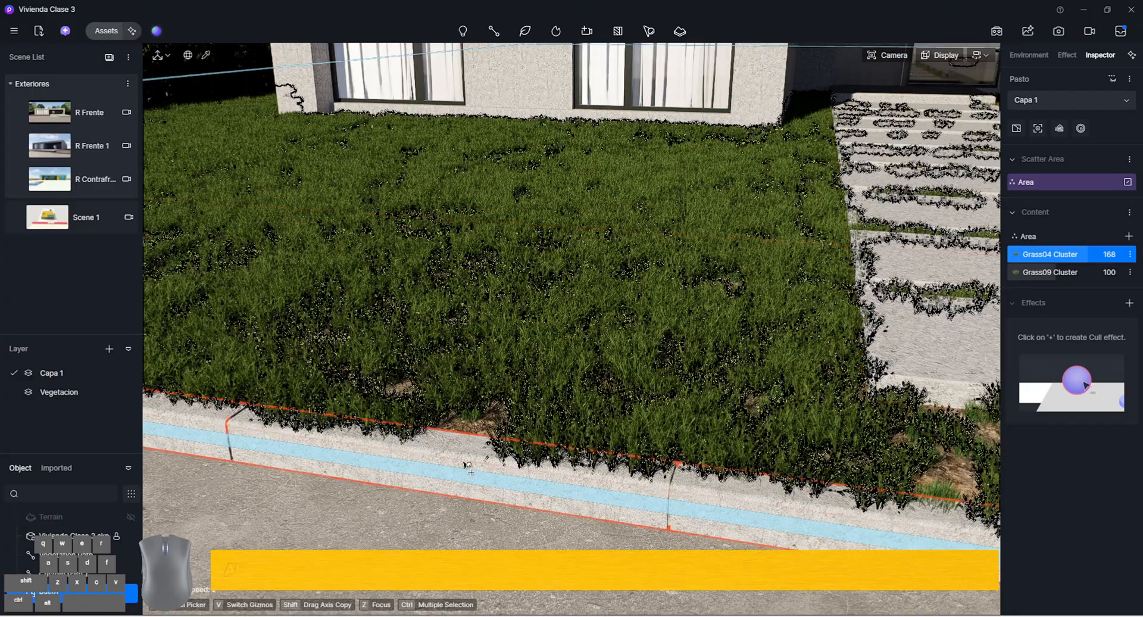
scroll(464, 463, down, 2)
scroll(466, 465, down, 3)
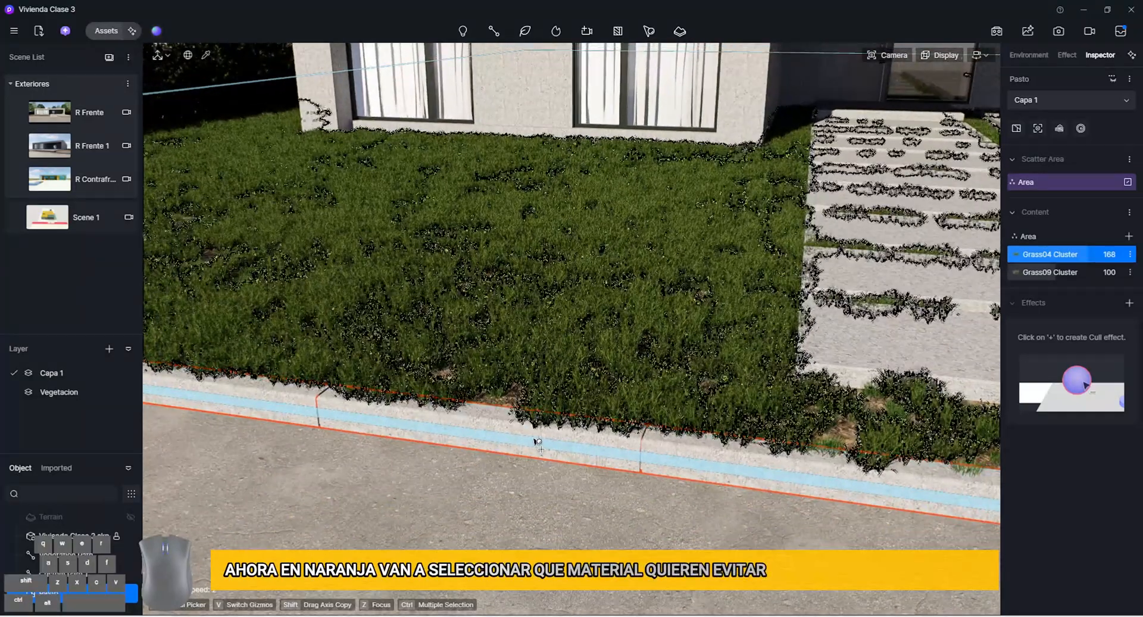
click(496, 424)
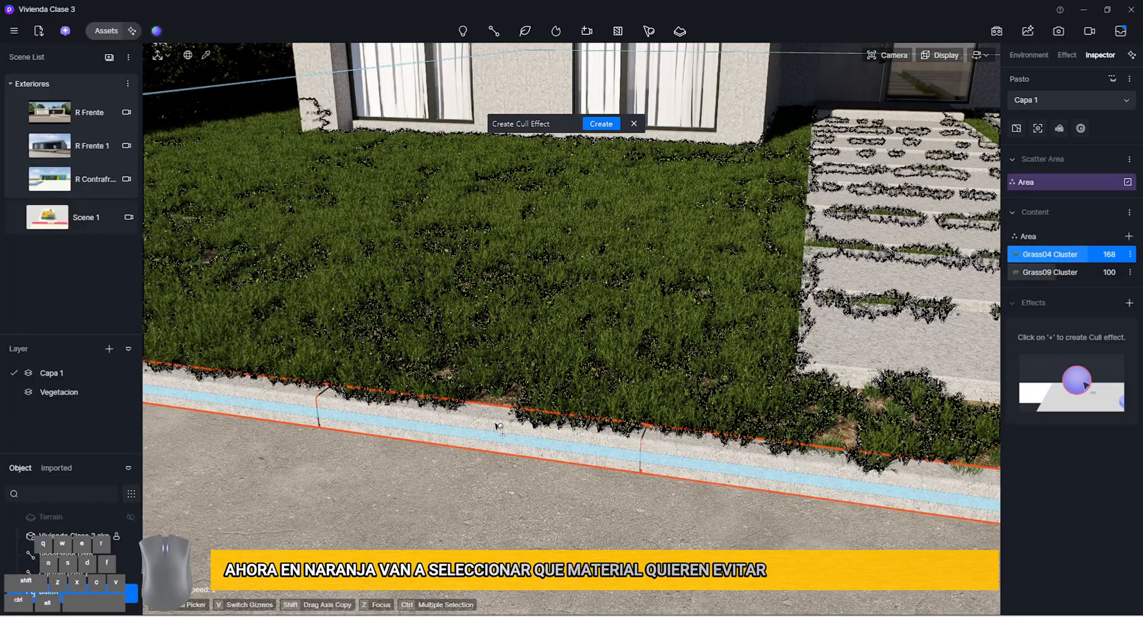
right_drag(895, 345, 737, 342)
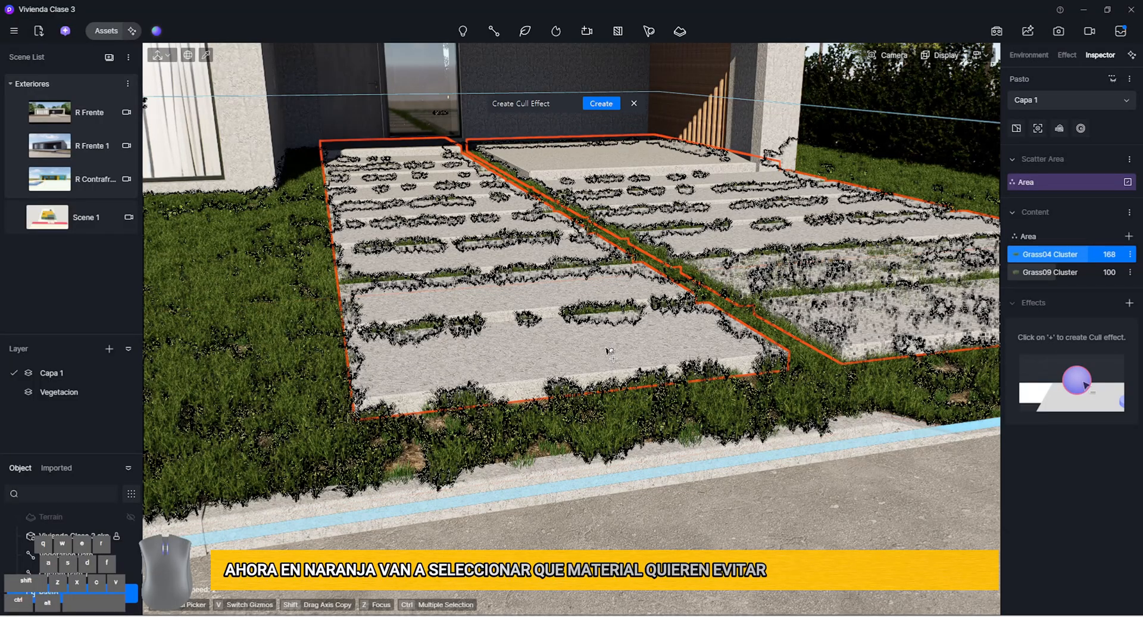
click(613, 105)
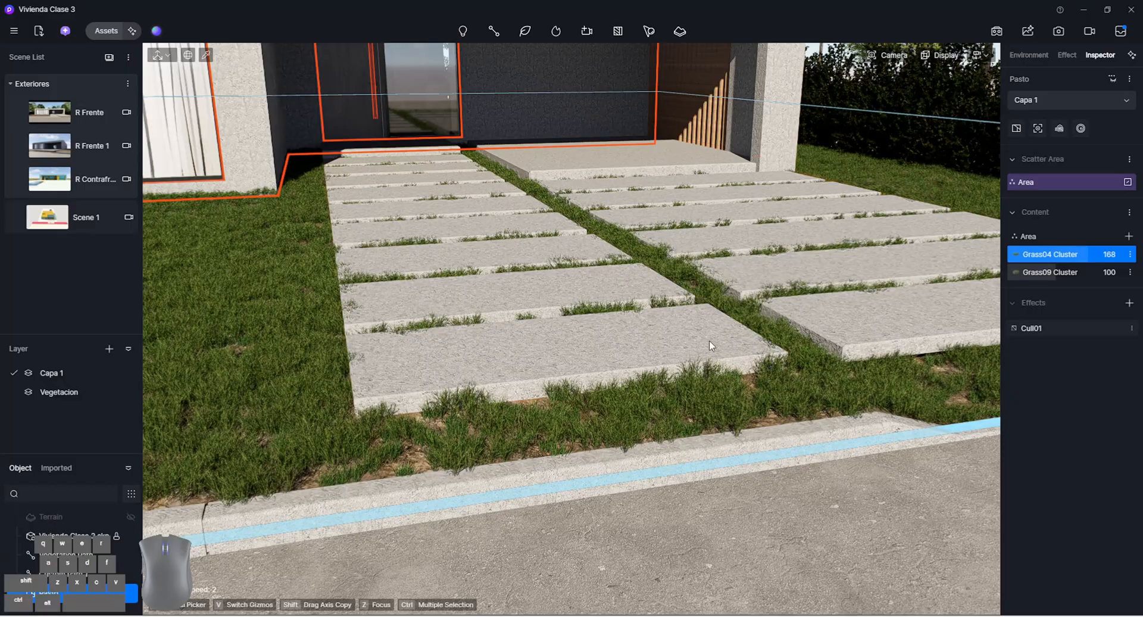
Disable the camera's depth of field for a sharp close-up of the grass between the curb and the first slab
right_drag(709, 341, 679, 349)
scroll(658, 358, up, 2)
scroll(659, 359, up, 3)
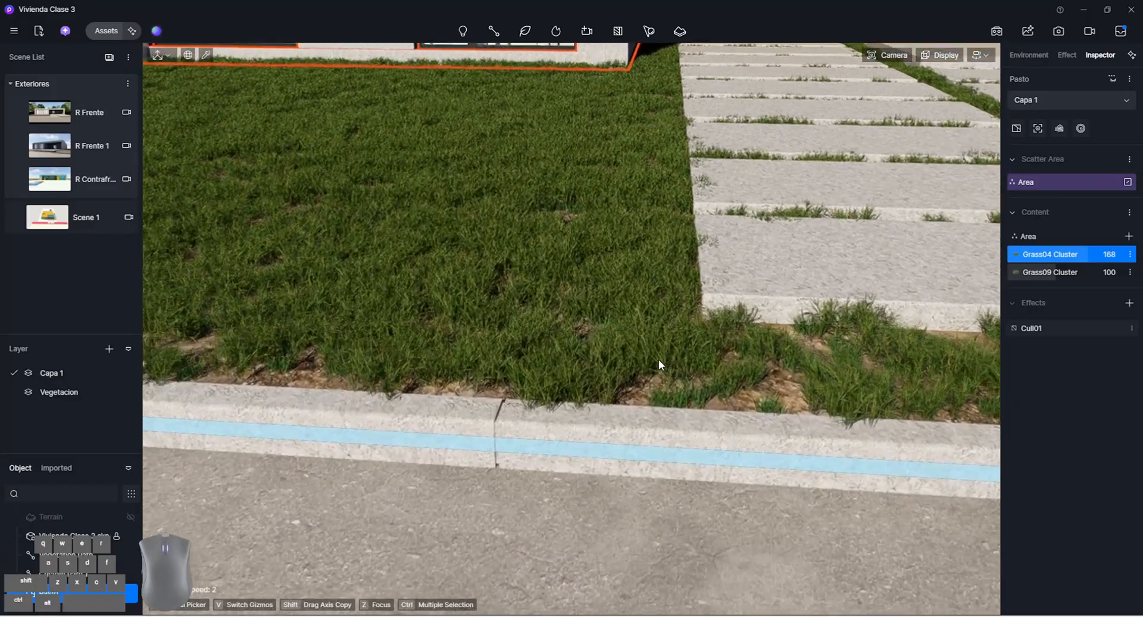
scroll(520, 420, up, 2)
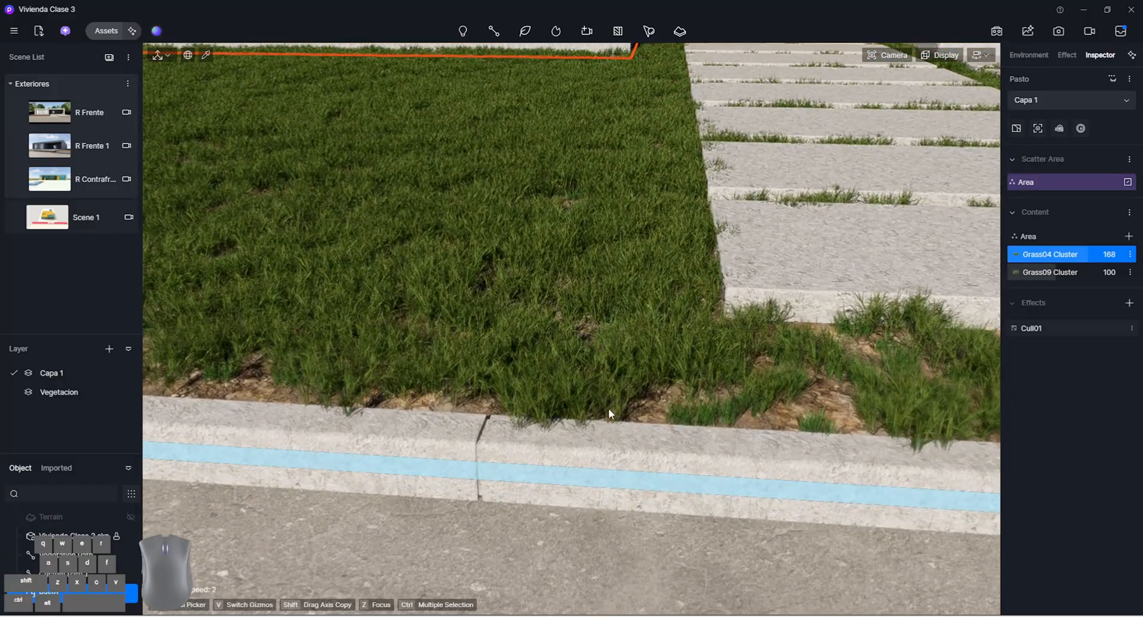
right_drag(609, 409, 485, 331)
key(d)
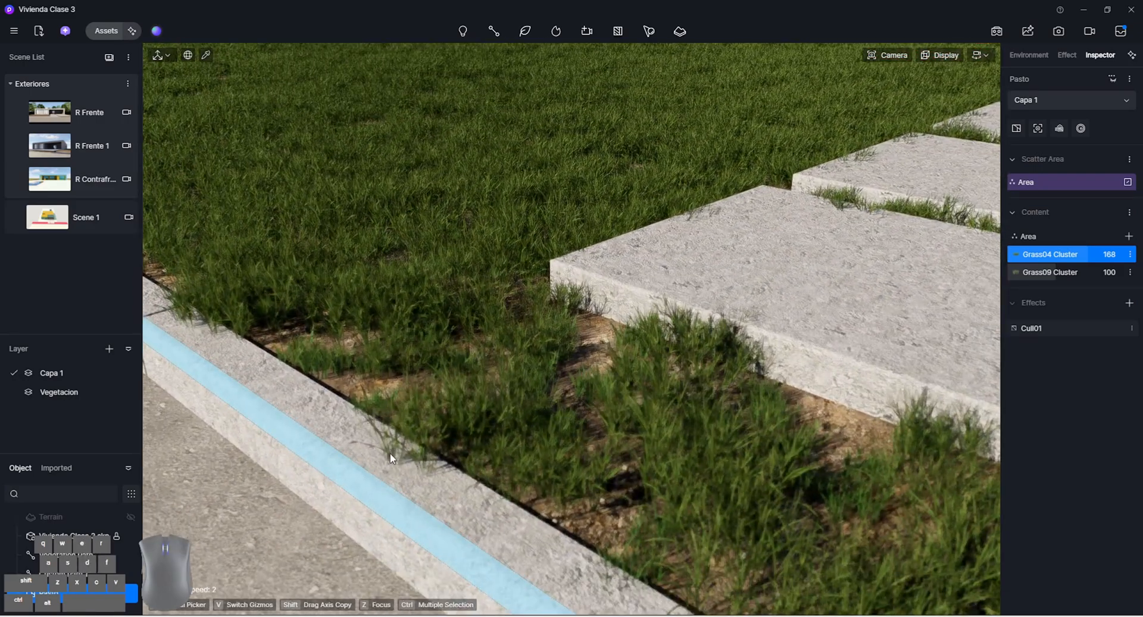
right_drag(396, 458, 508, 441)
mouse_move(888, 55)
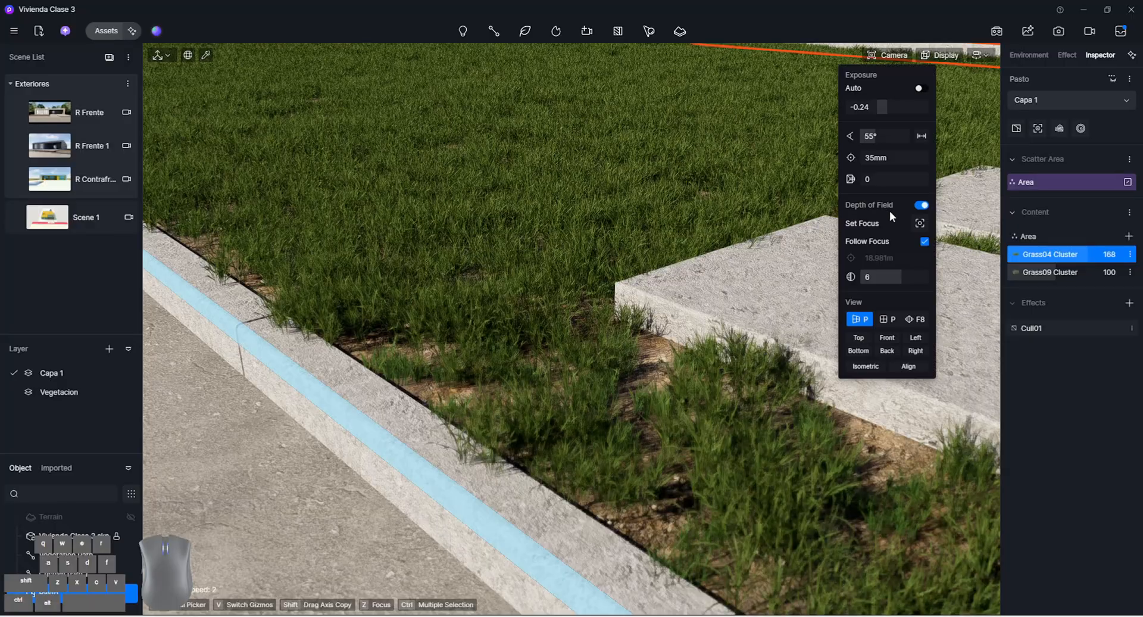
click(923, 207)
right_drag(767, 268, 728, 312)
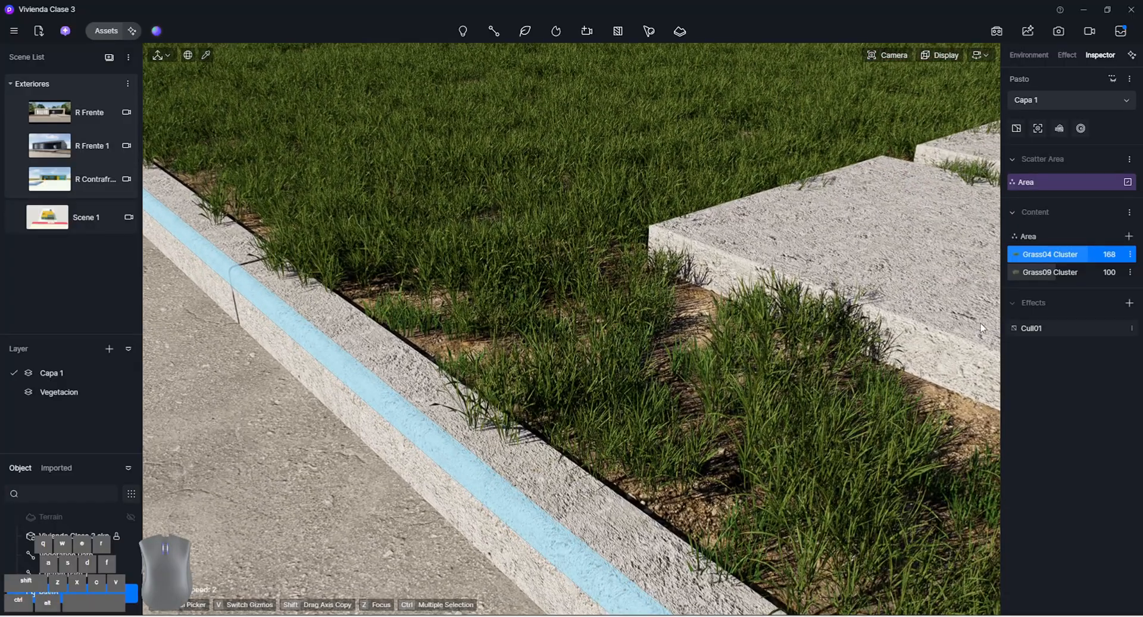
Set the Cull01 effect's cull range to 0.1 m
click(1034, 330)
right_drag(412, 407, 434, 408)
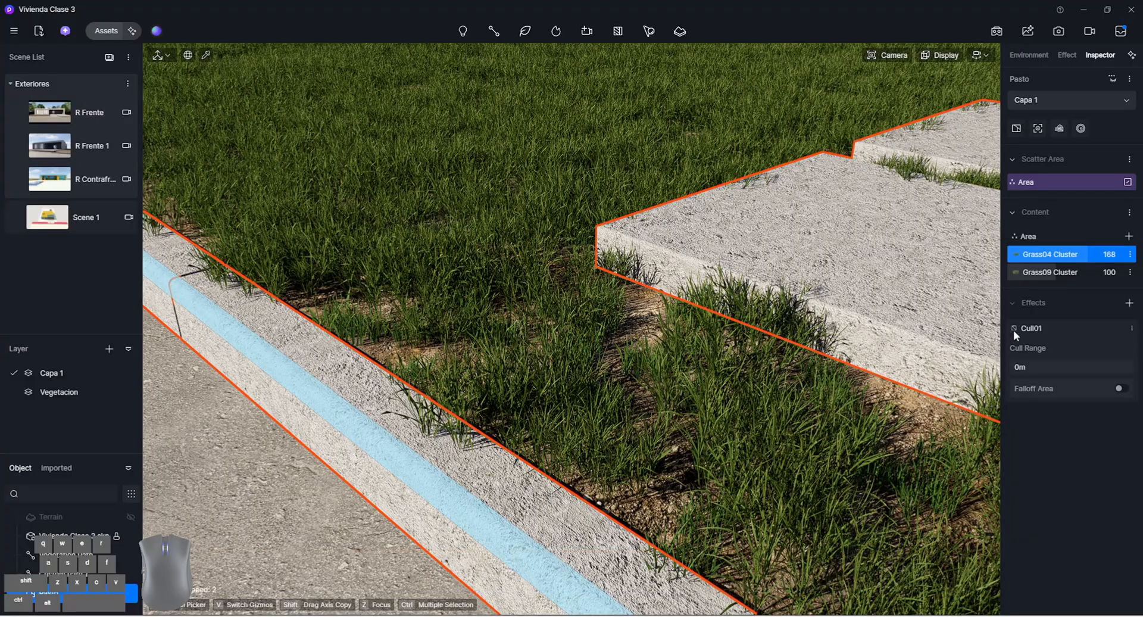
click(1032, 367)
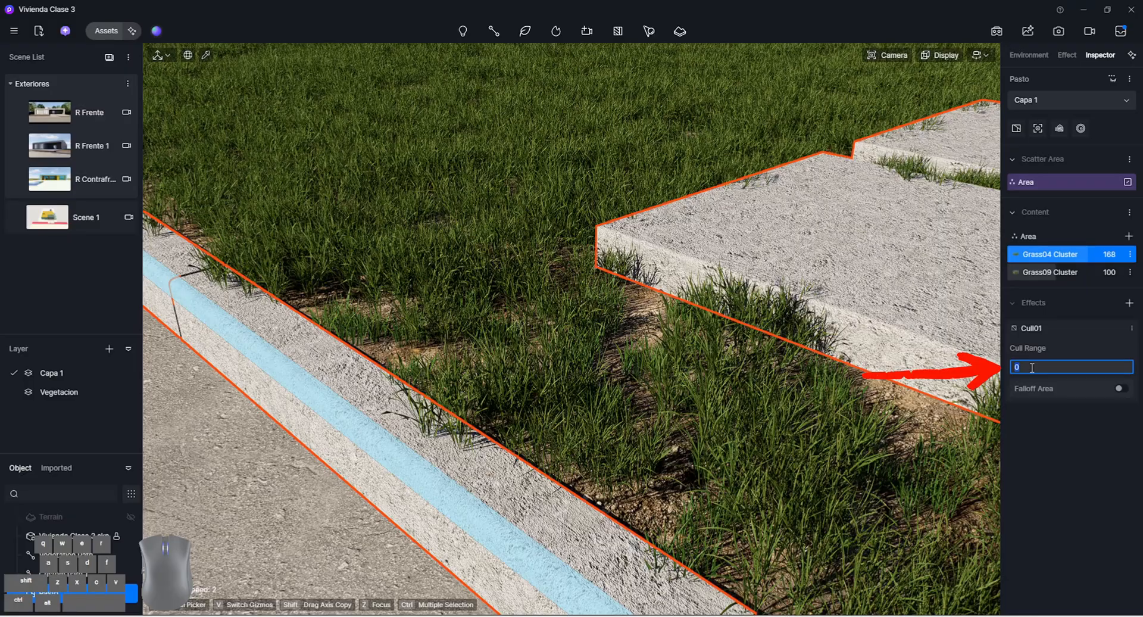
text(.1)
key(Return)
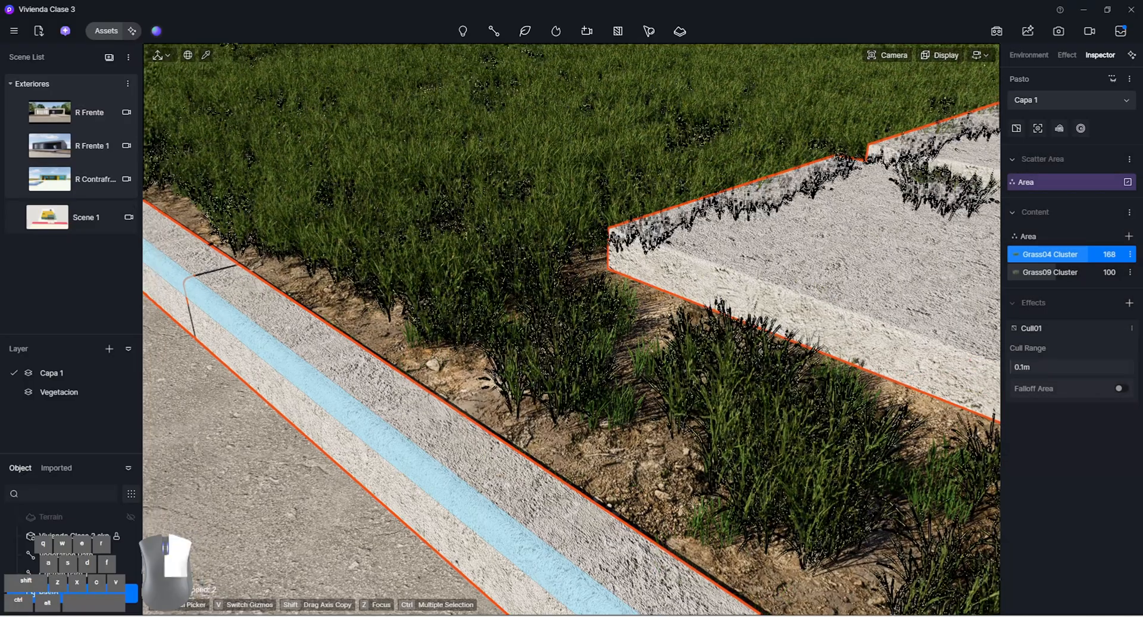
Set the Cull01 effect's cull range to 0.05 m so the grass sits closer to the curb
right_drag(575, 388, 470, 378)
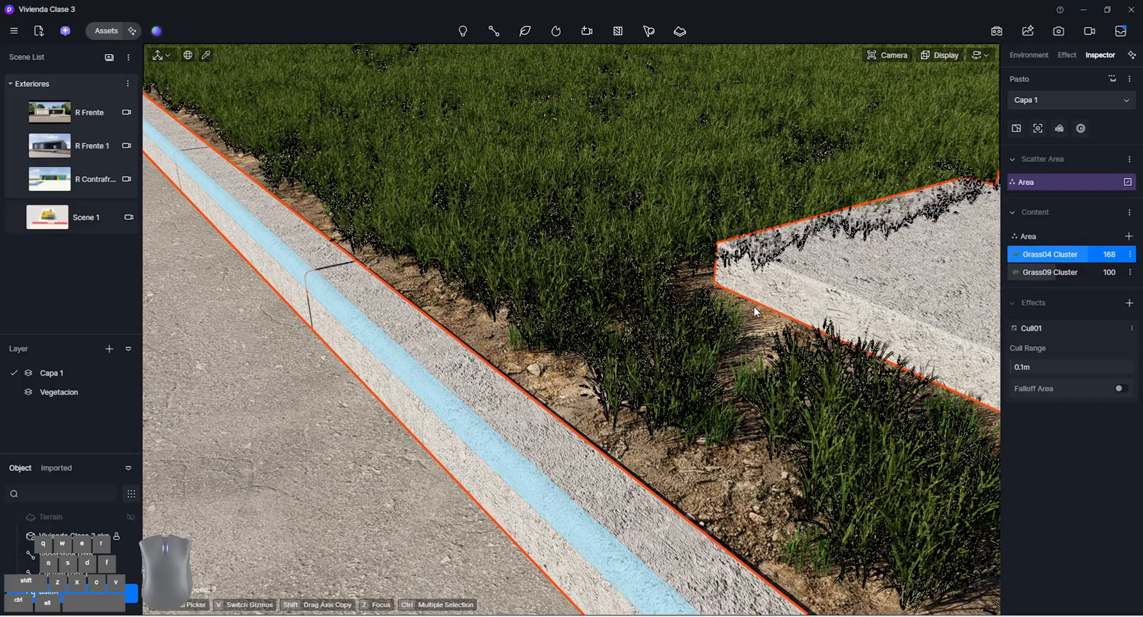
right_drag(727, 317, 444, 168)
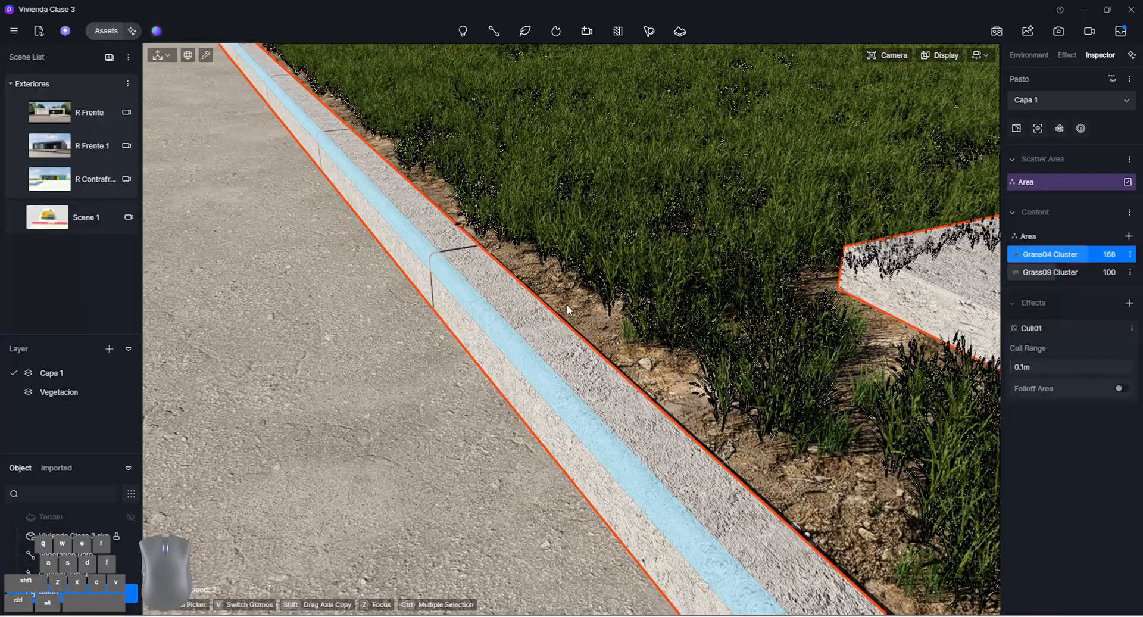
click(1021, 366)
text(0.)
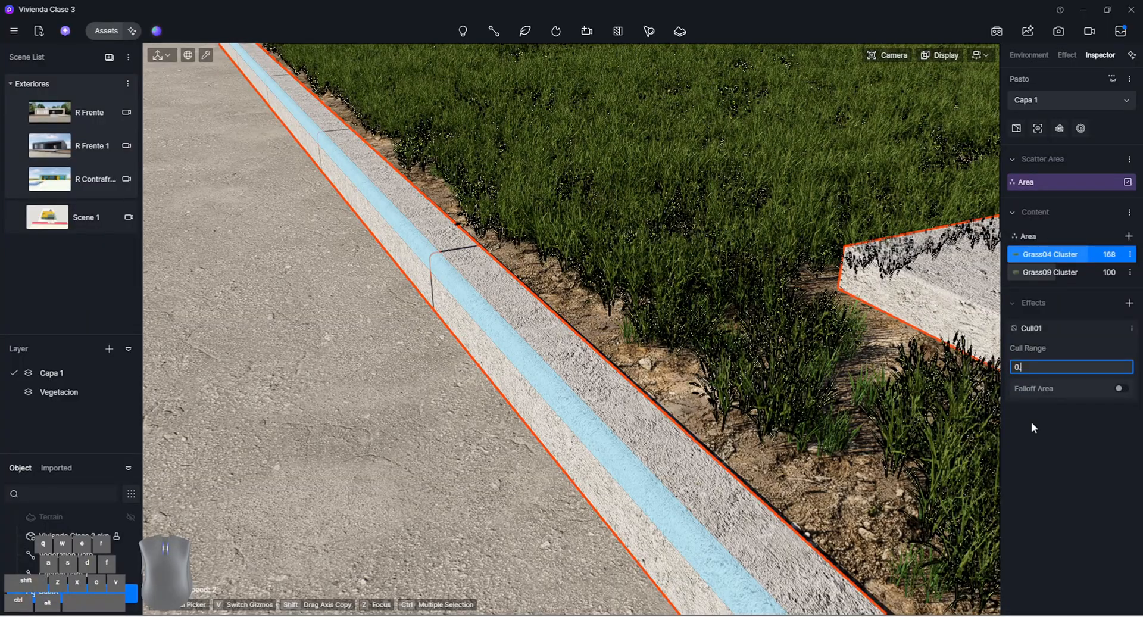
text(05)
key(Return)
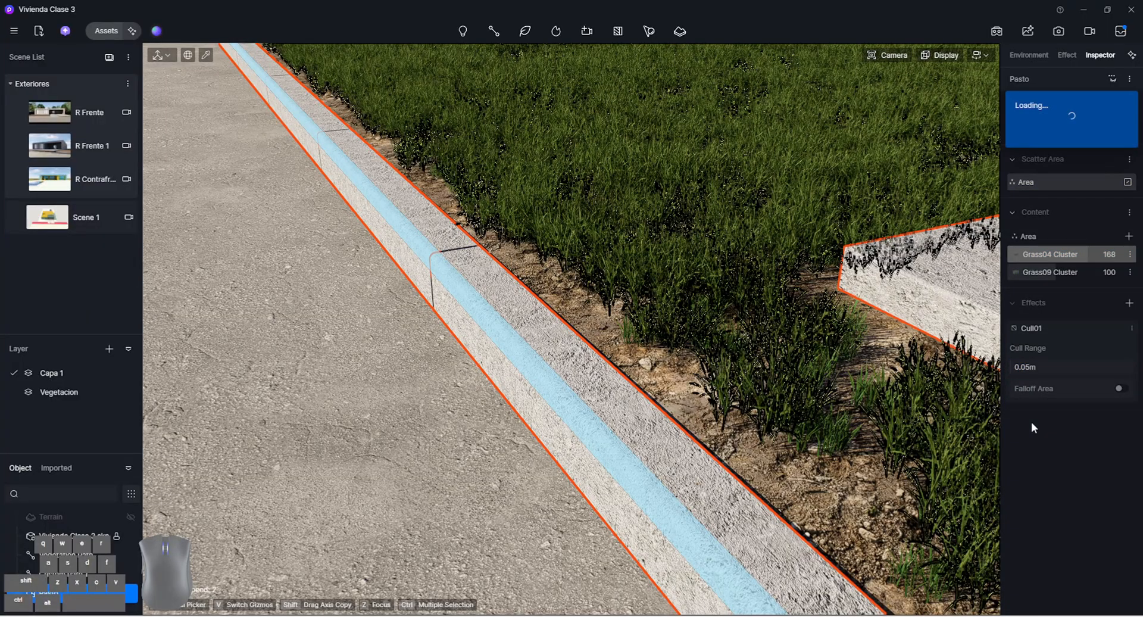
Check the grass along the curb, reselect the Pasto scatter and enable the Cull01 falloff area with a distance of 1 m
right_drag(836, 413, 586, 344)
click(586, 344)
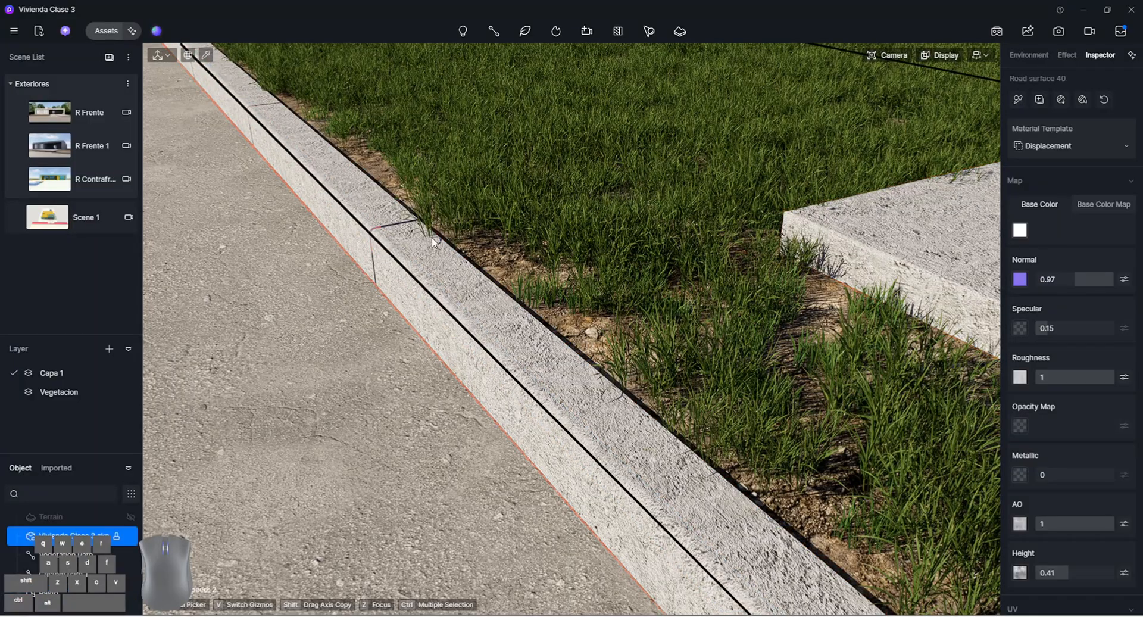
click(778, 425)
click(758, 381)
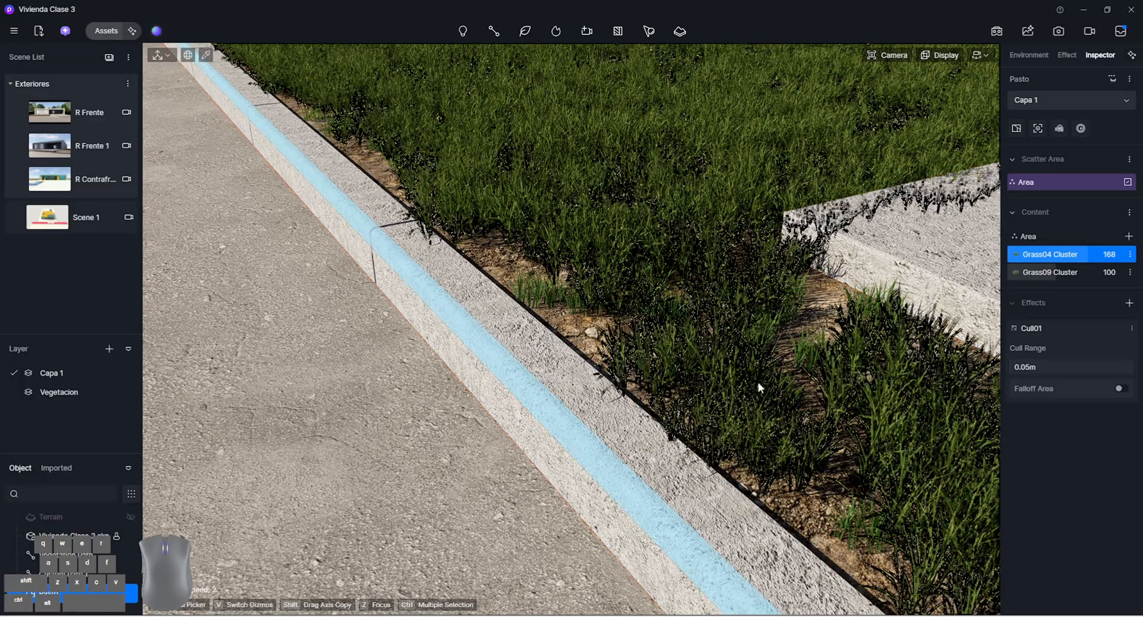
click(1120, 390)
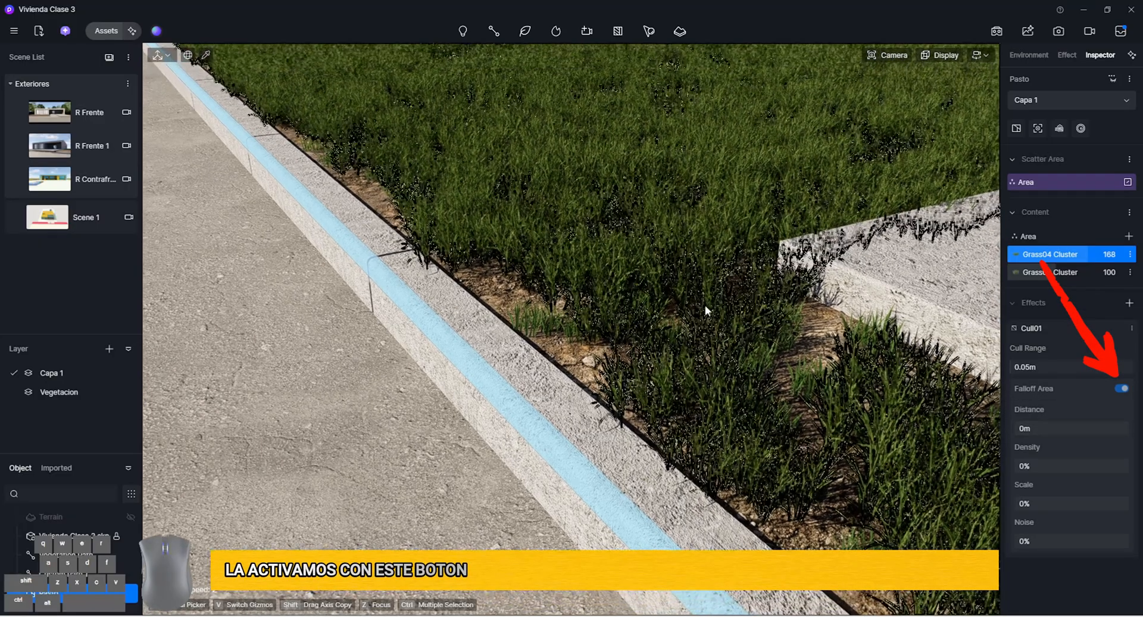
click(1049, 426)
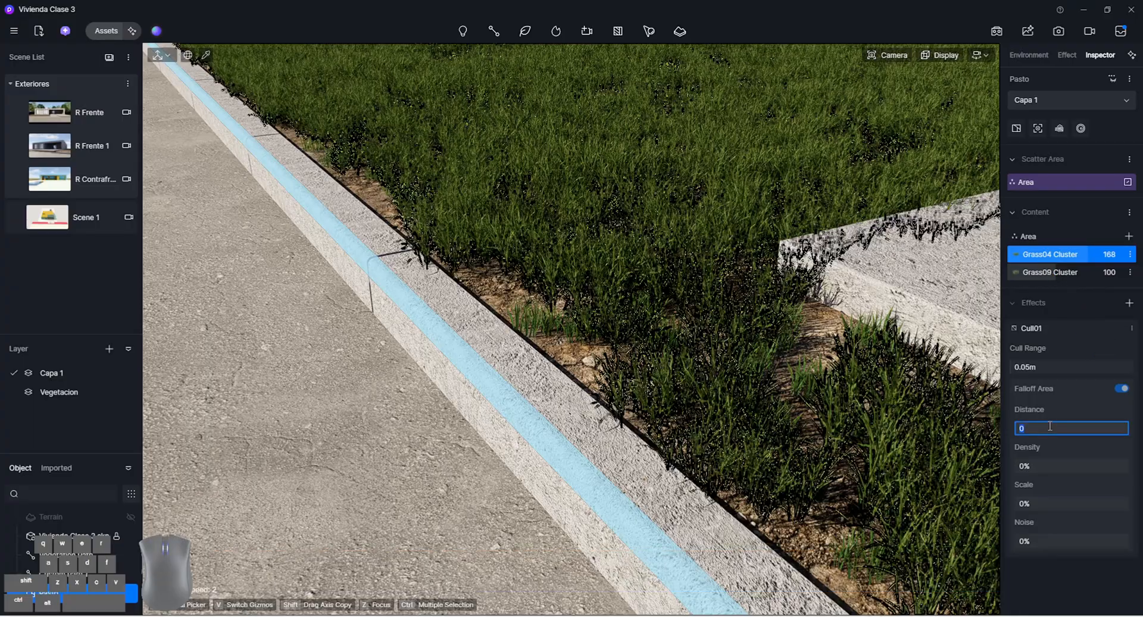
key(Return)
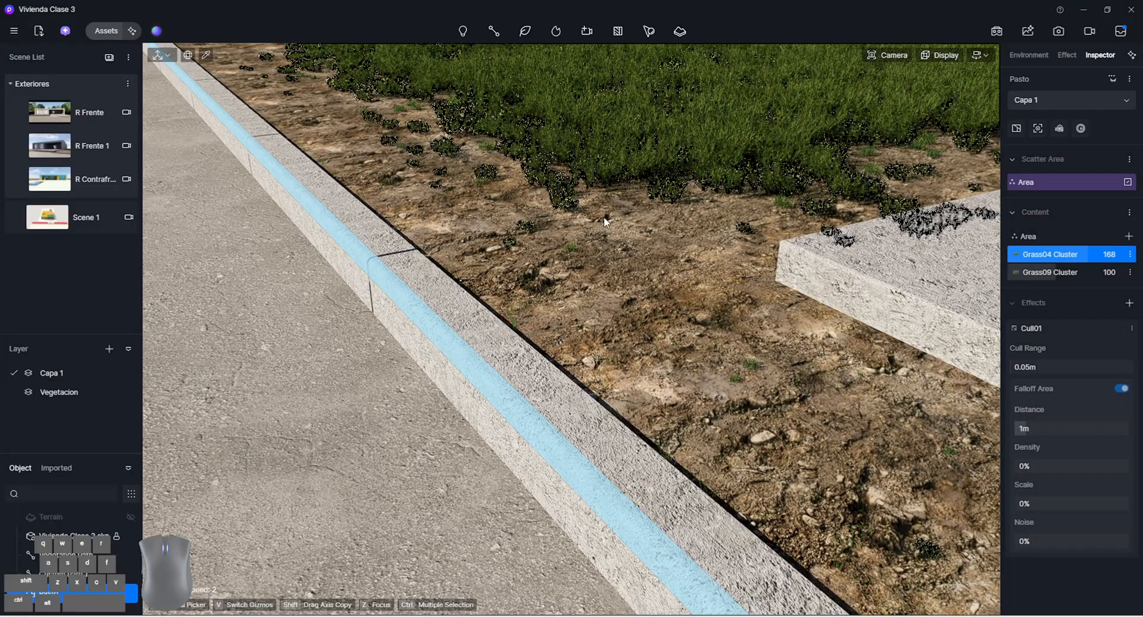
right_drag(478, 283, 484, 233)
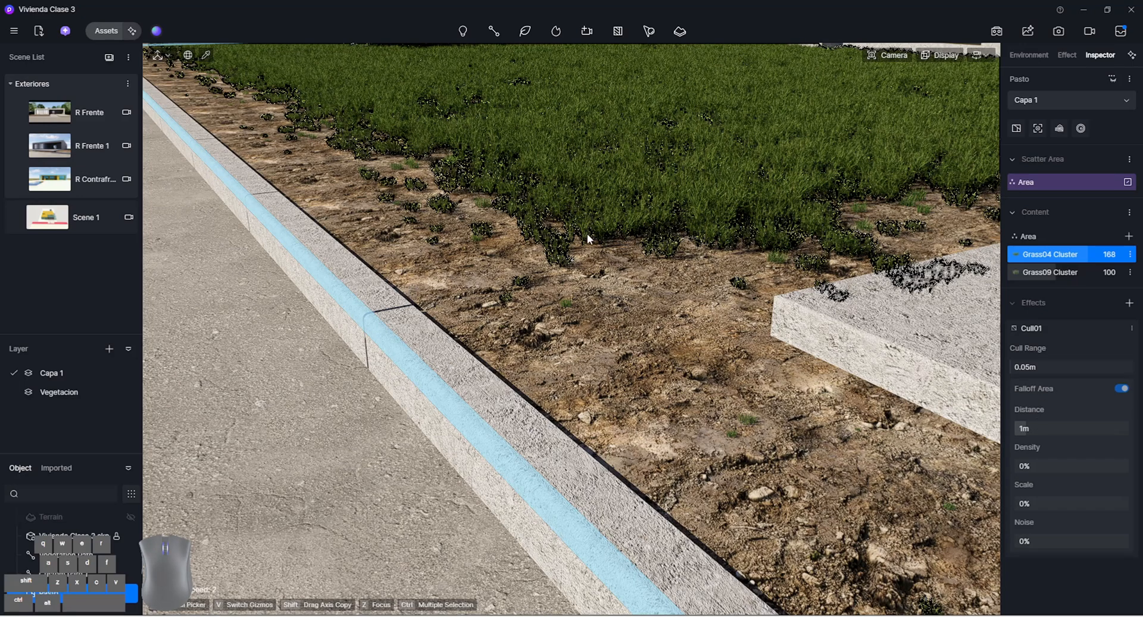
Set the Cull01 falloff area's density to 89.1%, scale to 70% and noise to 0%
drag(1019, 466, 1129, 481)
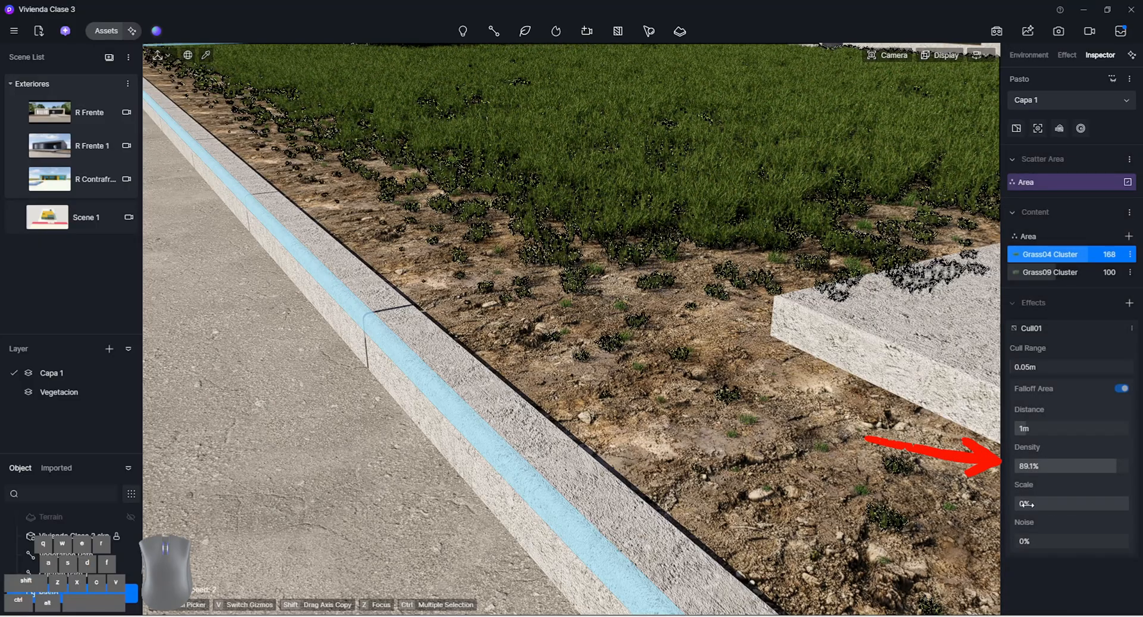
mouse_move(1025, 503)
mouse_down()
mouse_move(1117, 503)
mouse_move(1141, 517)
mouse_up()
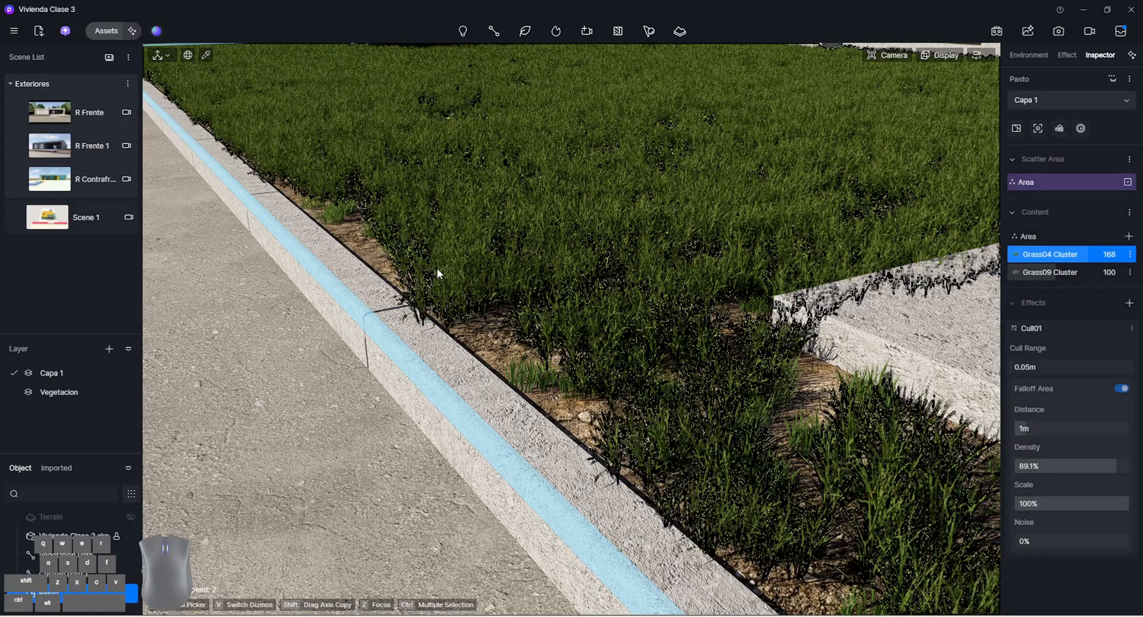
drag(1088, 503, 955, 500)
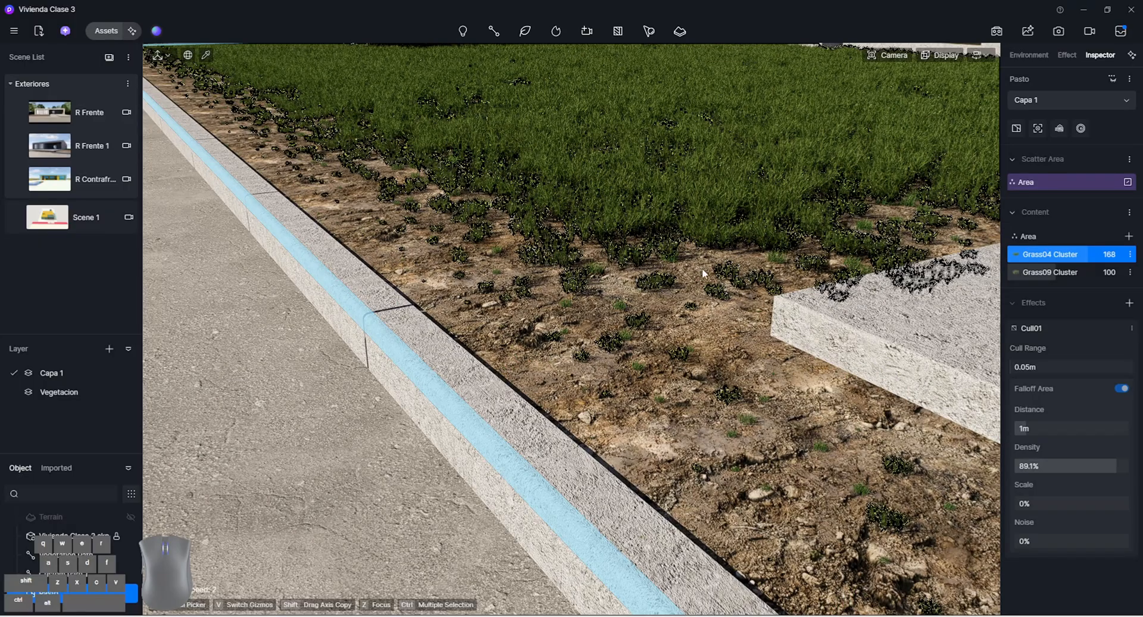
drag(1038, 501, 1088, 504)
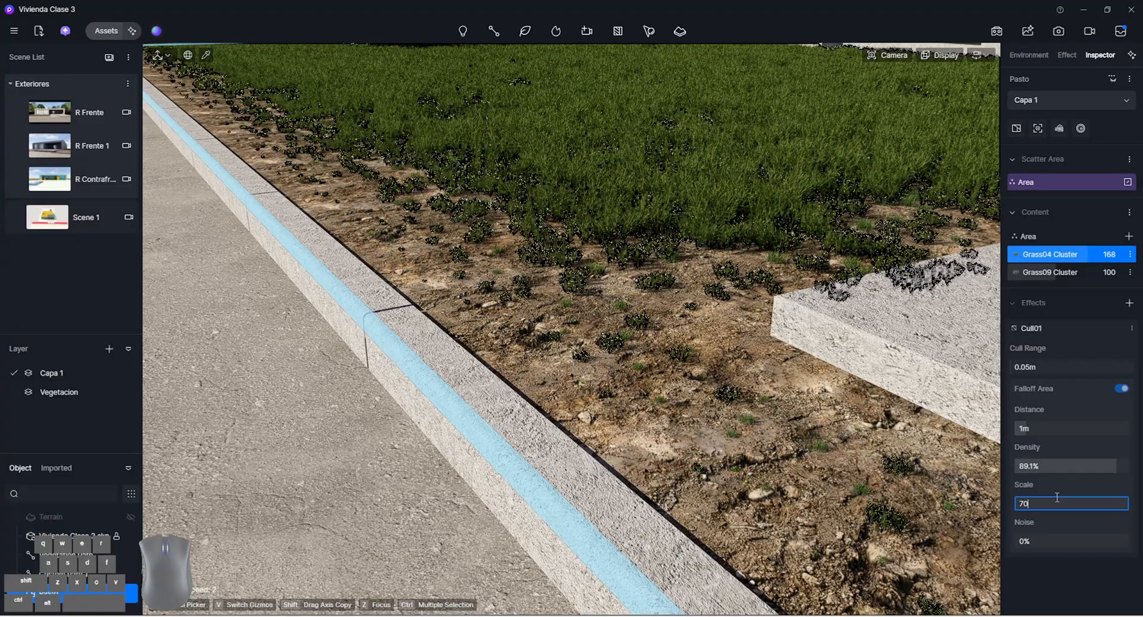
key(Return)
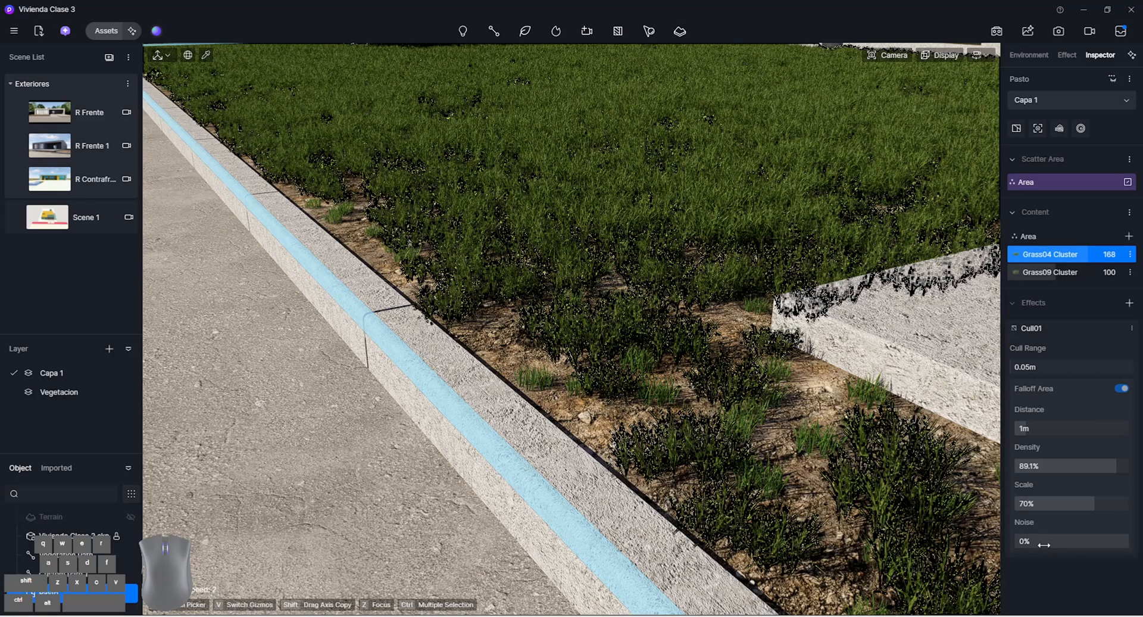
drag(1019, 540, 1113, 554)
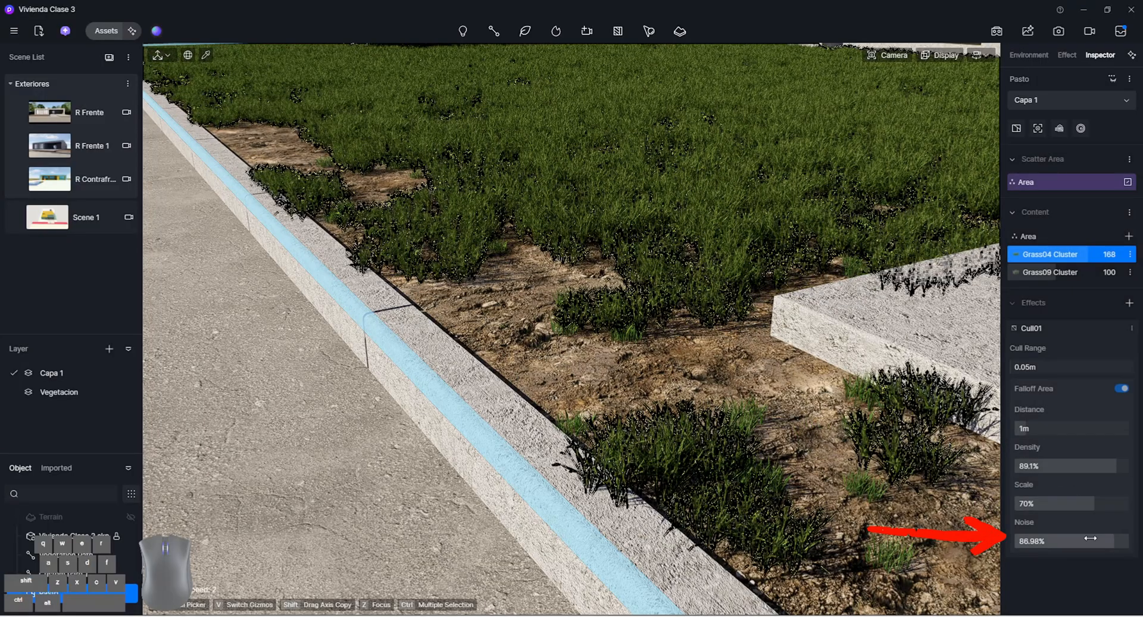
drag(1089, 539, 925, 539)
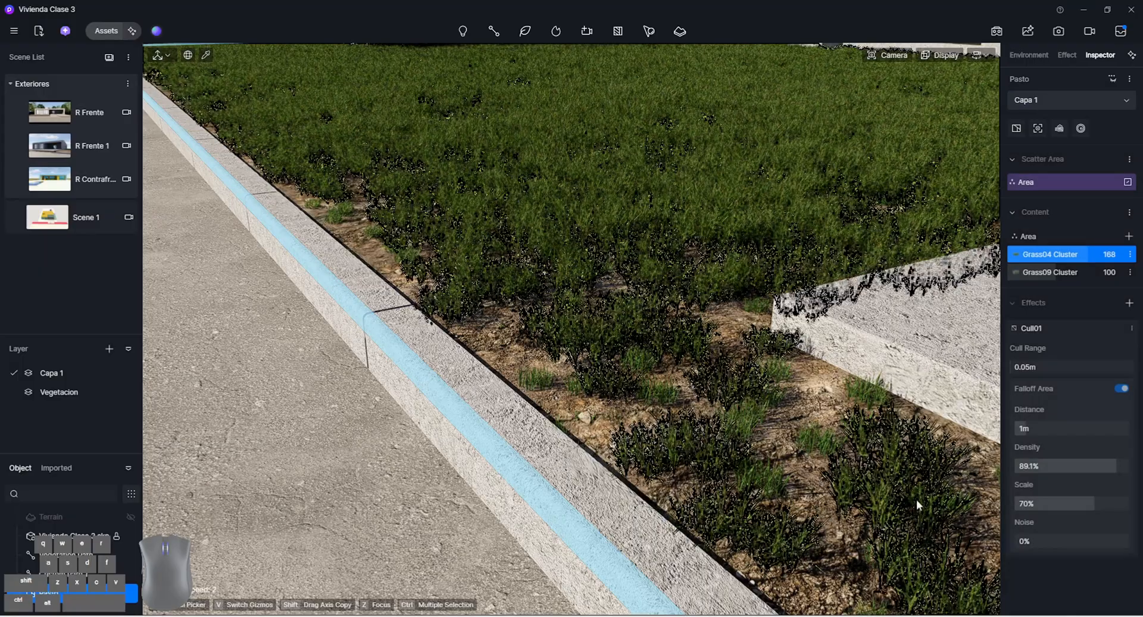
Reduce the Cull01 falloff distance to 0.1 m after trying 0.2 m
click(1078, 426)
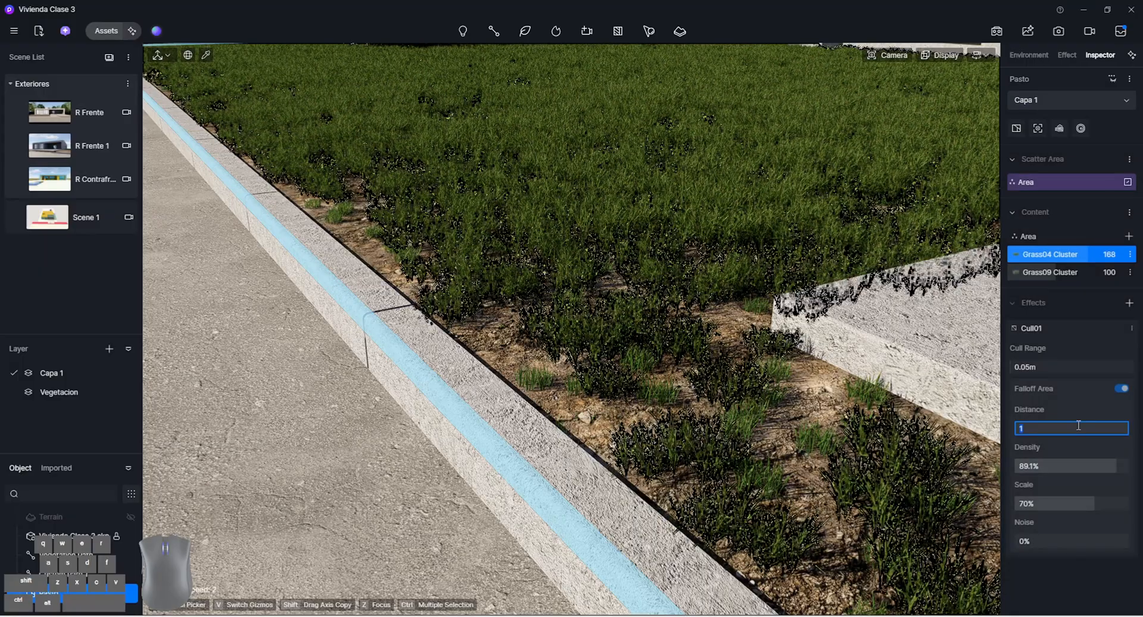
text(.2)
key(Return)
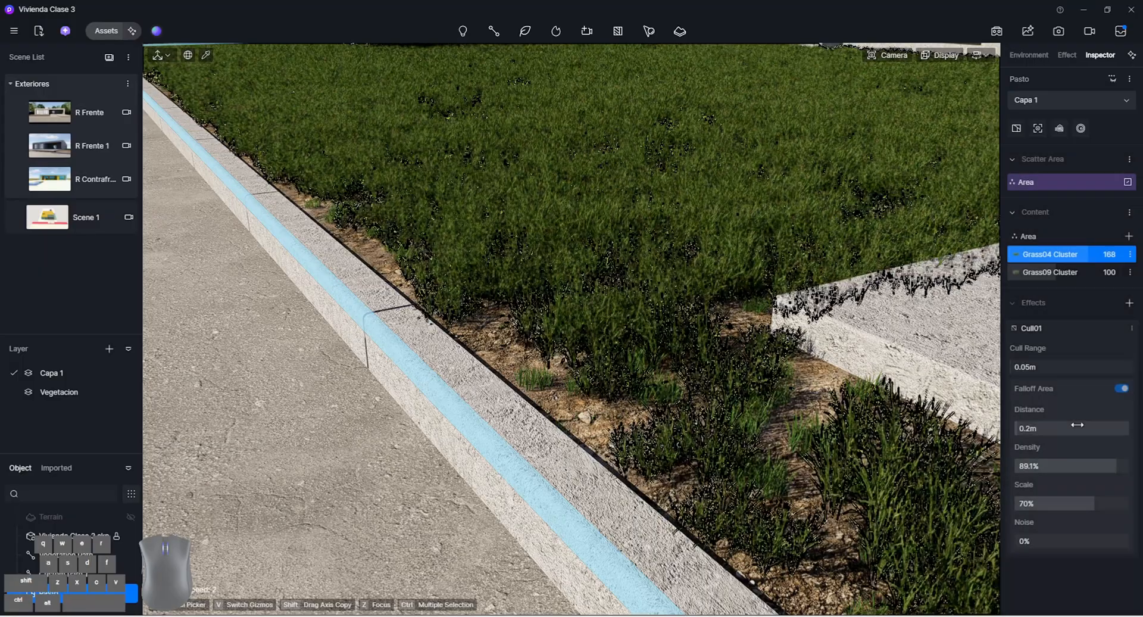
click(1078, 426)
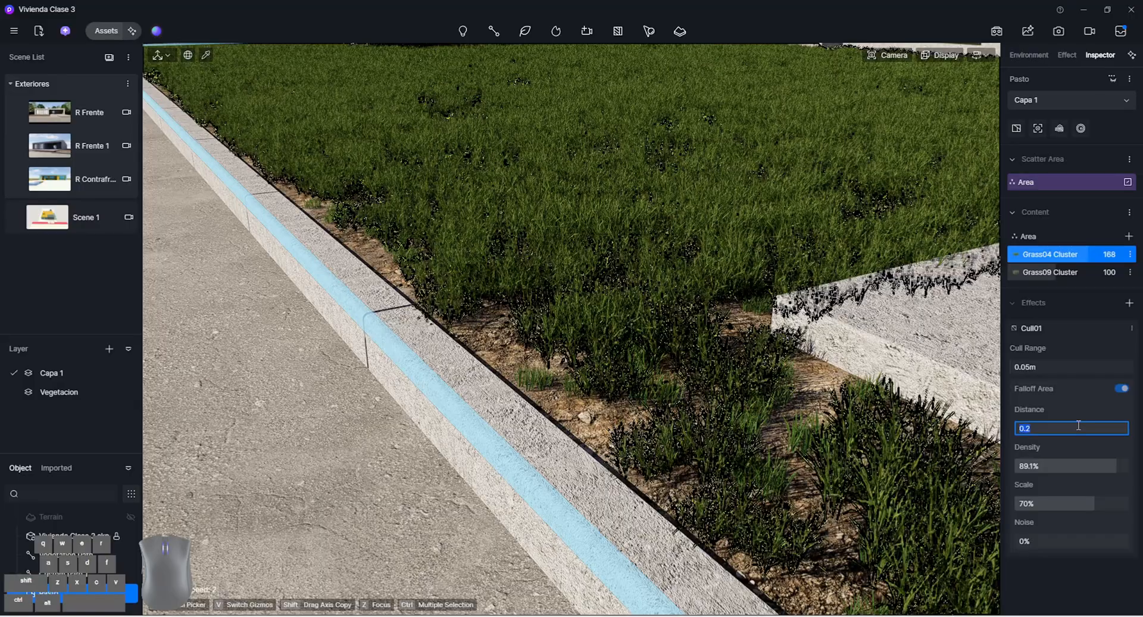
text(.1)
key(Return)
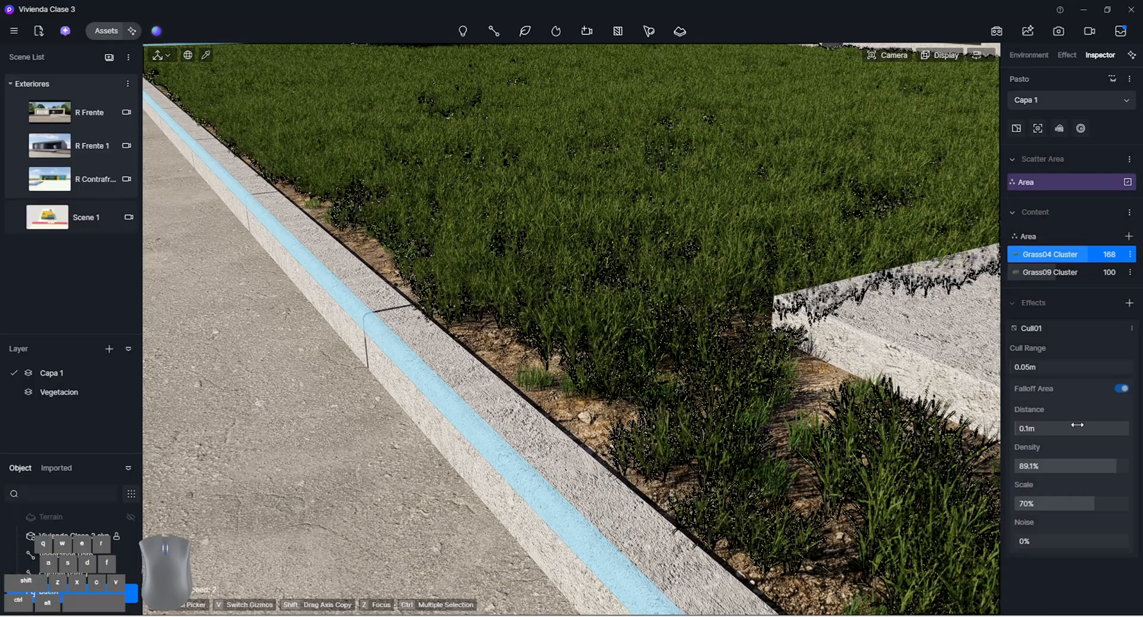
Inspect the culled grass around the curb and entrance slabs, and open the Pasto area's distribution settings
click(774, 436)
scroll(577, 357, down, 8)
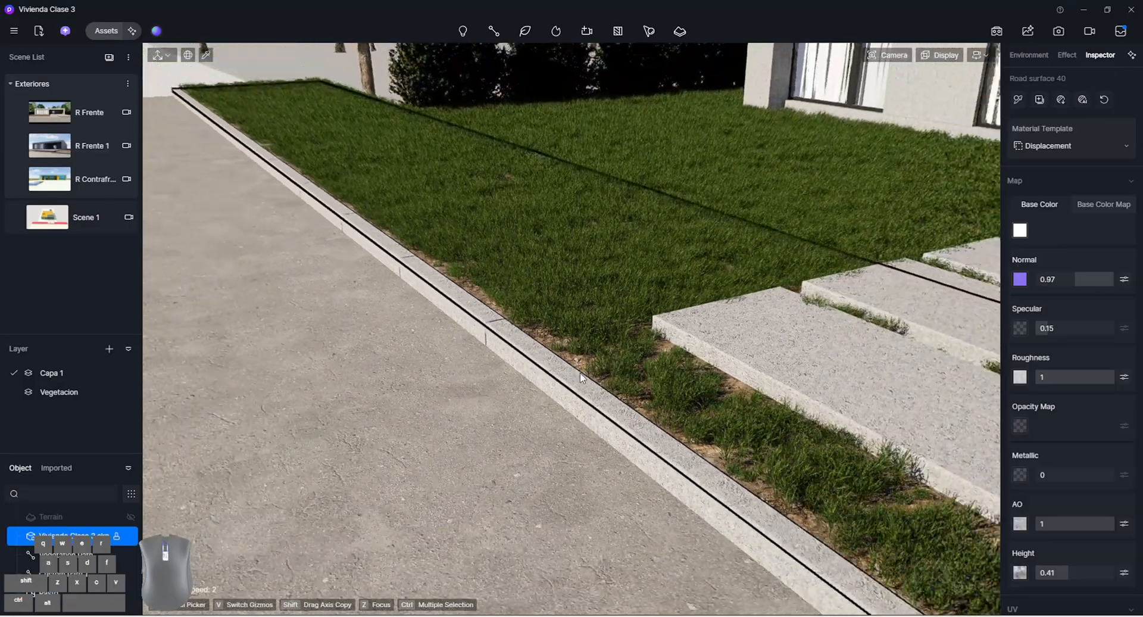
right_drag(509, 384, 641, 410)
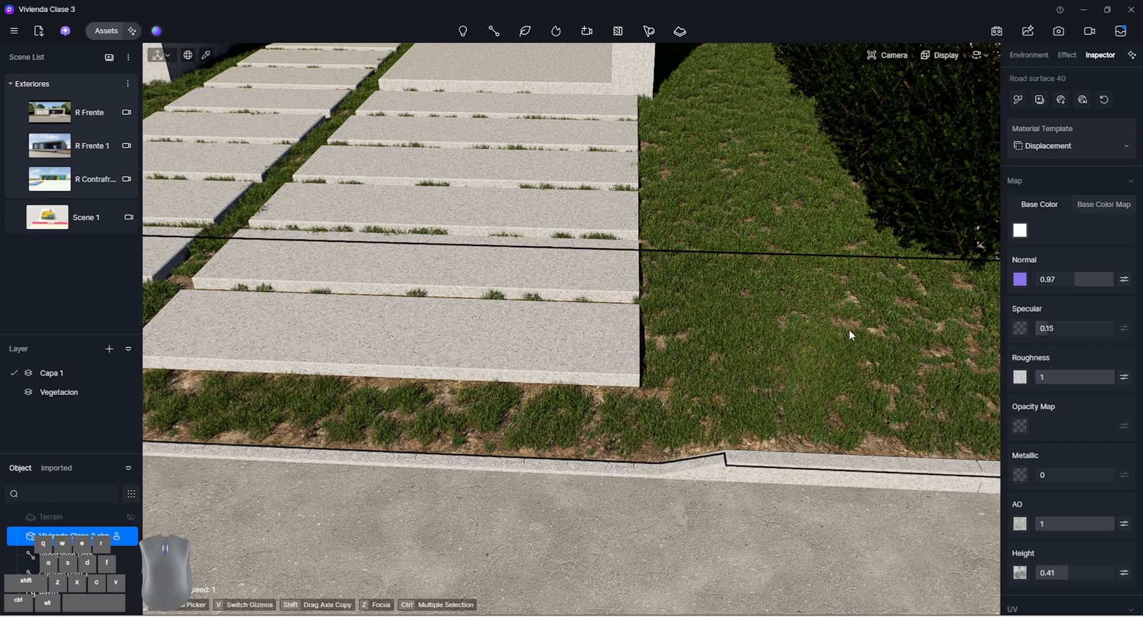
click(748, 230)
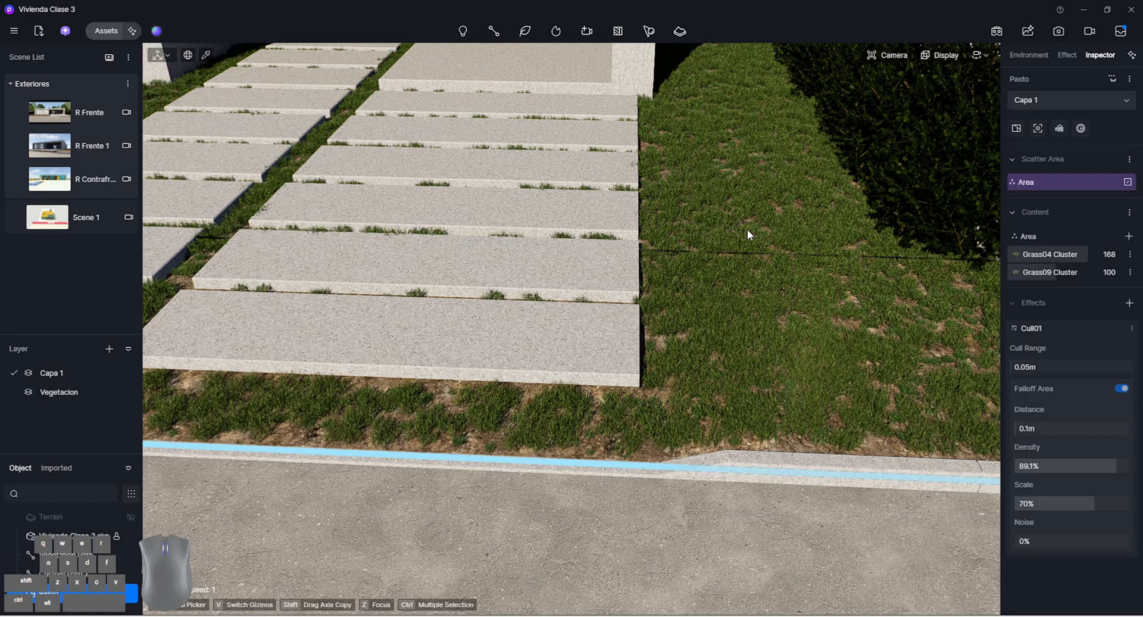
click(1022, 235)
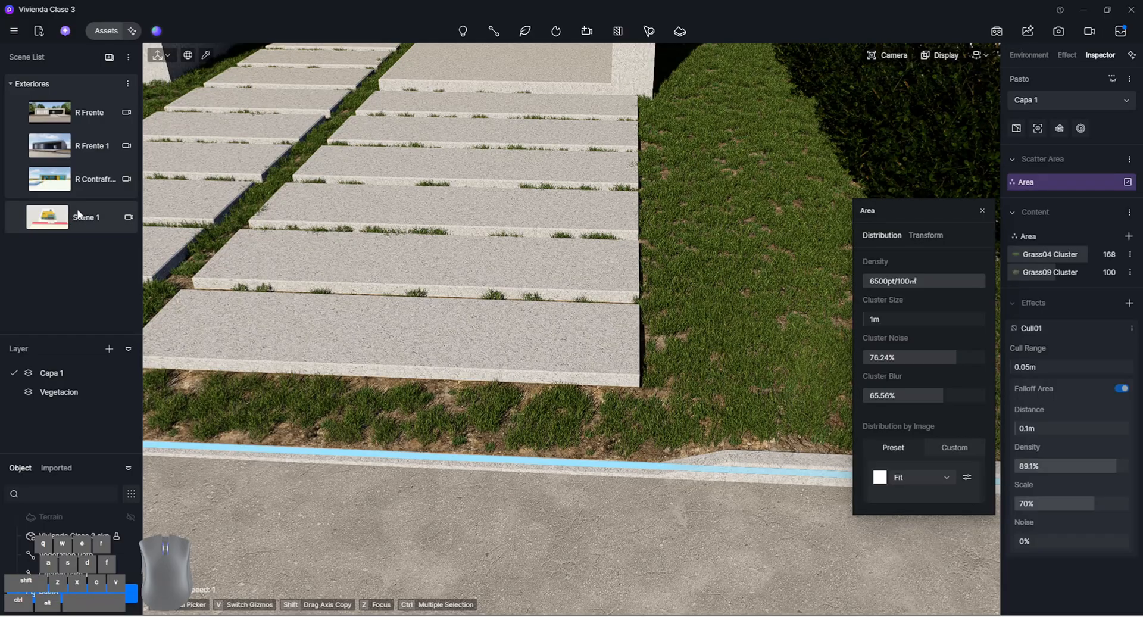
Return the camera to the R Frente scene and deselect the Pasto scatter
click(74, 116)
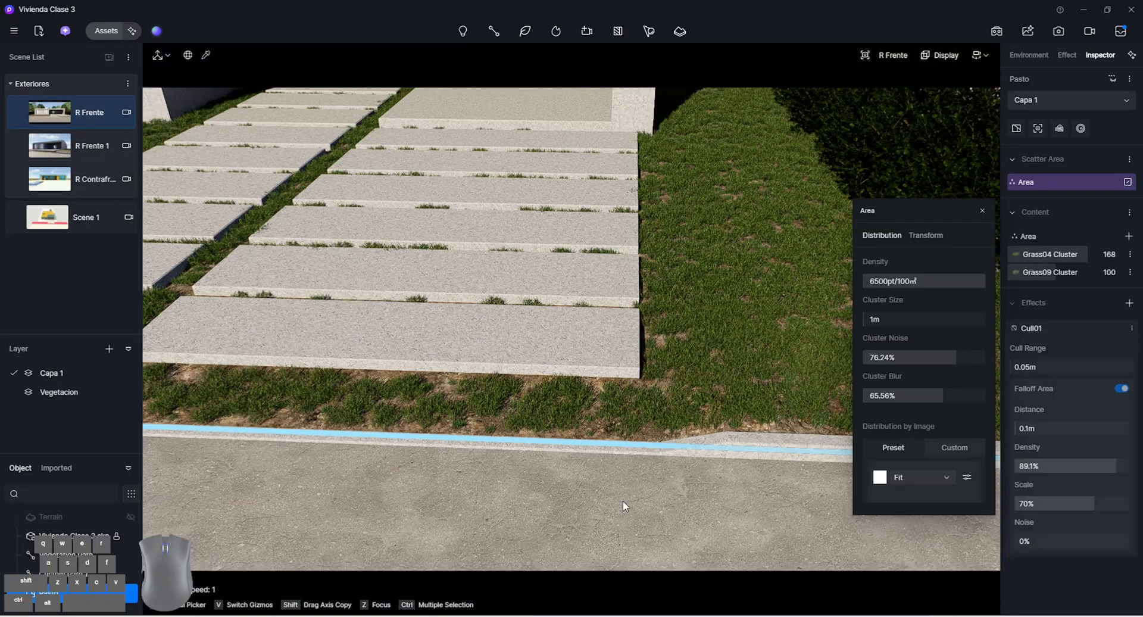
key(F8)
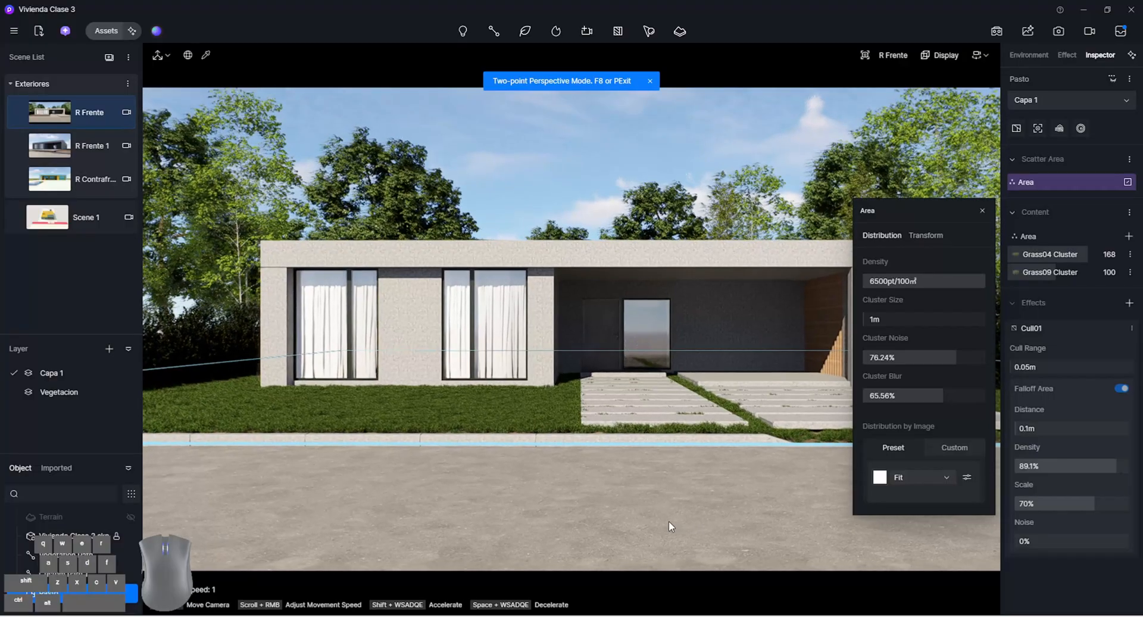
click(669, 520)
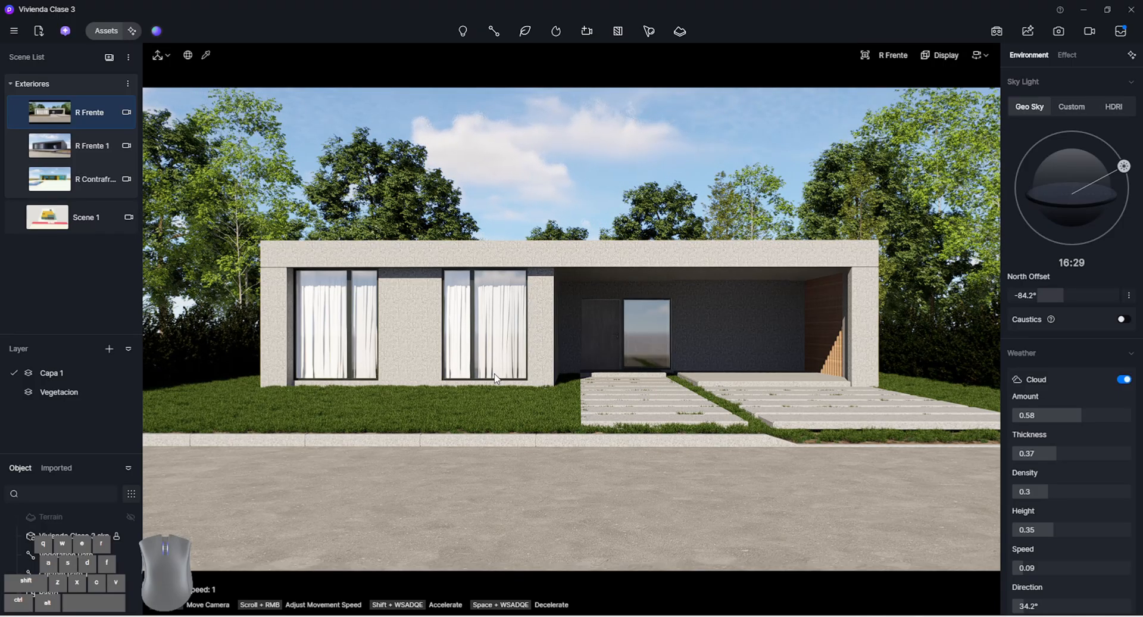
Open the online model library, clear the "grass" search and show the Nature category
click(106, 30)
click(30, 49)
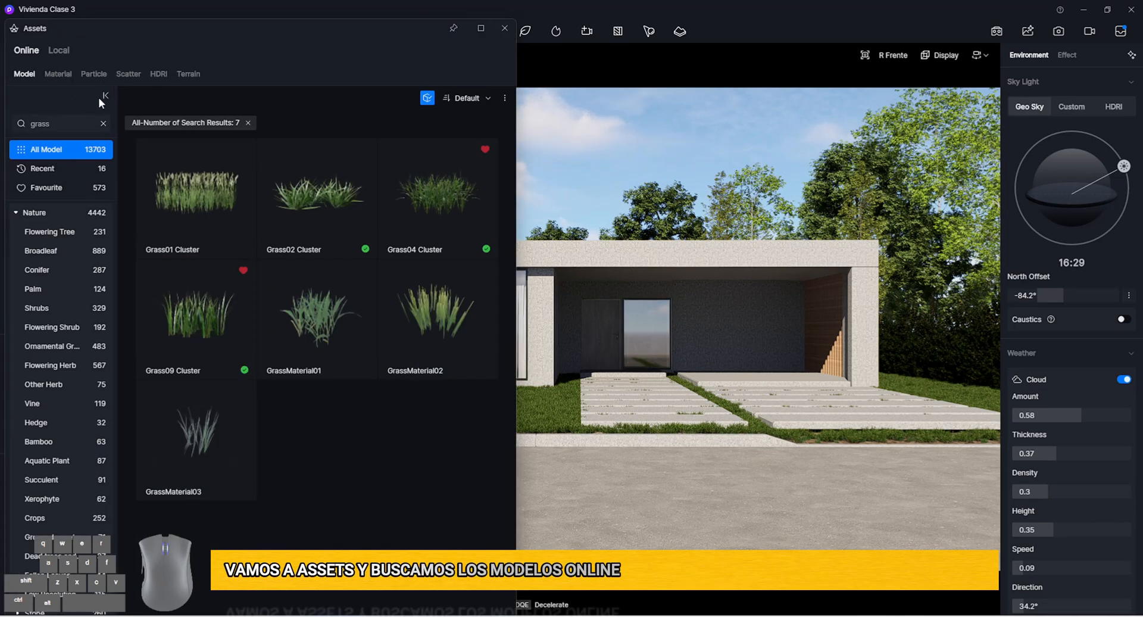
click(426, 98)
click(64, 212)
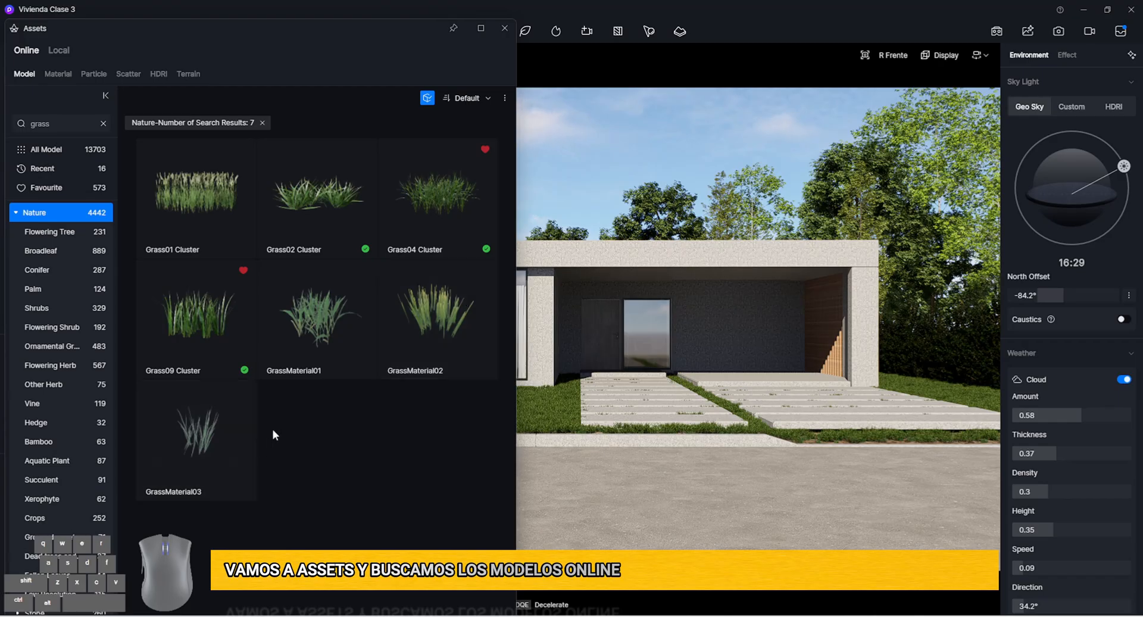
click(262, 122)
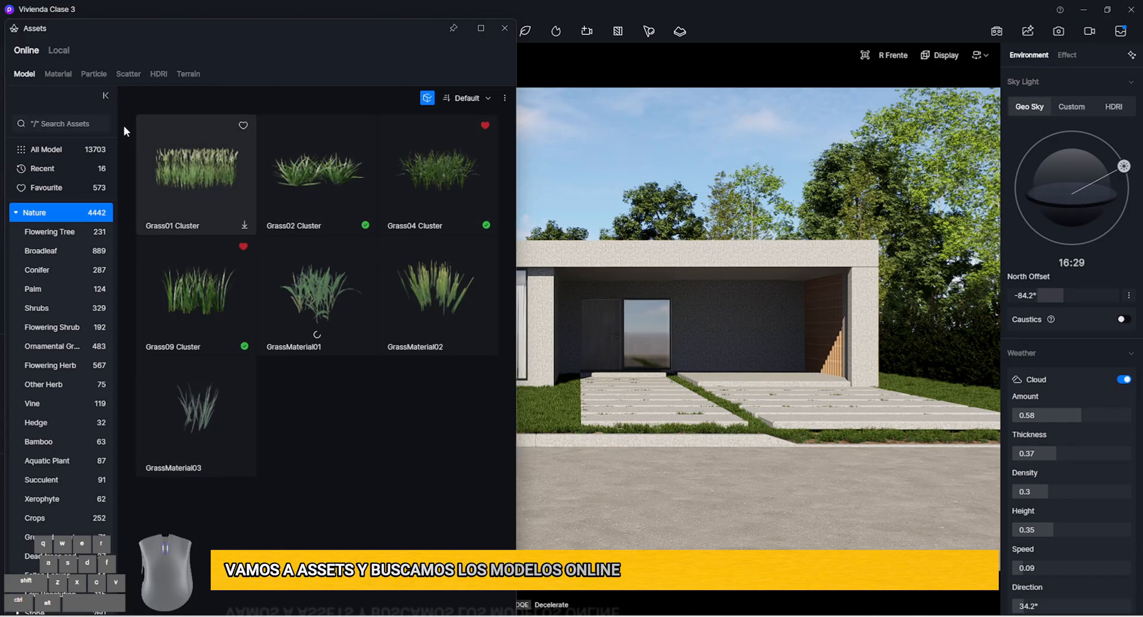
click(72, 232)
click(60, 211)
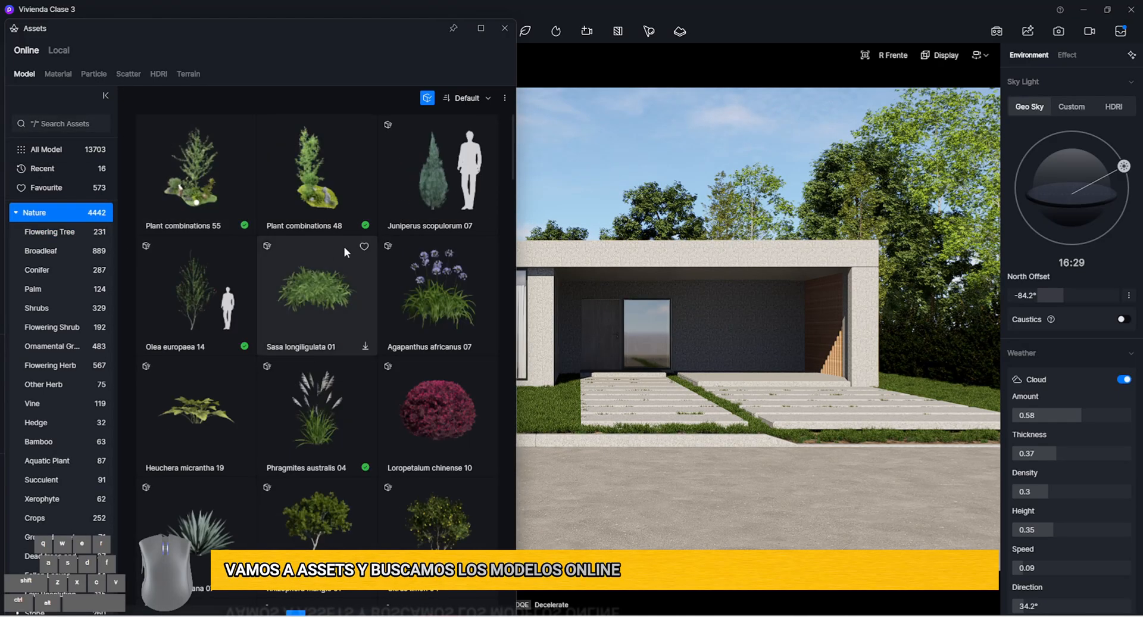
Place a Perovskia atriplicifolia 05 from the Flowering Herb models on the lawn beside the garage's outer wall
scroll(347, 245, down, 5)
scroll(424, 286, down, 6)
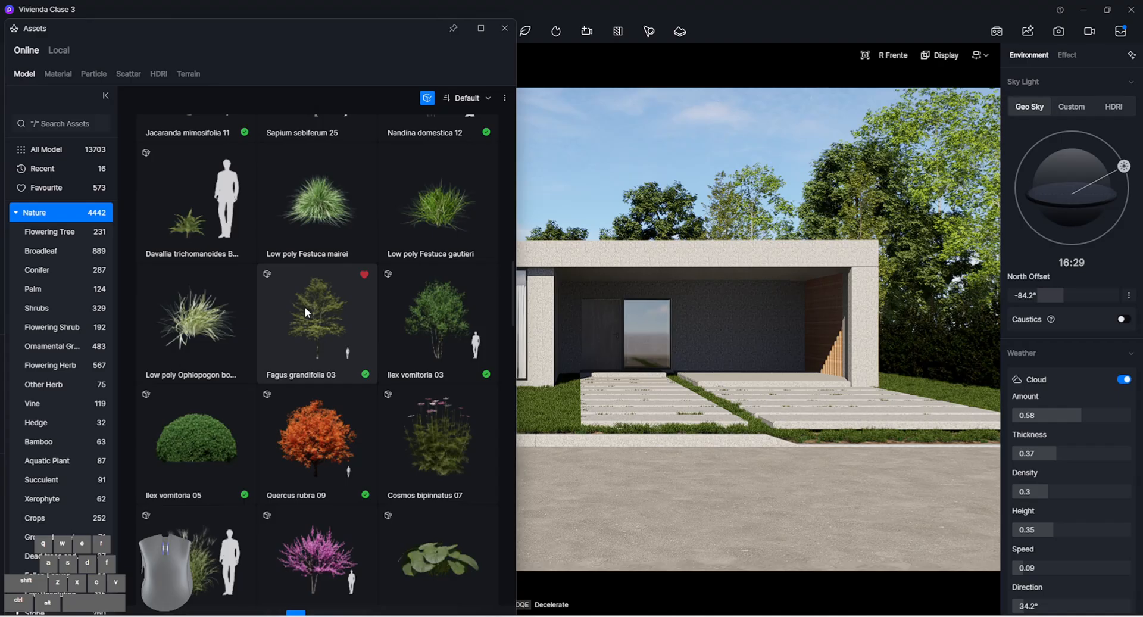
click(70, 350)
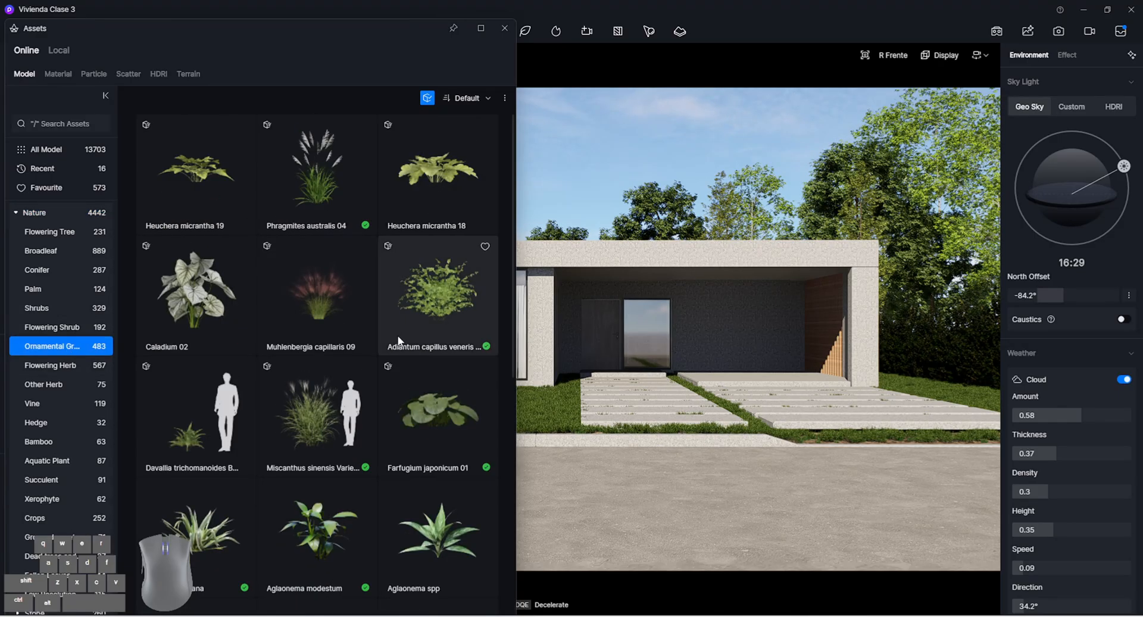
scroll(441, 330, down, 1)
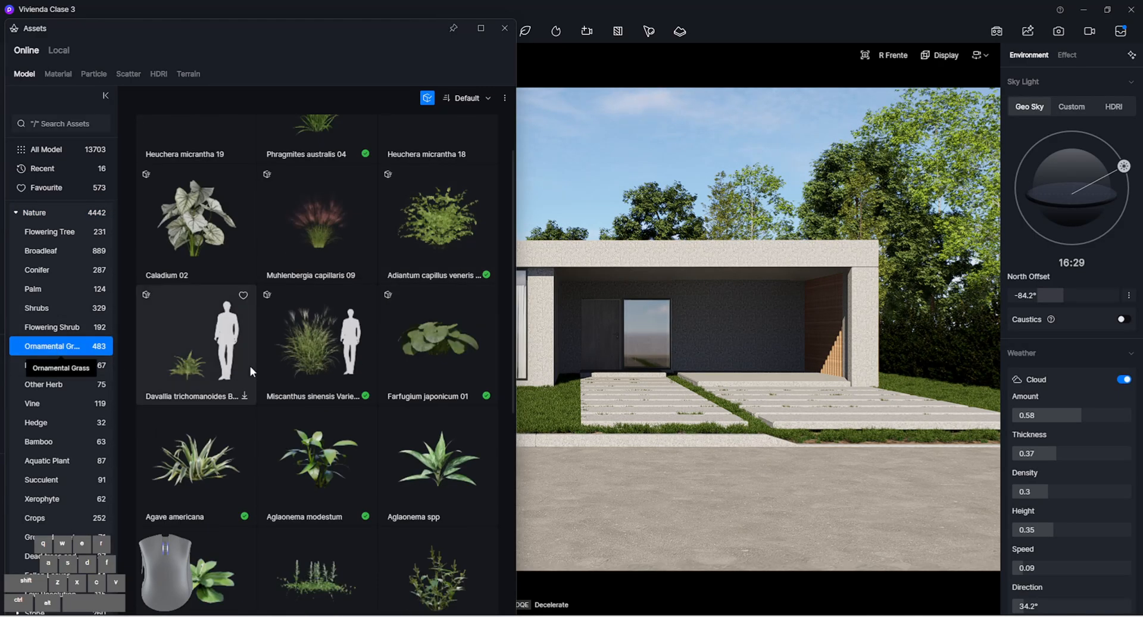
scroll(410, 357, down, 2)
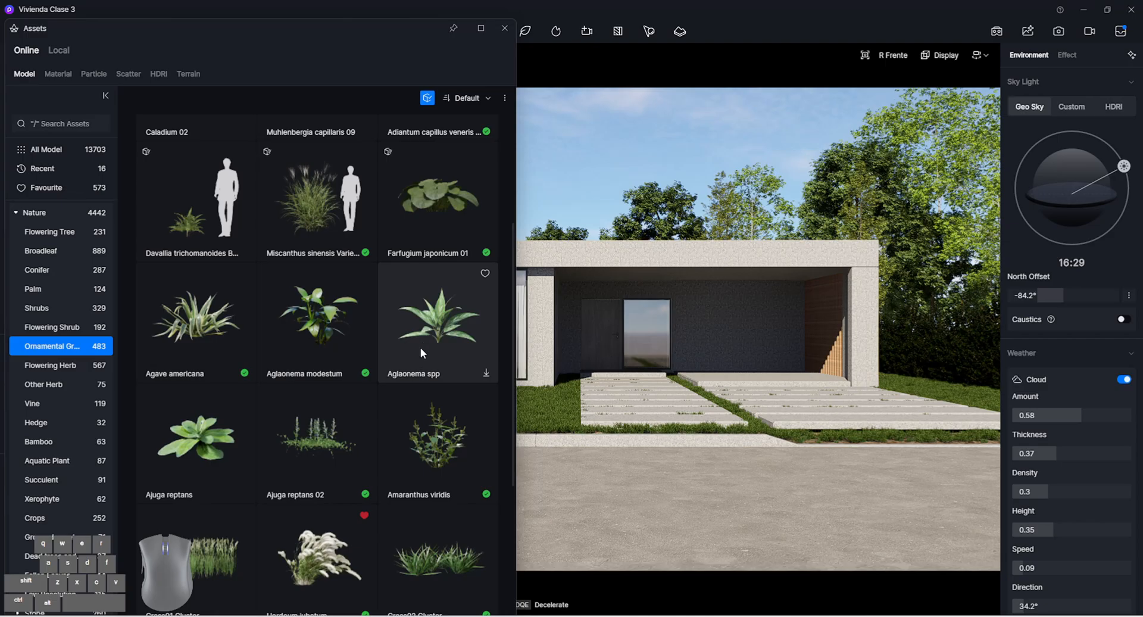
scroll(437, 330, down, 4)
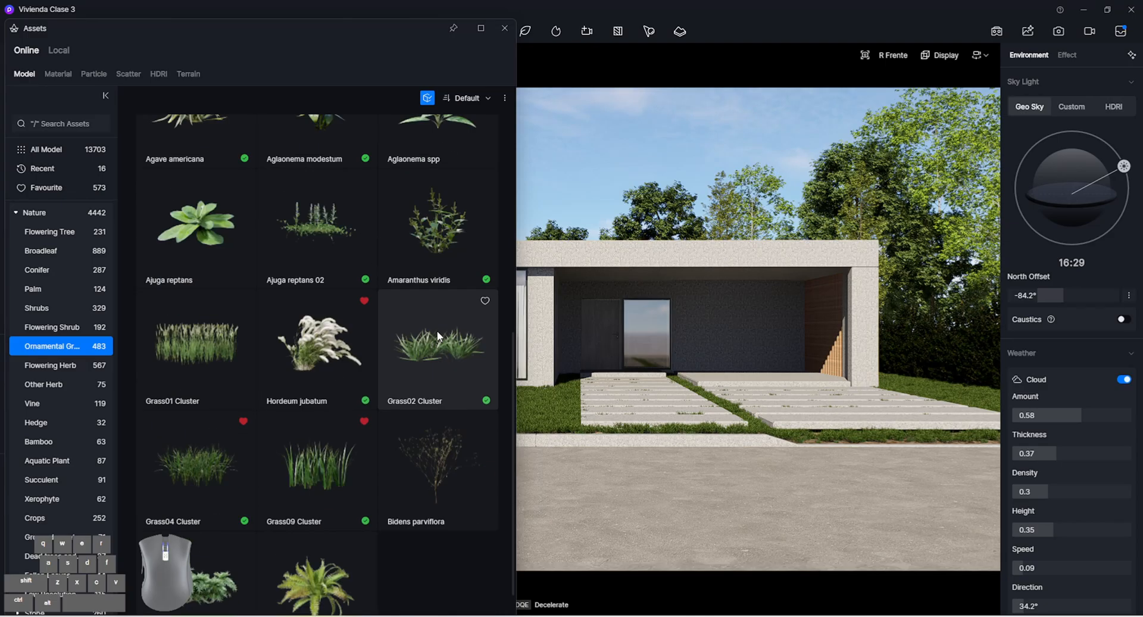
click(50, 364)
scroll(383, 371, down, 5)
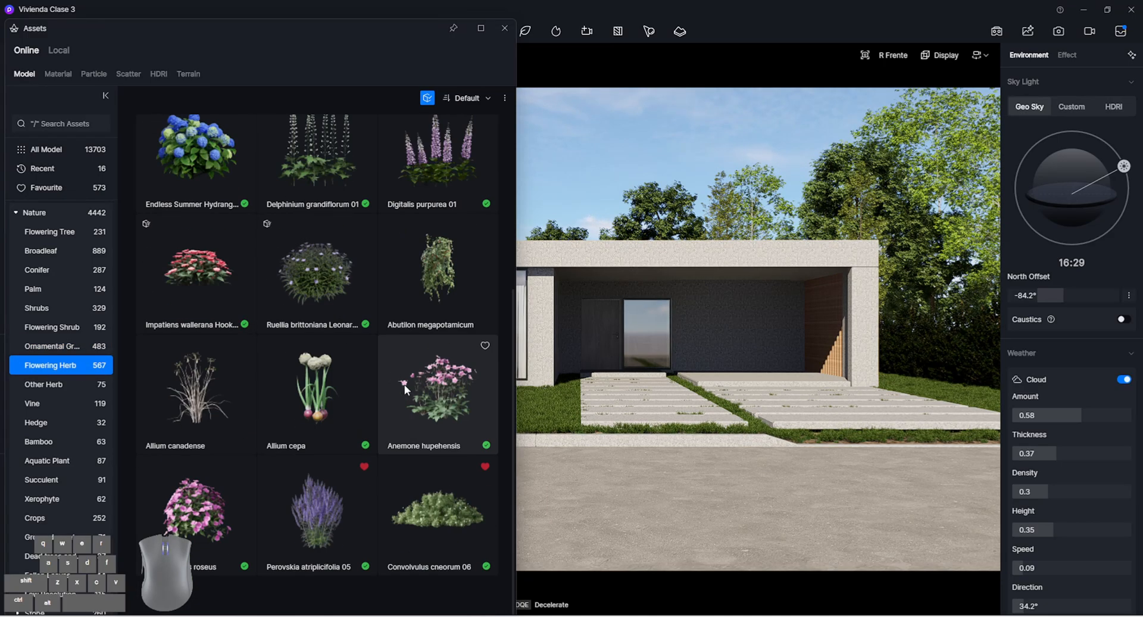
click(302, 526)
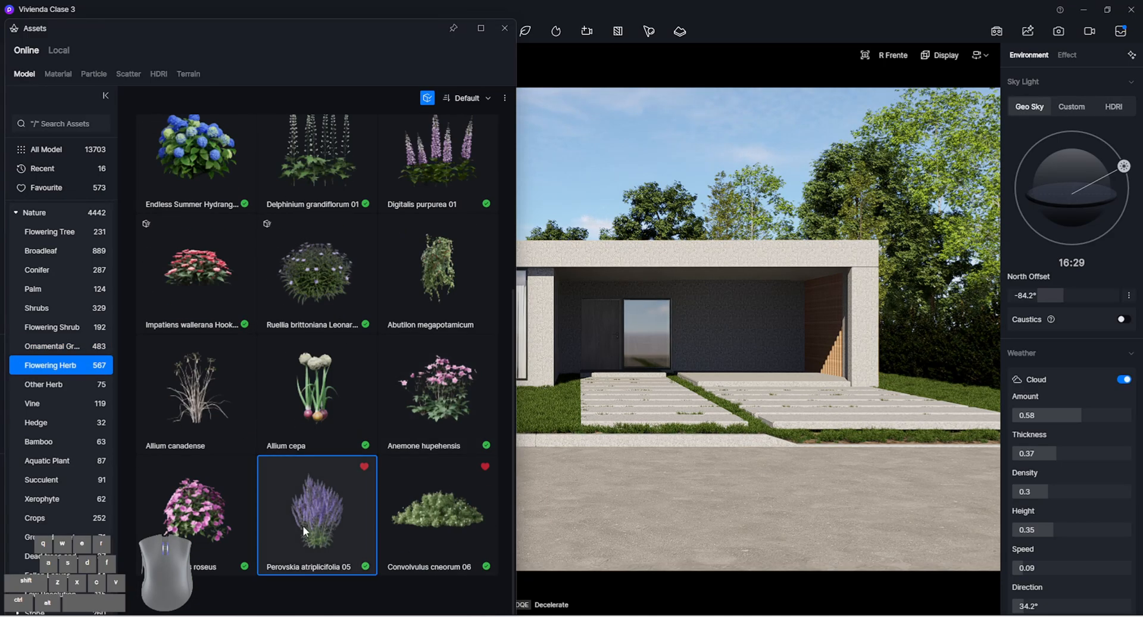
click(892, 394)
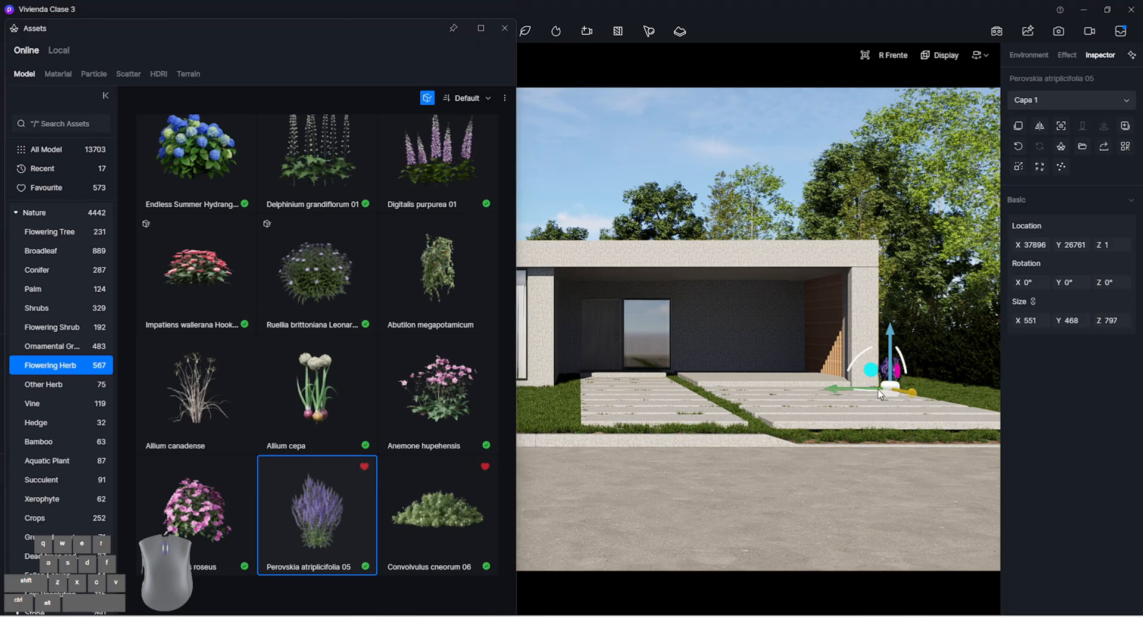
Place an Acrocomia aculeata 02 palm in front of the house and move it to the lawn beyond the bedroom windows
click(67, 291)
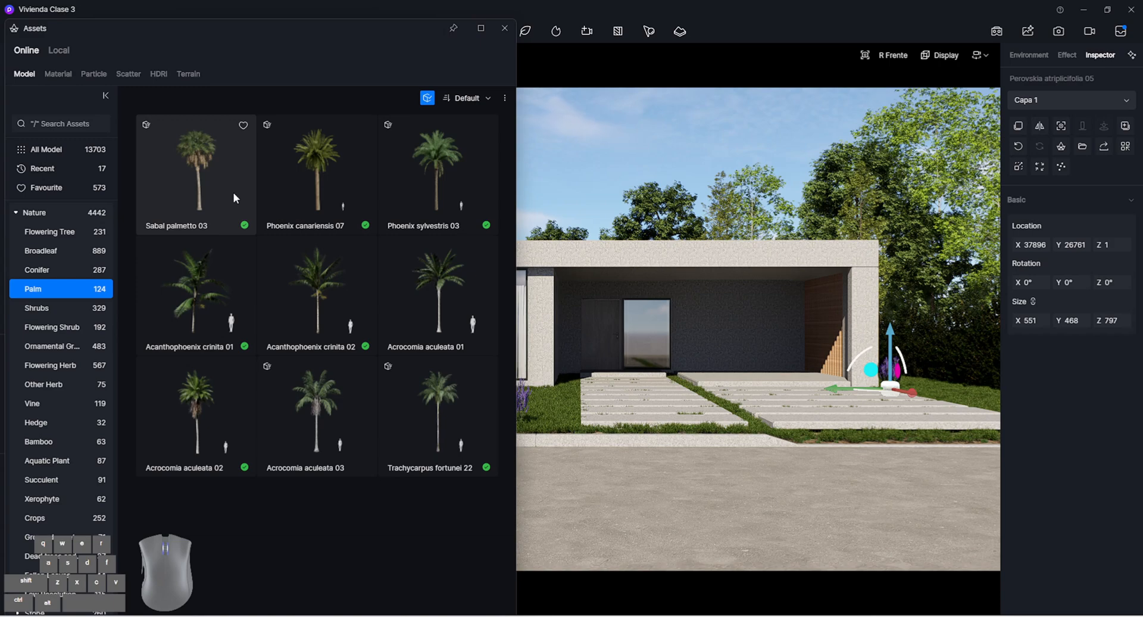
click(191, 402)
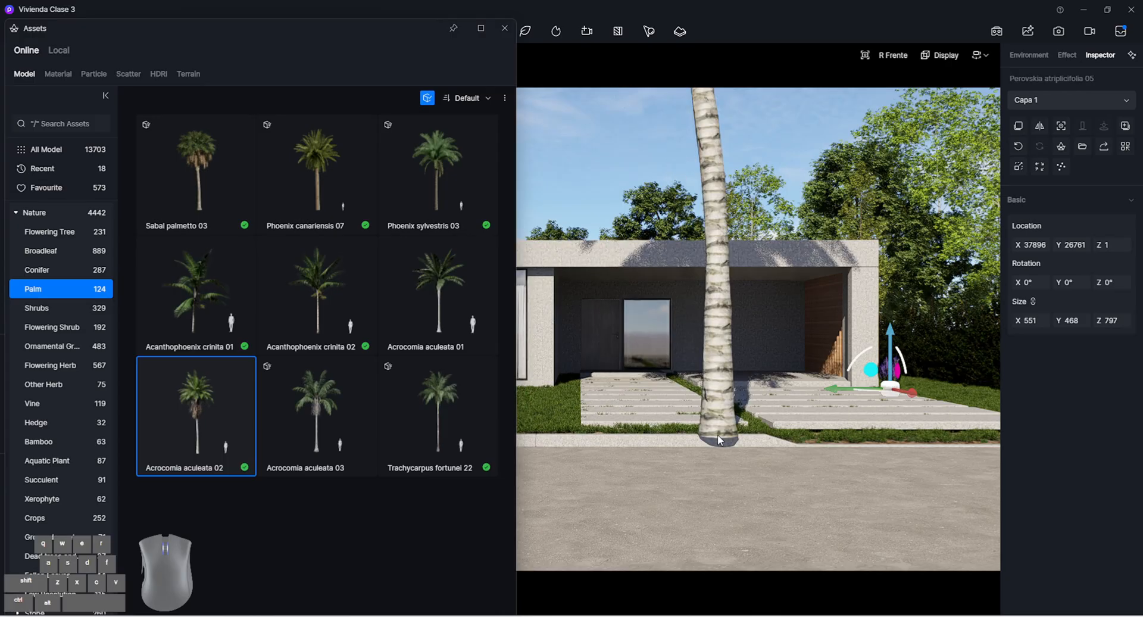
click(554, 413)
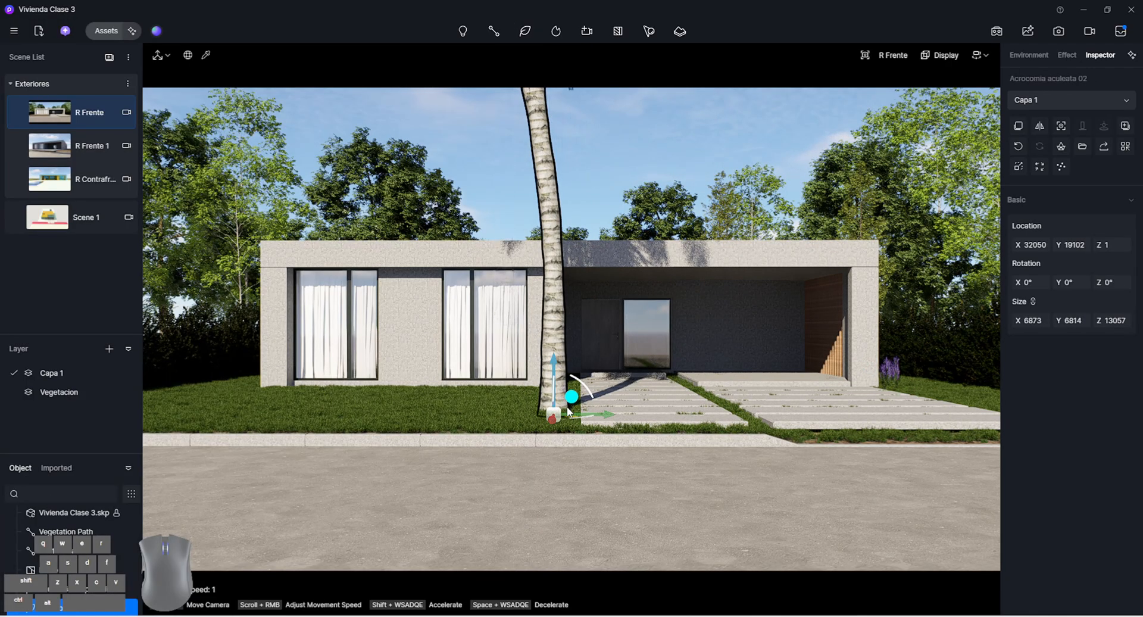
drag(570, 397, 199, 414)
drag(189, 395, 198, 394)
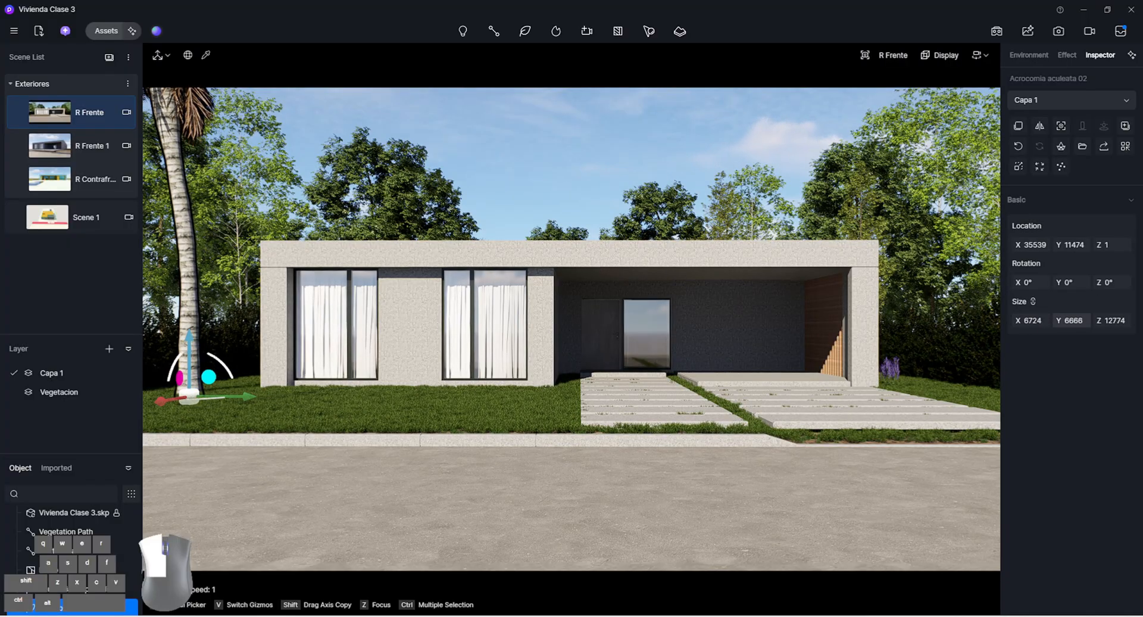
Scale the palm proportionally to a height of 6069 and lower it to Z -3498 so only the crown stays above ground
drag(1072, 320, 1007, 320)
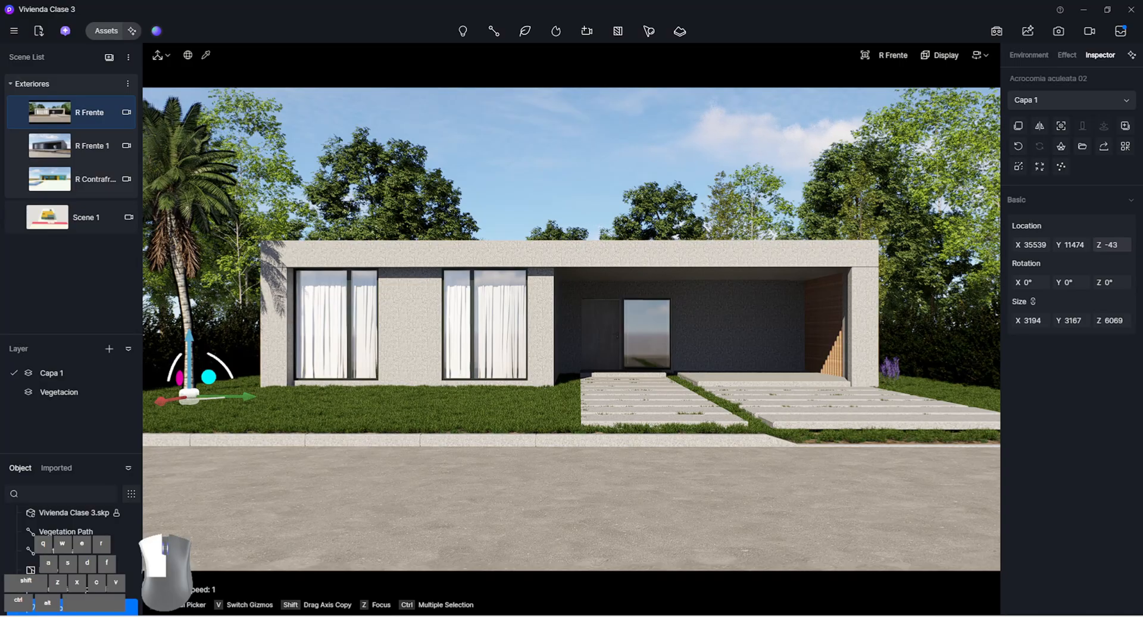
drag(1111, 245, 842, 218)
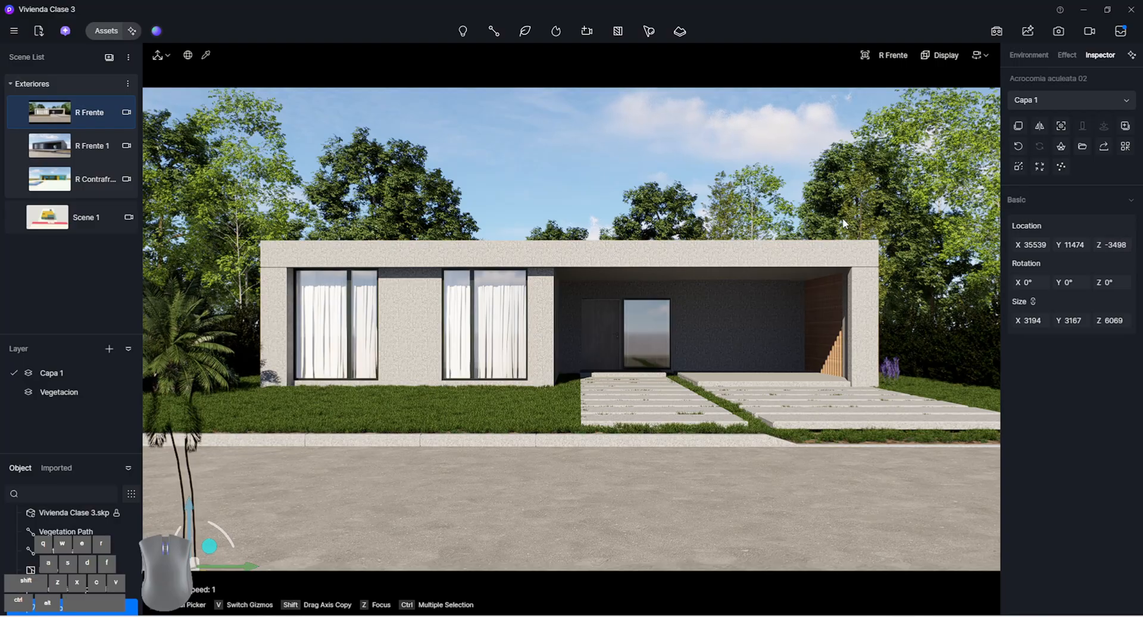
click(476, 98)
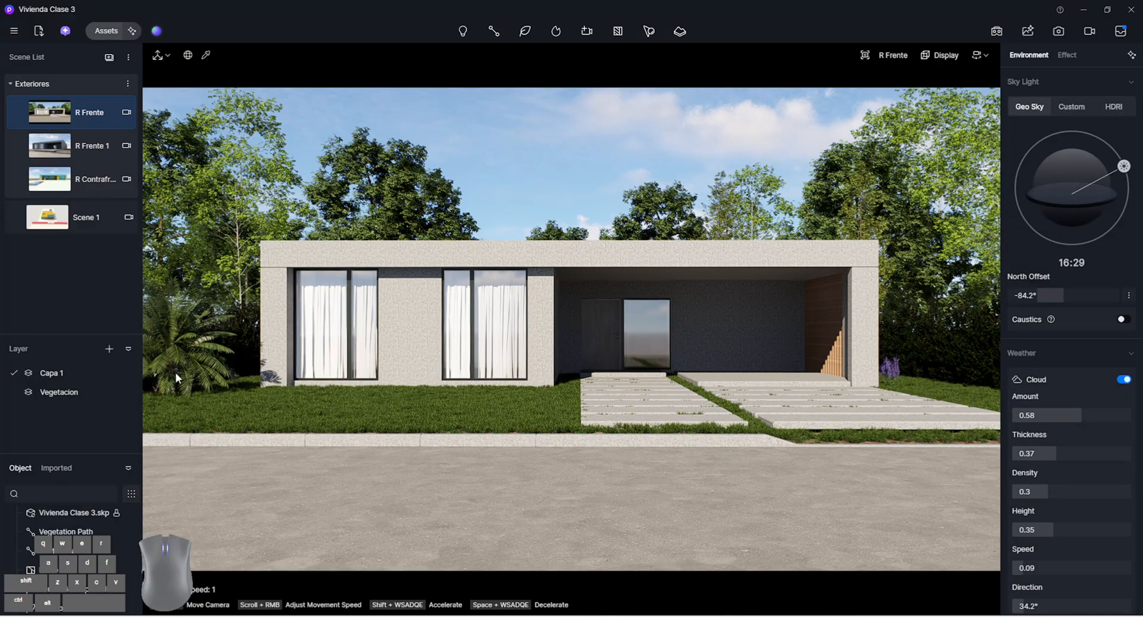
Rotate the Acrocomia aculeata 02 palm to 41° about the Z axis
click(185, 360)
drag(1114, 285, 1116, 286)
click(543, 213)
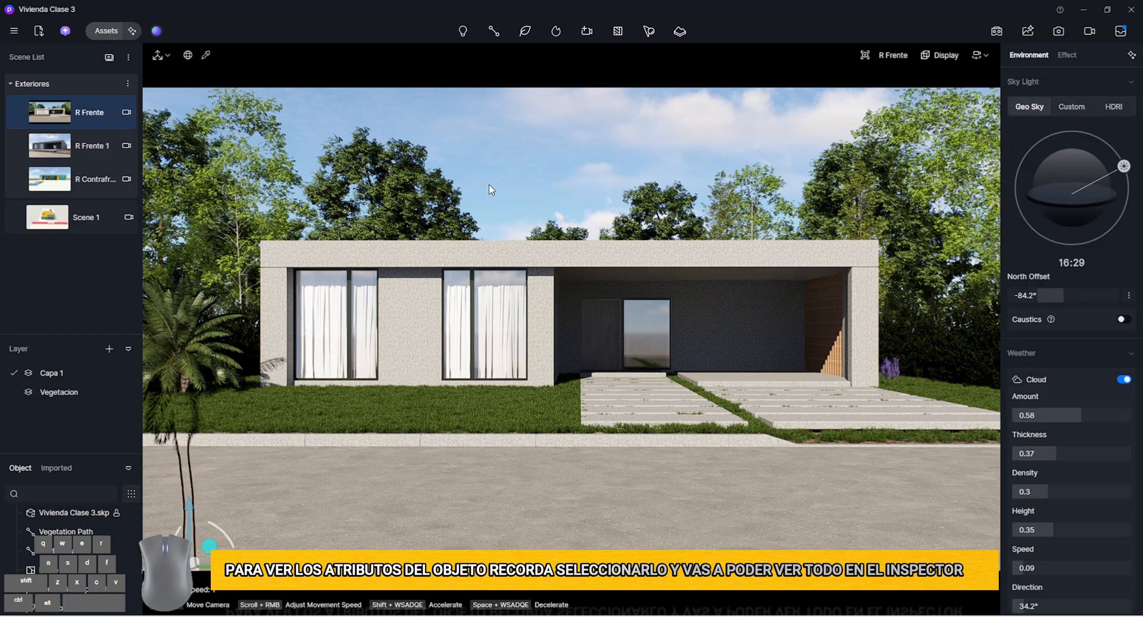
Inspect the sunken palm trunk from below ground level and return to the R Frente scene
click(188, 359)
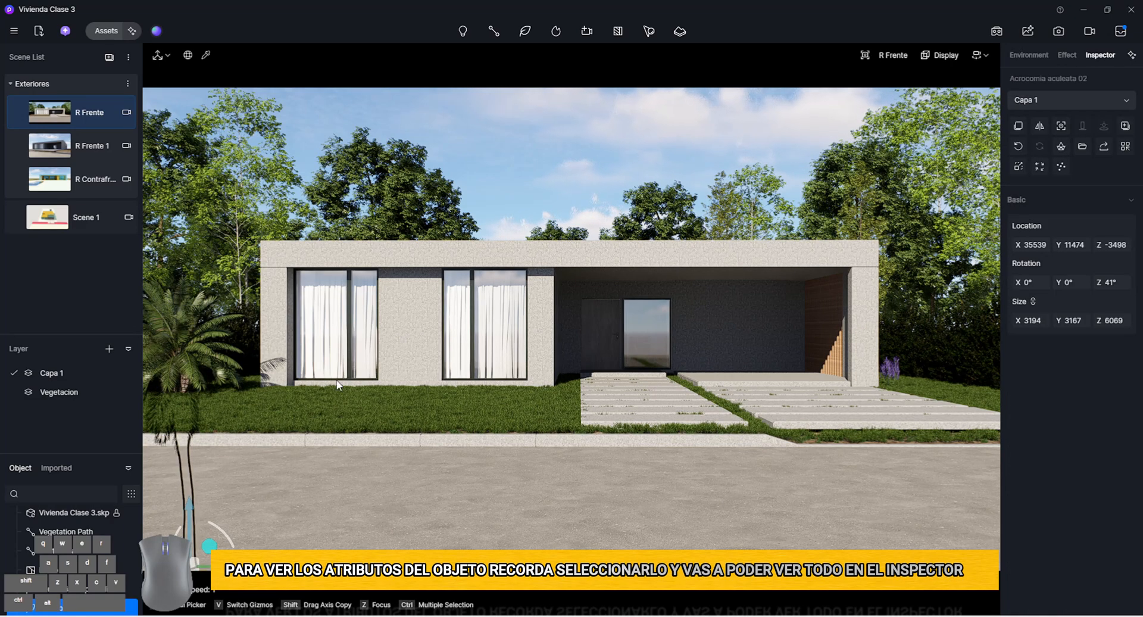
key(shift+e)
shift+right_drag(373, 383, 309, 442)
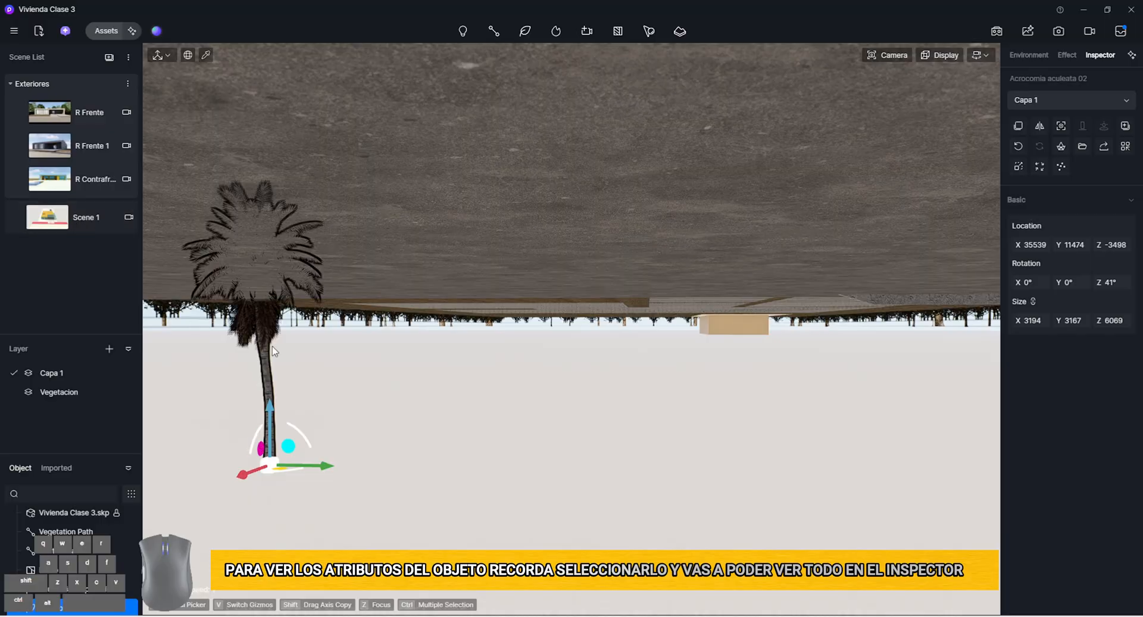
click(351, 538)
click(71, 112)
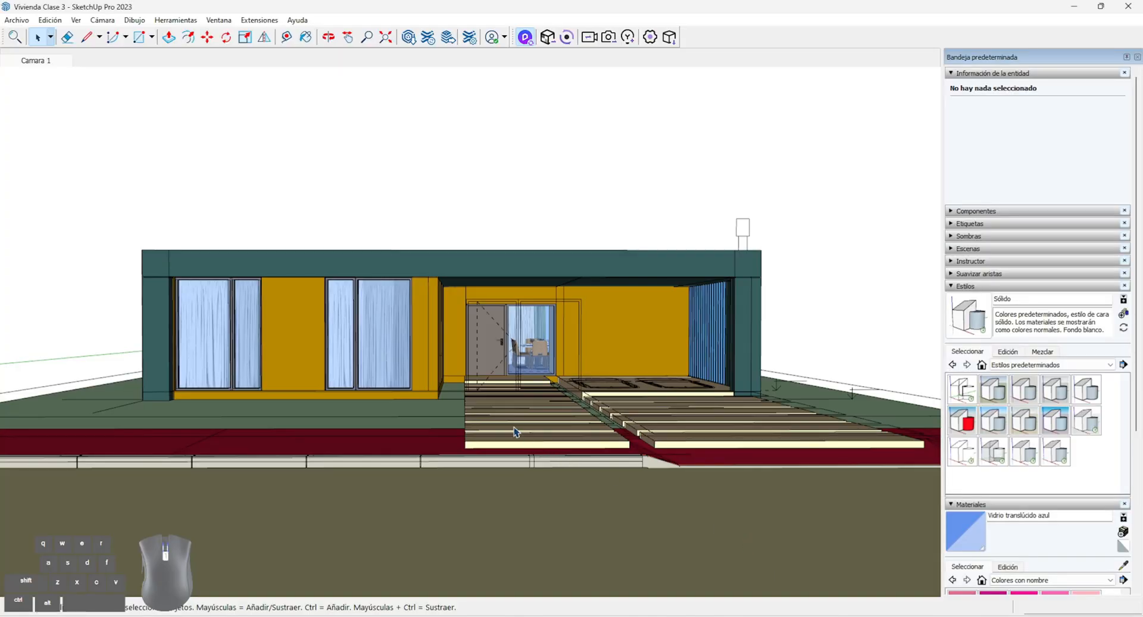
Switch to SketchUp and draw a rectangle about 34.81 by 6.50 m along the street's far edge, opposite the house
middle_drag(515, 432, 479, 239)
scroll(476, 250, down, 5)
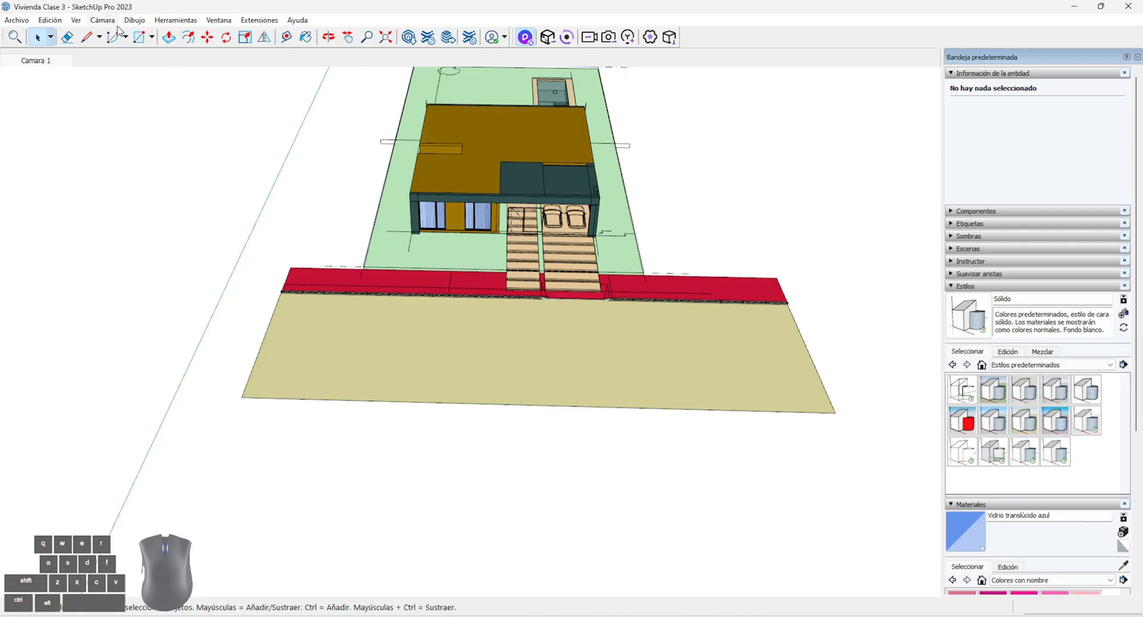
click(142, 38)
click(256, 360)
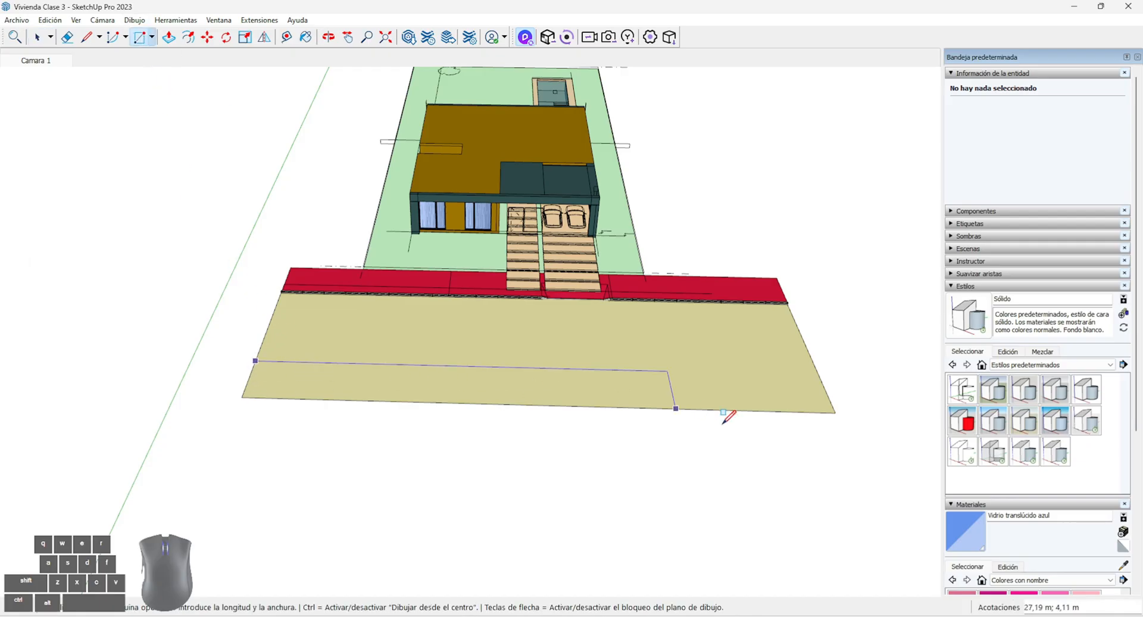
click(854, 451)
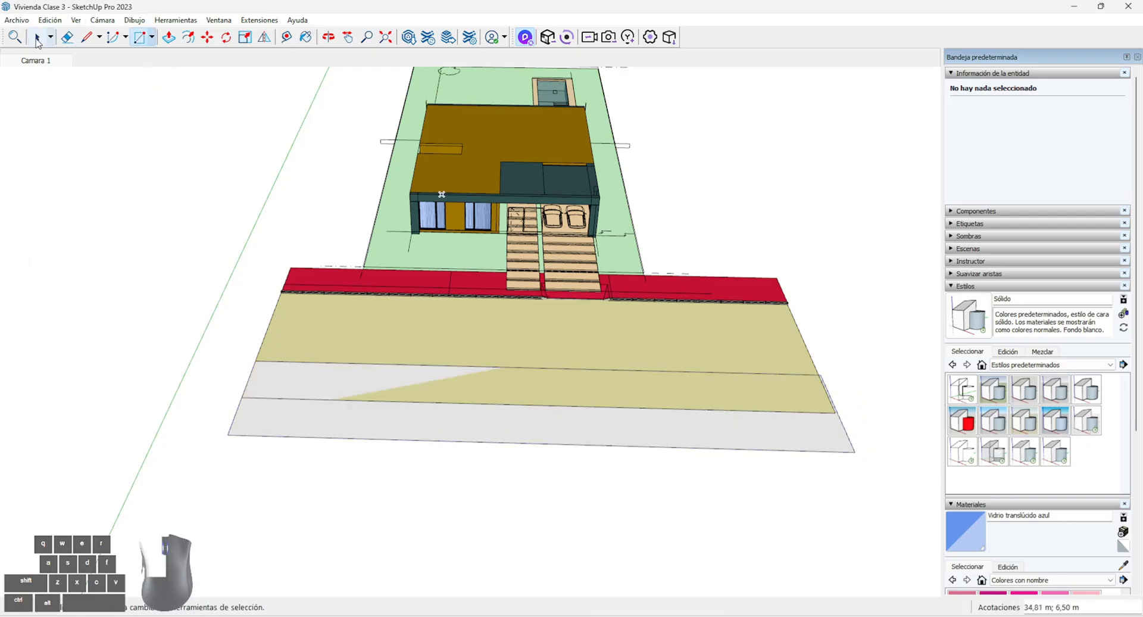
Group the new rectangle with its edges and open the group for editing
key(space)
double_click(288, 425)
right_click(289, 419)
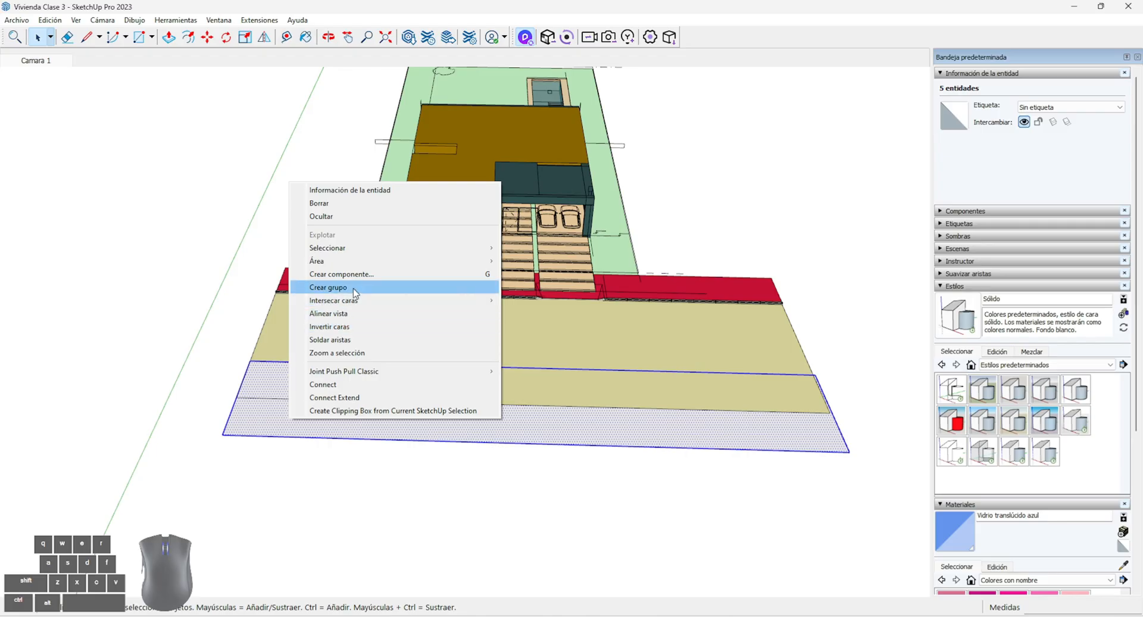
click(329, 287)
middle_drag(329, 287, 190, 74)
Push/Pull the grouped rectangle up about 0.13 m, taking the house-side sidewalk as height reference, and leave the group
key(p)
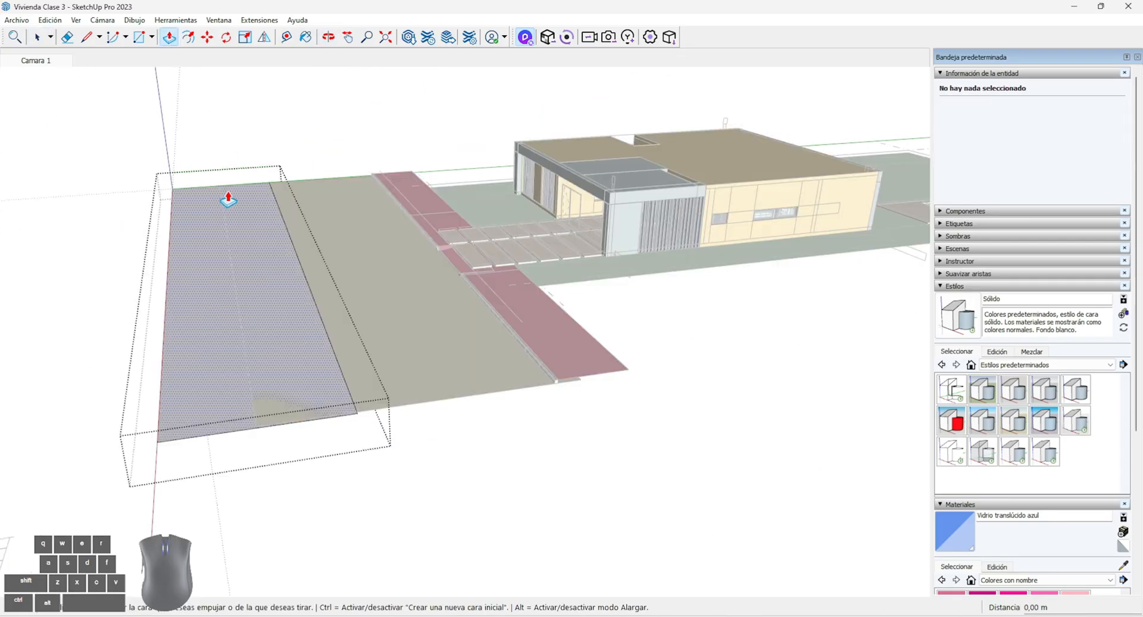
click(229, 191)
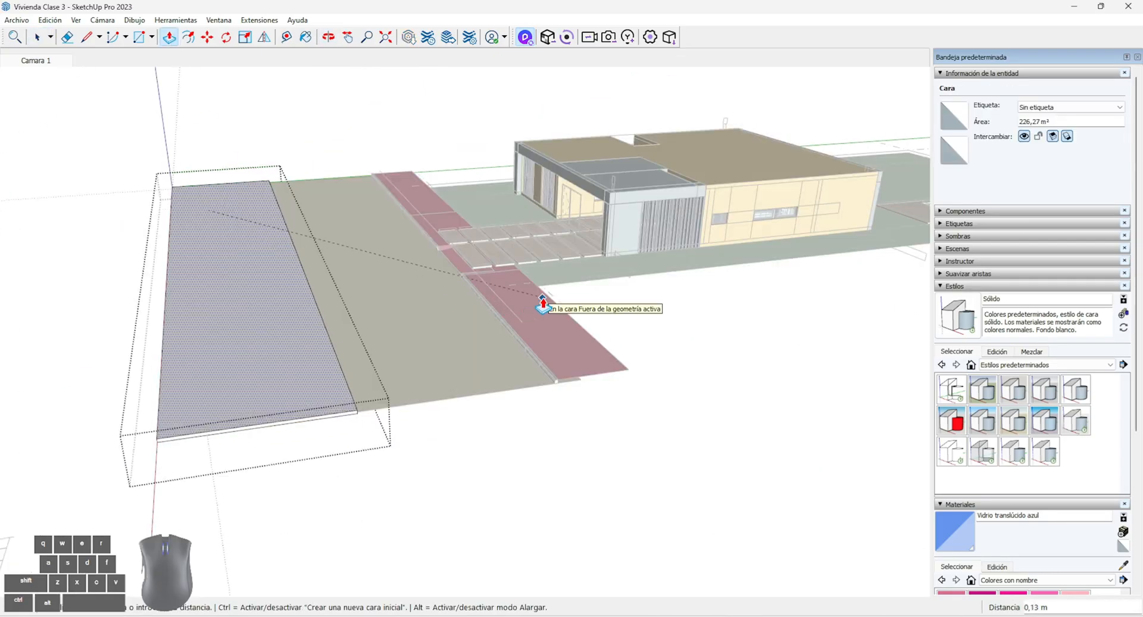
scroll(543, 303, up, 5)
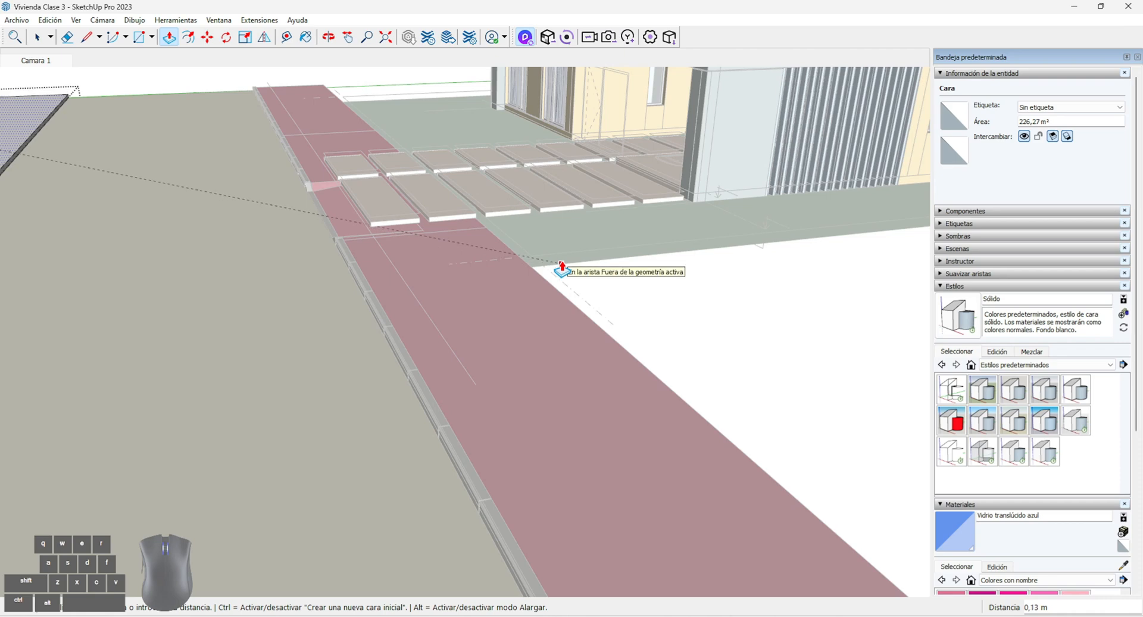
scroll(563, 256, down, 5)
click(53, 36)
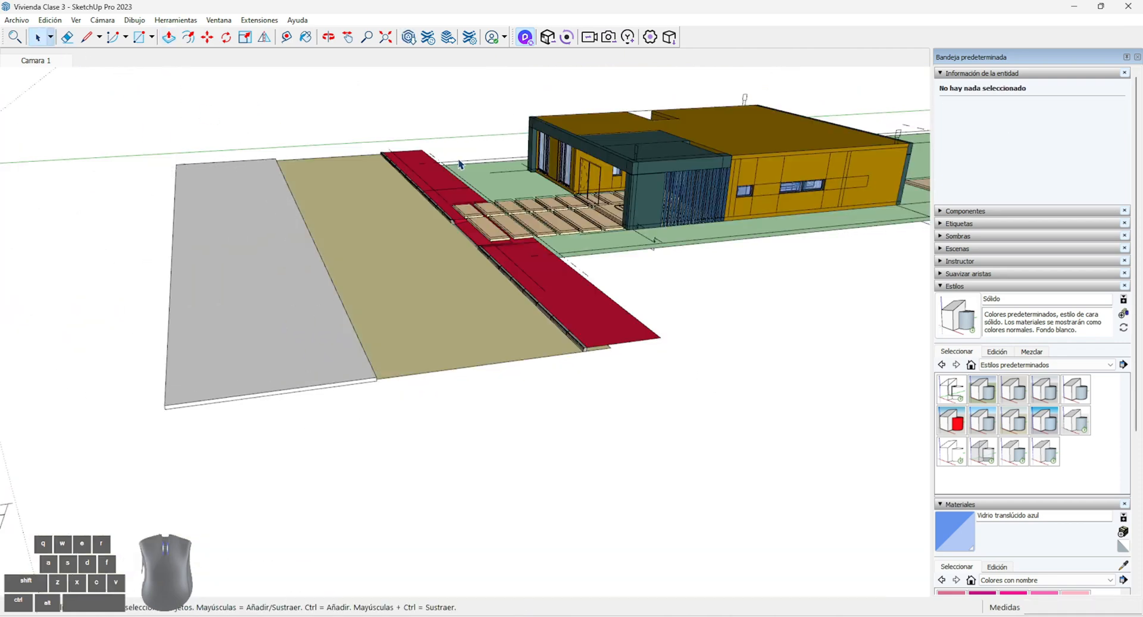
Paint the new slab across the street with the 0035_Canela colour
click(1137, 538)
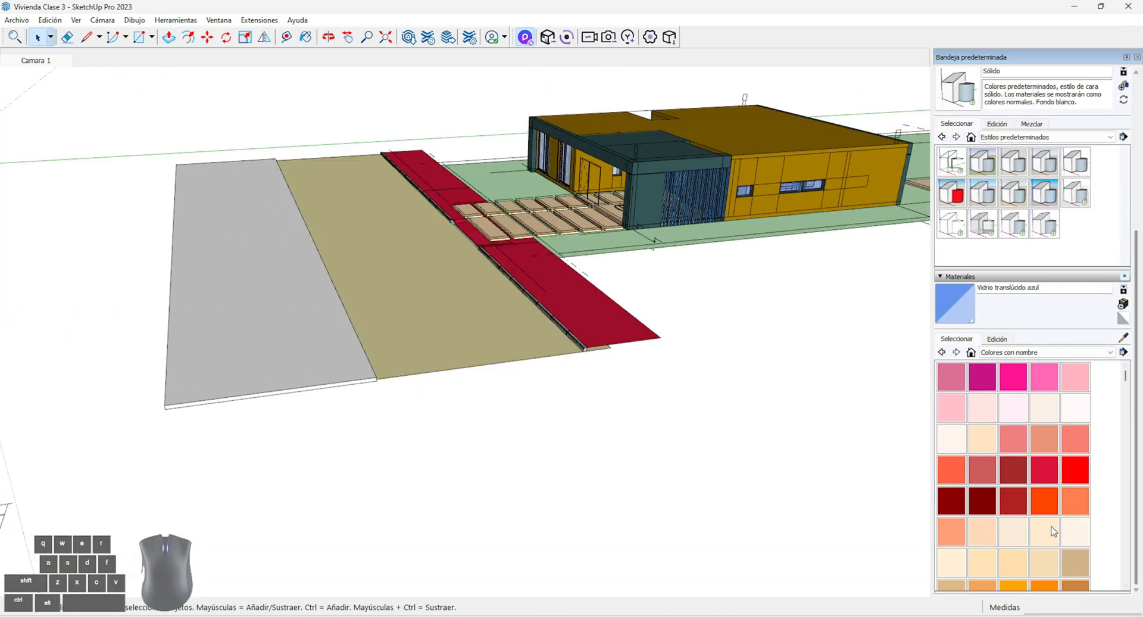
scroll(1053, 531, down, 1)
click(1076, 540)
click(275, 331)
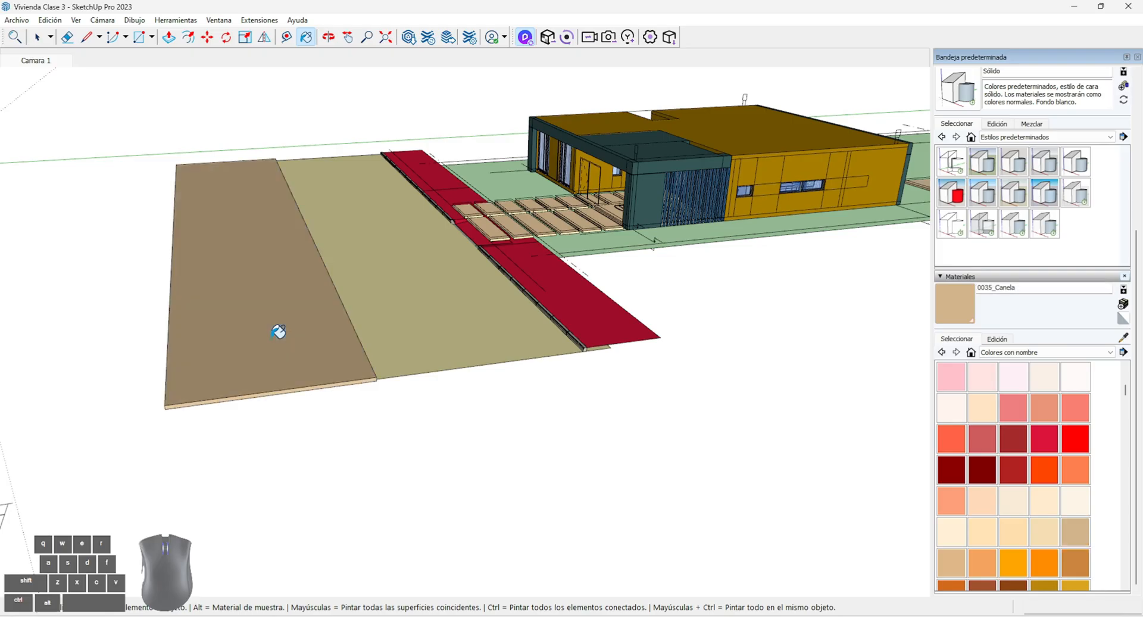
Sync the SketchUp model once to D5 Render and pull the view back to check the new slab across the street
key(space)
middle_drag(93, 96, 370, 325)
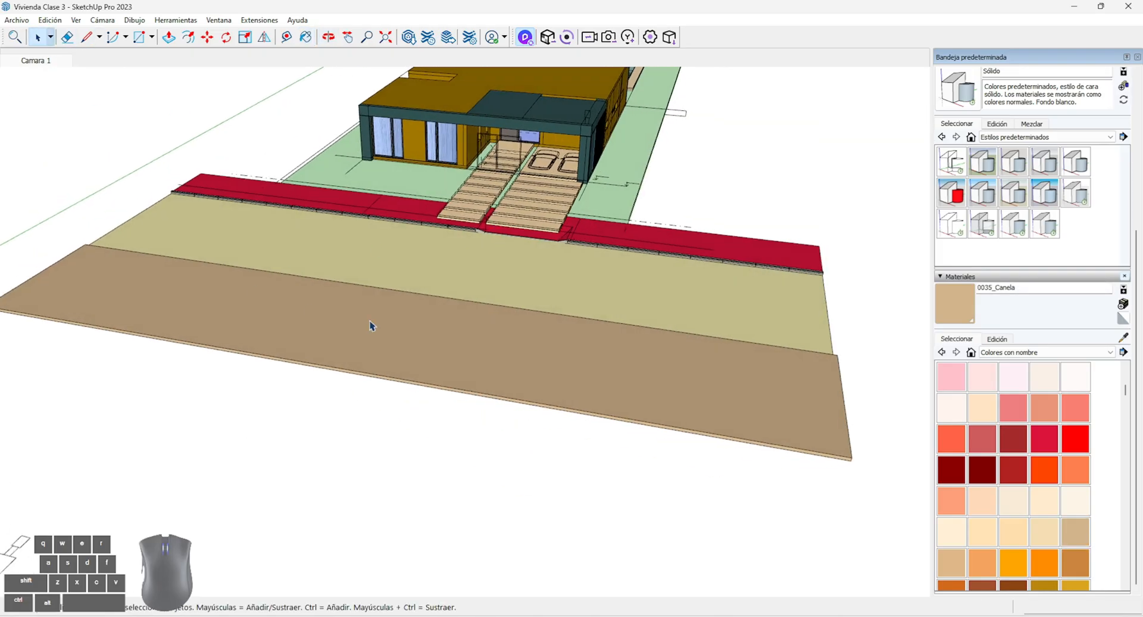
click(549, 39)
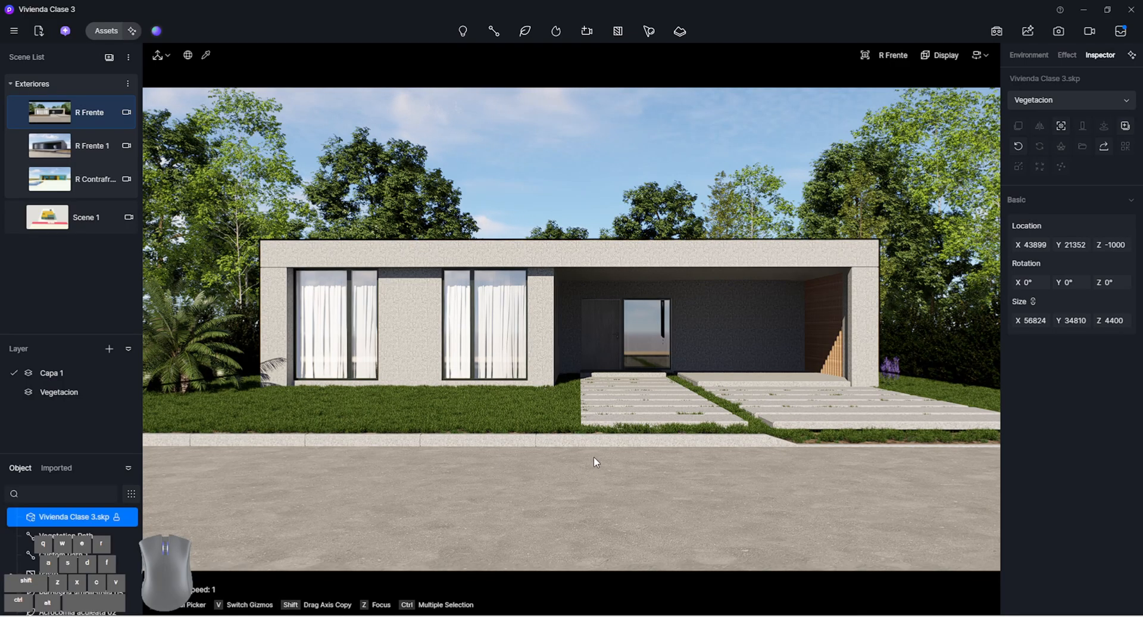
key(shift+s)
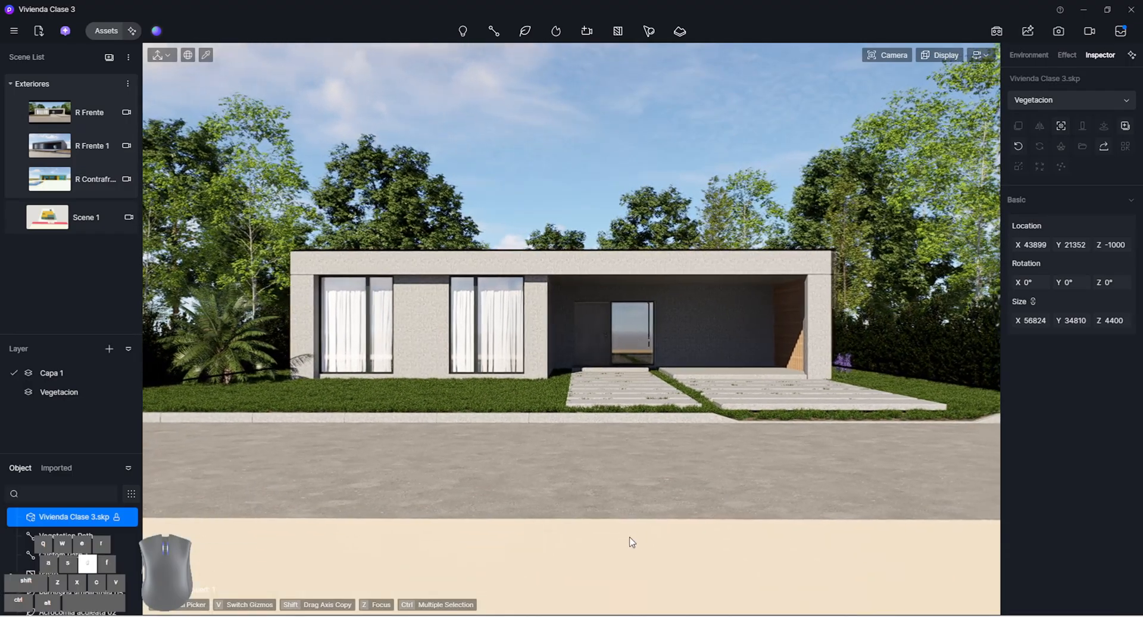
Restore the R Frente view, select its camera and move it to about X 15644, Y 19952, Z 1183 so the opposite slab enters the frame
click(105, 108)
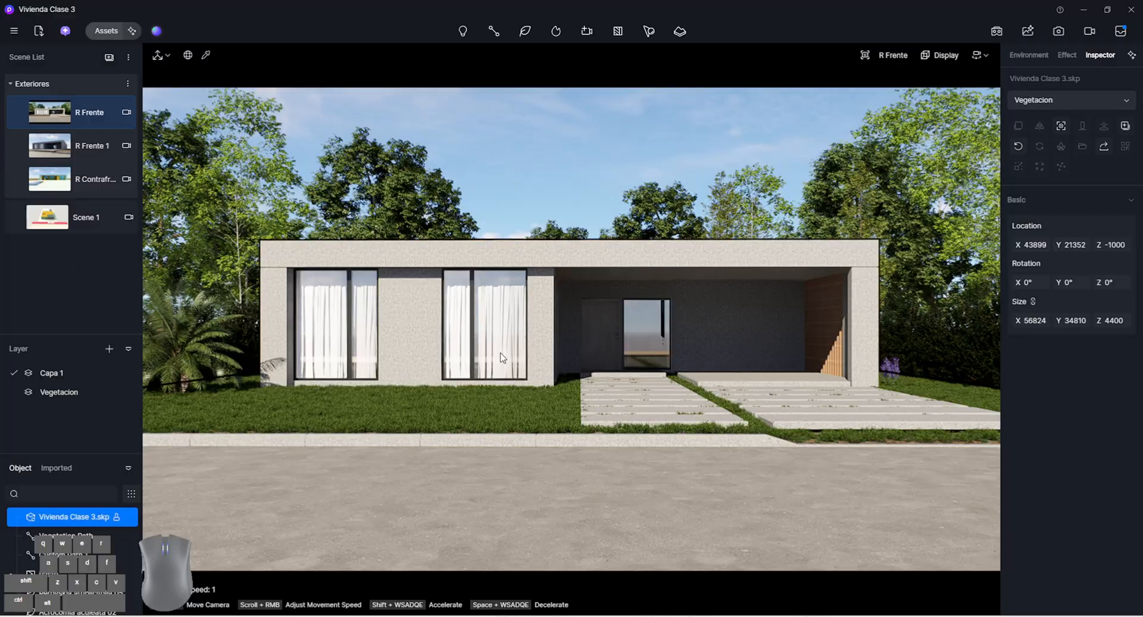
click(126, 112)
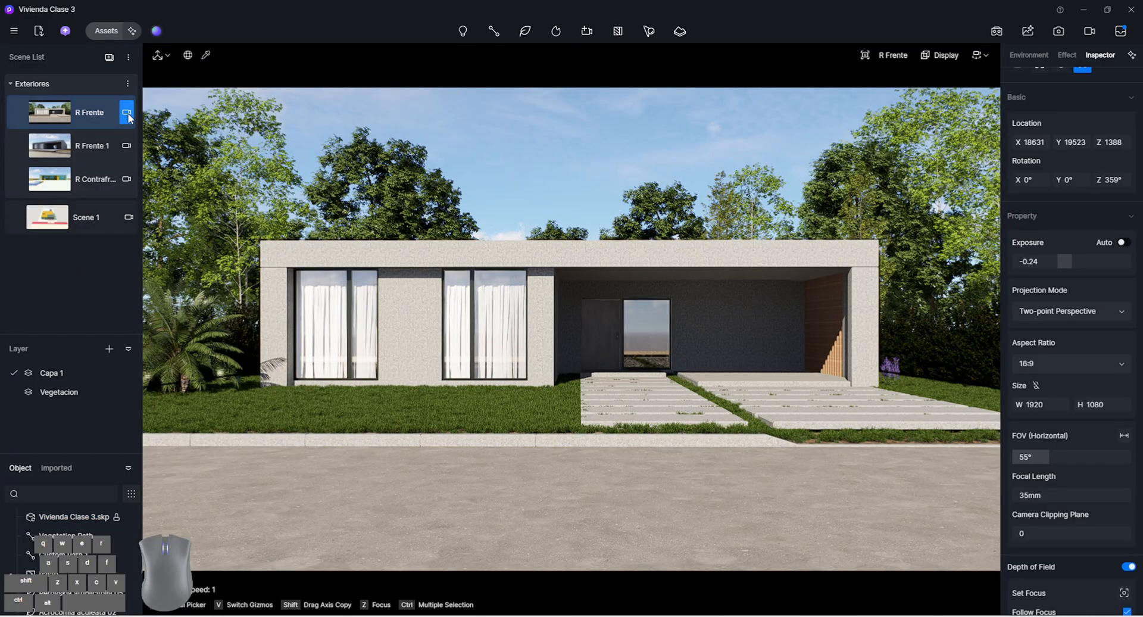
key(s)
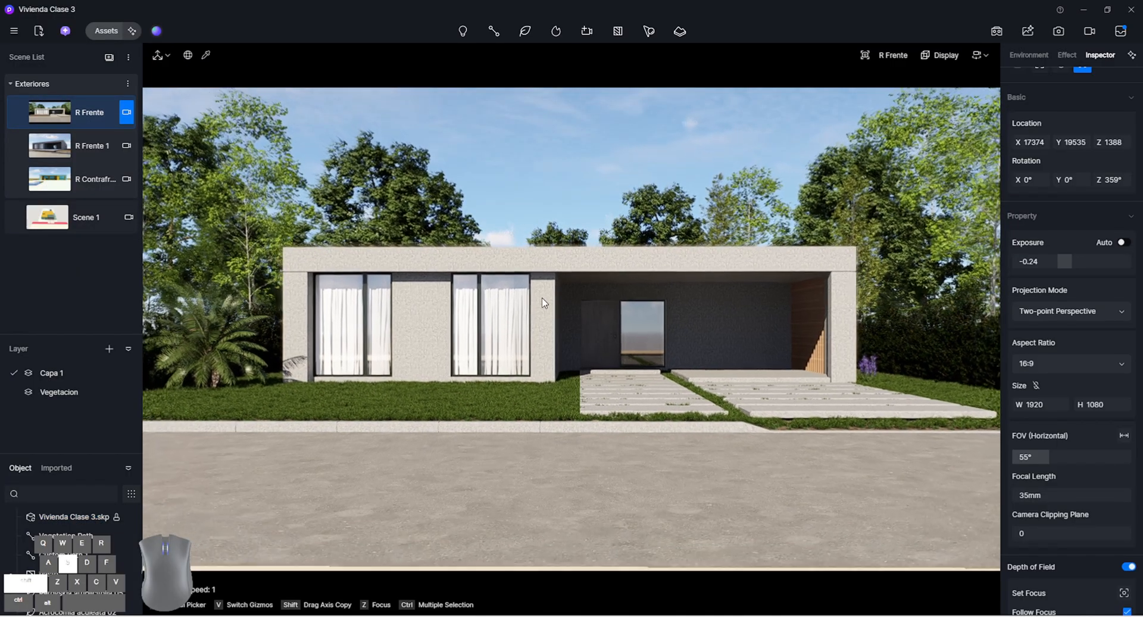
key(e)
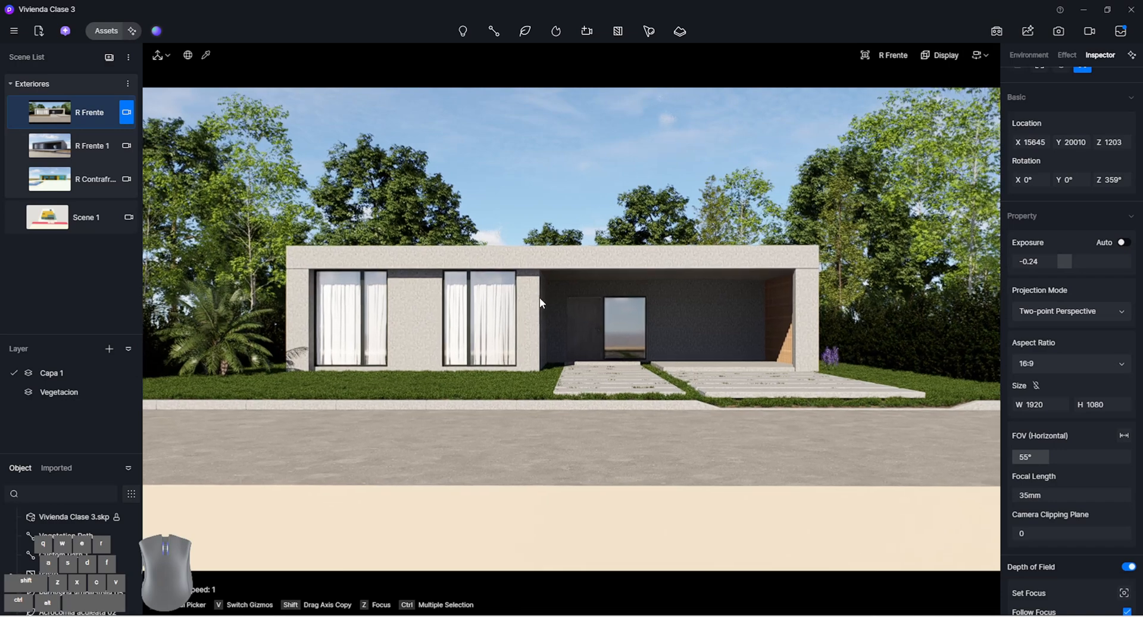
right_drag(539, 297, 538, 287)
key(a)
key(a)
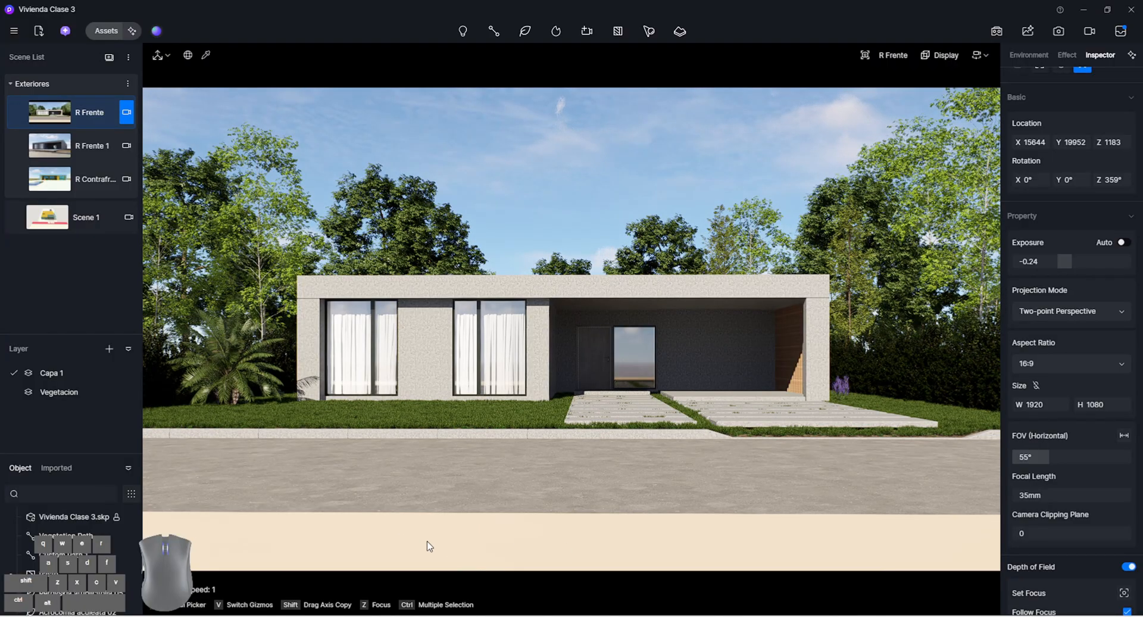
Hide the Pasto grass scatter, sample the Road surface 40 soil material beneath it and apply that material to the slab across the street
click(129, 574)
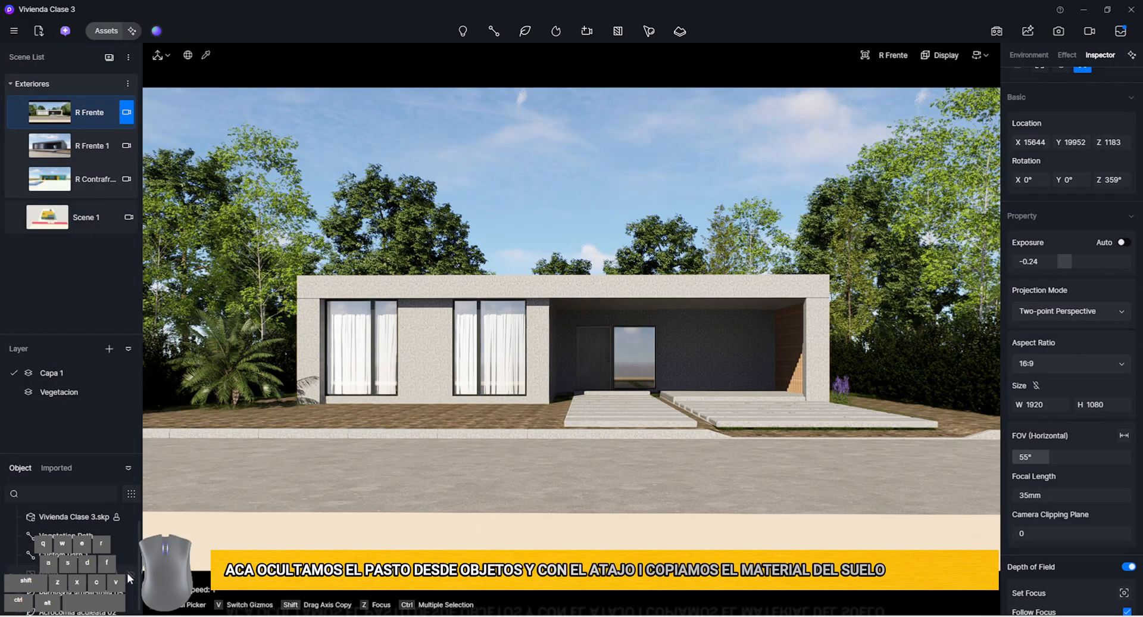
key(i)
click(402, 407)
click(1017, 100)
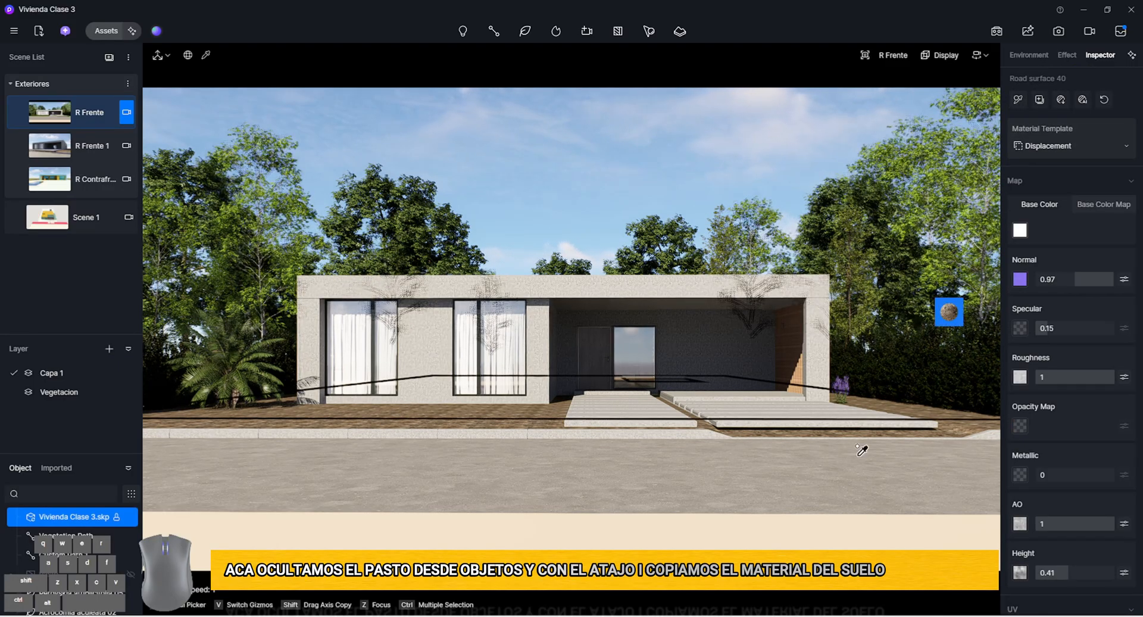
click(793, 533)
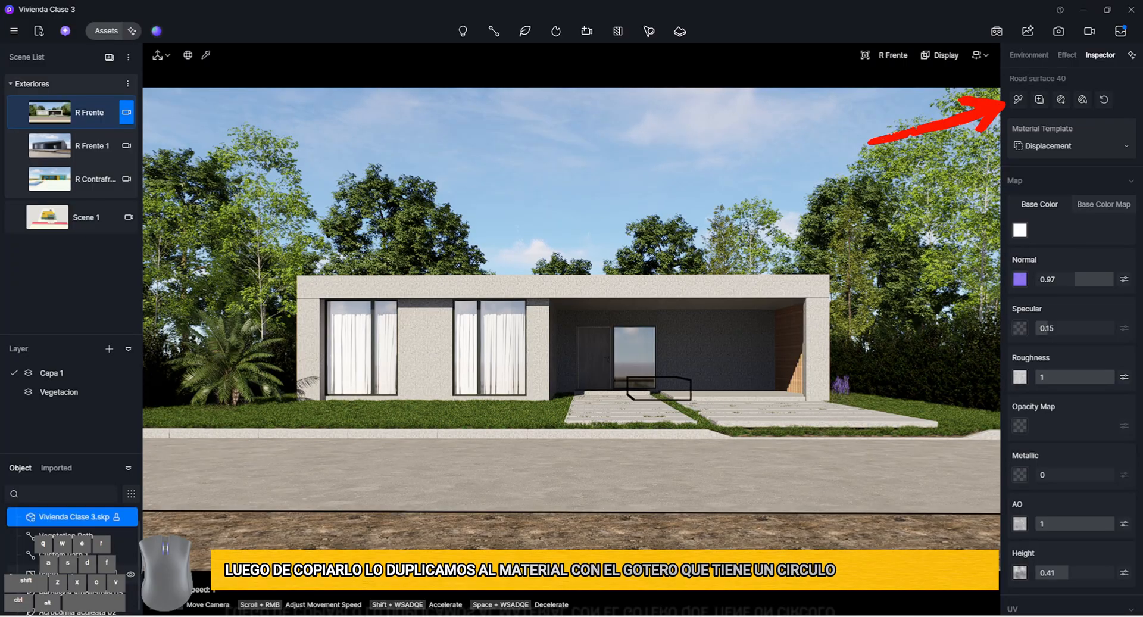
Select the Pasto scatter, postpone its regeneration and open its scatter area for editing by material selection
click(68, 573)
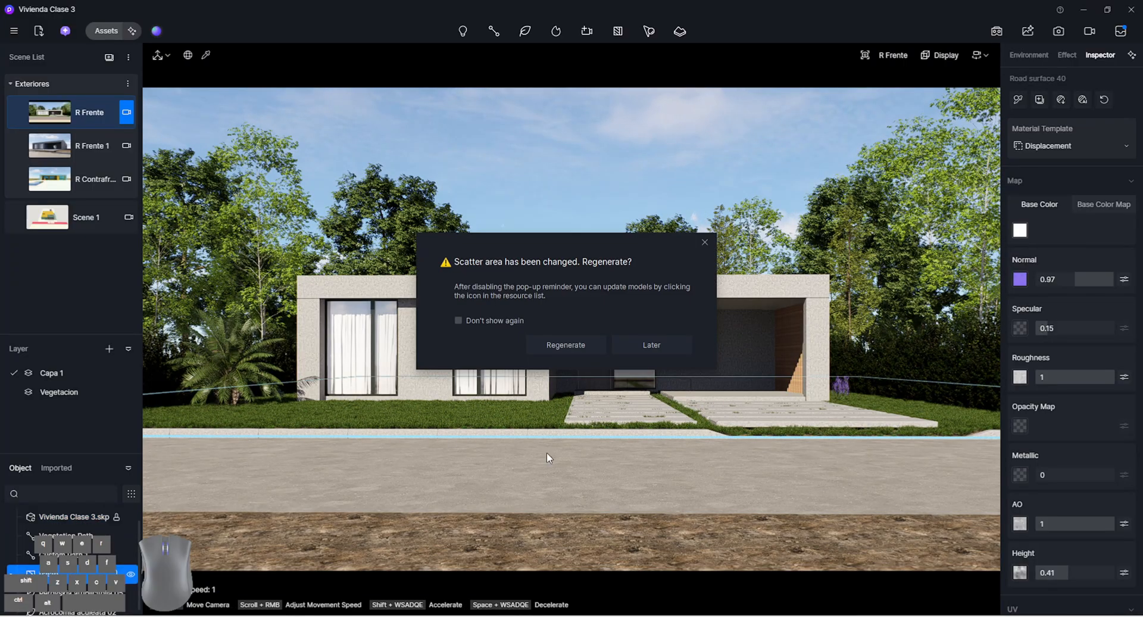
click(675, 347)
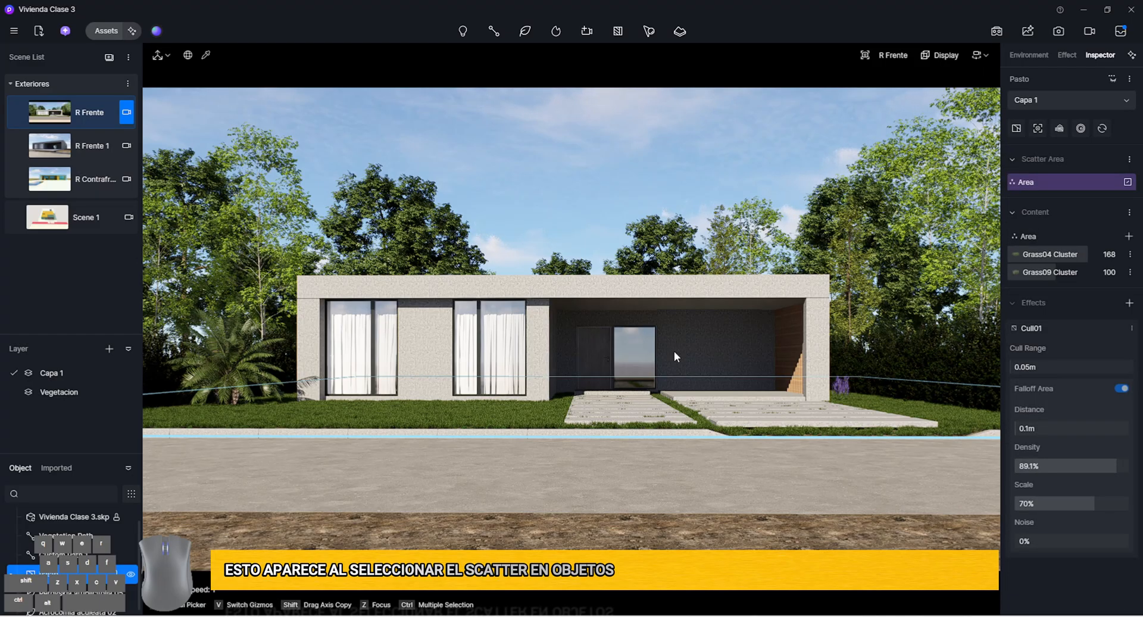
click(77, 573)
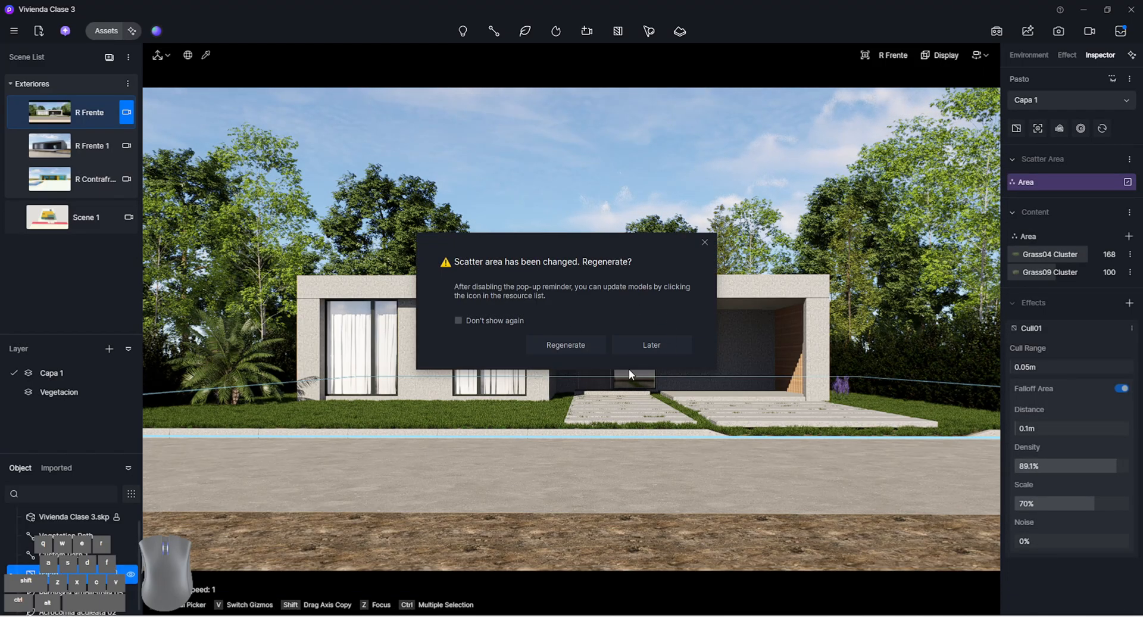
click(651, 345)
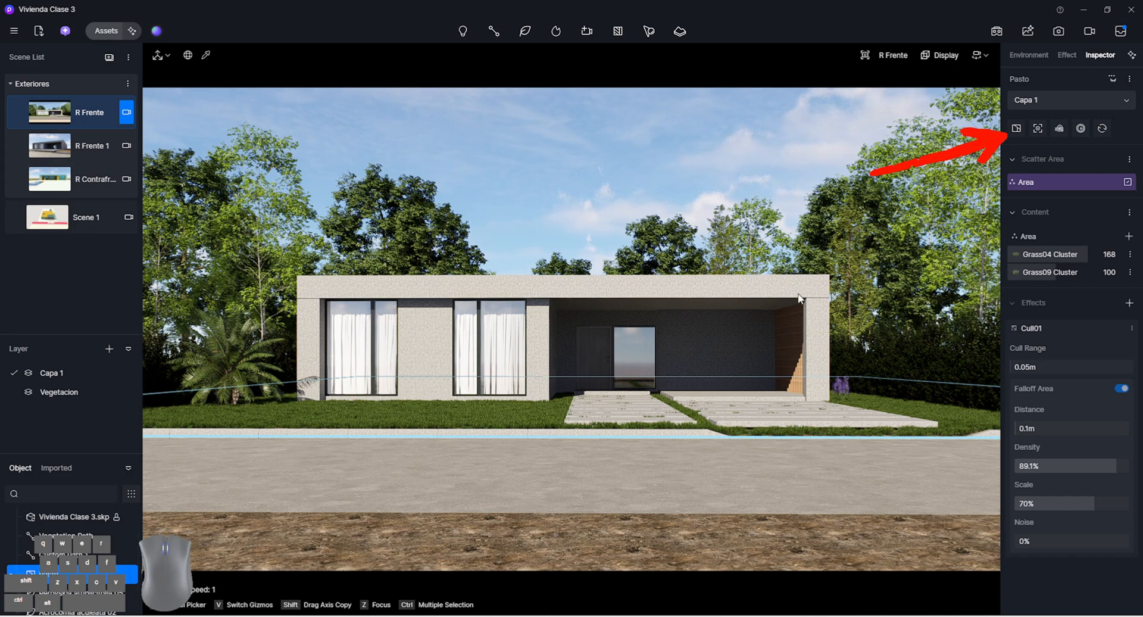
click(1017, 128)
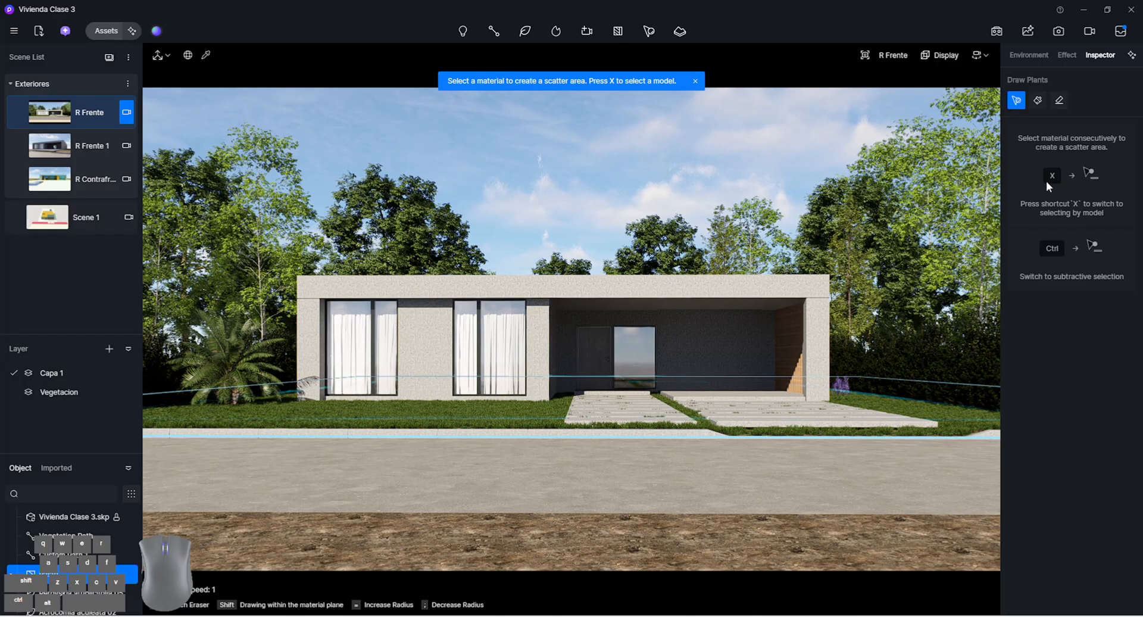
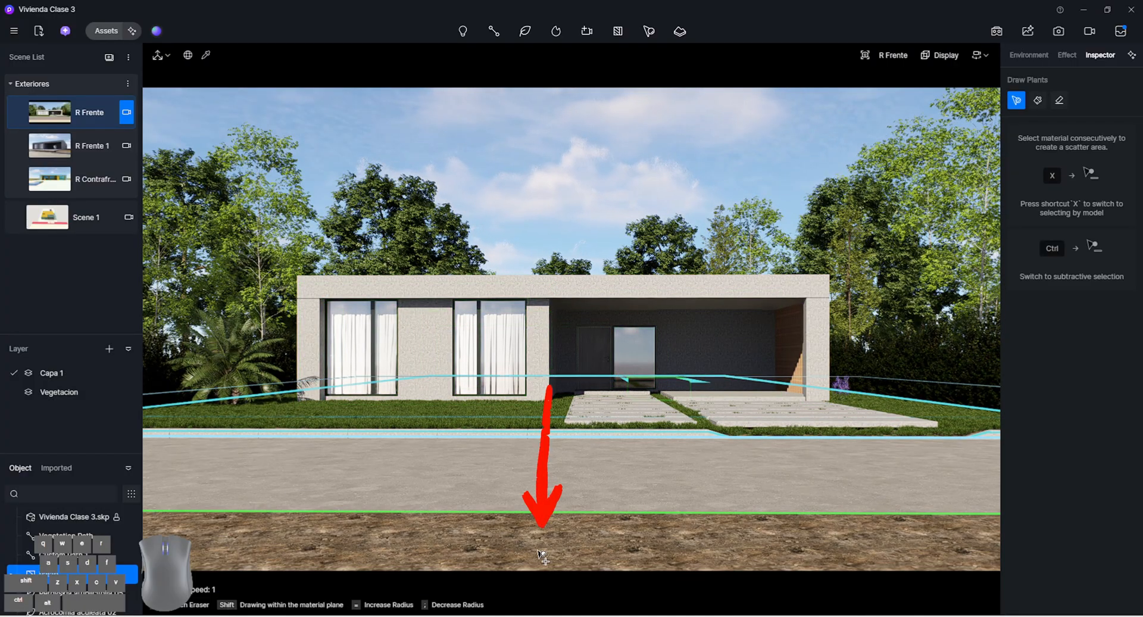
Add the soil slab across the street to the Pasto scatter area so grass covers it too
click(539, 553)
click(602, 104)
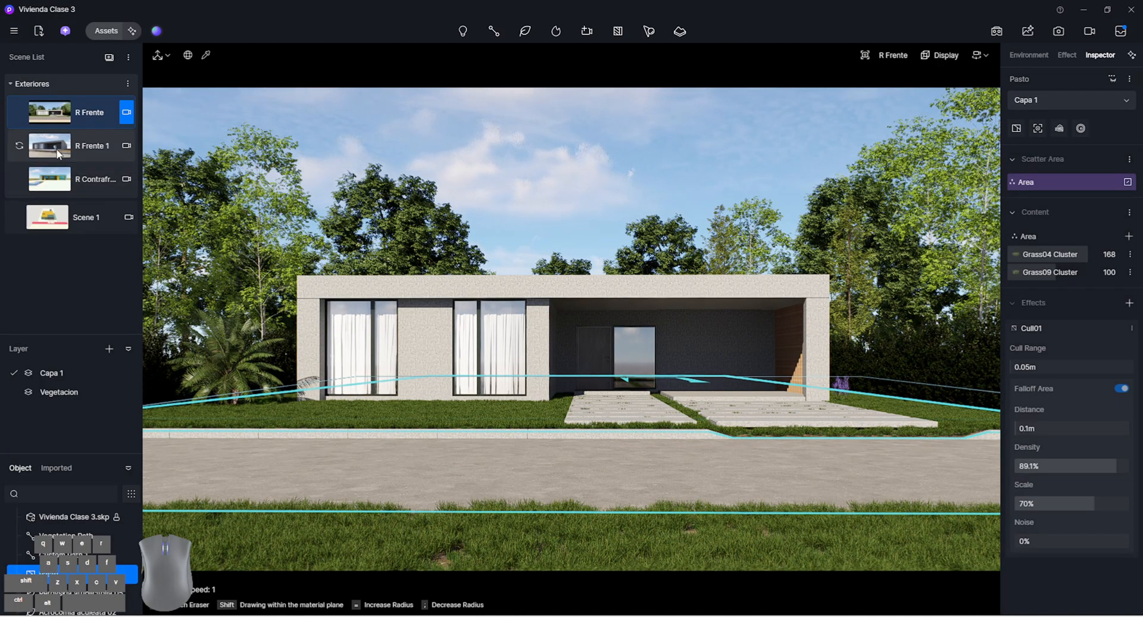
click(492, 510)
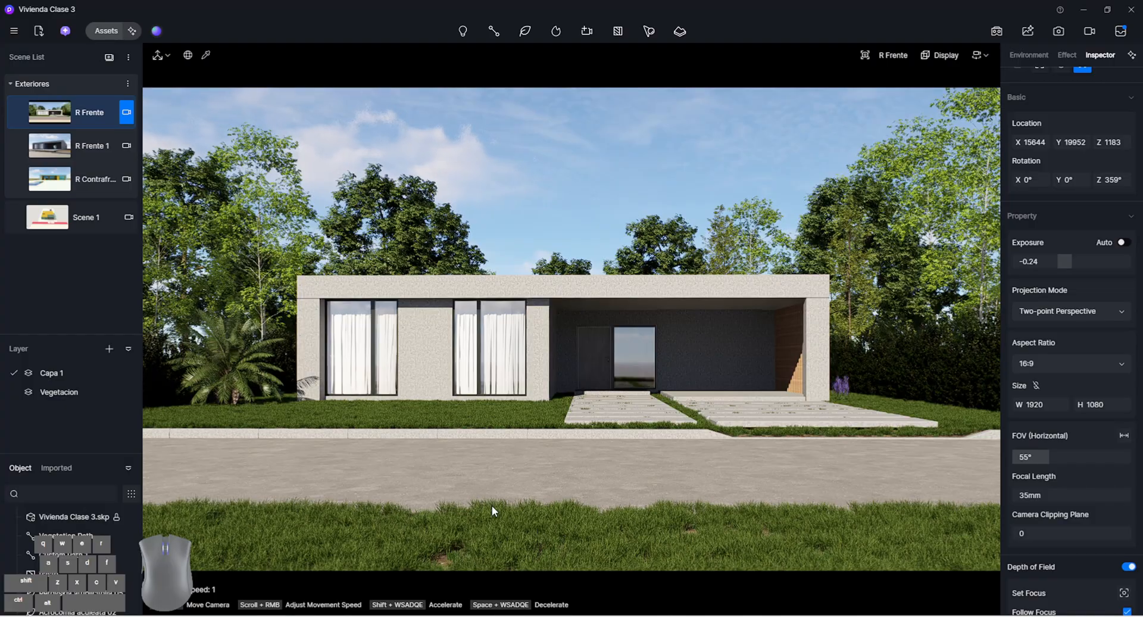
Draw a linear custom path on the lawn along the driveway's outer edge, from the carport column to the front edge near the sidewalk
click(106, 31)
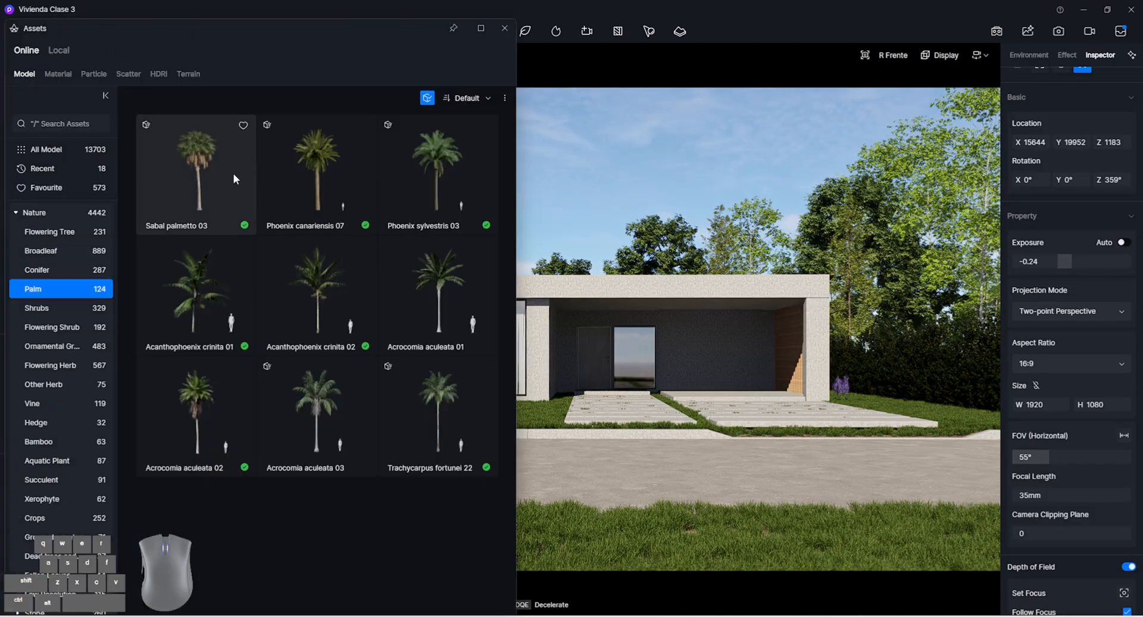
key(w)
key(q)
right_drag(582, 428, 581, 428)
key(d)
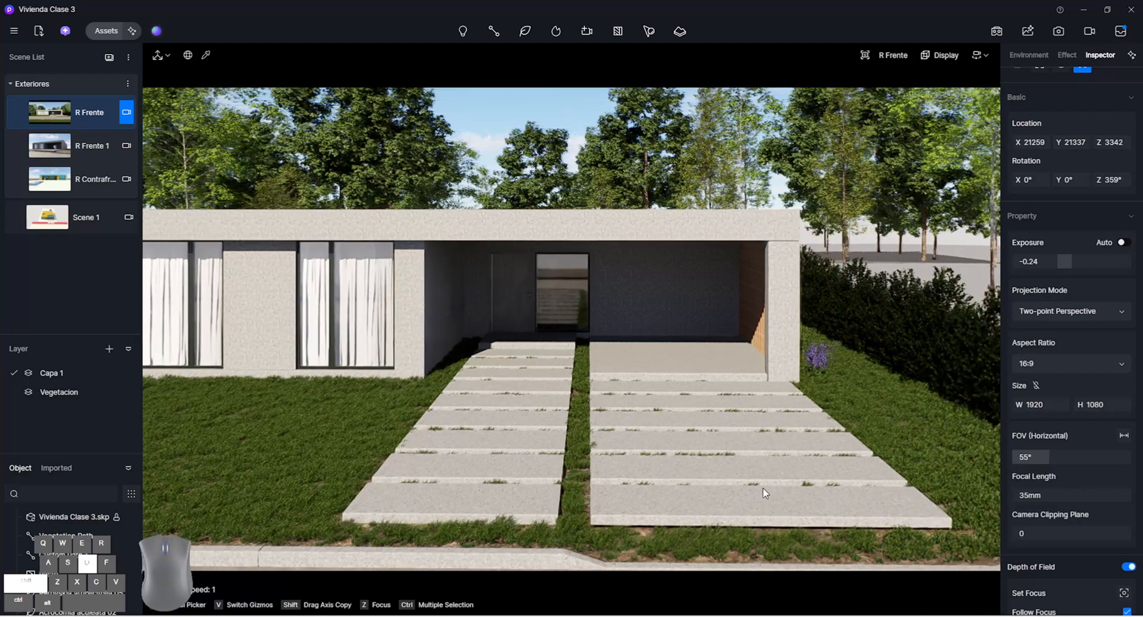
click(492, 32)
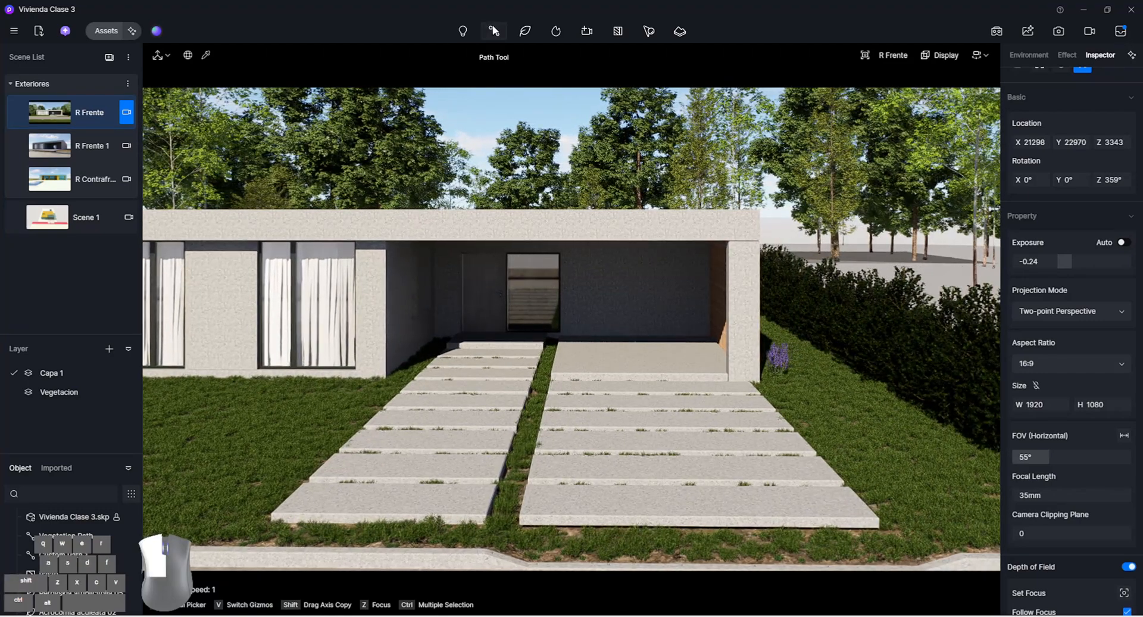
click(506, 134)
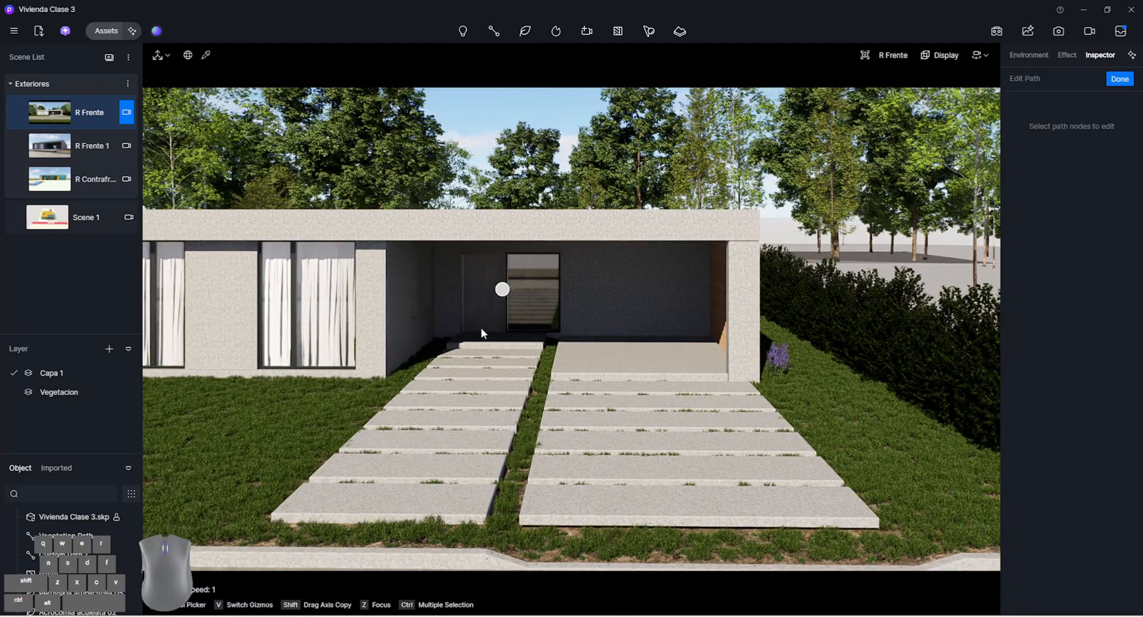
click(770, 382)
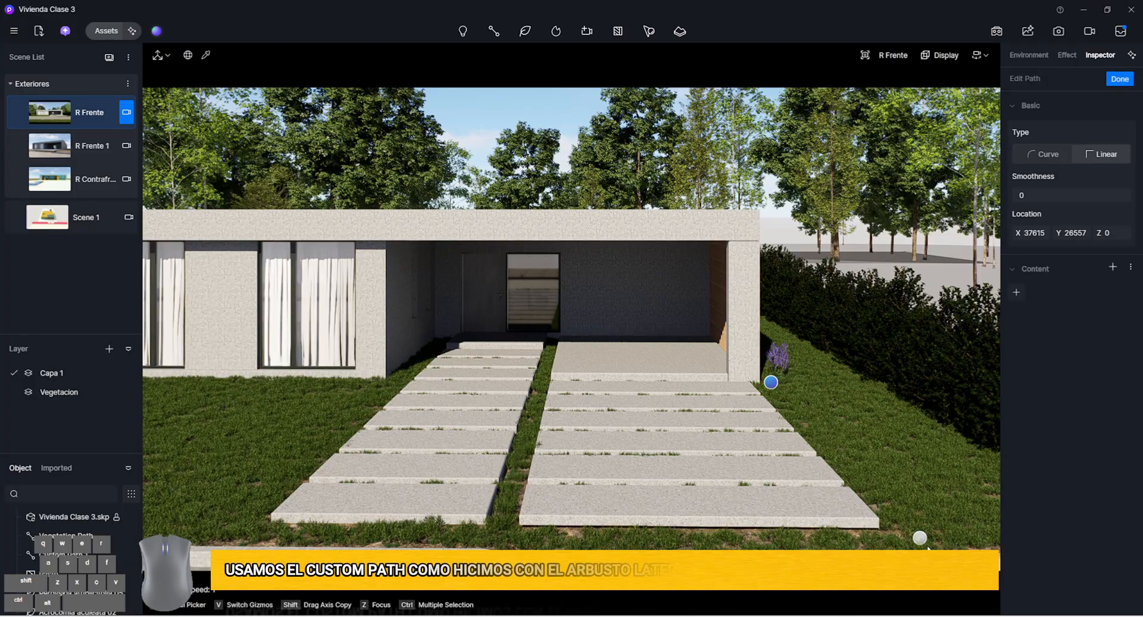
click(929, 543)
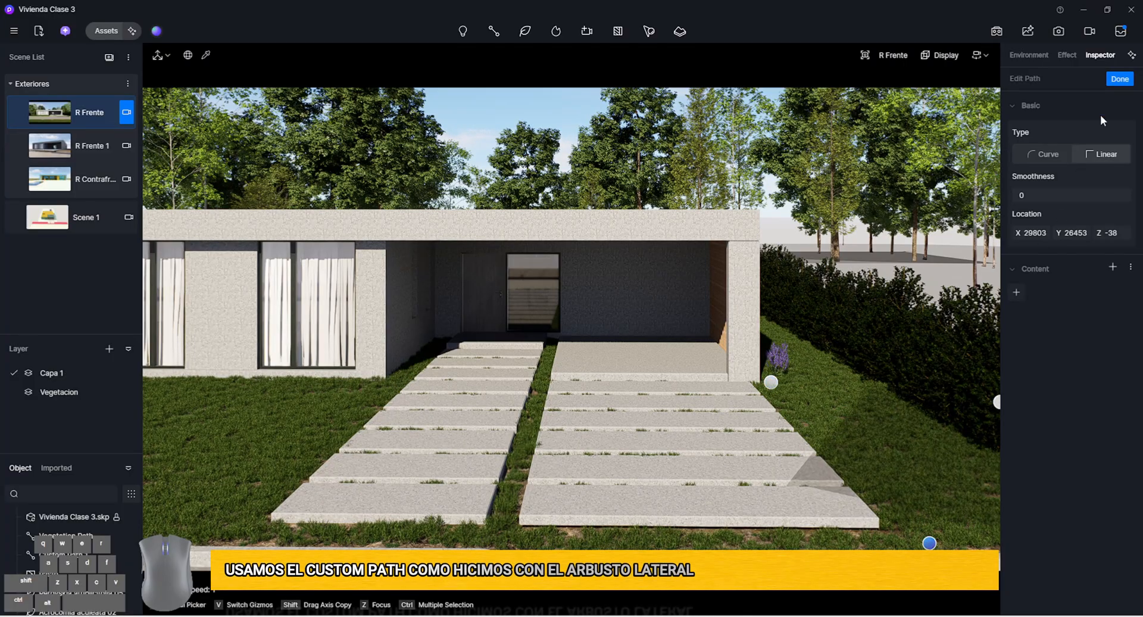
click(1119, 80)
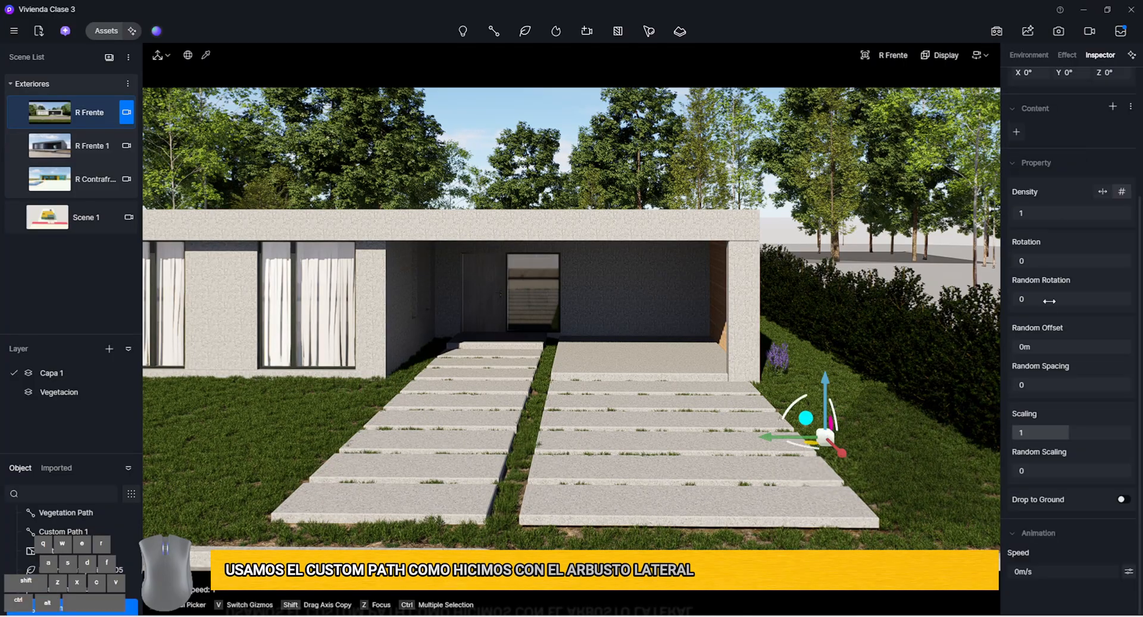
Fill the new path with the Mexican Feather Grass and Planta 10 Exterior.skp models from the local Plantas library
click(1016, 131)
click(60, 51)
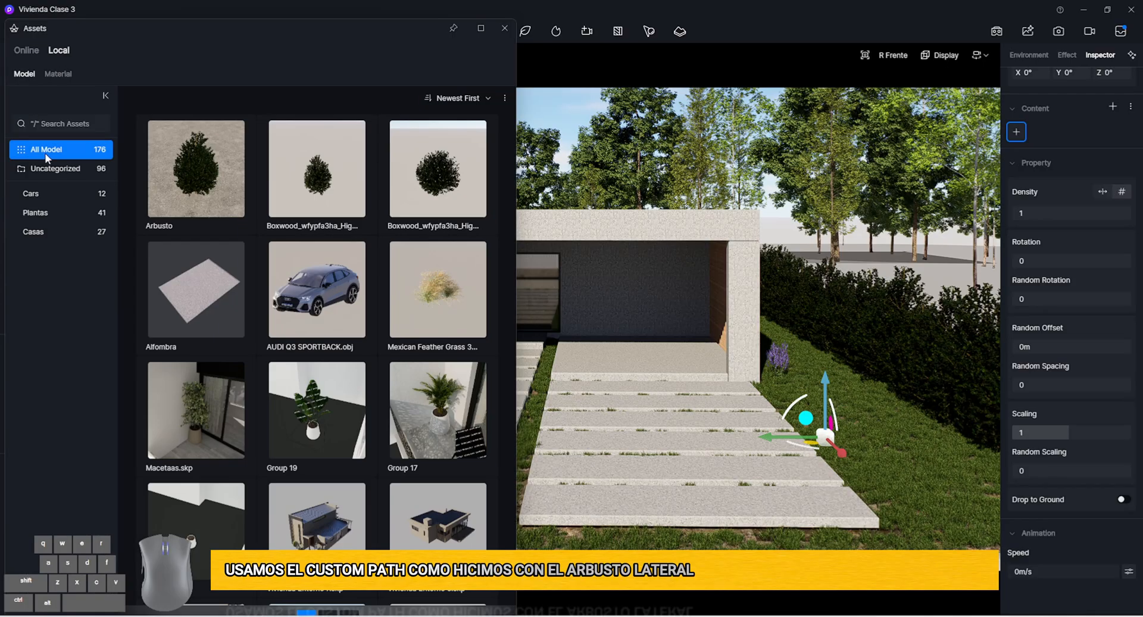
click(65, 209)
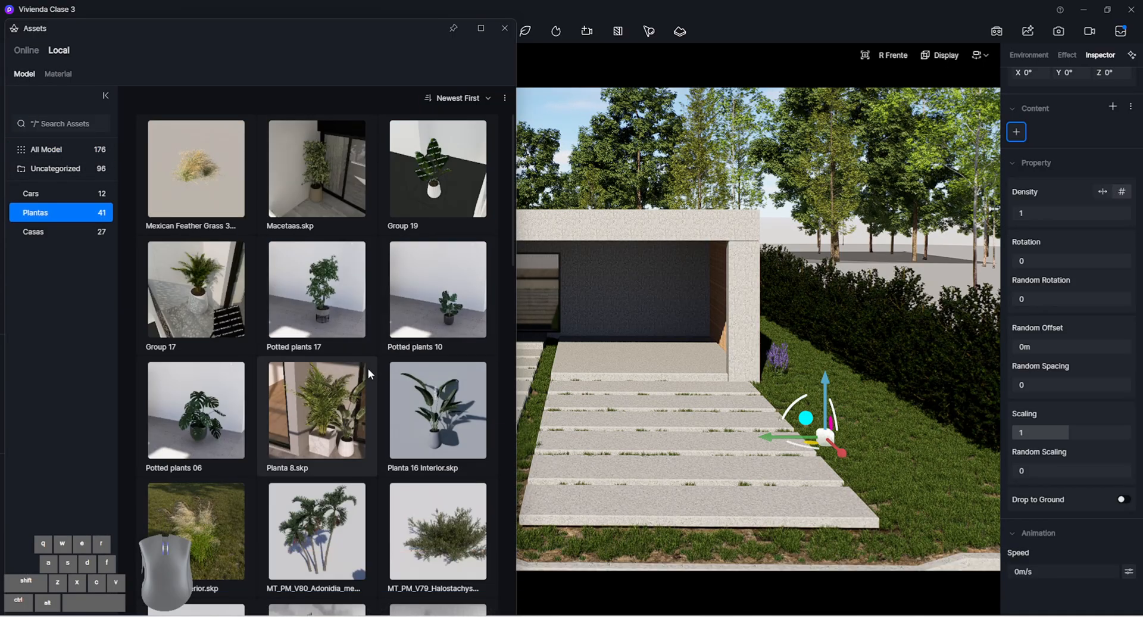
scroll(435, 491, down, 4)
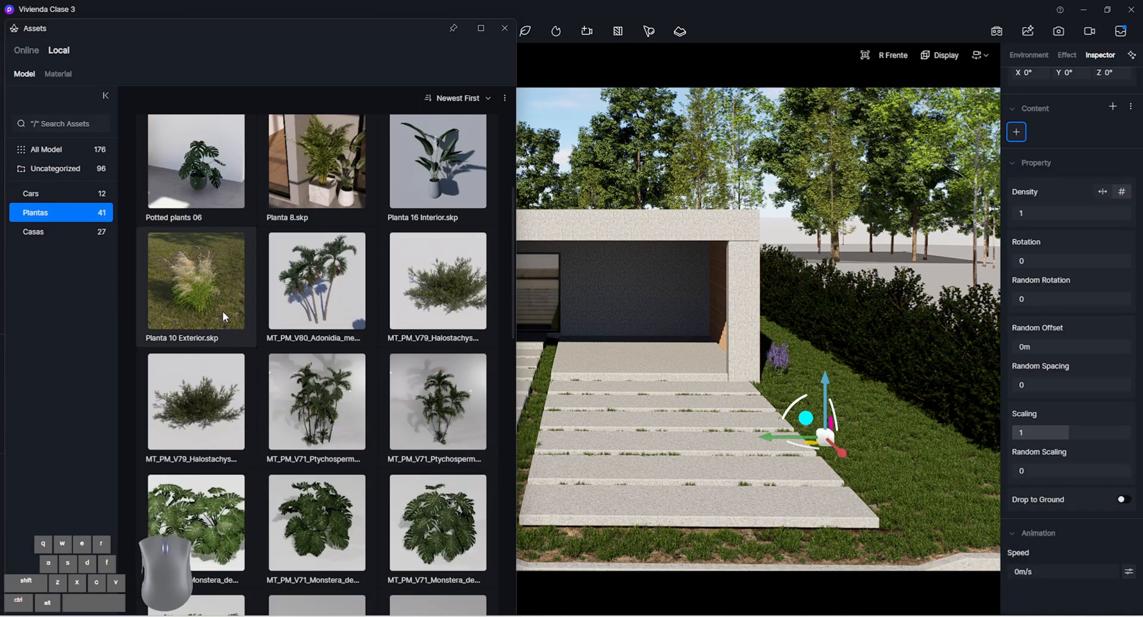
scroll(223, 311, up, 4)
click(189, 191)
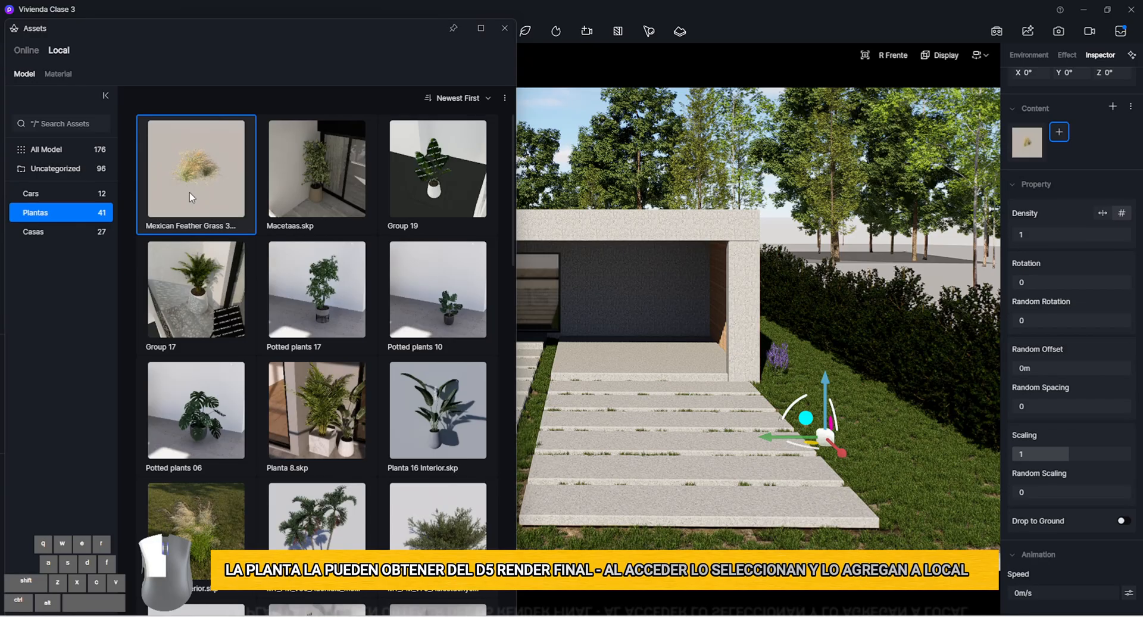
click(198, 549)
click(505, 28)
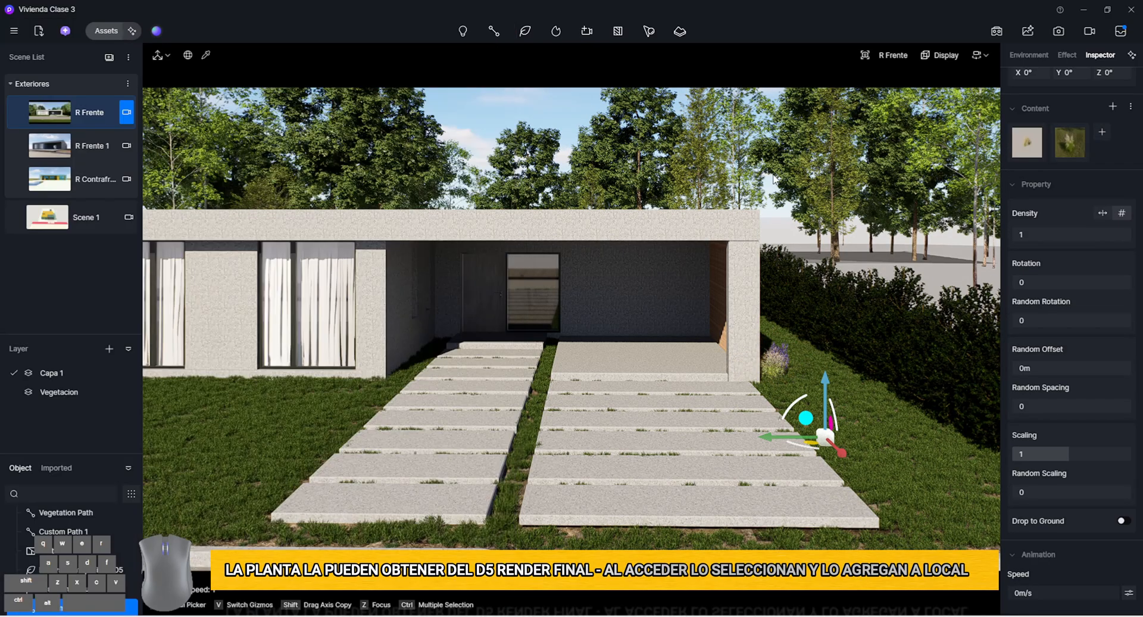
Set the path plants to density 20, scaling 0.6 and random scaling 0.35, keeping the random offset at 0 m
mouse_move(1047, 238)
mouse_down()
mouse_move(1099, 242)
mouse_move(1067, 238)
mouse_up()
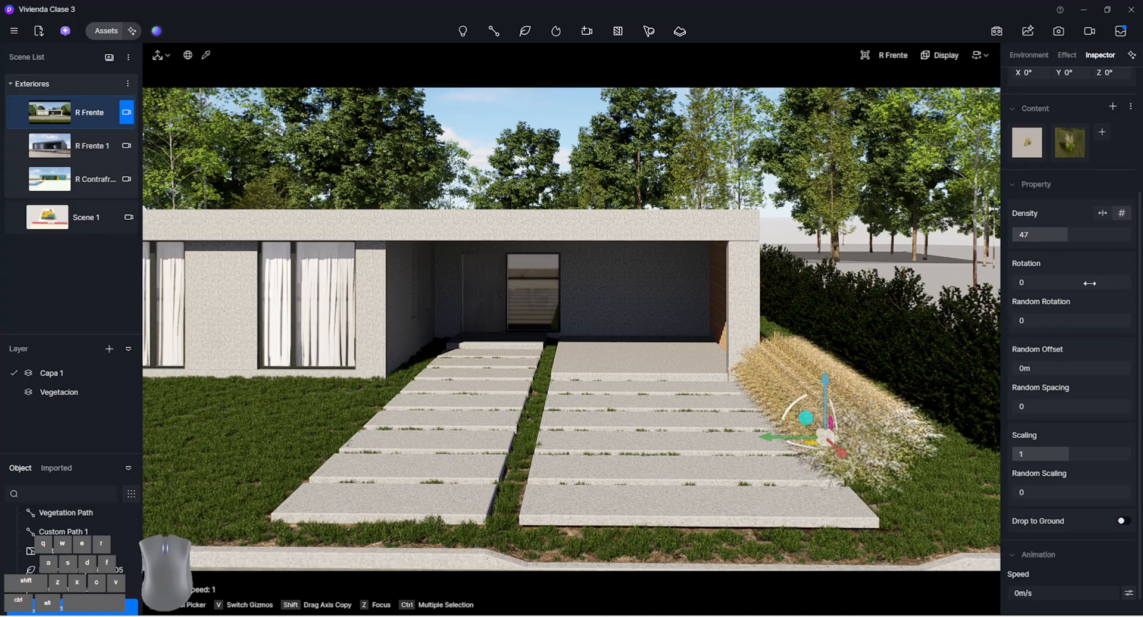
click(1094, 231)
text(20)
key(Return)
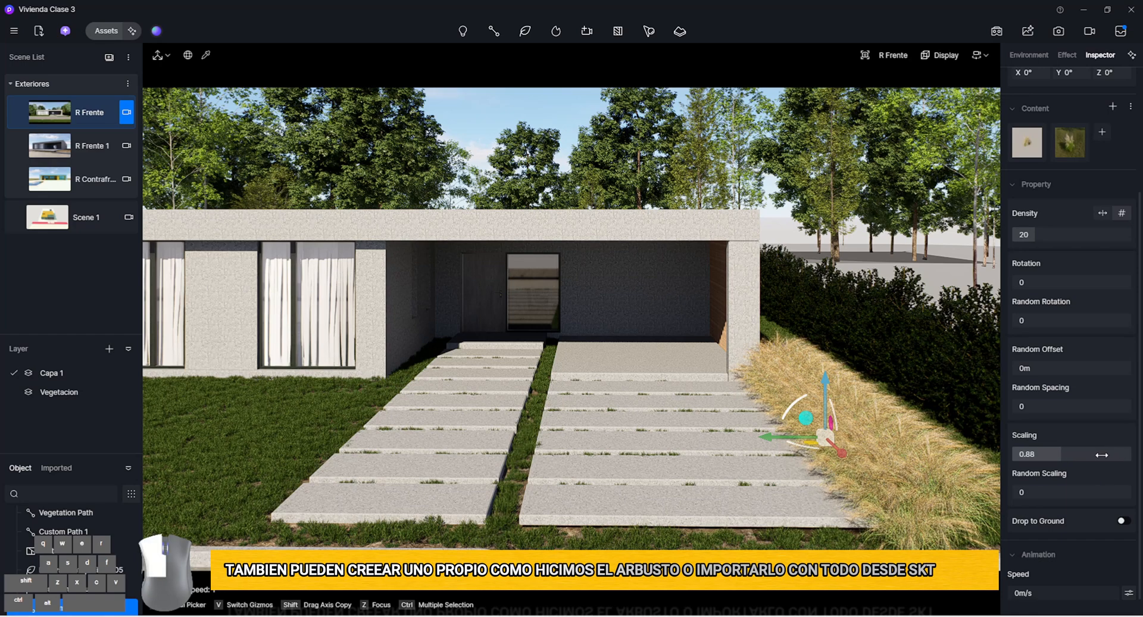
drag(1101, 455, 1075, 490)
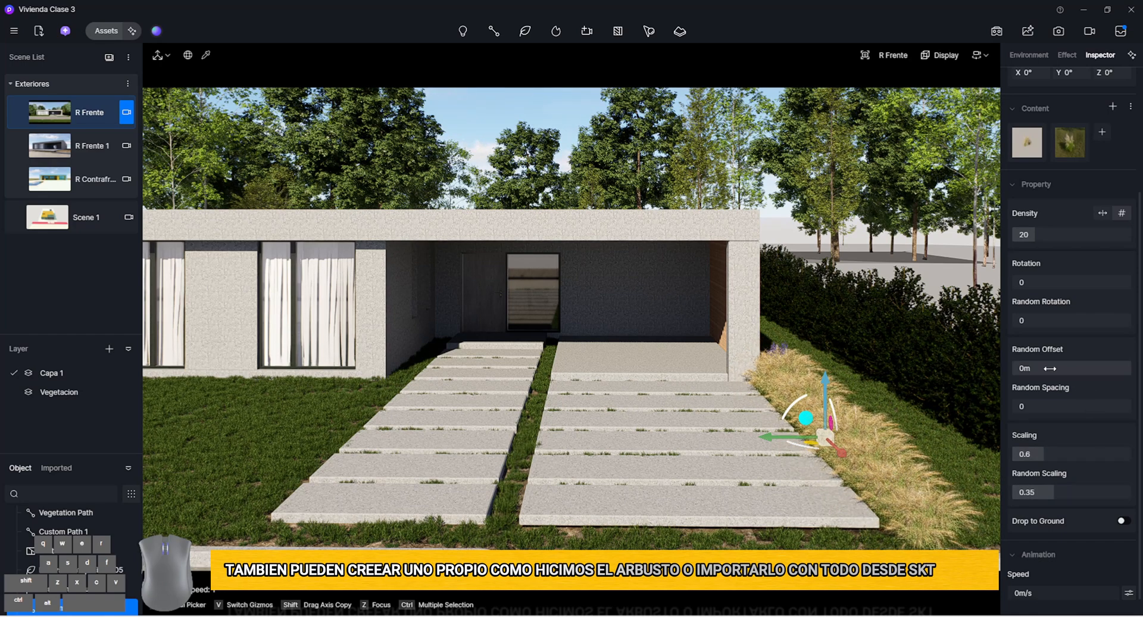
drag(1049, 369, 1095, 371)
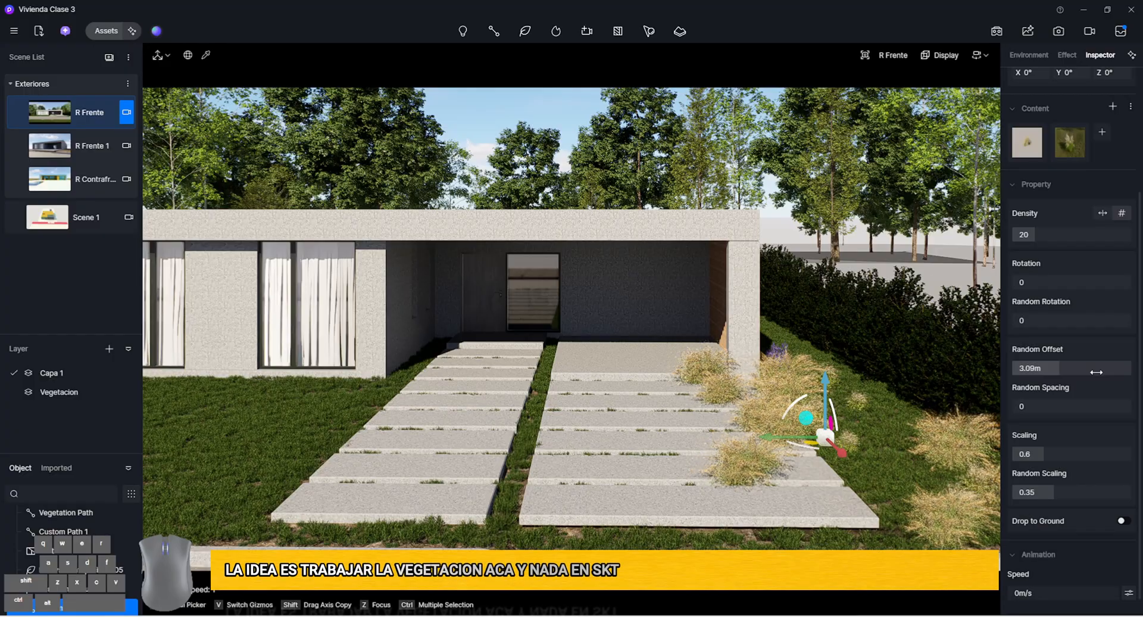
key(ctrl+z)
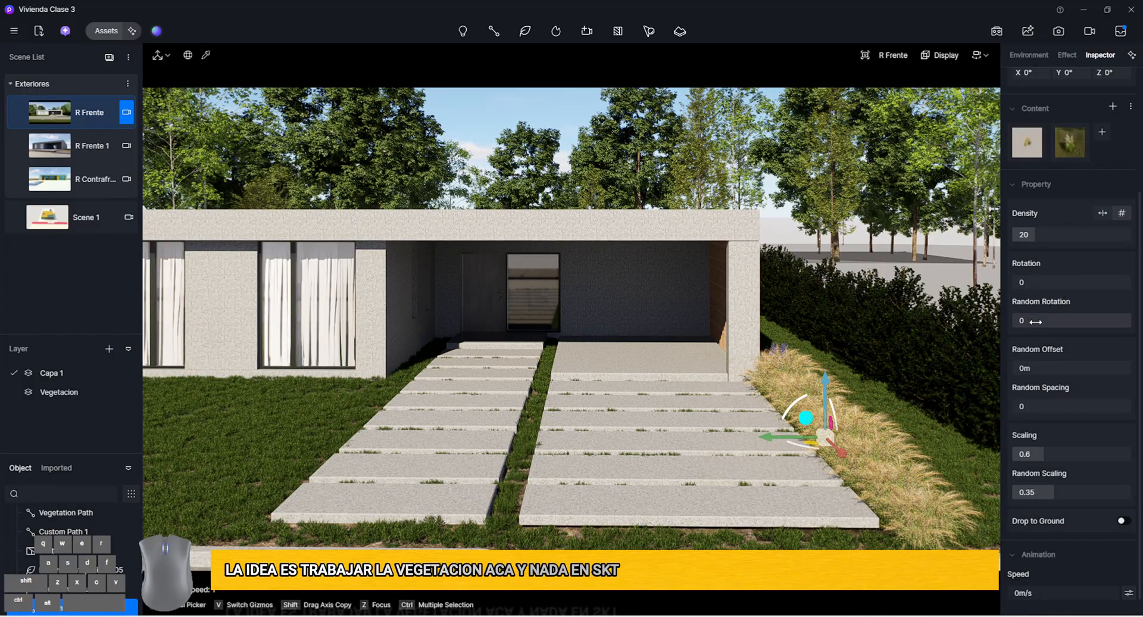
Set the path plants to rotation 180, random rotation 0.9, random spacing 1, scaling 0.5 and random scaling 0.45, and restore the R Frente view
drag(1098, 326, 1120, 327)
drag(1041, 287, 1136, 287)
drag(1066, 406, 1130, 405)
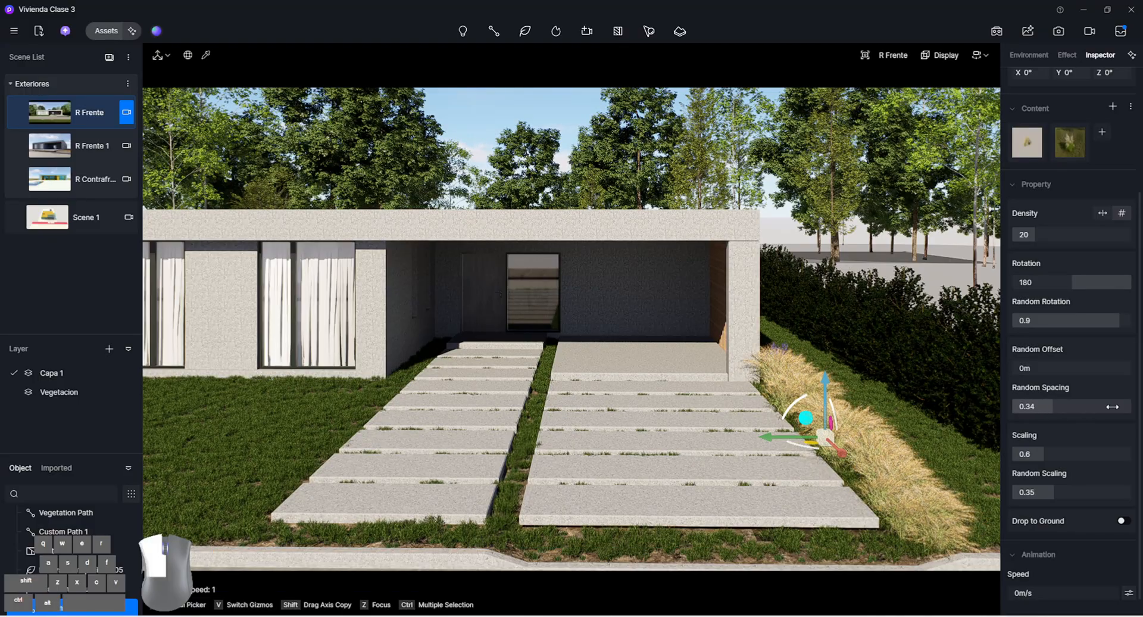
drag(1077, 454, 1076, 454)
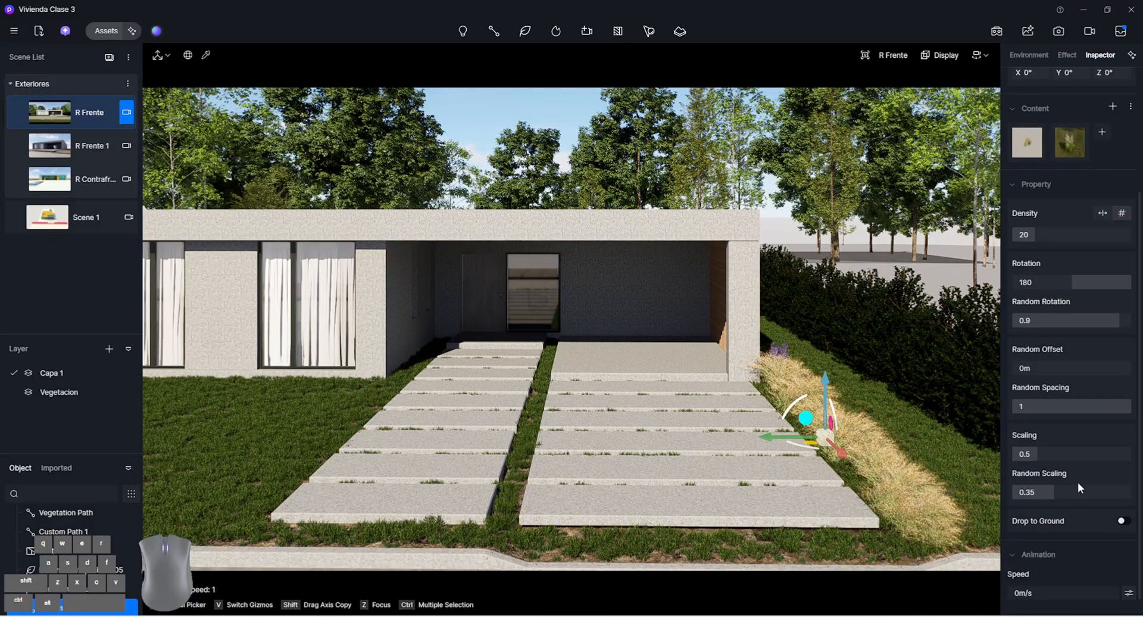
drag(775, 444, 770, 438)
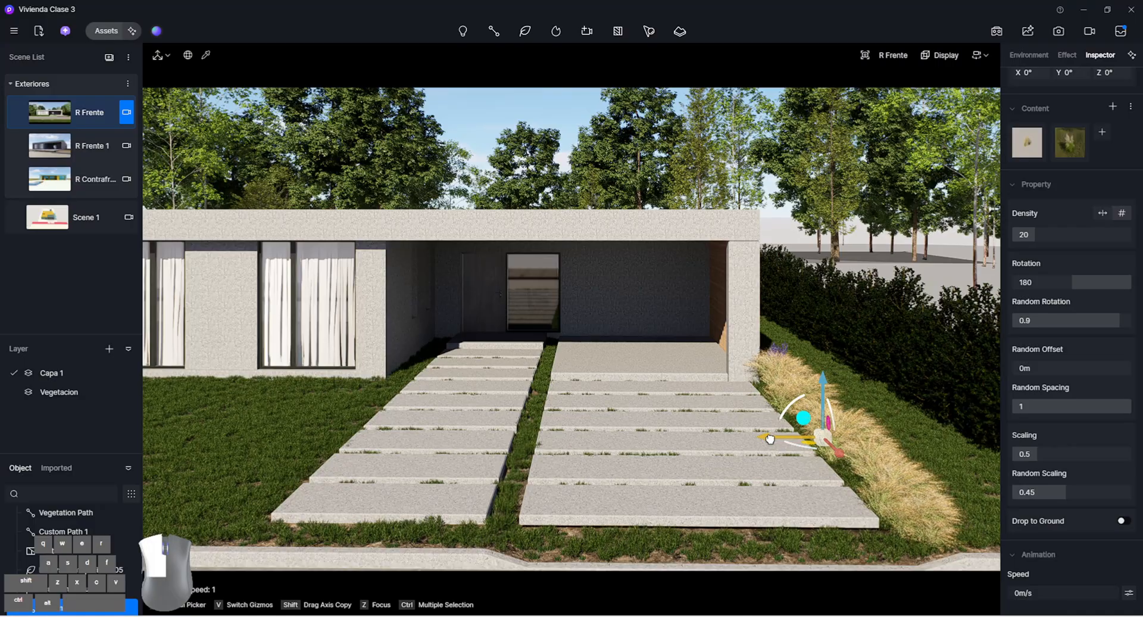
click(90, 118)
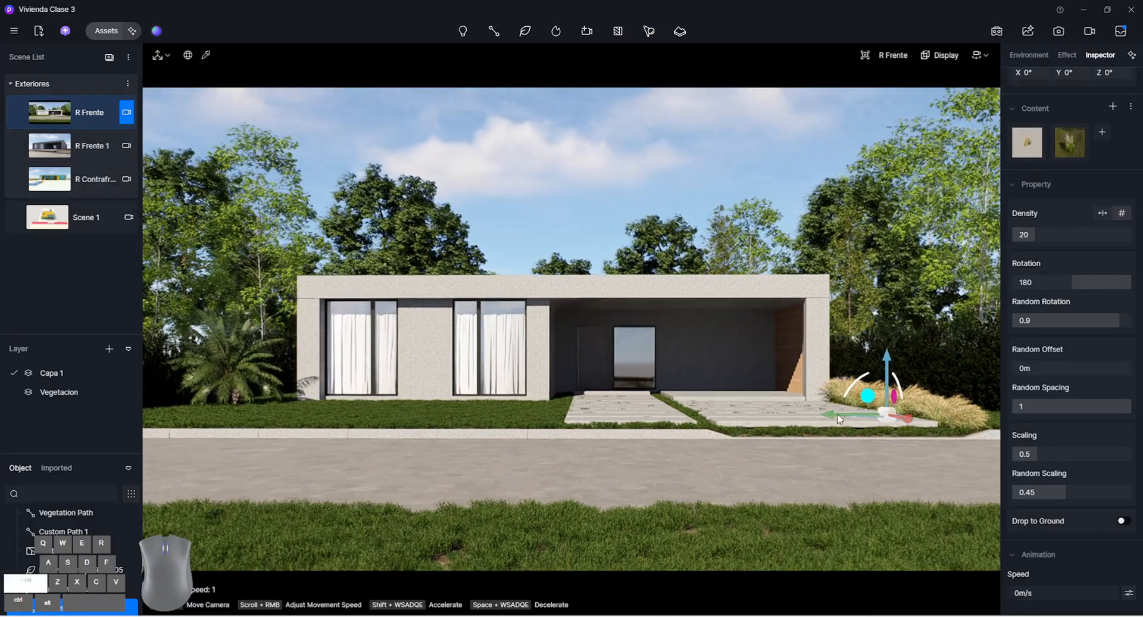
Try to duplicate the feather grass path on the lawn beside the entrance walkway
shift+drag(819, 411, 494, 420)
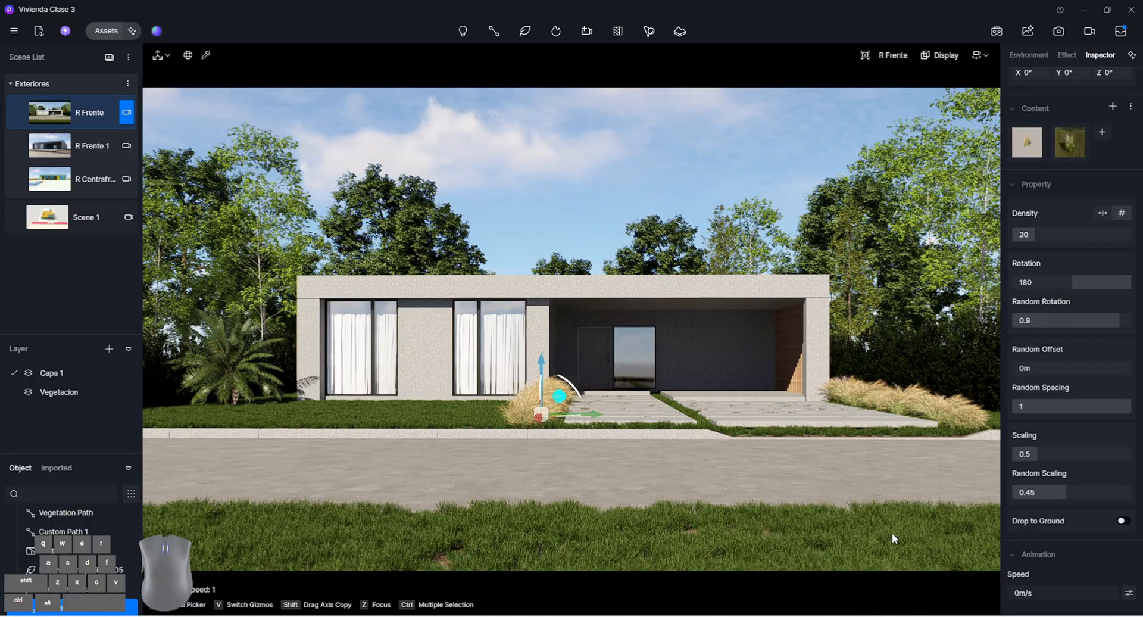
key(ctrl+z)
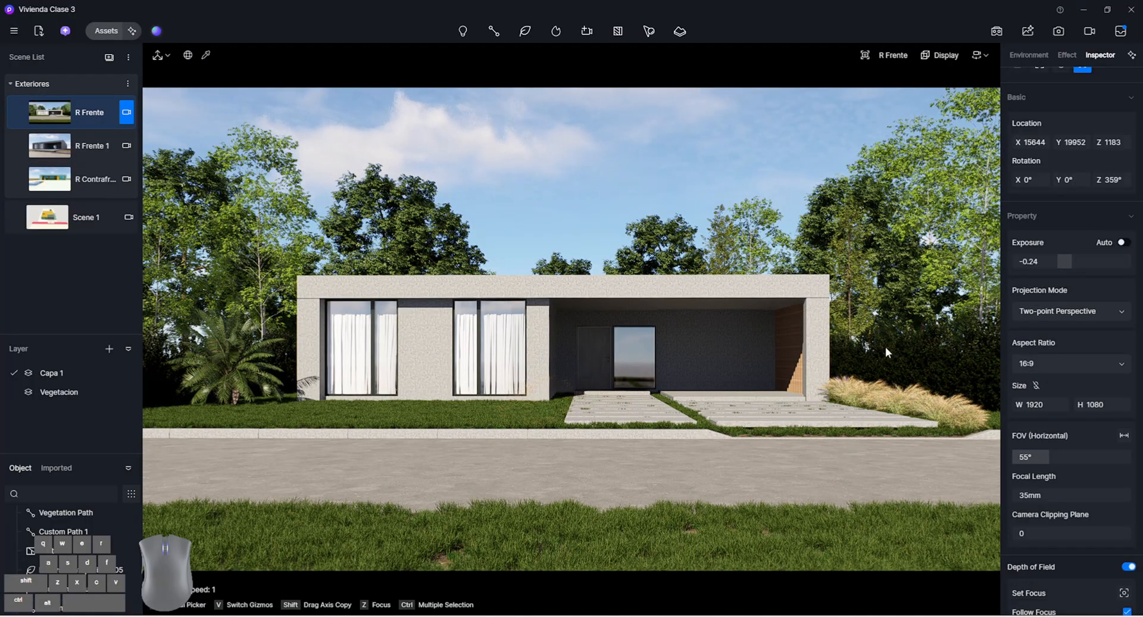
Place the MT_PM_V71_Ptychosperma palm group behind the feather grass beside the house, at about X 42618, Y 29773
click(113, 34)
scroll(344, 394, down, 2)
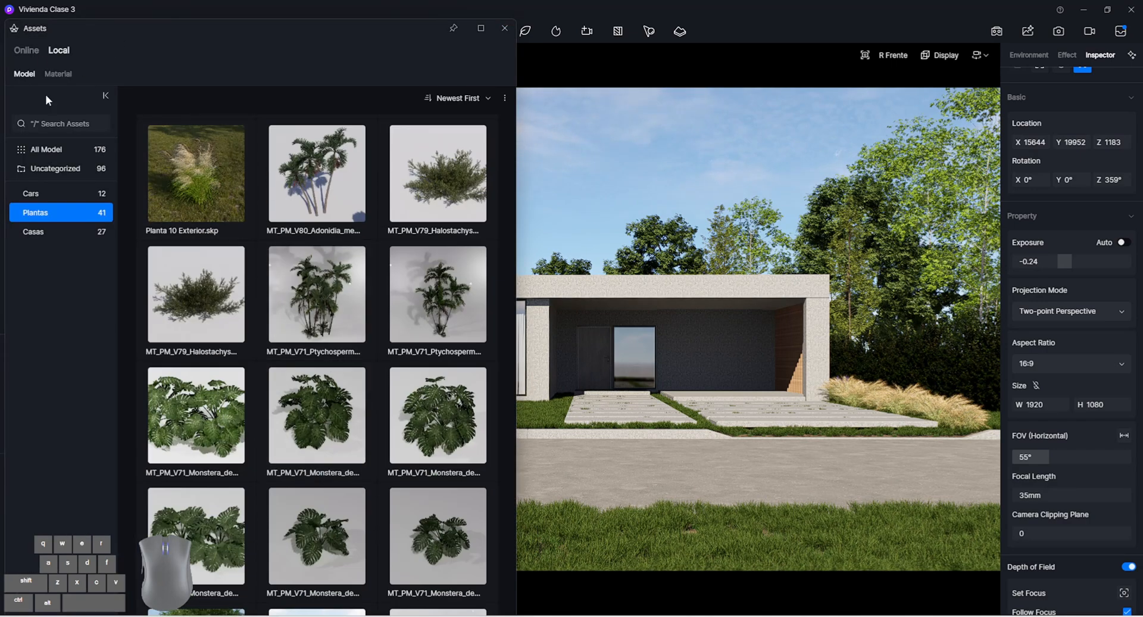
click(313, 283)
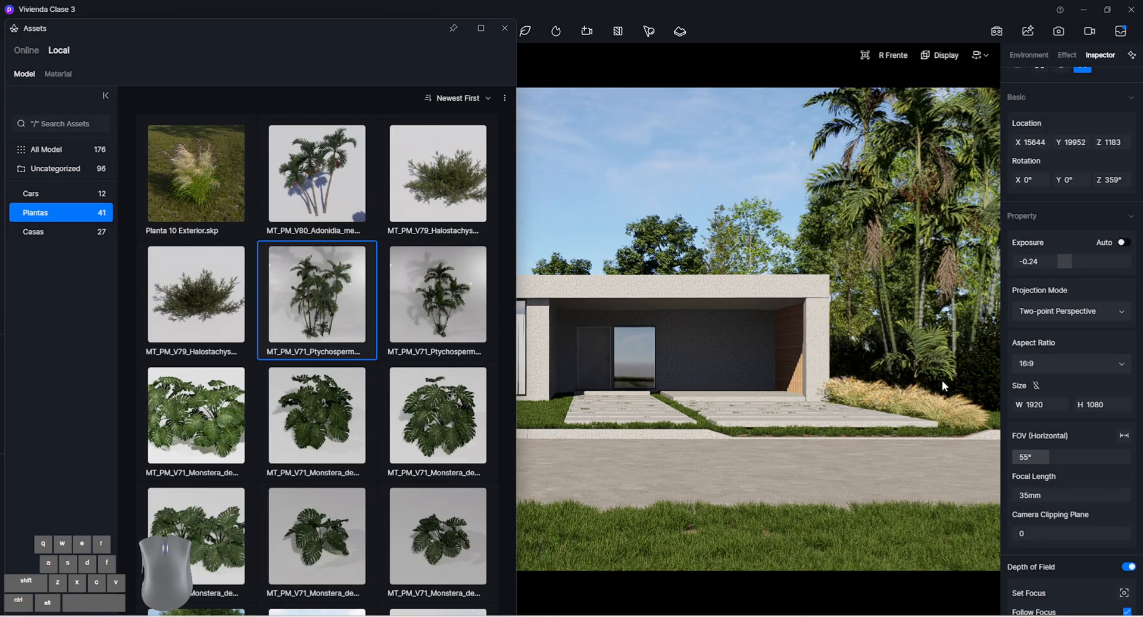
click(991, 416)
drag(1076, 245, 1138, 246)
drag(1031, 246, 1141, 246)
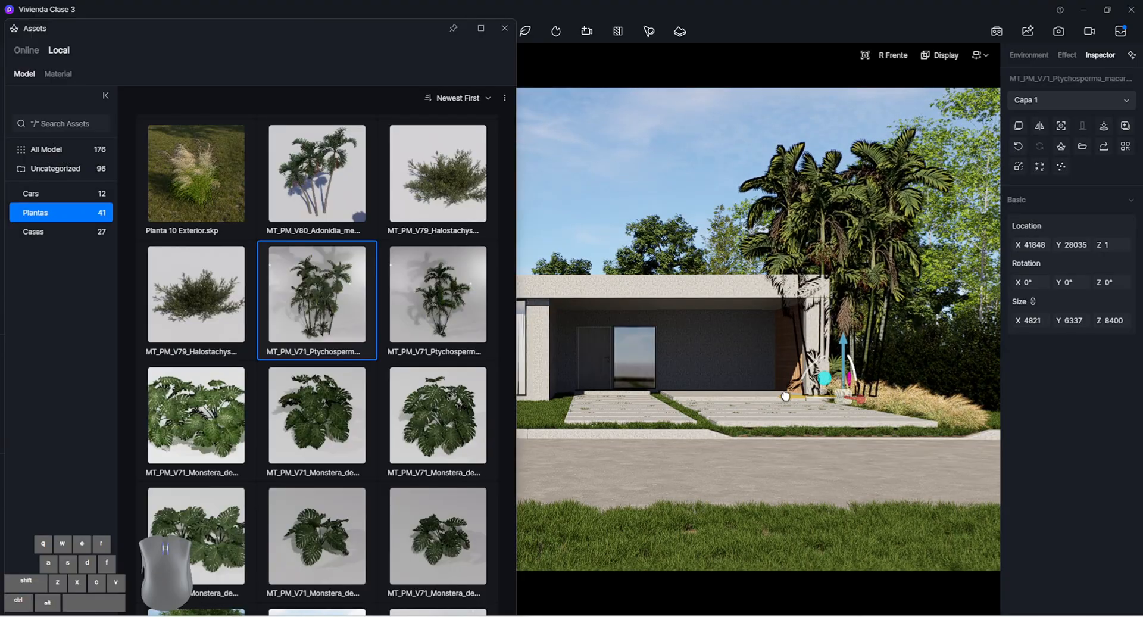
drag(785, 396, 840, 395)
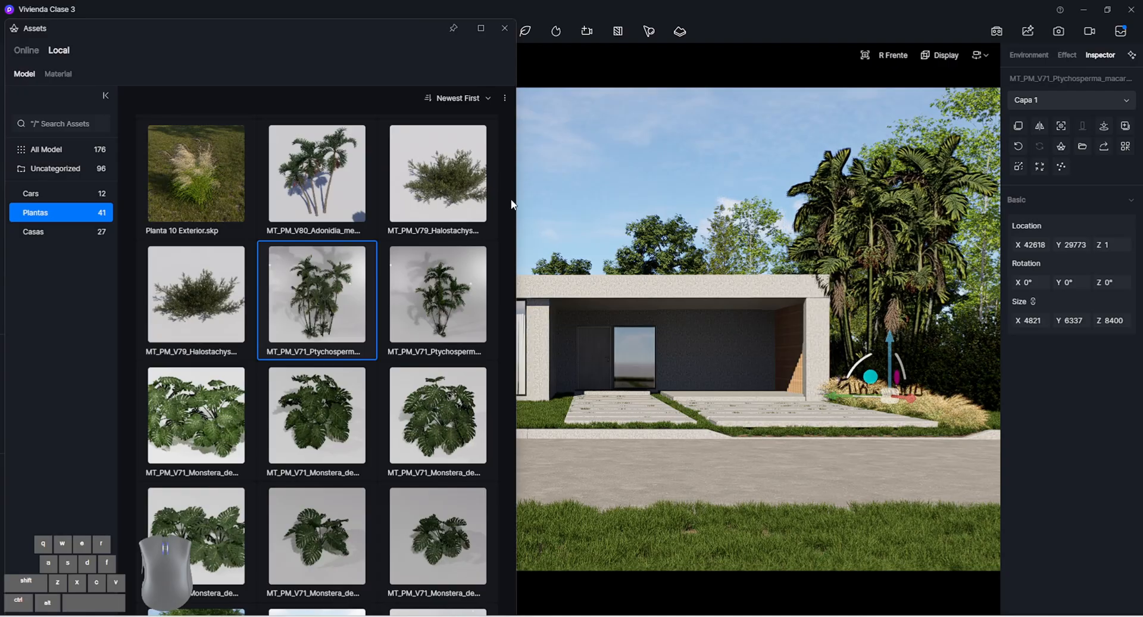
Add the MT_PM_V71_Monstera_deliciosa plant beside the entrance walkway and relocate it to the lawn's far end by the palm, at X 33953, Y 10465
scroll(448, 402, down, 1)
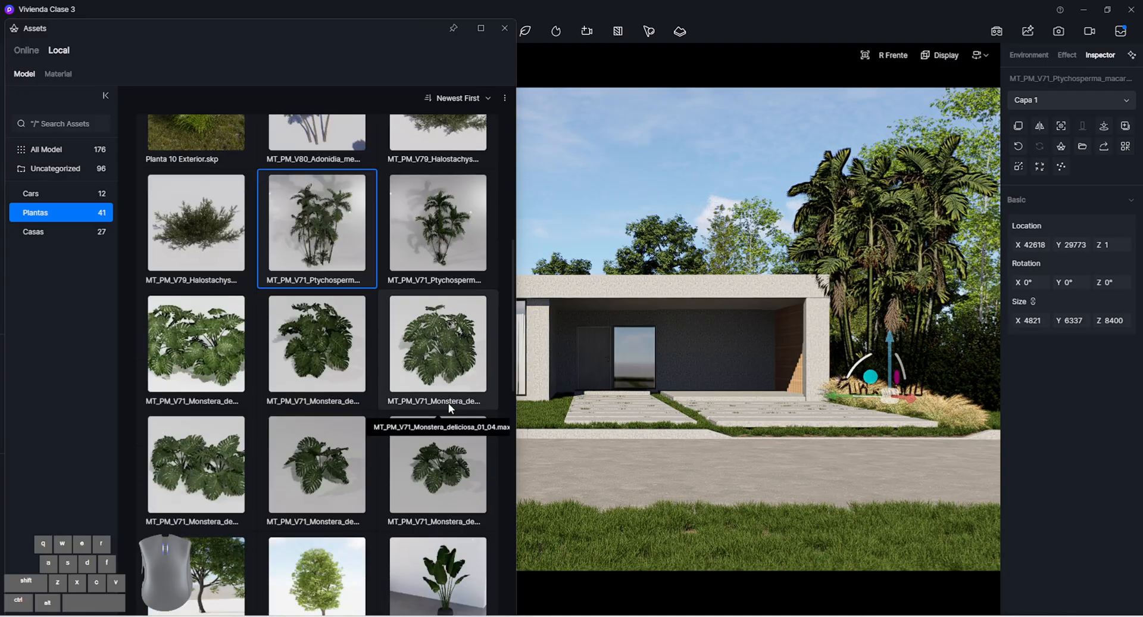
click(335, 481)
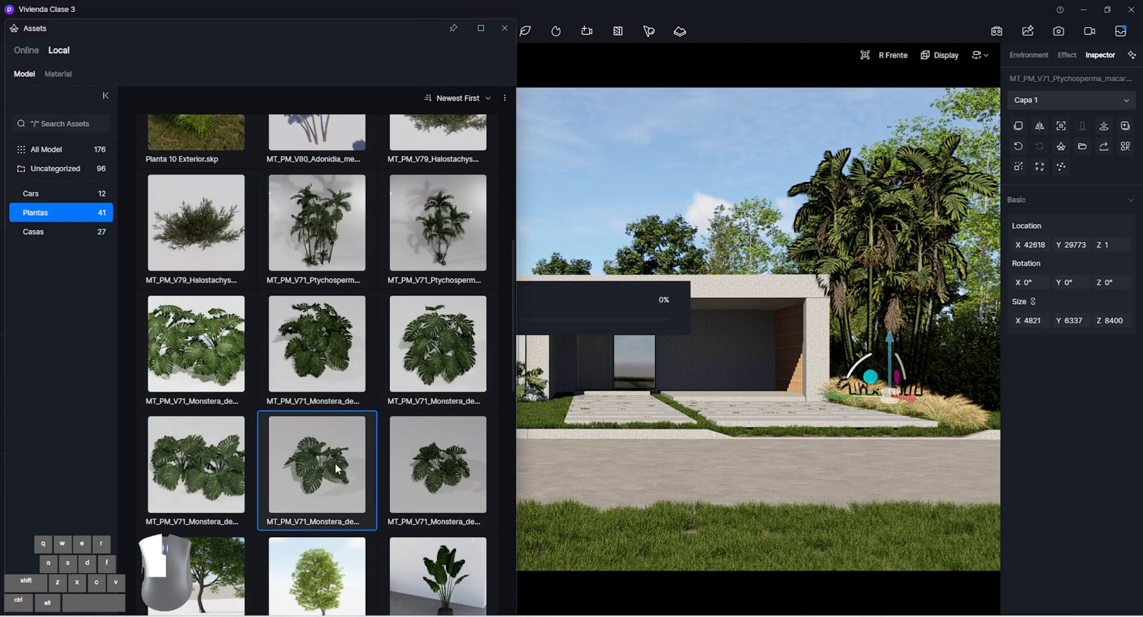
drag(335, 463, 551, 412)
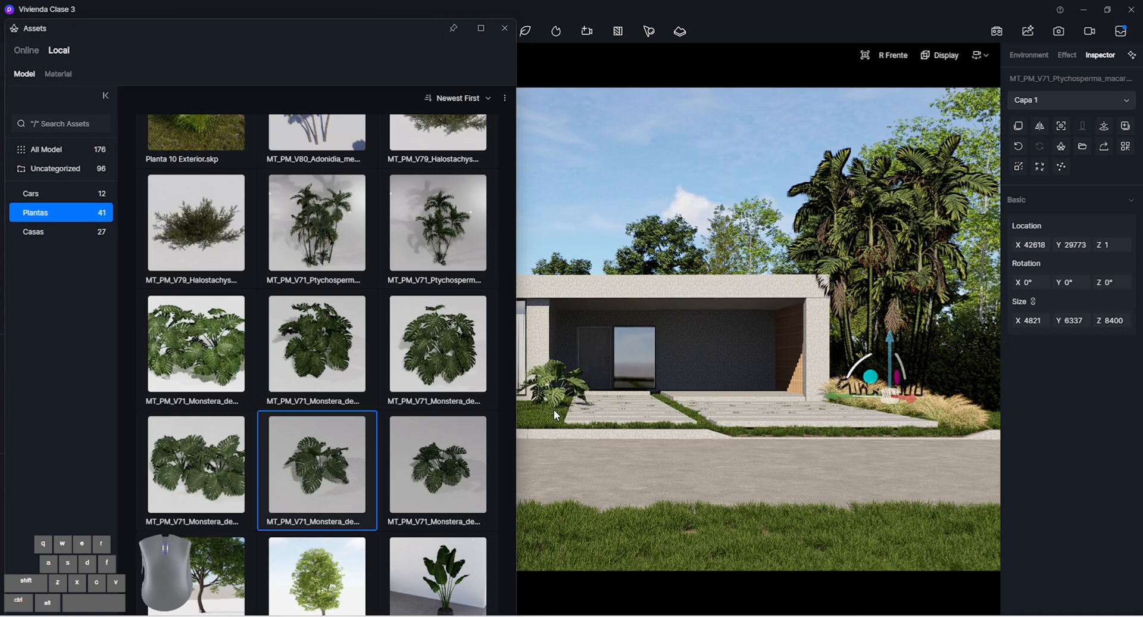
drag(1025, 322, 988, 327)
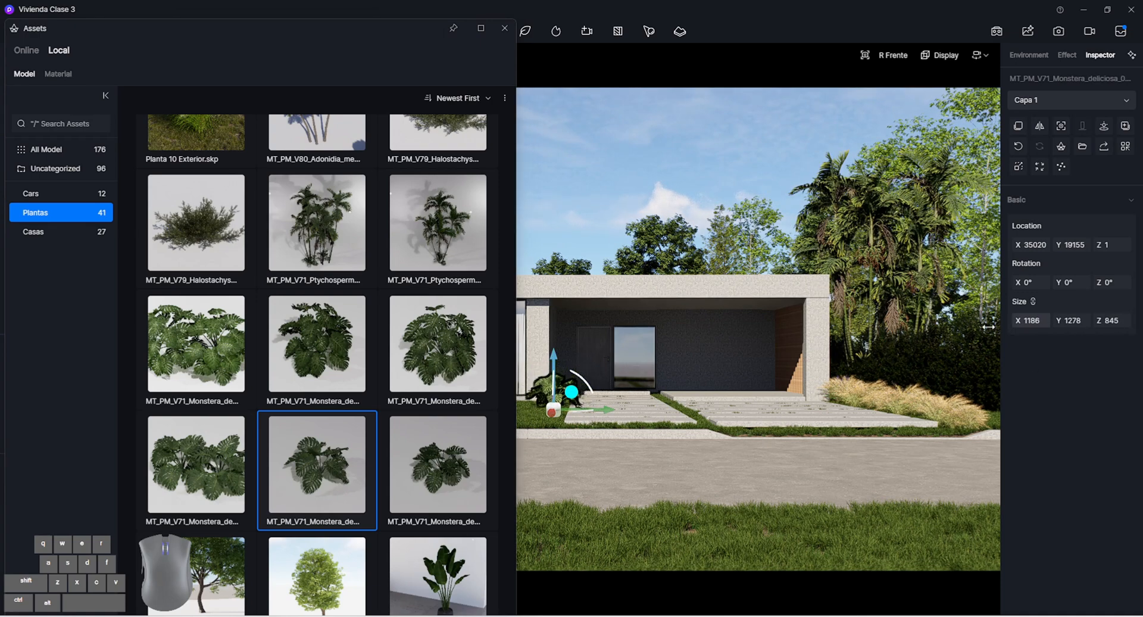
click(504, 29)
click(668, 230)
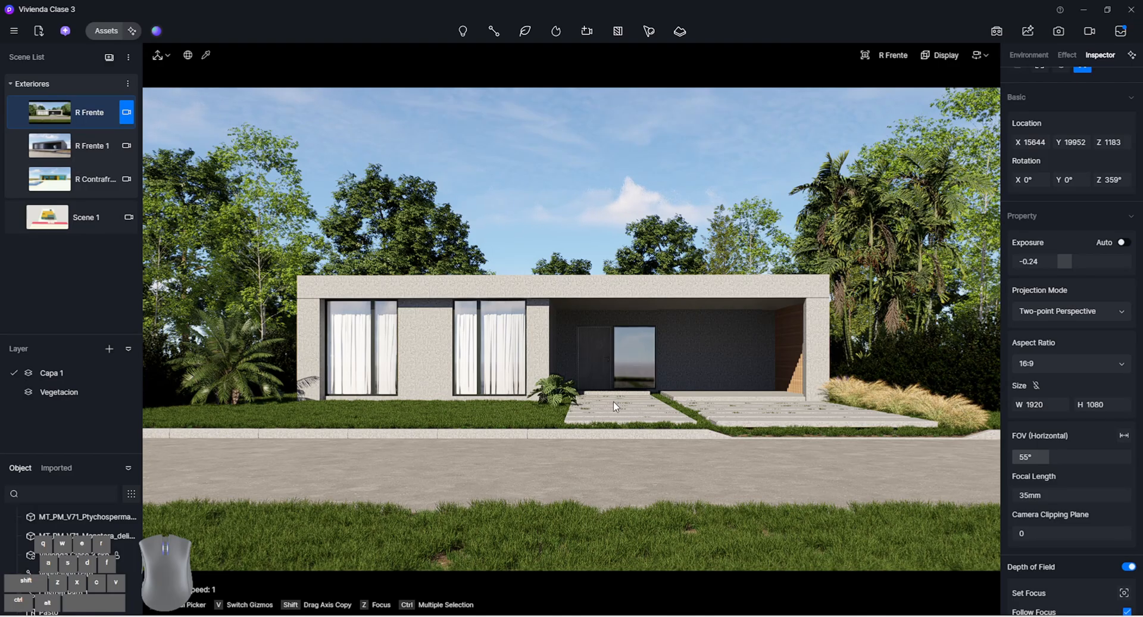
click(560, 387)
drag(609, 411, 128, 415)
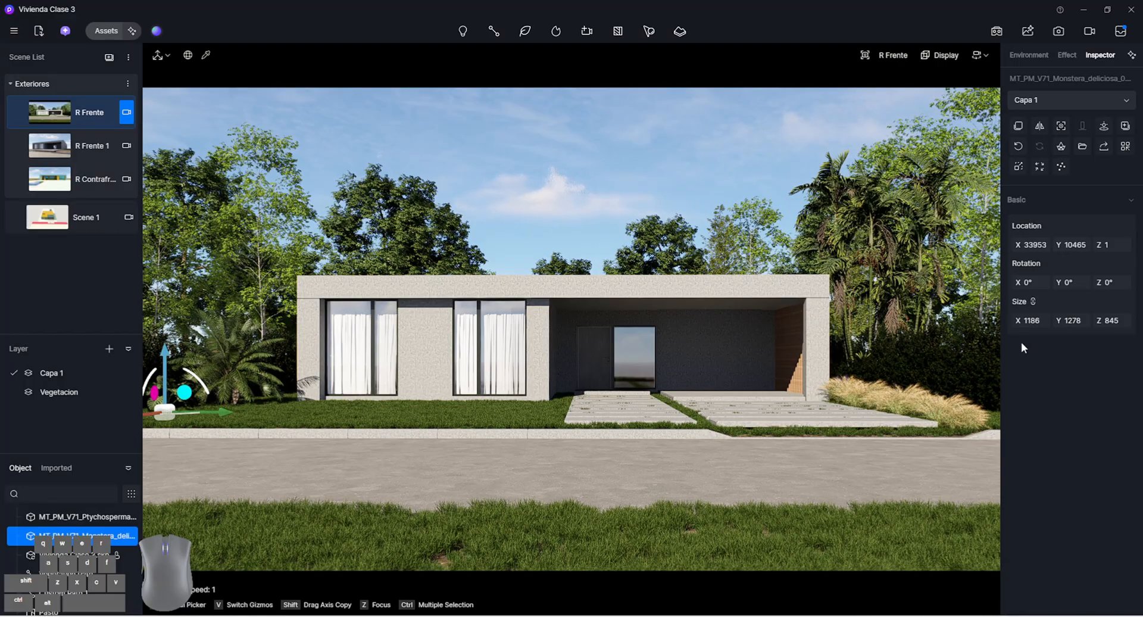
Enlarge the MT_PM_V71_Monstera_deliciosa plant beside the palm at the lawn's far end and deselect it
drag(1033, 322, 1053, 322)
click(537, 174)
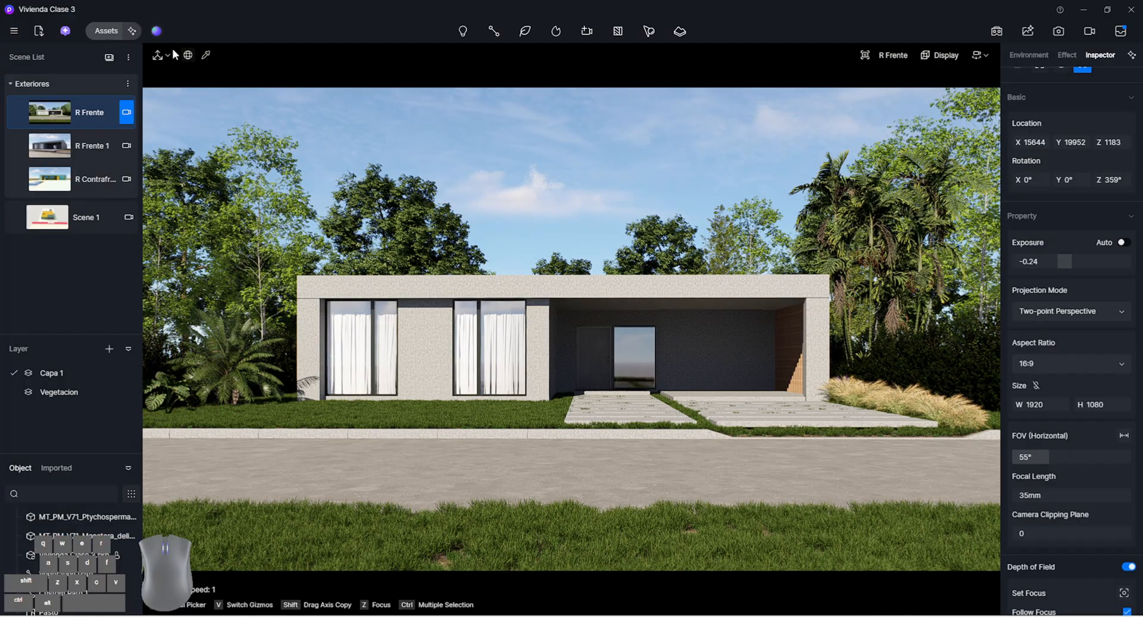
Place one Ilex crenata Thunb shrub from the local Plantas models on the foreground grass strip, at about X 19971, Y 21875
click(107, 31)
scroll(330, 420, down, 4)
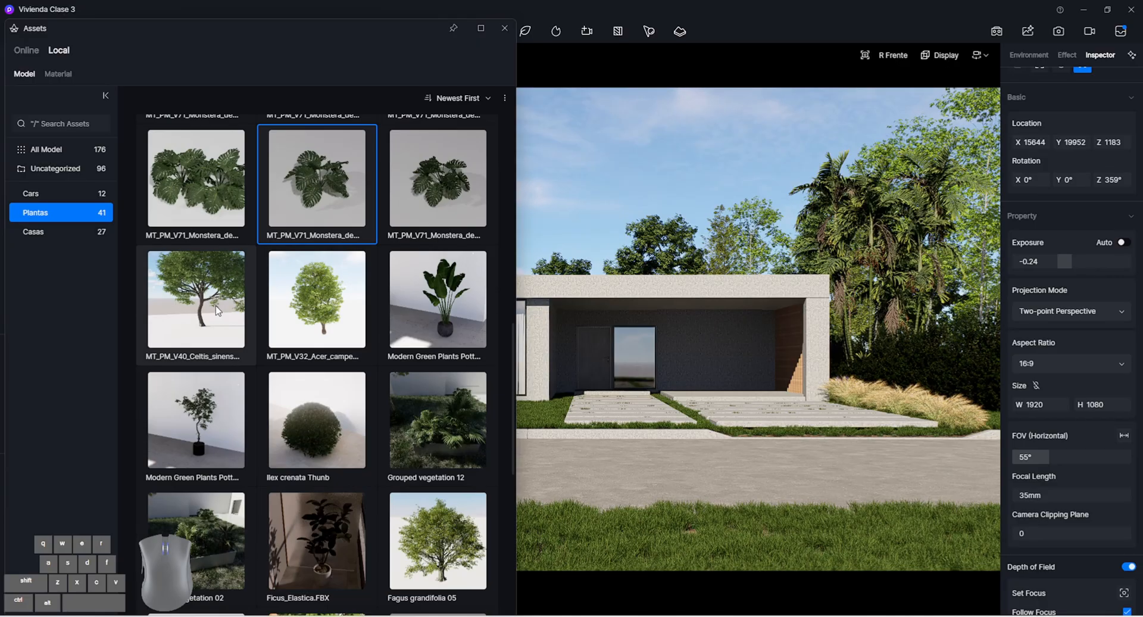
click(335, 441)
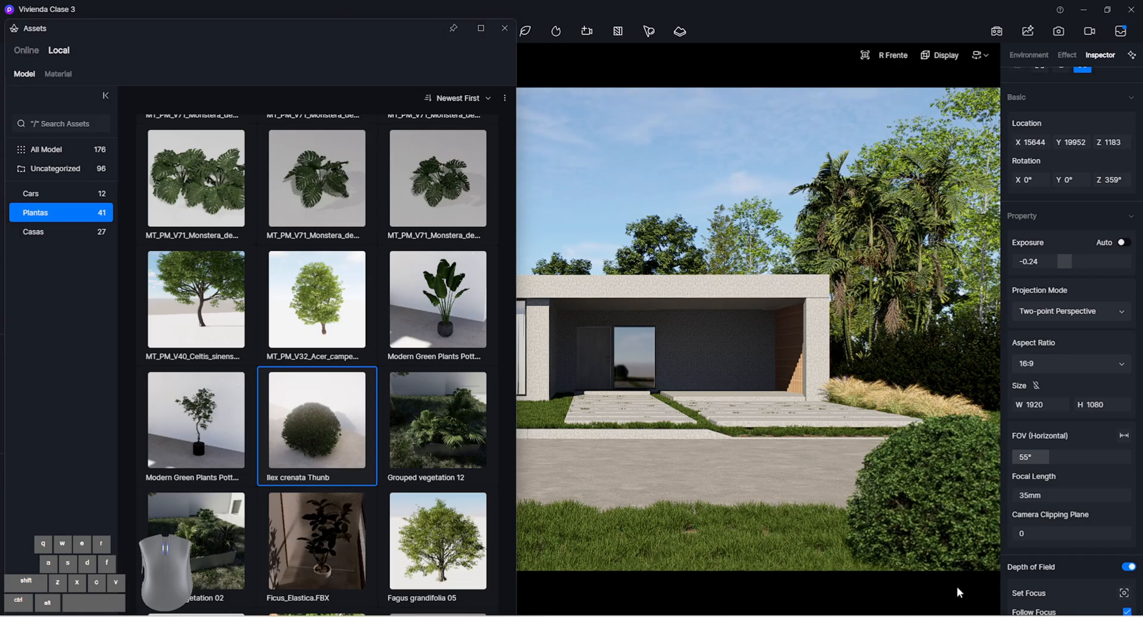
click(956, 565)
click(504, 28)
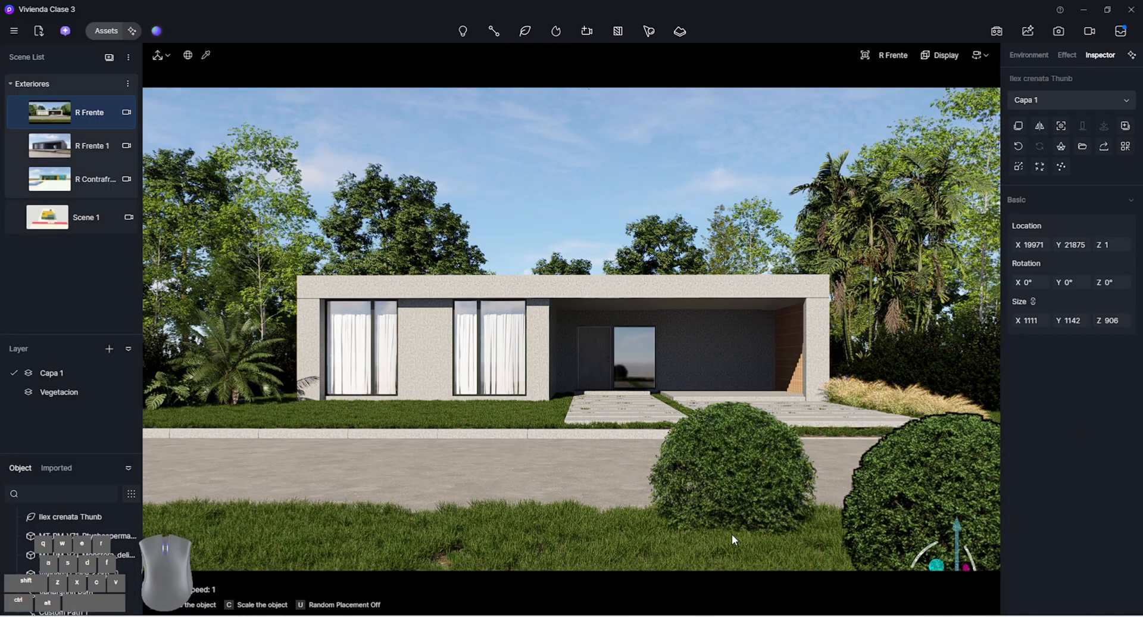
key(Escape)
Shrink the Ilex crenata shrub to about 867 × 891 × 707 and move it to about Y 22059, Z -29
drag(1075, 314, 926, 314)
drag(952, 563, 989, 564)
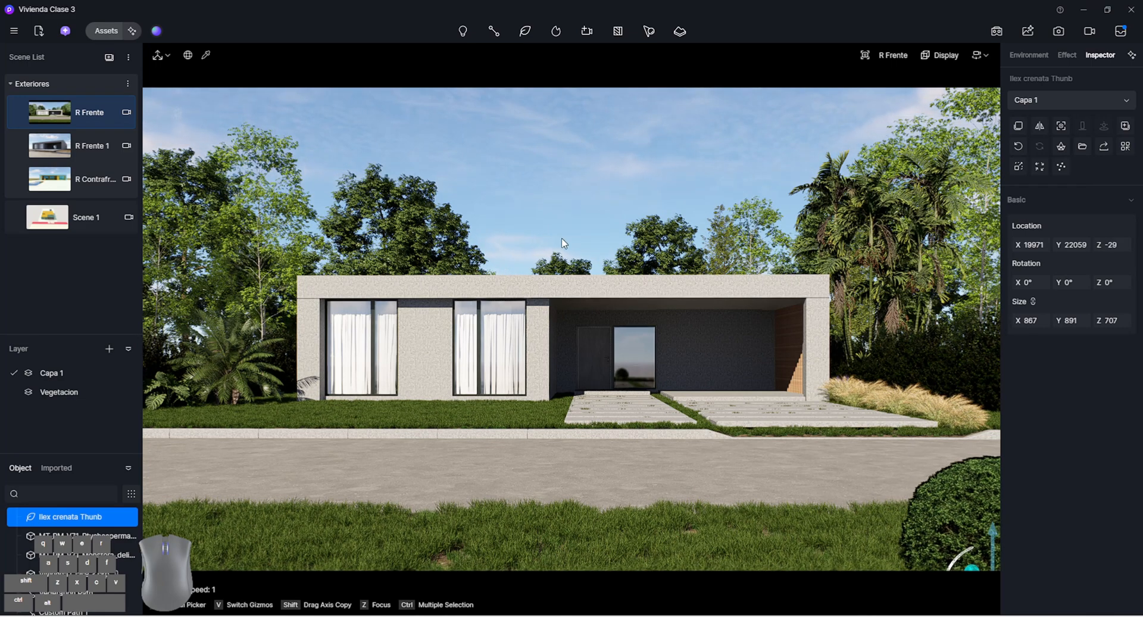
click(652, 158)
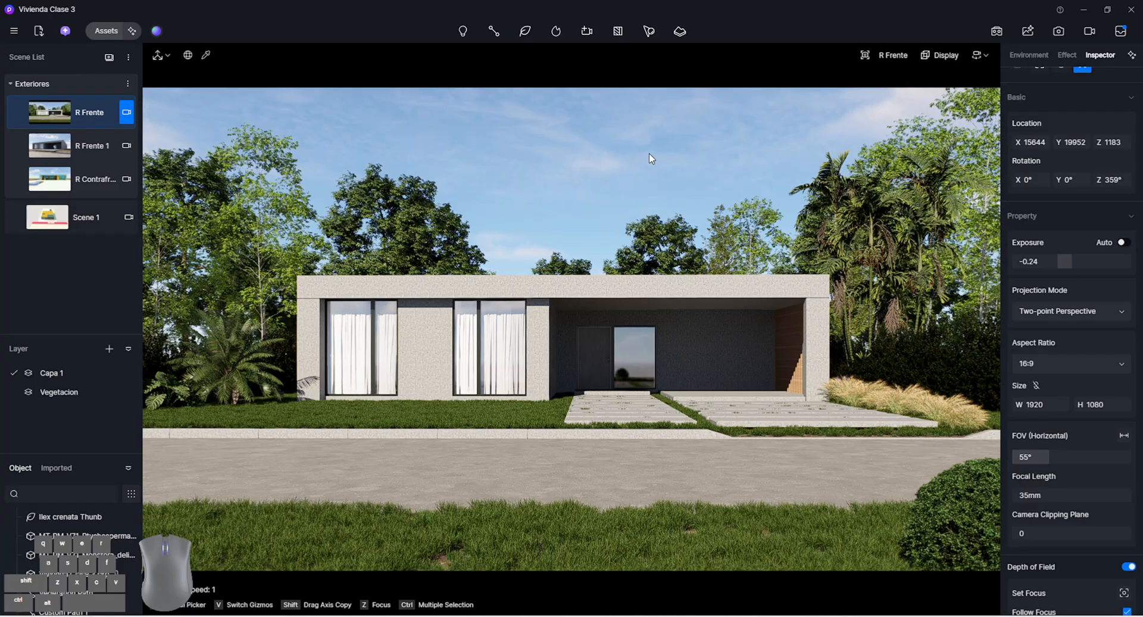
Browse the online Shrubs, Palm and Conifer models for another foreground plant
click(105, 31)
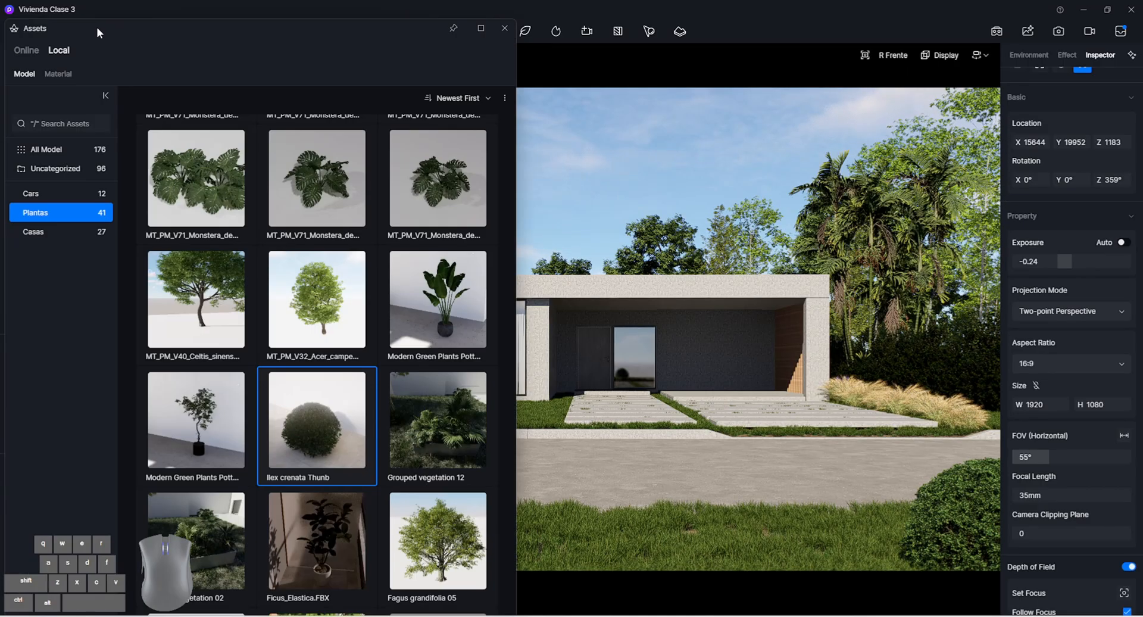
click(26, 51)
scroll(283, 307, down, 2)
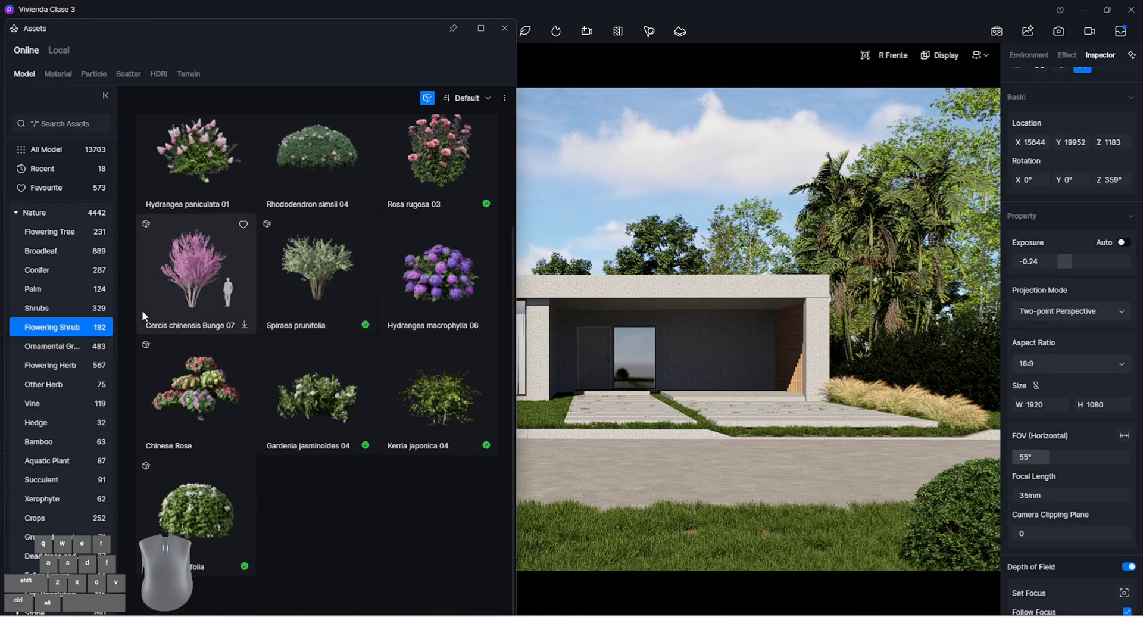
click(63, 304)
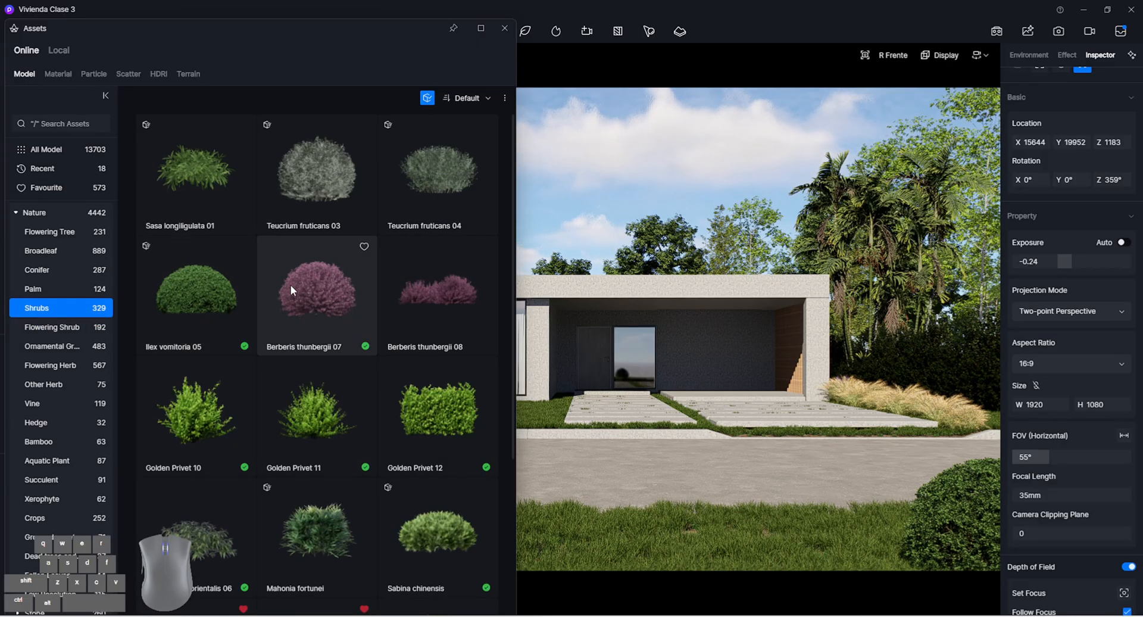
scroll(216, 288, down, 4)
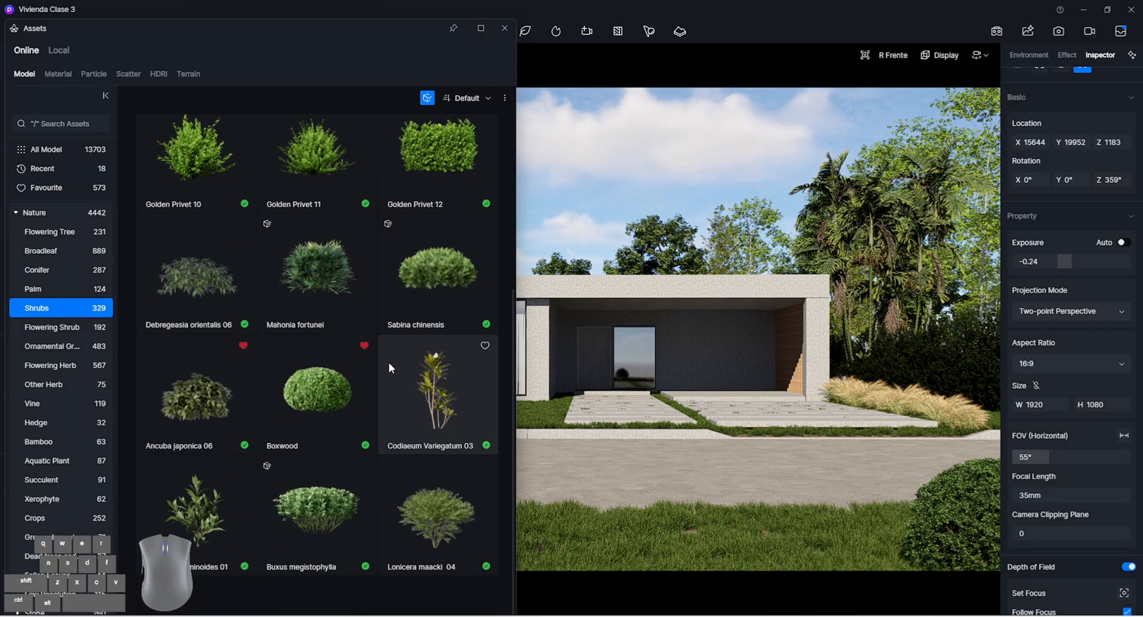
click(73, 290)
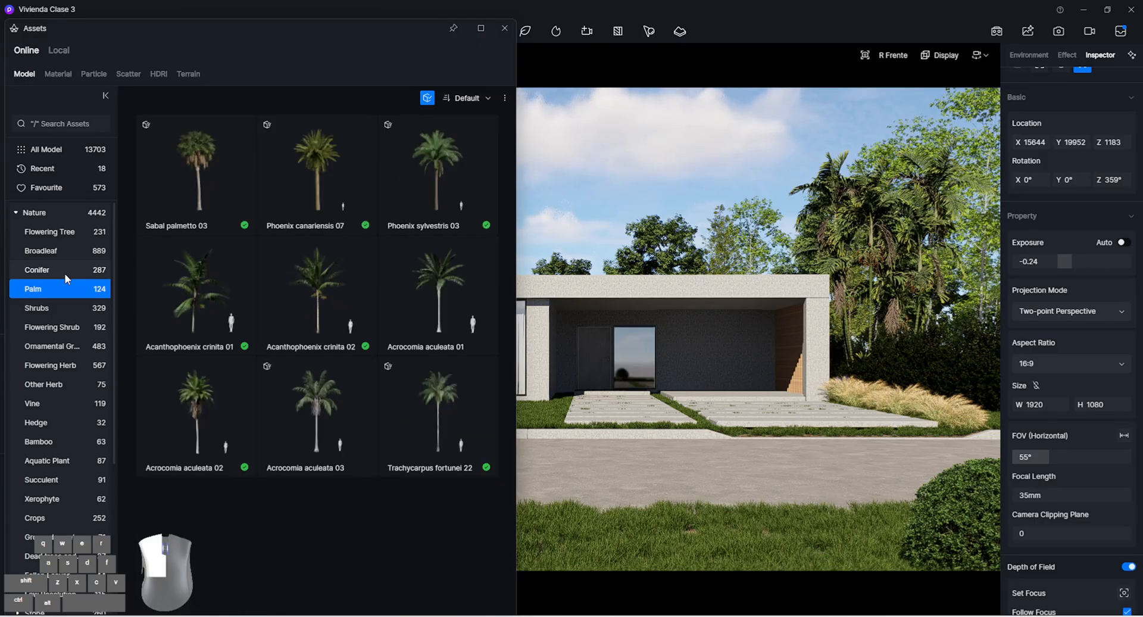
click(65, 271)
scroll(306, 259, down, 5)
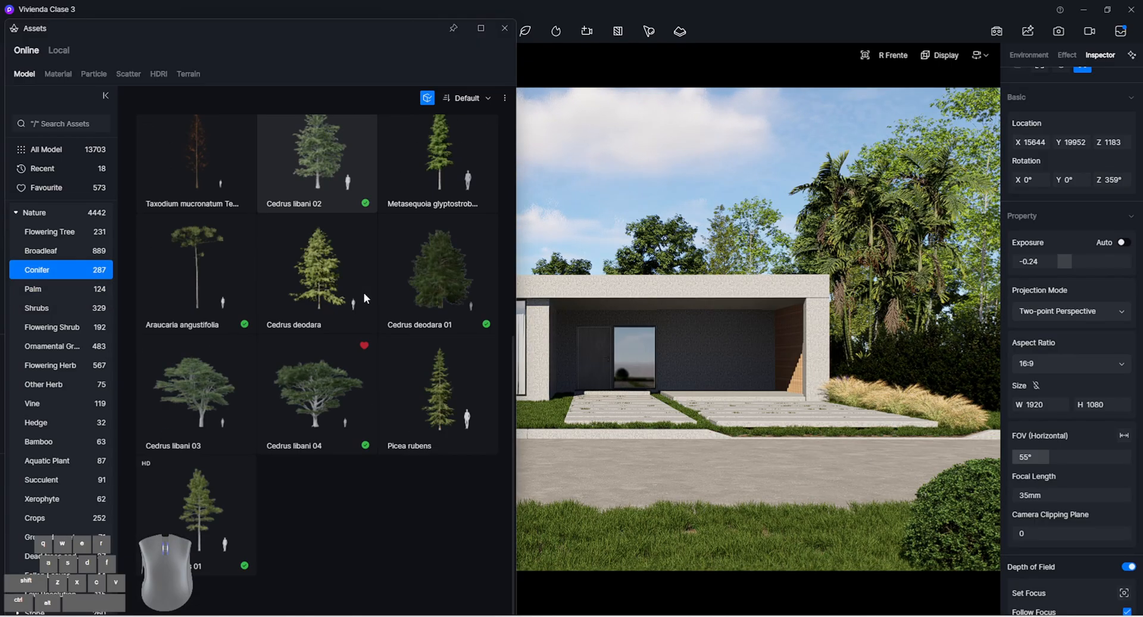
Place the online Broadleaf model Ficus carica 01 on the foreground grass strip, at about X 21566, Y 20081
click(76, 249)
scroll(349, 292, down, 5)
scroll(234, 276, up, 5)
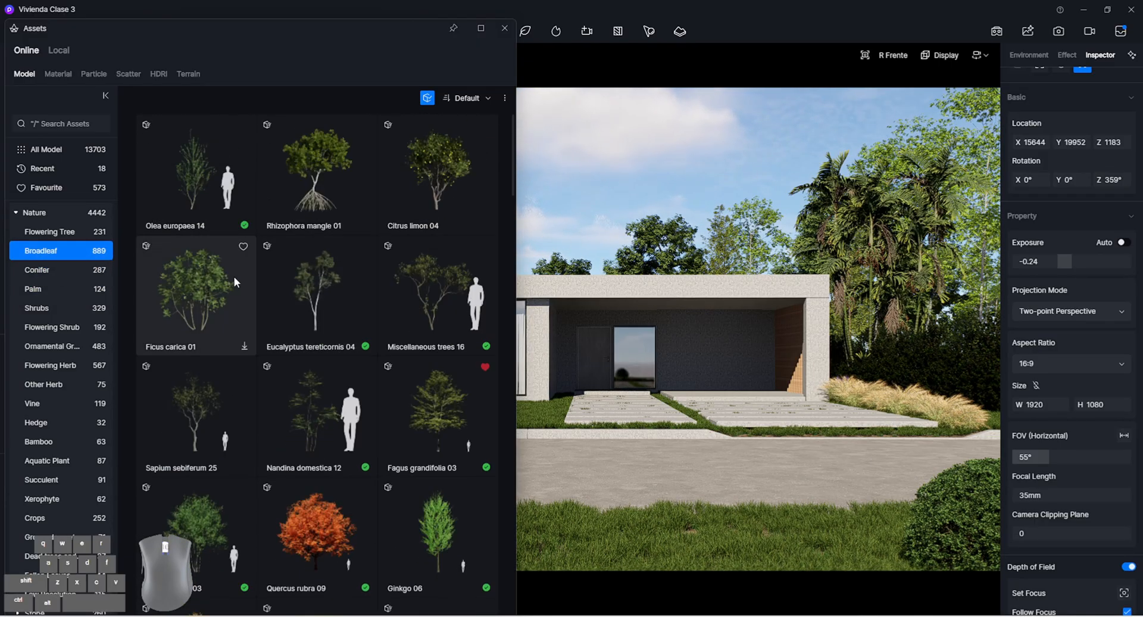
click(209, 318)
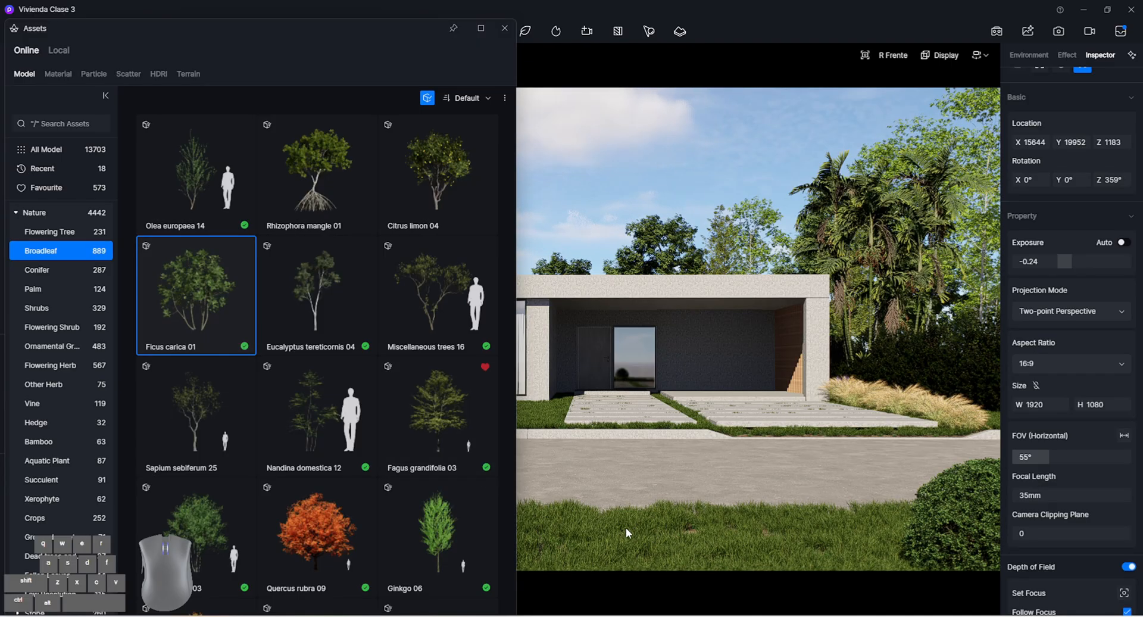
click(606, 524)
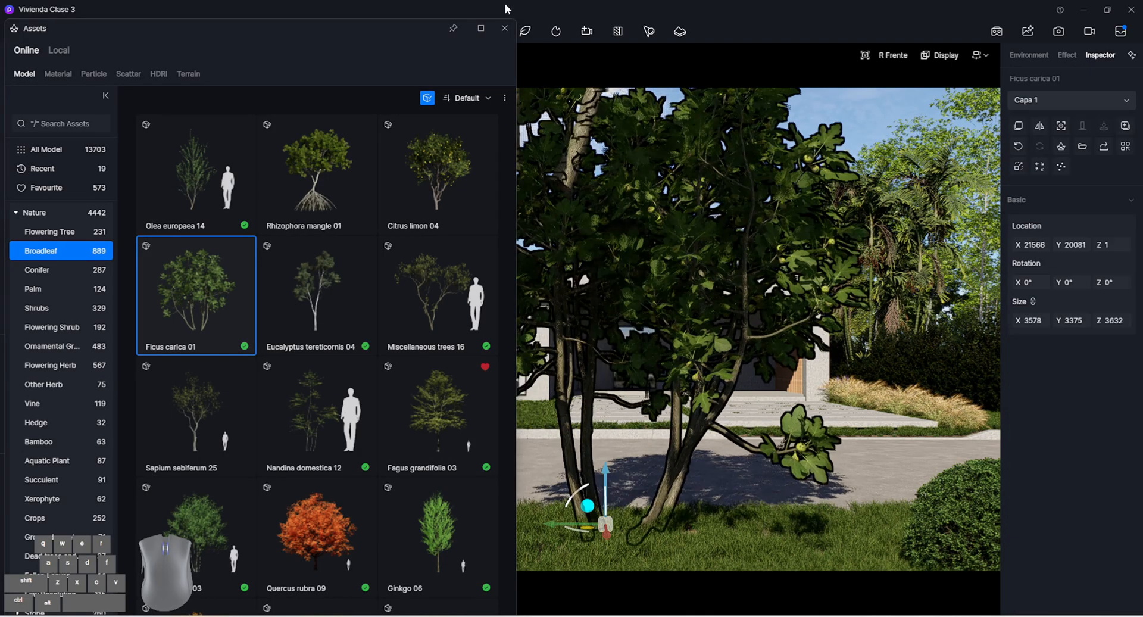
click(505, 28)
Shrink the Ficus carica to about 1091 × 1029 × 1107 and move it to the near corner of the foreground strip, opposite the Ilex shrub
drag(562, 524, 223, 534)
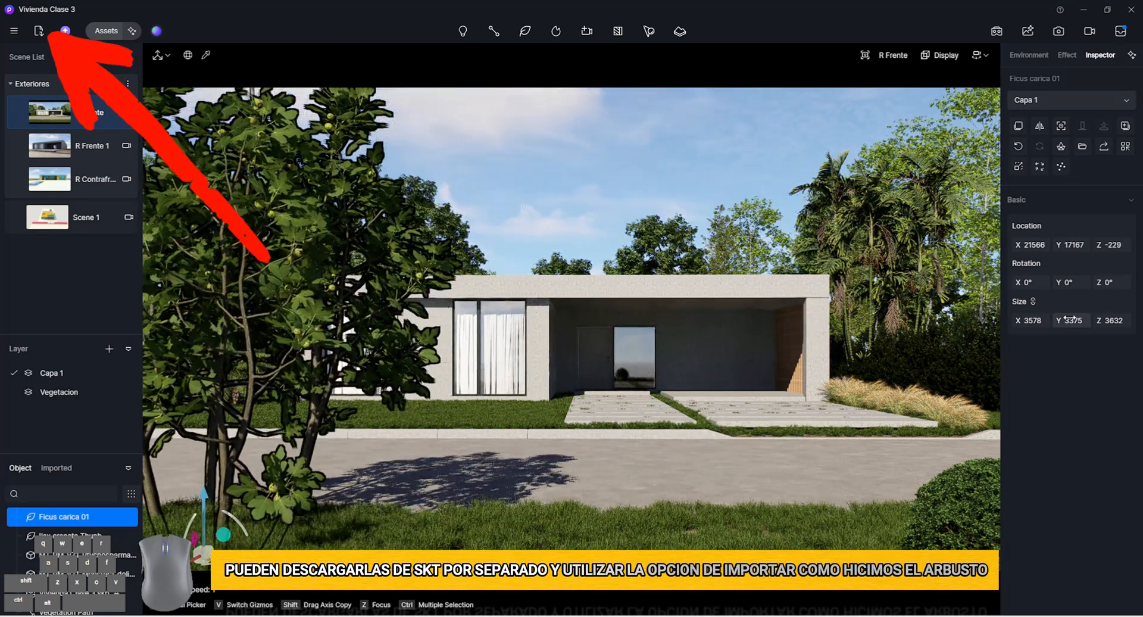
drag(1072, 320, 1003, 320)
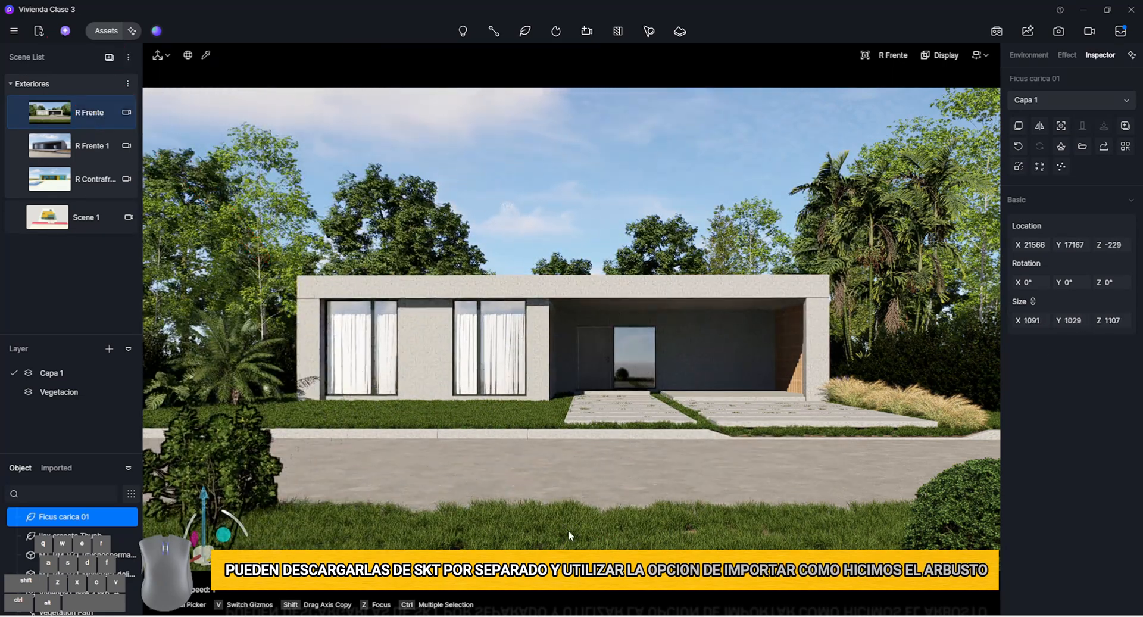
drag(195, 559, 161, 574)
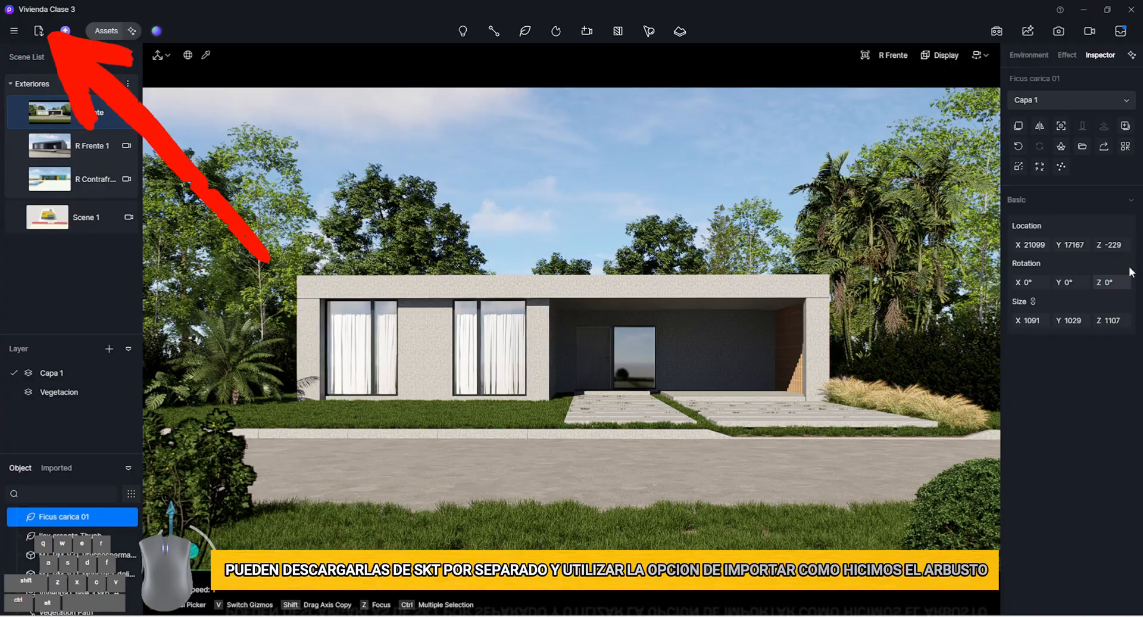
drag(1079, 248, 982, 247)
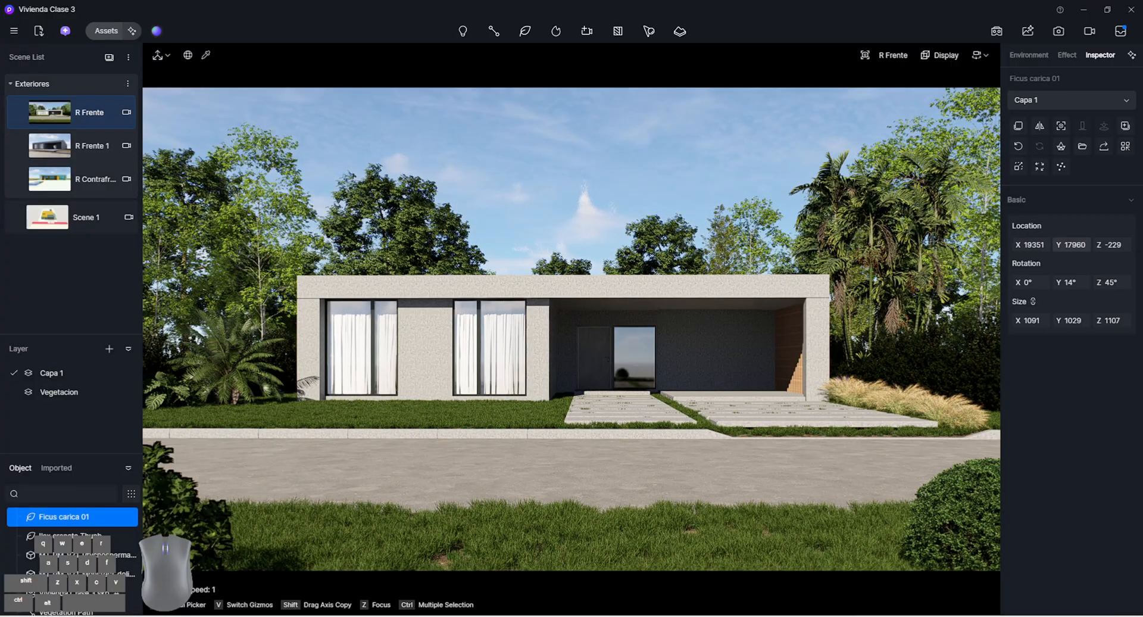
mouse_move(1062, 246)
mouse_down()
mouse_move(1115, 245)
mouse_move(1062, 243)
mouse_up()
click(126, 112)
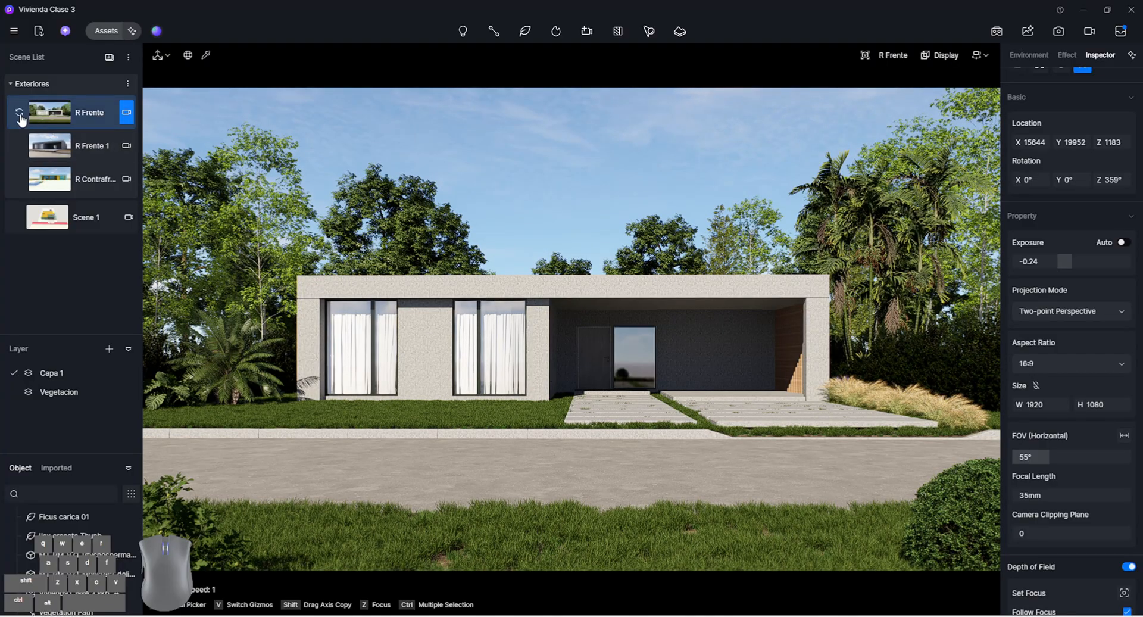
Lower the front camera to about X 15643, Y 19911, Z 1058 and update the R Frente scene with this view
right_drag(426, 289, 426, 285)
key(w)
key(q)
key(e)
key(a)
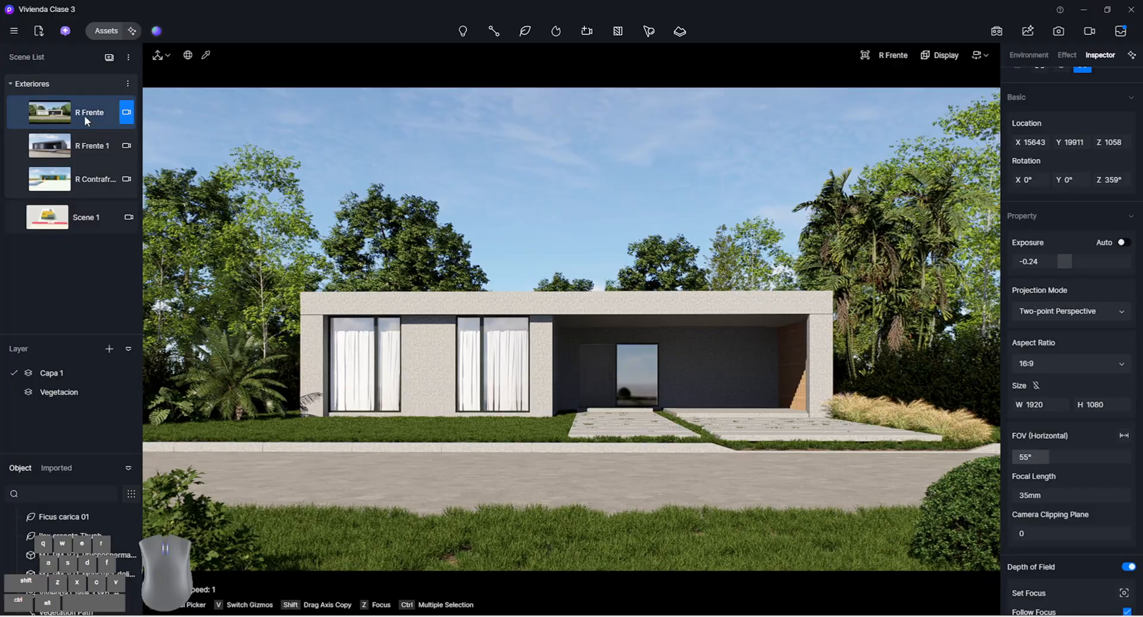
click(20, 114)
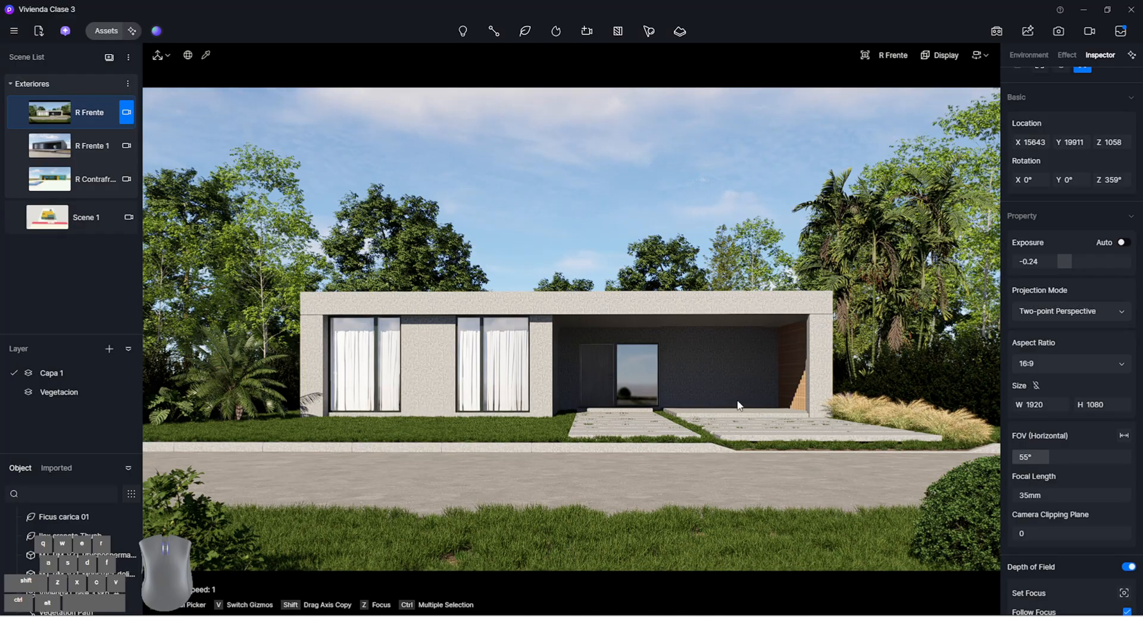
Examine the textured front facade and its curtained windows up close
key(w)
right_drag(733, 360, 377, 318)
key(w)
key(w)
key(w)
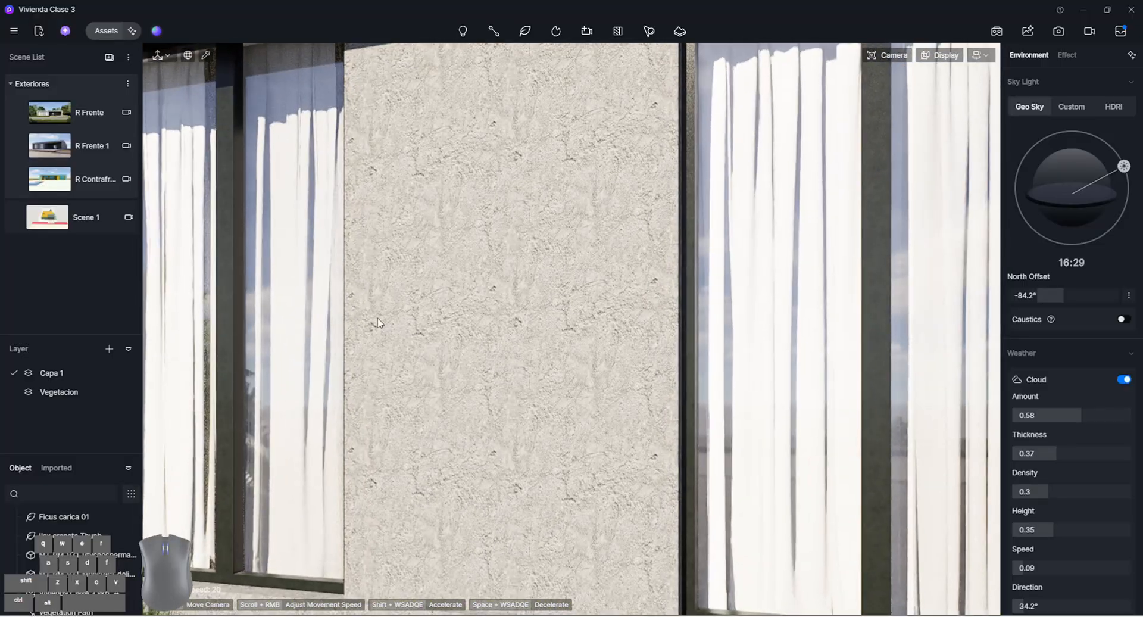
key(s)
key(a)
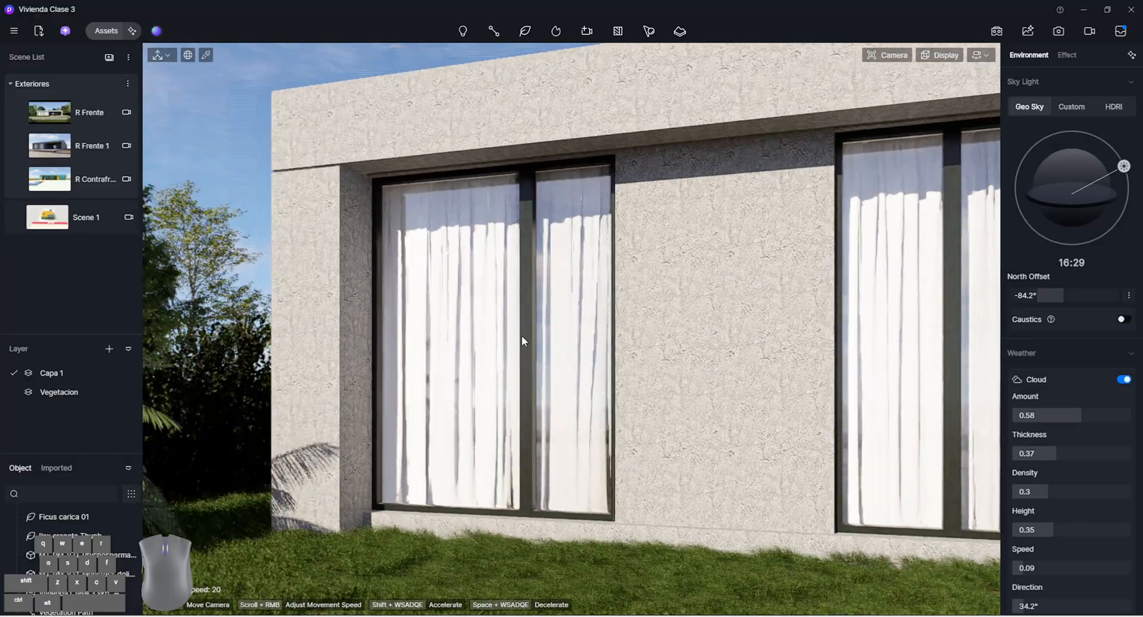
key(s)
right_drag(521, 334, 512, 338)
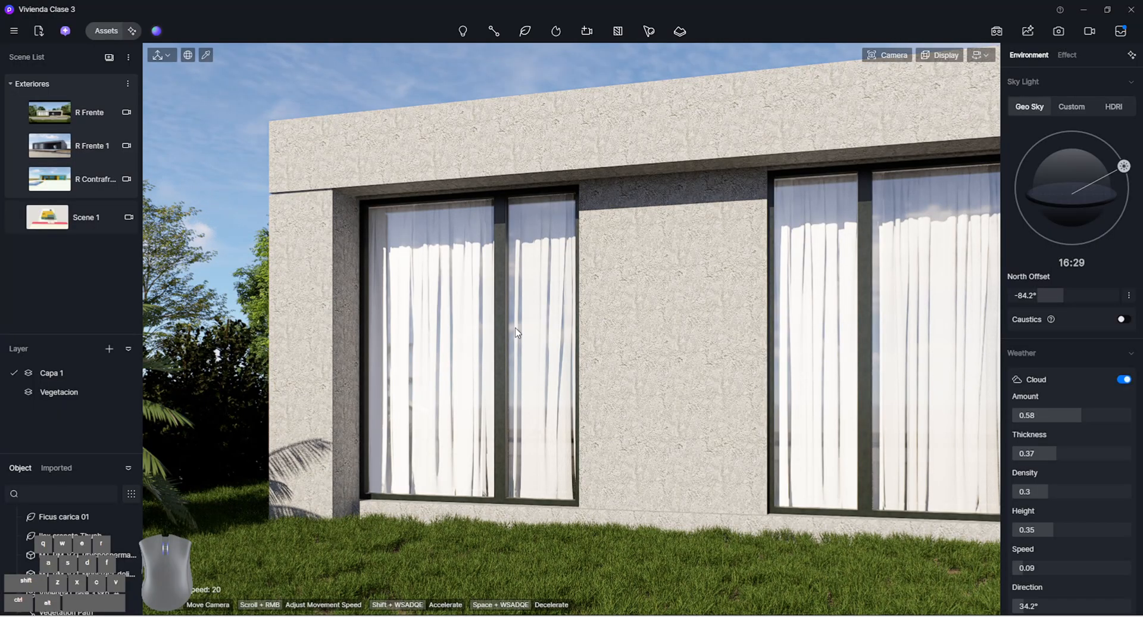
mouse_move(516, 327)
right_down()
mouse_move(601, 327)
mouse_move(521, 327)
mouse_move(532, 327)
right_up()
key(s)
key(a)
key(s)
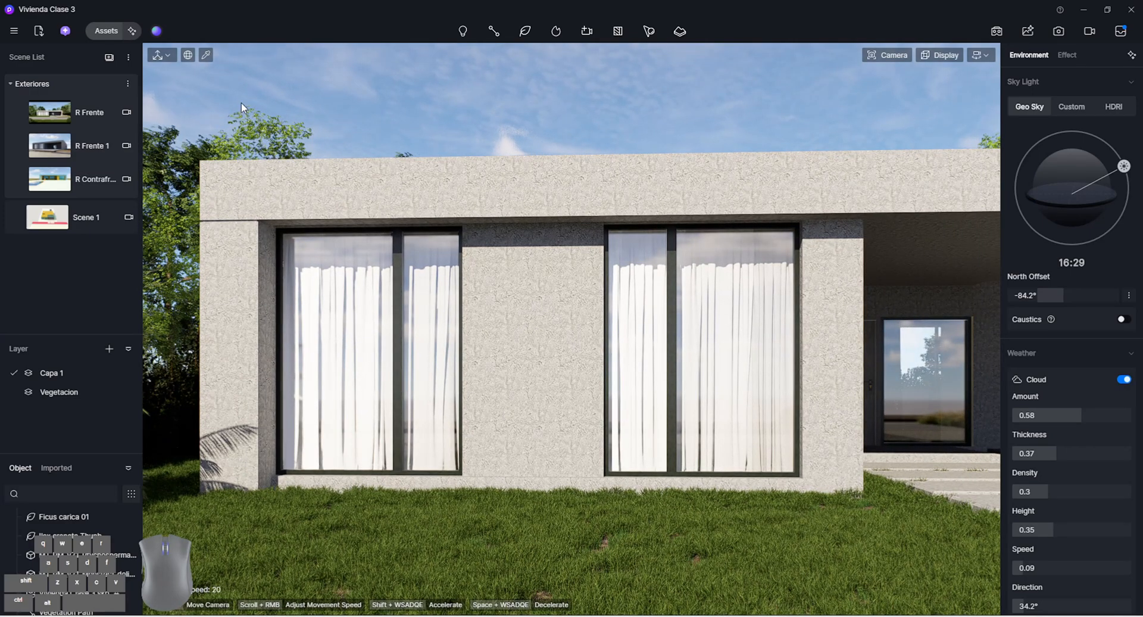
Apply the local Diarios material Concreto plancha to the house's projecting roof band and side frame
click(106, 31)
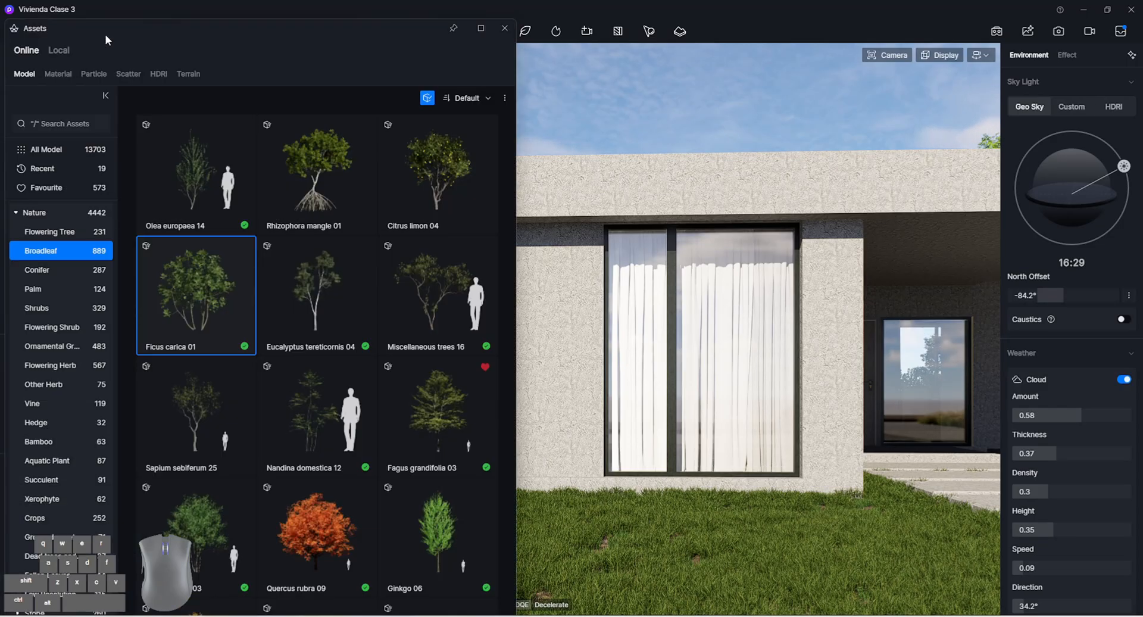
click(58, 50)
click(57, 73)
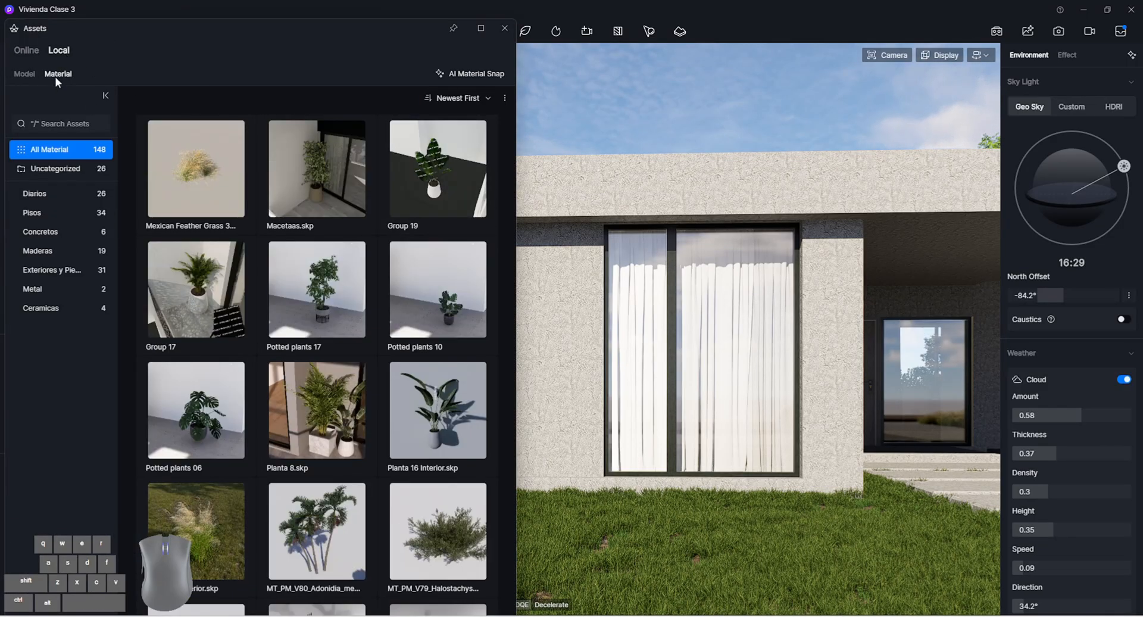
click(50, 194)
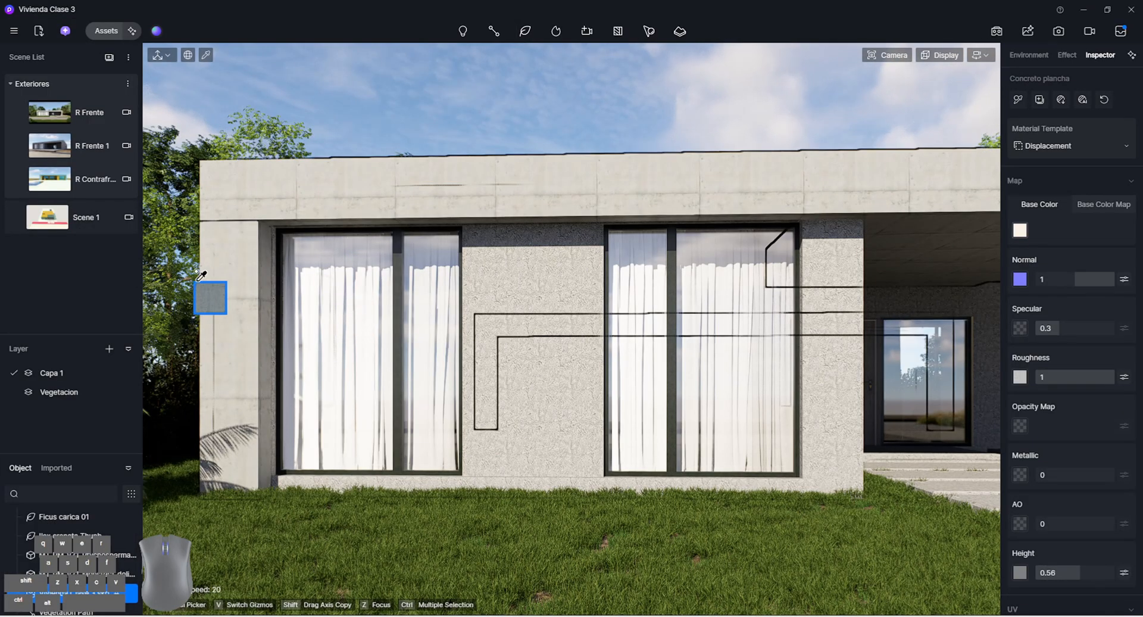
scroll(207, 286, down, 2)
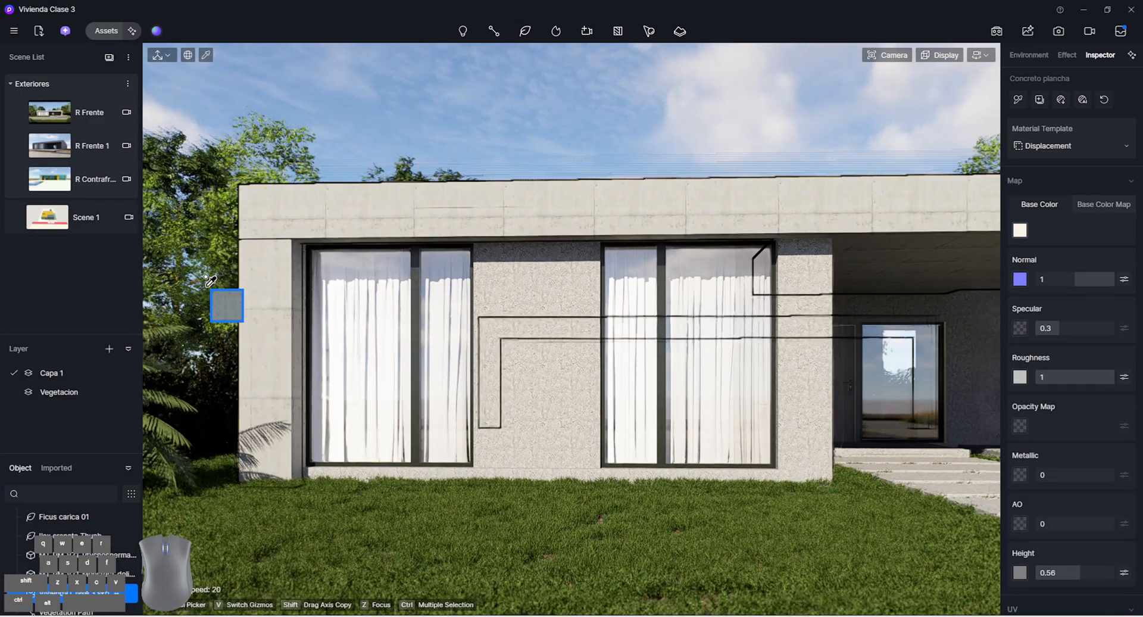
Review the Concreto plancha map and UV settings, choose Displacement as its material template, and leave material picking
scroll(210, 280, up, 5)
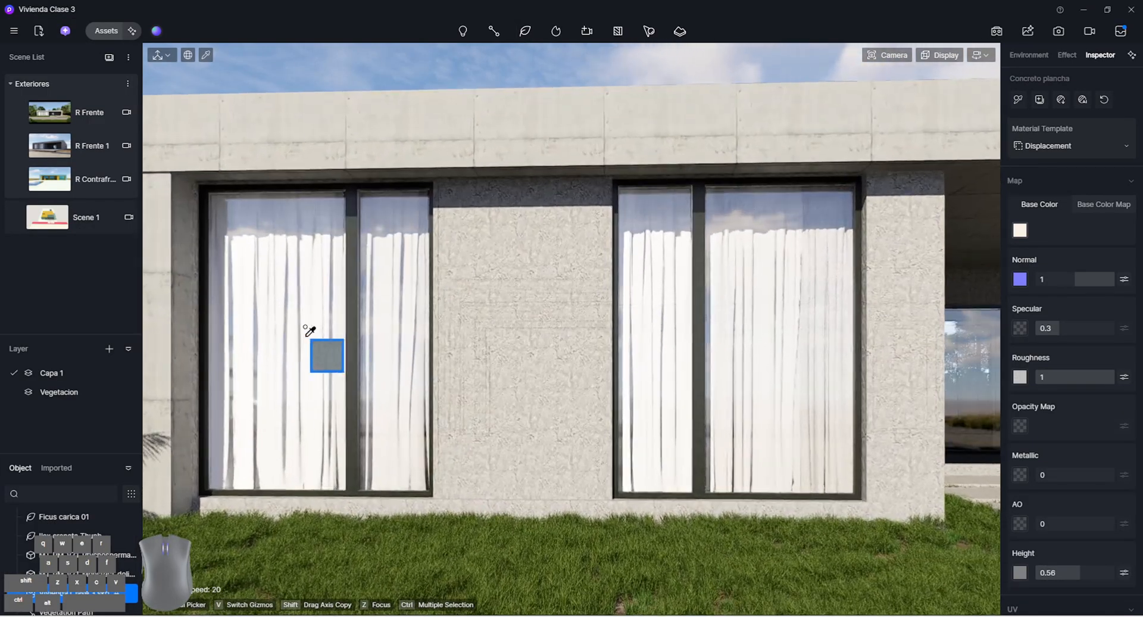
scroll(1032, 494, down, 3)
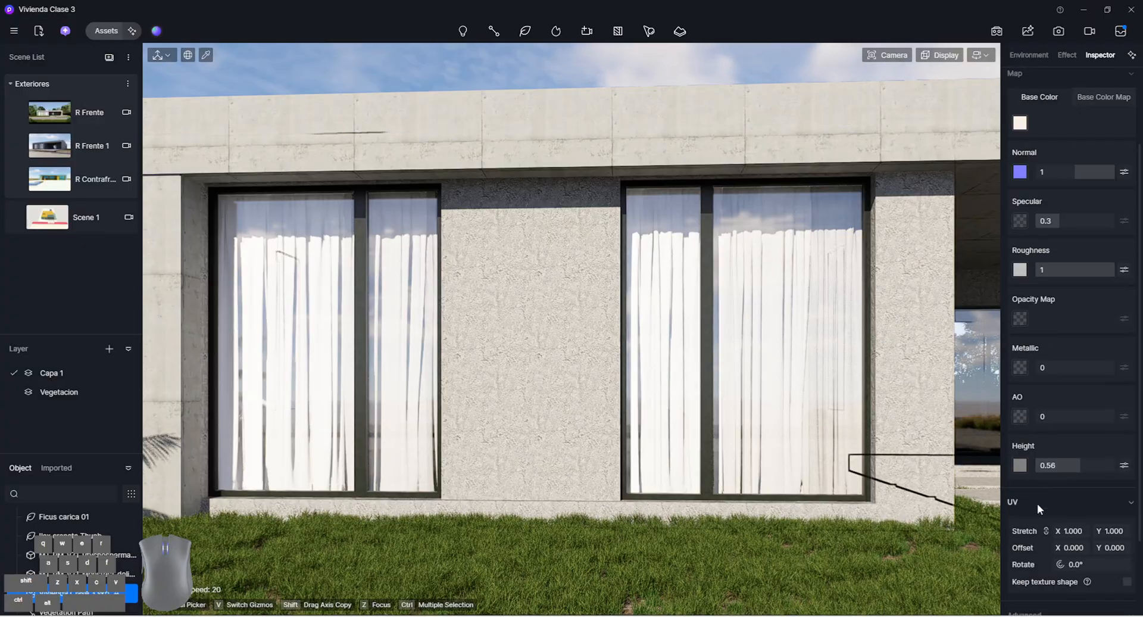
scroll(1033, 237, up, 2)
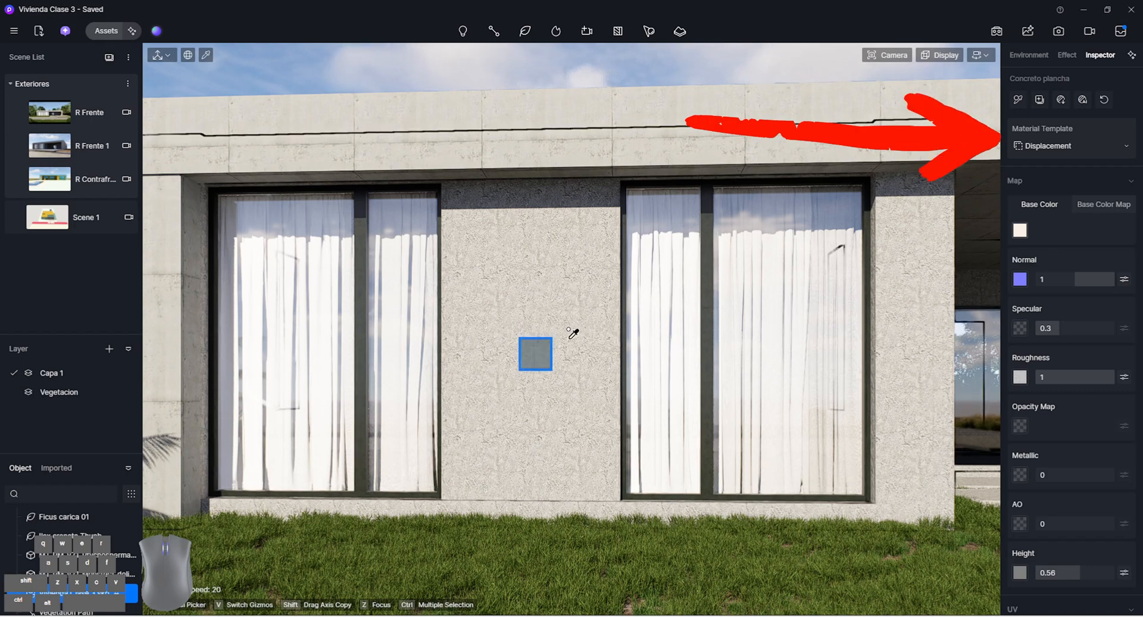
click(1105, 141)
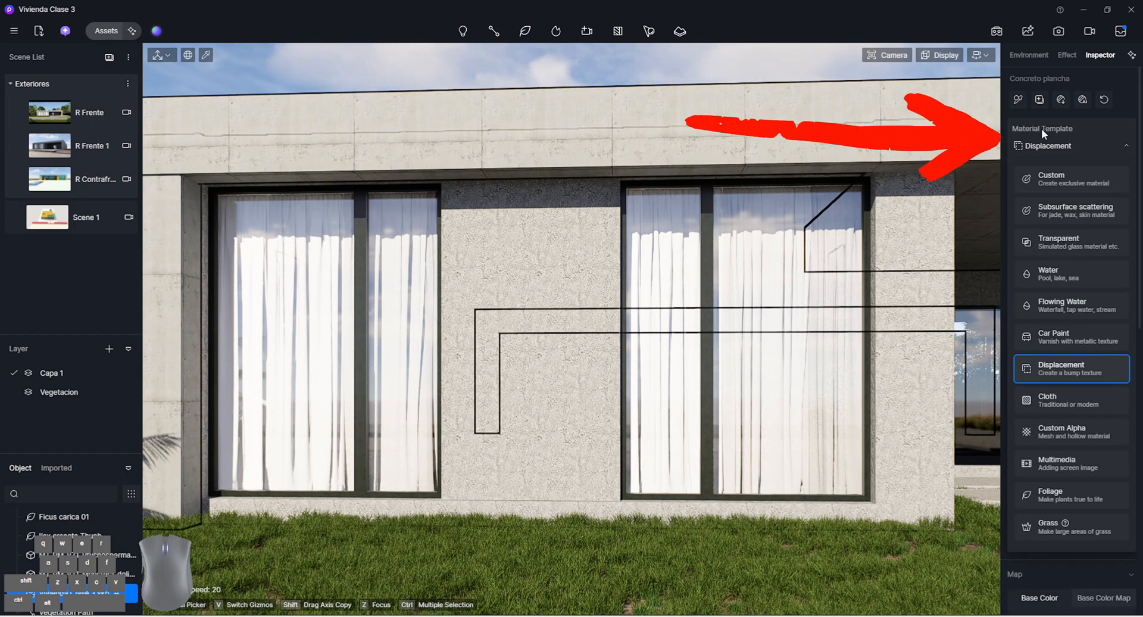
click(1025, 371)
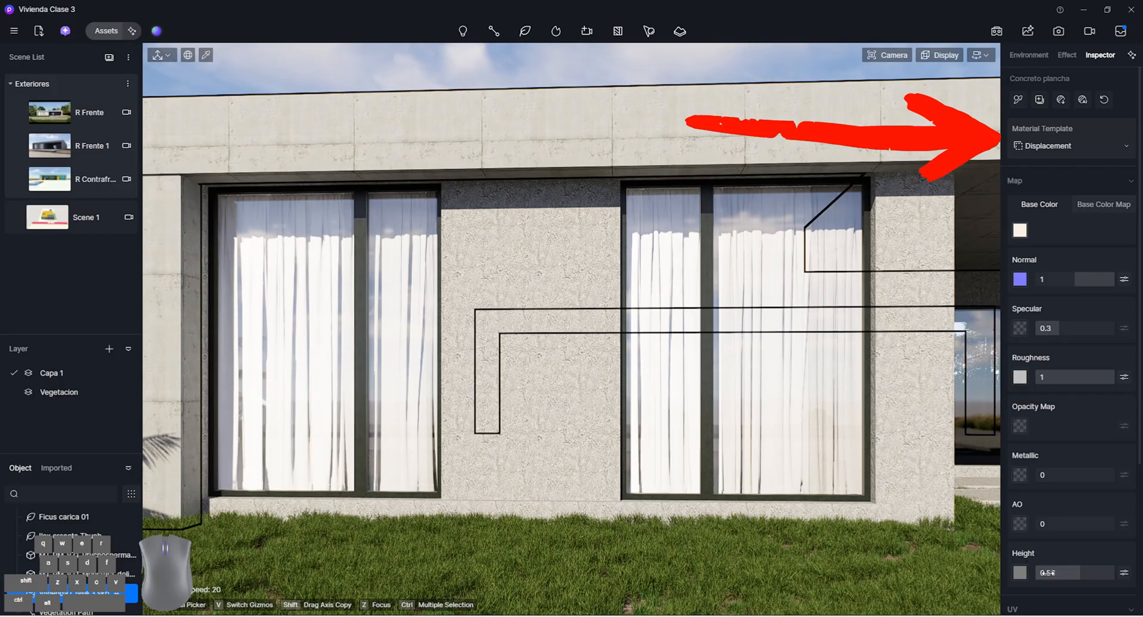
right_click(765, 503)
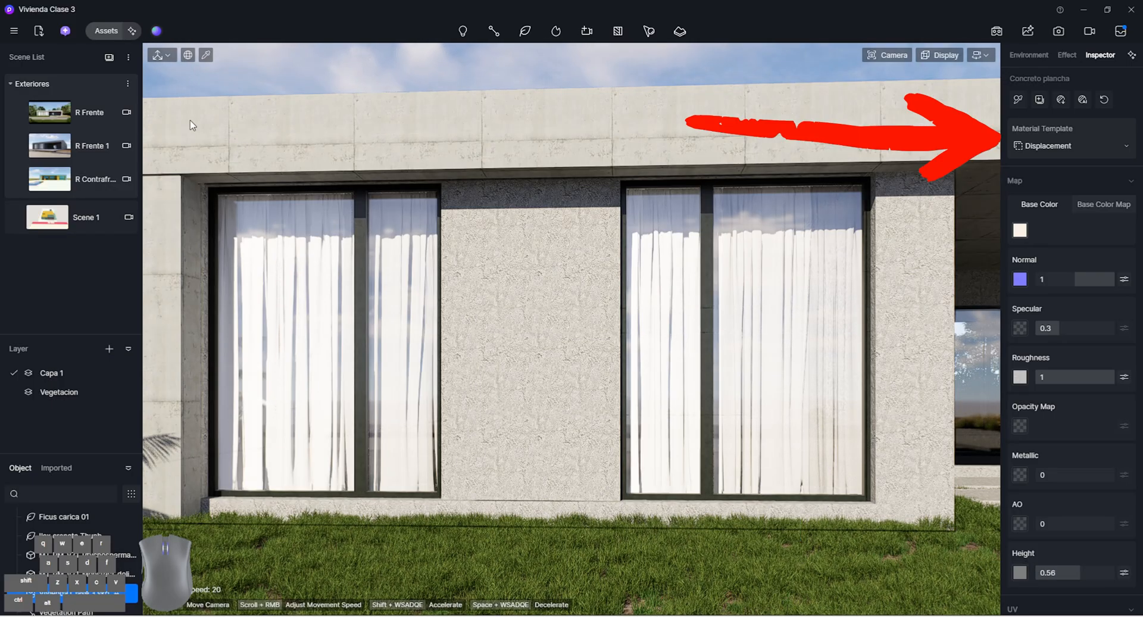
Return to the R Frente scene, sample the roof band's Concreto plancha material and set its UV stretch to 0.730
click(108, 104)
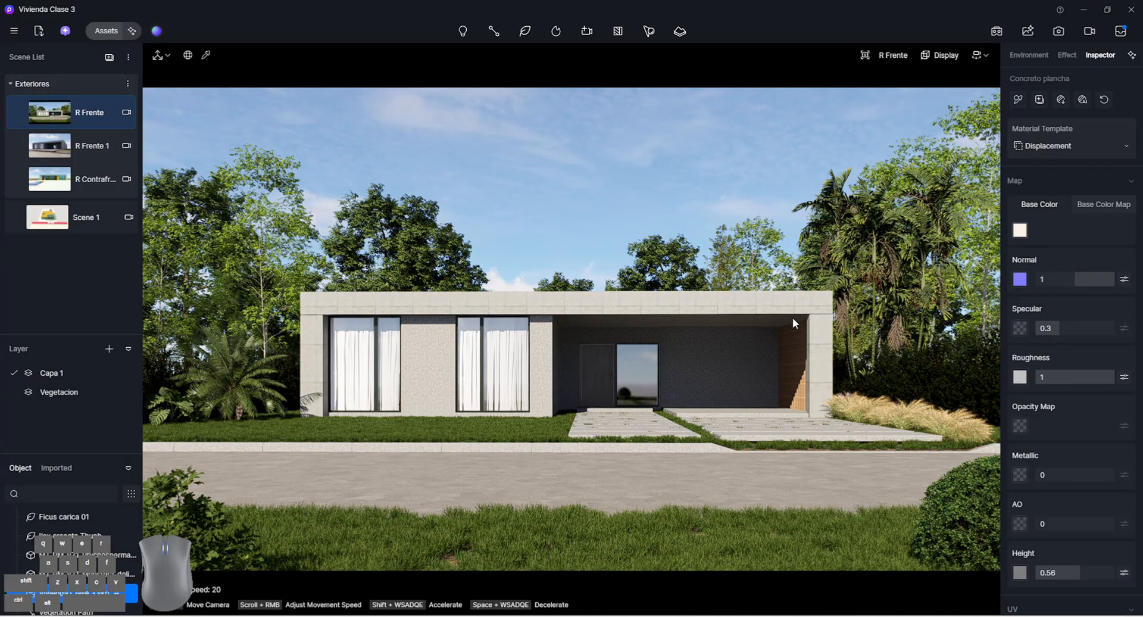
key(i)
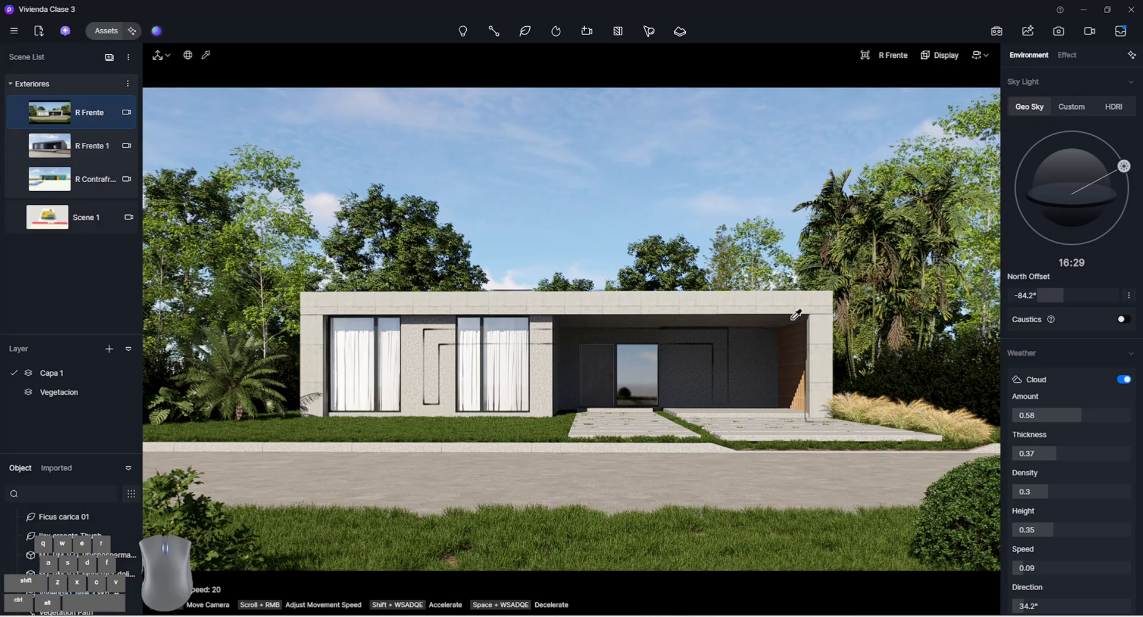
click(757, 305)
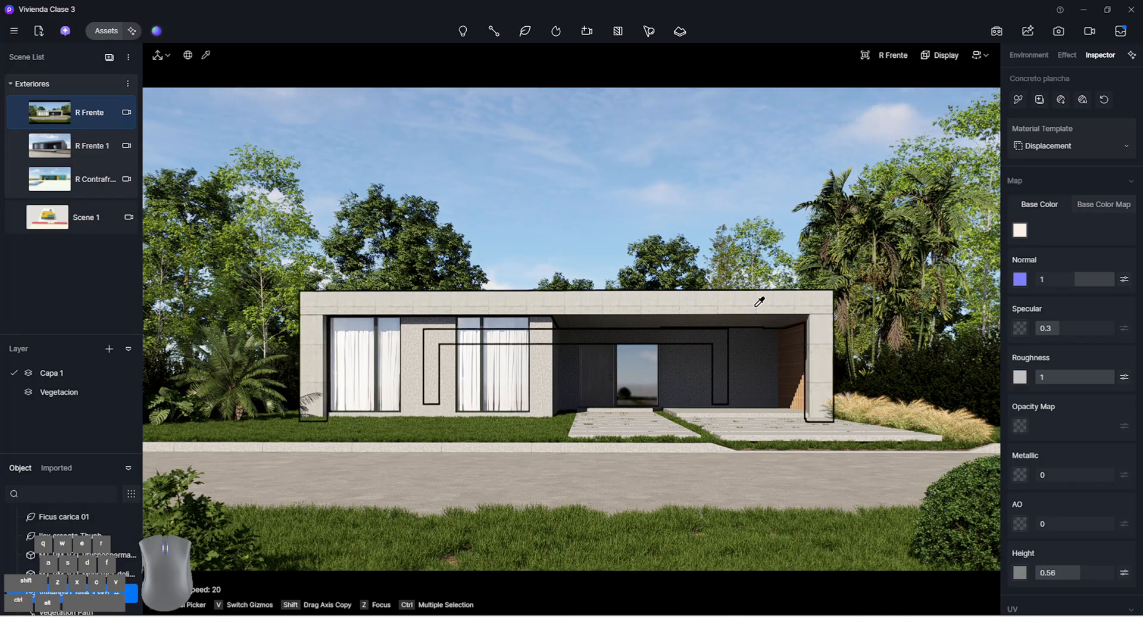
scroll(1028, 434, down, 2)
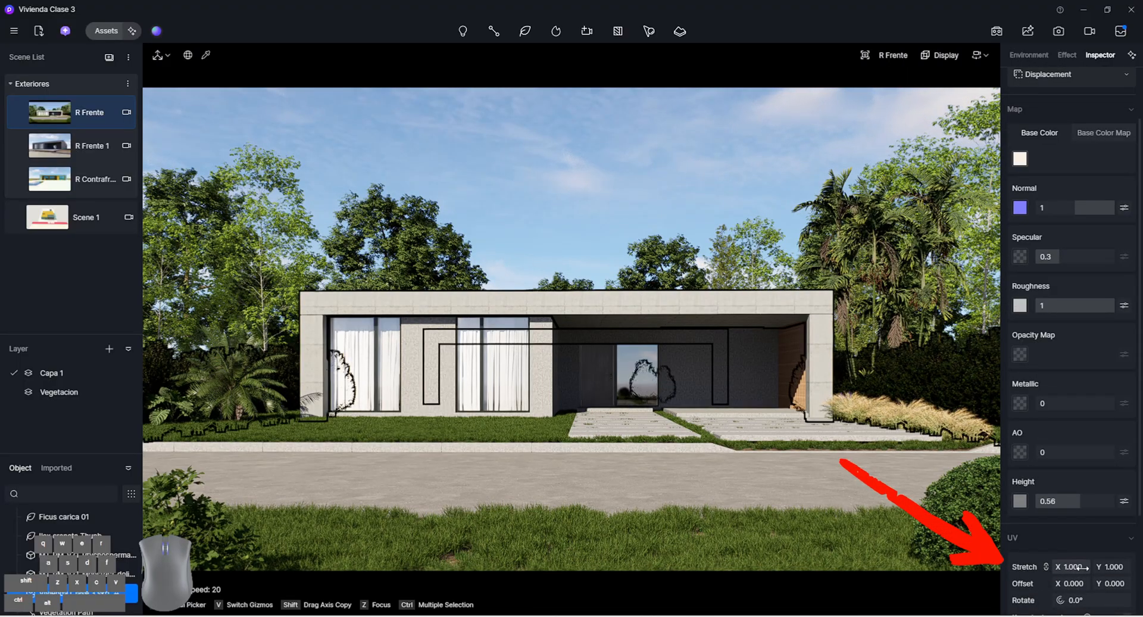
drag(1080, 567, 1065, 567)
Turn off the camera's depth of field
click(905, 53)
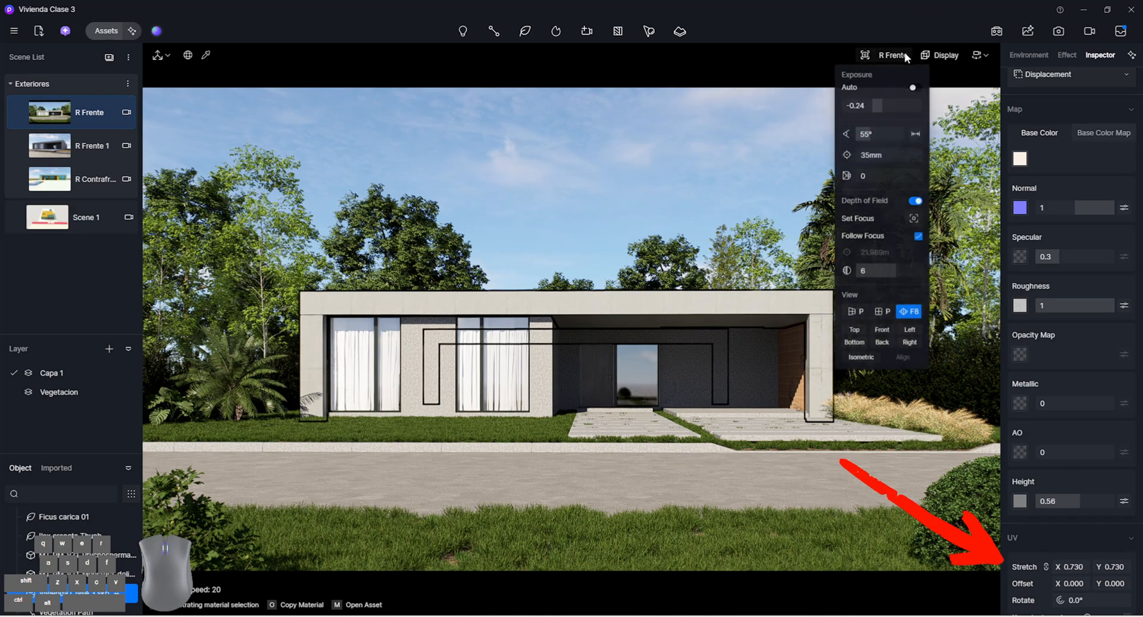
click(917, 206)
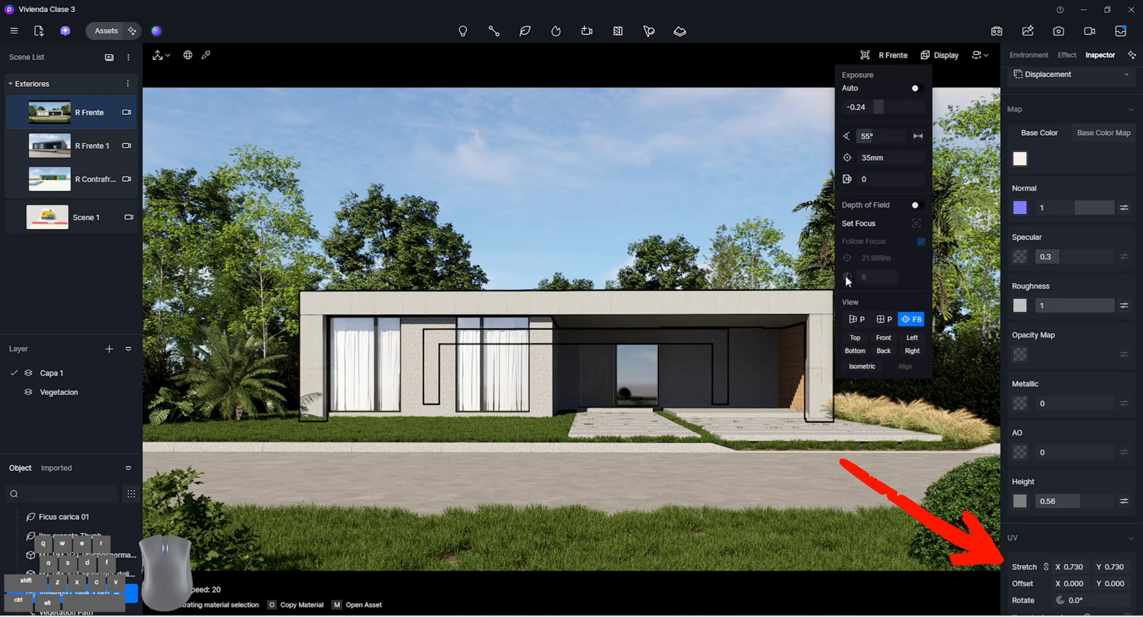
scroll(647, 210, up, 1)
scroll(647, 210, up, 6)
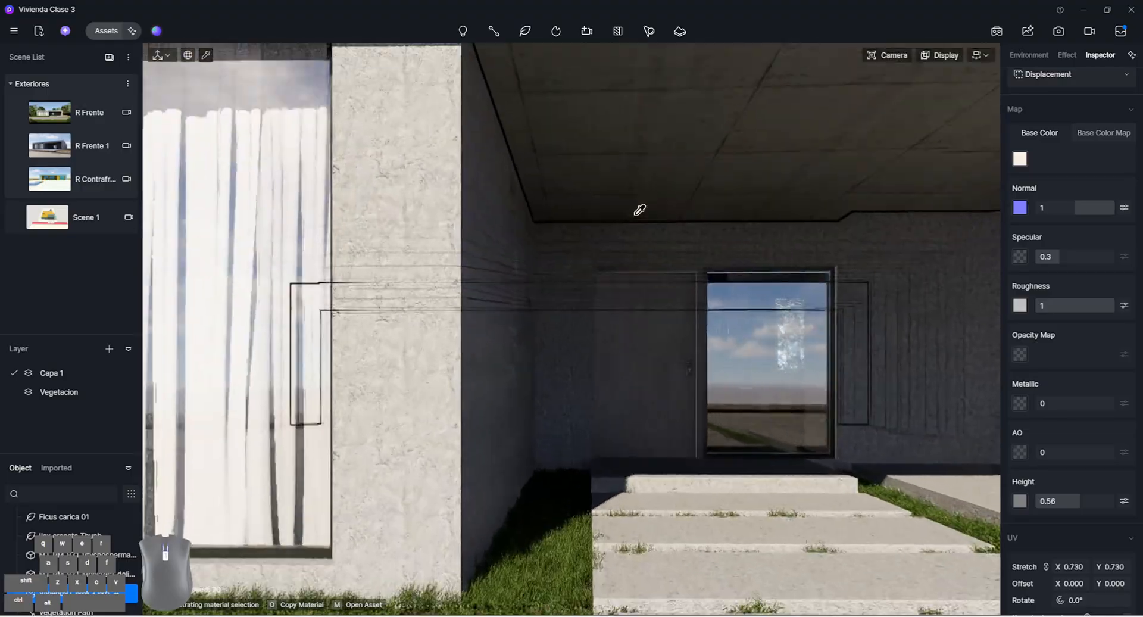
scroll(639, 212, down, 3)
right_drag(645, 211, 851, 350)
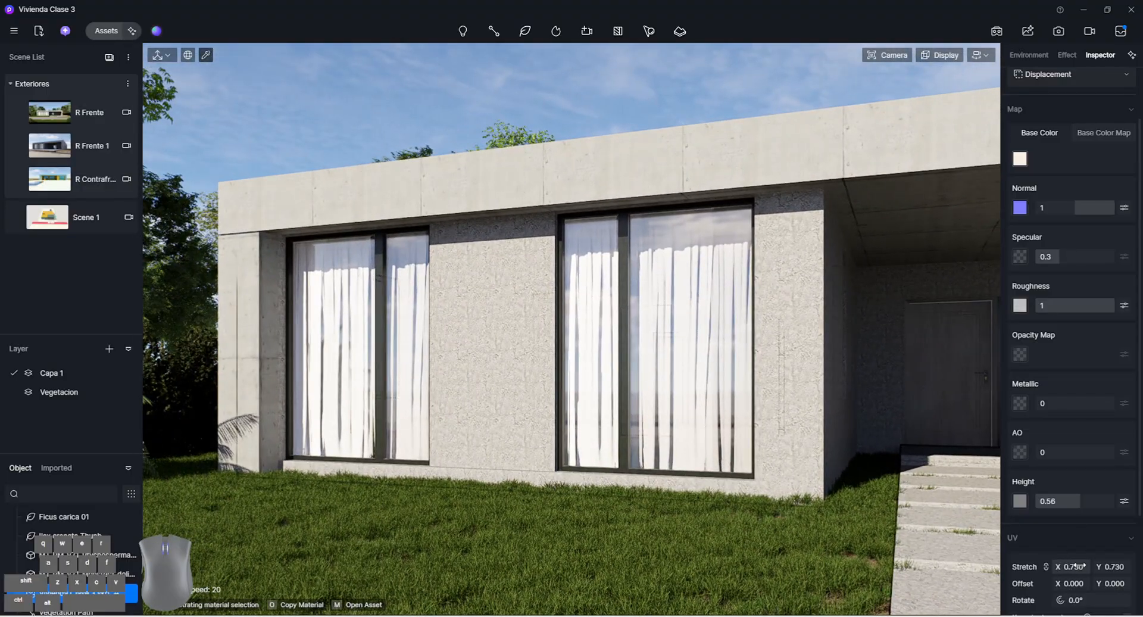
Set the UV stretch of the Concreto plancha material to 0.230 on both axes
drag(1070, 567, 1049, 566)
scroll(722, 428, down, 5)
right_drag(723, 428, 663, 400)
scroll(679, 408, down, 2)
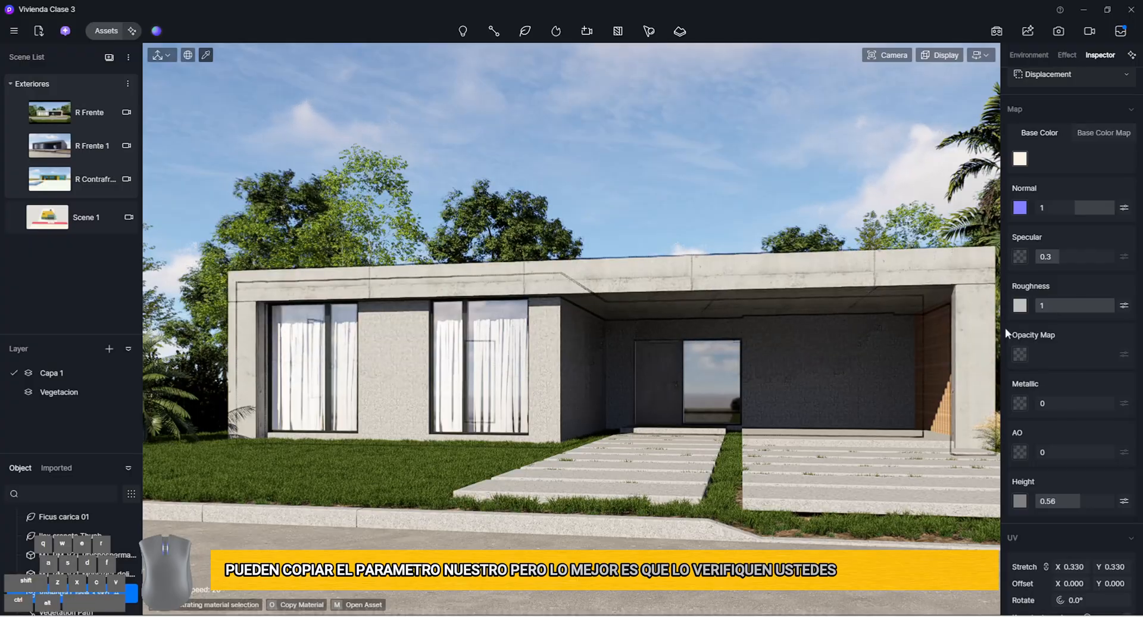
drag(1079, 566, 1073, 566)
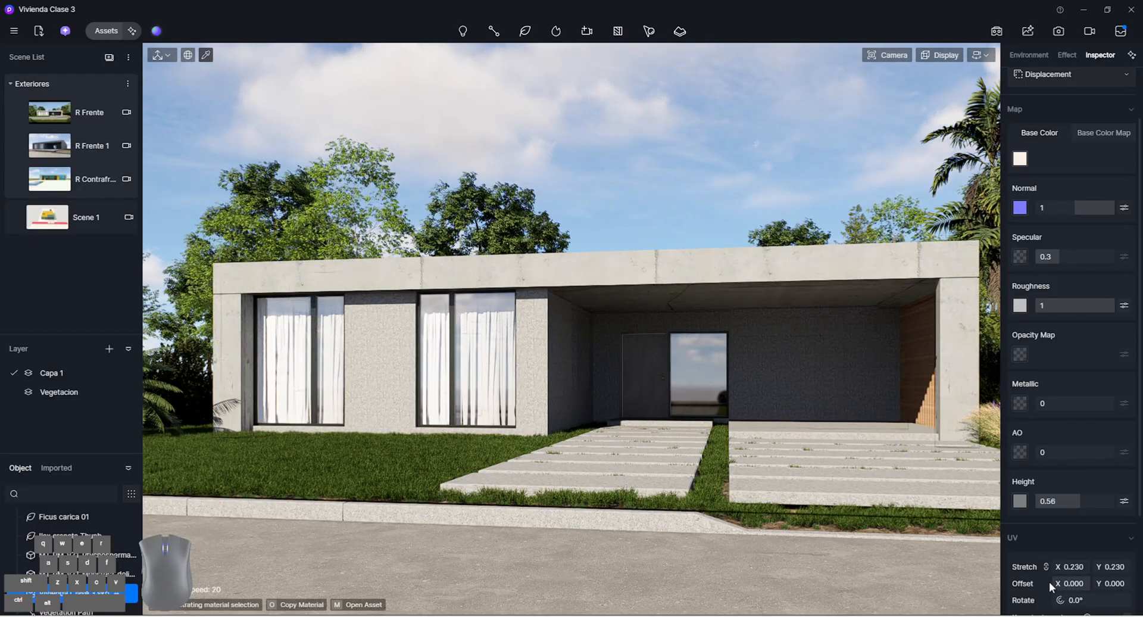
Try shifting the Concreto plancha texture with UV offset X values between 0.9 and 1
drag(1068, 584, 1128, 584)
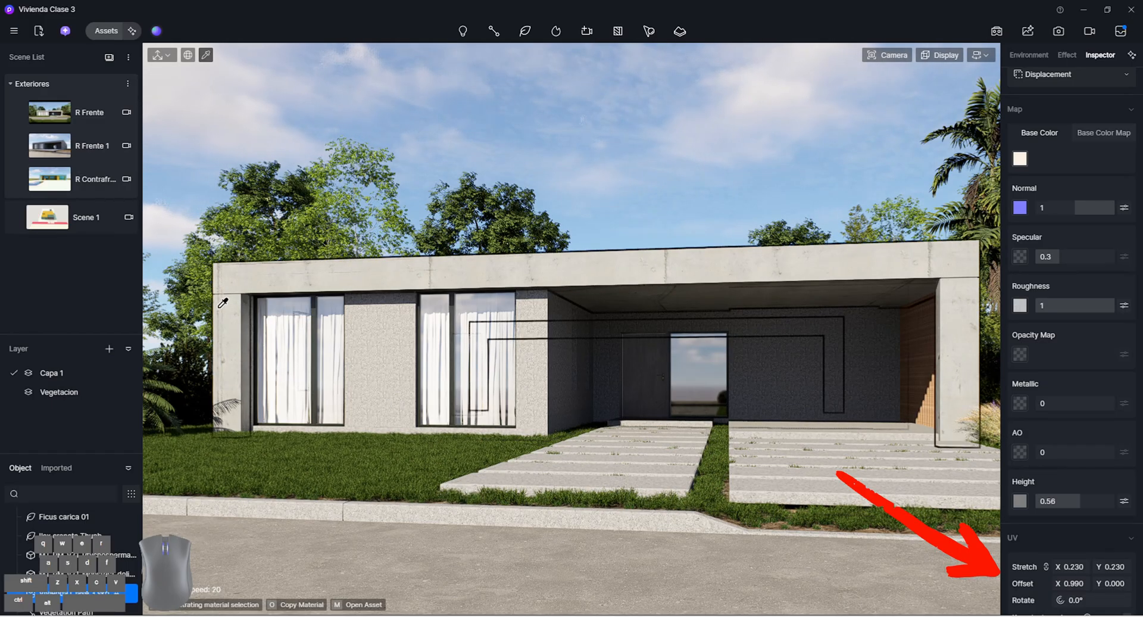
click(1082, 584)
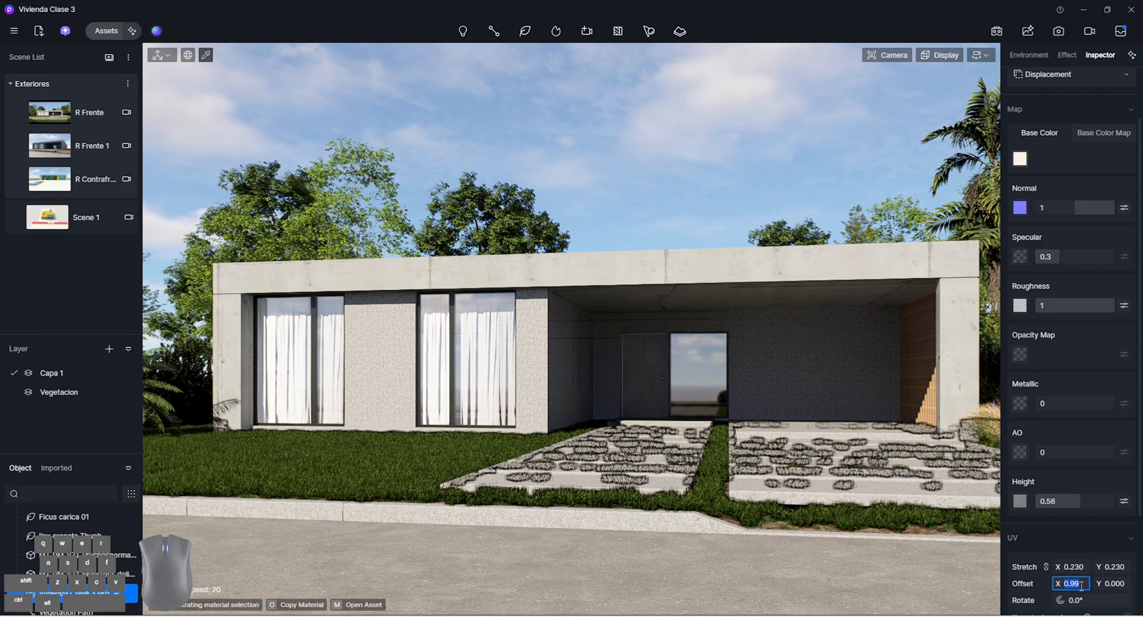
text(1)
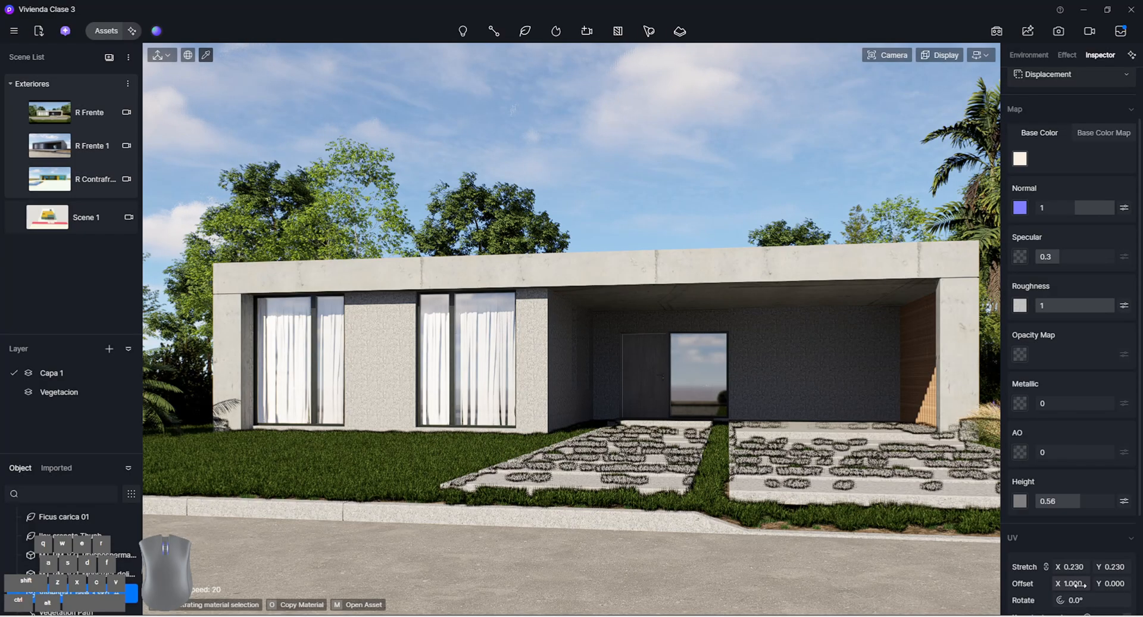
key(BackSpace)
text(.9)
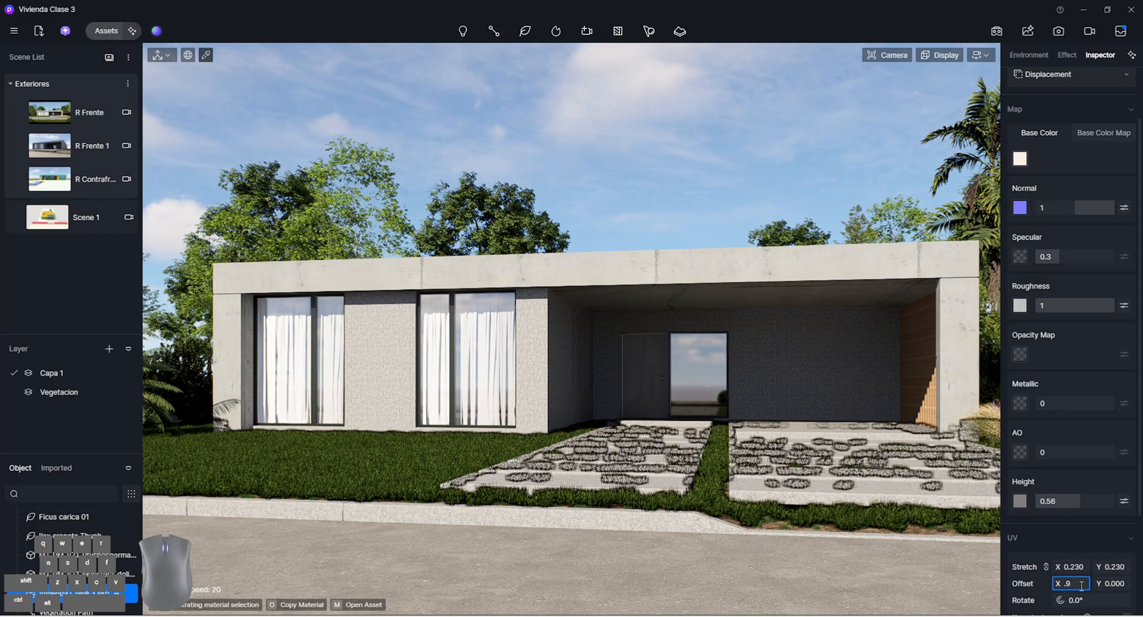
key(Return)
click(1071, 584)
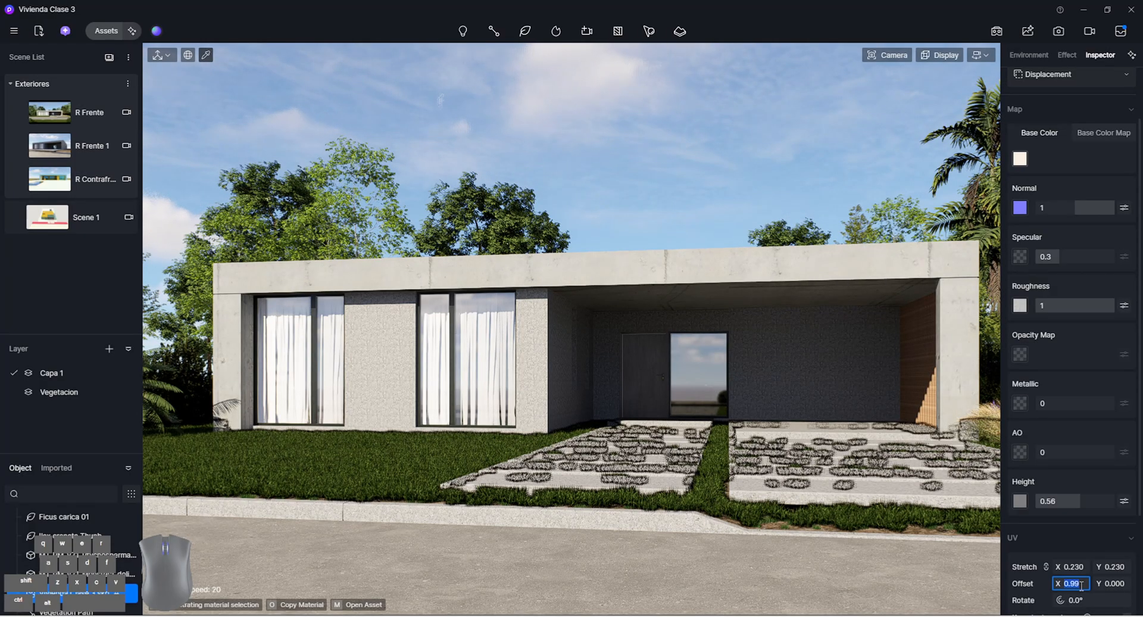
text(.99)
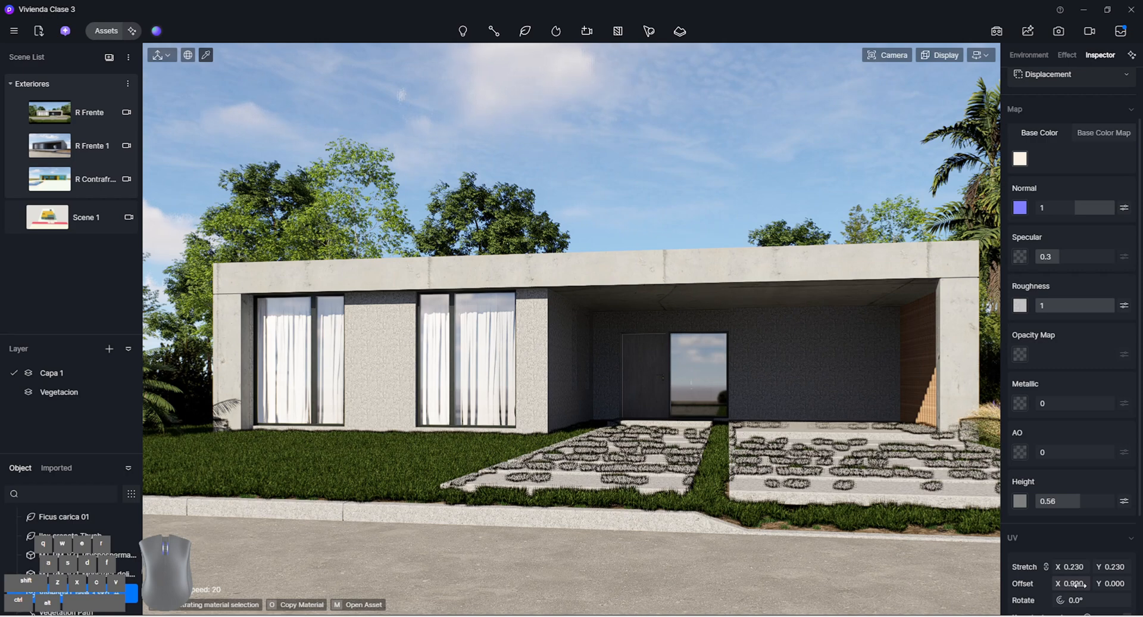
click(1079, 584)
text(.99)
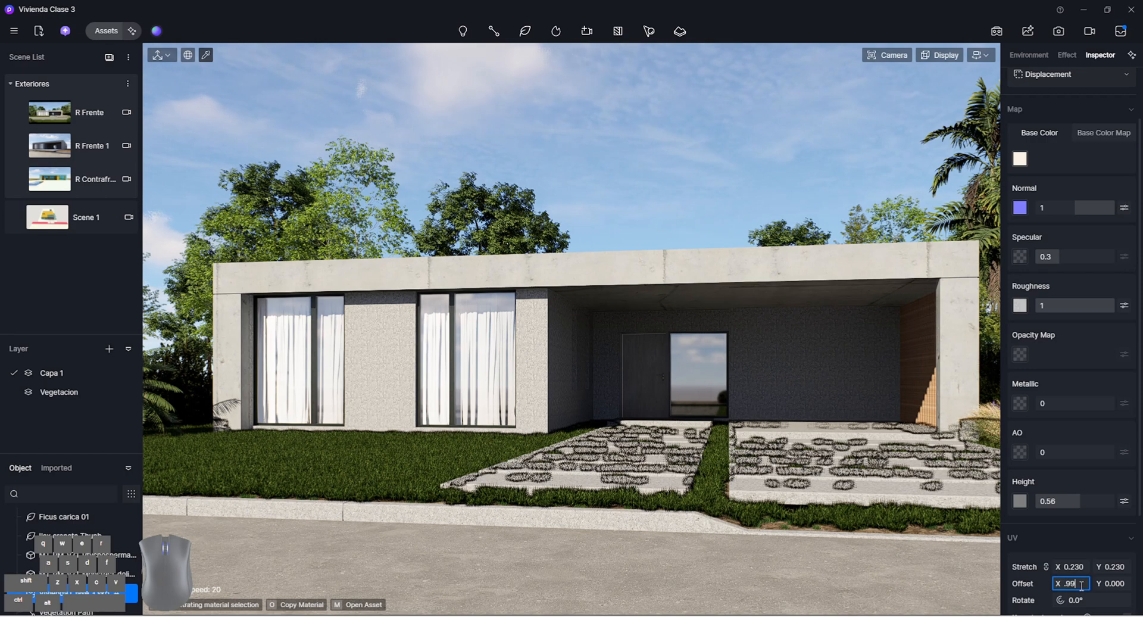
key(Return)
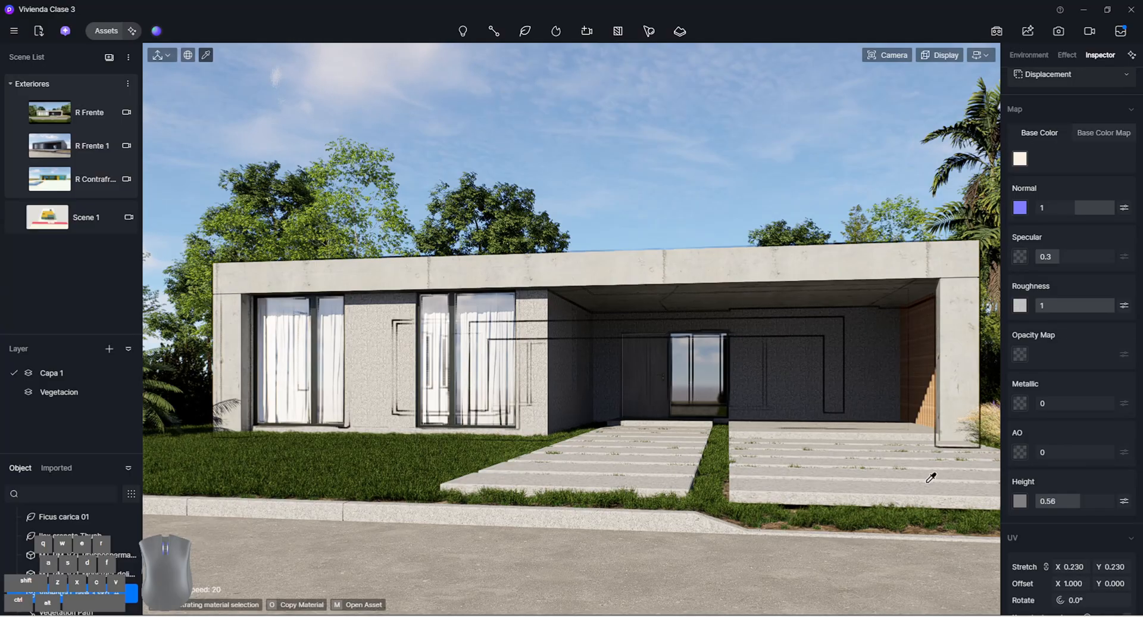
Fine-tune the Concreto plancha UV offset X, trying 0.9 and 0.998 and settling on 1.000
click(1078, 583)
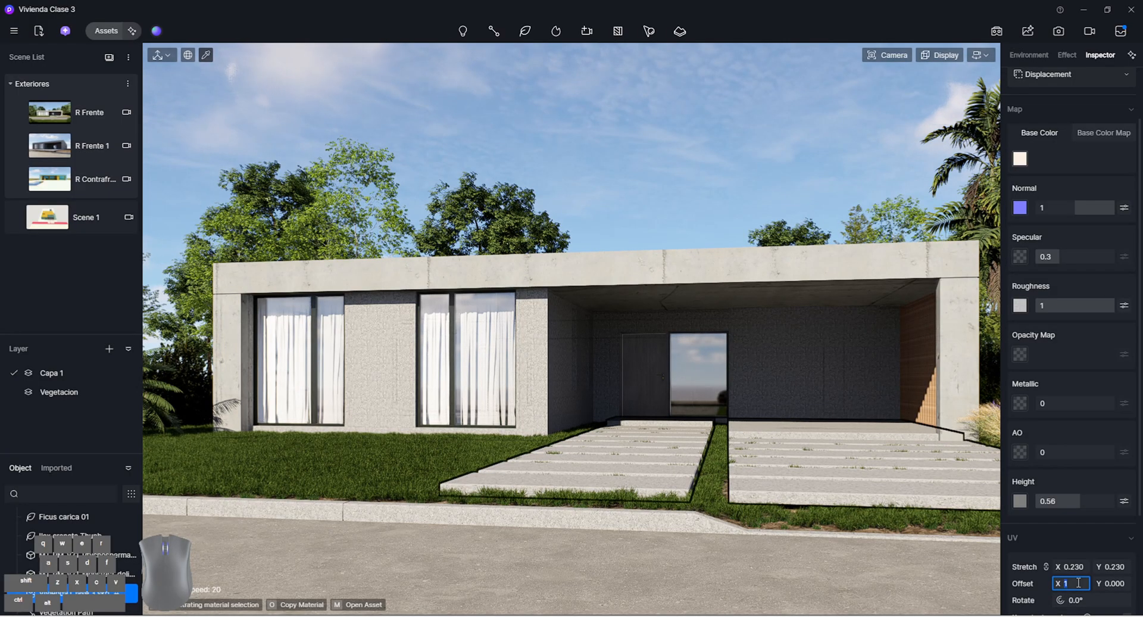
text(.998)
key(Return)
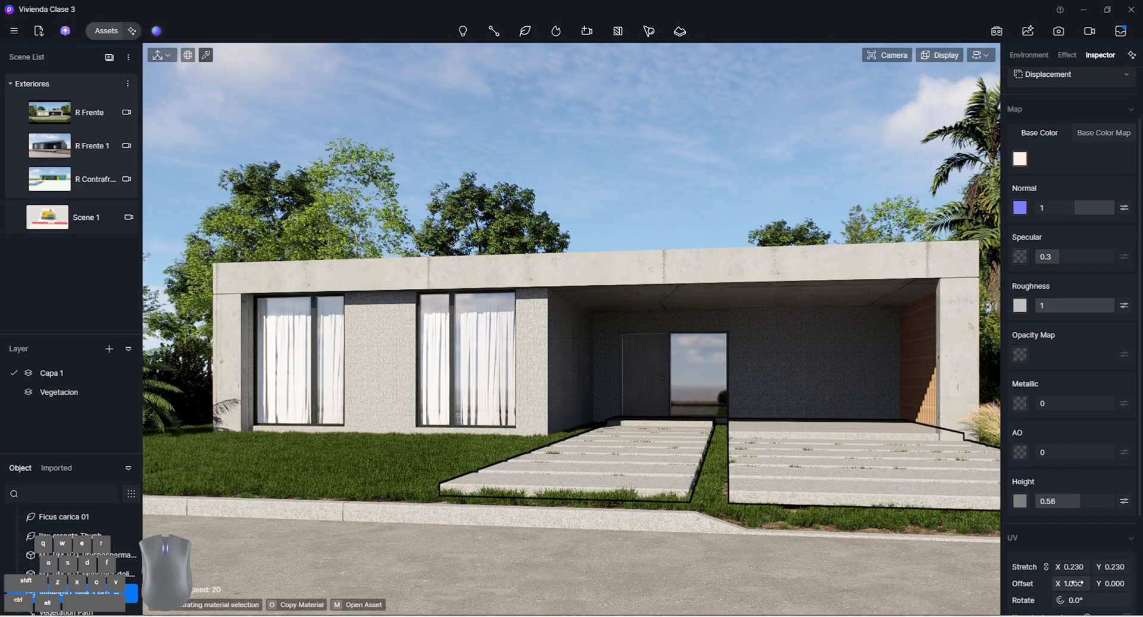
click(1078, 583)
key(BackSpace)
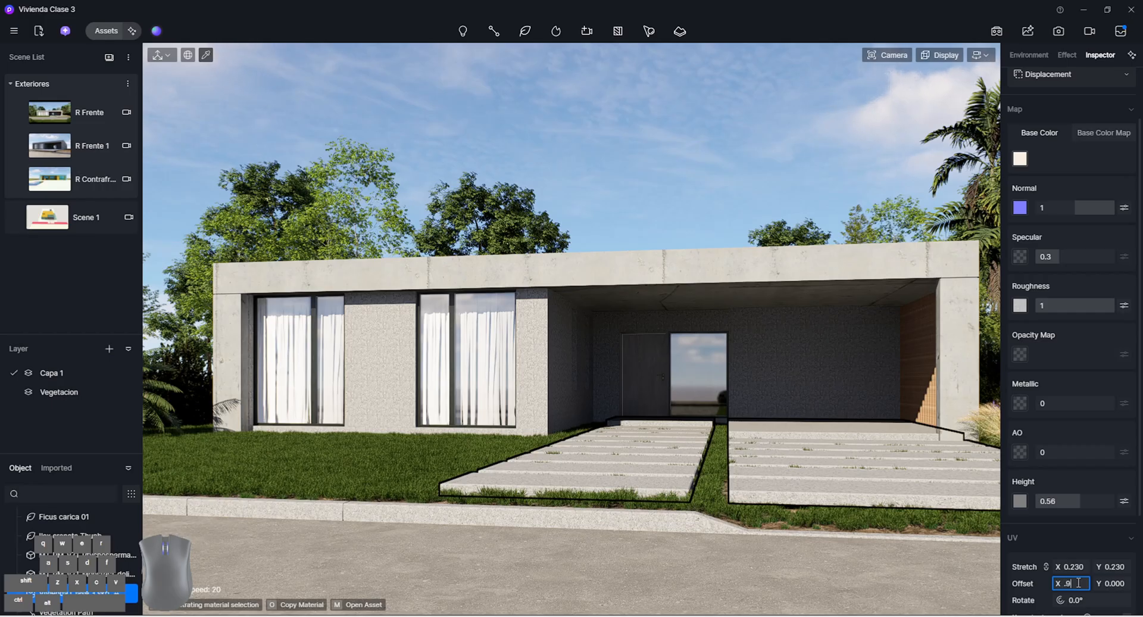
text(.998)
key(Return)
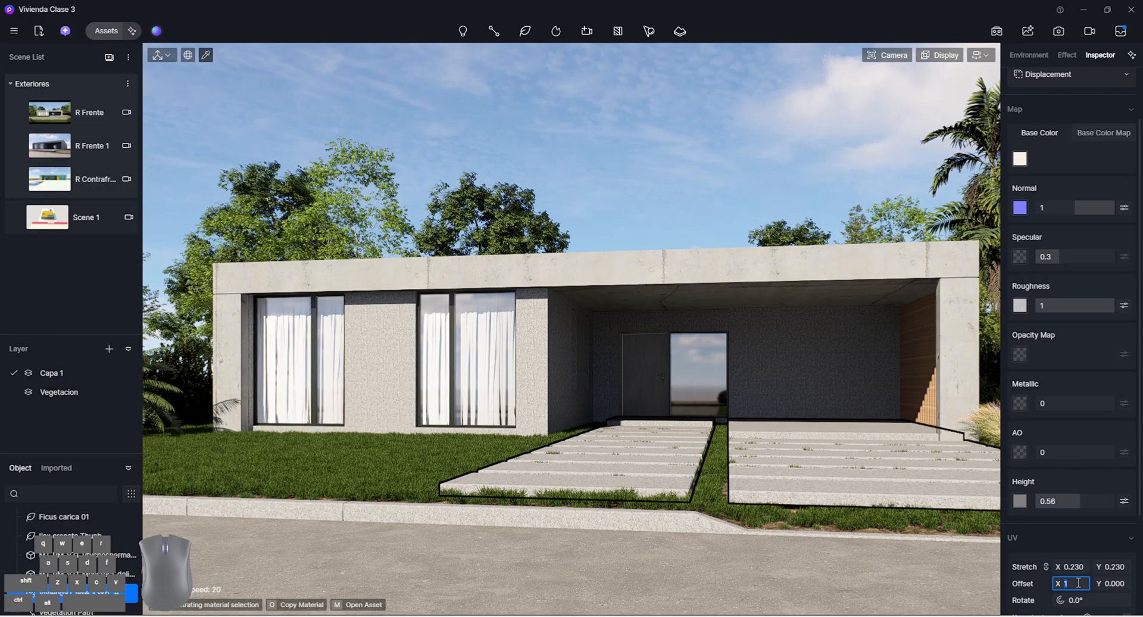
key(Return)
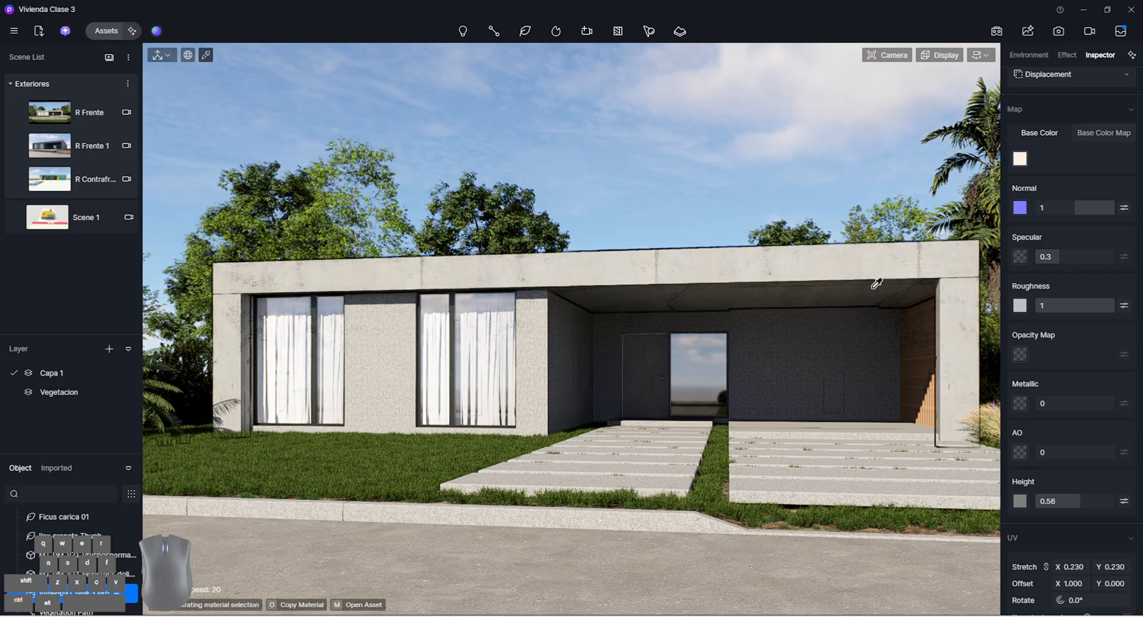
Set the Concreto plancha UV offset Y to 0.800 and leave material picking
drag(1110, 582, 1114, 583)
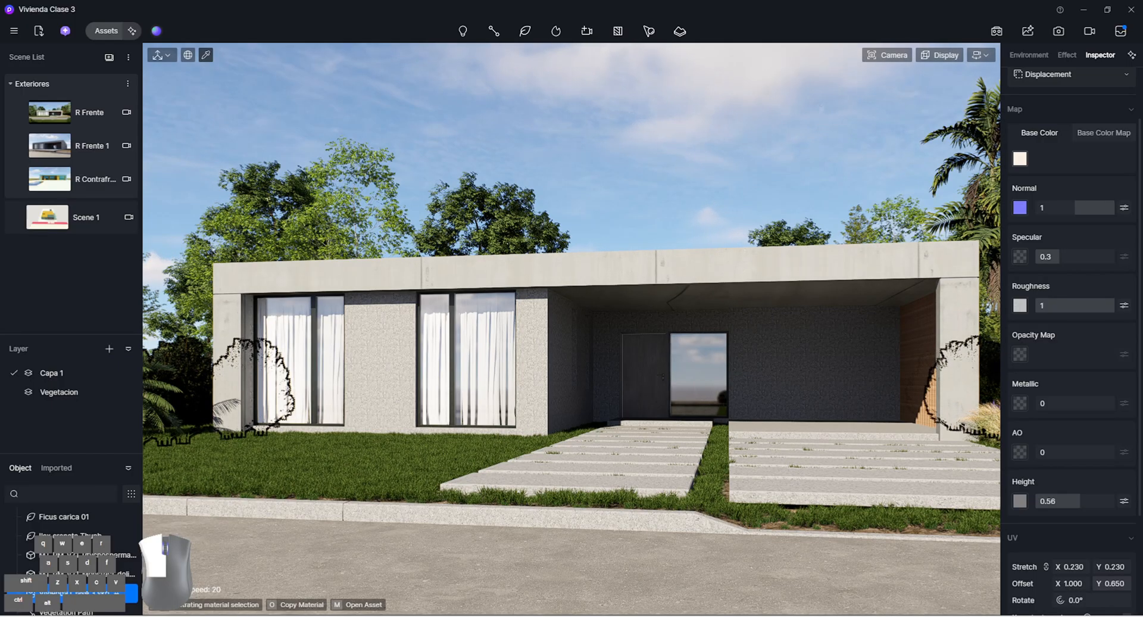
drag(1110, 583, 1116, 583)
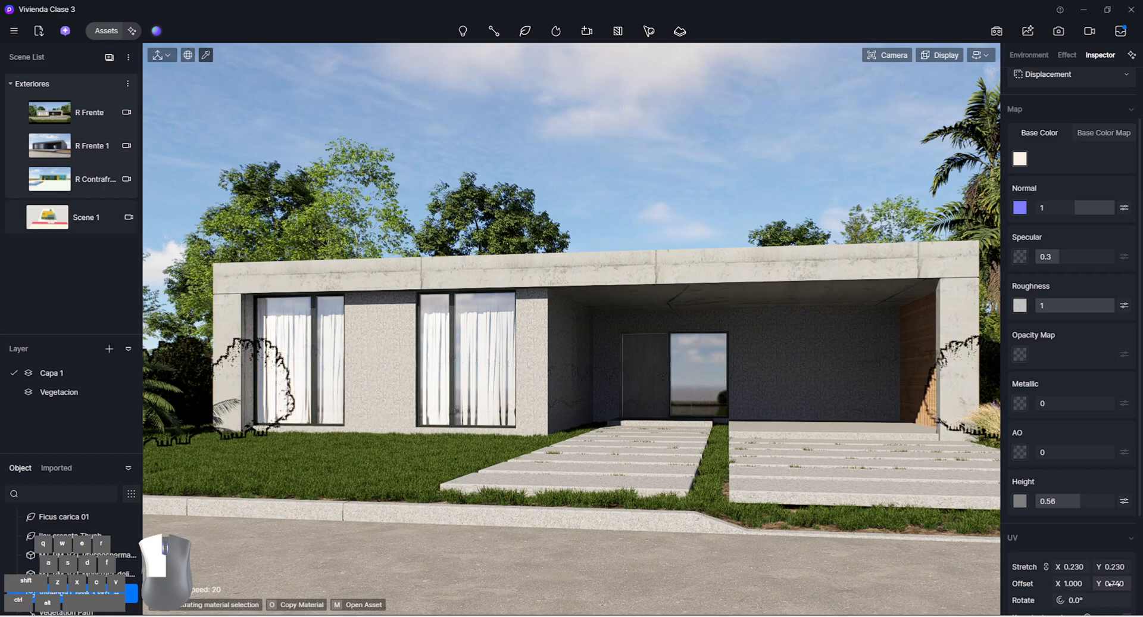
drag(1112, 584, 1114, 583)
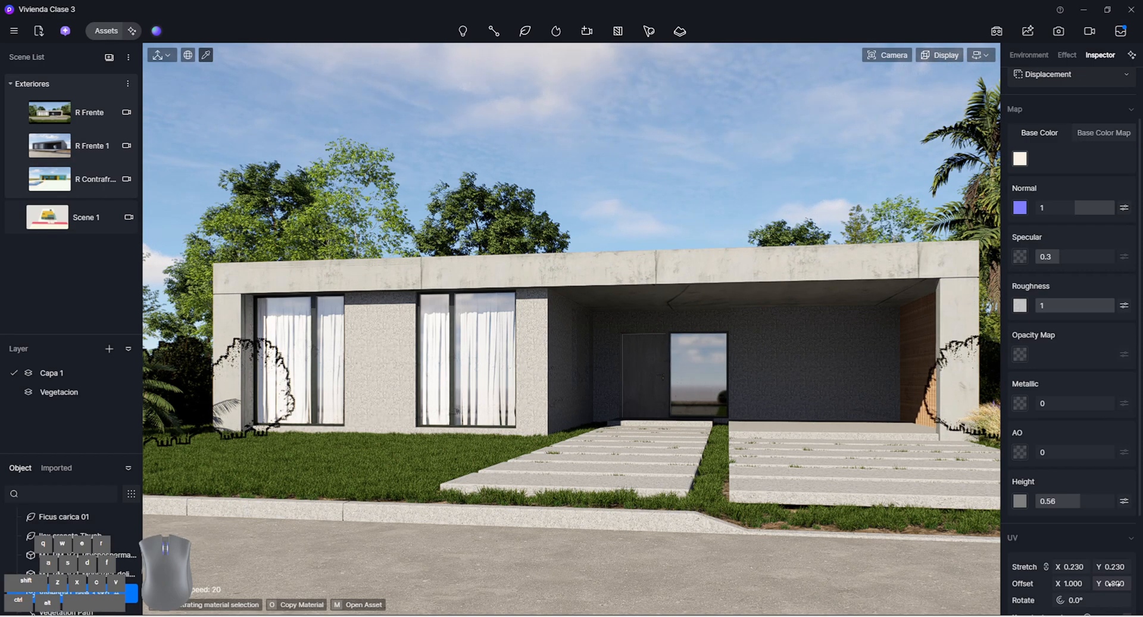
key(Escape)
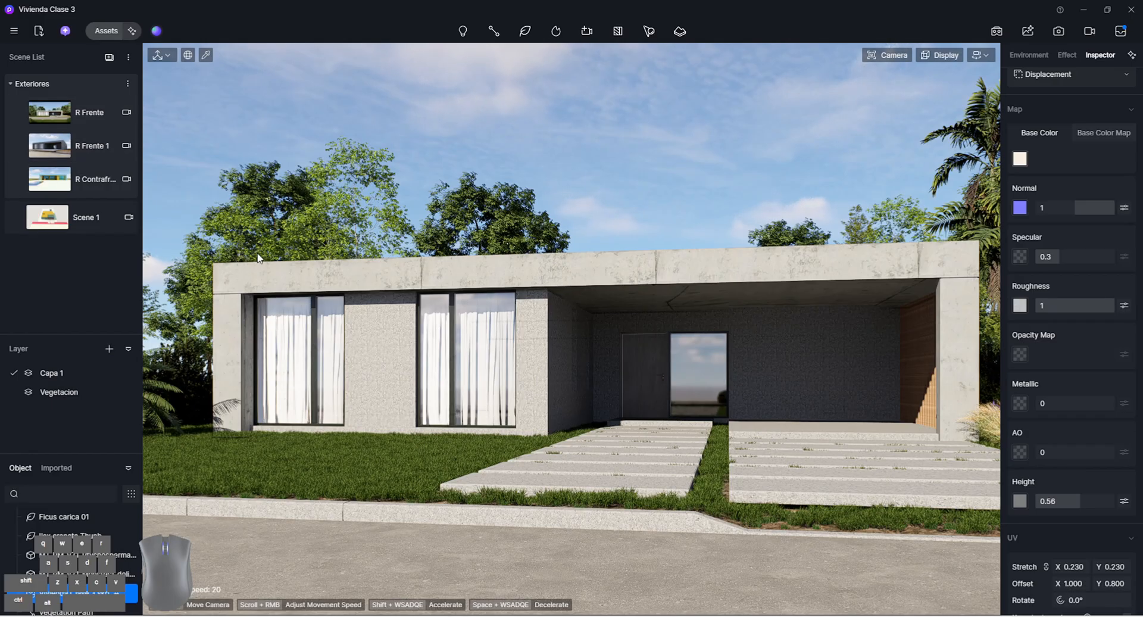
Select the wooden slat screen's material in the covered entrance area, rotate its texture to 90° and set its specular to 0.05
scroll(766, 448, up, 2)
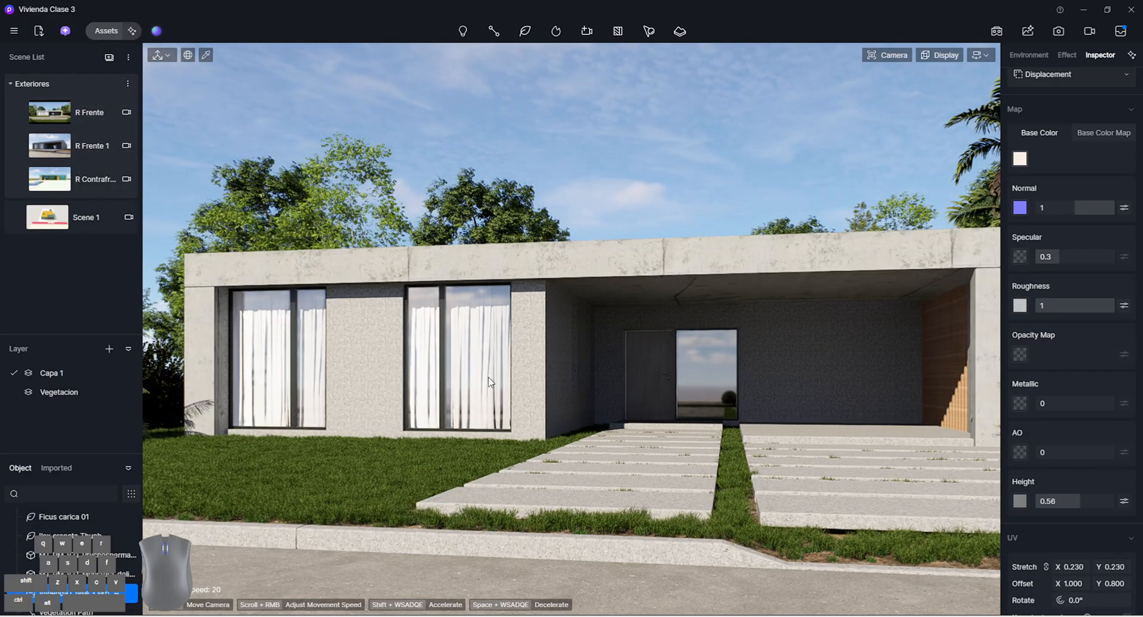
scroll(598, 372, up, 3)
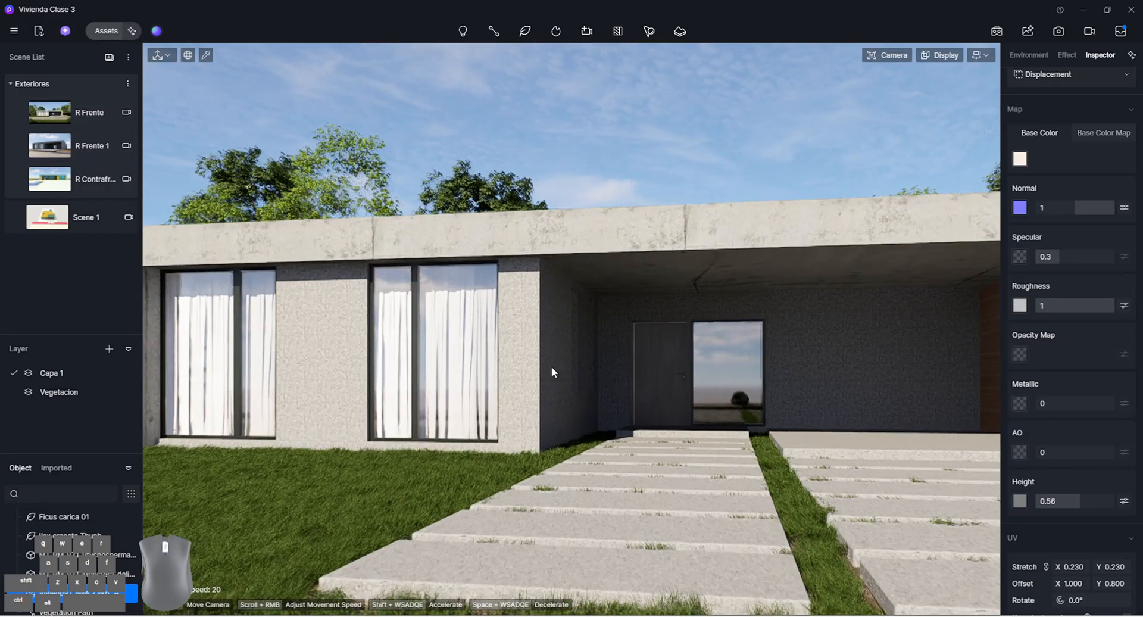
right_drag(551, 366, 480, 380)
scroll(463, 391, up, 5)
scroll(436, 390, up, 2)
key(a)
key(w)
key(a)
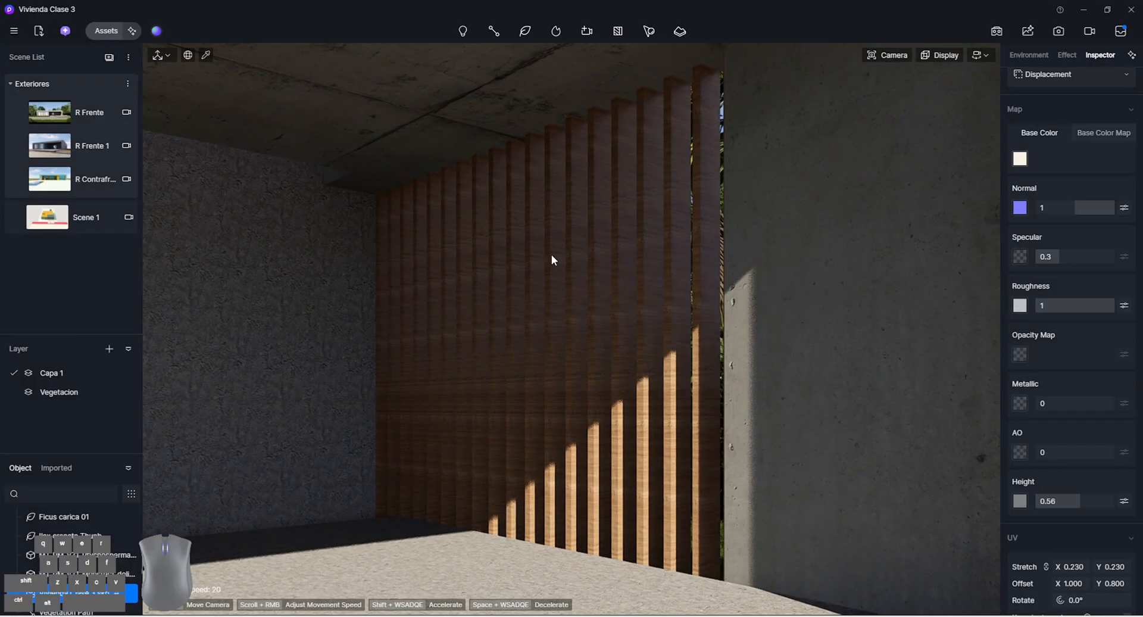
click(540, 270)
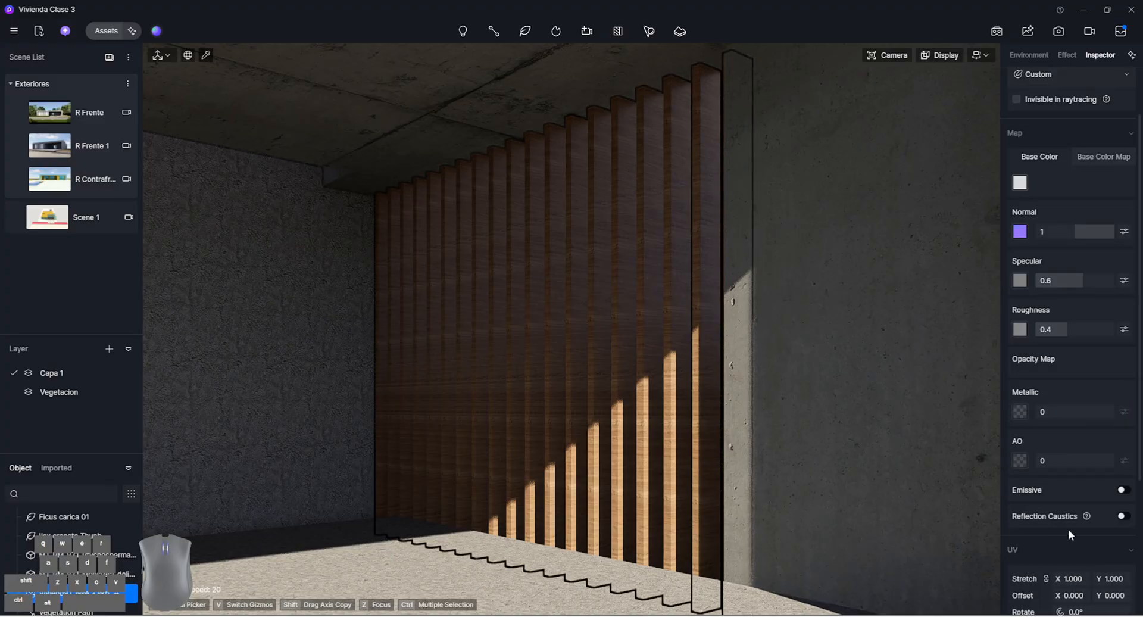
scroll(1068, 528, down, 1)
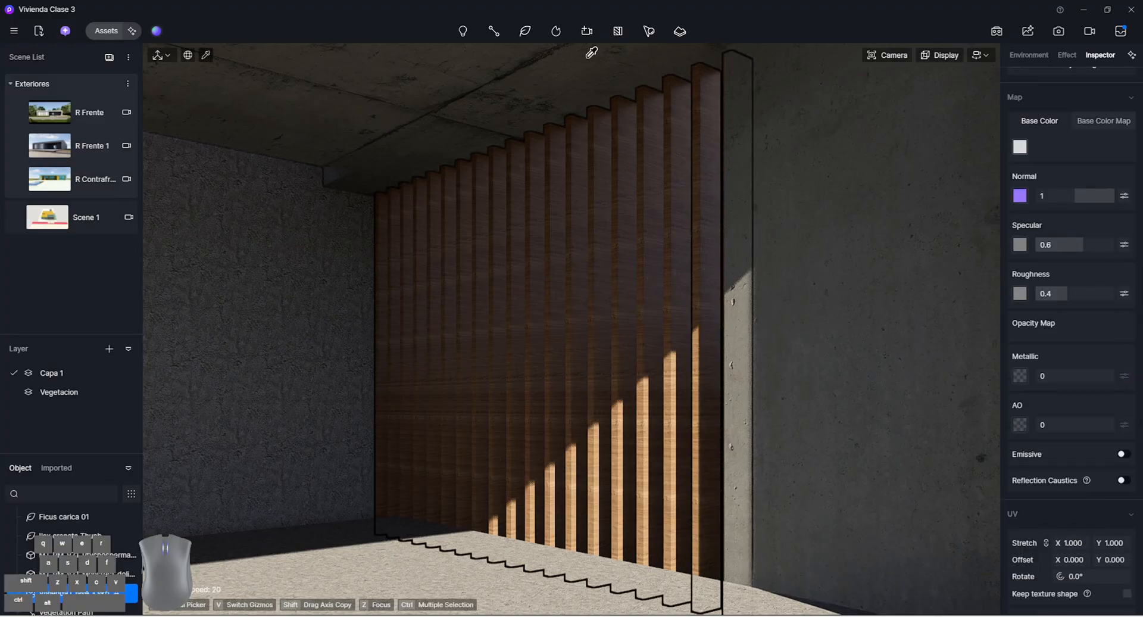
click(1085, 574)
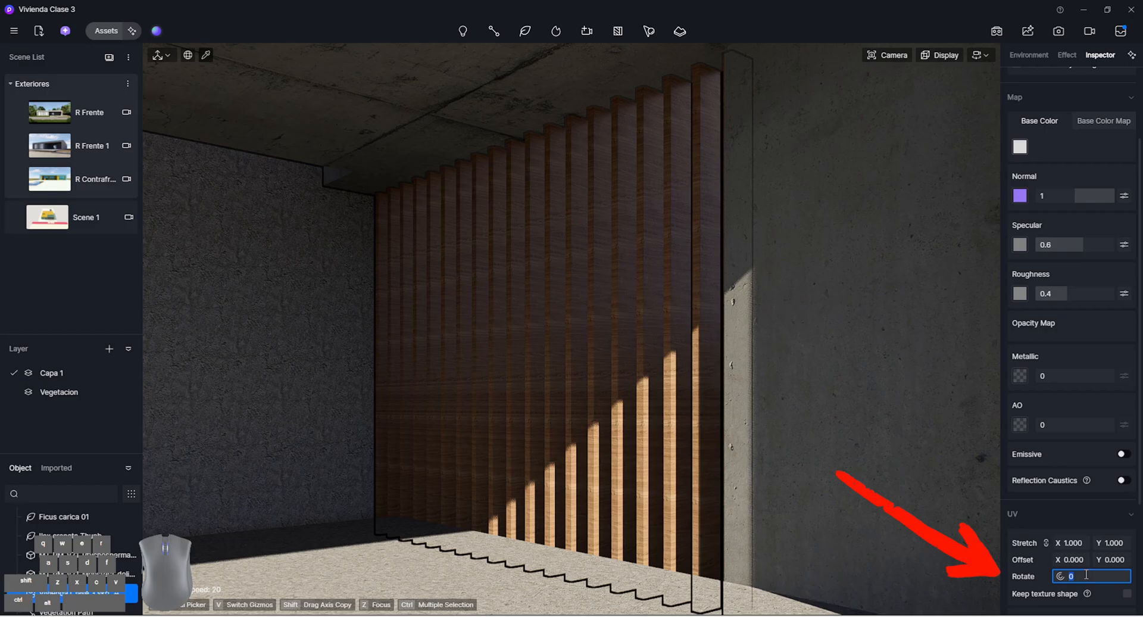
key(Return)
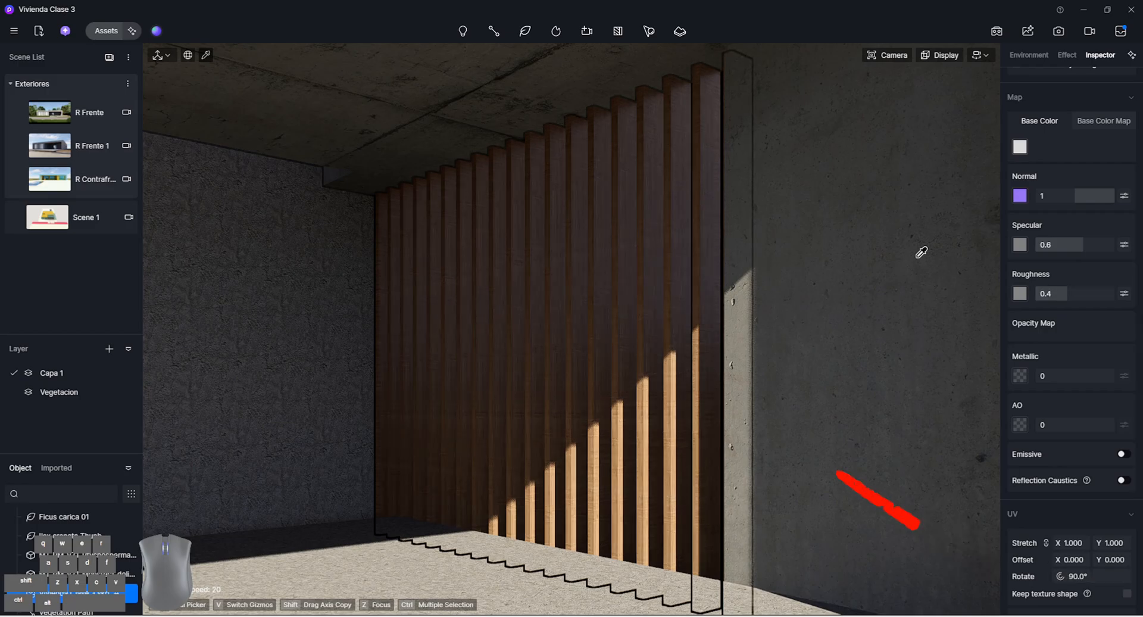
drag(1088, 245, 1062, 247)
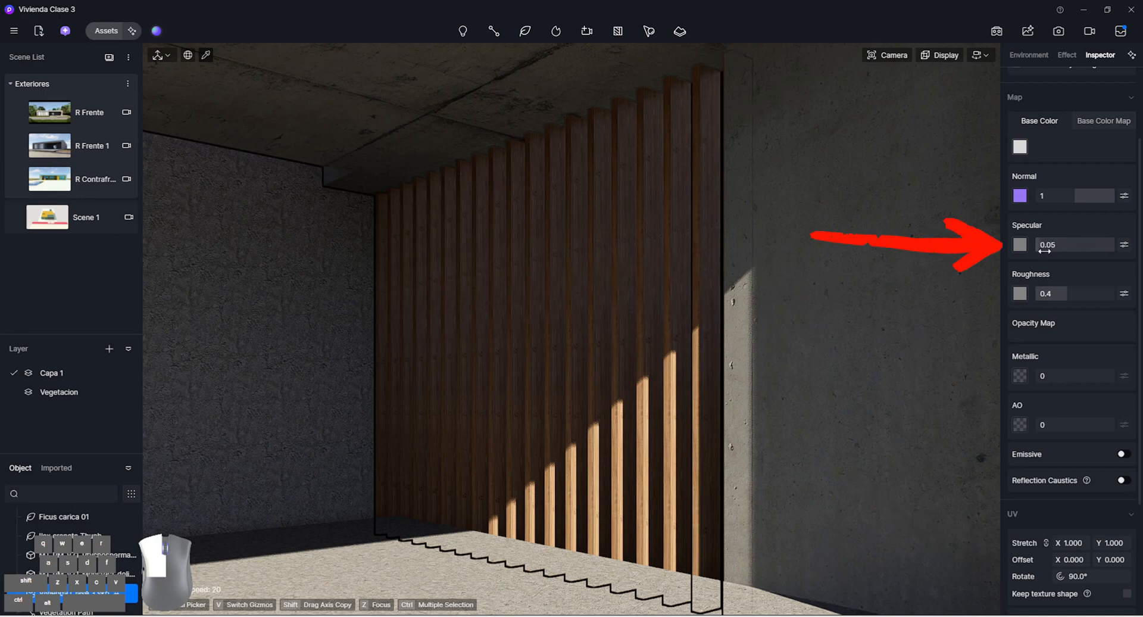
Set the wooden slat material's specular to 0 and its linked UV stretch to 0.630
scroll(603, 238, up, 6)
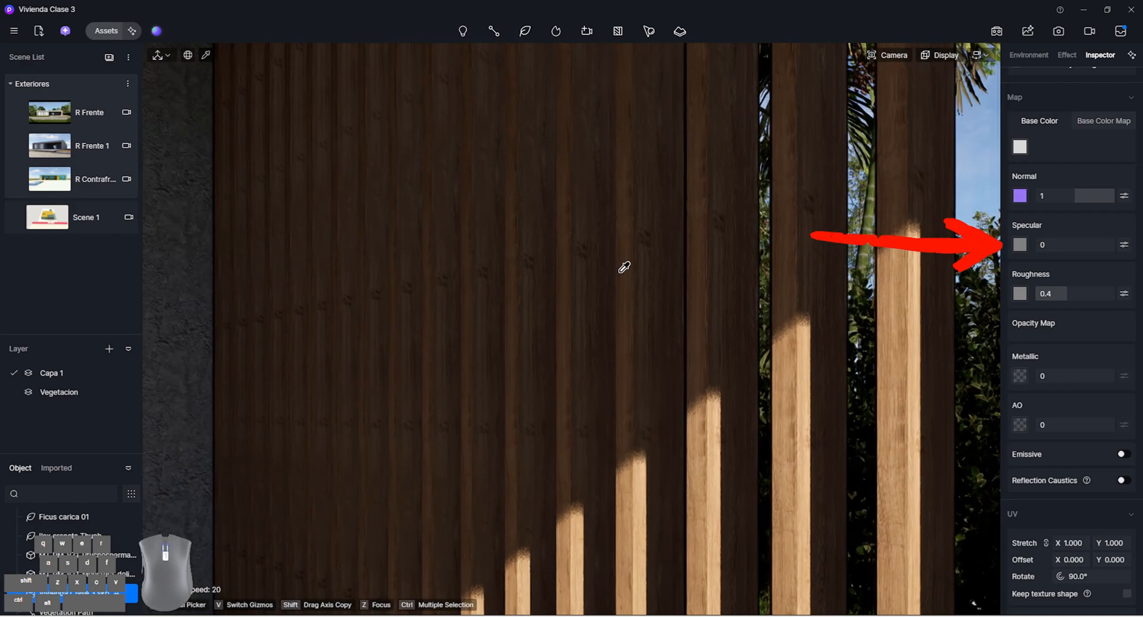
scroll(623, 268, down, 4)
drag(1071, 543, 1057, 543)
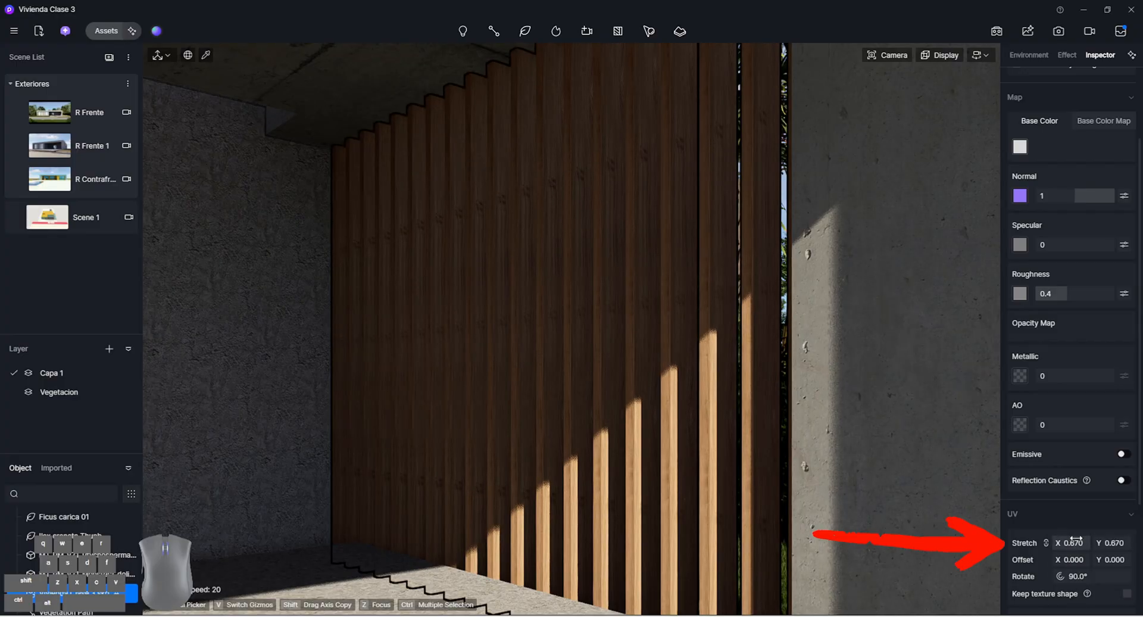
drag(1076, 542, 1072, 541)
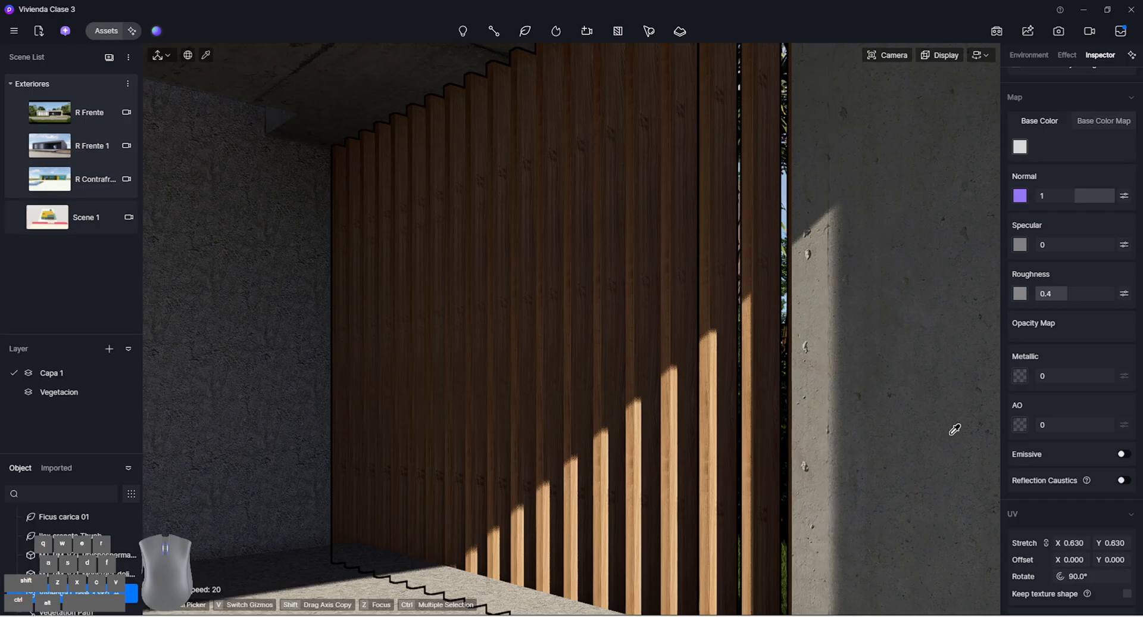
Set the slat material's UV offset X to 0.110 and return to the R Frente scene
drag(1072, 559, 1075, 559)
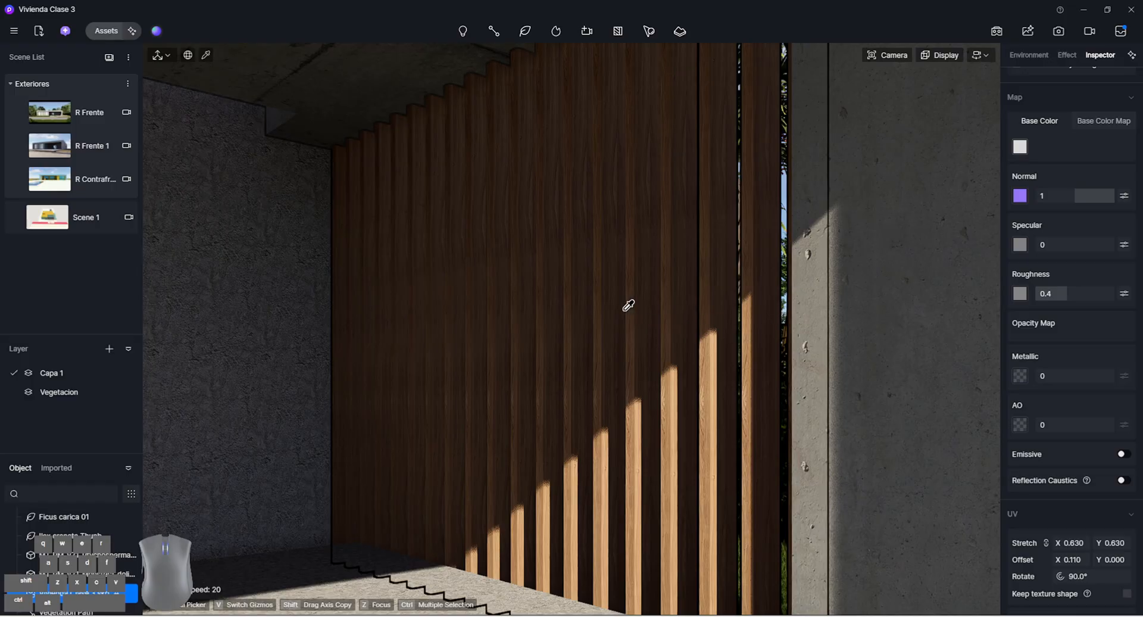
scroll(629, 305, down, 5)
right_drag(715, 286, 686, 281)
right_click(686, 280)
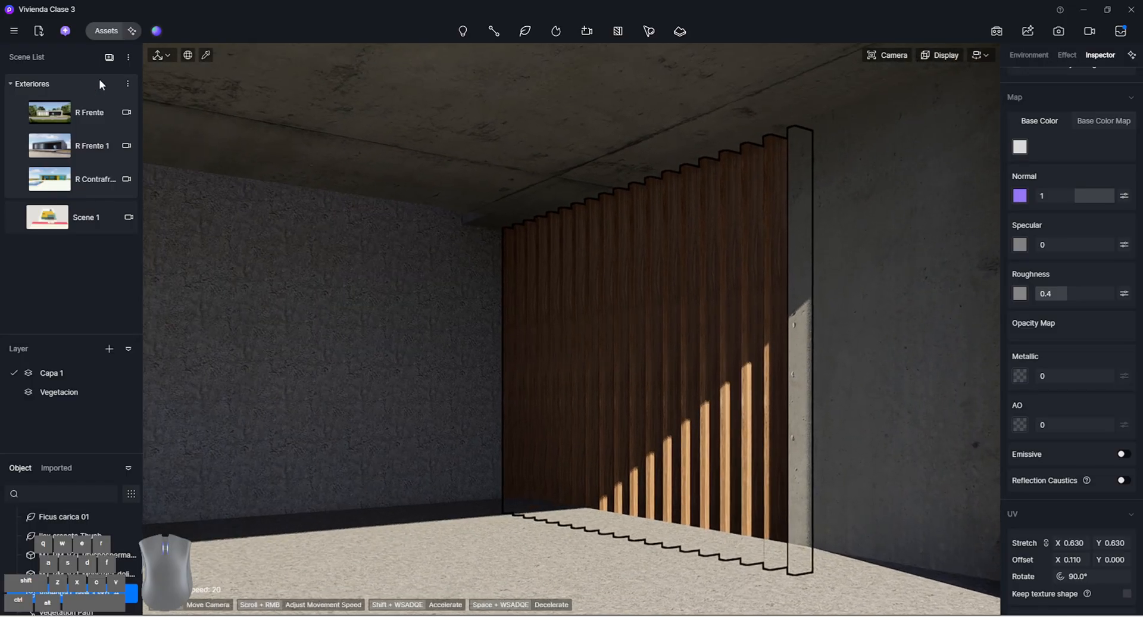
click(83, 113)
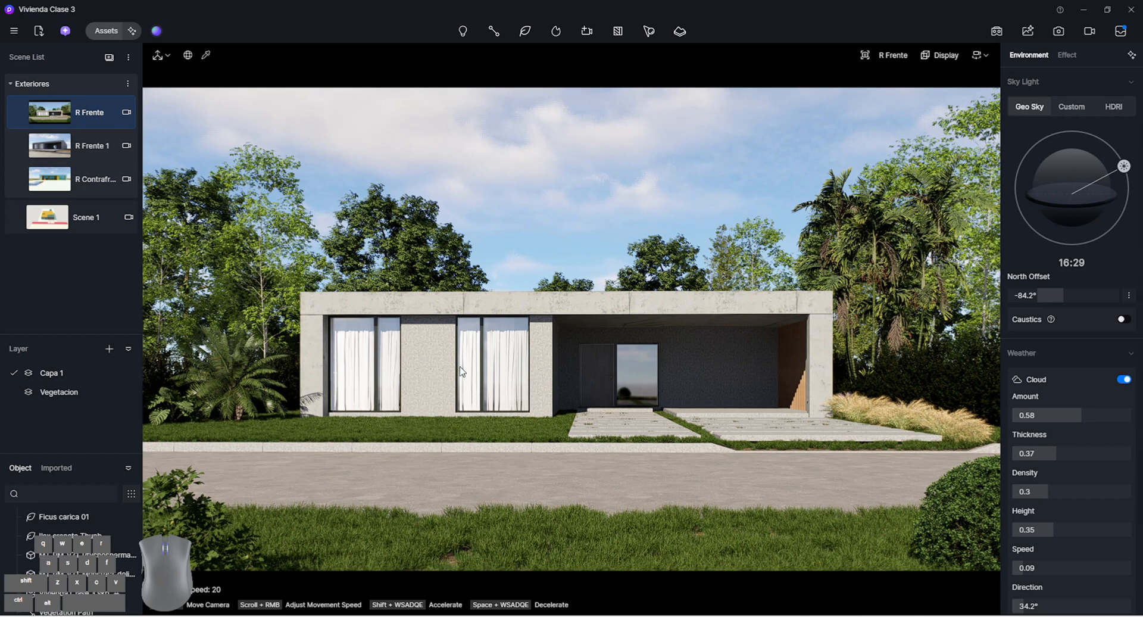
Try a dark grey base color on the textured wall material of the front facade
click(434, 386)
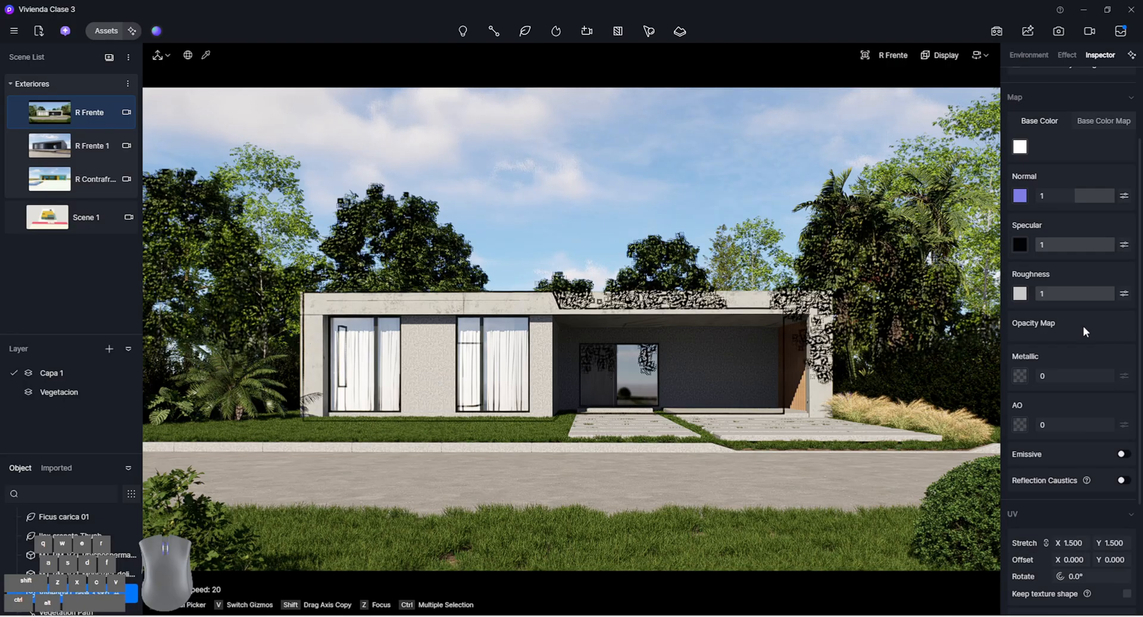
click(1020, 146)
drag(1034, 191, 1003, 225)
click(623, 166)
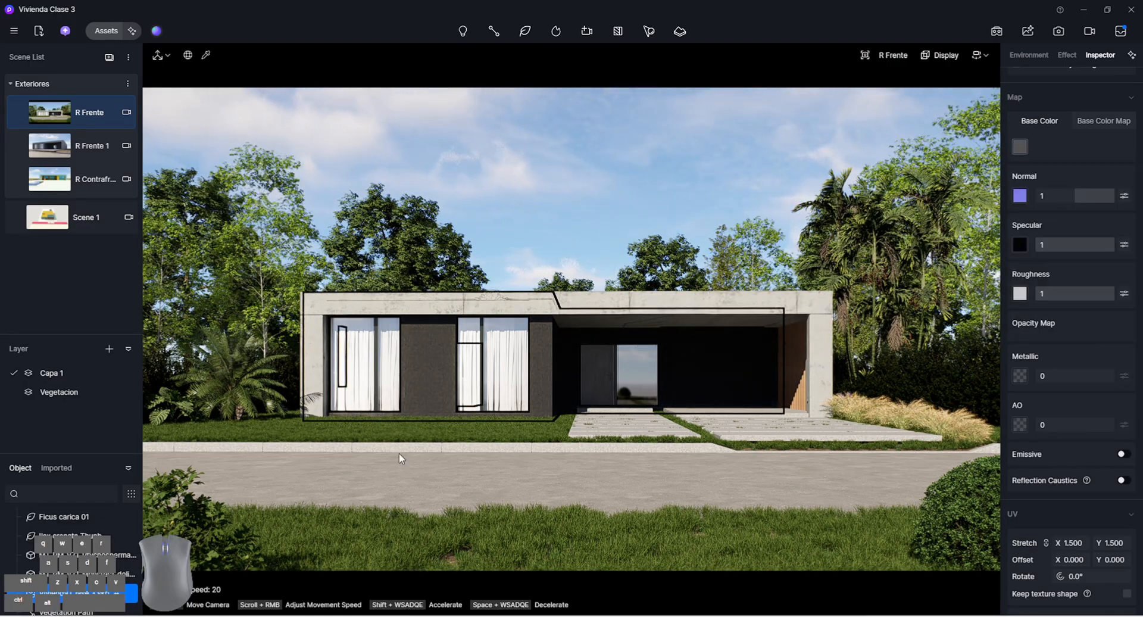
click(711, 151)
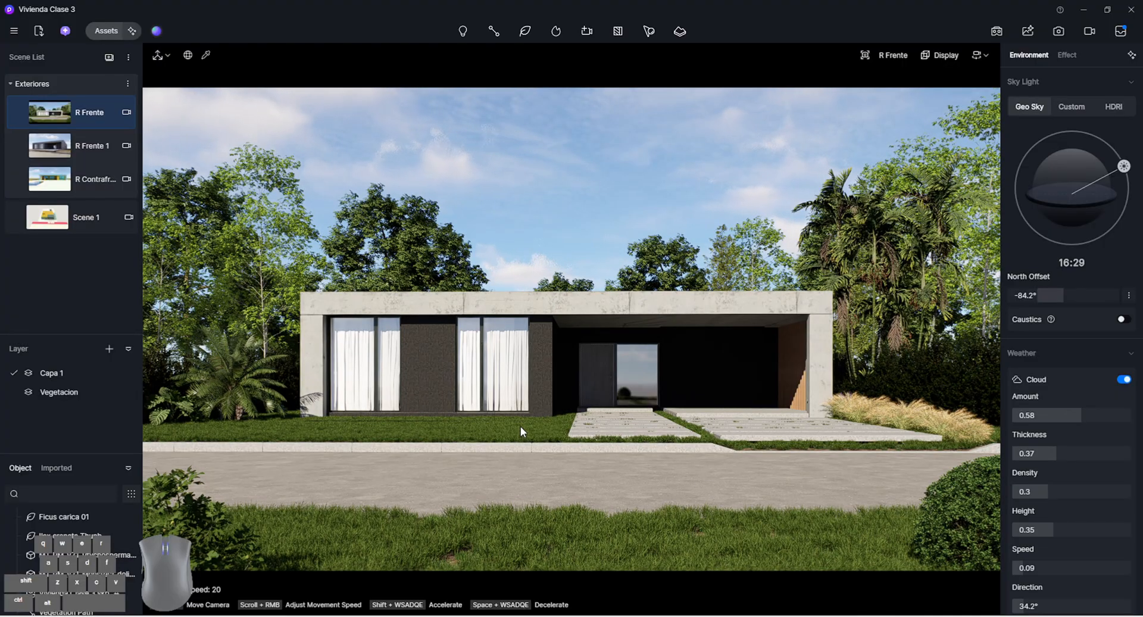
Restore the facade wall material's base color to white, with HSV value 100
click(470, 364)
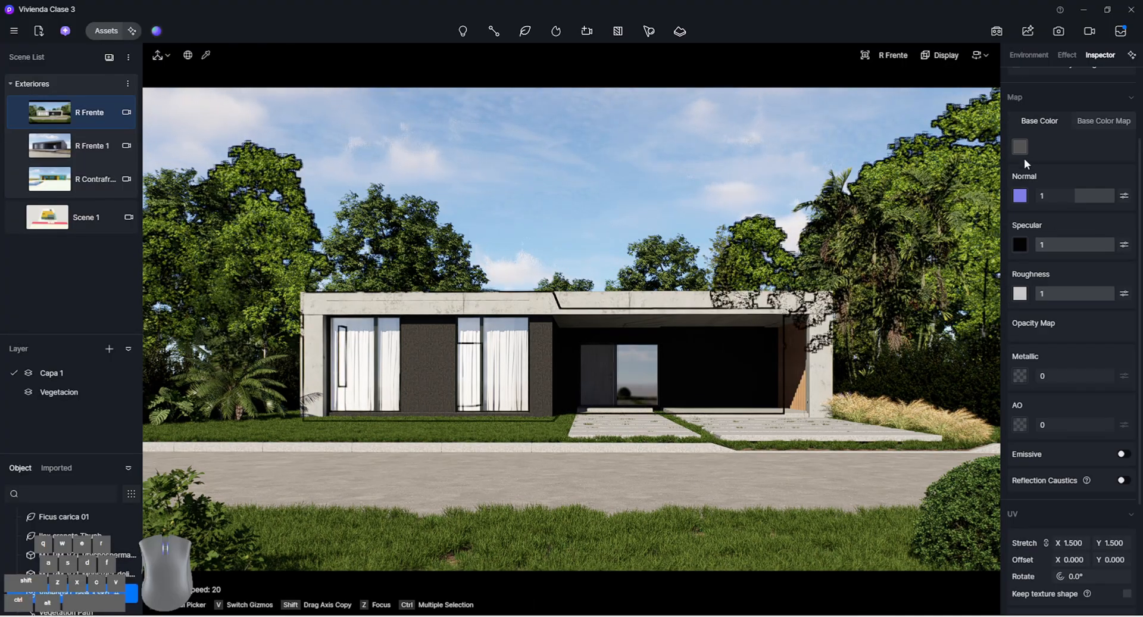
click(1022, 147)
drag(1020, 215, 1013, 186)
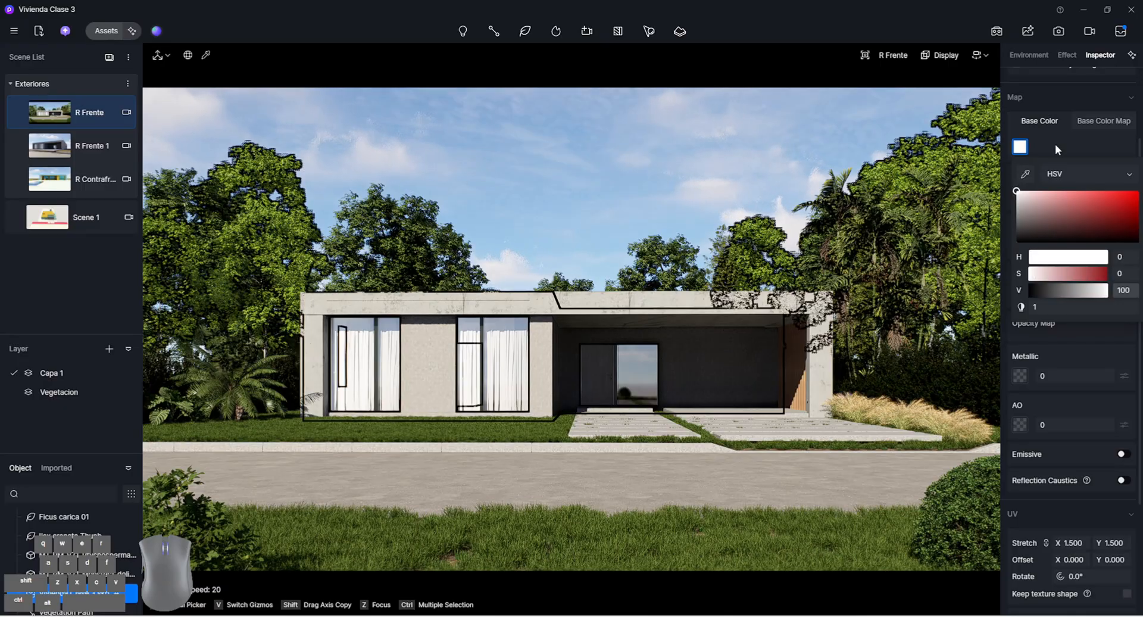
click(642, 363)
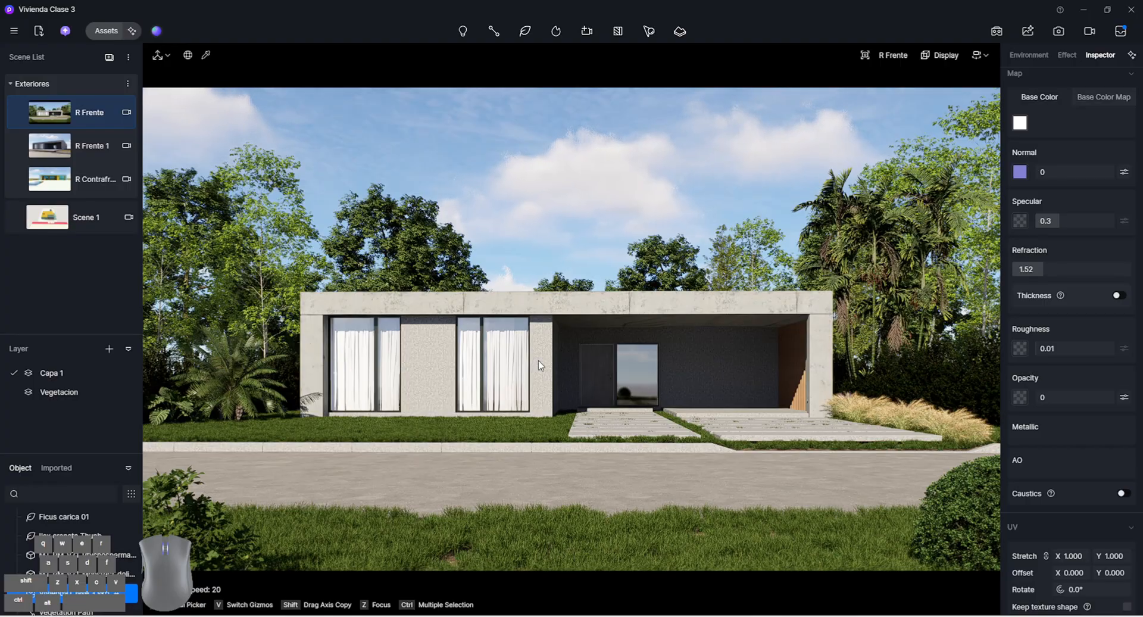
Pick the wall material beside the covered entrance from the house's side and darken its base color to HSV value 42
key(w)
right_drag(716, 382, 553, 433)
key(d)
key(q)
key(i)
key(Escape)
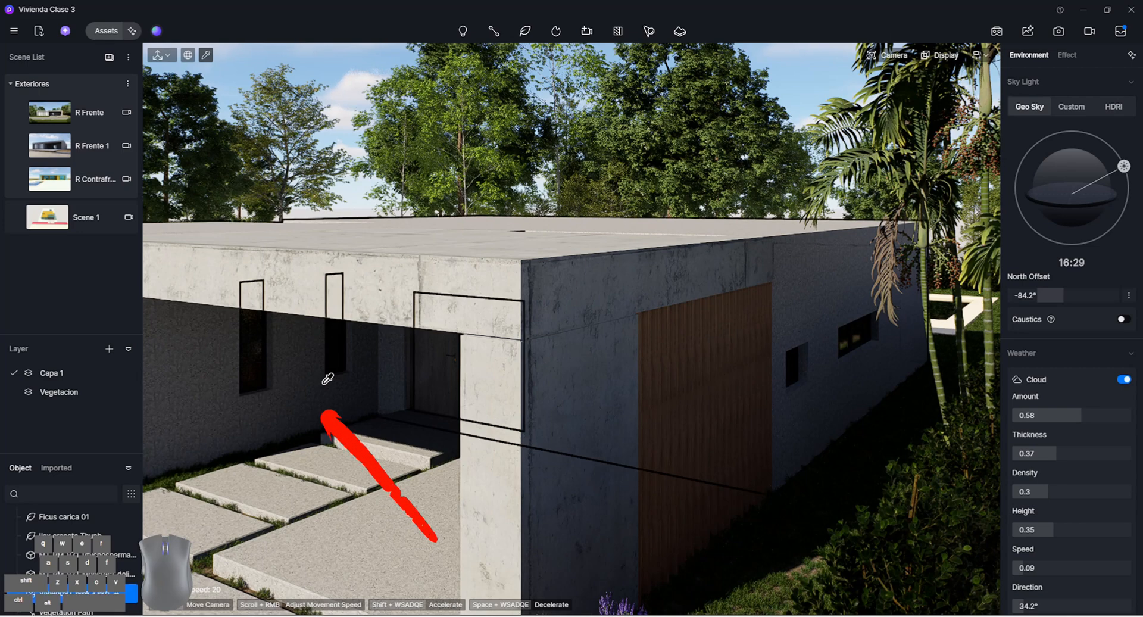
click(328, 379)
click(1020, 146)
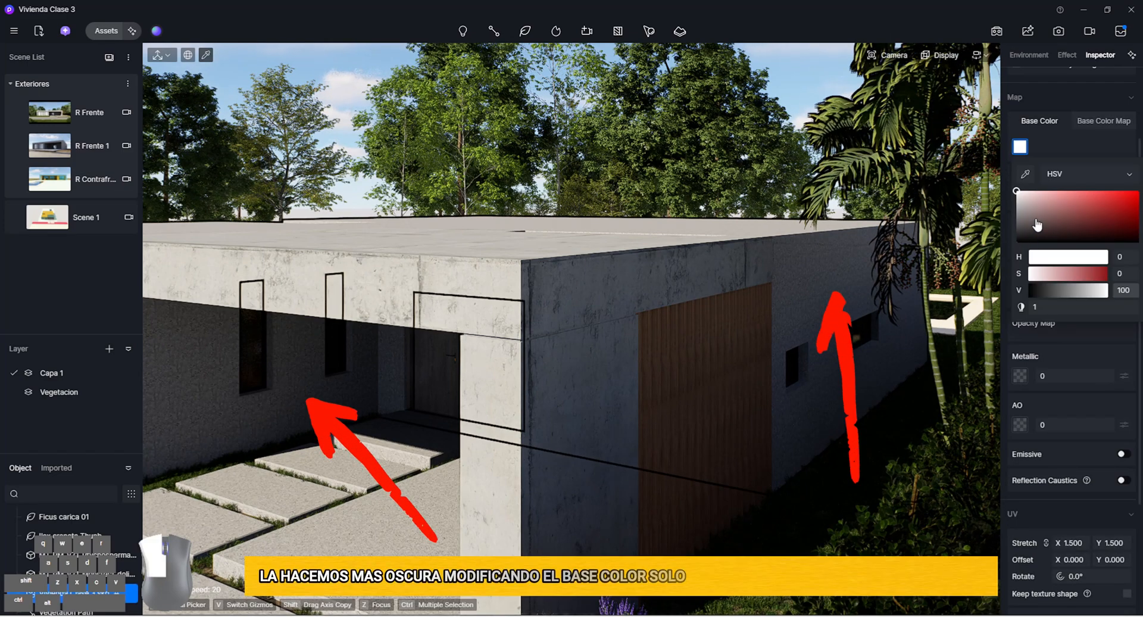
drag(1017, 193, 1016, 221)
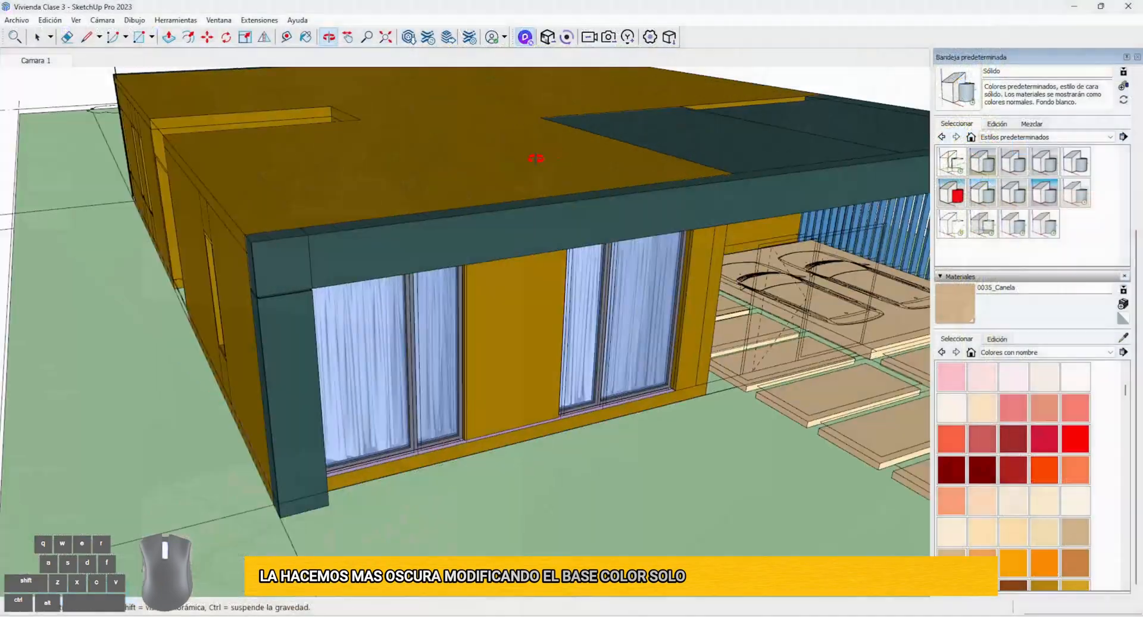
Switch to the Vivienda Clase 3 model in SketchUp and open the house's wall group for editing at the front facade
drag(535, 157, 271, 233)
middle_drag(271, 234, 327, 319)
scroll(382, 334, up, 4)
scroll(382, 334, down, 4)
scroll(336, 344, up, 3)
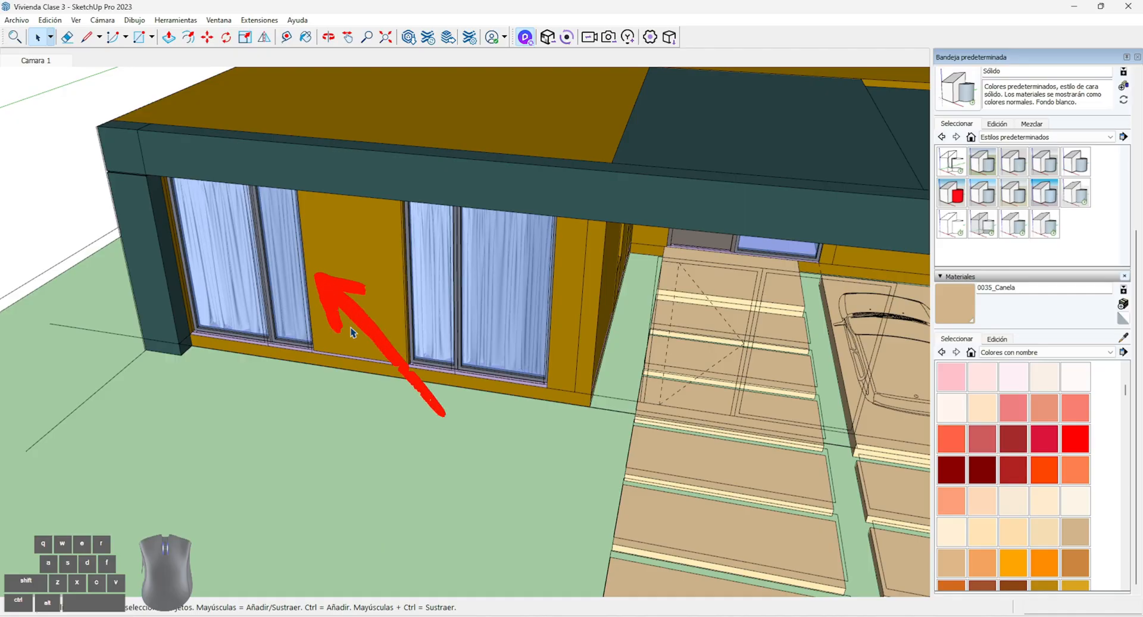
middle_drag(304, 322, 140, 238)
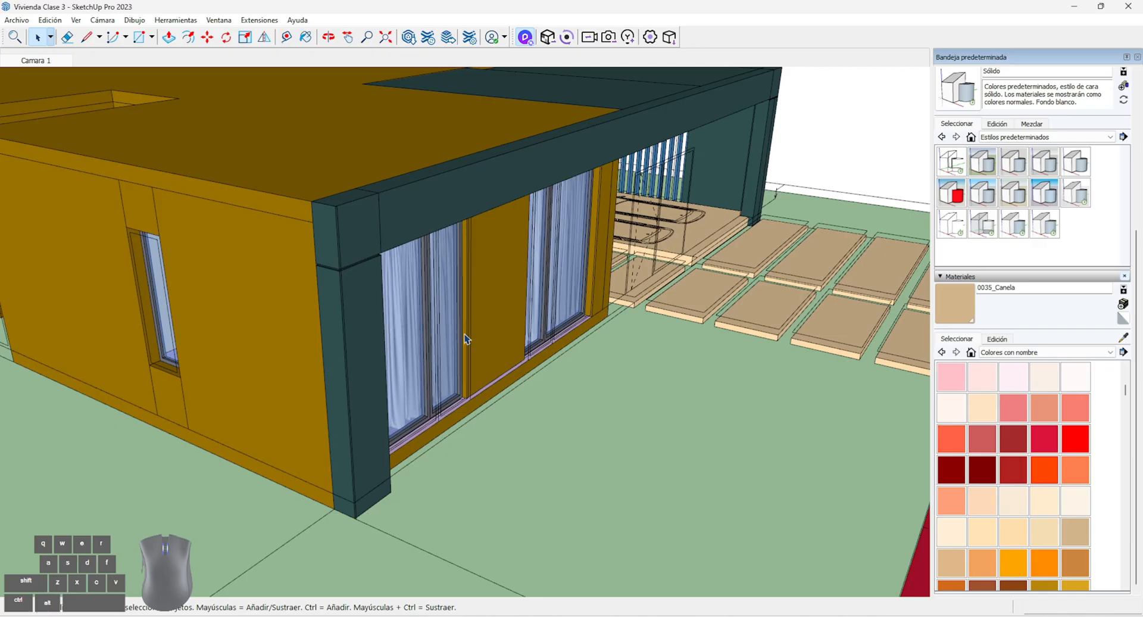
middle_drag(582, 361, 212, 291)
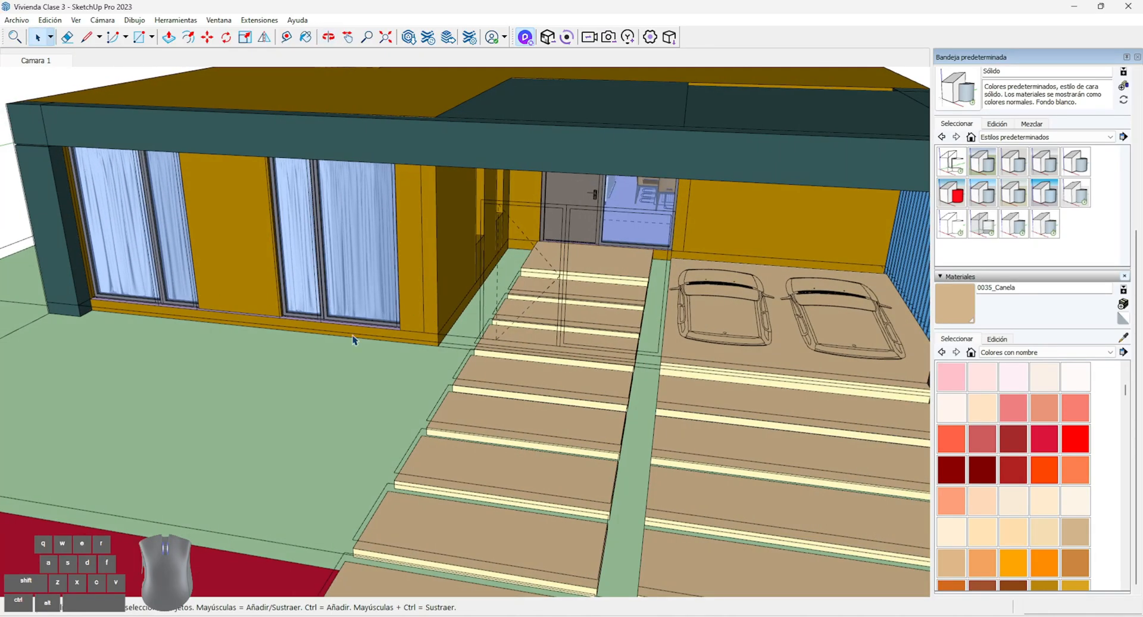
scroll(353, 340, up, 3)
double_click(290, 284)
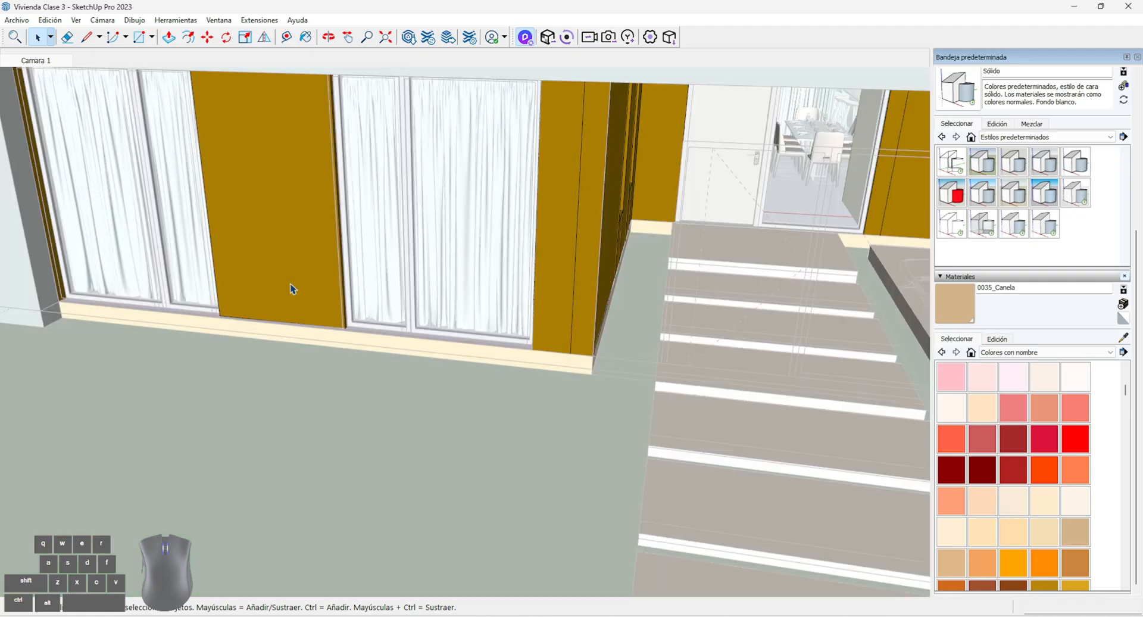
Paint the front wall panel between the two curtained windows and its side edges with the named color 0057_CaquiOscuro
scroll(1020, 501, down, 1)
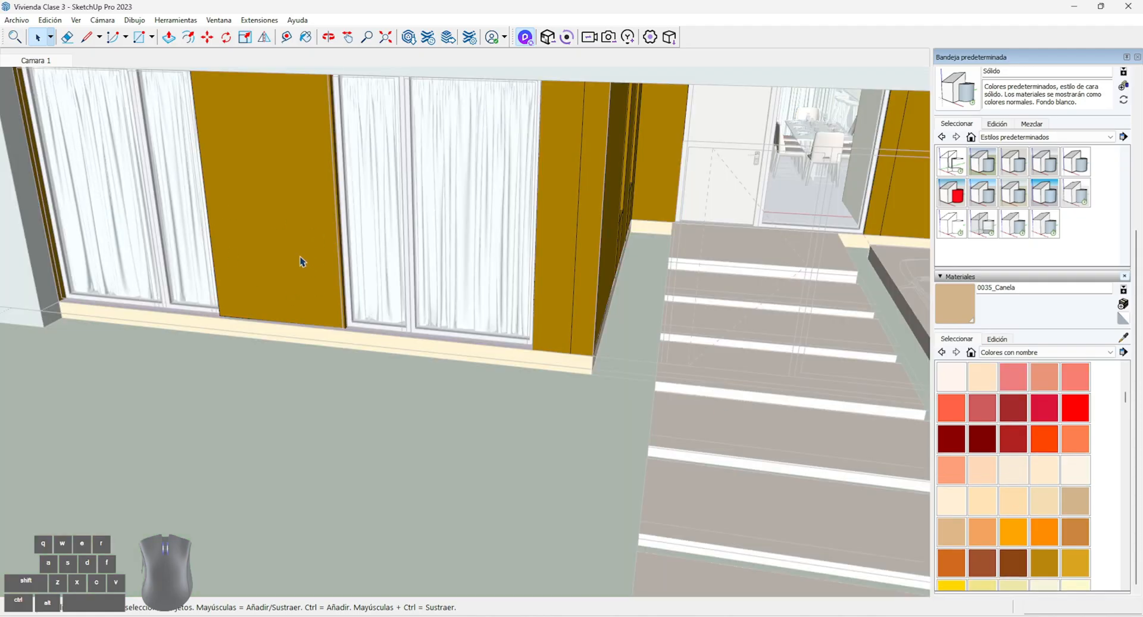
scroll(301, 261, down, 5)
scroll(1041, 530, down, 2)
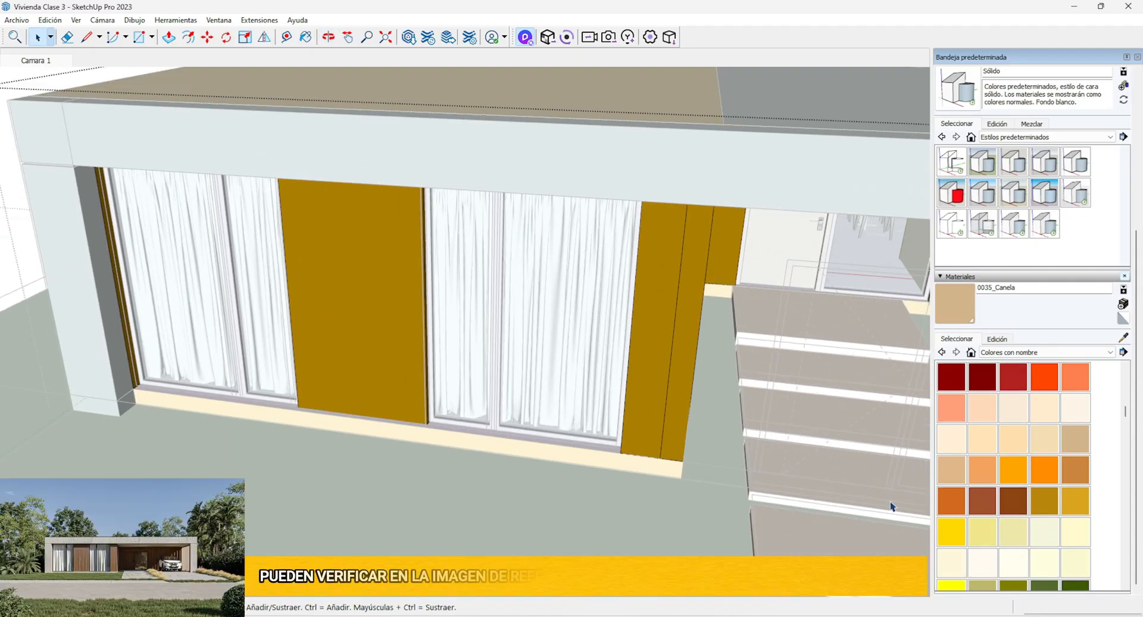
scroll(1032, 559, down, 2)
click(993, 540)
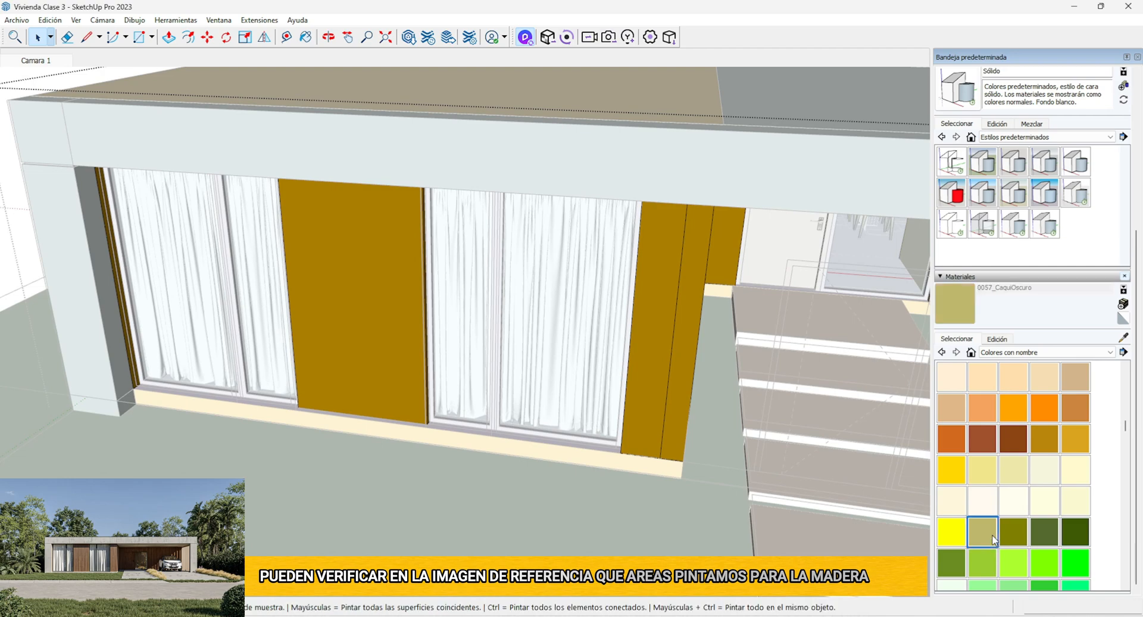
scroll(419, 305, up, 3)
click(435, 320)
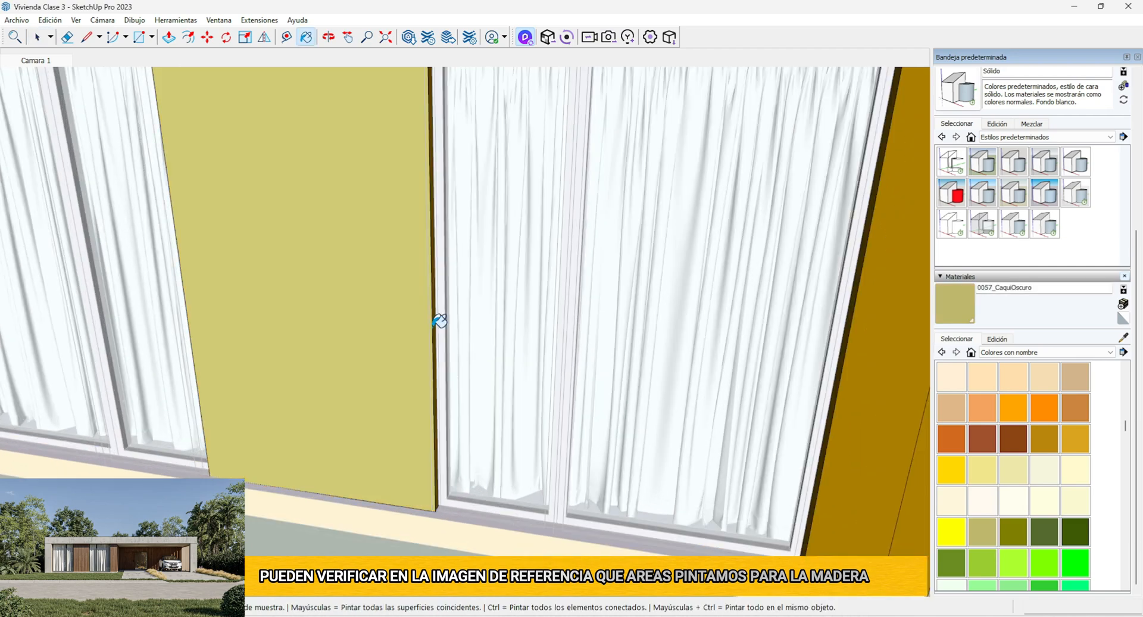
middle_drag(271, 327, 560, 343)
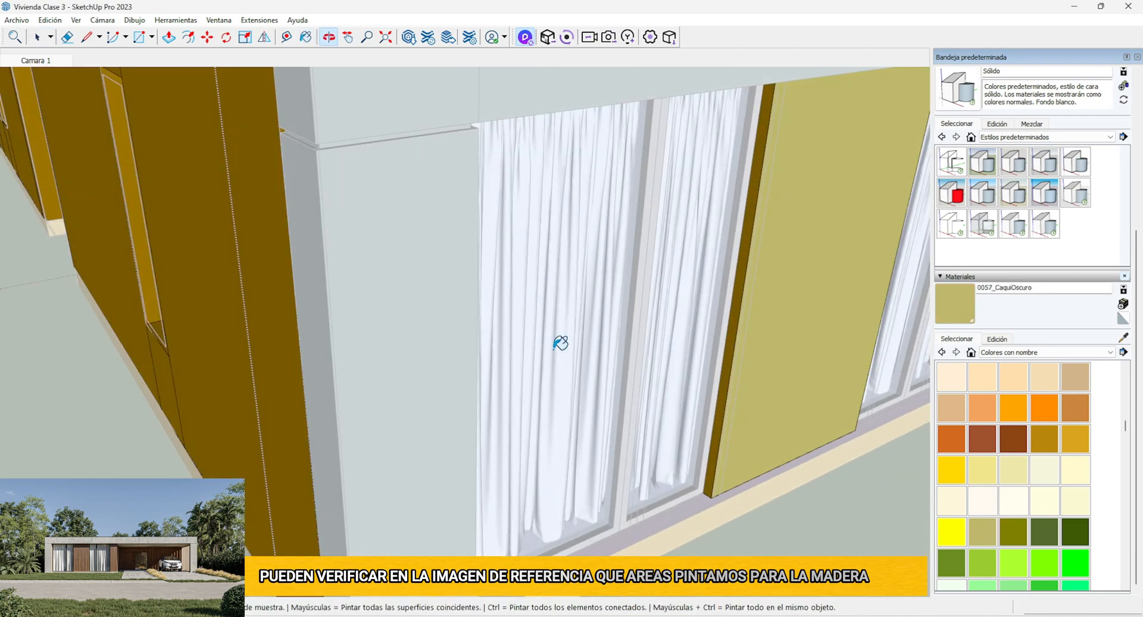
click(744, 335)
Paint the far window jamb and the wall faces at the entrance-side corner of the front facade with 0057_CaquiOscuro
mouse_move(796, 359)
middle_down()
mouse_move(455, 326)
mouse_move(168, 357)
middle_up()
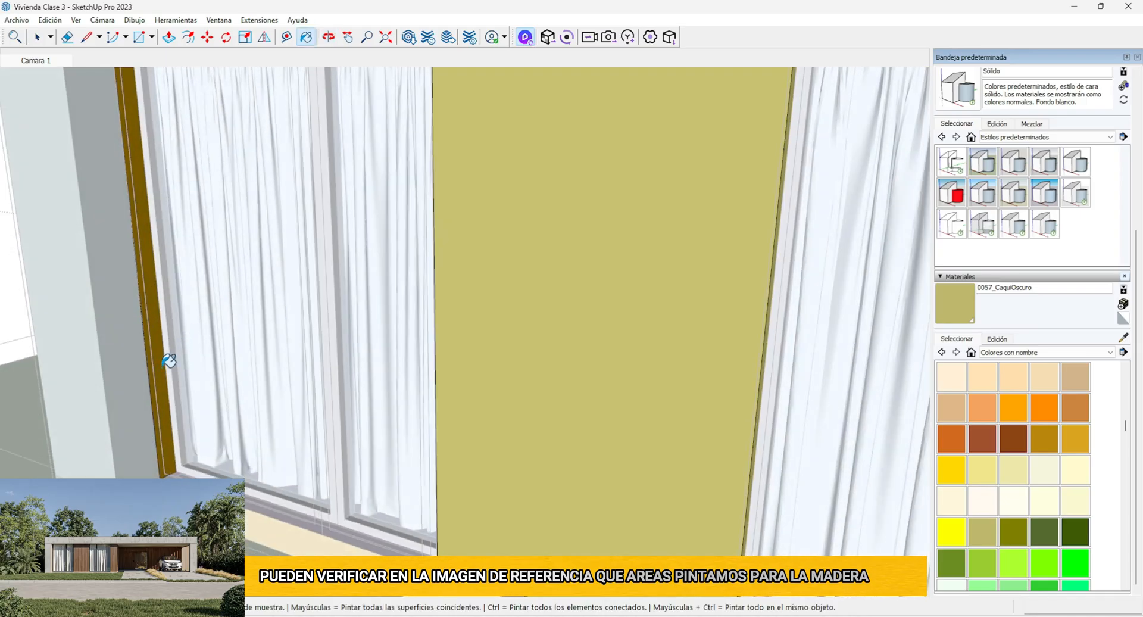
click(168, 358)
scroll(422, 378, down, 5)
click(641, 429)
click(686, 425)
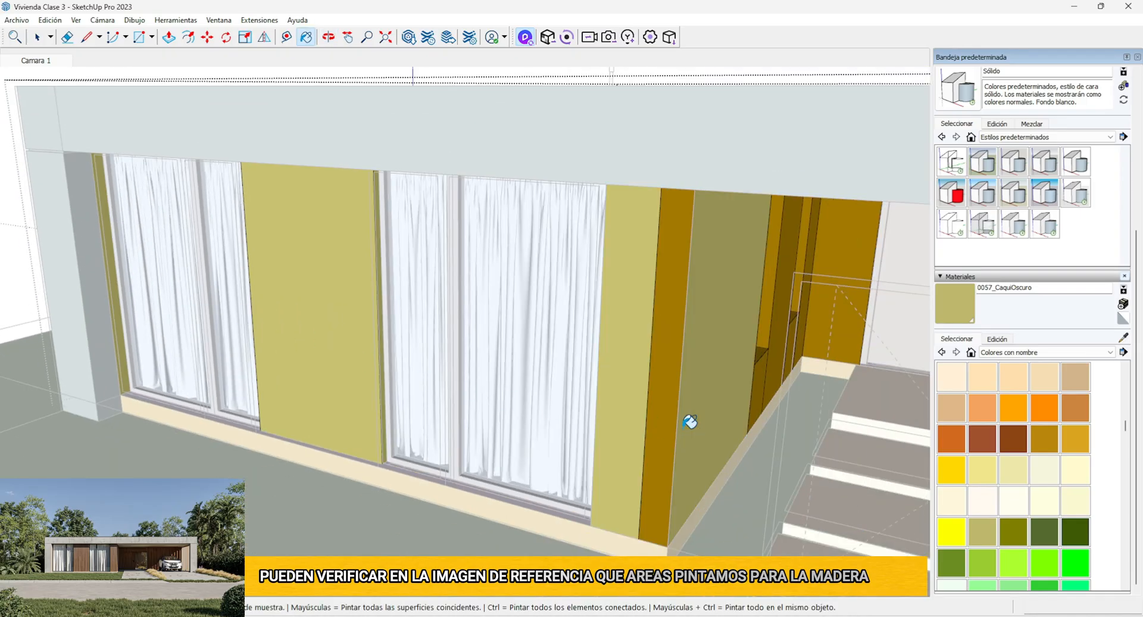
click(657, 432)
Paint the faces around the two narrow windows on the entrance side wall with 0057_CaquiOscuro
middle_drag(655, 433, 831, 481)
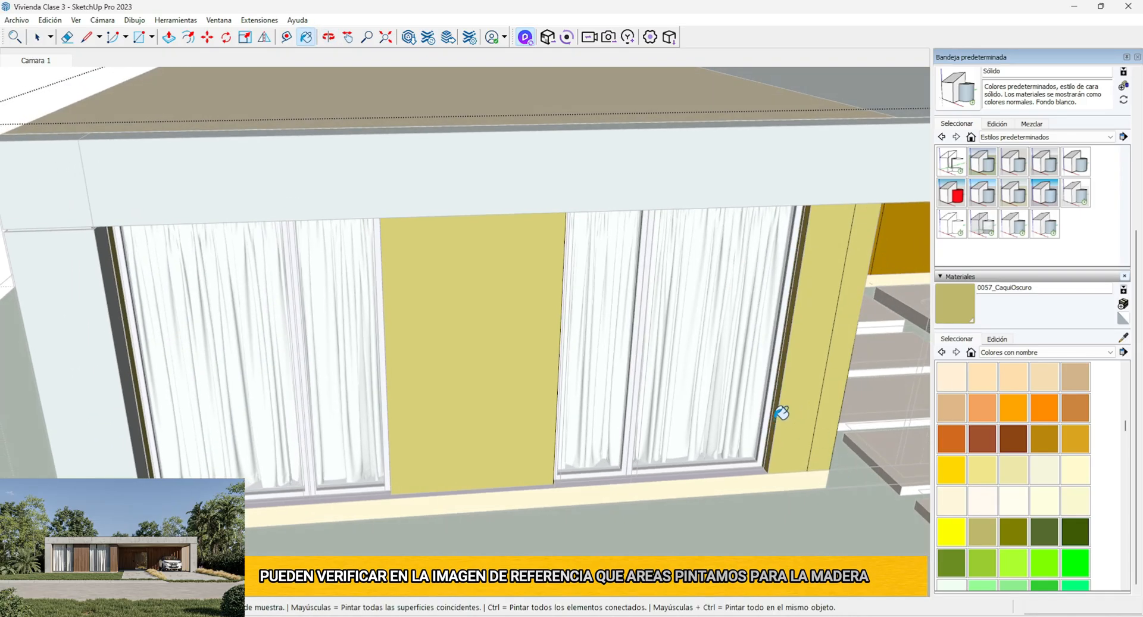
middle_drag(782, 412, 596, 412)
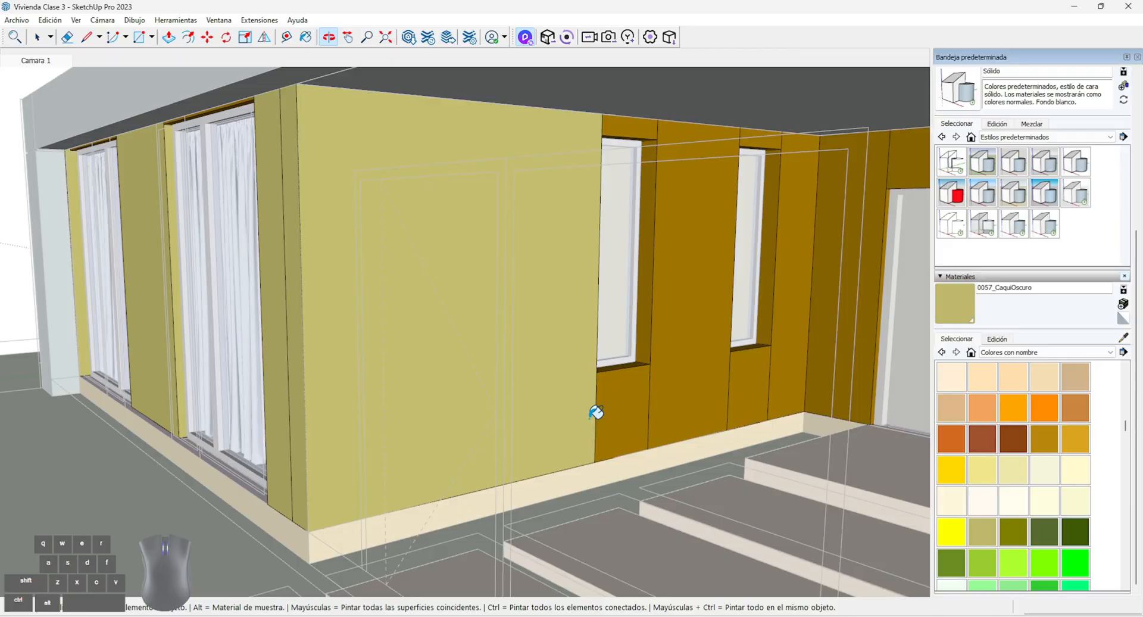
click(641, 398)
click(690, 387)
middle_drag(691, 387, 676, 202)
click(761, 150)
click(794, 158)
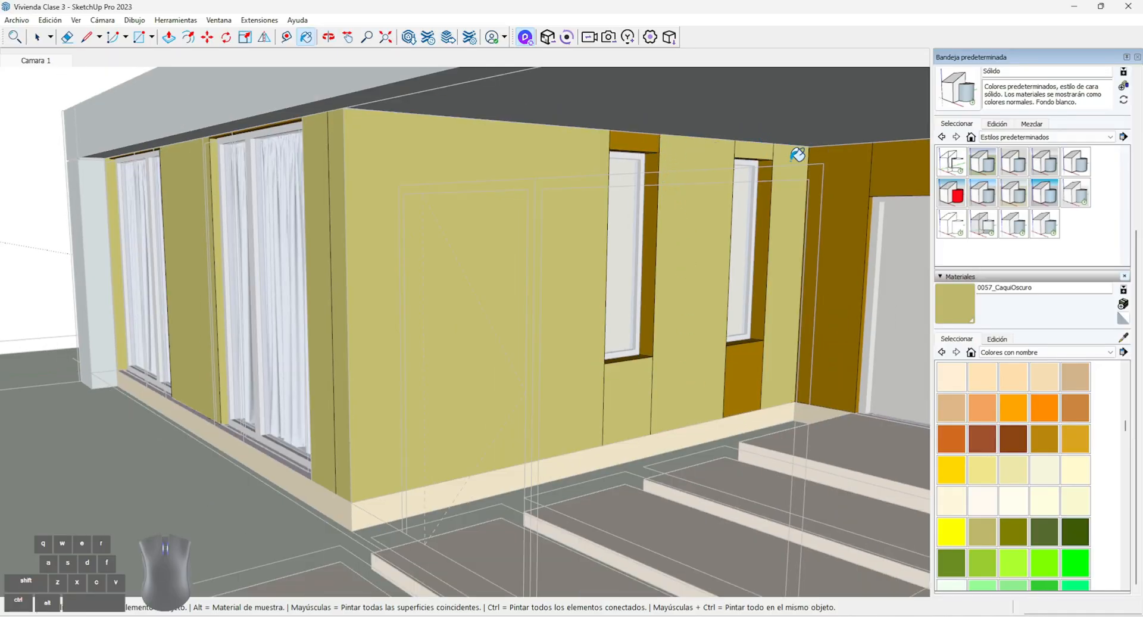
Paint the wall around the entrance door and the back wall of the carport with 0057_CaquiOscuro
click(839, 166)
click(892, 163)
scroll(892, 163, up, 1)
scroll(663, 171, down, 6)
middle_drag(663, 178, 313, 184)
click(314, 184)
scroll(405, 268, up, 3)
click(748, 169)
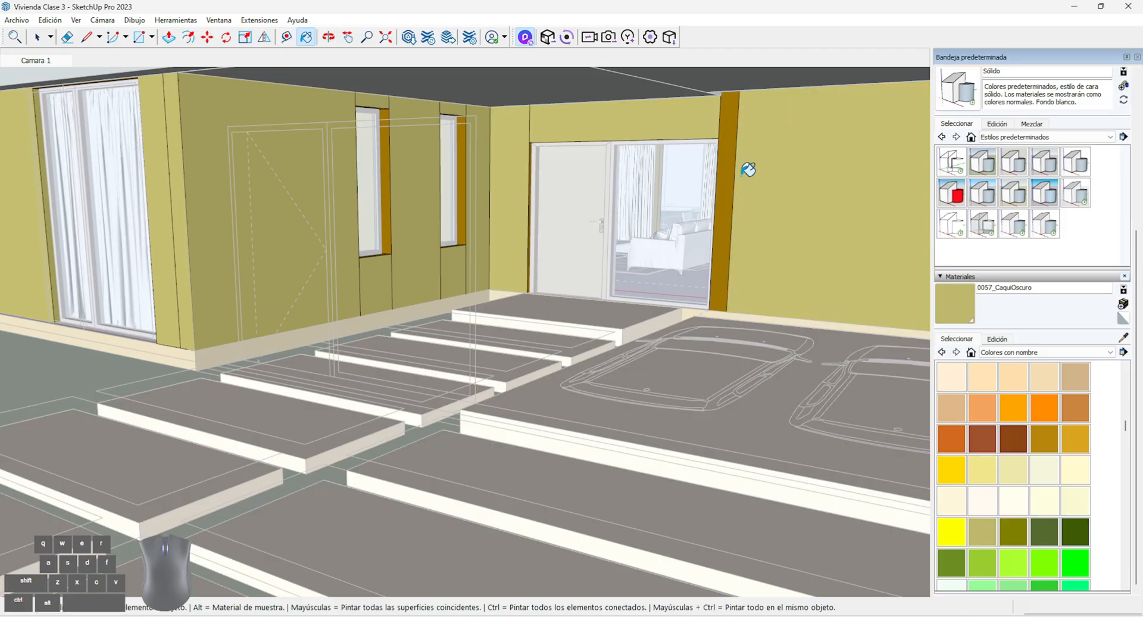
click(726, 163)
scroll(714, 173, down, 4)
Examine the exterior side wall and both sides of the carport's slat screen, and leave the Paint Bucket tool
middle_drag(720, 241, 286, 292)
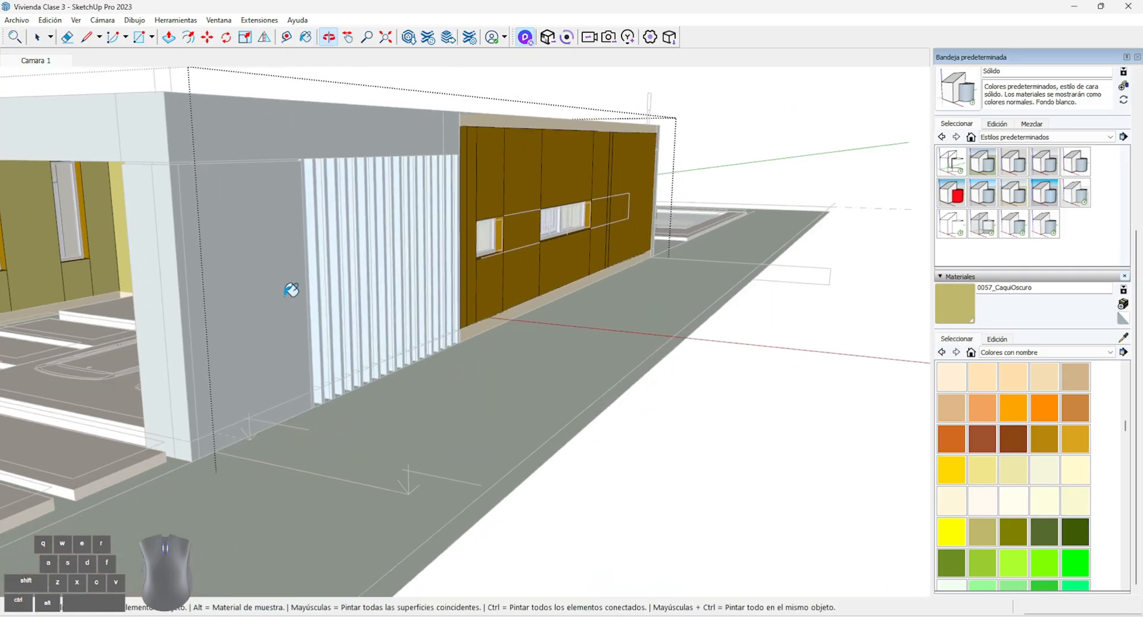
scroll(294, 374, up, 2)
scroll(266, 373, up, 2)
middle_drag(265, 373, 833, 399)
scroll(485, 399, up, 2)
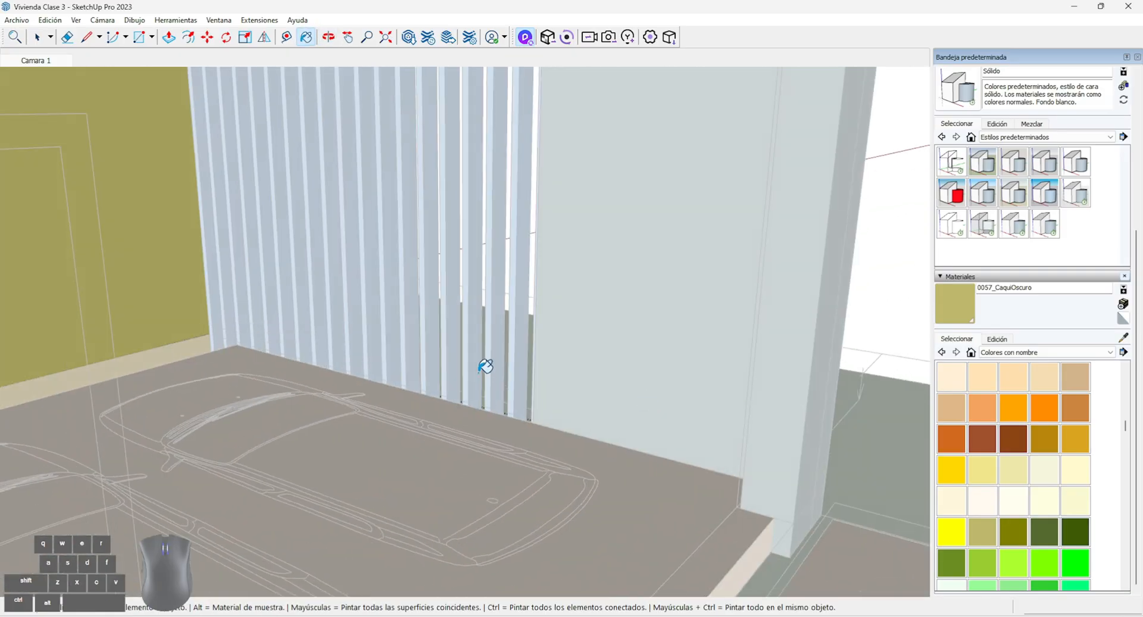
scroll(131, 84, down, 1)
click(37, 38)
Paint the wall faces around the glazed sliding door on the rear facade with 0057_CaquiOscuro
scroll(304, 299, down, 3)
mouse_move(304, 298)
middle_down()
mouse_move(141, 291)
mouse_move(209, 296)
mouse_move(315, 337)
mouse_move(426, 302)
mouse_move(298, 339)
mouse_move(386, 307)
mouse_move(466, 357)
mouse_move(232, 365)
middle_up()
scroll(321, 339, down, 2)
scroll(297, 338, down, 2)
middle_drag(631, 441, 462, 429)
middle_drag(650, 388, 565, 387)
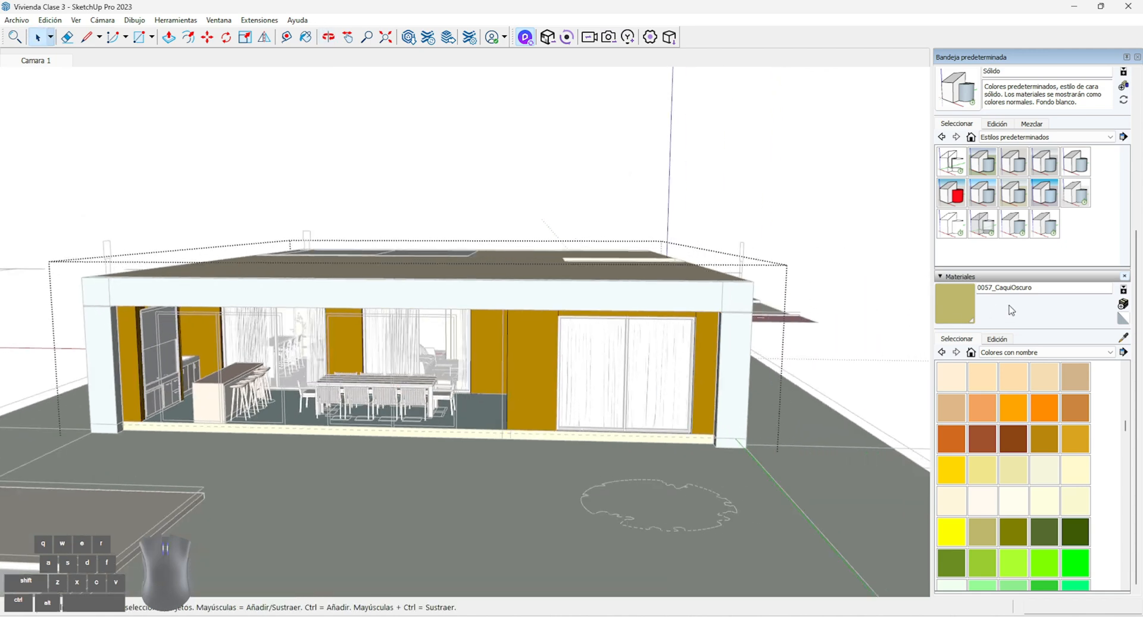
click(970, 305)
scroll(705, 347, up, 2)
click(758, 333)
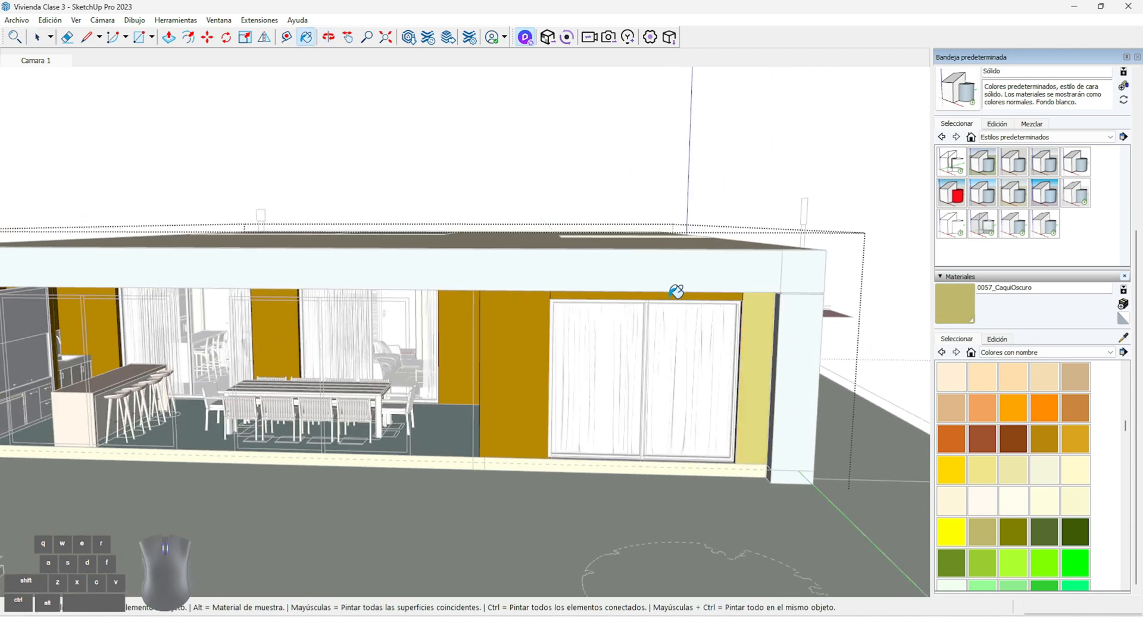
click(553, 305)
Paint the covered dining terrace's side wall and its back wall around the curtained glass doors with 0057_CaquiOscuro
mouse_move(553, 306)
middle_down()
mouse_move(582, 331)
mouse_move(627, 311)
middle_up()
scroll(628, 311, up, 2)
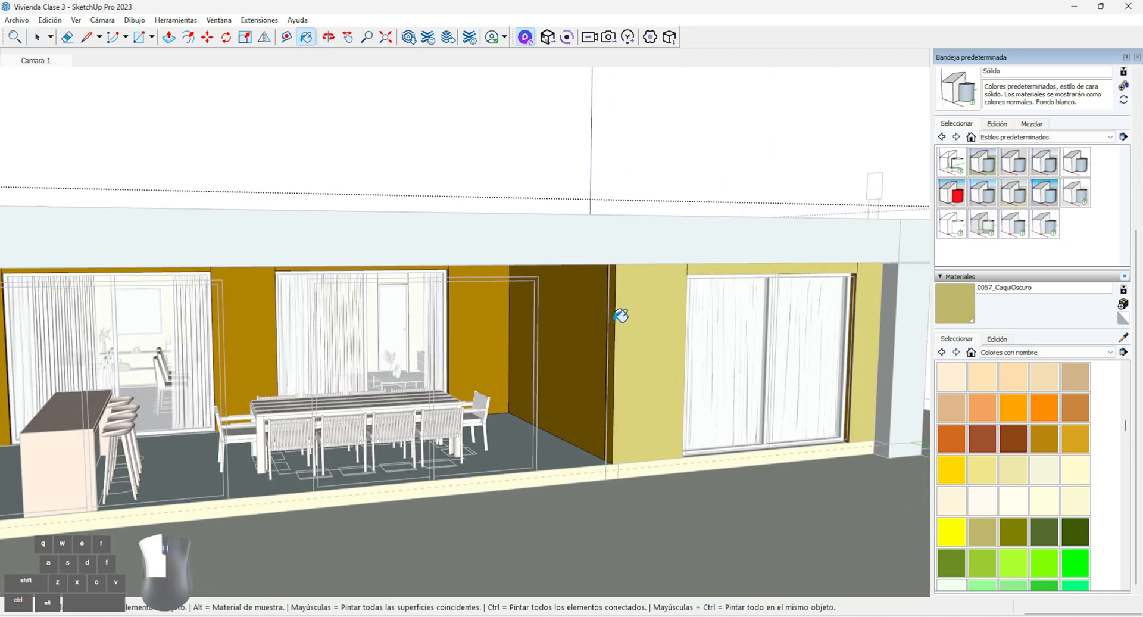
click(602, 322)
click(507, 318)
mouse_move(428, 306)
middle_down()
mouse_move(327, 294)
mouse_move(390, 266)
middle_up()
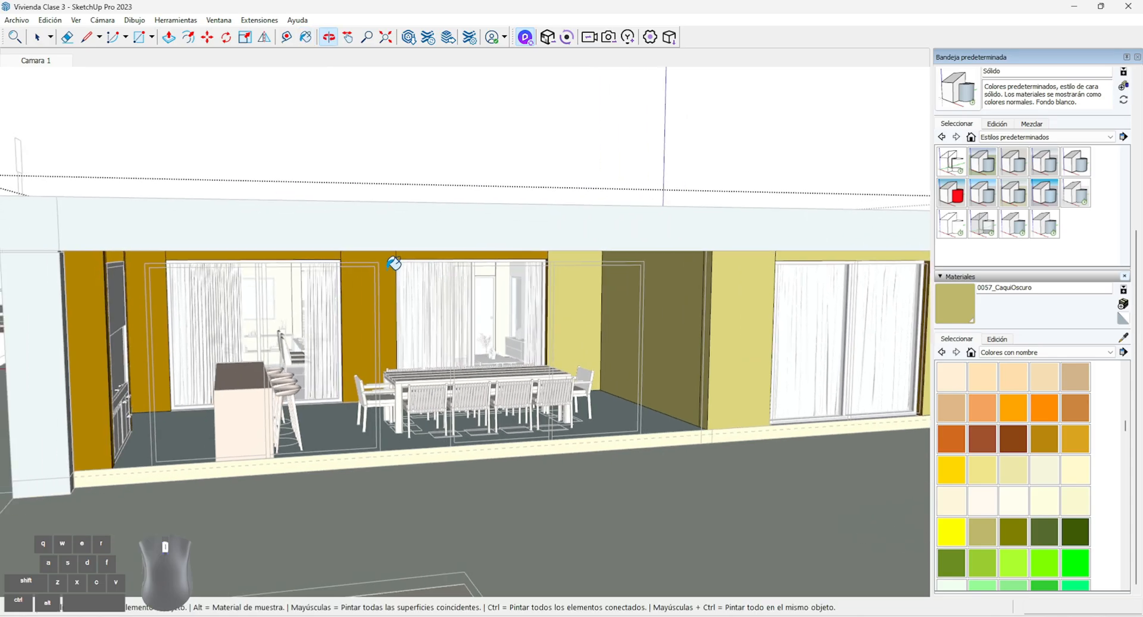
scroll(390, 265, up, 1)
click(391, 266)
click(420, 251)
click(293, 245)
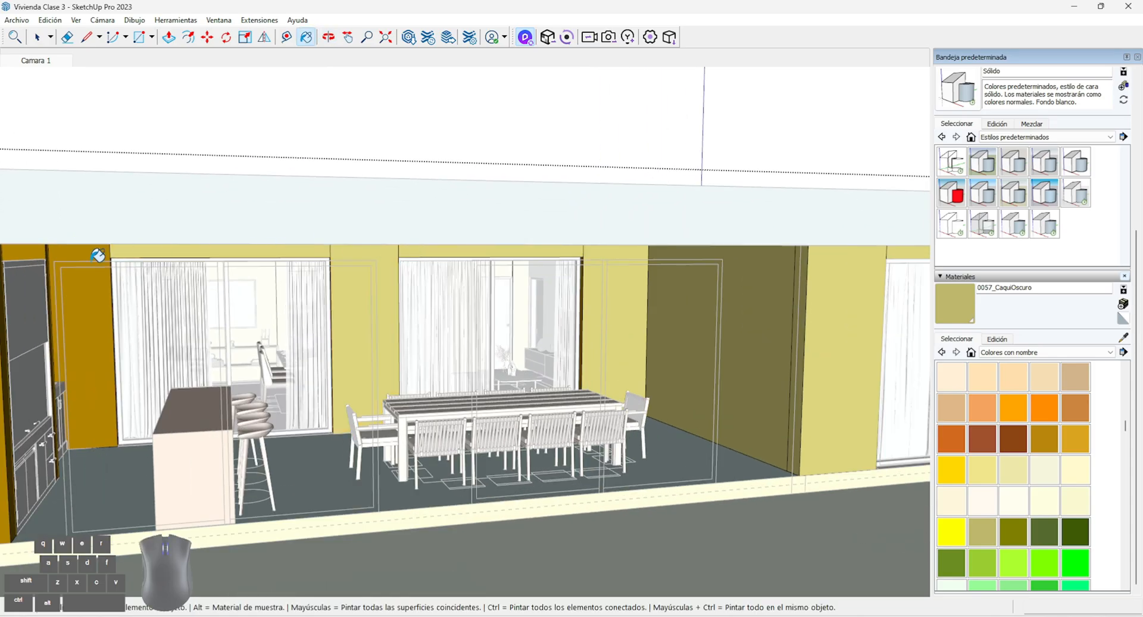
click(95, 256)
Return to the front facade, sync the repainted model to D5 Render, and frame the house's entrance side there
mouse_move(71, 288)
middle_down()
mouse_move(424, 286)
mouse_move(244, 273)
middle_up()
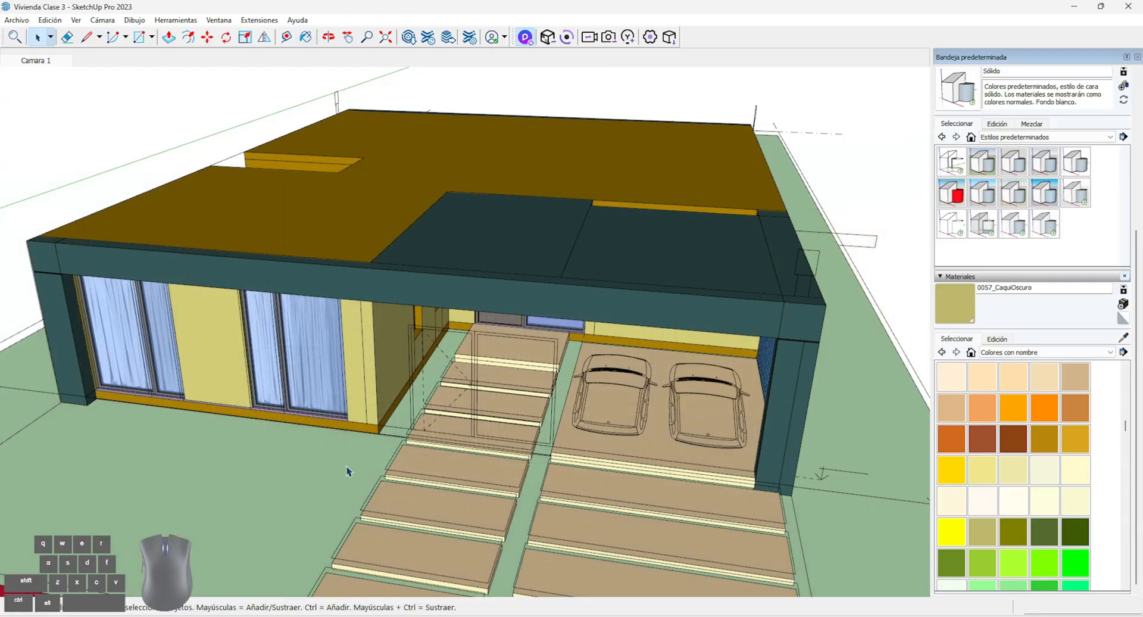
middle_drag(369, 472, 459, 270)
scroll(433, 454, down, 1)
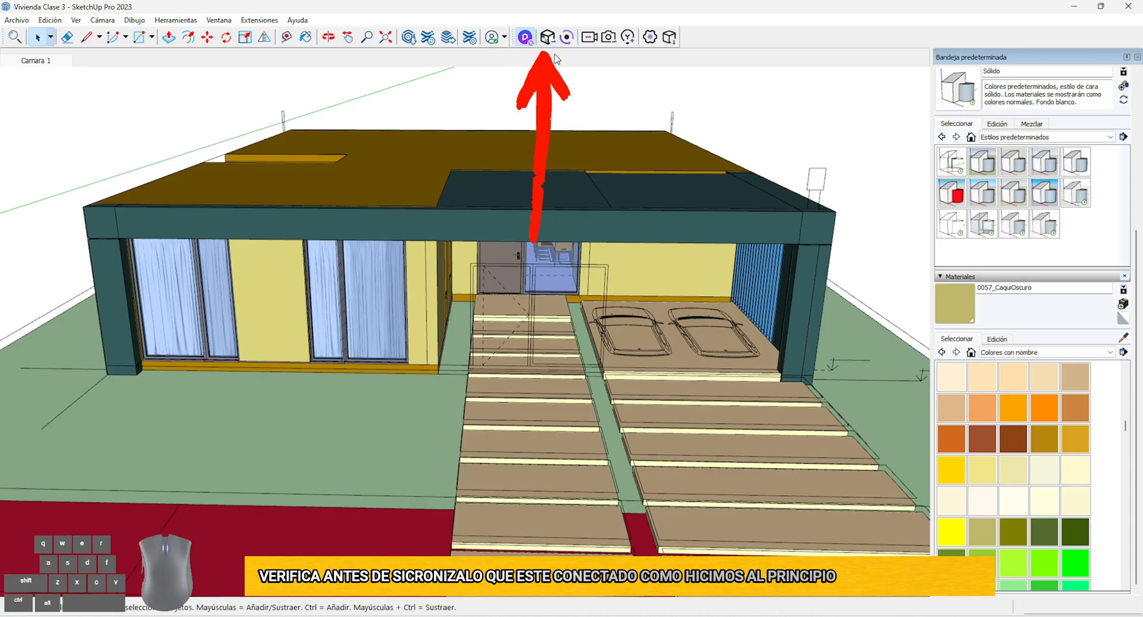
click(525, 37)
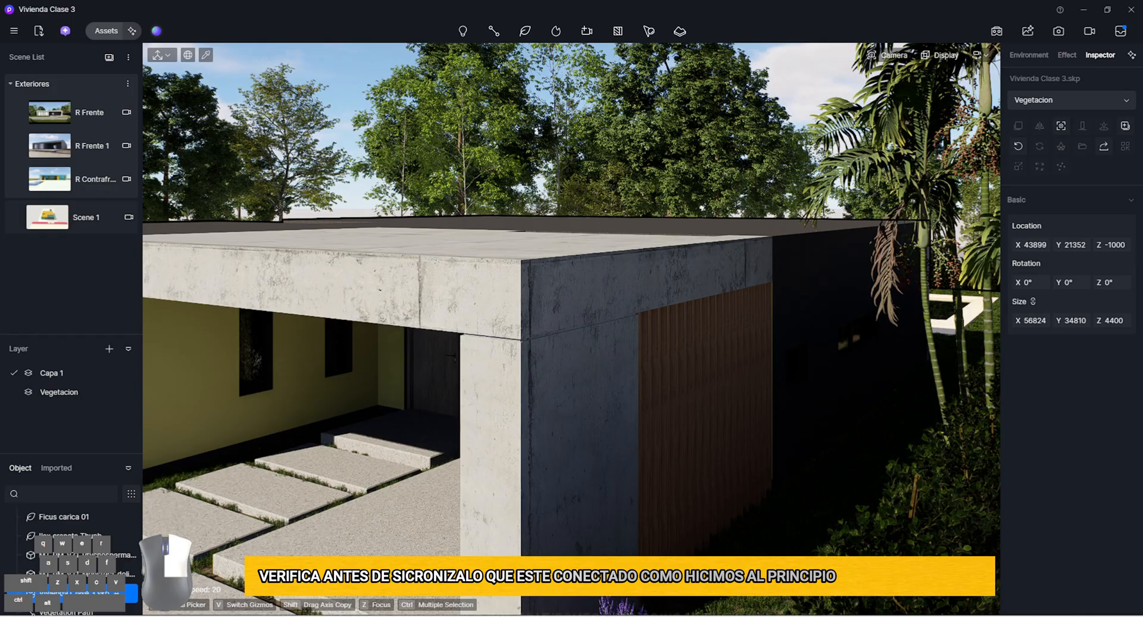
right_drag(512, 197, 415, 215)
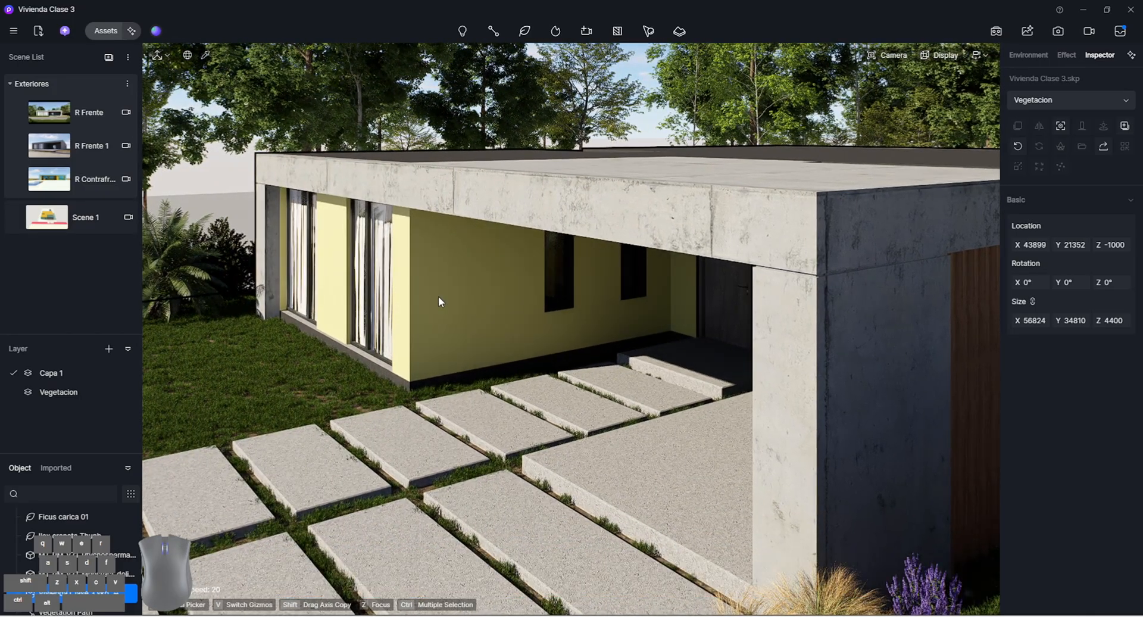
Sample the material on the front facade's plinth and set its base color to white (H 0, S 0, V 100)
key(i)
click(390, 375)
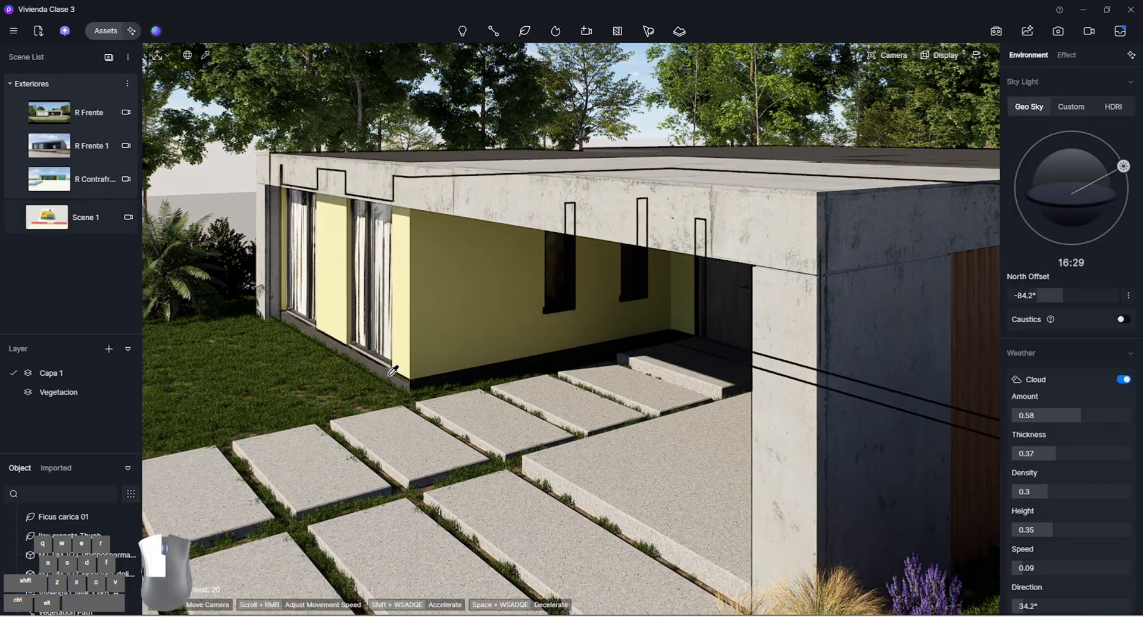
right_drag(381, 321, 521, 327)
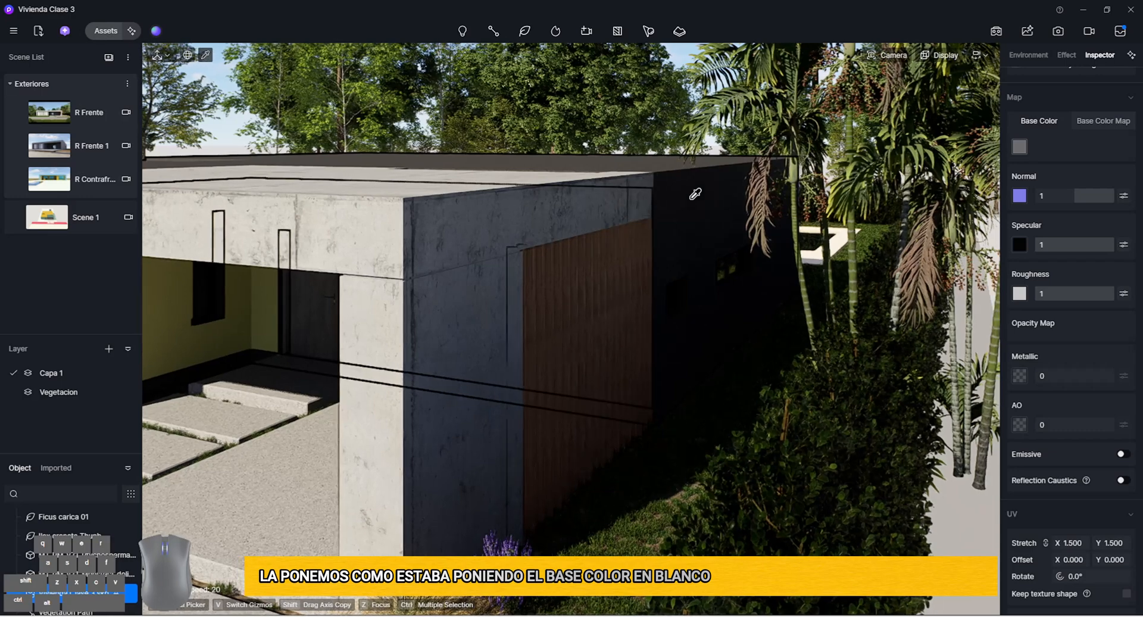
click(1018, 148)
drag(1038, 212, 985, 189)
scroll(1063, 494, down, 3)
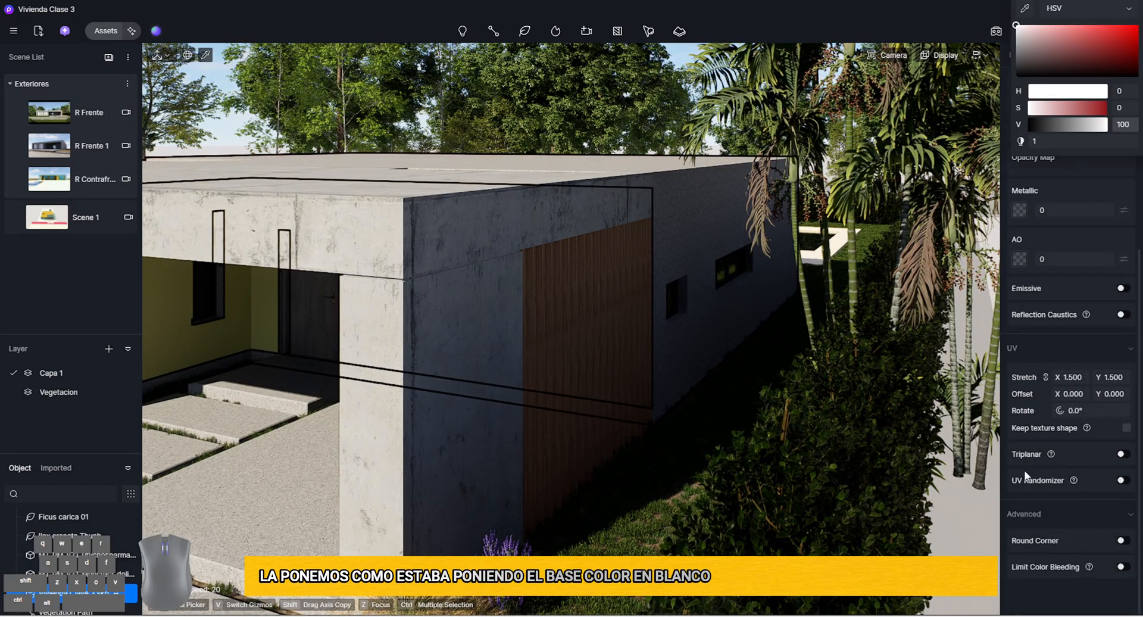
Enable Triplanar and UV Randomizer on the sampled material and set its UV stretch to 0.441
click(1122, 453)
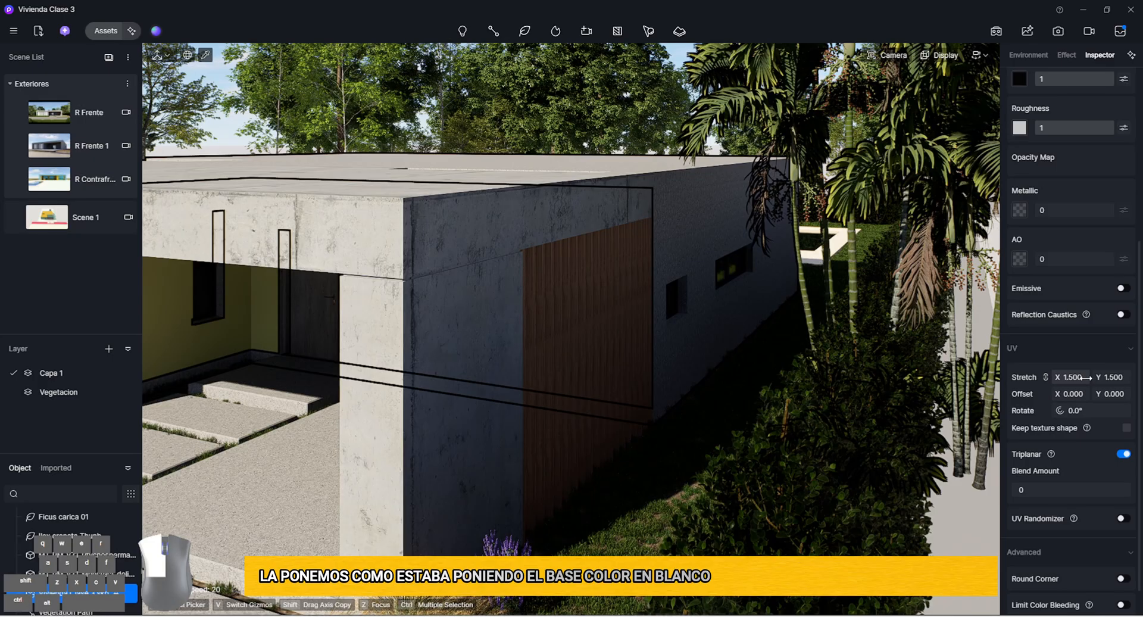
drag(1070, 376, 1040, 377)
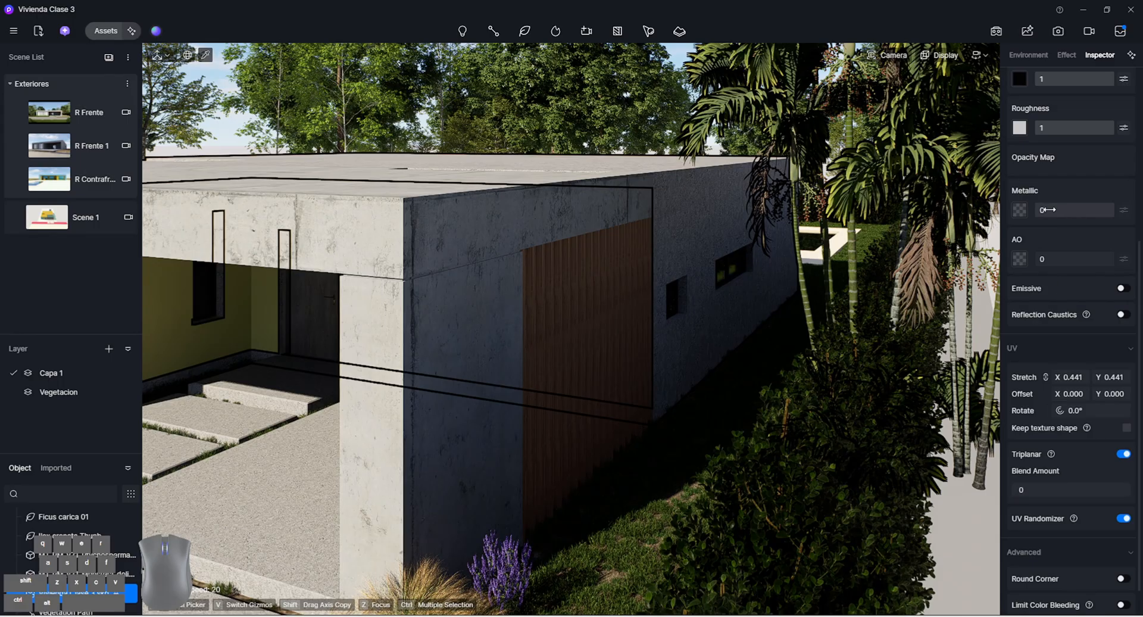
scroll(1048, 210, up, 5)
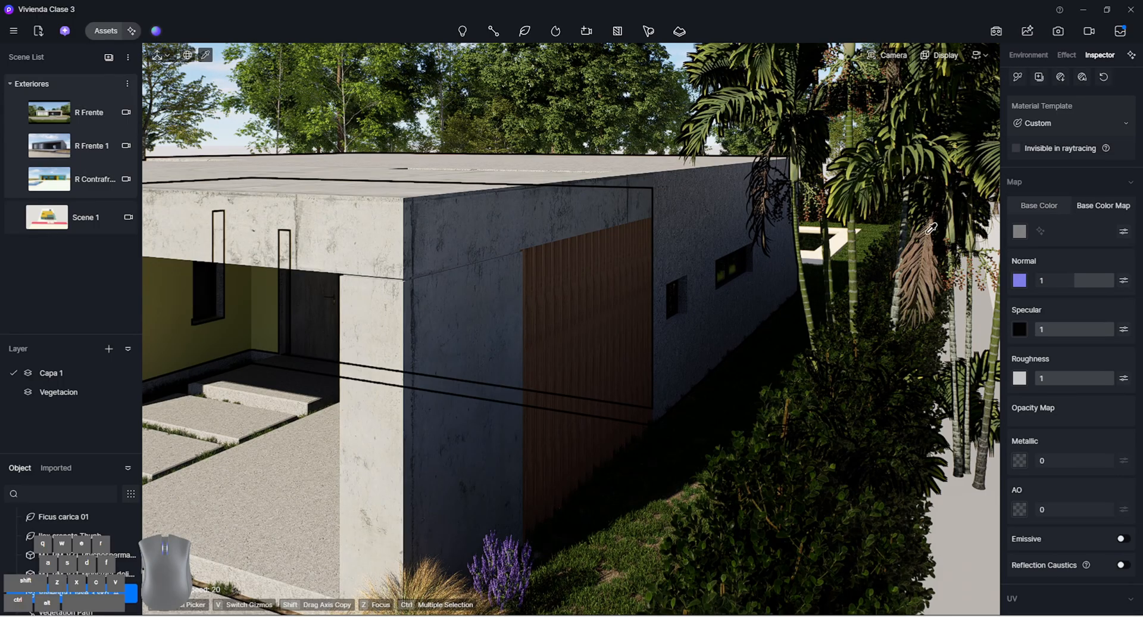
View the textured roof in perspective and raise the brightness of the material's Base Color Map to 39
right_drag(800, 250, 539, 339)
key(w)
key(a)
key(q)
key(w)
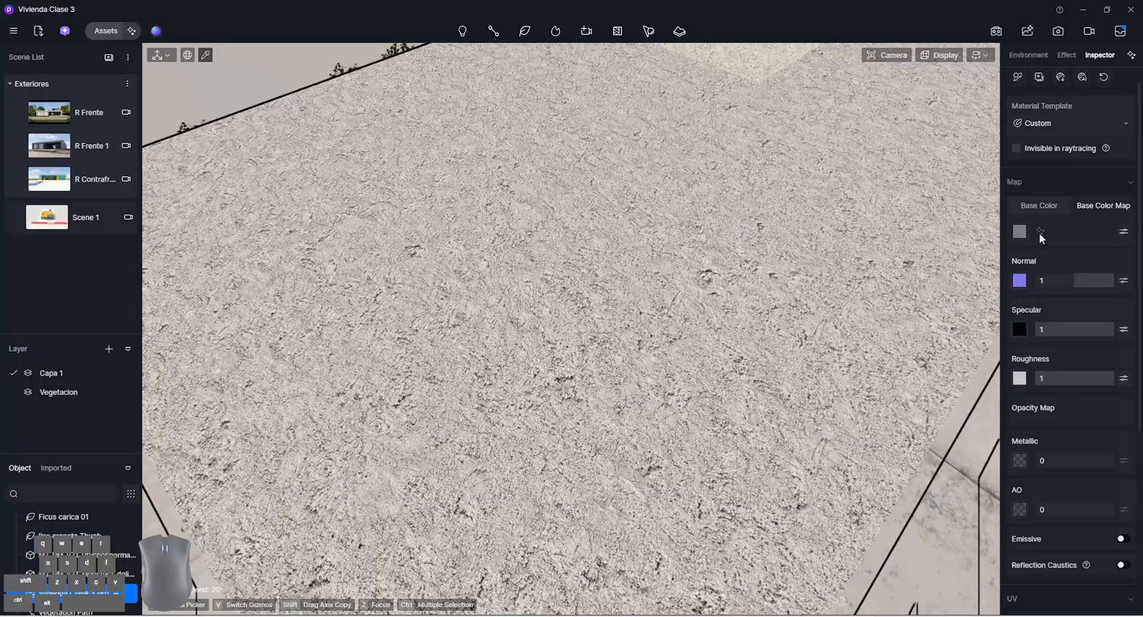
click(893, 55)
click(865, 322)
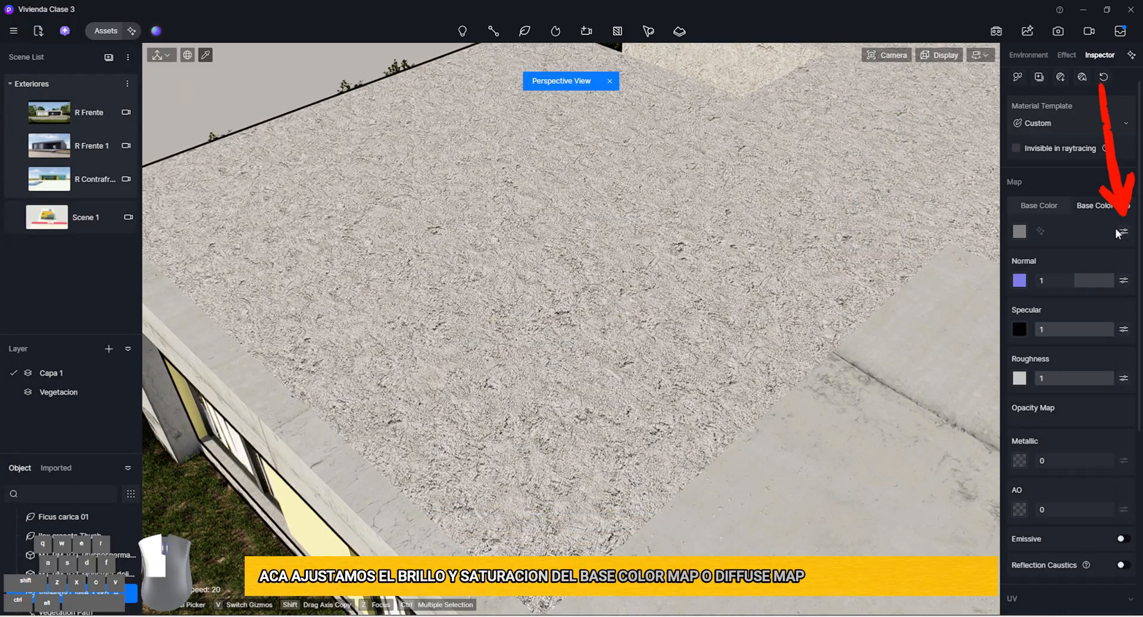
click(1122, 232)
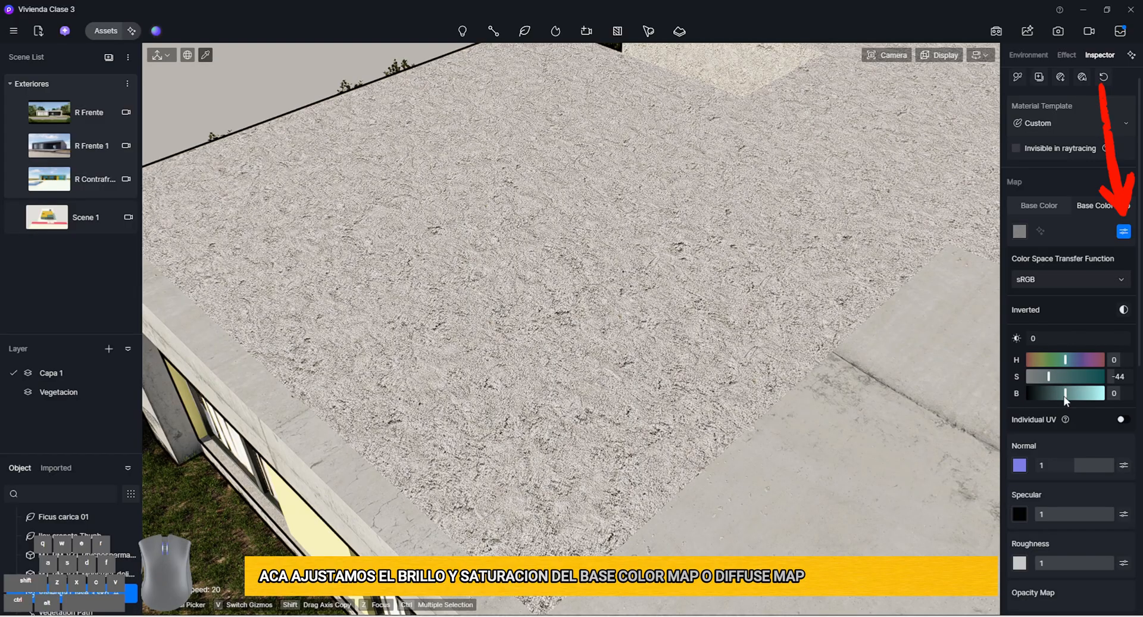
drag(1068, 394, 1080, 395)
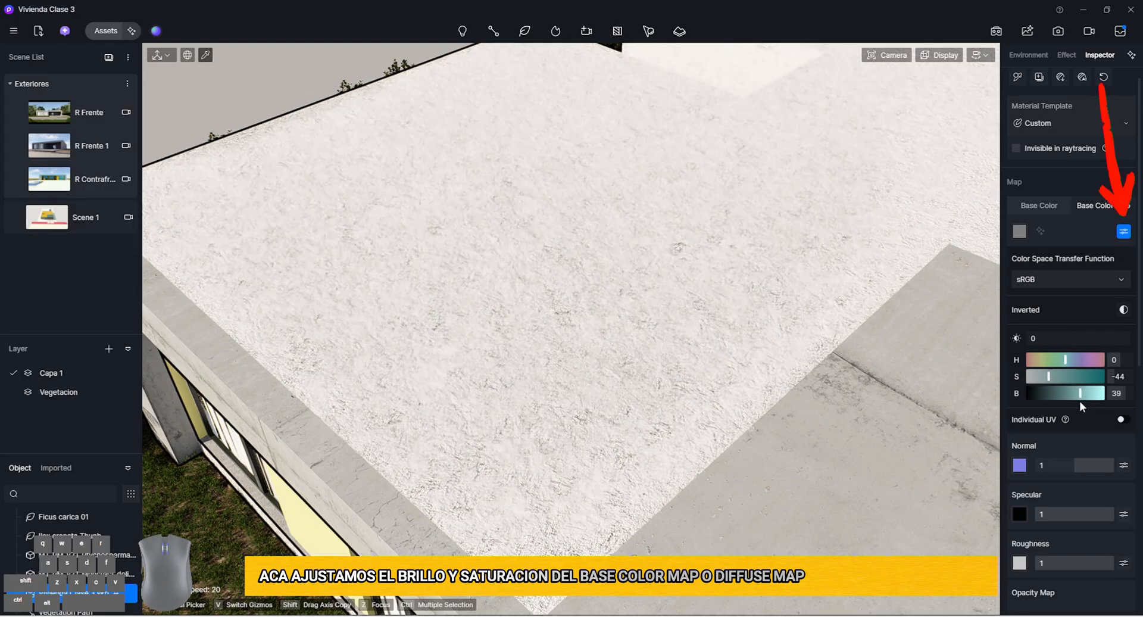
Set the roof material's base color to H 38, S 4, V 53, and lower Normal to 0.2 and Specular to 0
click(1038, 205)
click(1019, 231)
click(1019, 295)
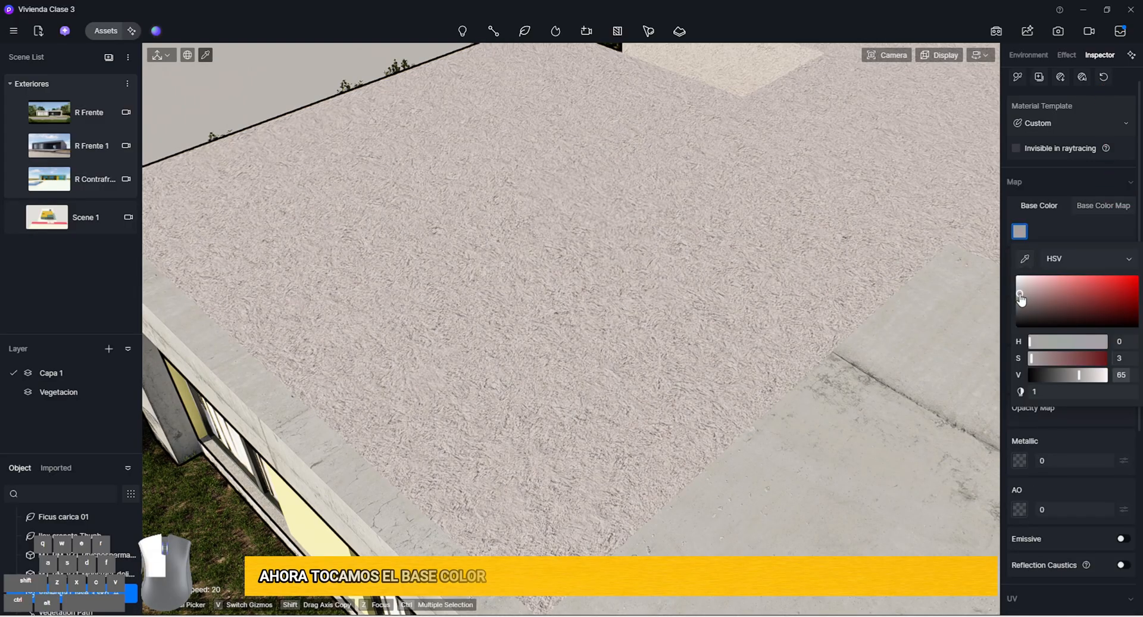
click(923, 319)
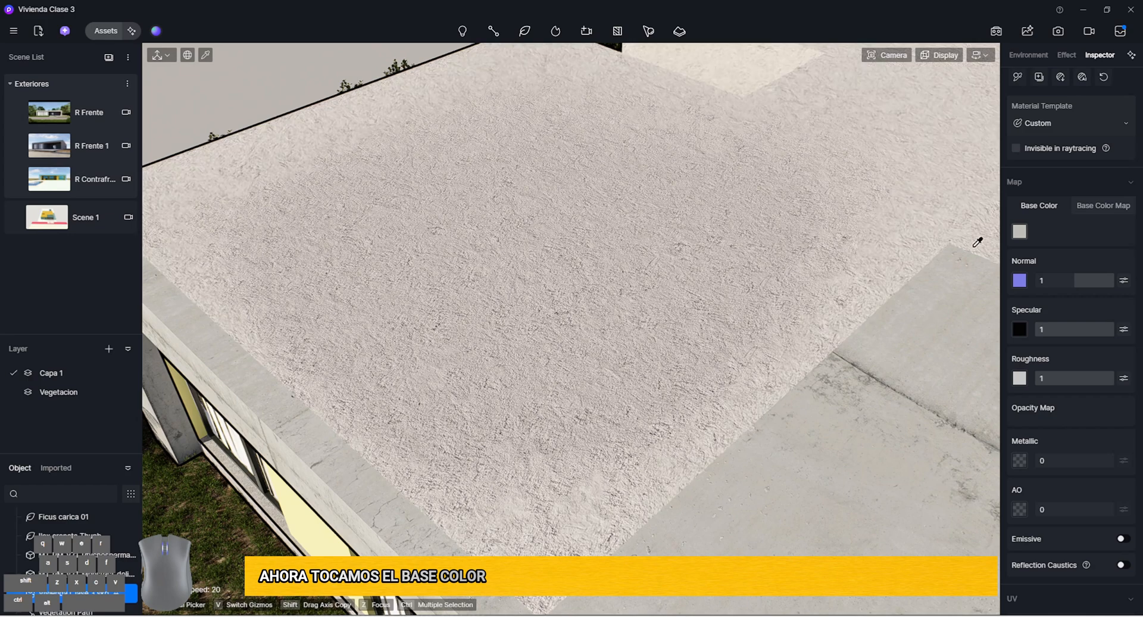
click(1019, 231)
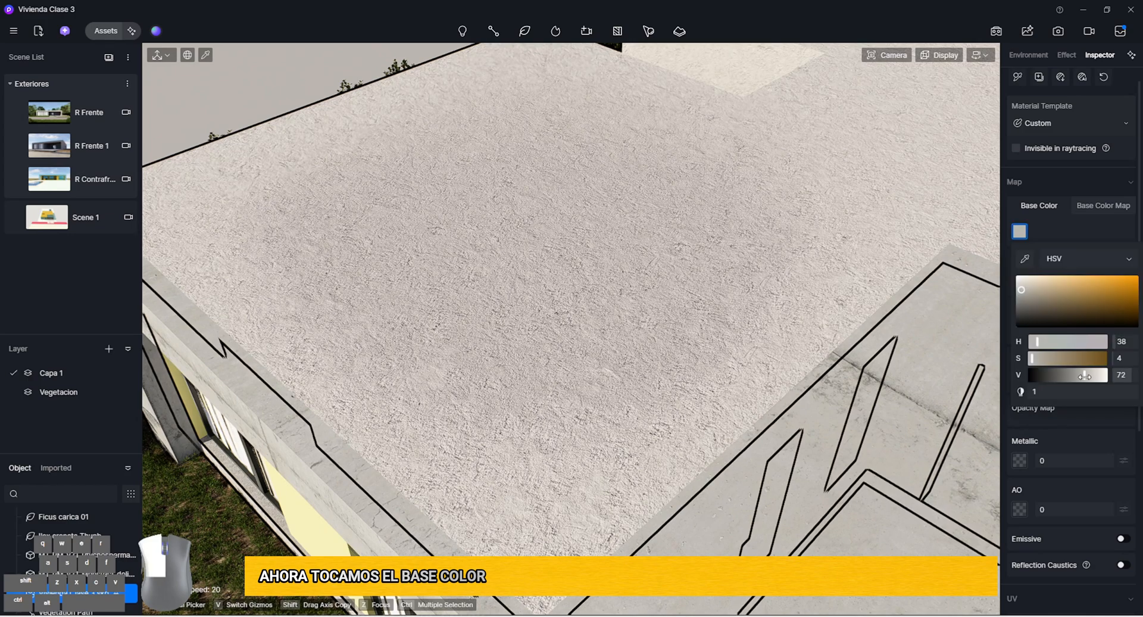
drag(1085, 375, 1070, 375)
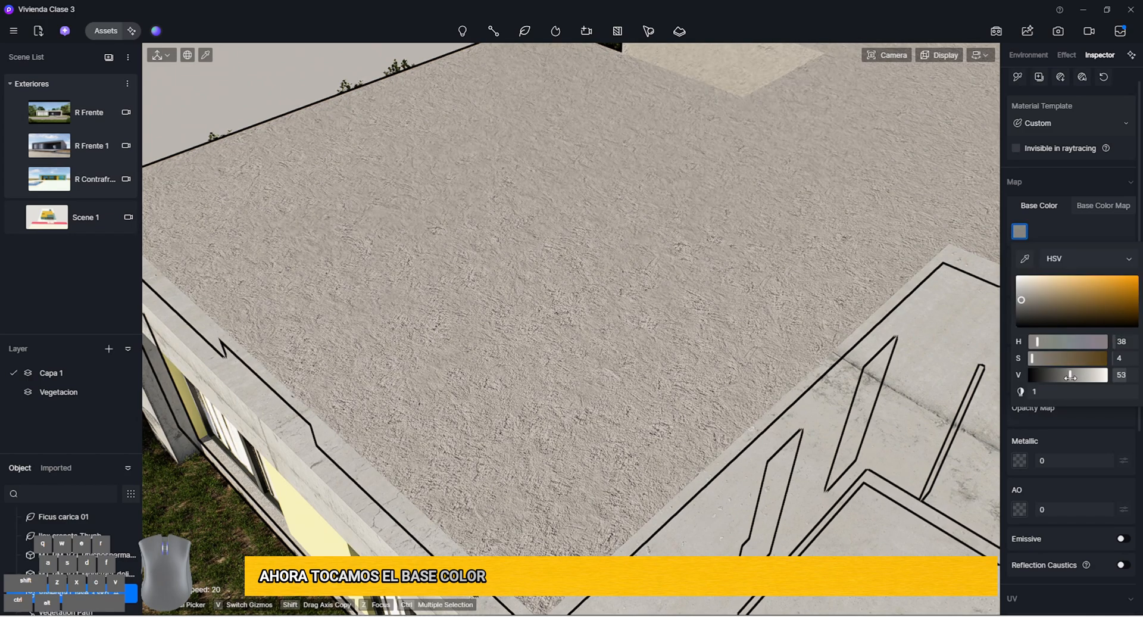
click(1098, 226)
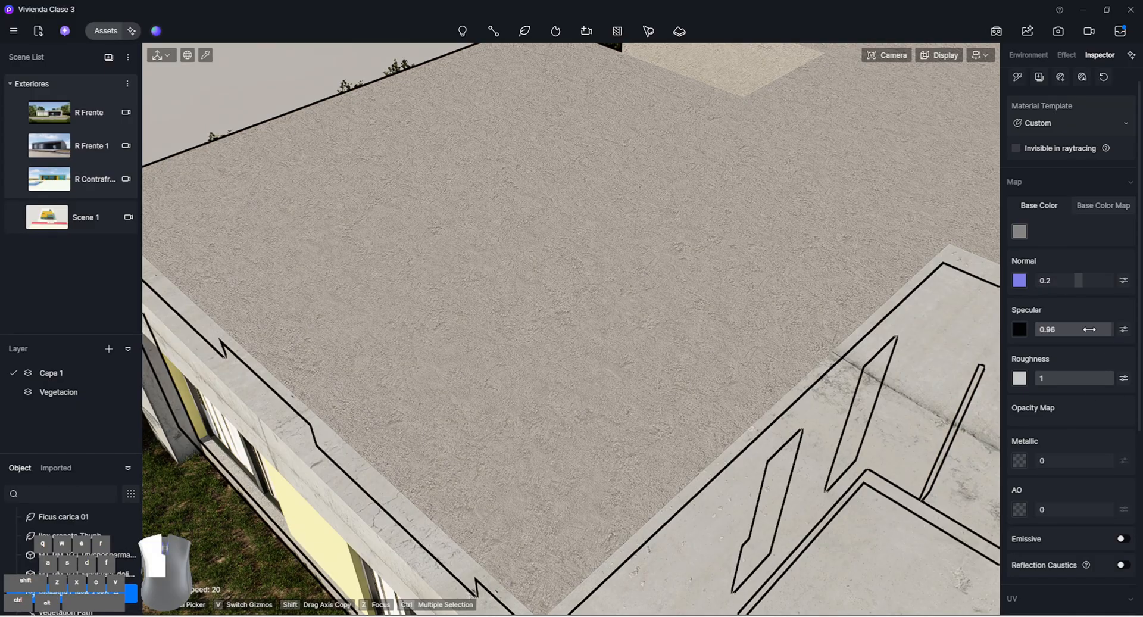
Sample the khaki wall material between the curtained windows on the front facade
right_drag(601, 331, 600, 296)
key(e)
key(a)
key(s)
key(e)
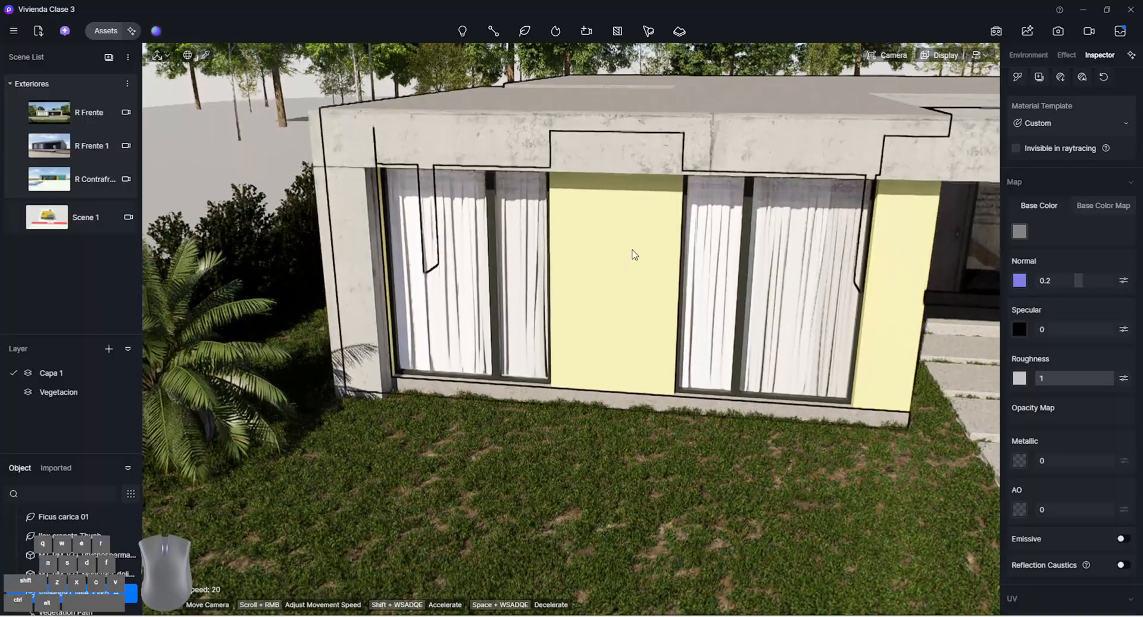
key(d)
right_drag(633, 256, 472, 296)
key(a)
key(s)
key(w)
key(s)
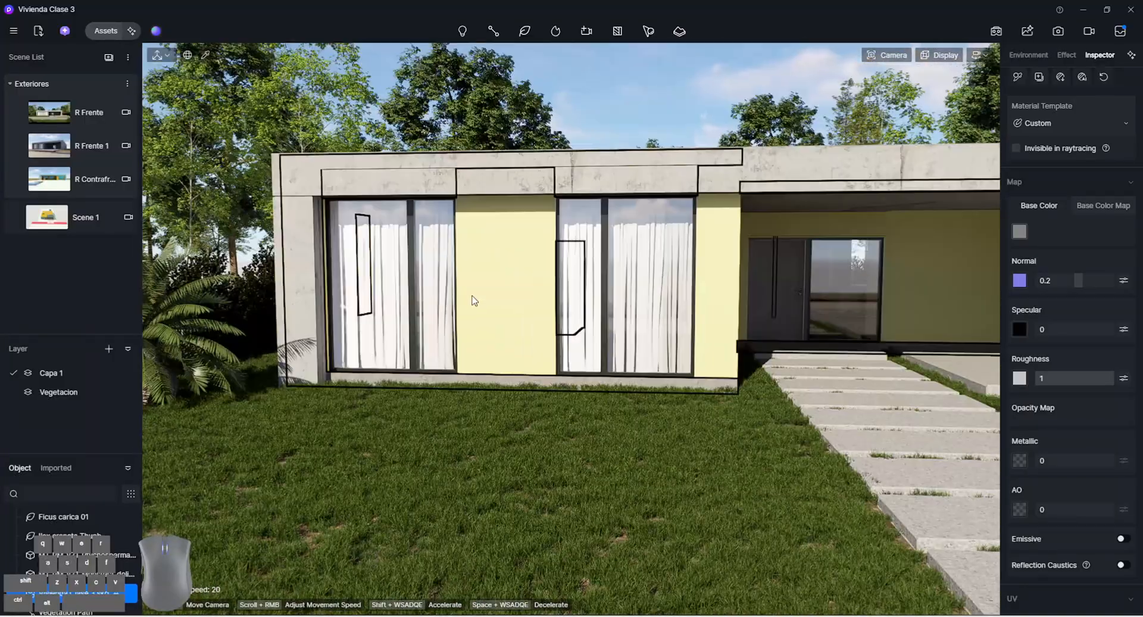
right_drag(464, 298, 480, 298)
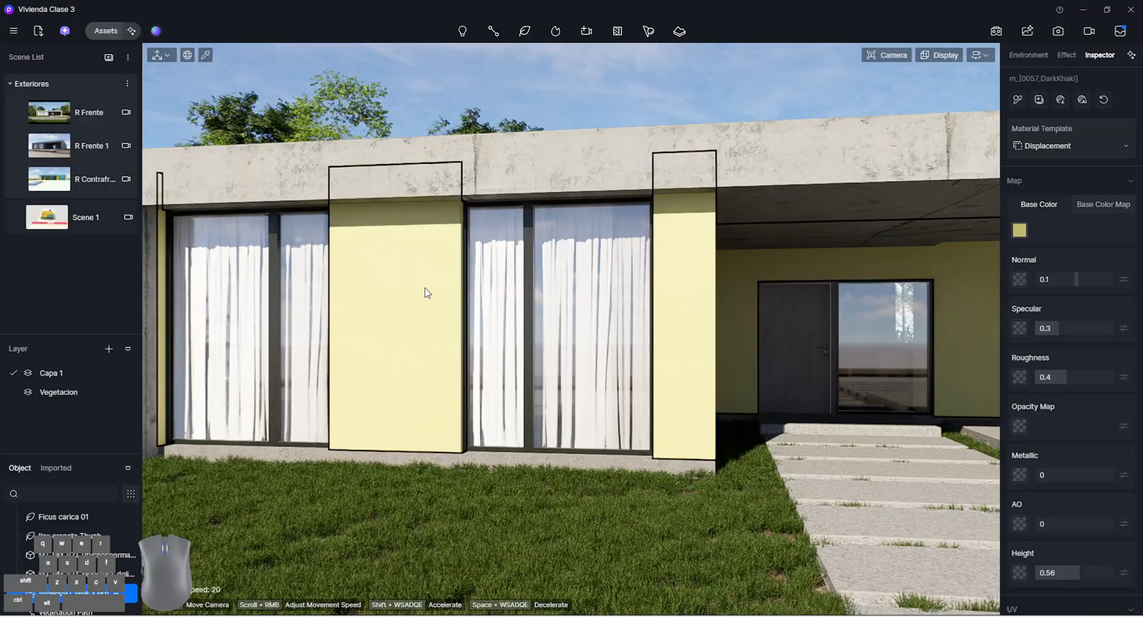
click(379, 281)
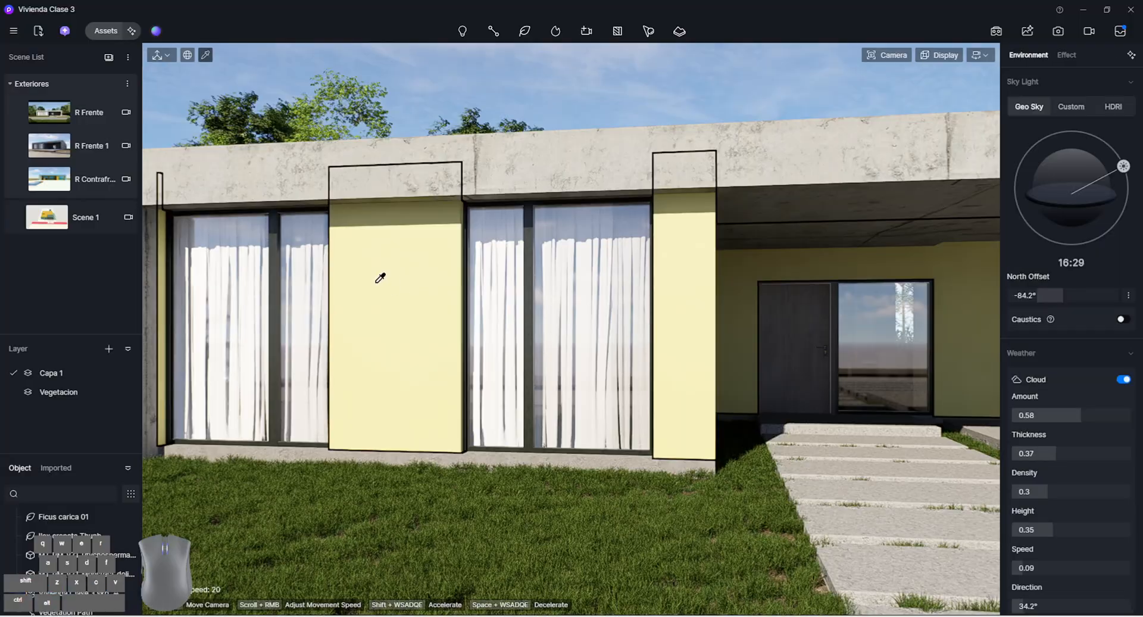
Apply the Grey Antiseptic Wood material from the Wood Flooring library to the khaki walls and inspect it up close at the carport
click(93, 31)
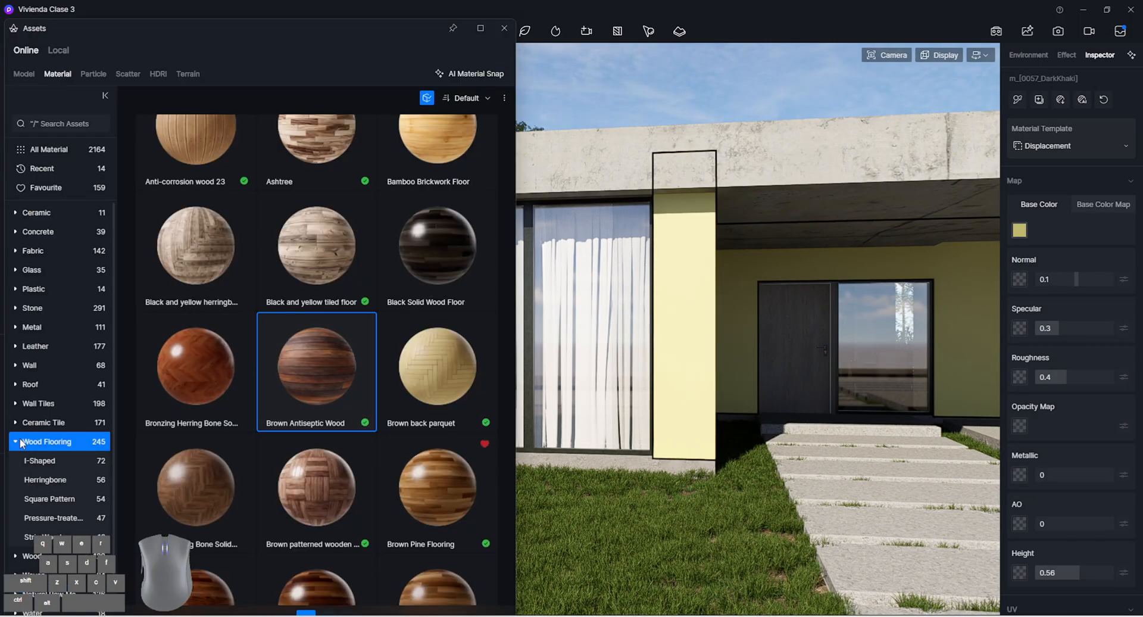
scroll(333, 425, down, 10)
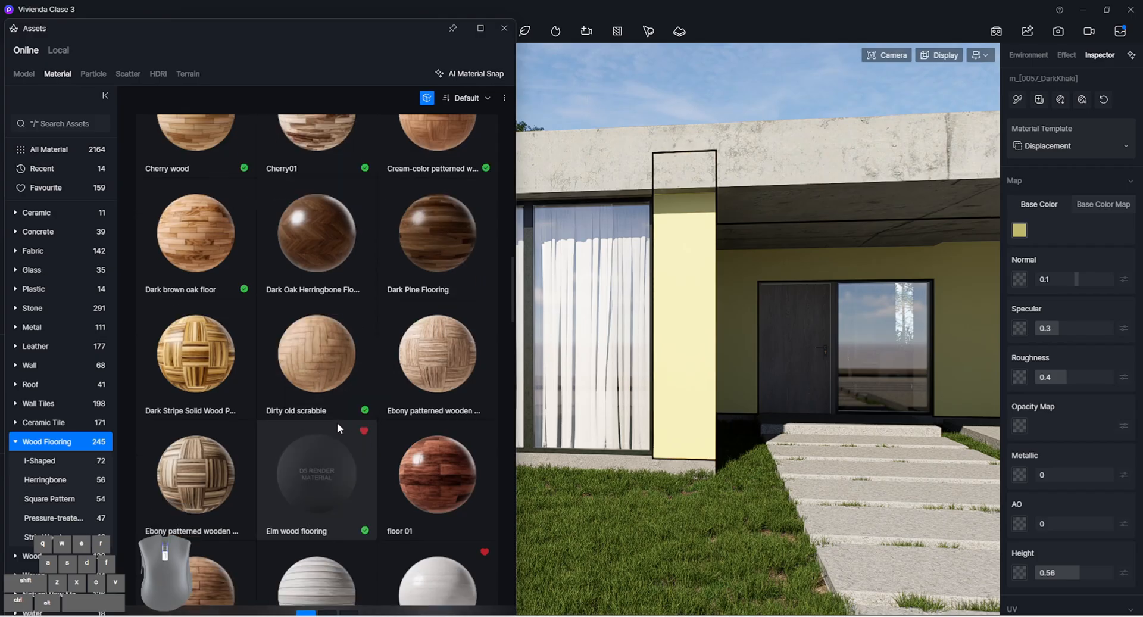
scroll(309, 291, down, 3)
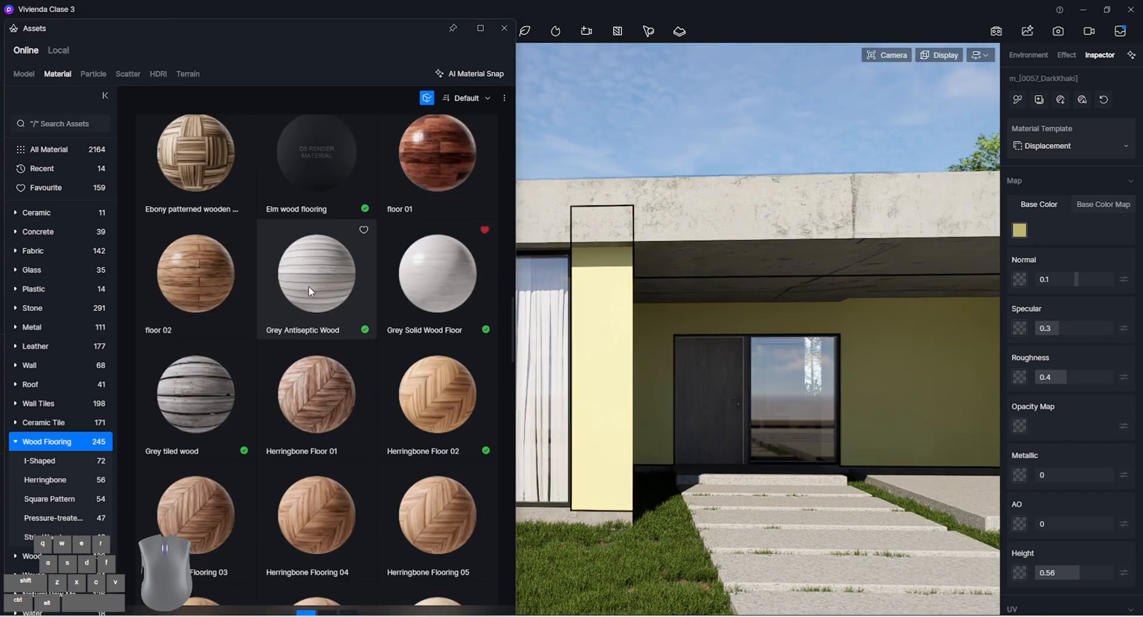
click(308, 290)
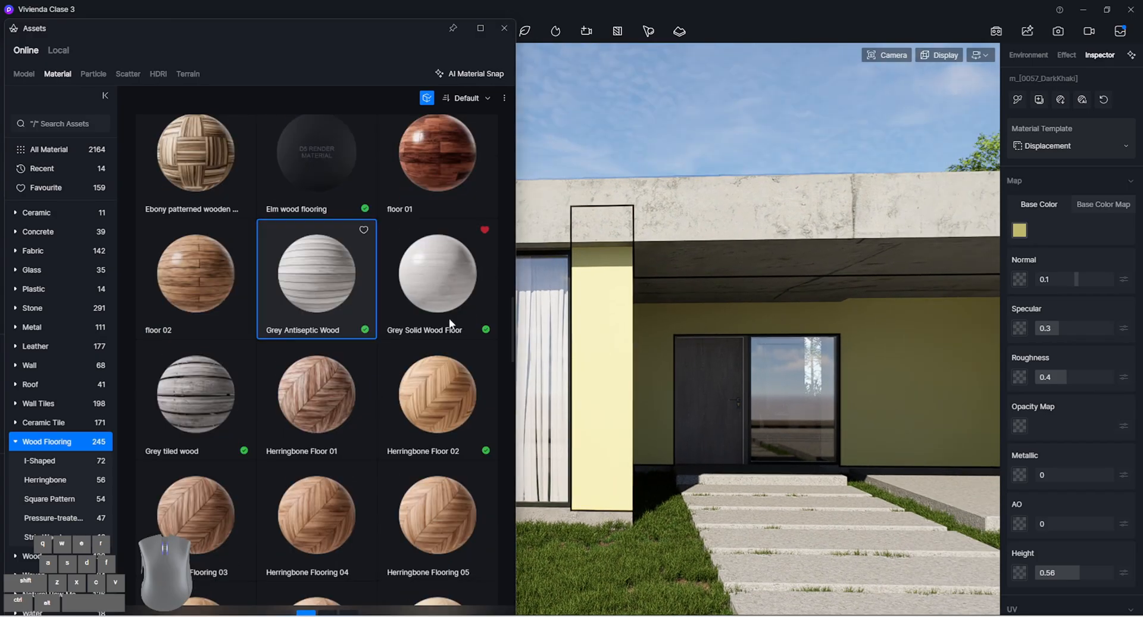
click(610, 376)
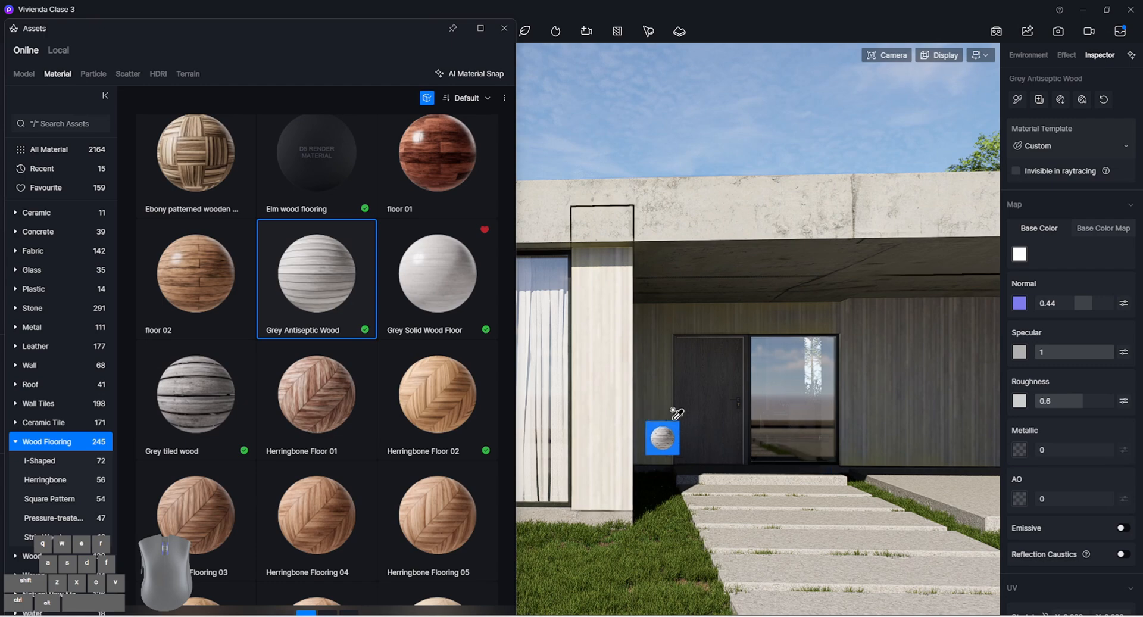
scroll(691, 412, up, 4)
right_drag(691, 414, 831, 419)
scroll(814, 423, up, 5)
scroll(811, 425, up, 3)
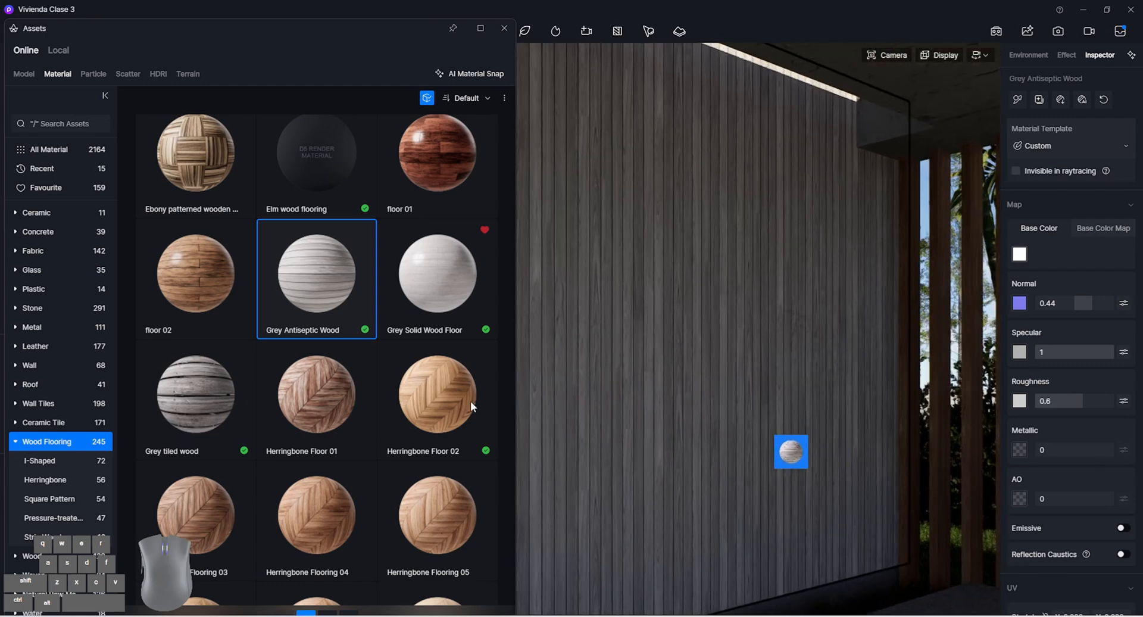
Browse the Wood Flooring and Wood material categories for an alternative wall cladding
scroll(412, 388, down, 5)
scroll(409, 391, down, 6)
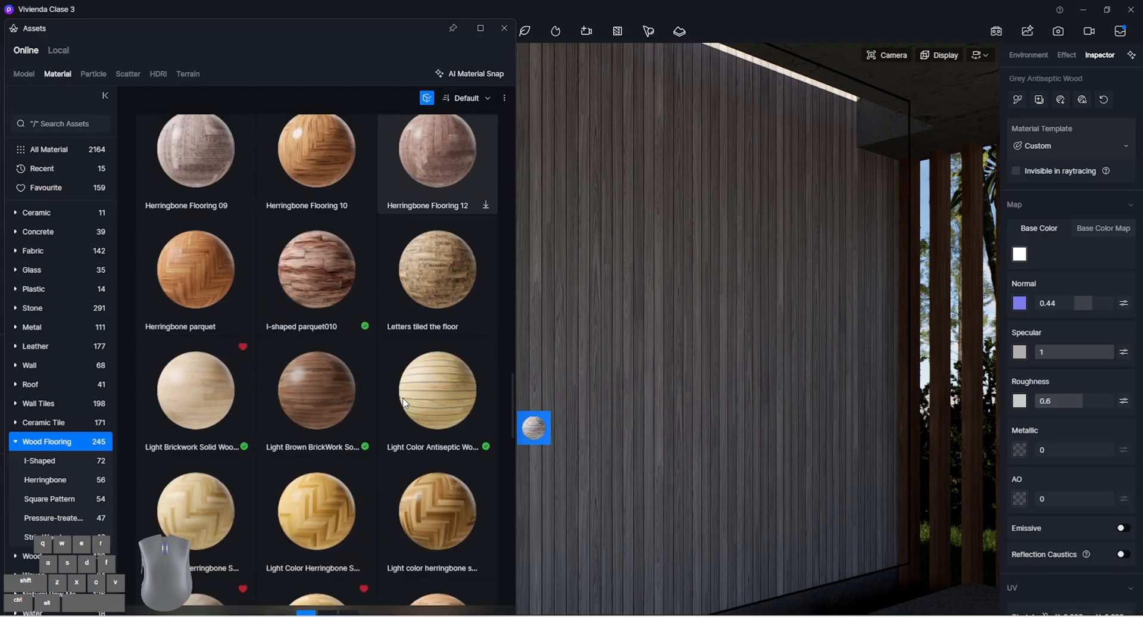
scroll(403, 399, down, 10)
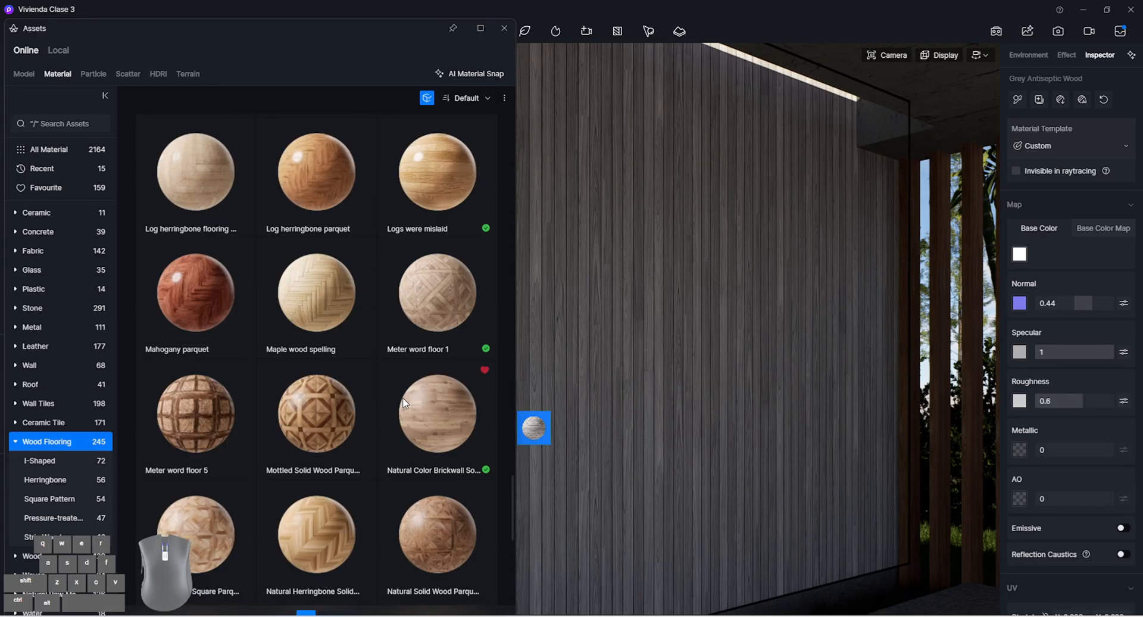
scroll(393, 399, down, 8)
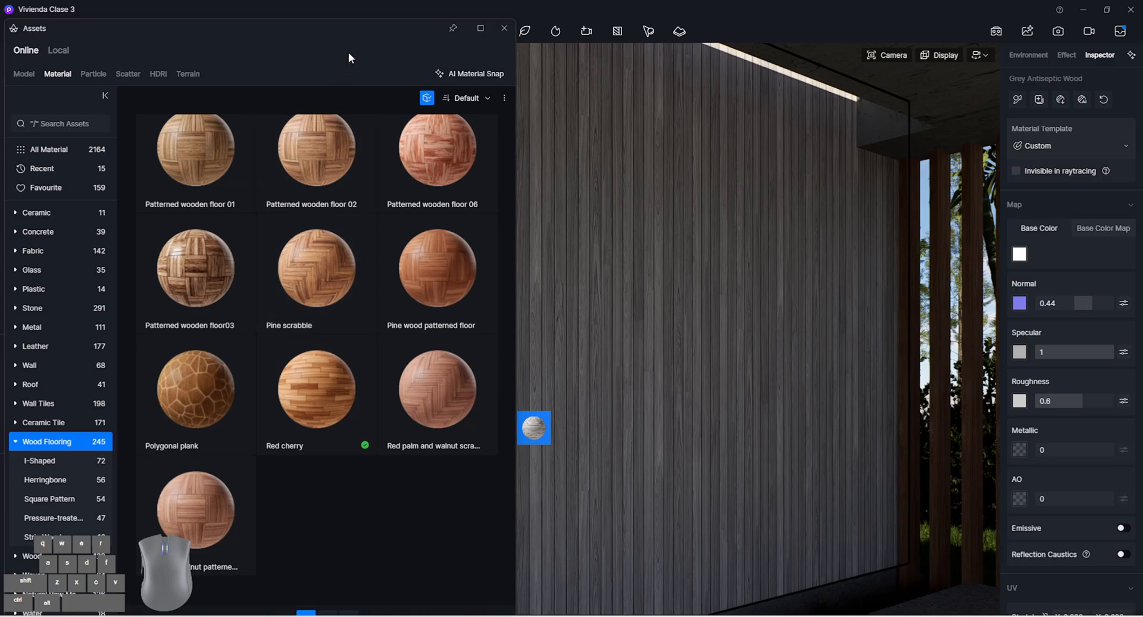
scroll(440, 381, down, 3)
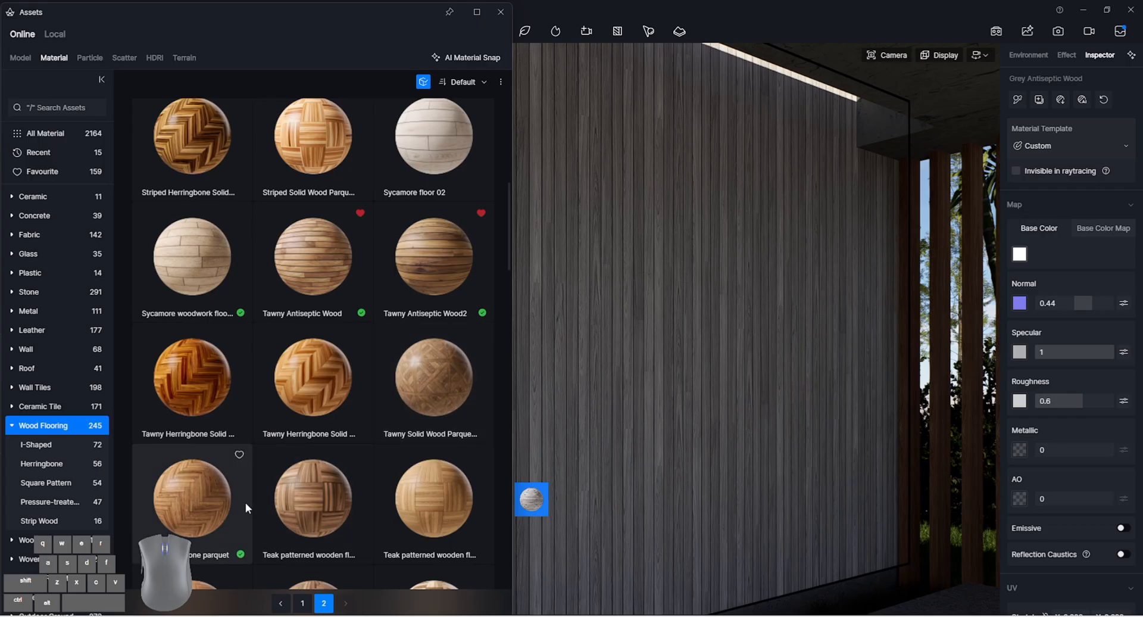
click(26, 539)
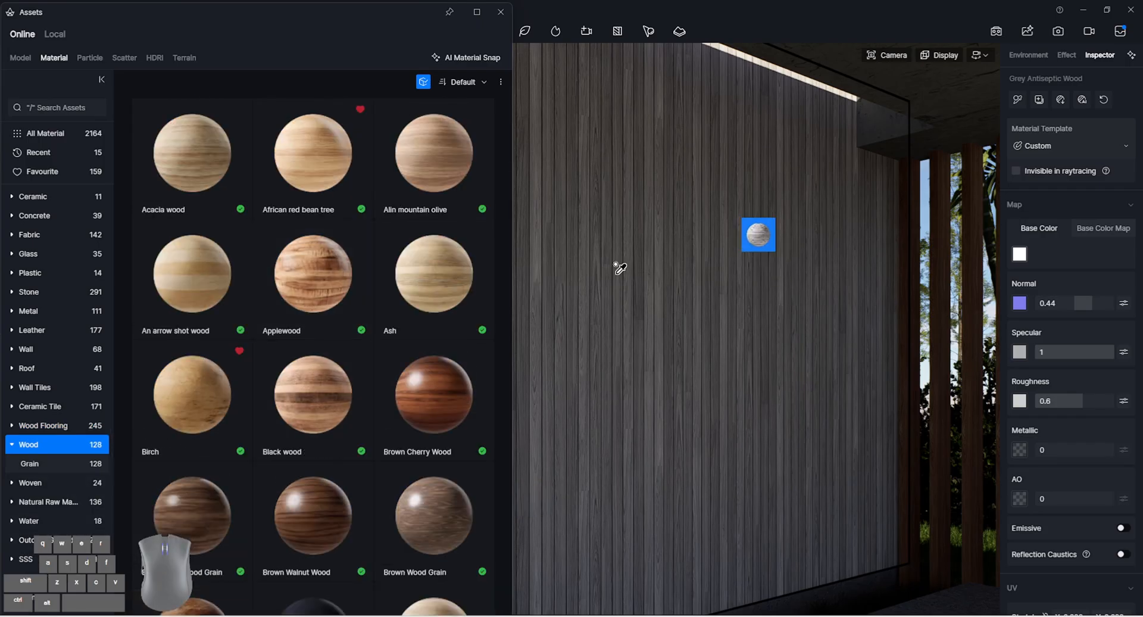
scroll(387, 241, down, 10)
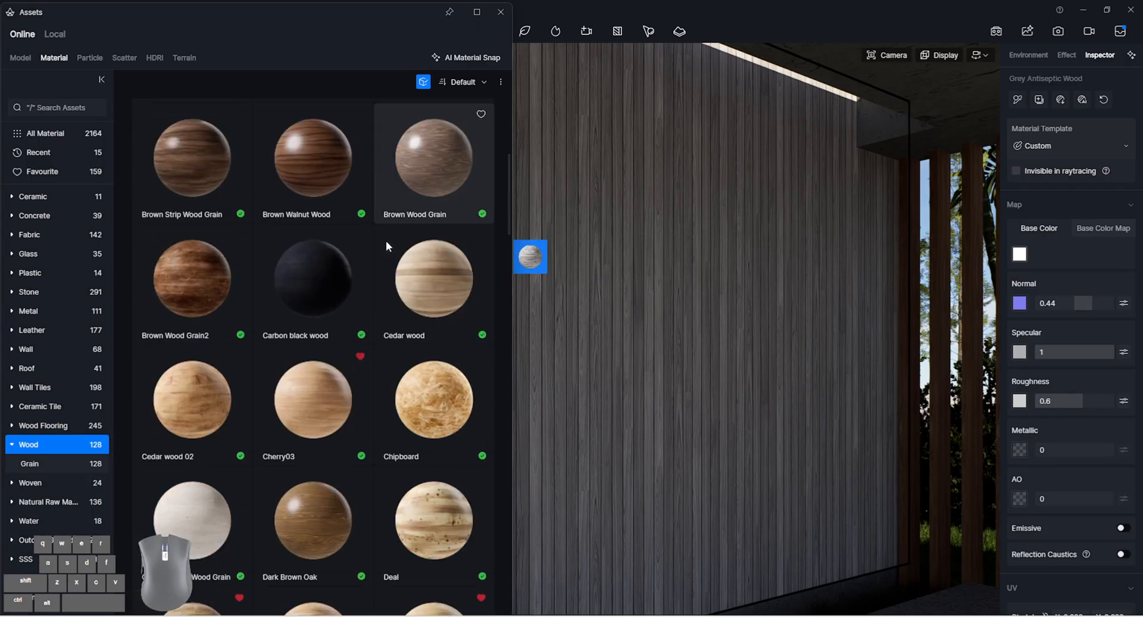
scroll(374, 256, down, 20)
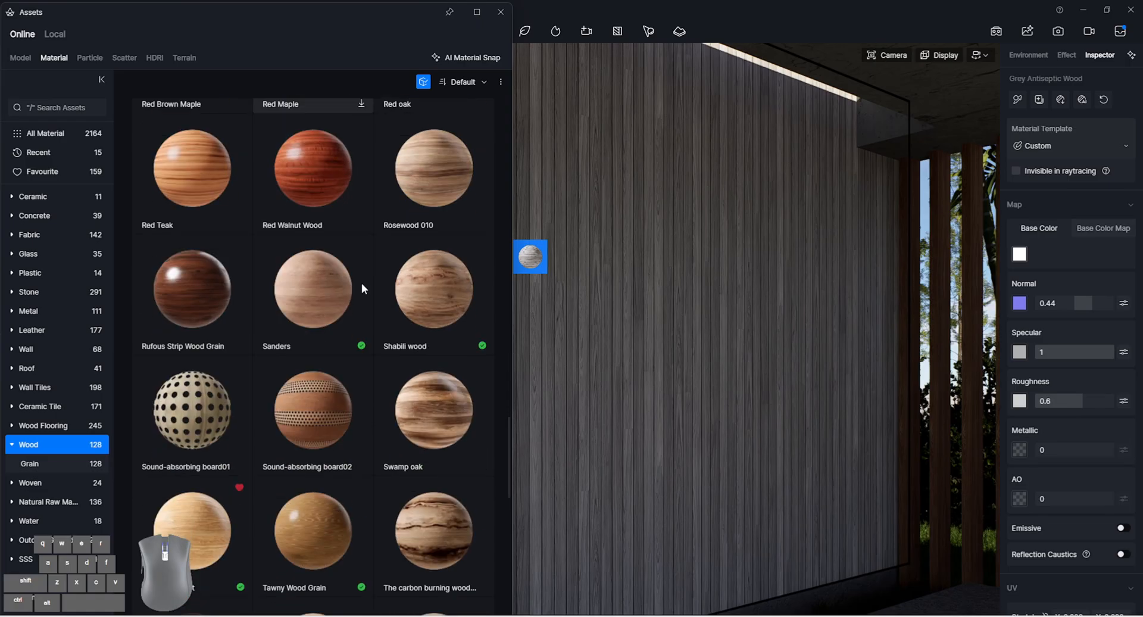
scroll(357, 213, down, 6)
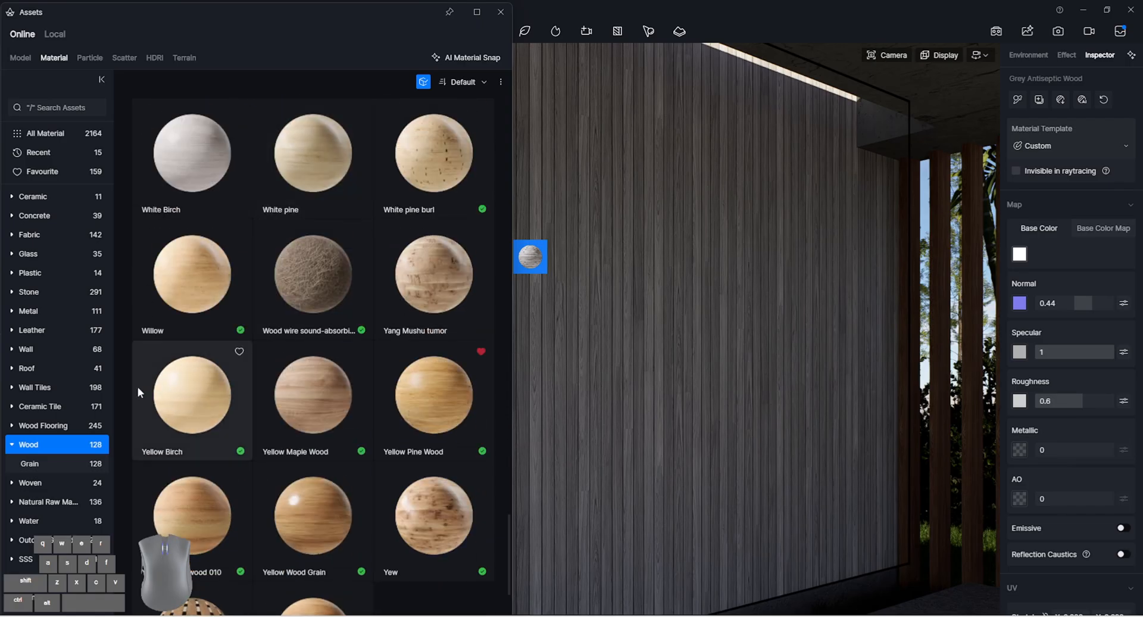
Apply the Light Blue Wood Plank material from the Wood Flooring library to the carport wall, inspect it up close and close the library
click(66, 424)
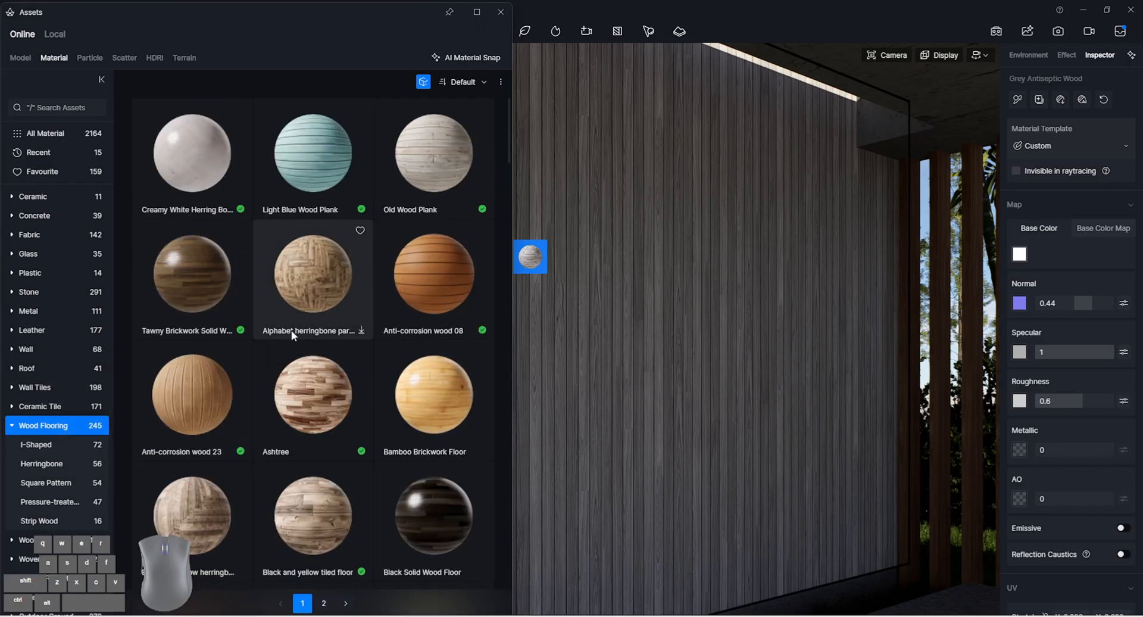
click(333, 182)
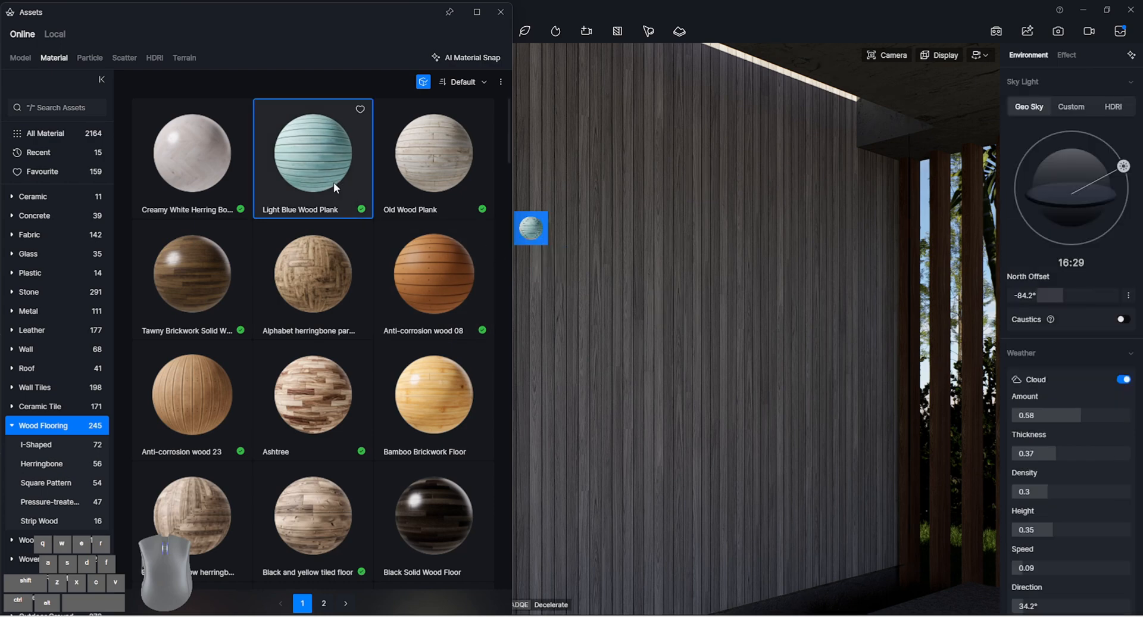
click(752, 391)
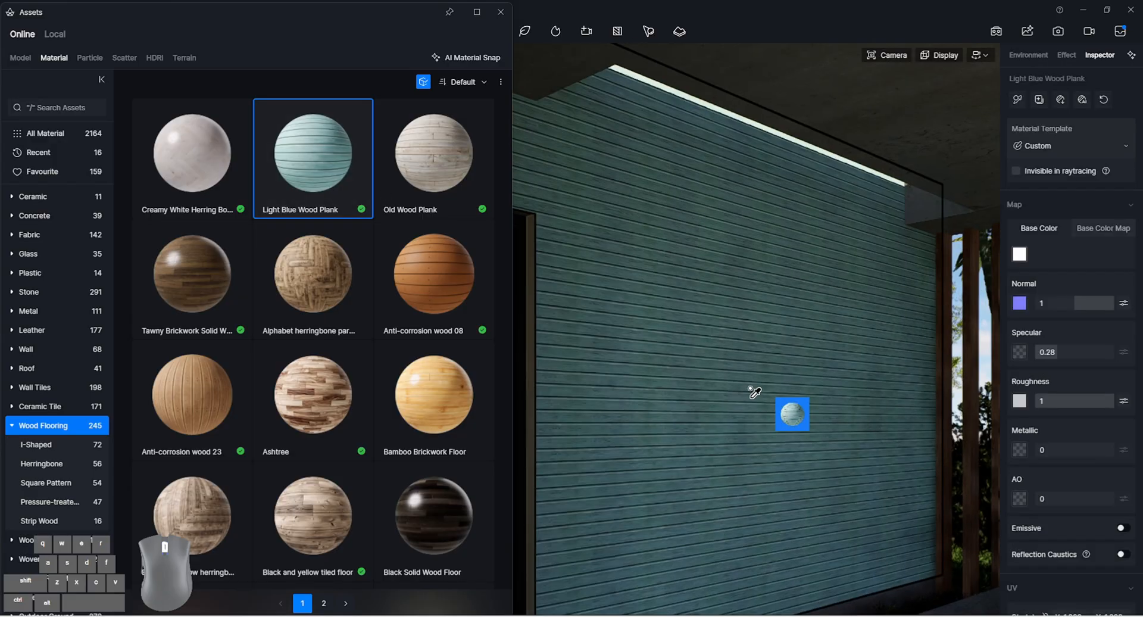
scroll(748, 391, up, 5)
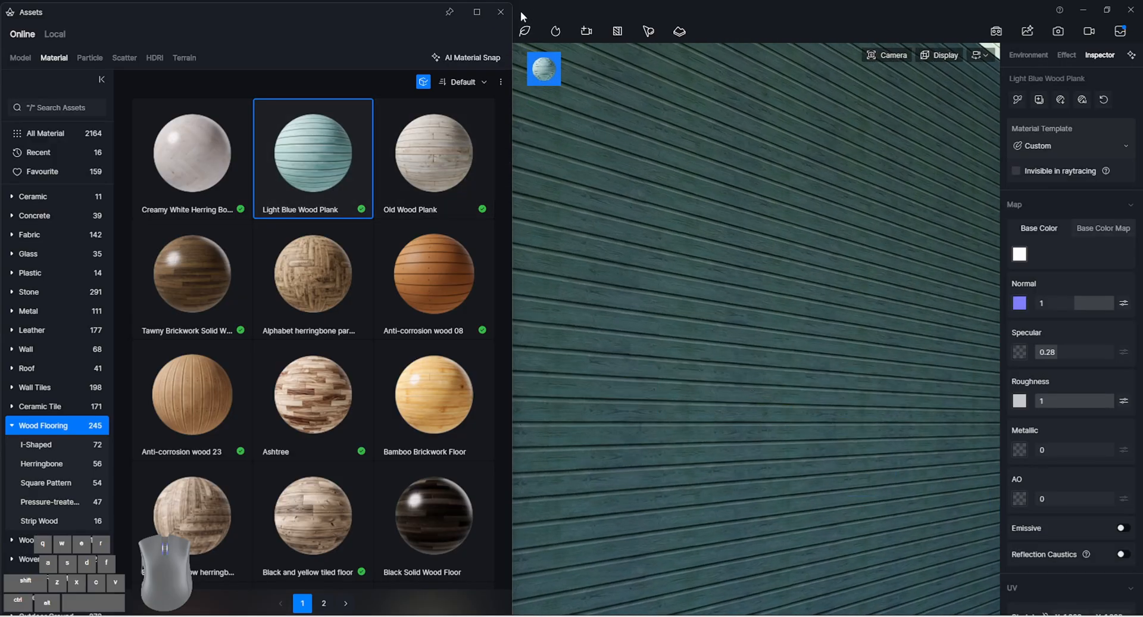
click(500, 12)
In the R Frente scene, rotate the wall plank texture to 90° and set its Base Color Map saturation to -100
click(75, 112)
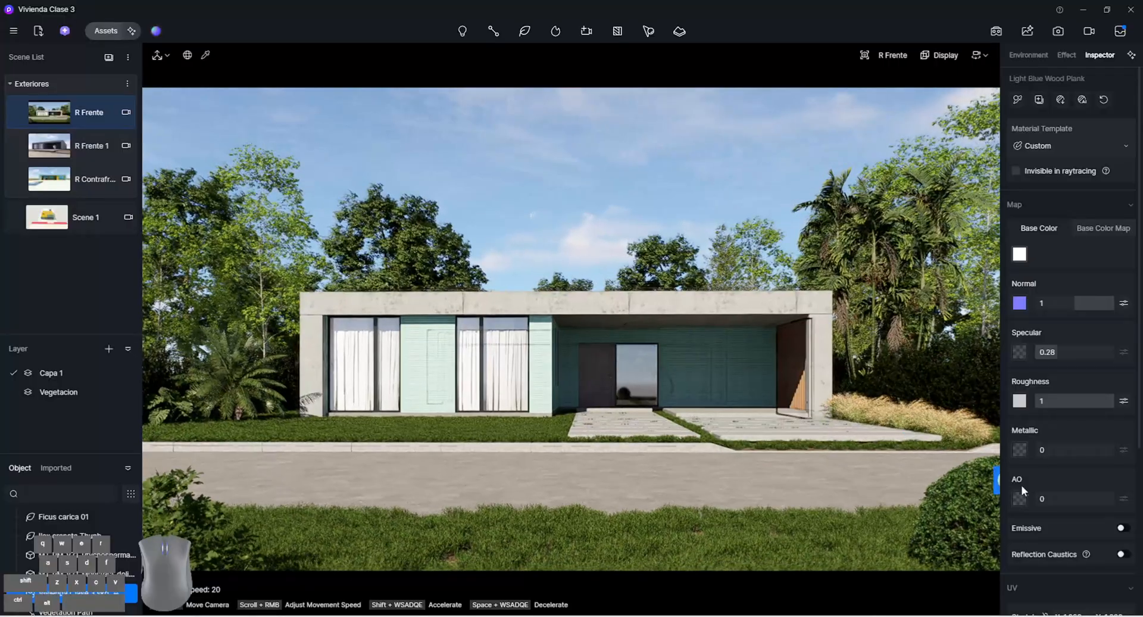
scroll(1020, 484, down, 3)
click(734, 370)
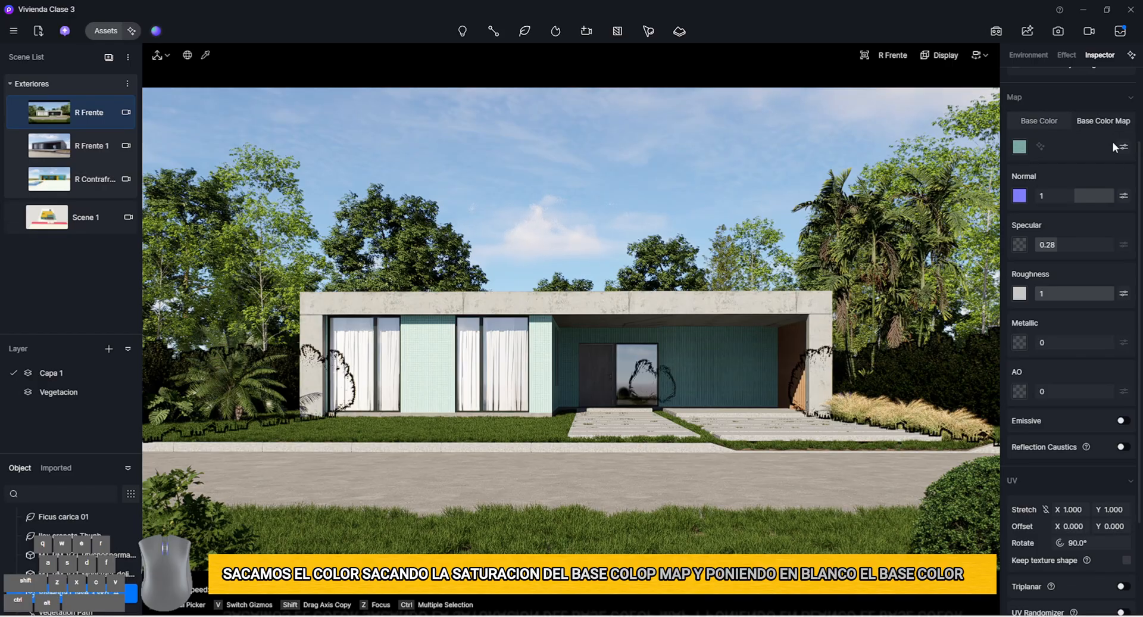
click(1122, 146)
drag(1065, 292, 1027, 291)
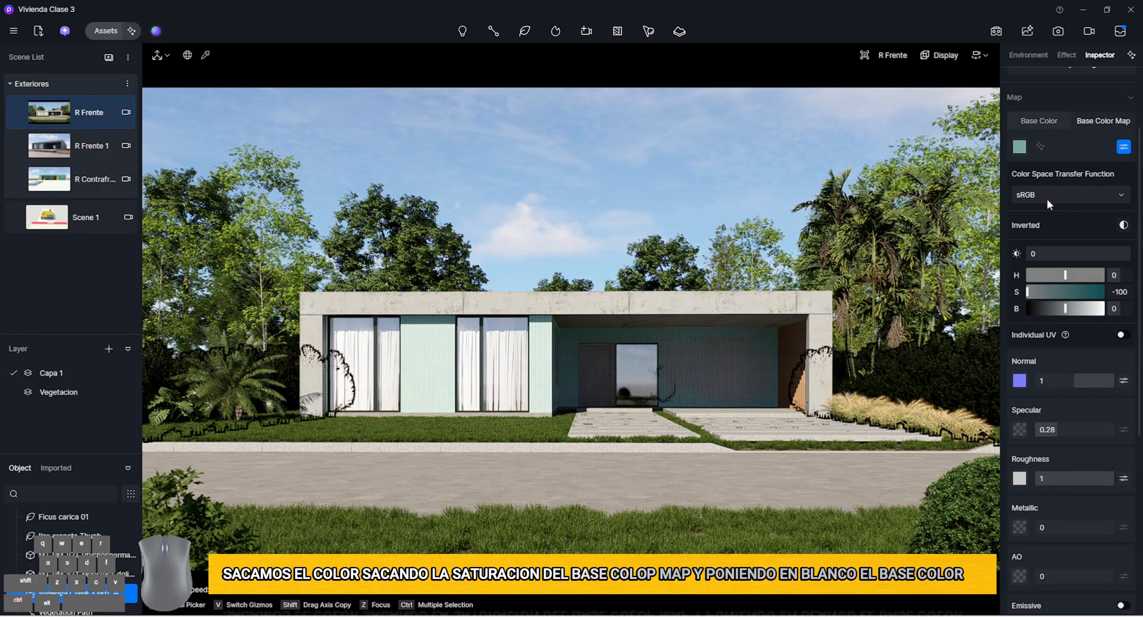
Set the wall plank material's base color to H 0, S 7, V 29
click(1038, 121)
click(1019, 146)
mouse_move(1017, 193)
mouse_down()
mouse_move(1005, 223)
mouse_move(1025, 232)
mouse_up()
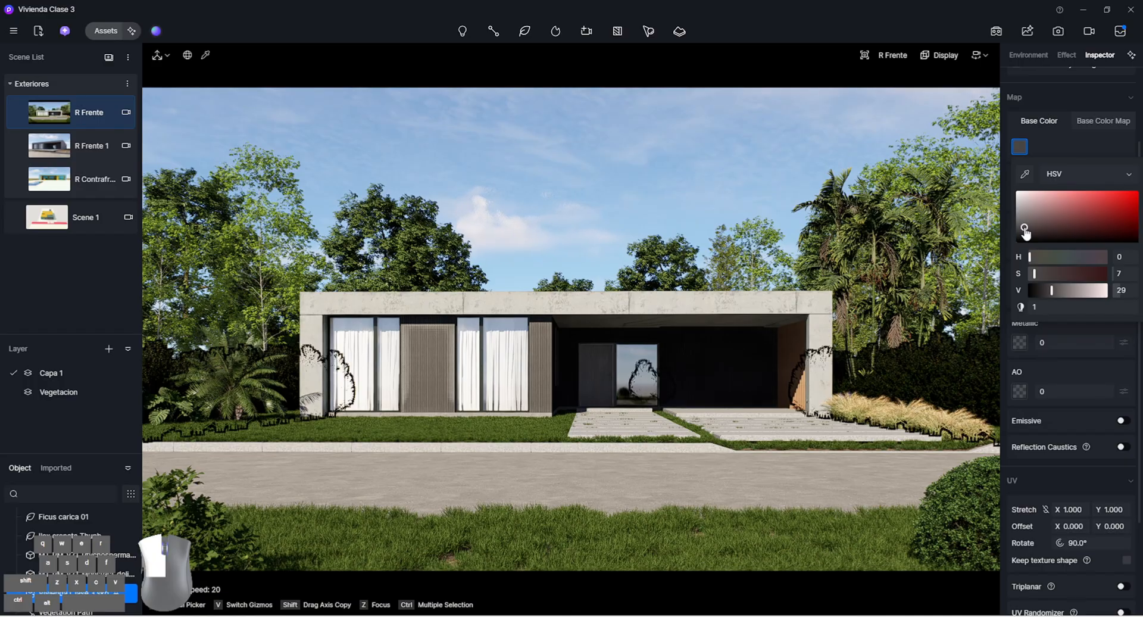
Examine the plank cladding up close on the narrow wall between the curtained window and the entrance
right_click(738, 359)
scroll(684, 372, up, 10)
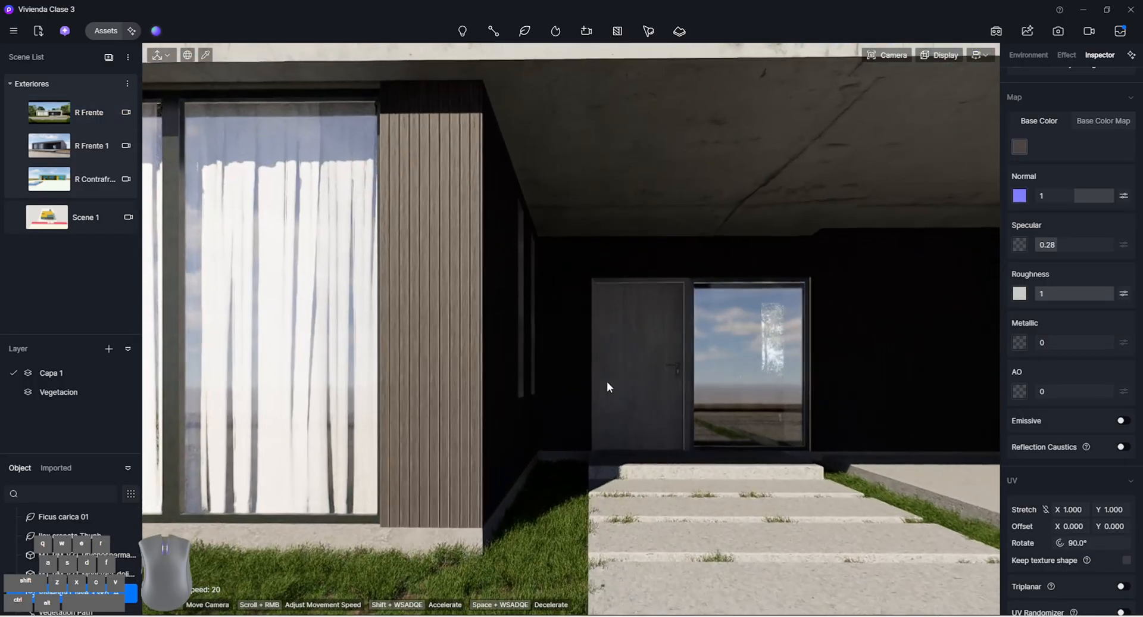
key(a)
key(w)
right_drag(732, 406, 770, 405)
key(i)
right_click(766, 404)
click(657, 400)
right_drag(663, 377, 665, 377)
Sample the plank cladding beside the curtained window and set its base color to H 31, S 30, V 38
key(i)
click(650, 379)
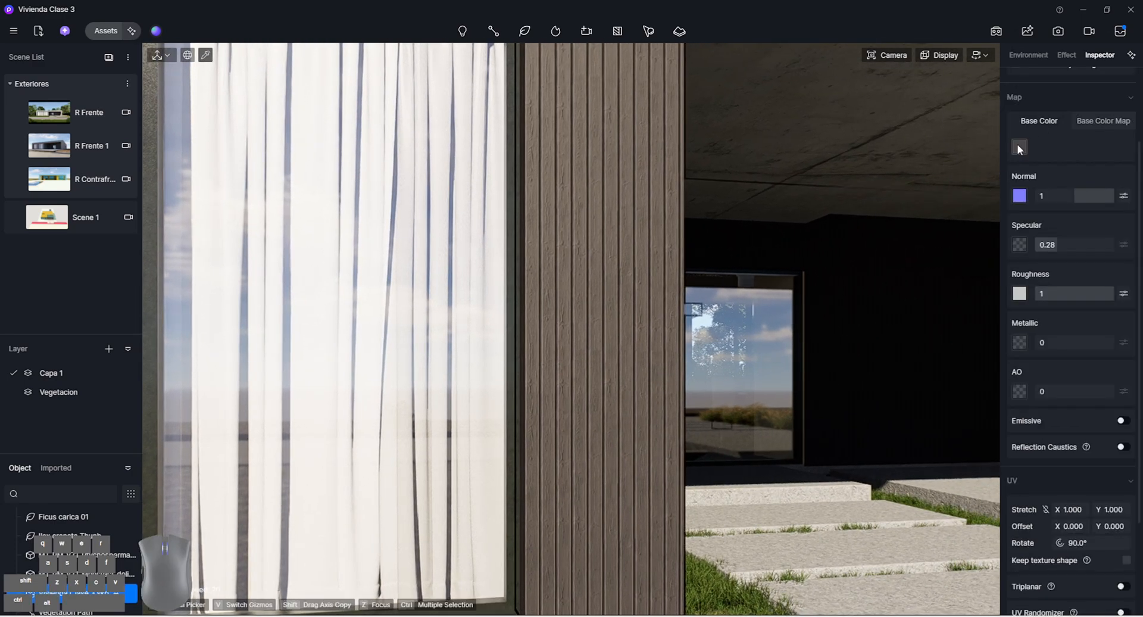
click(1019, 147)
click(1035, 260)
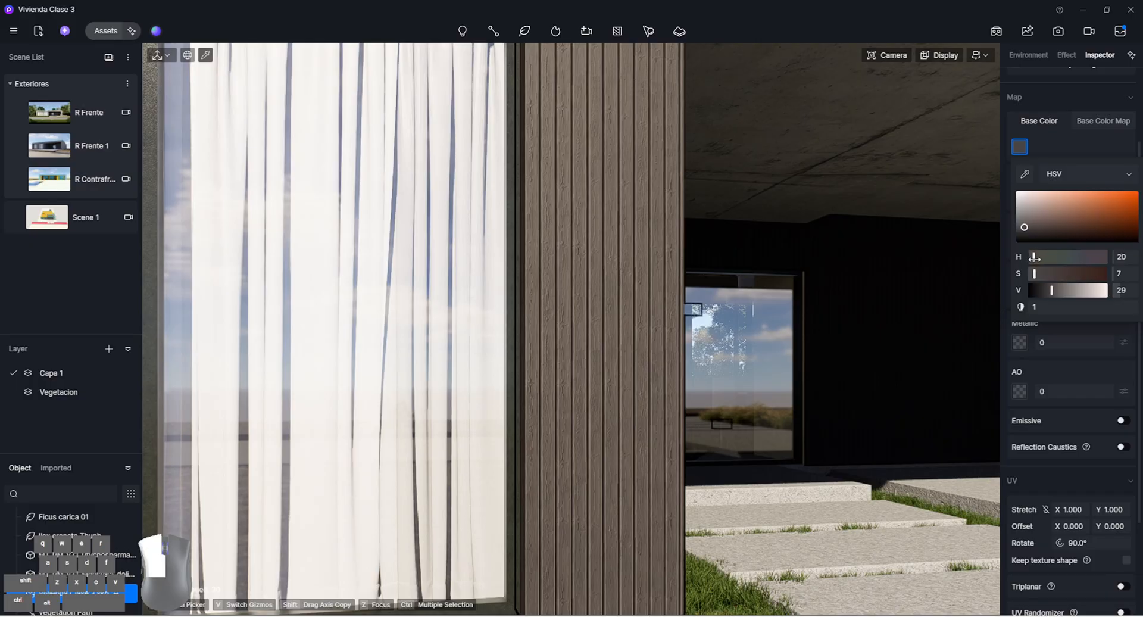
click(1041, 210)
mouse_move(1042, 213)
mouse_down()
mouse_move(1039, 224)
mouse_move(1052, 222)
mouse_up()
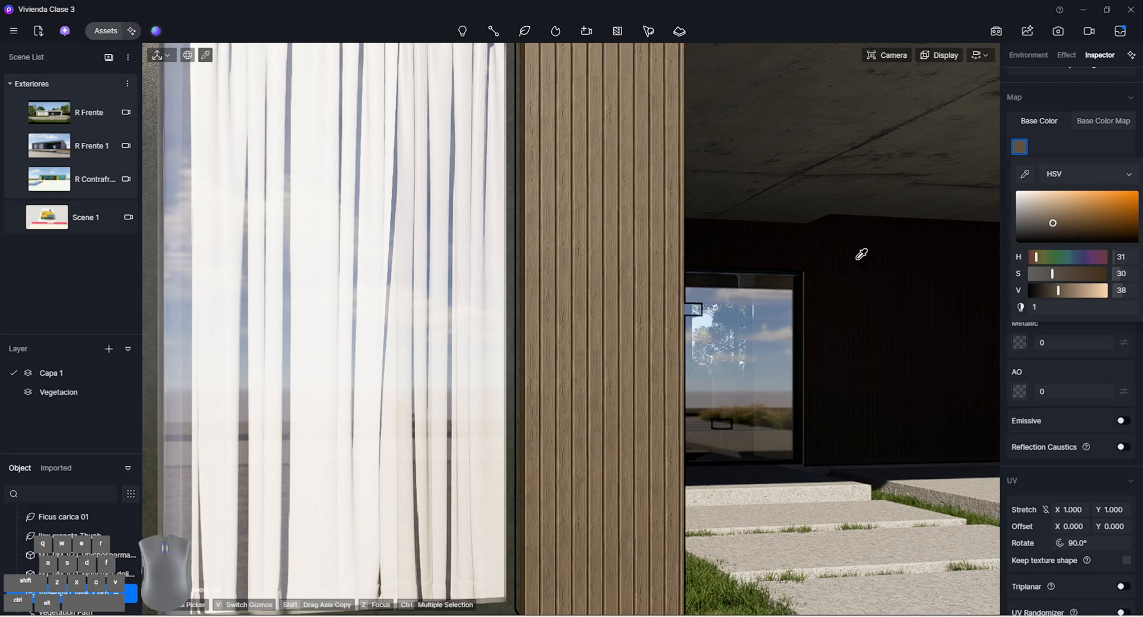
Warm the plank cladding's base color to S 41, V 42, checking it against the narrow wall beside the entrance
key(s)
mouse_move(714, 293)
right_down()
mouse_move(648, 286)
mouse_move(655, 297)
mouse_move(715, 293)
right_up()
key(w)
key(w)
click(1021, 146)
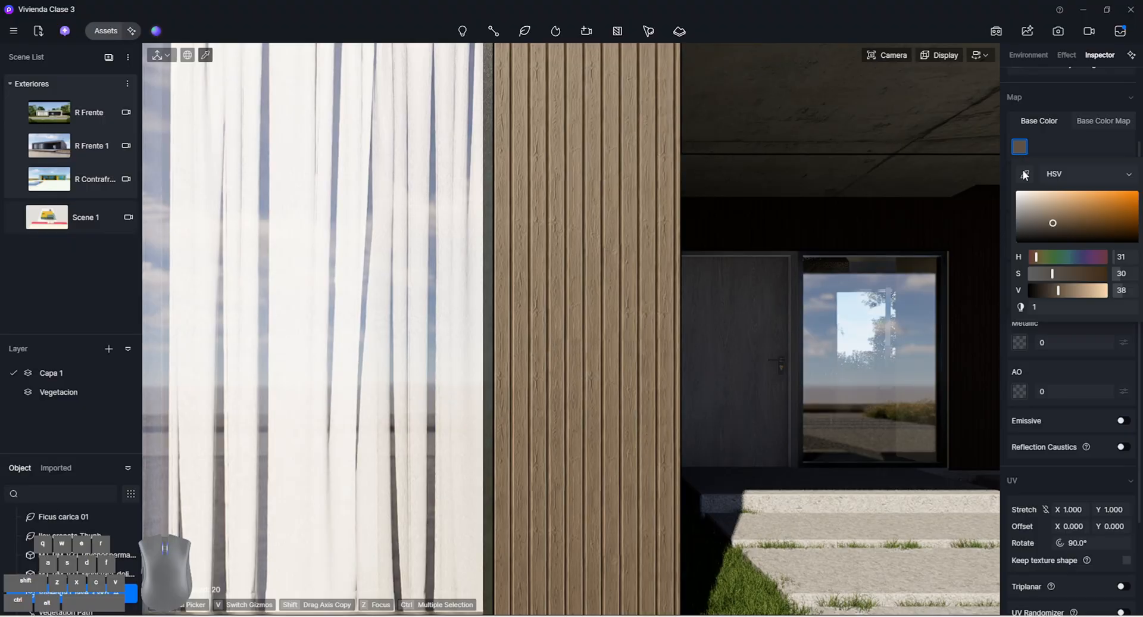
drag(1054, 224, 1068, 225)
View the wider front facade and carport and lower the plank cladding's Specular to 0.17
key(s)
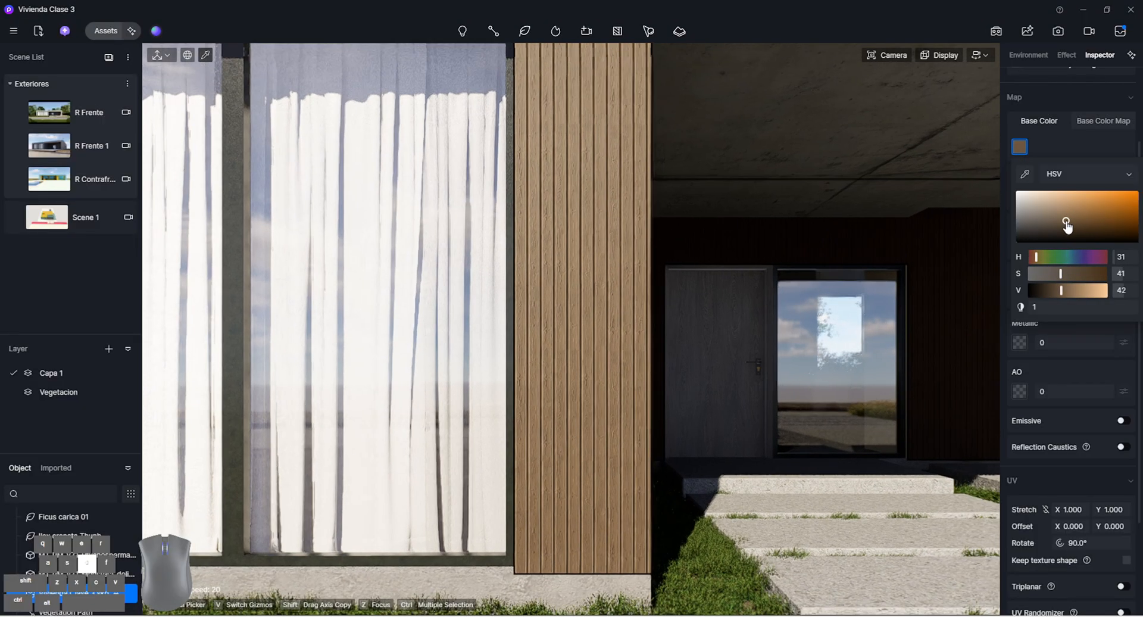
key(d)
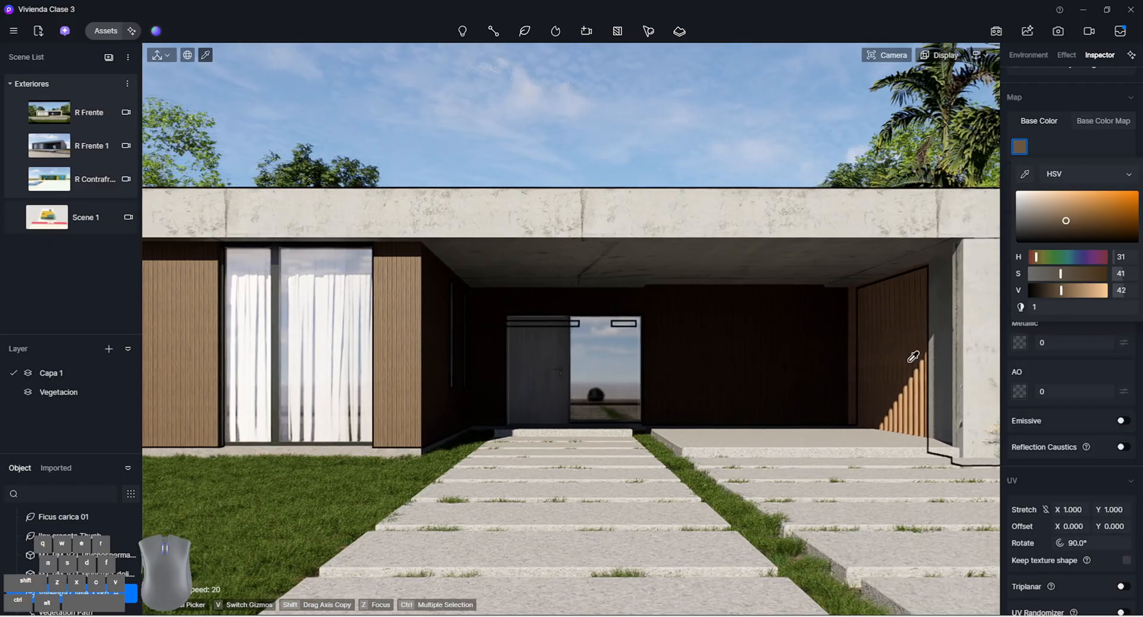
key(a)
click(1038, 405)
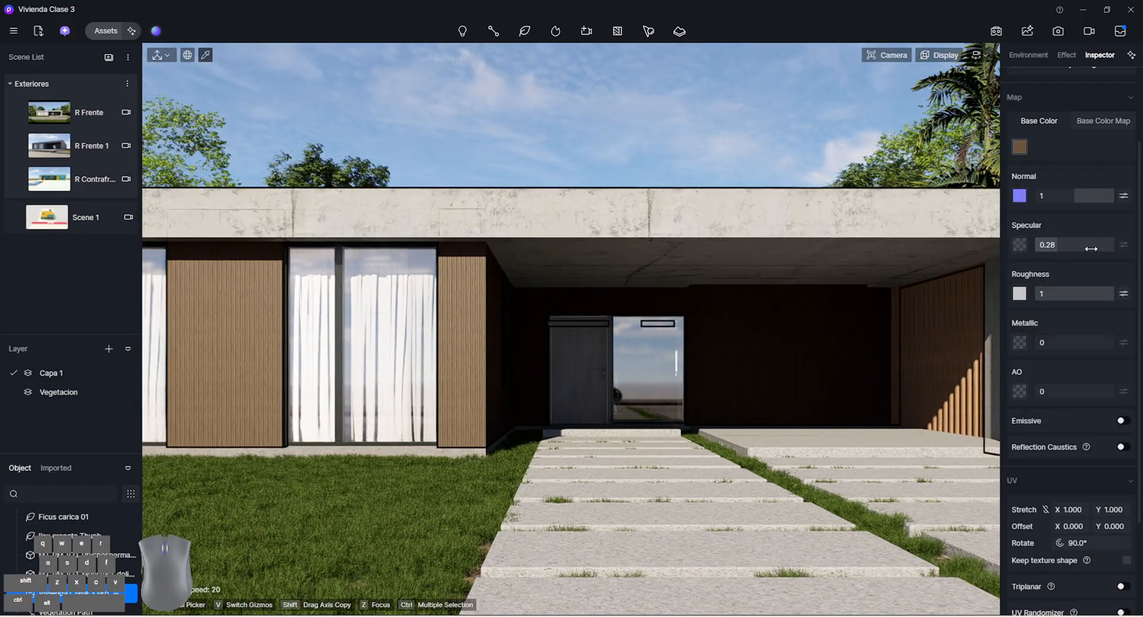
drag(1088, 248, 1085, 248)
Sample the carport's slatted wood side, darken its base color, set its Base Color Map saturation to -62 and check it in R Frente
click(970, 356)
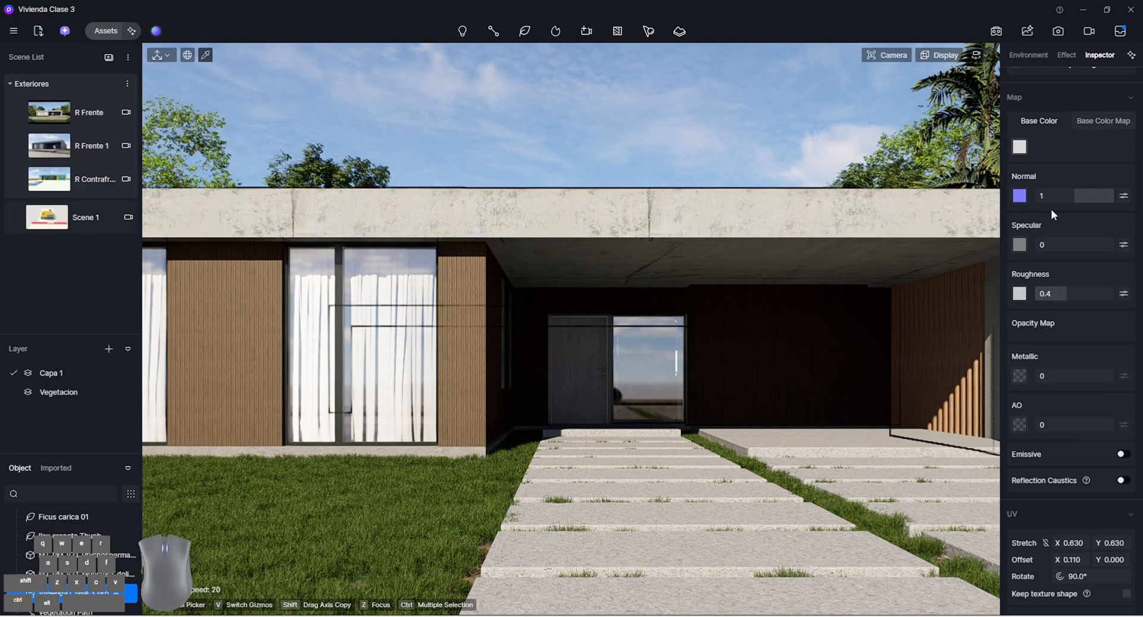
click(1020, 147)
drag(1019, 191, 1016, 215)
click(1100, 126)
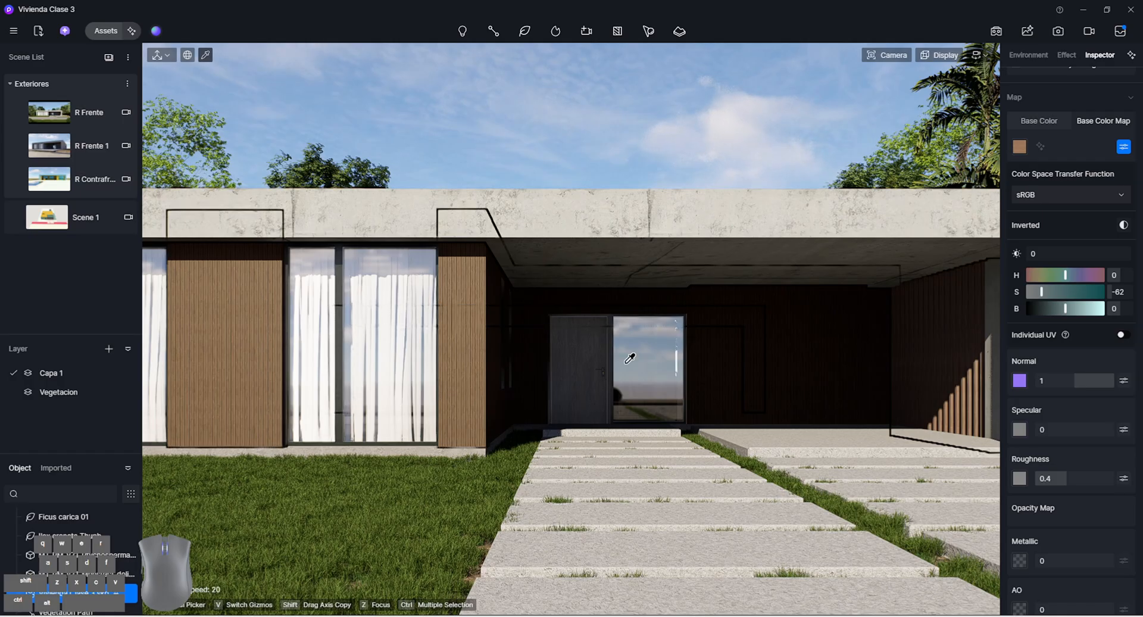
click(83, 113)
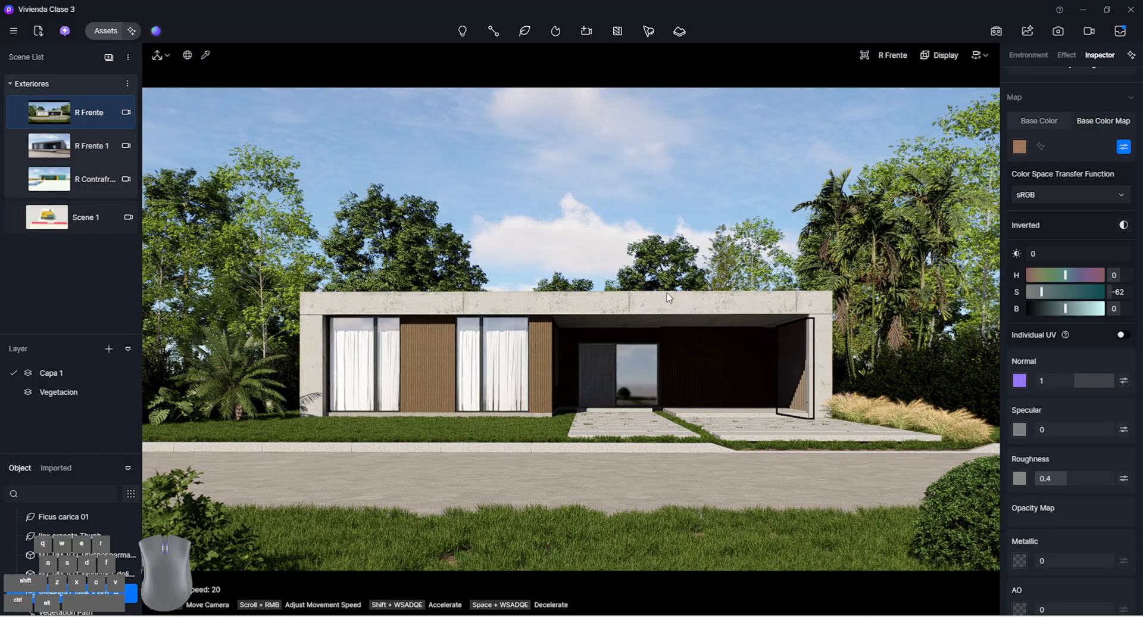
Sample the plank cladding on the front facade and paint it onto the entrance door
key(i)
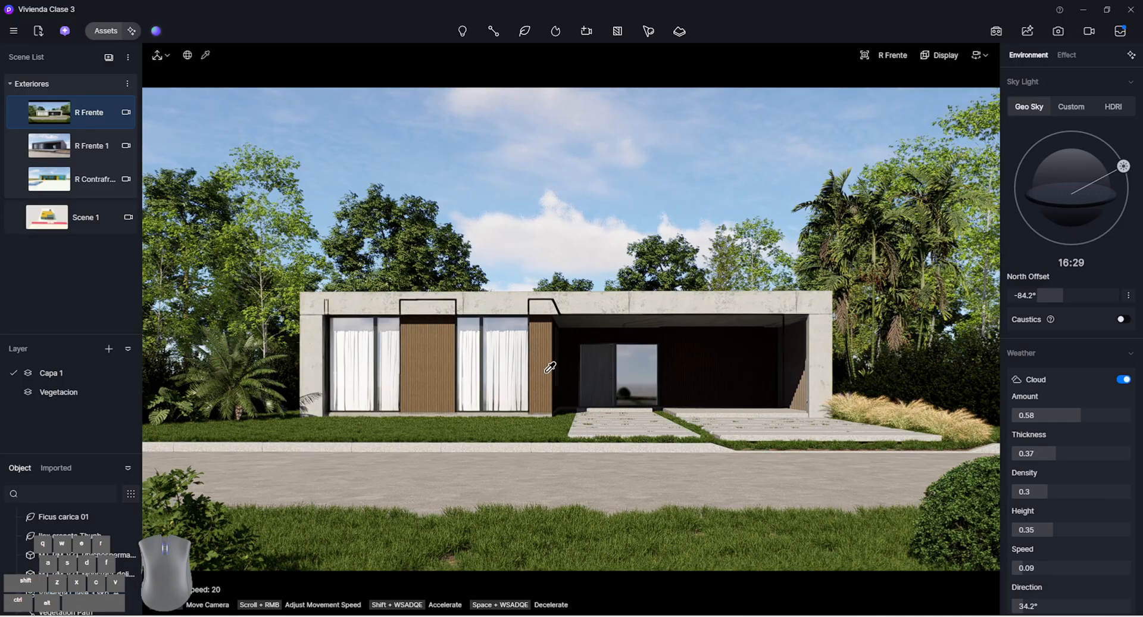
click(547, 370)
scroll(1038, 108, up, 3)
click(1018, 101)
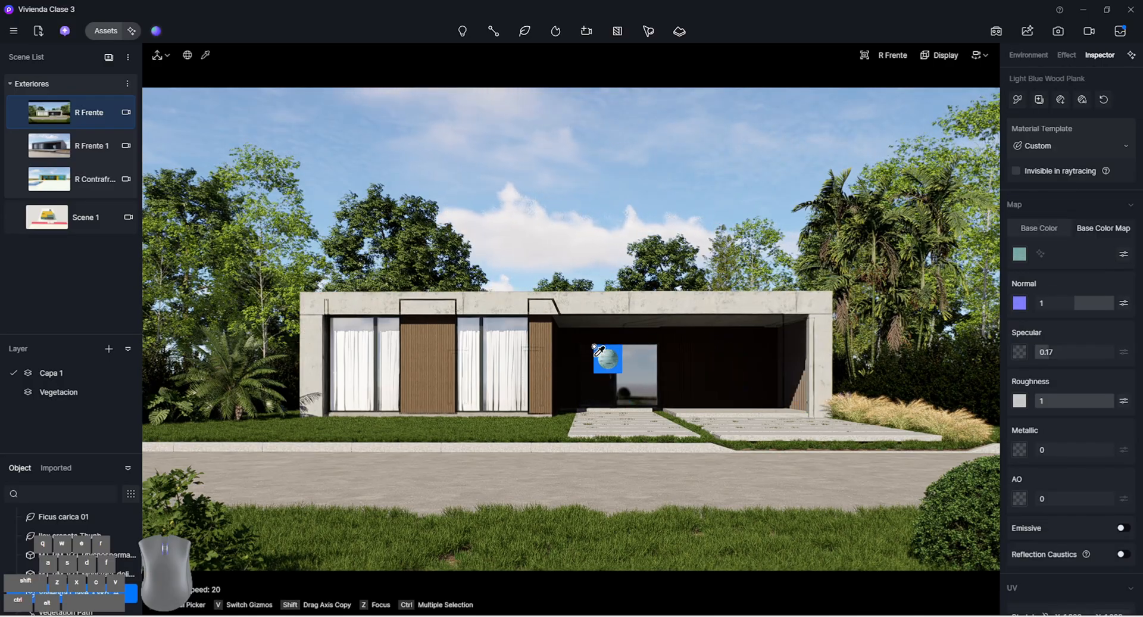
Move up to the entrance door and raise the camera exposure to 0.15
key(w)
right_drag(697, 386, 720, 376)
key(w)
key(d)
mouse_move(901, 60)
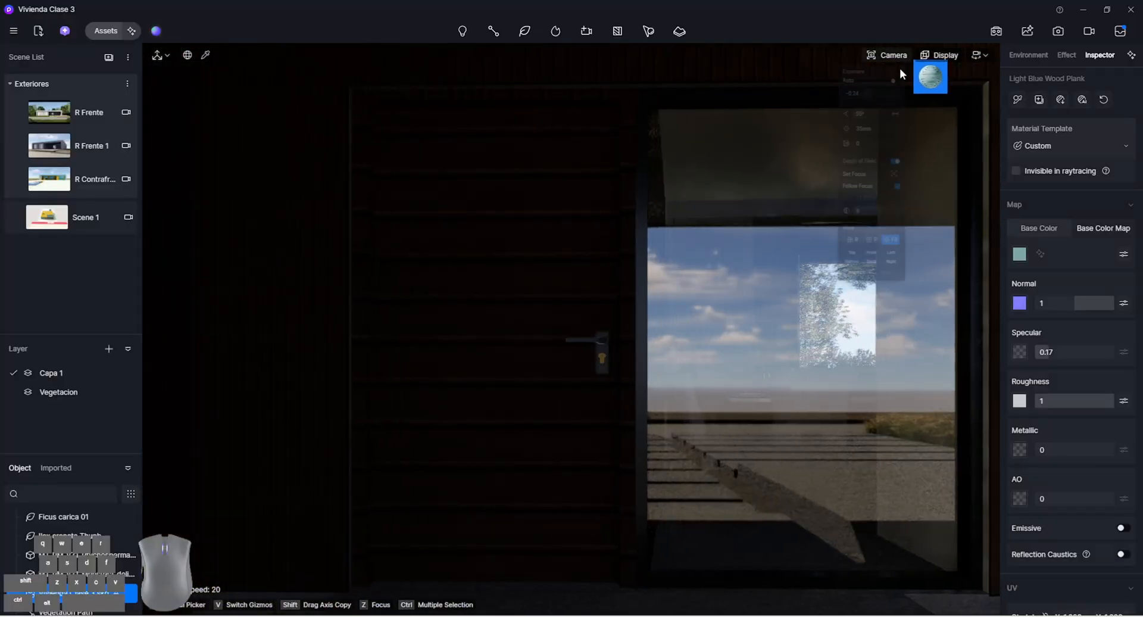
drag(898, 106, 908, 105)
key(a)
key(d)
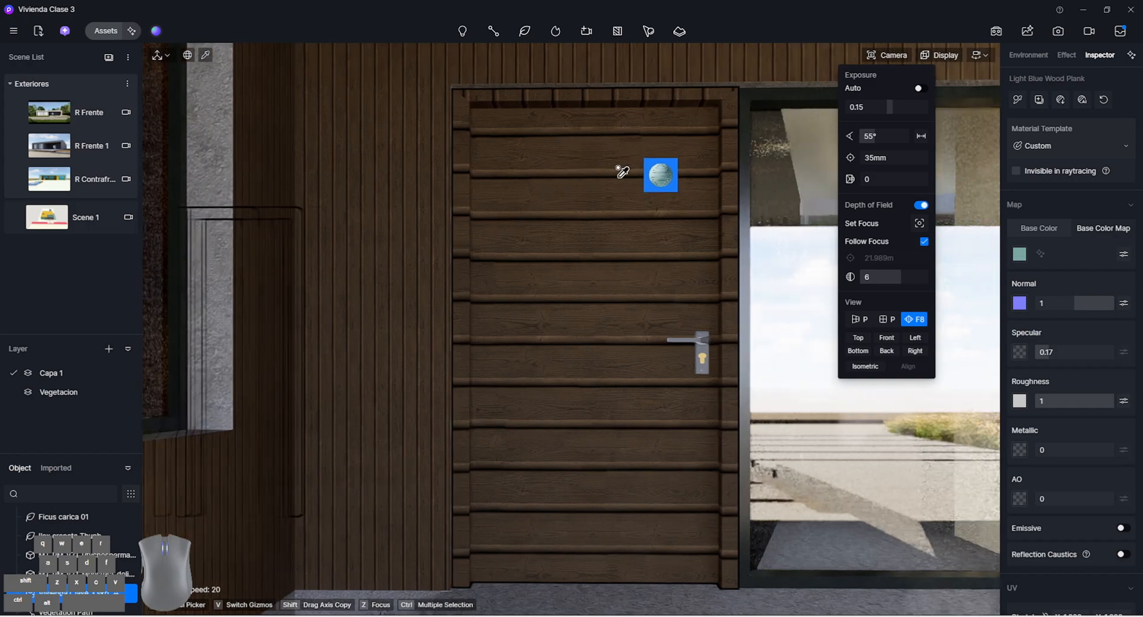
Sample the door's plank material, rotate its texture to 360° and set the linked UV stretch to 1.850 in X and Y
right_click(601, 190)
click(601, 190)
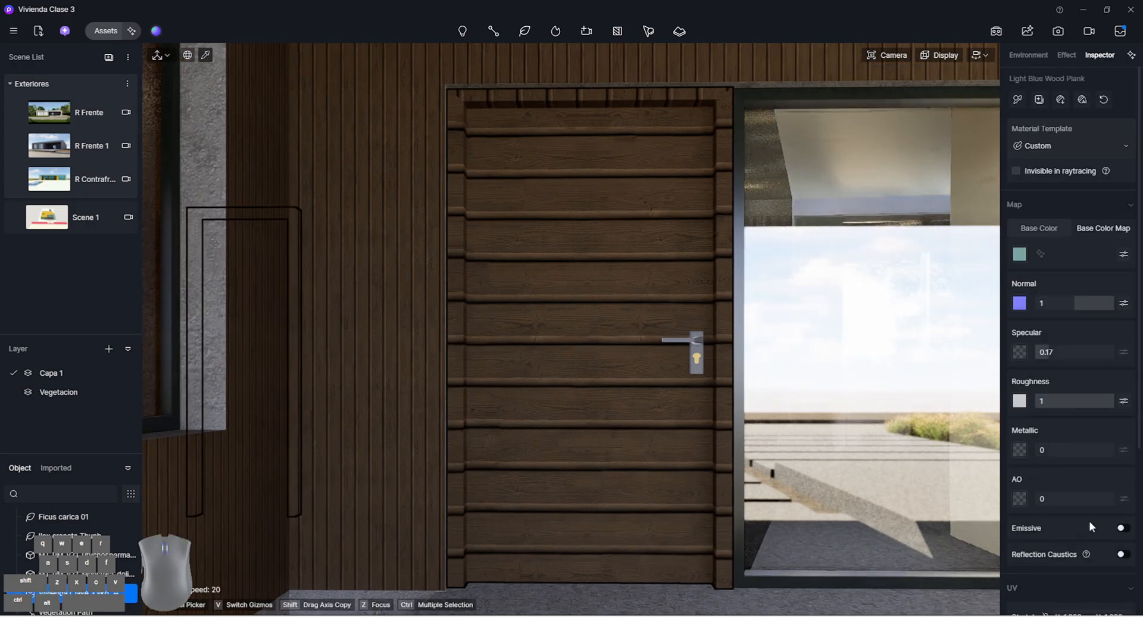
scroll(1089, 524, down, 1)
text(360)
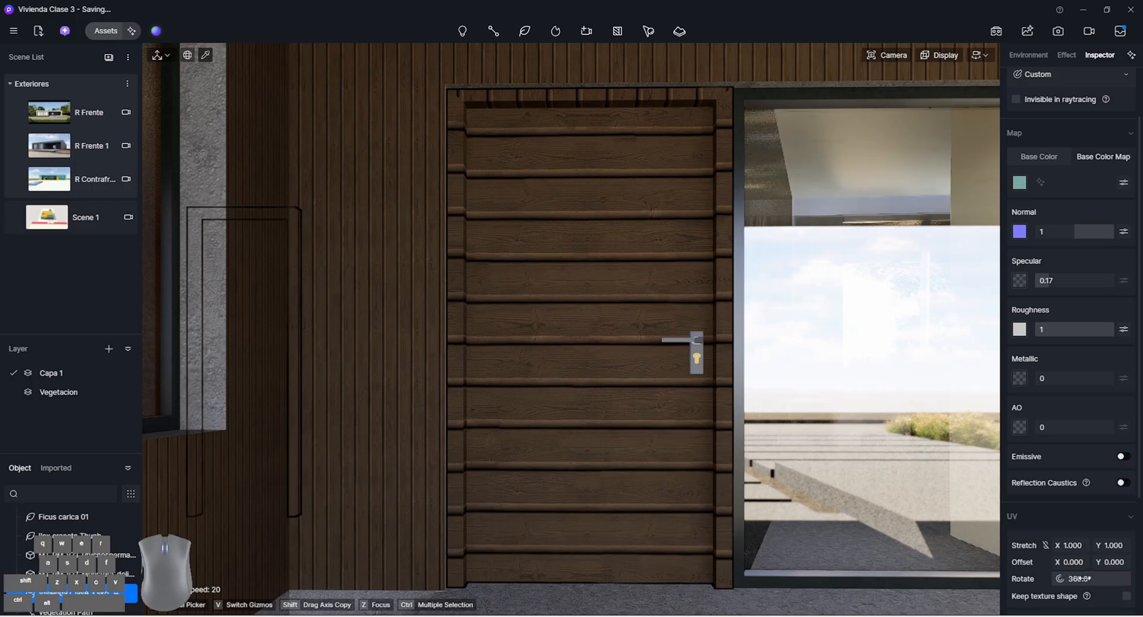
key(Return)
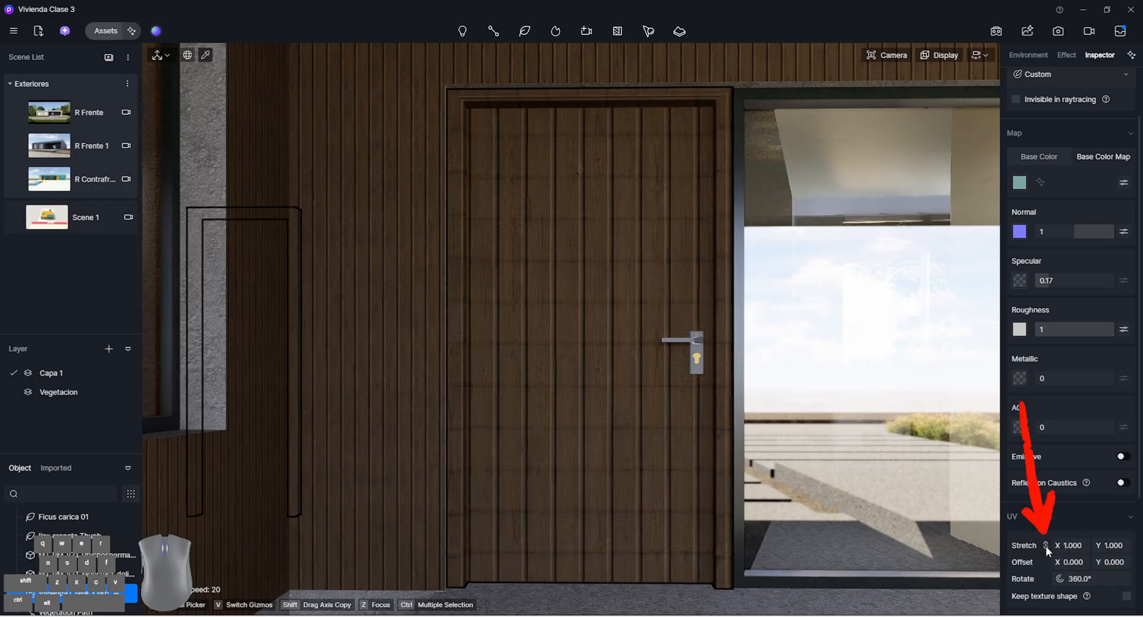
drag(1073, 547, 1095, 547)
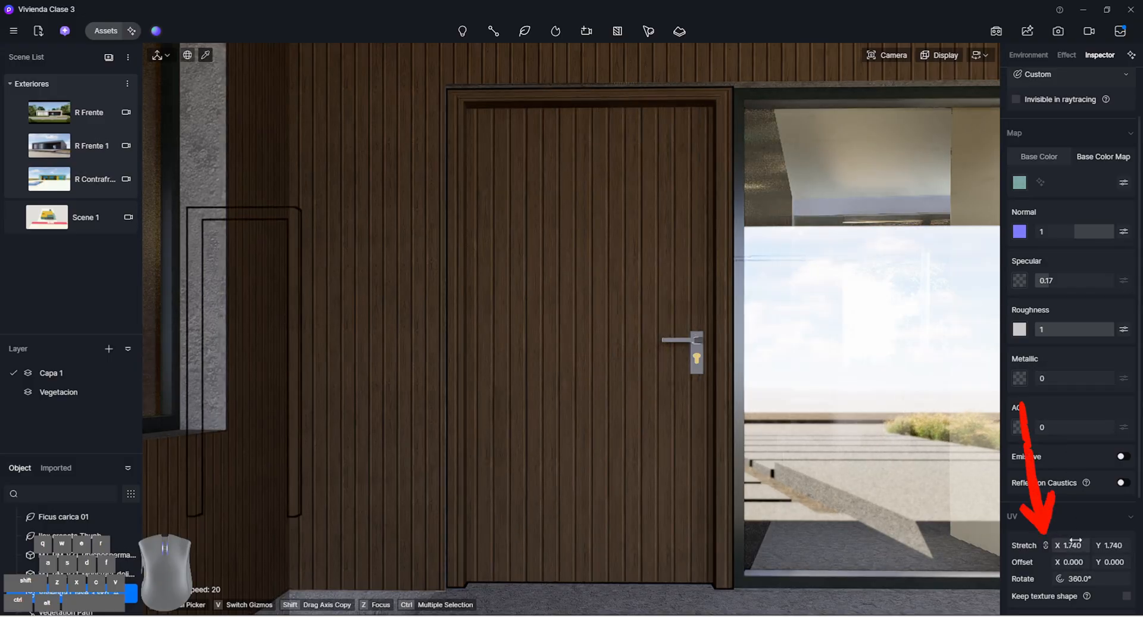
Sample the lock cylinder's material on the entrance door and set its base color to black
click(696, 357)
click(1020, 183)
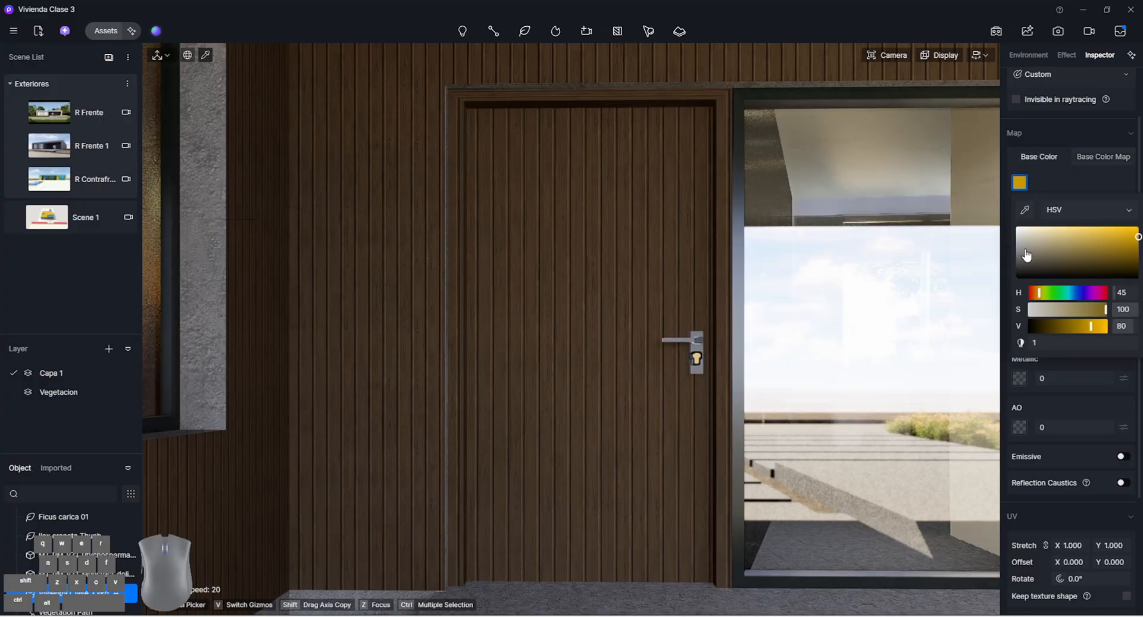
drag(1026, 262, 1005, 286)
click(1063, 174)
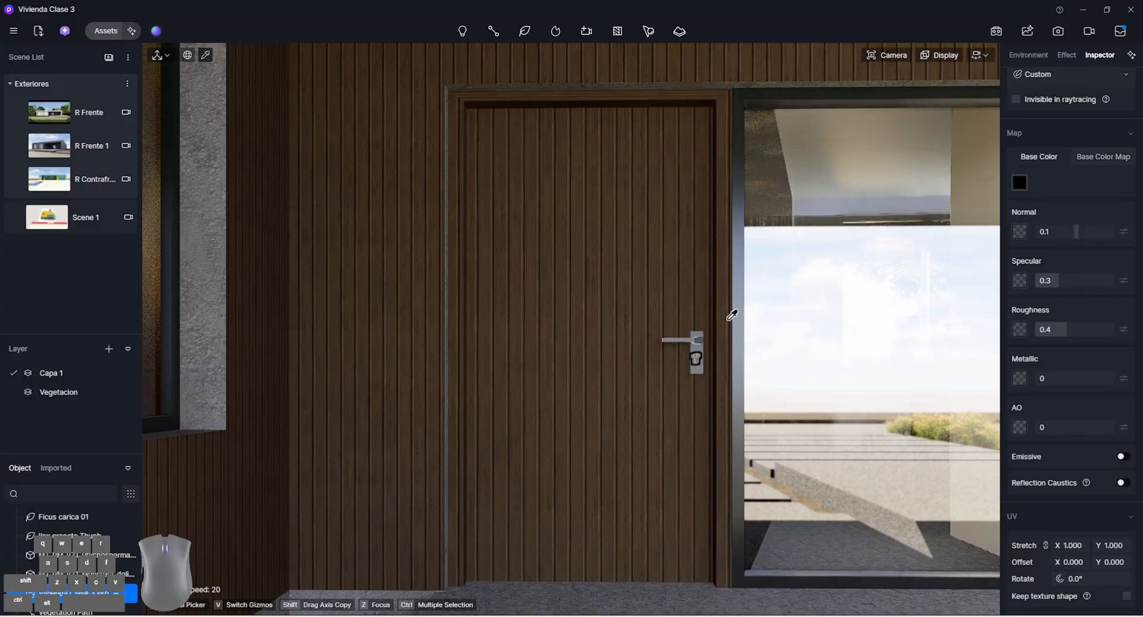
Change the entrance door handle's base color to black, set its metallic value to 1, and check the result in R Frente
click(1021, 185)
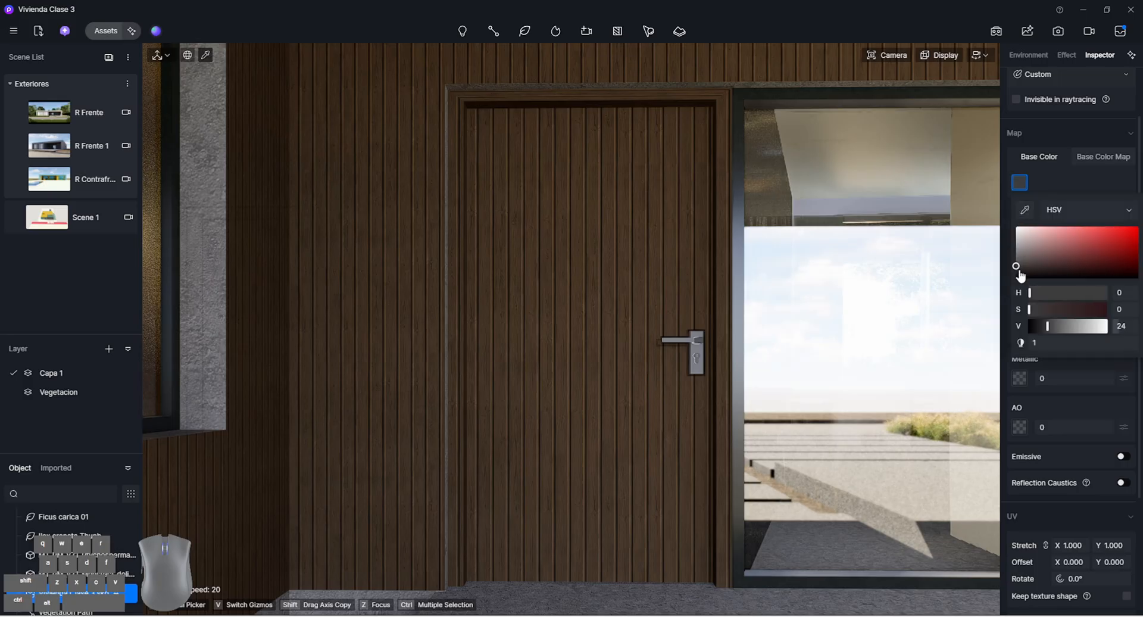
drag(1015, 266, 1002, 288)
click(1071, 173)
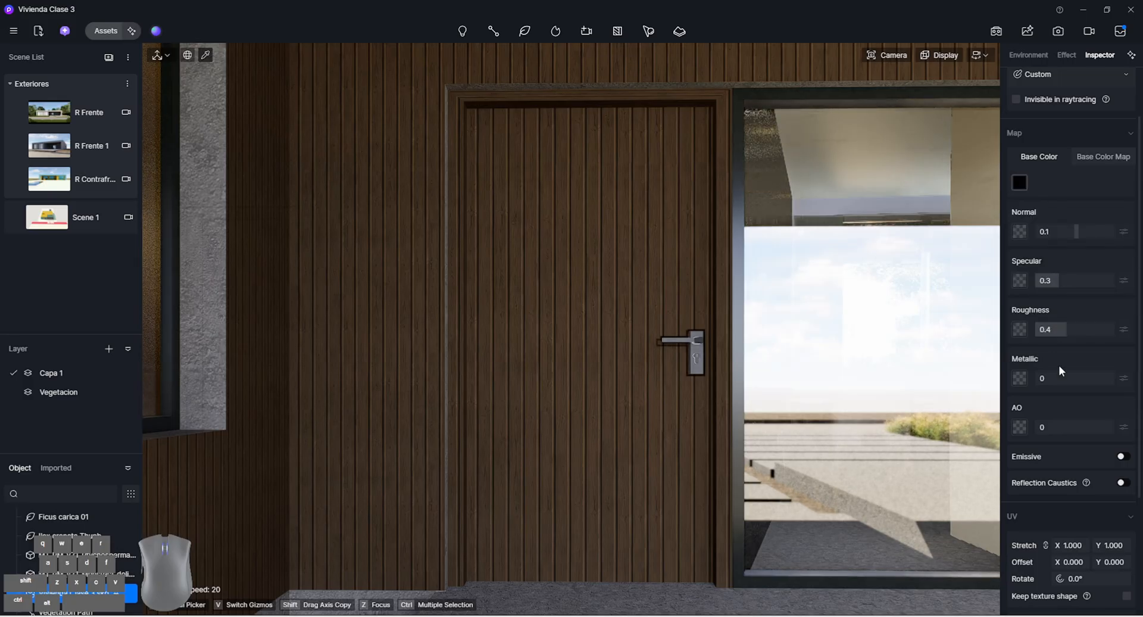
drag(1063, 378, 1134, 378)
scroll(770, 311, down, 3)
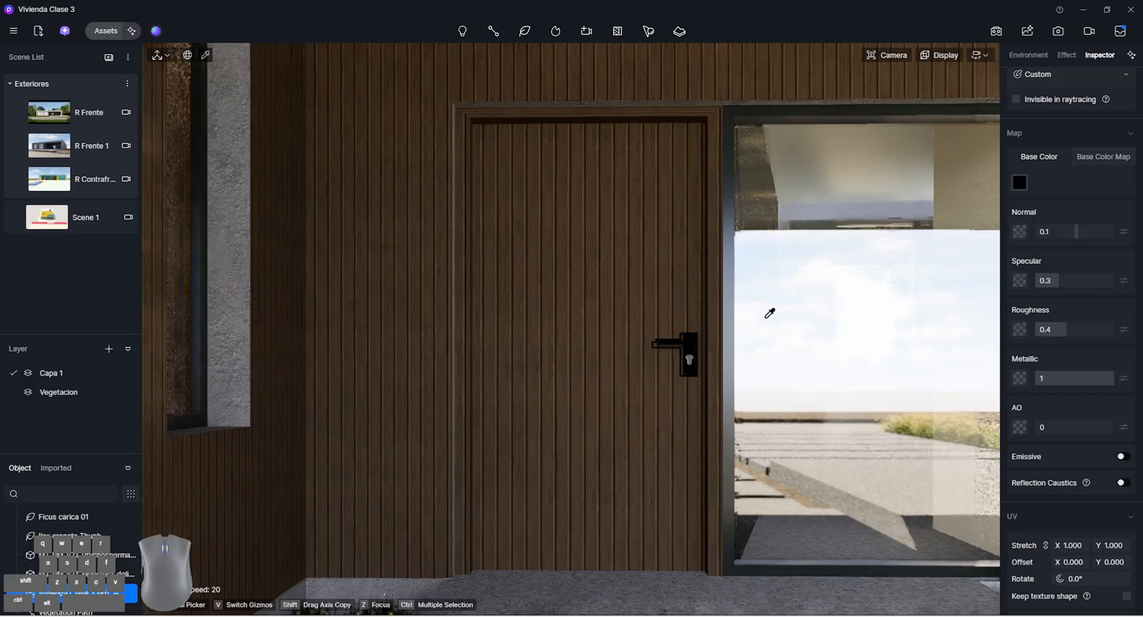
scroll(712, 343, down, 3)
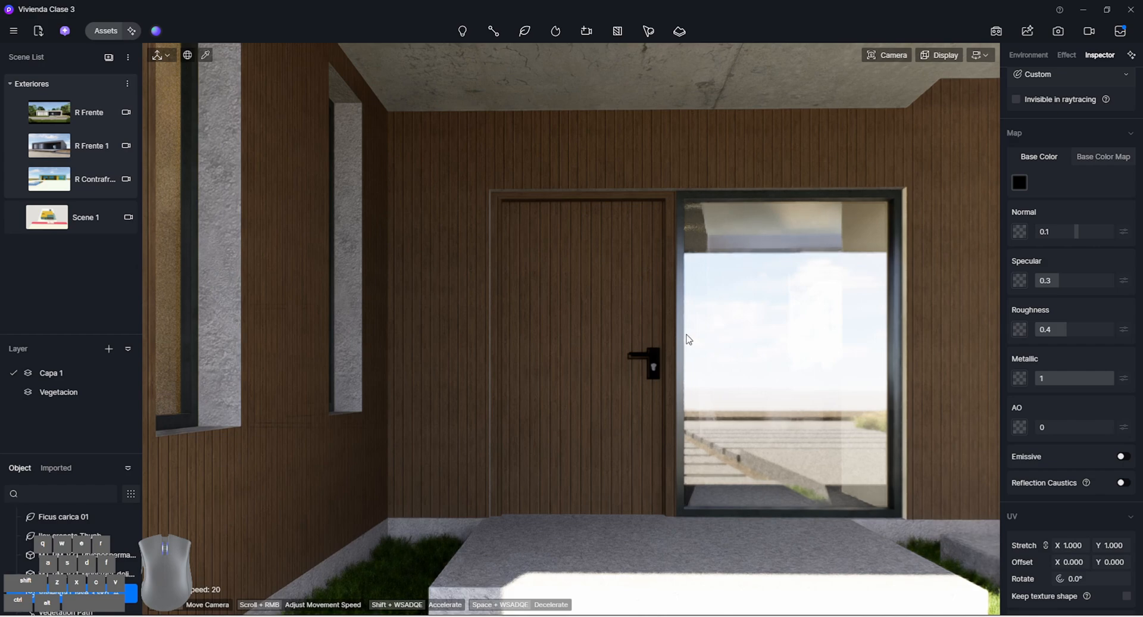
scroll(688, 339, down, 5)
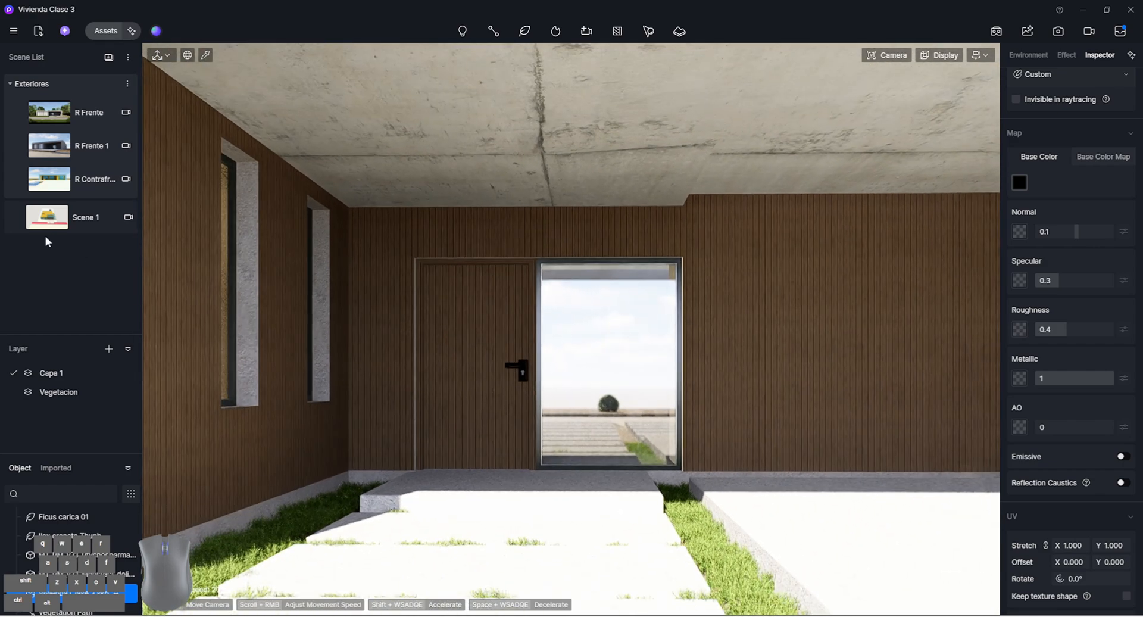
click(66, 110)
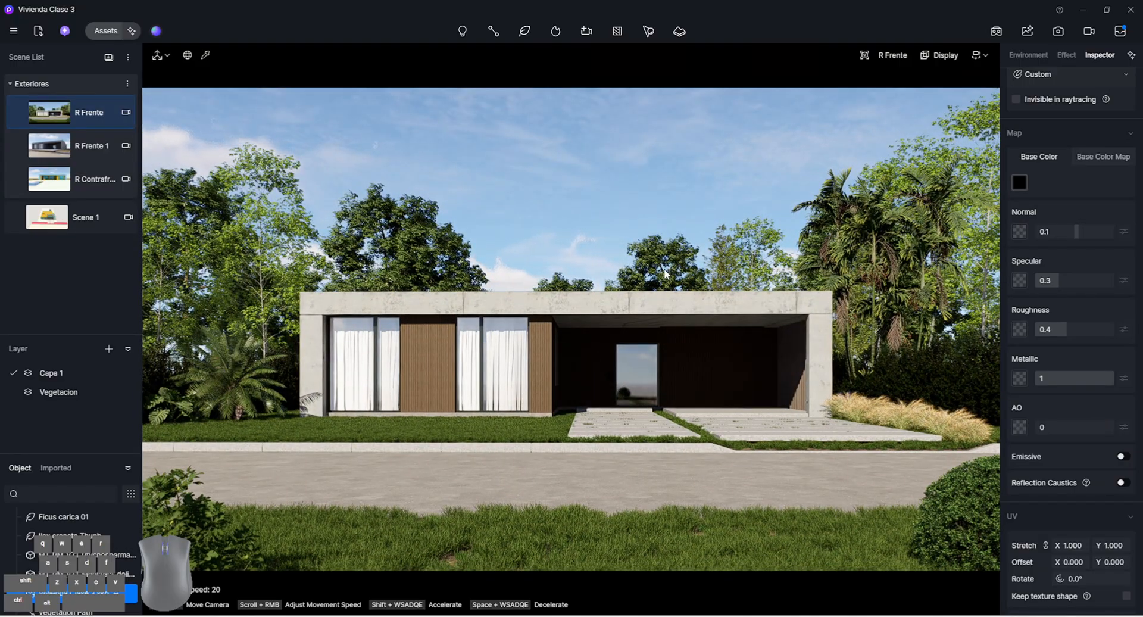
Place the white car model visionarq.mx+-+cars (1).skp from the local Cars library inside the carport
click(98, 30)
click(55, 33)
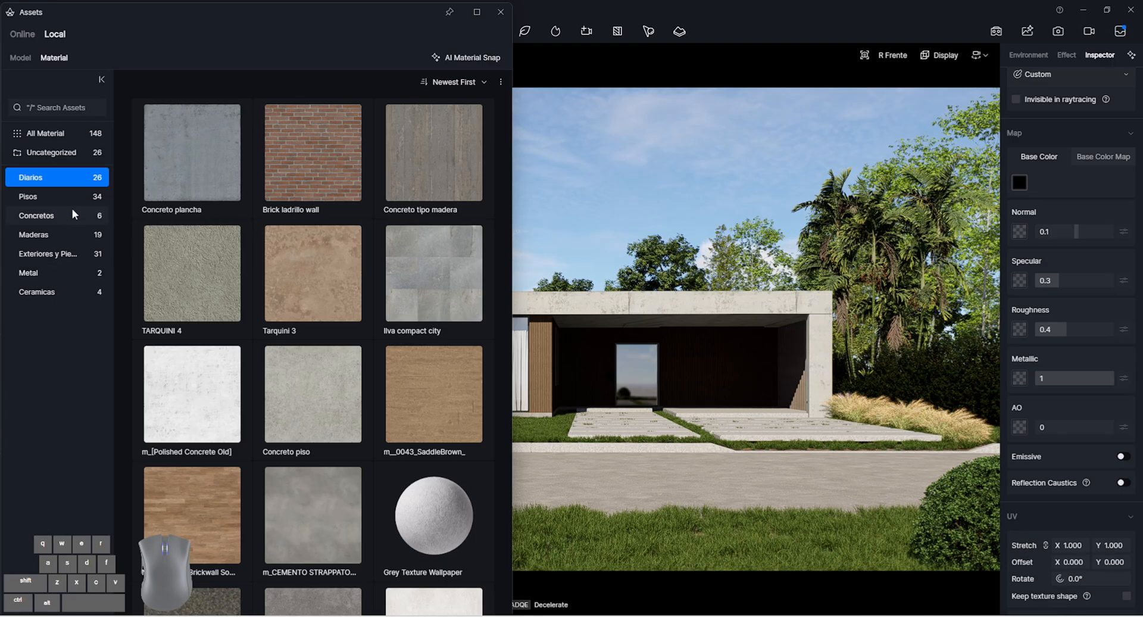
click(23, 59)
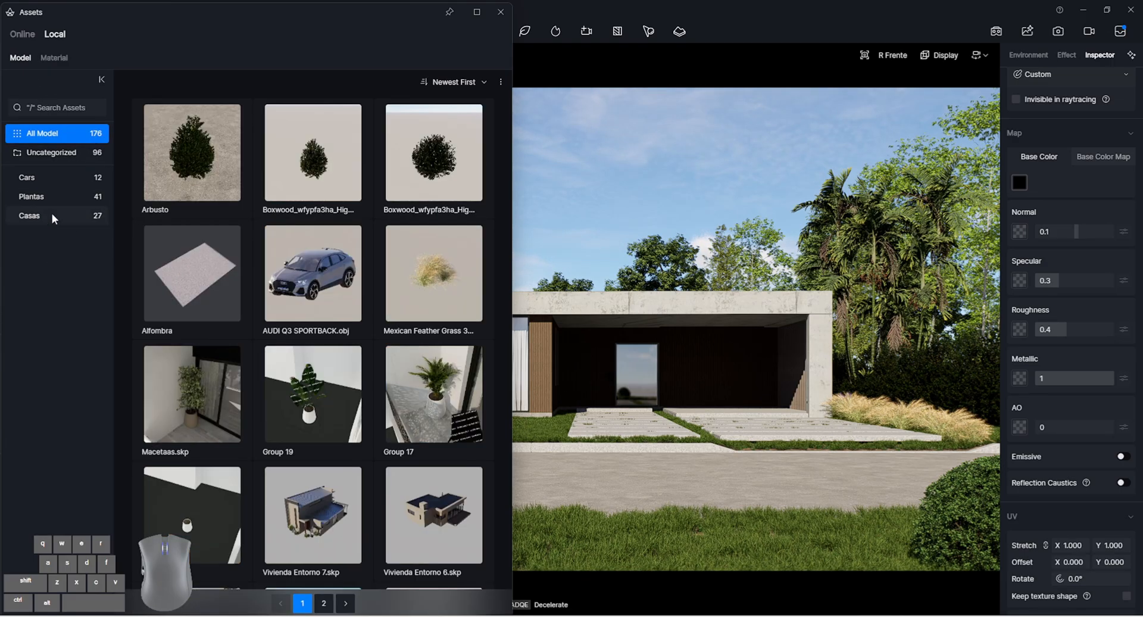
click(60, 182)
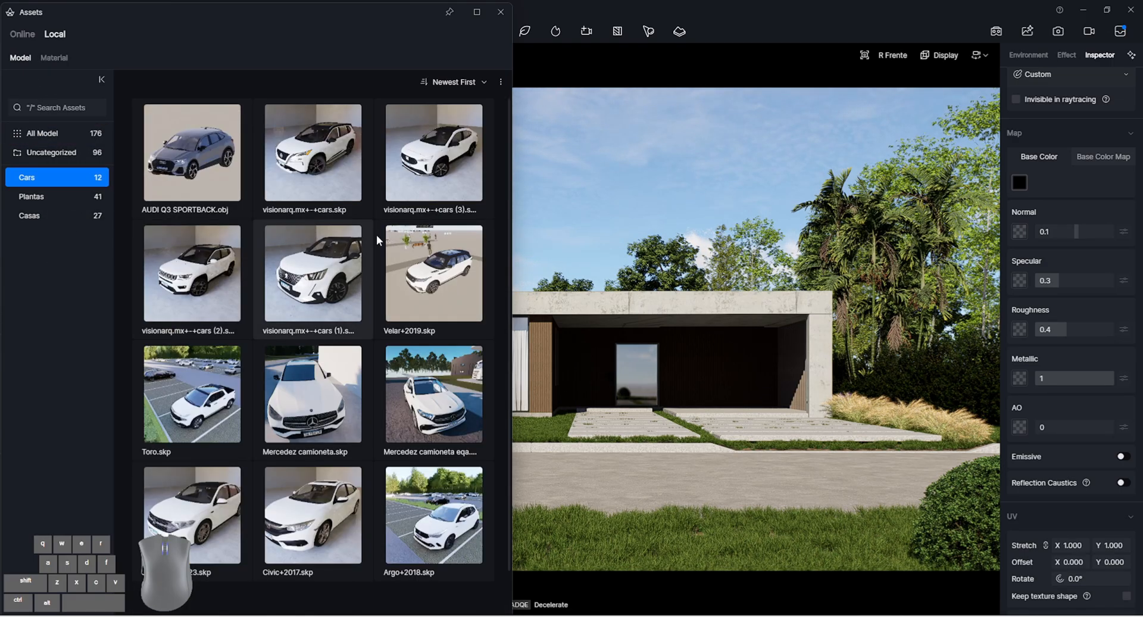
click(298, 262)
click(773, 419)
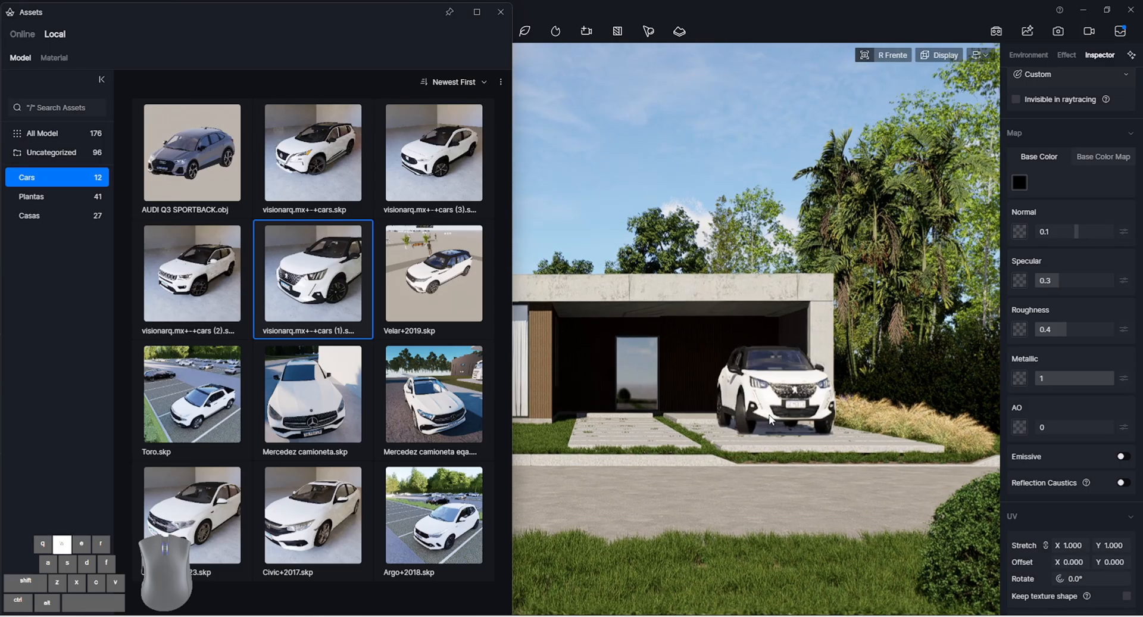
key(w)
key(a)
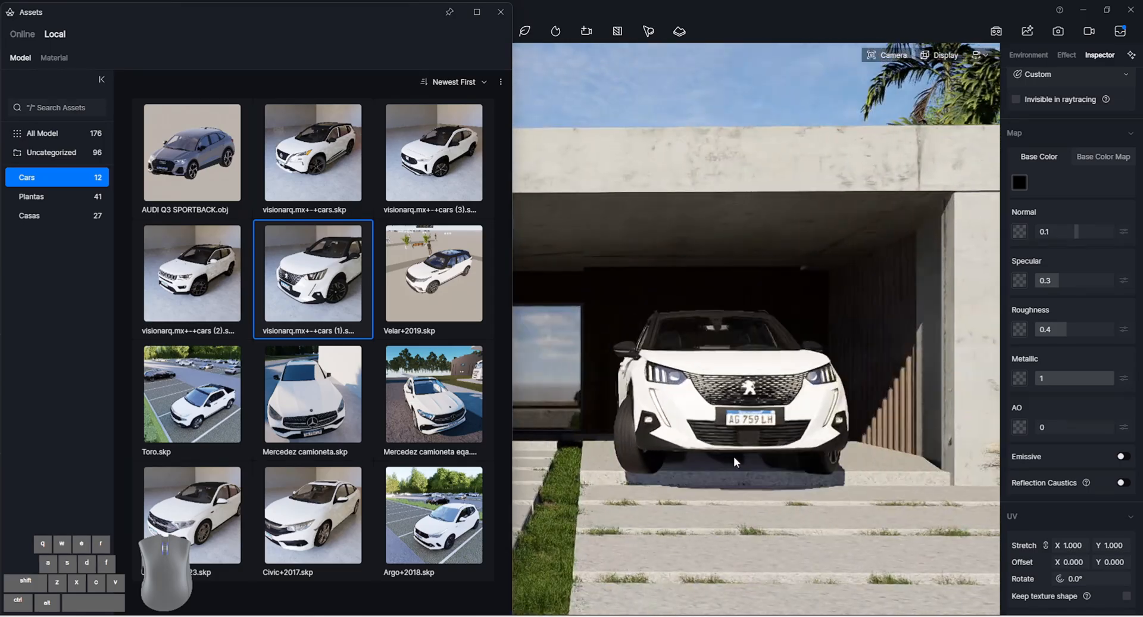
click(745, 451)
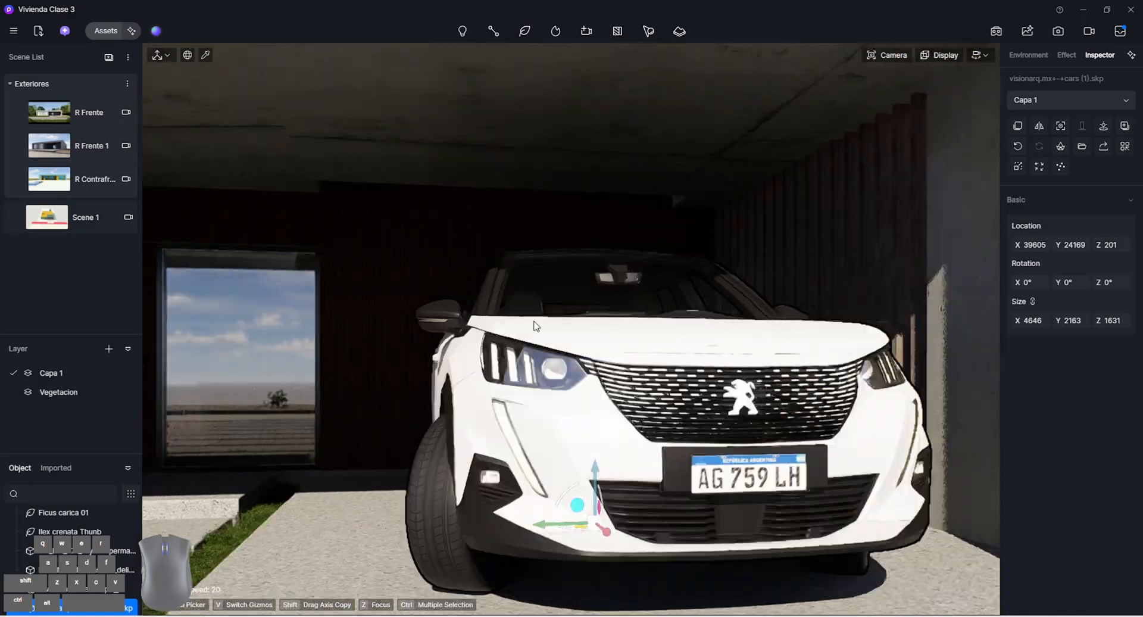
Examine the parked car in the R Frente scene, then inspect the carport and driveway slabs up close
click(65, 110)
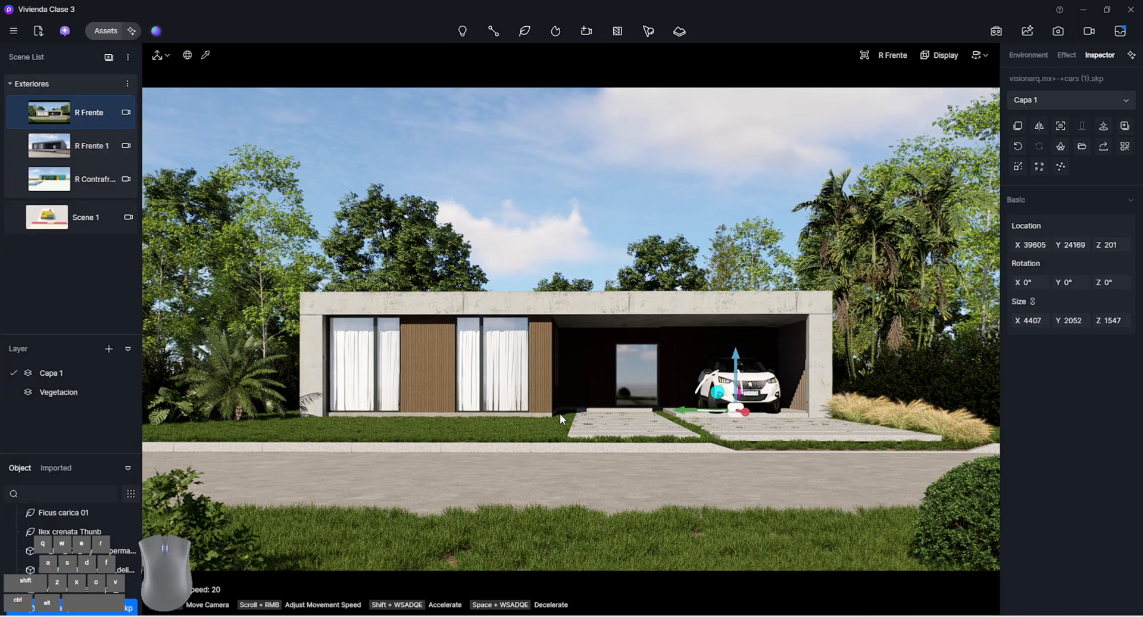
key(w)
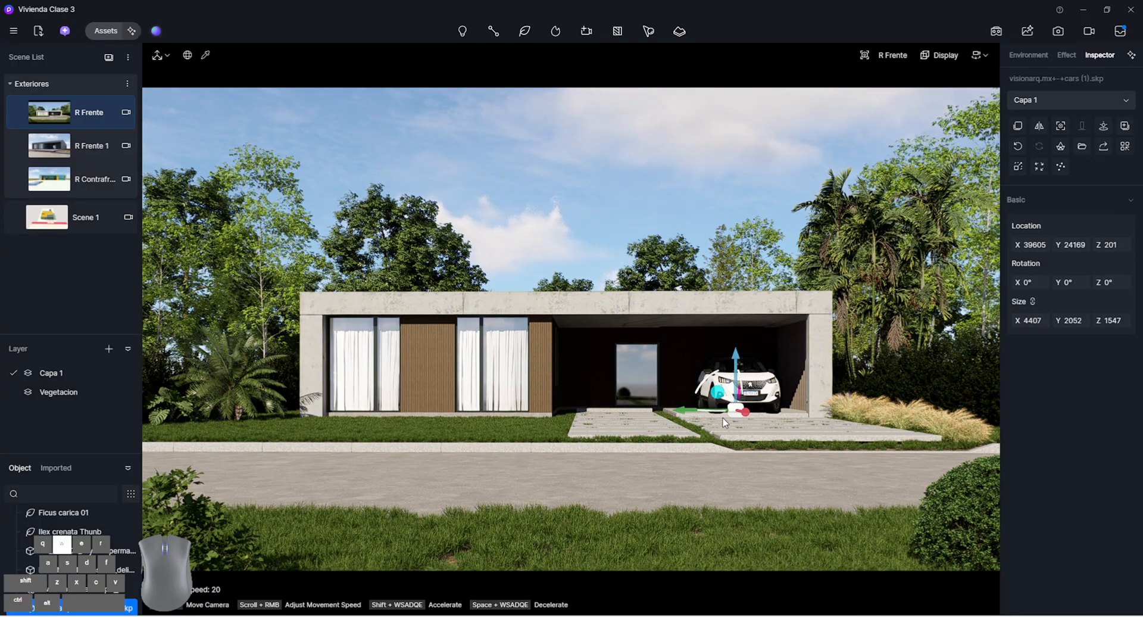
key(d)
key(w)
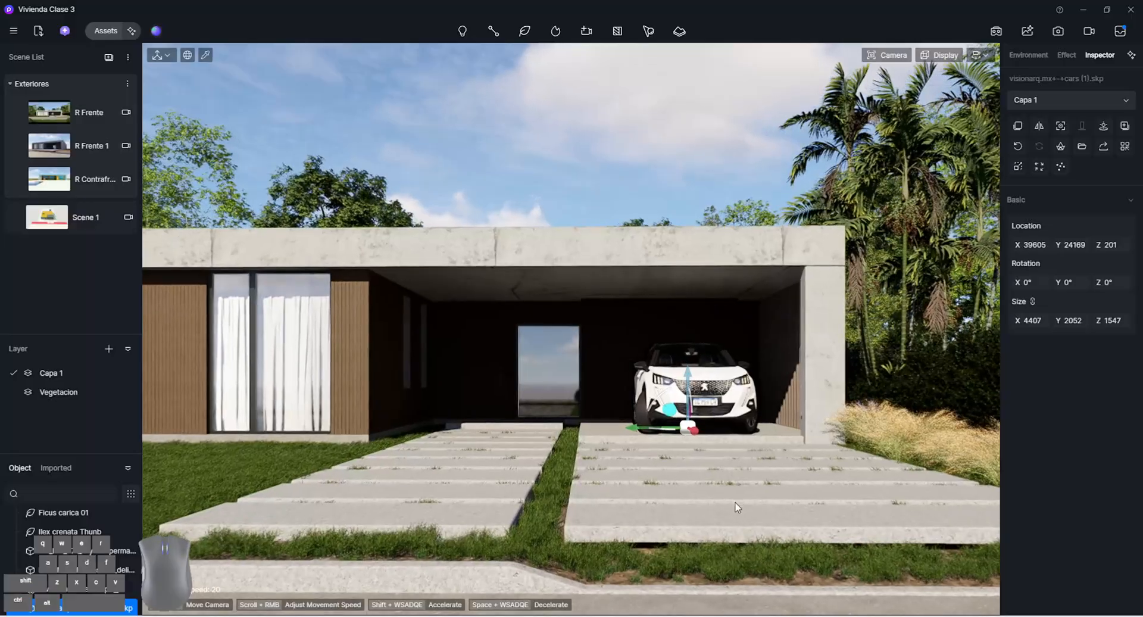
key(d)
key(a)
right_drag(511, 512, 432, 505)
key(w)
key(a)
key(w)
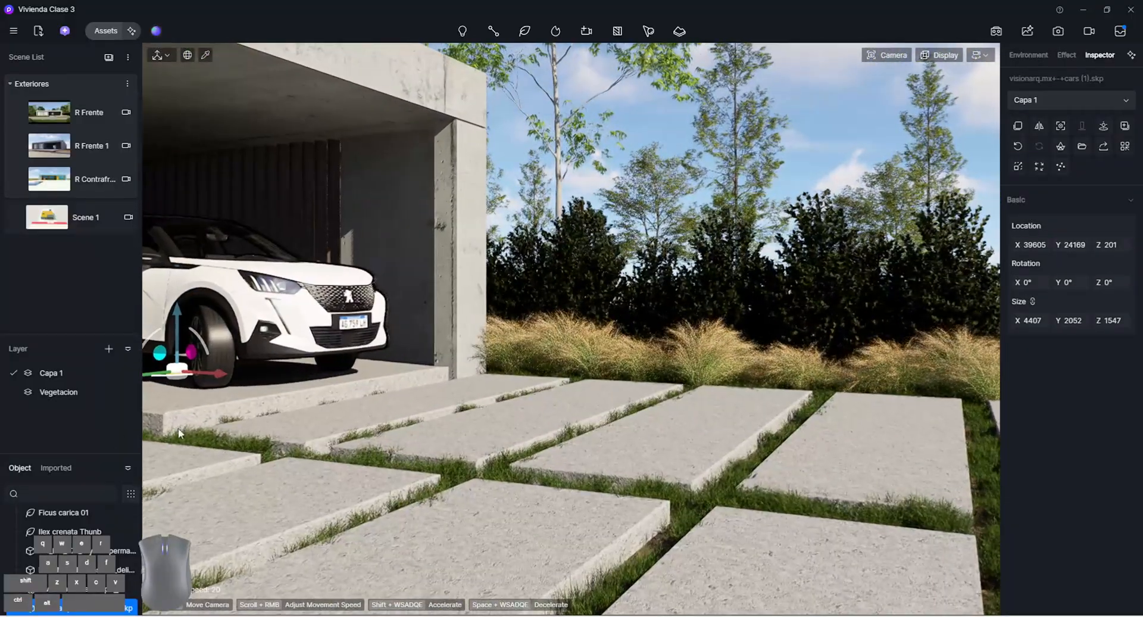
key(d)
right_drag(234, 412, 220, 430)
Switch the camera to perspective view and look down on the driveway slabs from the street side
click(938, 55)
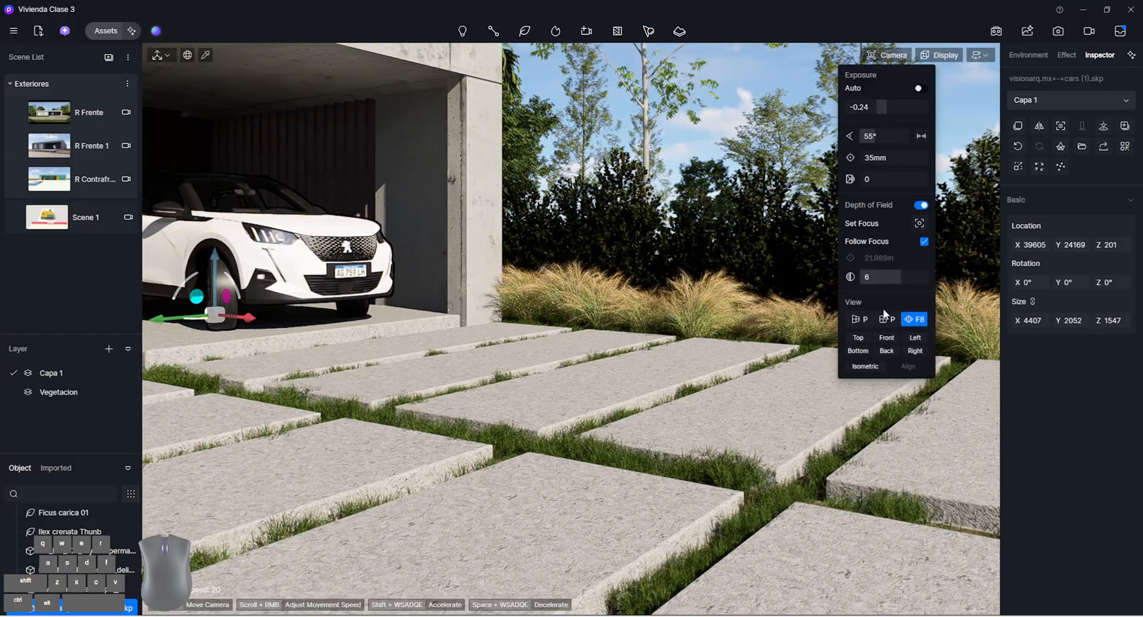
click(858, 319)
key(s)
right_drag(542, 217, 521, 250)
key(d)
key(w)
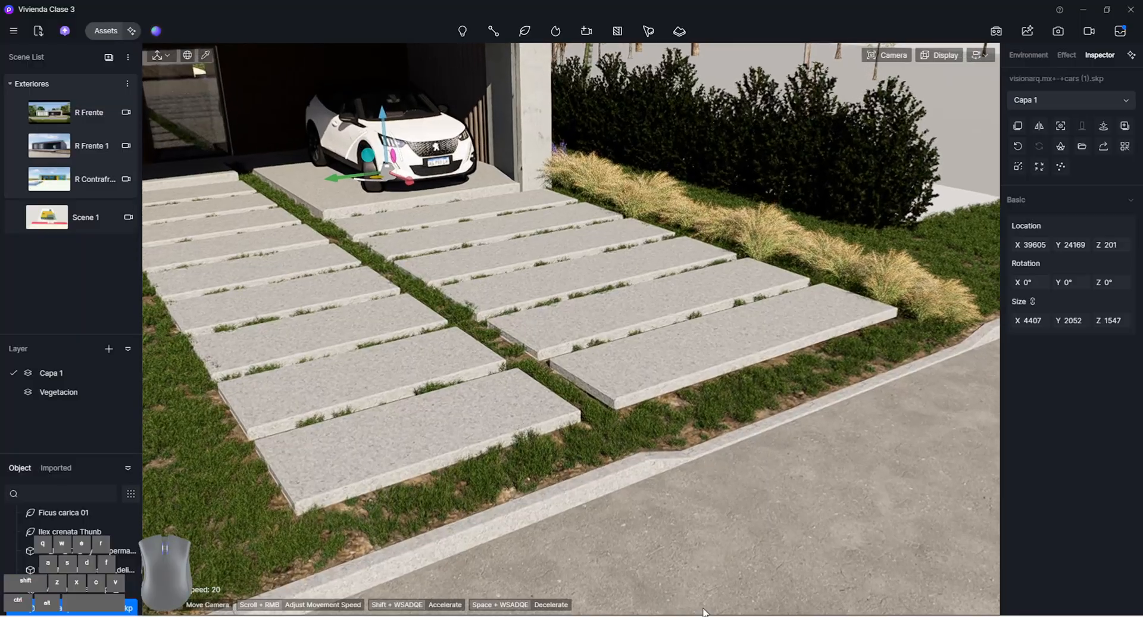
Switch to SketchUp, open the driveway slab group and select the wide slab closest to the street
mouse_move(639, 615)
click(778, 595)
mouse_move(761, 525)
middle_down()
mouse_move(519, 303)
mouse_move(529, 344)
middle_up()
scroll(460, 439, up, 5)
scroll(460, 439, down, 1)
click(460, 438)
middle_drag(308, 418, 481, 287)
click(606, 311)
double_click(481, 287)
click(481, 287)
Lower the slab closest to the street about 0.06 m and rotate it about 3.9° around its lower front corner
key(m)
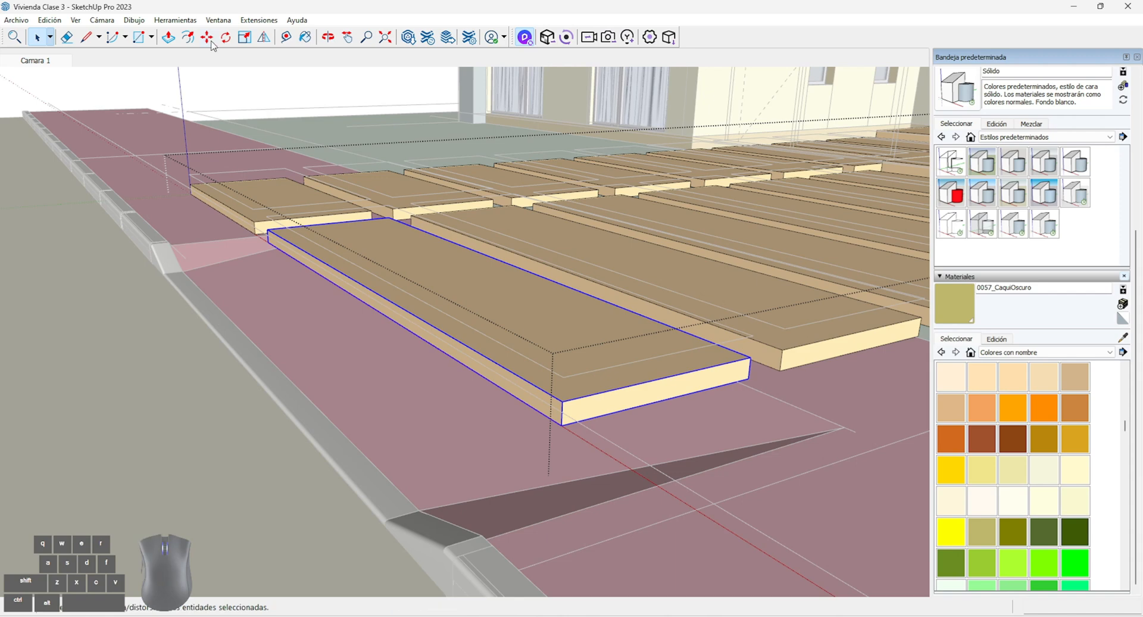
scroll(536, 405, up, 3)
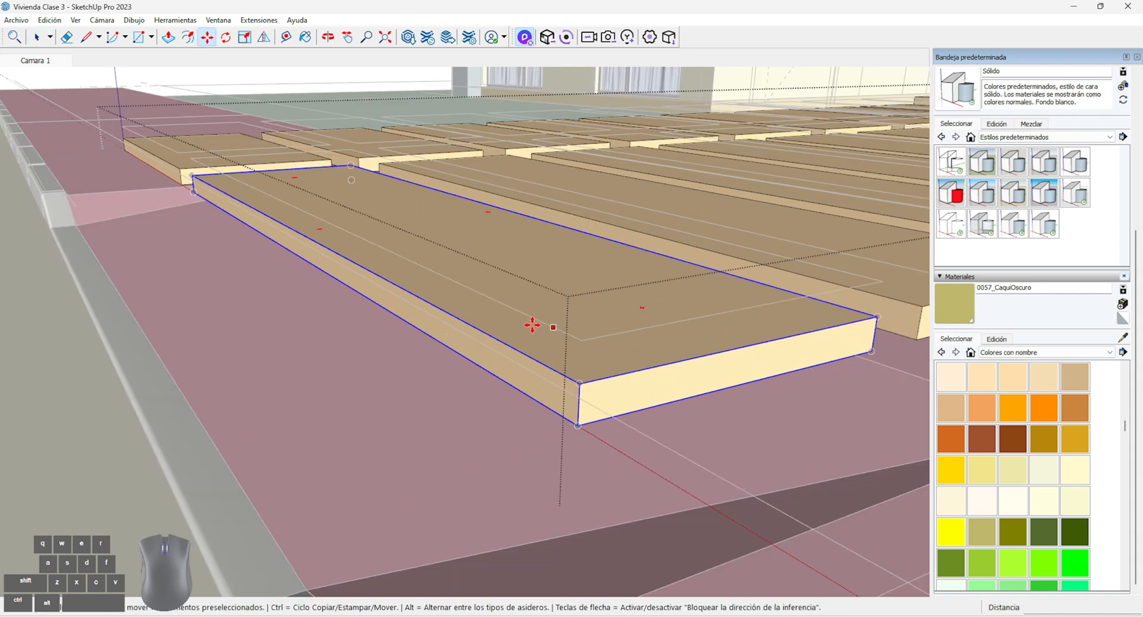
click(578, 426)
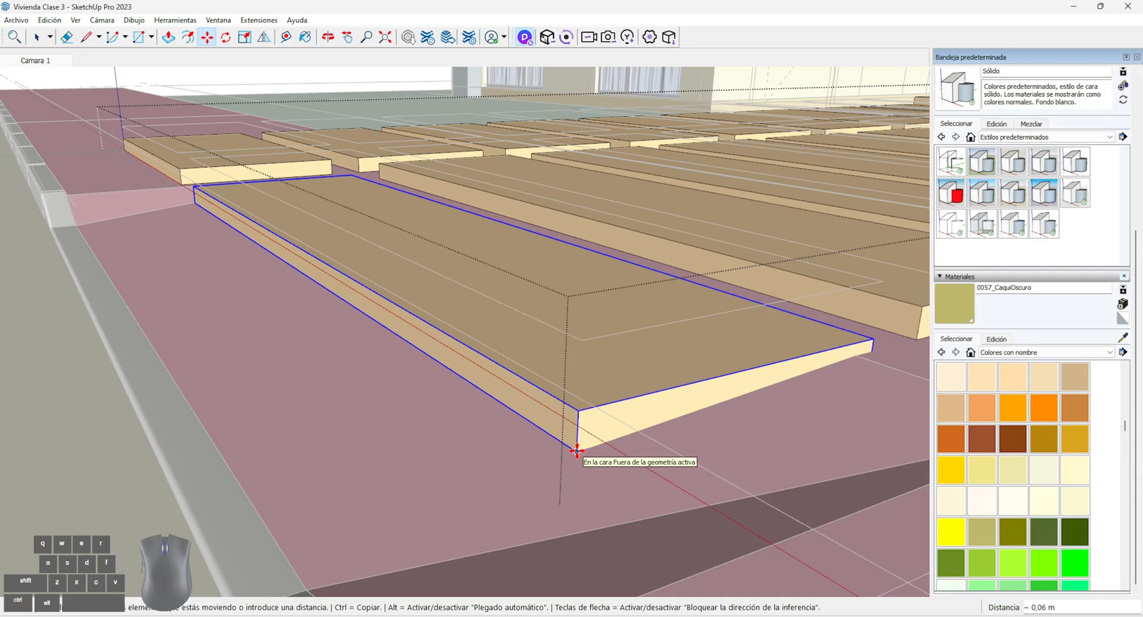
click(576, 450)
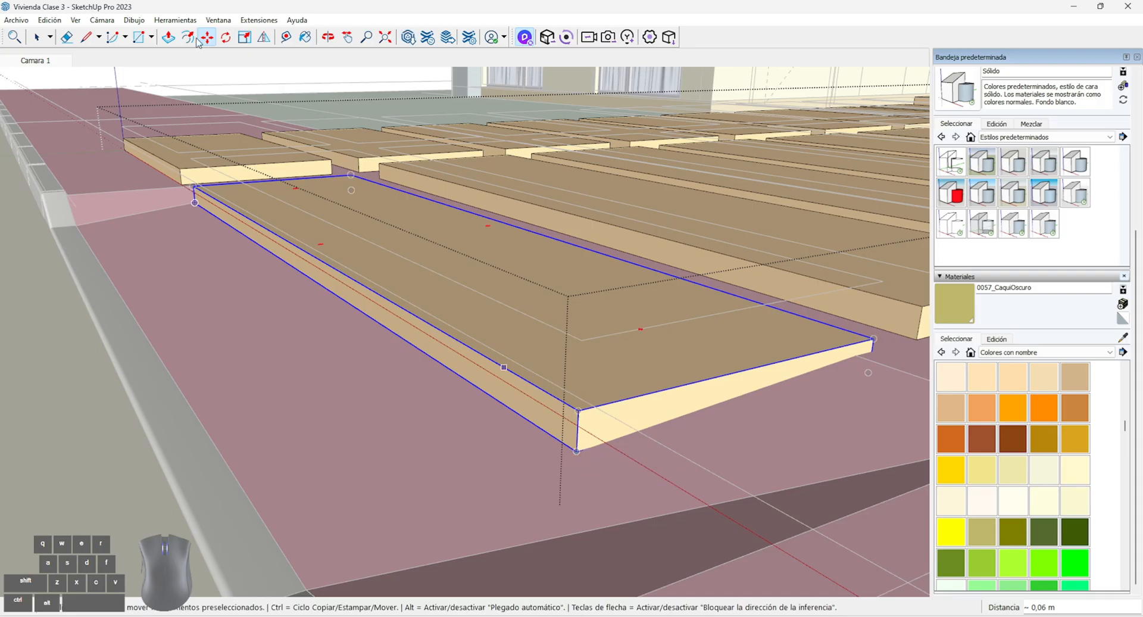
click(225, 37)
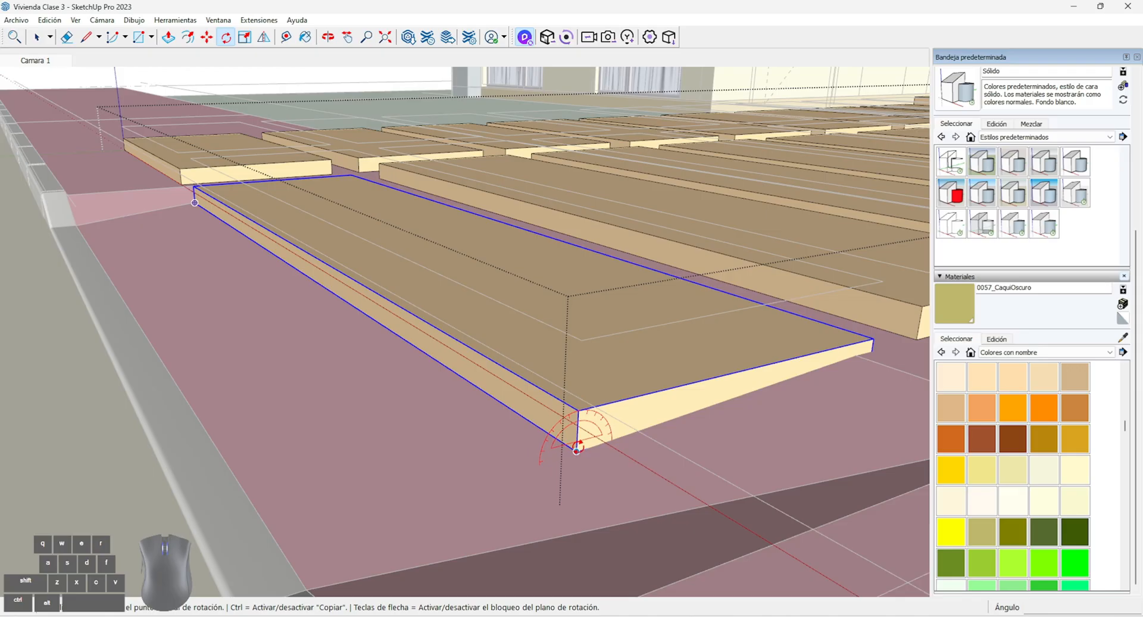
click(576, 451)
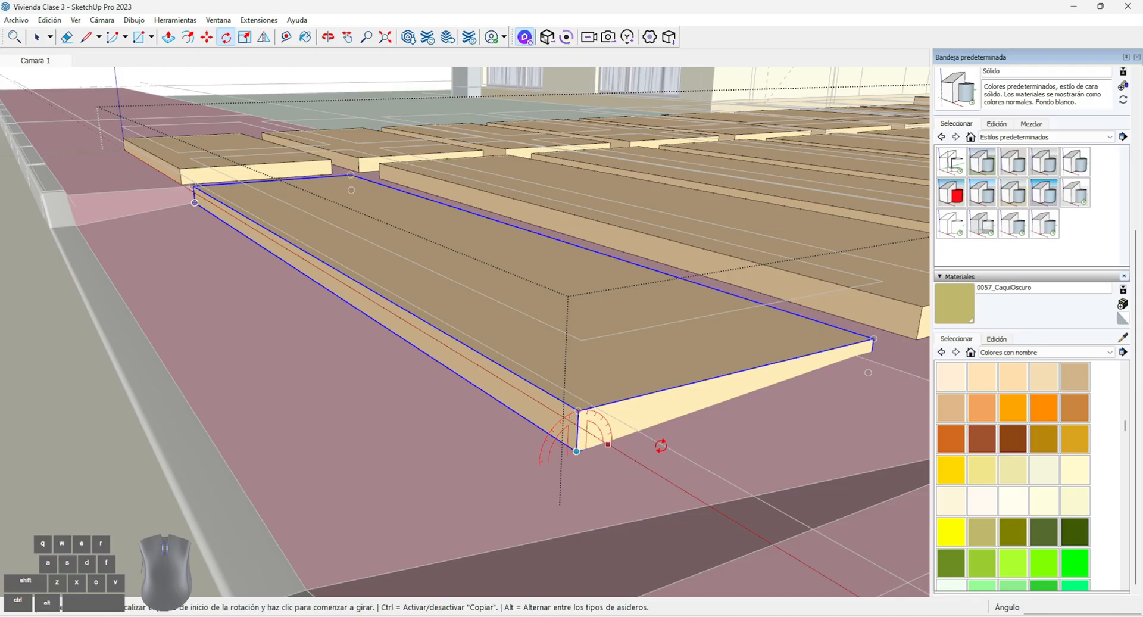
click(869, 372)
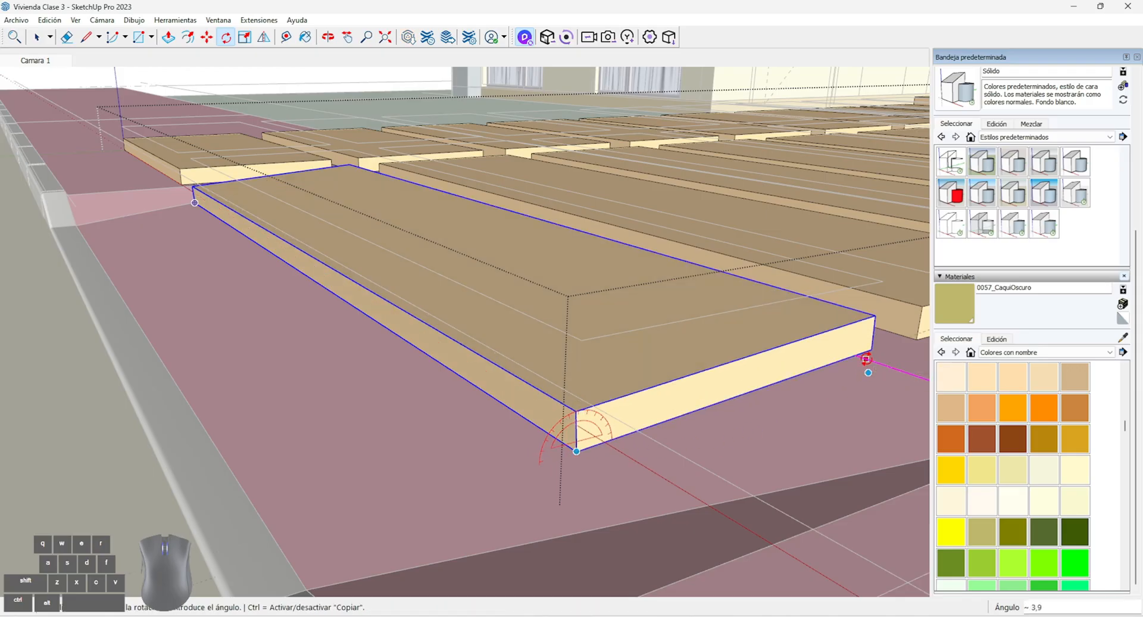
Scale the tilted street-side slab along the green axis by a factor of about 0.93
click(244, 37)
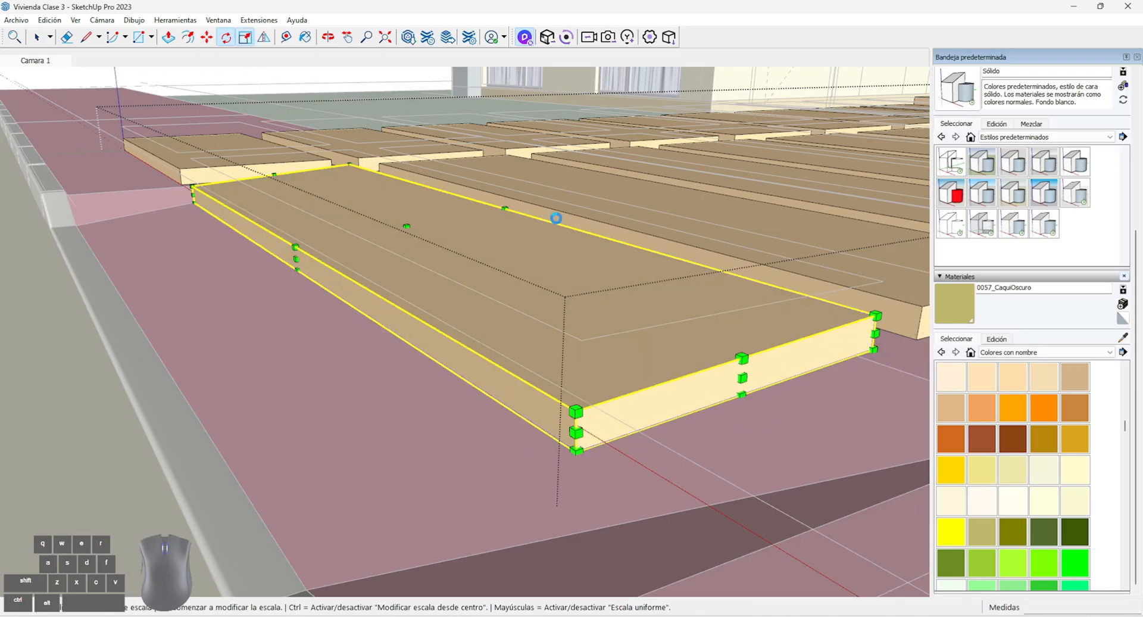
click(509, 219)
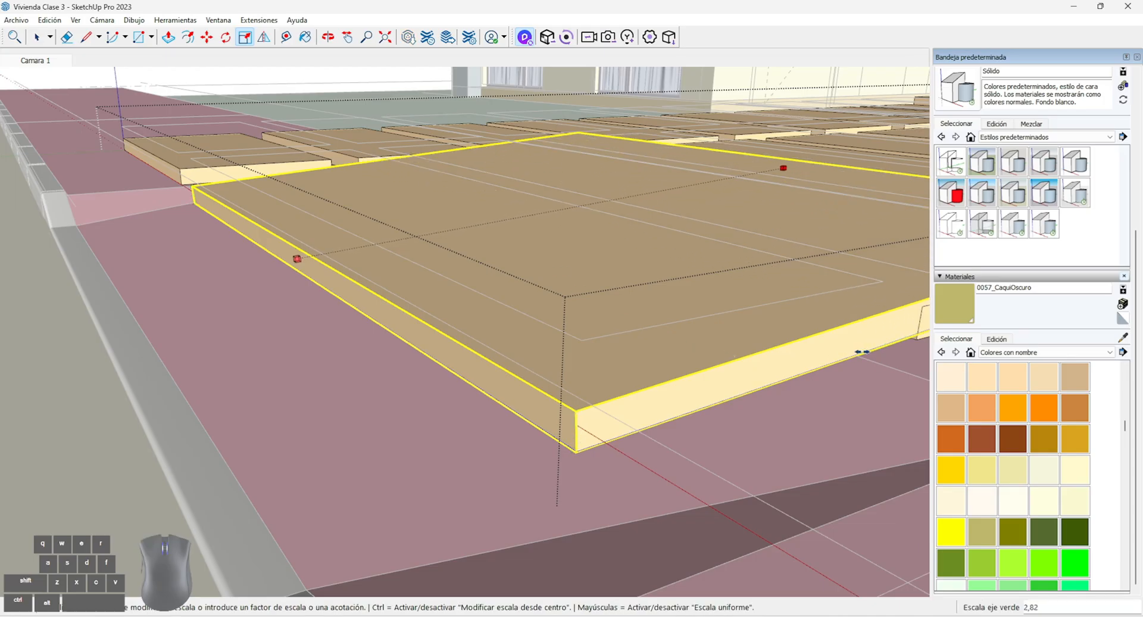
scroll(850, 352, down, 2)
scroll(704, 338, down, 2)
click(891, 382)
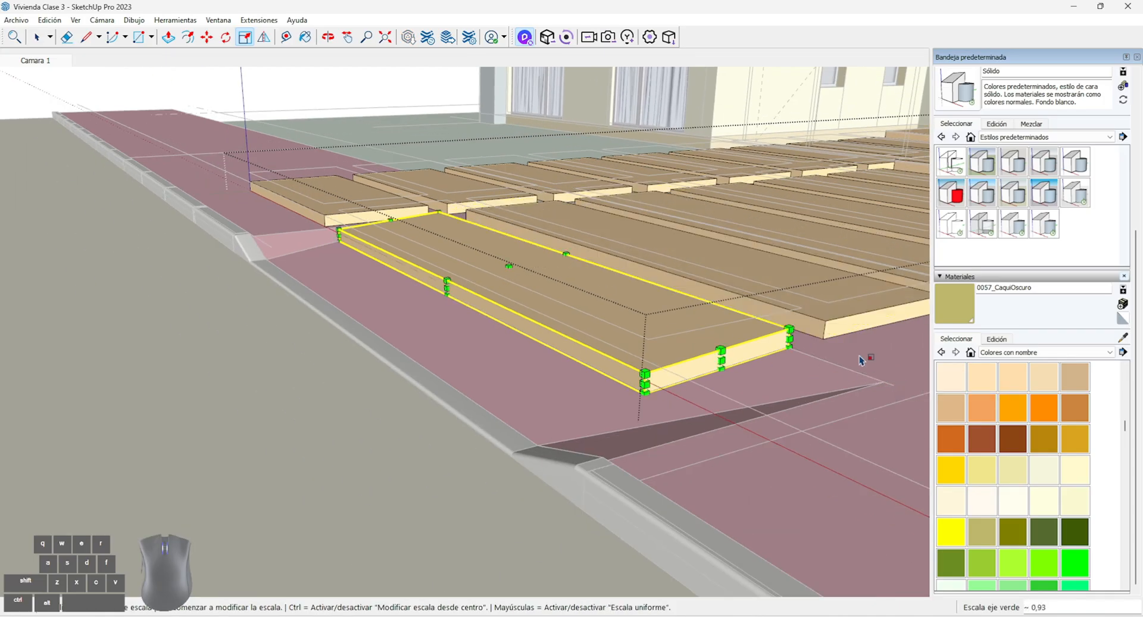
Select the driveway slab nearest the carport and scale it along the blue axis by about 1.39 to thicken it
scroll(863, 361, up, 4)
middle_drag(863, 360, 538, 296)
scroll(683, 383, up, 1)
middle_drag(441, 357, 12, 444)
click(37, 38)
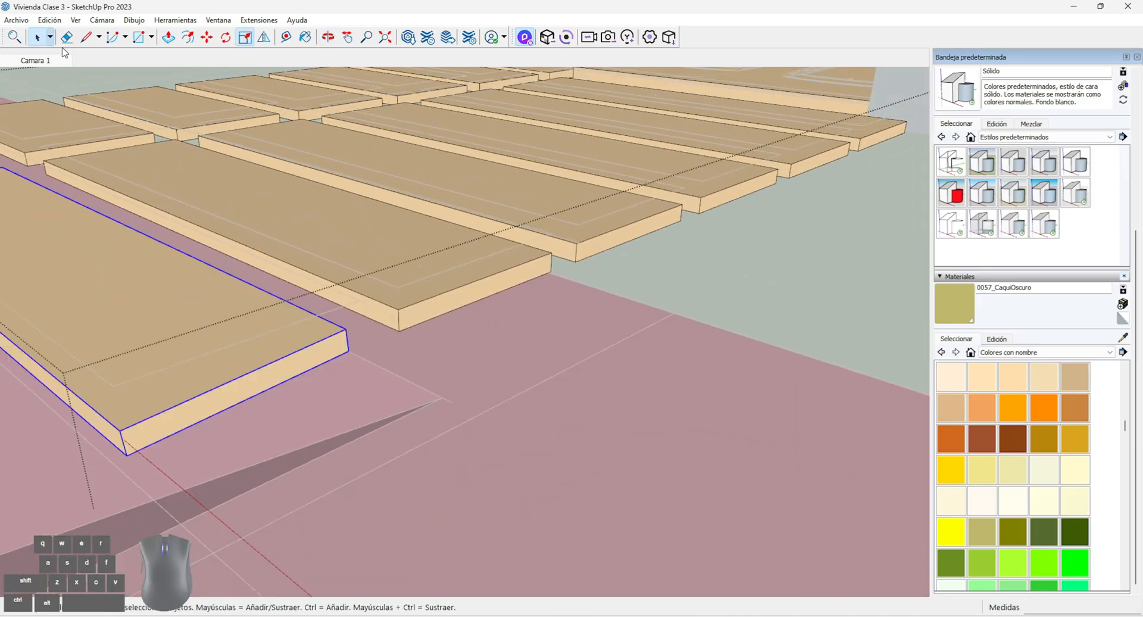
middle_drag(393, 179, 333, 268)
click(668, 263)
scroll(648, 290, up, 3)
scroll(648, 290, down, 3)
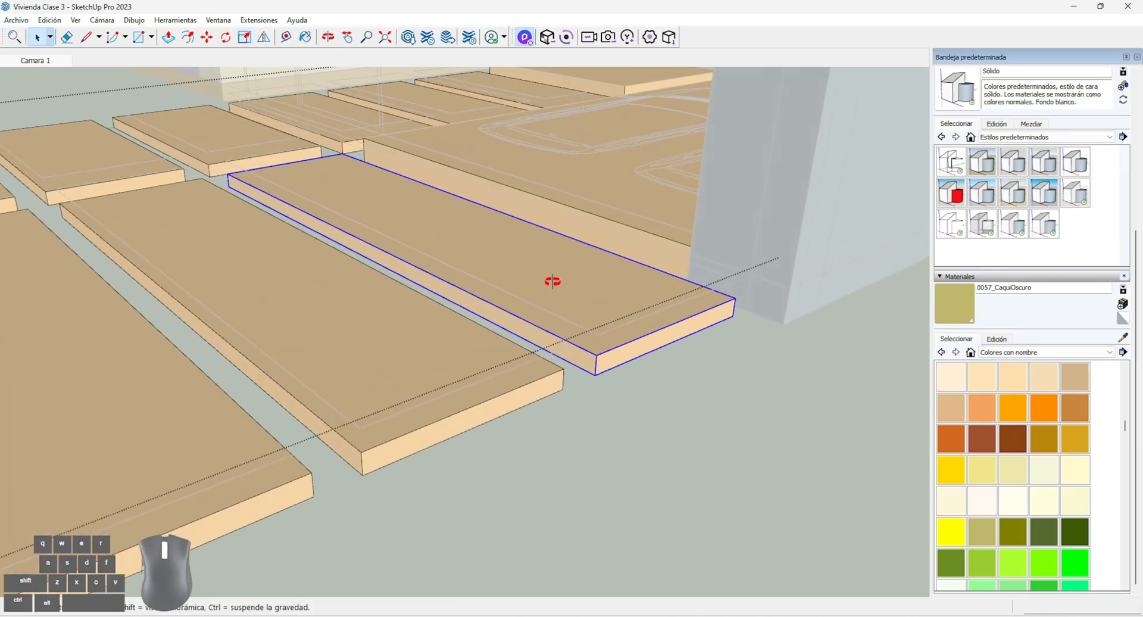
middle_drag(548, 281, 446, 189)
key(s)
scroll(539, 281, down, 2)
middle_drag(539, 282, 334, 197)
scroll(398, 205, up, 3)
click(485, 233)
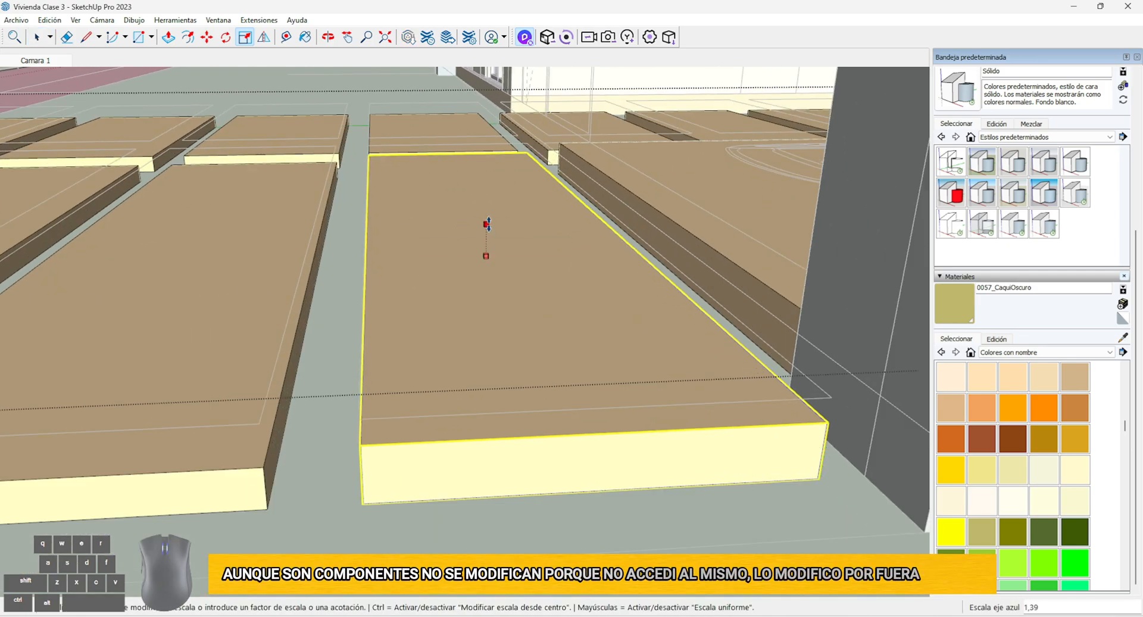
click(486, 224)
Scale the second wide driveway slab from the carport along the blue axis to thicken it
scroll(488, 225, down, 2)
middle_drag(691, 268, 625, 212)
middle_drag(659, 307, 607, 316)
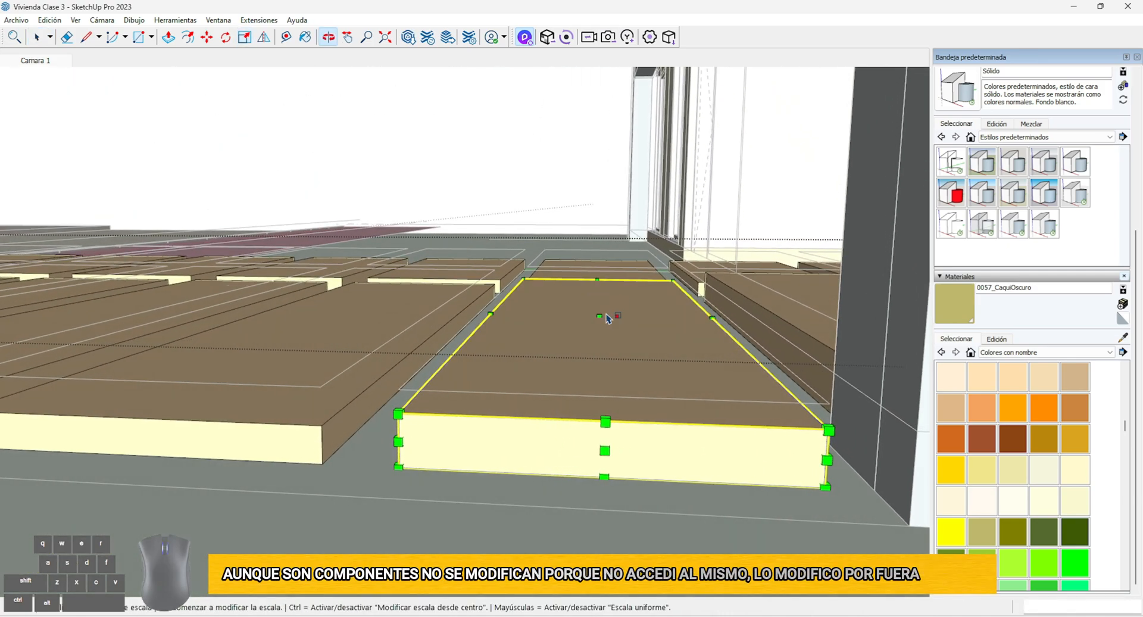
click(416, 323)
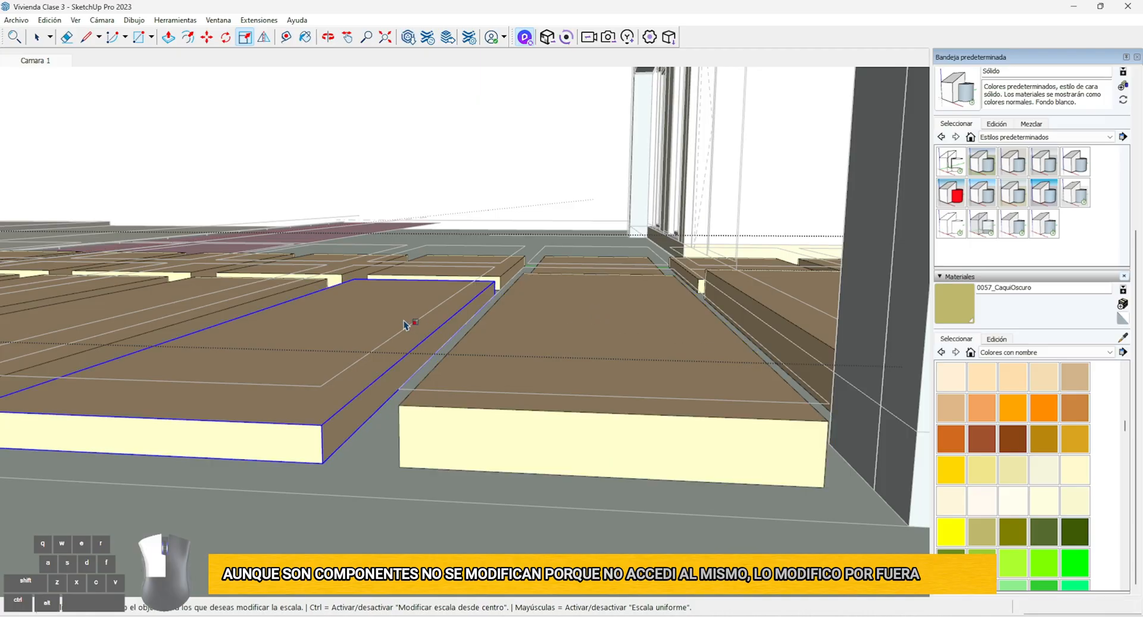
click(411, 324)
click(347, 322)
click(349, 317)
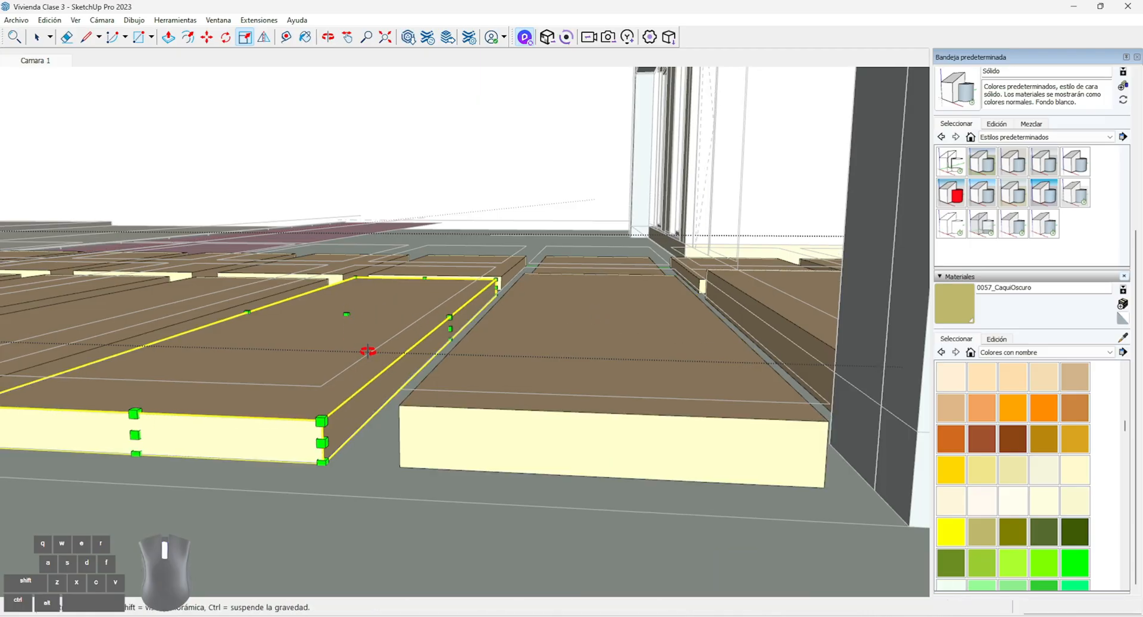
Scale the following wide driveway slab, third from the carport, along the blue axis to thicken it
shift+middle_drag(365, 351, 426, 338)
scroll(515, 341, up, 3)
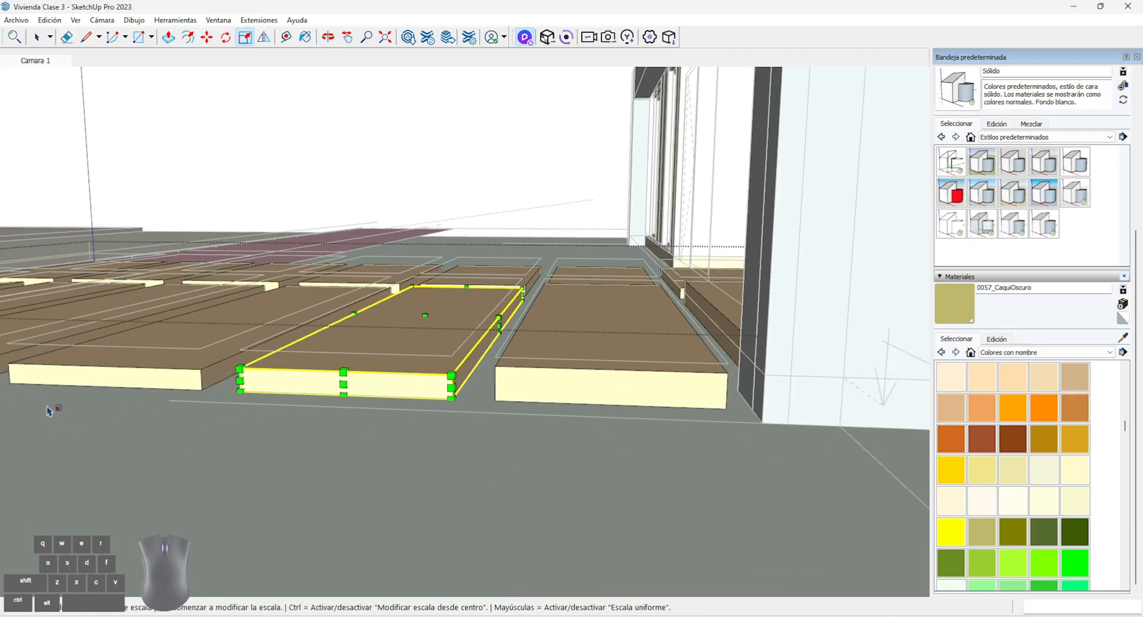
scroll(123, 401, up, 6)
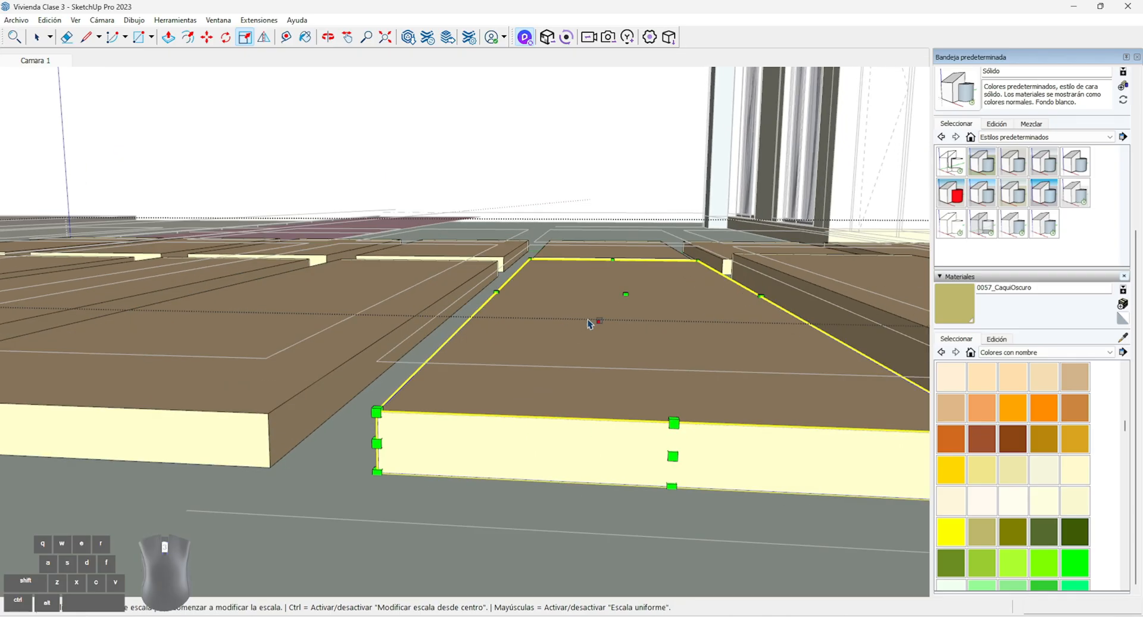
click(625, 298)
key(Escape)
scroll(626, 294, down, 2)
middle_drag(627, 294, 652, 289)
key(Escape)
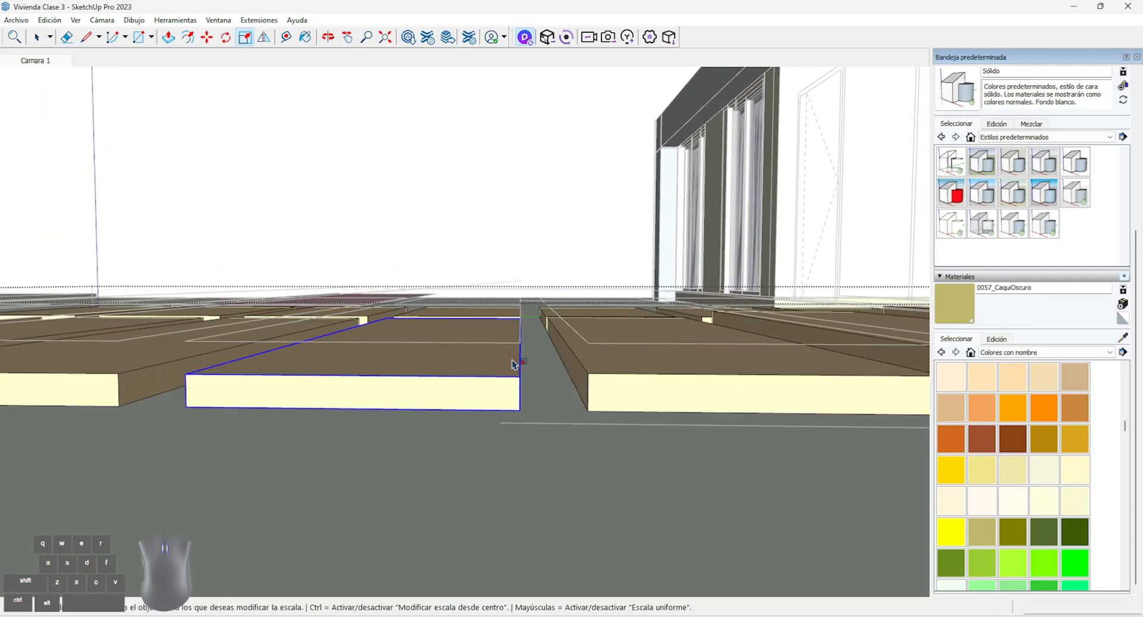
Scale two more wide driveway slabs along the blue axis, the last one by a factor of about 1.23
click(480, 361)
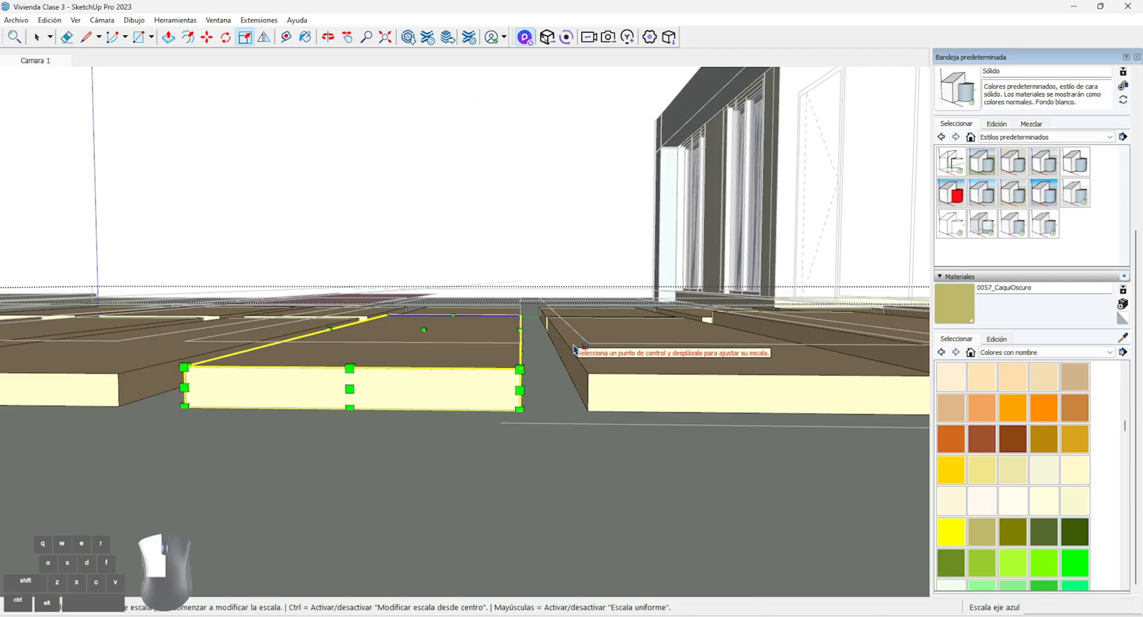
key(Escape)
click(653, 332)
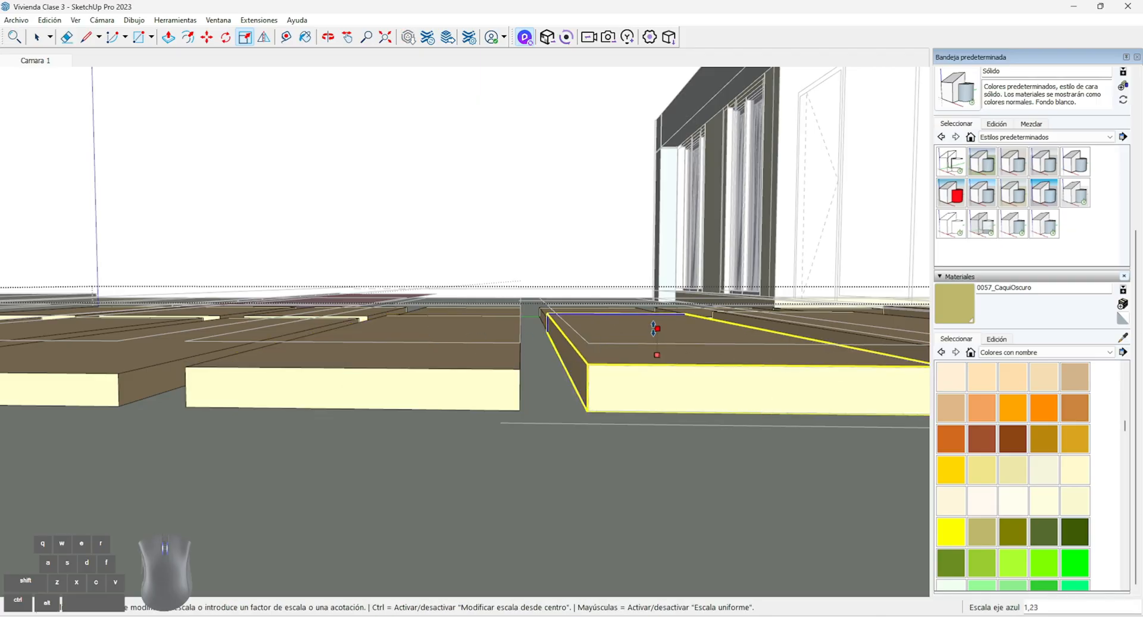
Thicken the narrow path slab second from the house entrance by scaling it along the blue axis
middle_drag(490, 351, 381, 380)
scroll(559, 280, up, 3)
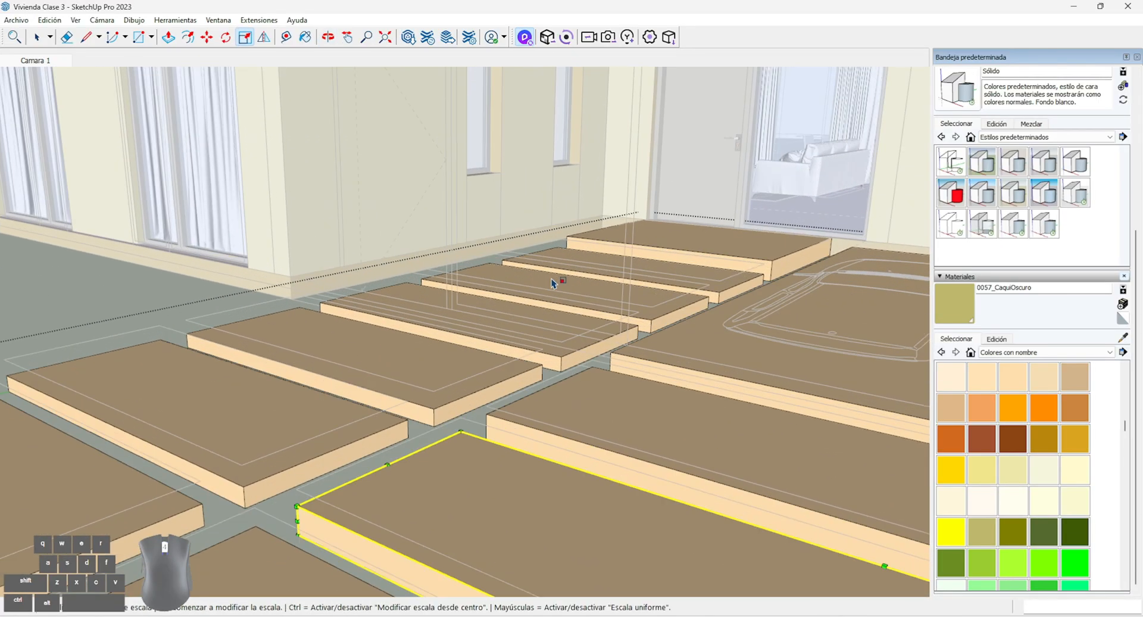
key(Escape)
scroll(705, 274, up, 2)
click(708, 274)
click(619, 259)
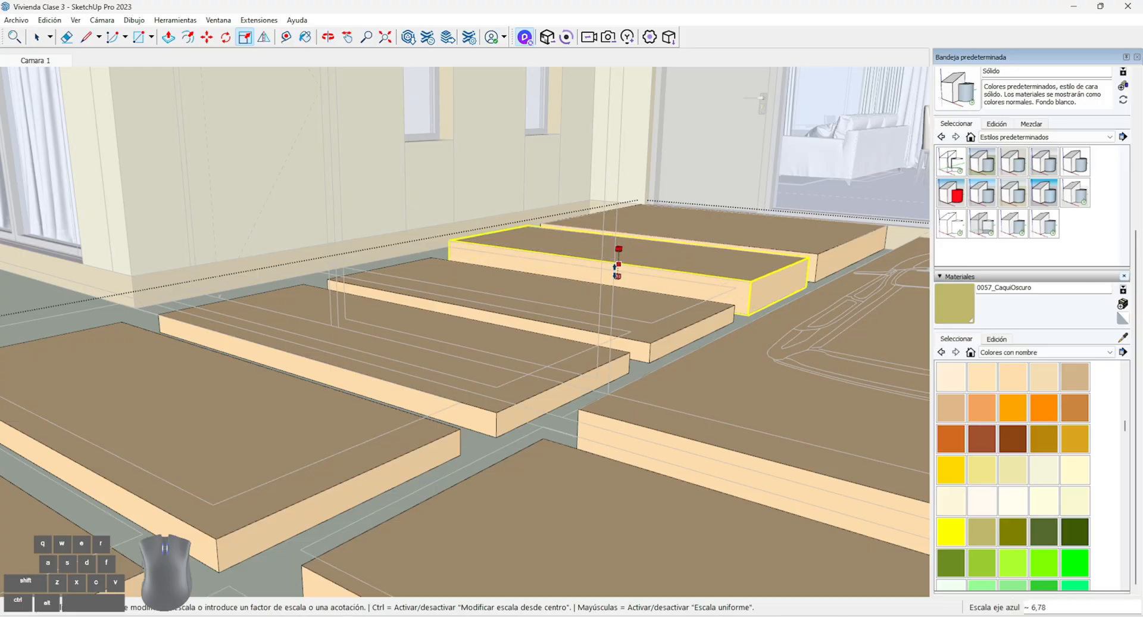
scroll(494, 356, down, 3)
click(488, 423)
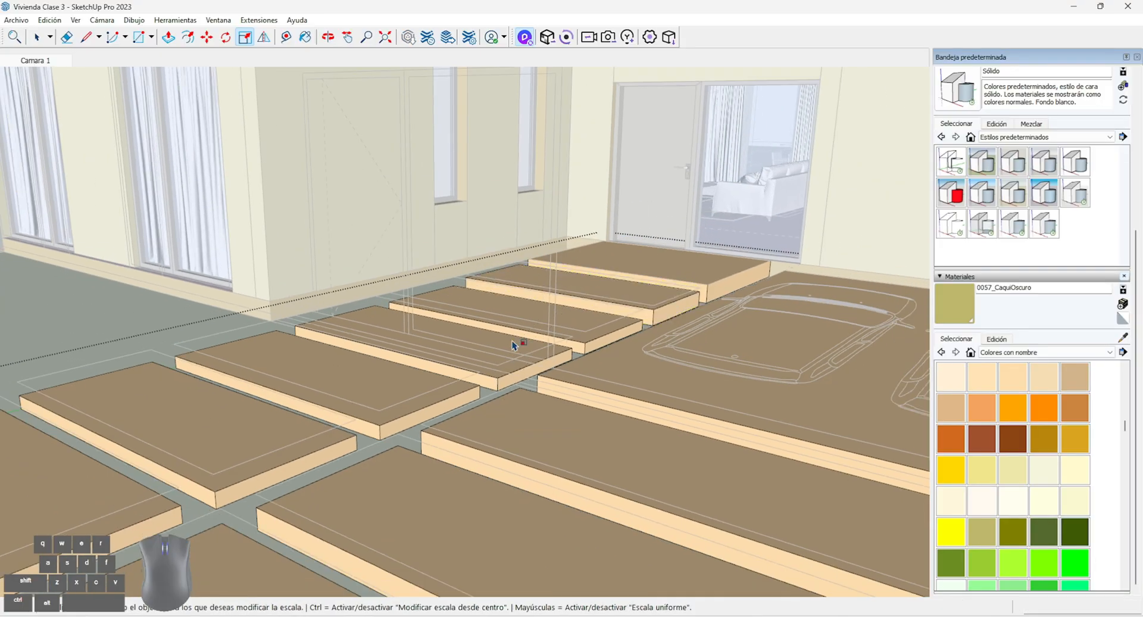
Scale the third and fourth narrow path slabs from the entrance along the blue axis to thicken them
click(536, 315)
click(511, 308)
click(387, 463)
click(426, 340)
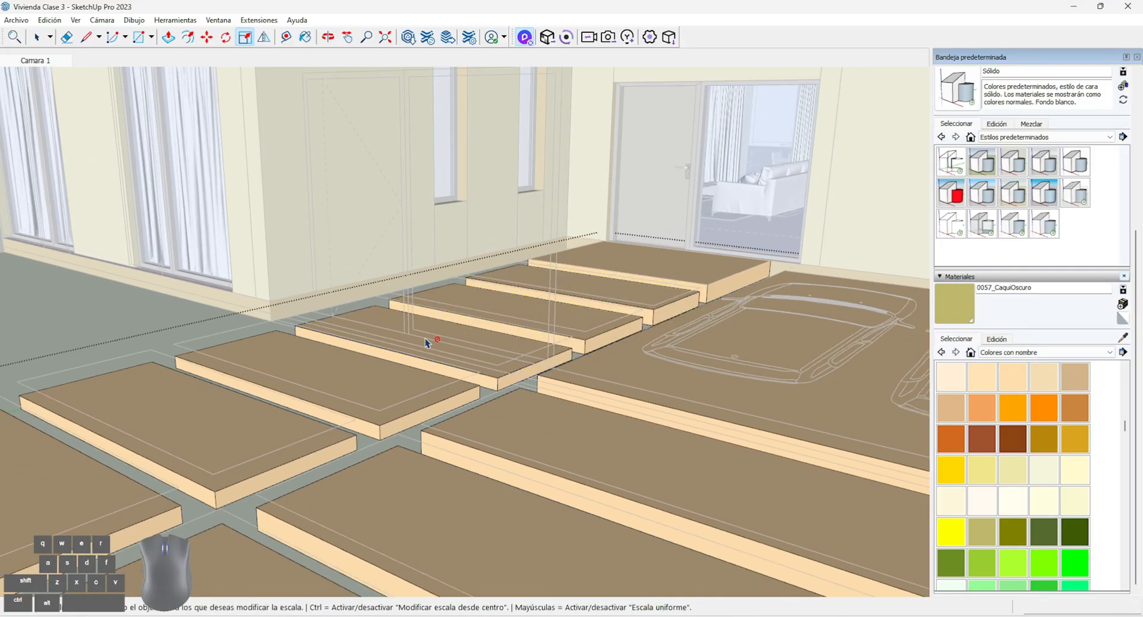
click(394, 352)
click(424, 332)
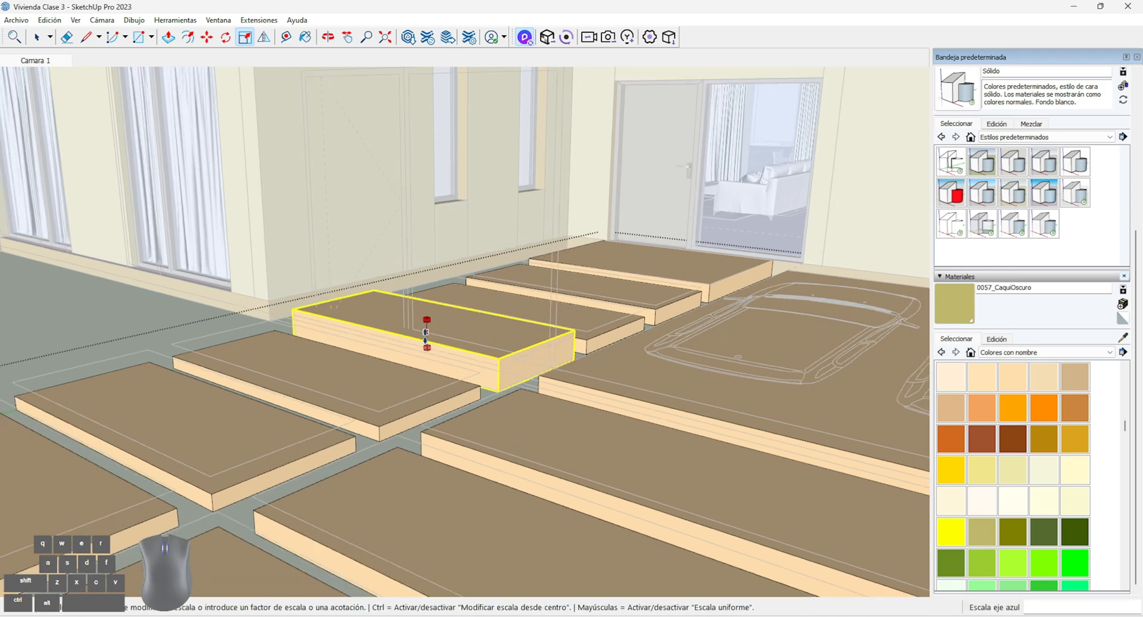
Thicken the fifth narrow path slab from the entrance along the blue axis and leave the driveway slab group
scroll(411, 410, down, 2)
click(404, 461)
click(370, 384)
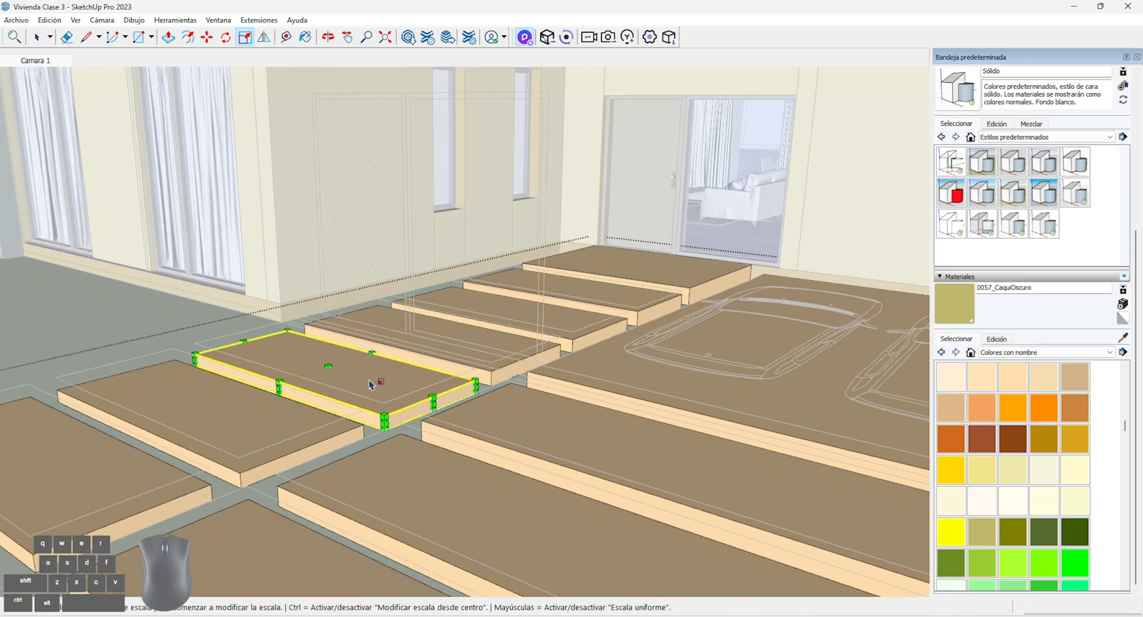
click(329, 365)
scroll(329, 368, down, 2)
click(266, 476)
click(37, 38)
click(435, 236)
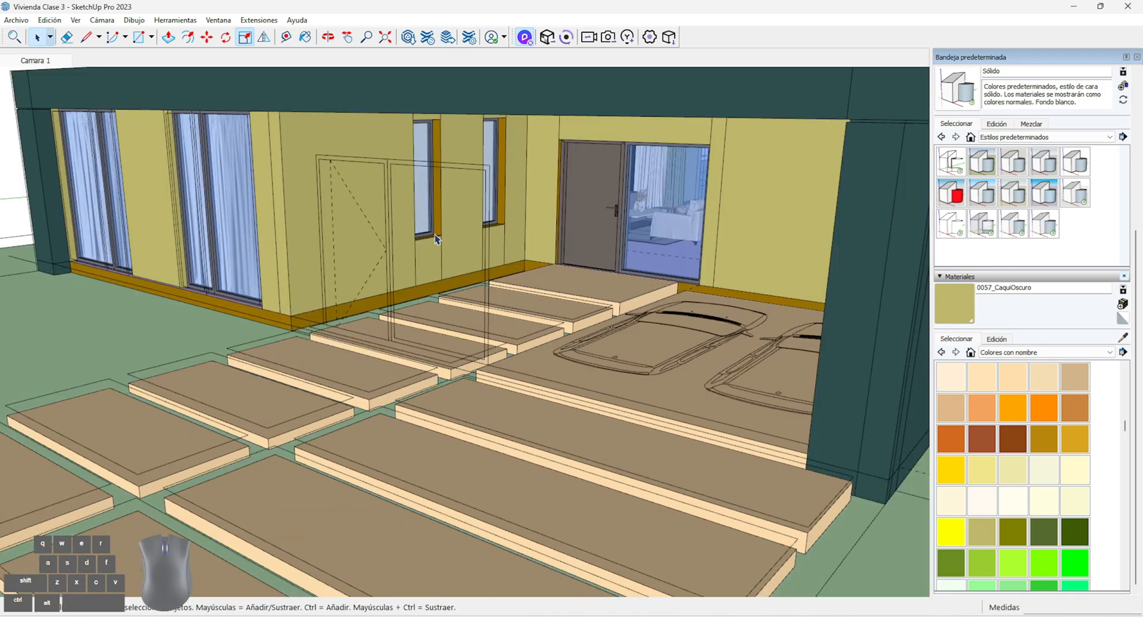
scroll(437, 239, down, 5)
middle_drag(440, 243, 622, 276)
middle_drag(711, 352, 703, 396)
middle_drag(473, 262, 511, 417)
key(r)
click(170, 261)
middle_drag(810, 291, 733, 404)
scroll(731, 416, up, 4)
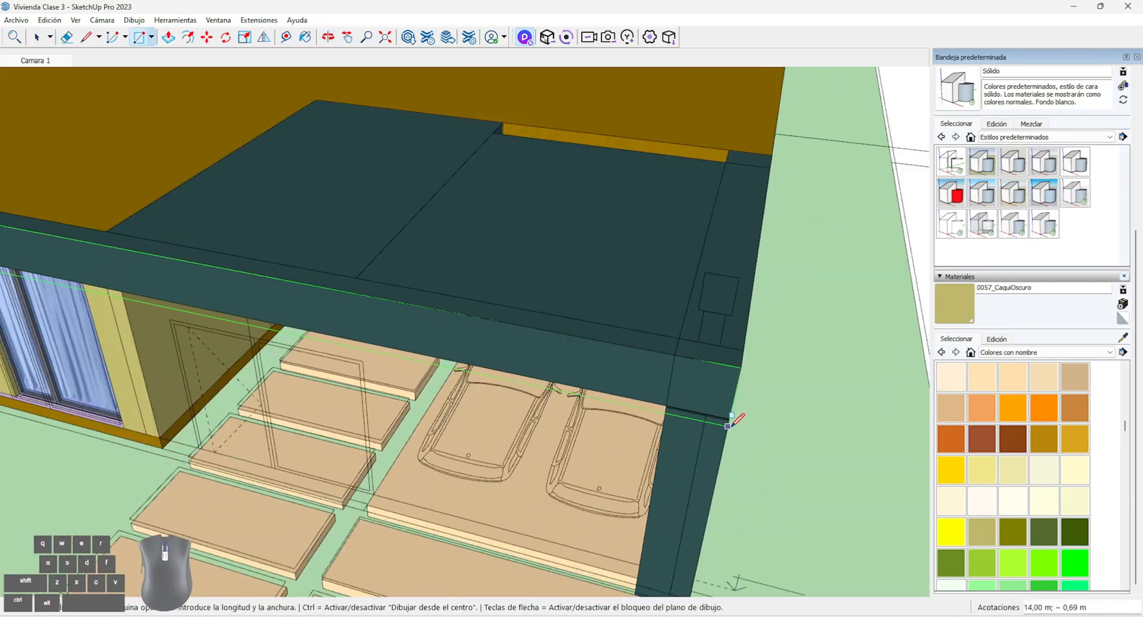
scroll(728, 426, down, 3)
click(38, 37)
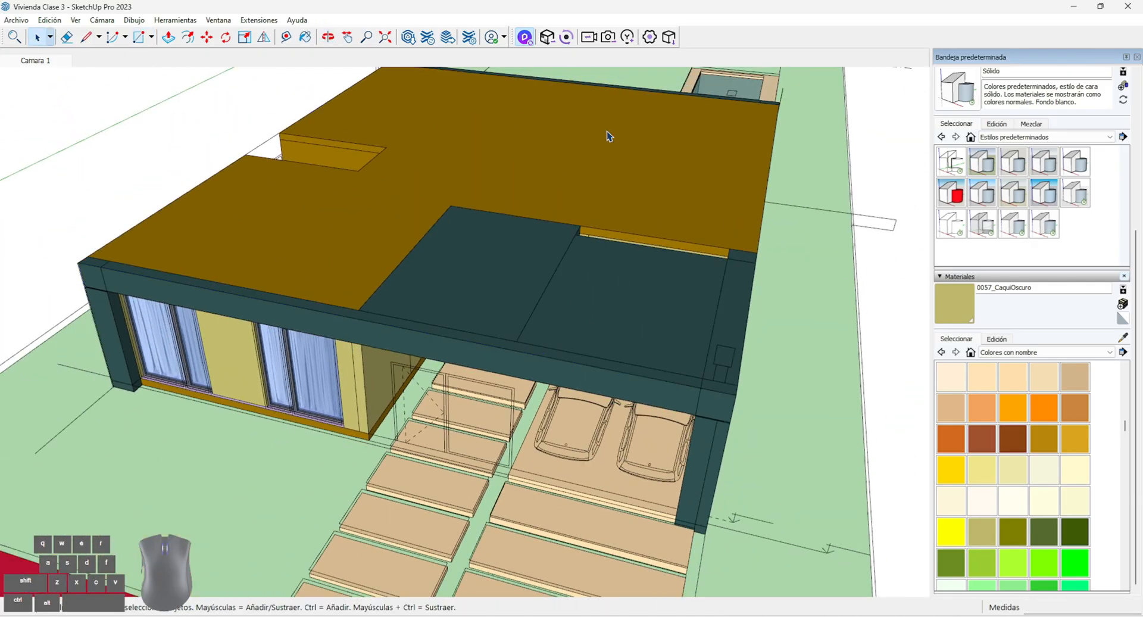
scroll(607, 137, down, 3)
mouse_move(605, 140)
middle_down()
mouse_move(592, 186)
mouse_move(631, 224)
middle_up()
scroll(624, 218, up, 3)
Trace the roof outline with lines from the front corner opposite the carport to the side patio notch
click(87, 37)
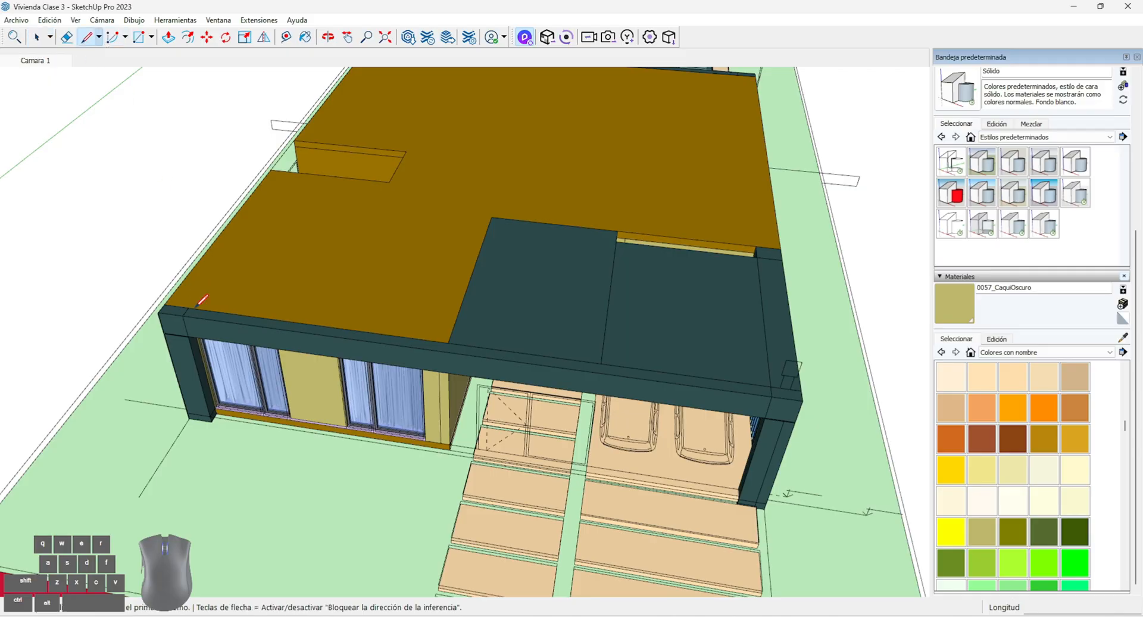
scroll(197, 304, up, 1)
click(172, 293)
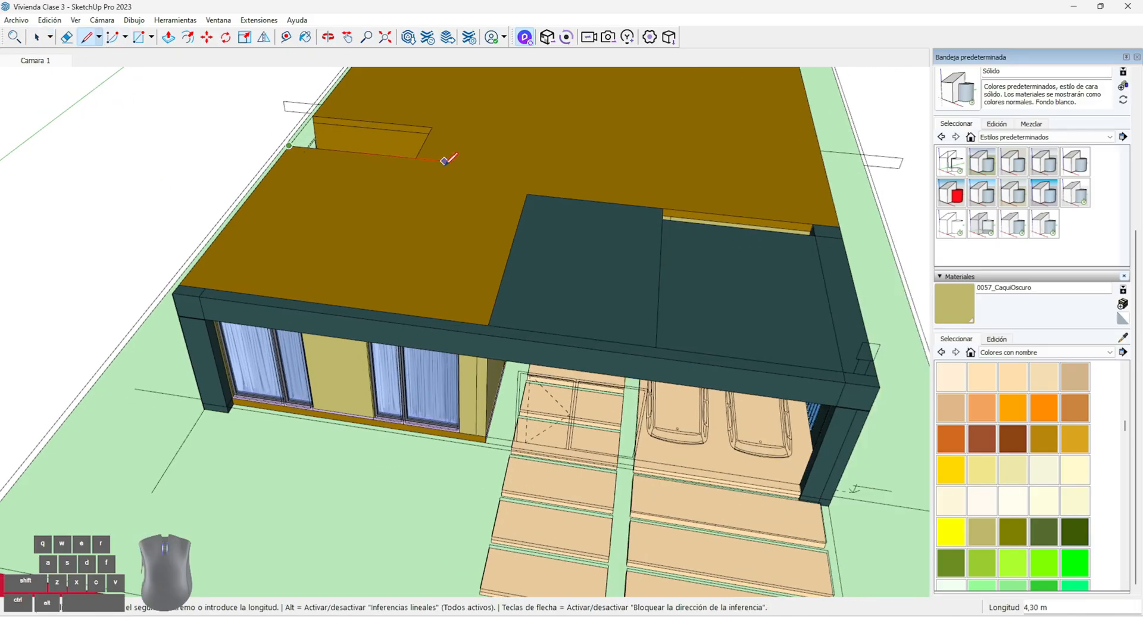
key(ctrl+z)
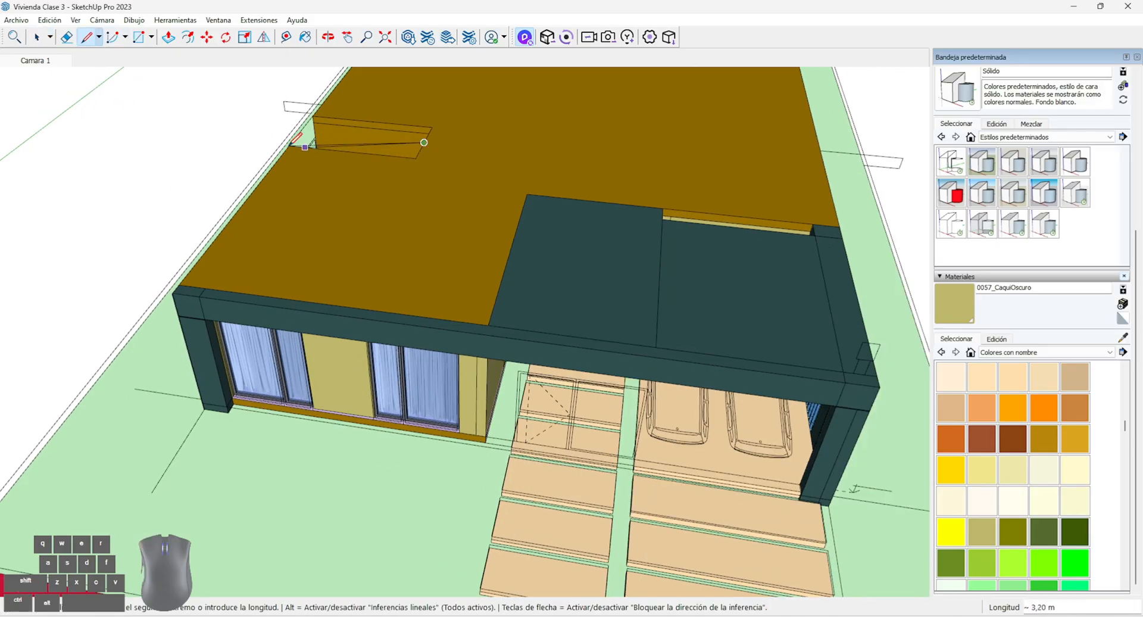
middle_drag(417, 156, 302, 206)
click(178, 312)
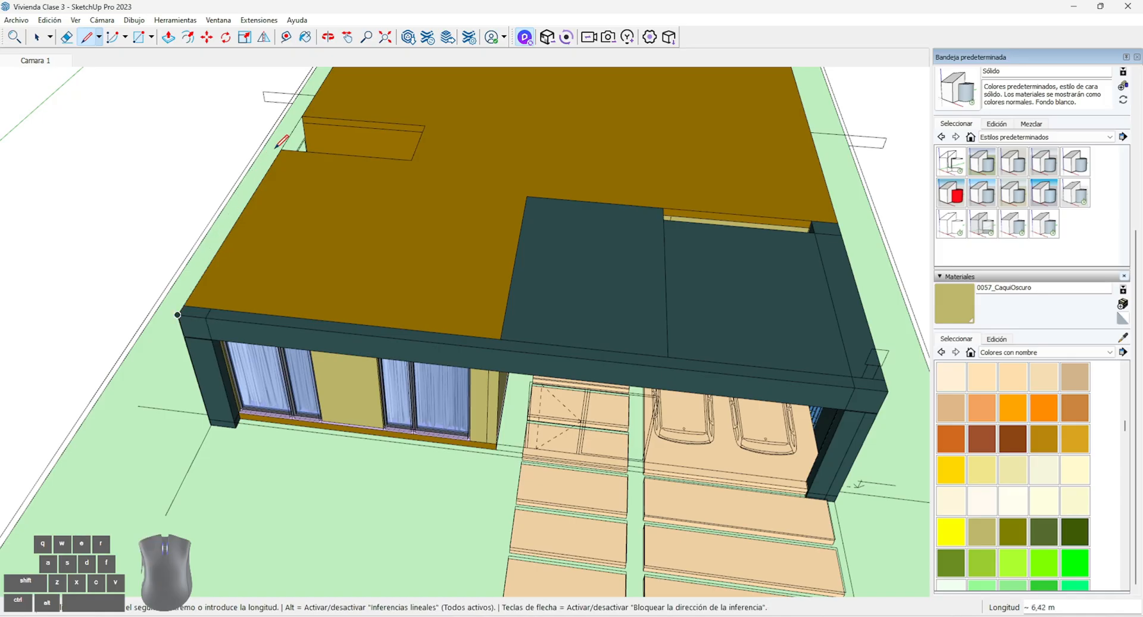
click(281, 149)
click(411, 159)
Continue tracing the roof outline along the rear, carport-side and front edges back to the starting corner
scroll(357, 247, down, 5)
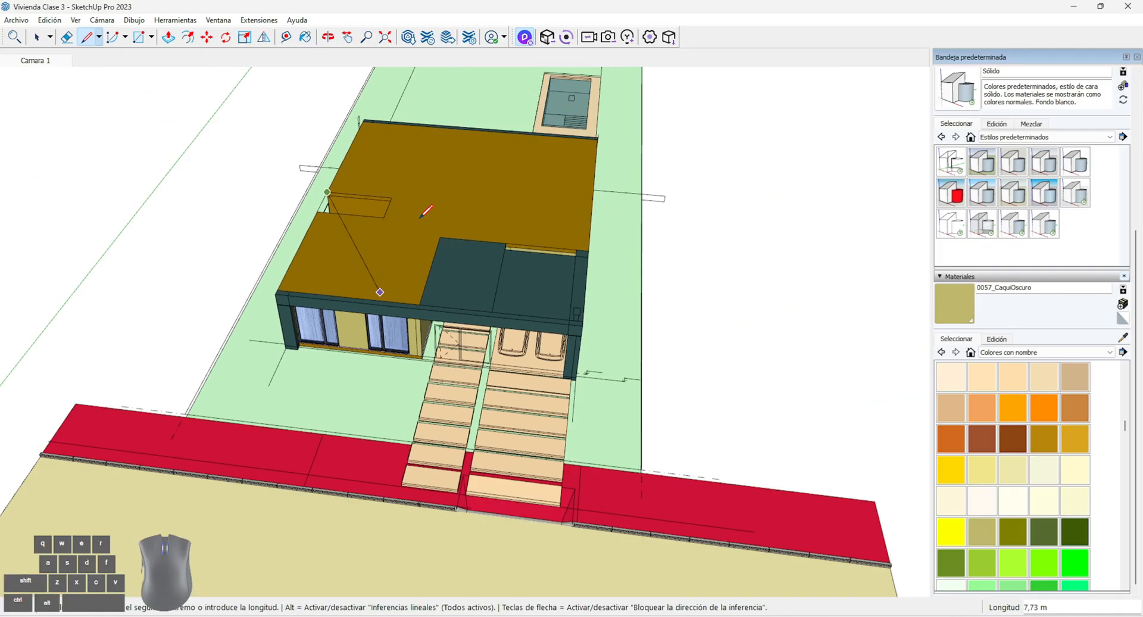
scroll(387, 154, up, 5)
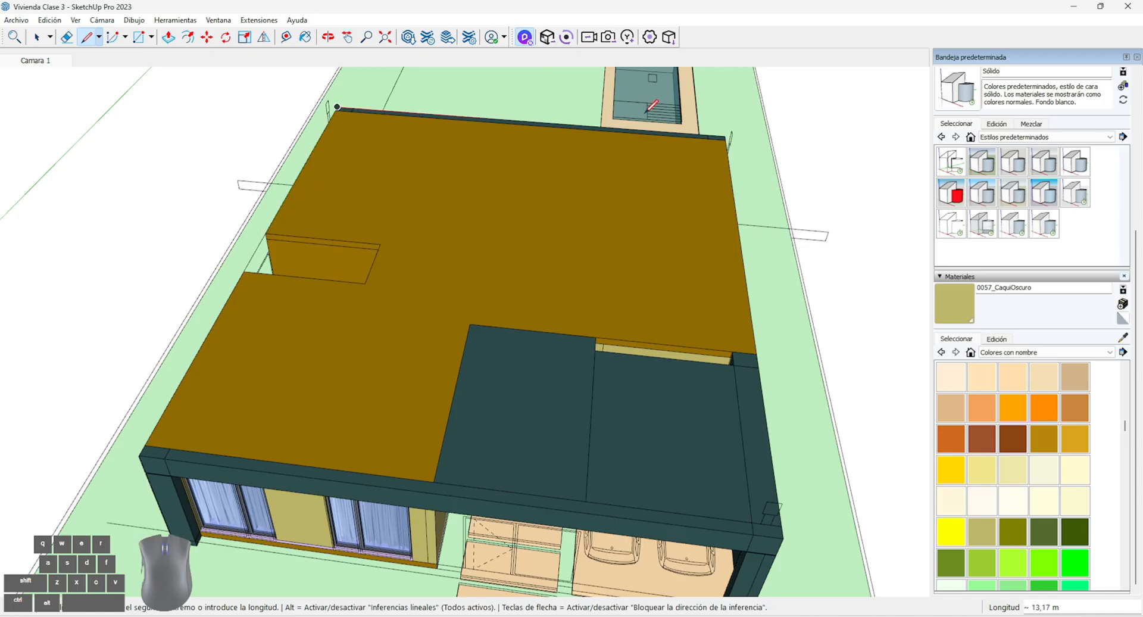
scroll(735, 139, up, 5)
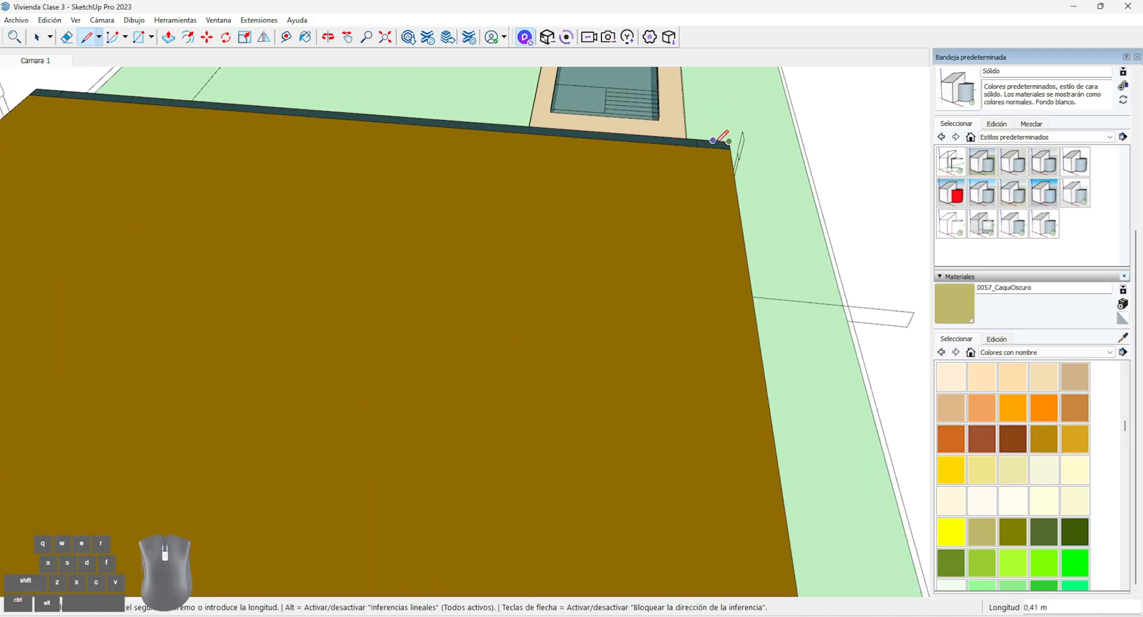
scroll(732, 141, down, 6)
scroll(762, 411, up, 3)
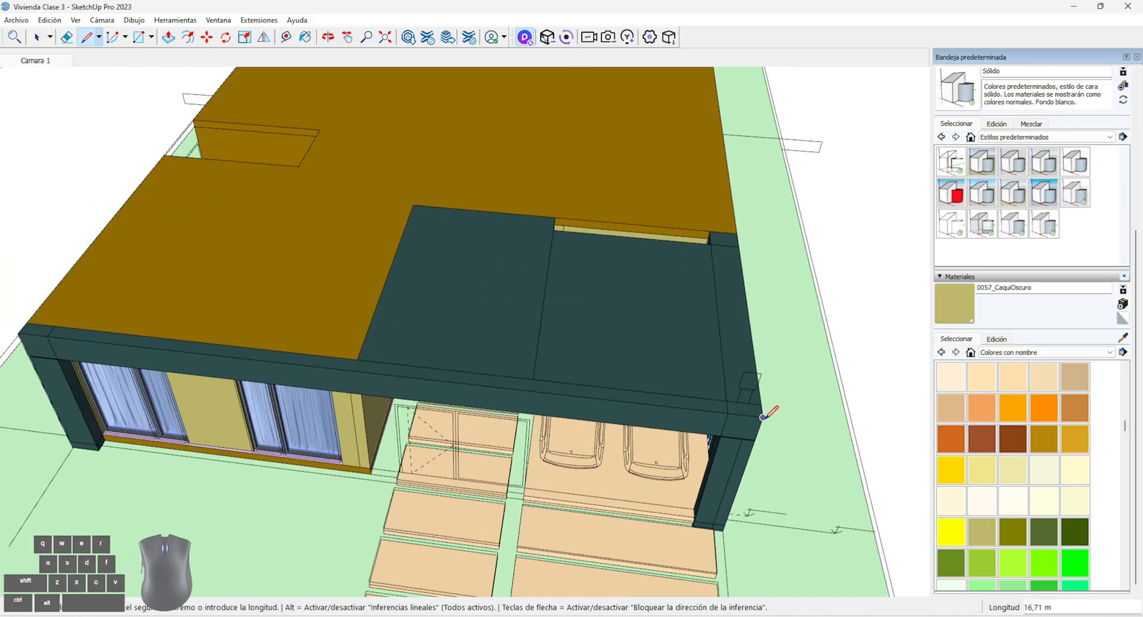
scroll(764, 416, down, 1)
click(76, 340)
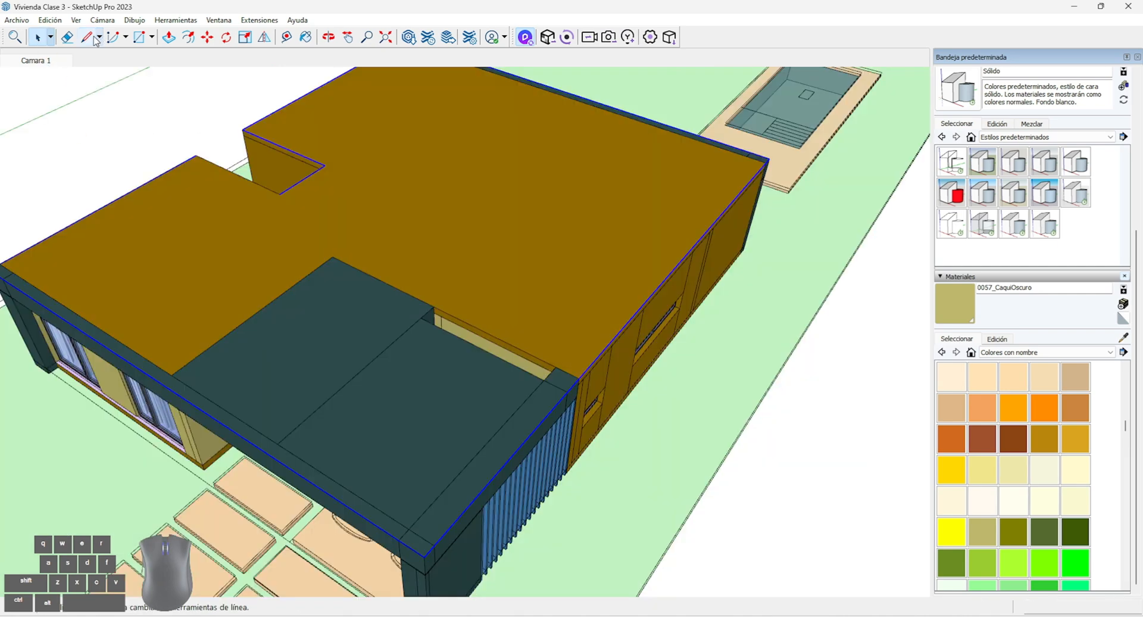
Close the roof outline with a 3.52 m line along the front edge of the side patio notch
click(87, 37)
middle_drag(133, 258, 197, 253)
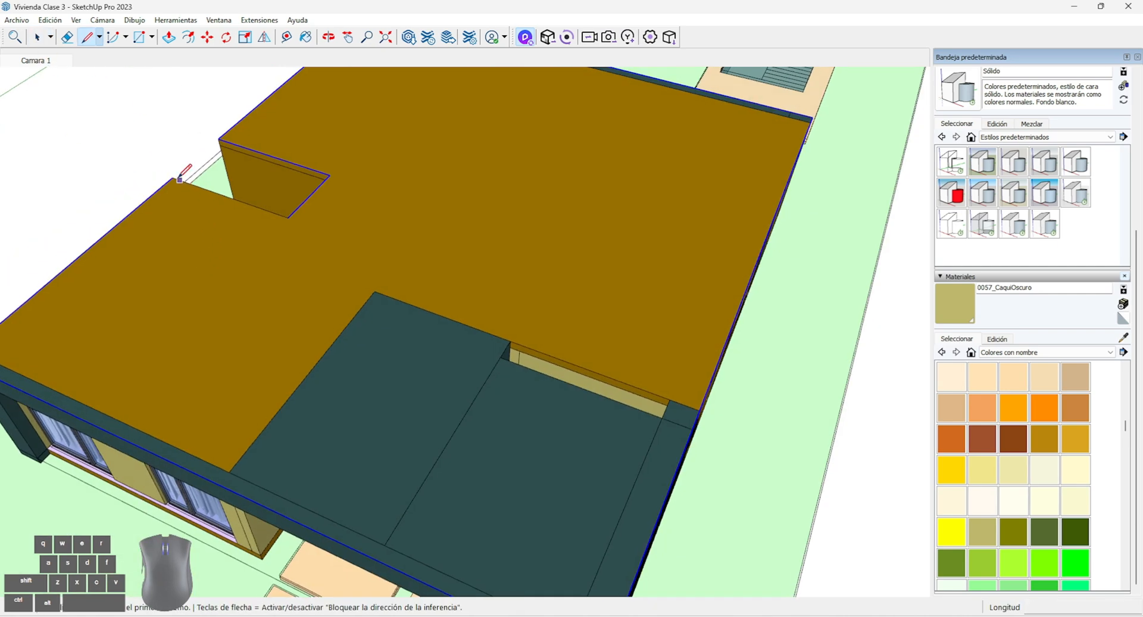
click(172, 178)
click(288, 216)
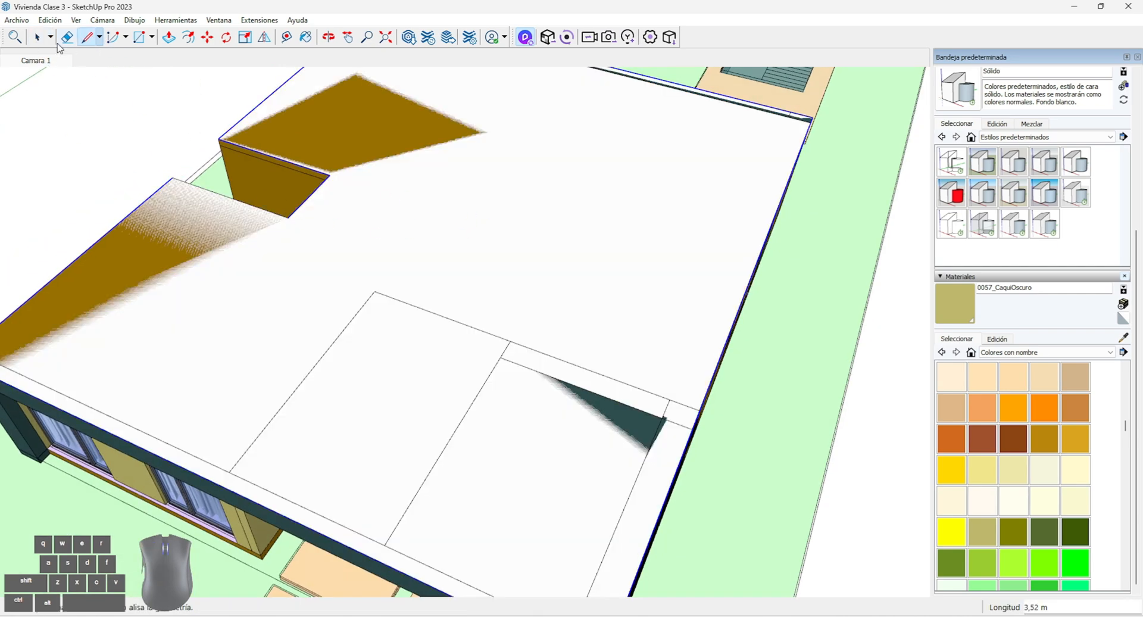
Group the new roof face together with its edges and open the group for editing
key(space)
scroll(457, 241, down, 3)
scroll(642, 306, up, 3)
click(589, 306)
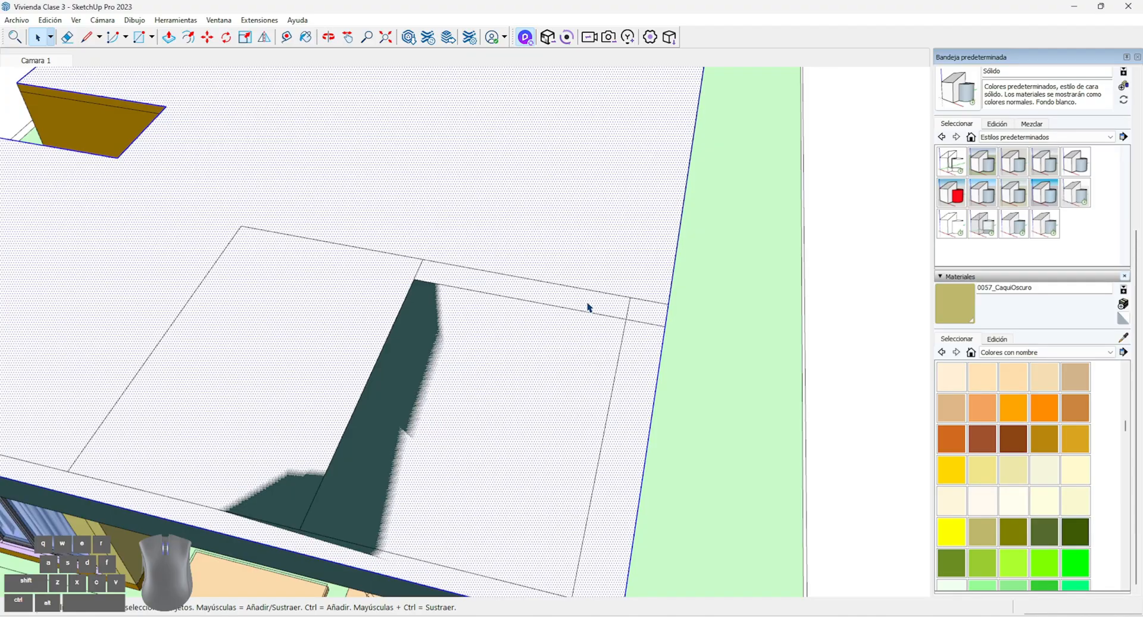
right_click(586, 302)
click(641, 408)
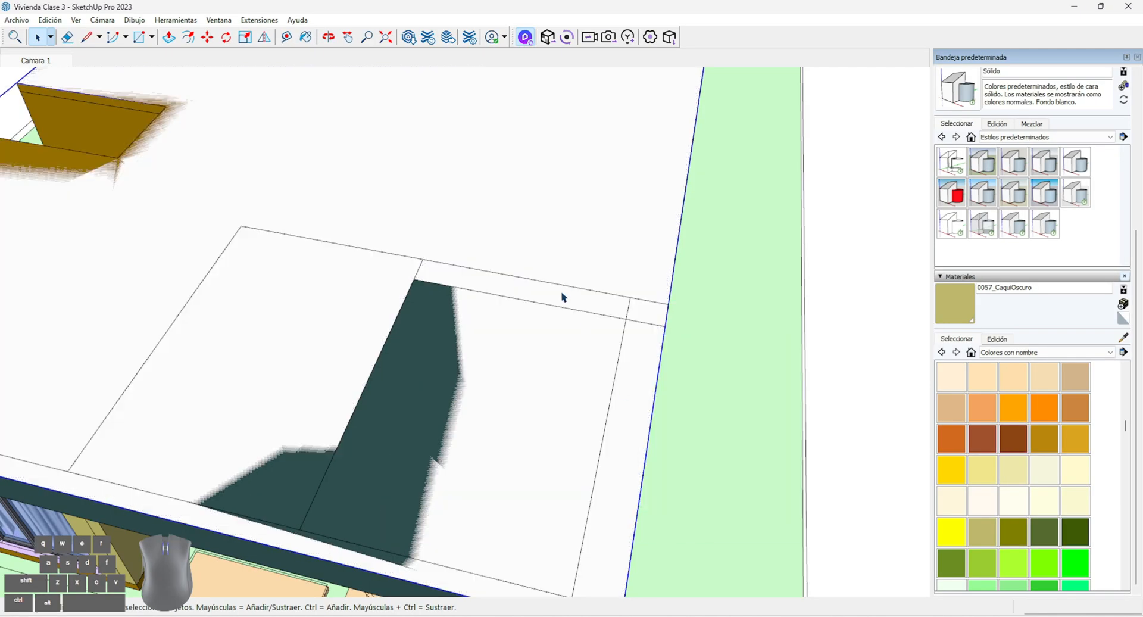
double_click(562, 297)
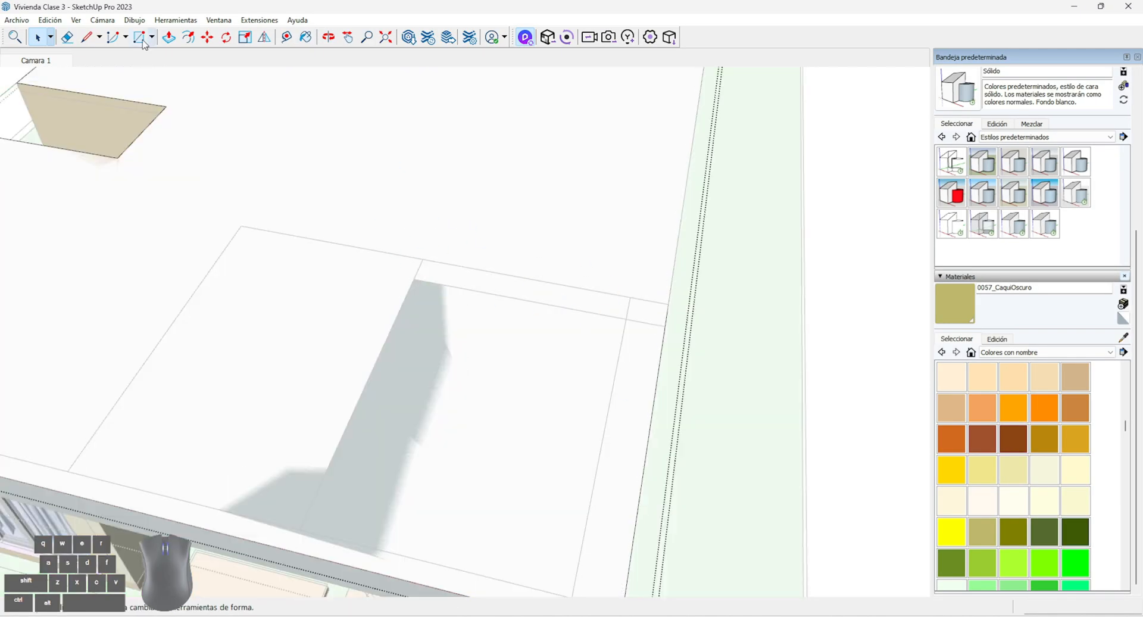
Draw a rectangle of about 3.45 by 0.50 m over the narrow carport roof opening and delete its face
key(r)
click(414, 279)
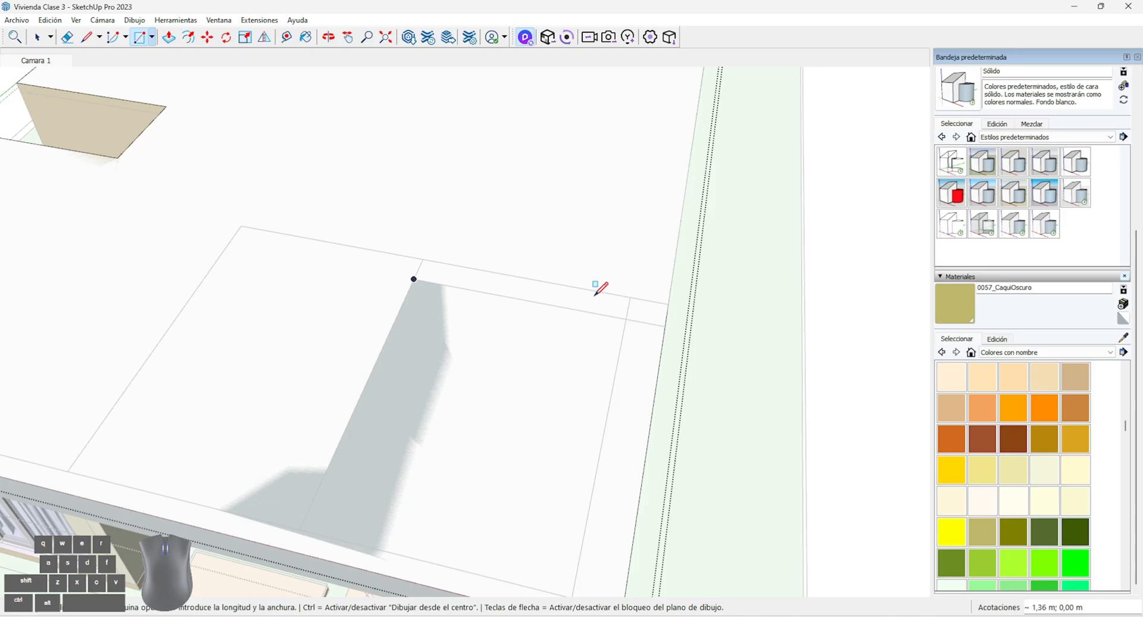
click(630, 297)
click(37, 37)
click(507, 293)
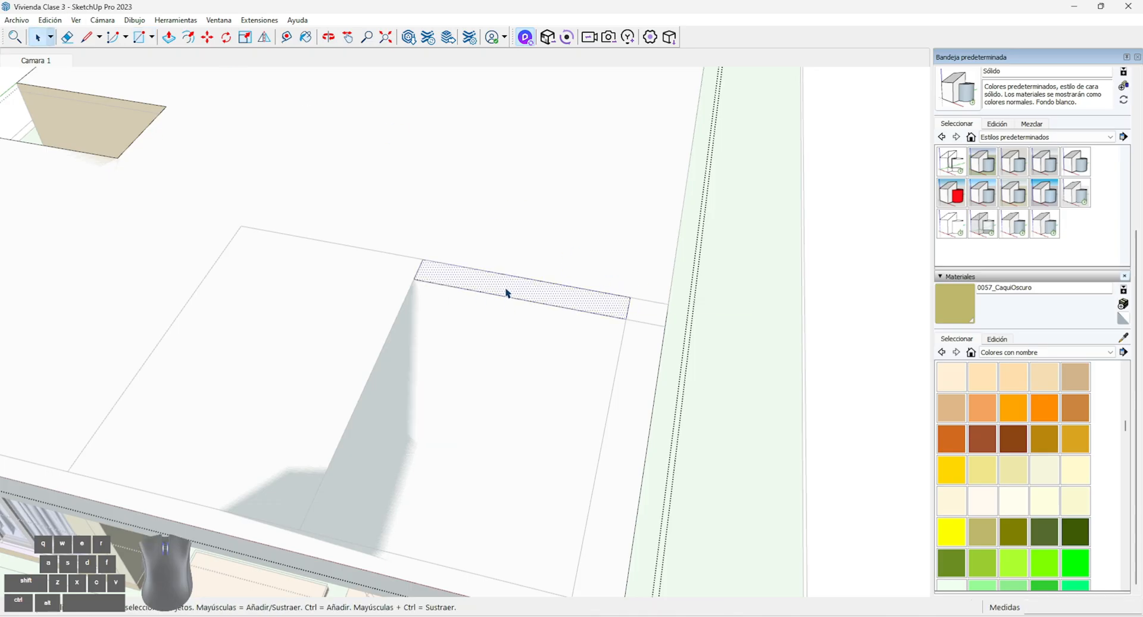
key(Delete)
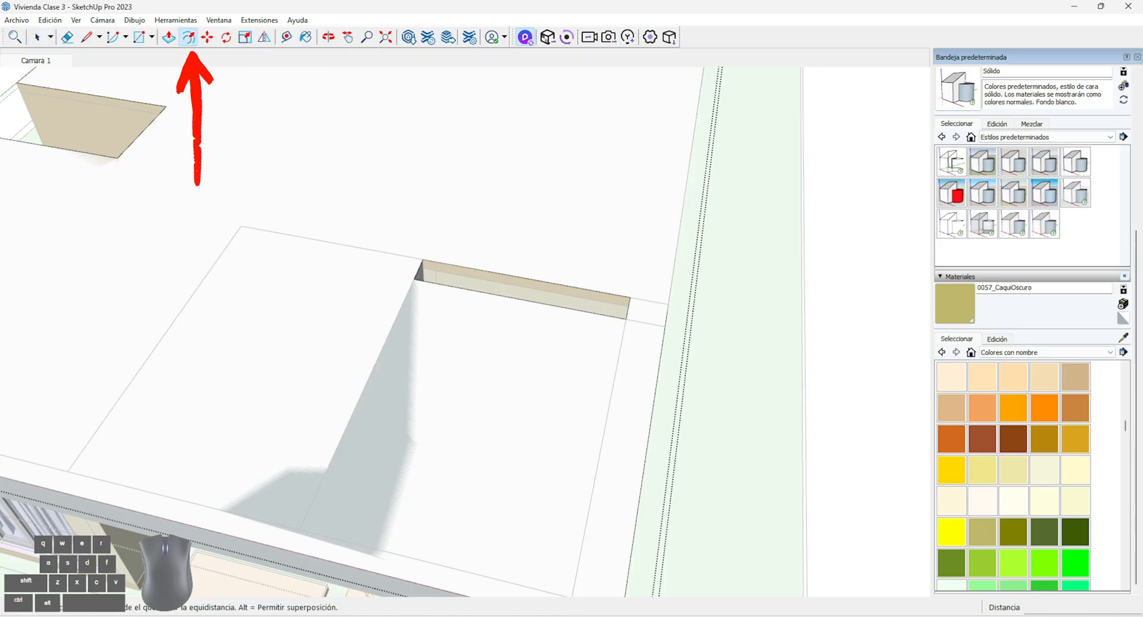
Offset the outer edges of the roof face outward by about 0.02 m to form a narrow border strip
middle_drag(278, 280, 230, 166)
scroll(574, 372, up, 3)
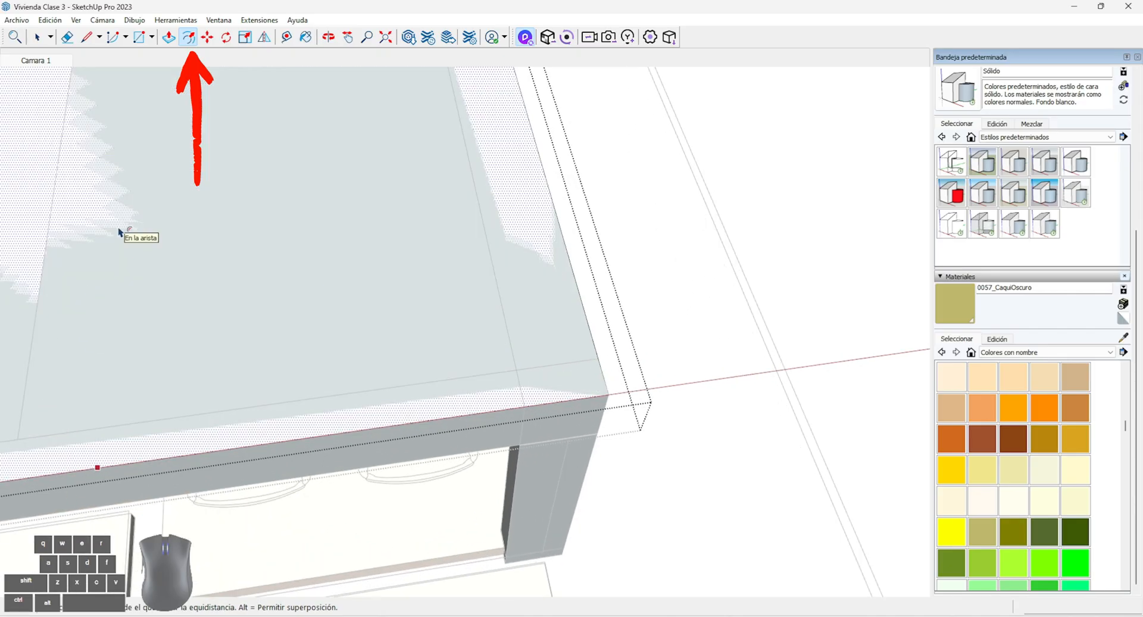
scroll(565, 354, up, 6)
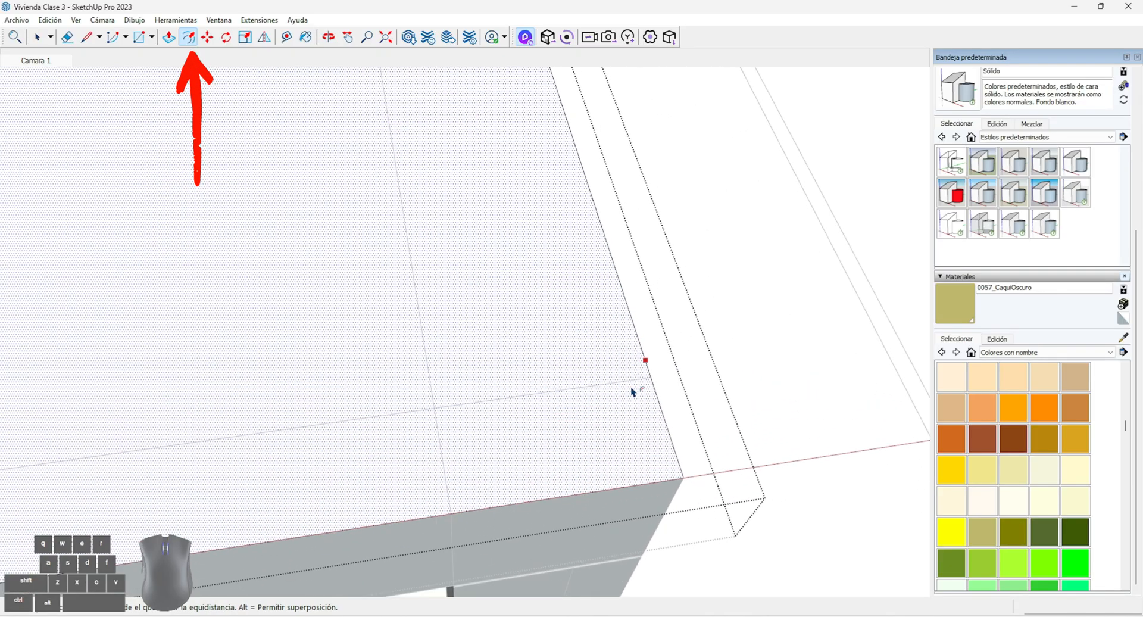
scroll(666, 402, down, 1)
scroll(499, 208, down, 3)
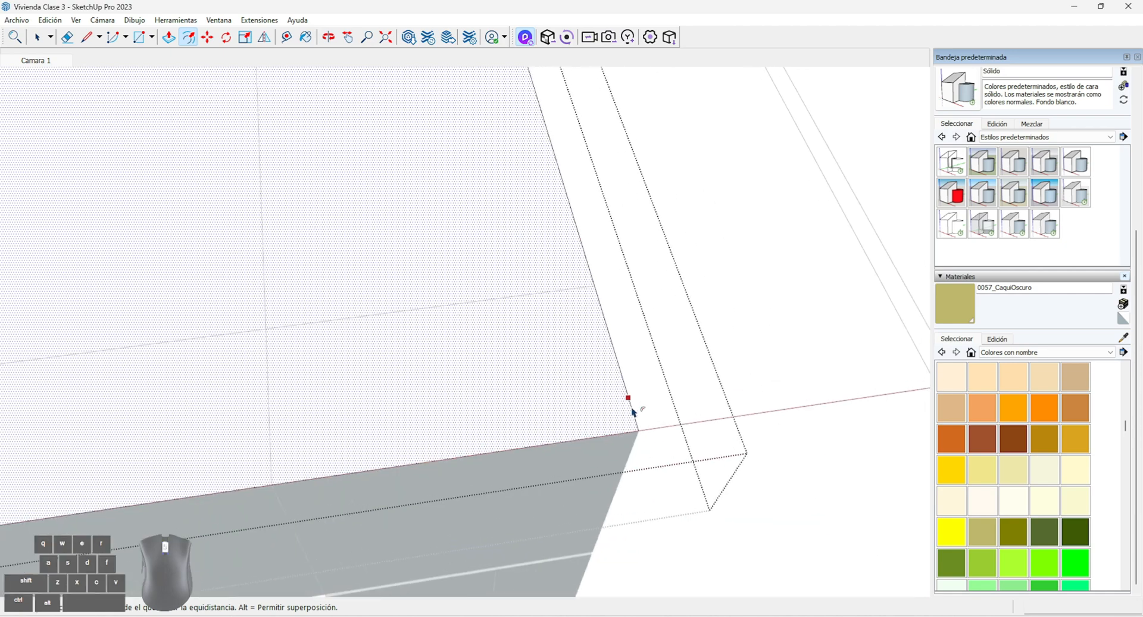
scroll(631, 411, up, 2)
scroll(521, 369, down, 2)
scroll(592, 387, up, 2)
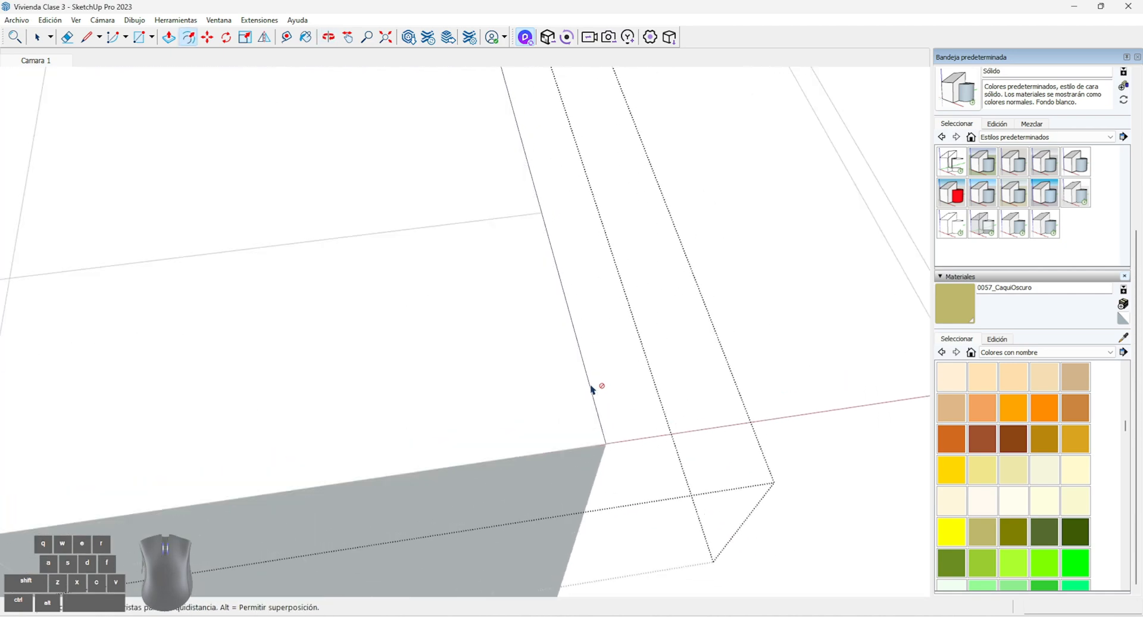
click(594, 388)
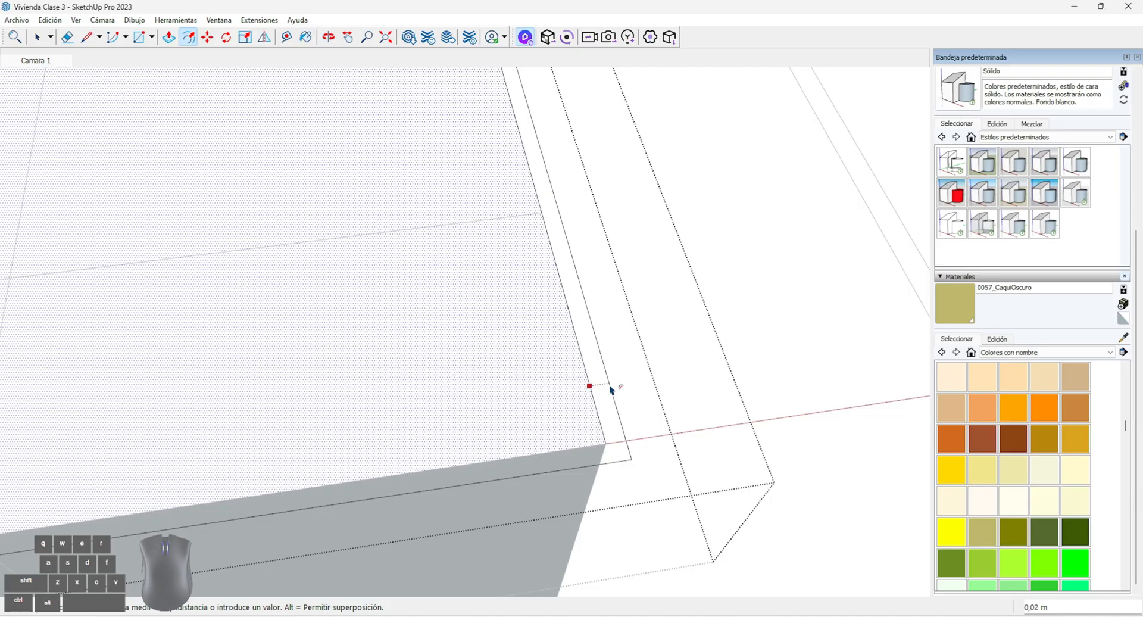
click(610, 390)
Push/Pull the narrow border strip around the roof slightly upward to form a raised edging
click(173, 39)
middle_drag(580, 445, 586, 333)
scroll(606, 322, up, 2)
key(space)
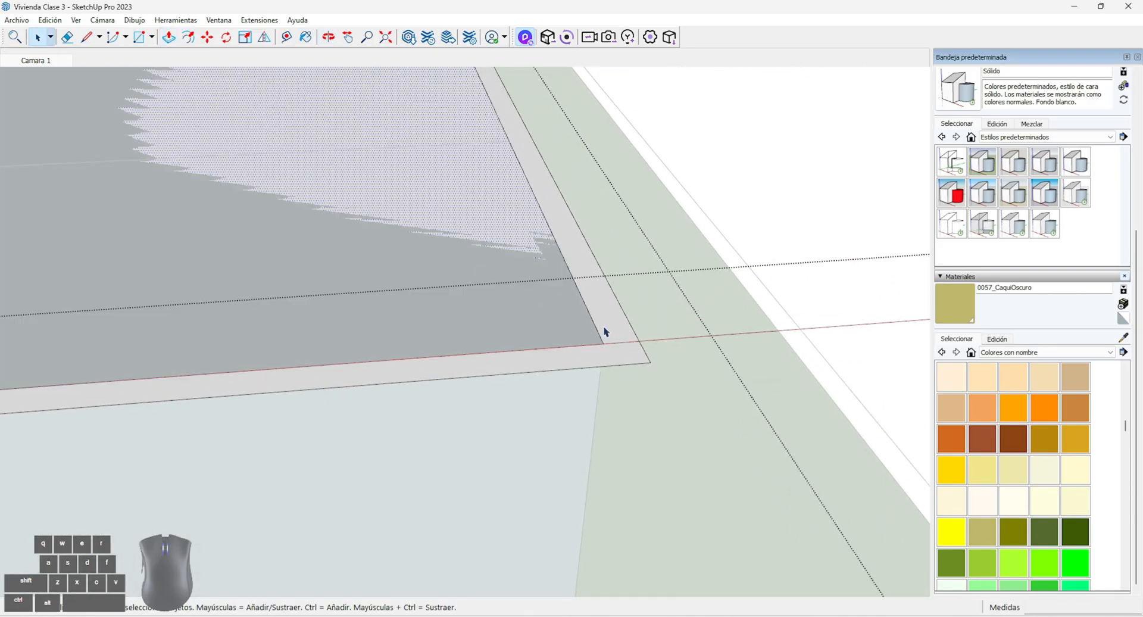
click(604, 332)
key(p)
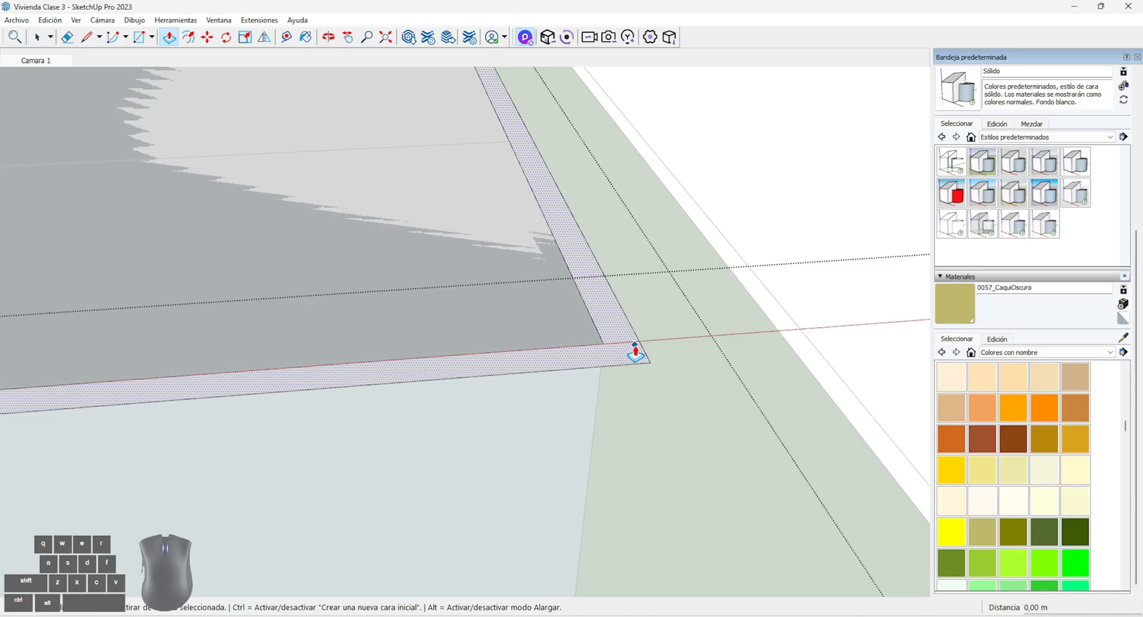
click(637, 352)
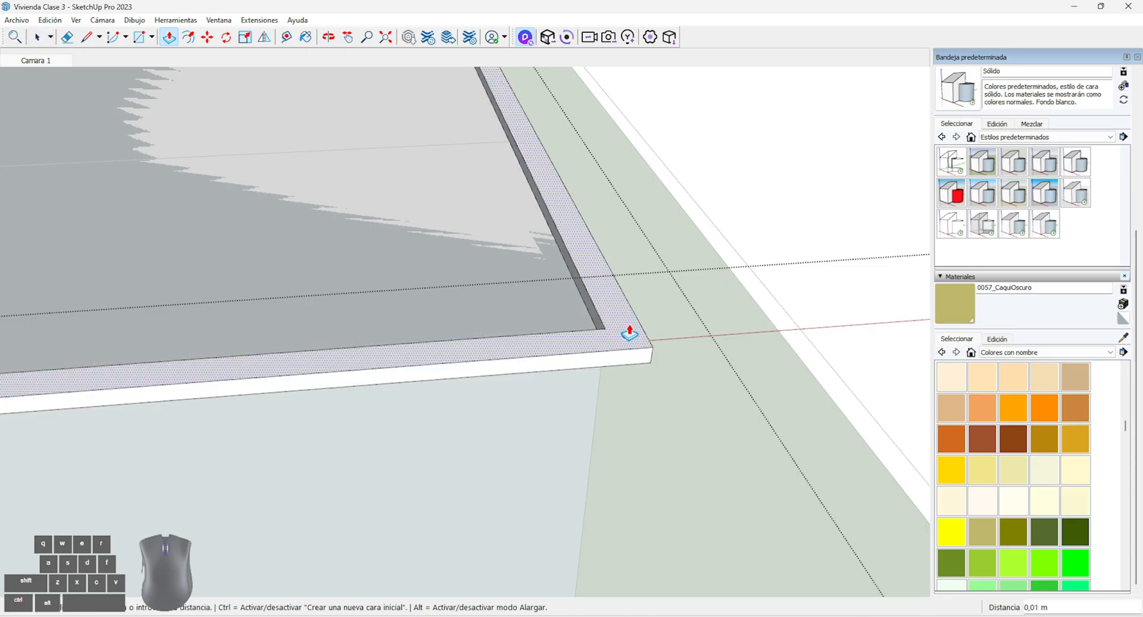
click(633, 324)
Select all the connected roof geometry in the group and apply the 0066_Miel material to it
key(space)
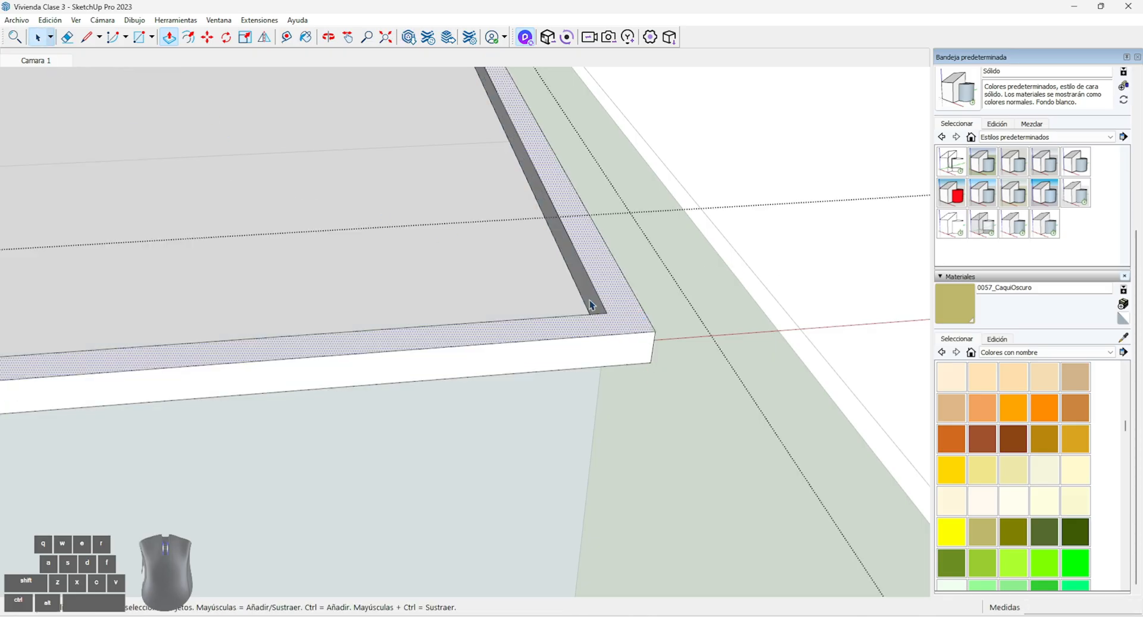
click(585, 333)
triple_click(585, 333)
scroll(987, 522, down, 1)
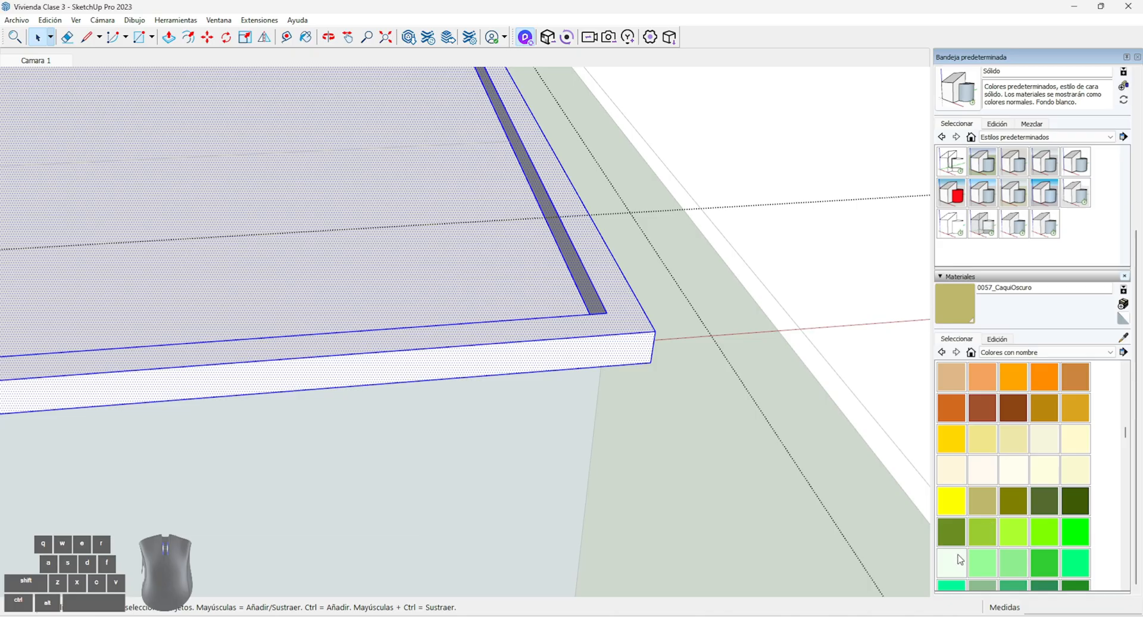
click(975, 566)
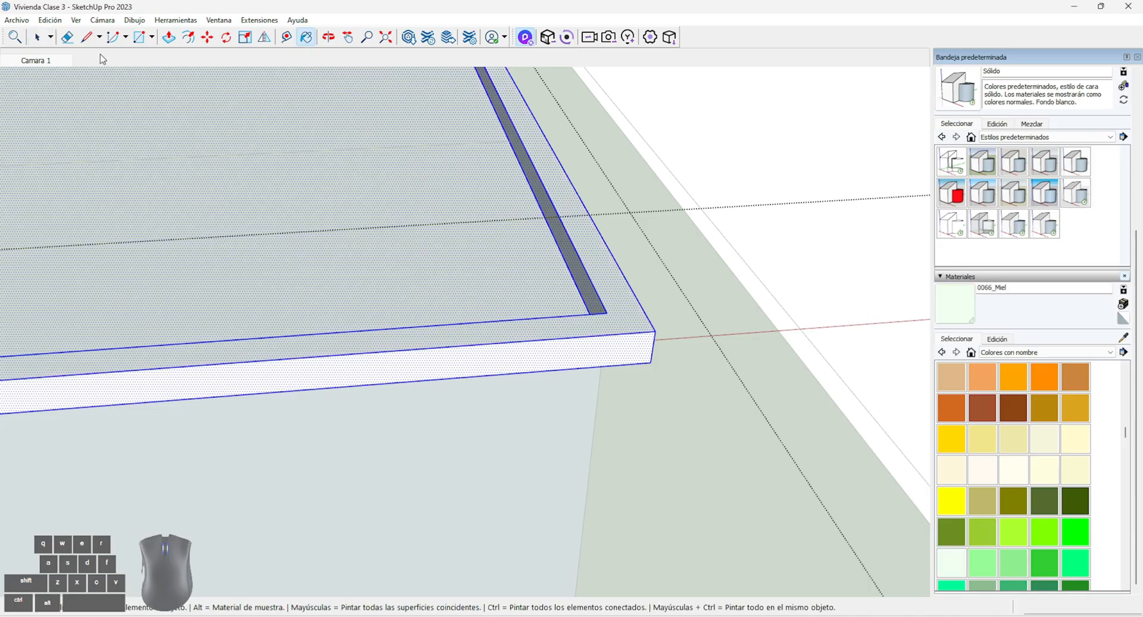
Return to the Camara 1 view, sync the model to D5 Render and open the R Frente scene there
key(space)
click(36, 61)
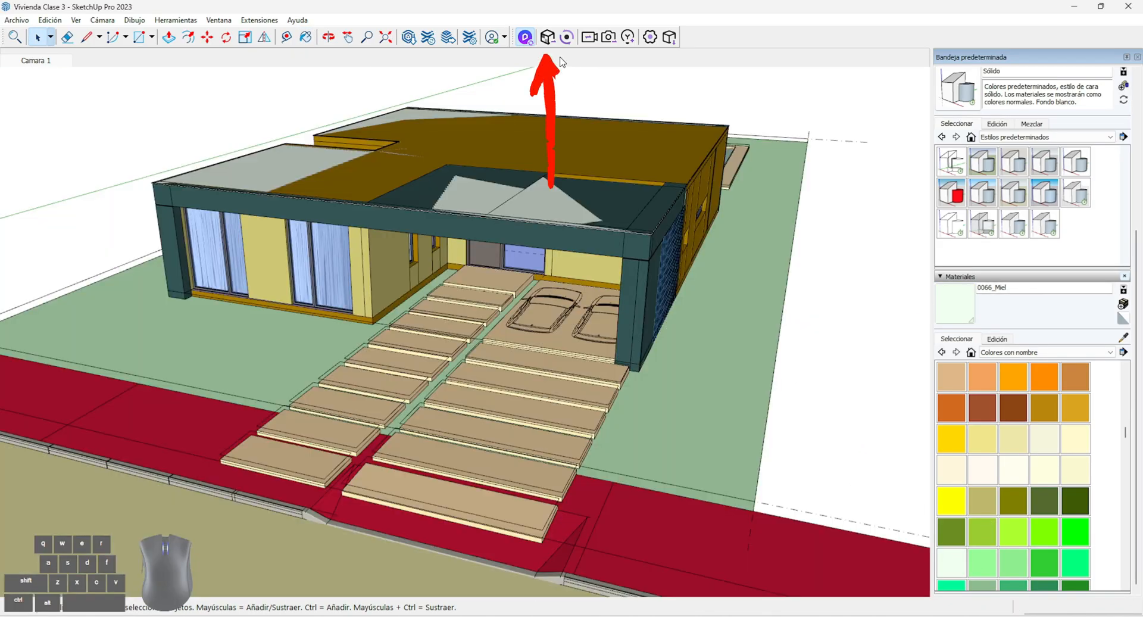
click(549, 39)
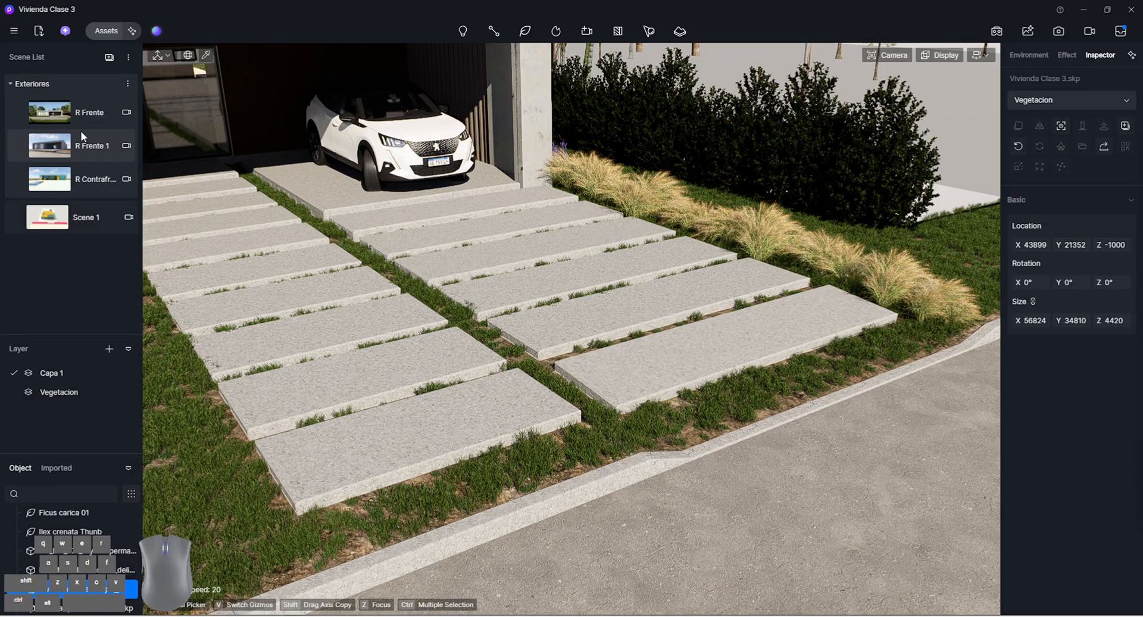
click(78, 116)
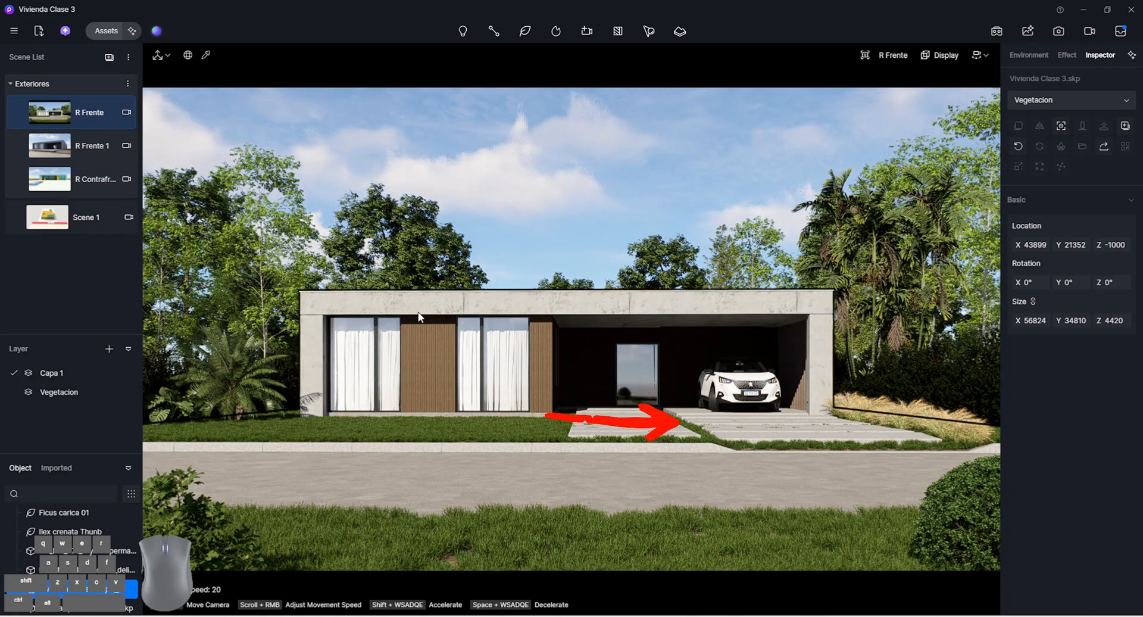
Pick the thin roof edging's material, set its base color to black and return to the R Frente scene
scroll(357, 297, up, 3)
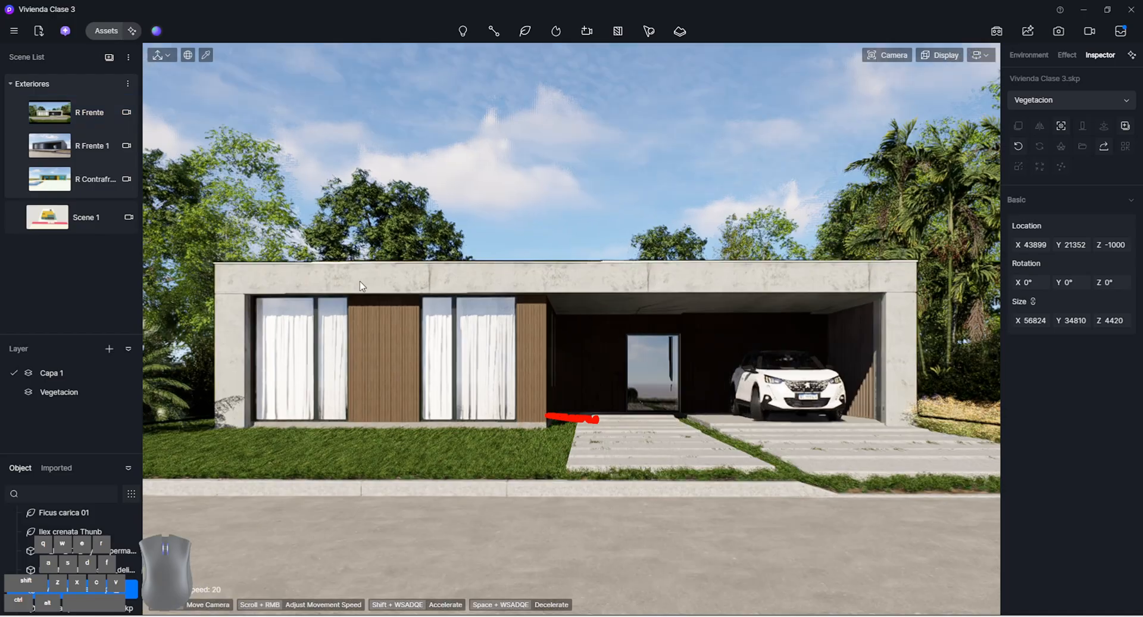
scroll(360, 282, up, 4)
key(i)
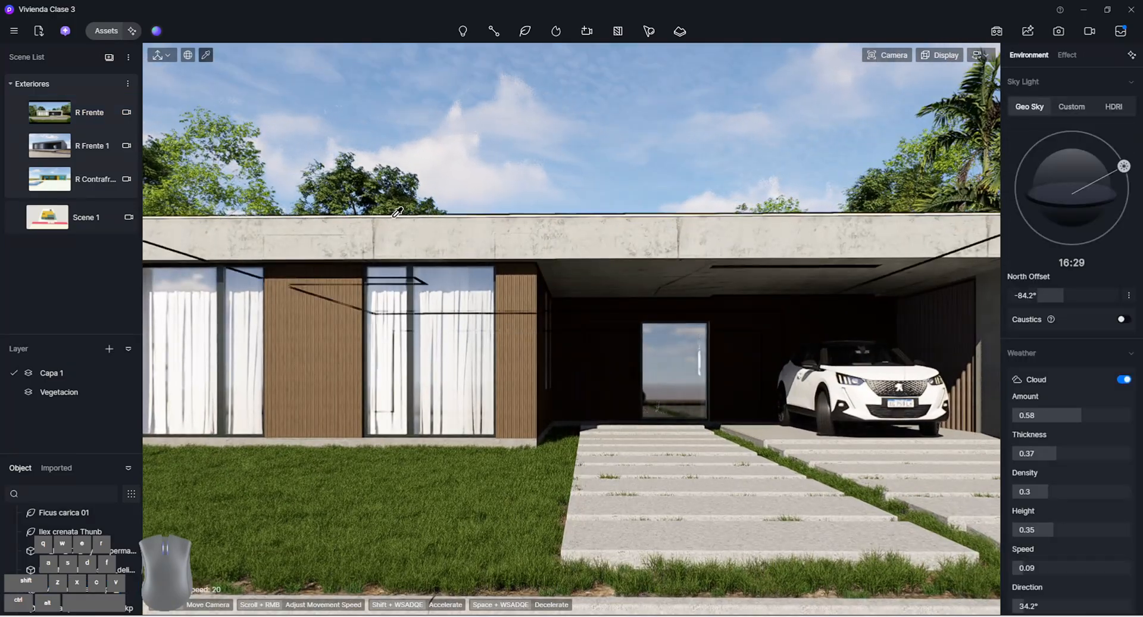
click(397, 212)
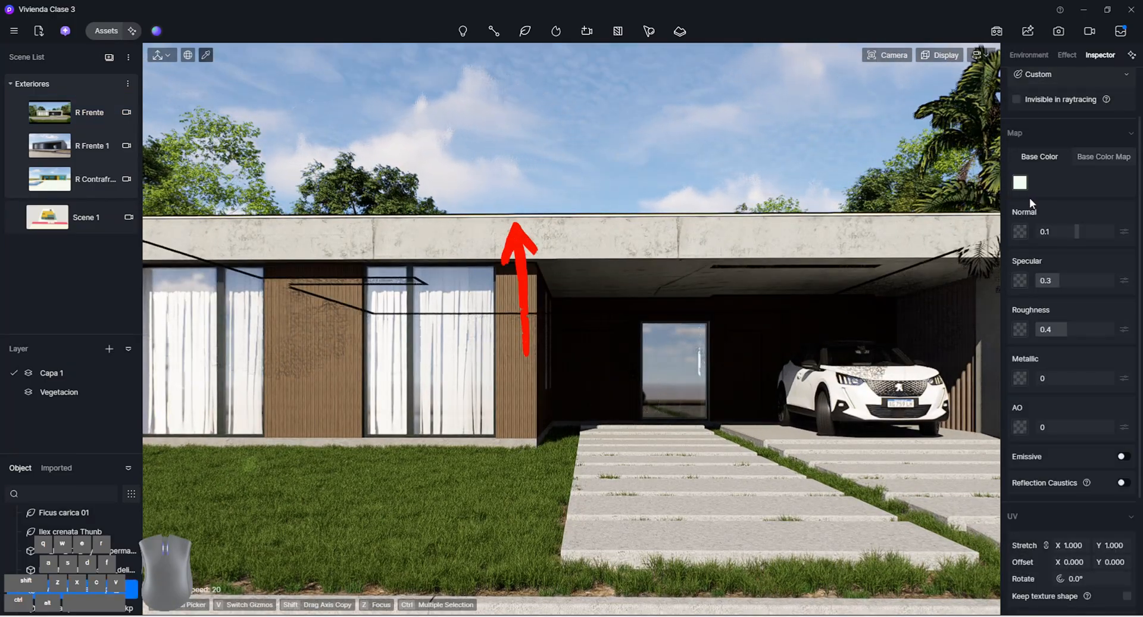
click(1020, 184)
drag(1022, 250, 1001, 272)
click(1048, 176)
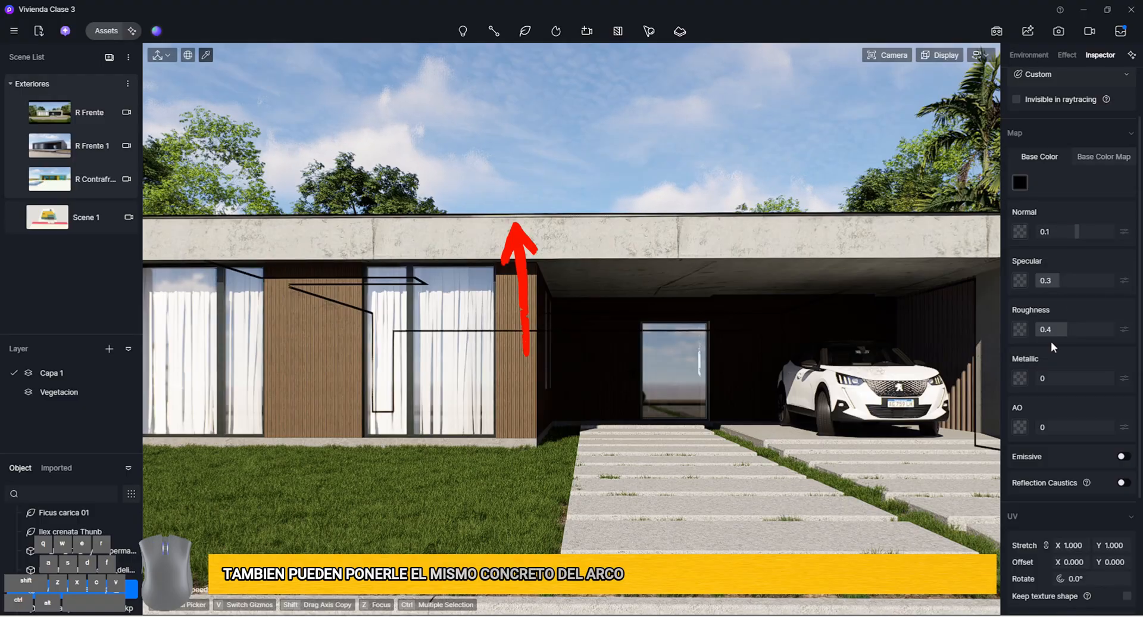
click(646, 148)
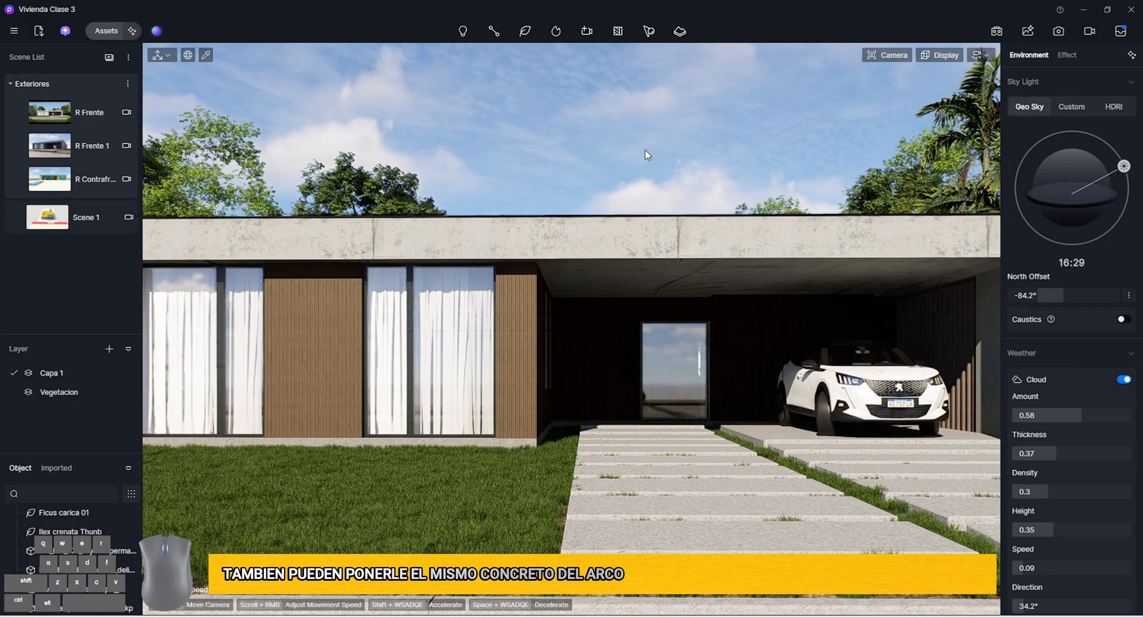
scroll(497, 214, down, 4)
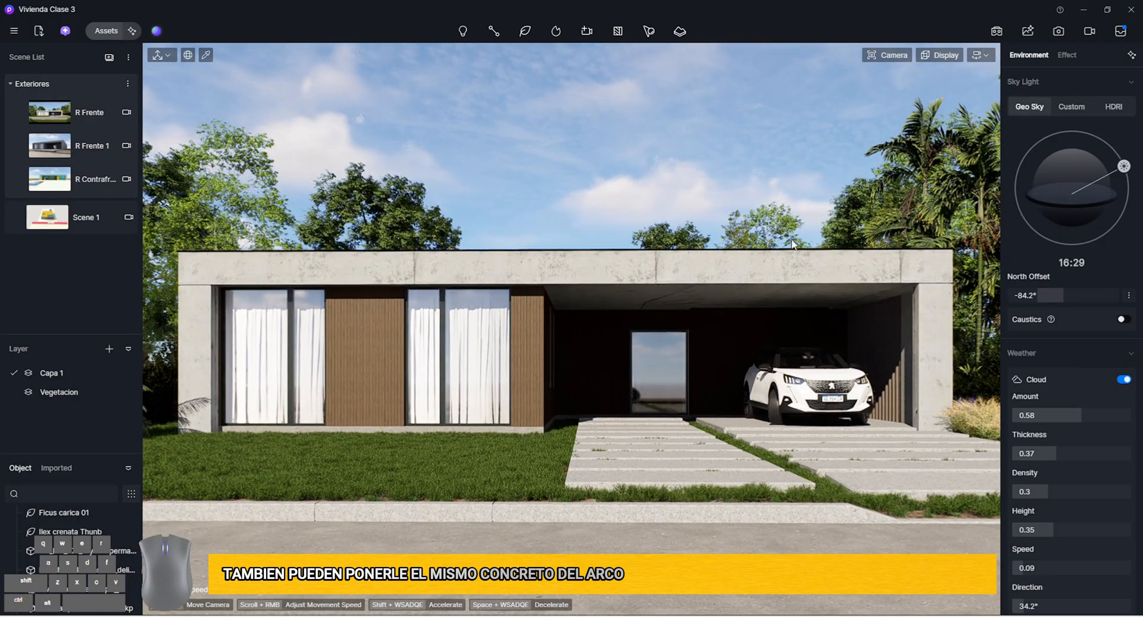
click(88, 122)
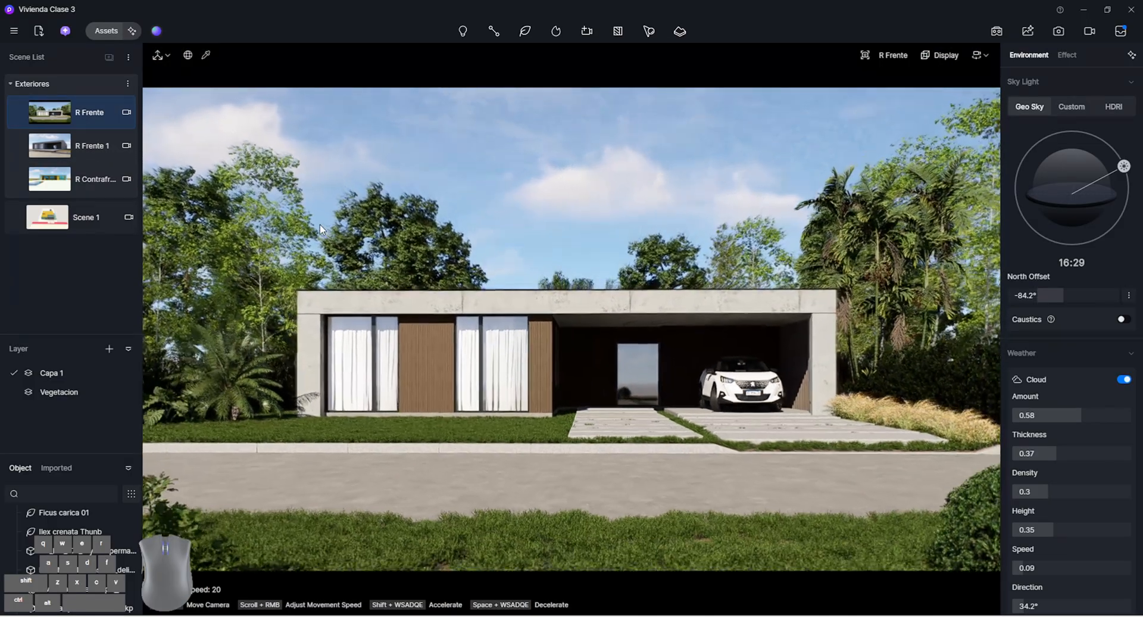
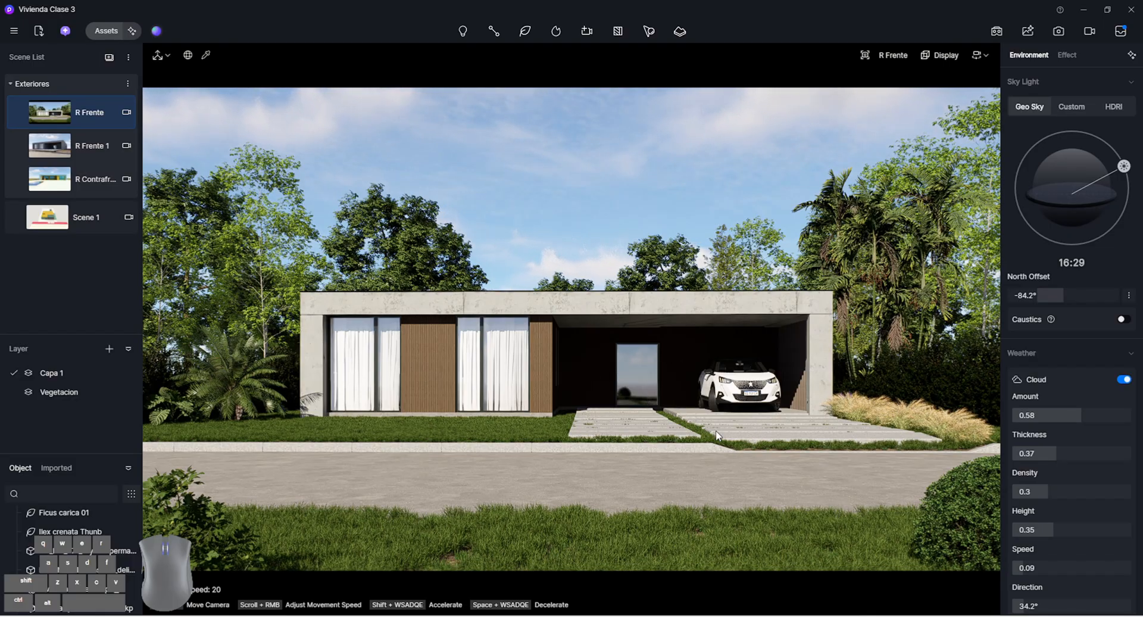
scroll(692, 347, up, 7)
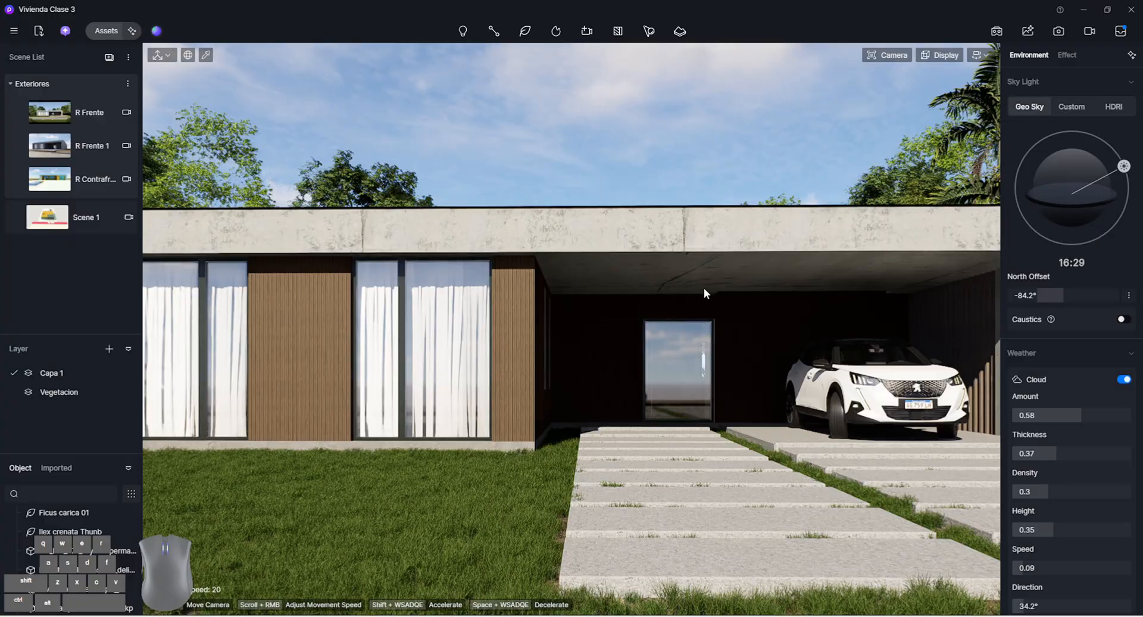
scroll(622, 380, down, 7)
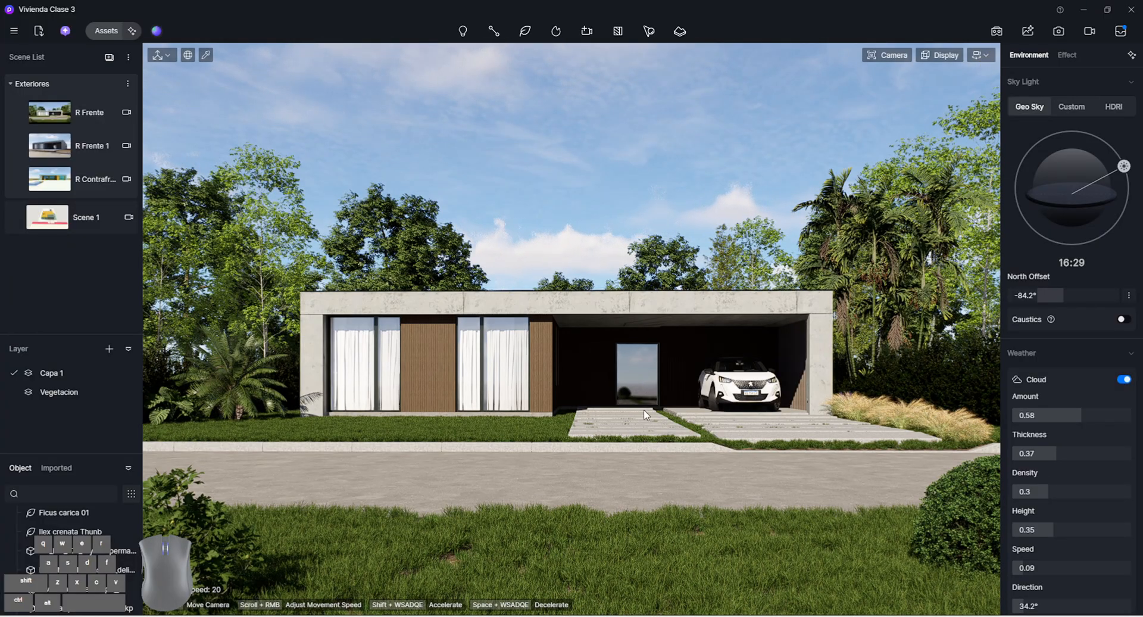
right_drag(644, 409, 656, 441)
From the Scene 1 view, duplicate the tree vegetation path around the house and move the copy across the street in front of it
click(86, 223)
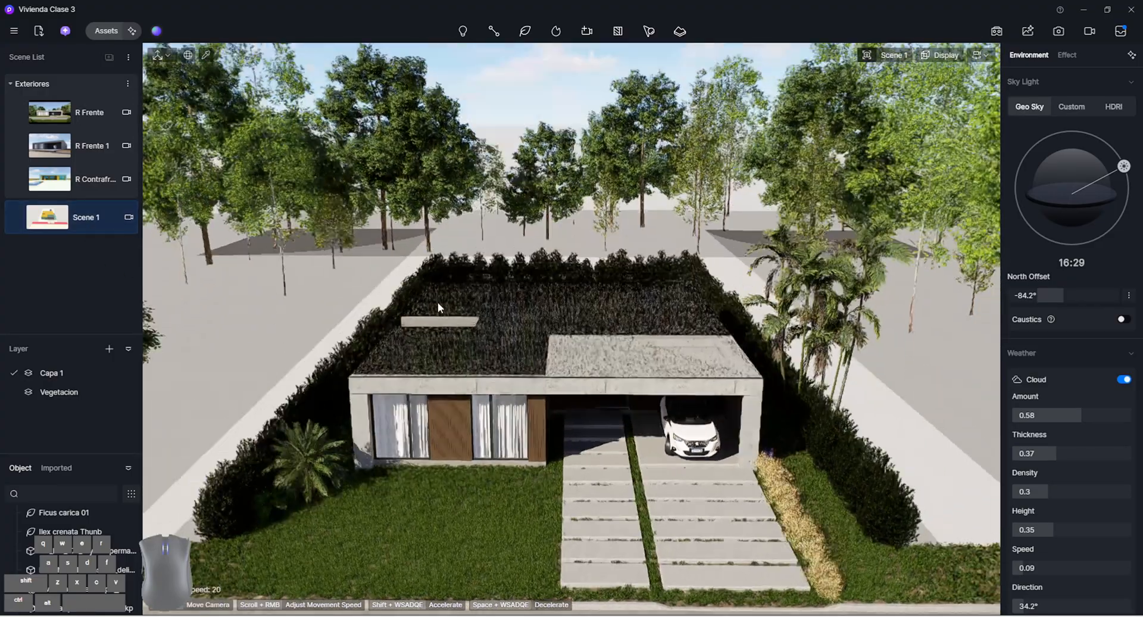
key(shift+s)
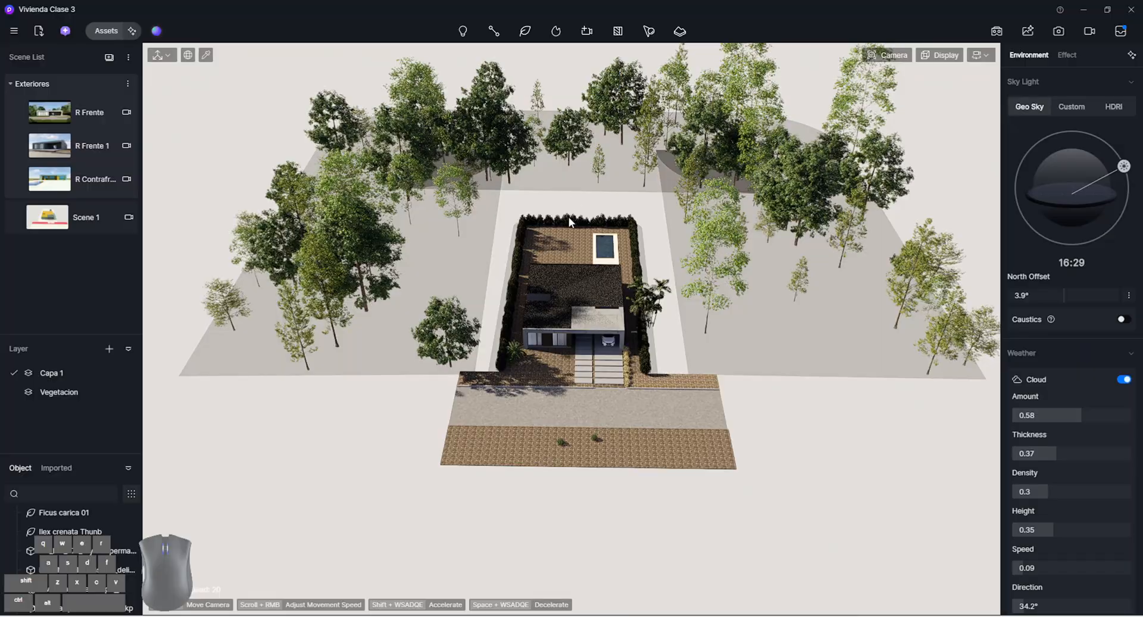
click(581, 183)
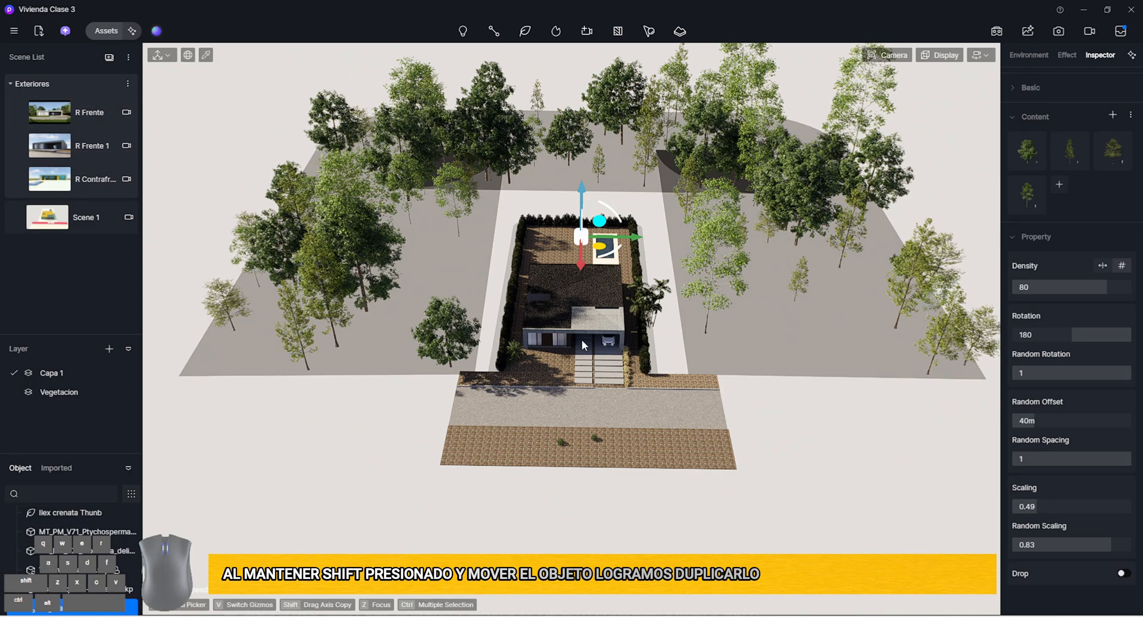
shift+drag(576, 266, 572, 509)
scroll(573, 506, down, 5)
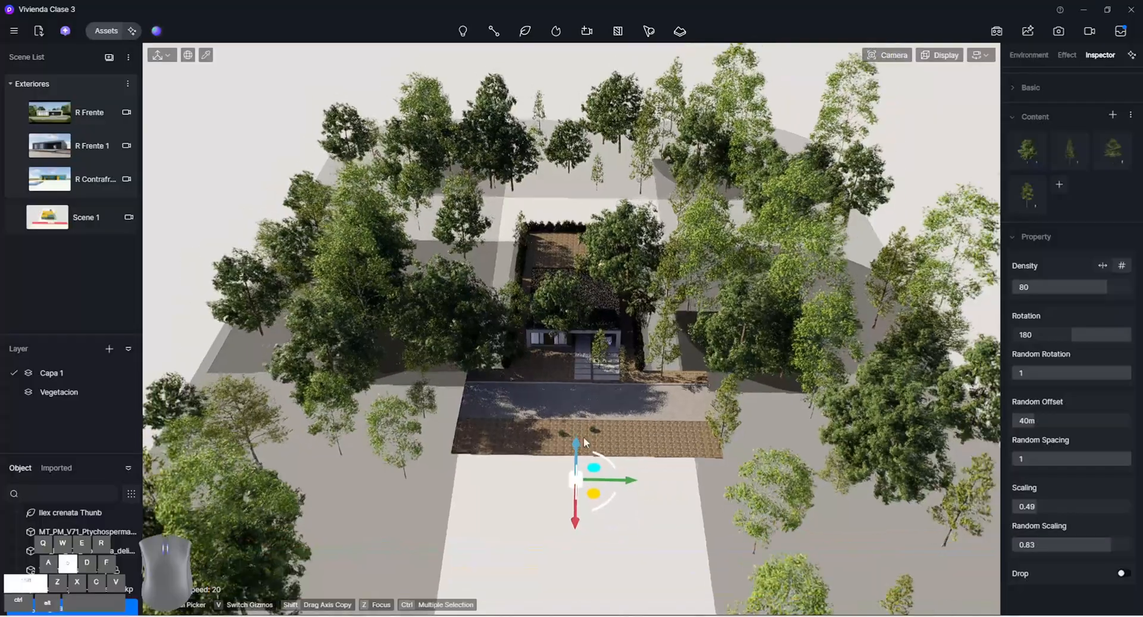
shift+drag(575, 466, 573, 560)
scroll(587, 465, down, 5)
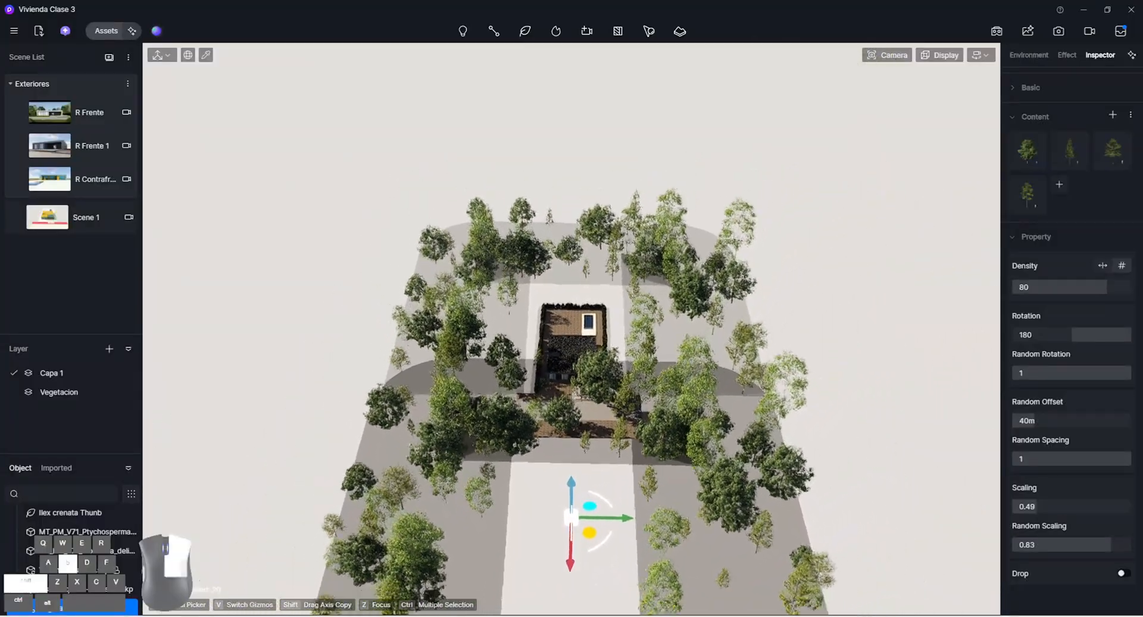
drag(564, 541, 564, 593)
Delete the copied vegetation path's outer end nodes, leaving one row of trees parallel to the street, and move it farther from the house
scroll(1109, 311, up, 2)
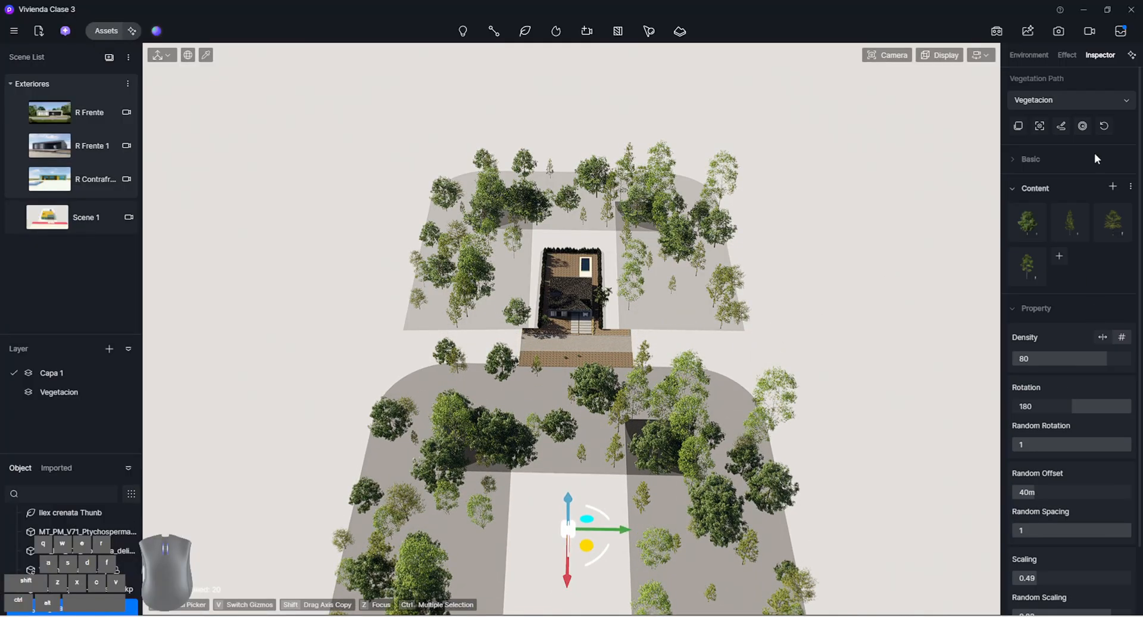
click(1061, 126)
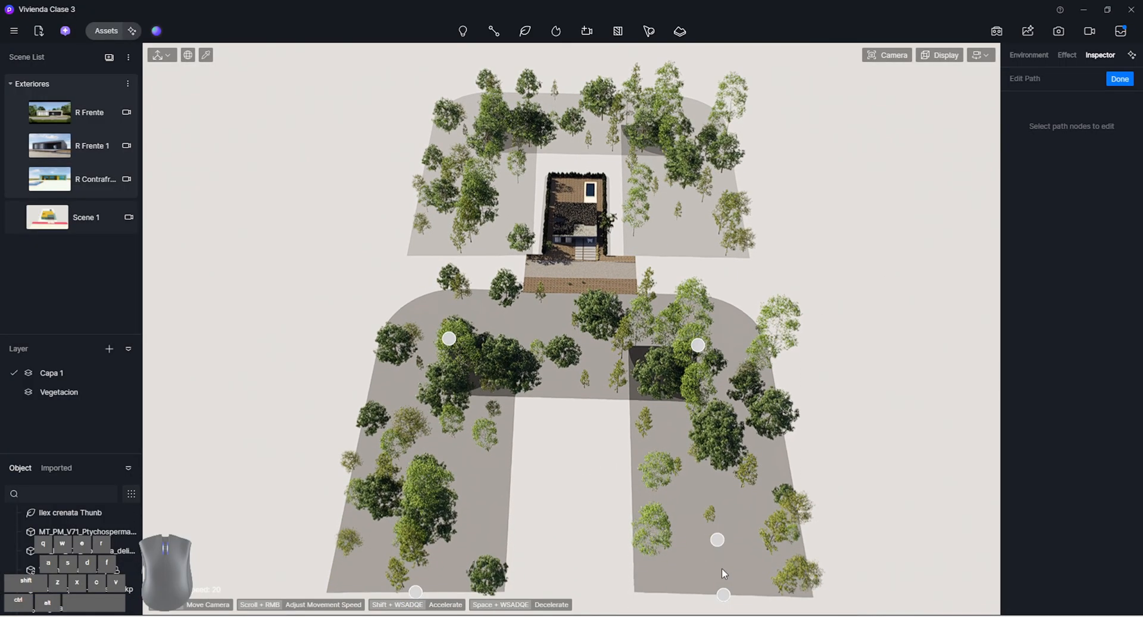
drag(724, 595, 753, 564)
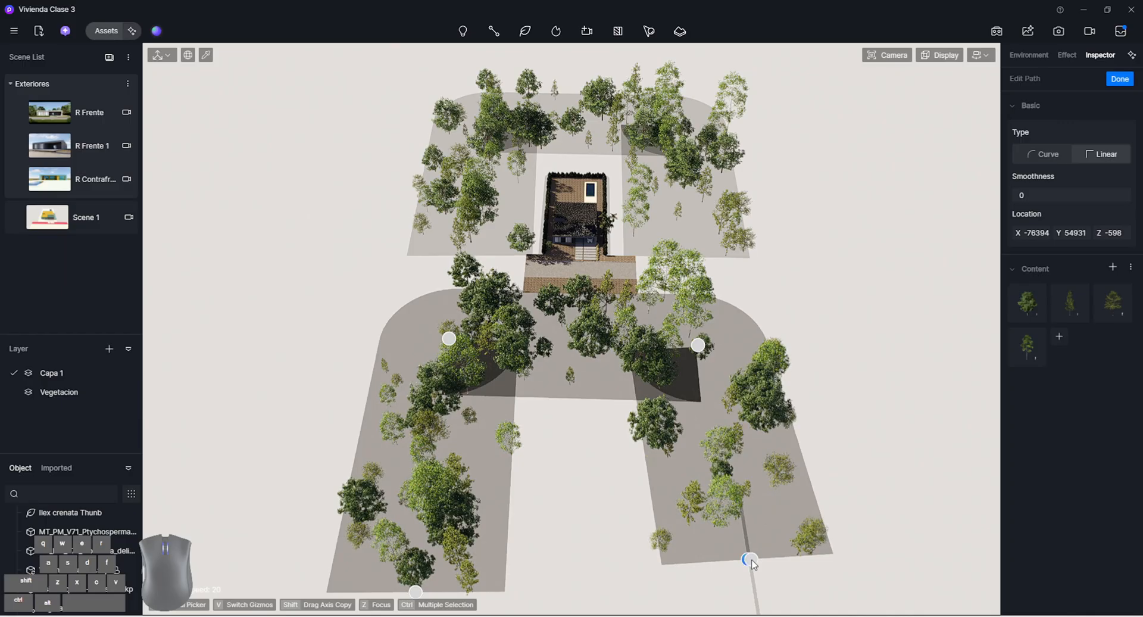
key(Delete)
right_drag(451, 536, 447, 549)
drag(415, 563, 404, 542)
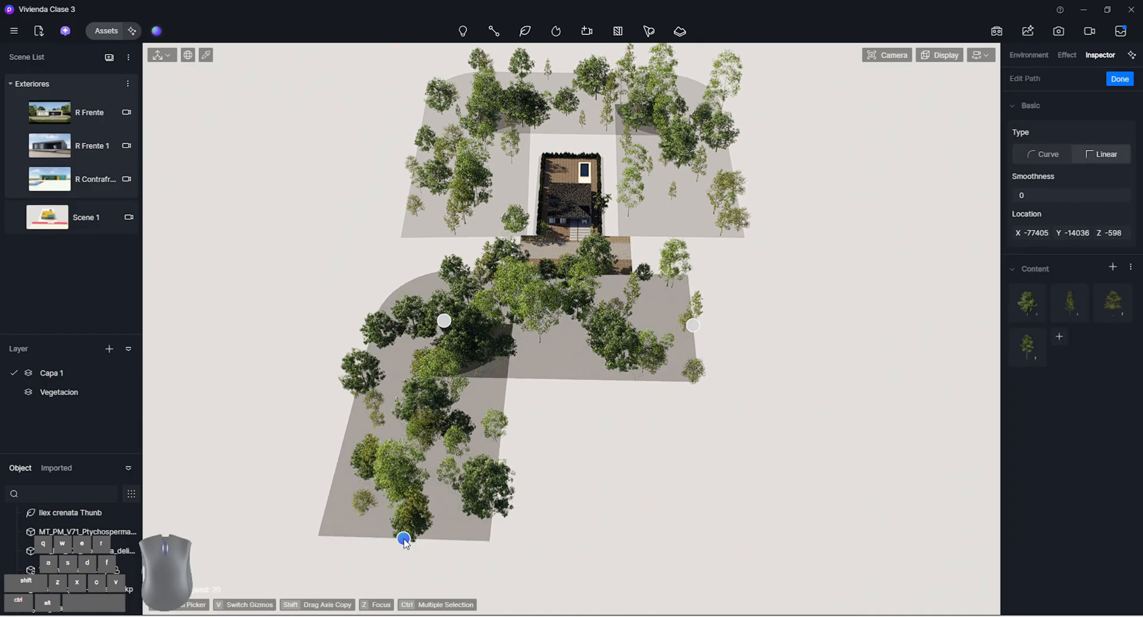
key(Delete)
click(1119, 79)
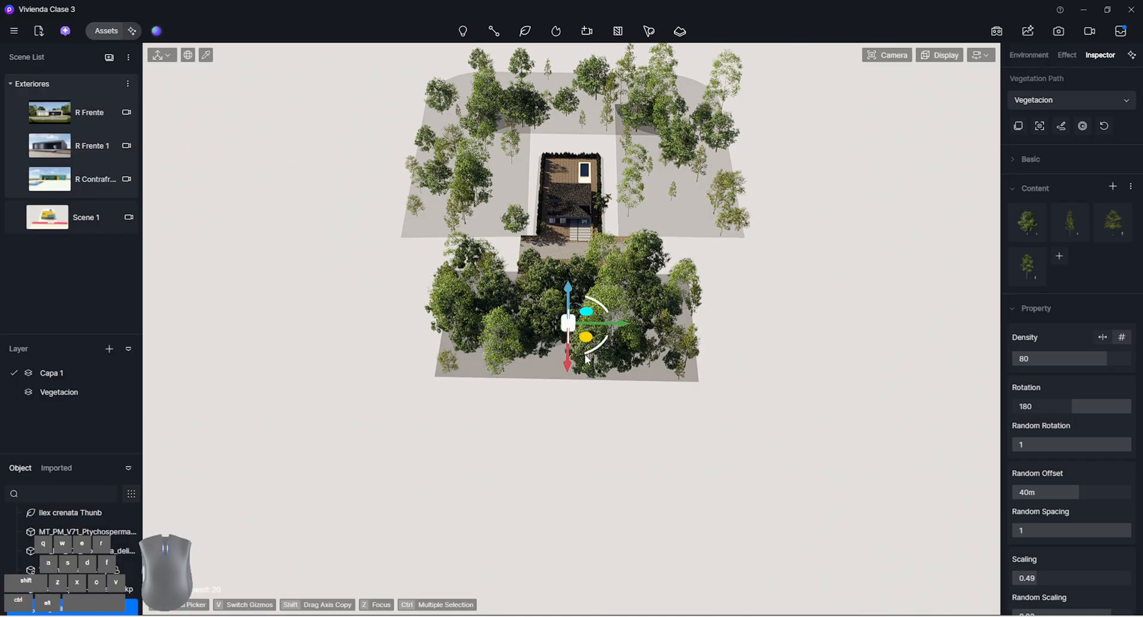
drag(583, 337, 583, 380)
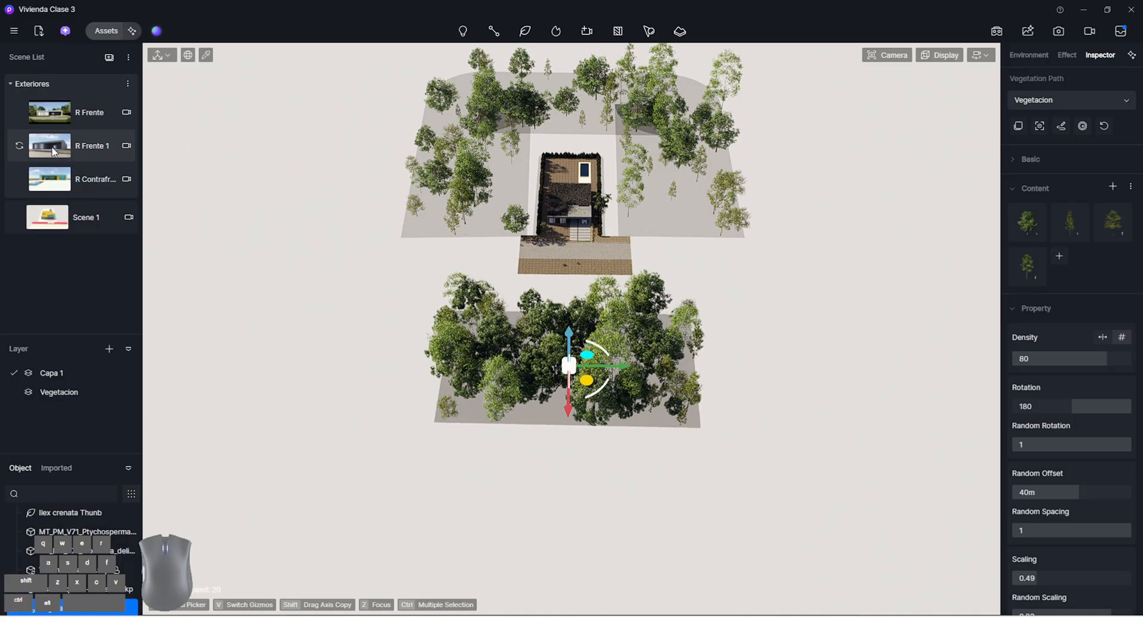
In the R Frente scene, hide and show the new vegetation path to compare the entrance door's reflection, and save the project
click(93, 112)
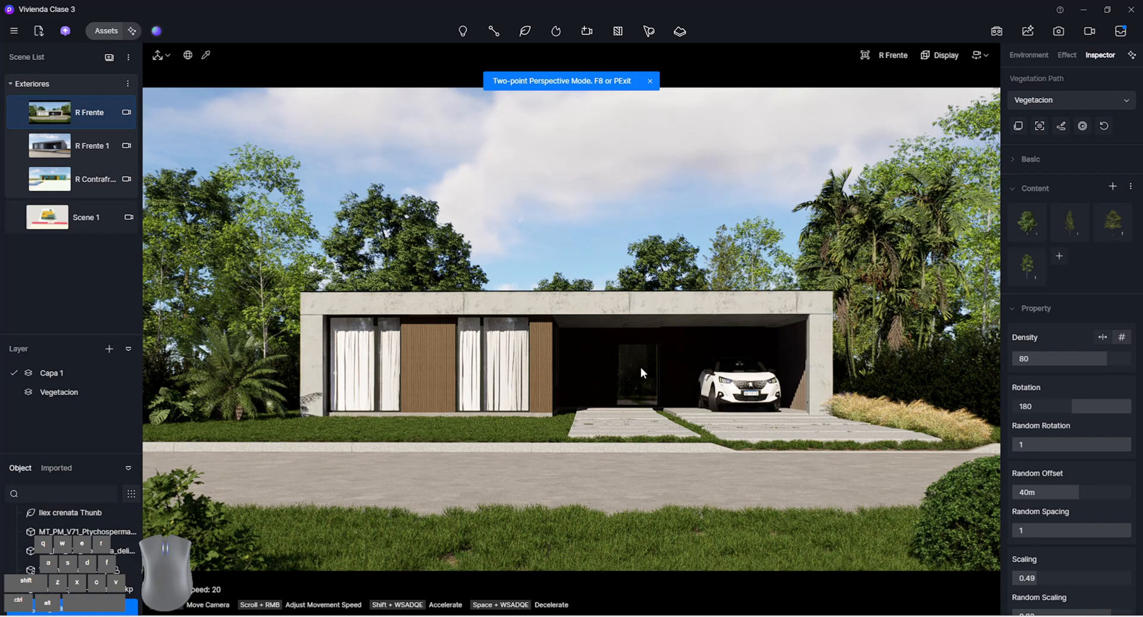
scroll(131, 567, down, 2)
scroll(141, 569, down, 2)
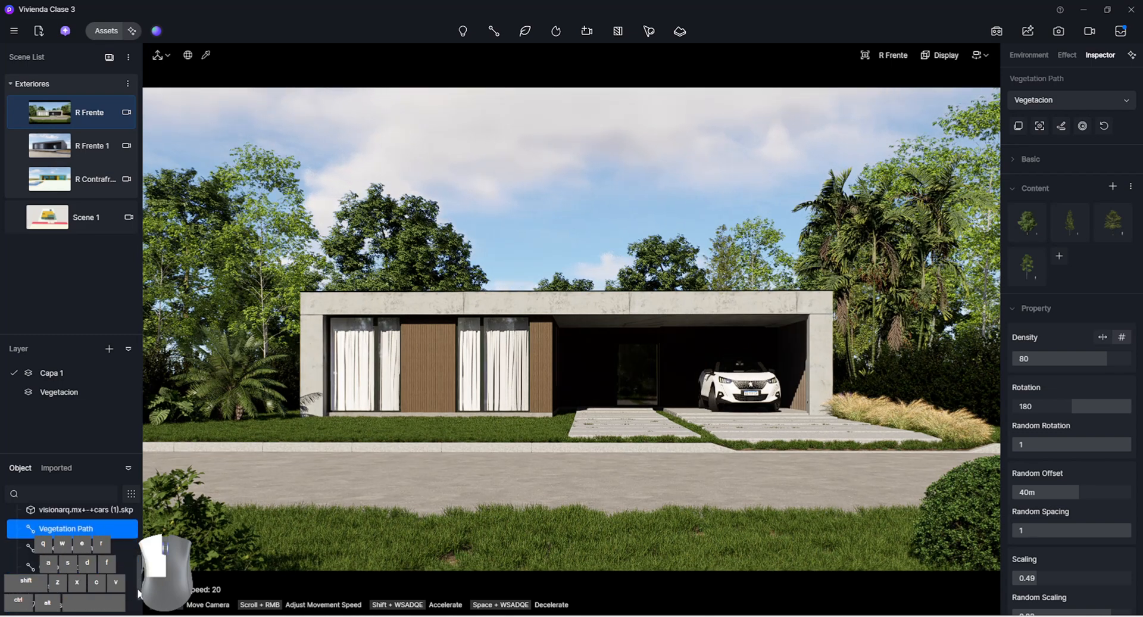
click(131, 519)
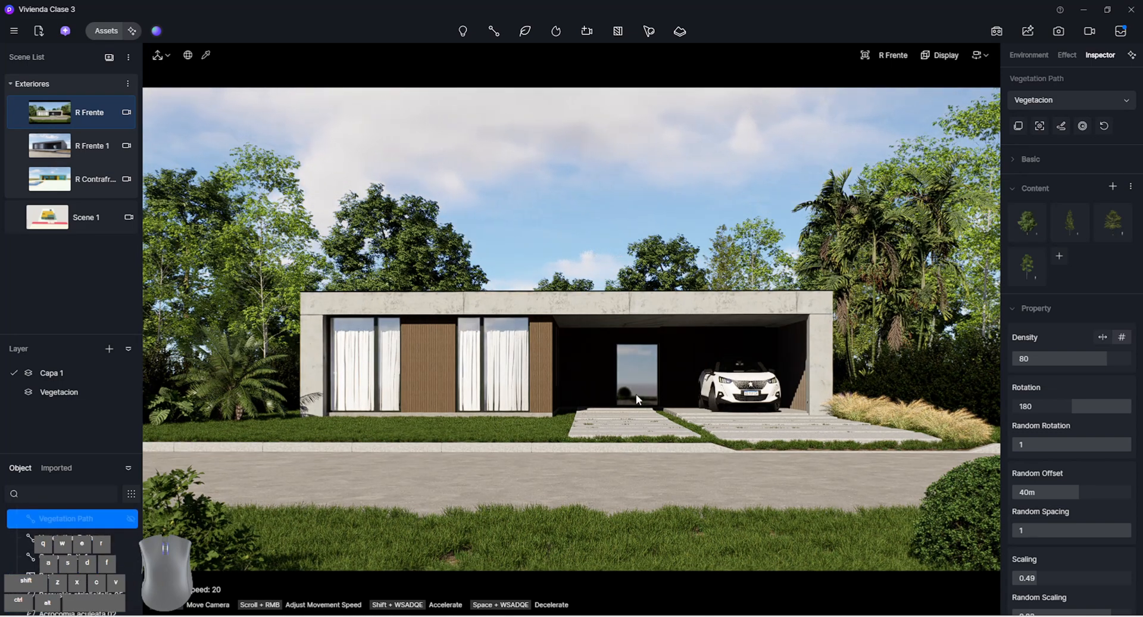
click(131, 520)
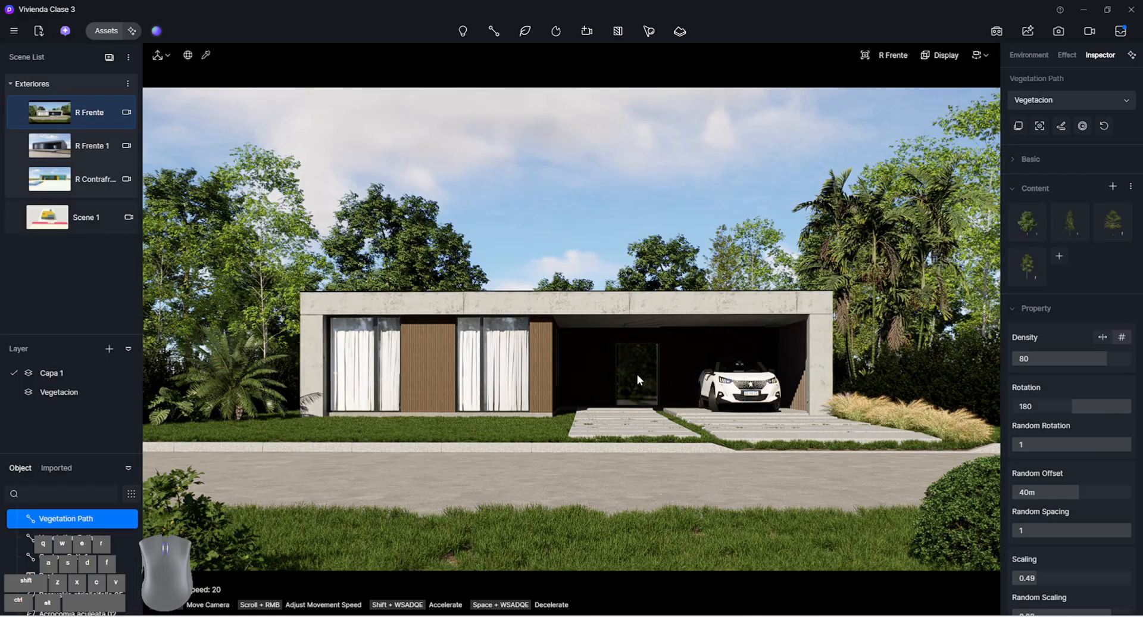
click(563, 191)
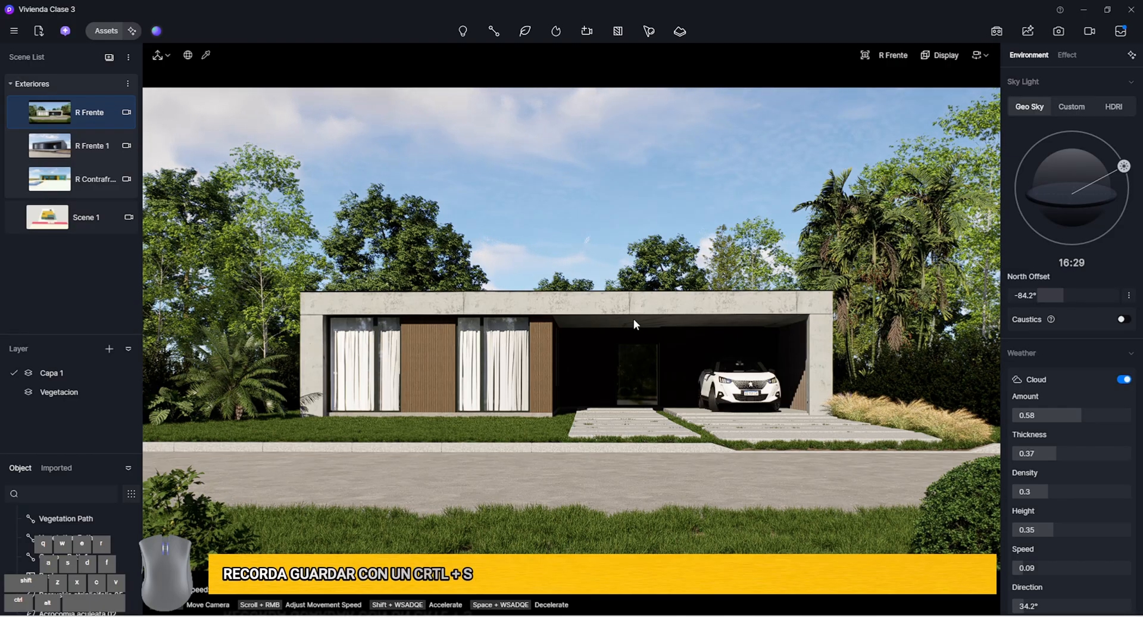
key(ctrl+s)
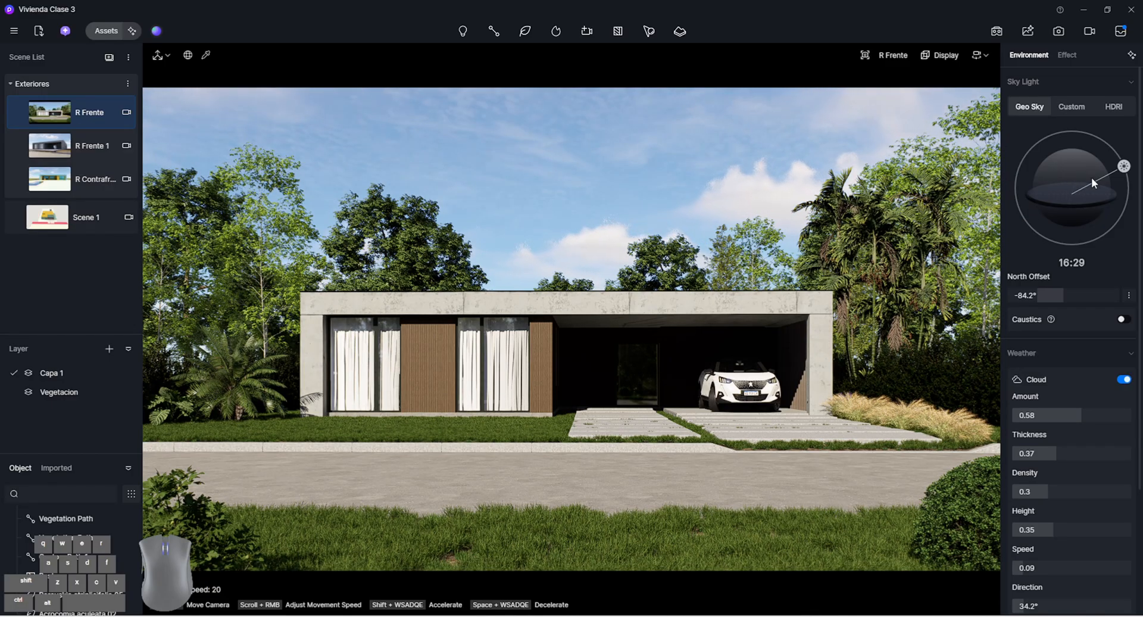
Set the Geo Sky time to 18:15 and the north offset to -55.5°, and store the view as a new scene
drag(1124, 167, 1128, 191)
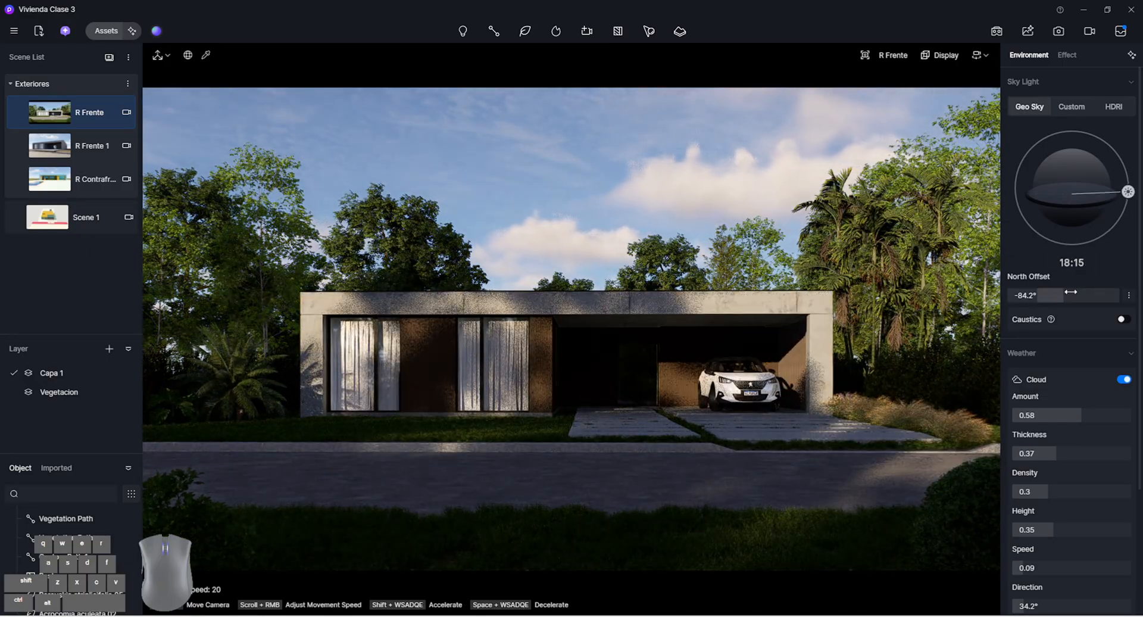
drag(1070, 292, 1082, 290)
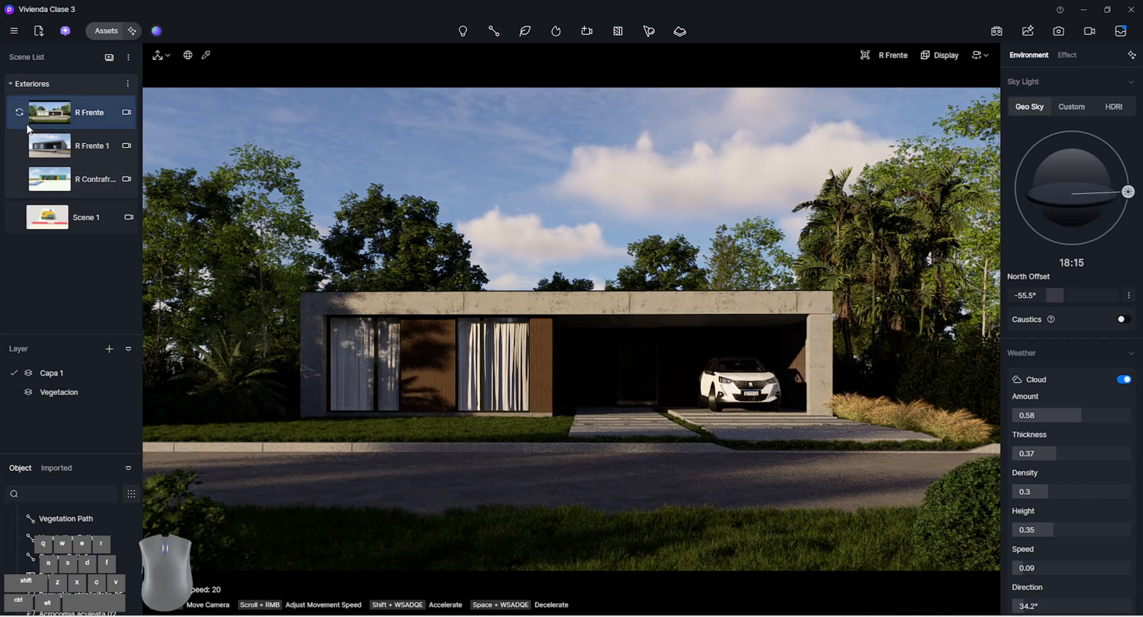
click(108, 57)
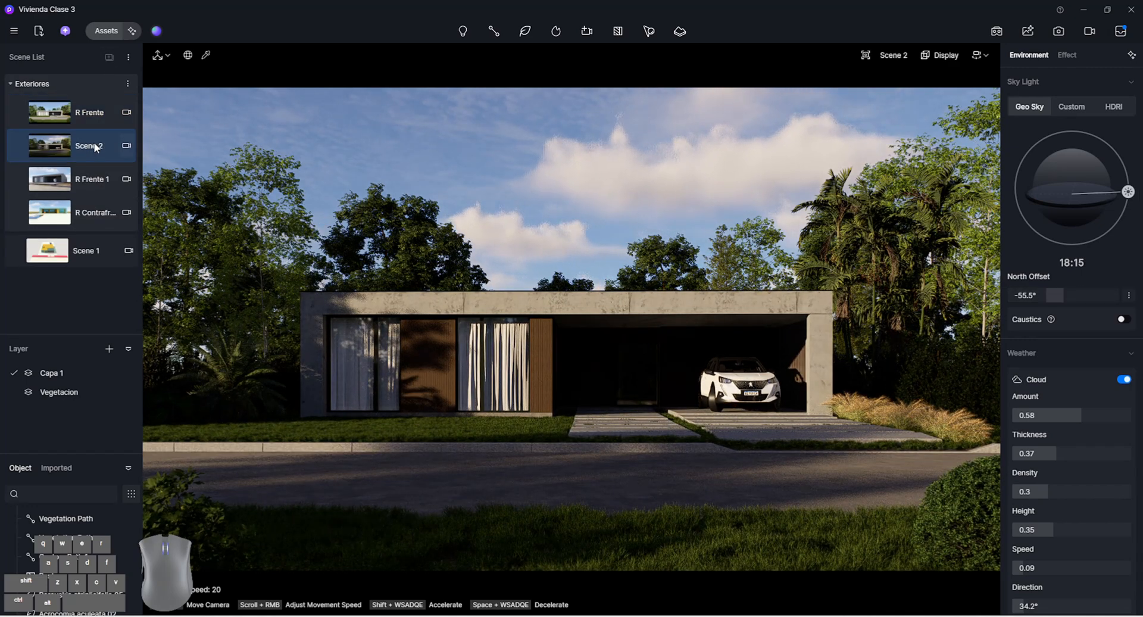
Rename the new scene in the Exteriores group as "R Frente Atard..."
double_click(94, 145)
text(R Fr)
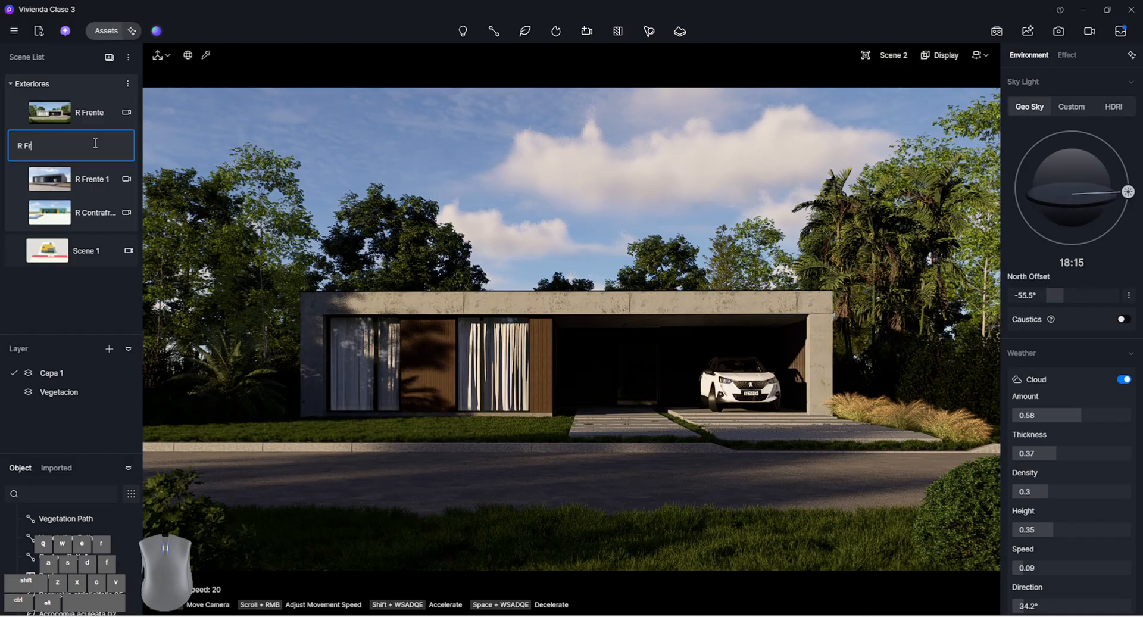
text(an)
drag(31, 147, 42, 150)
text(ene)
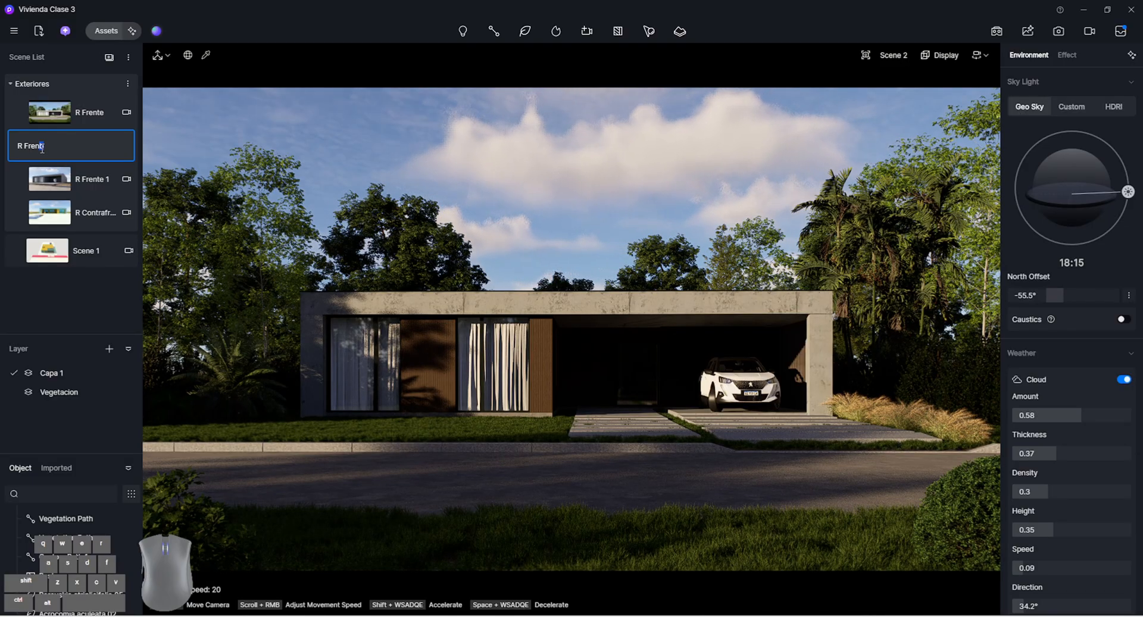
text(te At)
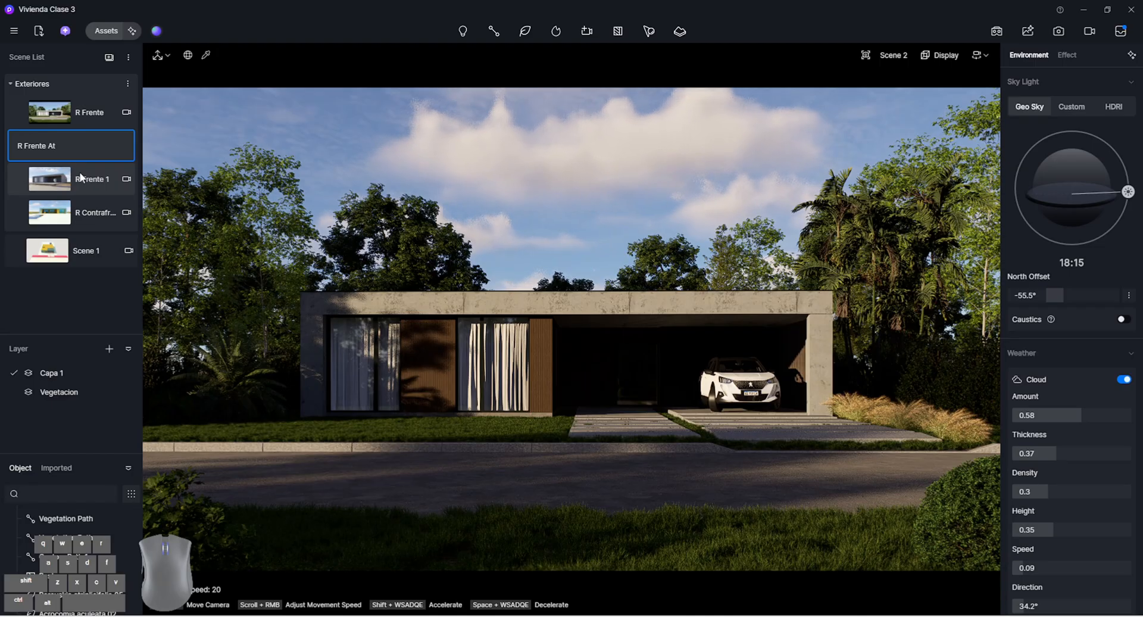
text(arc)
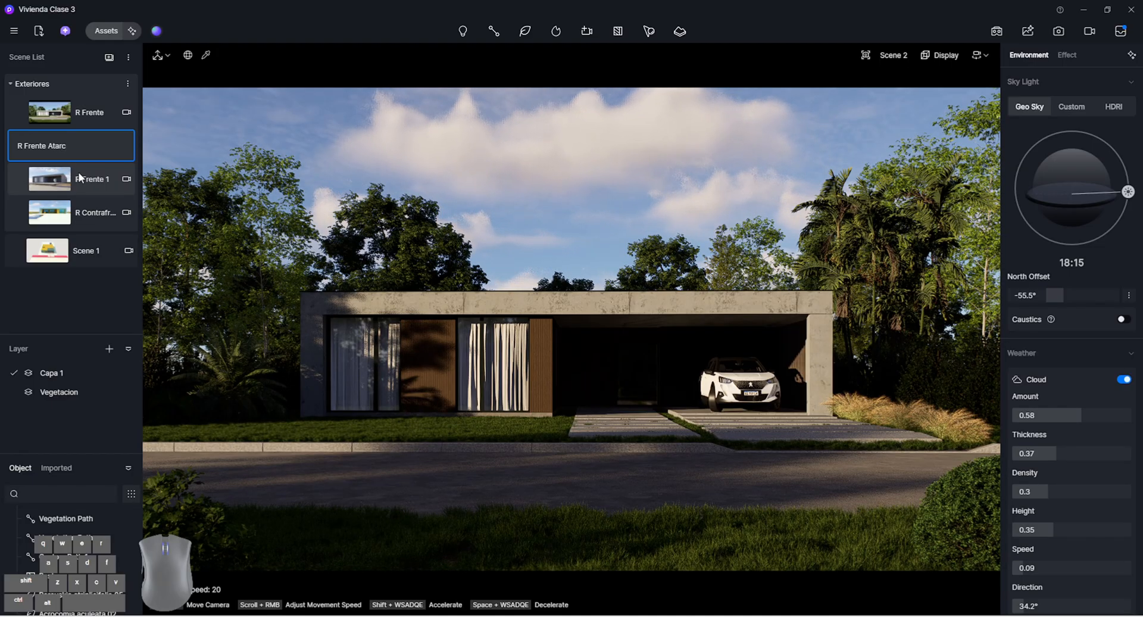
click(46, 298)
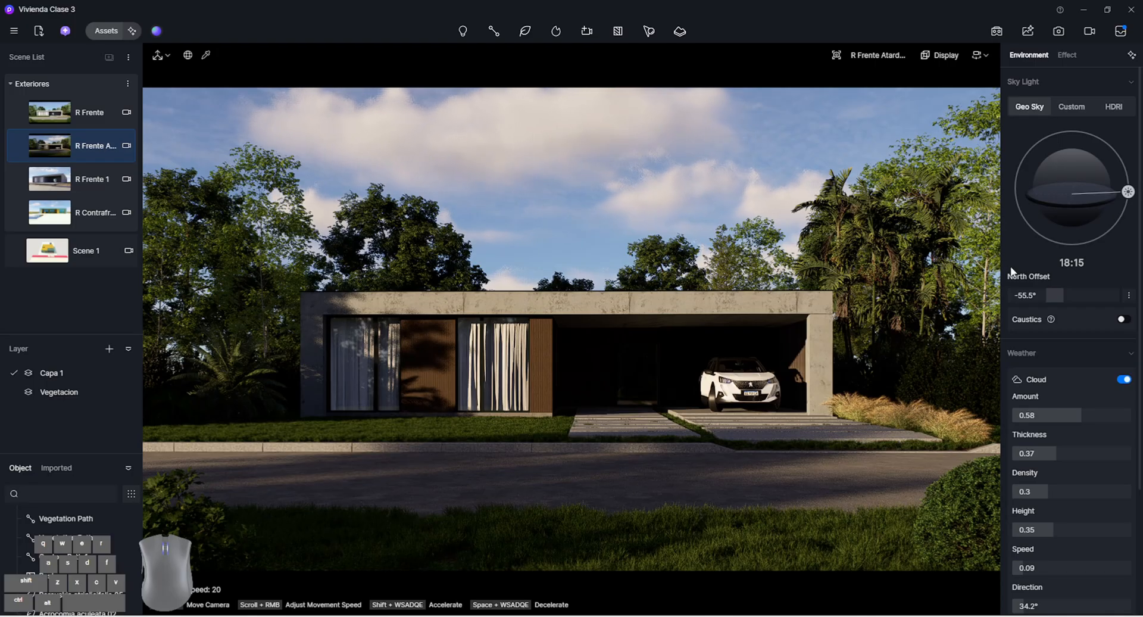
Set the north offset to 17.3° and the exposure to 0.03, and update the sunset scene with these settings
drag(1054, 296, 1076, 300)
click(1069, 57)
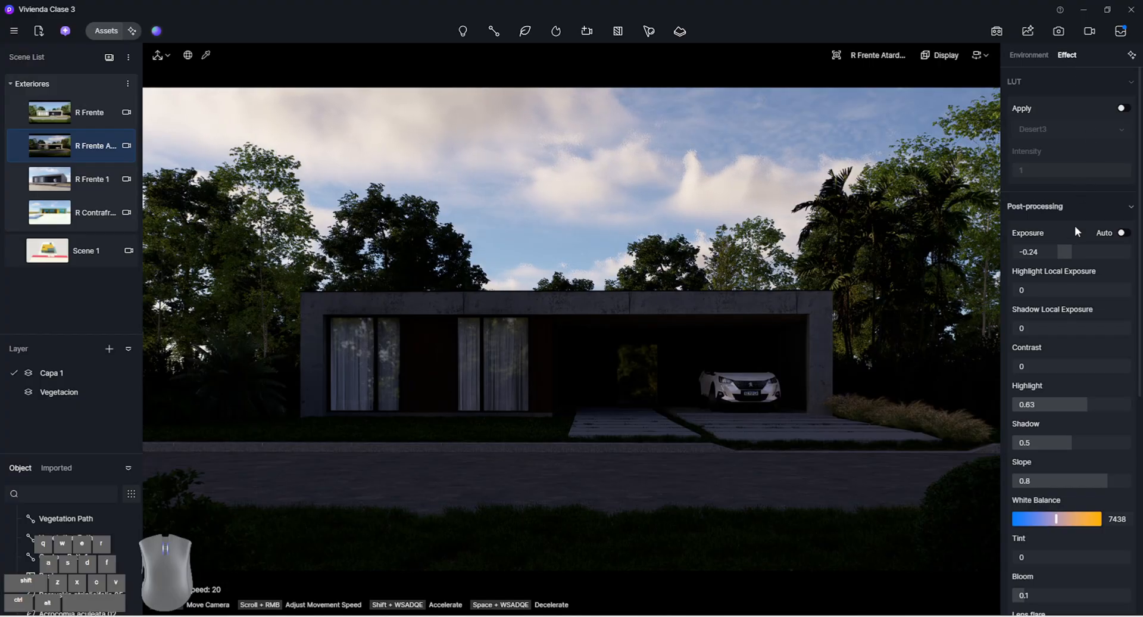
drag(1071, 251, 1091, 246)
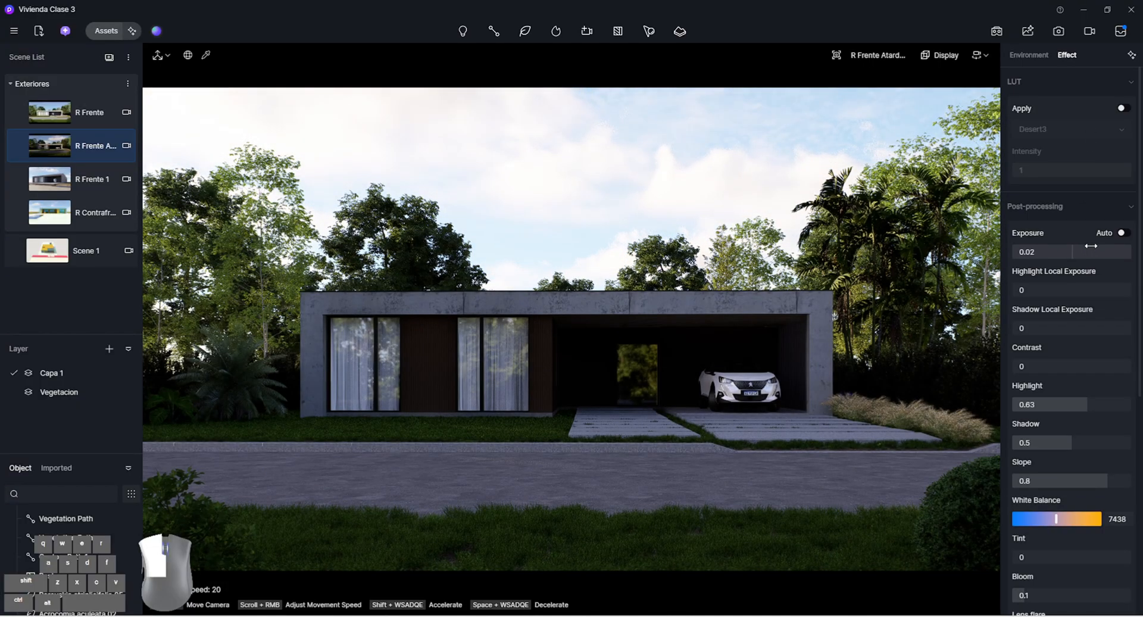
click(20, 145)
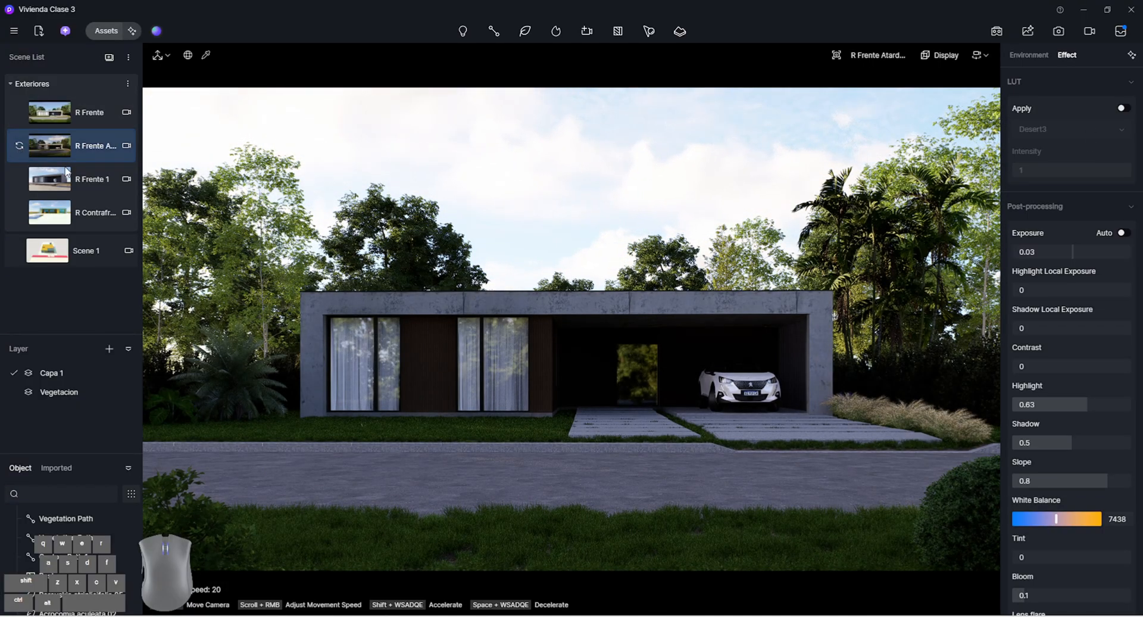
Switch the sky light to HDRI with the default Sunset 06 sky, and update the sunset scene
click(1041, 55)
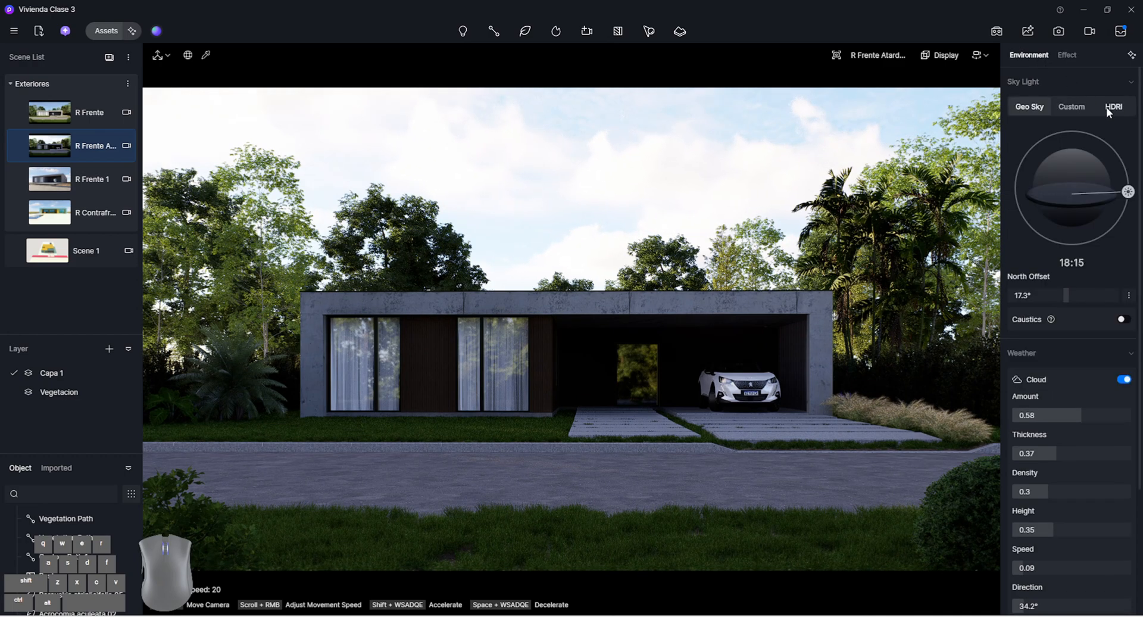
click(1111, 108)
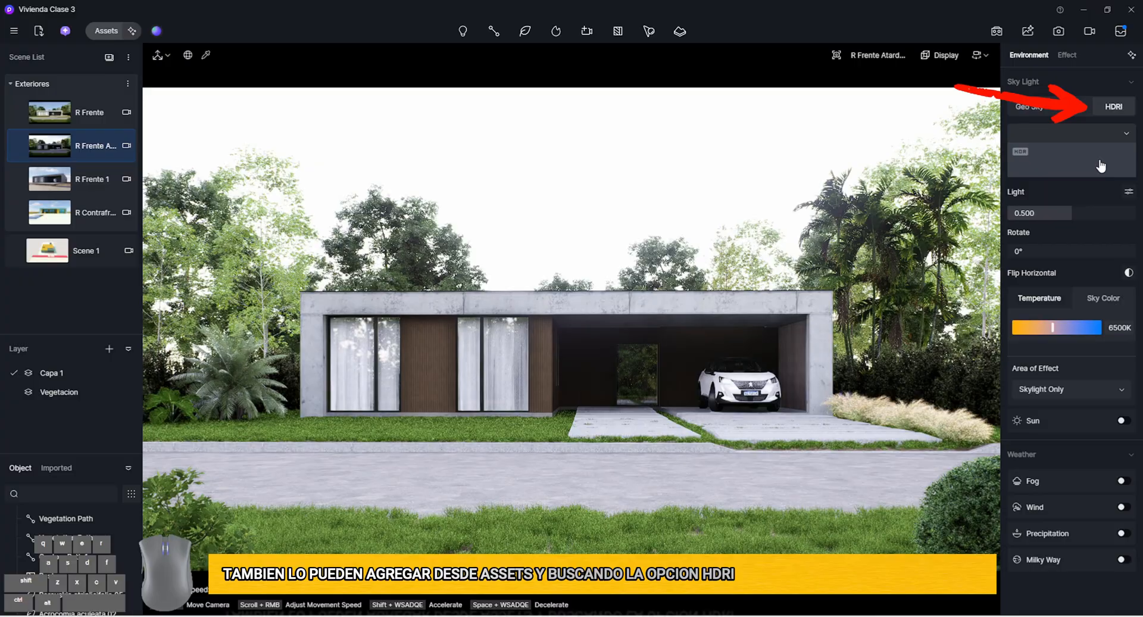
click(1100, 165)
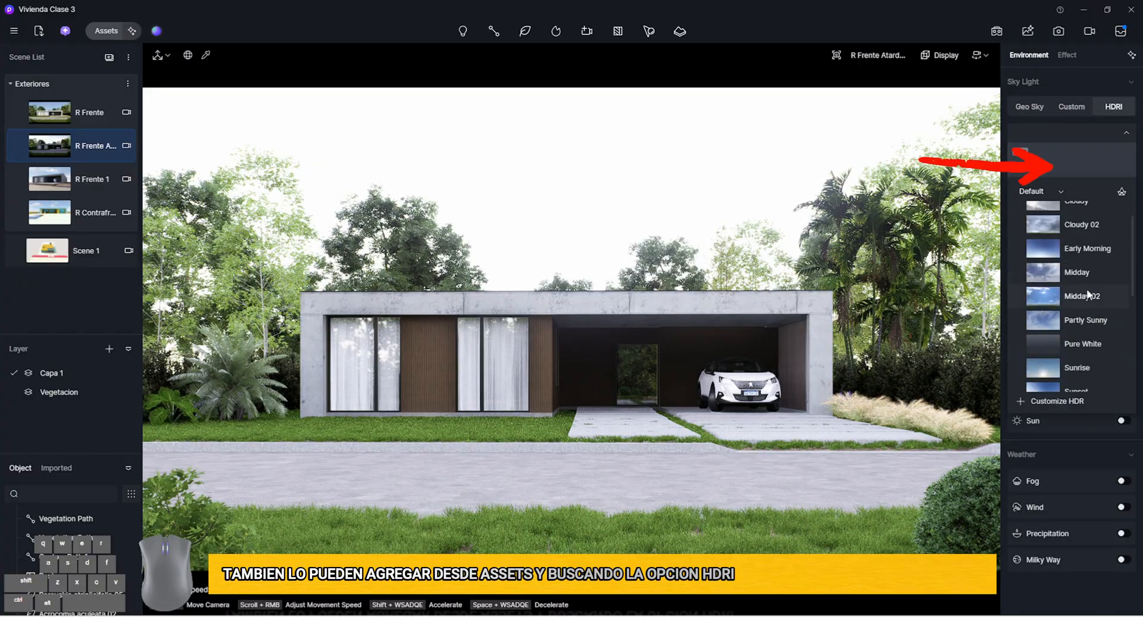
scroll(1084, 298, down, 3)
scroll(1088, 360, down, 1)
click(1096, 334)
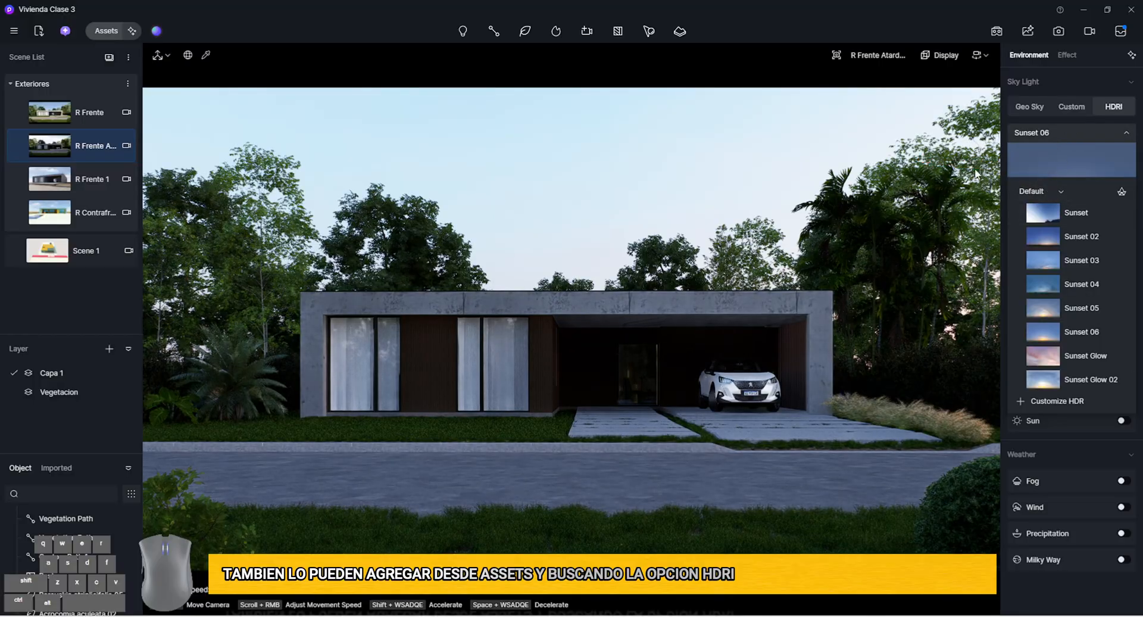
click(19, 146)
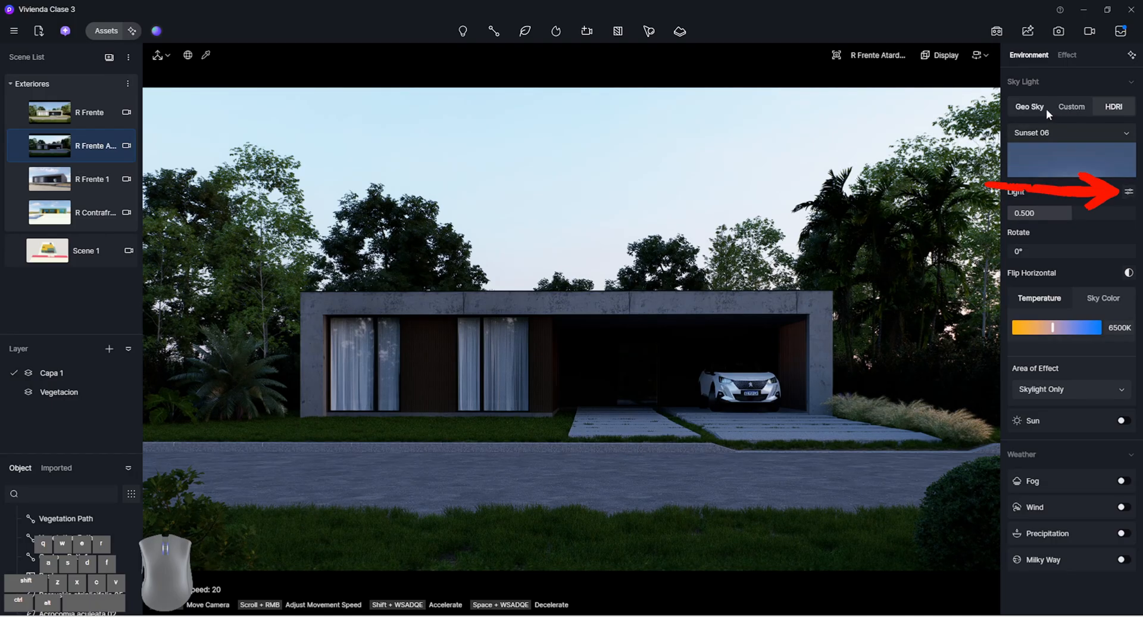
Separate the HDRI light controls and set Skylight to 1.000 and Background to 0.260
click(1128, 192)
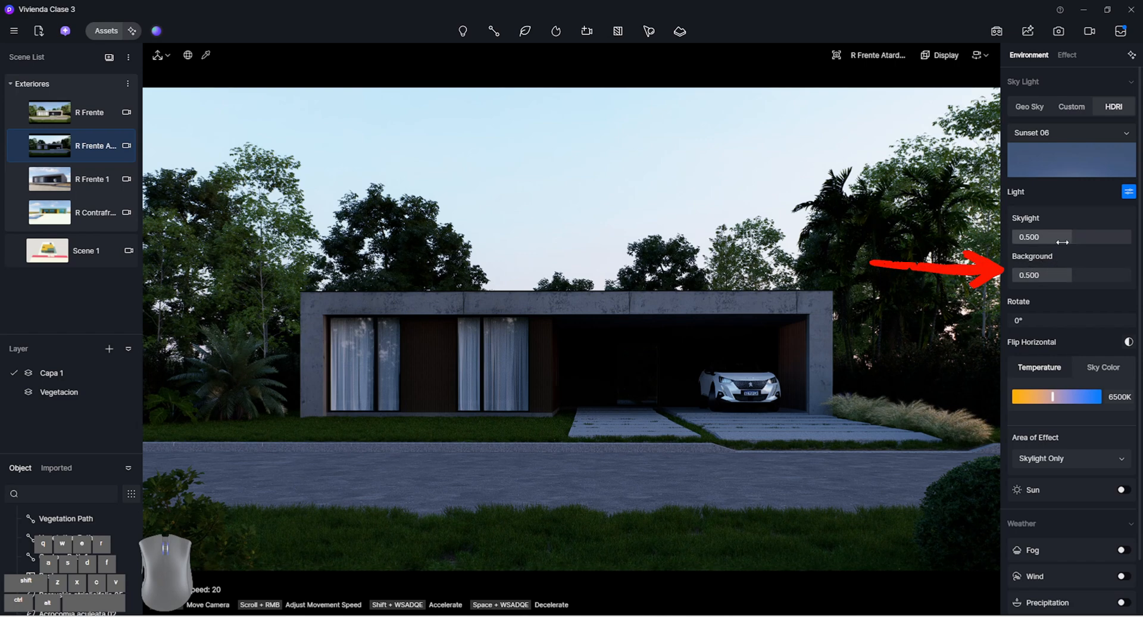
drag(1038, 237, 1130, 237)
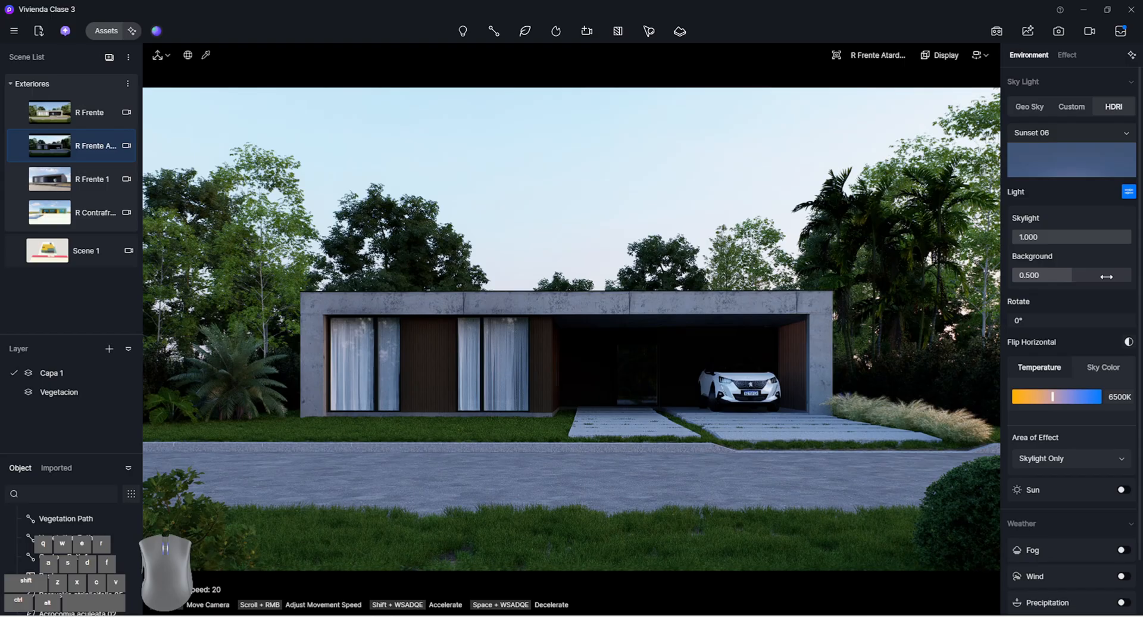
drag(1106, 276, 1055, 276)
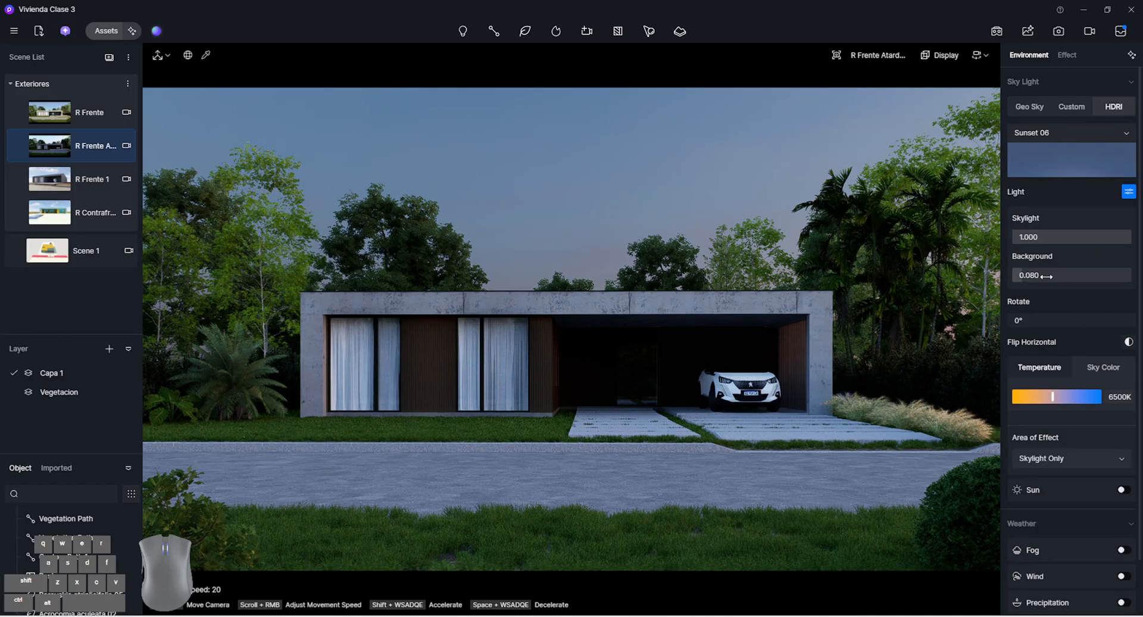
drag(1046, 275, 1067, 275)
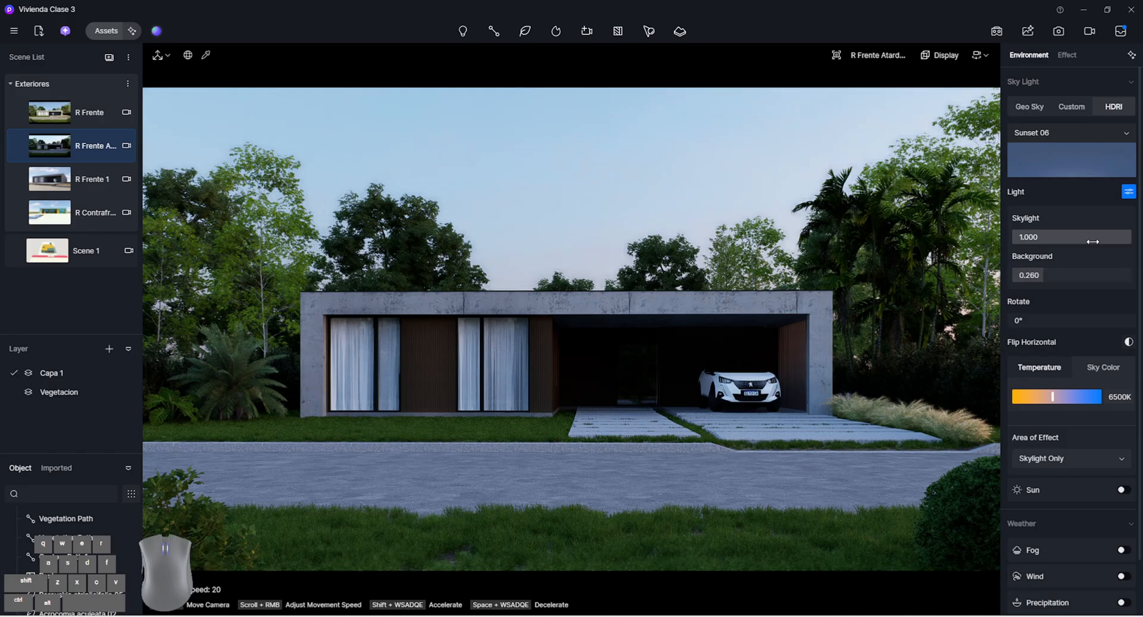
Try Skylight at 0.150 with Background at 0.120, and restore them to 1.000 and 0.260
drag(1093, 239, 991, 240)
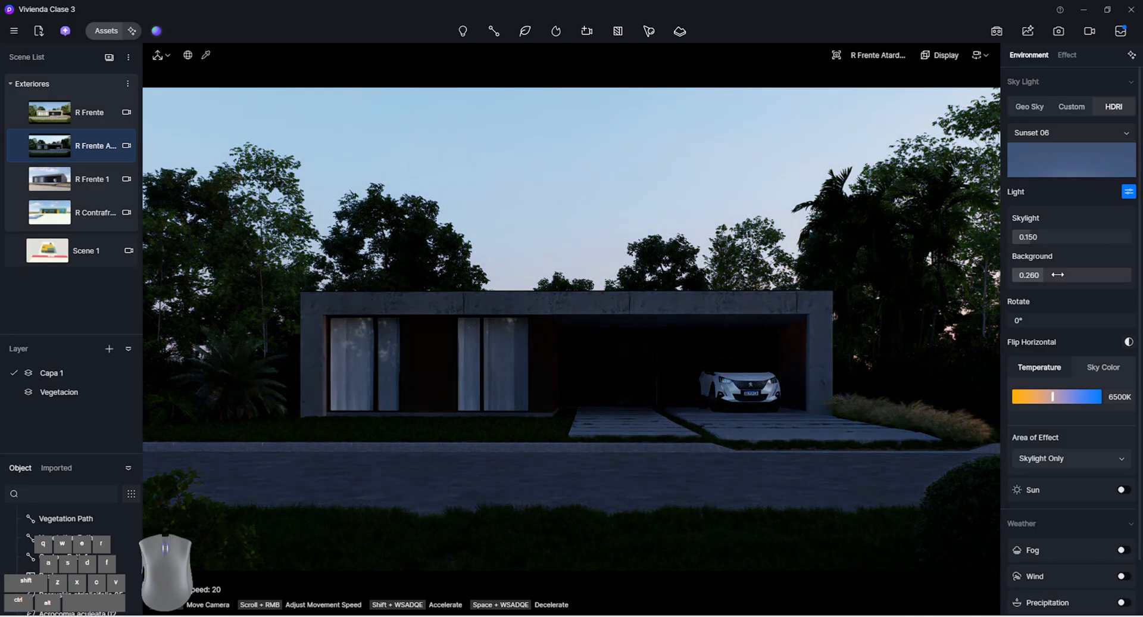
drag(1048, 276, 1021, 277)
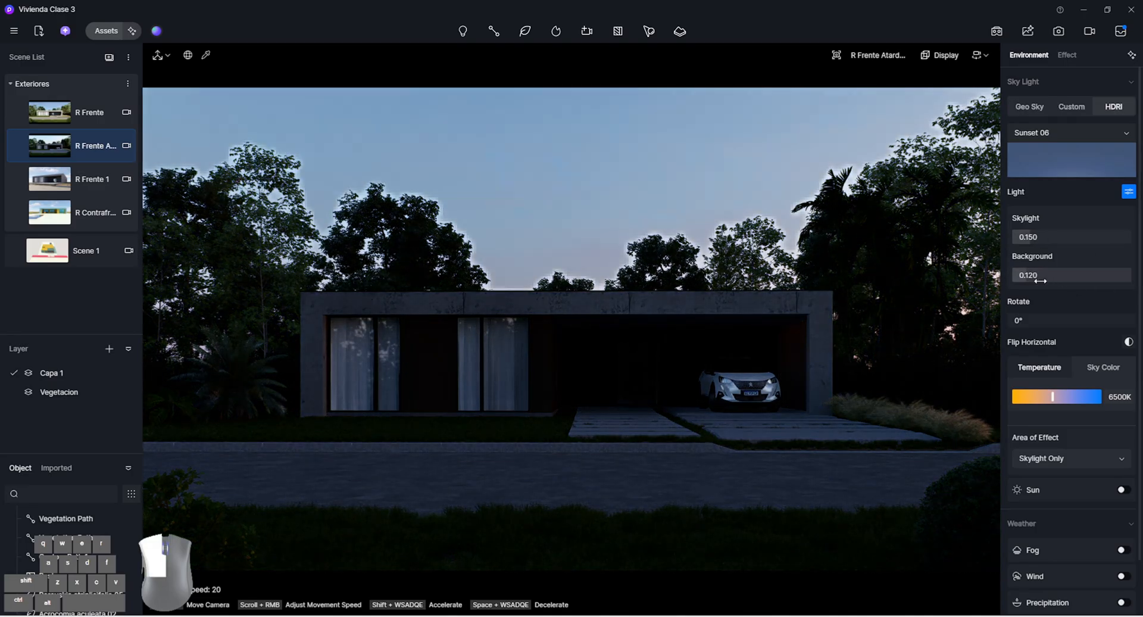
click(1042, 236)
drag(1041, 236, 1135, 247)
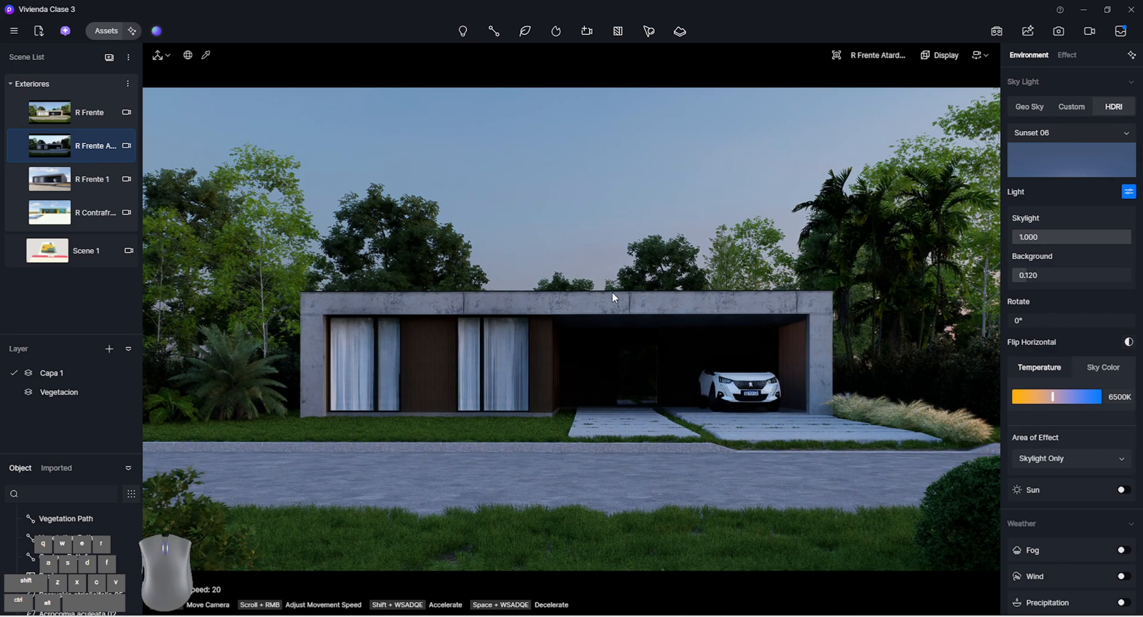
drag(1071, 277, 1082, 277)
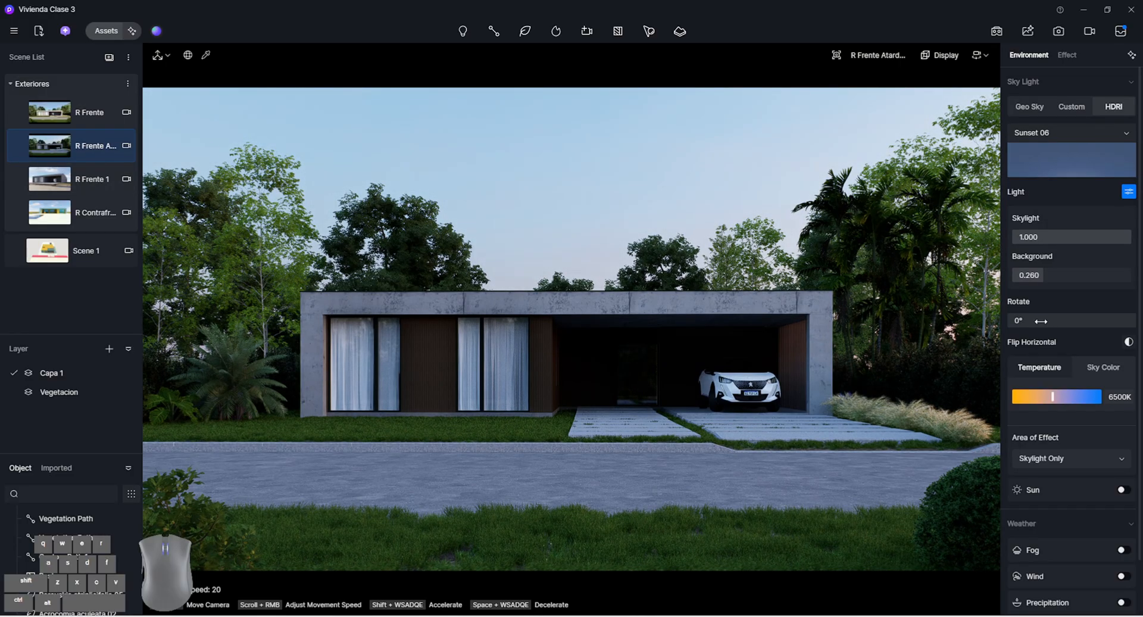
Rotate the Sunset 06 HDRI to 280° and set the sky light temperature to 5400K
drag(1040, 321, 1140, 323)
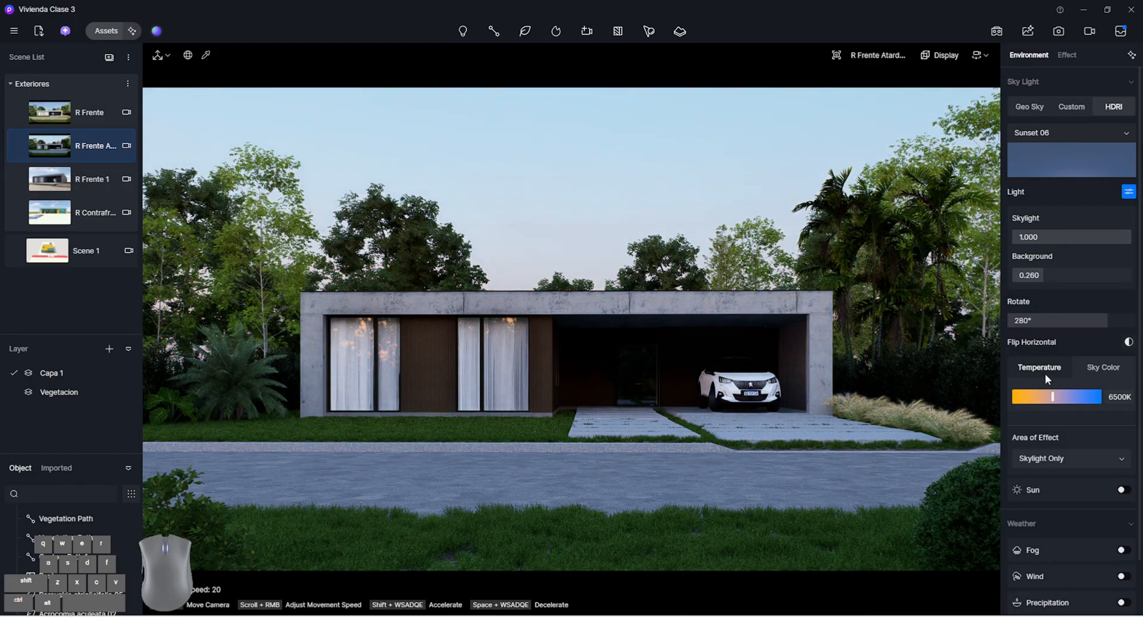
drag(1050, 397, 1040, 395)
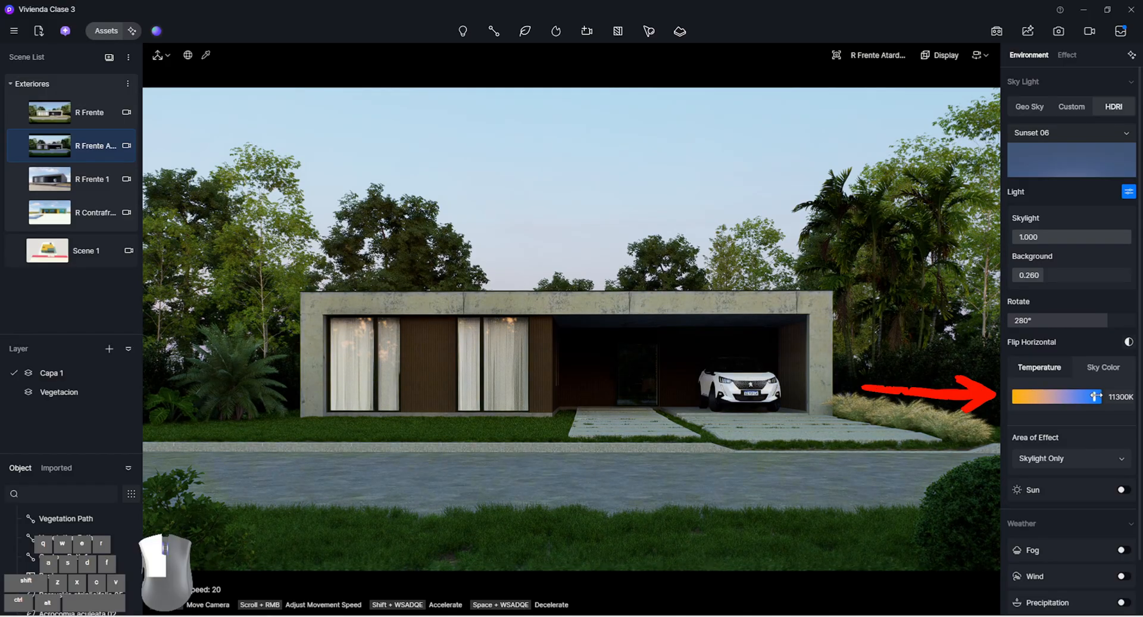
drag(1066, 396, 1043, 395)
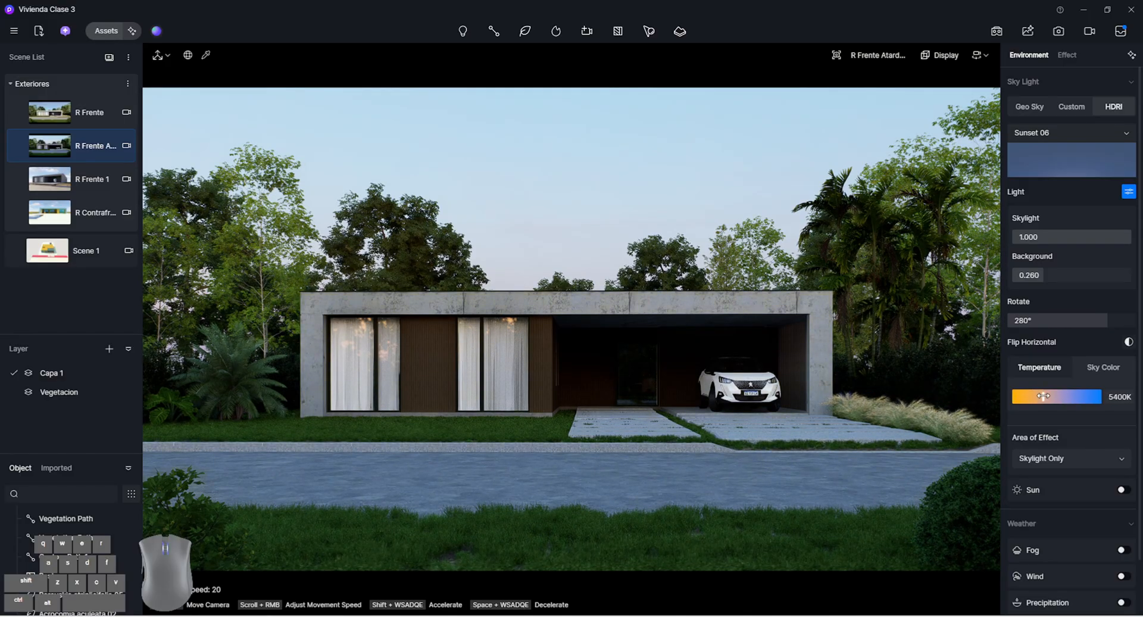
Enable the sun for the HDRI sky with a sunlight intensity of 13.3 and a sun disk radius of 7
scroll(1084, 474, down, 2)
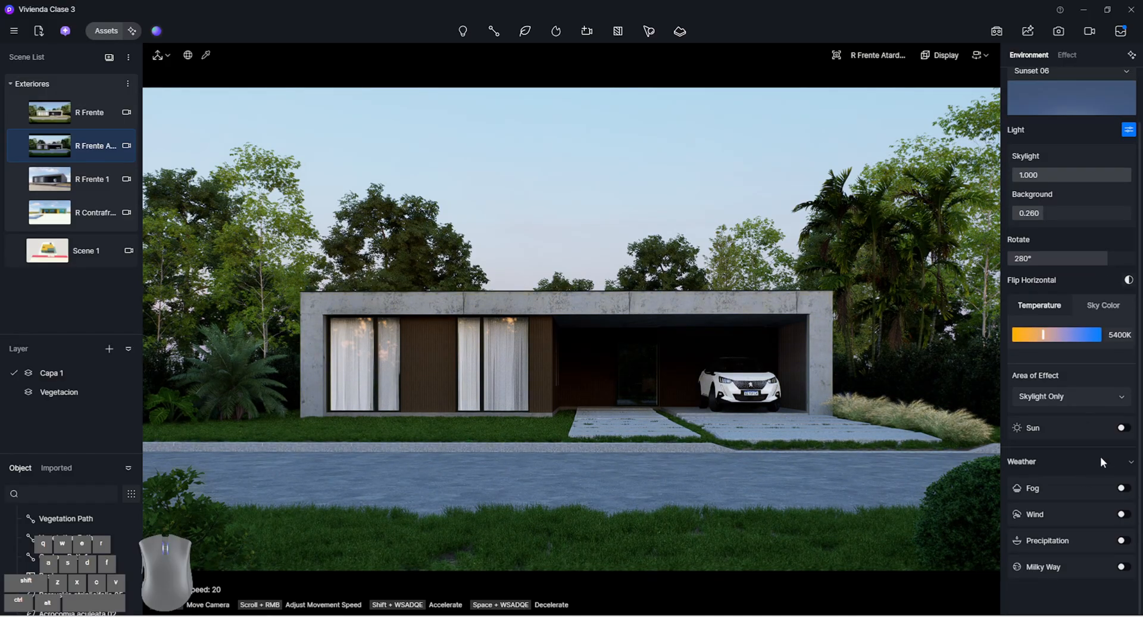
click(1123, 428)
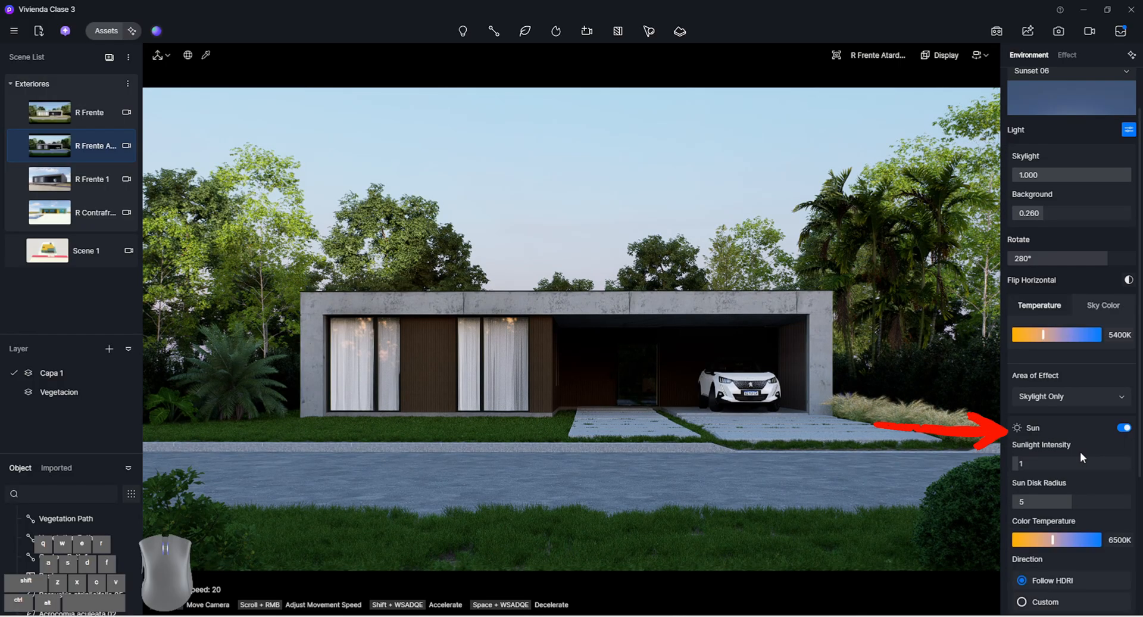
drag(1051, 459, 1091, 459)
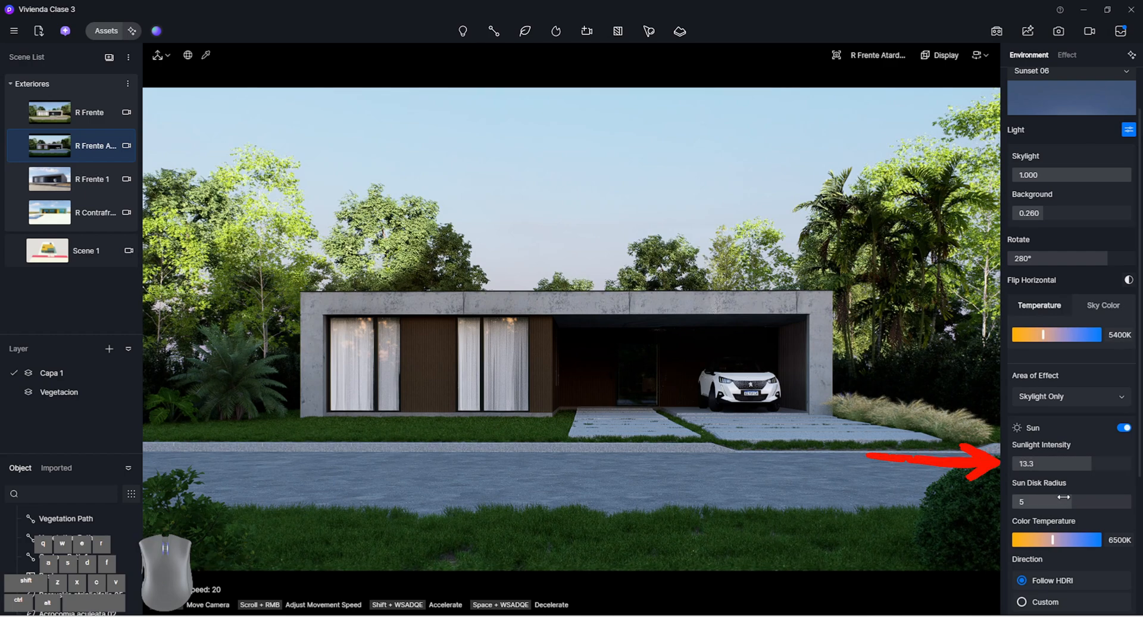
drag(1068, 500, 1094, 501)
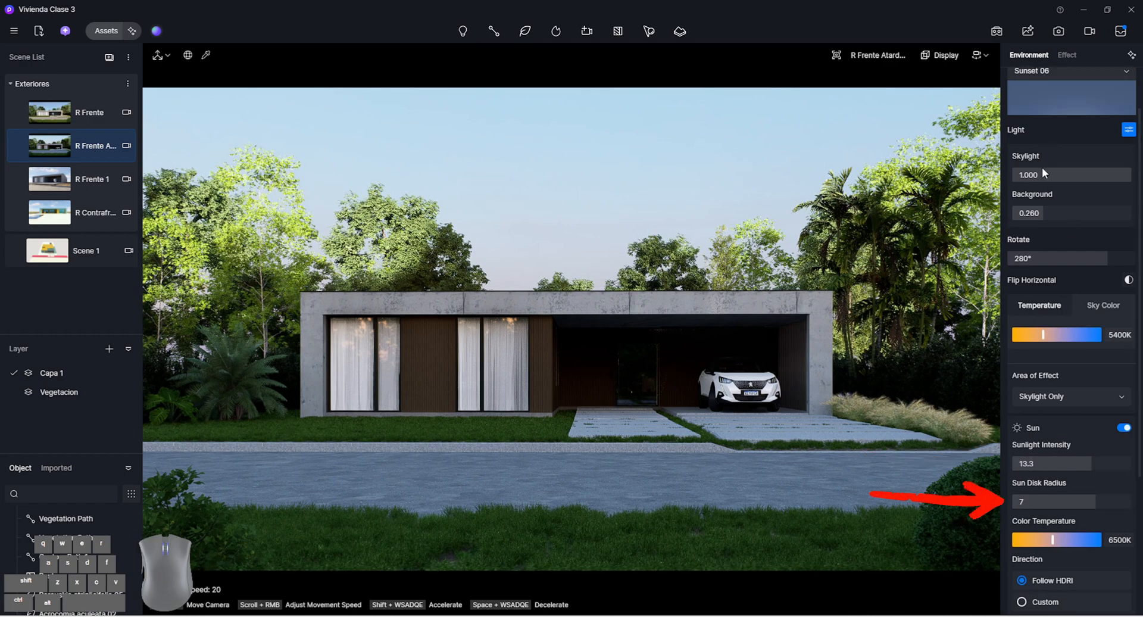
Switch the sun direction to Custom with an altitude of 16 and an azimuth of 119.3
scroll(1044, 172, down, 1)
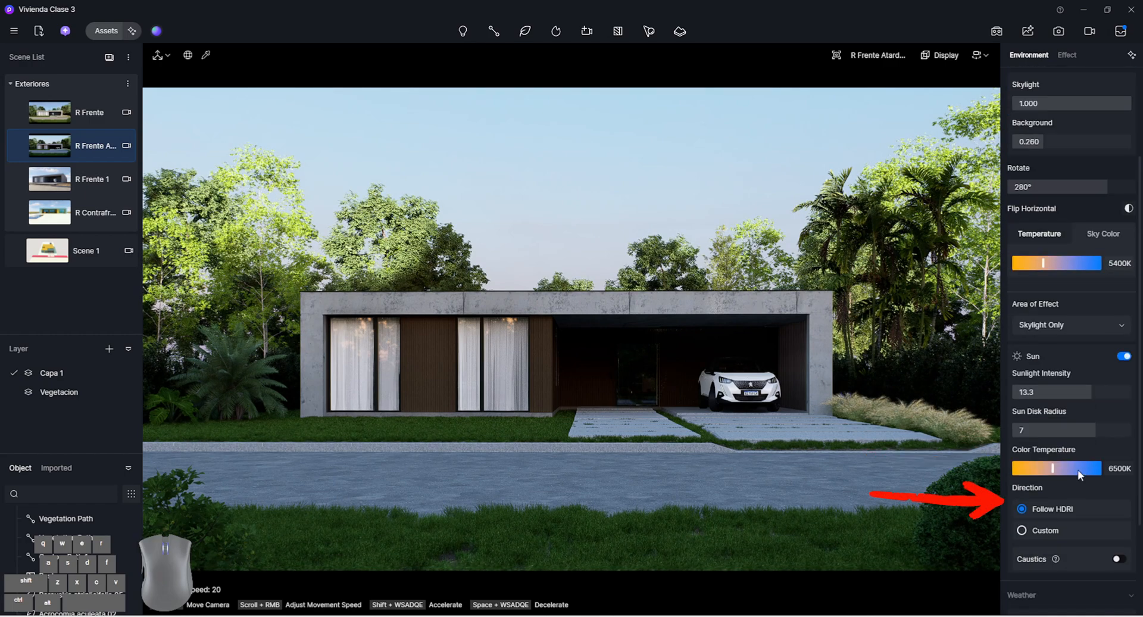
click(1051, 530)
scroll(1050, 535, down, 1)
drag(1072, 492, 1036, 492)
drag(1041, 529, 1076, 530)
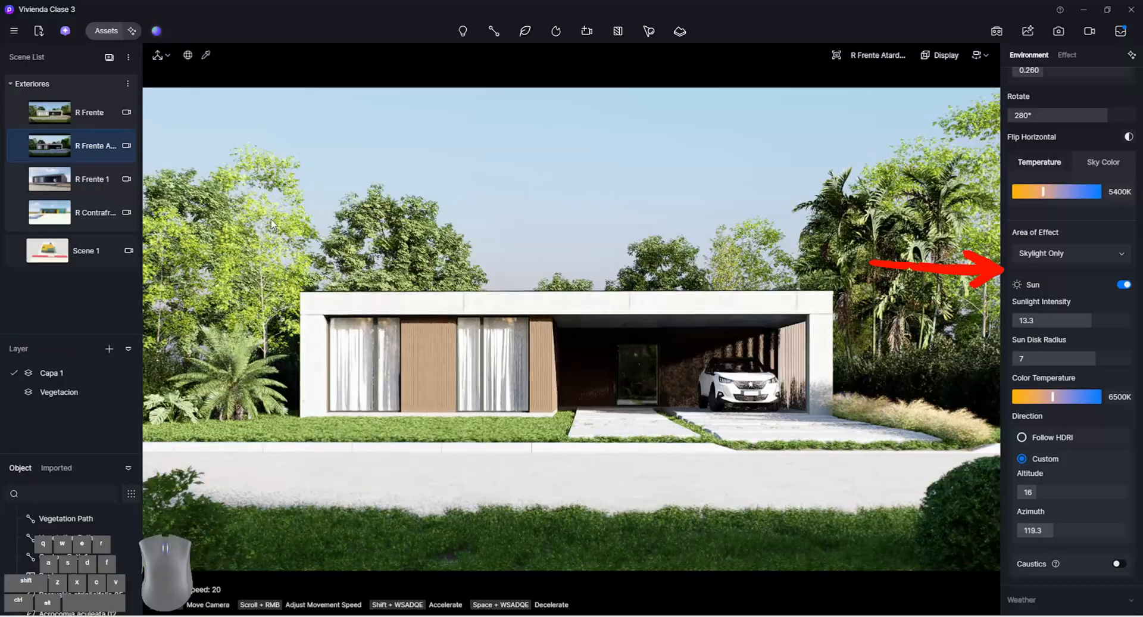
Turn off the sun and update the sunset scene with the current HDRI settings
click(1123, 286)
scroll(1109, 303, up, 3)
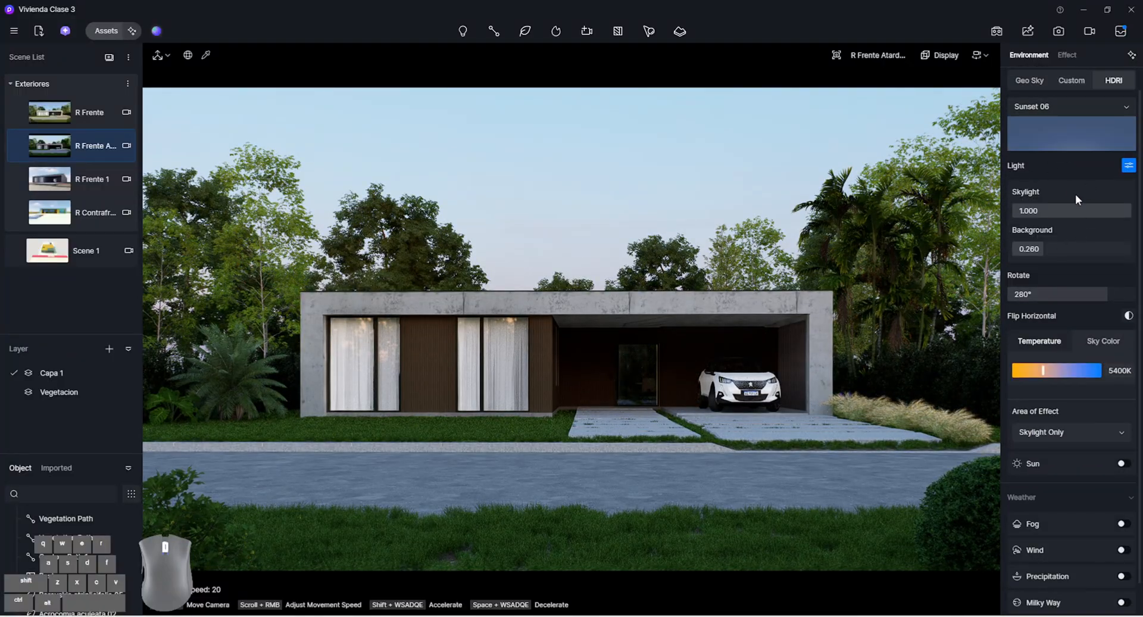
scroll(1076, 199, up, 1)
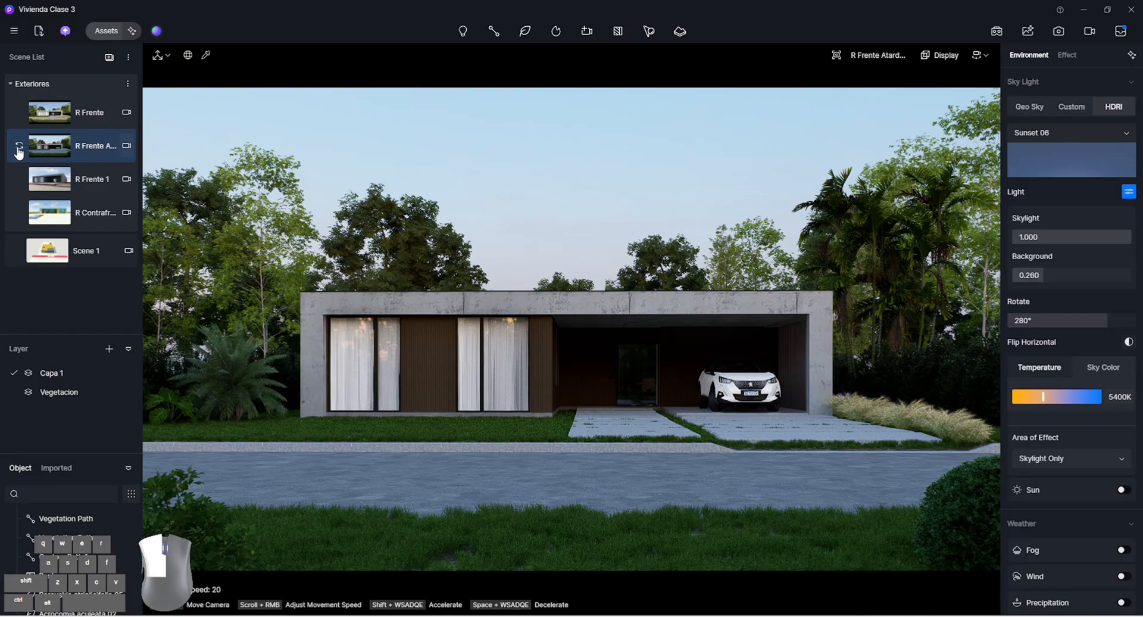
Change the HDRI sky to the default Midday and set the post-processing exposure to -0.21
click(1103, 167)
scroll(1092, 364, down, 1)
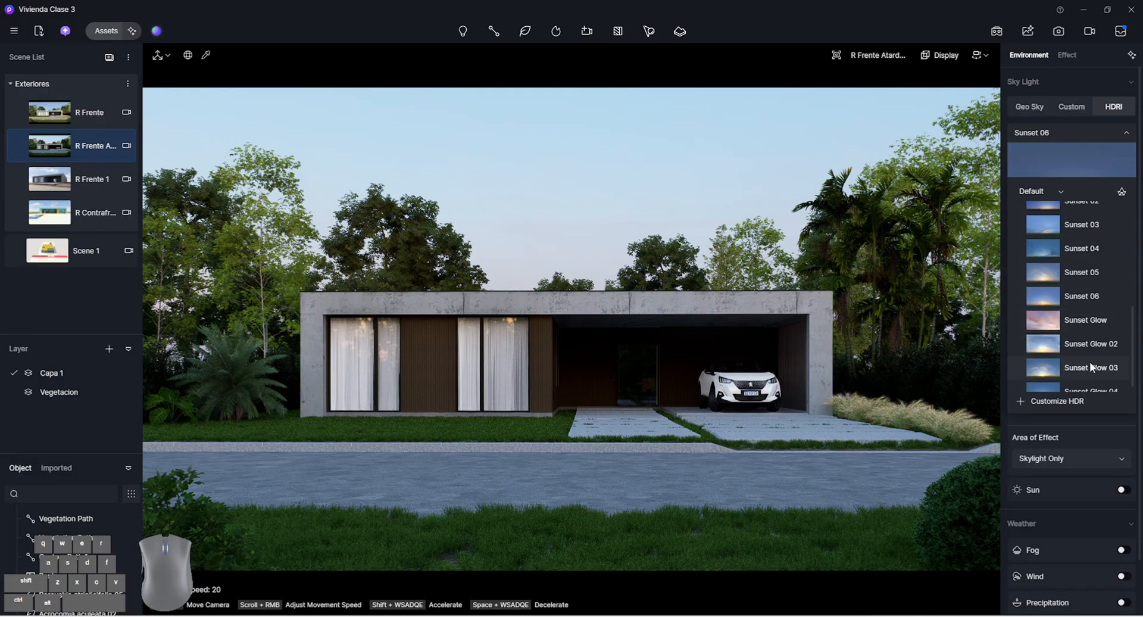
scroll(1094, 350, up, 3)
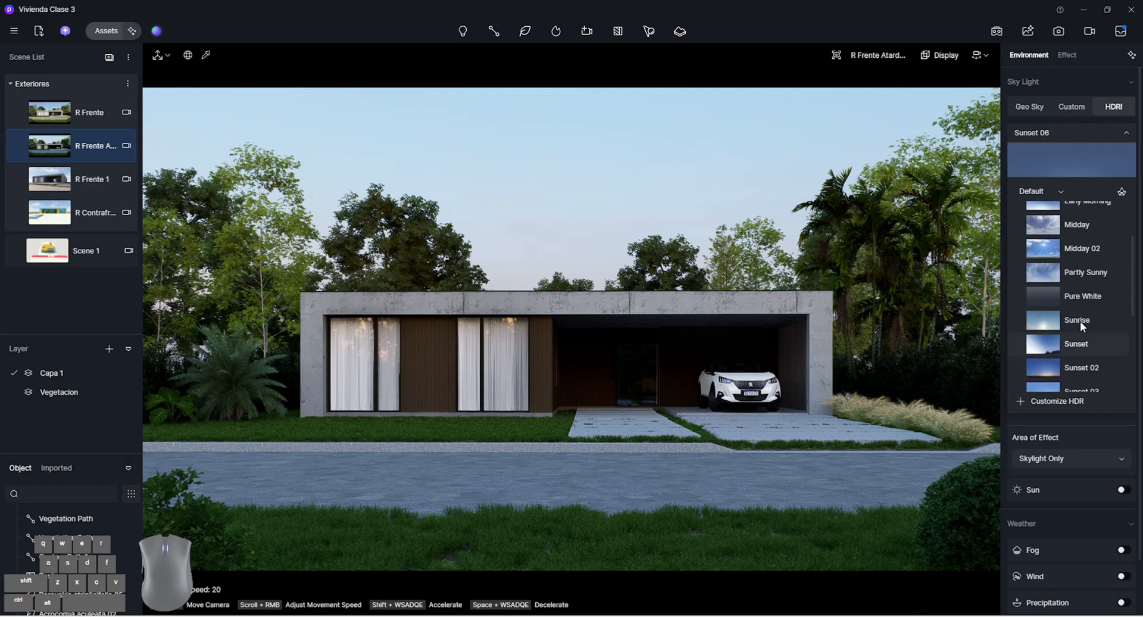
click(1094, 228)
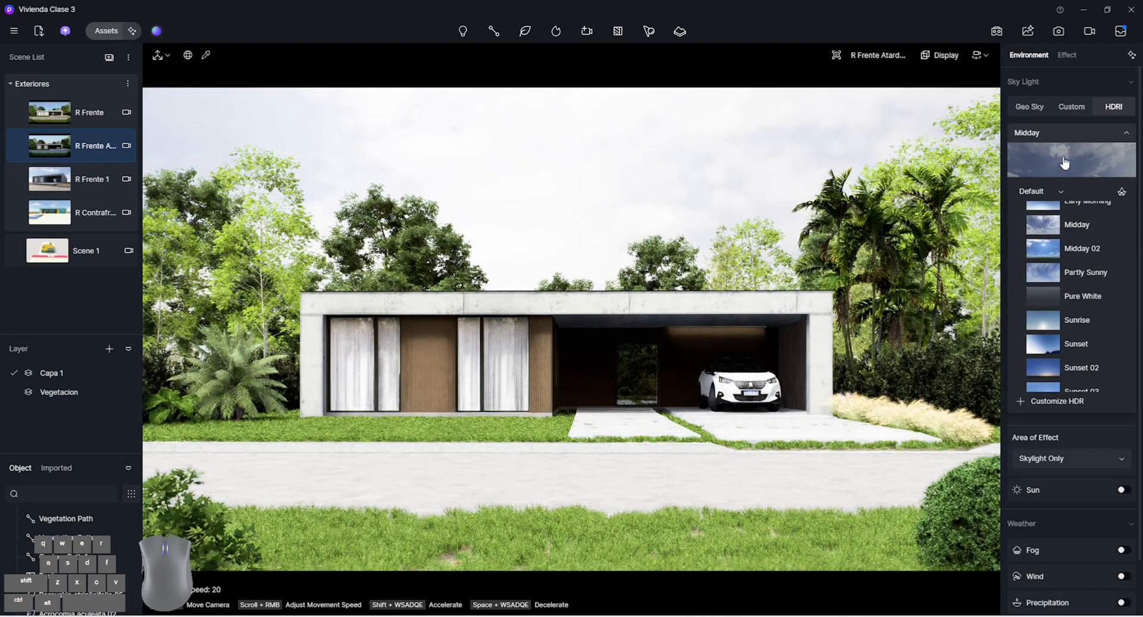
click(1065, 162)
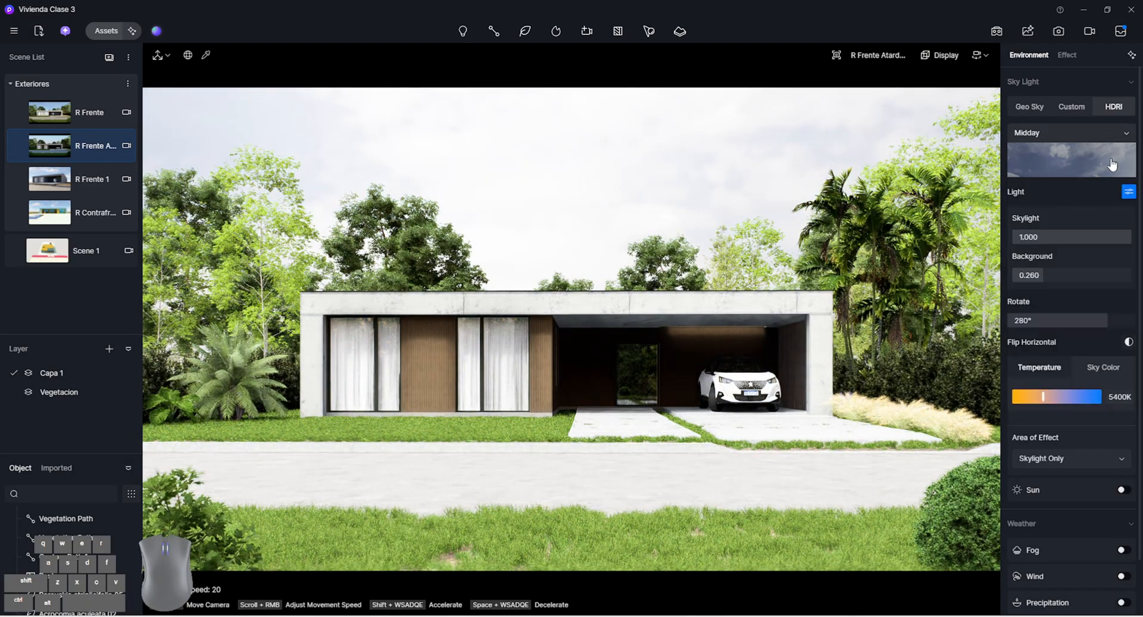
click(1067, 55)
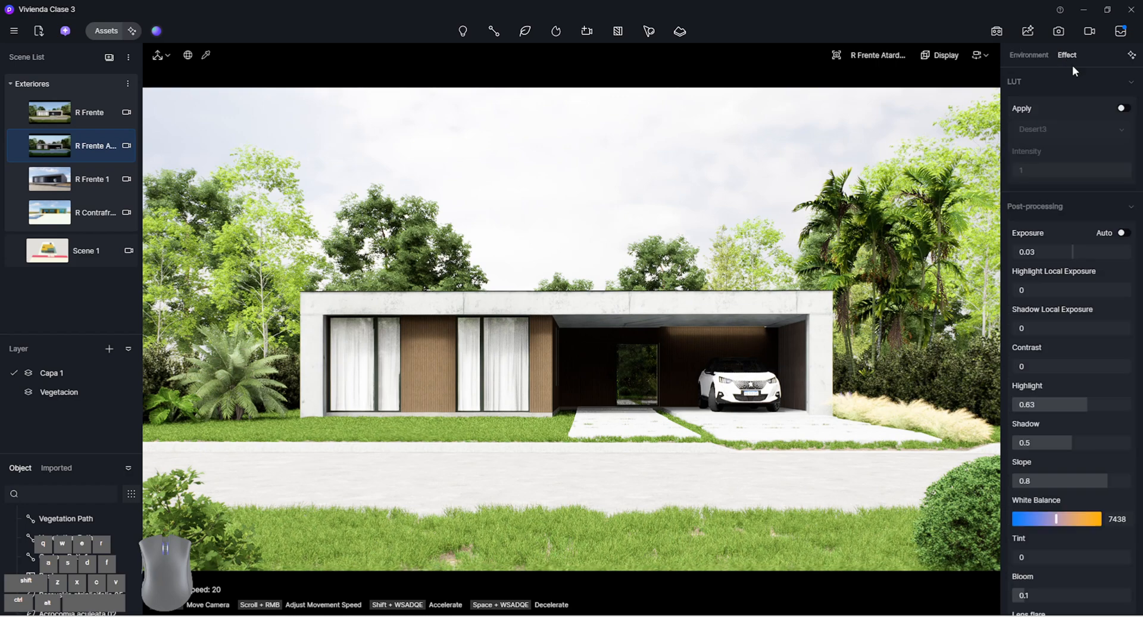
drag(1093, 249, 1089, 249)
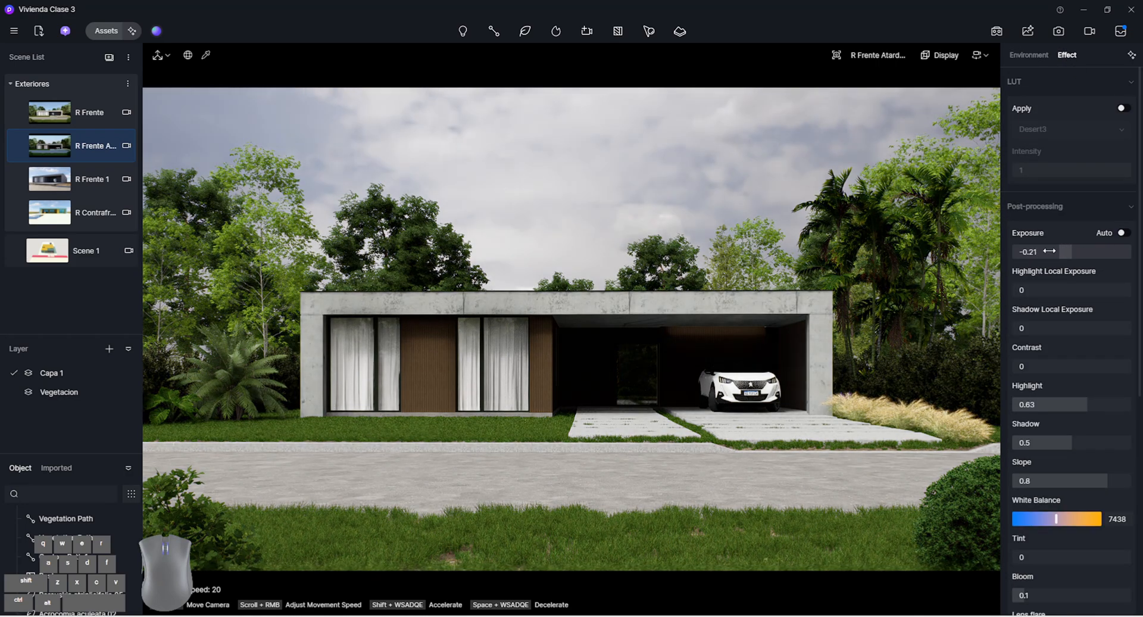
Store the view as a new scene, rename it "R Frente 1" and place it directly below R Frente
click(109, 57)
double_click(91, 181)
text(R Frente 1)
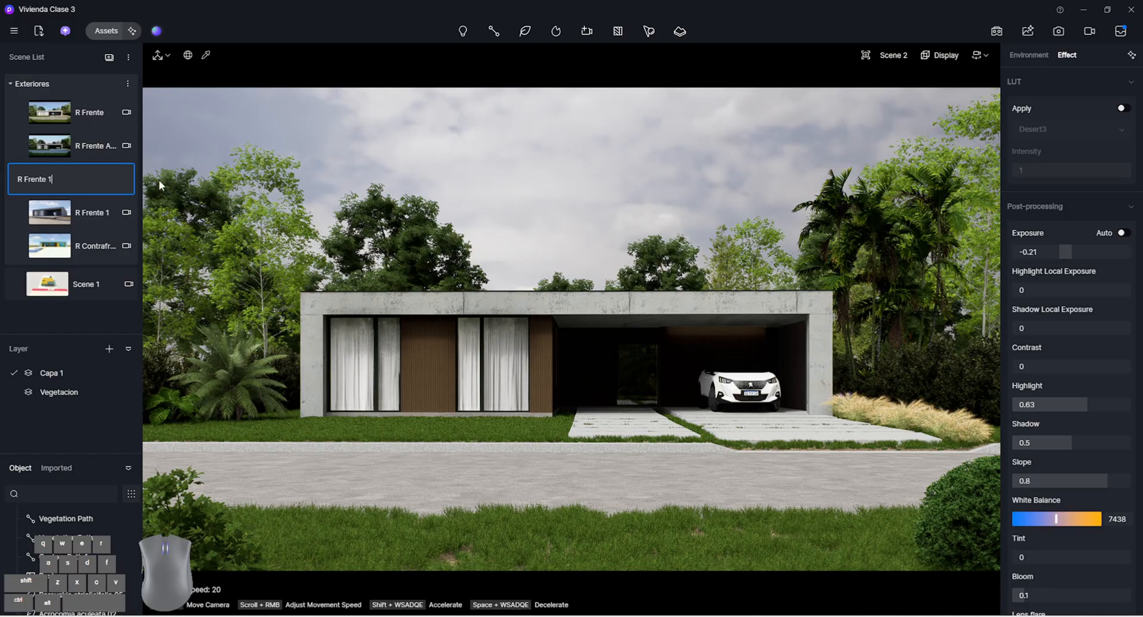
key(Return)
drag(86, 178, 98, 120)
Activate the R Frente scene and check its Geo Sky environment settings
click(94, 119)
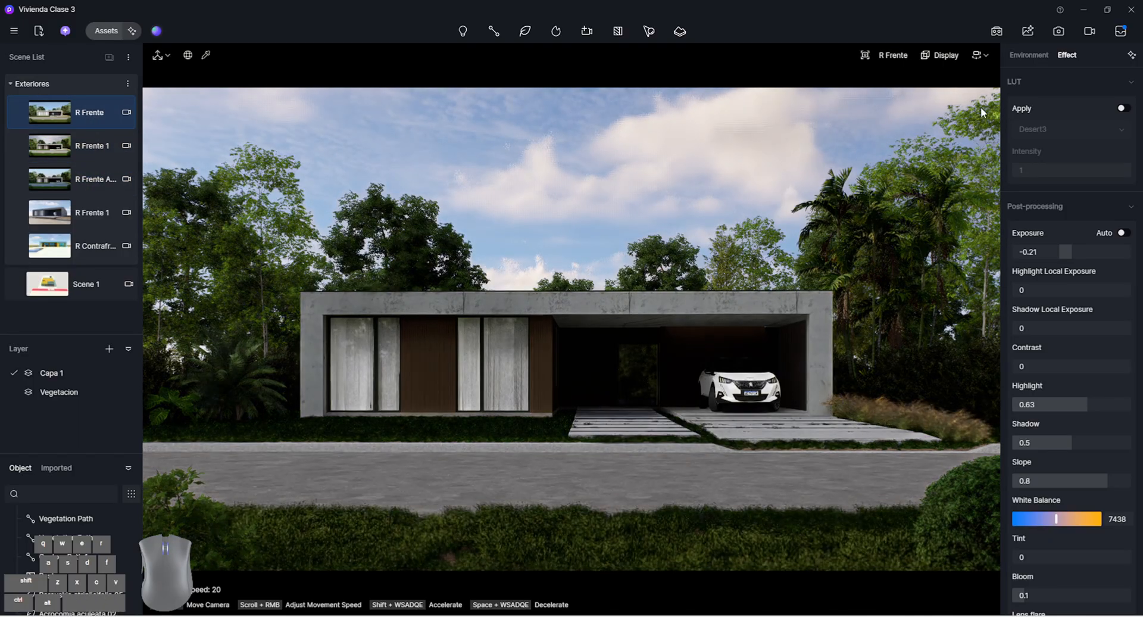
click(1034, 54)
click(1021, 108)
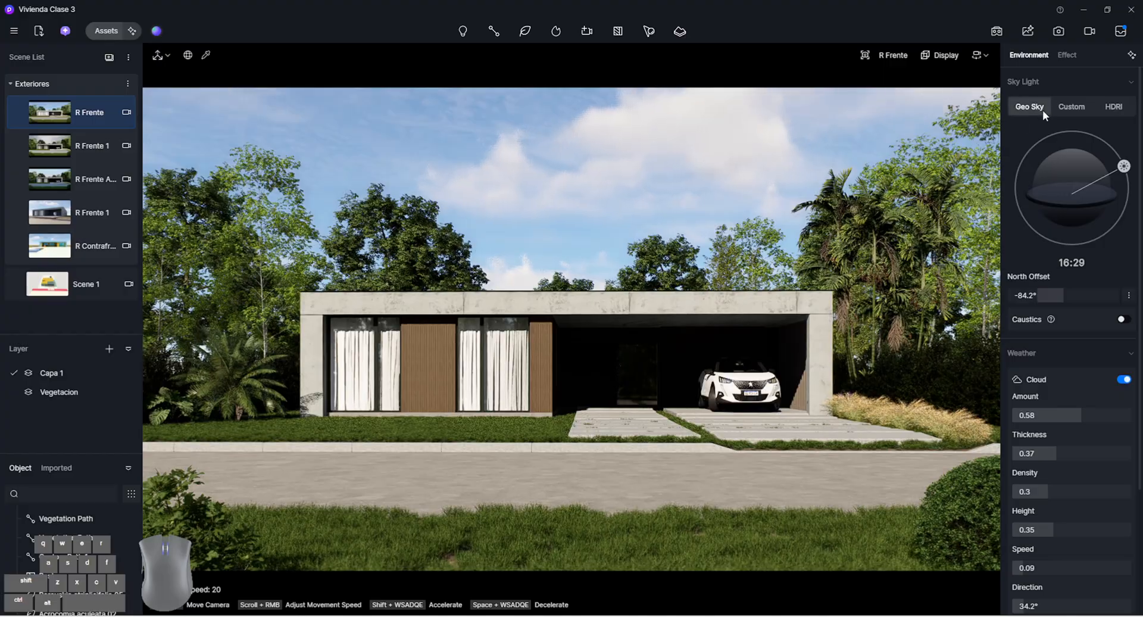
Activate the new R Frente 1 scene with its HDRI sky, and set Rotate to 241.7° and Background to 0.500
click(107, 143)
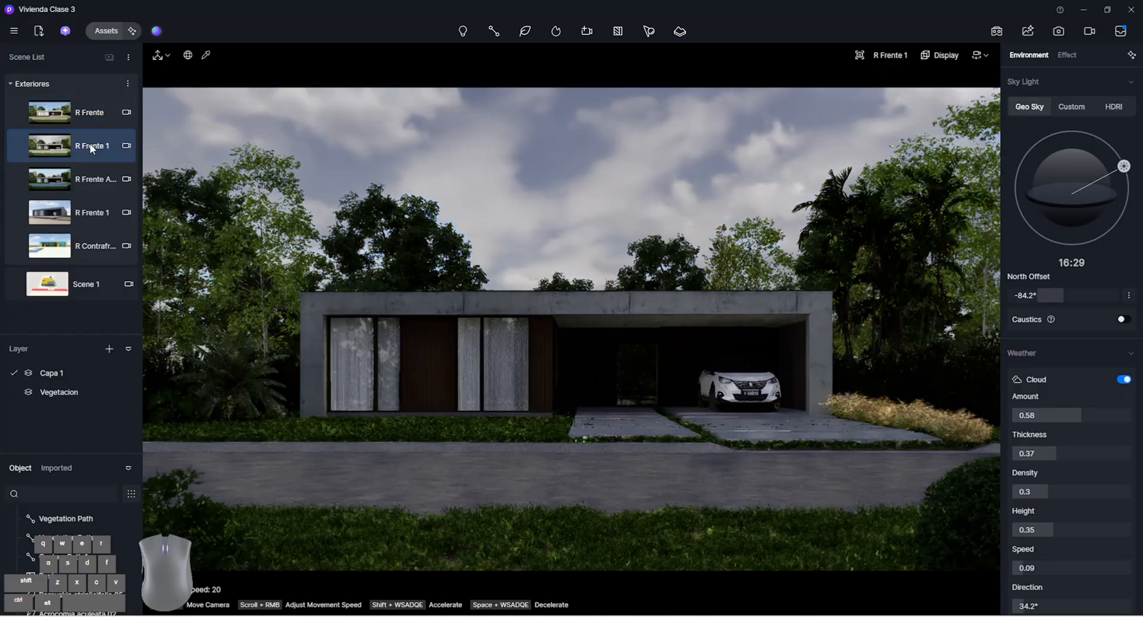
click(1115, 110)
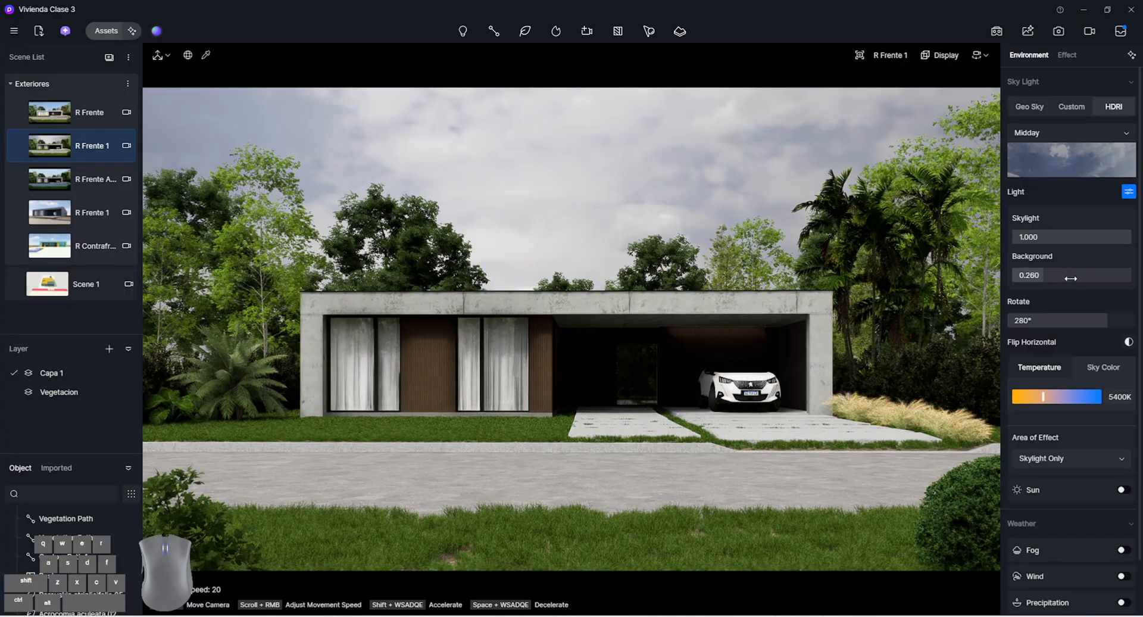
drag(1070, 278, 1065, 278)
drag(1075, 319, 1072, 315)
drag(1058, 277, 1086, 279)
drag(1097, 237, 1125, 238)
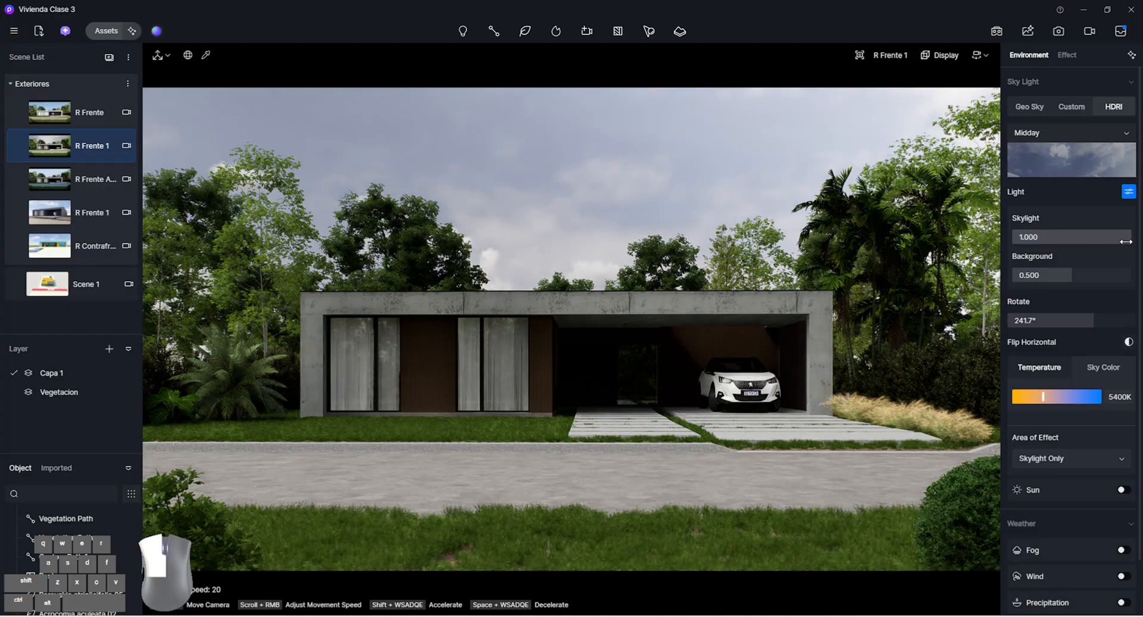
Enable the sun in the Midday scene with a sunlight intensity of 1.3 and a sun disk radius of 3.3
click(1118, 490)
drag(1110, 521, 1040, 522)
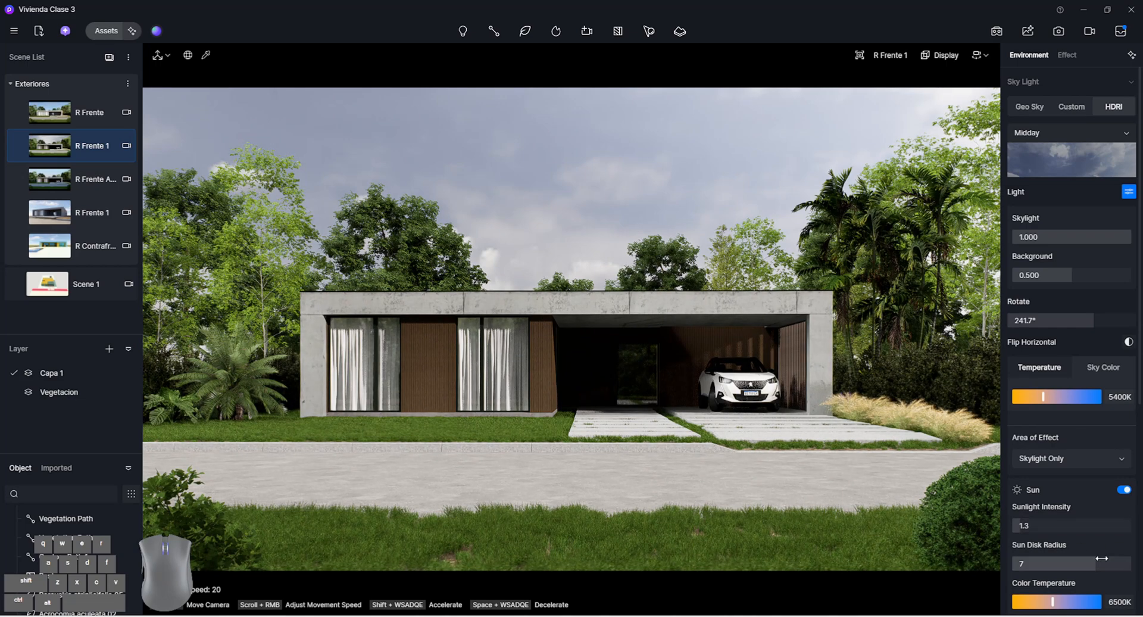
drag(1101, 558, 1094, 559)
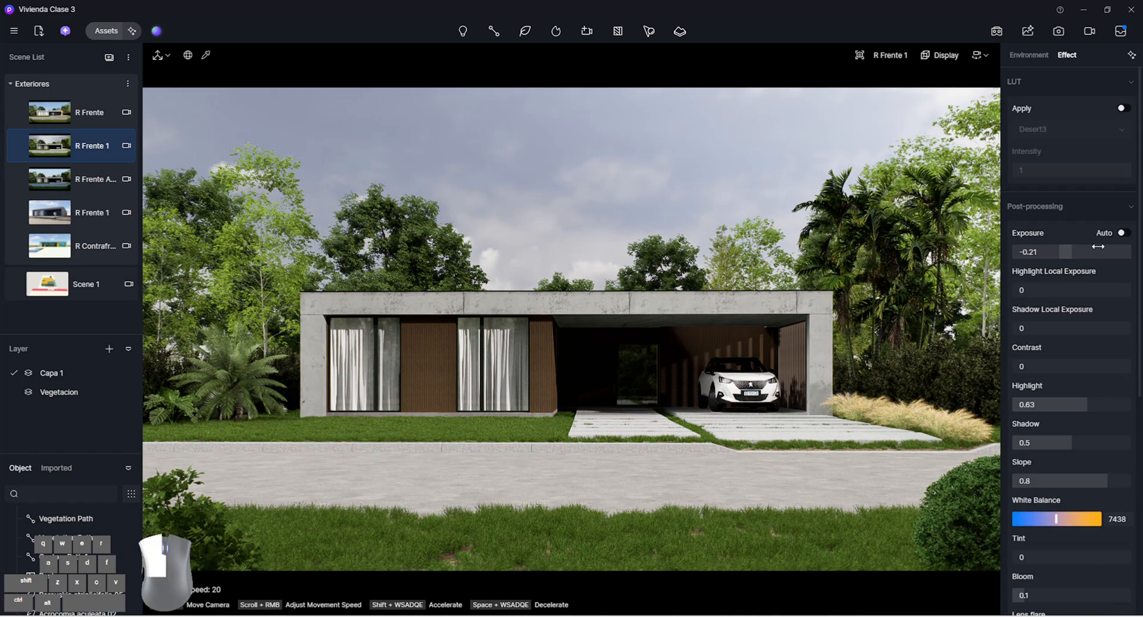
Set the exposure to -0.23 and the Midday HDRI background brightness to 0.790
drag(1098, 245, 1095, 246)
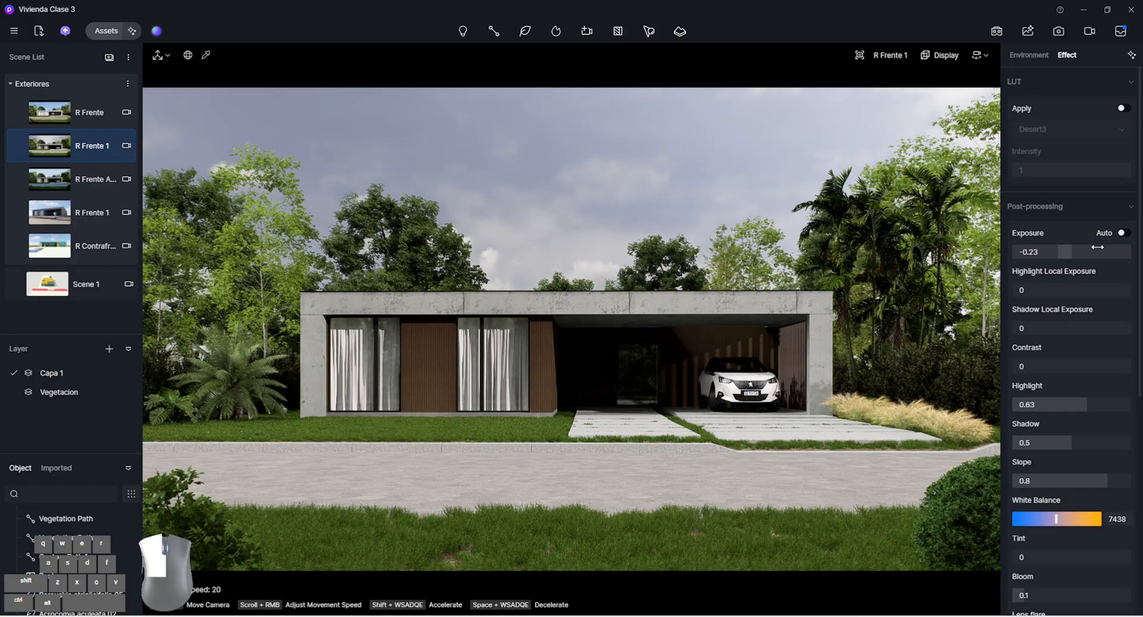
click(1040, 55)
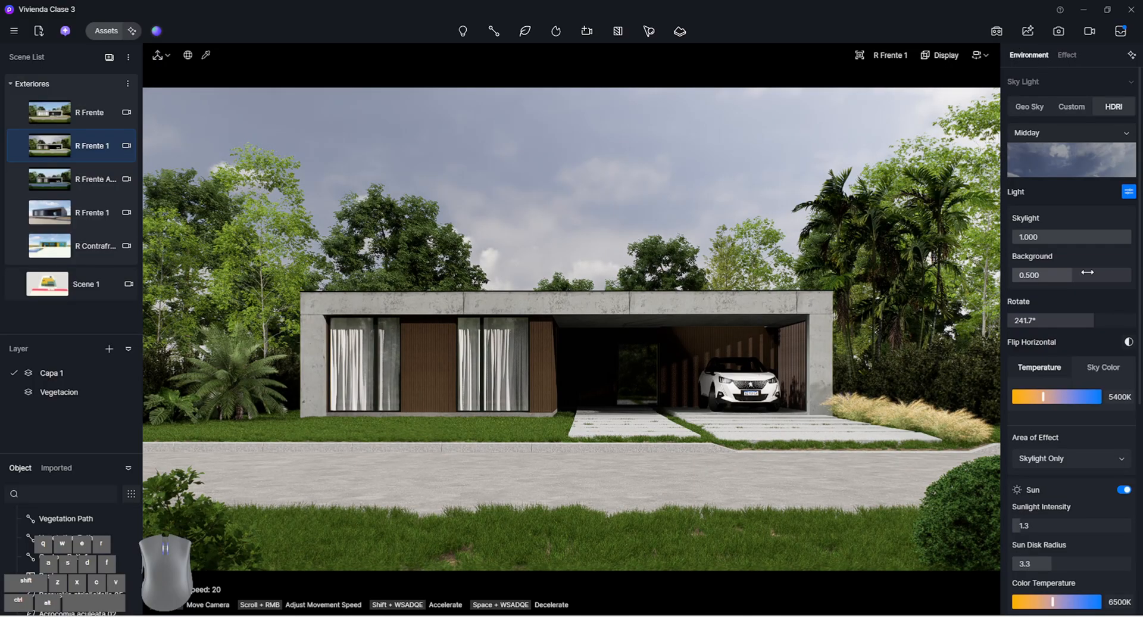
drag(1086, 272, 1105, 271)
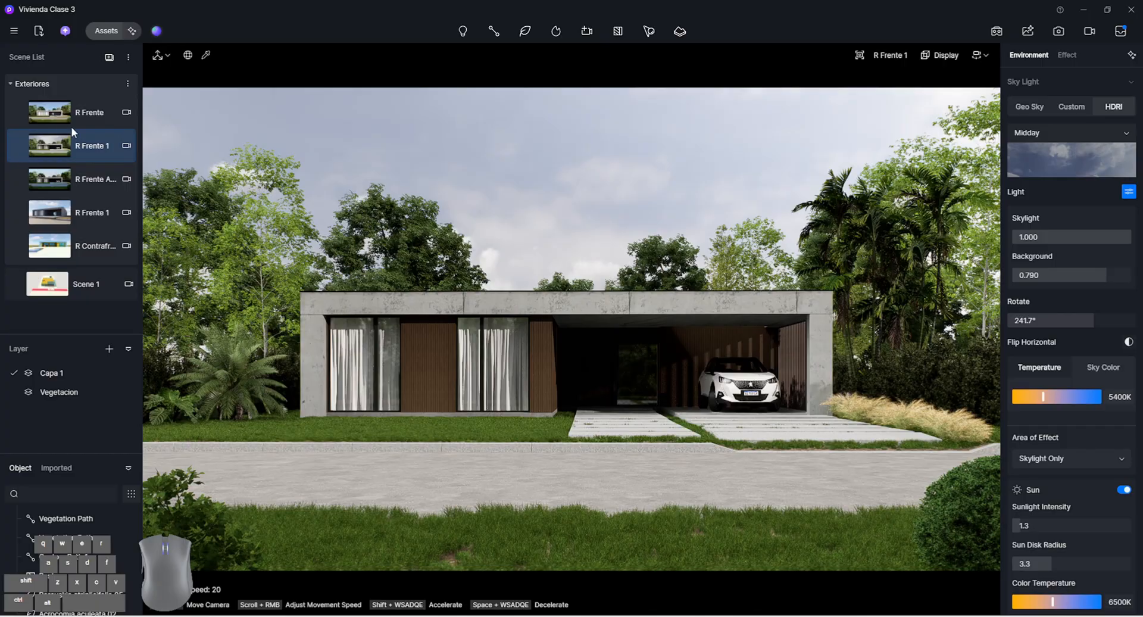
Set the R Frente 1 scene's Highlight Local Exposure to 0.6 and Shadow Local Exposure to 0.69
click(1064, 55)
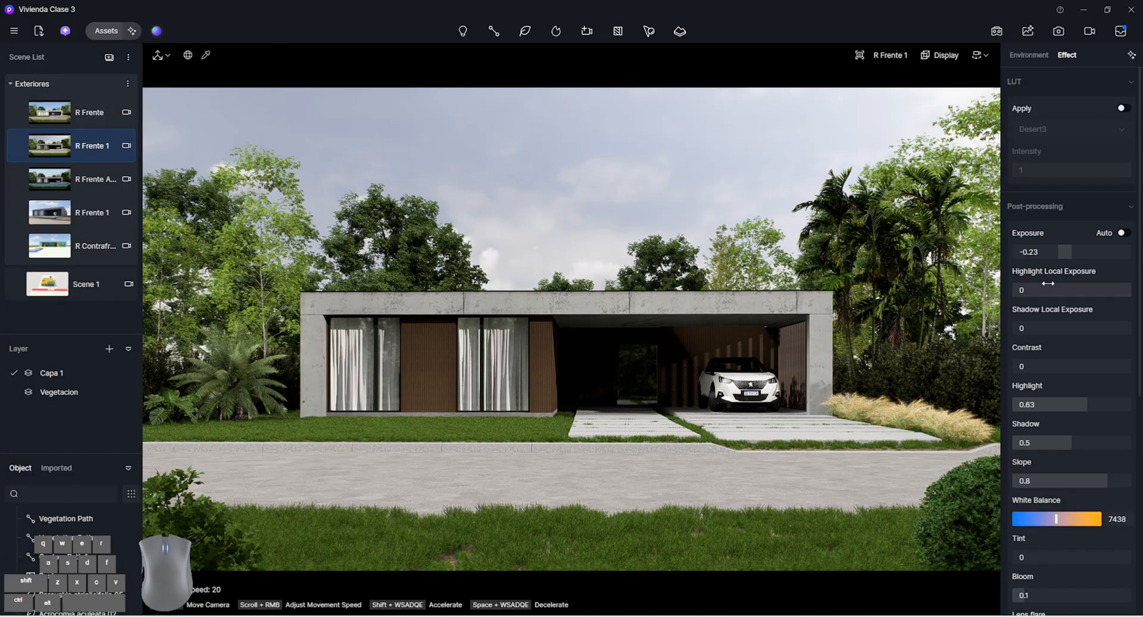
drag(1044, 284, 1109, 290)
drag(1042, 325, 1119, 328)
drag(1065, 290, 1080, 290)
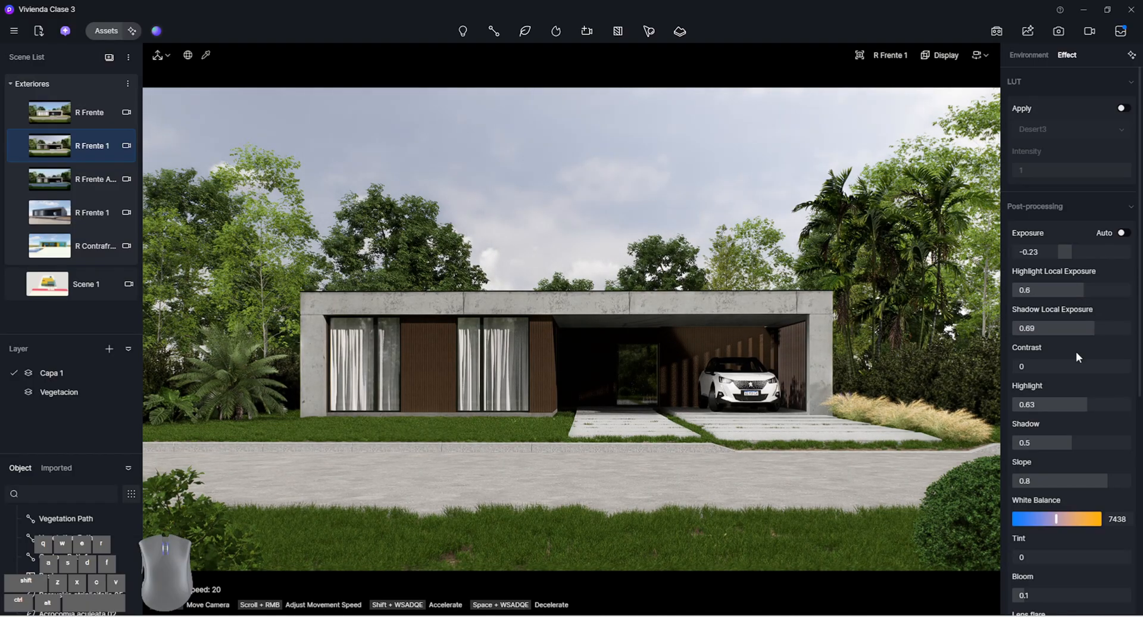
Try a contrast of -0.26, reset it to 0, and update the R Frente 1 scene with the current settings
mouse_move(1066, 364)
mouse_down()
mouse_move(1091, 362)
mouse_move(1047, 362)
mouse_up()
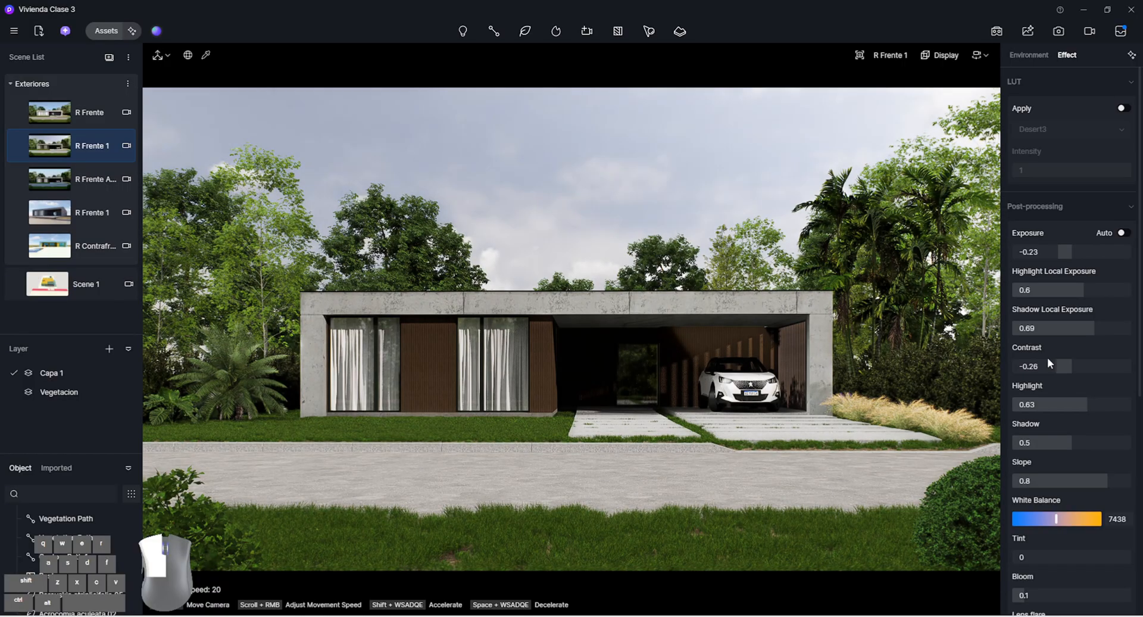
click(1048, 364)
text(0)
key(Return)
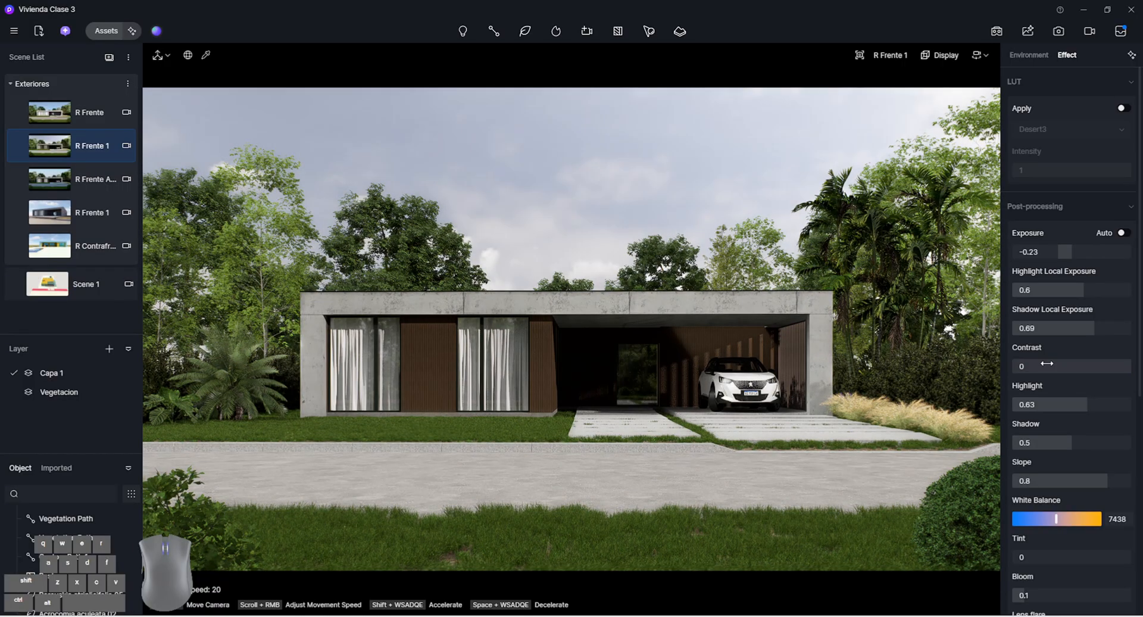
click(22, 148)
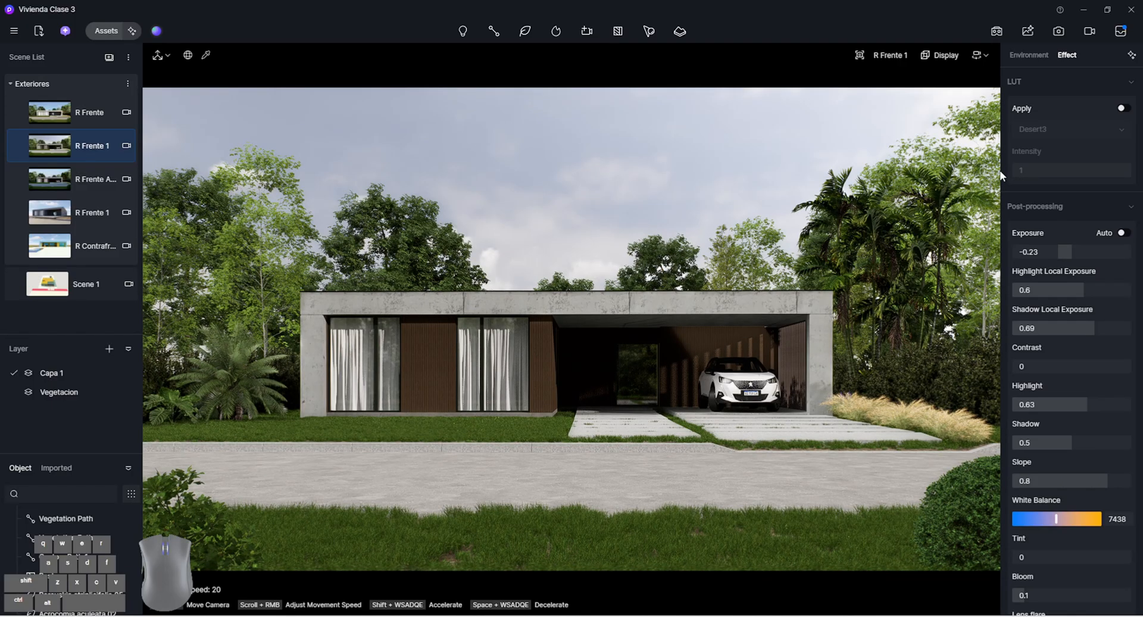
Set the R Frente scene's Geo Sky time to 17:29 and North Offset to -139.7°, and update the scene
click(85, 119)
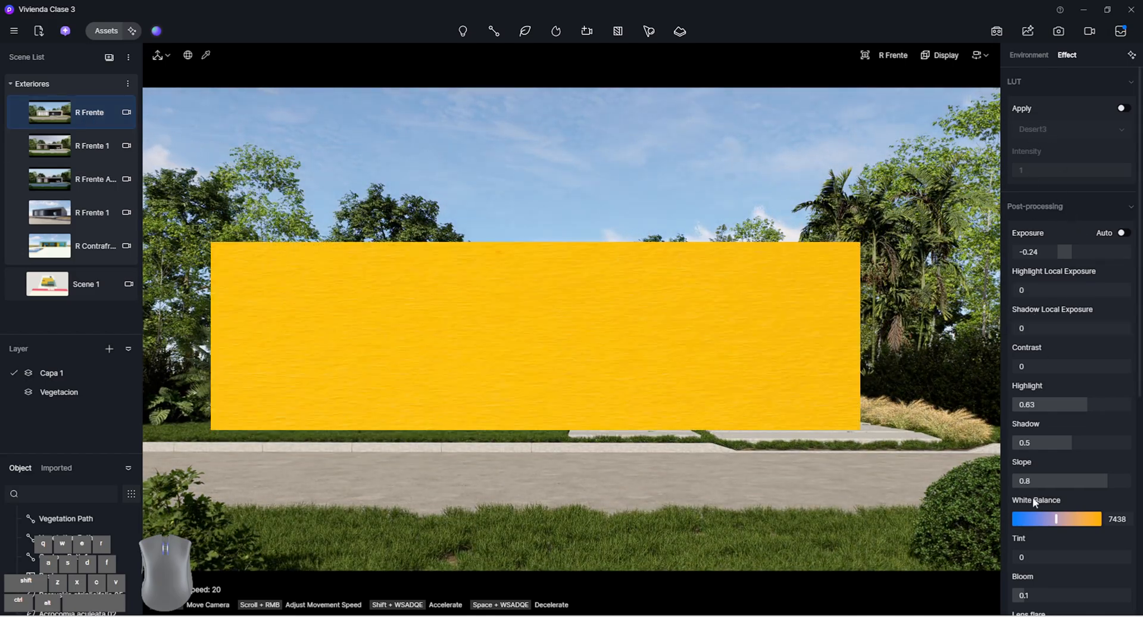
click(1031, 56)
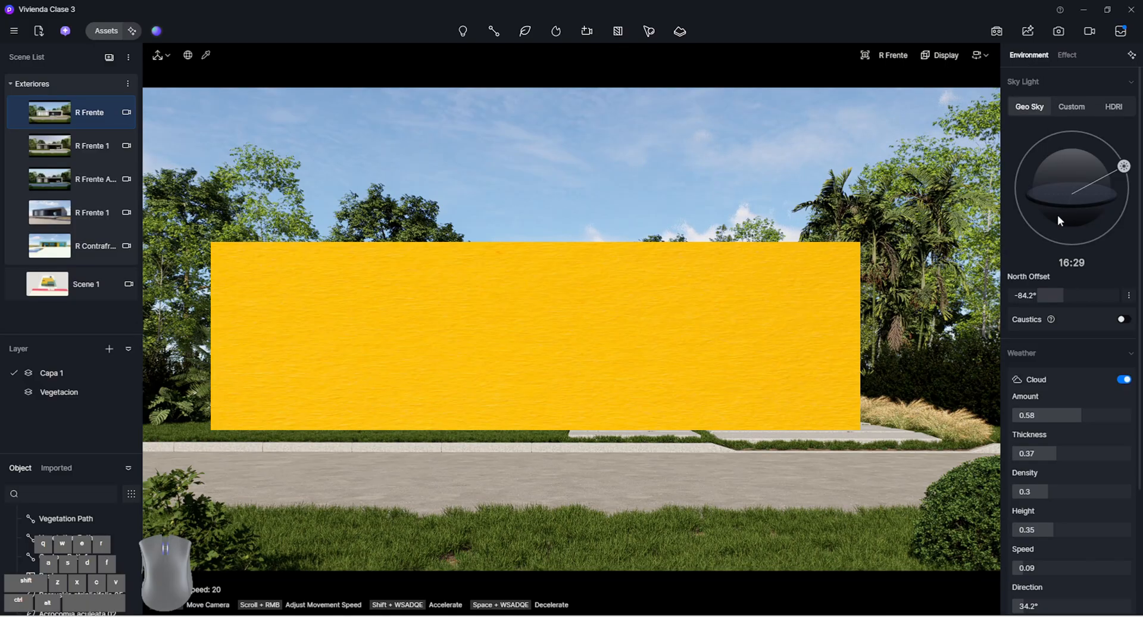
drag(1123, 166, 1126, 177)
drag(1081, 289, 1061, 288)
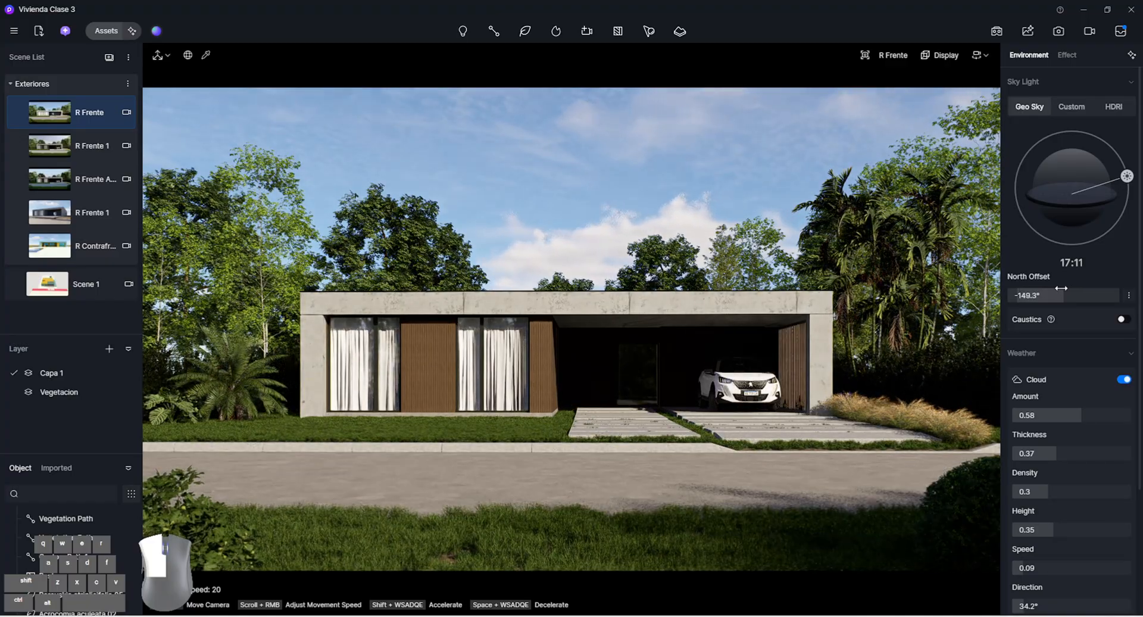
drag(1126, 176, 1126, 185)
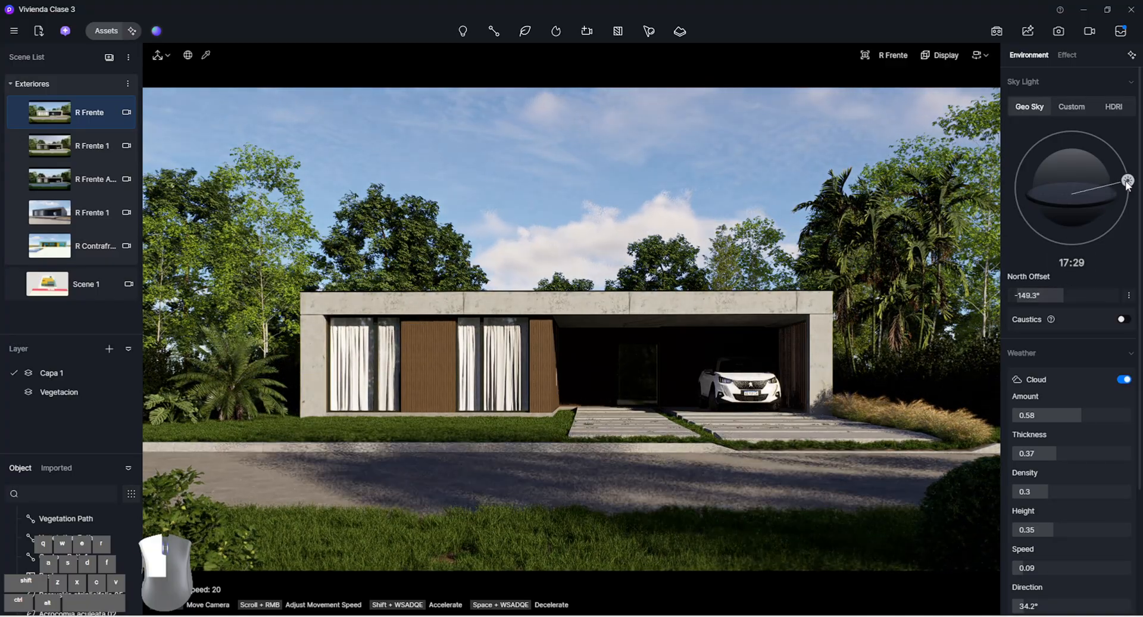
drag(1081, 290, 1050, 298)
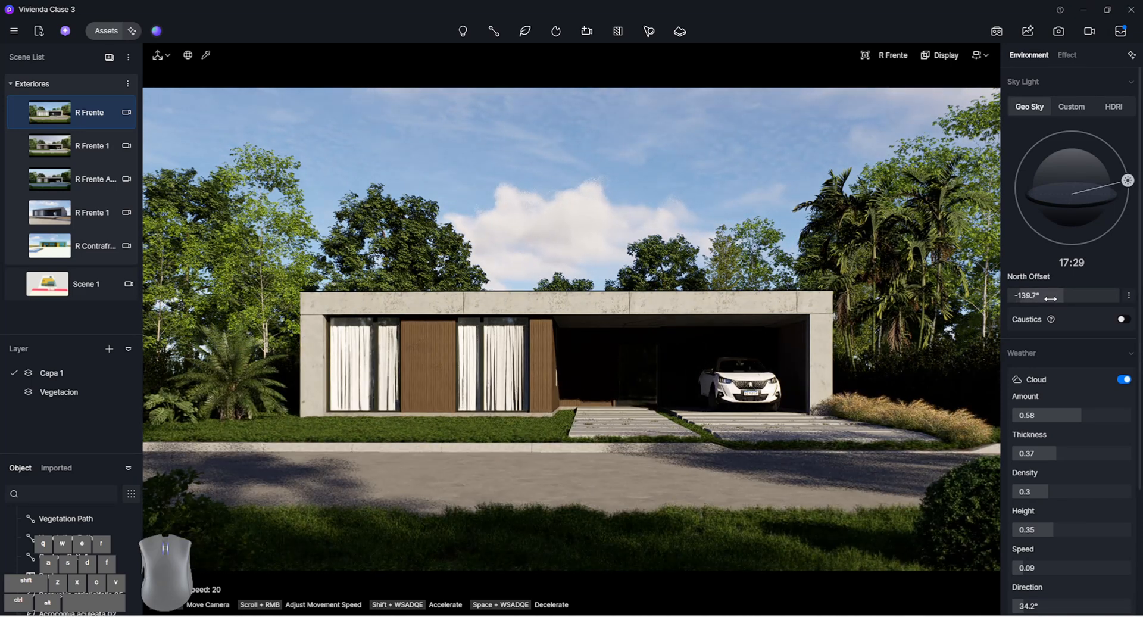
click(19, 112)
Set R Frente's exposure to -0.19, Highlight Local Exposure to 0.62 and Shadow Local Exposure to 0.76, and update the scene
click(1066, 55)
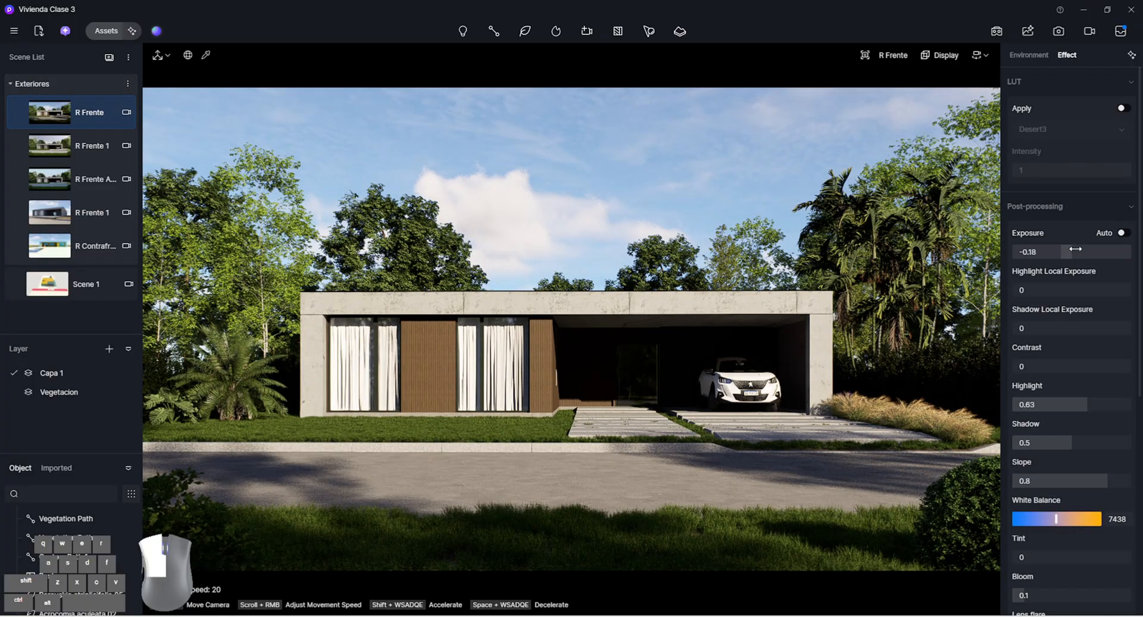
drag(1075, 248, 1074, 249)
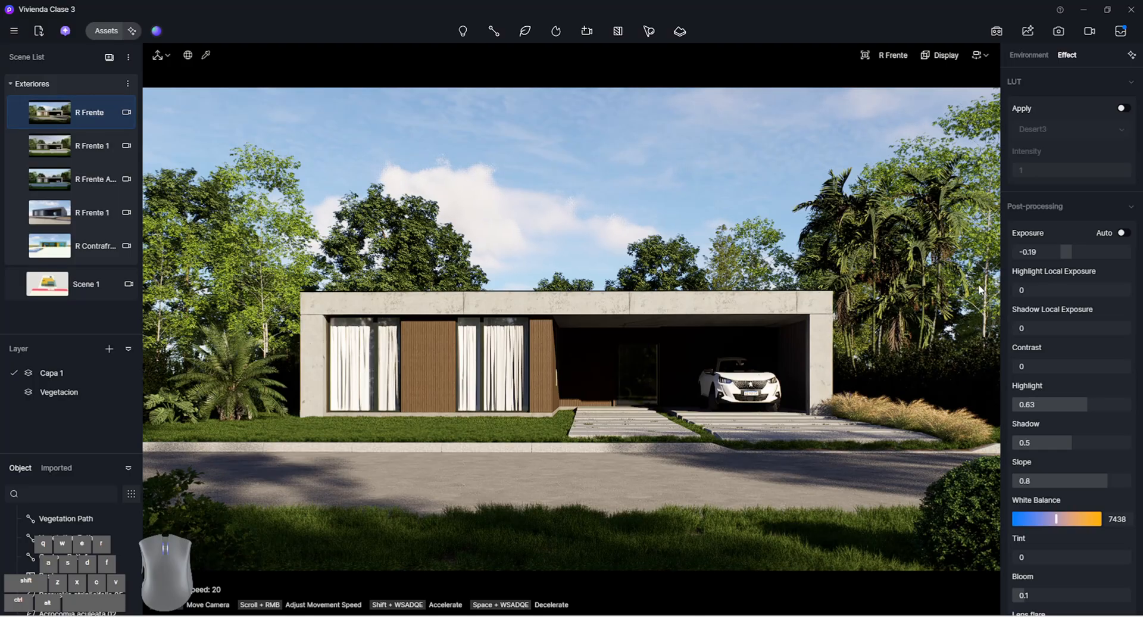
drag(1069, 291, 1080, 293)
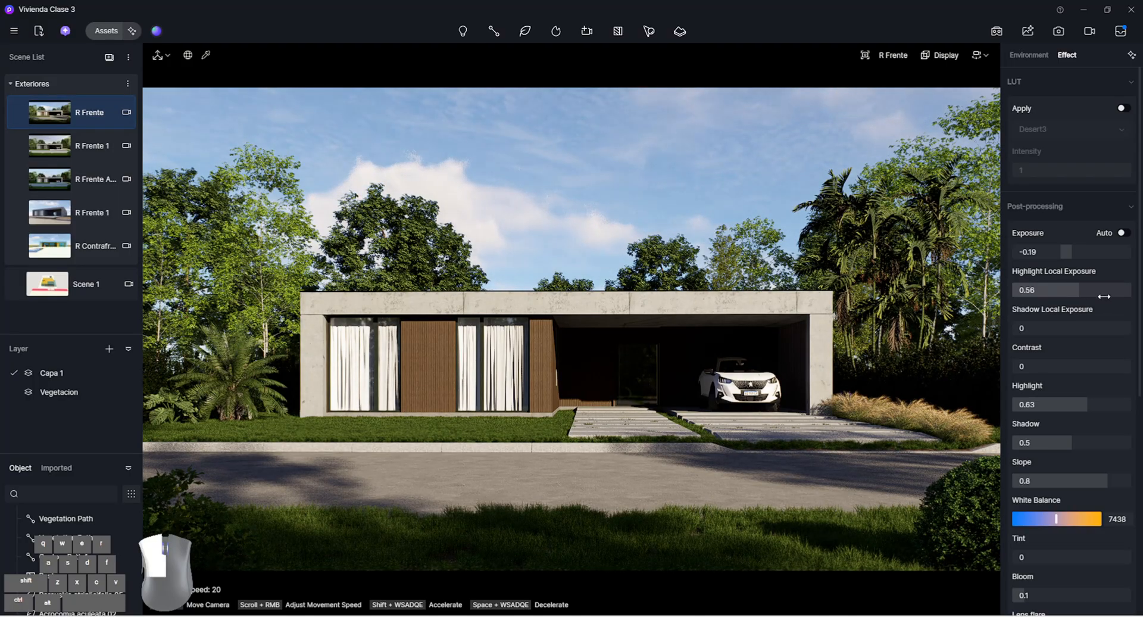
drag(1035, 328, 1125, 339)
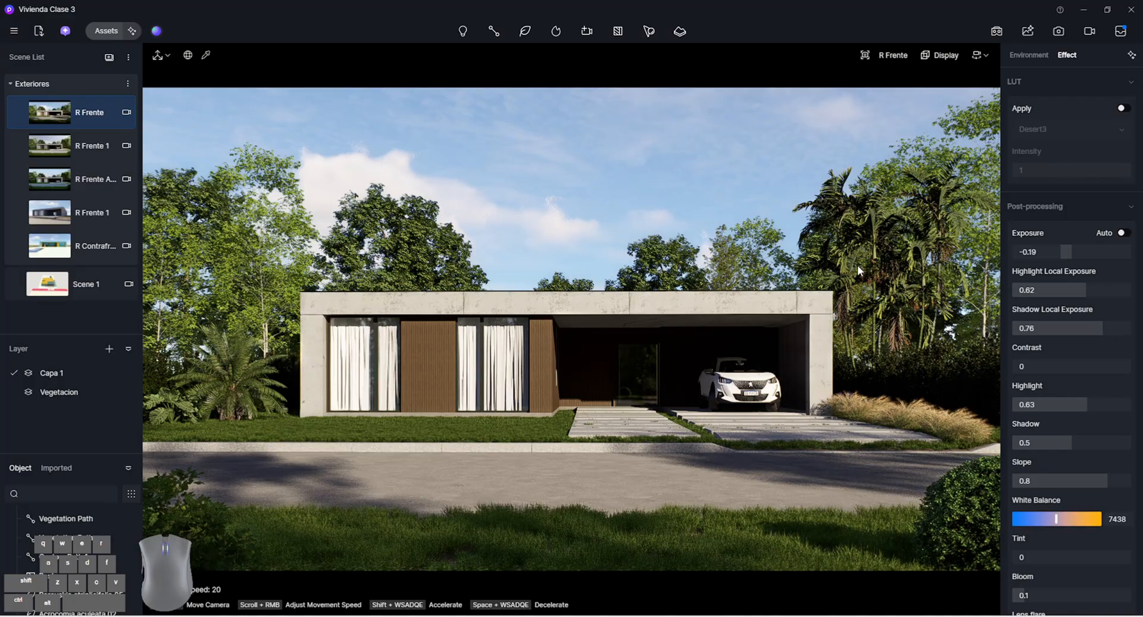
click(20, 113)
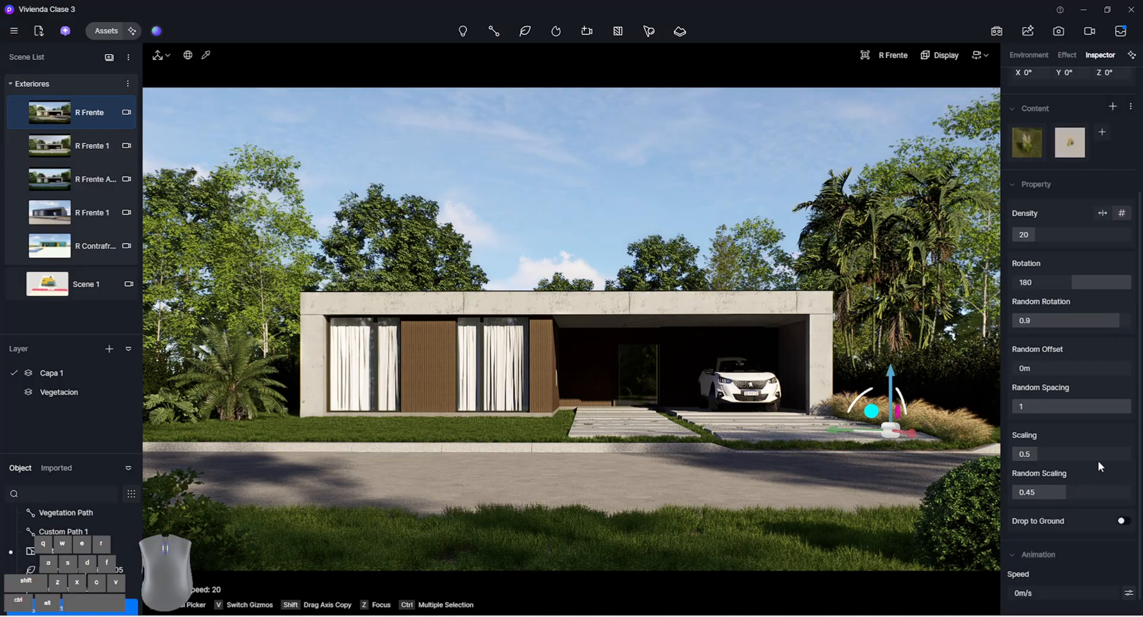
Set the scaling of the ornamental grass path beside the driveway to 0.36 and copy it to the left edge of the entrance walkway
mouse_move(1096, 459)
mouse_down()
mouse_move(1097, 488)
mouse_move(1089, 454)
mouse_up()
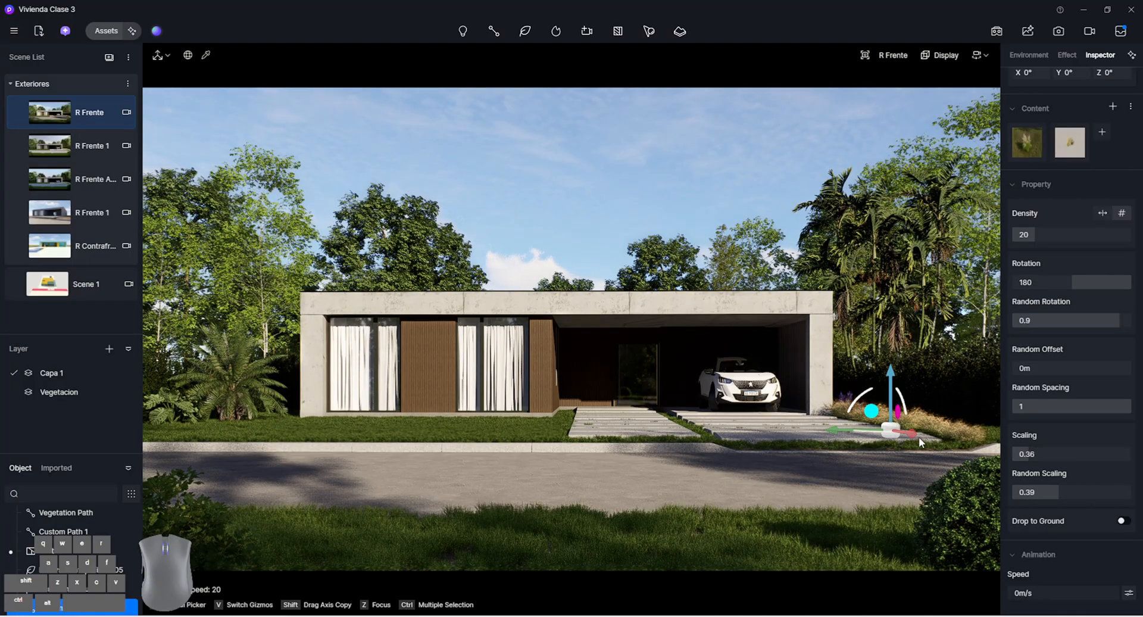
shift+drag(684, 433, 505, 417)
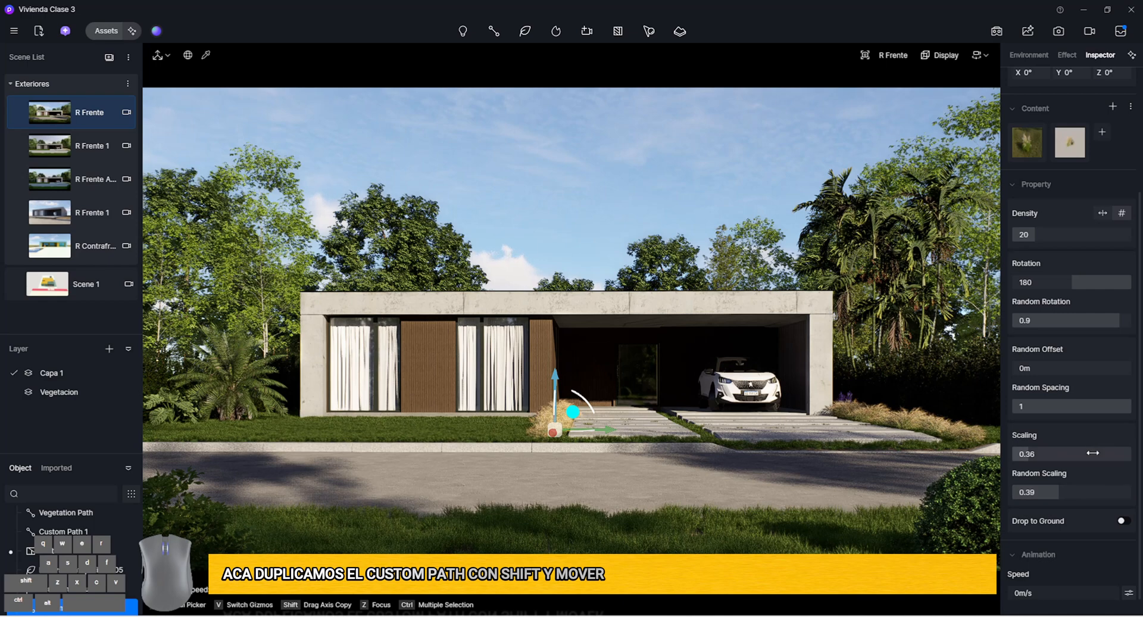
Set the copied grass path's Random Offset to 0.27 m and Scaling to 0.3
drag(1074, 365, 1077, 364)
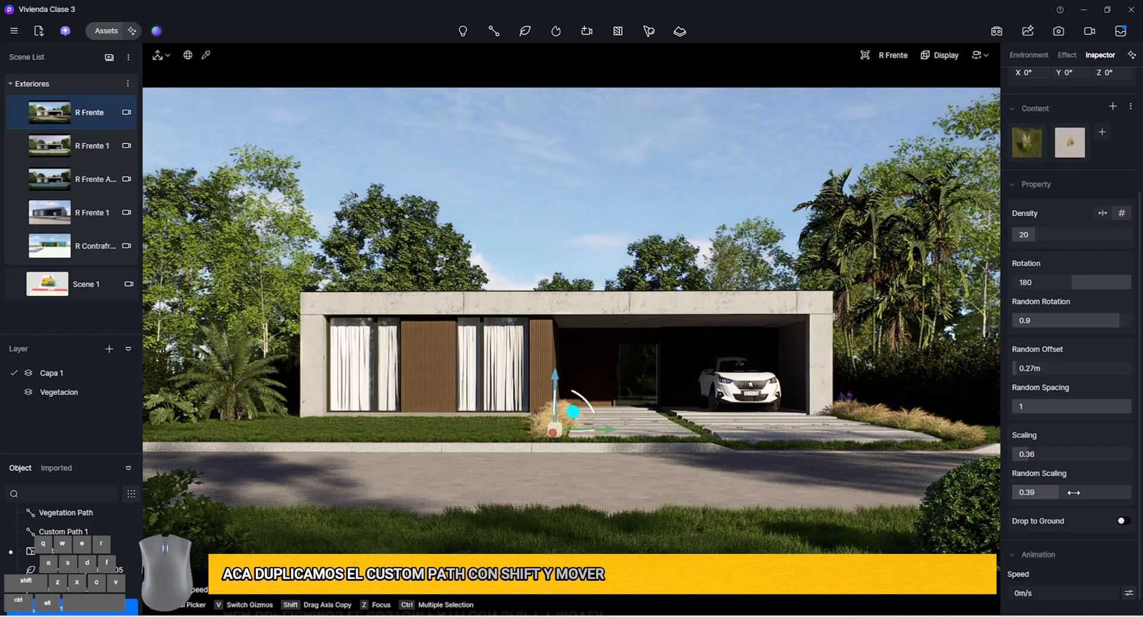
drag(1082, 455, 1080, 458)
click(661, 149)
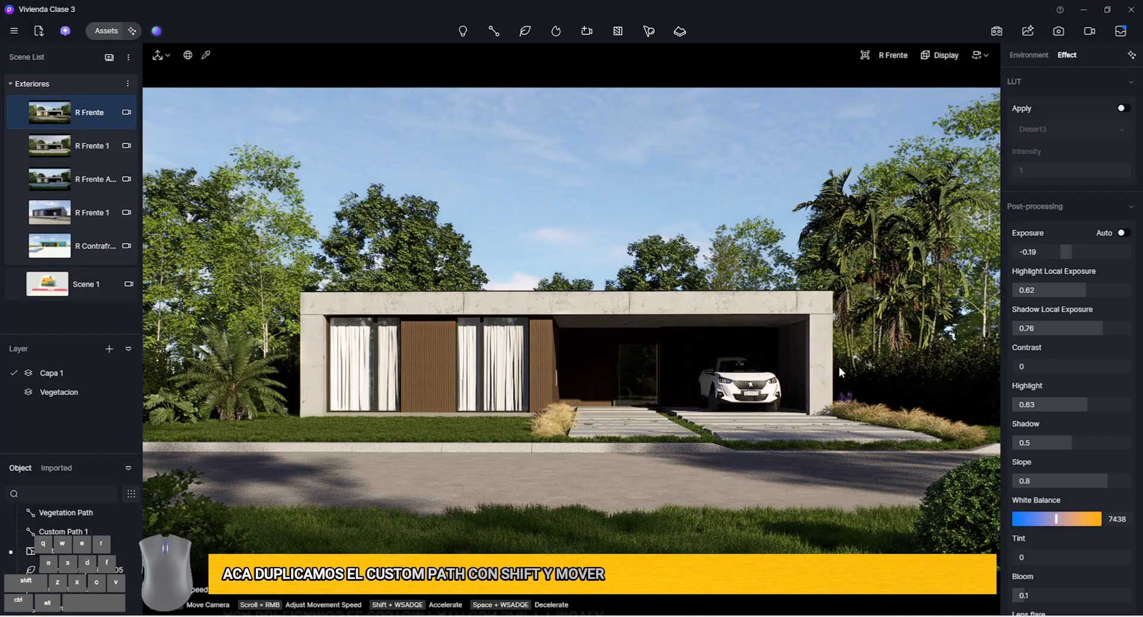
Copy the walkway grass path to the strip between the walkway and the driveway, and return to the R Frente view
click(558, 424)
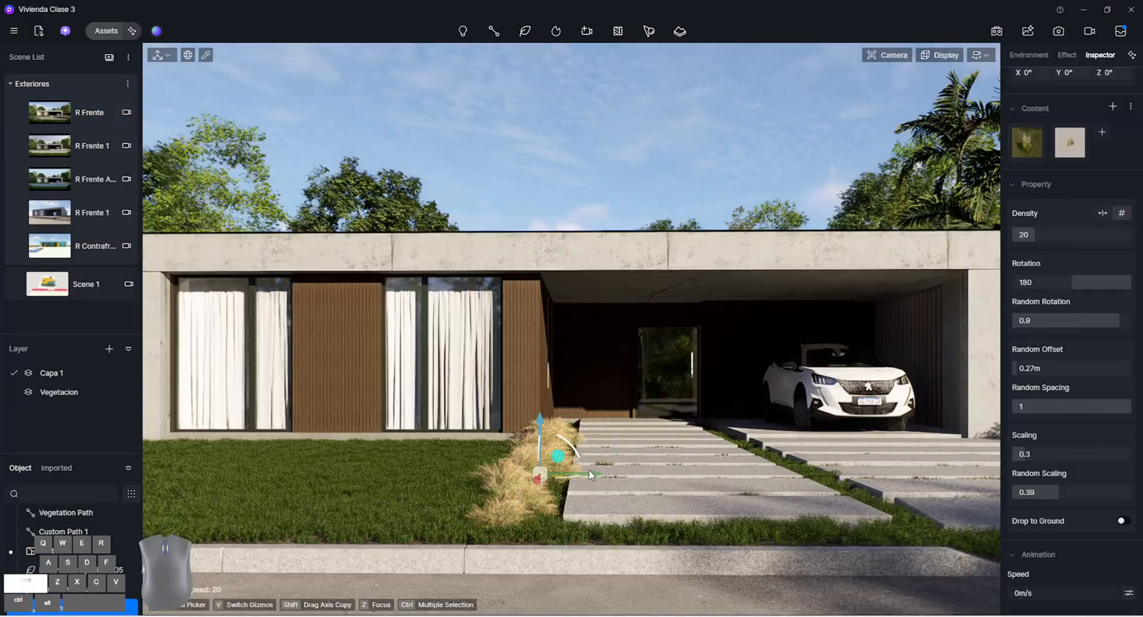
shift+drag(547, 474, 786, 468)
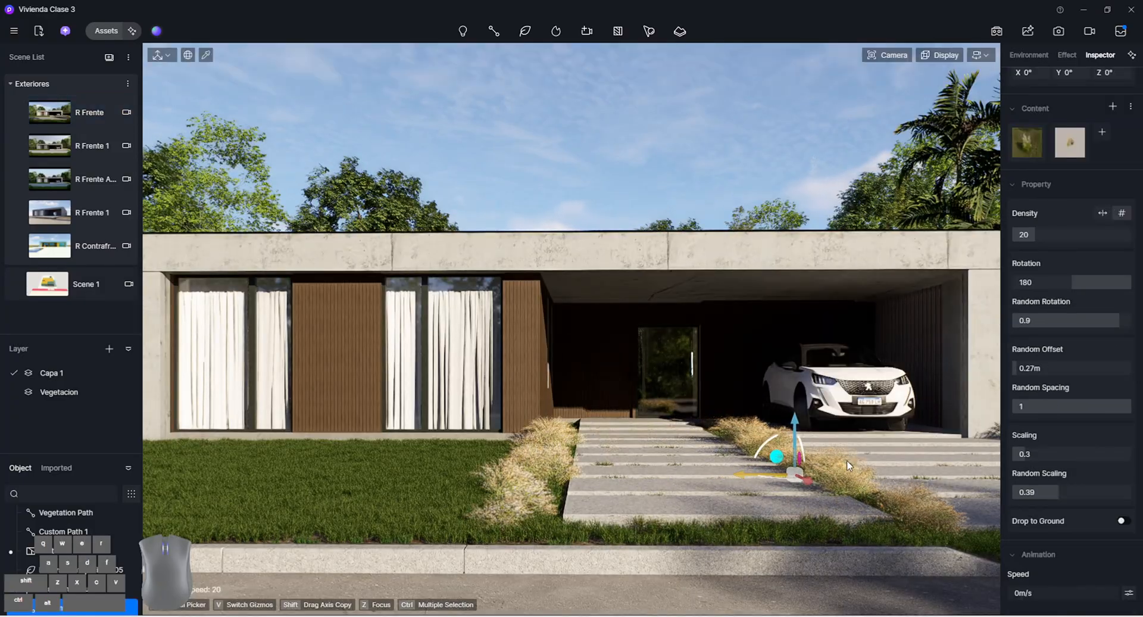
click(98, 106)
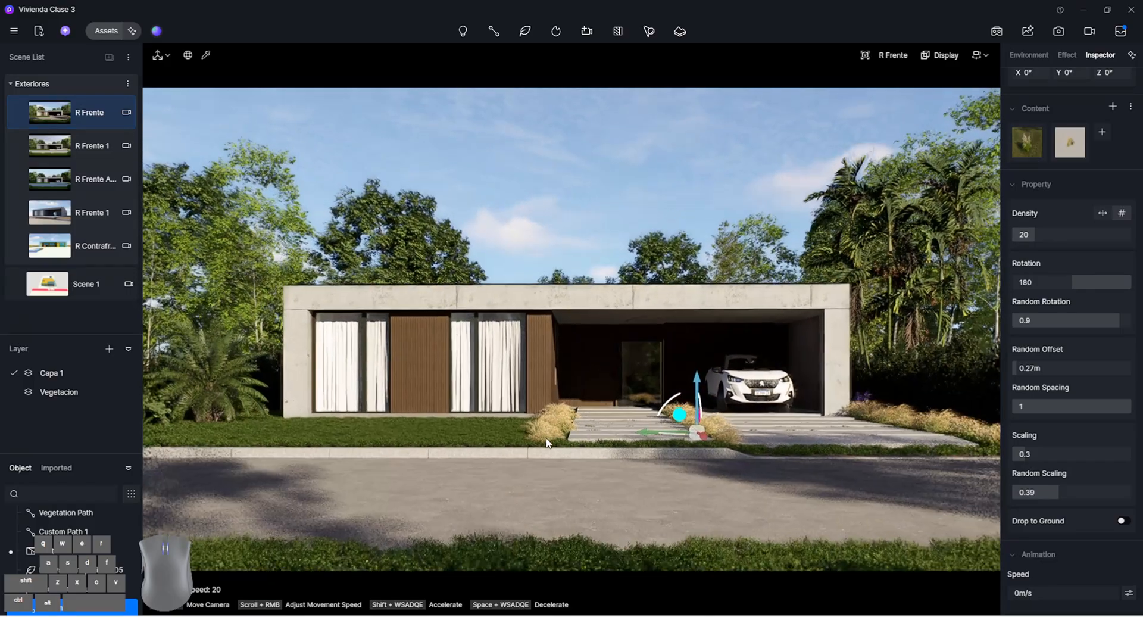
Delete the grass path along the walkway's left edge and save the project
click(555, 420)
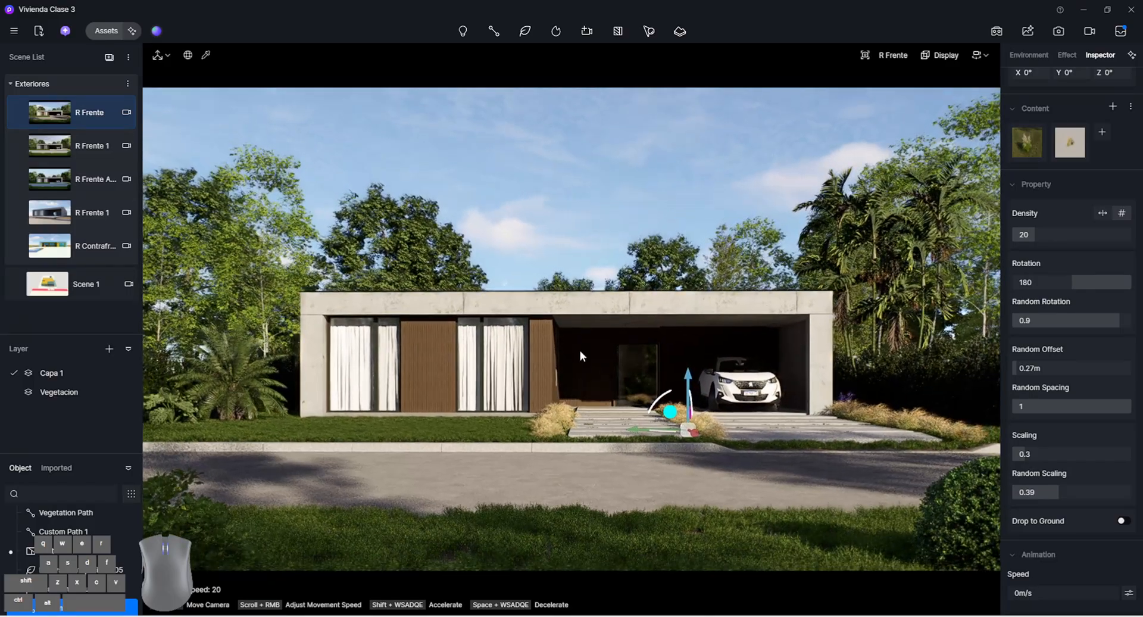
click(673, 199)
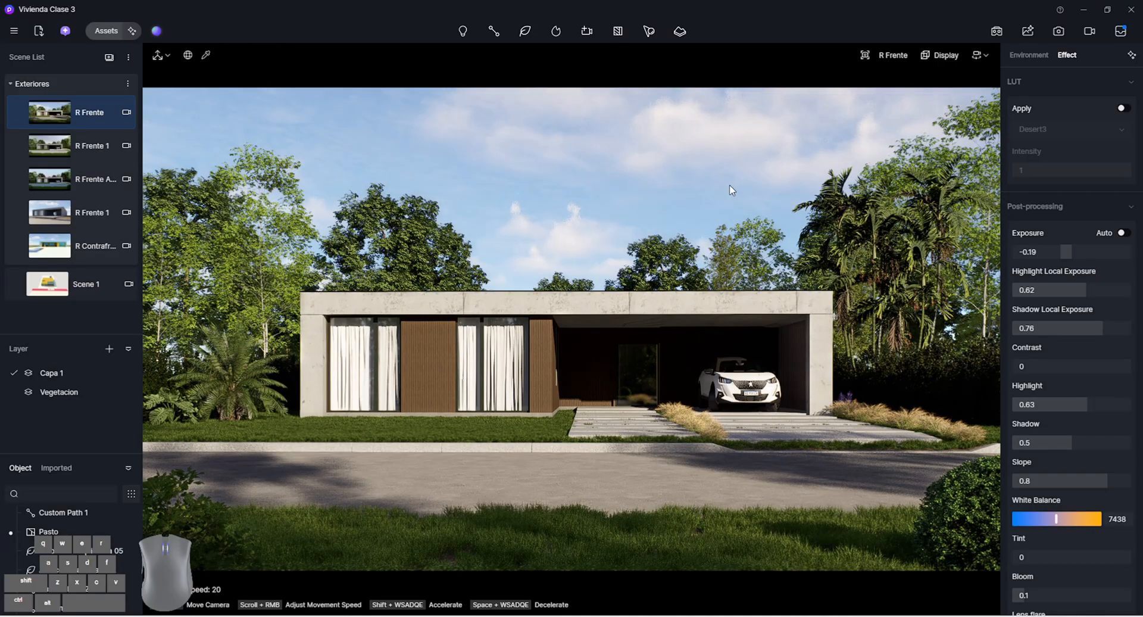
key(ctrl+s)
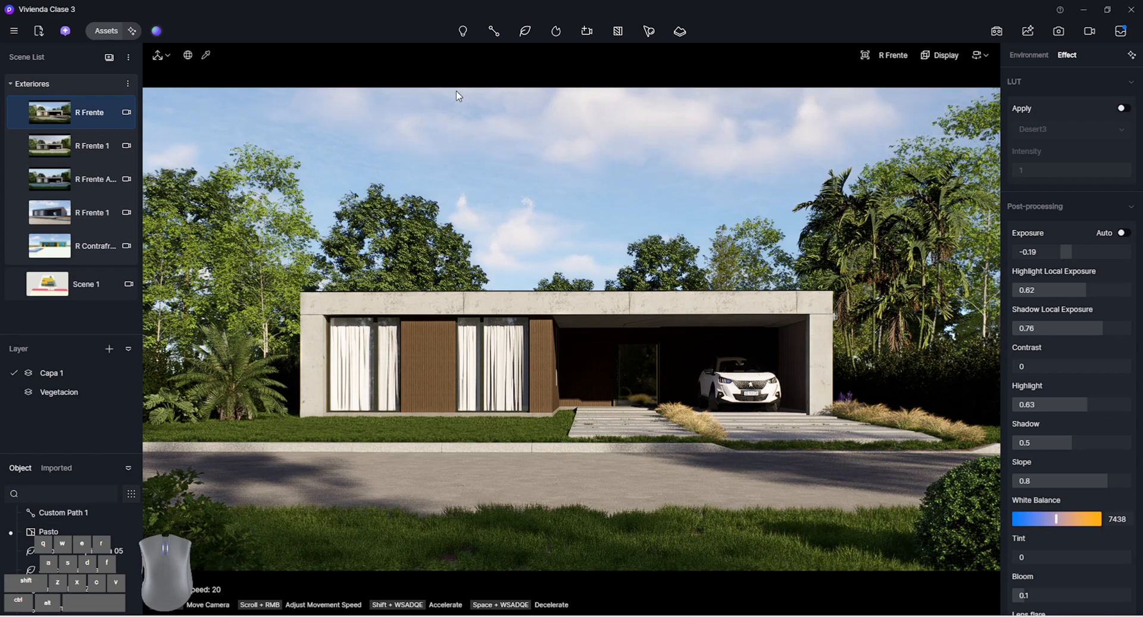
Place a point light in the carport with intensity 108.5, raised to Z 1445 and moved back to X 39192
click(469, 35)
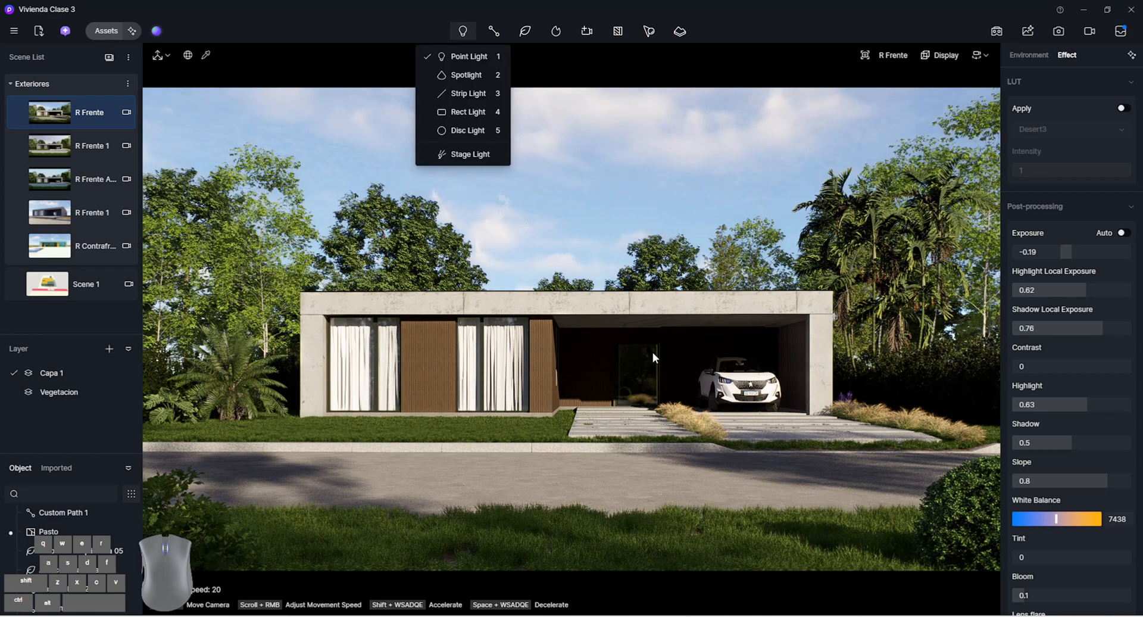
click(476, 55)
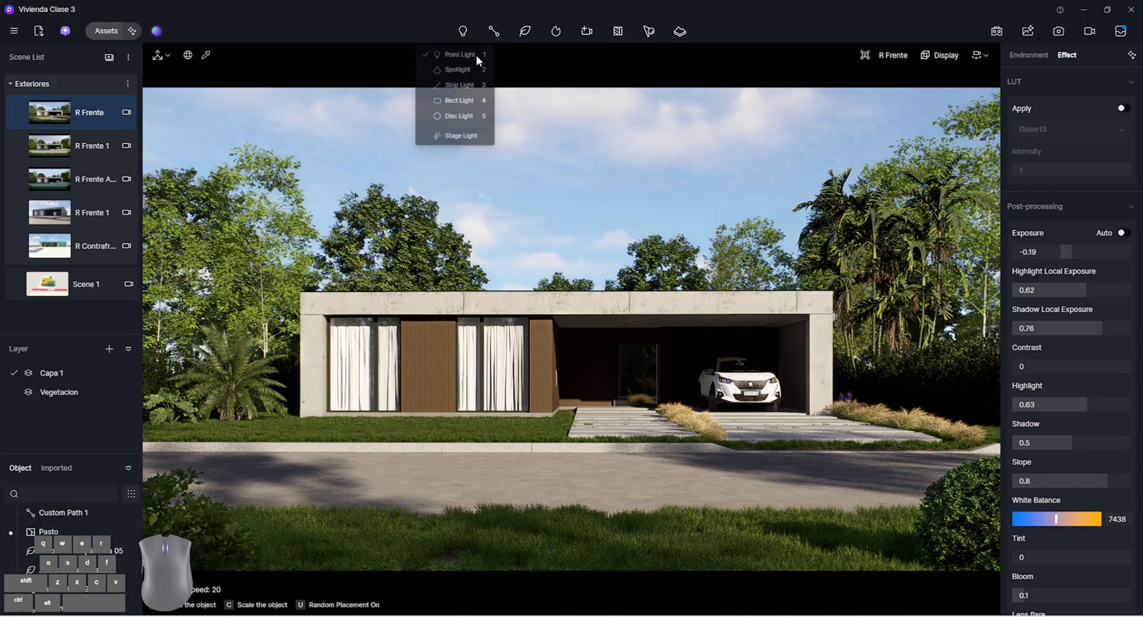
click(662, 411)
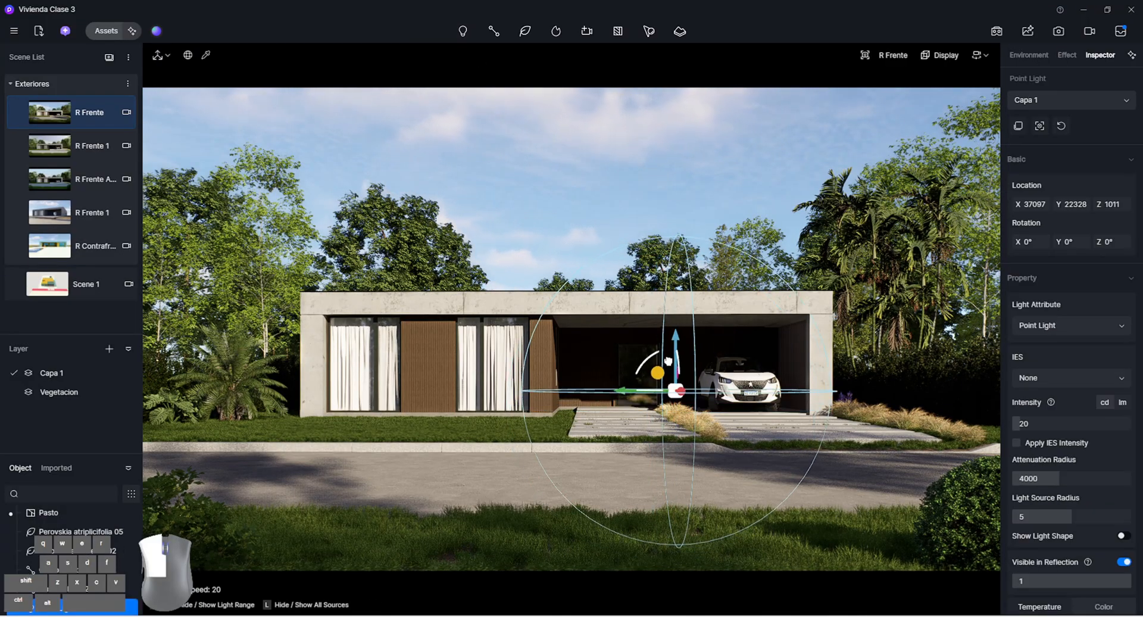
drag(667, 361, 669, 337)
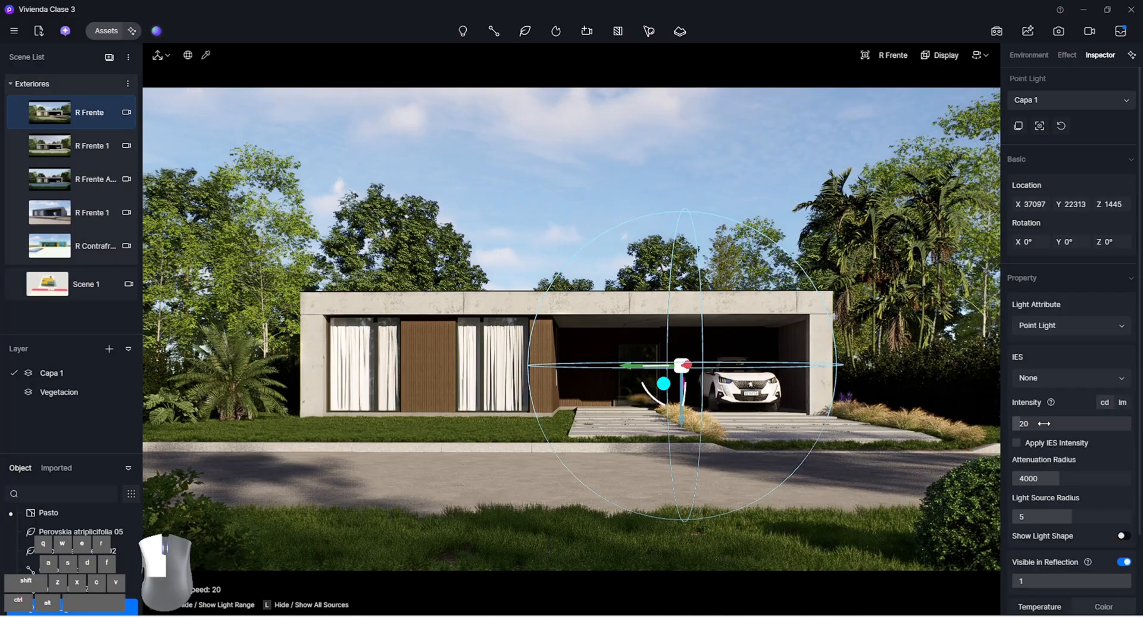
drag(1058, 424, 1089, 423)
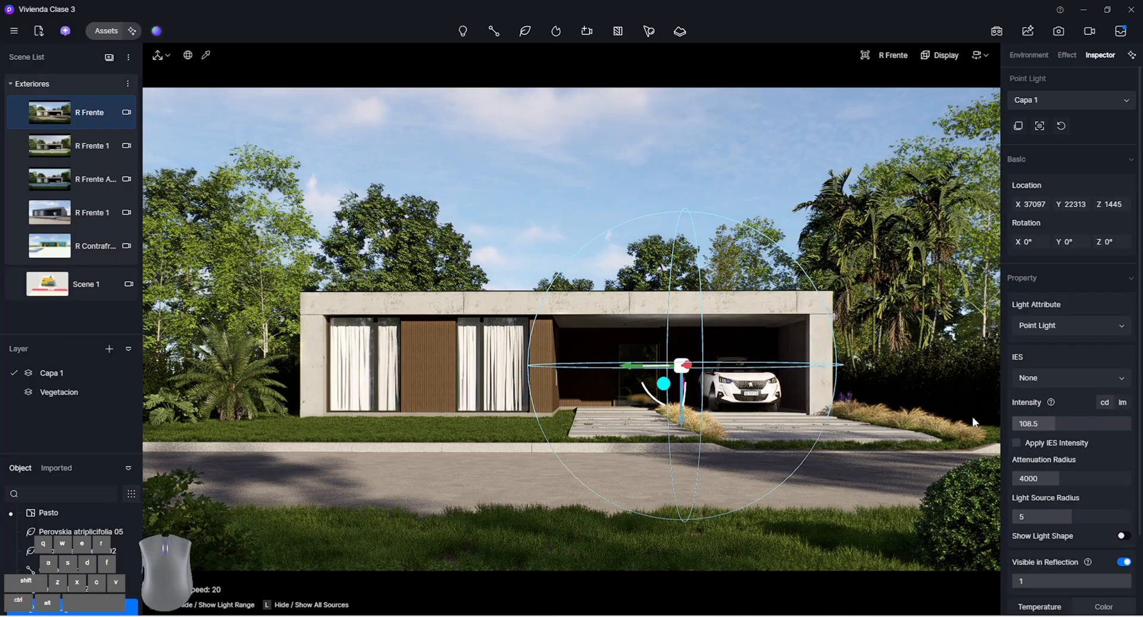
drag(695, 369, 677, 369)
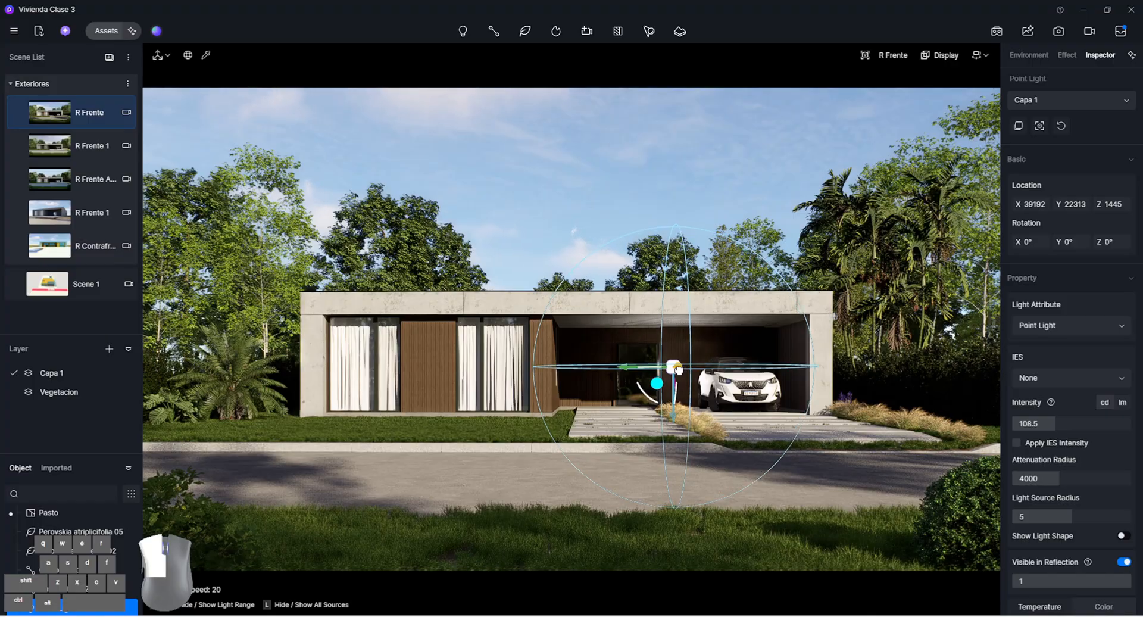
Set the carport point light's Attenuation Radius to 10000, color temperature to 3900 and intensity to 30.5
drag(1020, 477, 1124, 490)
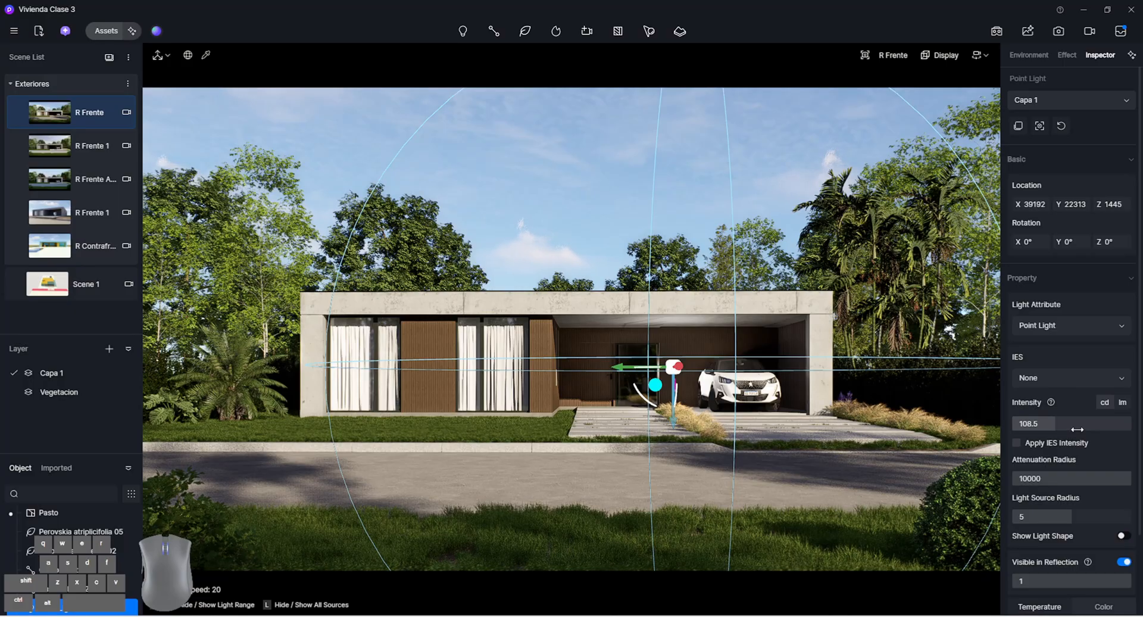
drag(1078, 423, 1054, 423)
scroll(1048, 476, down, 2)
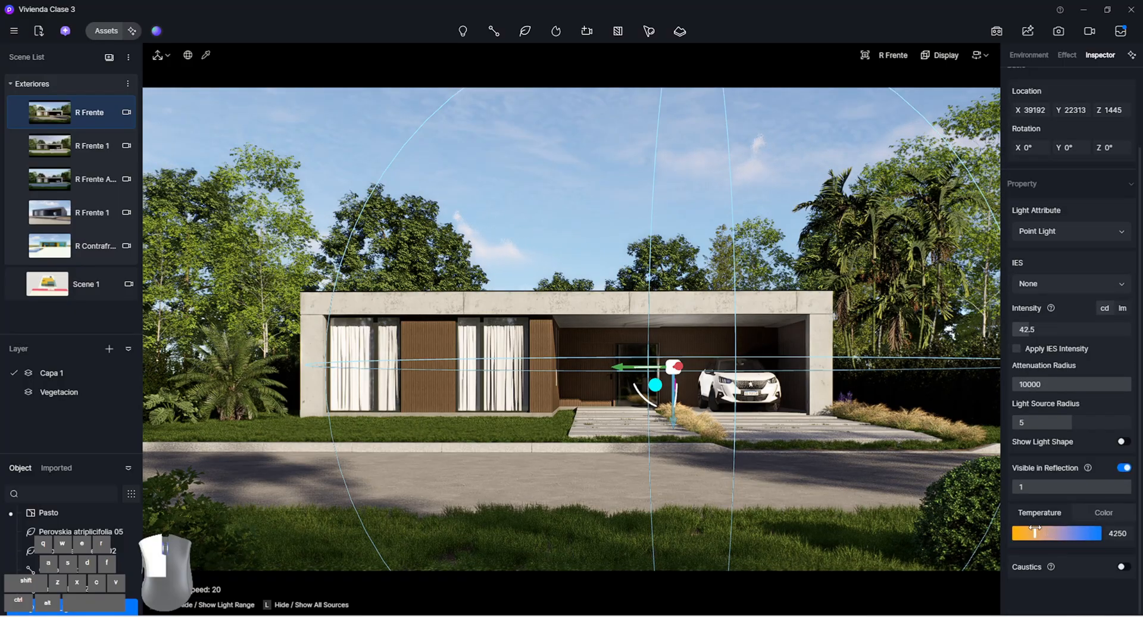
drag(1031, 529, 1034, 532)
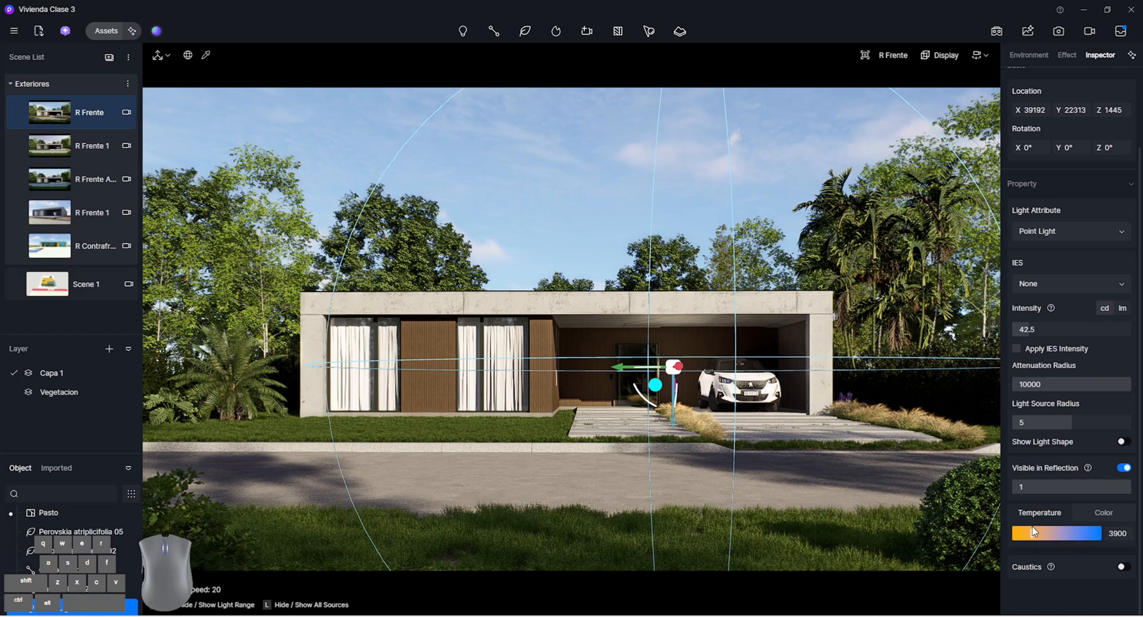
drag(1077, 329, 1068, 329)
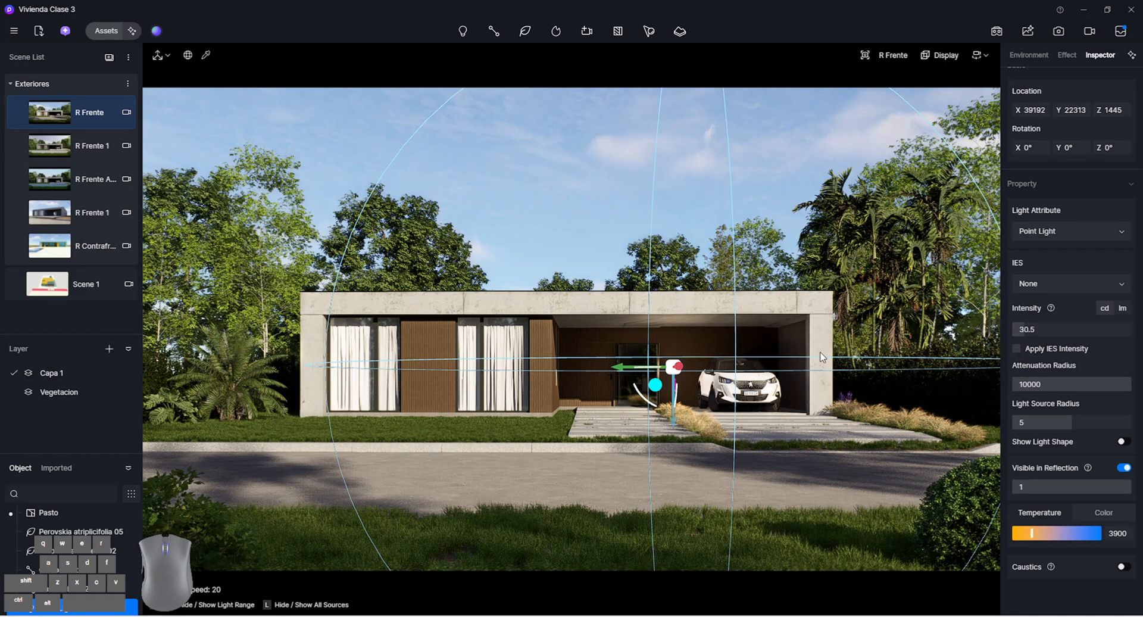
Move the carport point light to X 37890, Z 1670 and duplicate it along Y above the car at Y 25051
mouse_move(655, 382)
mouse_down()
mouse_move(697, 358)
mouse_move(635, 375)
mouse_up()
click(603, 163)
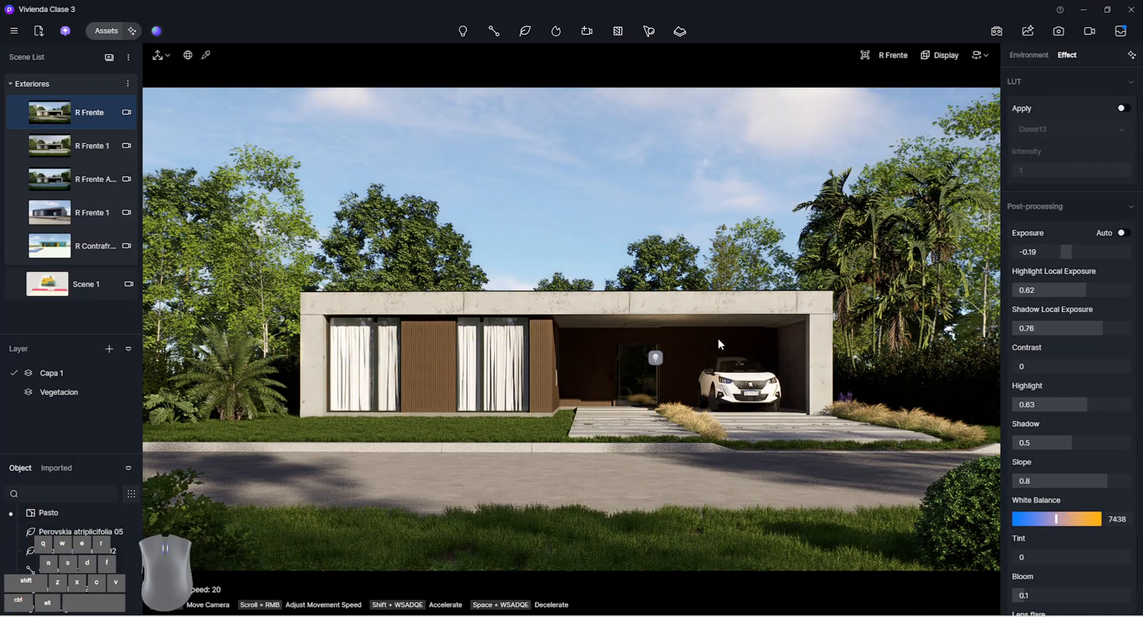
click(654, 360)
drag(616, 358, 703, 369)
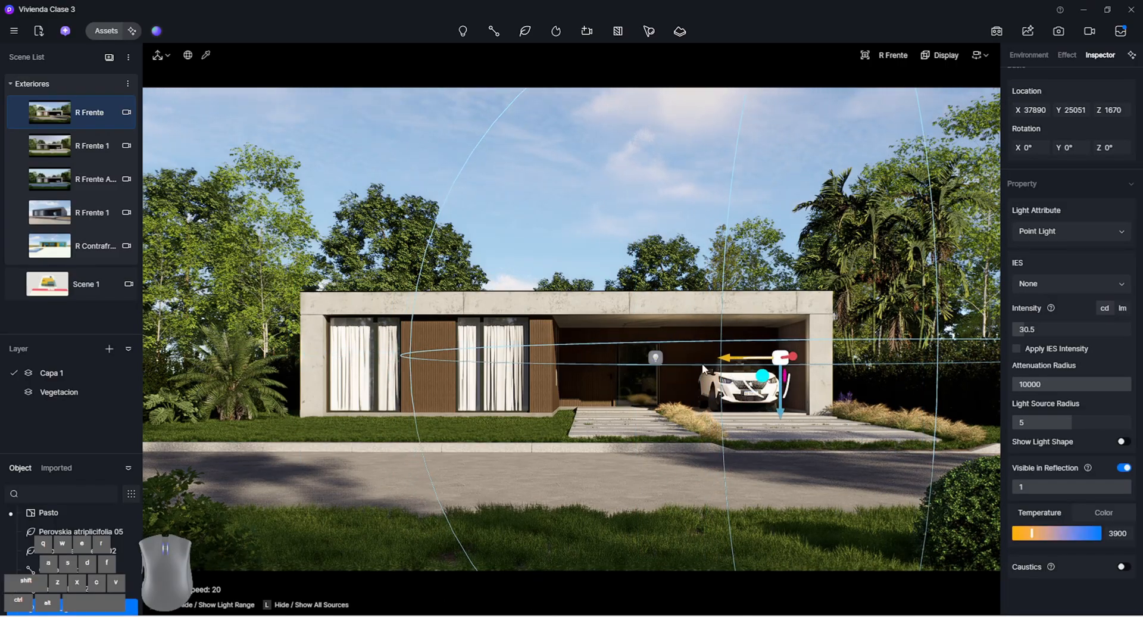
click(614, 254)
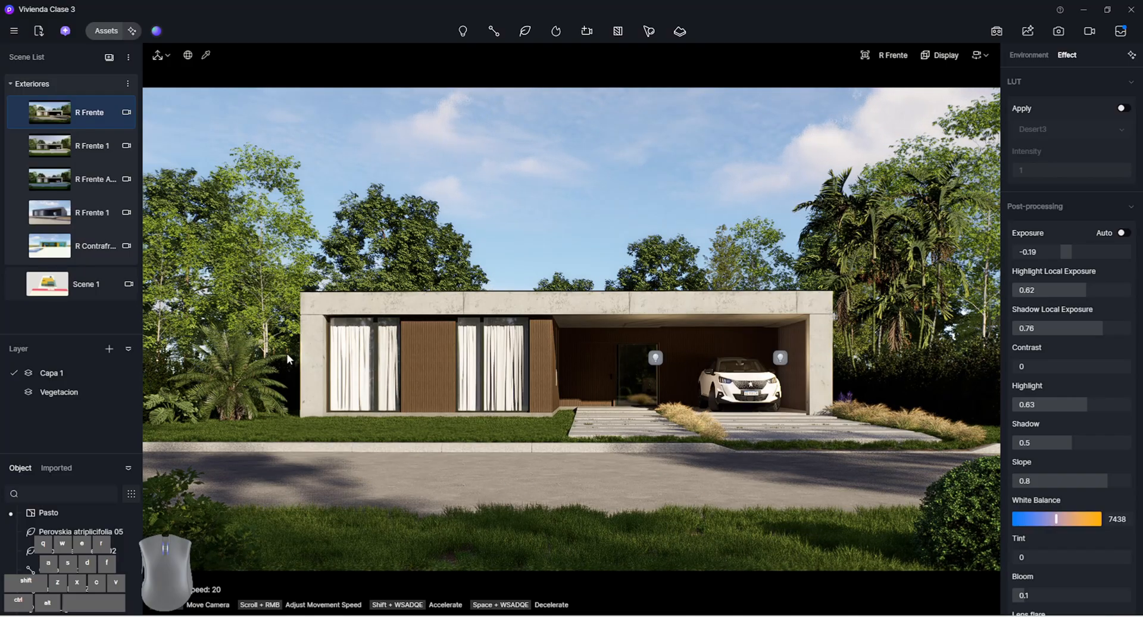
Update the R Frente scene with the new lights and render it as a still image
click(21, 114)
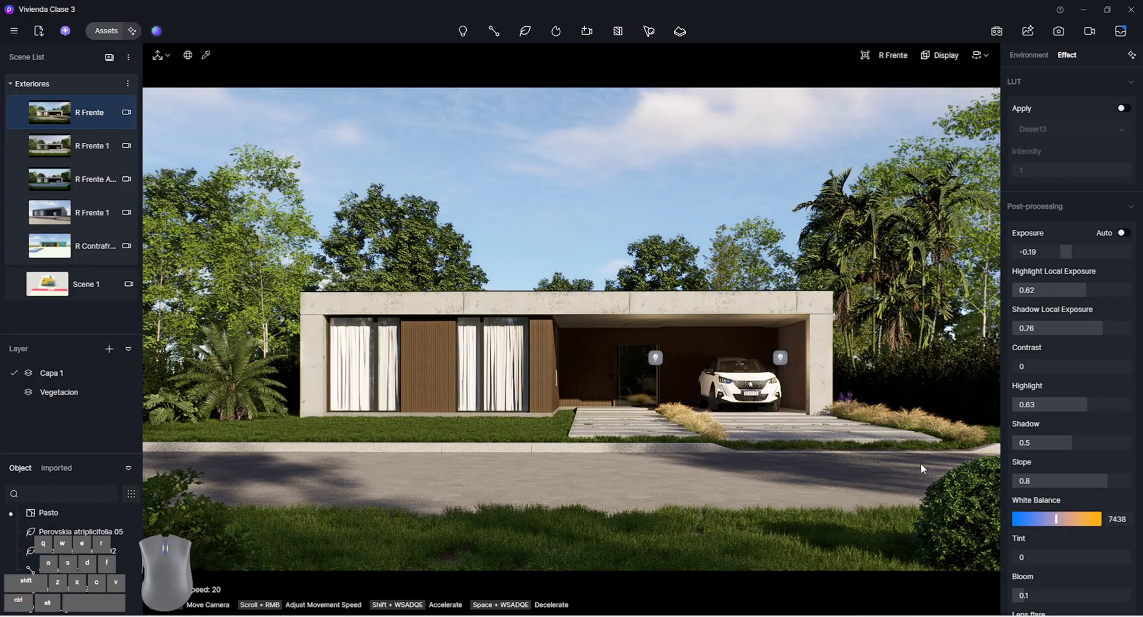
click(1058, 32)
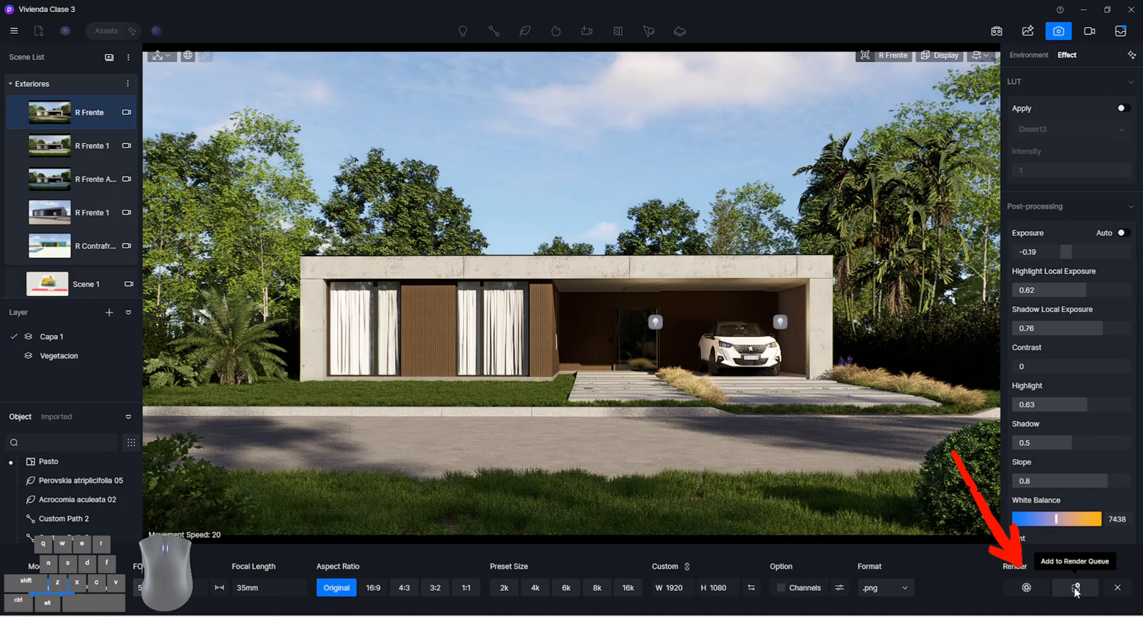
click(1032, 588)
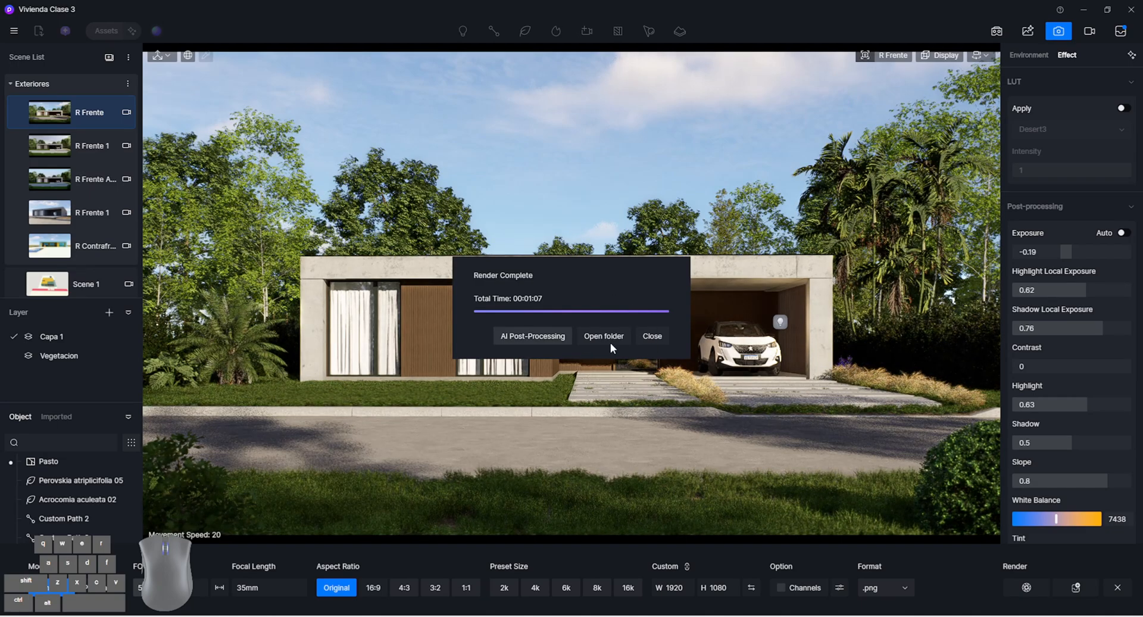
click(651, 336)
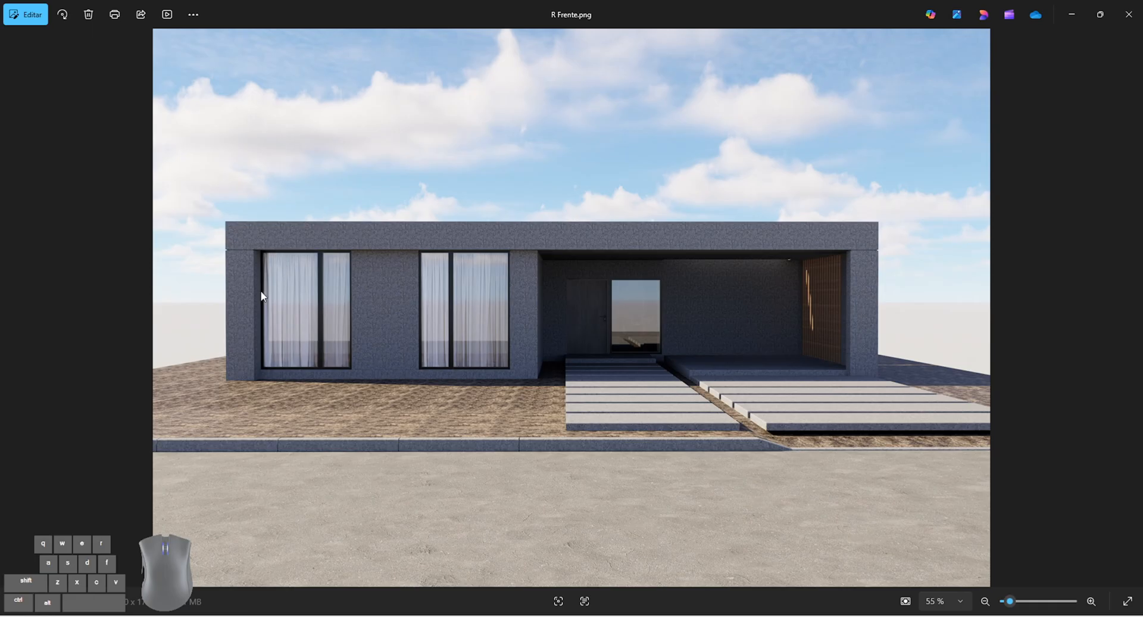
Compare the earlier R Frente.png render with the new one in the image viewer, and return to the project
click(1126, 16)
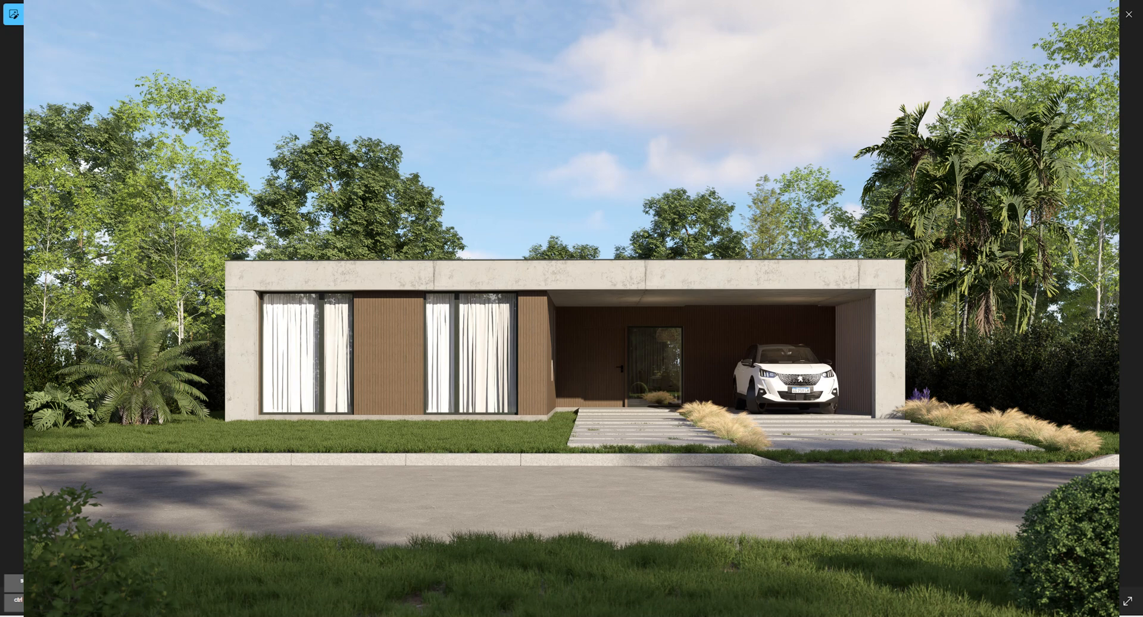
key(Escape)
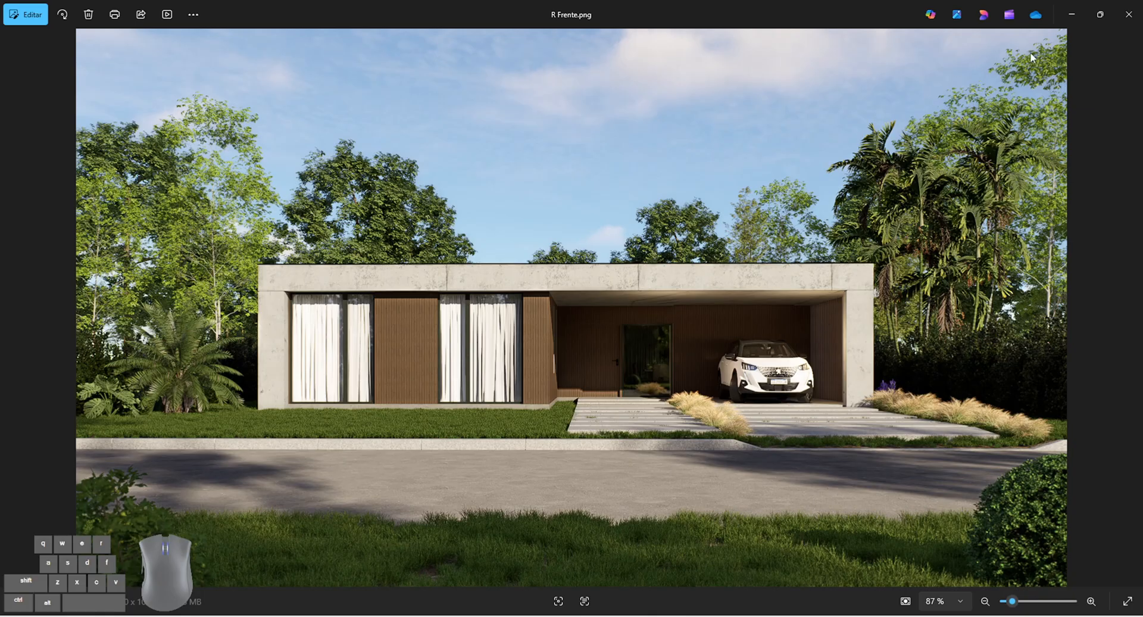
click(1128, 14)
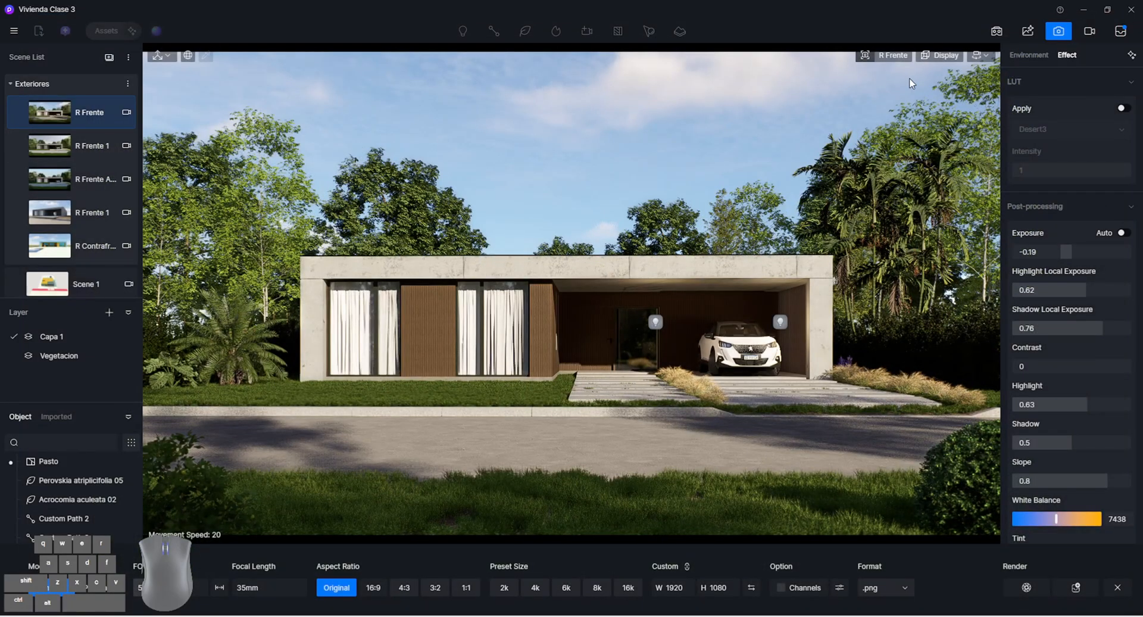
Open the angled R Frente 1 scene, keep its camera in Two-point Perspective and set the aspect ratio to 16:9
click(69, 214)
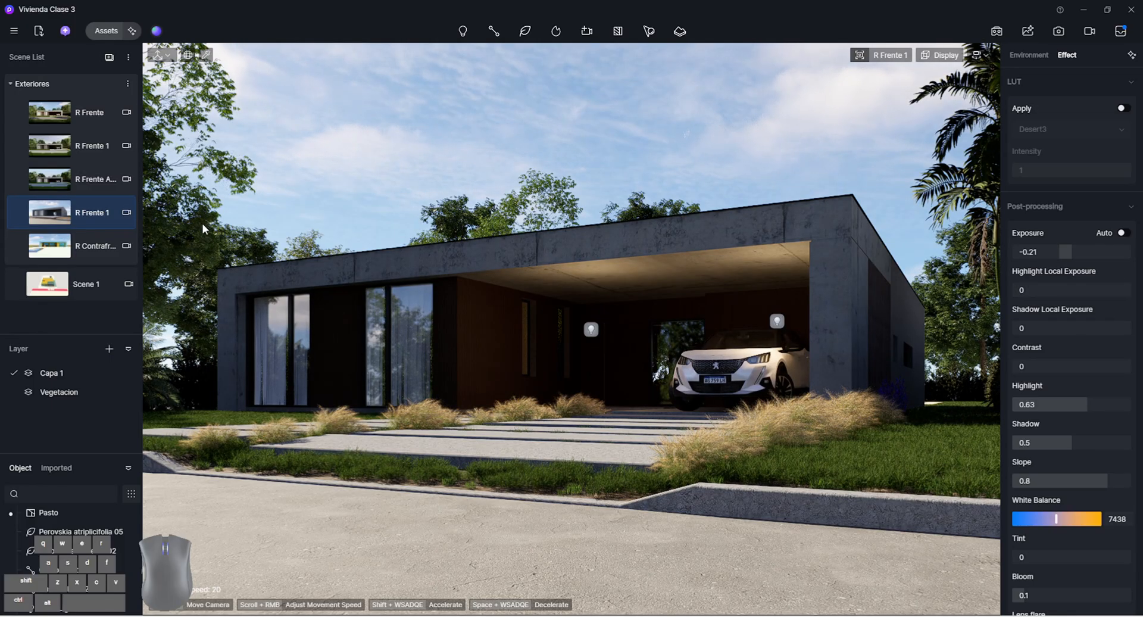
click(126, 211)
click(1044, 312)
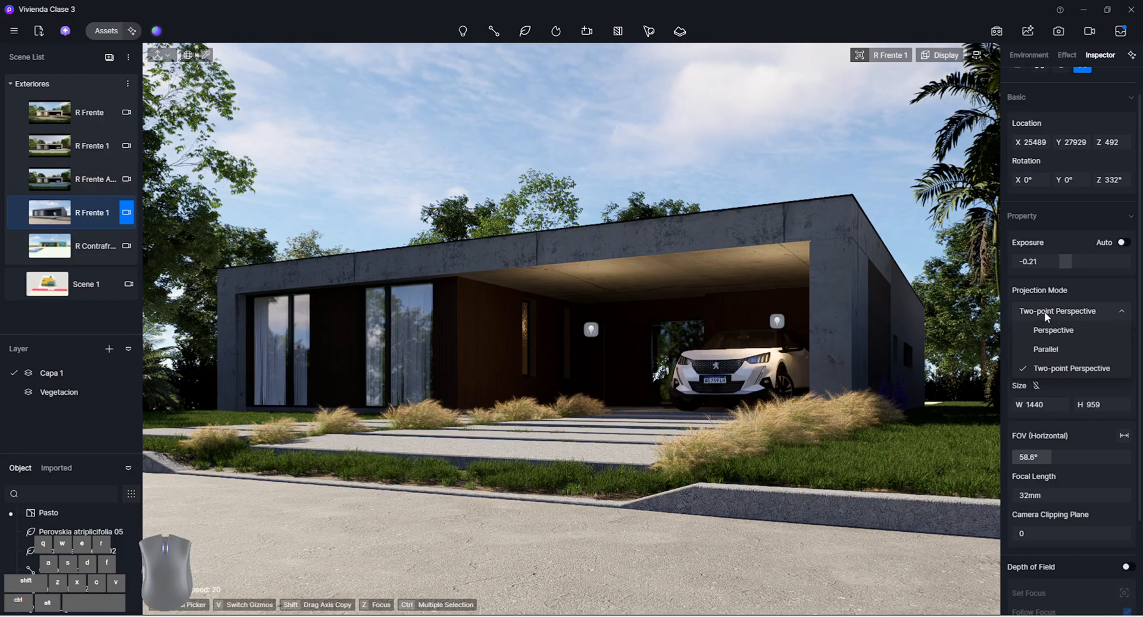
click(1069, 366)
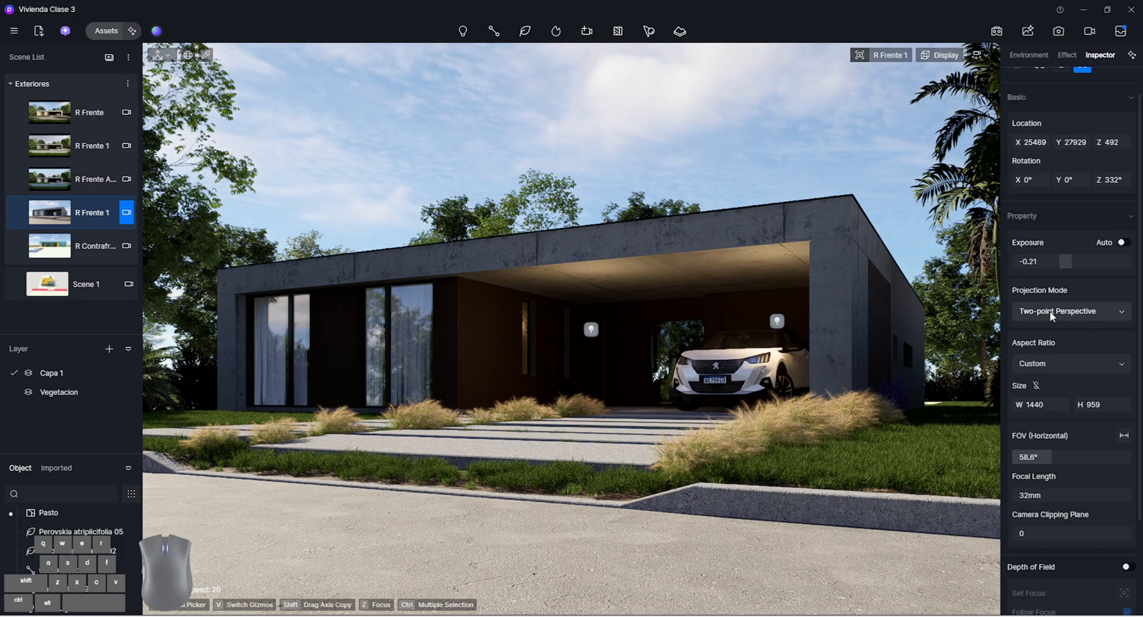
click(1076, 363)
click(1061, 388)
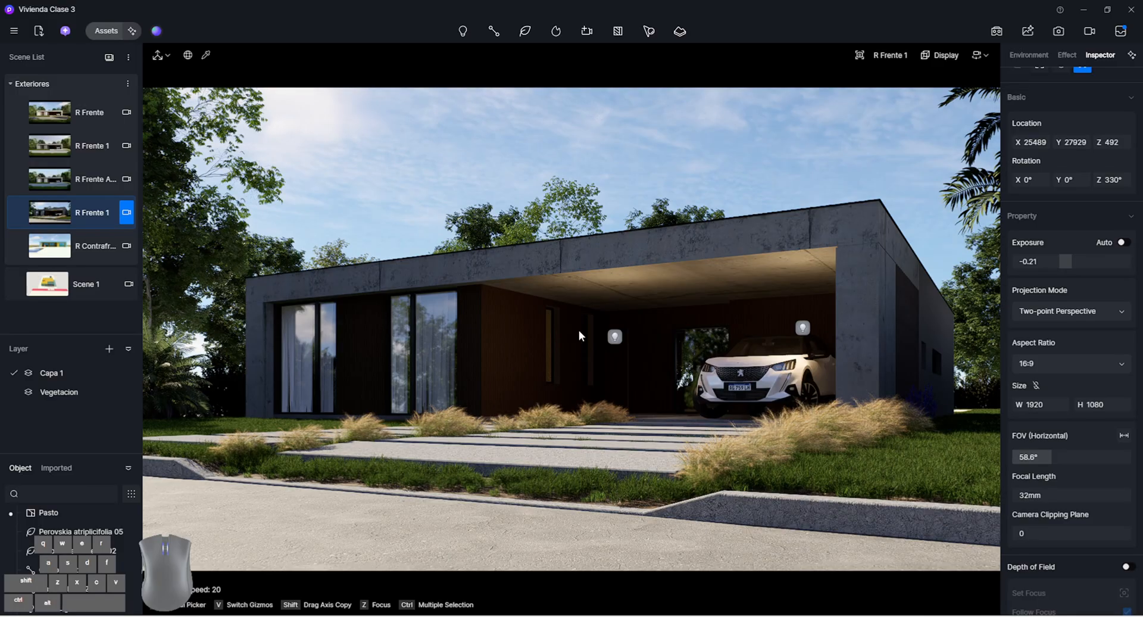
Hide both carport point lights in the angled R Frente 1 scene
click(614, 336)
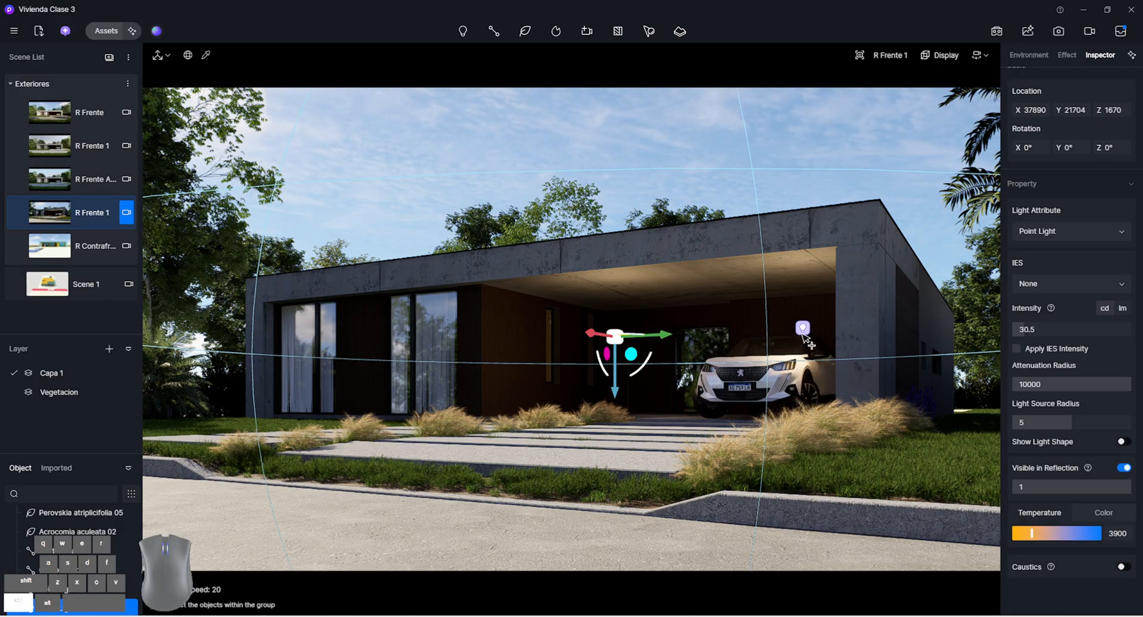
ctrl+click(803, 334)
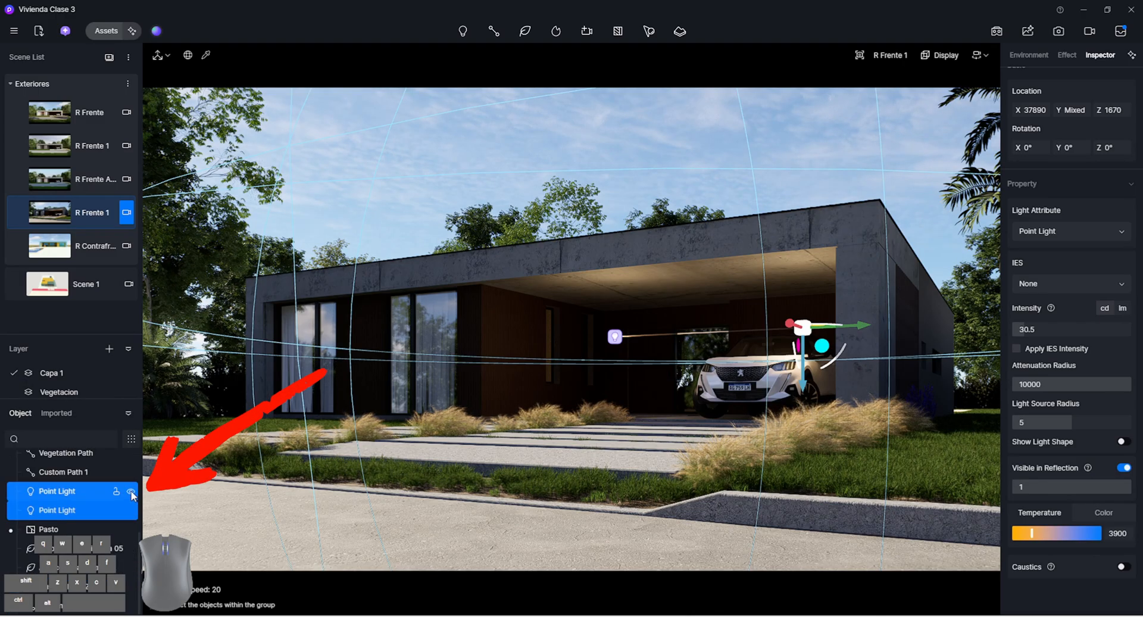
click(132, 492)
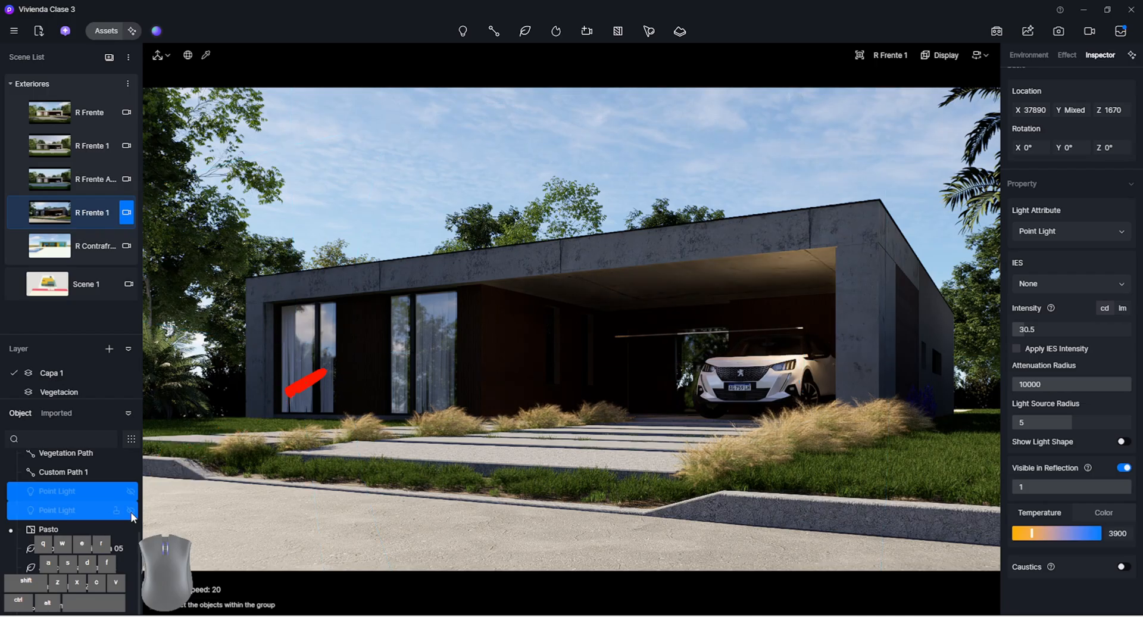
click(81, 213)
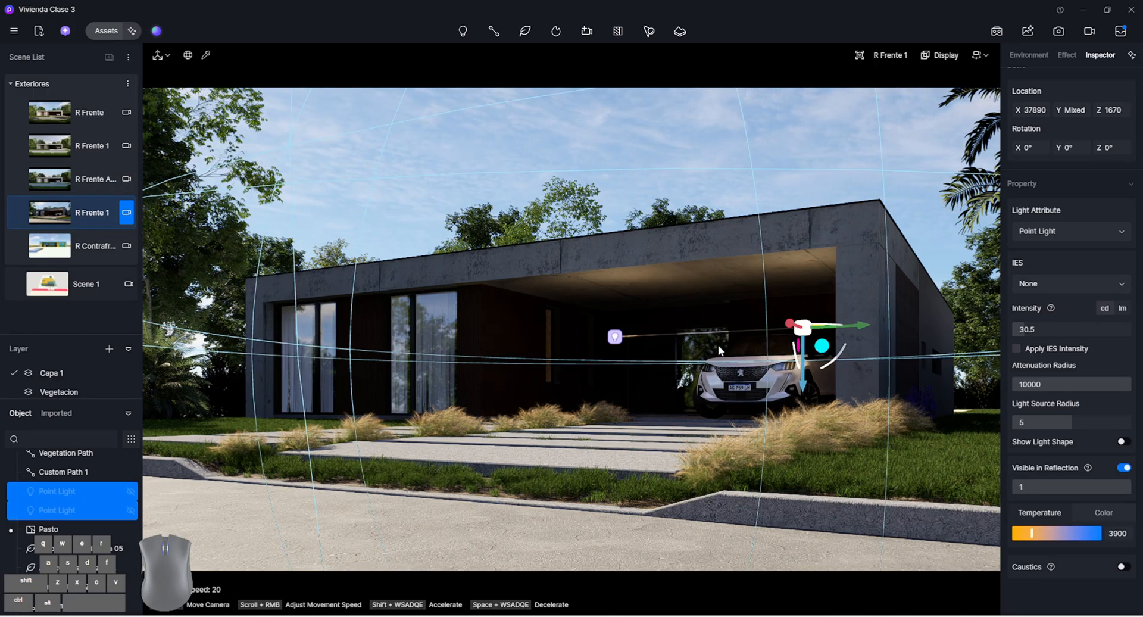
click(132, 509)
click(132, 510)
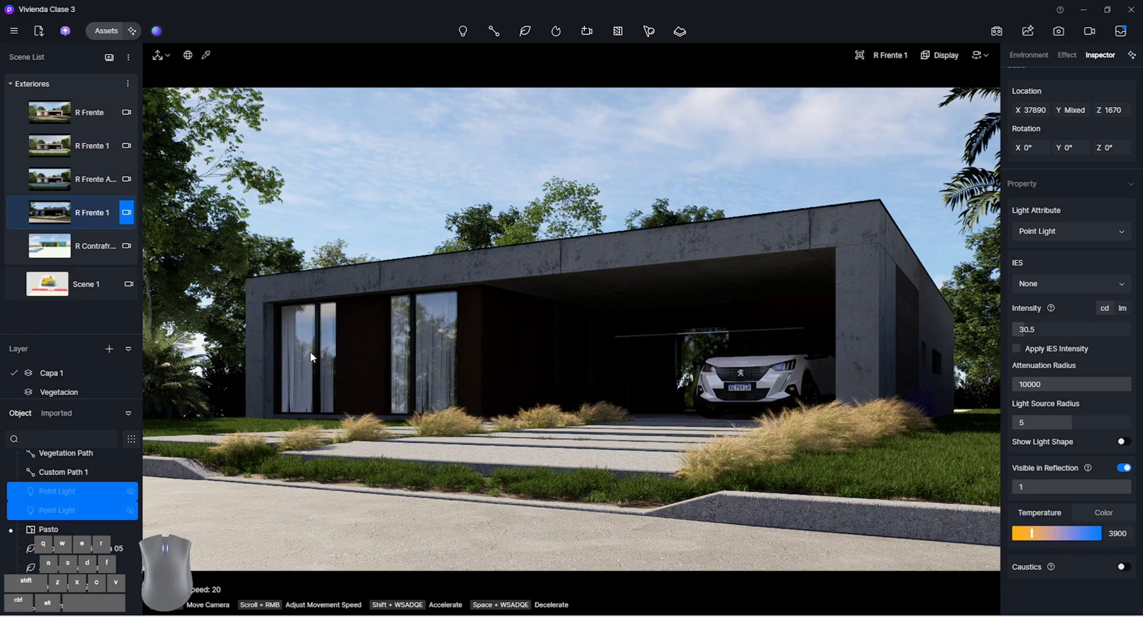
Hide the ornamental grass paths along the walkway and driveway, and update the angled R Frente 1 scene
click(773, 445)
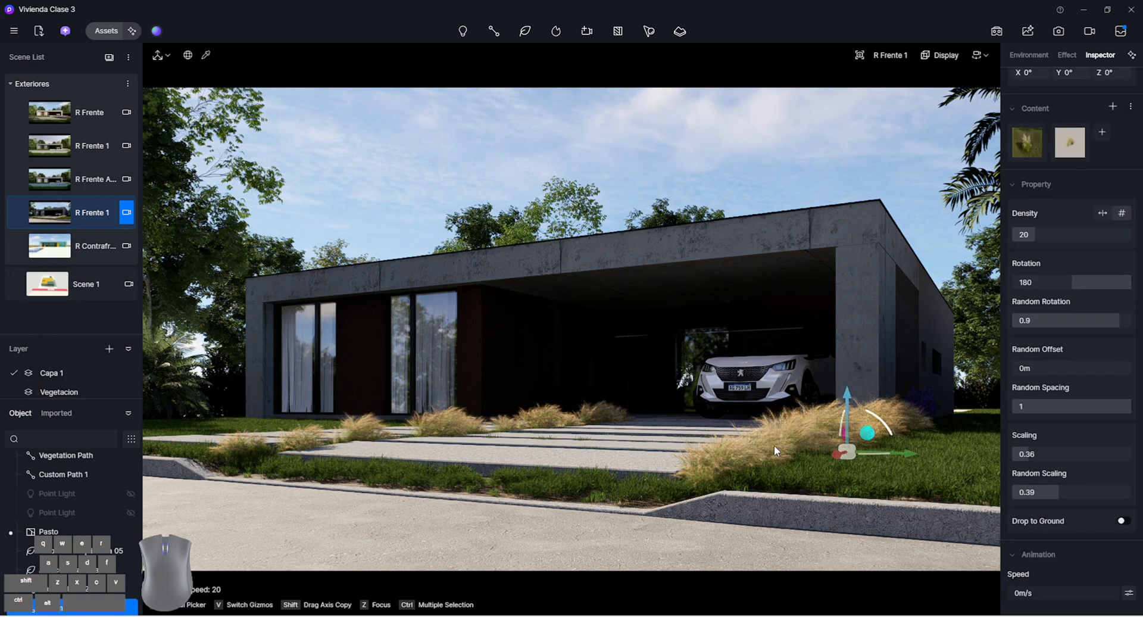
click(131, 607)
click(131, 589)
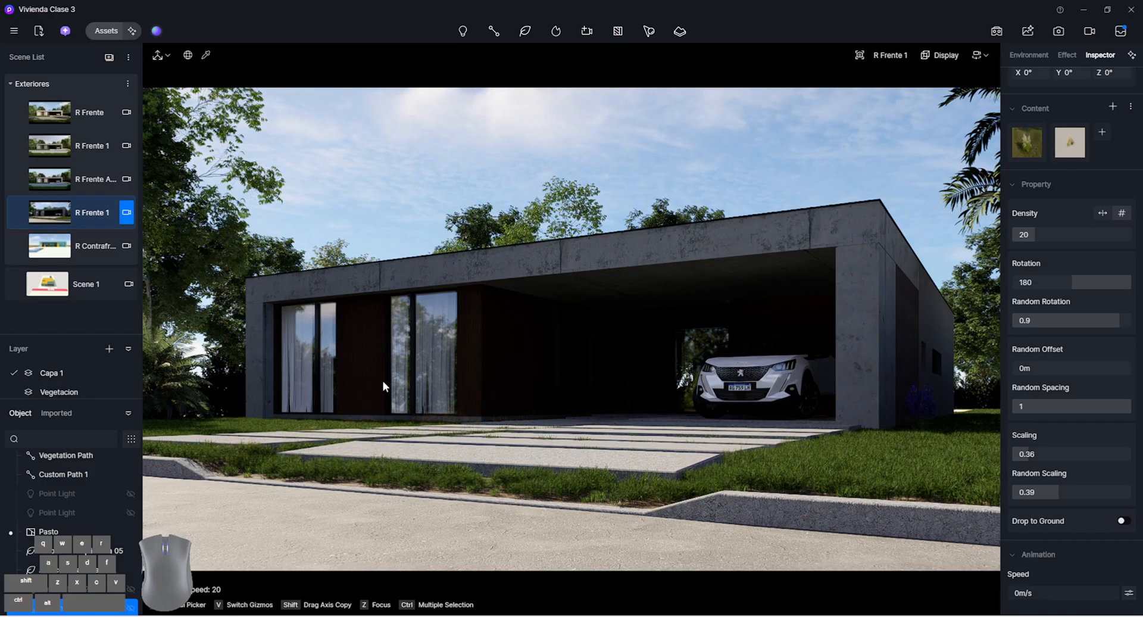
click(425, 160)
click(81, 204)
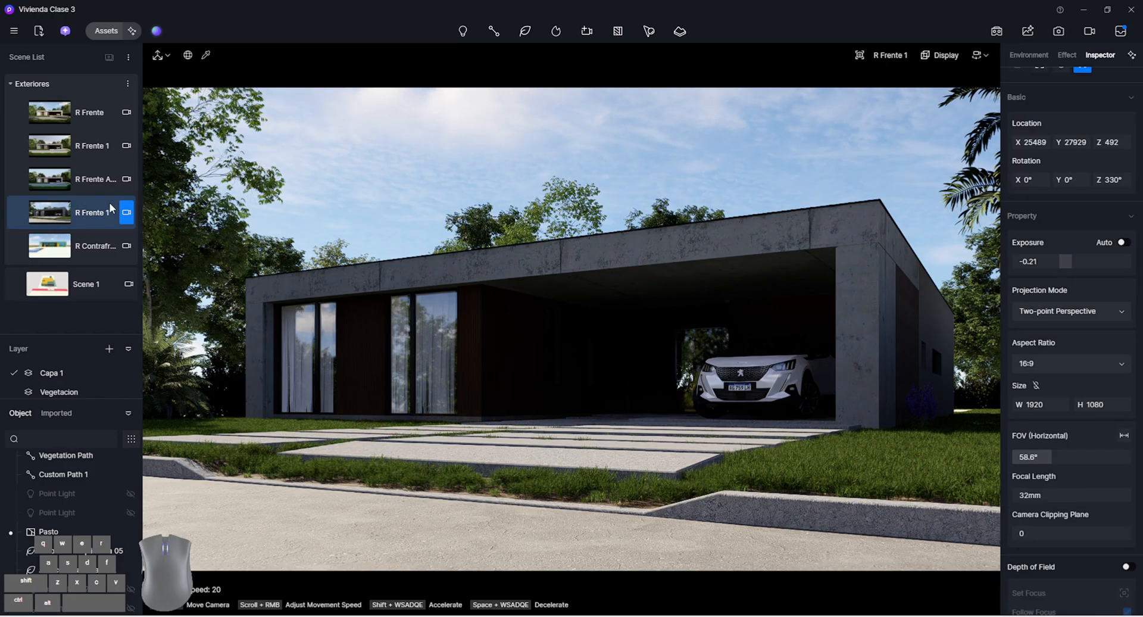
click(79, 208)
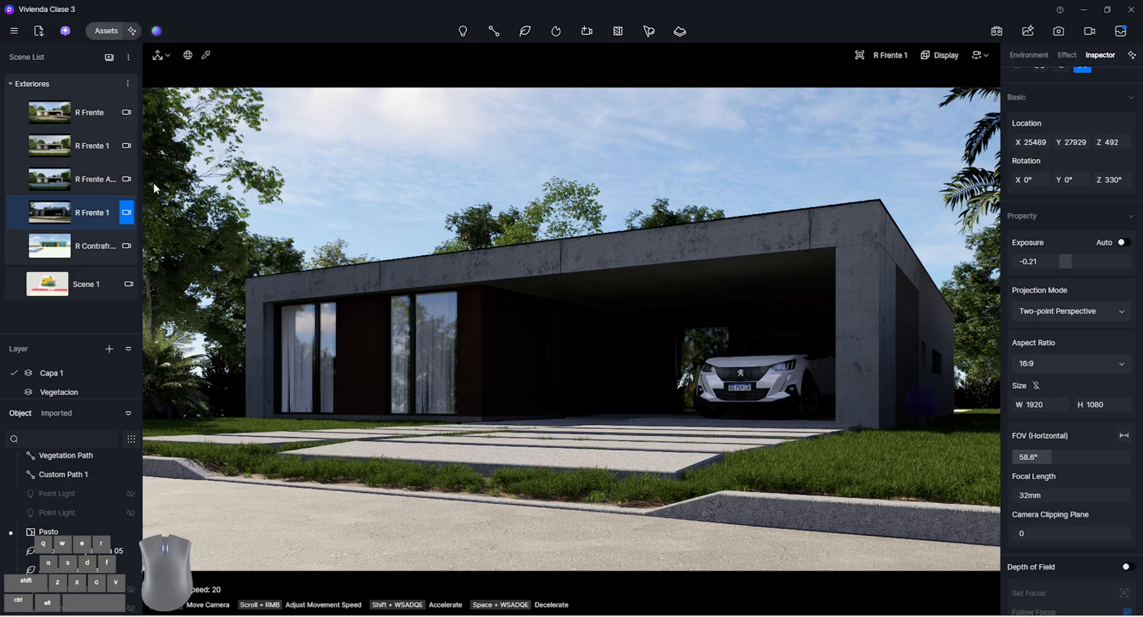
Switch between the R Frente and angled R Frente 1 scenes to compare their lighting and visible objects
click(88, 116)
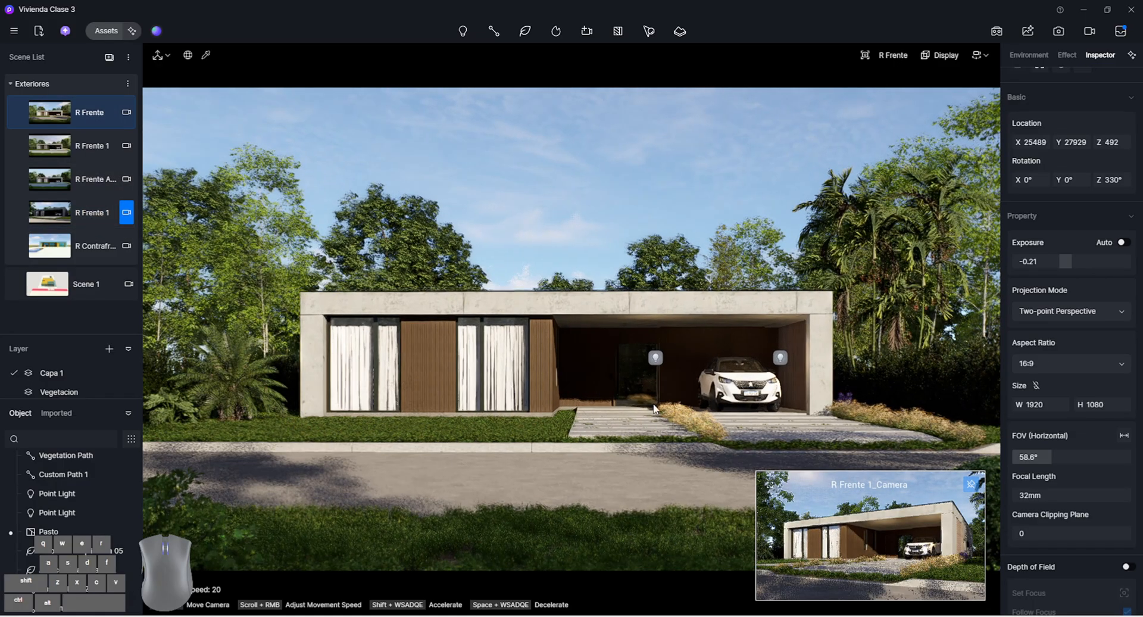
click(84, 213)
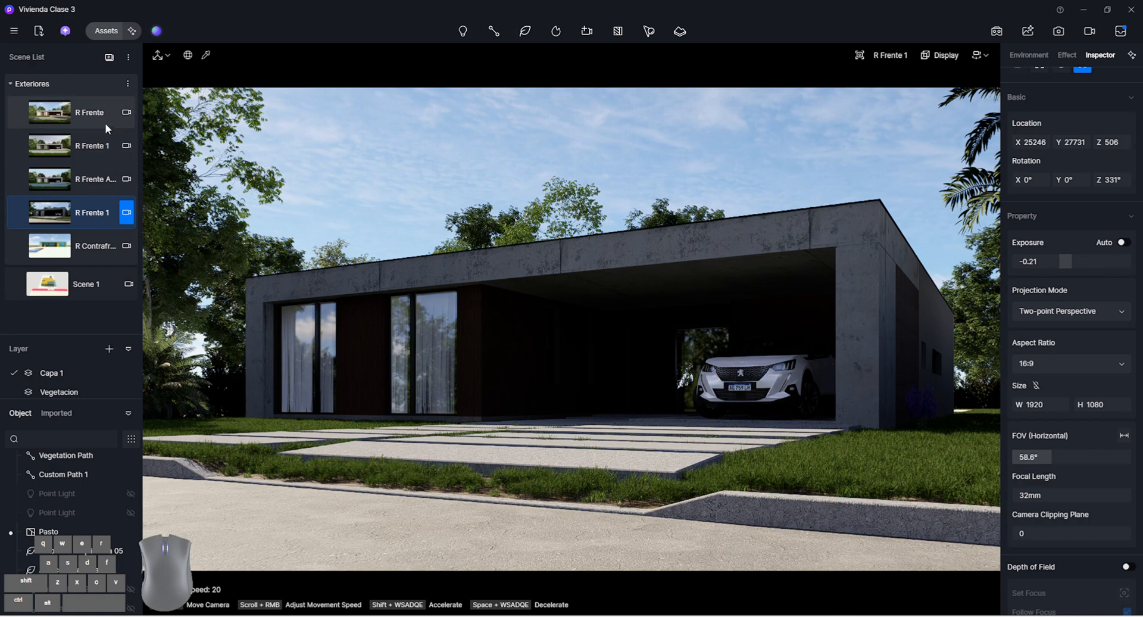
right_click(92, 115)
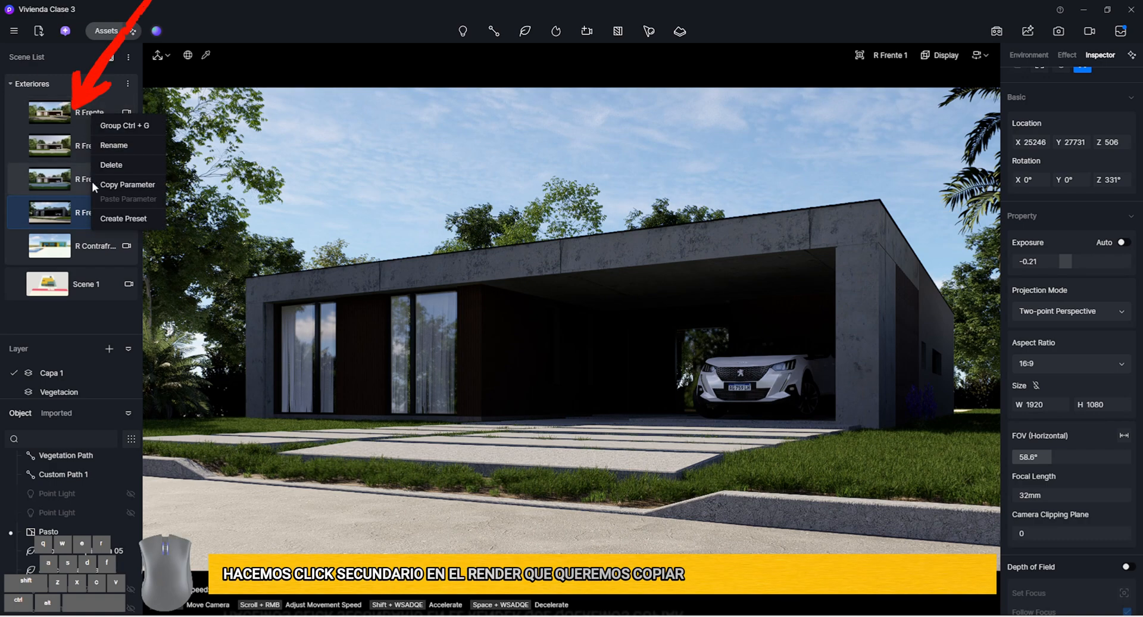
click(76, 123)
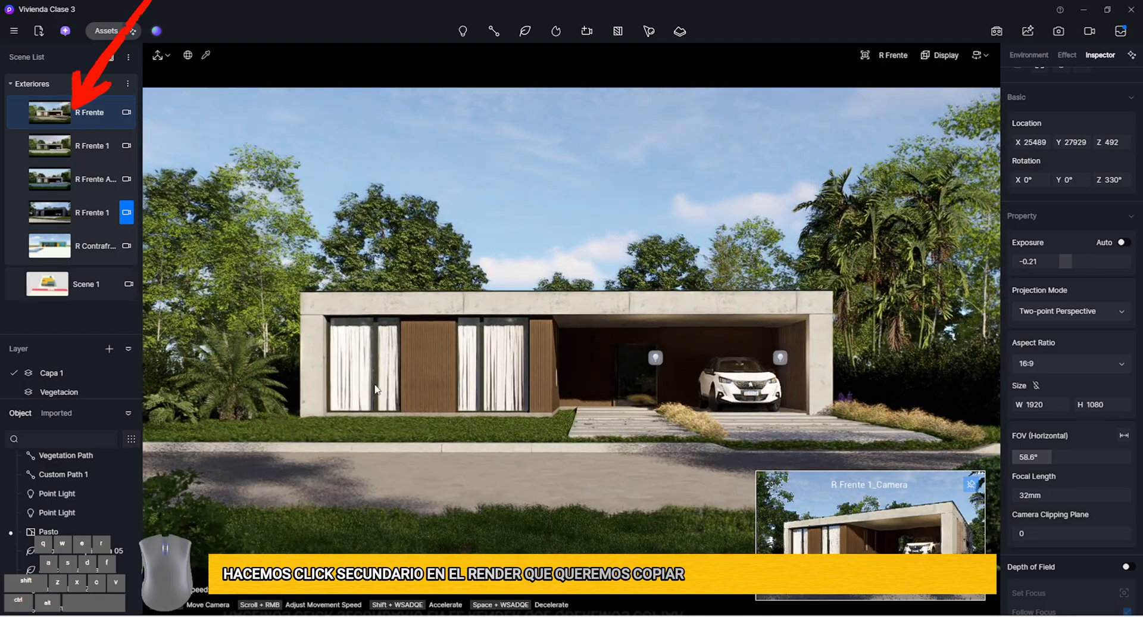
click(65, 219)
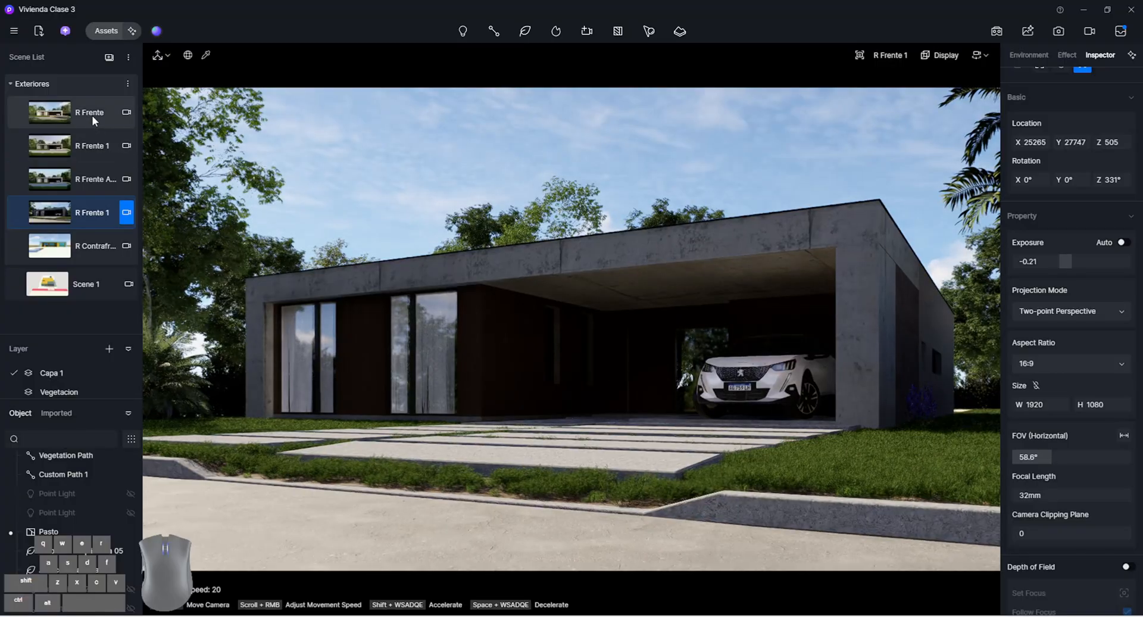
Copy the parameters of the R Frente scene and paste them into the angled R Frente 1 scene
right_click(84, 112)
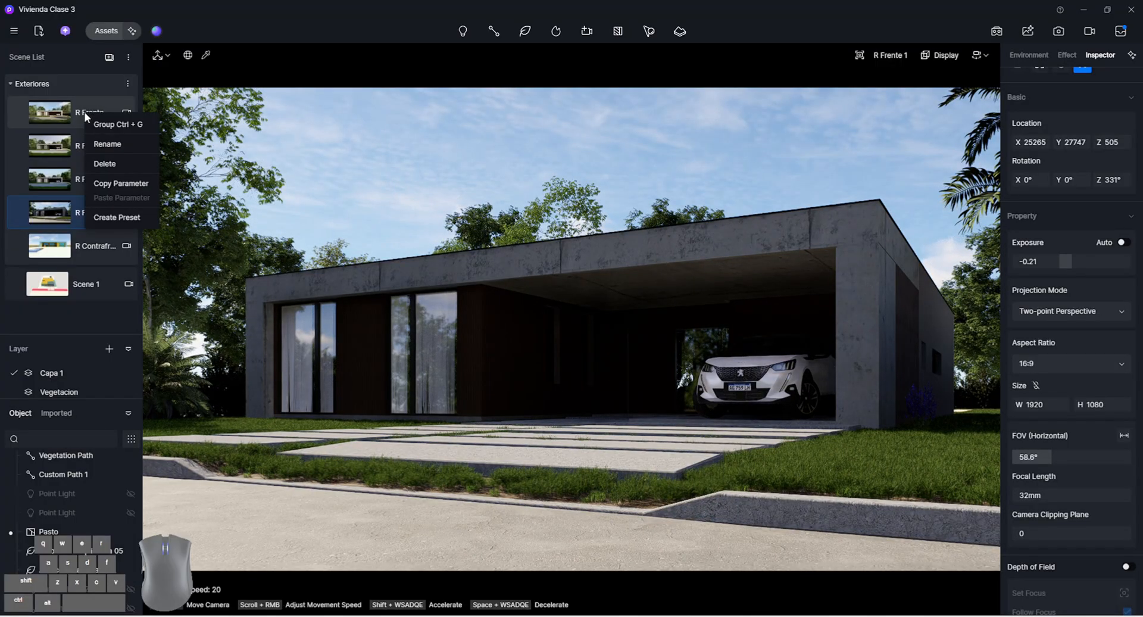
click(122, 183)
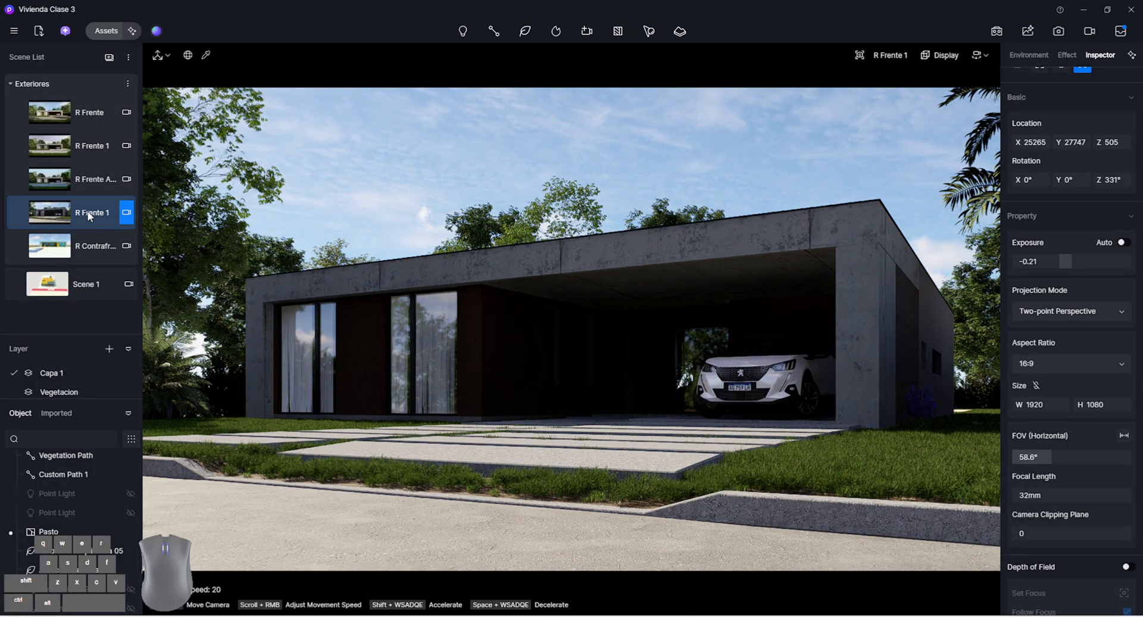
right_click(89, 215)
click(143, 297)
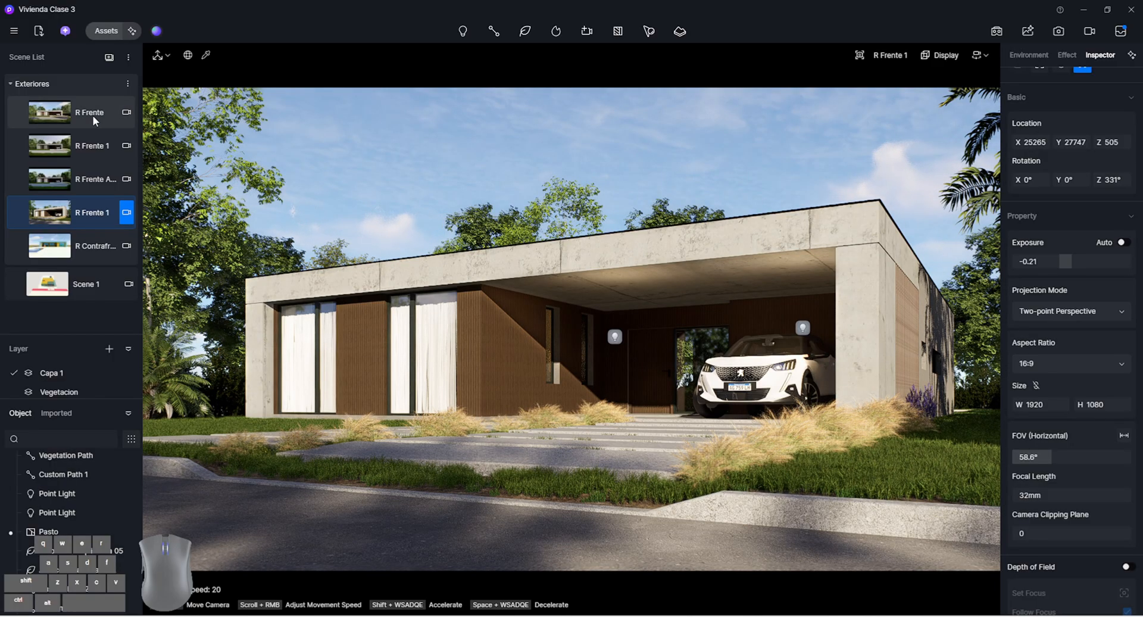
Hide the ornamental grass paths and both carport point lights for the relit angled R Frente 1 scene
click(439, 416)
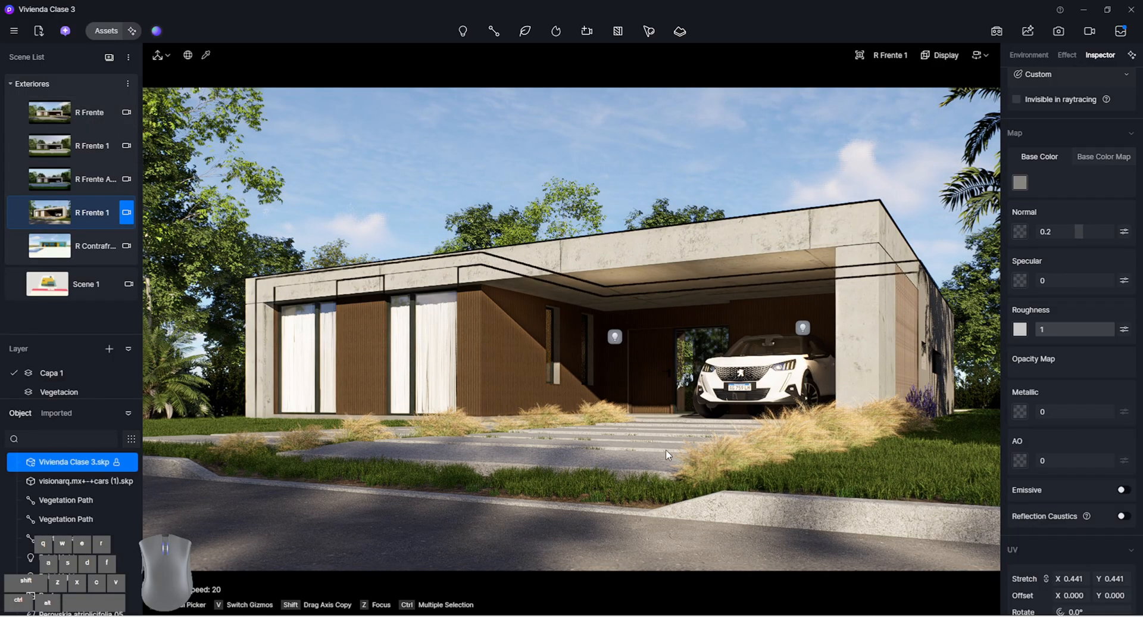
click(734, 455)
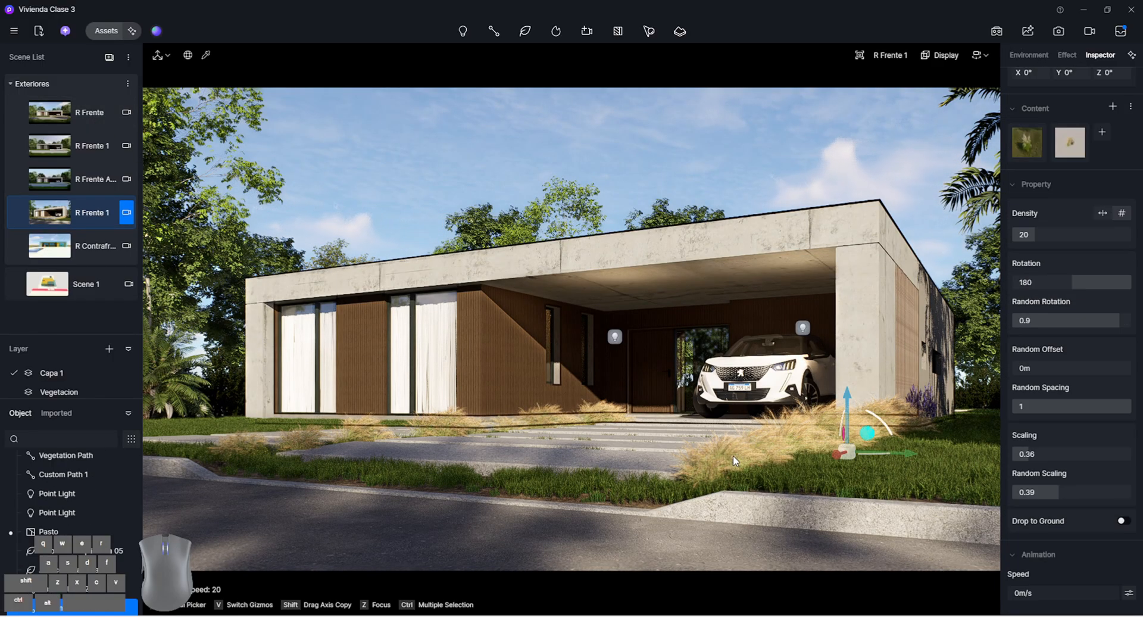
click(614, 337)
ctrl+click(803, 331)
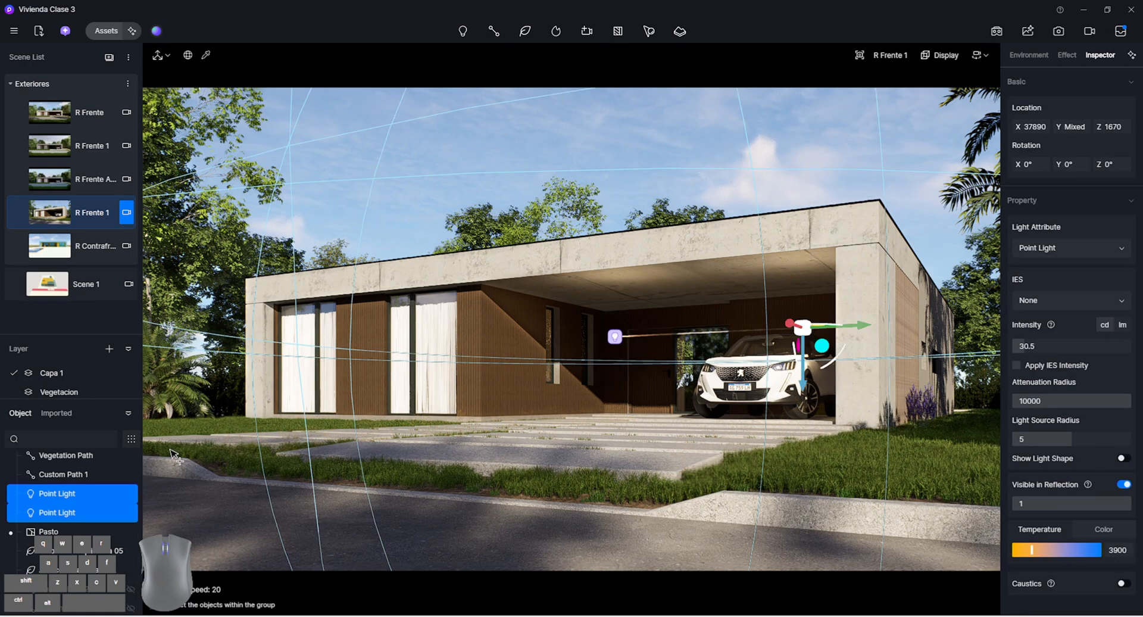
click(132, 513)
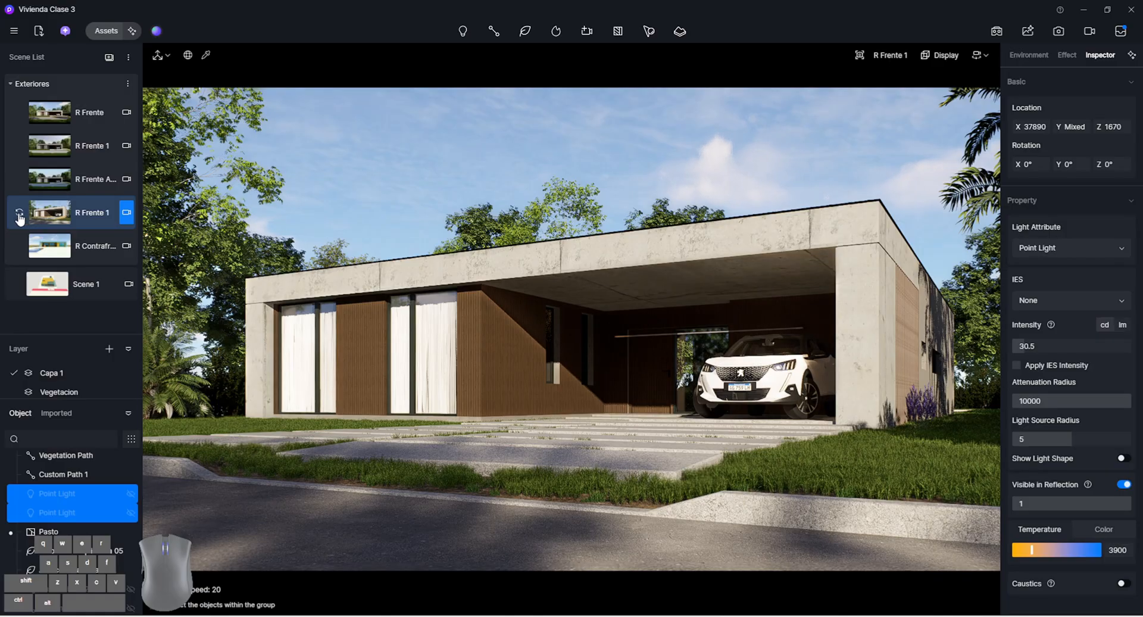
Switch from the R Frente scene back to the angled R Frente 1 scene to check its saved lighting and hidden objects
click(375, 196)
click(99, 105)
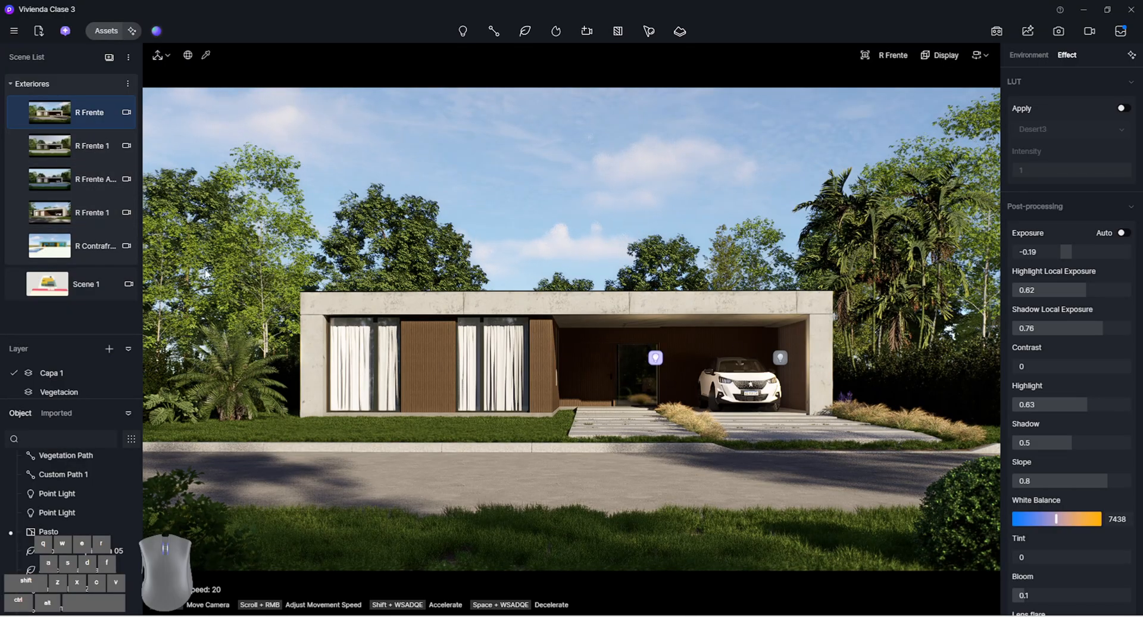
click(80, 208)
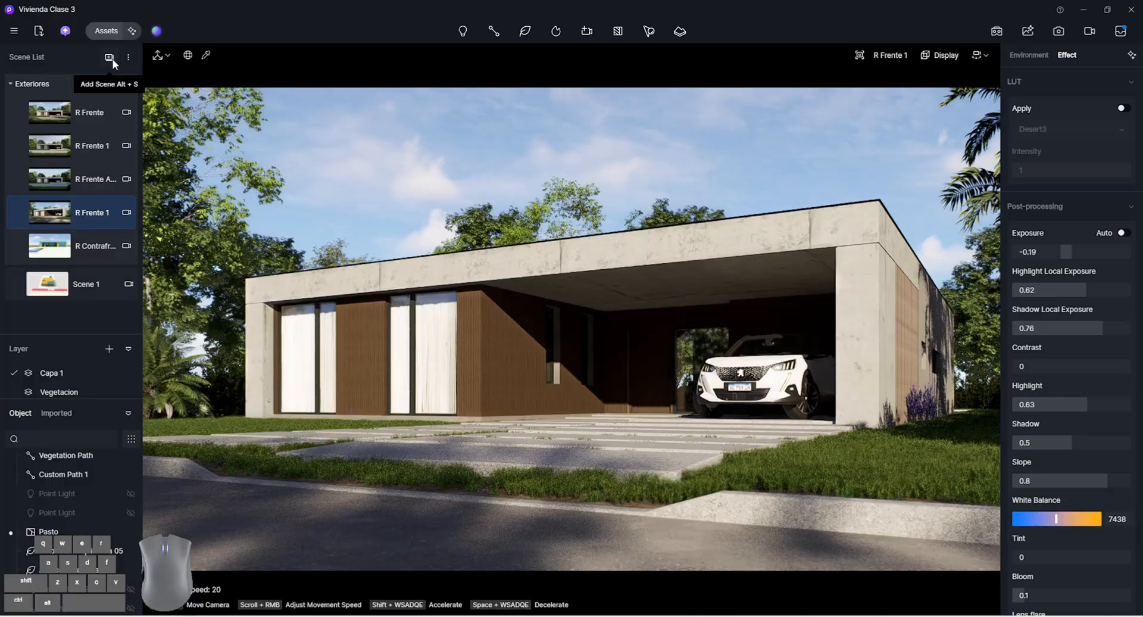
click(130, 247)
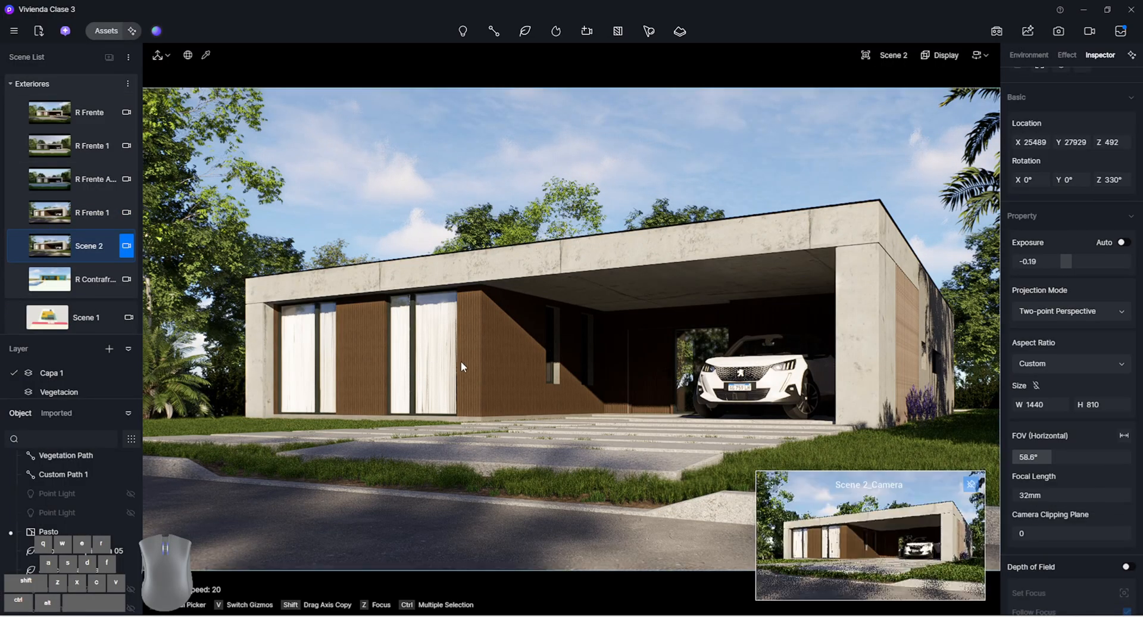
right_drag(461, 361, 584, 180)
key(w)
key(a)
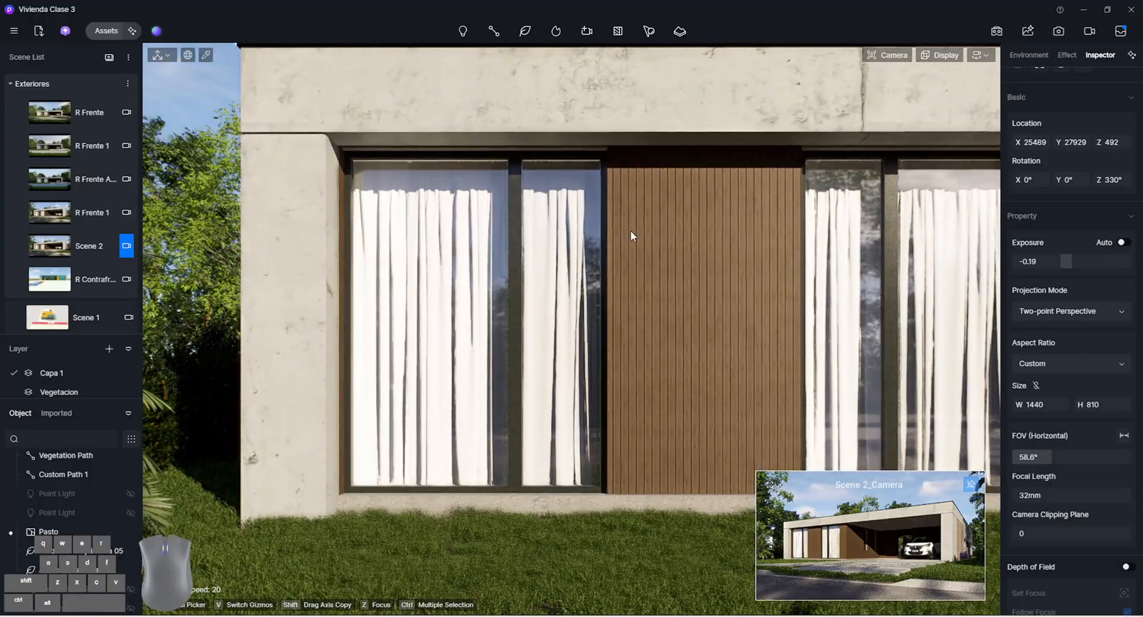
key(s)
mouse_move(630, 231)
right_down()
mouse_move(626, 206)
mouse_move(631, 227)
right_up()
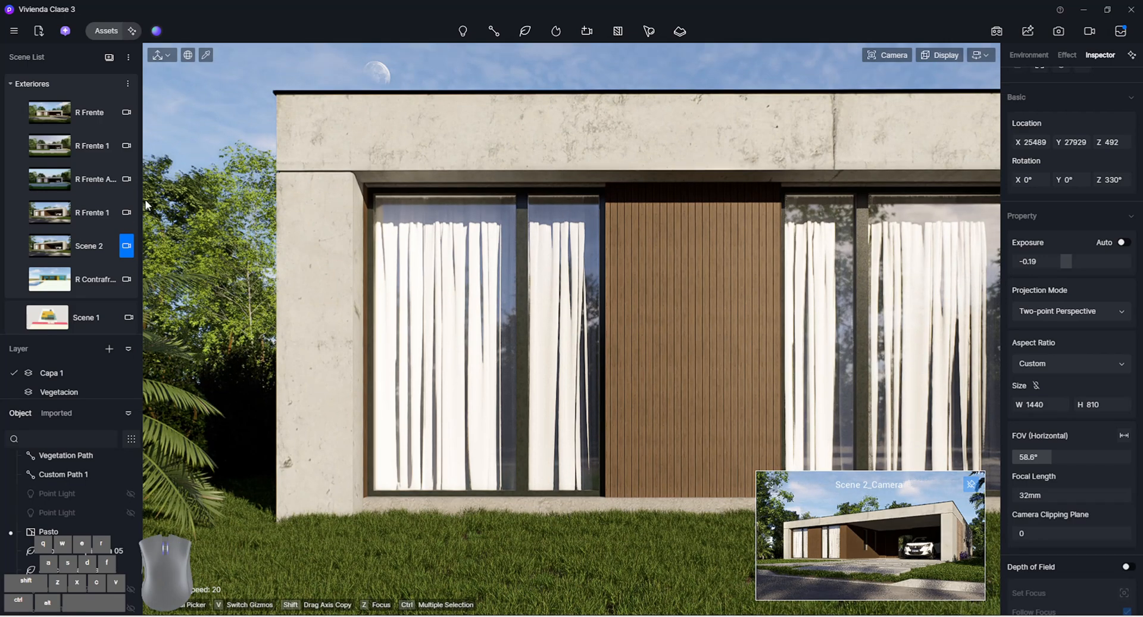
right_click(100, 252)
click(134, 300)
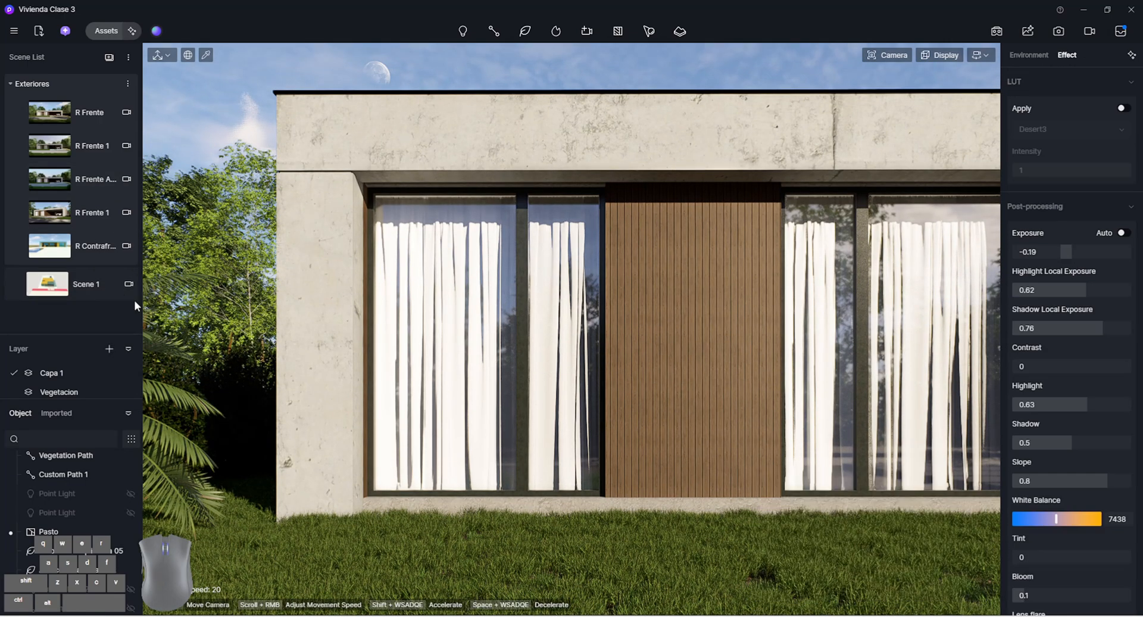
Open the R Contrafrente scene's camera and try hiding the Custom Path 1 hedge in front of it
click(85, 252)
click(126, 249)
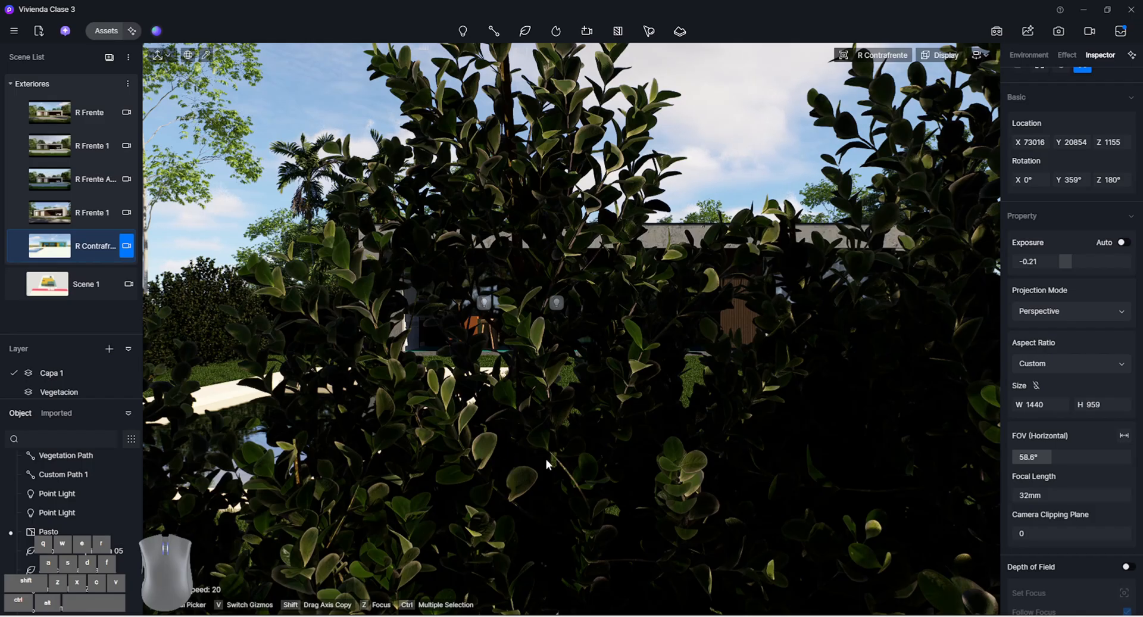
click(648, 405)
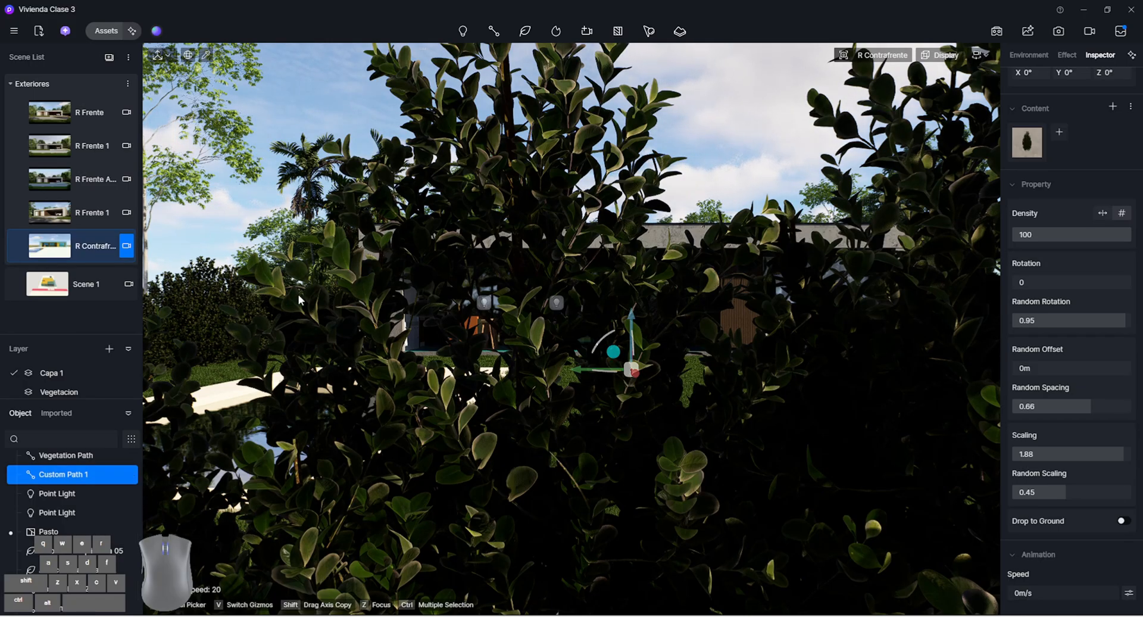
click(131, 475)
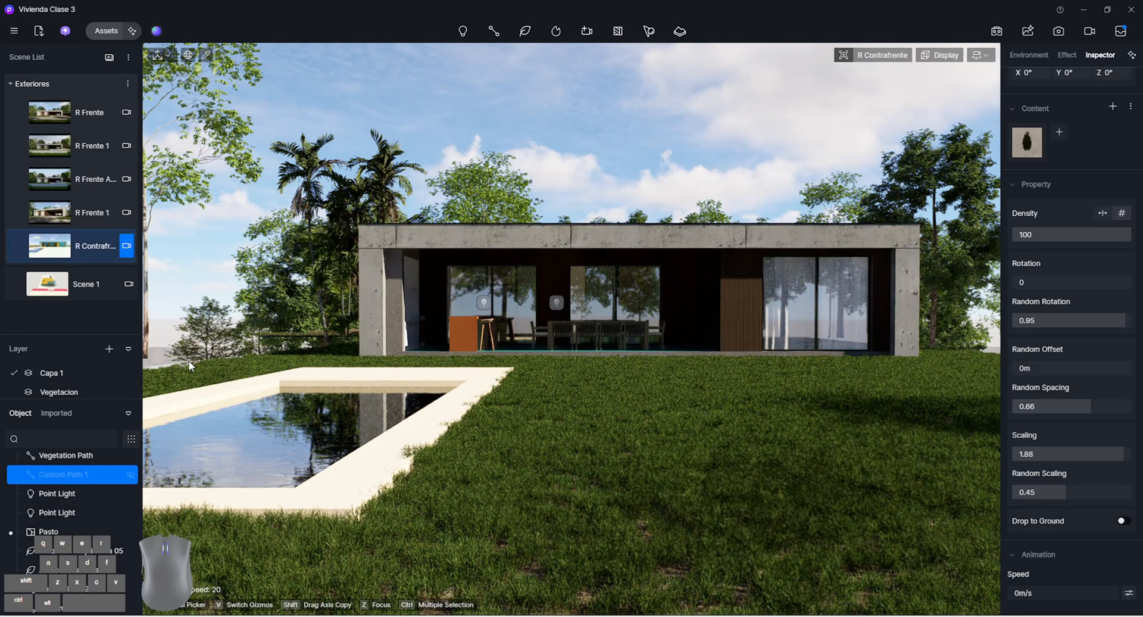
Reload the R Contrafrente scene and set its camera clipping plane to 225 to cut through the hedge
click(77, 248)
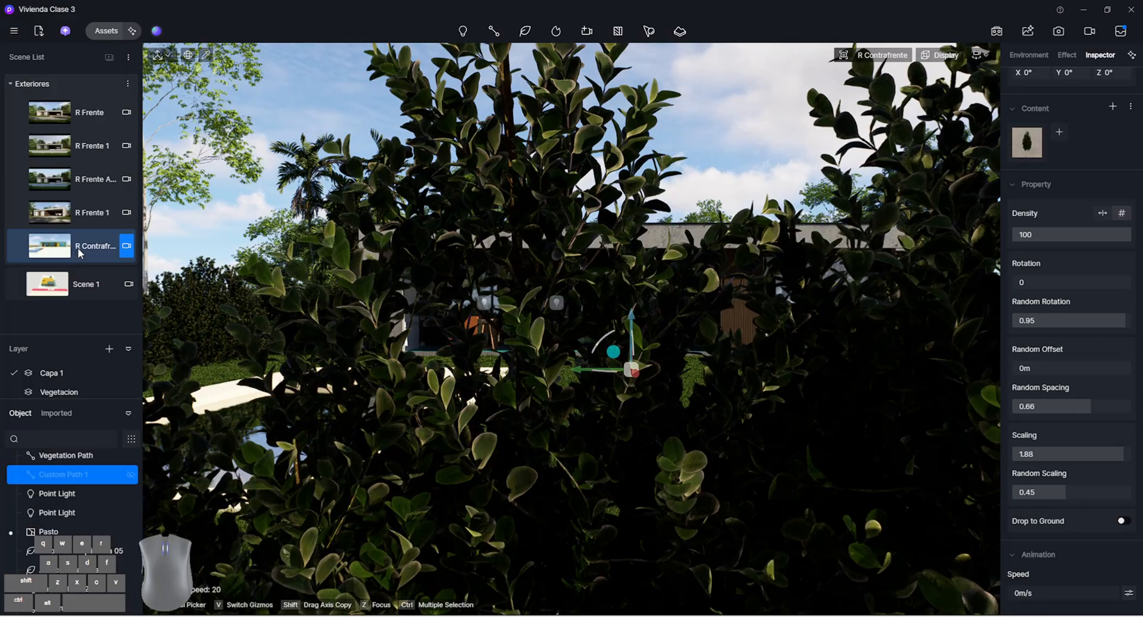
click(128, 246)
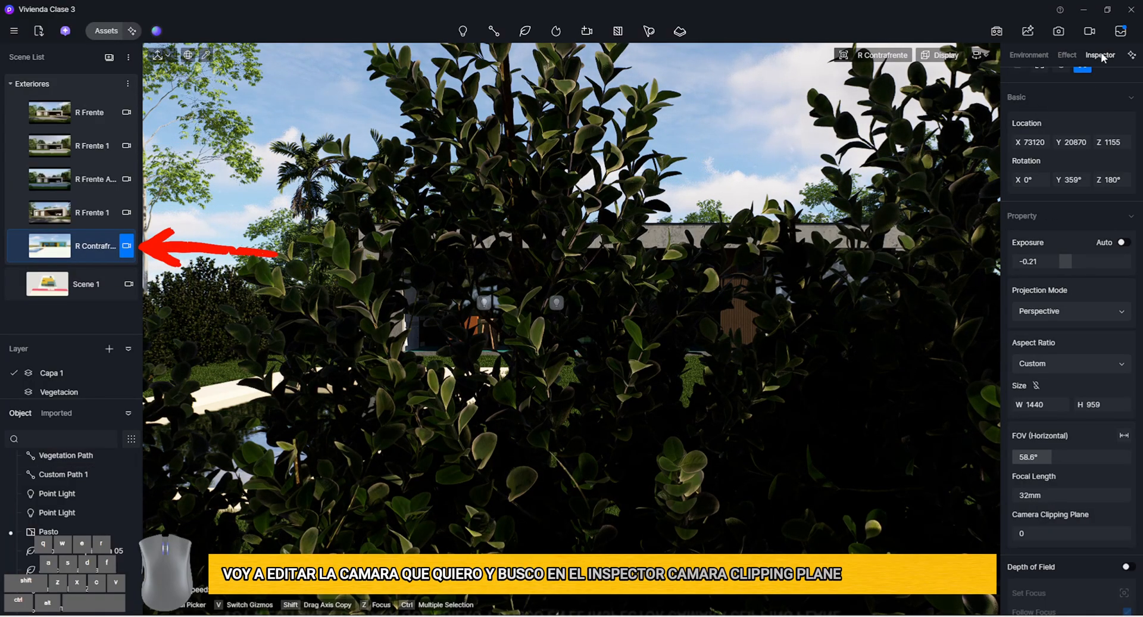
scroll(1069, 132, down, 2)
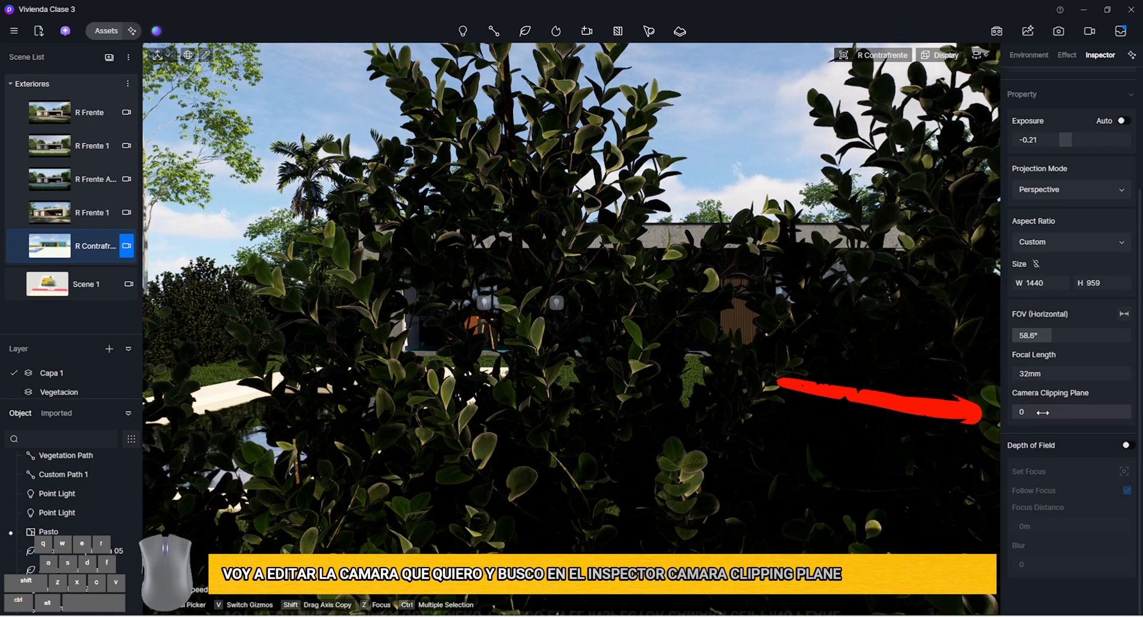
drag(1054, 412, 1068, 412)
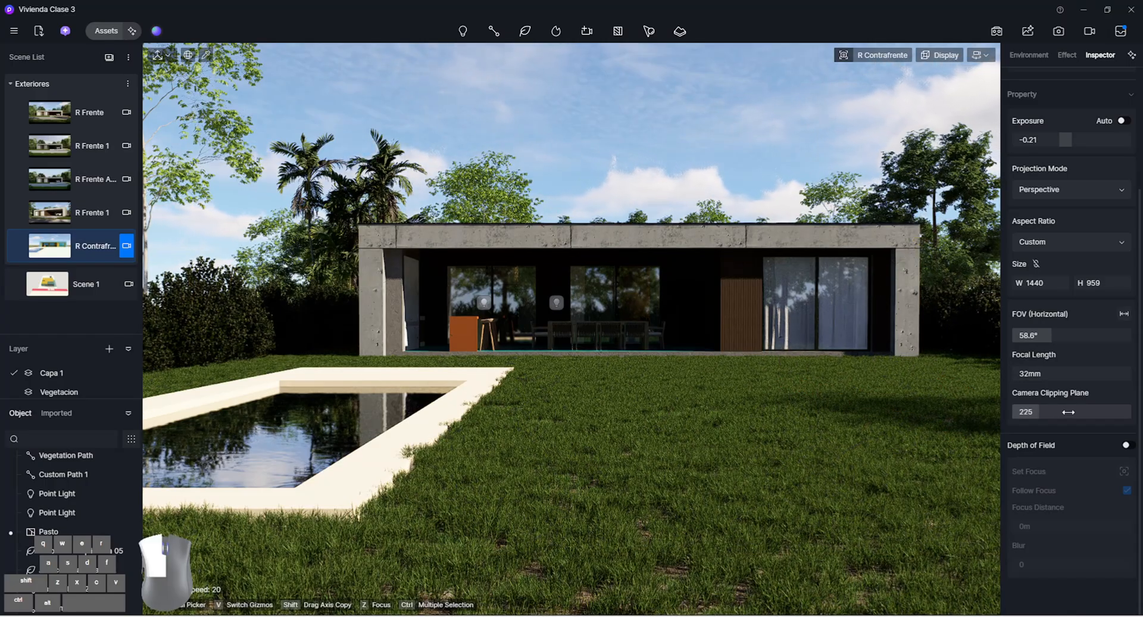
Fine-tune the R Contrafrente camera's framing of the rear facade and pool, and update the scene
right_drag(606, 360, 783, 360)
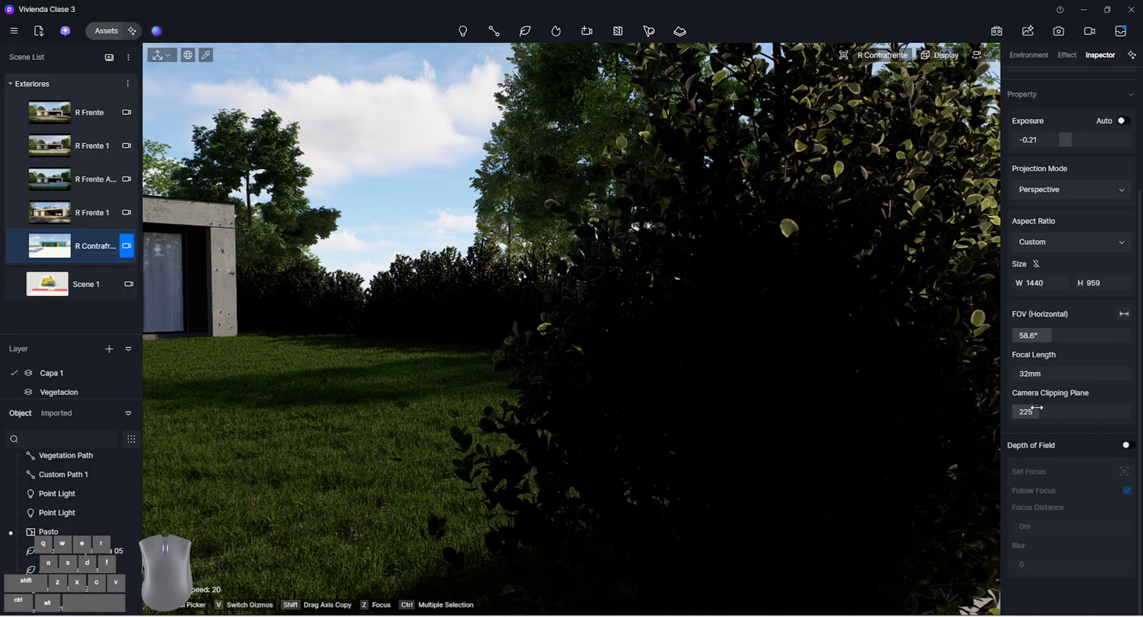
click(98, 249)
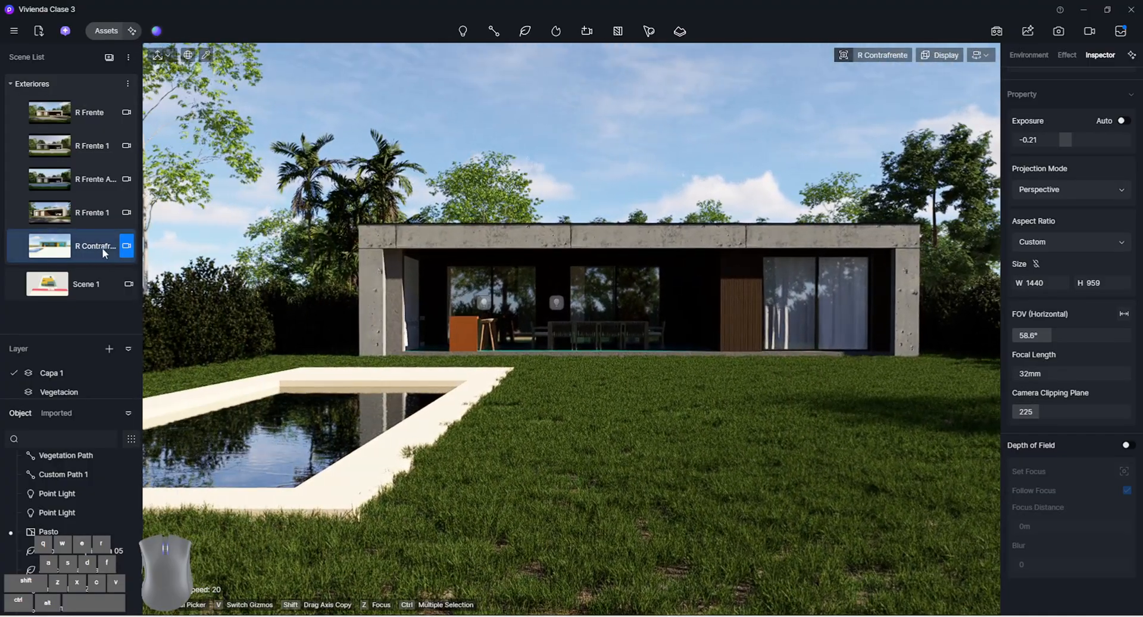
key(d)
key(a)
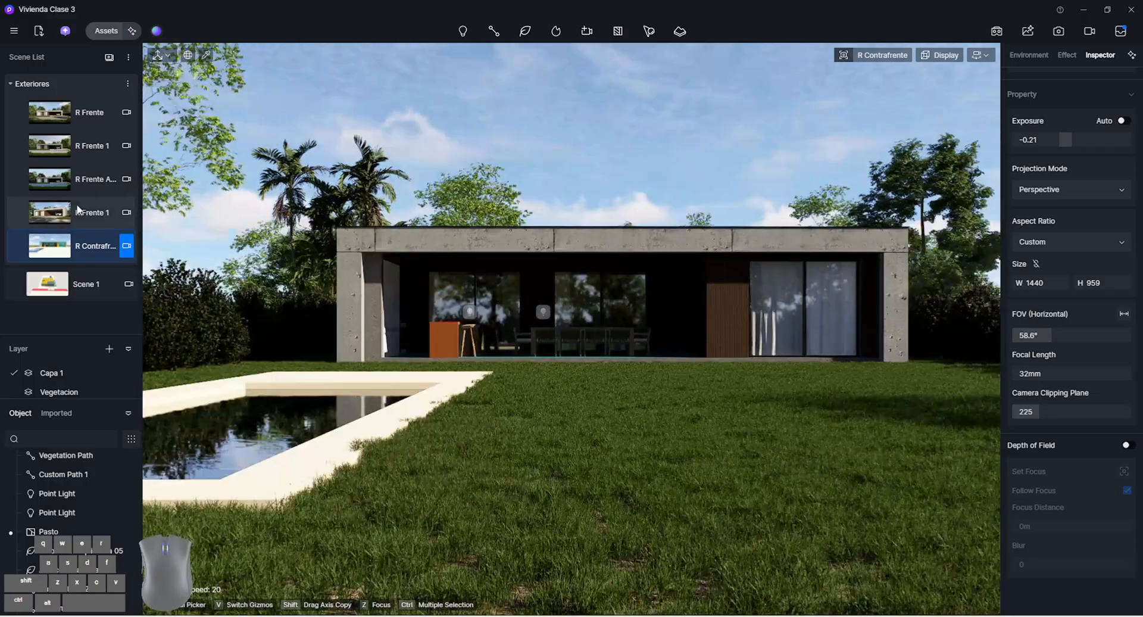
Frame the pool in the foreground with the rear facade behind it, and add the view as a new scene named R
key(a)
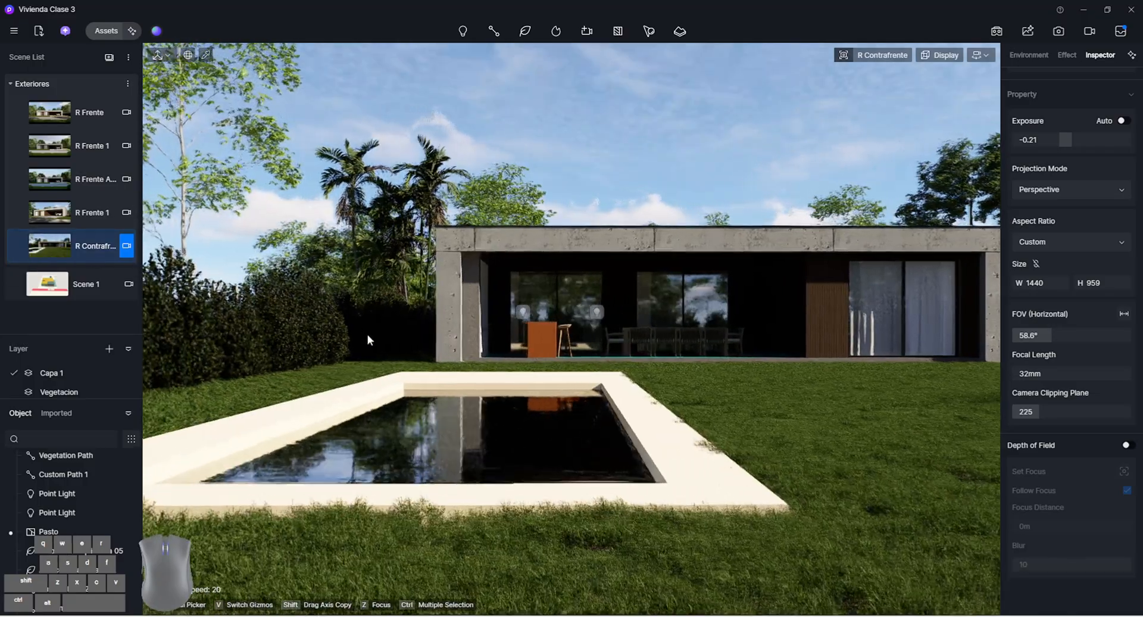
key(w)
key(q)
key(e)
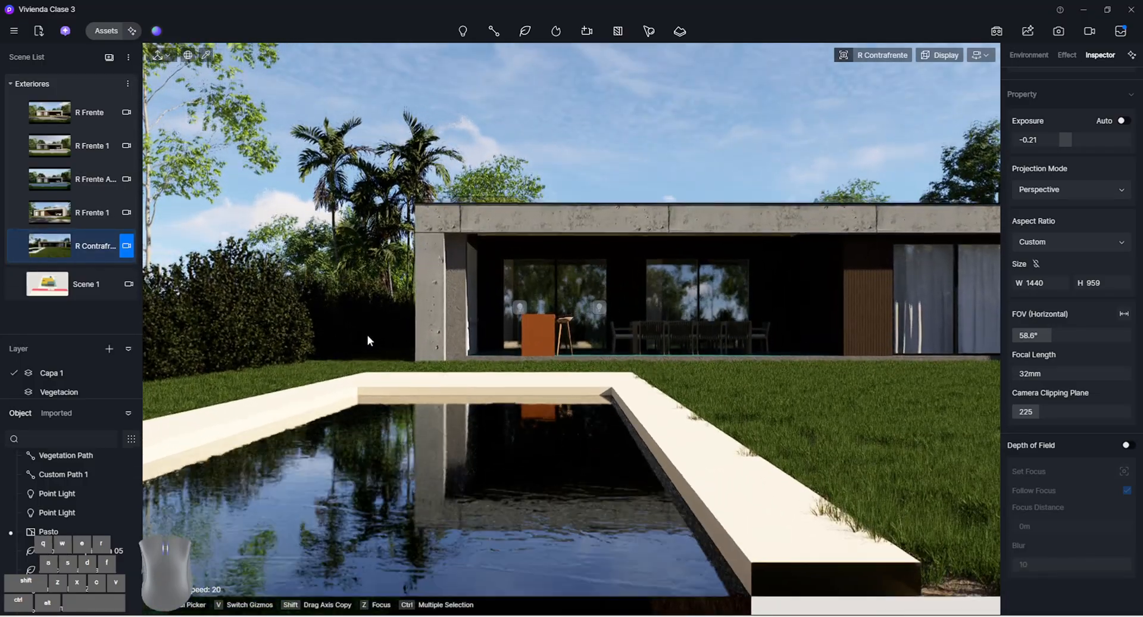
right_drag(524, 357, 504, 357)
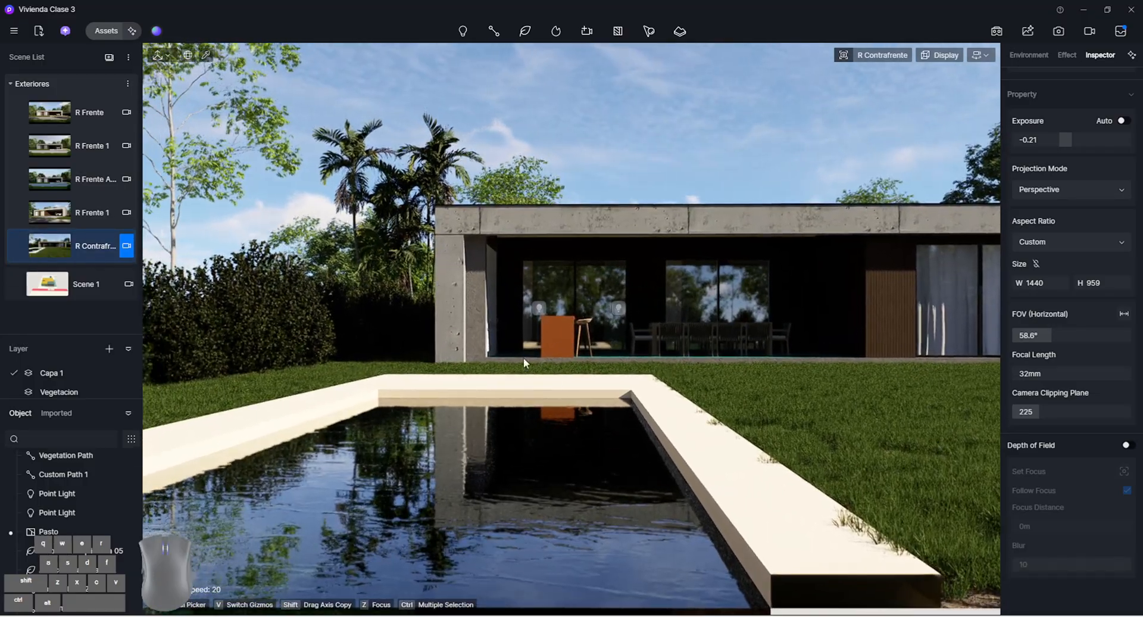
click(107, 81)
double_click(93, 280)
text(R)
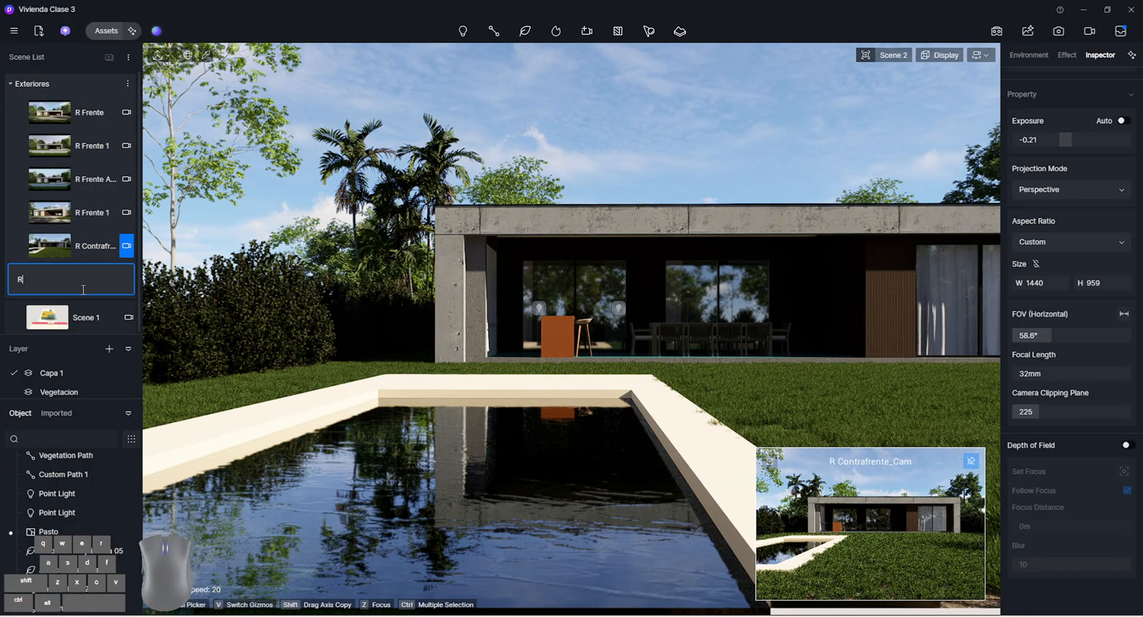
double_click(103, 278)
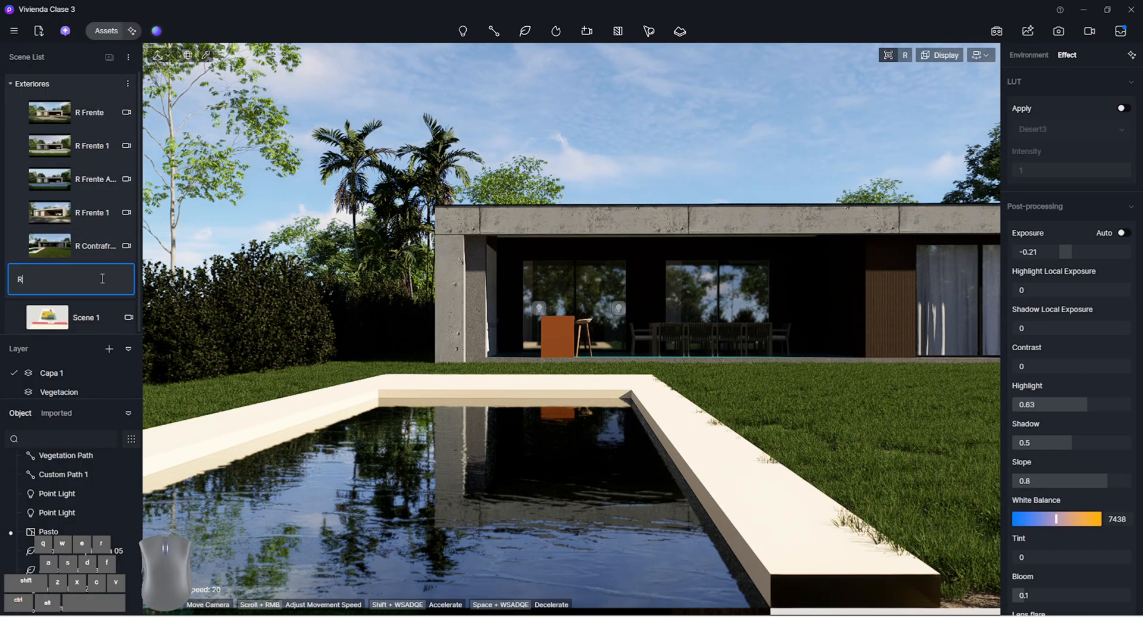
click(430, 155)
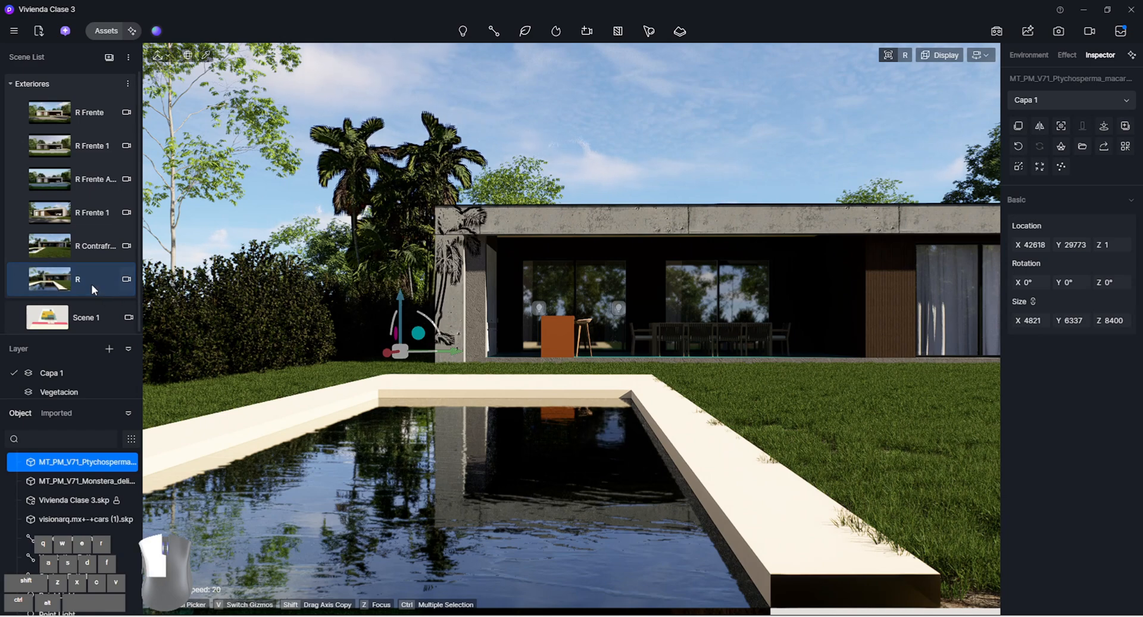
Set the R scene's camera clipping plane to 70 and update the scene
click(126, 278)
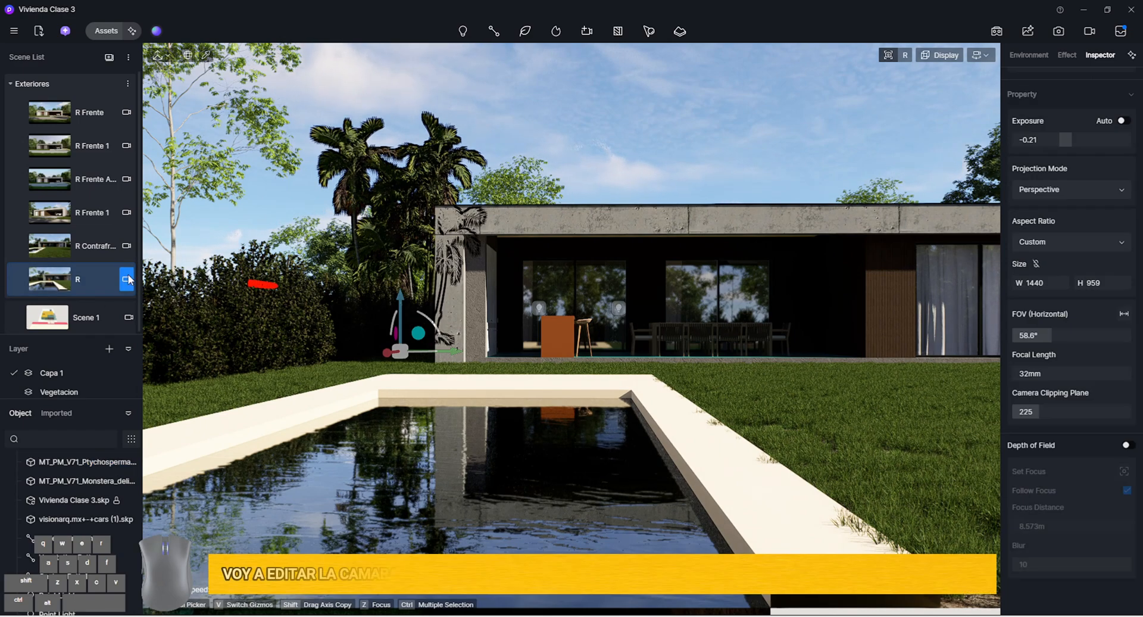
drag(1063, 415, 1057, 415)
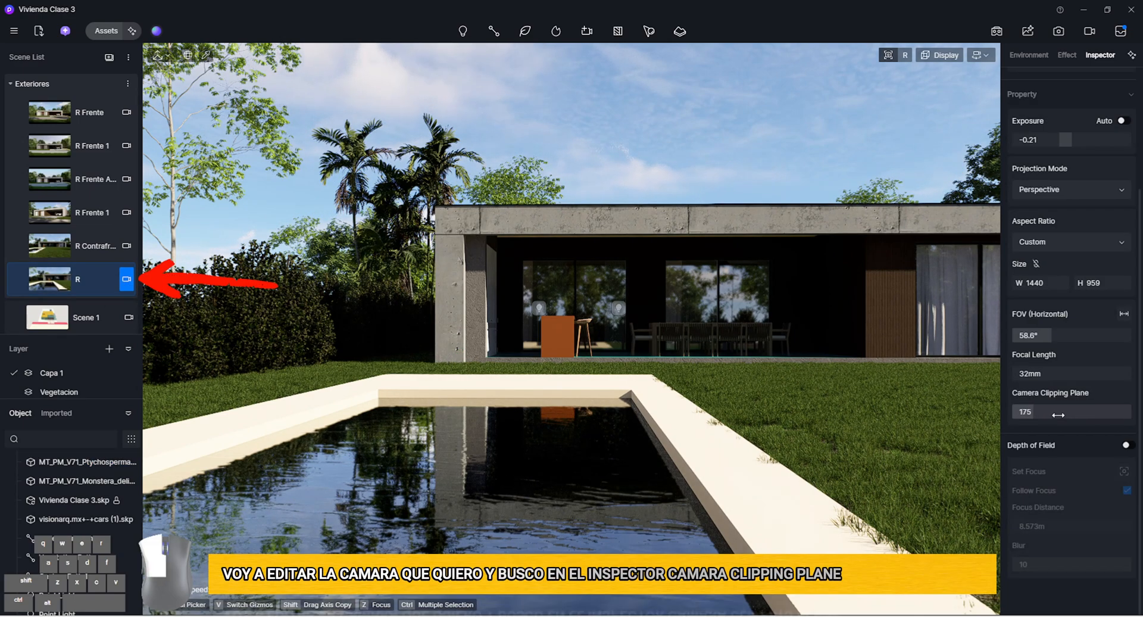
click(23, 283)
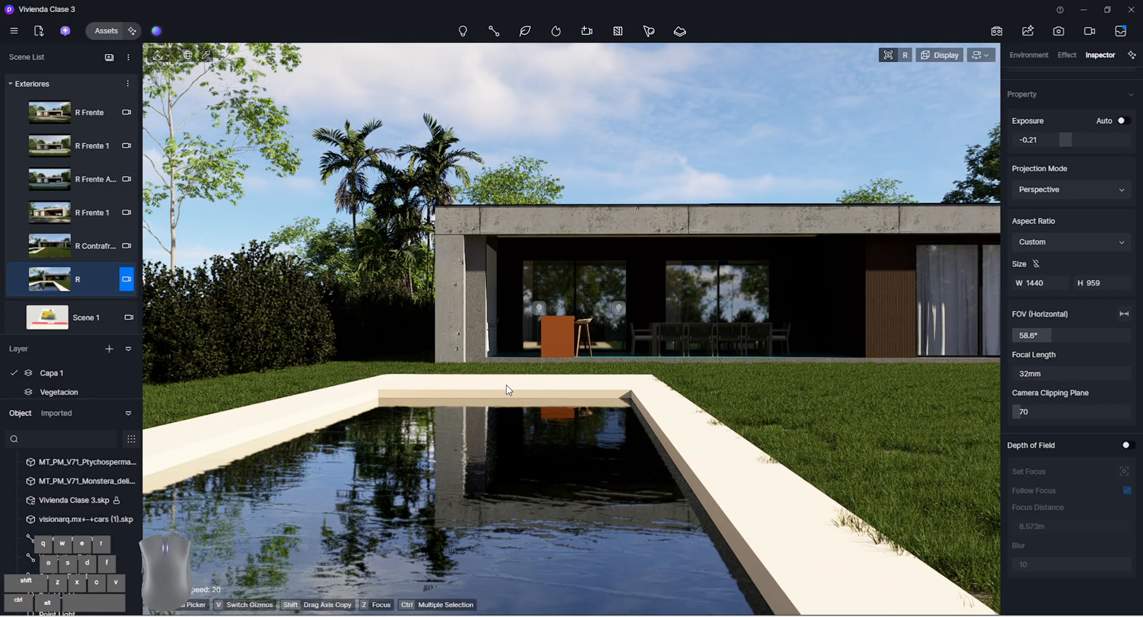
Apply the Calm water dark green material from the Water category to the pool's water surface
click(107, 31)
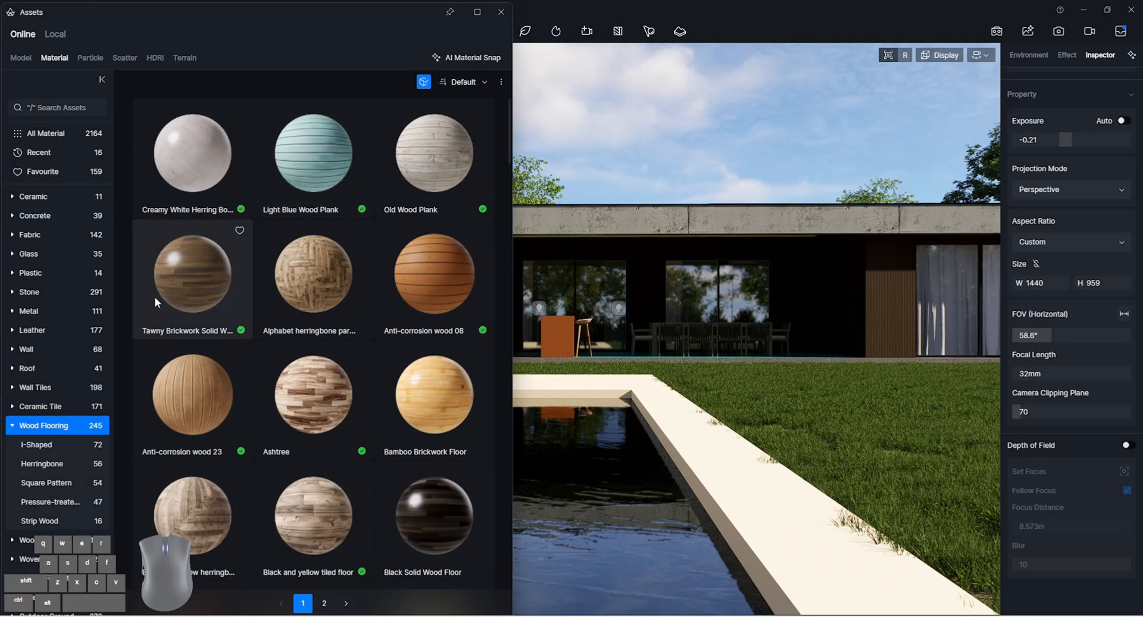
click(422, 82)
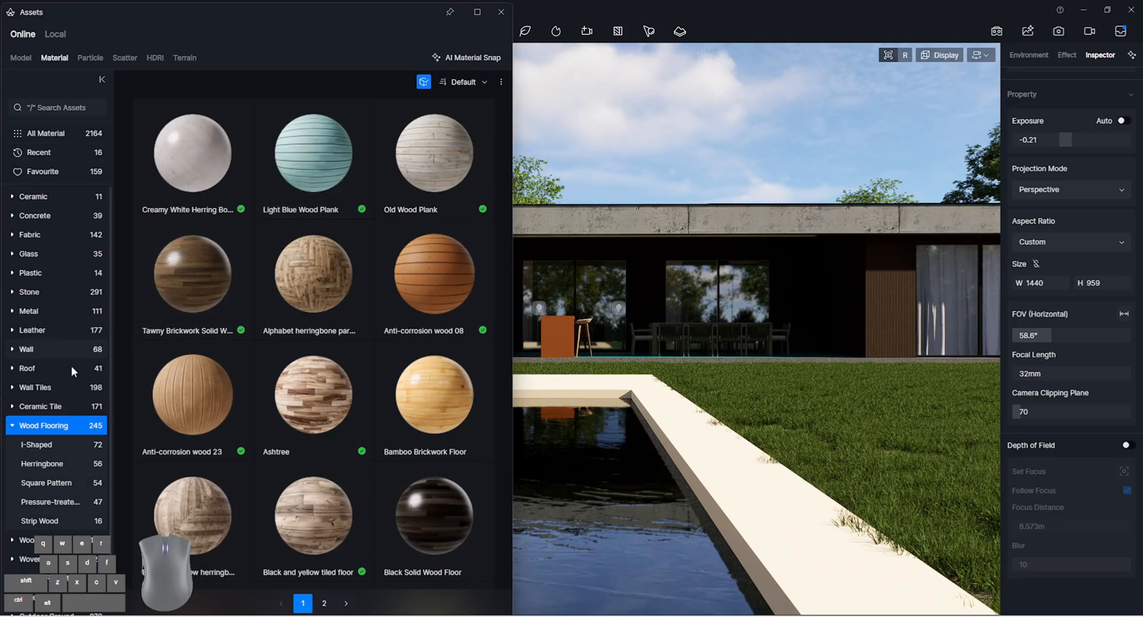
click(13, 421)
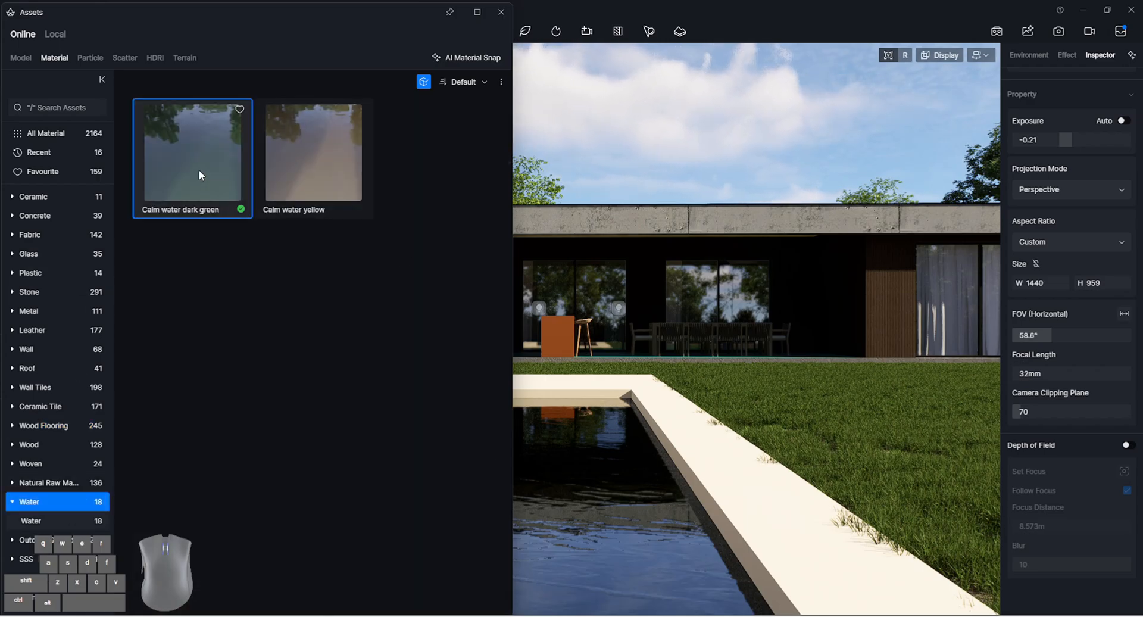
drag(551, 465, 553, 470)
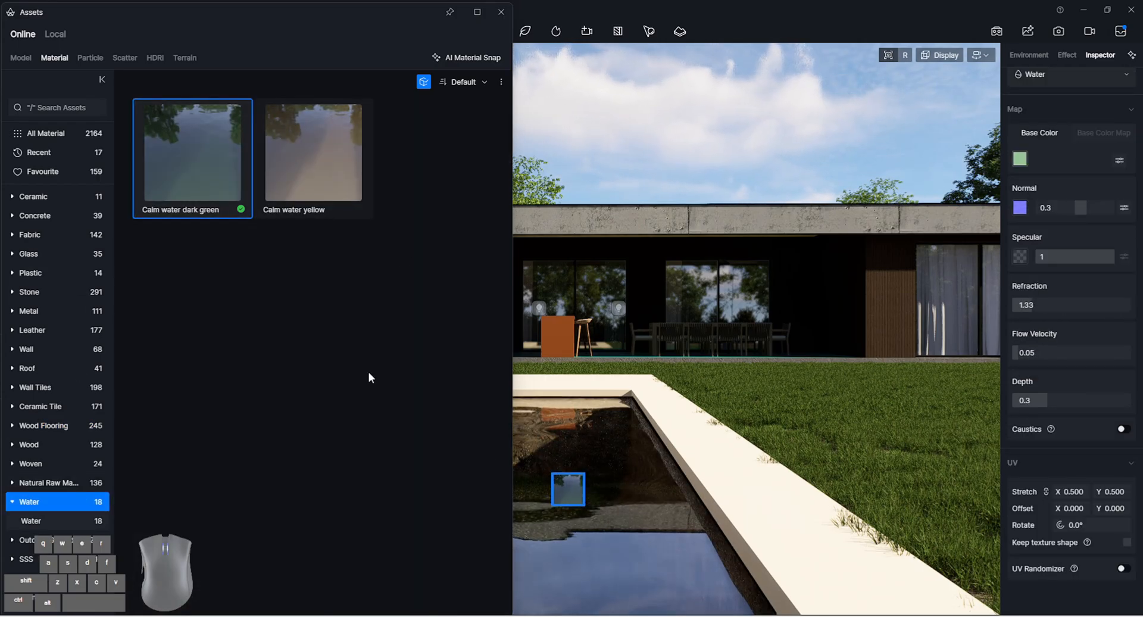
Set the pool water material's UV stretch to 5.810 in X and Y
drag(1065, 491, 1113, 491)
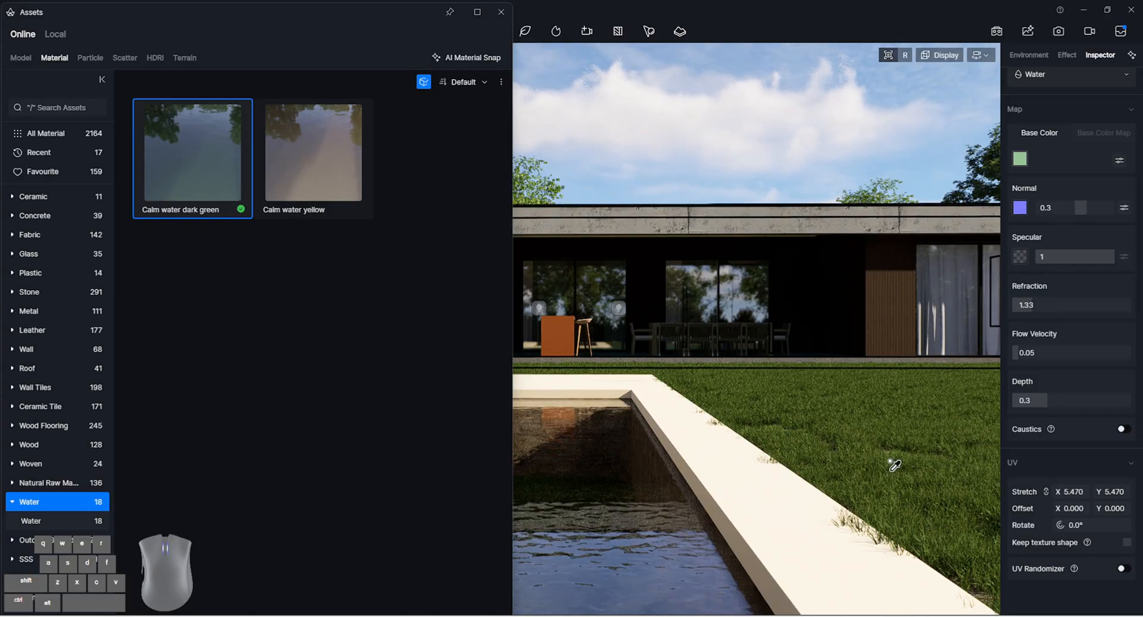
right_drag(891, 464, 798, 476)
drag(1073, 493, 982, 494)
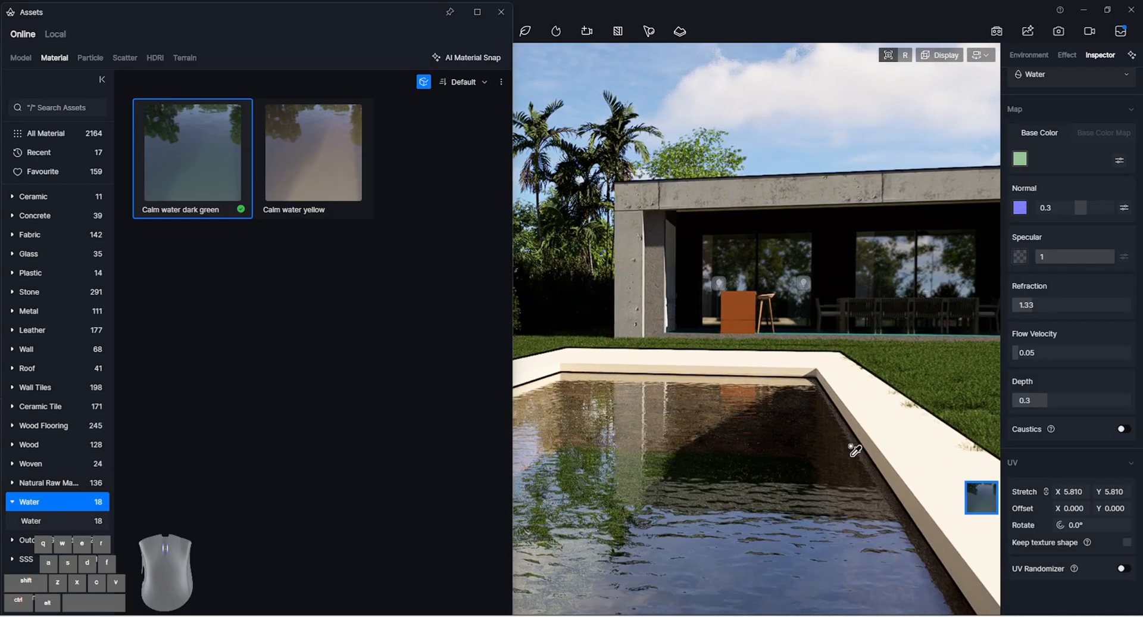
Close the asset library and examine the pool's walls and floor from beneath the water surface
key(Escape)
key(w)
key(e)
key(e)
key(q)
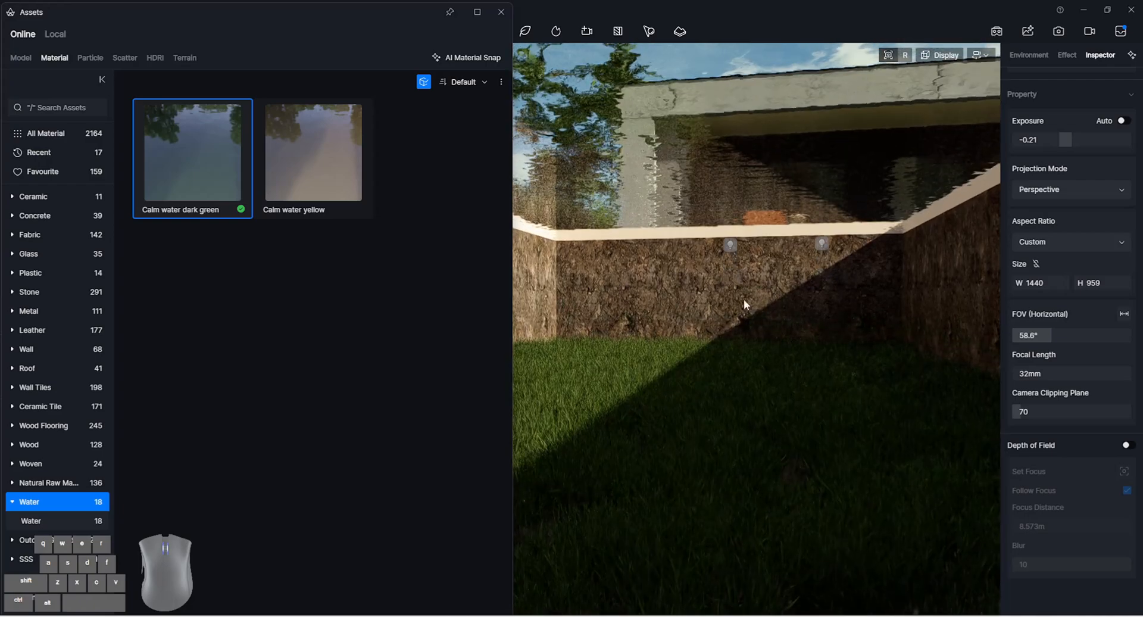
click(502, 12)
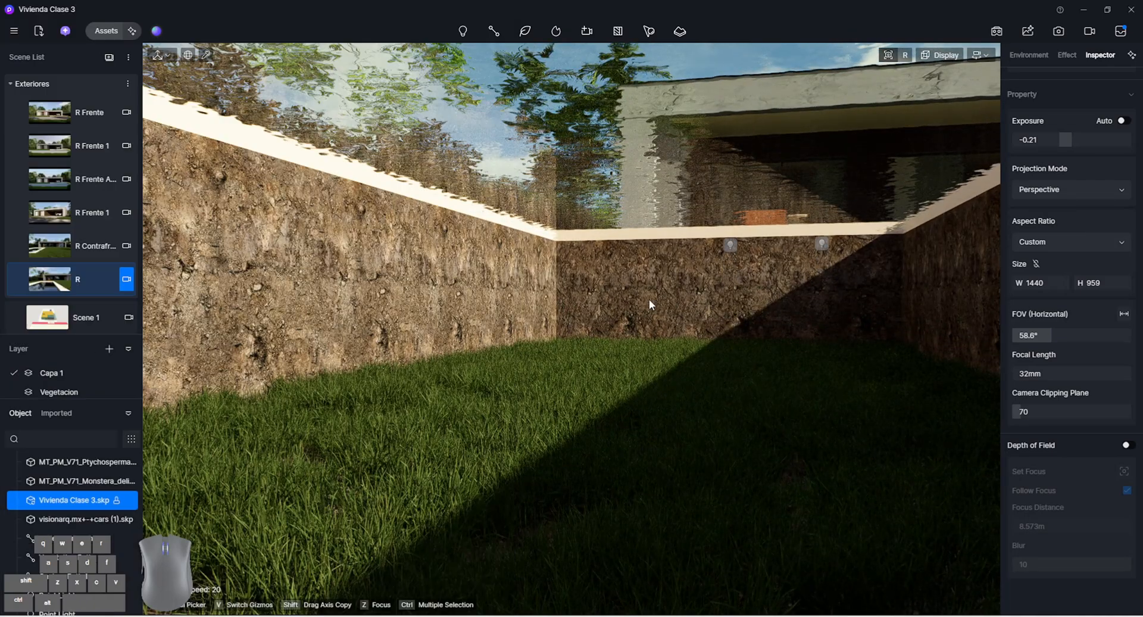
right_drag(549, 292, 550, 293)
key(a)
key(q)
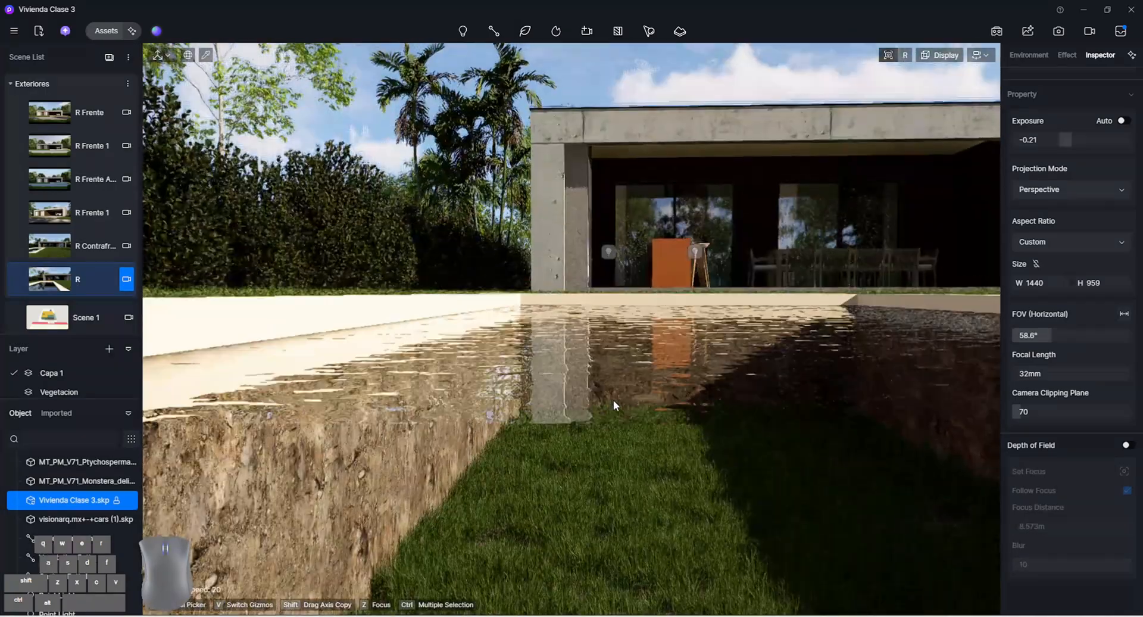
key(e)
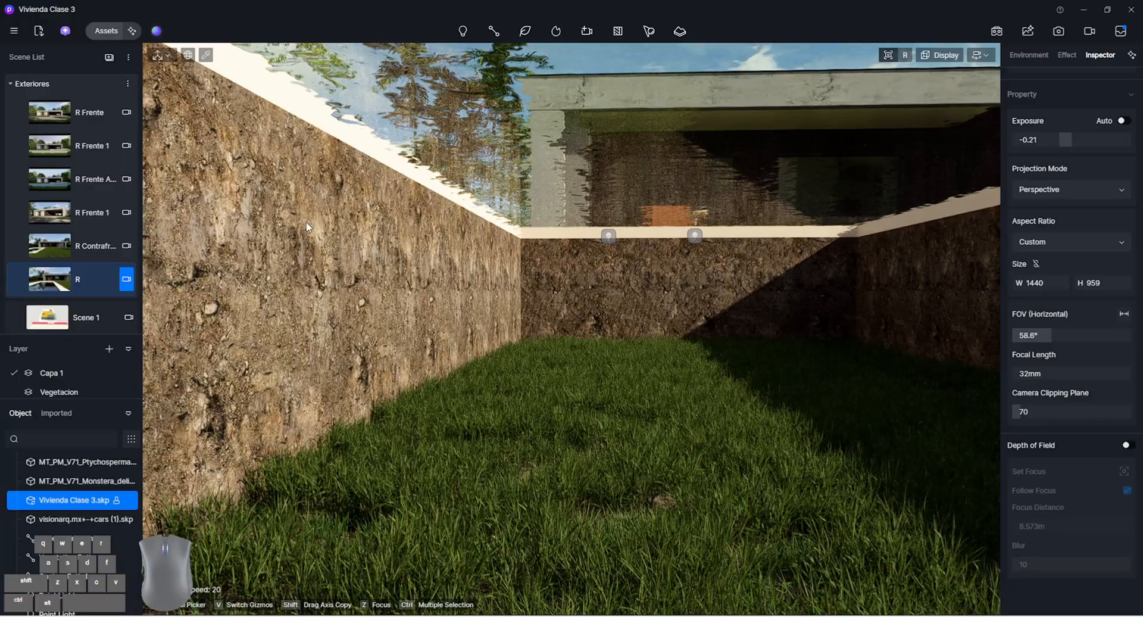
Examine the pool shell and surrounding ground from above the water, below its surface and underneath the terrain
key(q)
key(a)
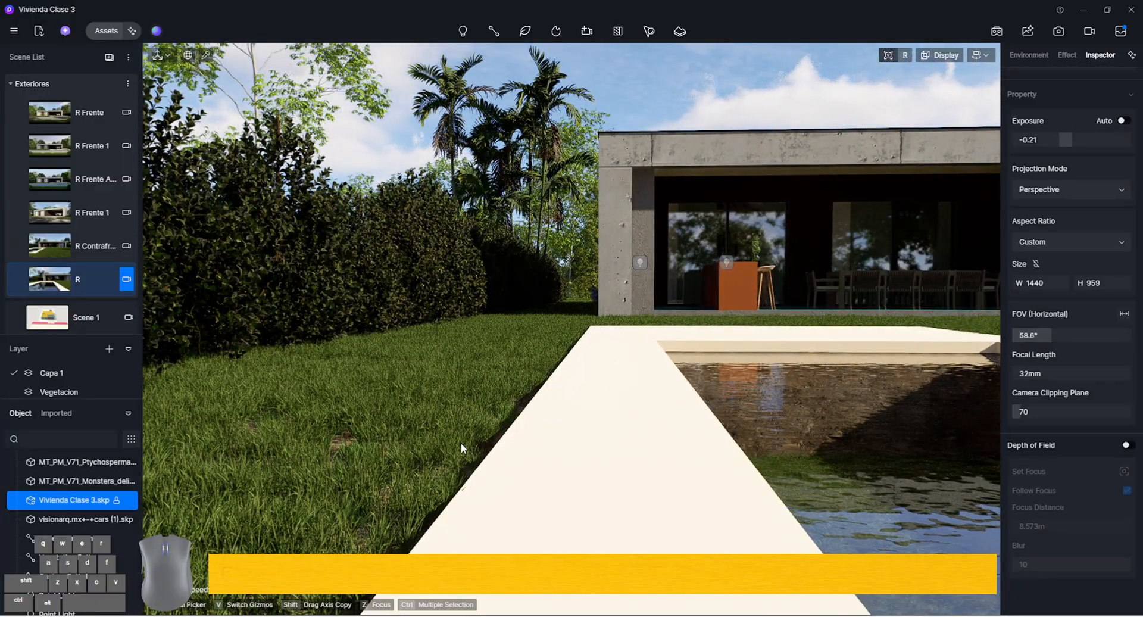
key(d)
key(e)
key(a)
key(d)
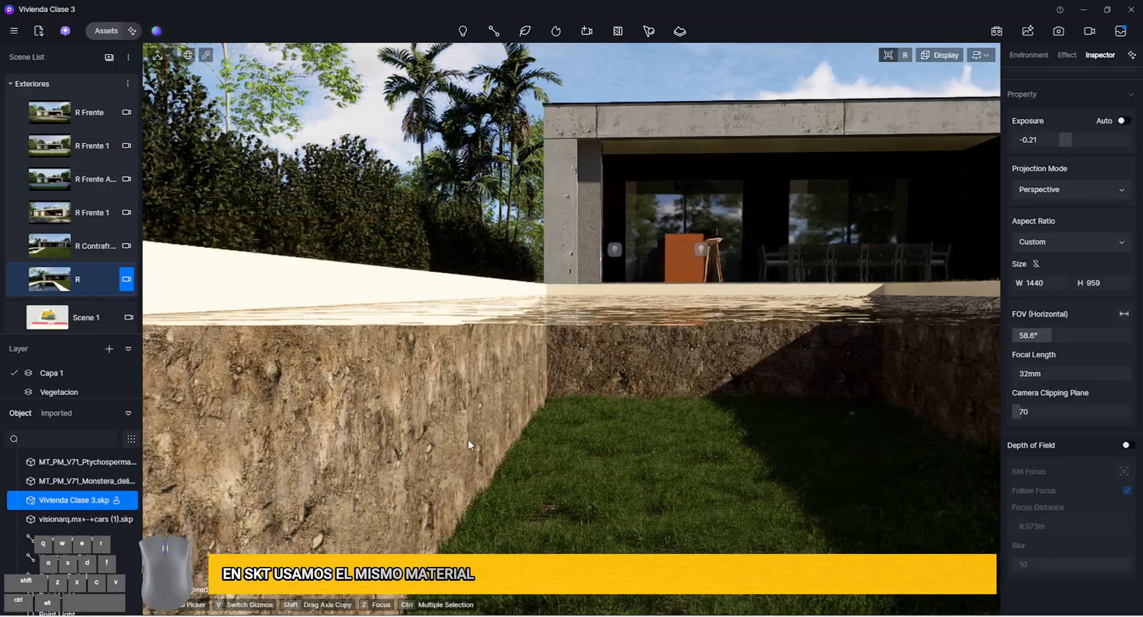
key(a)
key(e)
key(e)
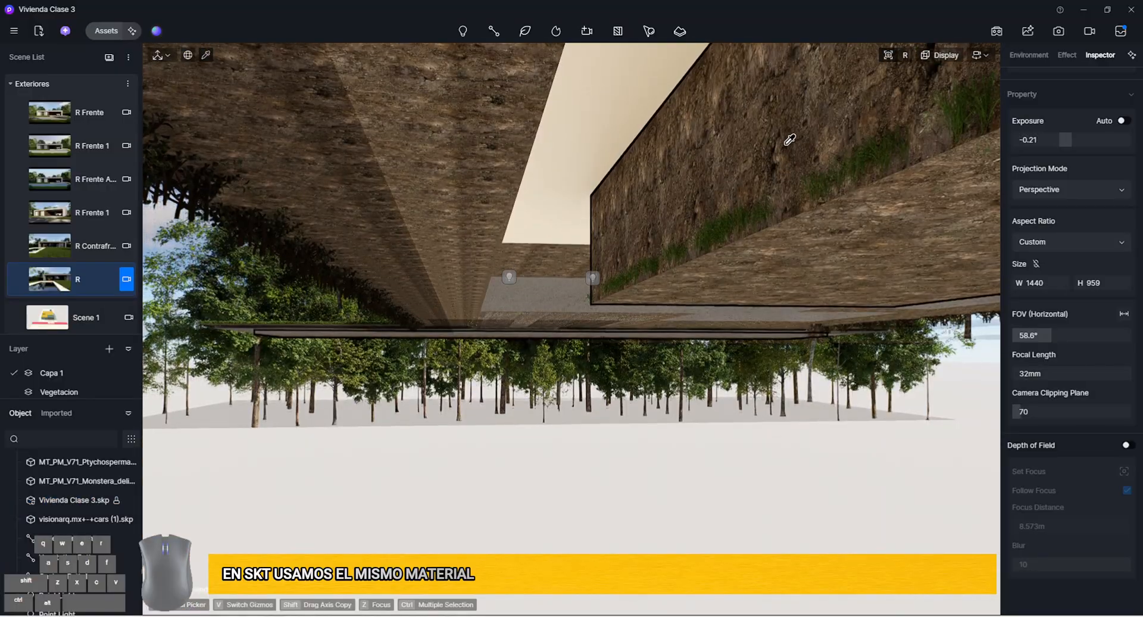
key(e)
key(e)
right_drag(786, 141, 716, 166)
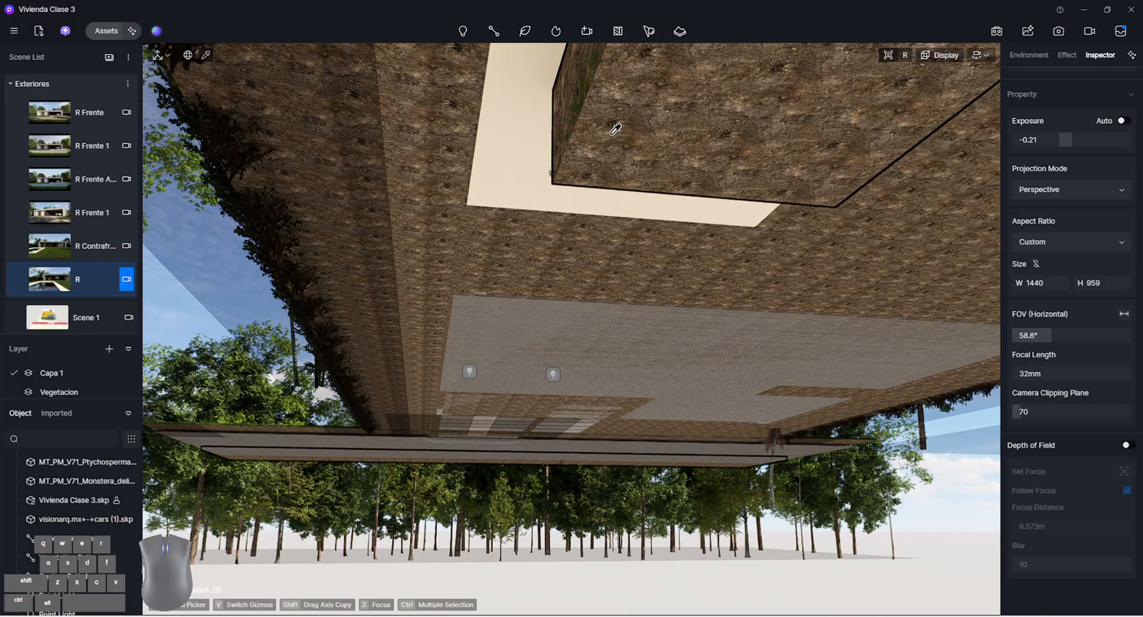
key(d)
Restore the R scene's view and move inside the pool below the water surface
click(87, 286)
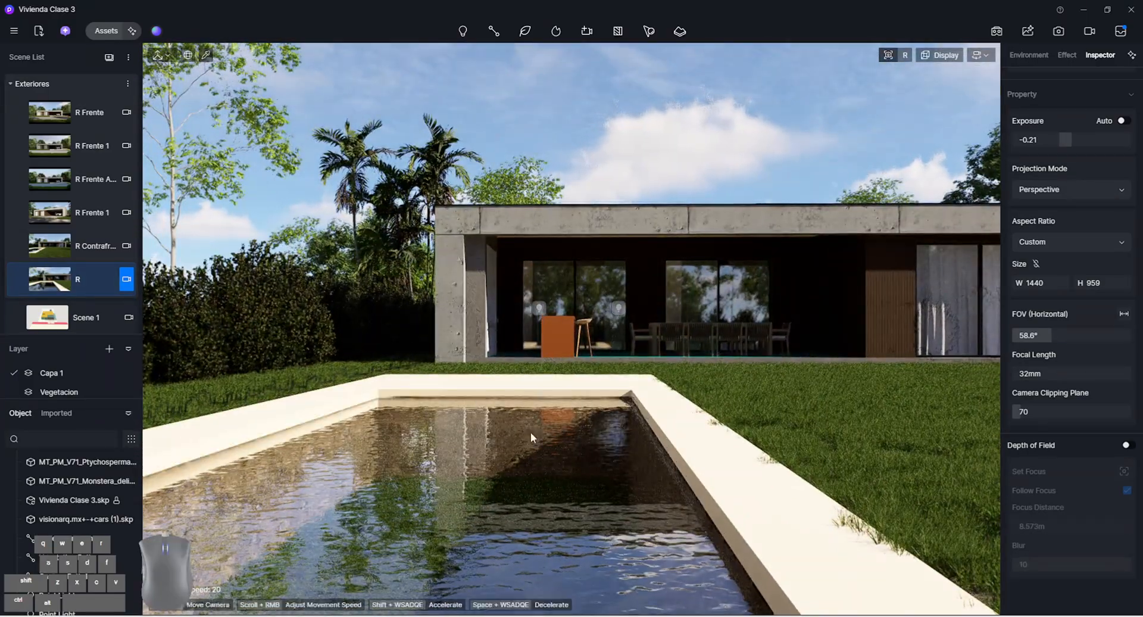
key(w)
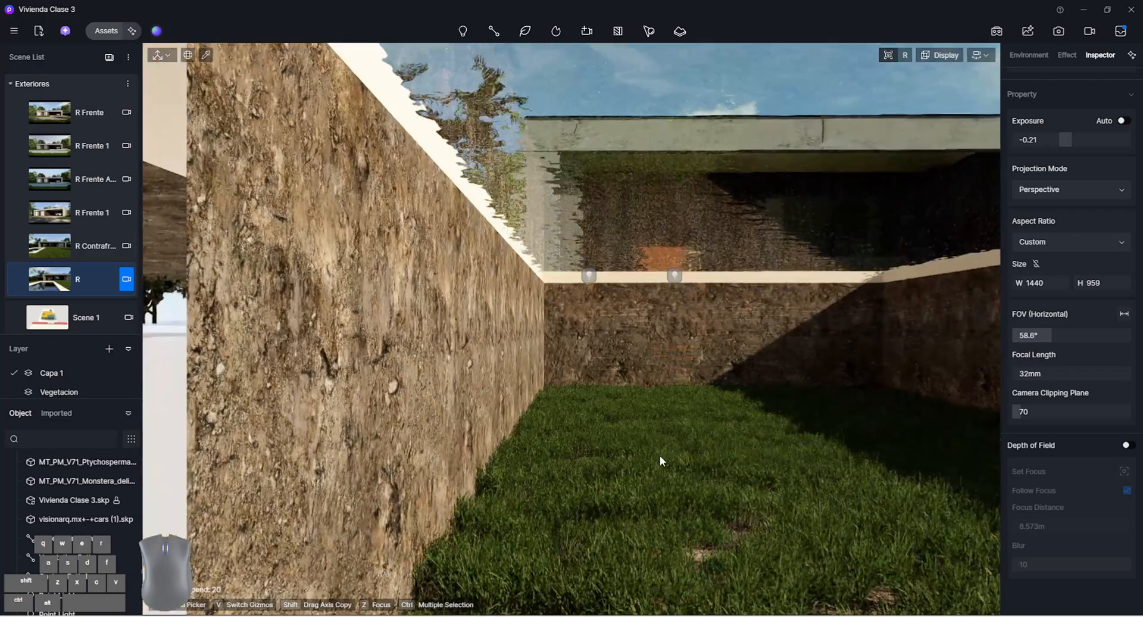
key(d)
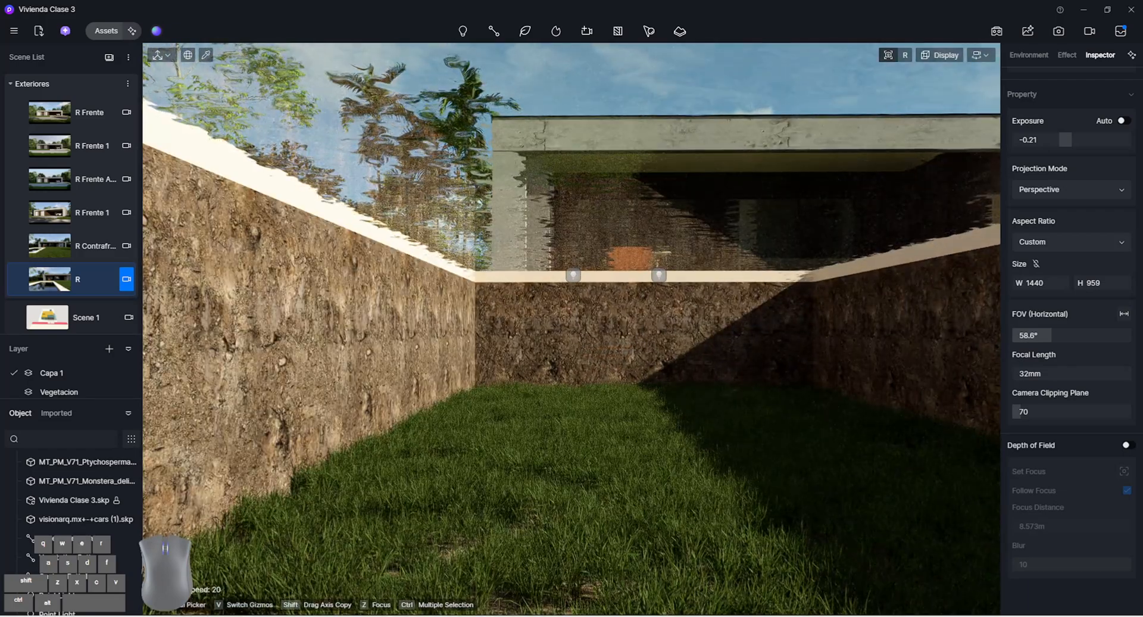
Switch to the SketchUp model and select all connected faces of the pool shell, viewing it from below ground
mouse_move(624, 615)
click(761, 568)
mouse_move(747, 247)
middle_down()
mouse_move(703, 292)
mouse_move(96, 333)
middle_up()
middle_drag(506, 292, 339, 314)
middle_drag(643, 321, 410, 351)
scroll(405, 336, up, 3)
click(361, 330)
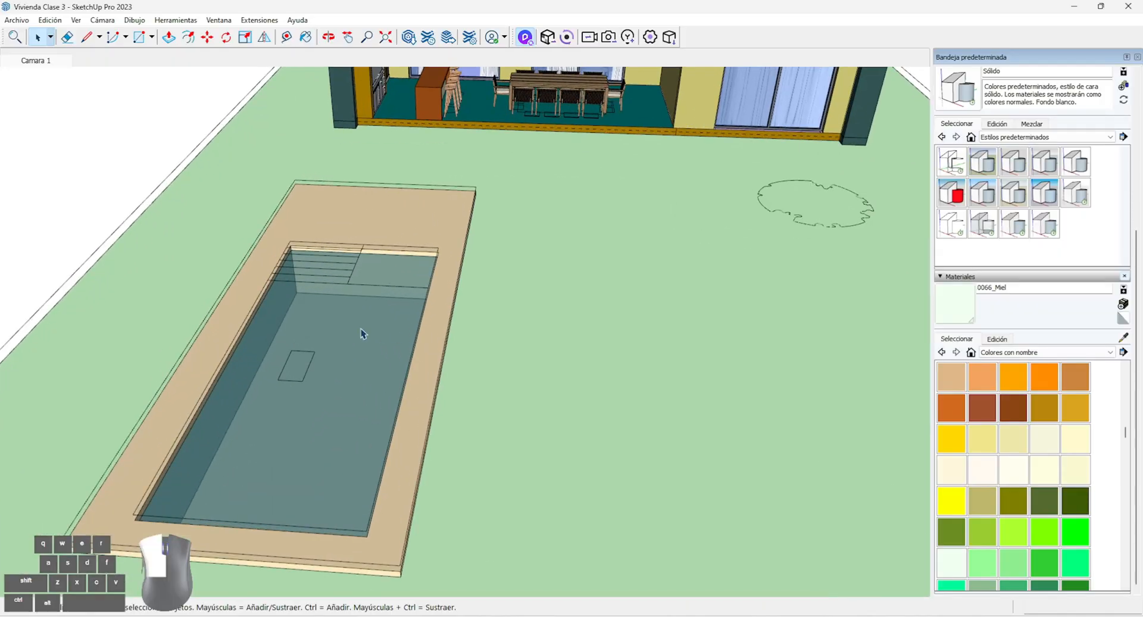
scroll(313, 309, up, 4)
middle_drag(374, 426, 522, 324)
double_click(673, 276)
triple_click(674, 276)
shift+middle_drag(546, 268, 404, 245)
Paint the pool shell's outer and inner faces with the 0079_Tilo colour and sync the model to D5 Render
scroll(1027, 485, down, 3)
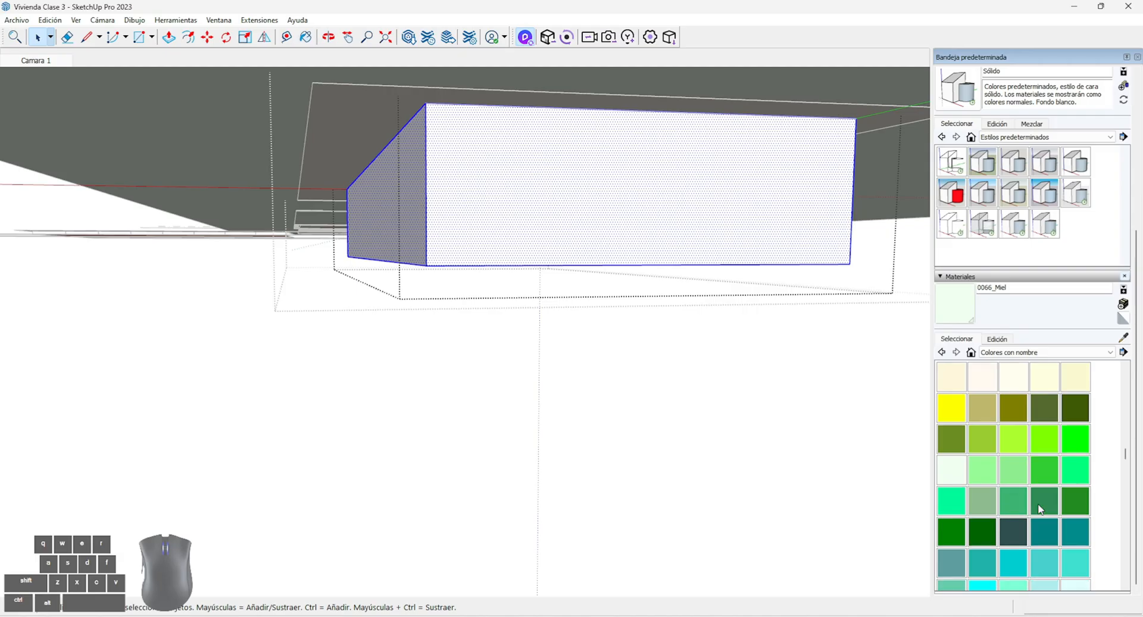
click(1043, 532)
click(577, 222)
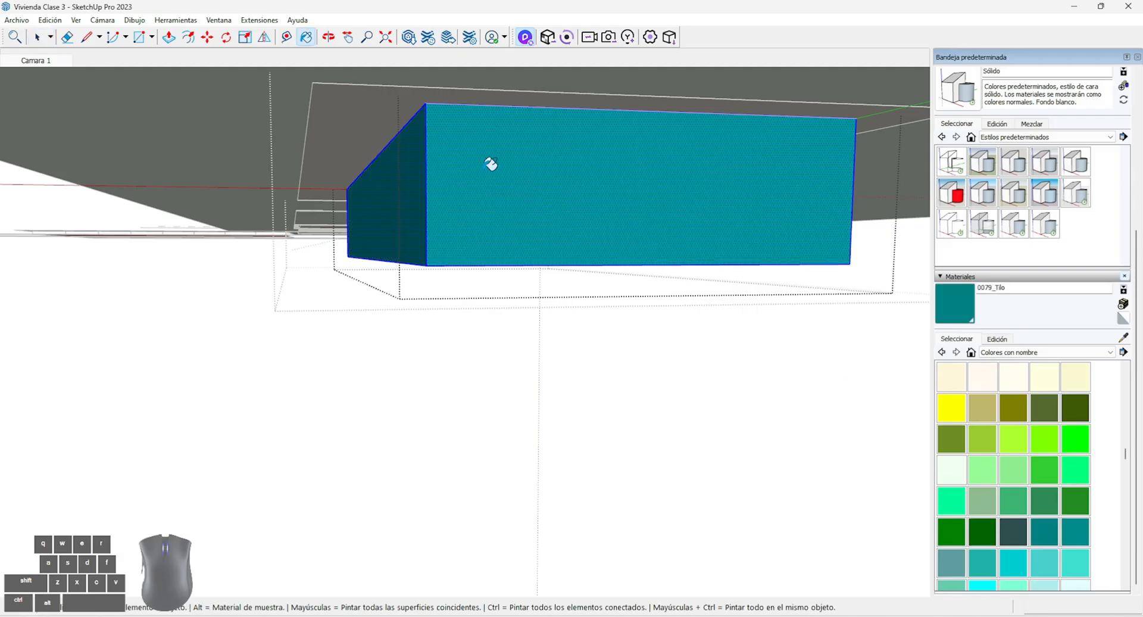
scroll(474, 161, up, 8)
middle_drag(378, 203, 310, 264)
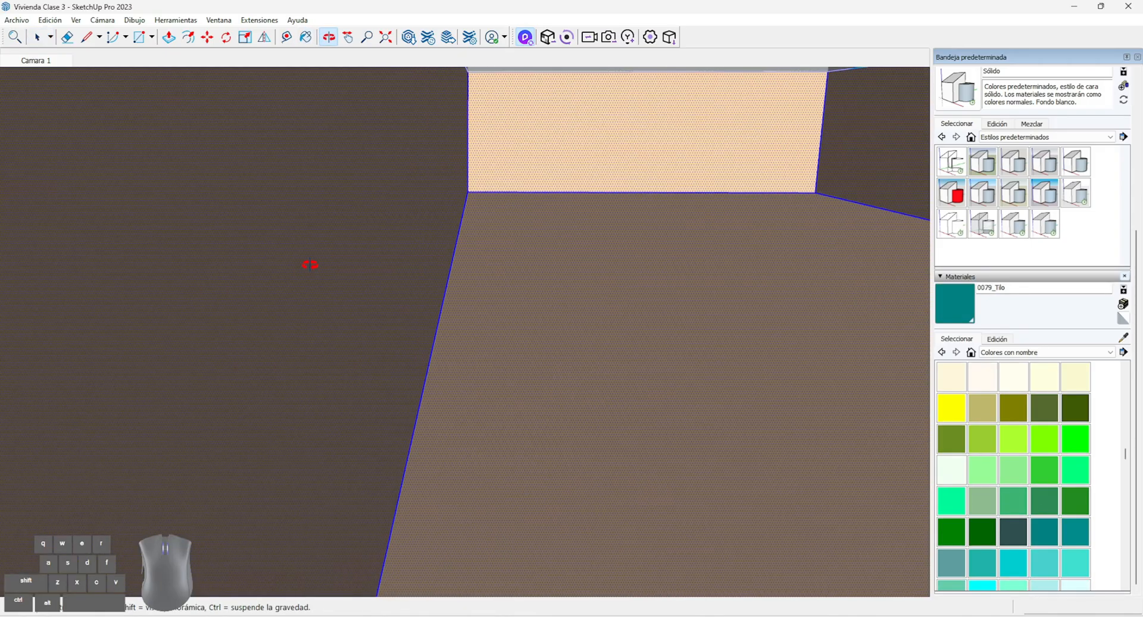
click(415, 194)
click(546, 41)
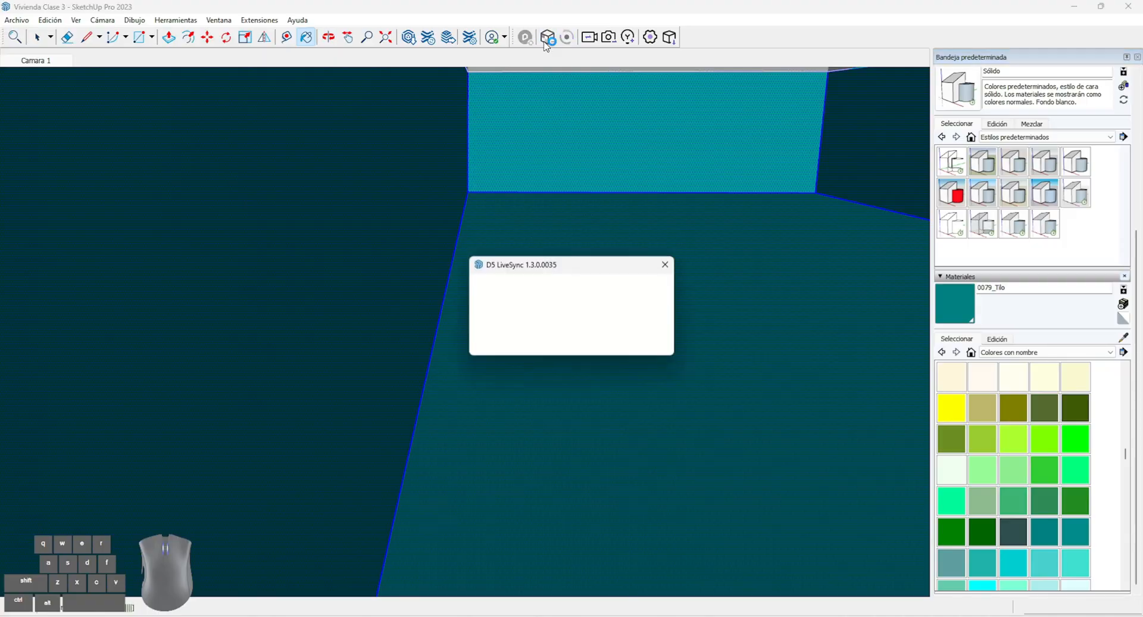
click(743, 615)
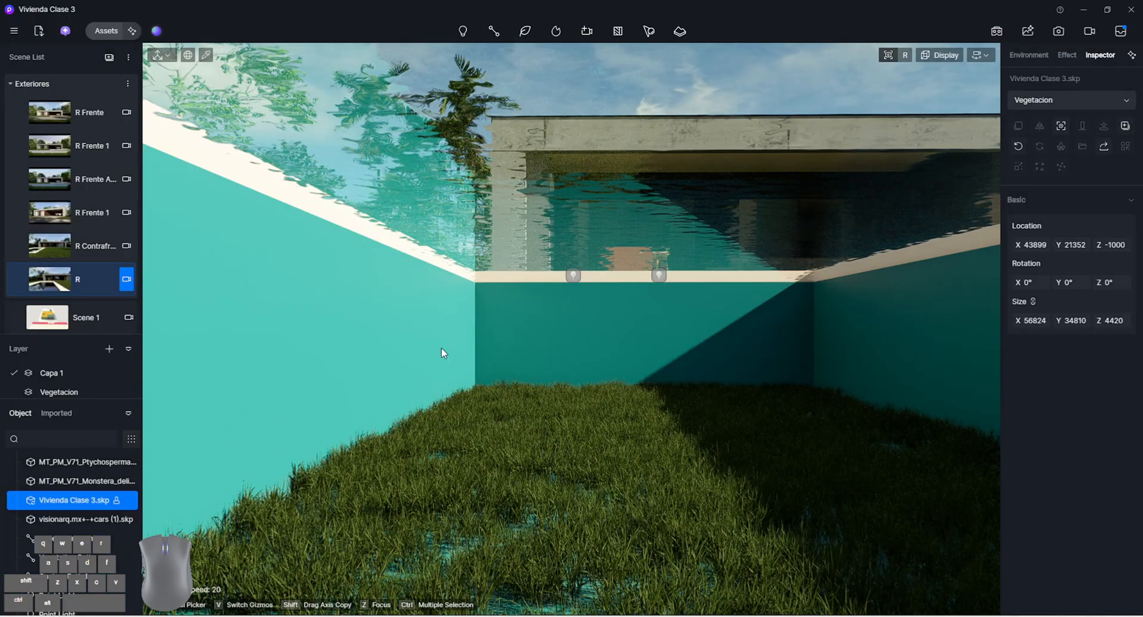
Apply the Ceramic Mosaic material from the Ceramic Tile category to the pool's walls
click(106, 30)
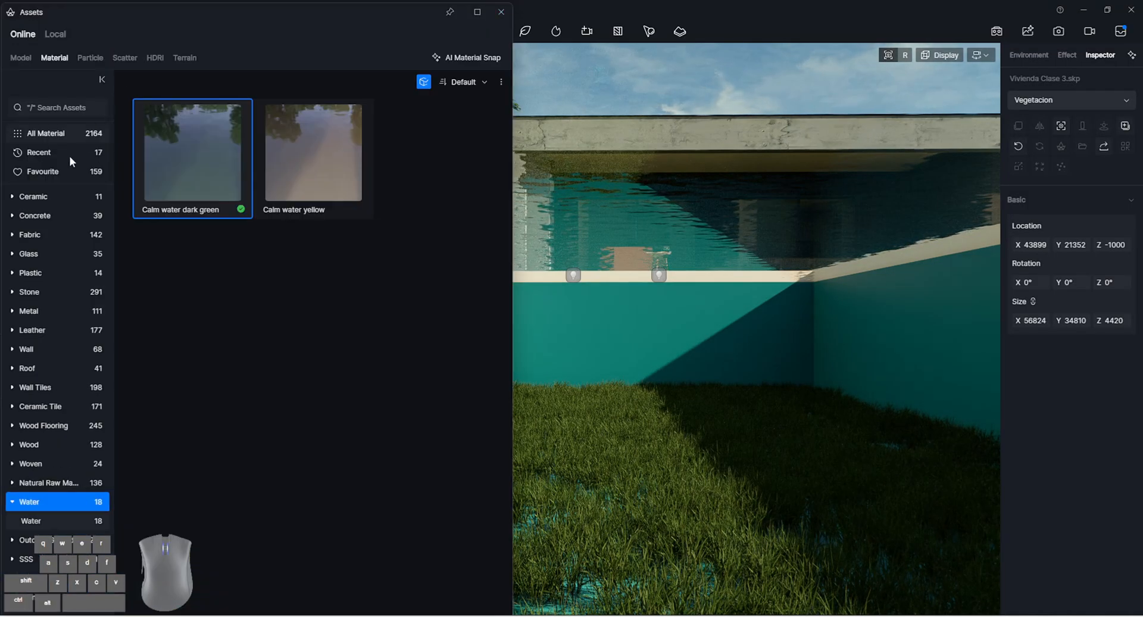
click(73, 199)
scroll(317, 371, down, 10)
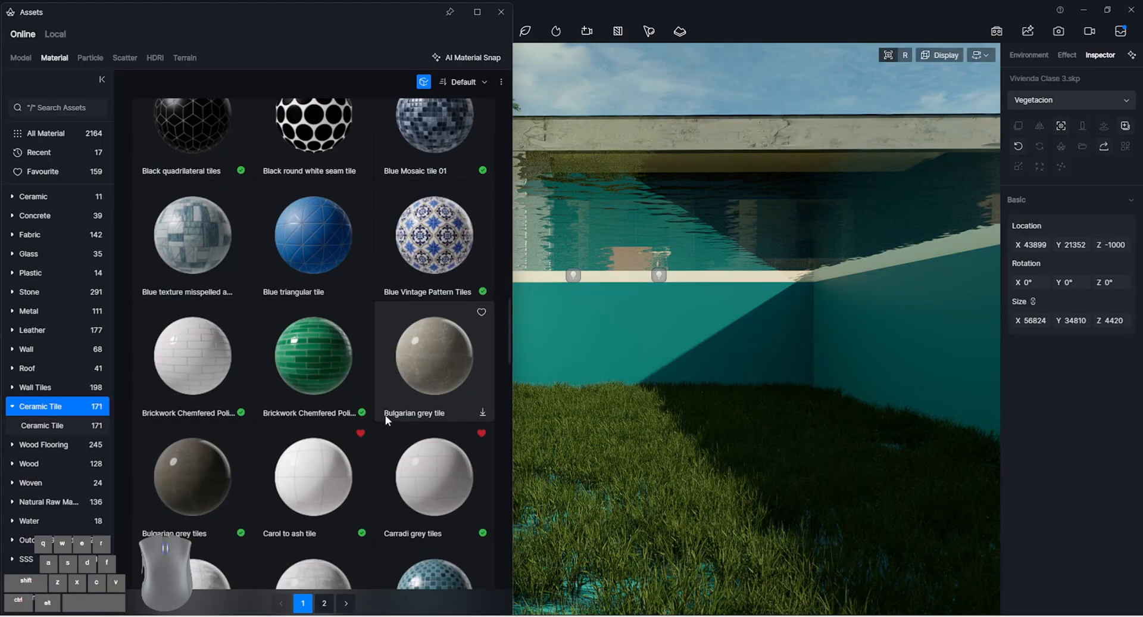
scroll(329, 373, down, 2)
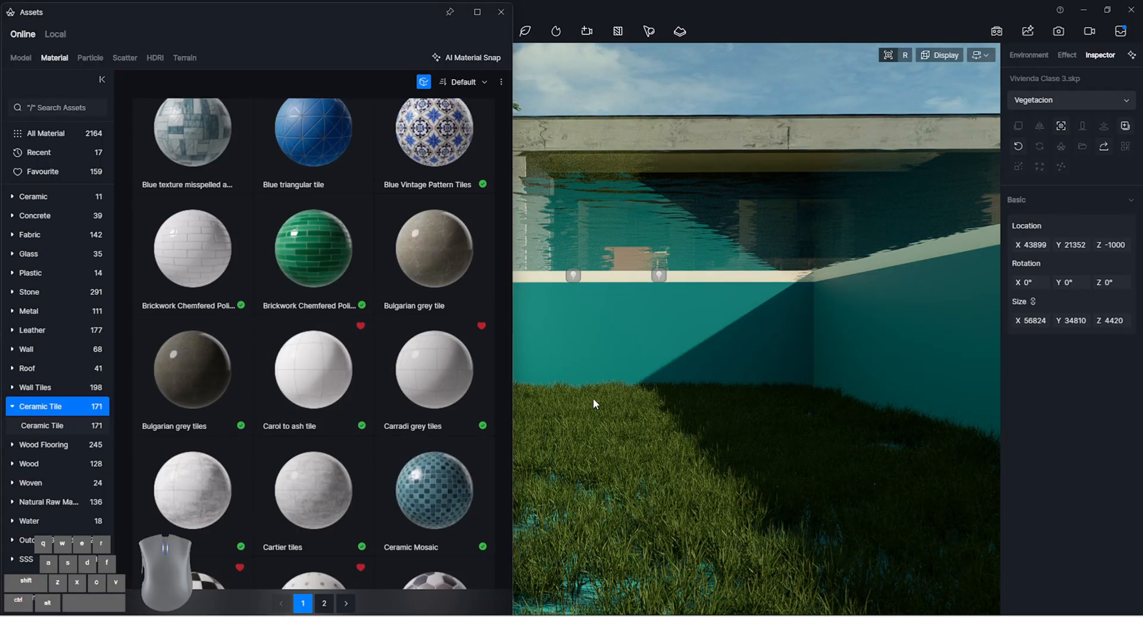
click(483, 477)
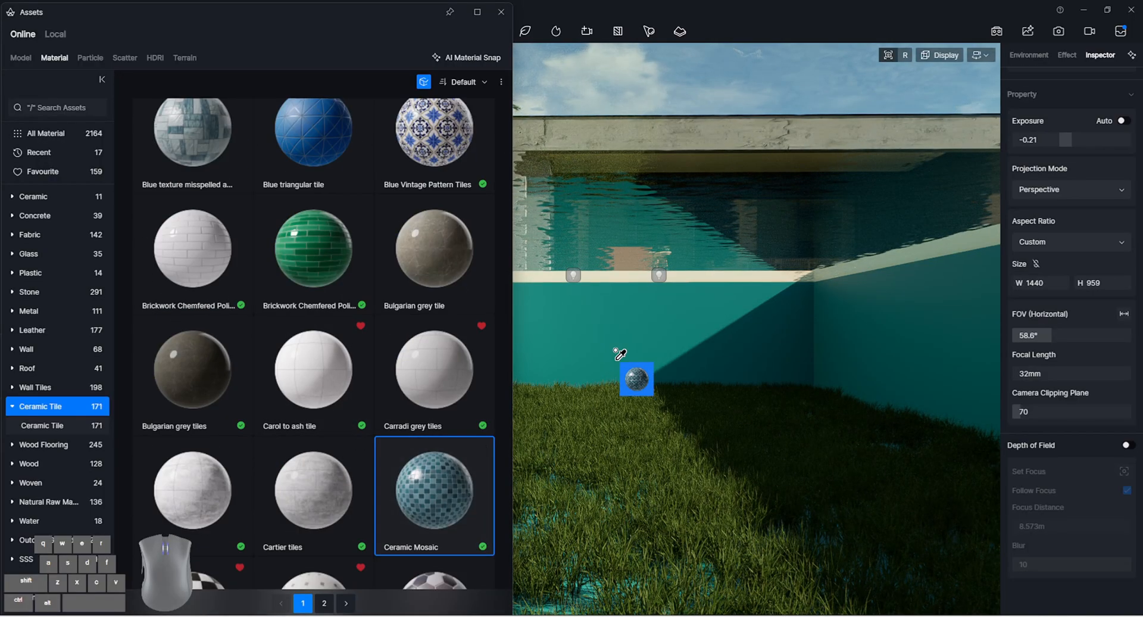
drag(619, 353, 687, 364)
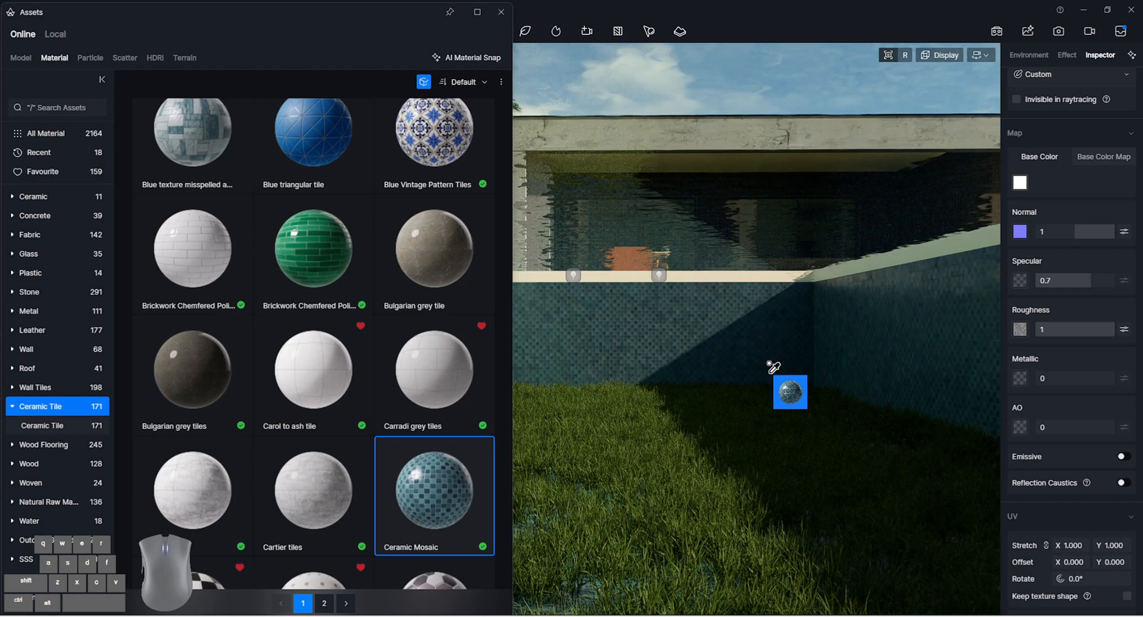
Set the pool mosaic's UV stretch to 1.060 in X and Y and close the asset library
drag(772, 366, 768, 368)
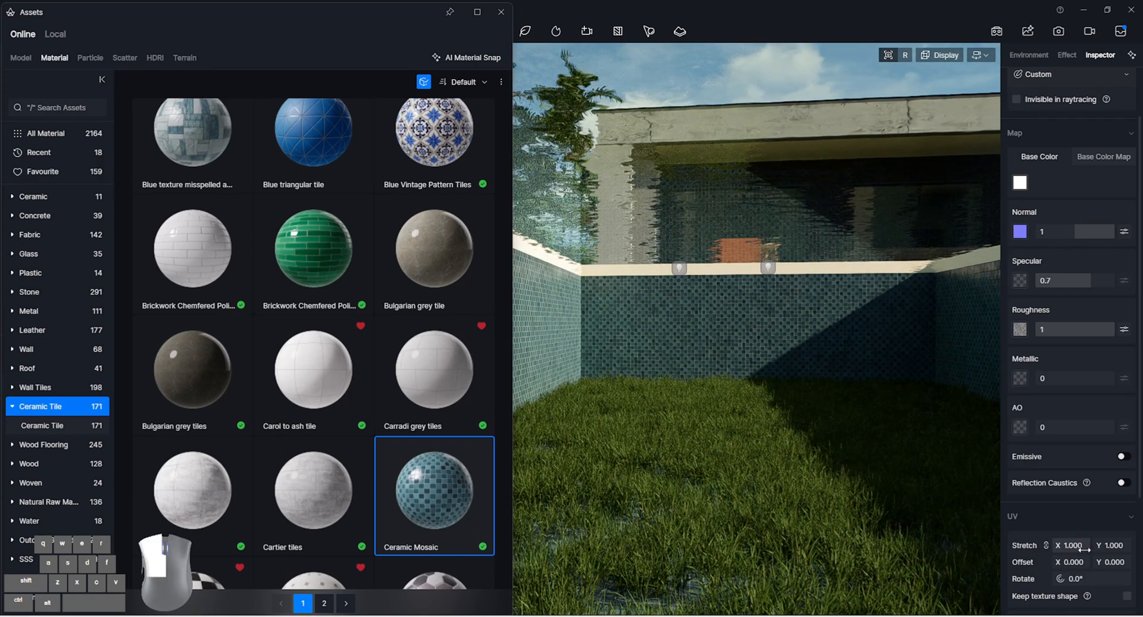
drag(1083, 548, 1104, 549)
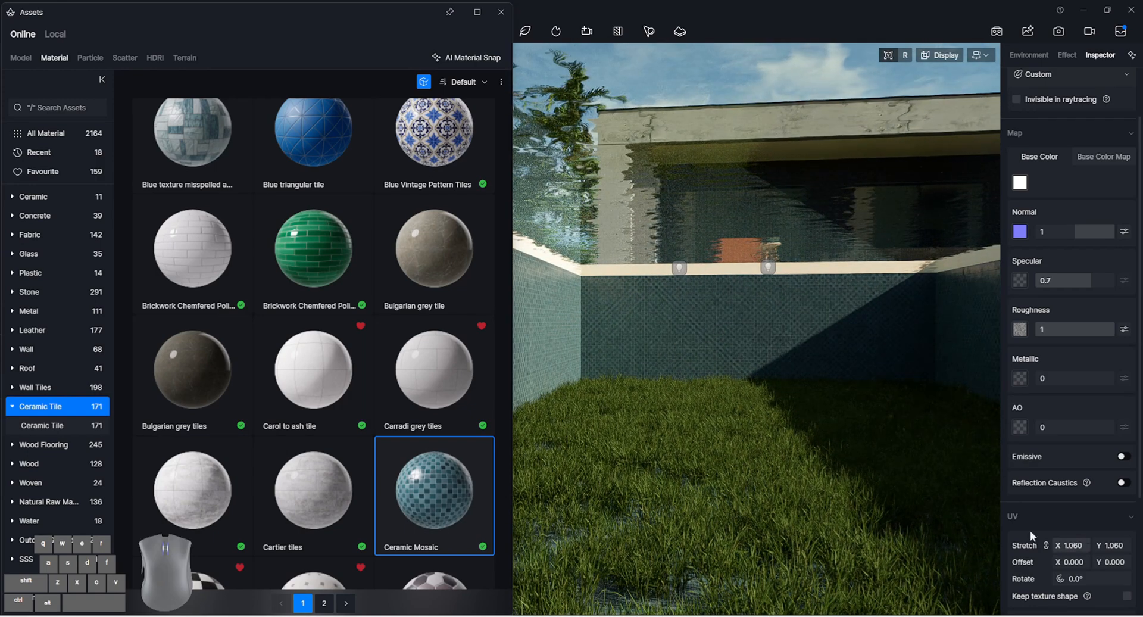
click(501, 12)
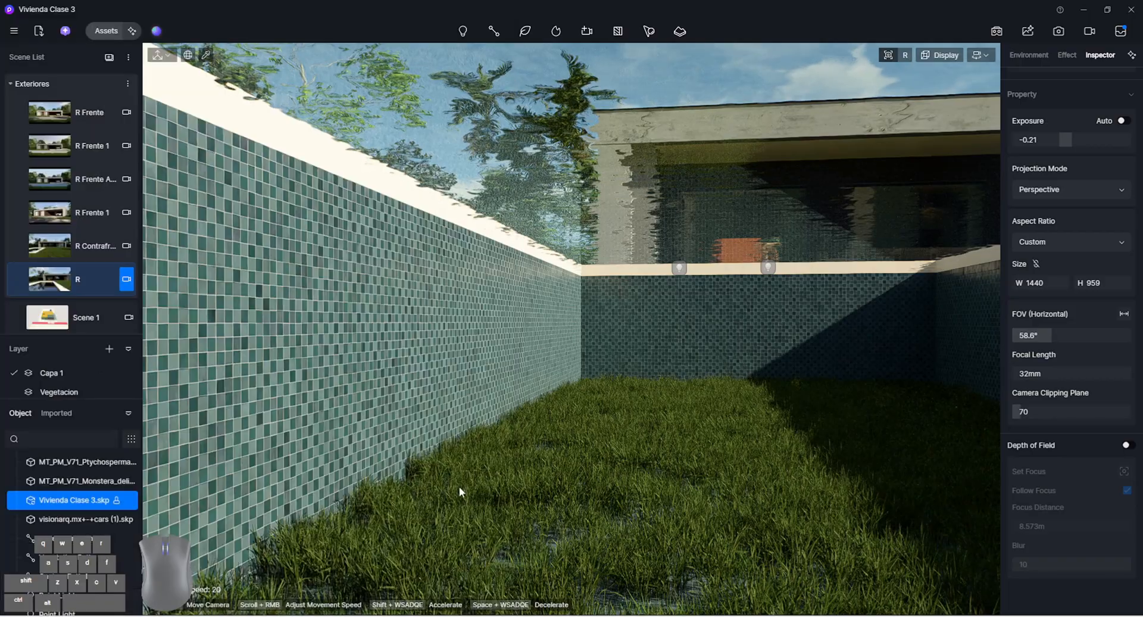
Regenerate the Pasto grass scatter for its changed area and inspect the tiled pool from above
right_drag(571, 473, 545, 350)
key(q)
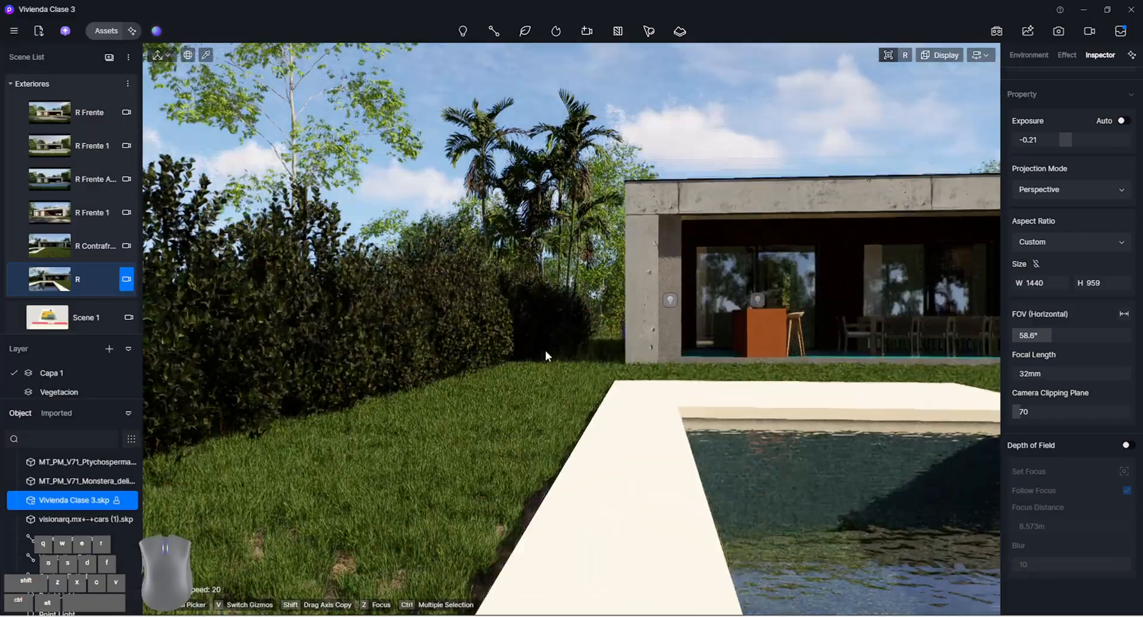
key(e)
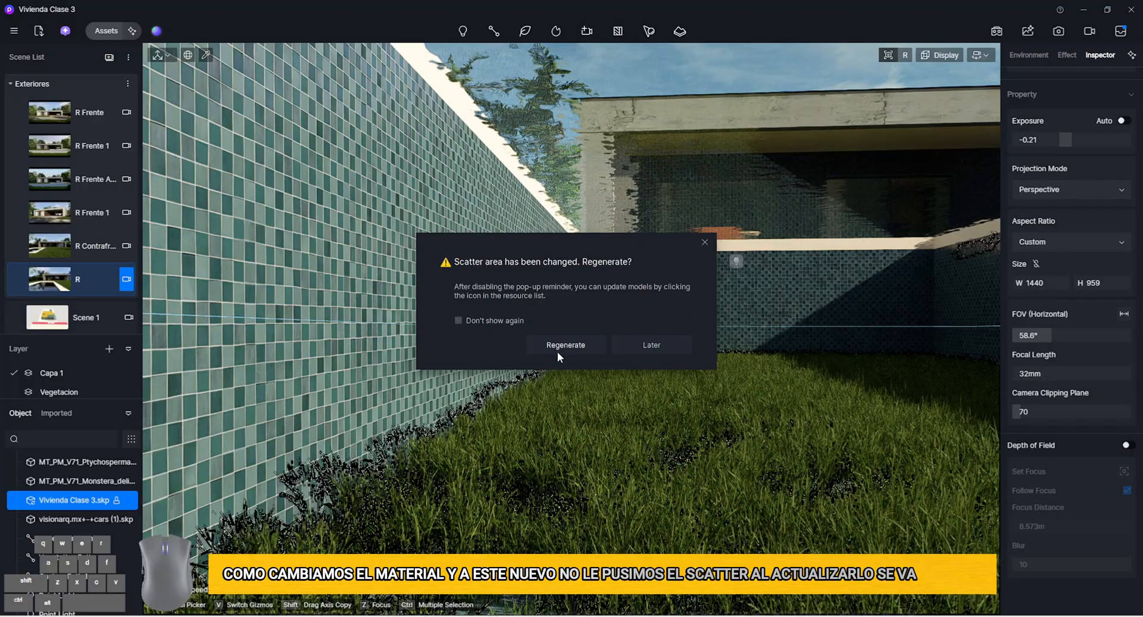
click(562, 346)
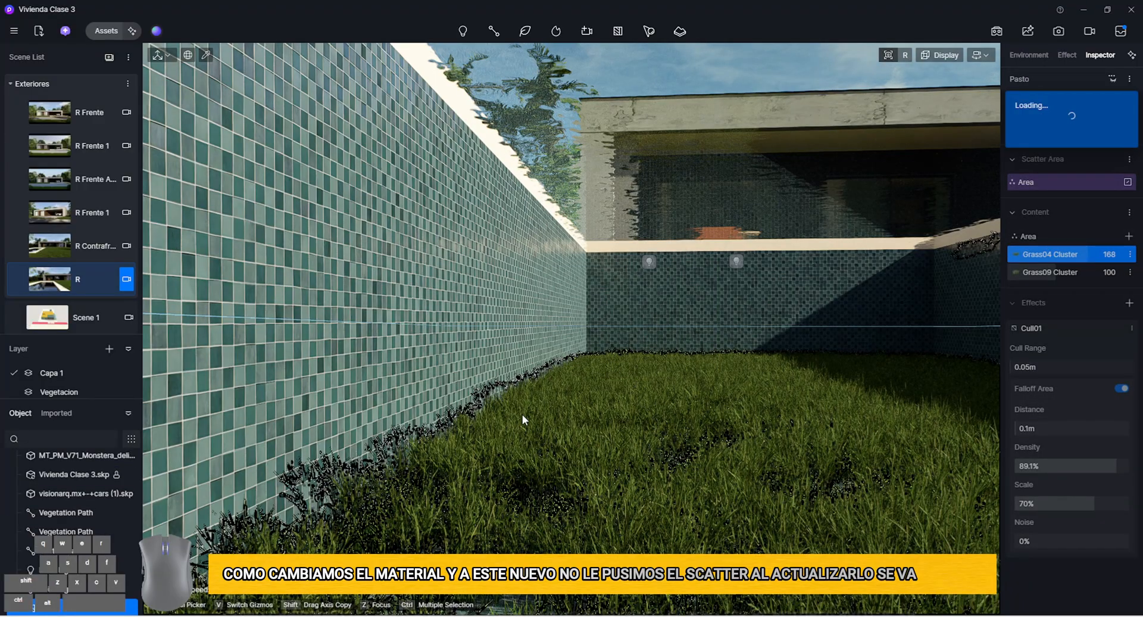
key(q)
right_drag(588, 472, 595, 470)
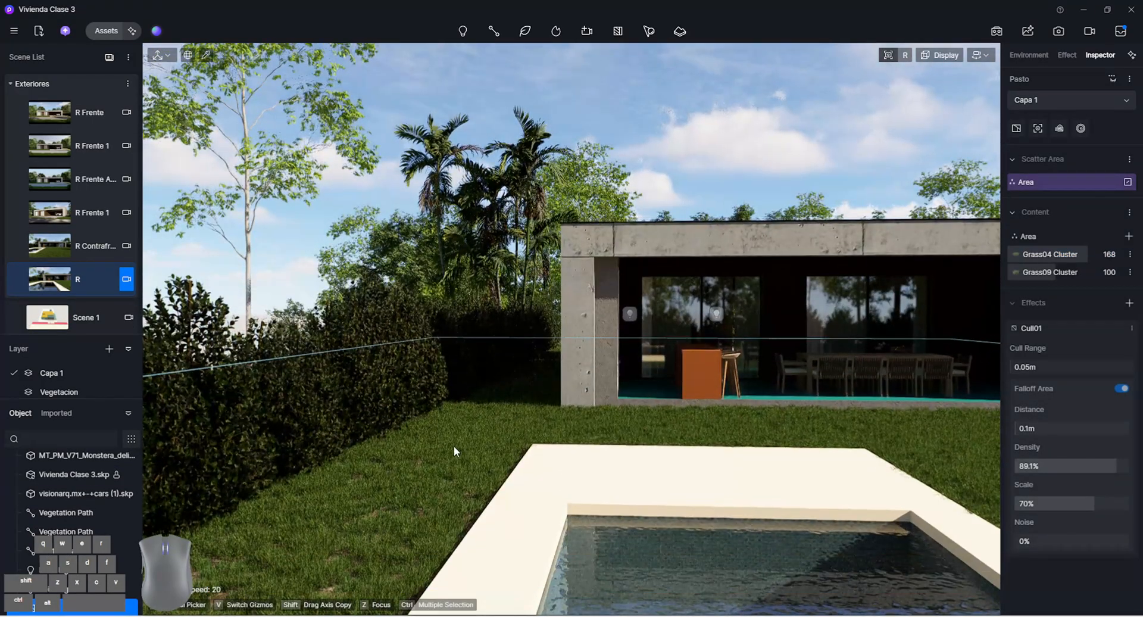
key(e)
key(q)
right_drag(448, 377, 446, 411)
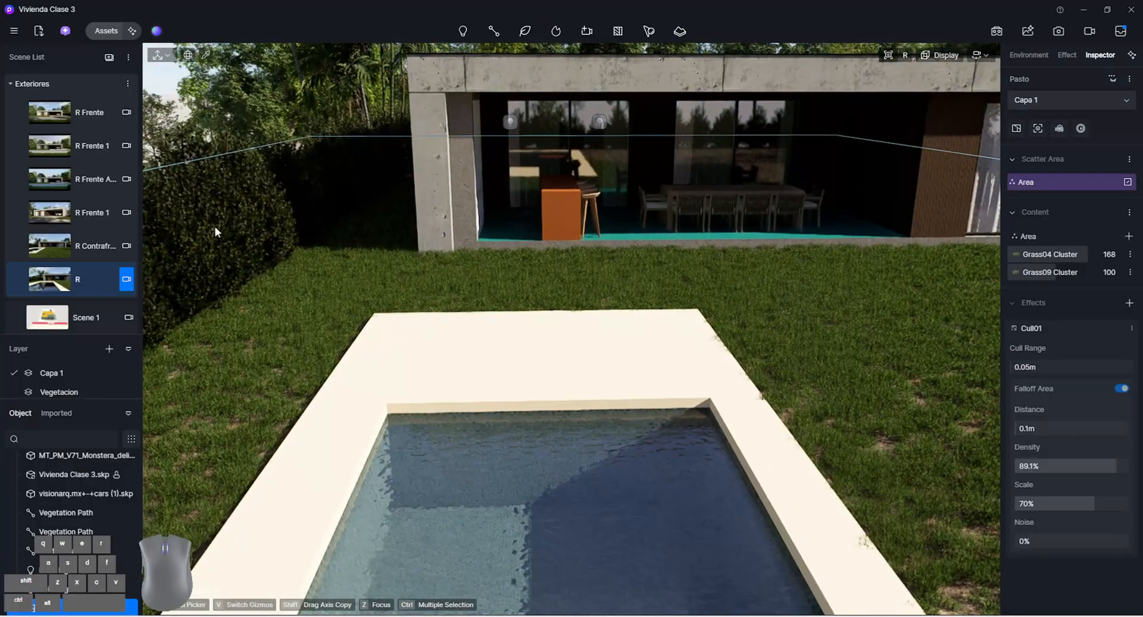
Copy the house column's Concreto plancha material onto the pool's border and set its UV stretch to 1.230
click(440, 175)
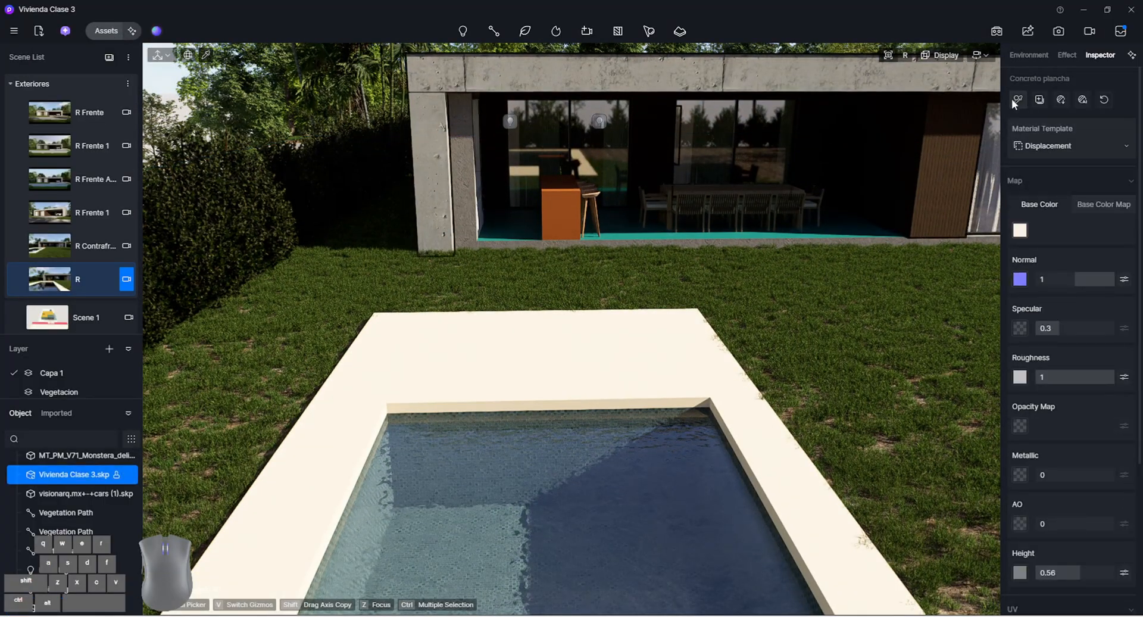
click(1016, 102)
click(684, 325)
key(s)
right_drag(772, 422, 774, 448)
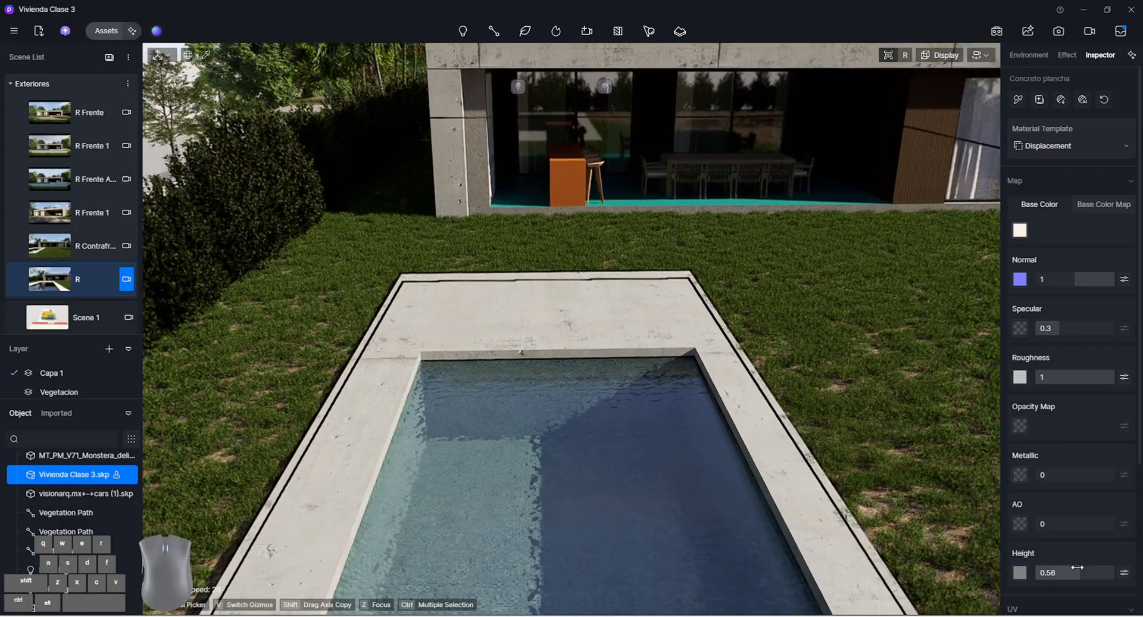
scroll(1077, 567, down, 3)
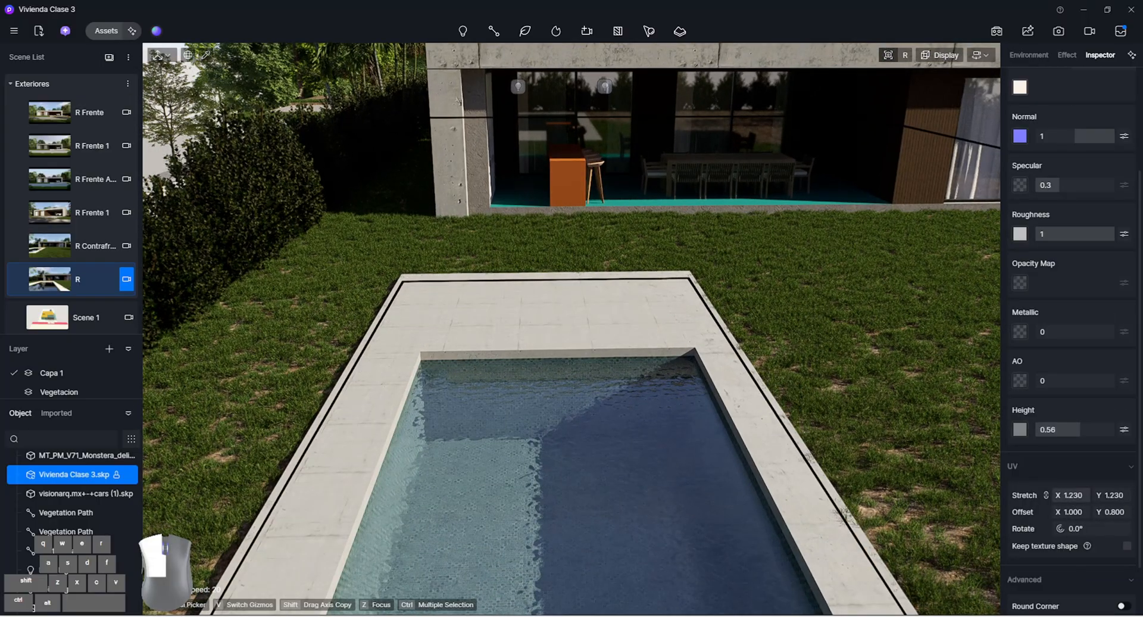
key(i)
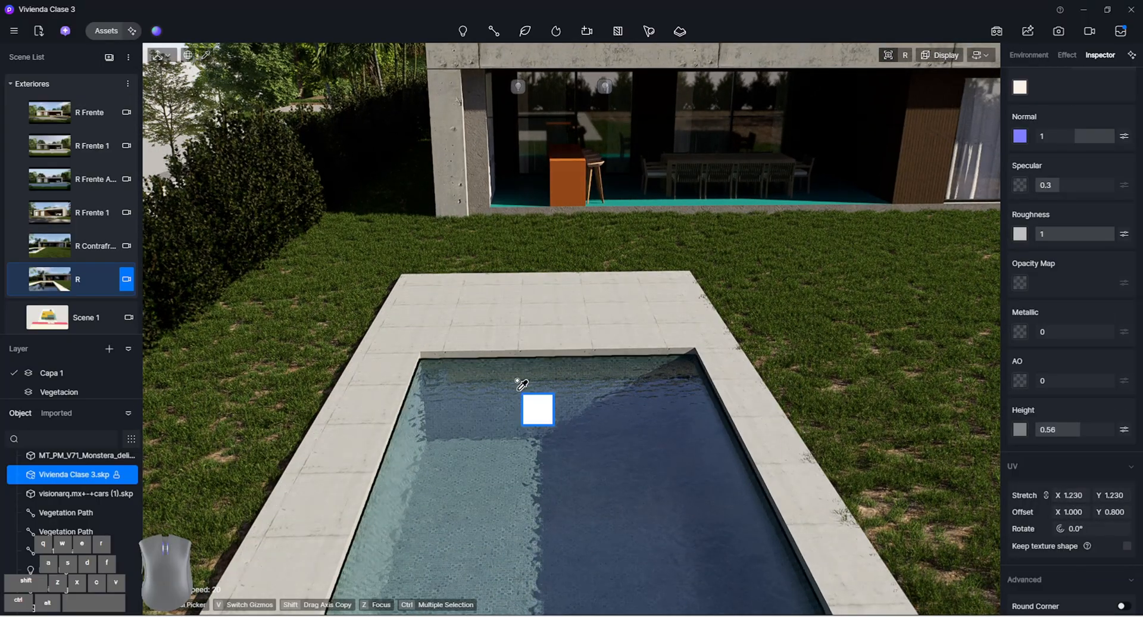
Apply the Cartier tile material to the pool's border and browse further Ceramic Tile finishes
click(107, 34)
scroll(409, 398, down, 3)
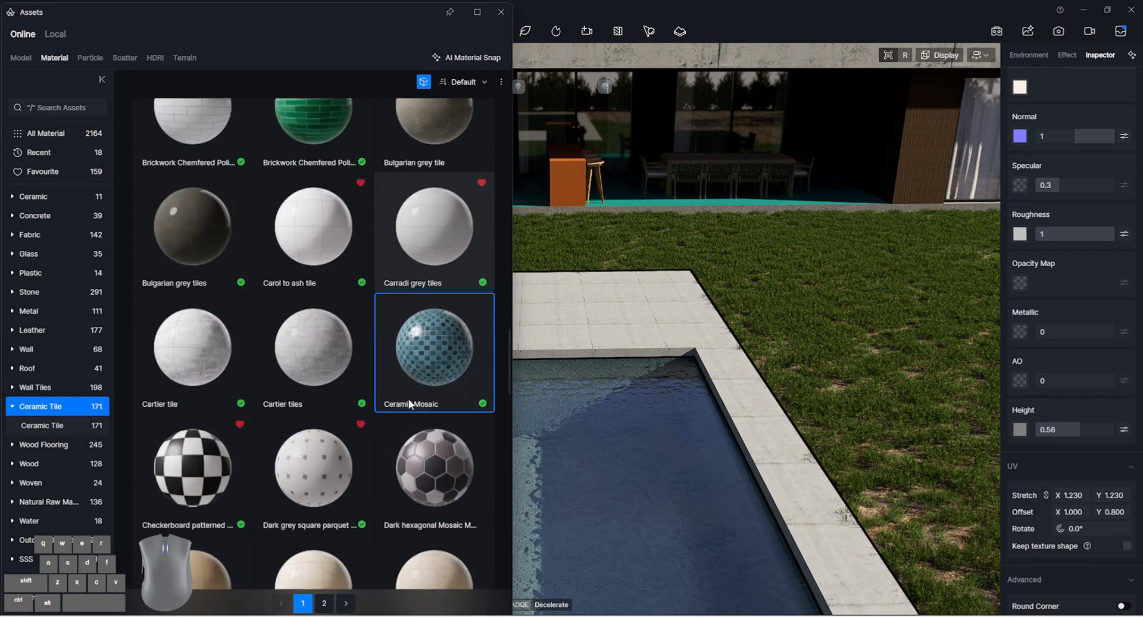
scroll(405, 406, down, 2)
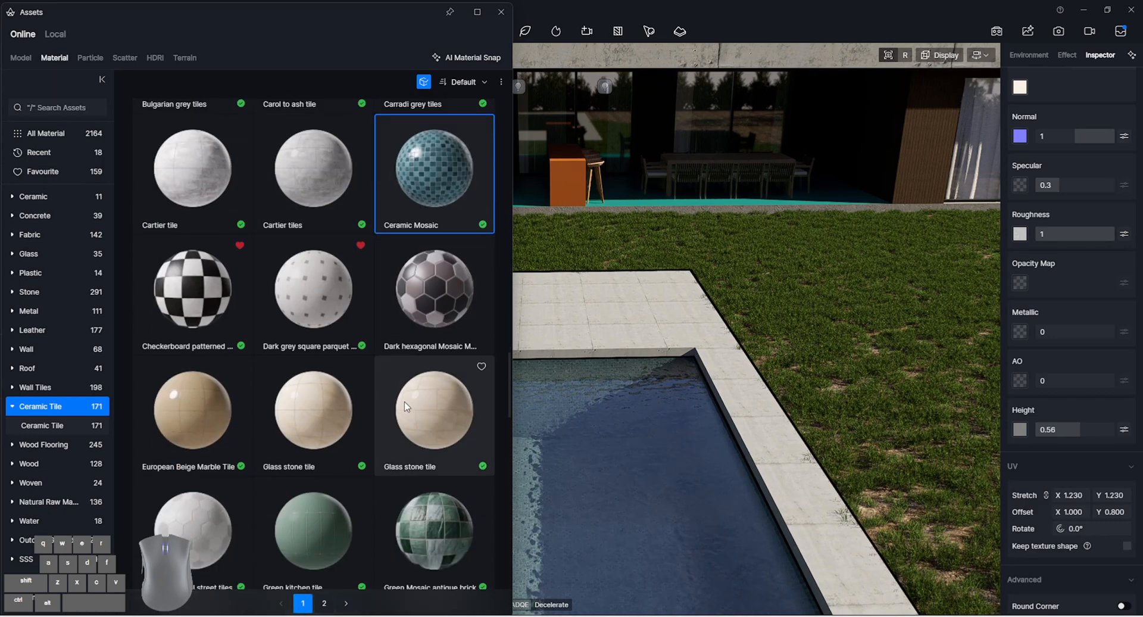
key(a)
click(631, 317)
scroll(388, 266, down, 5)
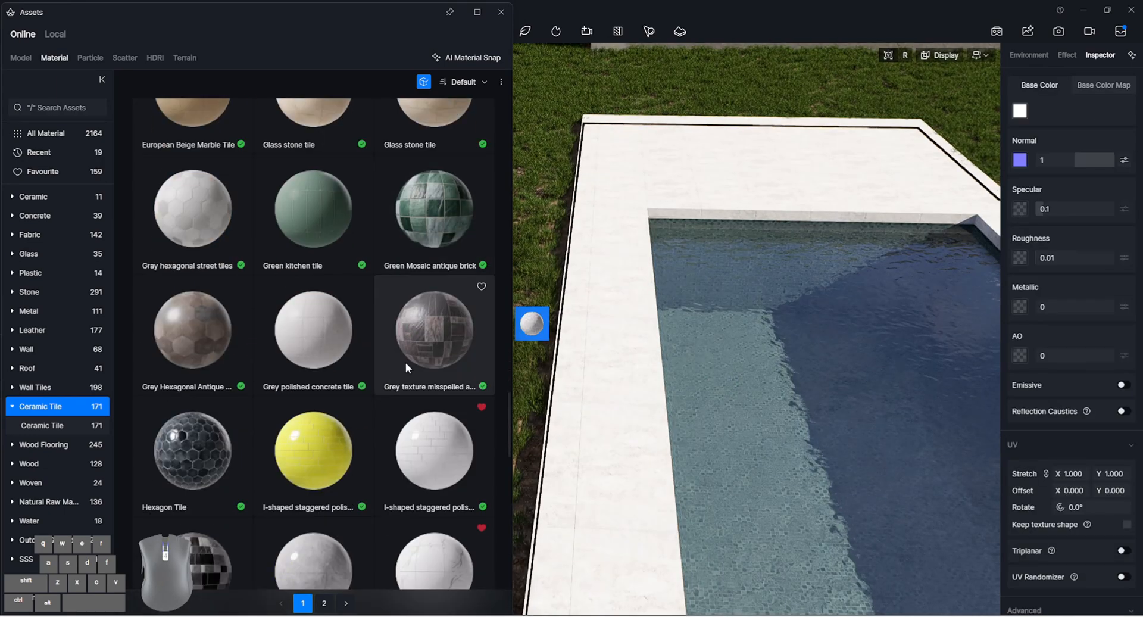
scroll(411, 386, down, 5)
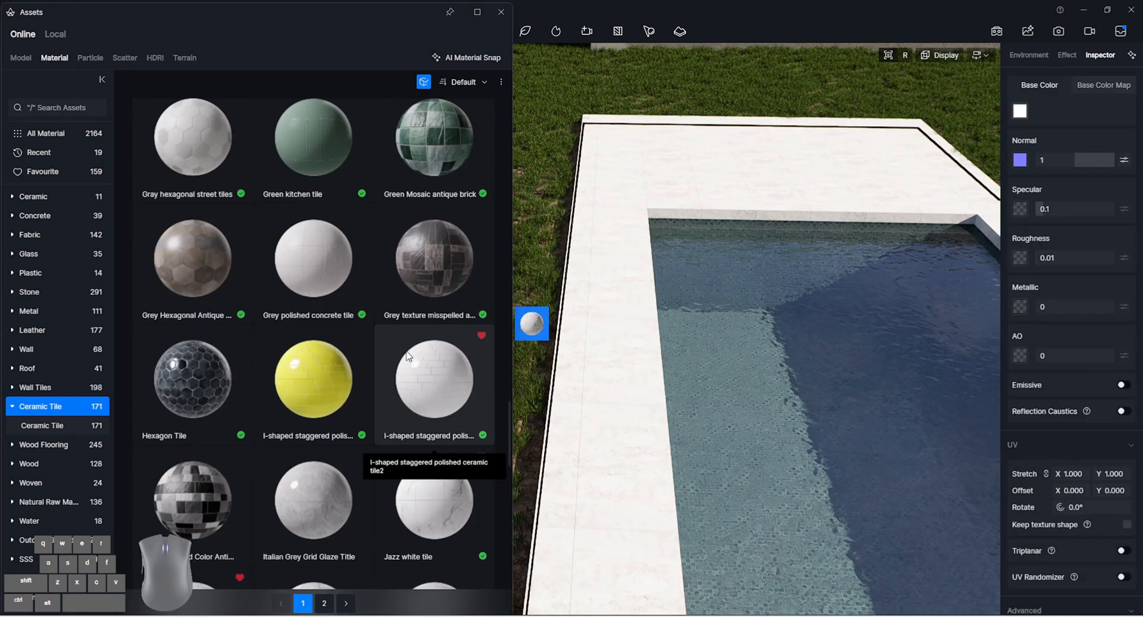
scroll(353, 370, down, 3)
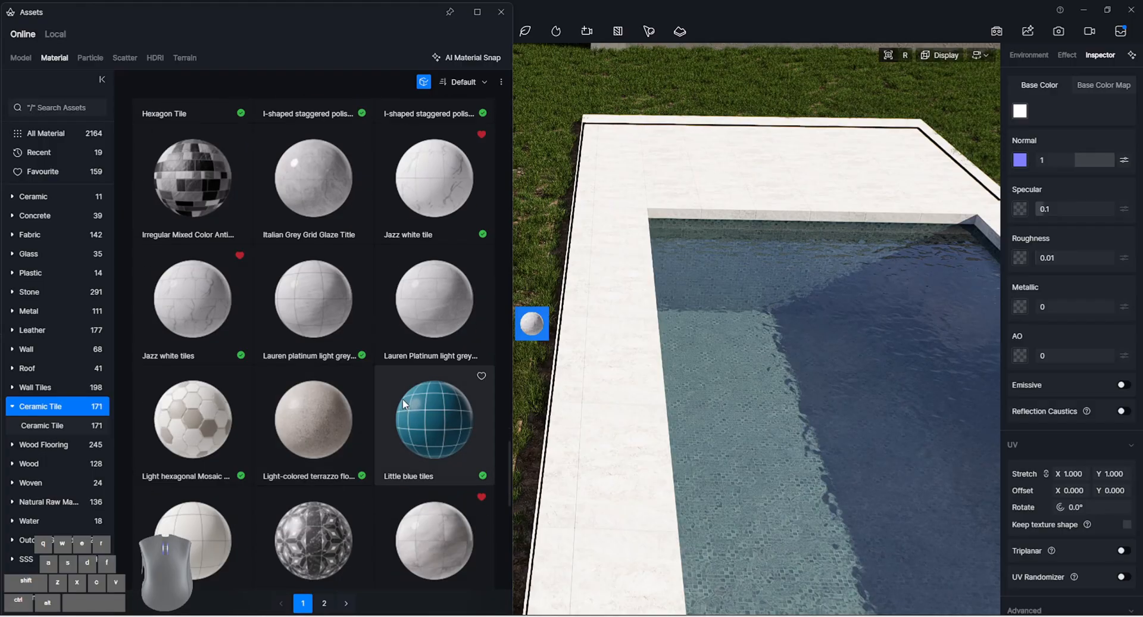
scroll(332, 476, down, 5)
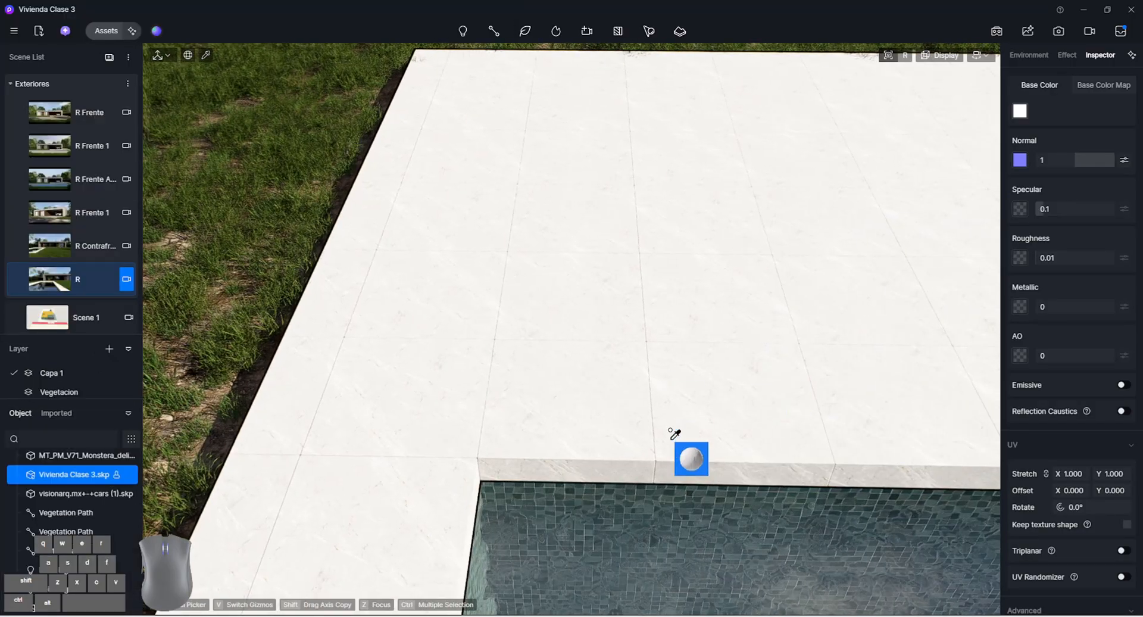
Enable Round Corner on the pool border's material and return to the R scene's saved view
scroll(672, 436, up, 3)
scroll(1078, 528, down, 2)
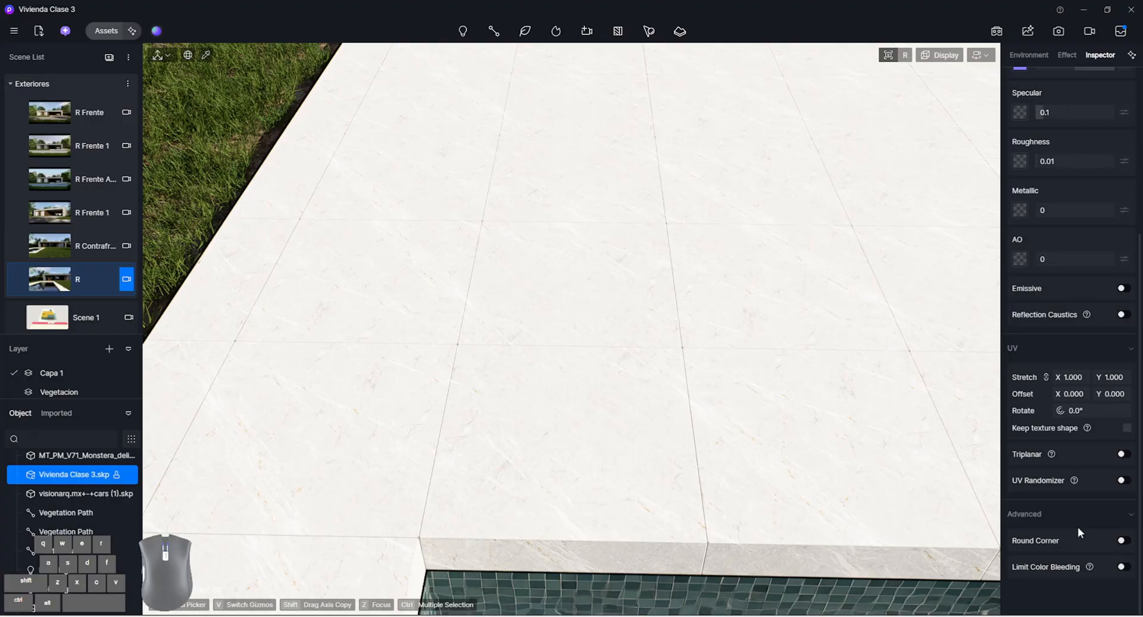
click(1121, 541)
key(Escape)
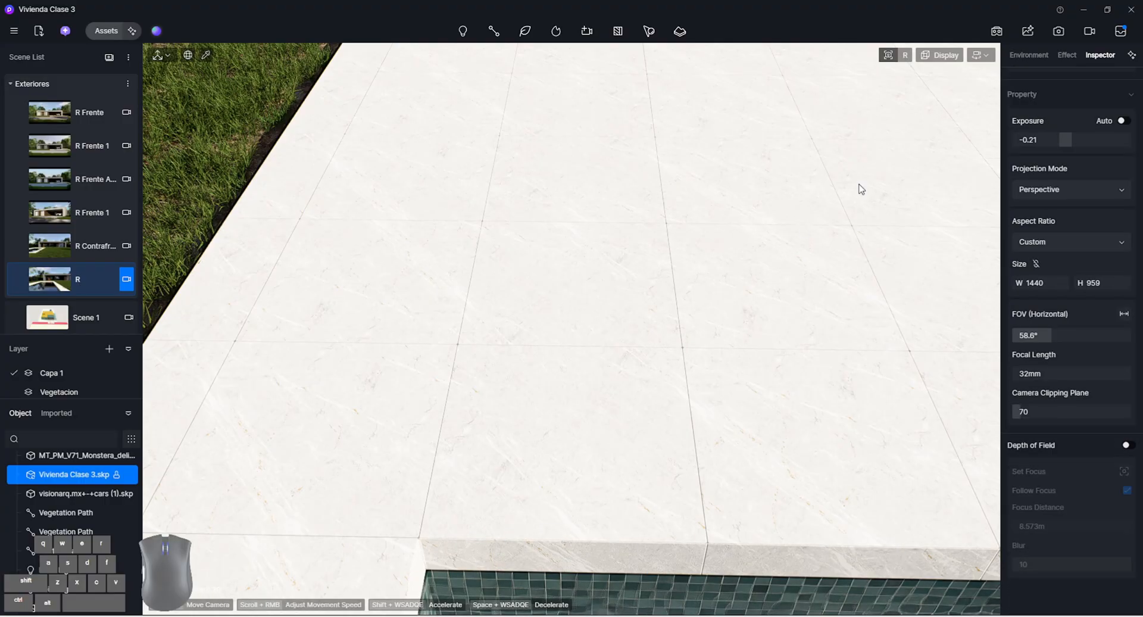
right_drag(416, 319, 411, 233)
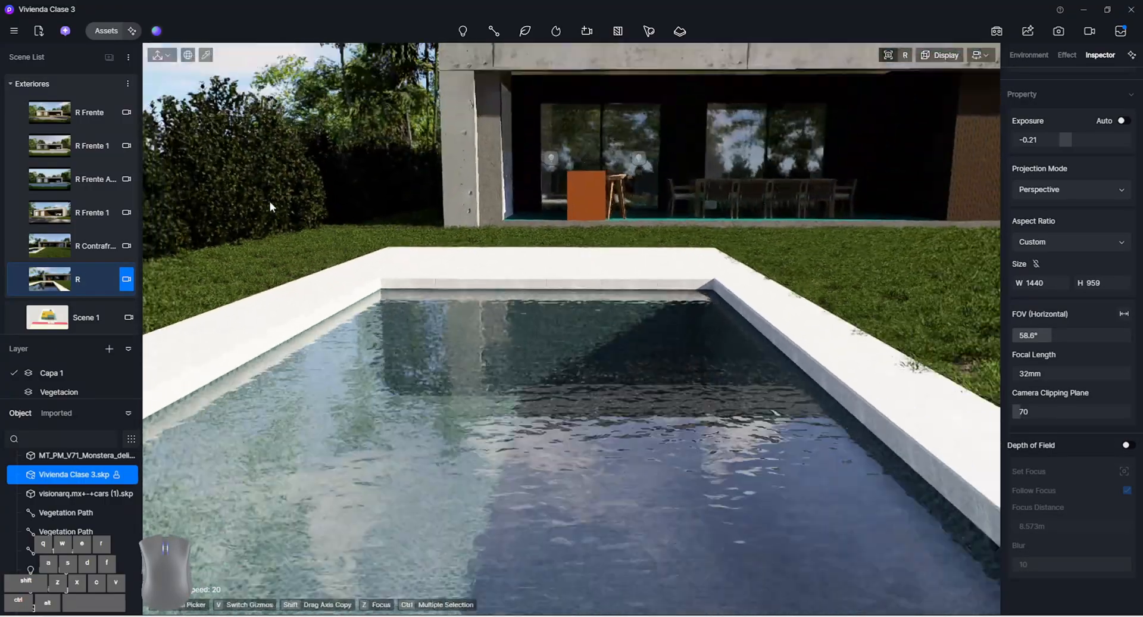
click(126, 279)
Darken the base color of the pool border's material from white to a light grey
click(723, 433)
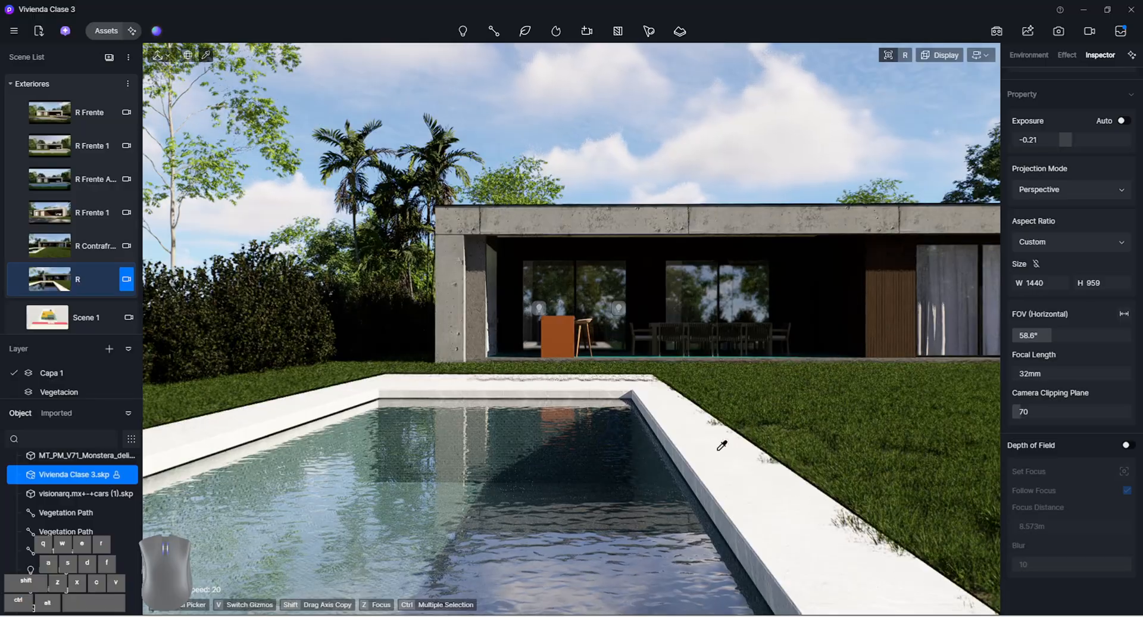
scroll(1062, 333, up, 3)
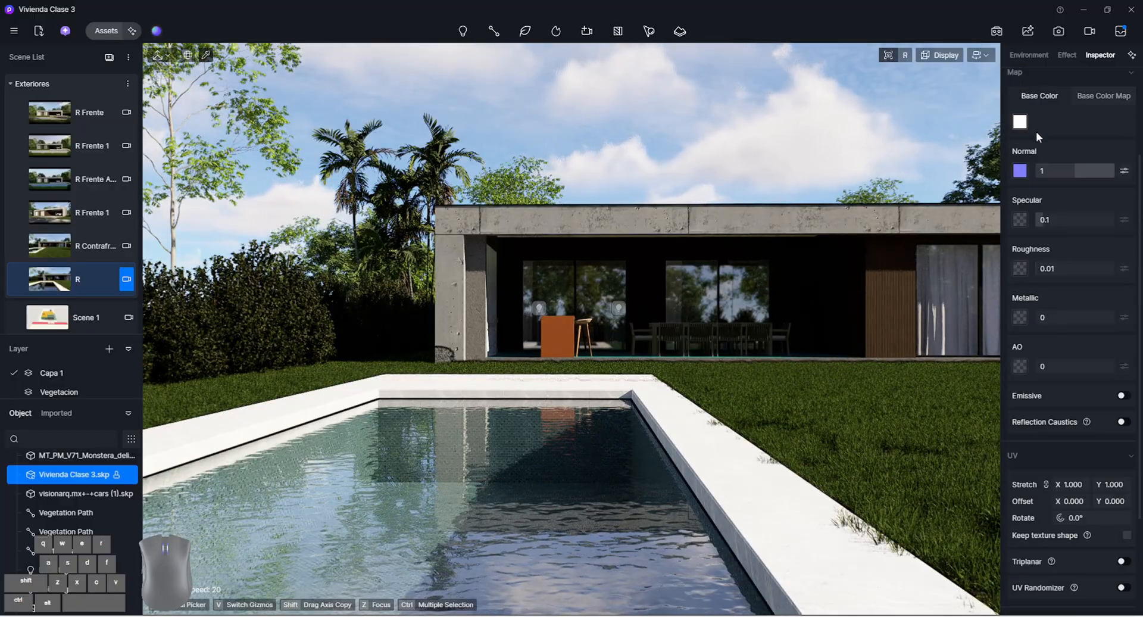
click(1019, 122)
drag(1016, 166, 1014, 189)
click(851, 338)
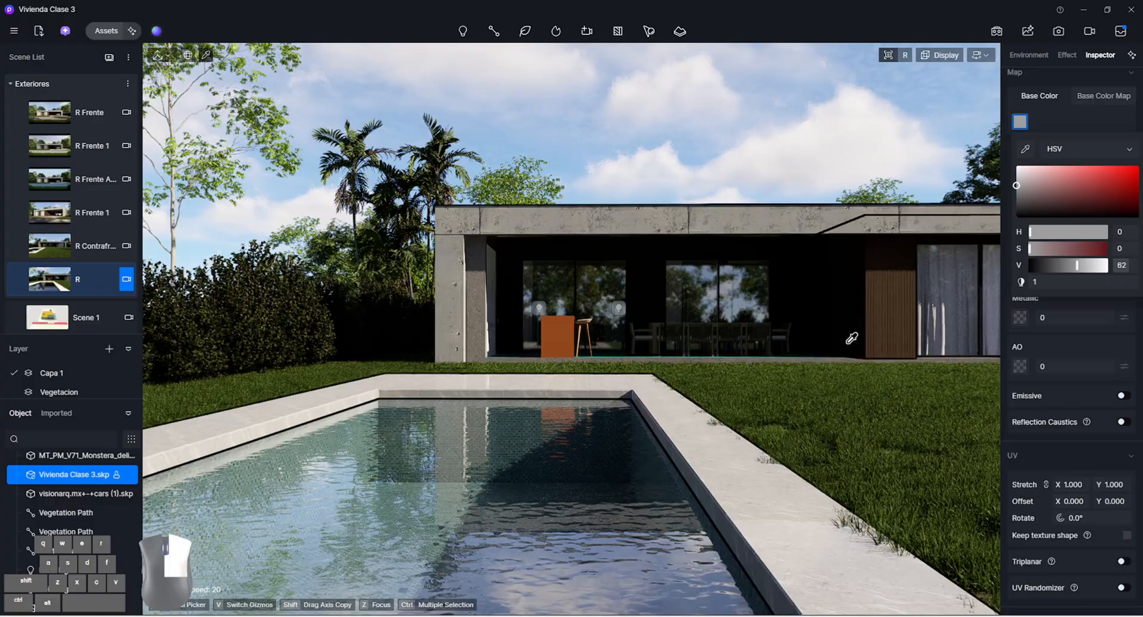
Add a cull effect to the Pasto grass scatter using the pool border's material as its area
click(847, 424)
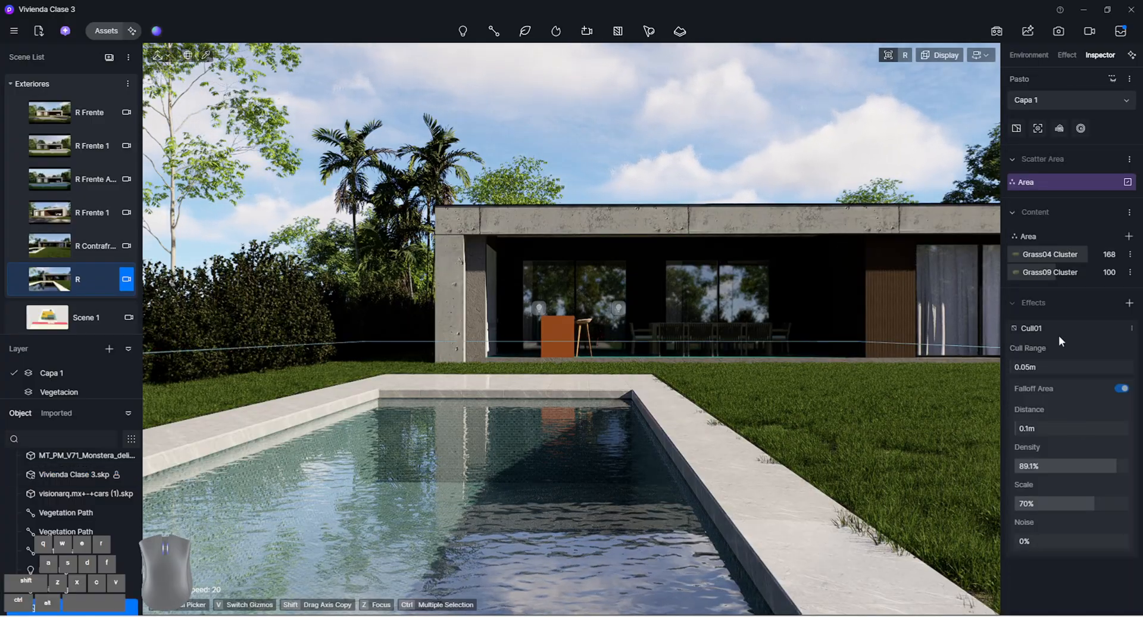
click(1129, 303)
click(1096, 337)
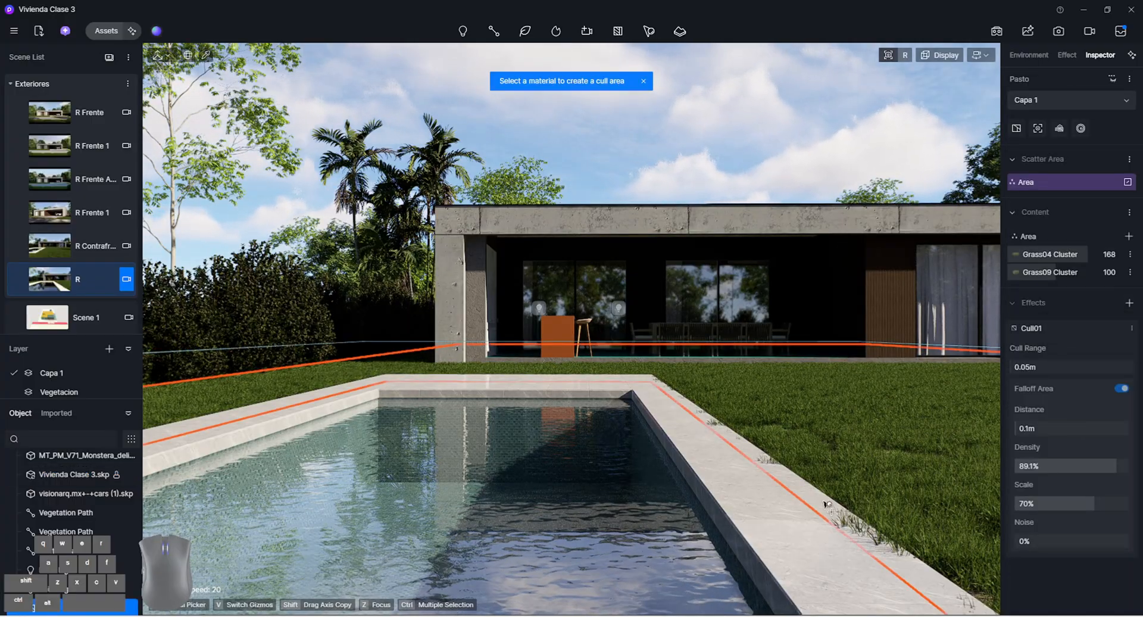
click(726, 499)
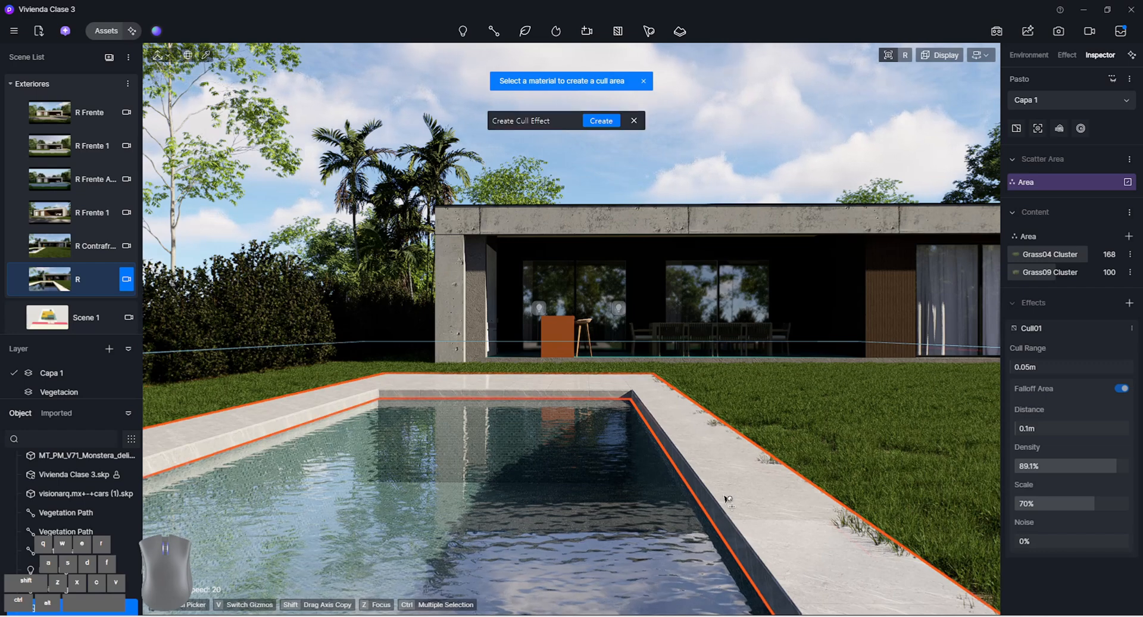
click(613, 106)
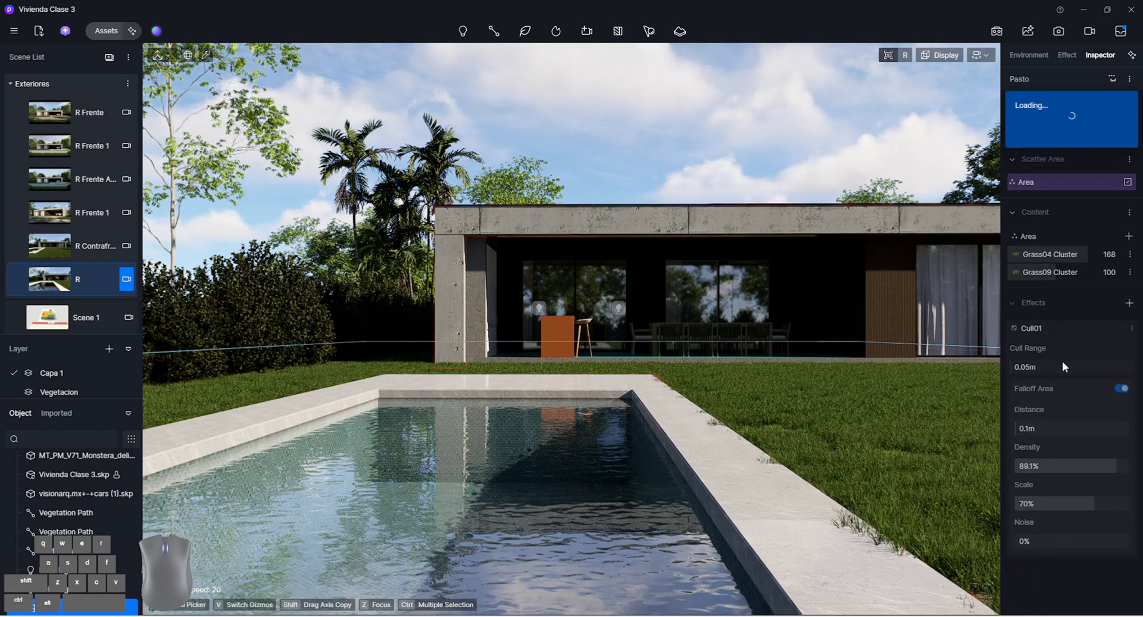
Set the pool border cull effect's range to 0.1 m and turn on its falloff area
click(1038, 329)
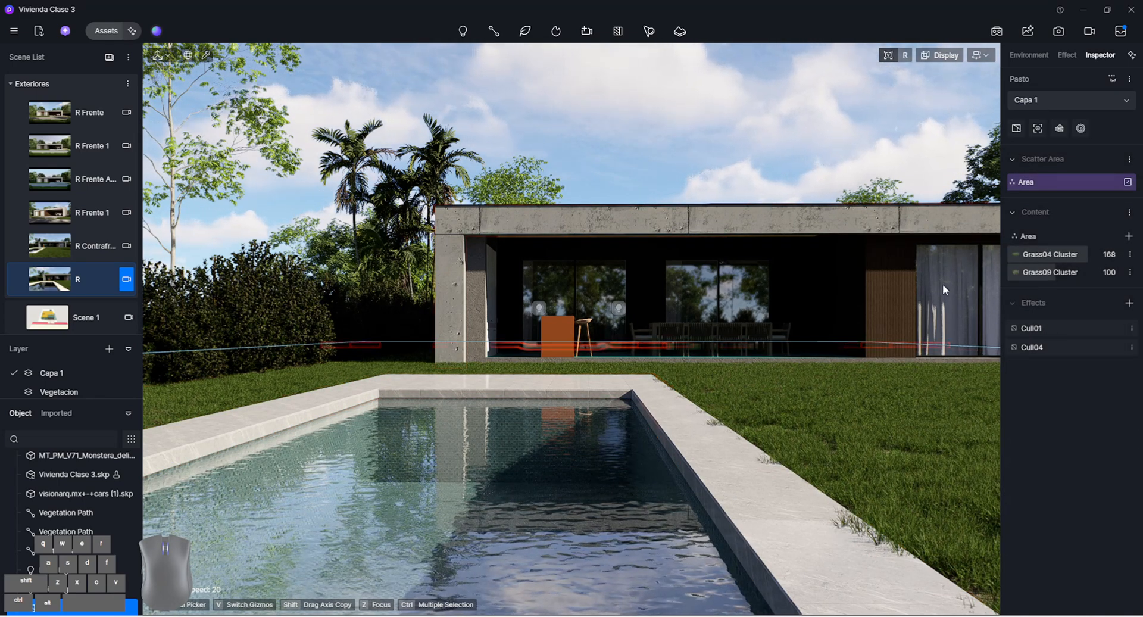
click(1043, 348)
click(1041, 386)
text(0.1)
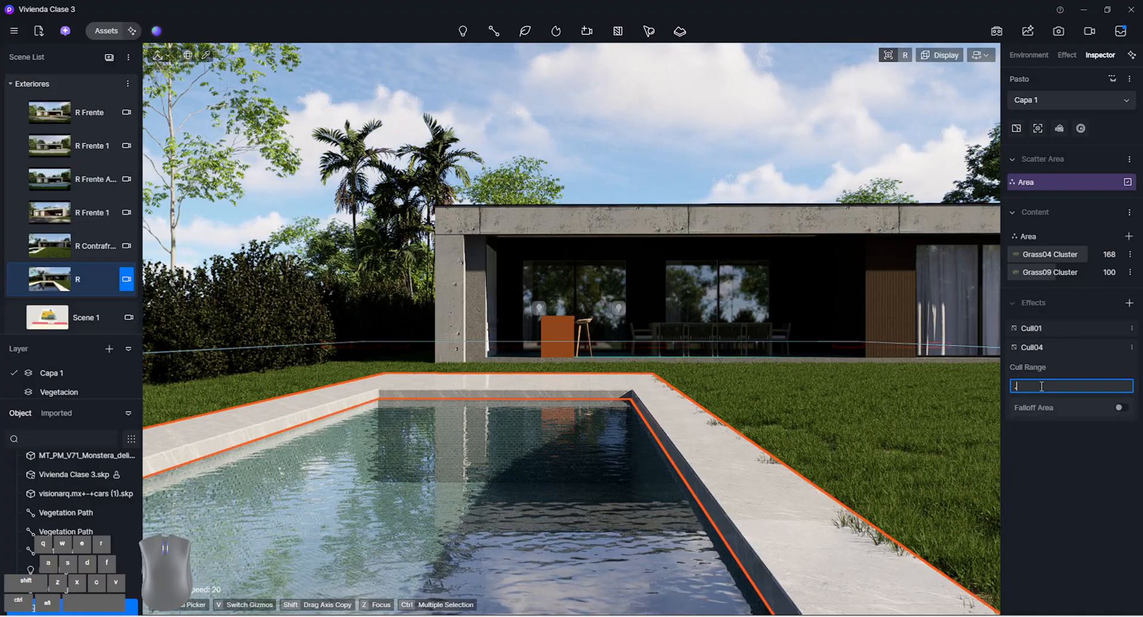
key(Return)
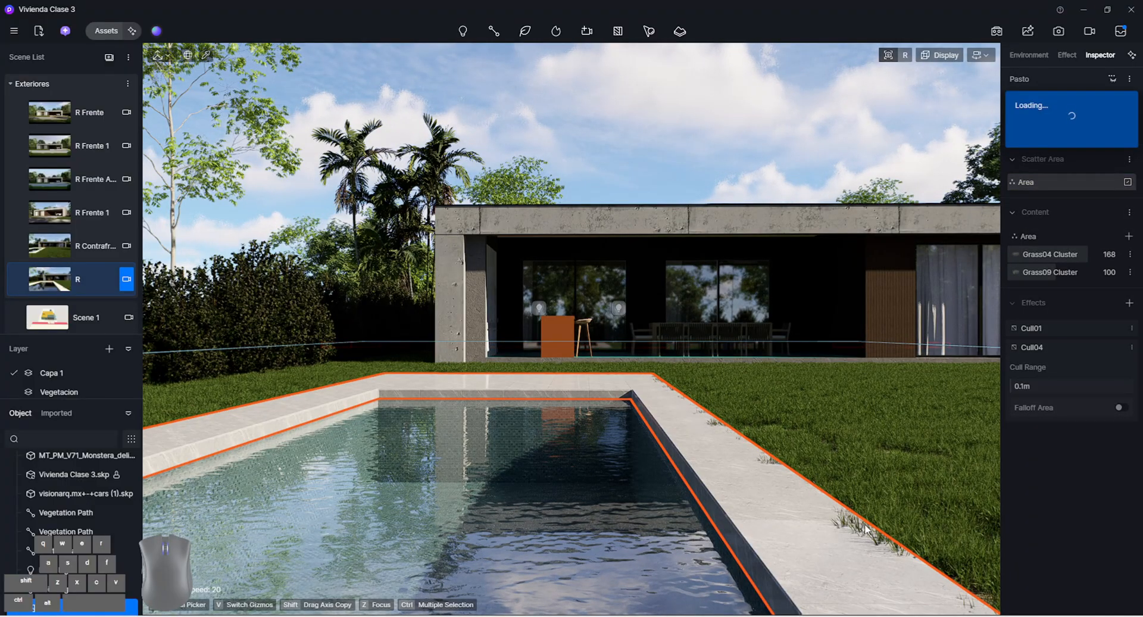
click(1121, 408)
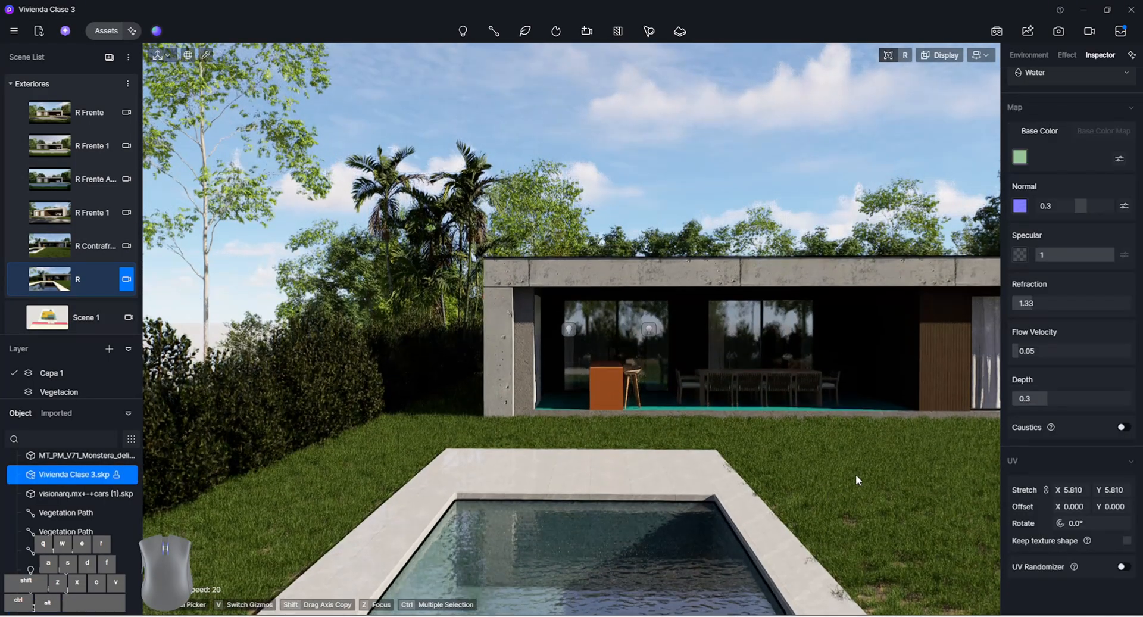
Frame an angled rear view of the whole house with the pool and its tiled border in the foreground
key(e)
right_drag(856, 473, 781, 473)
middle_drag(807, 468, 848, 450)
right_drag(848, 450, 875, 440)
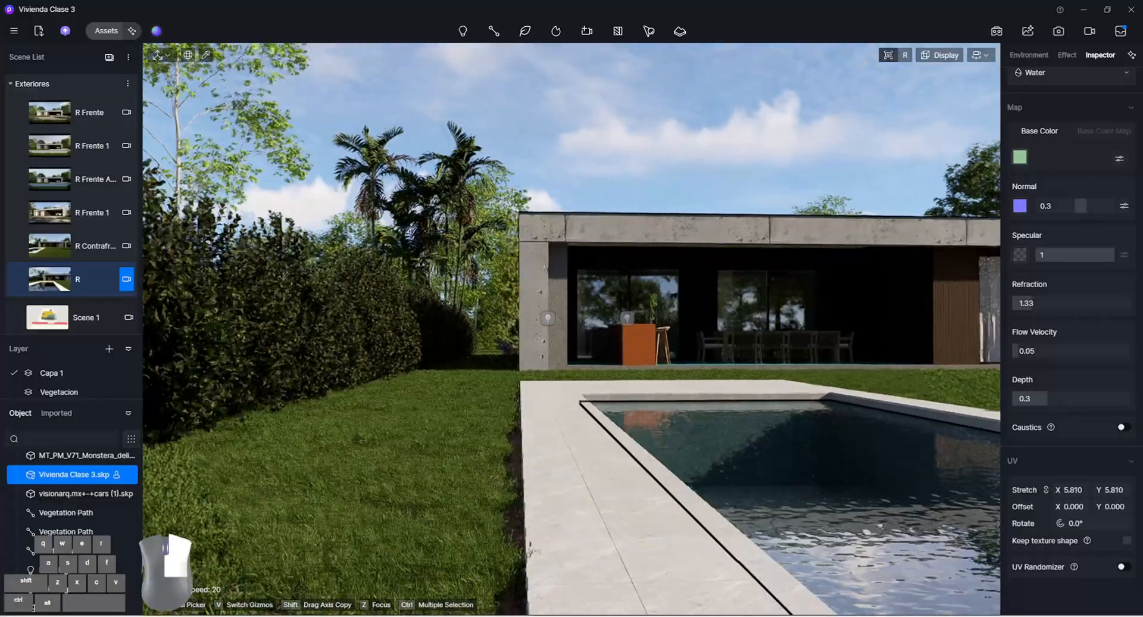
right_drag(649, 456, 705, 434)
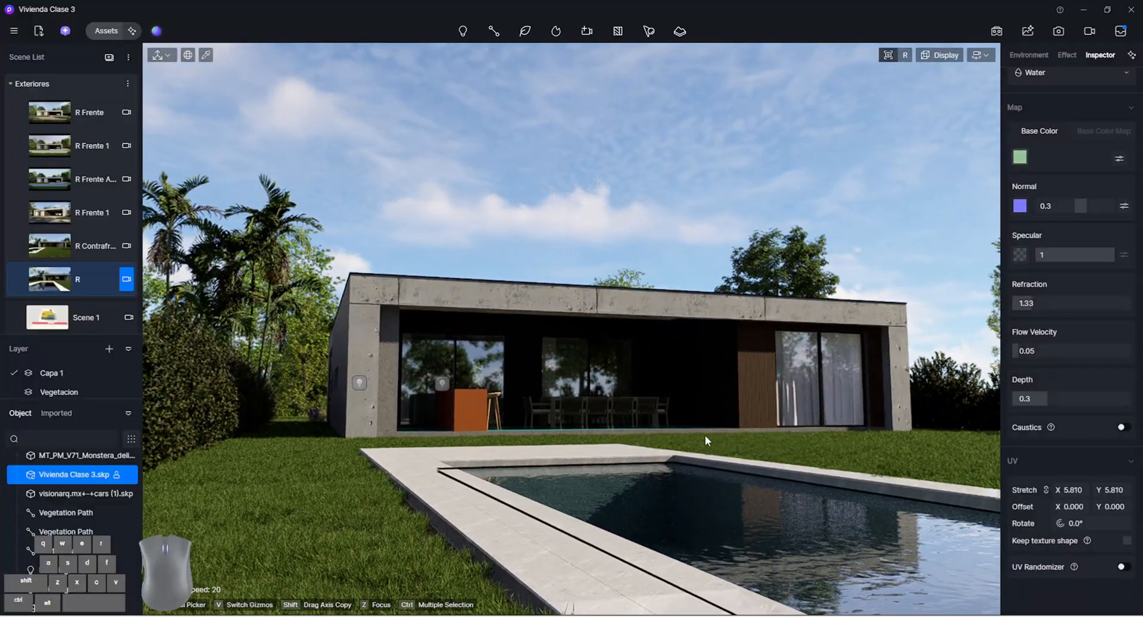
key(Escape)
right_drag(617, 422, 671, 445)
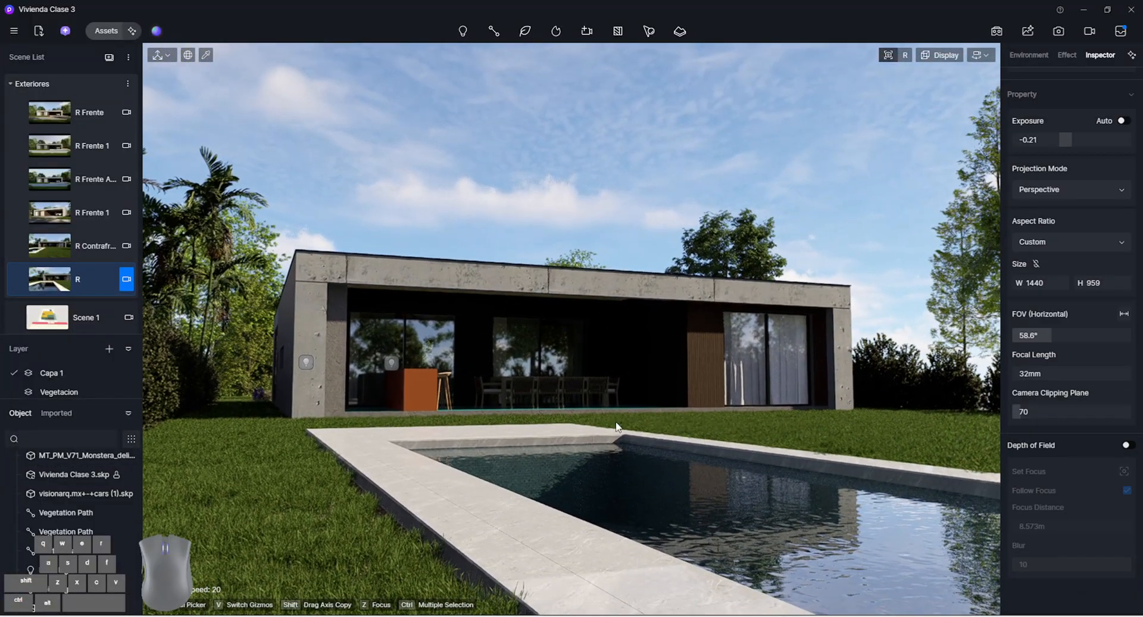
right_drag(599, 395, 595, 393)
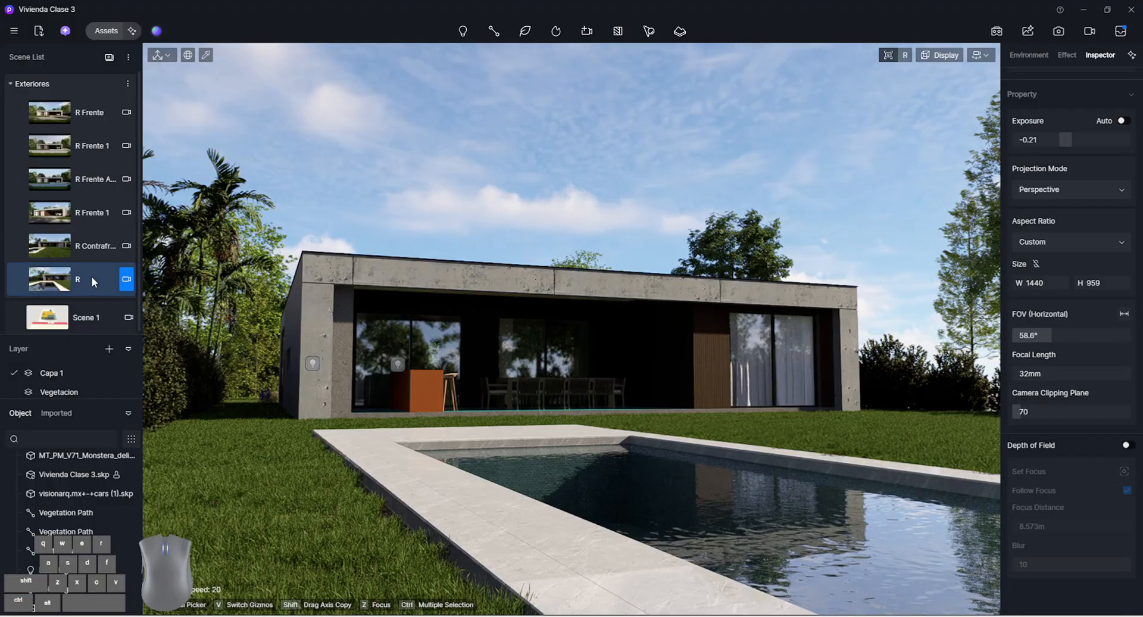
Create a new scene from the angled pool view in the Exteriores group and rename it R
click(109, 59)
click(99, 322)
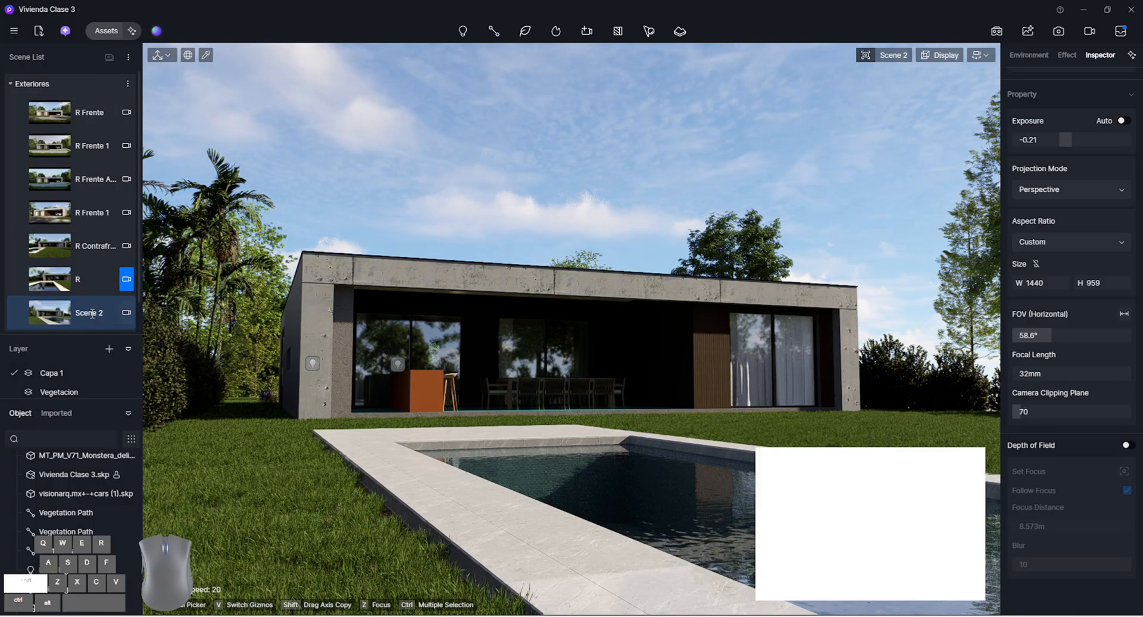
double_click(102, 314)
text(R)
key(Return)
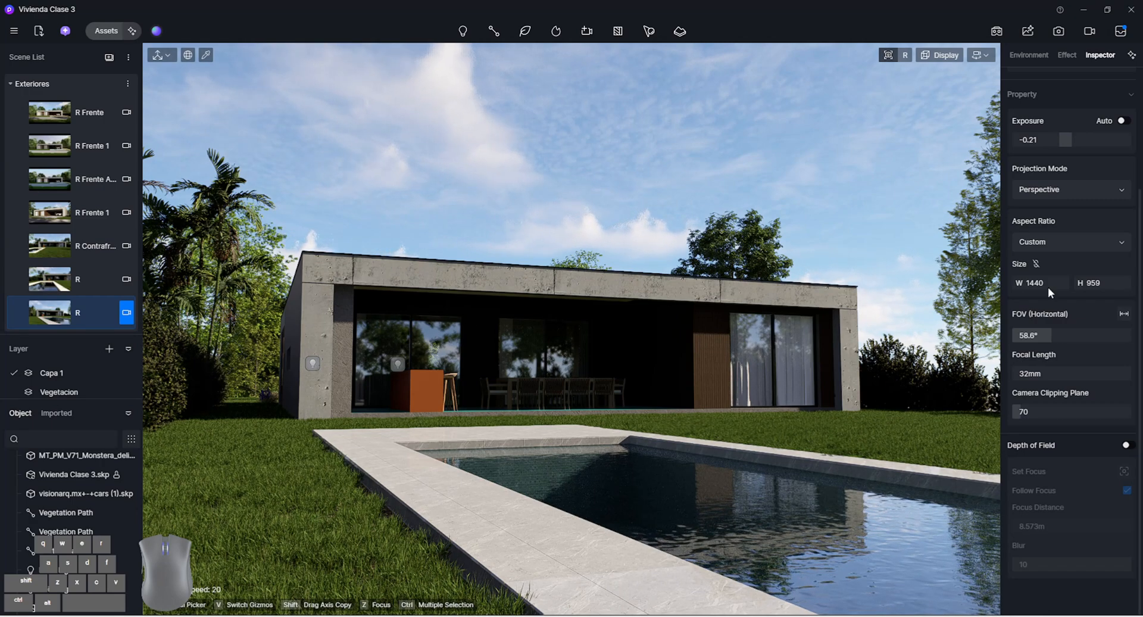
Switch the new scene to Two-point Perspective with a 16:9 aspect ratio and adjust its framing
click(1080, 191)
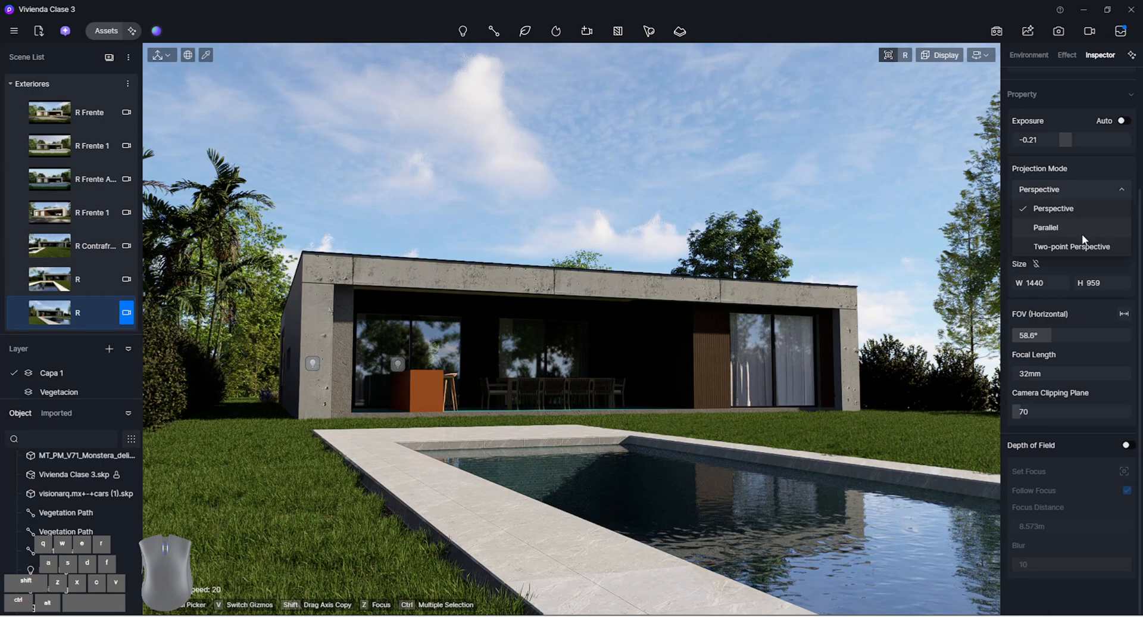
click(1080, 246)
click(1080, 190)
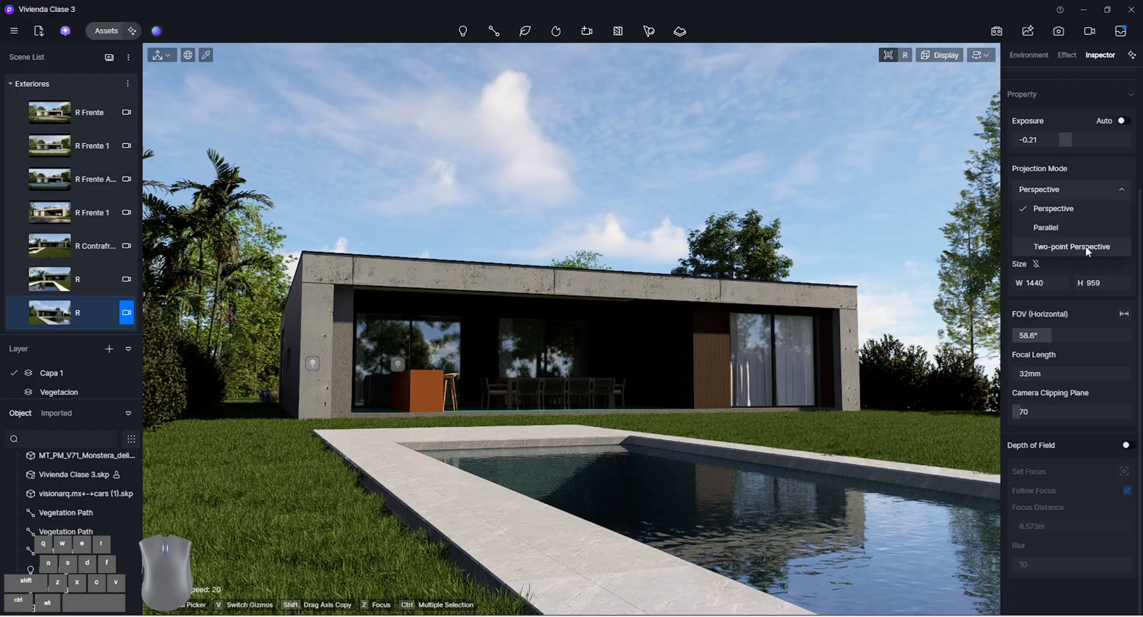
click(1084, 246)
click(1087, 241)
click(1076, 260)
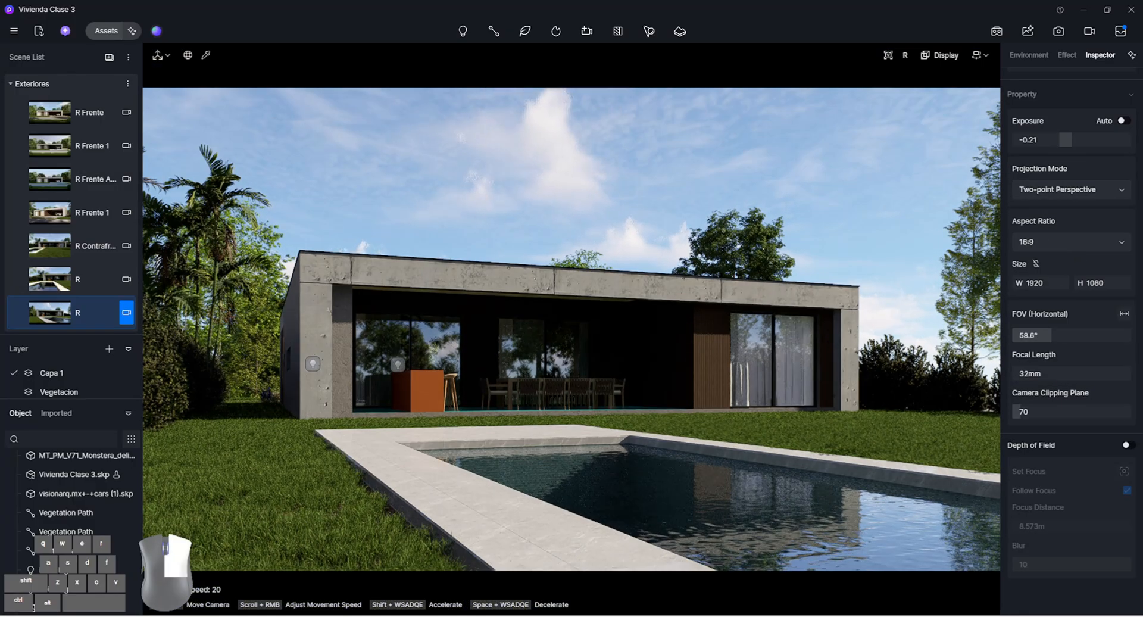
right_drag(571, 329, 573, 349)
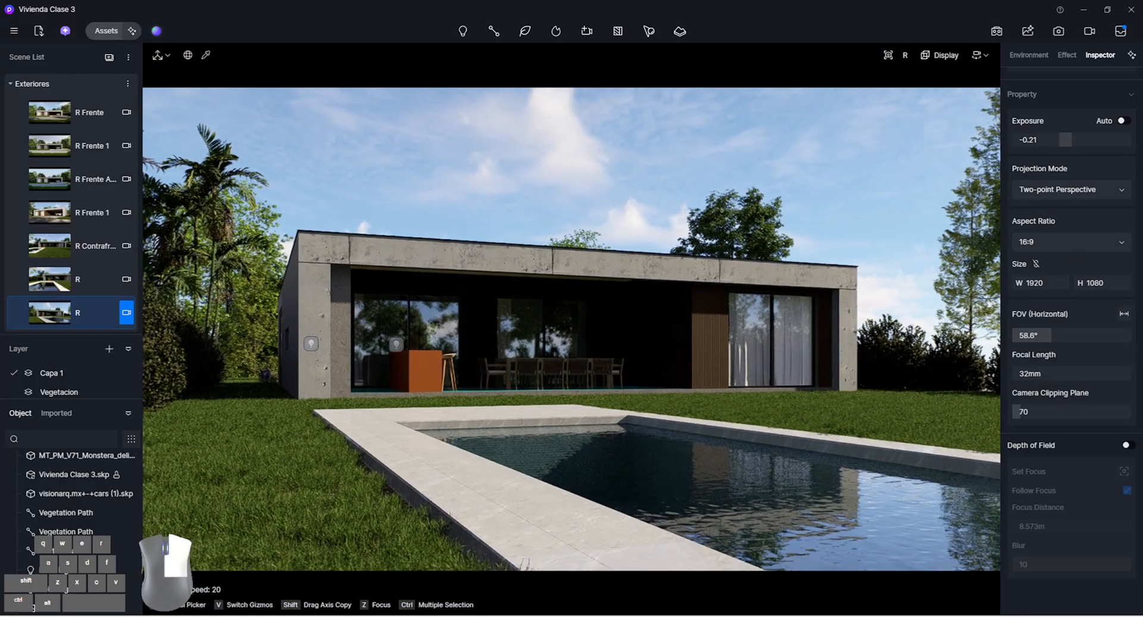
click(21, 315)
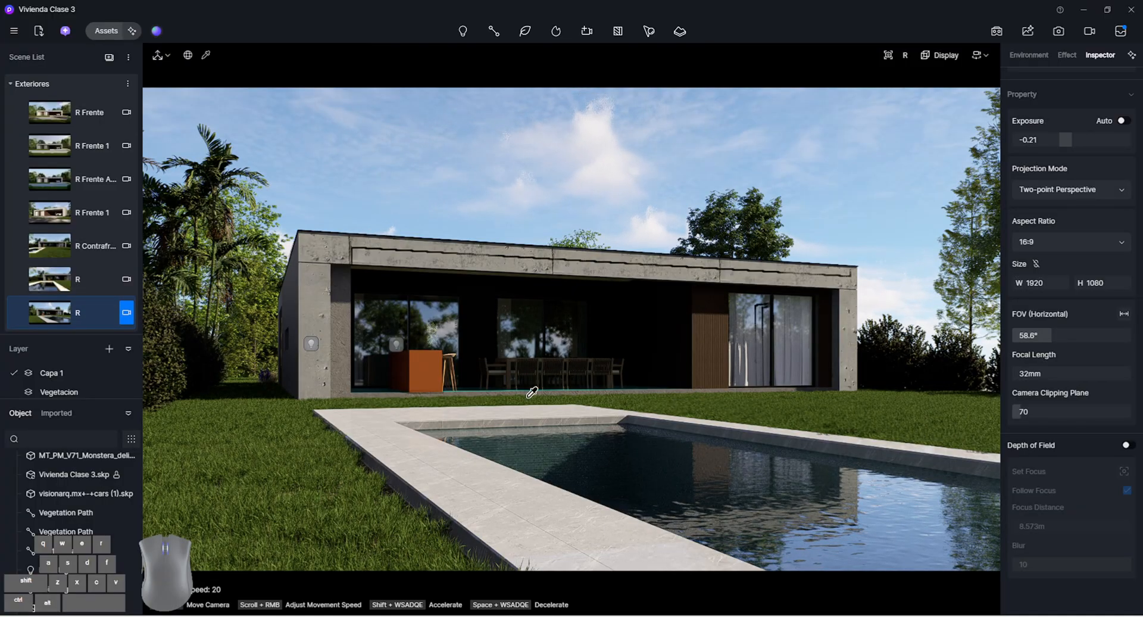
Apply the Ice Jade Marble stone material to the orange kitchen island
key(w)
key(q)
right_drag(534, 390, 462, 571)
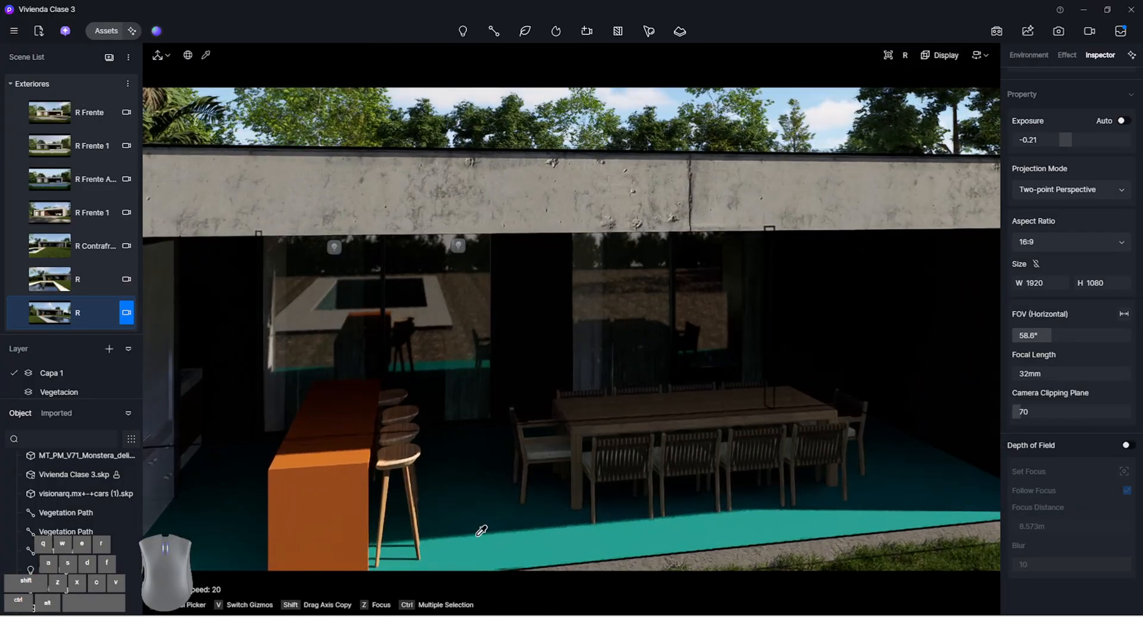
key(a)
key(e)
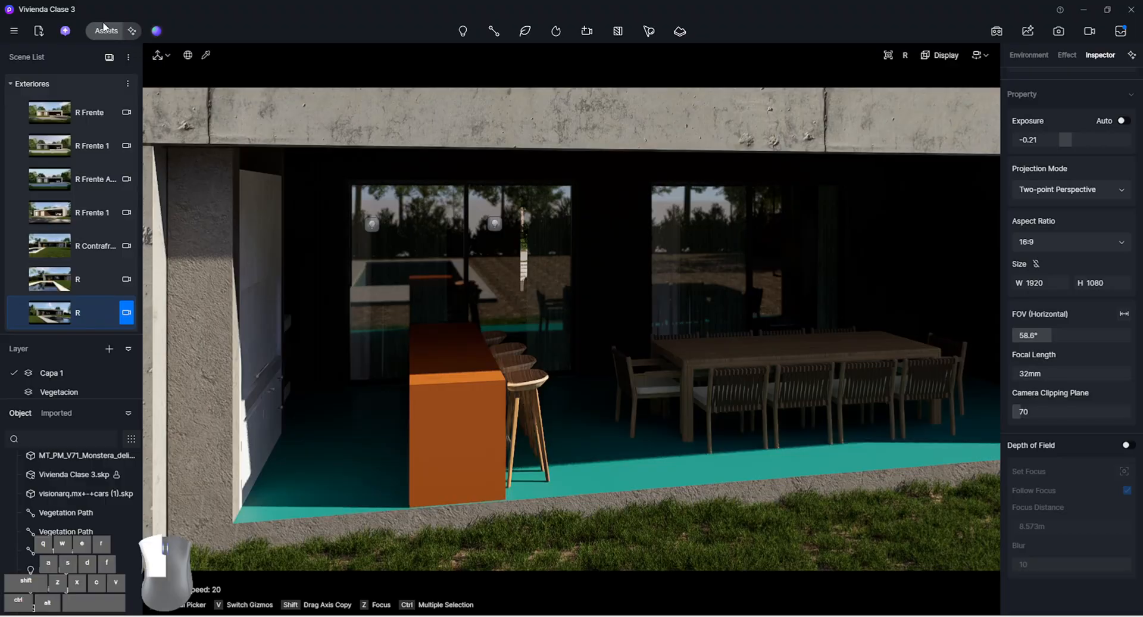
click(104, 25)
click(36, 292)
click(434, 516)
right_drag(726, 433, 652, 436)
click(689, 395)
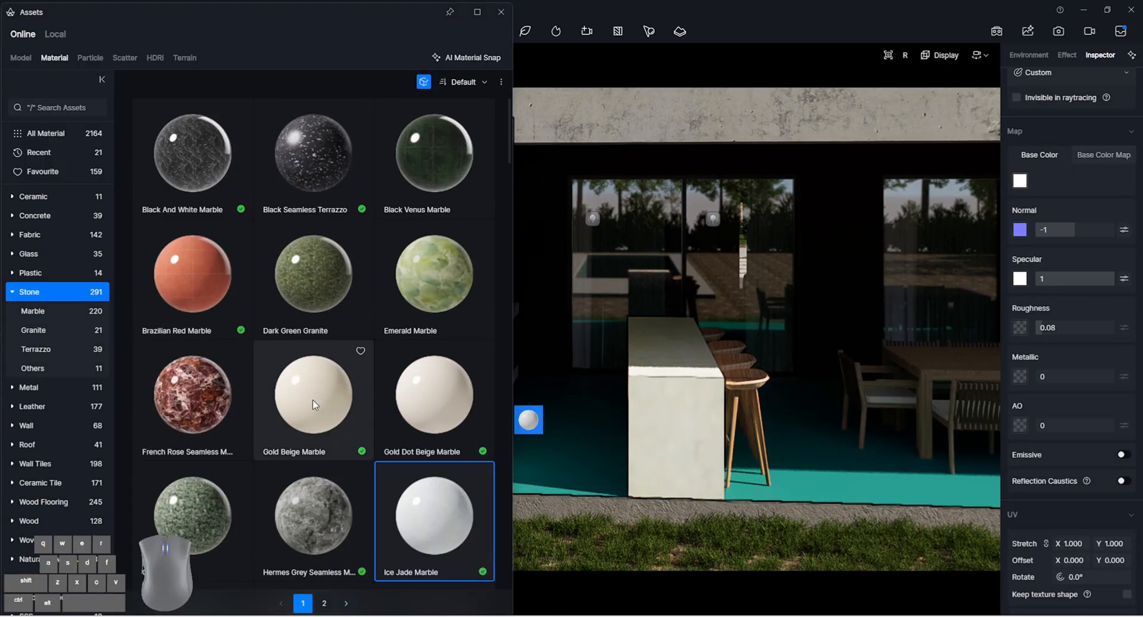
Apply a light Ceramic Tile material to the turquoise floor around the dining area and close the asset library
scroll(312, 399, down, 10)
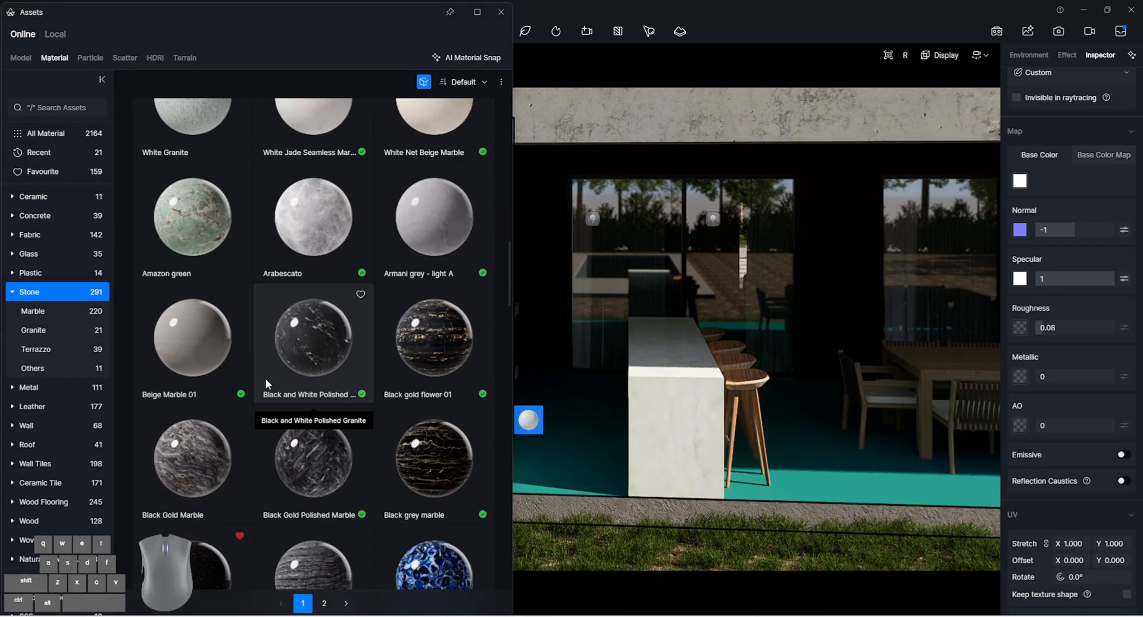
scroll(265, 377, down, 10)
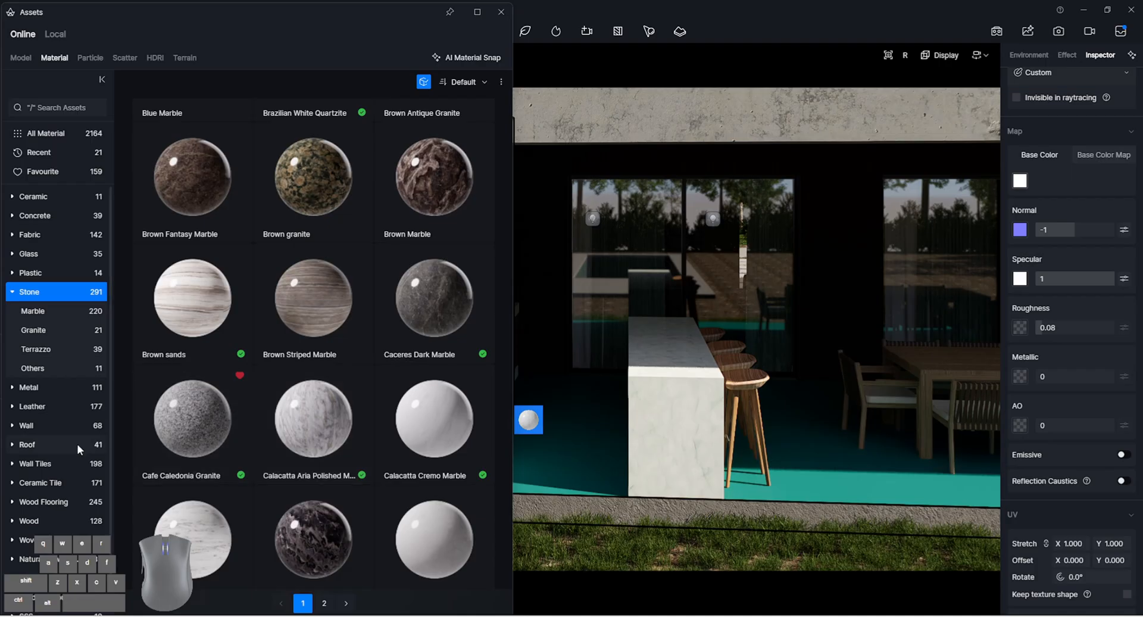
click(69, 483)
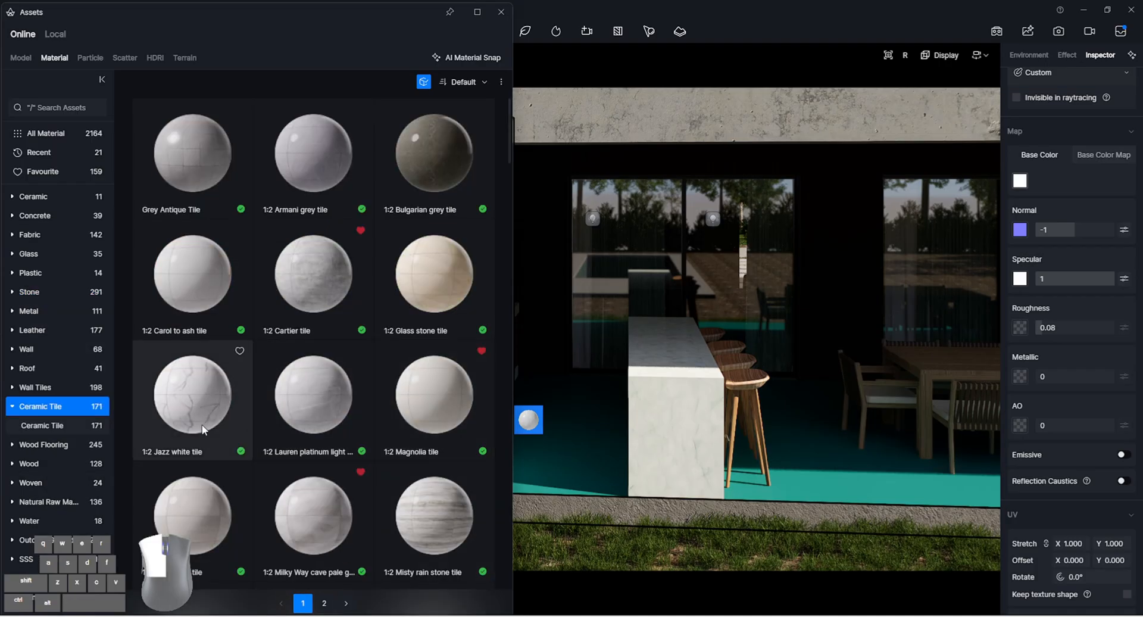
drag(193, 399, 869, 445)
drag(357, 423, 767, 450)
right_click(766, 453)
click(501, 12)
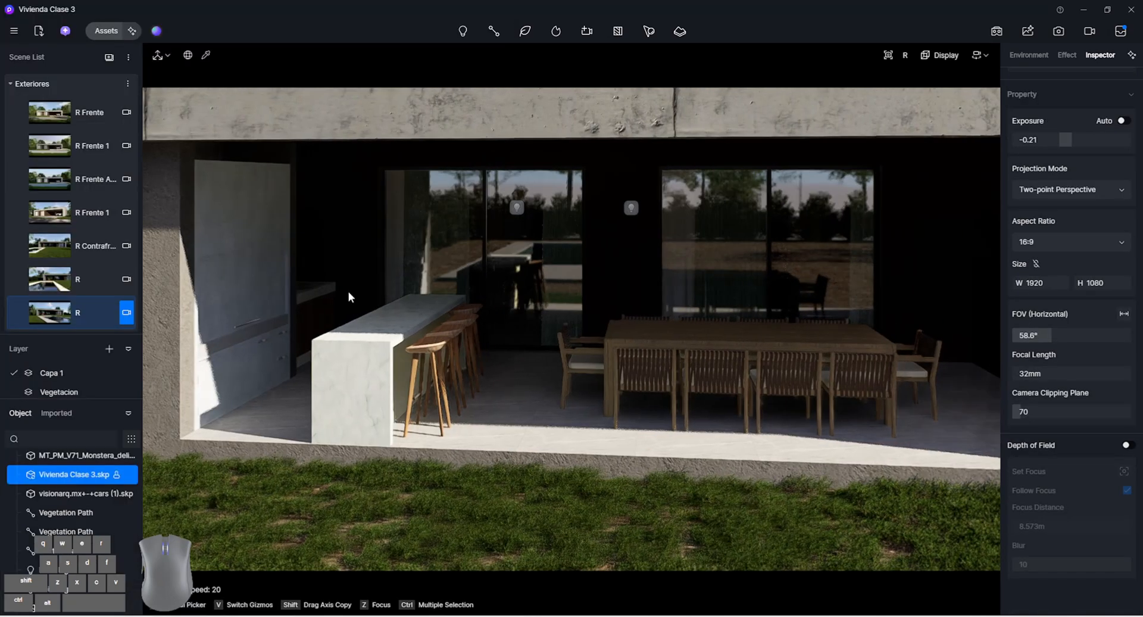
Set the kitchen cabinets' base color to a grey of HSV 0, 0, 69 and return to the angled pool scene
right_drag(349, 296, 349, 276)
click(349, 276)
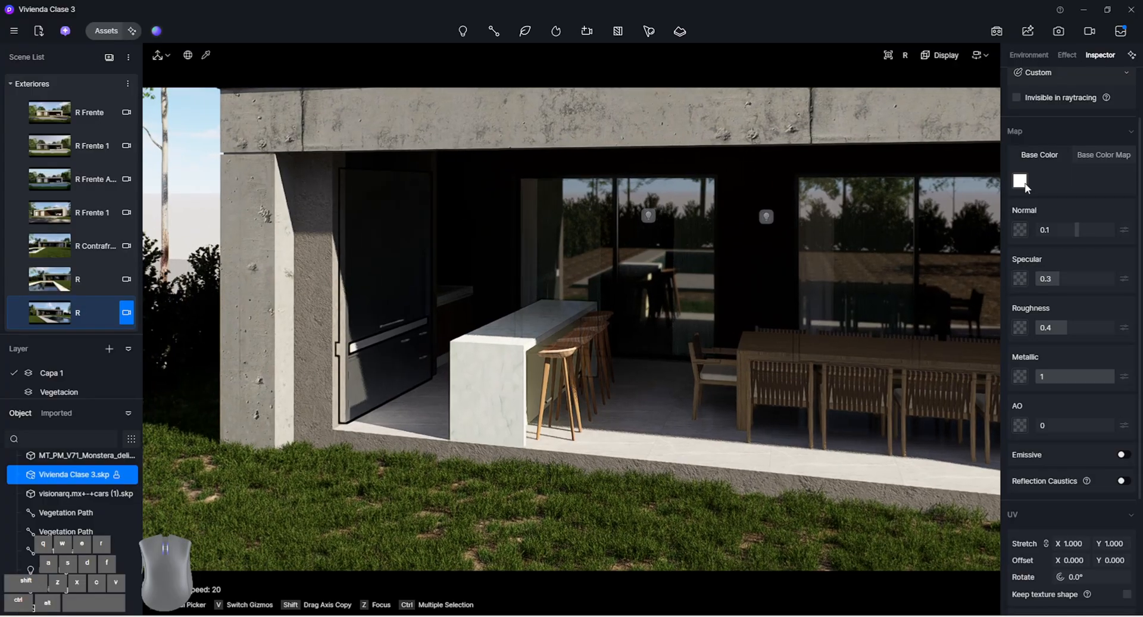
click(1019, 181)
drag(1024, 240, 1015, 242)
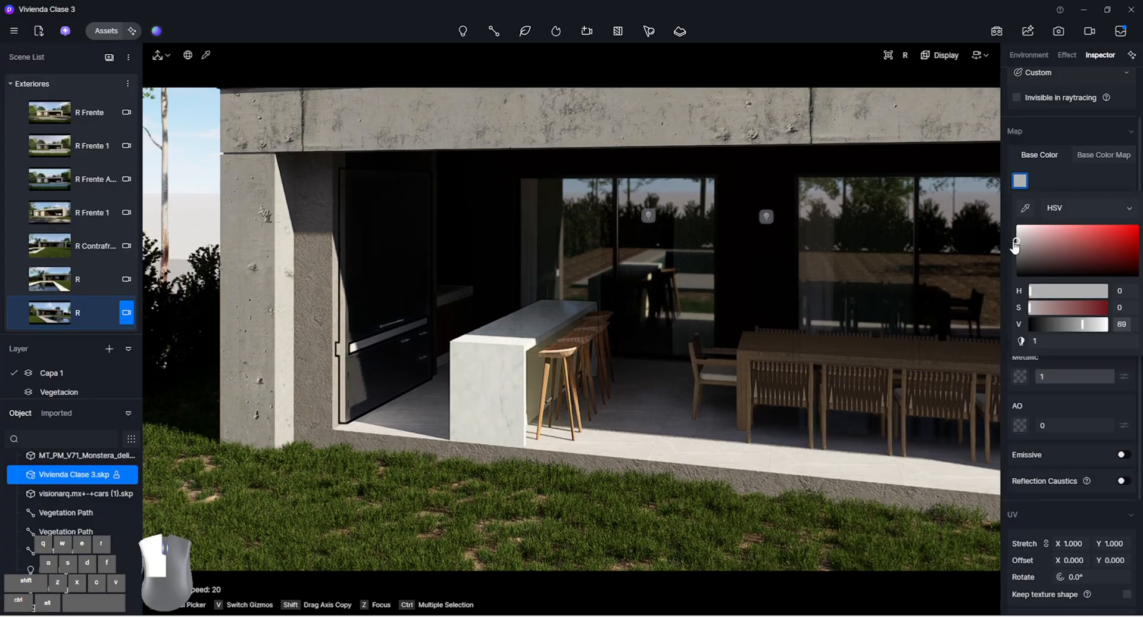
right_click(857, 288)
click(92, 310)
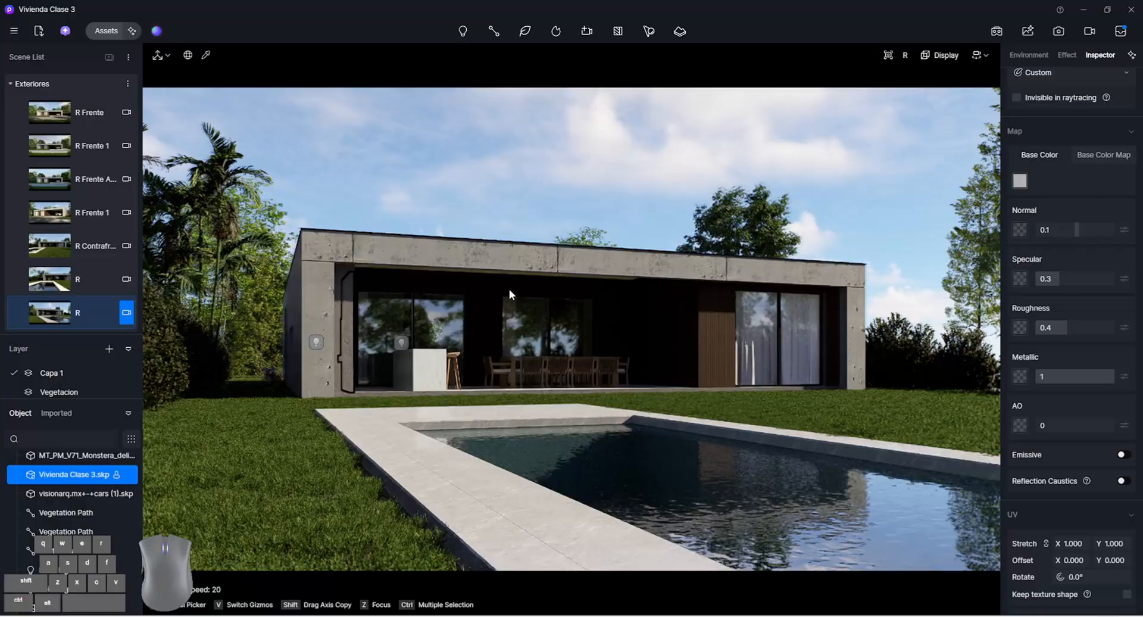
Set the angled pool scene's north offset to 139.9° and sun time to 16:25, and update the scene
right_drag(509, 289, 535, 278)
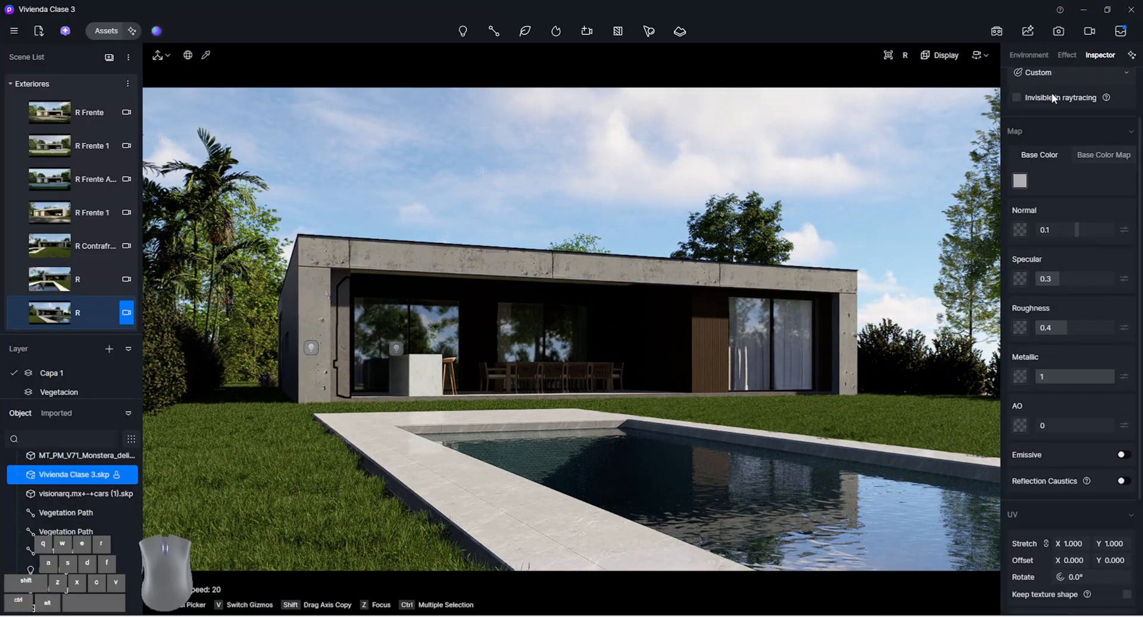
click(1041, 55)
drag(1069, 295, 1105, 298)
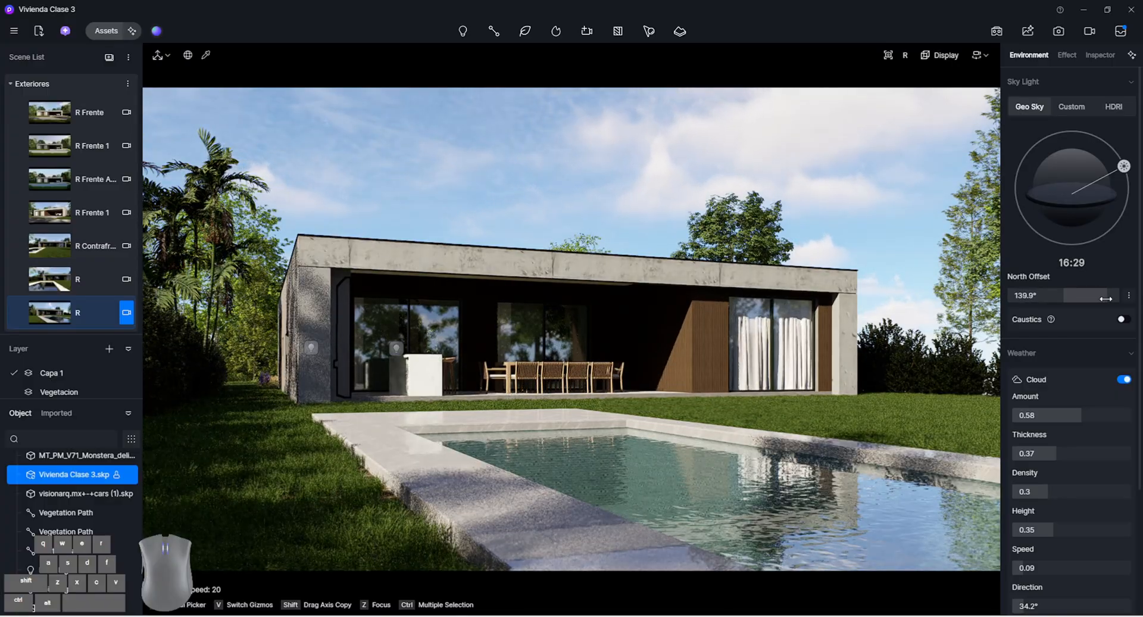
drag(1124, 166, 1124, 165)
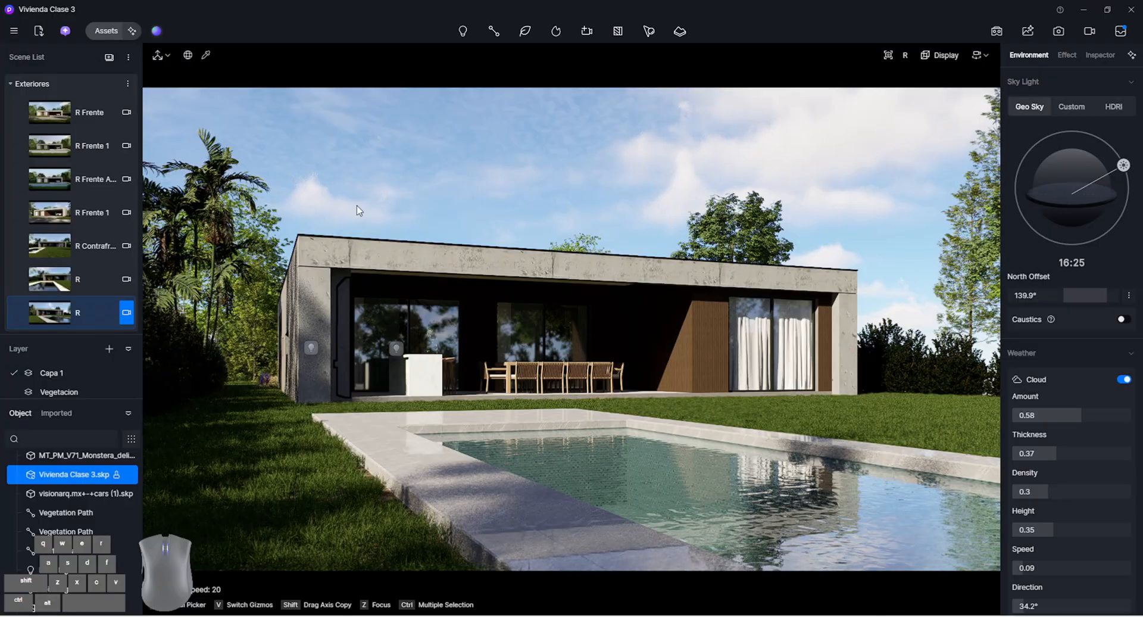
click(22, 316)
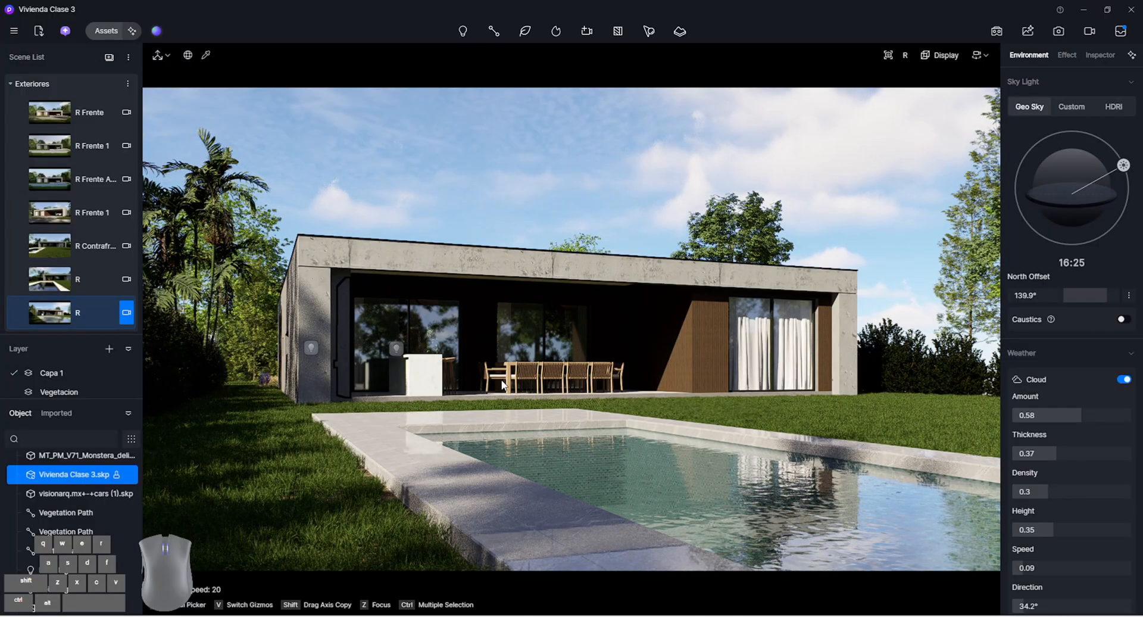
Place a rect light beneath the covered terrace ceiling above the dining area
click(503, 384)
click(464, 31)
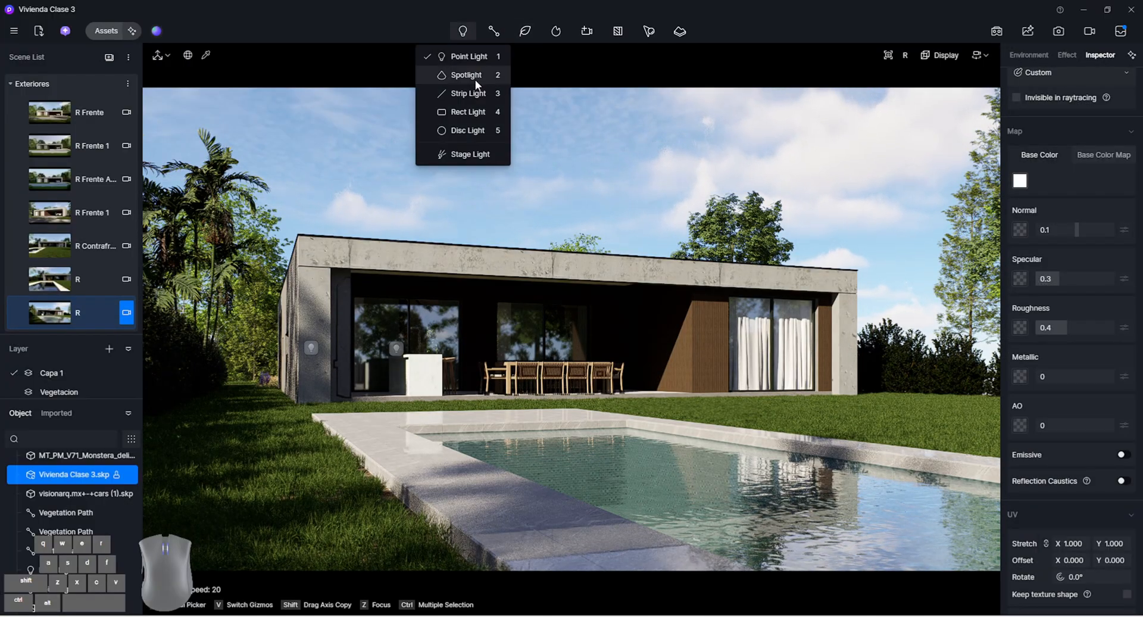
click(471, 112)
key(w)
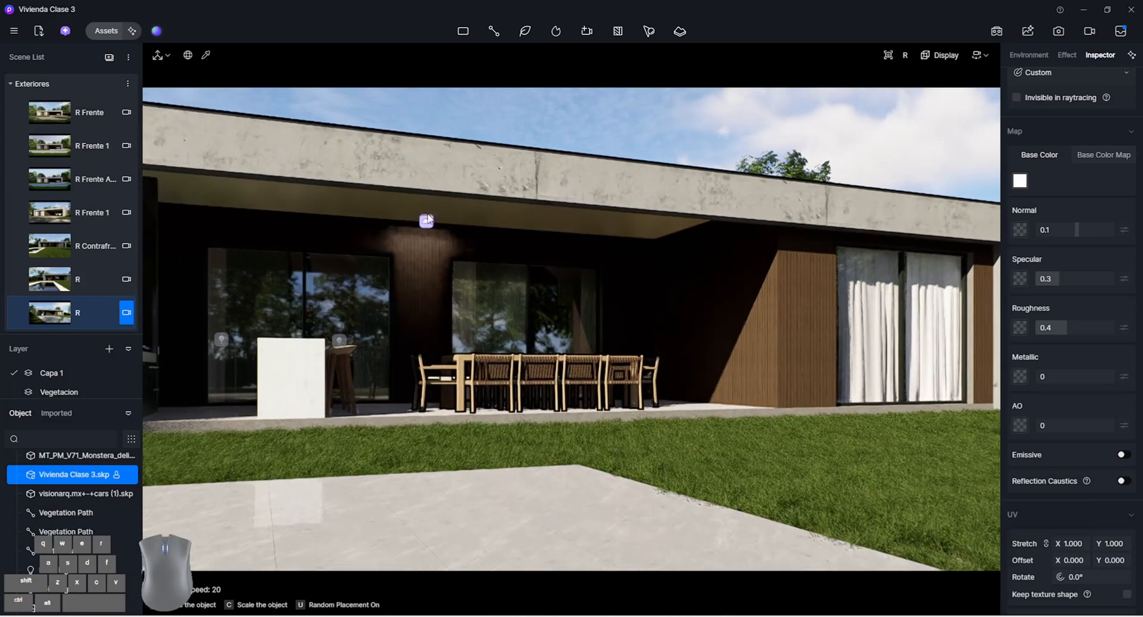
click(437, 207)
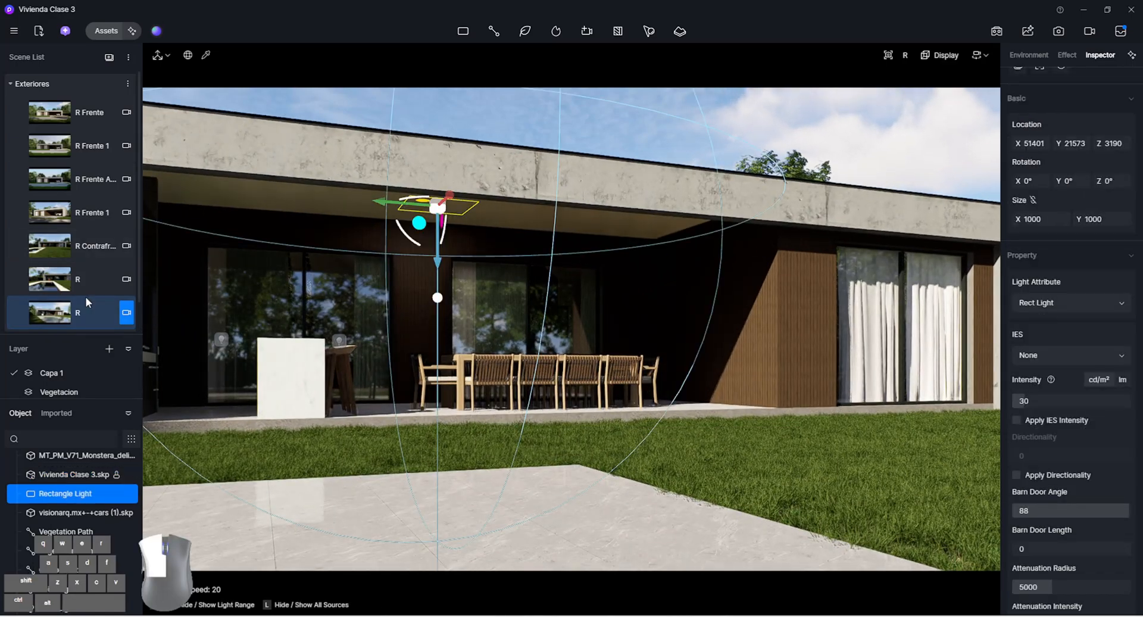
Resize the terrace rect light to 1377 by 7948 and shift it along the ceiling to Y 21264
scroll(595, 337, down, 5)
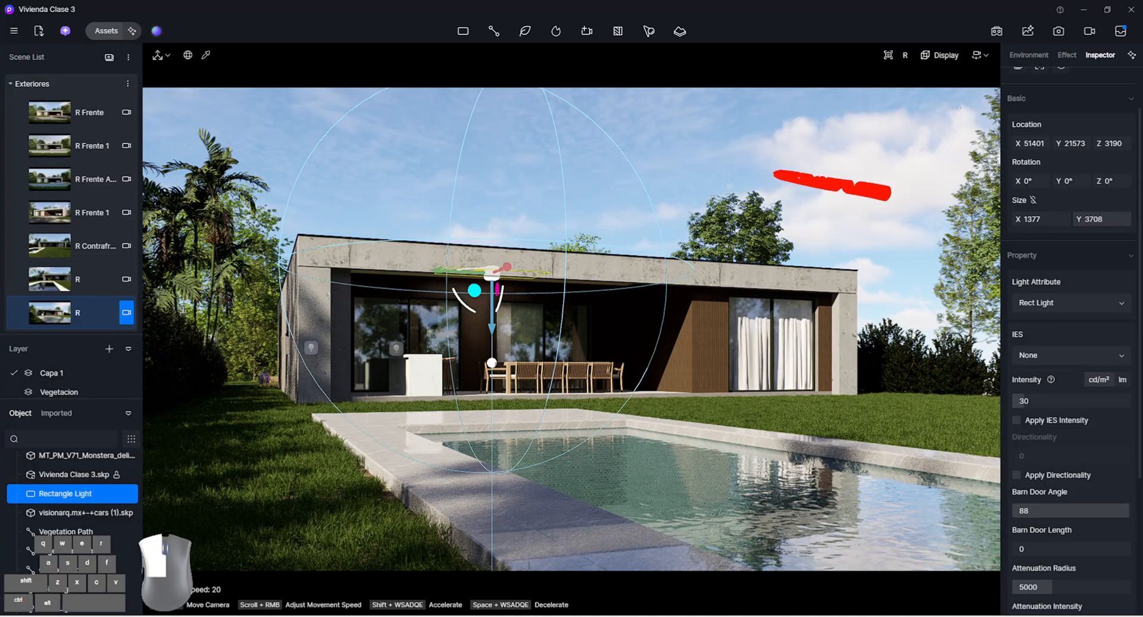
drag(1101, 219, 1127, 220)
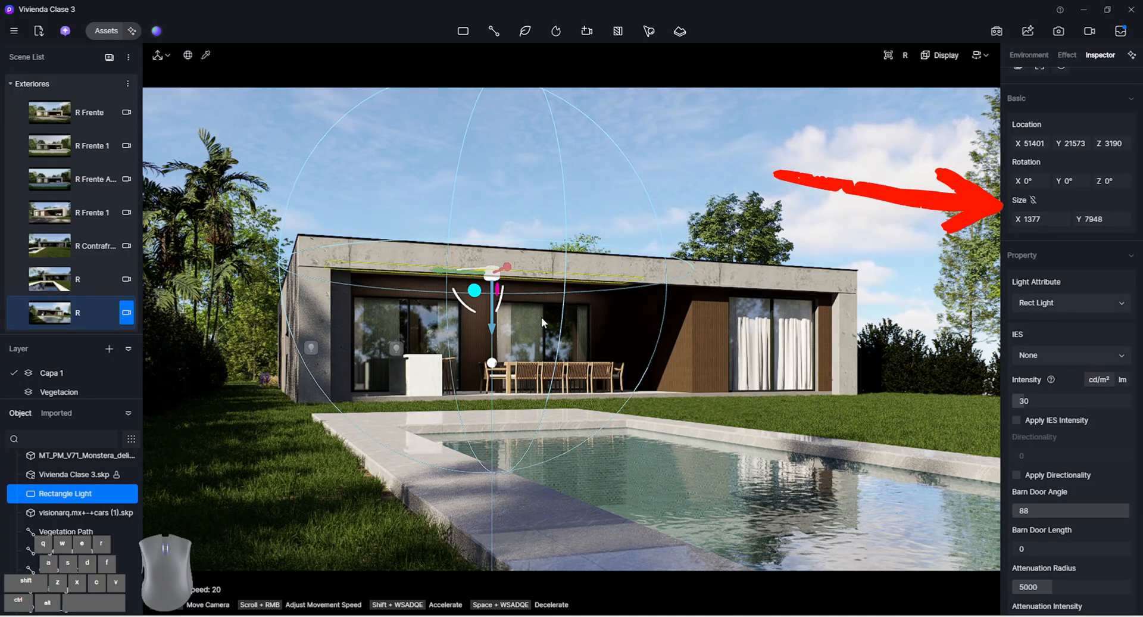
drag(426, 273, 447, 271)
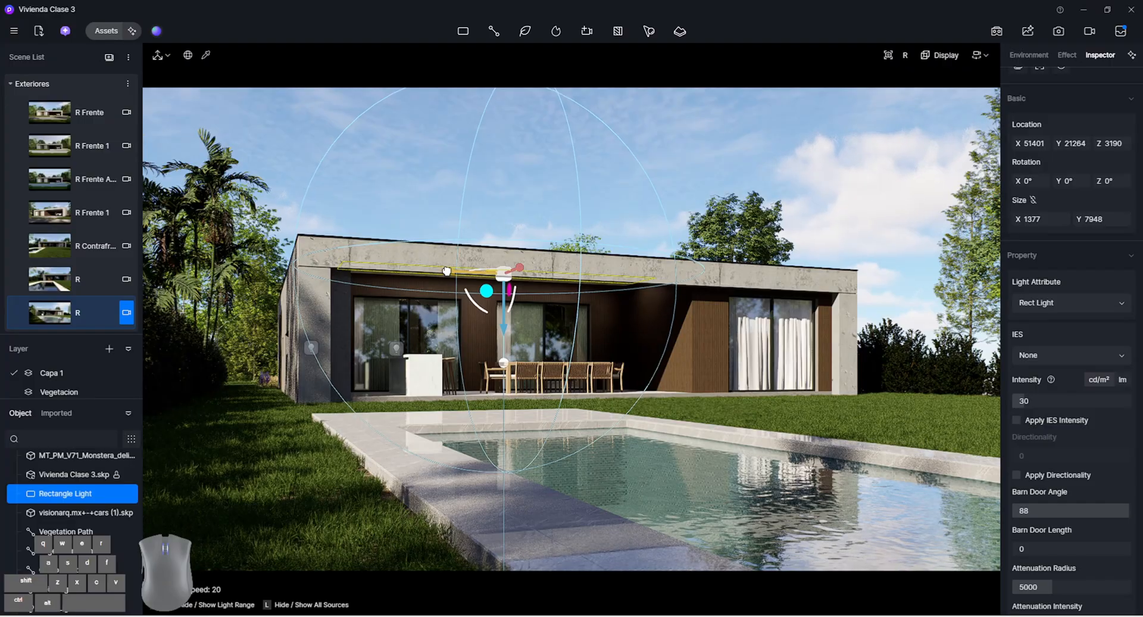
Set the terrace light's attenuation radius to 10925, intensity to 9 and temperature to 4100, and update the angled pool scene
drag(1055, 586, 1101, 591)
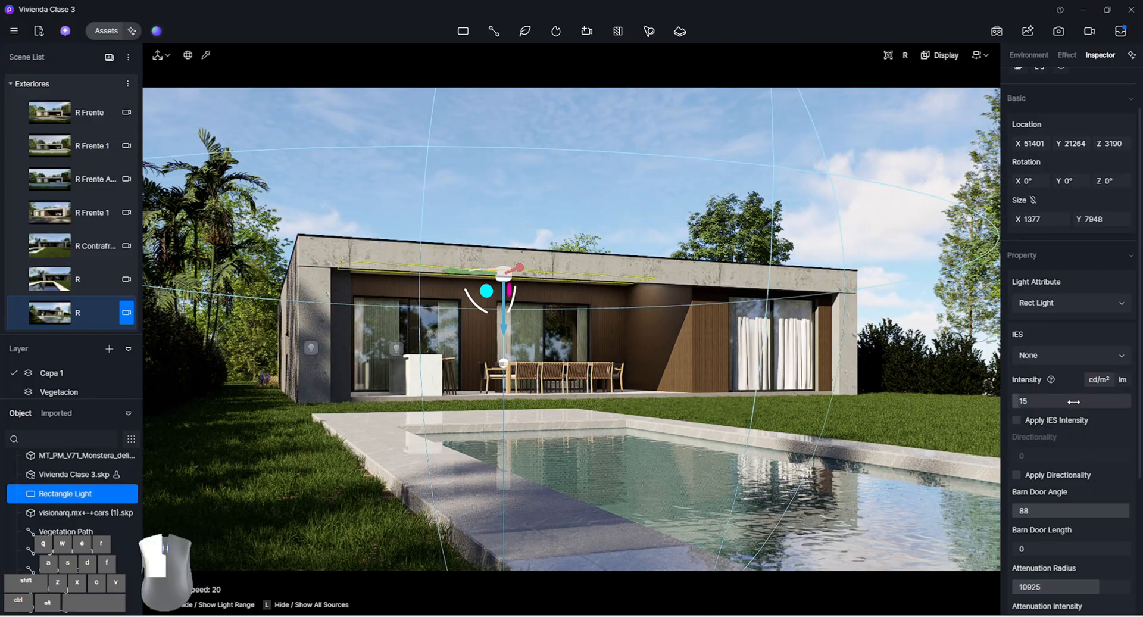
drag(1074, 402, 1065, 402)
scroll(1076, 452, down, 1)
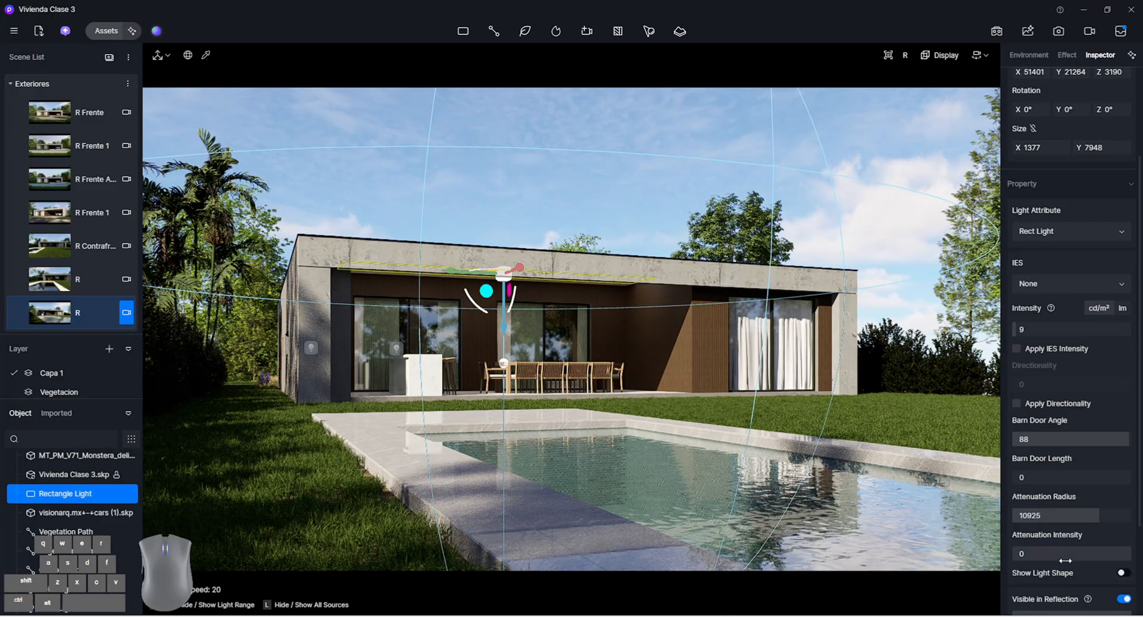
scroll(1065, 560, down, 3)
drag(1048, 557, 1034, 558)
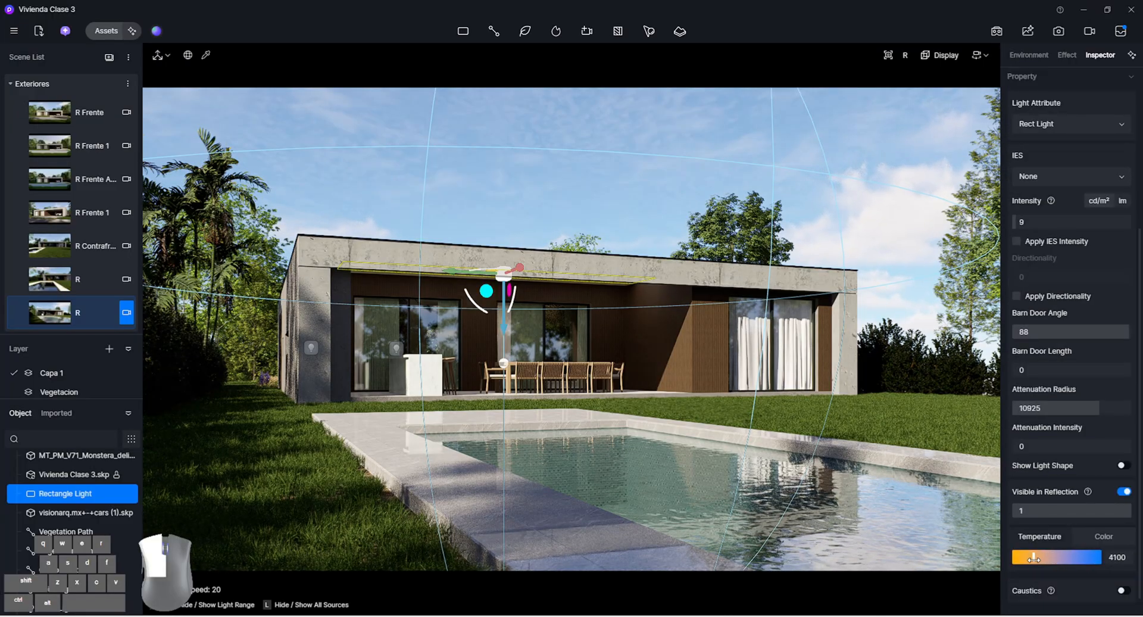
click(602, 180)
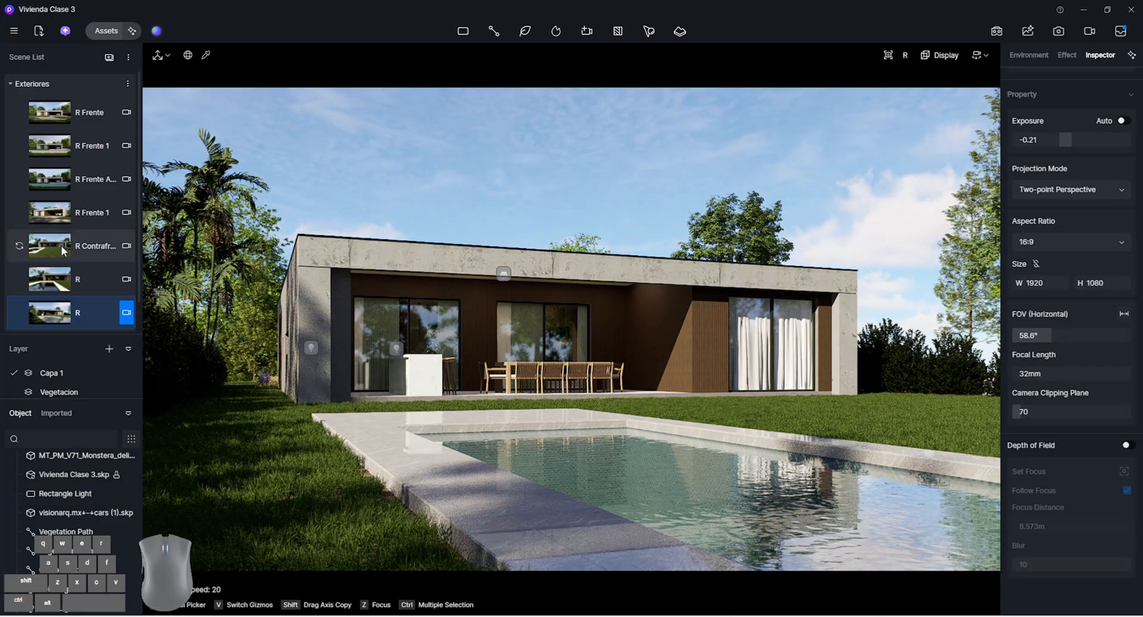
mouse_move(23, 321)
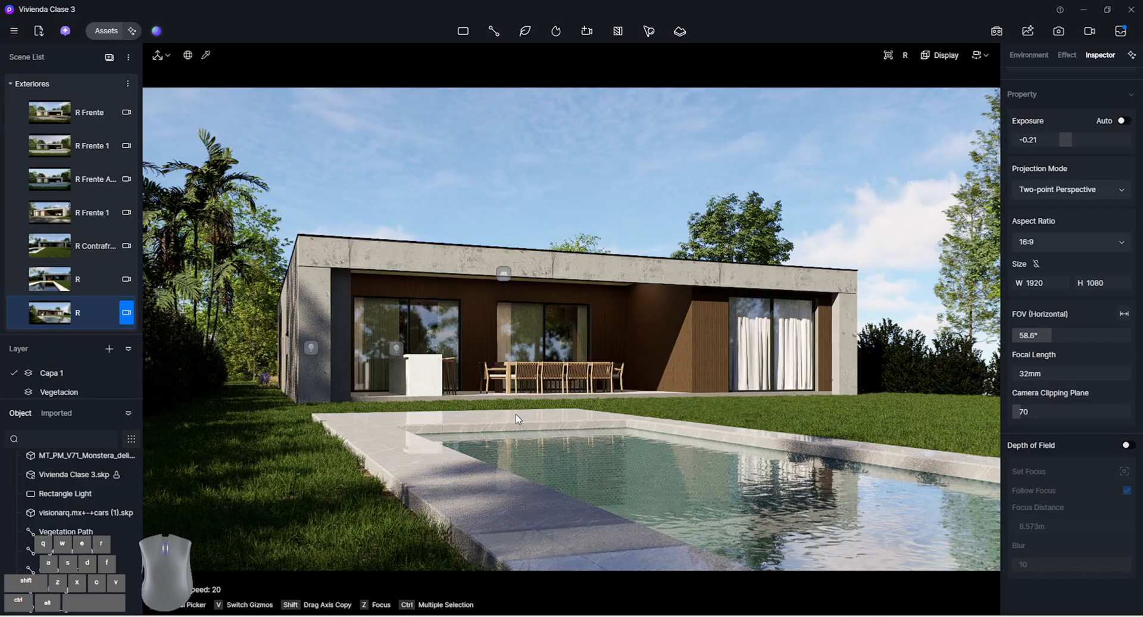
click(503, 273)
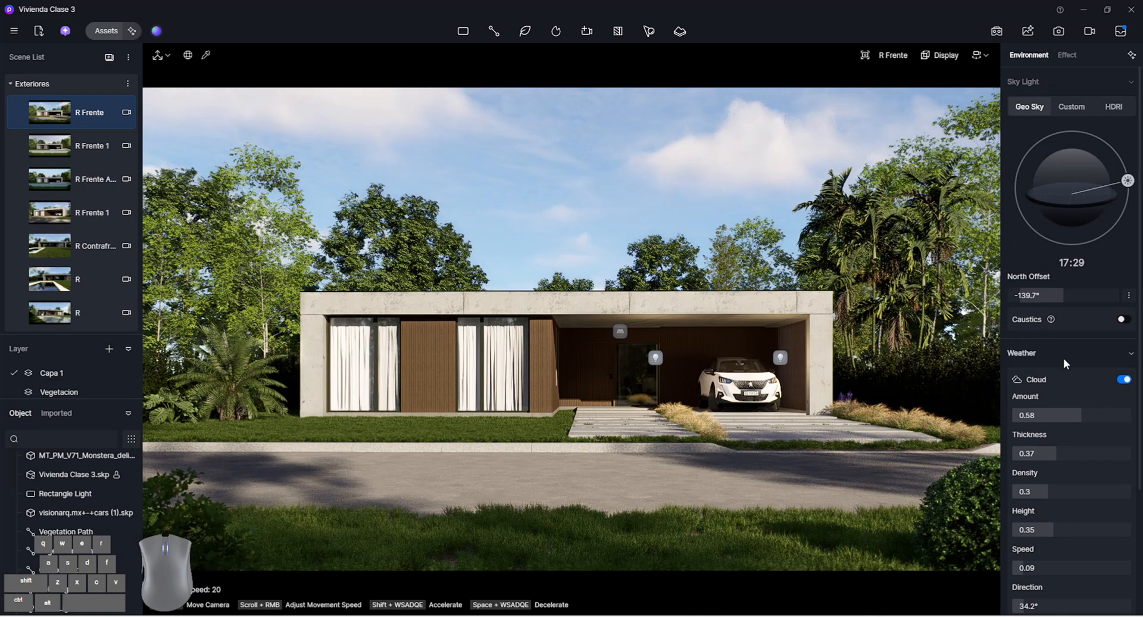
Enable precipitation in the R Frente scene's weather and shift it fully from snow to rain
scroll(1063, 363, down, 3)
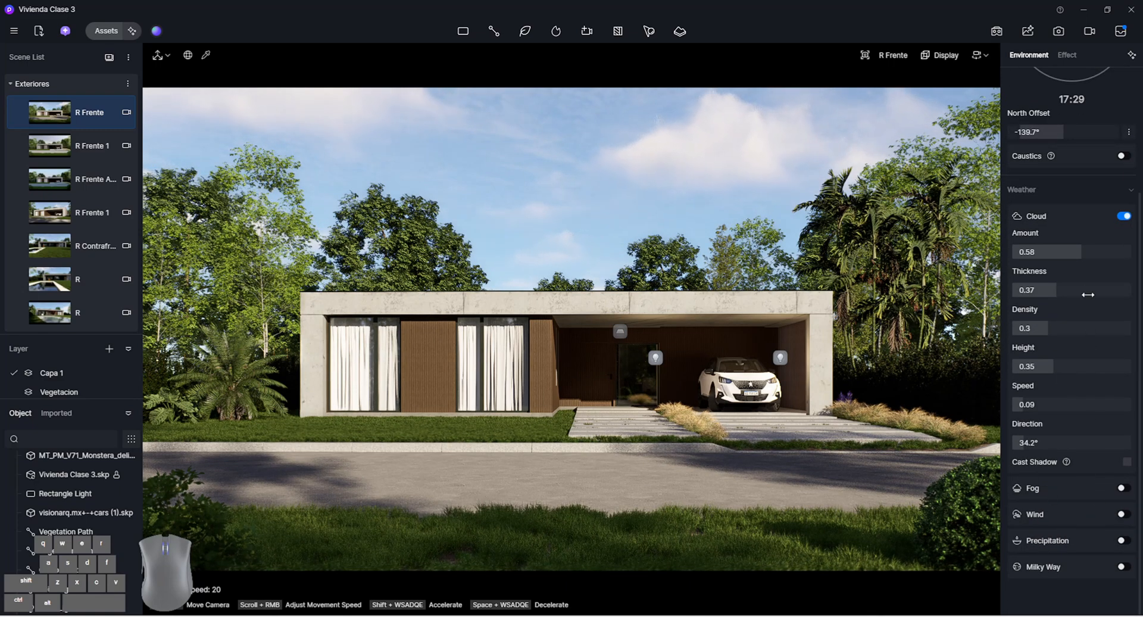
mouse_move(1099, 253)
mouse_down()
mouse_move(1021, 253)
mouse_move(1130, 252)
mouse_move(1074, 251)
mouse_up()
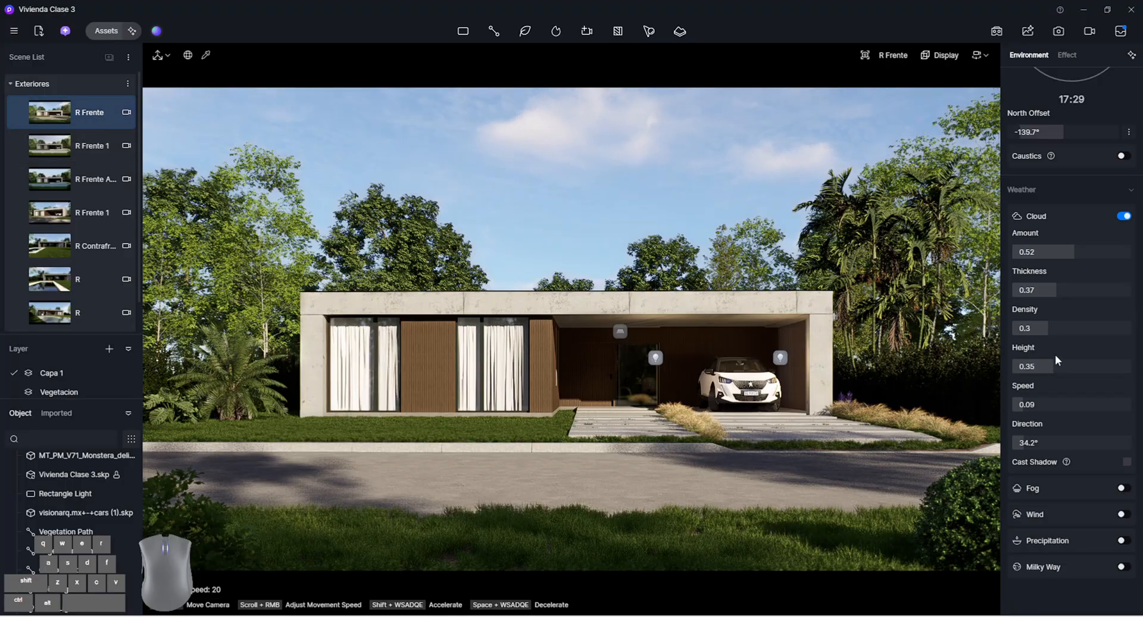
click(1123, 541)
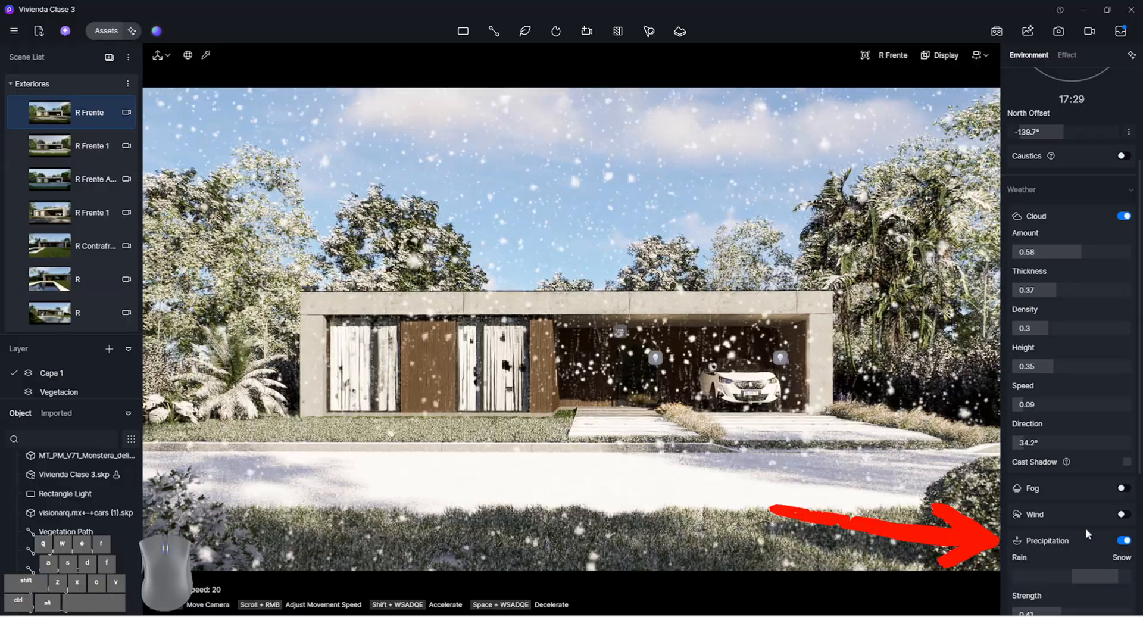
scroll(1087, 533, down, 2)
drag(1094, 505, 1013, 510)
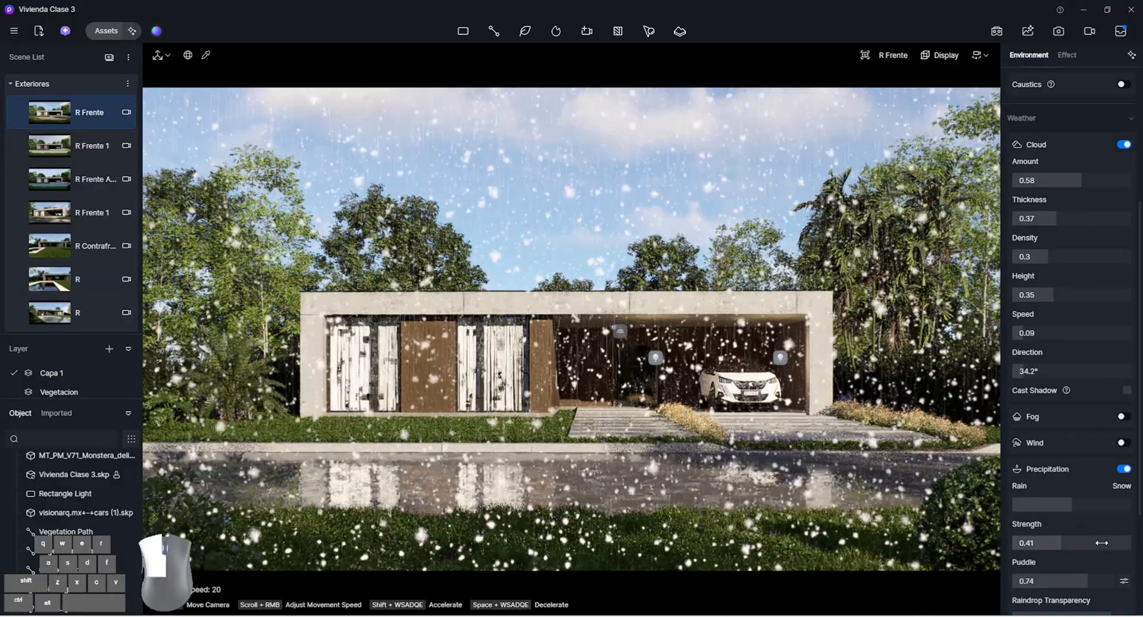
Set the precipitation's strength, raindrop transparency and snow flake size to 0
drag(1101, 543, 1071, 544)
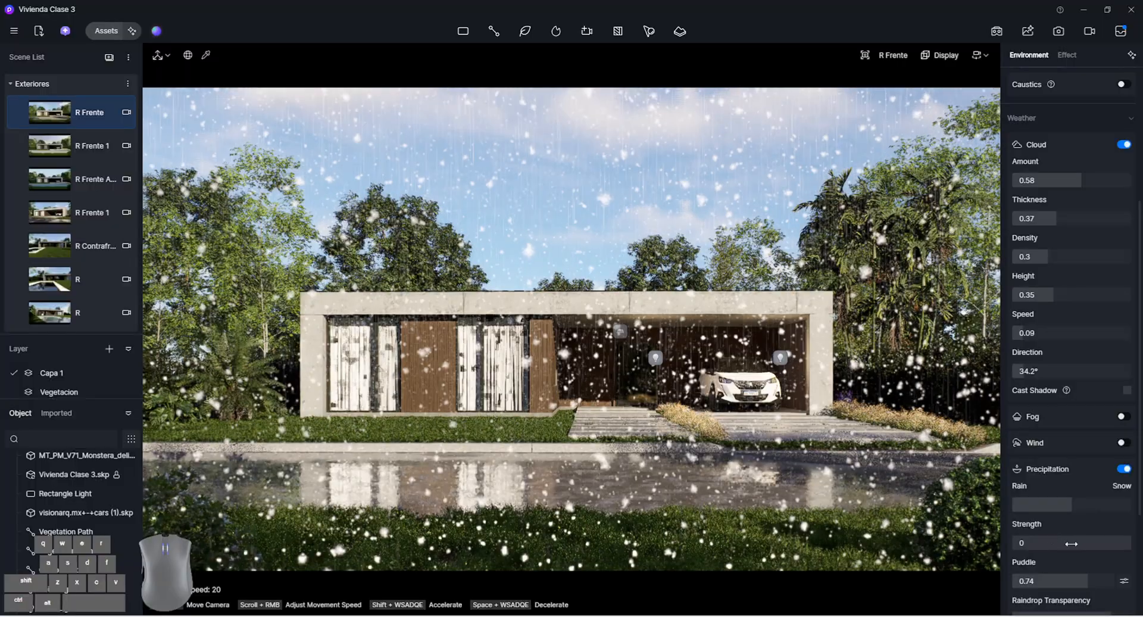
scroll(1071, 543, down, 3)
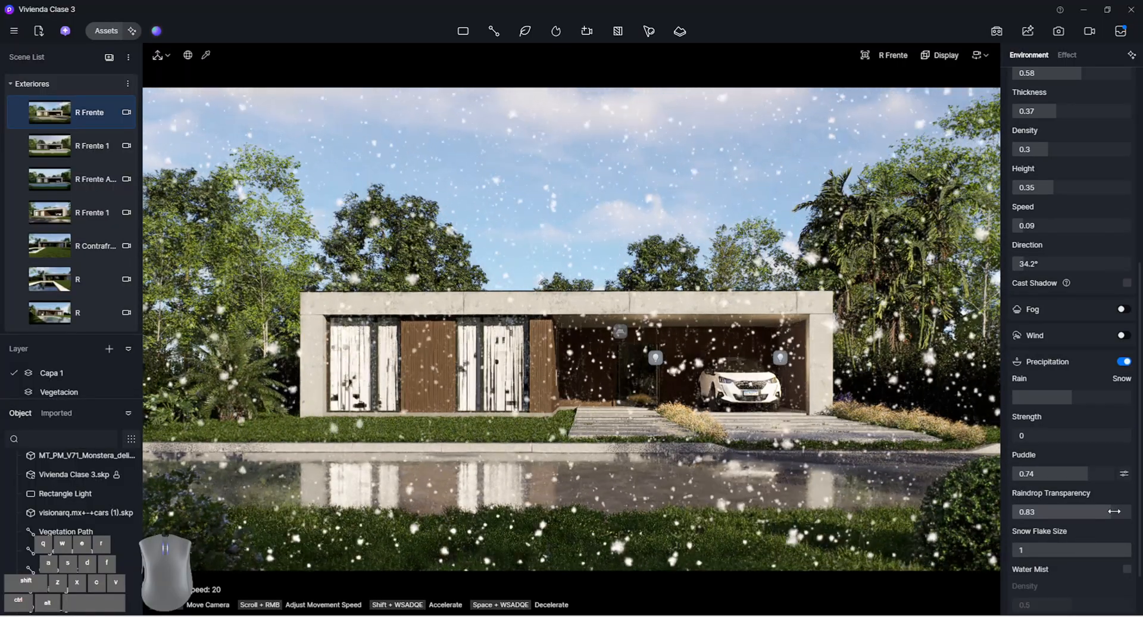
drag(1113, 511, 1006, 511)
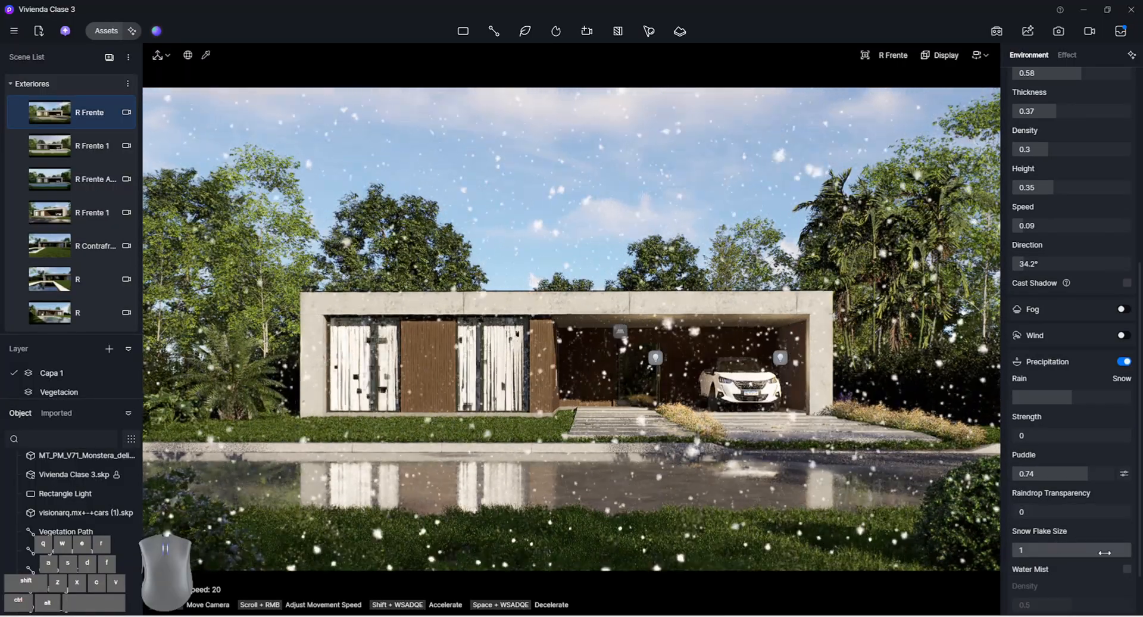
drag(1104, 552, 958, 531)
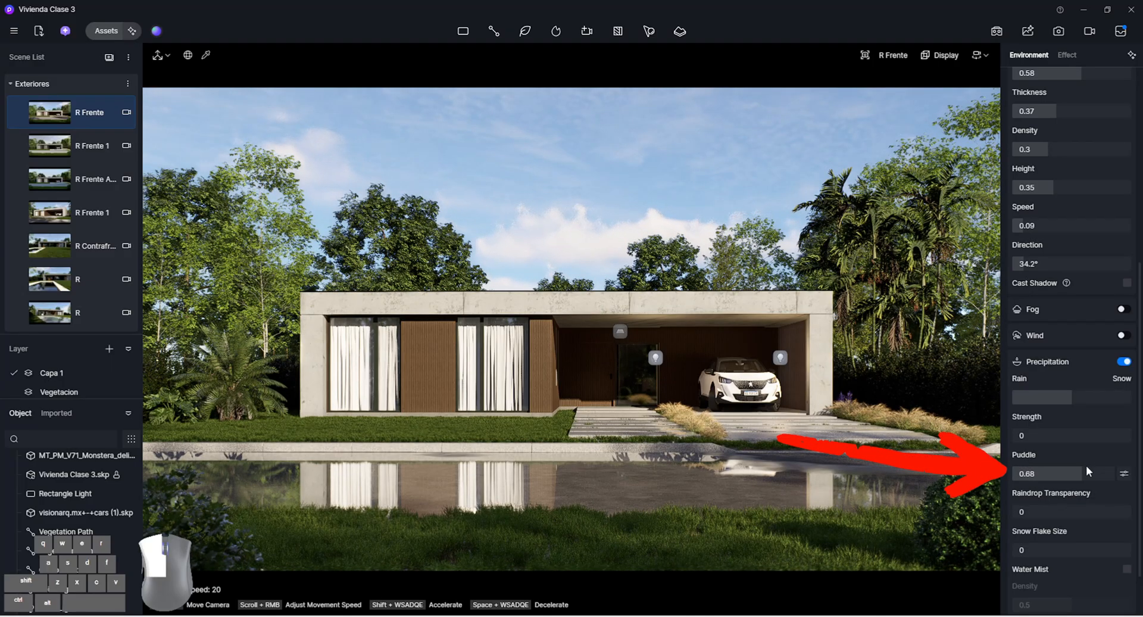
Set the street puddles to amount 0.55, scale 2.91 and offset X 4.67, Y 4.44, and update the R Frente scene
drag(1087, 470, 1076, 467)
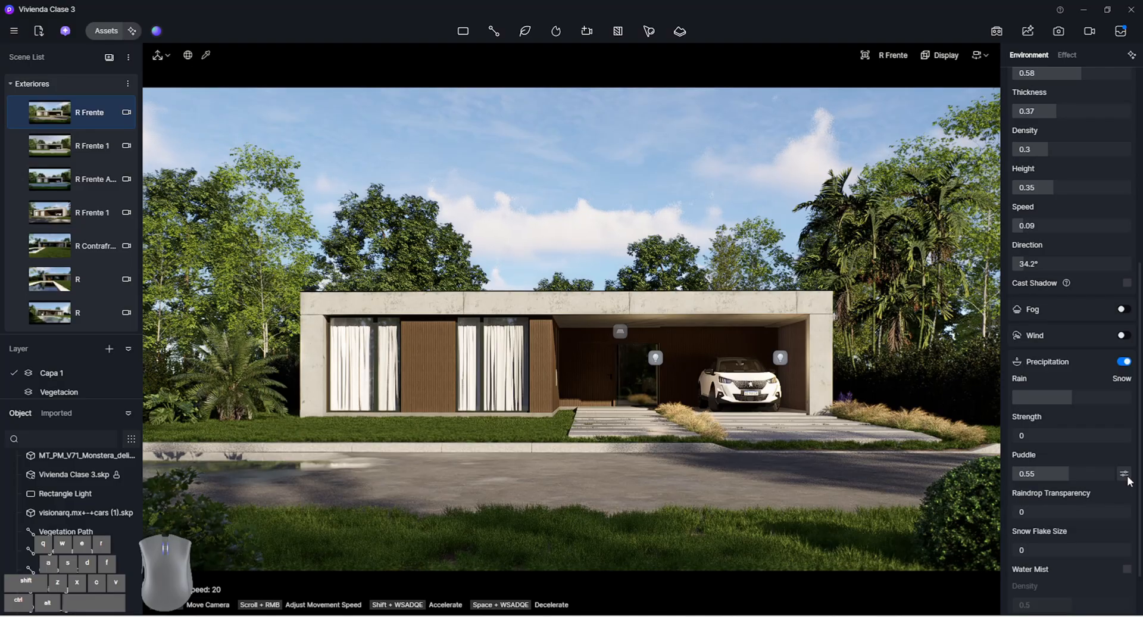
click(1124, 474)
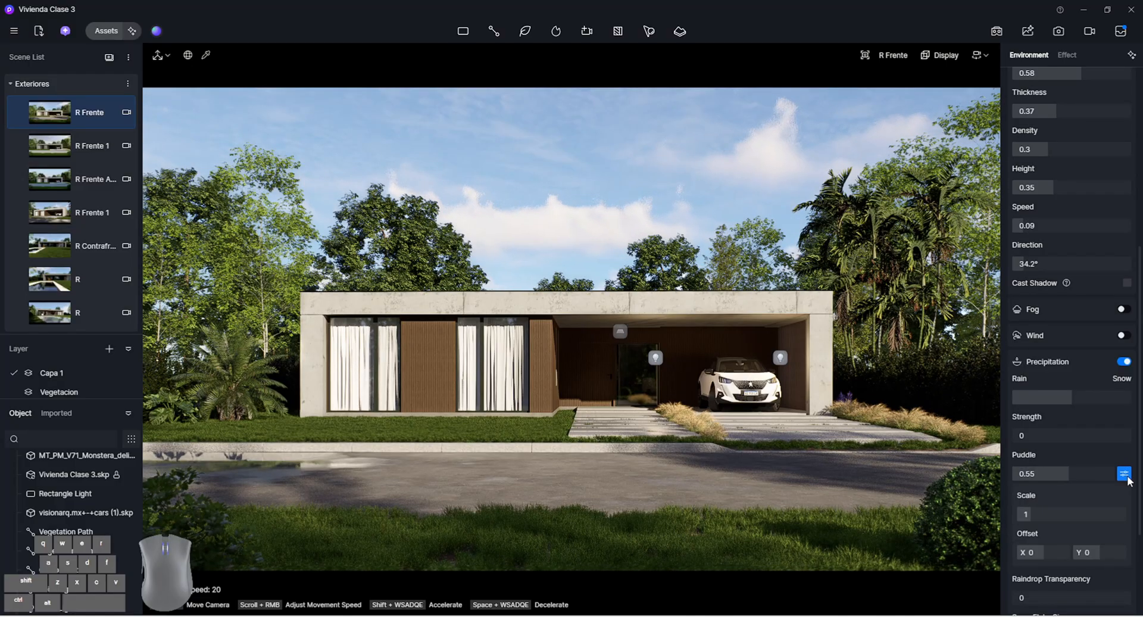
drag(1047, 511, 1072, 507)
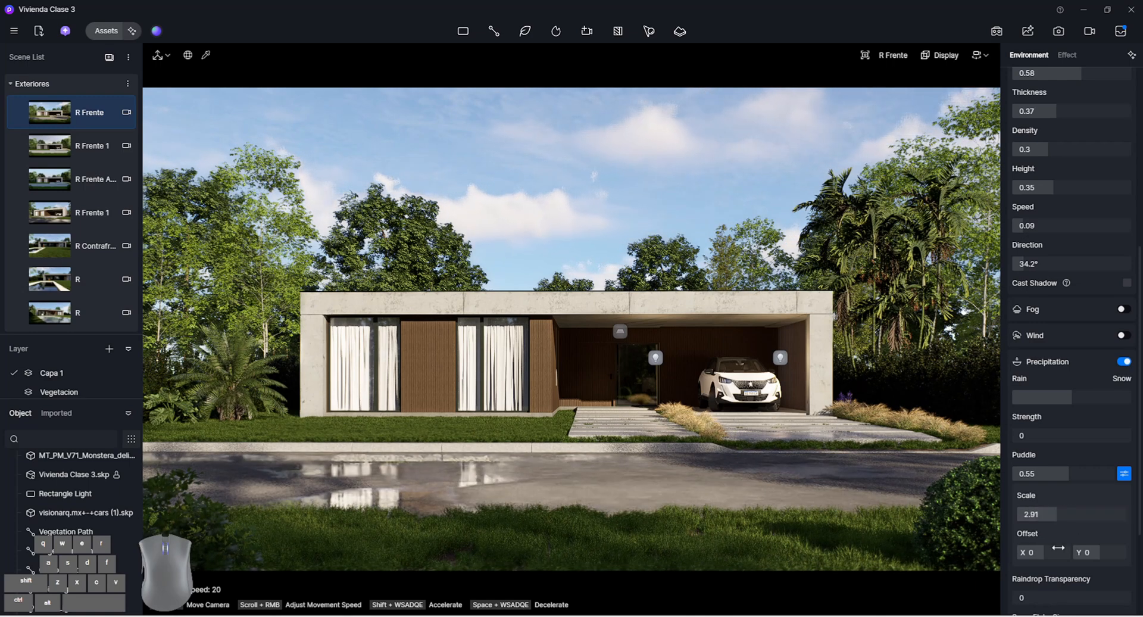
drag(1033, 552, 1090, 548)
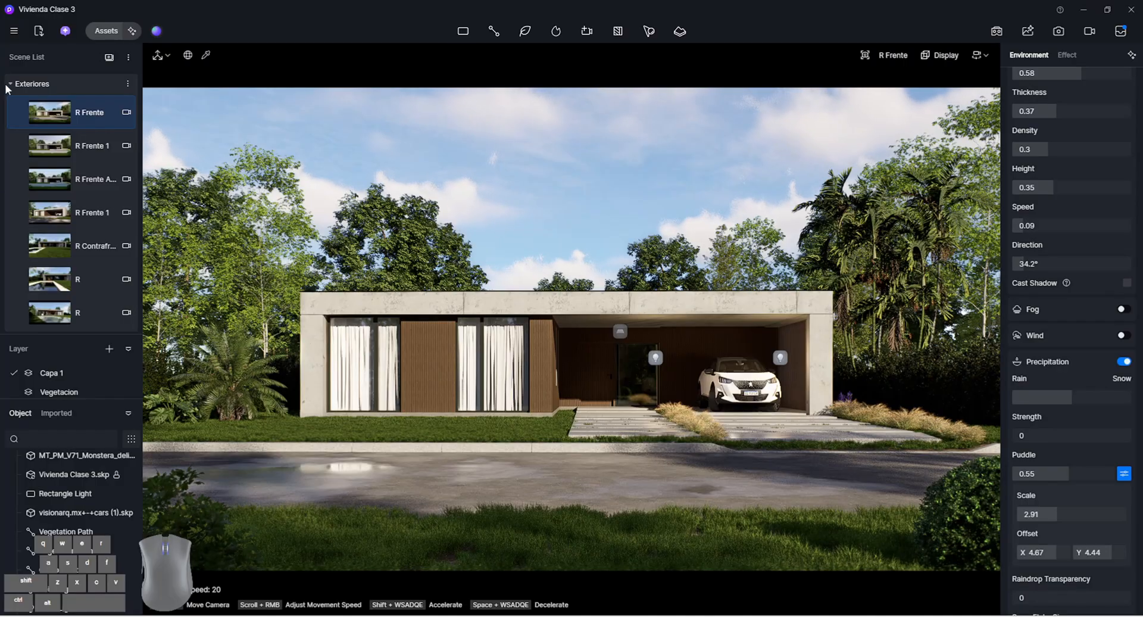
mouse_move(17, 115)
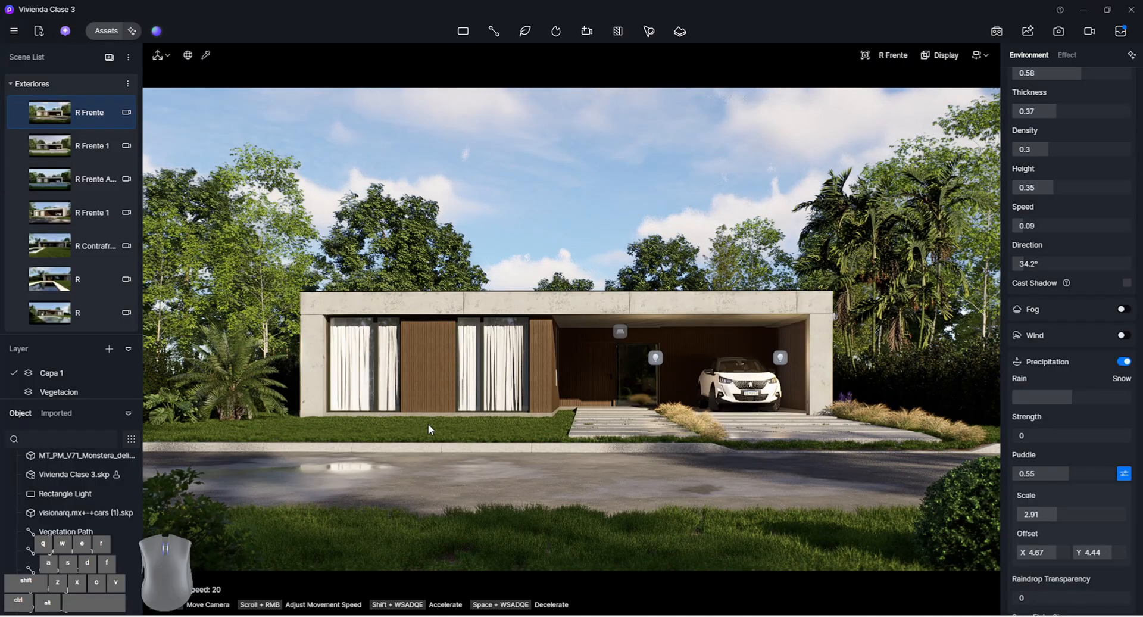
Fine-tune the puddle amount on the street, reducing it to 0.48
drag(1049, 467, 1057, 468)
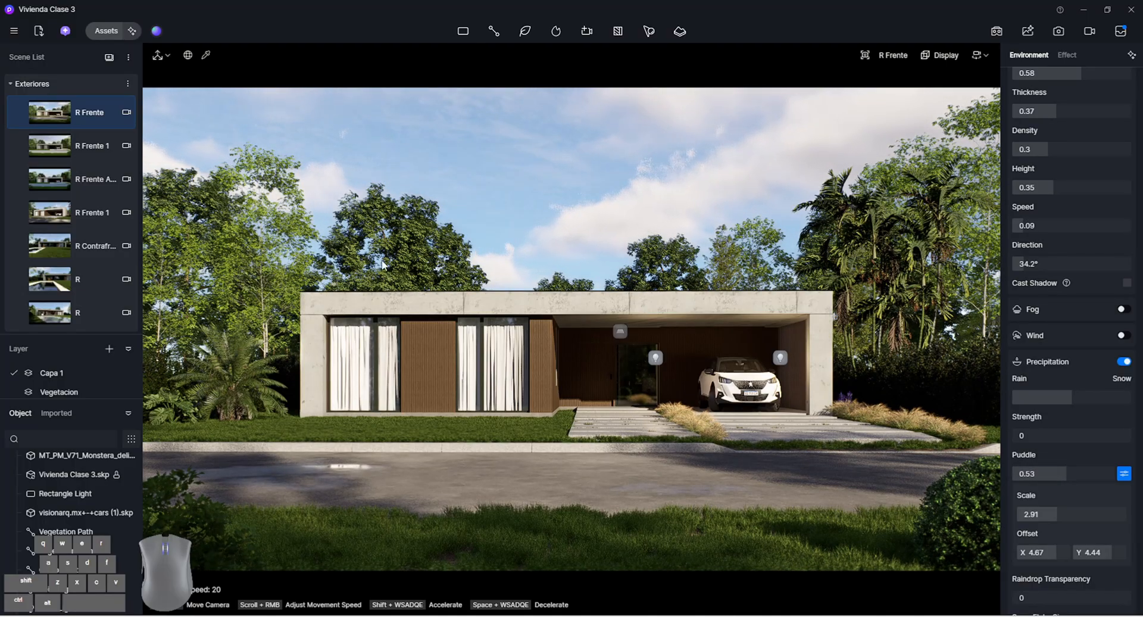
mouse_move(67, 113)
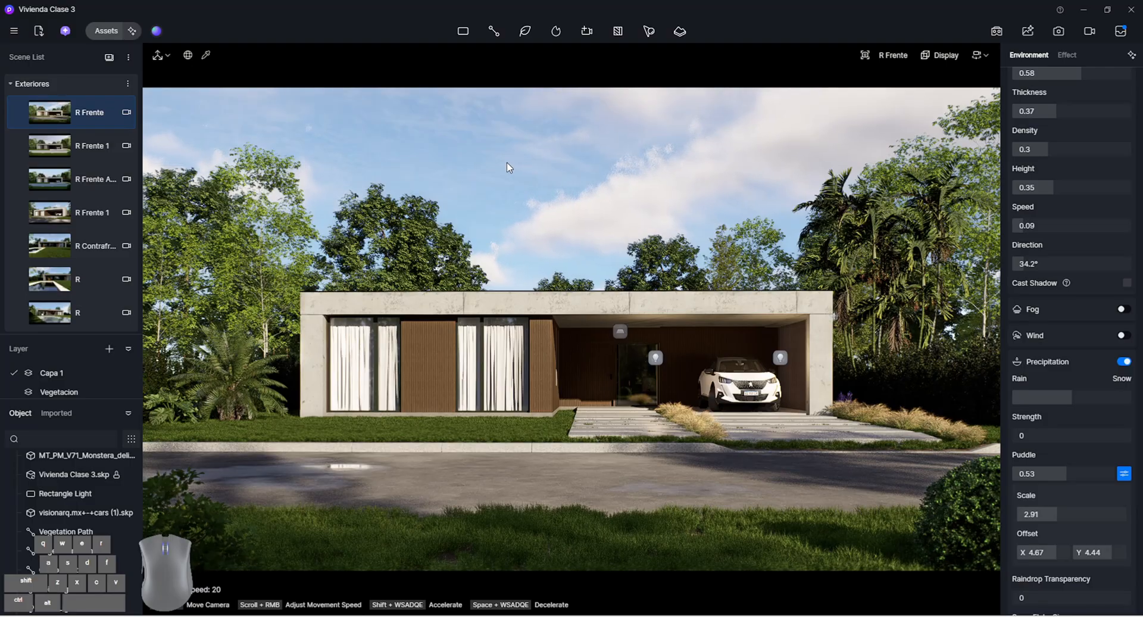
drag(1045, 551, 1094, 549)
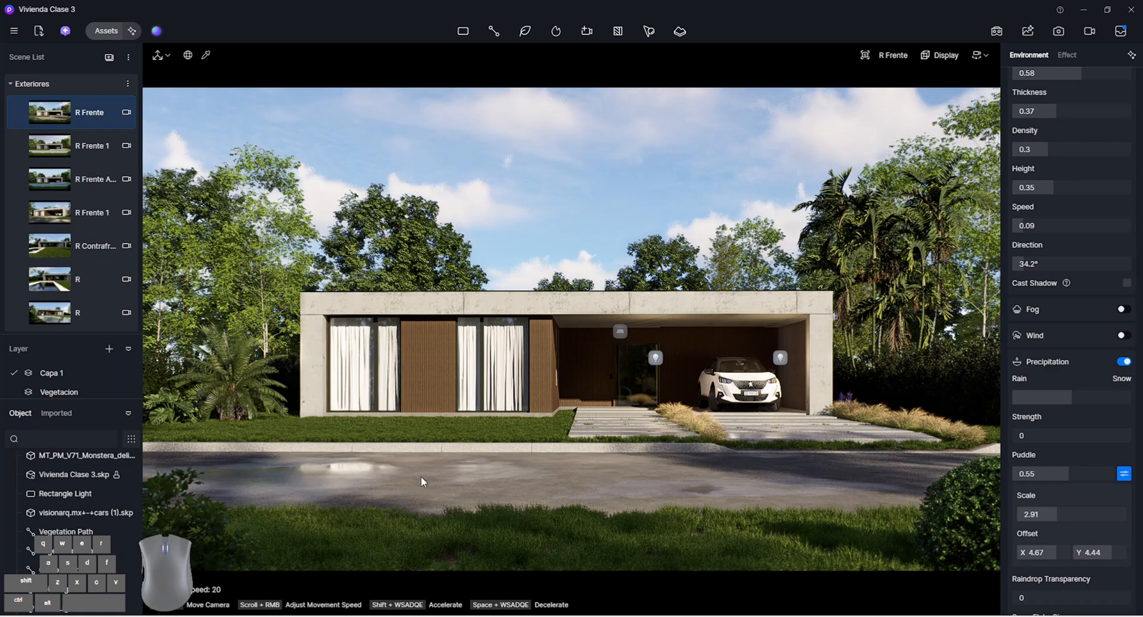
mouse_move(14, 113)
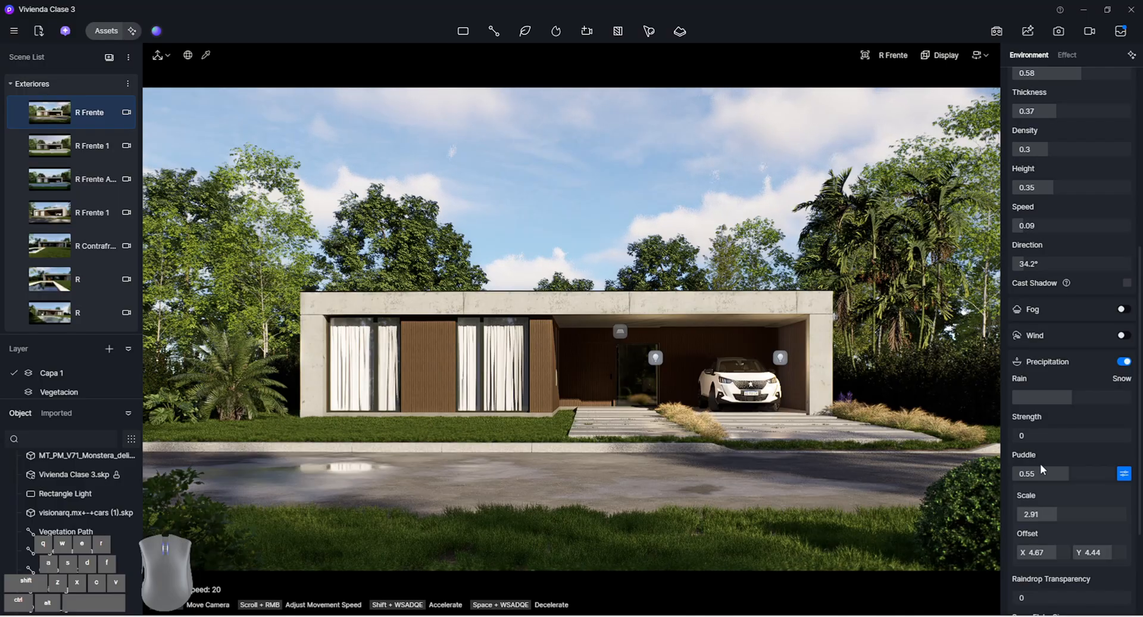
drag(1060, 473, 1049, 470)
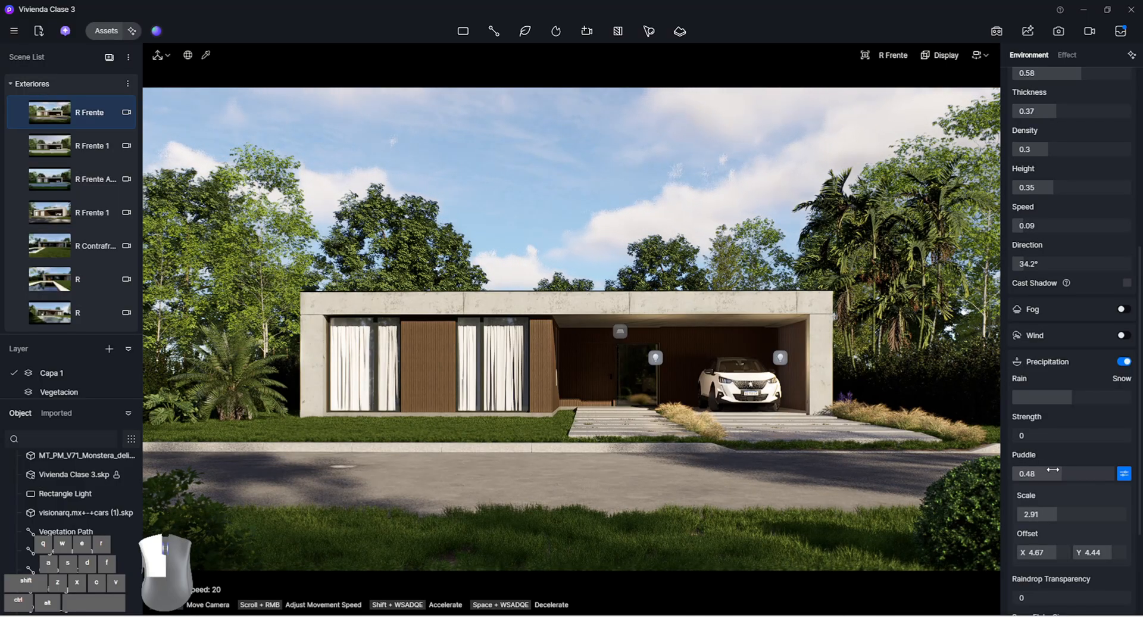